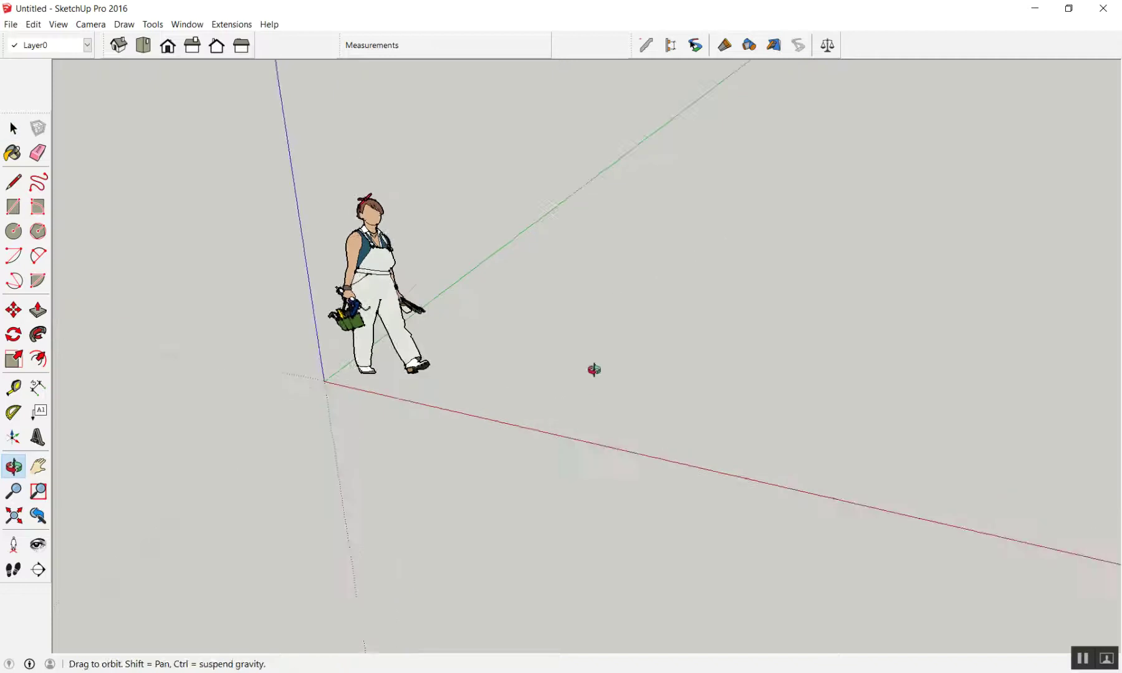
- Draw a 0.2 m by 0.2 m rectangle on the ground right of the figure
key("r")
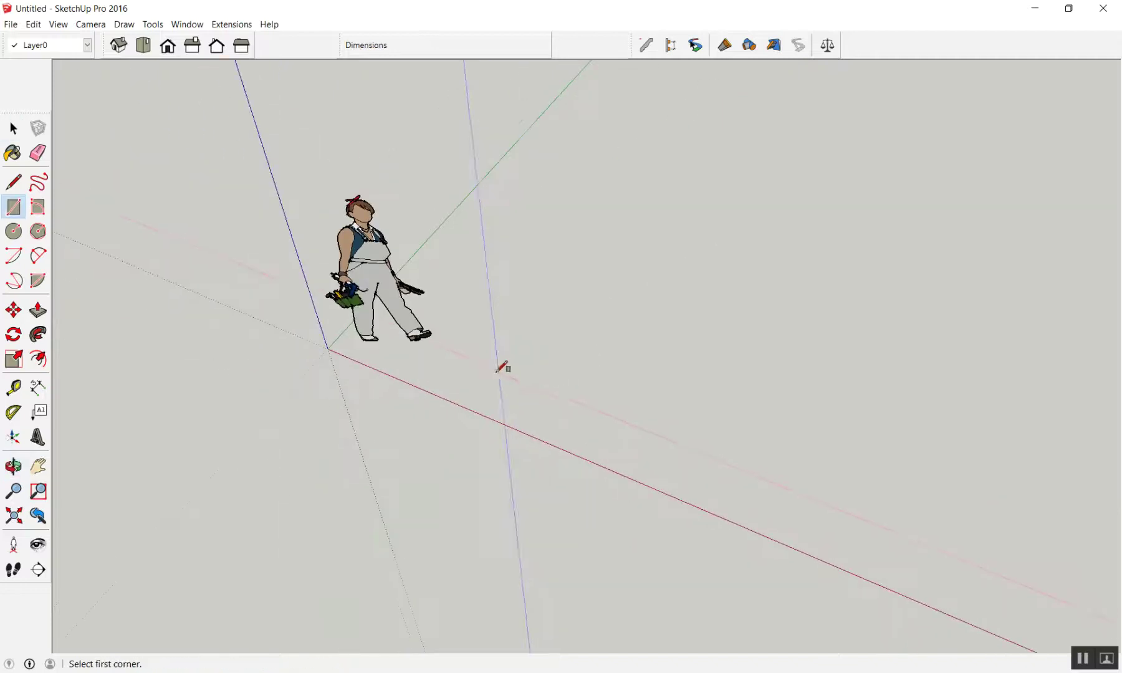
key("space")
scroll(530, 369, "up", 2)
scroll(530, 368, "up", 2)
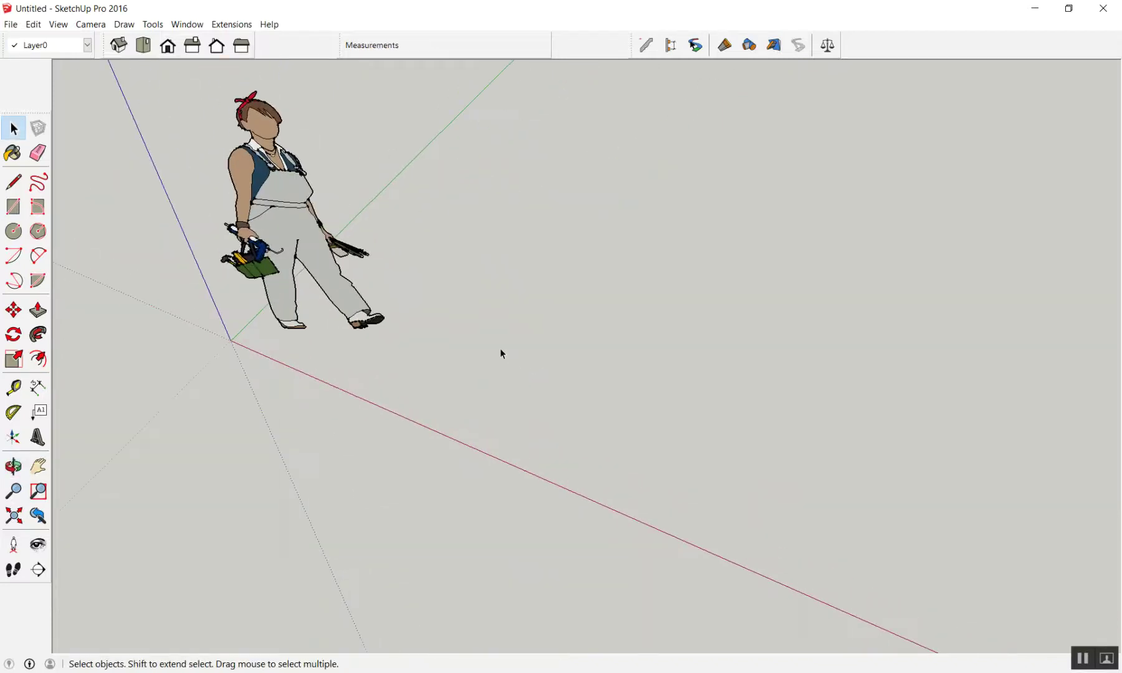
key("r")
left_click(472, 349)
left_click(764, 235)
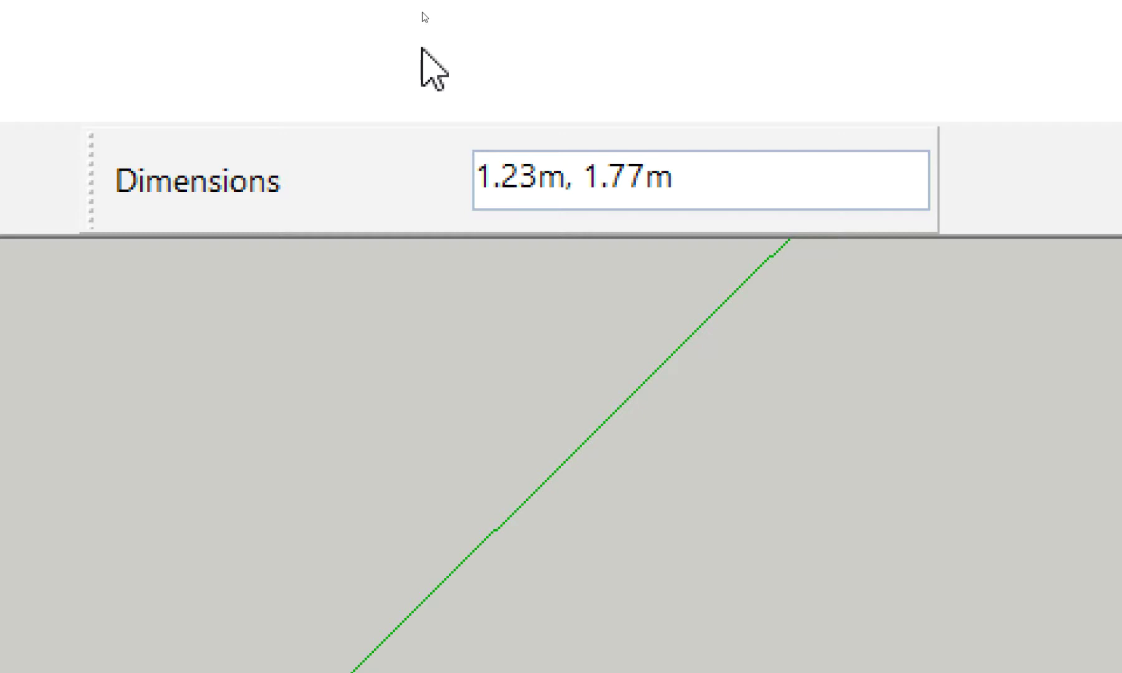
type(".2,.2")
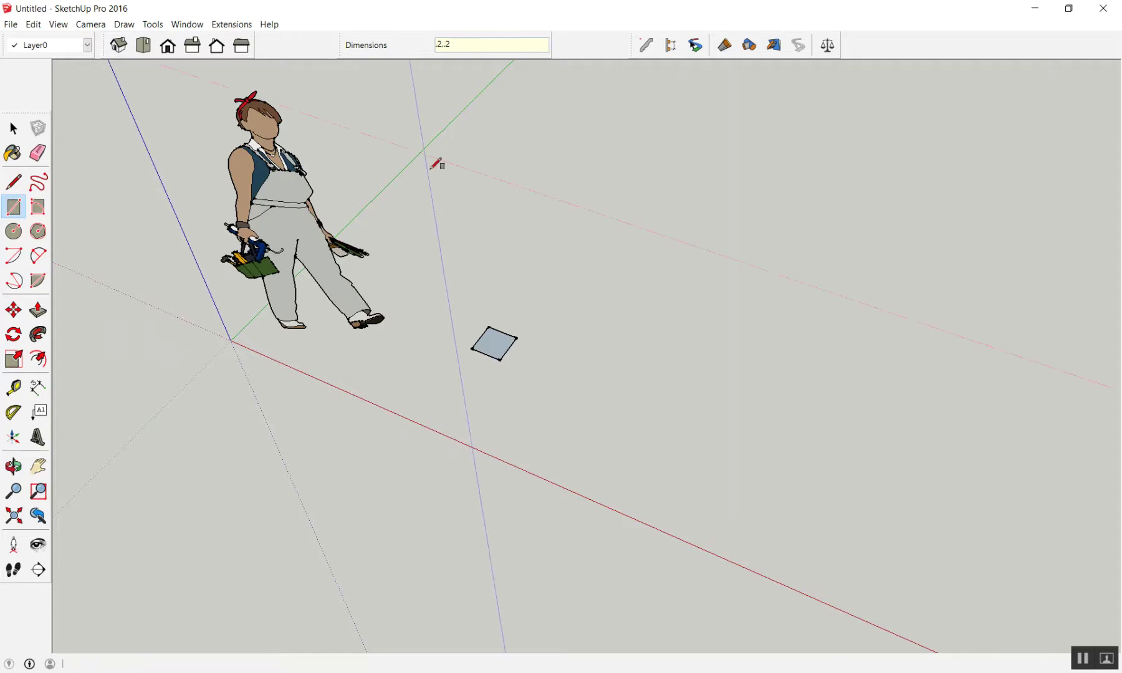
scroll(426, 114, "down", 2)
scroll(471, 190, "down", 1)
key("space")
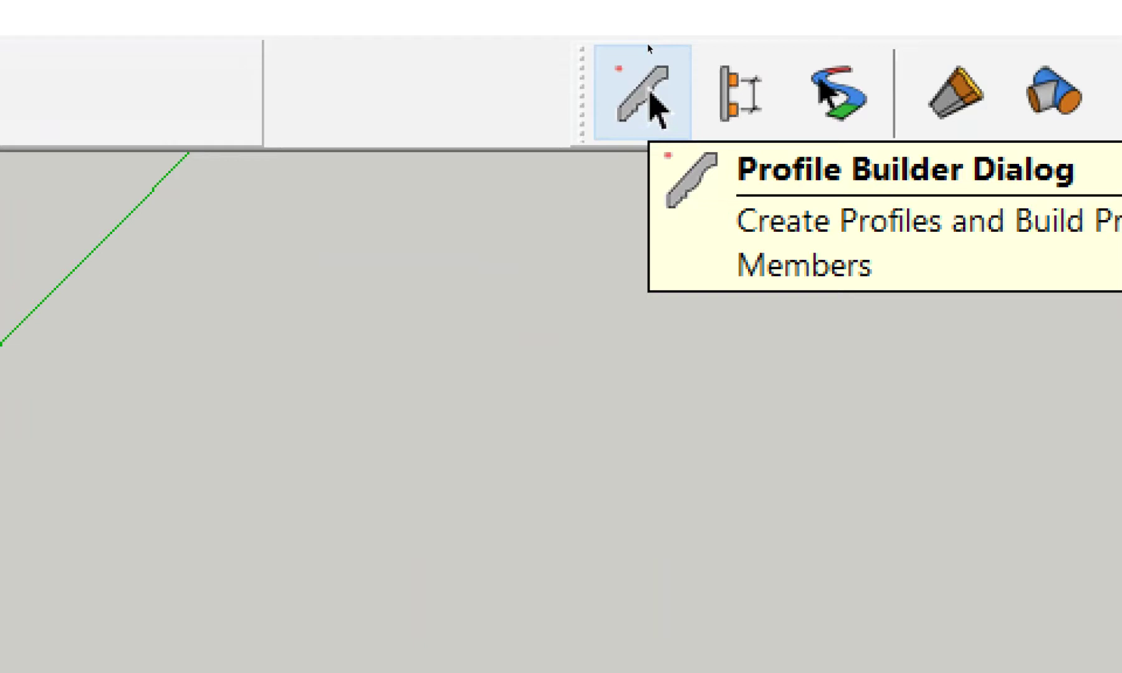
- Turn the square into a new Profile Builder profile named 'เสา คลส.', 0.20 m by 0.20 m
left_click(650, 94)
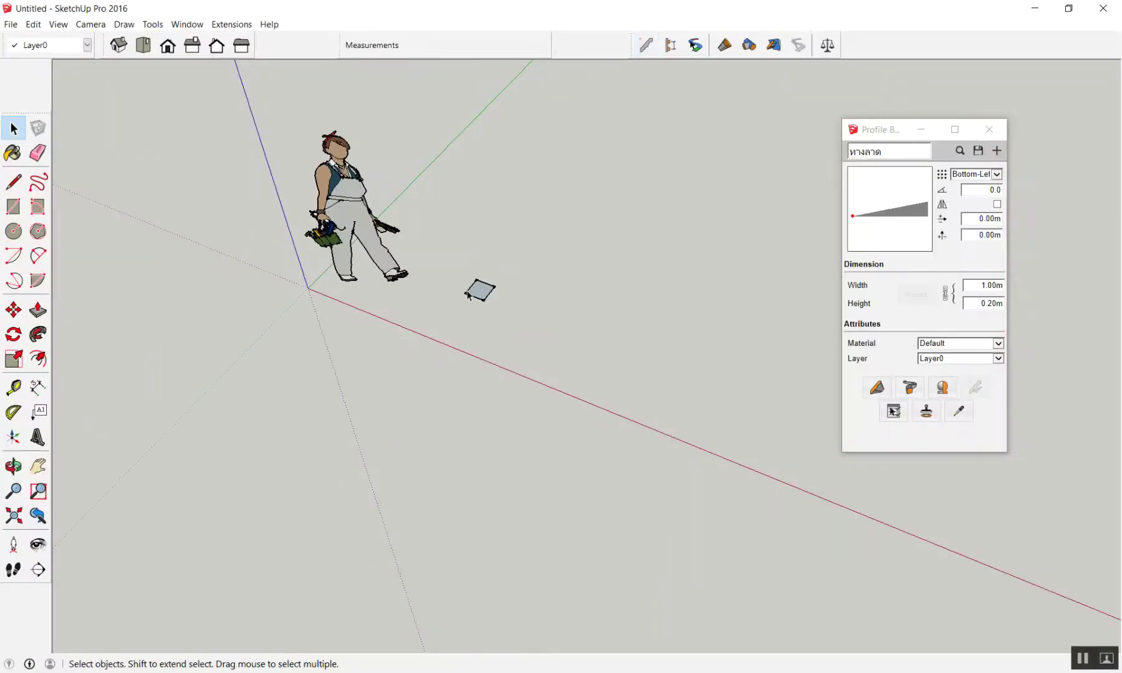
scroll(449, 274, "up", 3)
scroll(456, 308, "up", 2)
left_click_drag(396, 188, 526, 280)
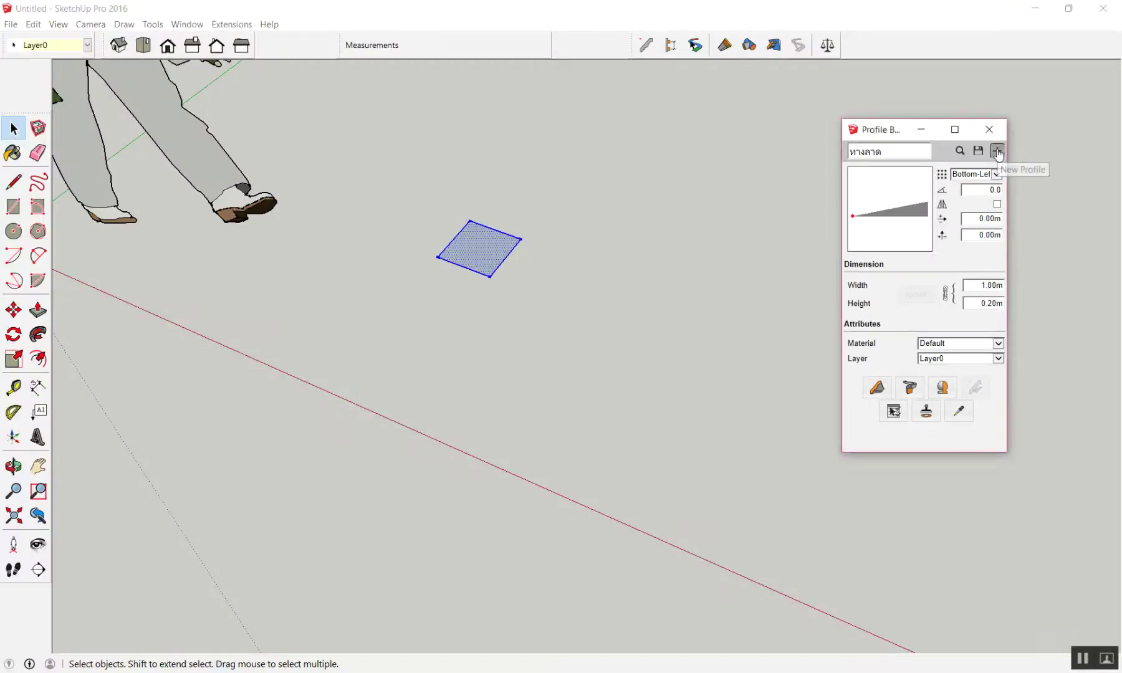
left_click(984, 149)
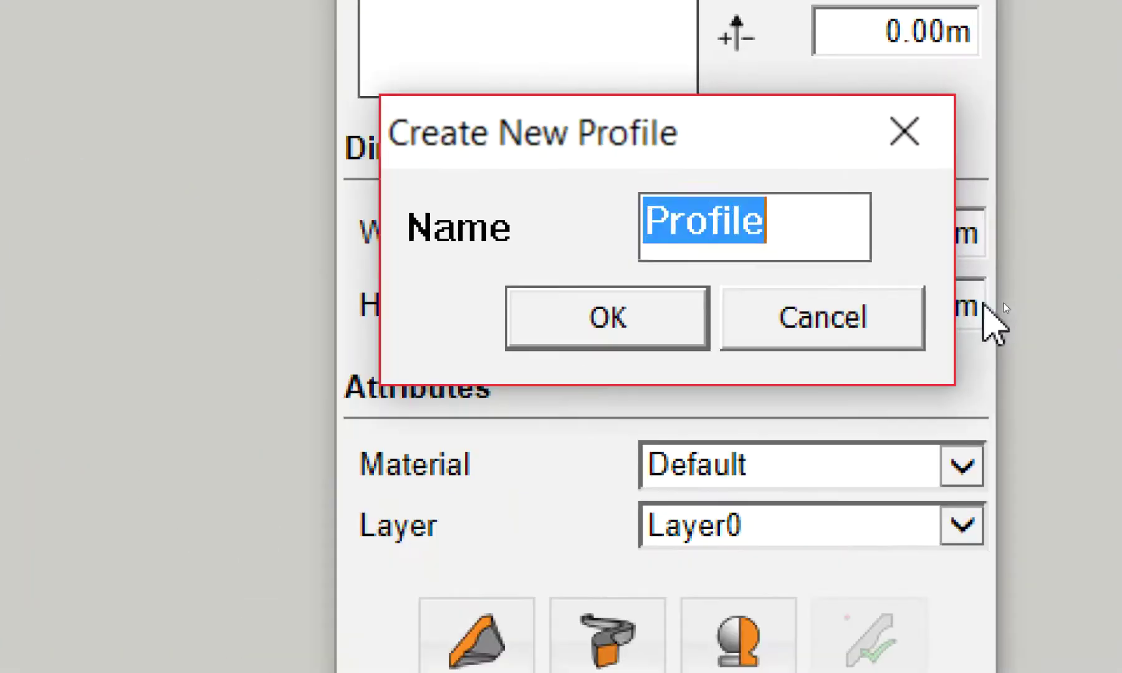
type("glk")
key("BackSpace")
key("BackSpace")
key("BackSpace")
type("เสา คลส.")
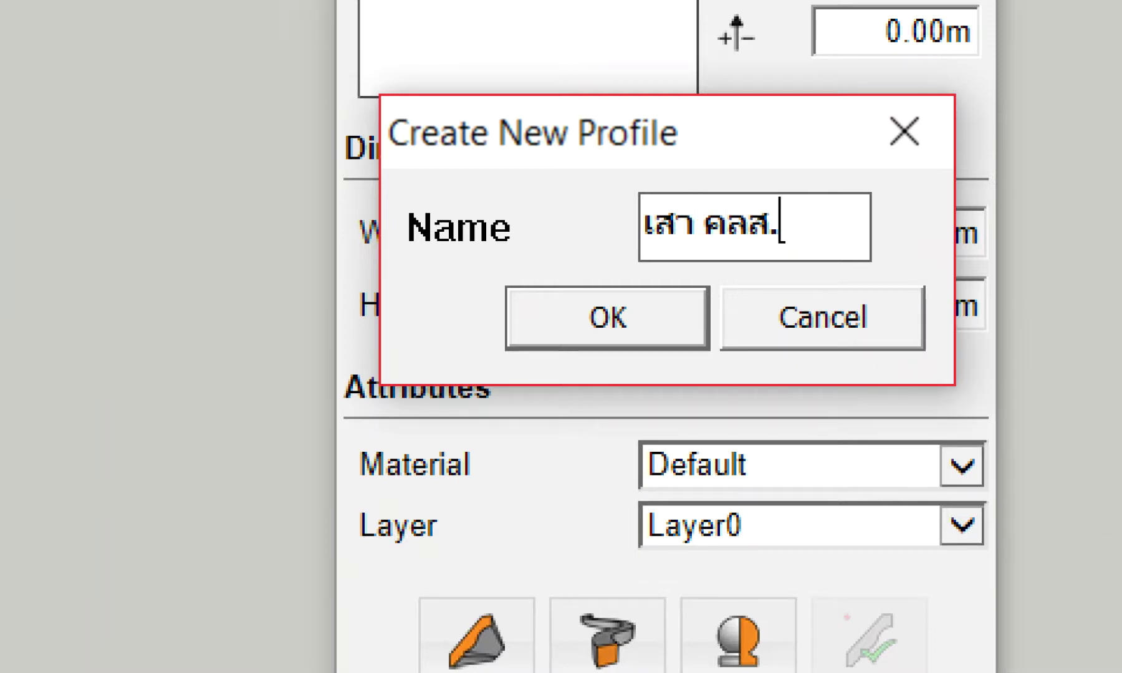
left_click(571, 337)
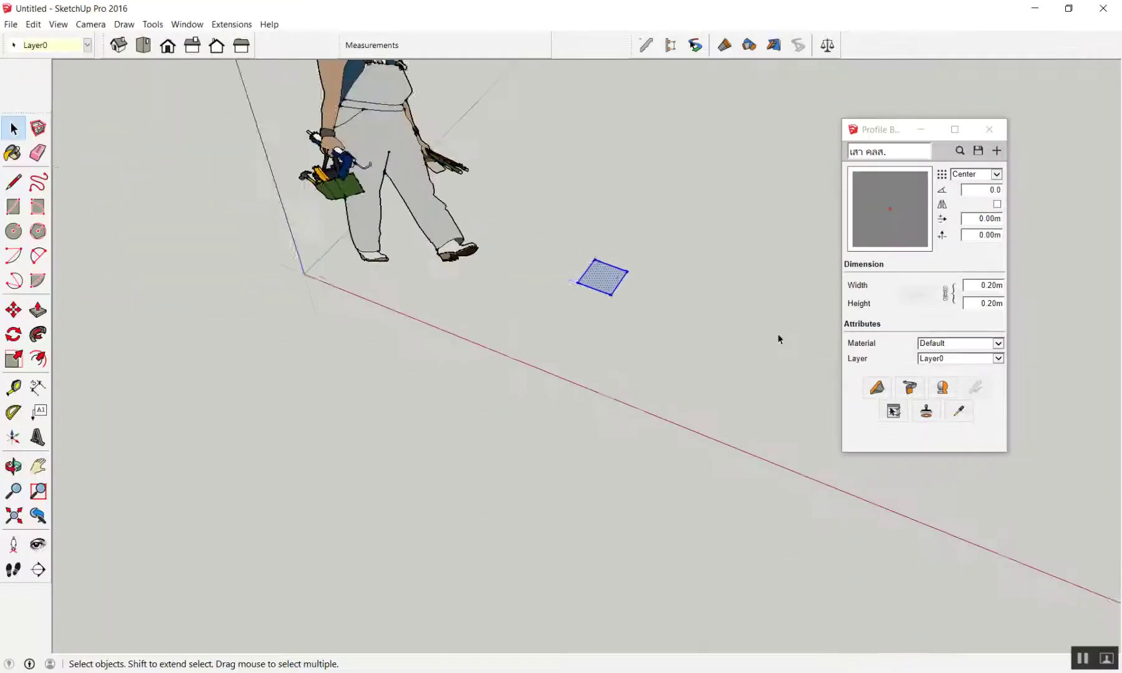
- Build a trial 4 m vertical เสา คลส. member on the square with Profile Builder
scroll(778, 338, "down", 3)
mouse_move(717, 281)
middle_mouse_down()
mouse_move(621, 252)
mouse_move(642, 375)
middle_mouse_up()
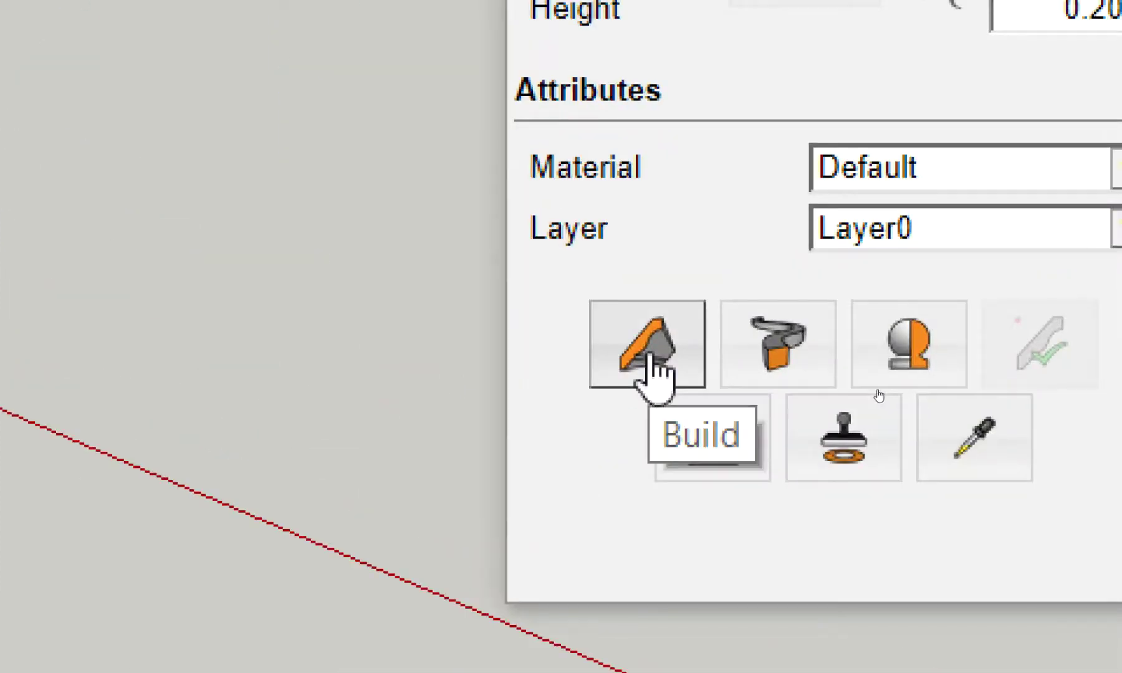
left_click(648, 357)
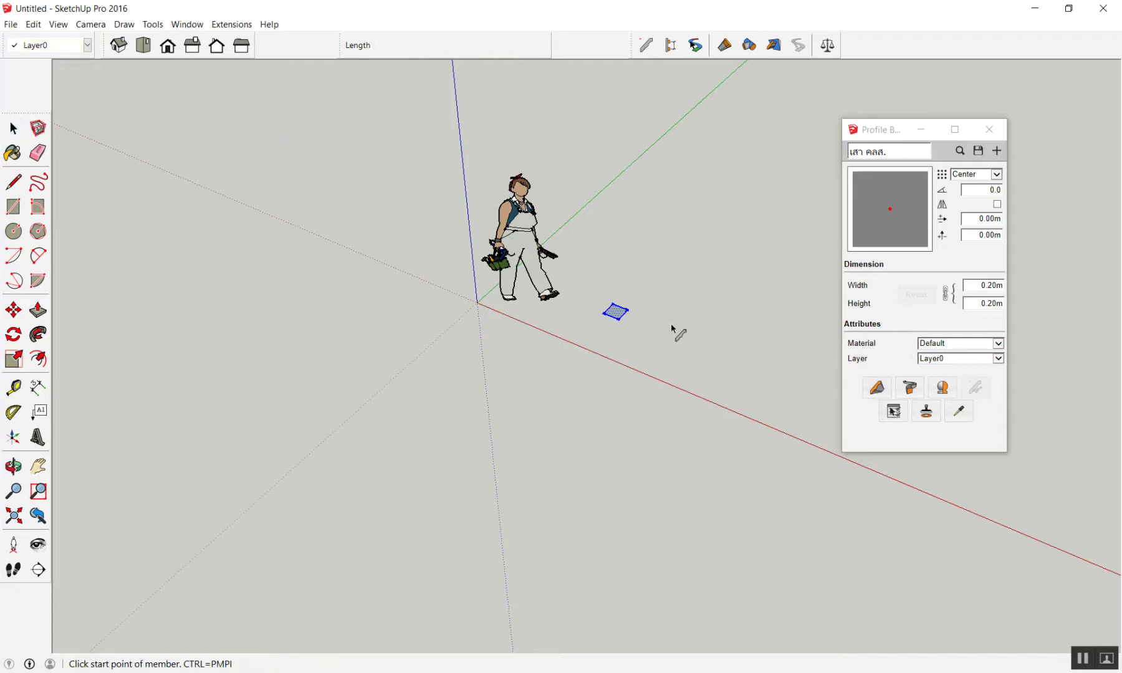
left_click(672, 325)
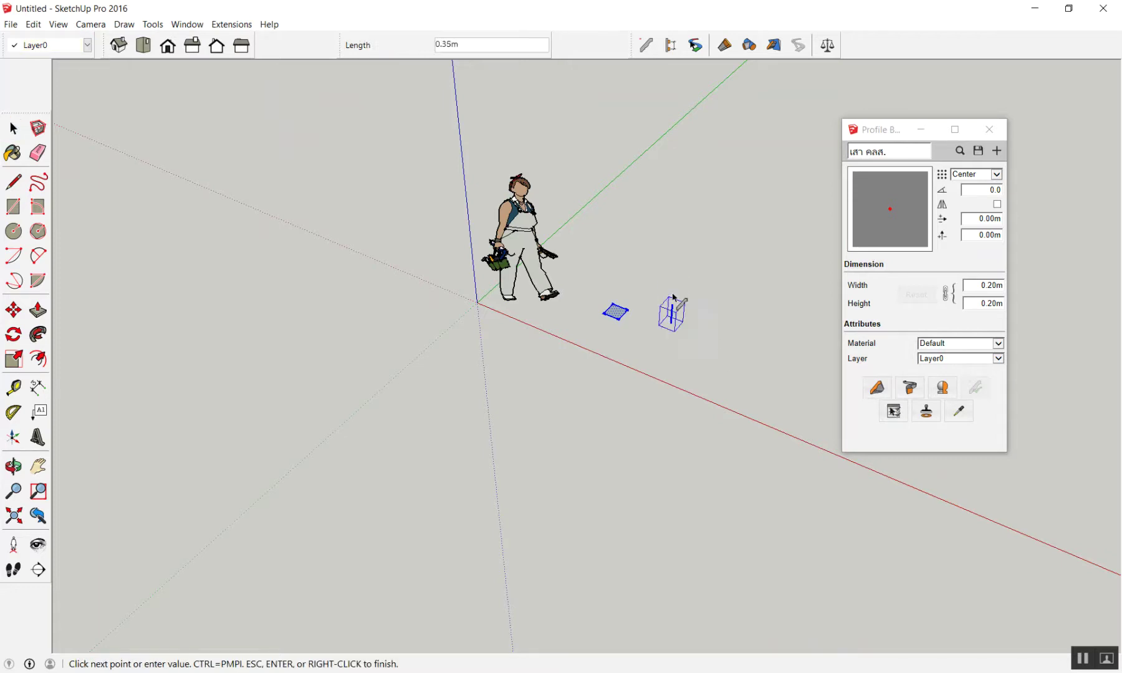
key("space")
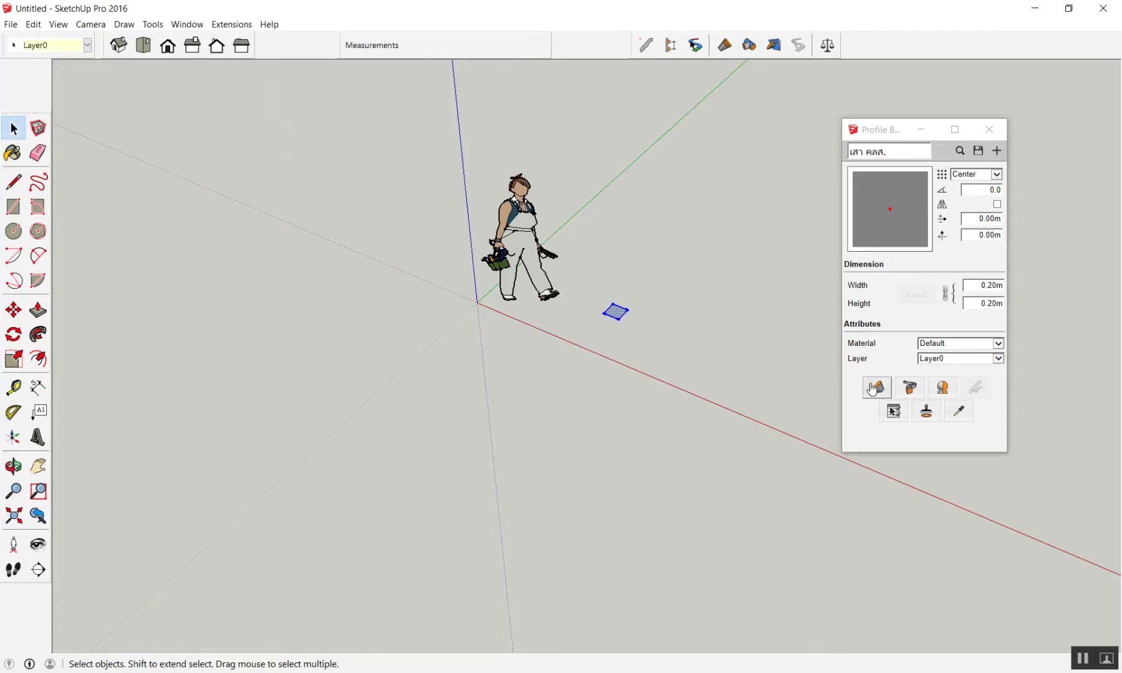
left_click(877, 387)
left_click(666, 320)
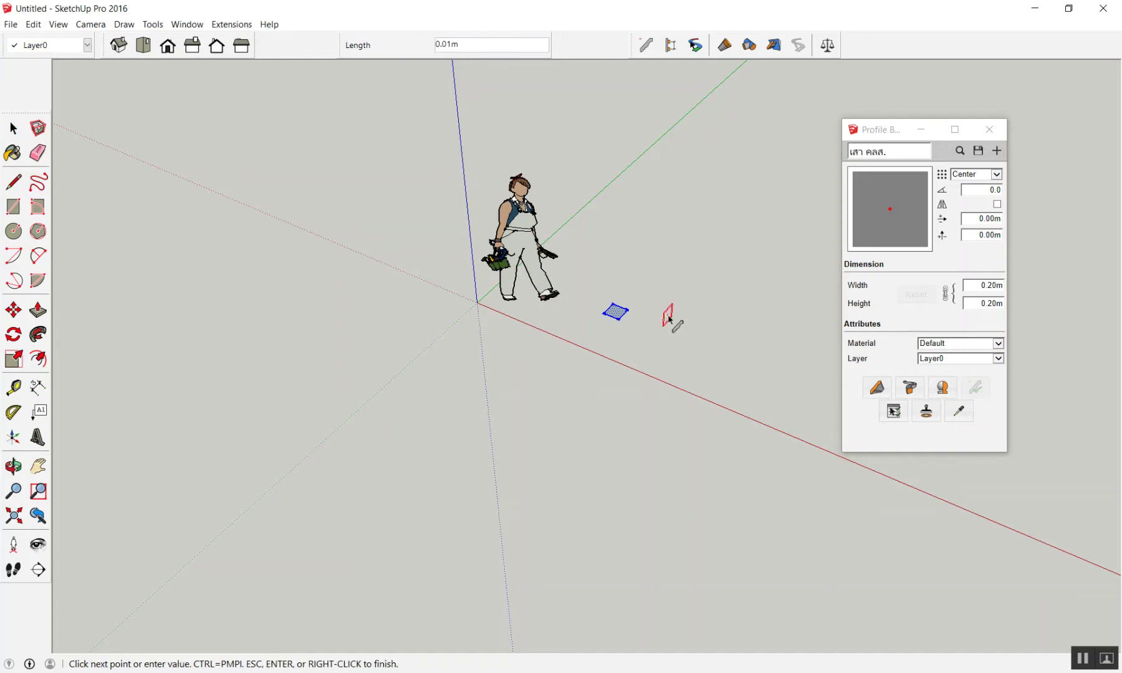
key("Up")
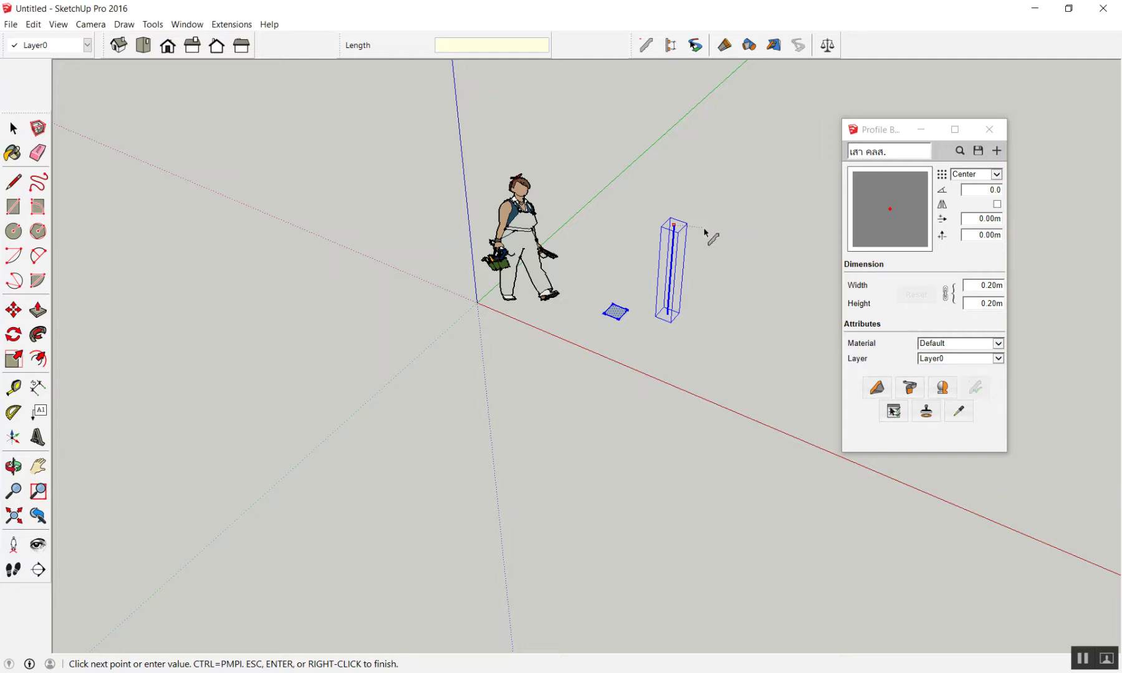
key("Return")
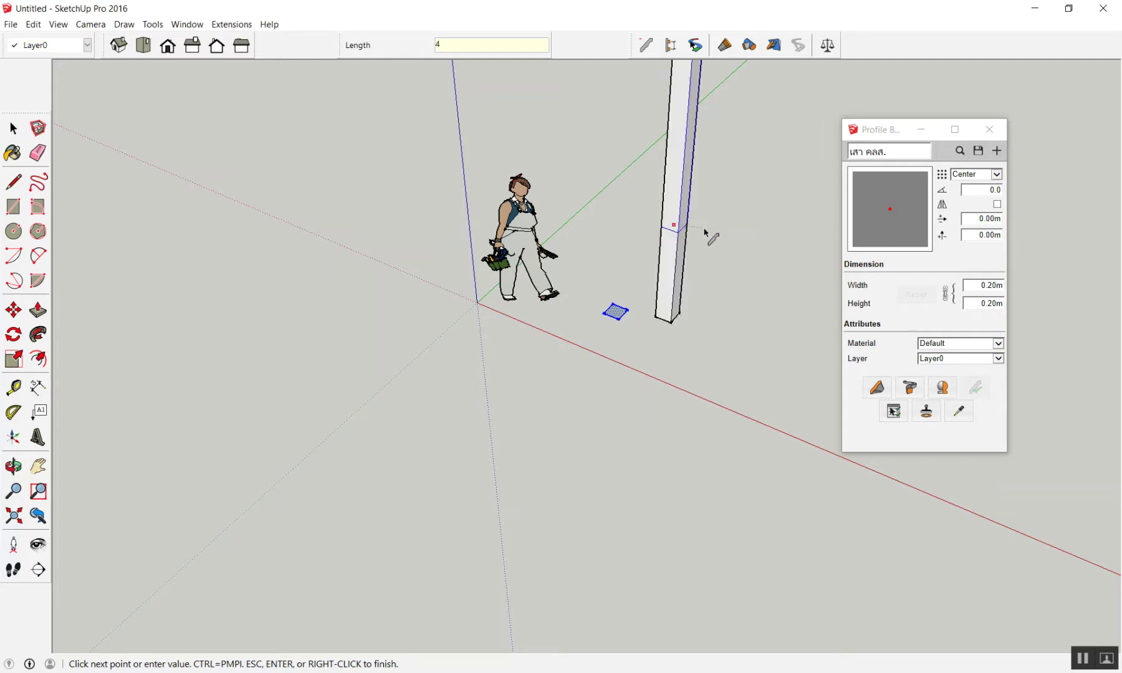
key("space")
- Delete the trial column together with the square face
scroll(704, 233, "down", 3)
scroll(681, 270, "down", 2)
mouse_move(679, 272)
middle_mouse_down()
mouse_move(739, 176)
mouse_move(430, 371)
mouse_move(734, 105)
mouse_move(595, 284)
mouse_move(677, 171)
middle_mouse_up()
scroll(678, 167, "down", 2)
scroll(642, 109, "up", 1)
scroll(676, 148, "up", 3)
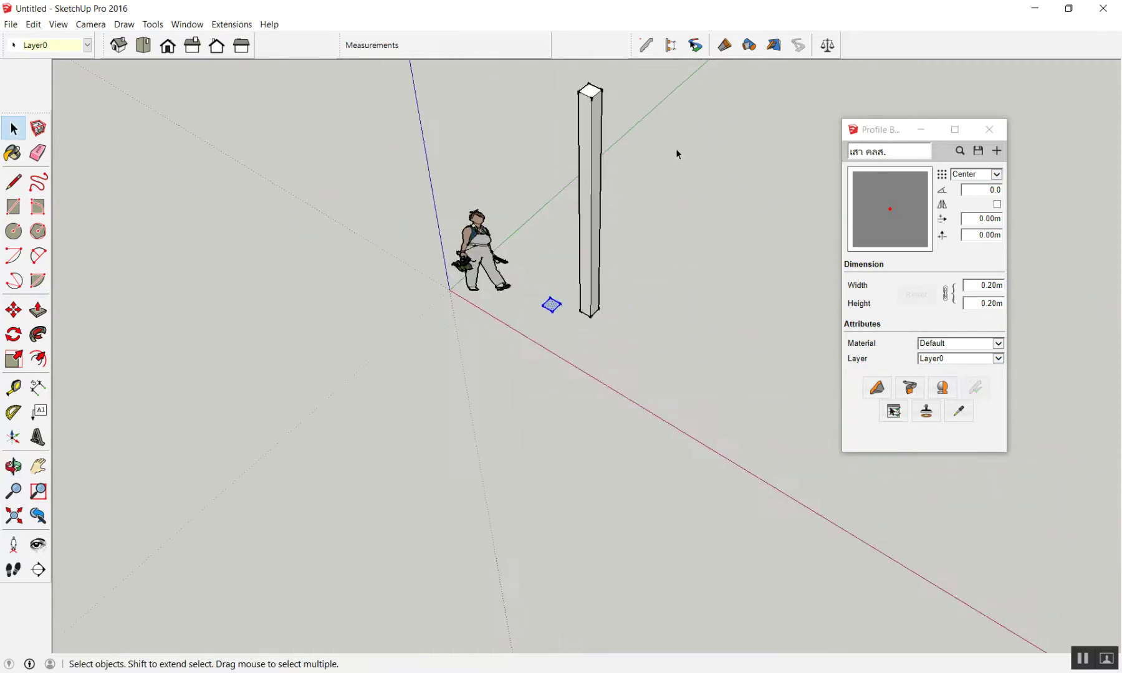
mouse_move(547, 68)
left_mouse_down()
mouse_move(645, 312)
mouse_move(701, 374)
left_mouse_up()
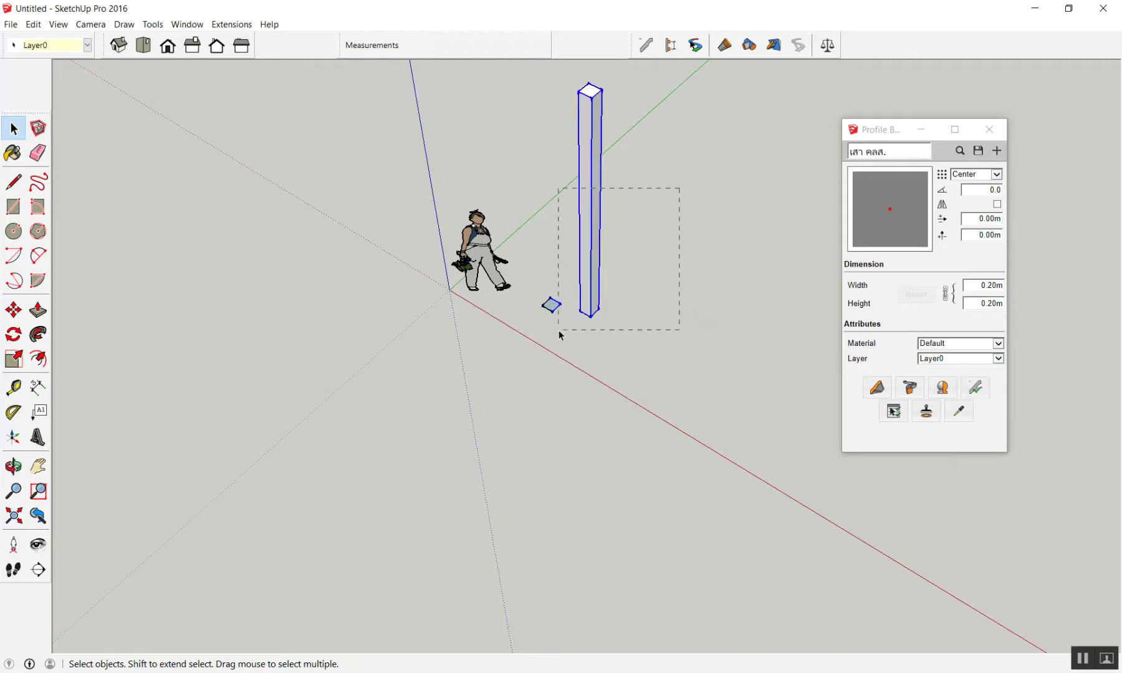
key("Delete")
scroll(549, 292, "up", 3)
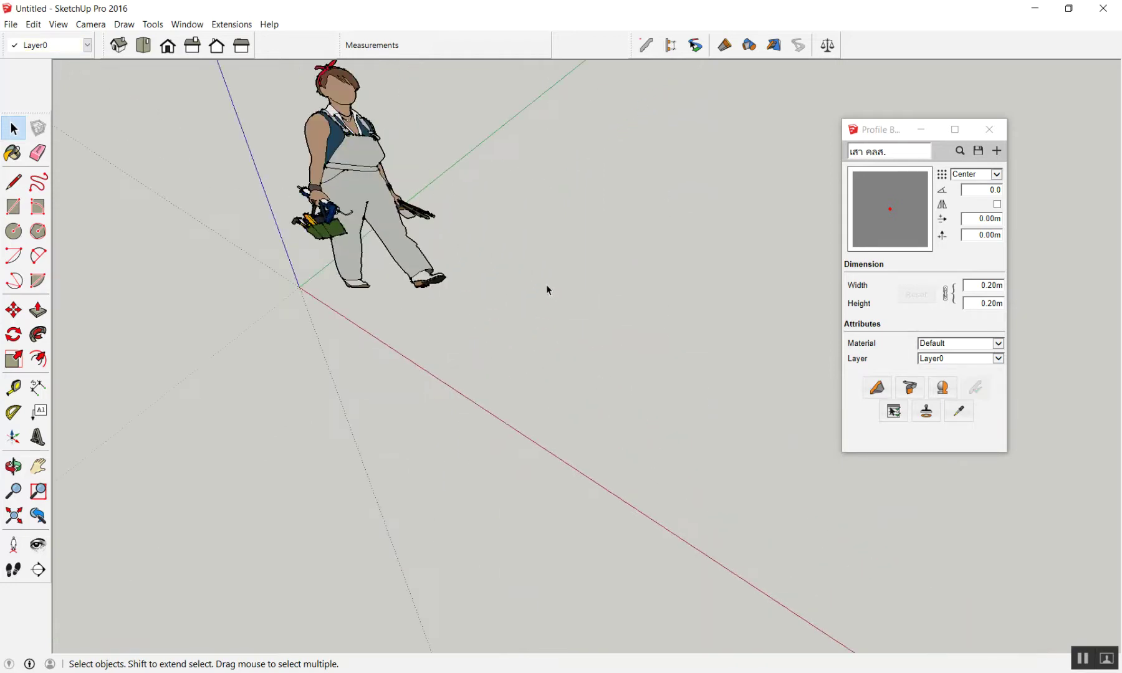
- Draw a new 0.2 m by 0.2 m square face on the ground in front of the figure
key("e")
key("space")
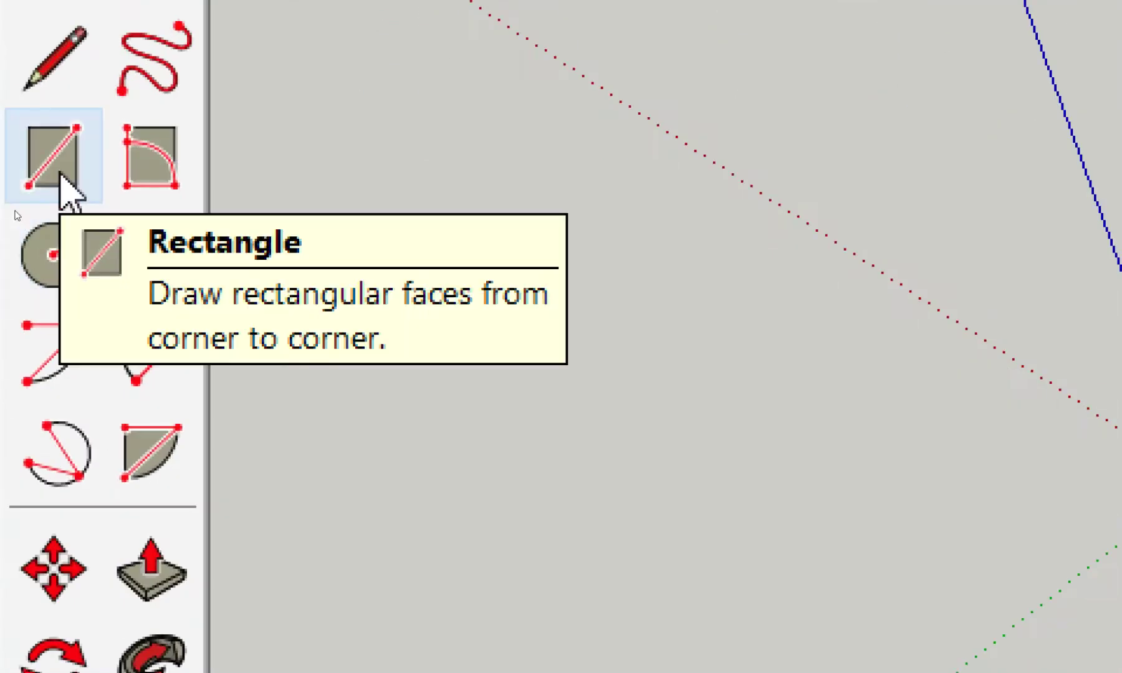
left_click(61, 175)
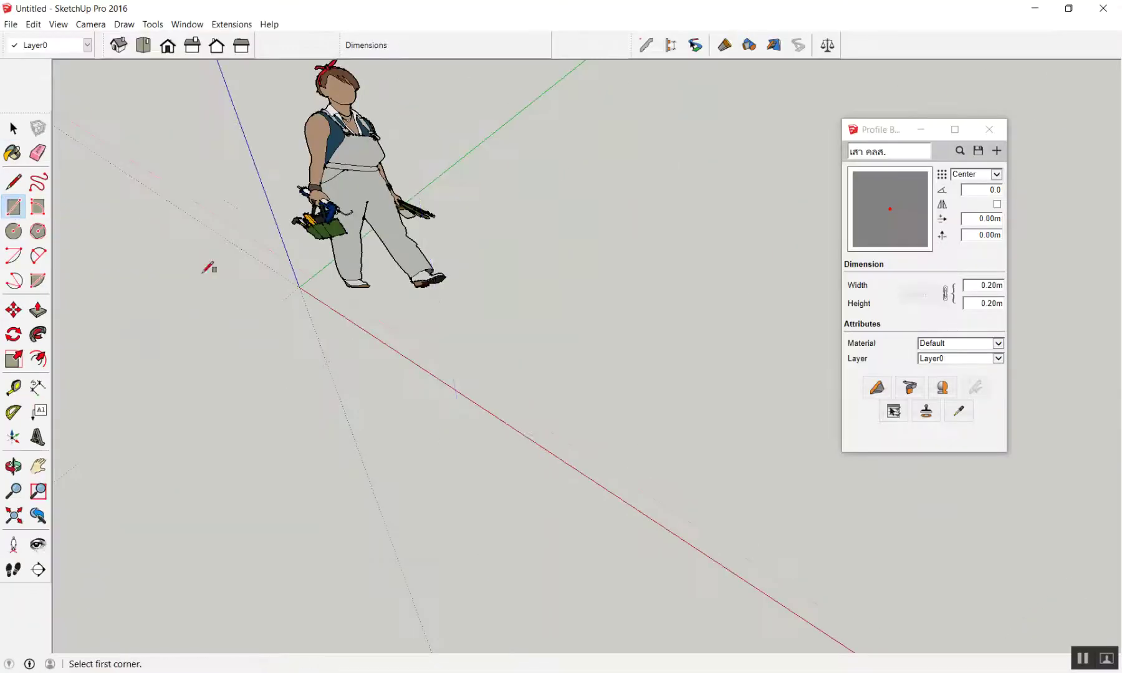
left_click(504, 337)
left_click(705, 300)
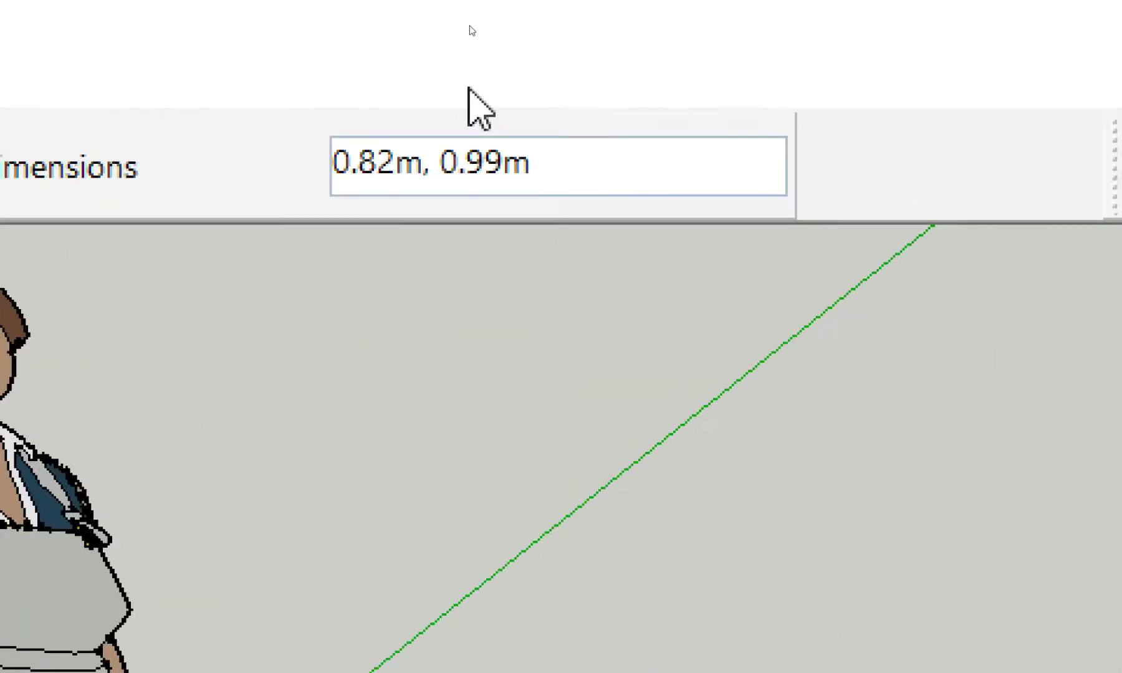
type(".2,.2")
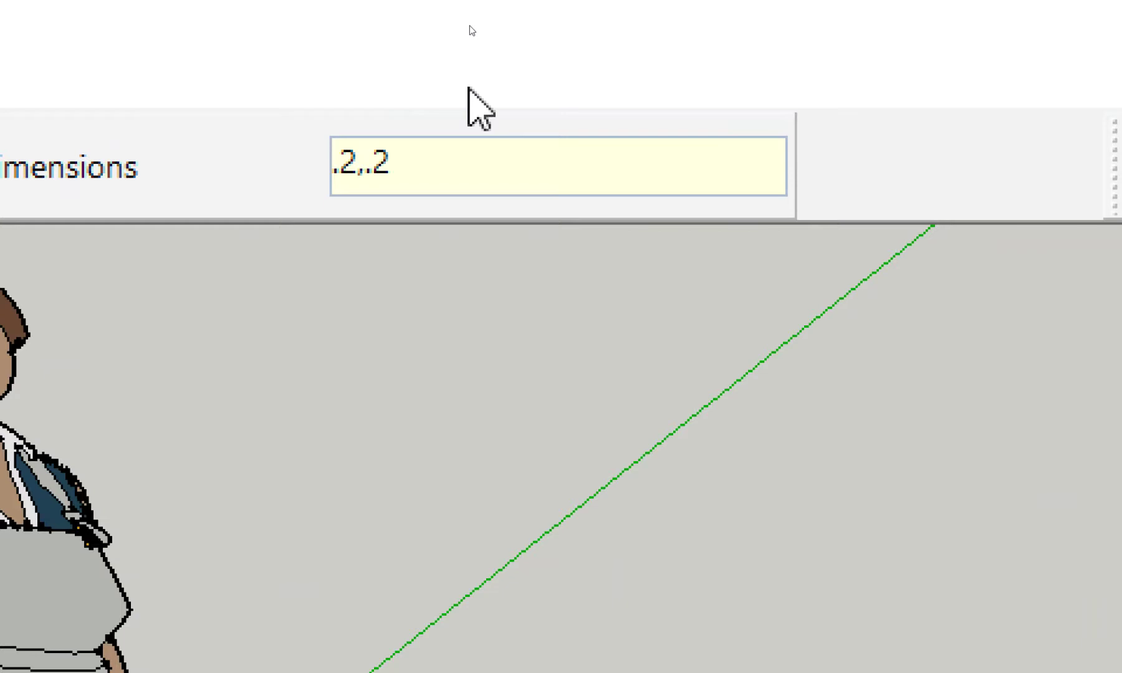
key("Return")
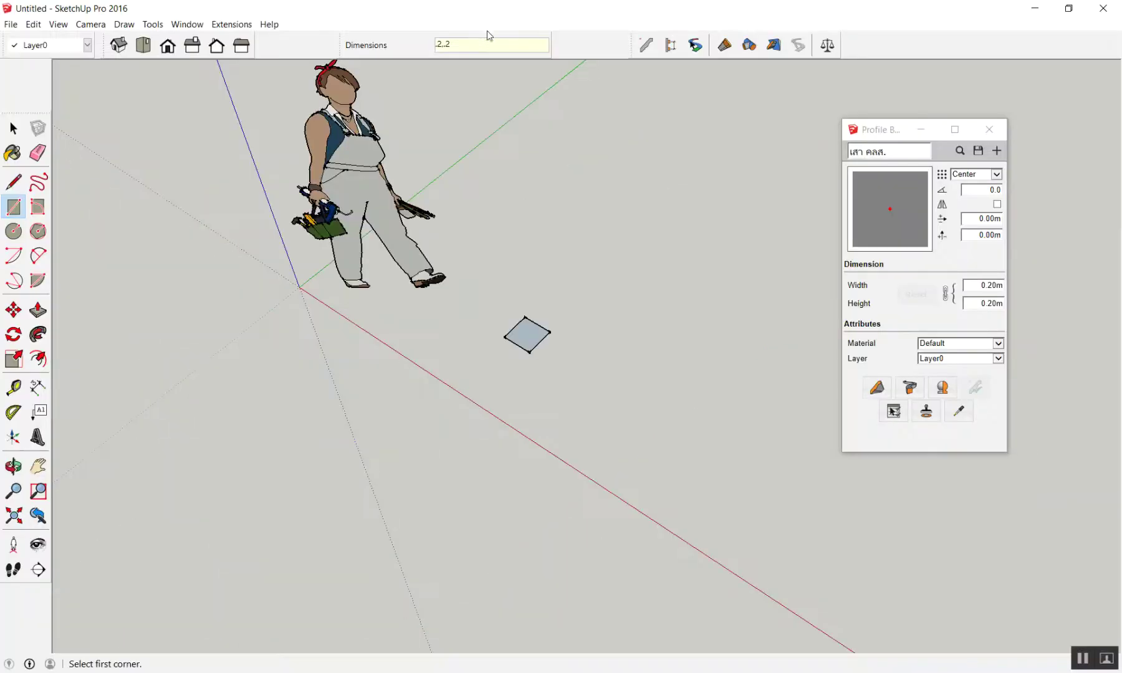
key("space")
scroll(525, 358, "up", 2)
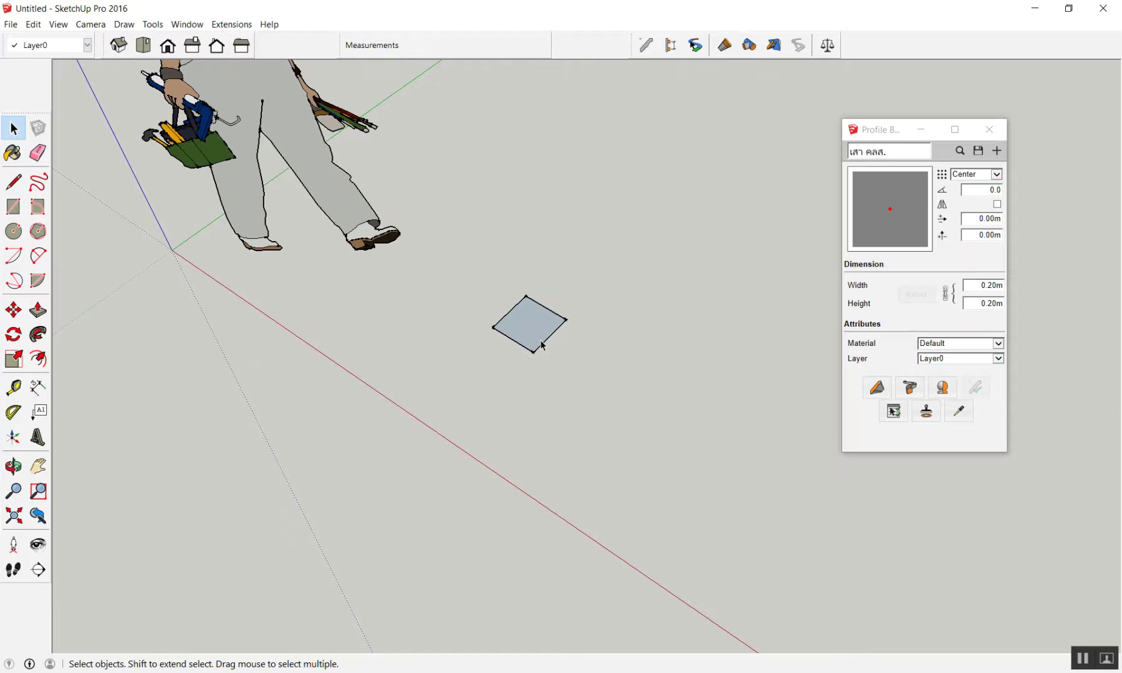
scroll(543, 340, "down", 1)
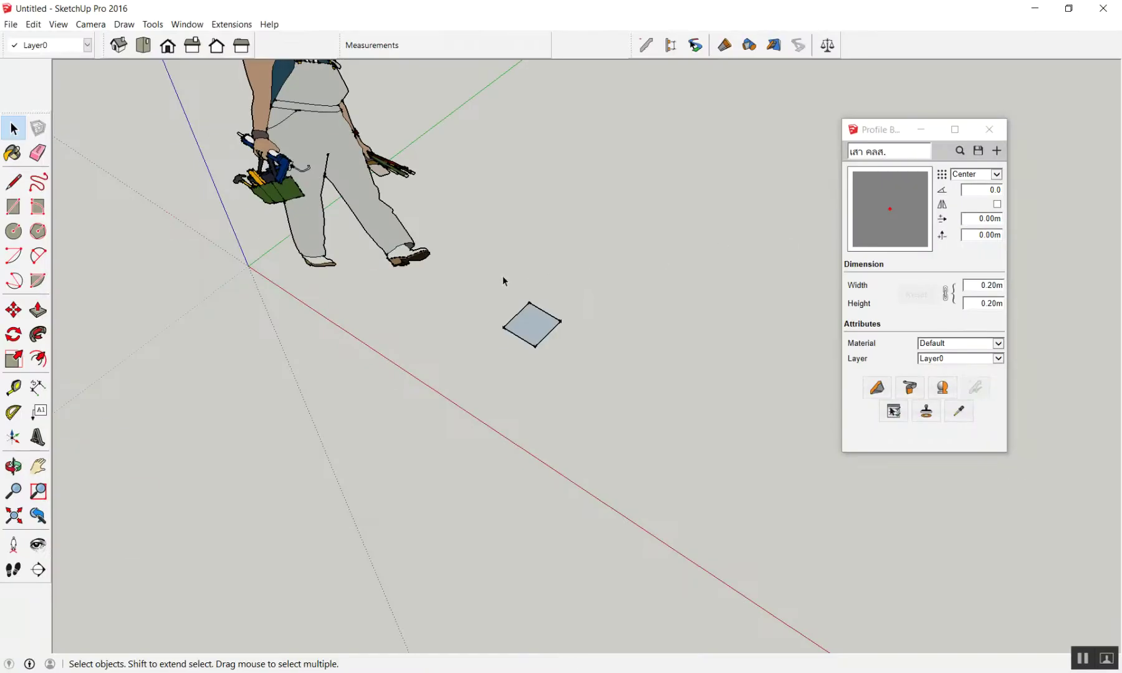
- Save the new square as a Profile Builder profile named 'เสา คสล.'
left_click_drag(482, 284, 580, 368)
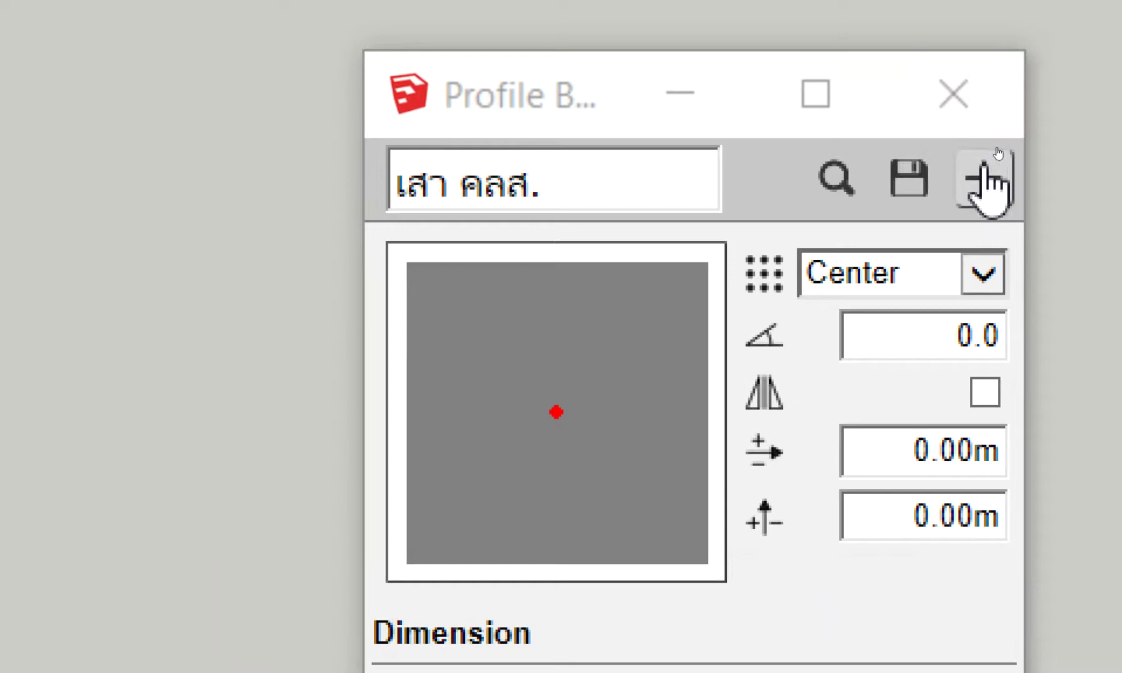
left_click(997, 151)
type("gl")
key("BackSpace")
key("BackSpace")
type("เสา ")
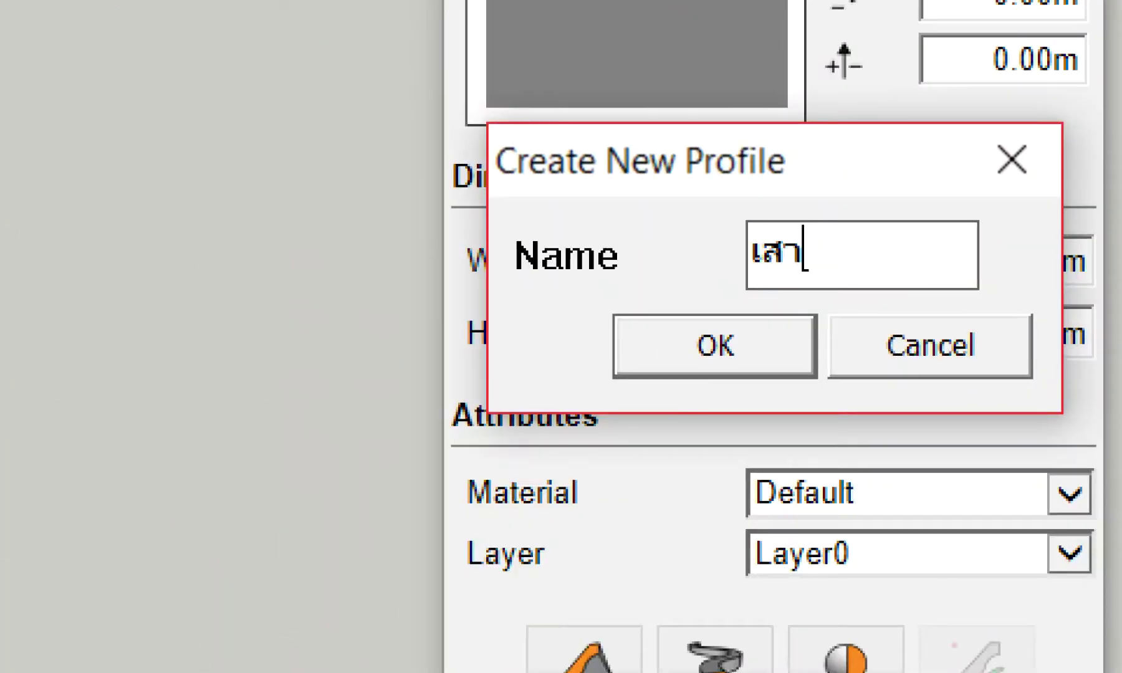
type("คสล.")
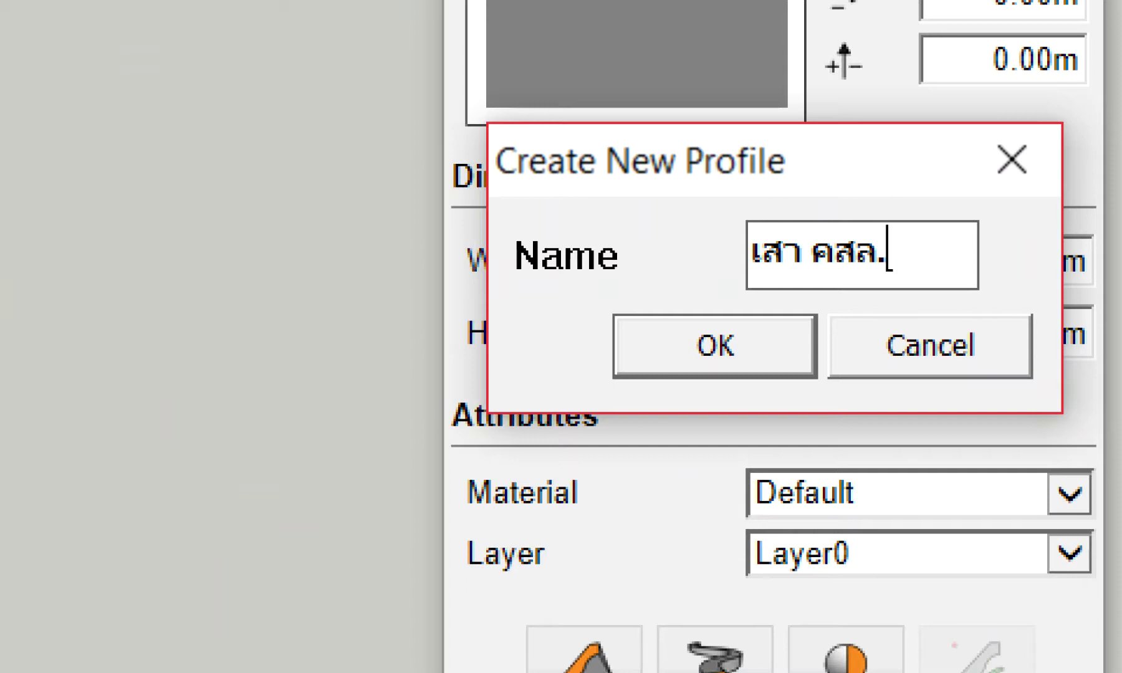
left_click(730, 372)
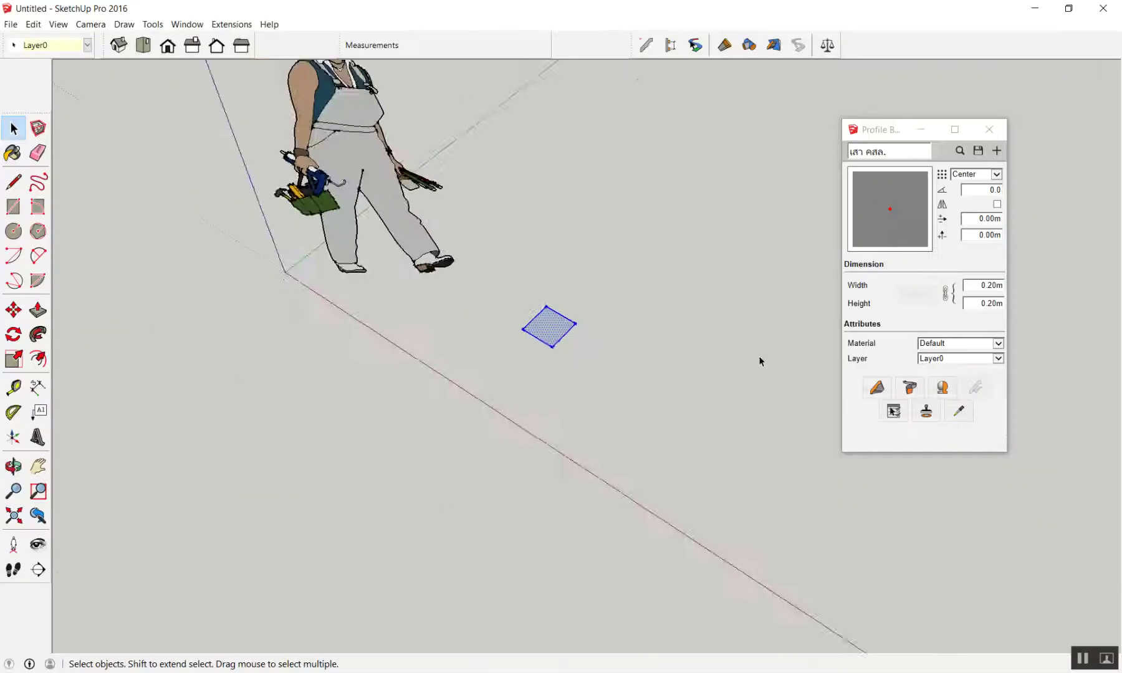
scroll(760, 361, "down", 3)
left_click(877, 387)
scroll(655, 365, "down", 2)
scroll(686, 359, "up", 2)
scroll(679, 352, "up", 2)
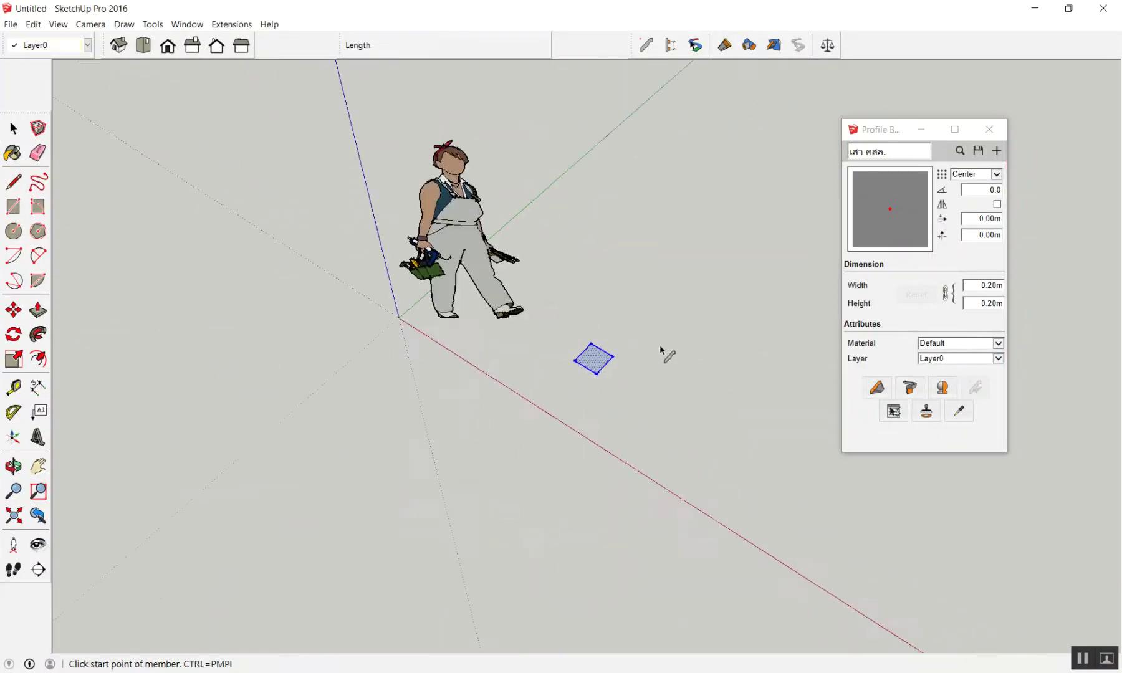
- Build a 4 m tall vertical column from the profile beside the figure
left_click(664, 334)
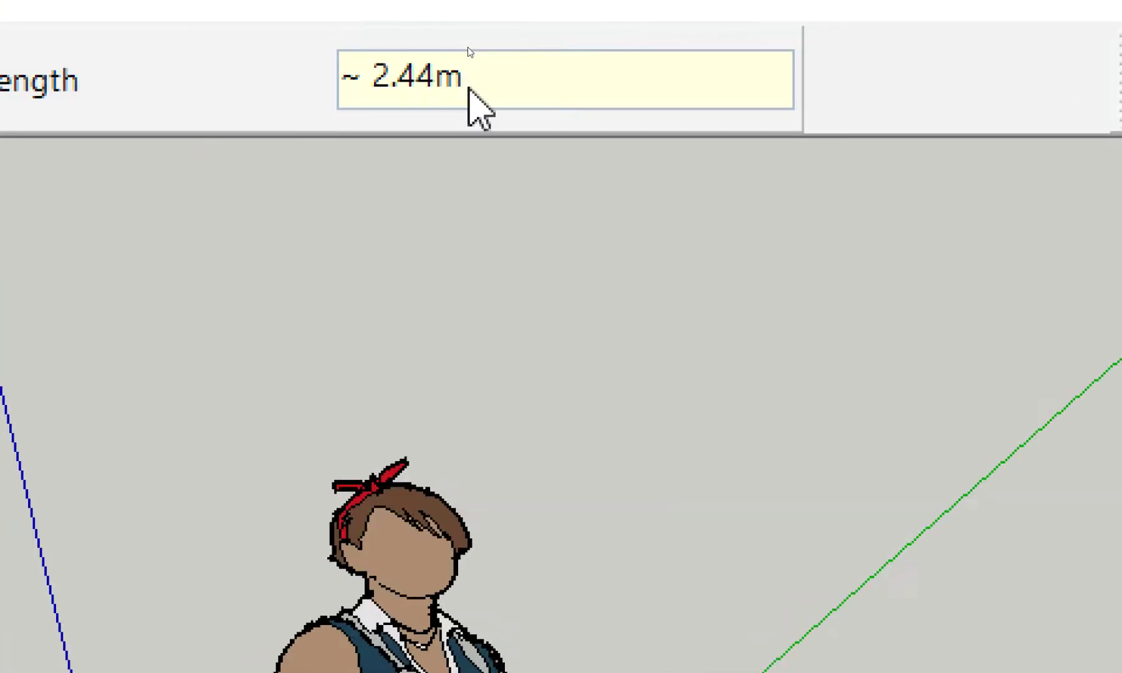
type("4")
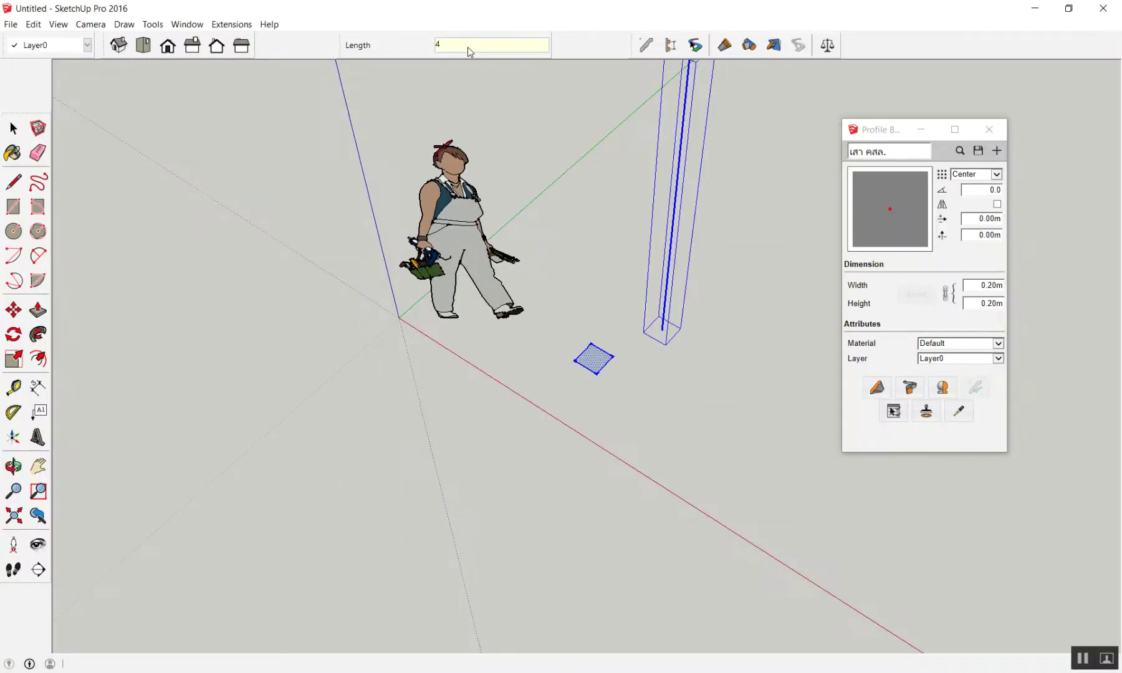
key("Return")
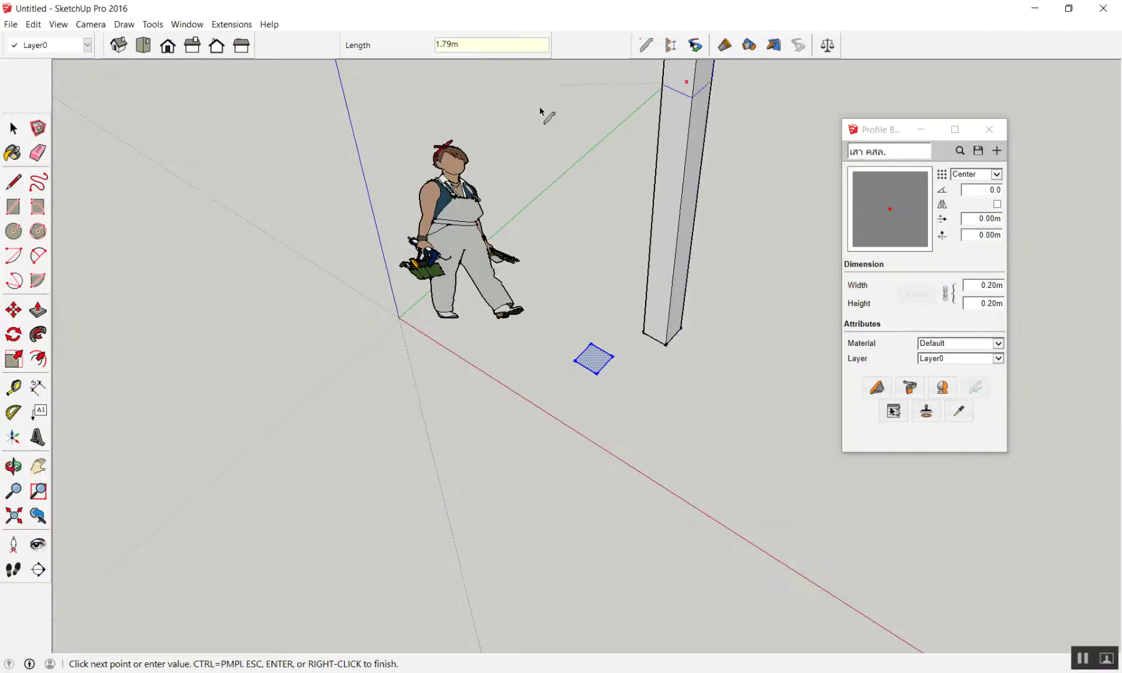
scroll(504, 393, "down", 3)
key("space")
- Delete the leftover small square, then close and reopen Profile Builder
scroll(496, 362, "up", 2)
scroll(496, 362, "up", 1)
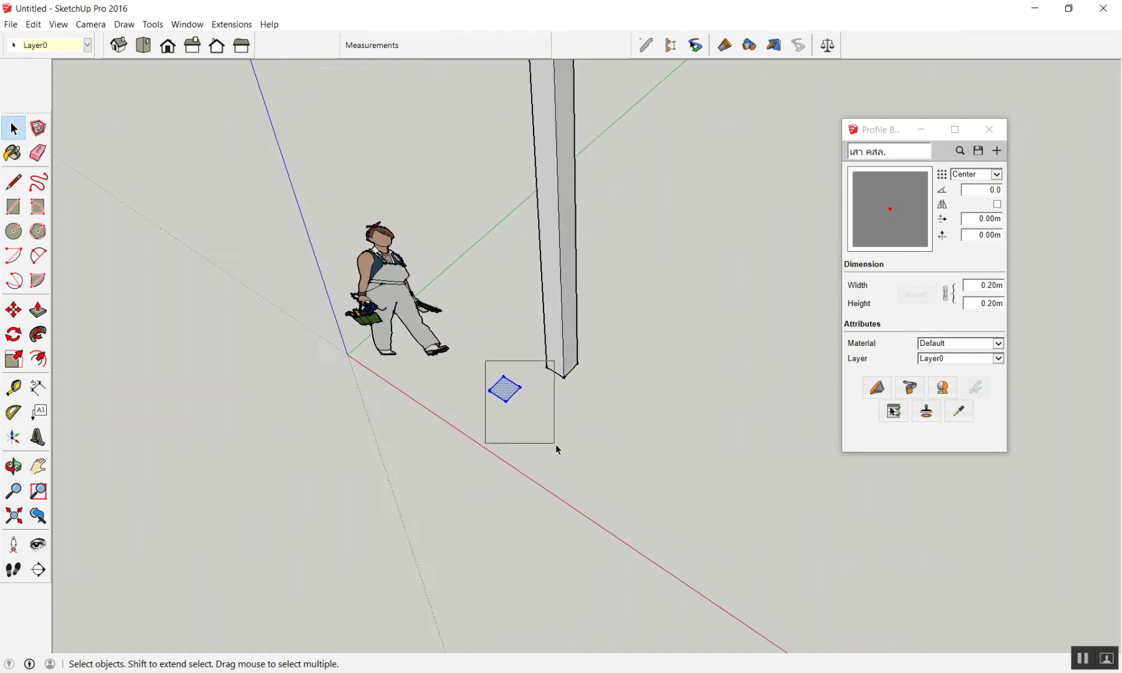
key("Delete")
mouse_move(387, 321)
middle_mouse_down()
mouse_move(691, 193)
mouse_move(916, 188)
middle_mouse_up()
left_click(988, 130)
scroll(696, 153, "up", 2)
scroll(696, 153, "down", 2)
scroll(719, 206, "down", 1)
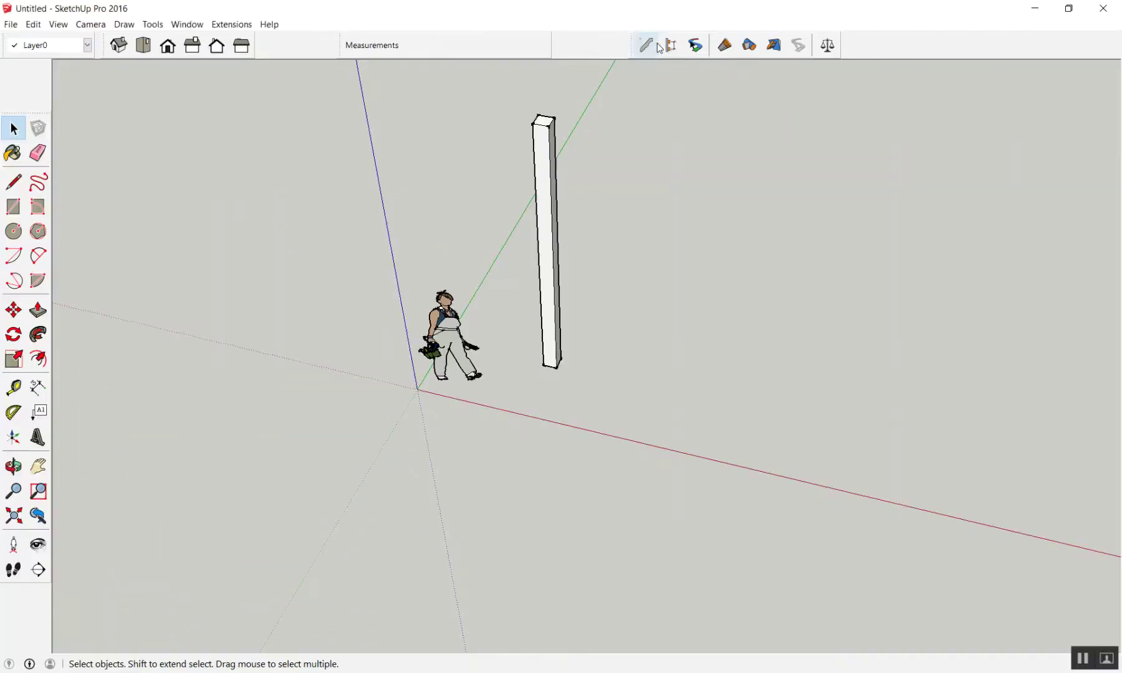
left_click(655, 46)
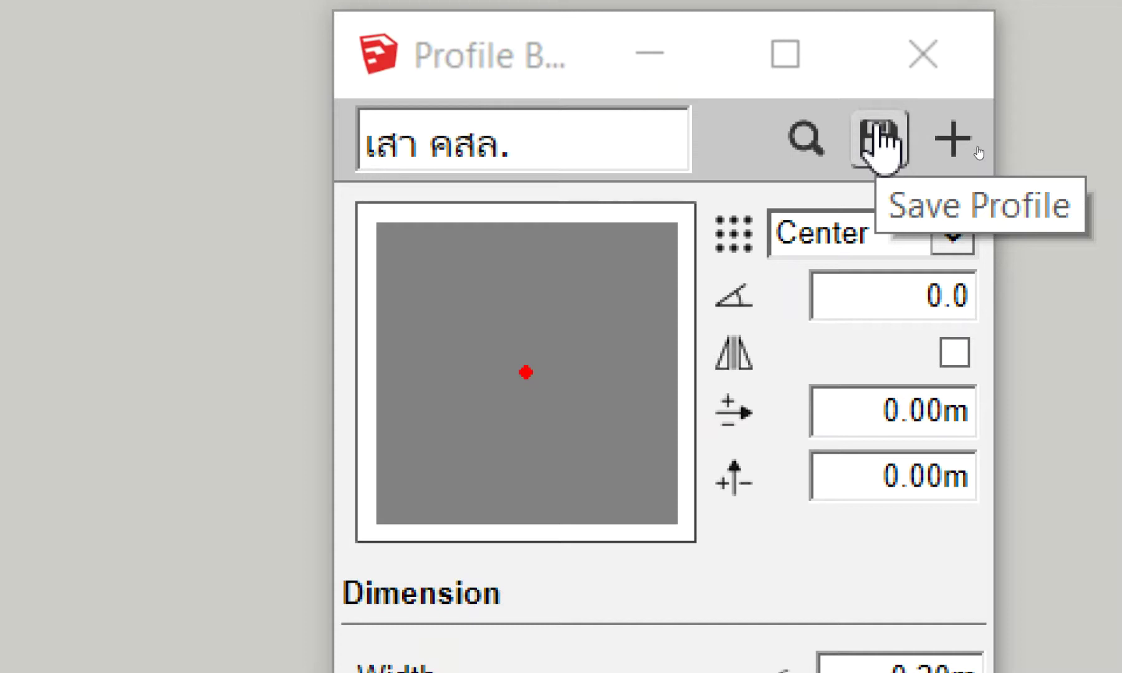
- Save the column profile as 'C1-2' in the Profile Member folder and confirm
left_click(881, 142)
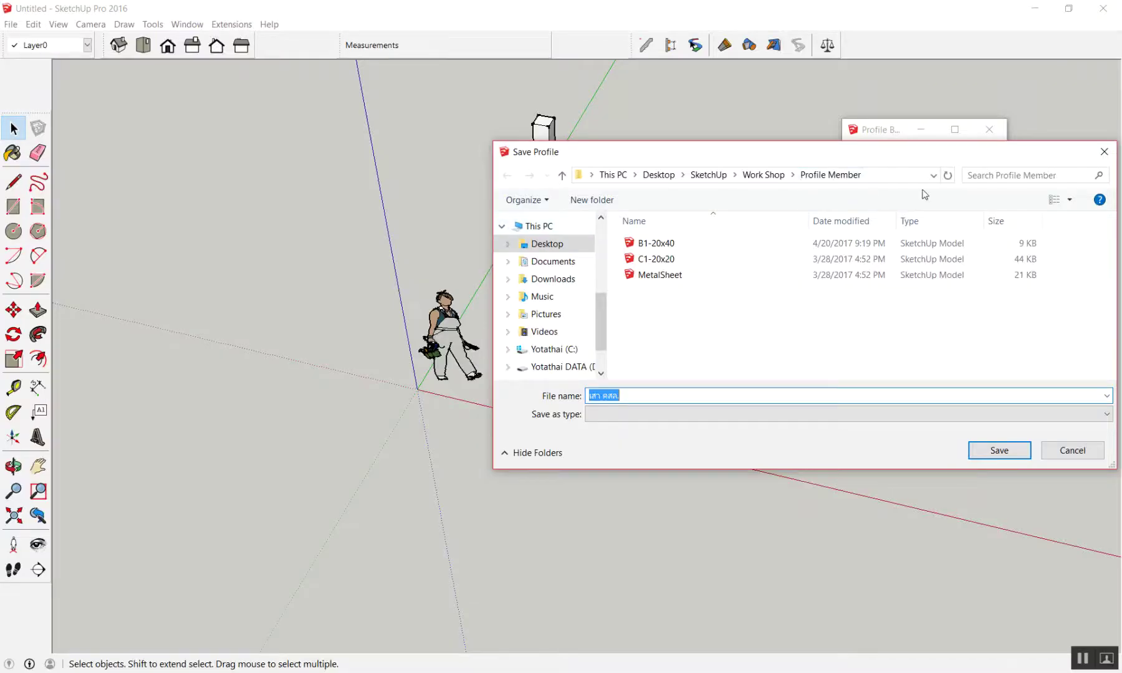
left_click_drag(963, 153, 759, 186)
left_click(898, 183)
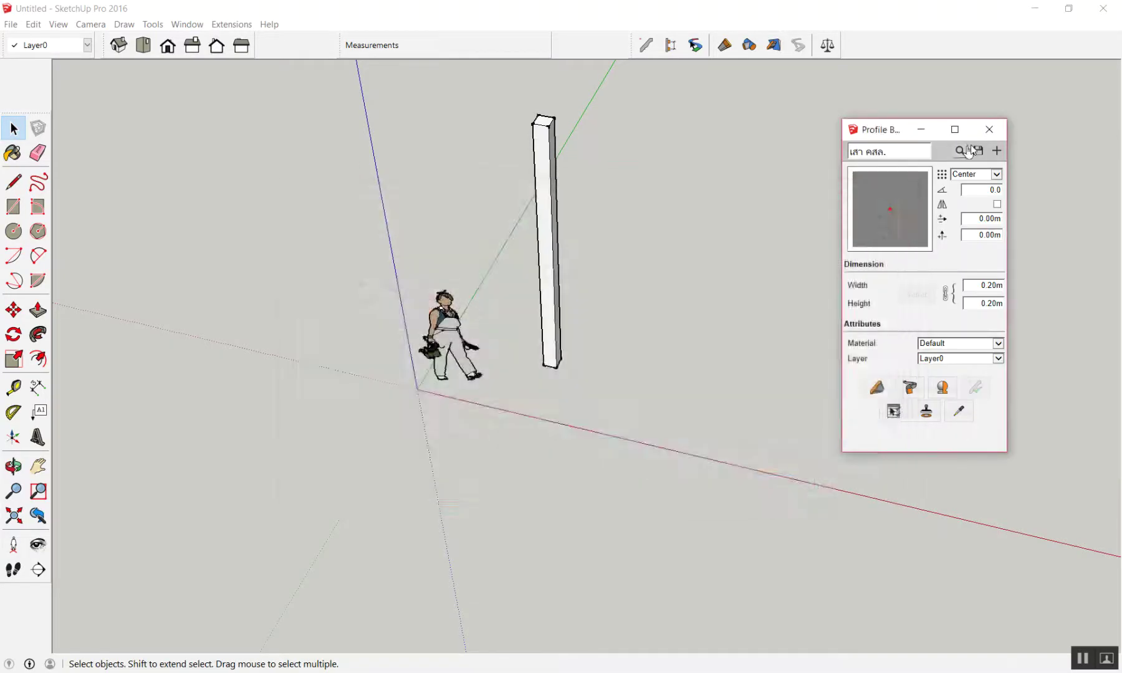
left_click(978, 159)
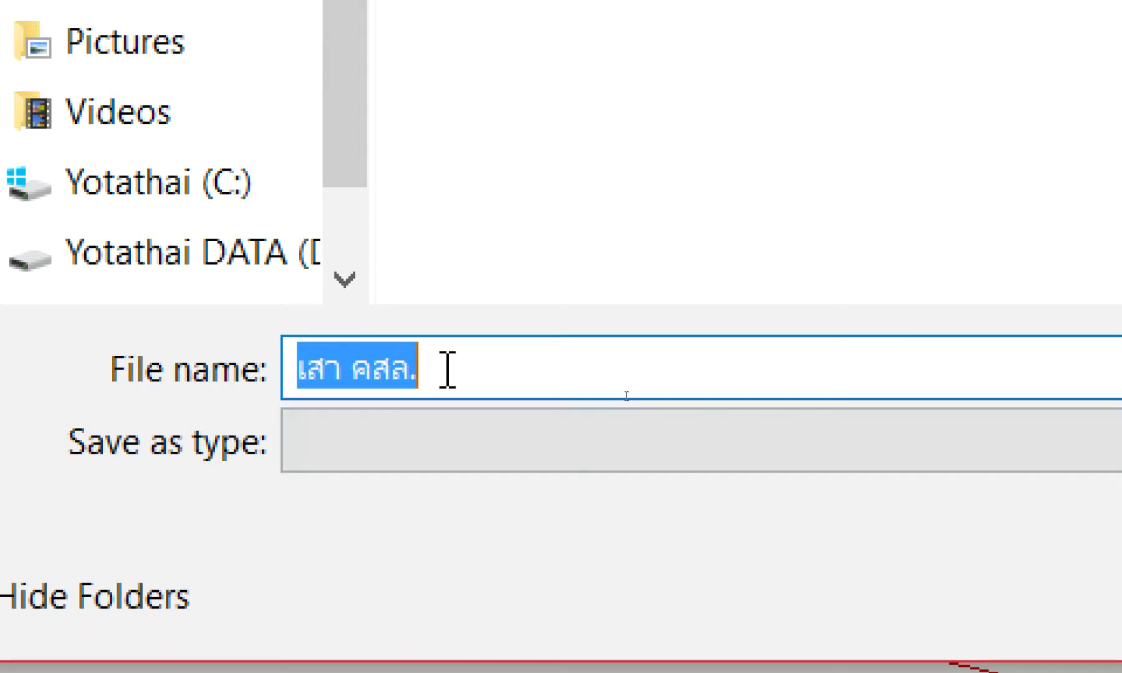
left_click(447, 369)
key("ctrl+a")
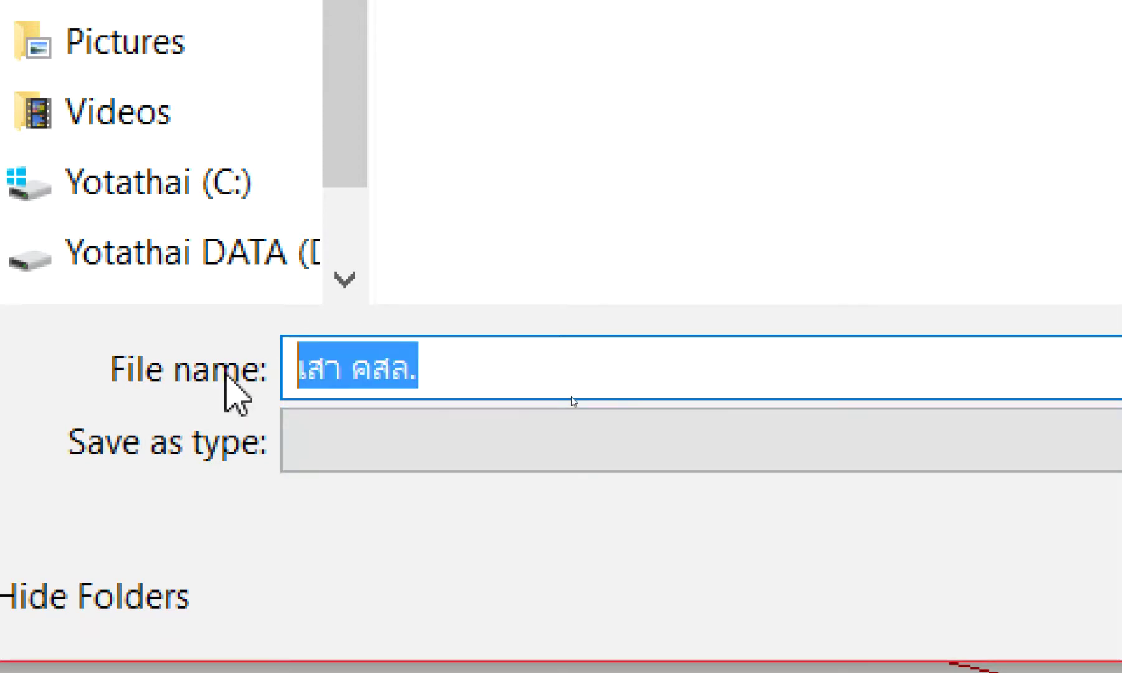
type("C1-2")
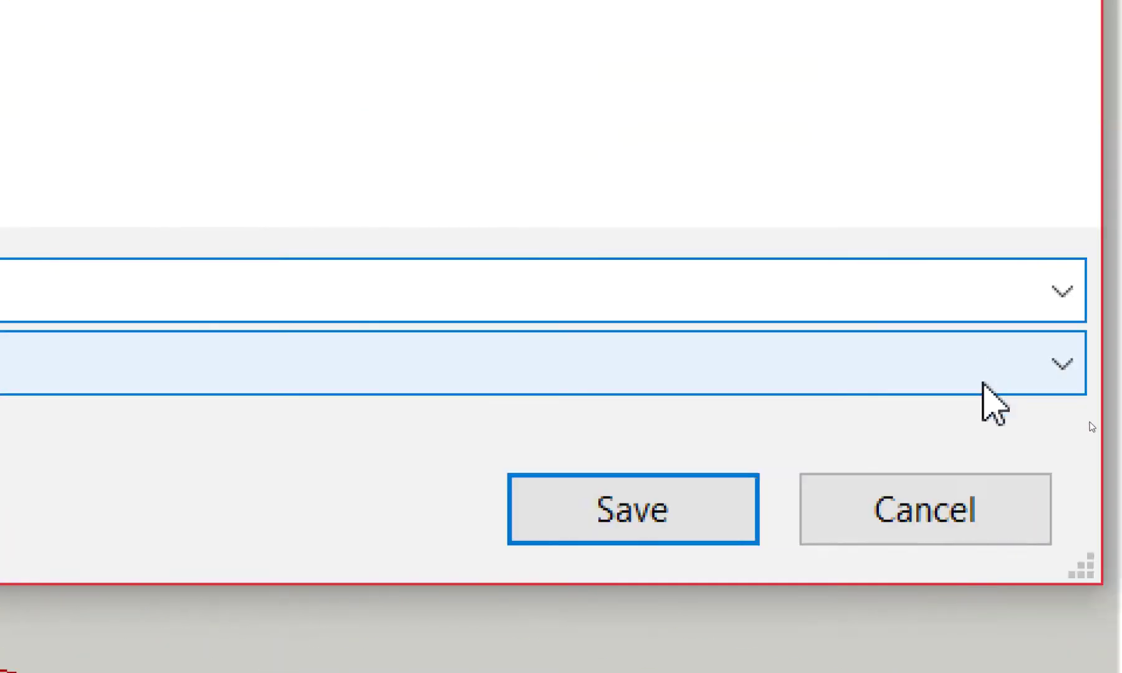
left_click(586, 515)
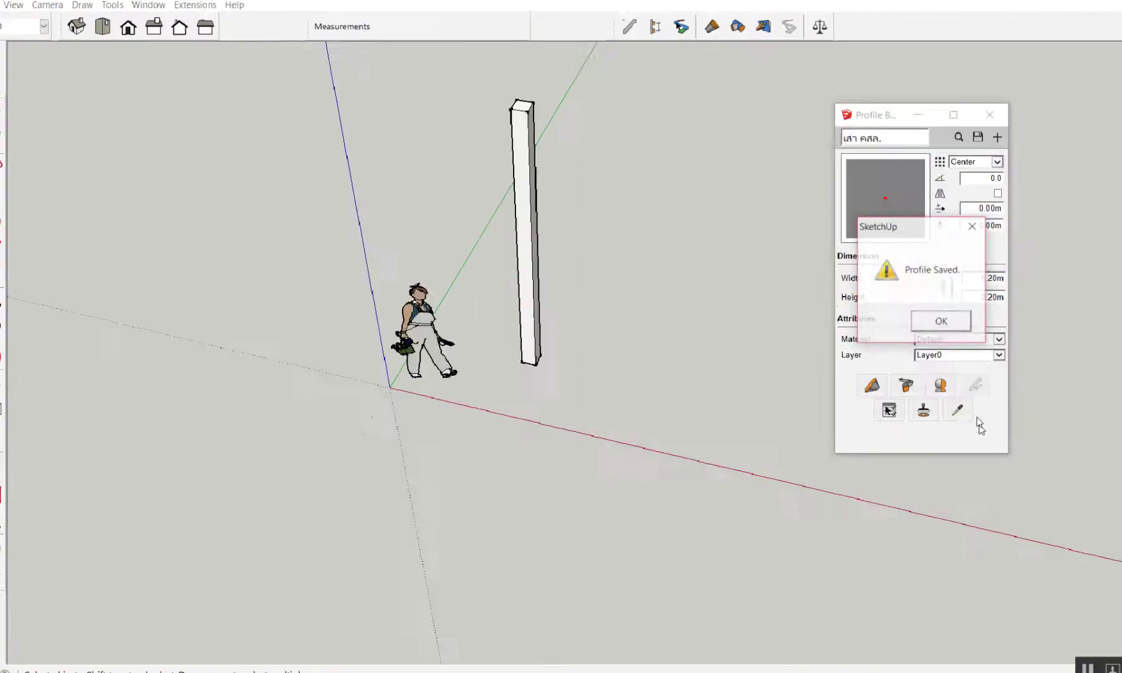
left_click(963, 330)
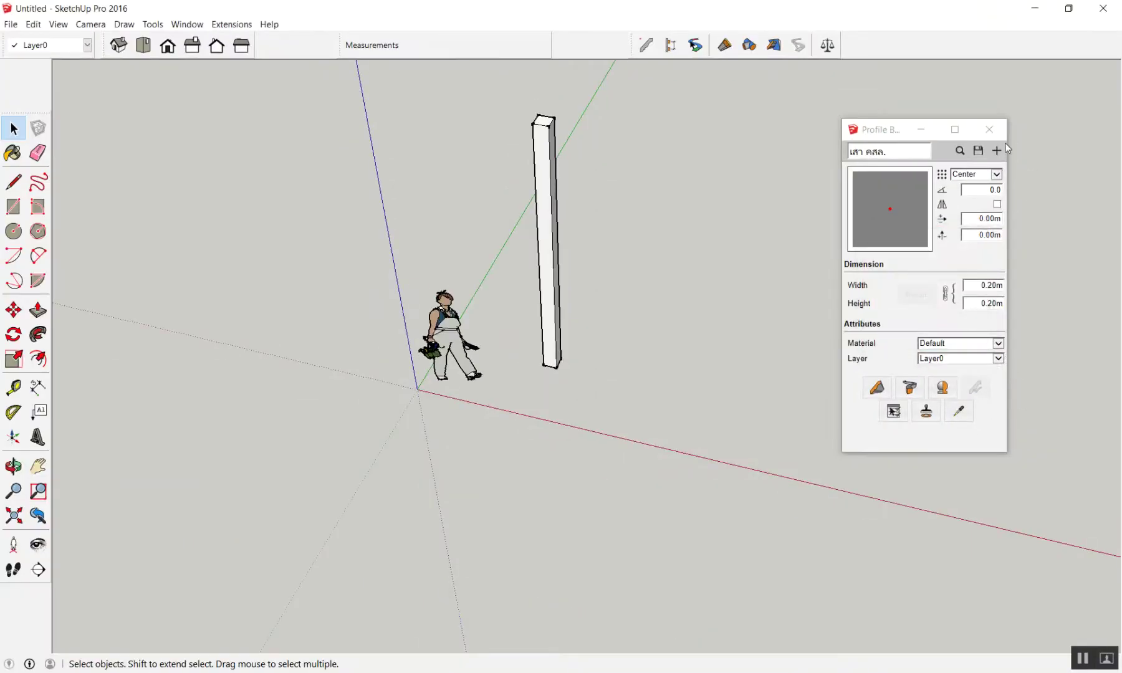
- Restore SketchUp down and view This PC's system properties, then close them
left_click(994, 133)
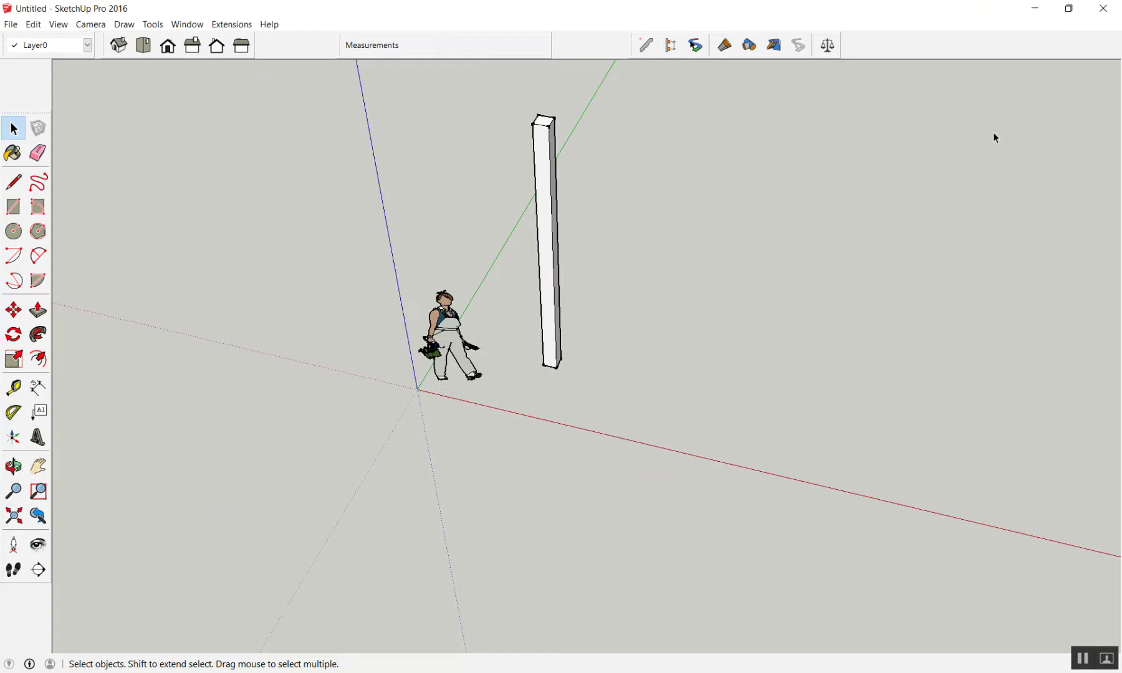
left_click_drag(784, 8, 927, 91)
right_click(13, 26)
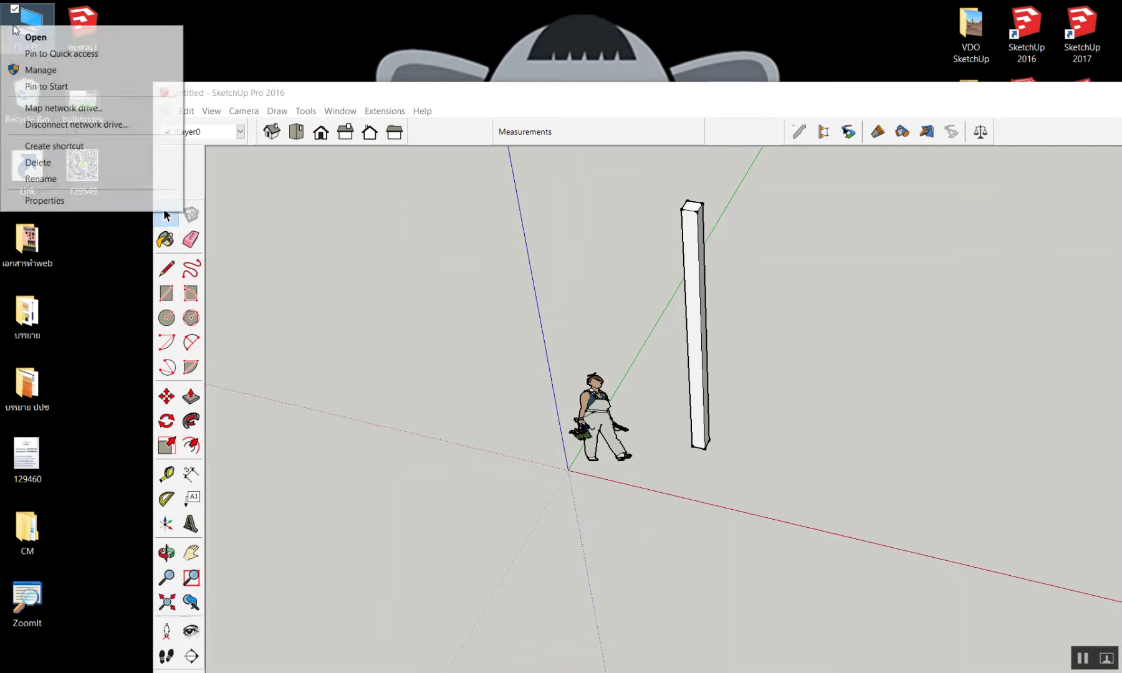
left_click(251, 7)
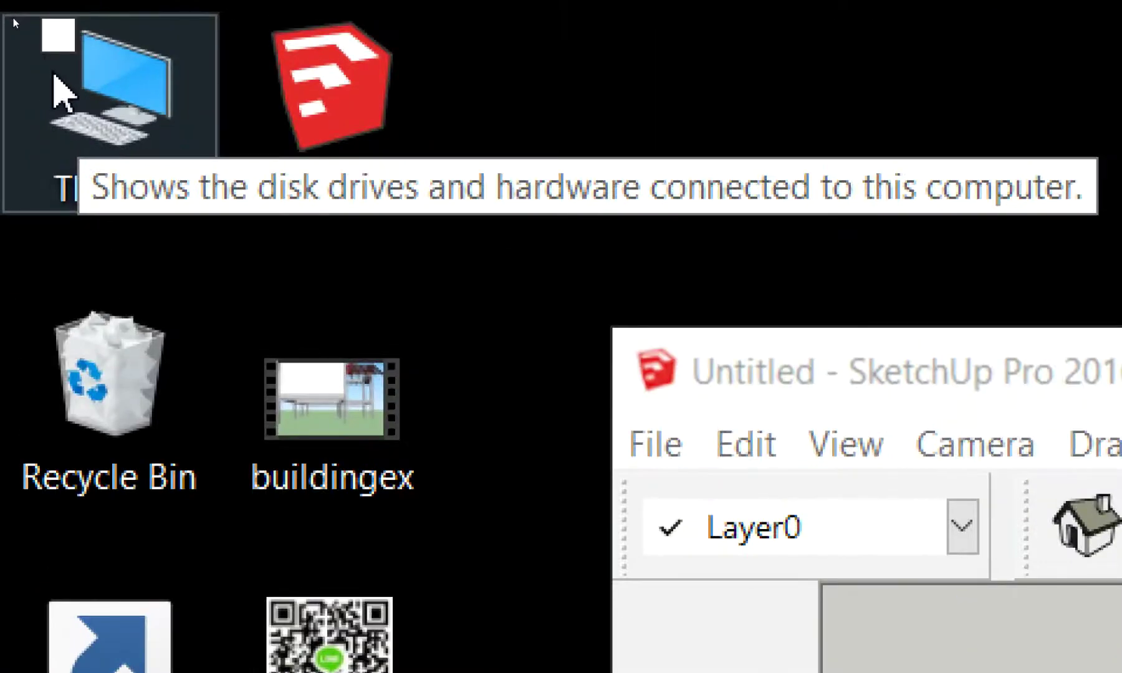
right_click(53, 72)
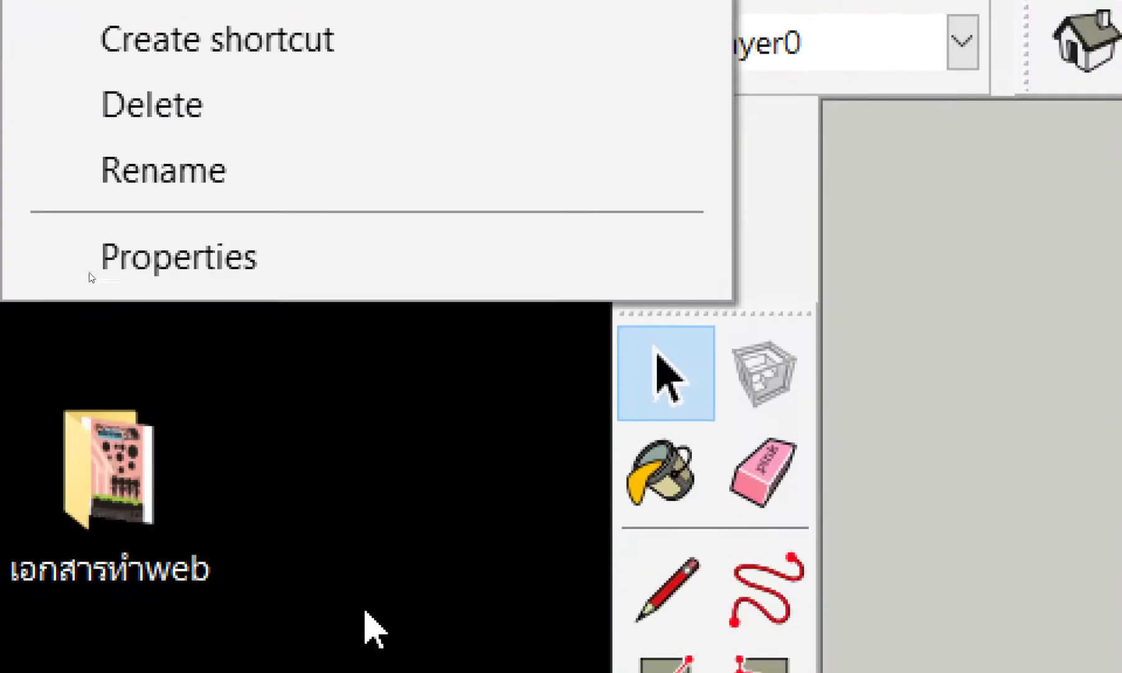
left_click(273, 286)
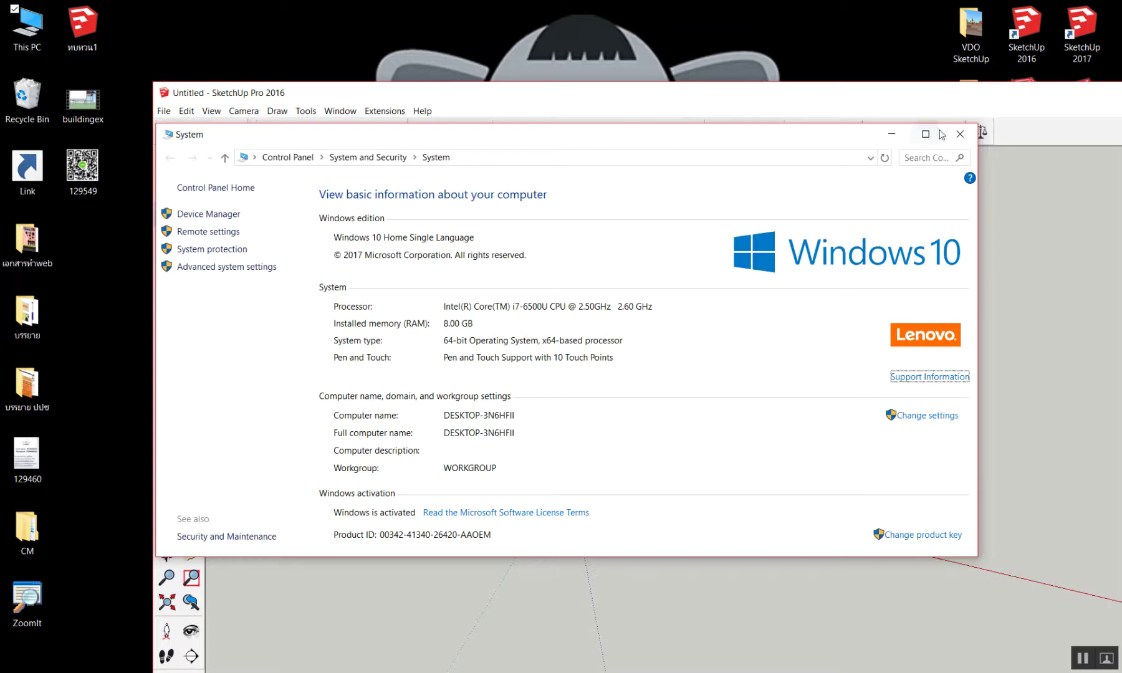
left_click(960, 132)
- Maximize SketchUp again and orbit the view around the 4 m column
mouse_move(862, 103)
left_mouse_down()
mouse_move(626, 112)
mouse_move(649, 89)
left_mouse_up()
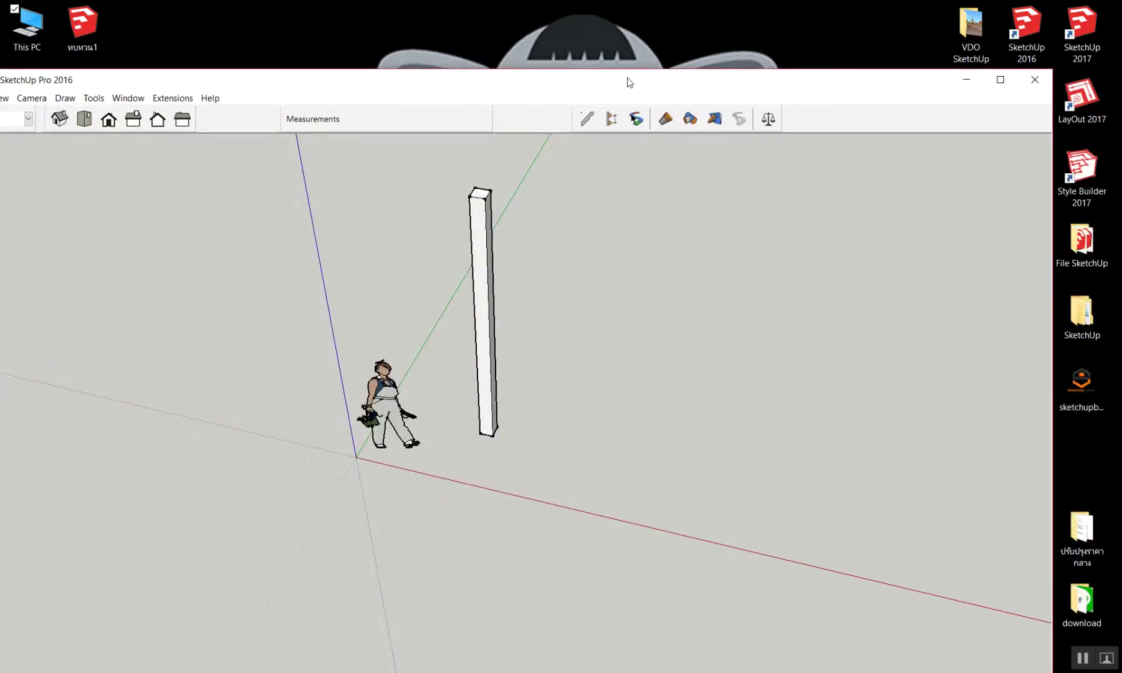
double_click(561, 78)
scroll(394, 147, "down", 3)
middle_click_drag(475, 178, 519, 208)
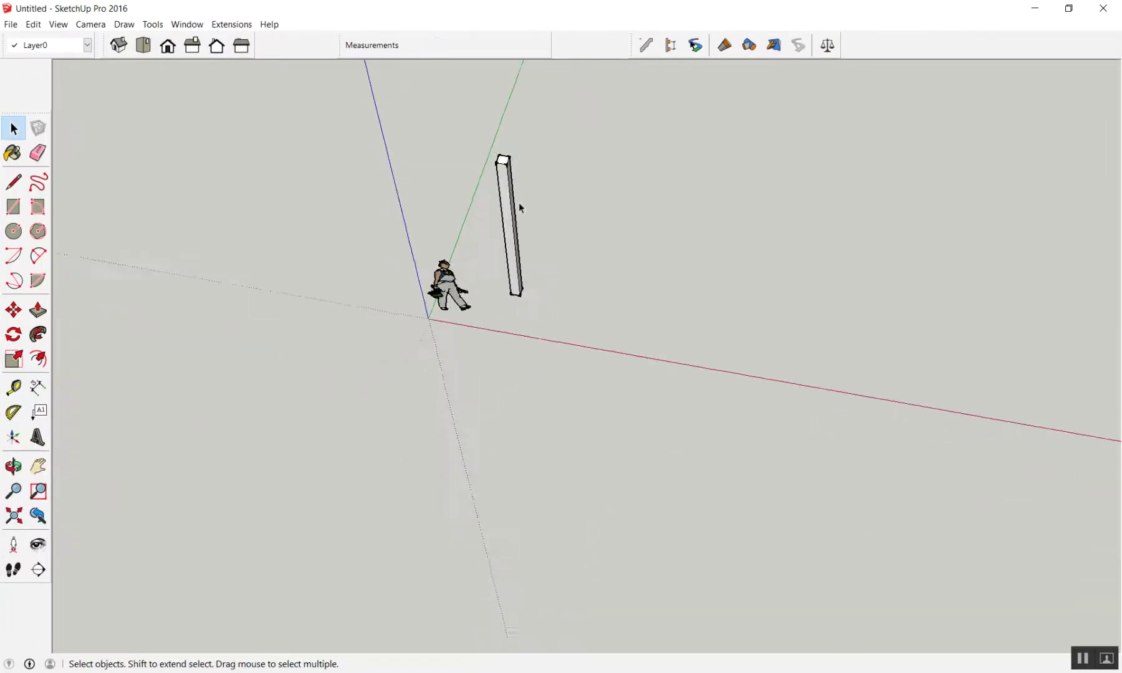
scroll(519, 208, "up", 3)
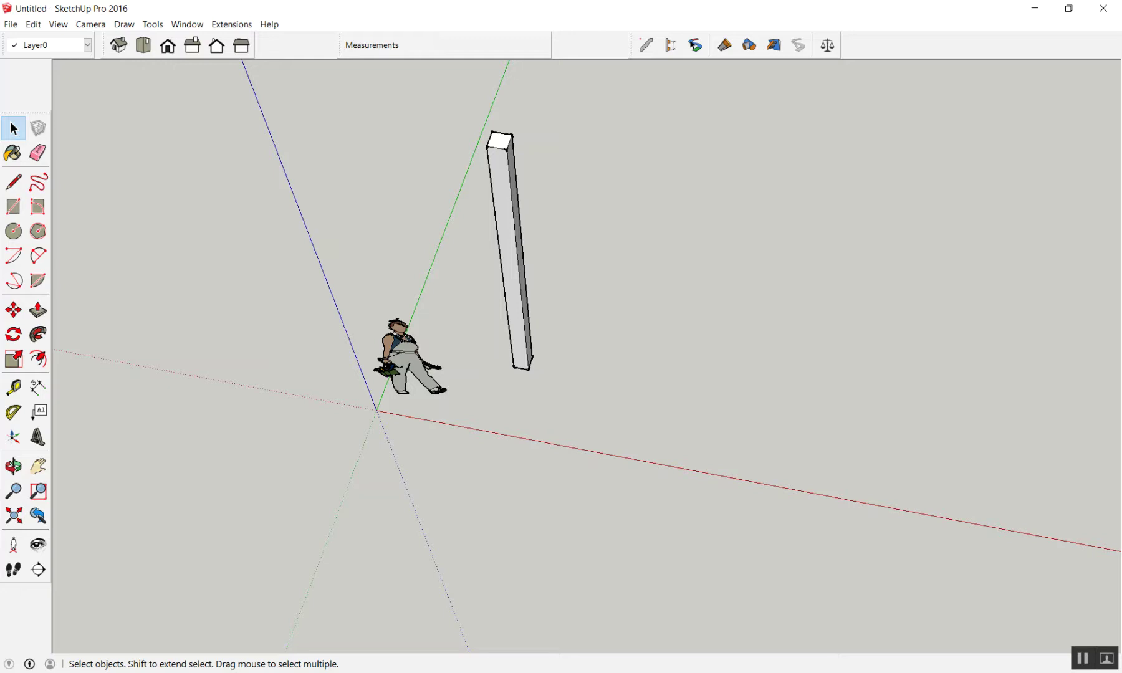
mouse_move(472, 249)
middle_mouse_down()
mouse_move(472, 209)
mouse_move(497, 286)
middle_mouse_up()
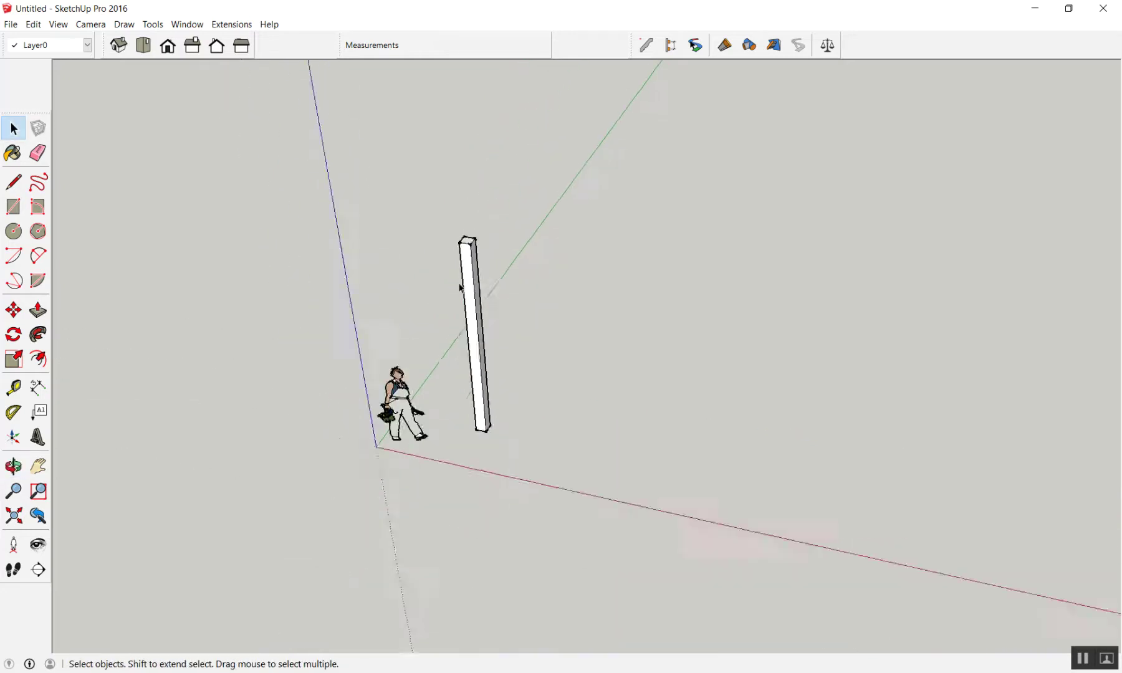
scroll(489, 338, "up", 2)
left_click(489, 338)
scroll(463, 203, "up", 3)
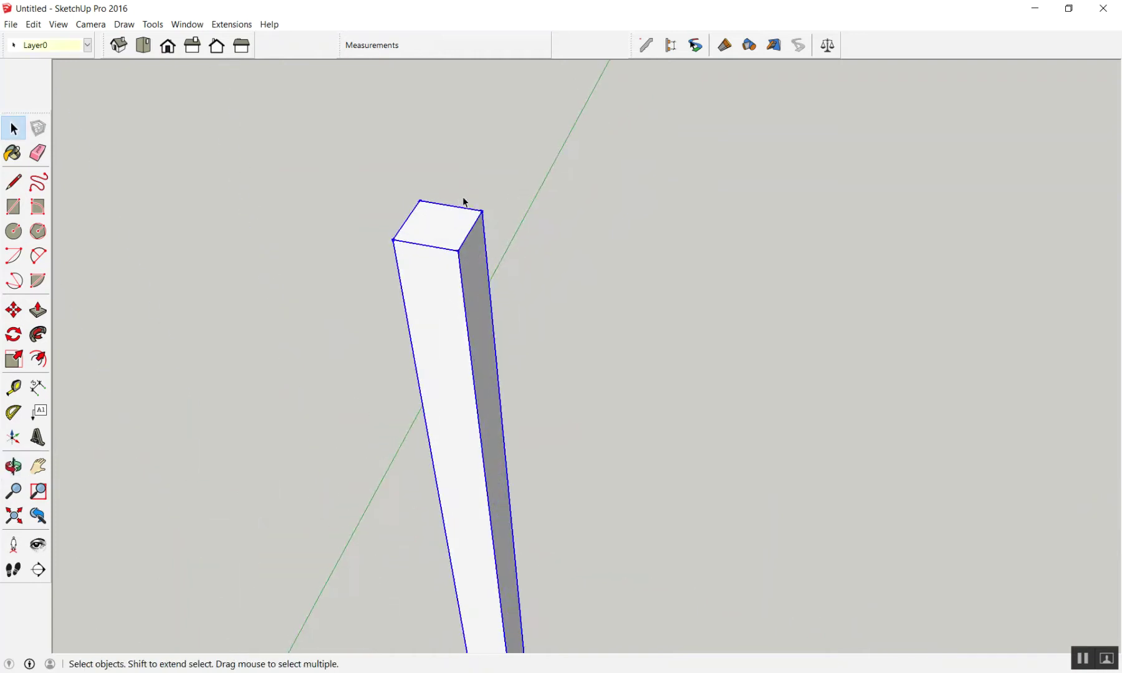
scroll(457, 213, "down", 3)
scroll(434, 232, "up", 4)
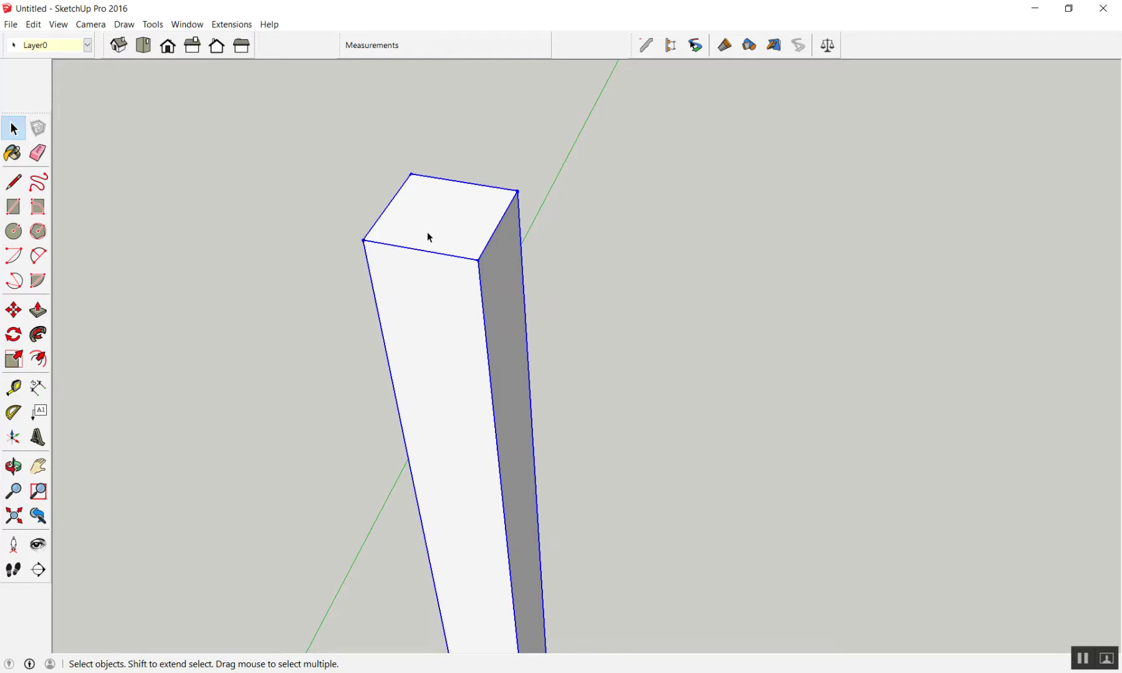
scroll(427, 232, "down", 1)
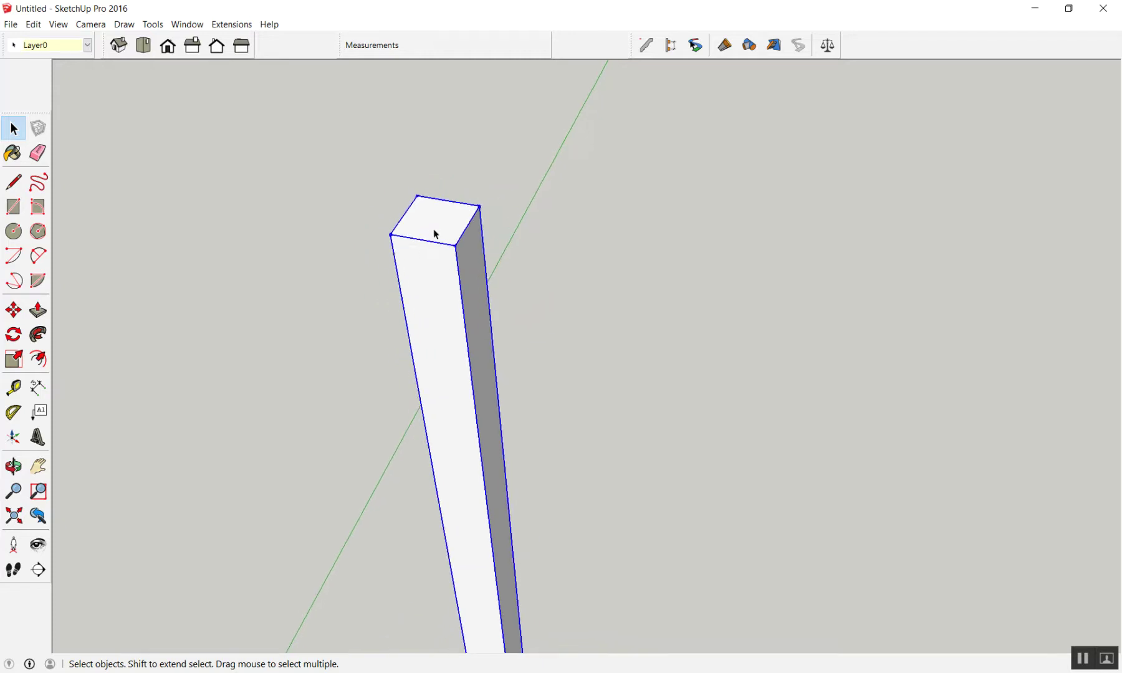
scroll(433, 231, "down", 3)
scroll(443, 245, "up", 2)
left_click(442, 245)
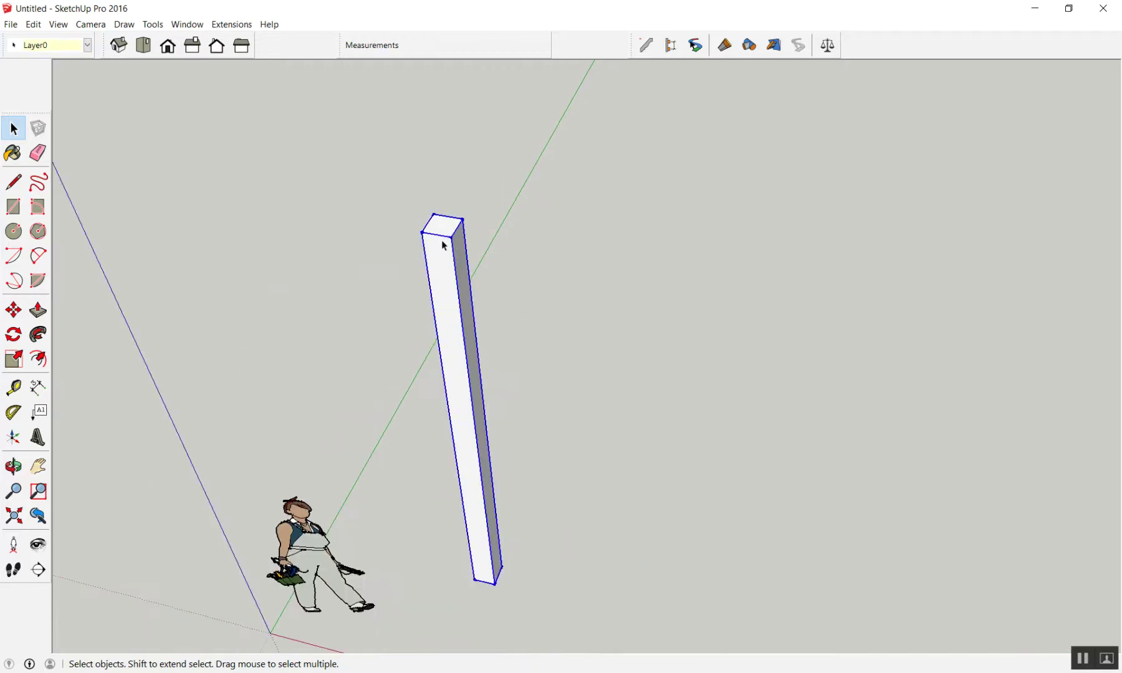
left_click(828, 46)
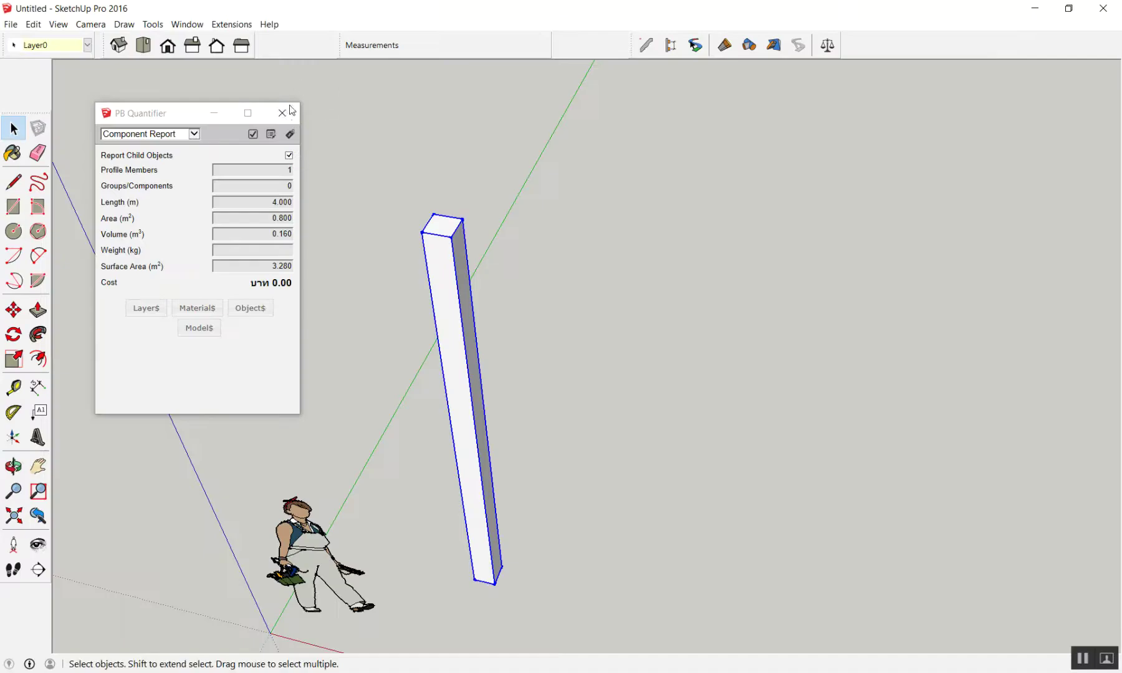
left_click(282, 112)
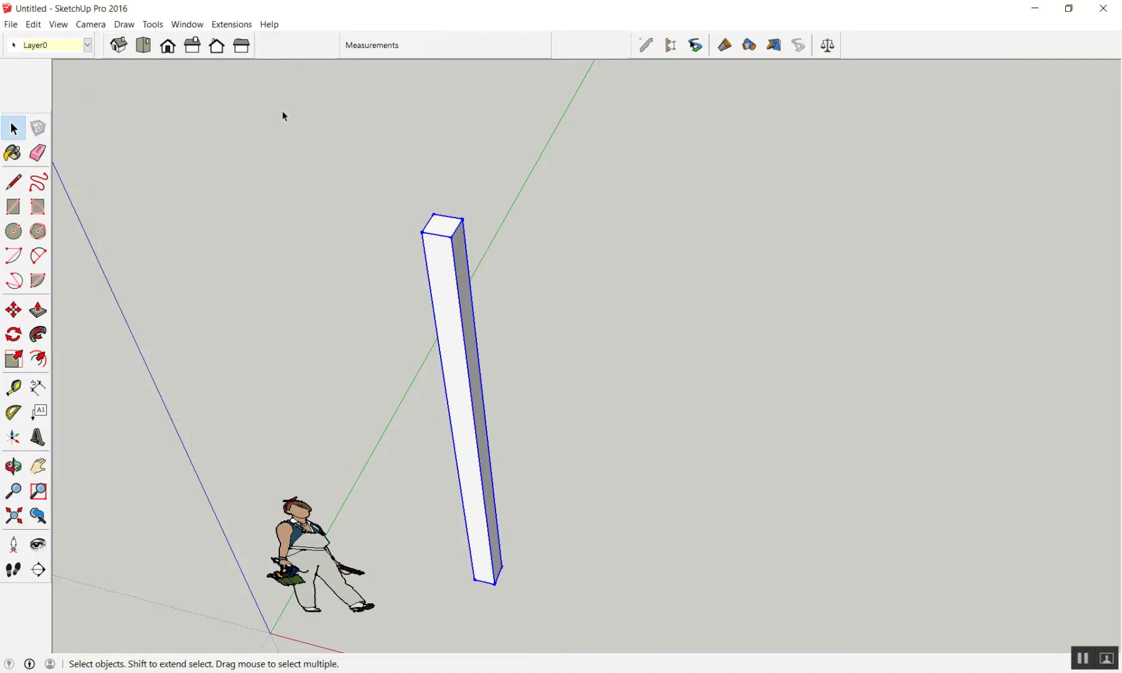
scroll(404, 165, "down", 3)
scroll(358, 298, "up", 2)
middle_click_drag(359, 298, 466, 324)
left_click(466, 330)
middle_click_drag(451, 391, 395, 488)
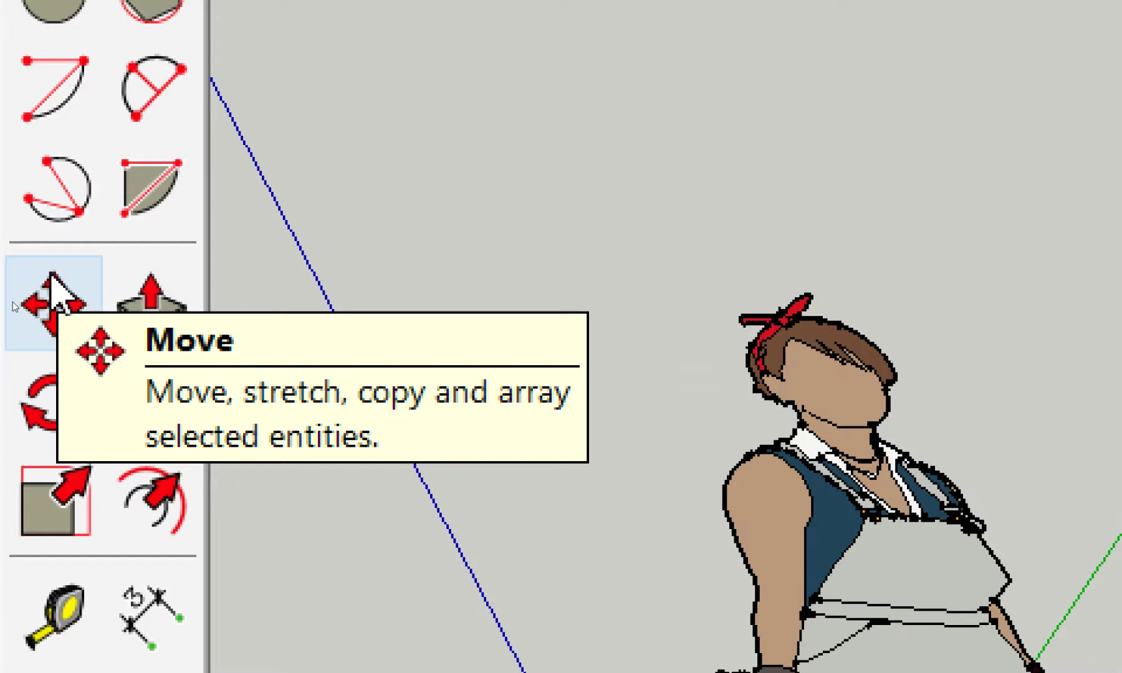
left_click(49, 298)
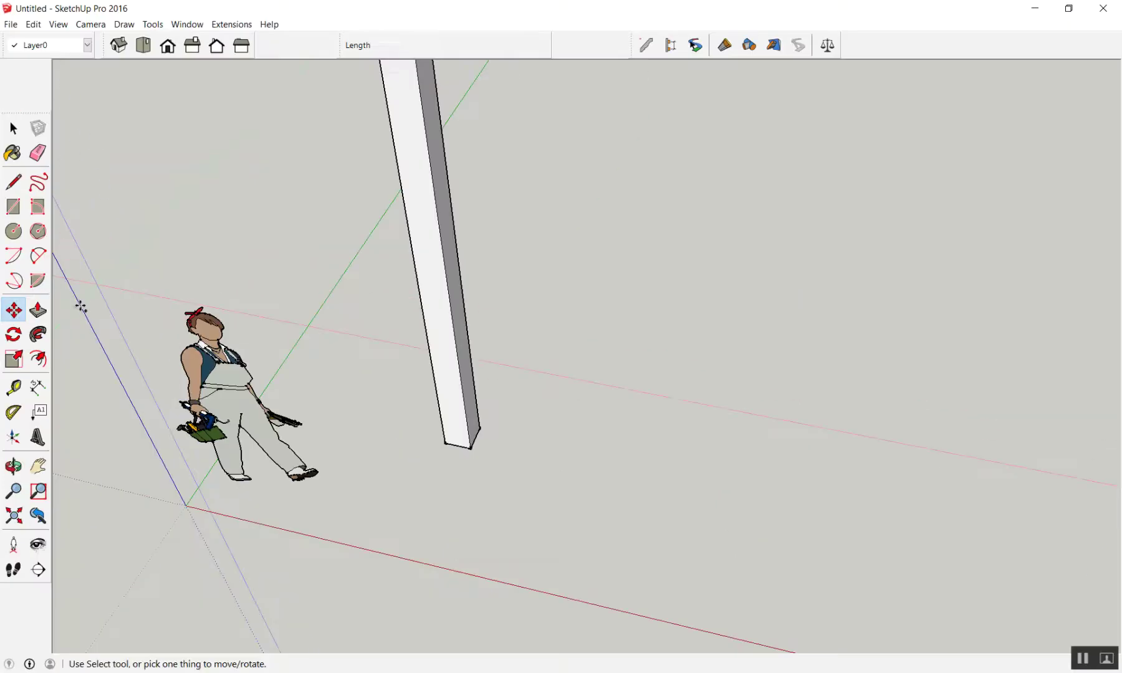
scroll(81, 307, "down", 2)
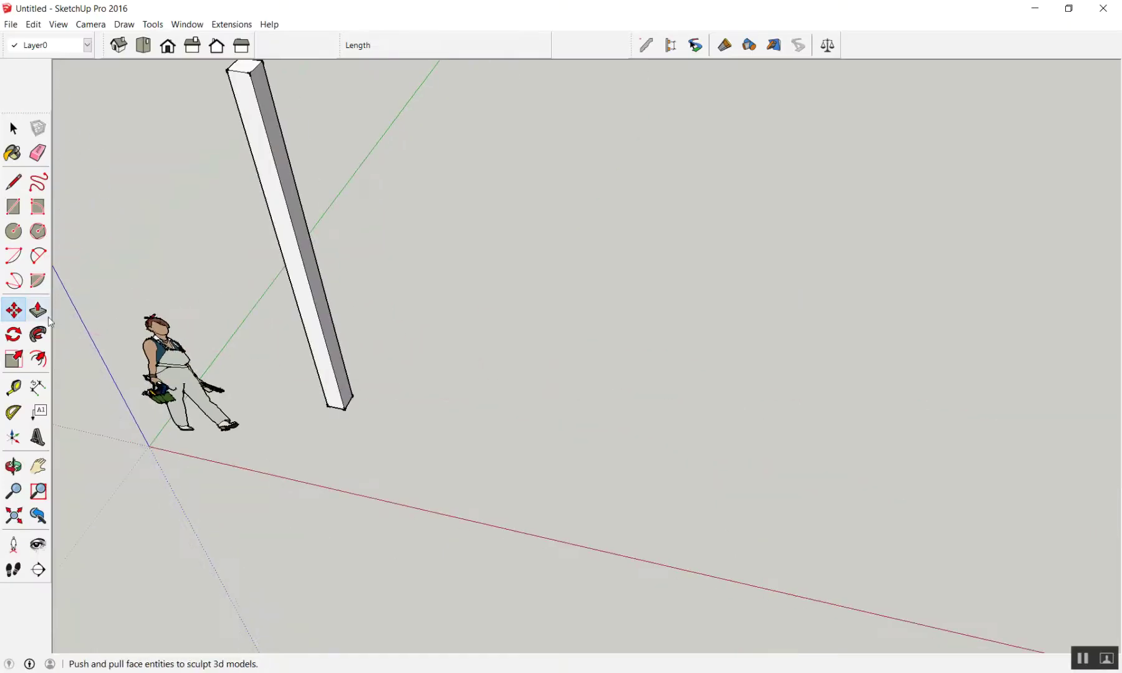
left_click(9, 308)
scroll(60, 303, "down", 2)
scroll(293, 243, "down", 2)
scroll(239, 201, "up", 3)
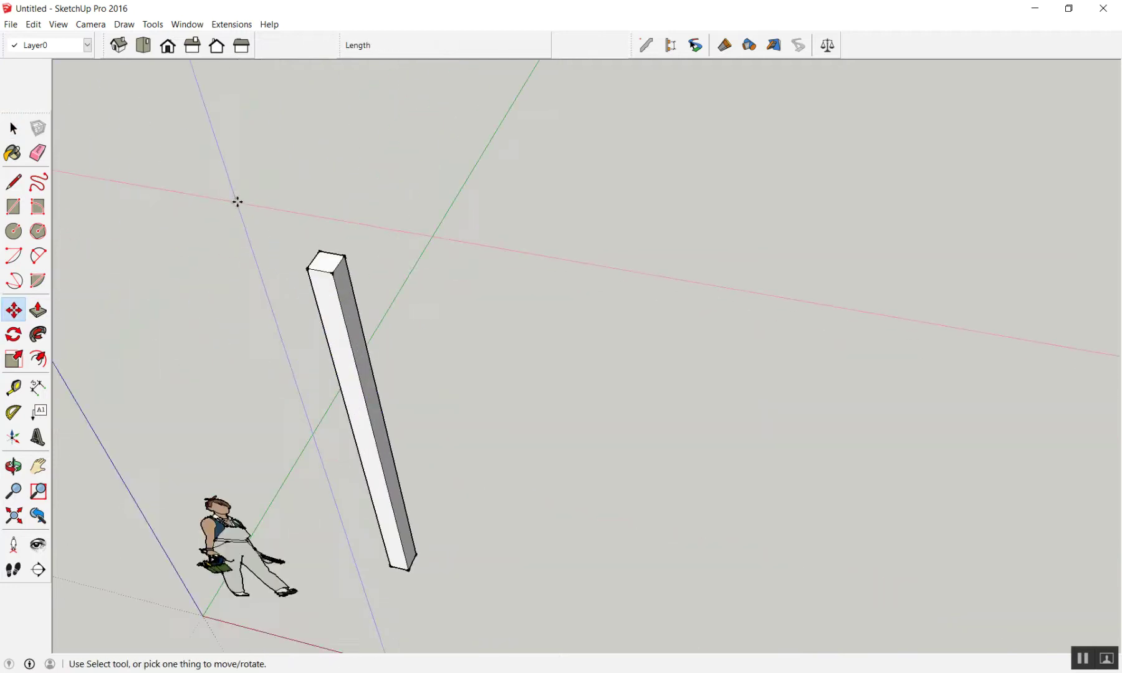
scroll(303, 228, "up", 3)
scroll(373, 281, "up", 2)
mouse_move(373, 281)
middle_mouse_down()
mouse_move(455, 495)
mouse_move(438, 396)
middle_mouse_up()
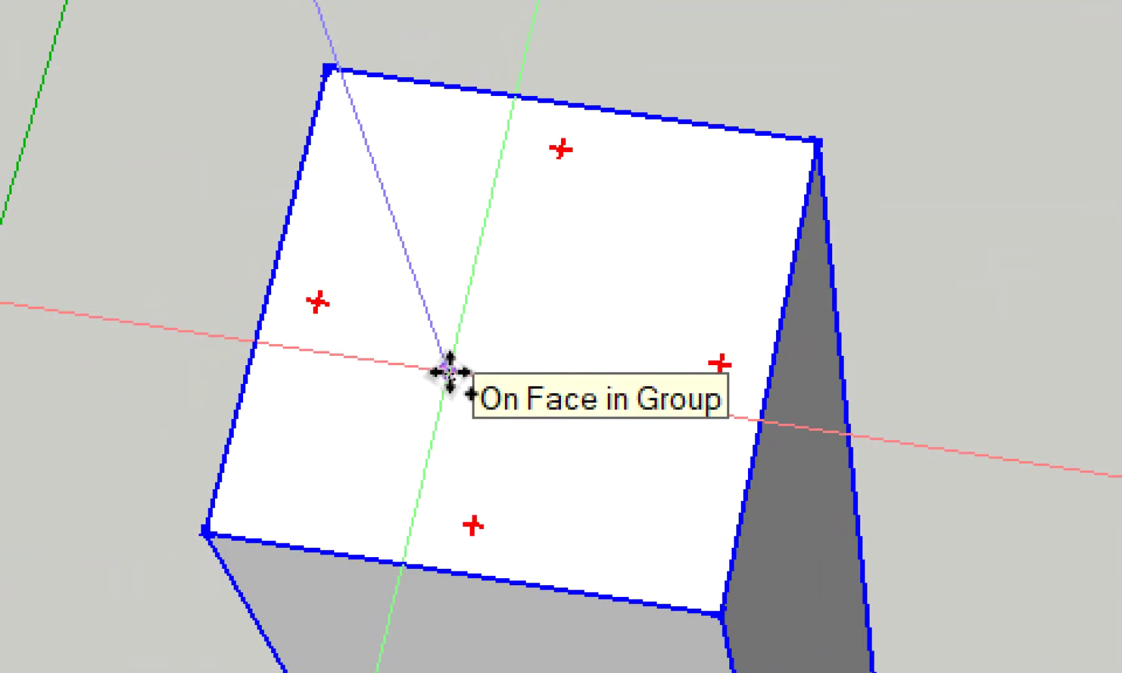
left_click(568, 168)
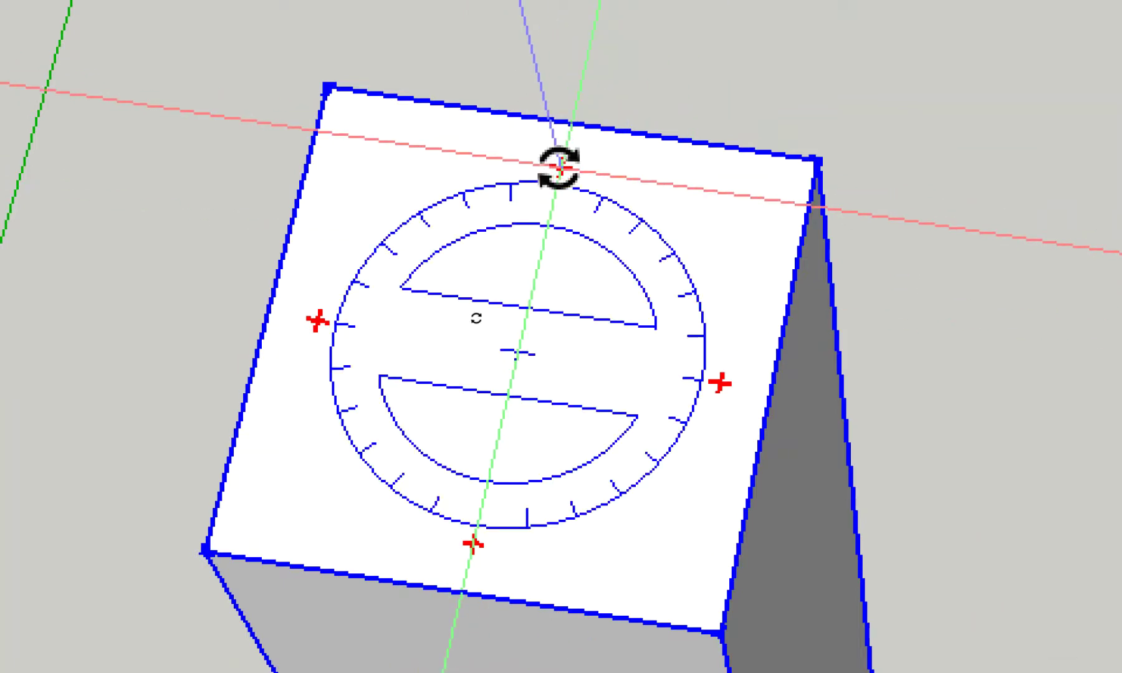
mouse_move(558, 168)
left_mouse_down()
mouse_move(351, 464)
mouse_move(263, 180)
mouse_move(589, 100)
mouse_move(839, 213)
mouse_move(884, 255)
left_mouse_up()
key("ctrl+z")
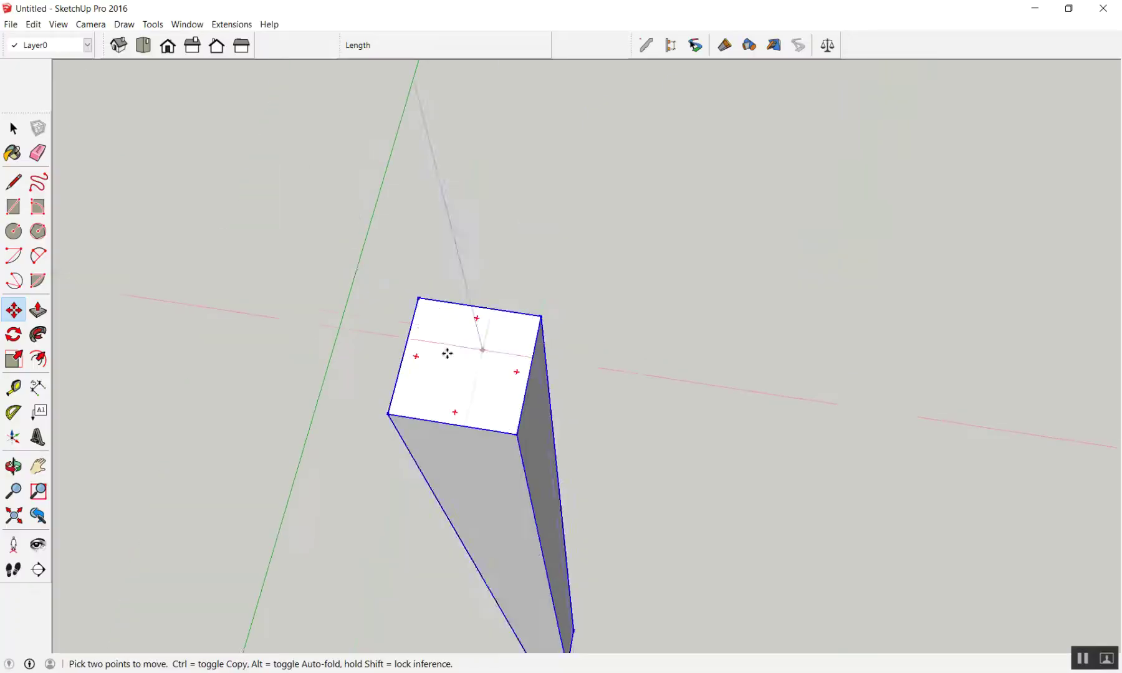
mouse_move(445, 351)
middle_mouse_down()
mouse_move(502, 338)
mouse_move(491, 524)
middle_mouse_up()
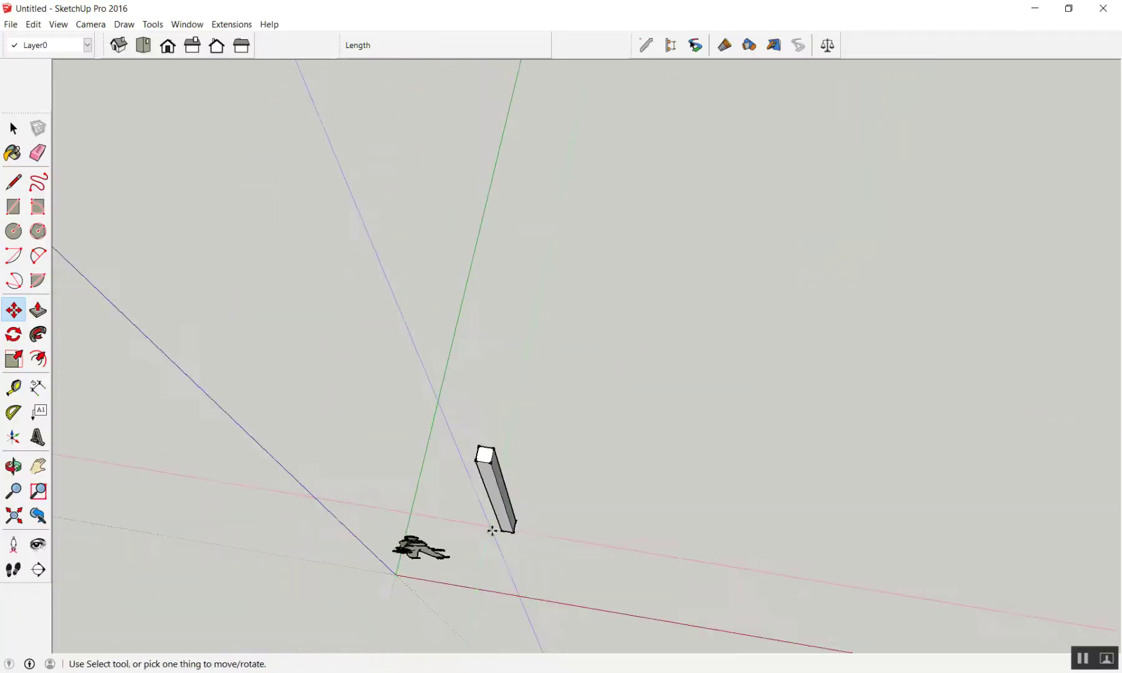
scroll(512, 537, "up", 3)
scroll(514, 532, "up", 1)
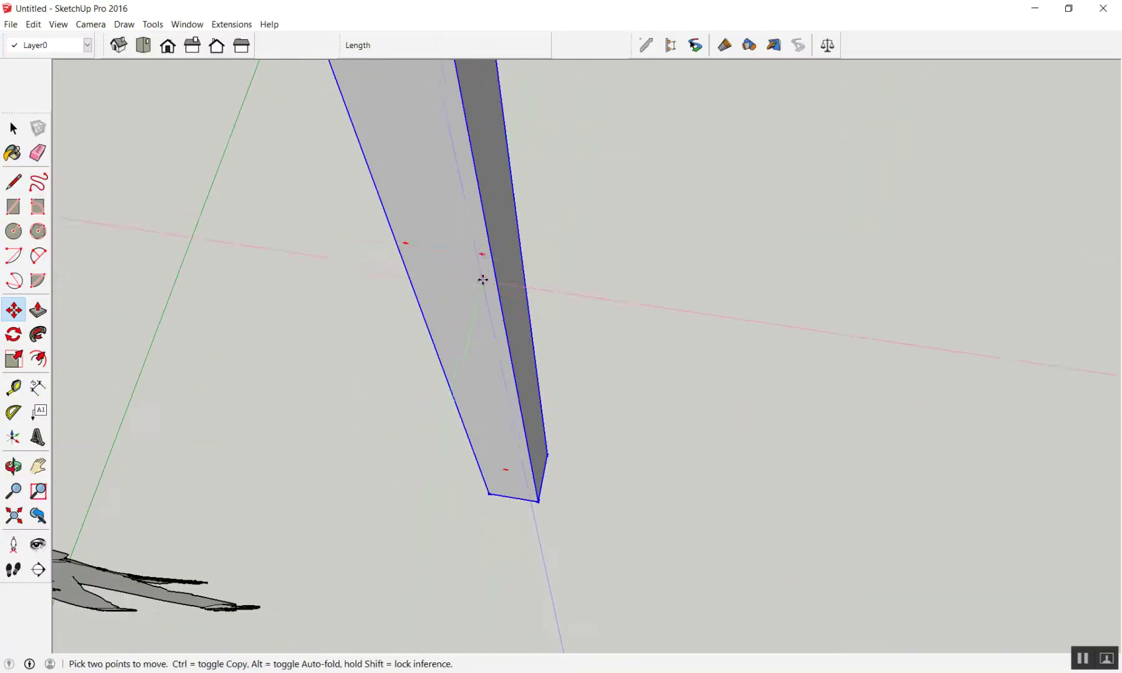
key("q")
left_click(443, 248)
left_click(484, 255)
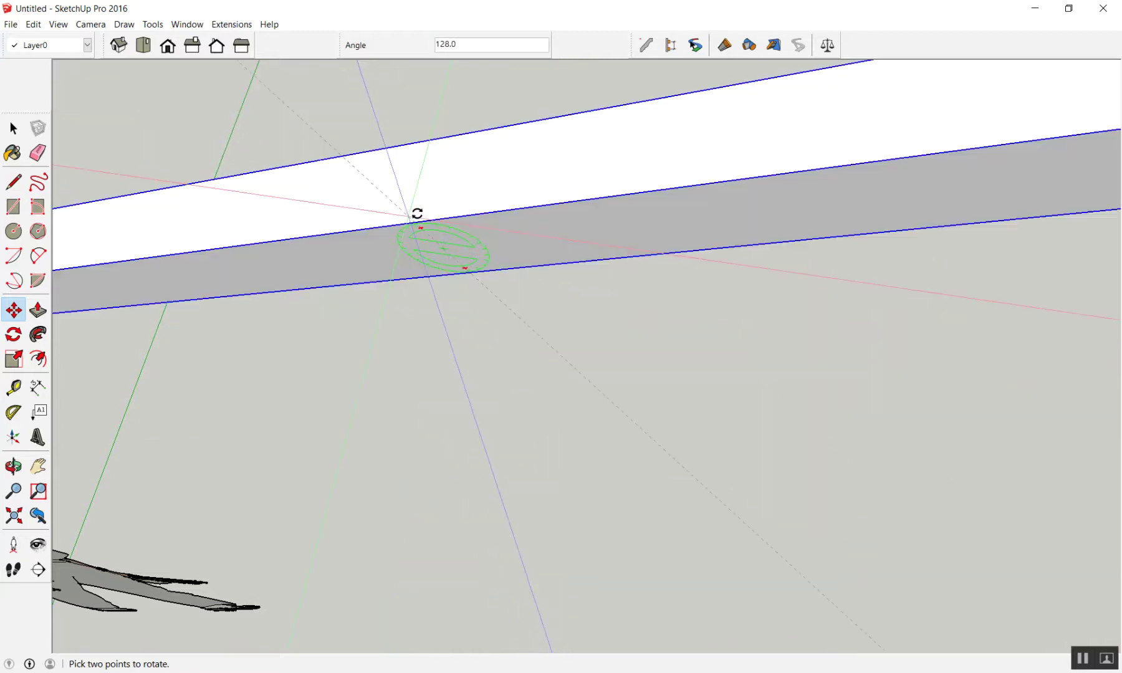
key("Escape")
key("ctrl+z")
scroll(459, 421, "down", 1)
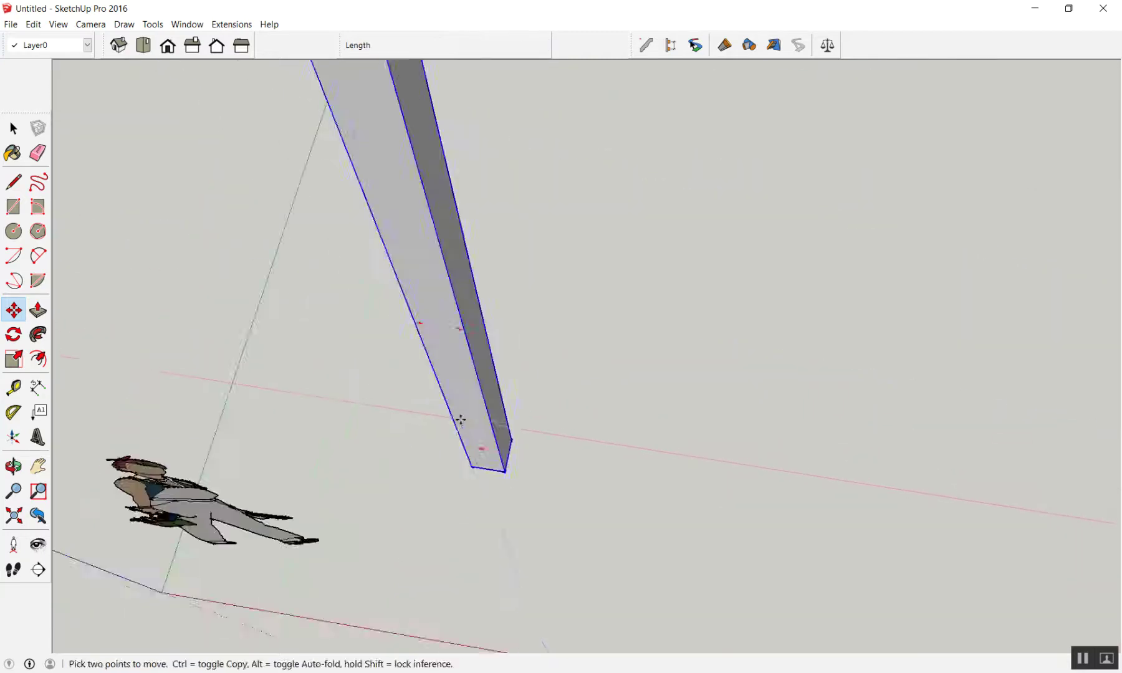
scroll(459, 420, "down", 3)
key("space")
left_click(579, 436)
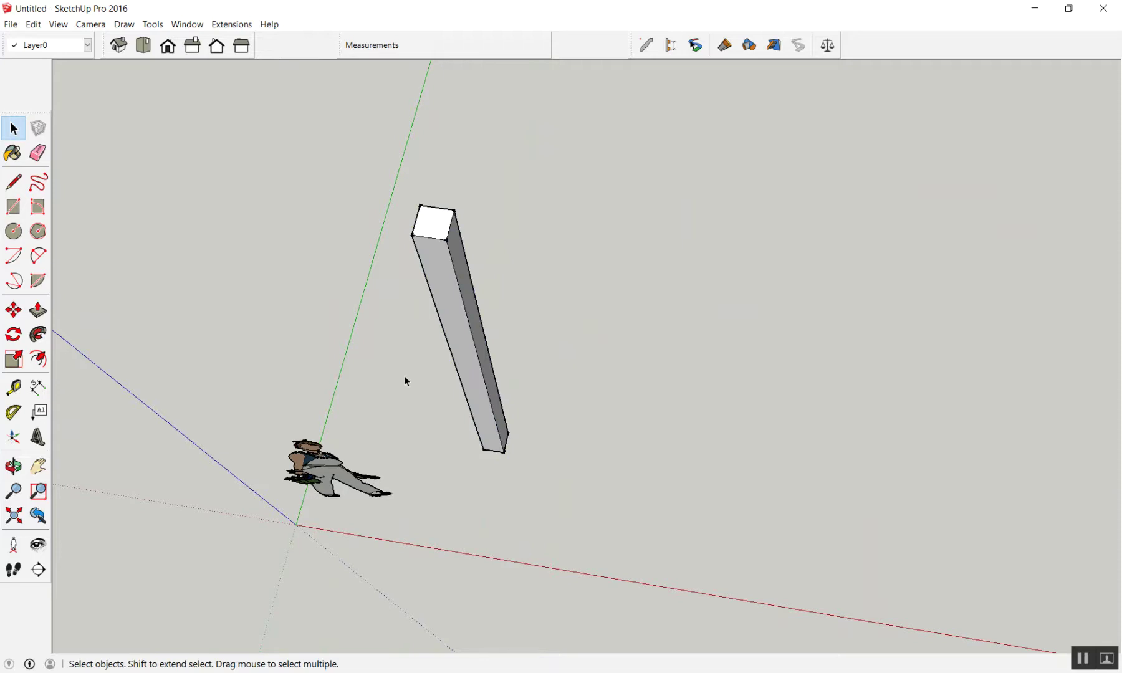
left_click(443, 314)
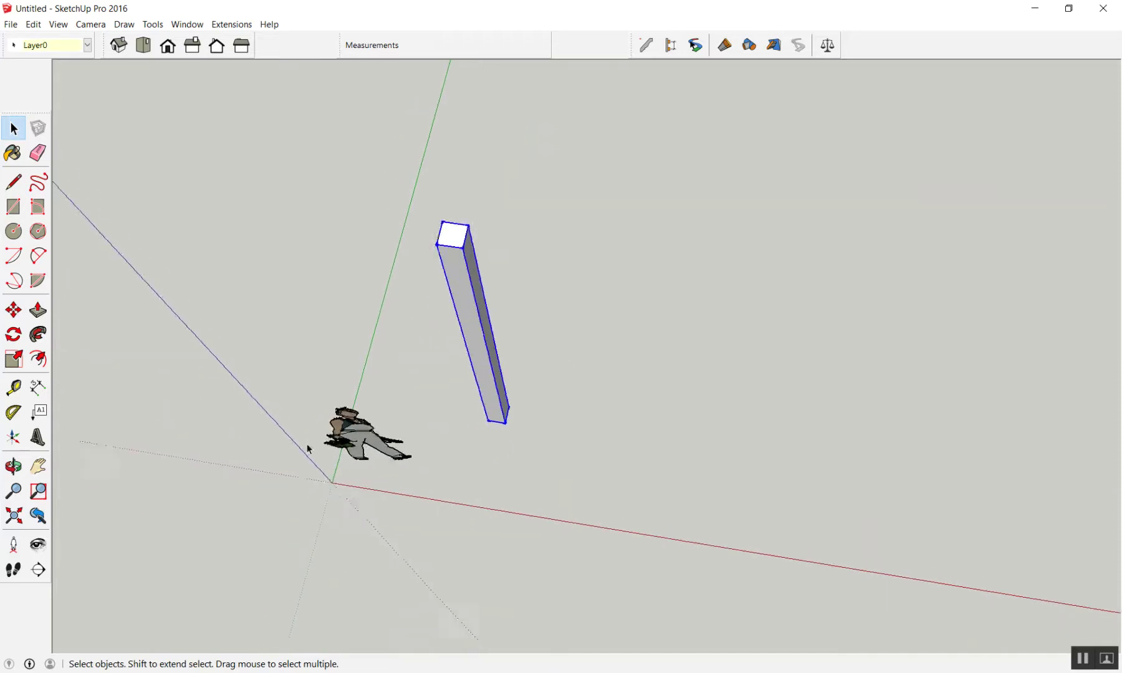
middle_click_drag(305, 450, 382, 249)
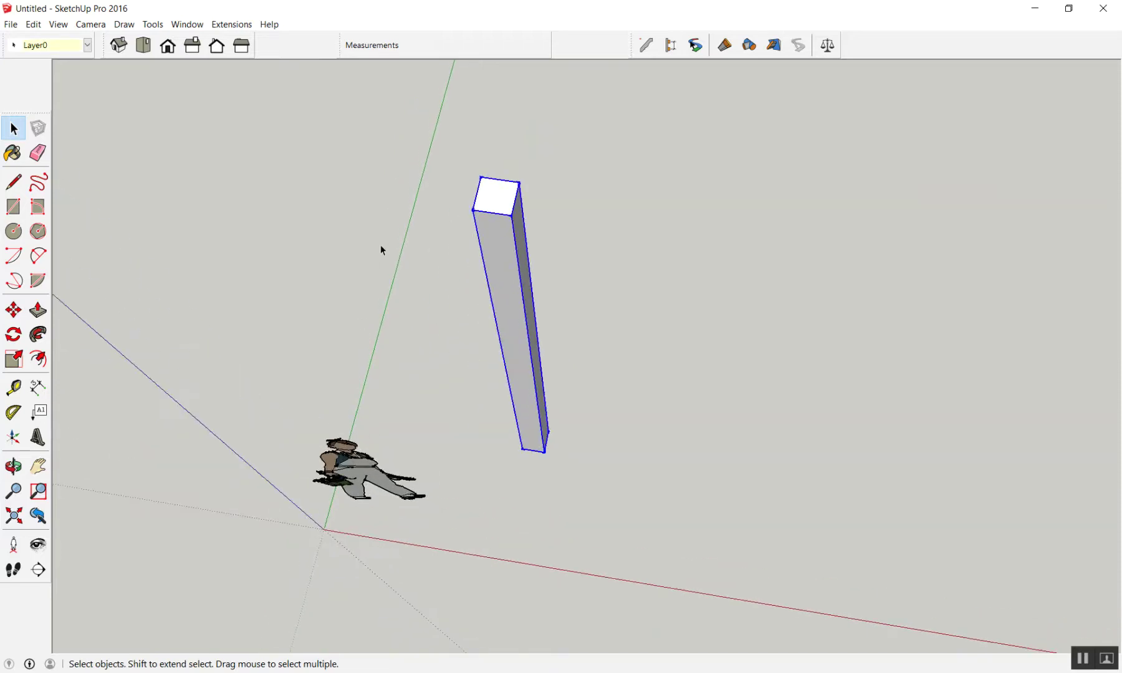
key("m")
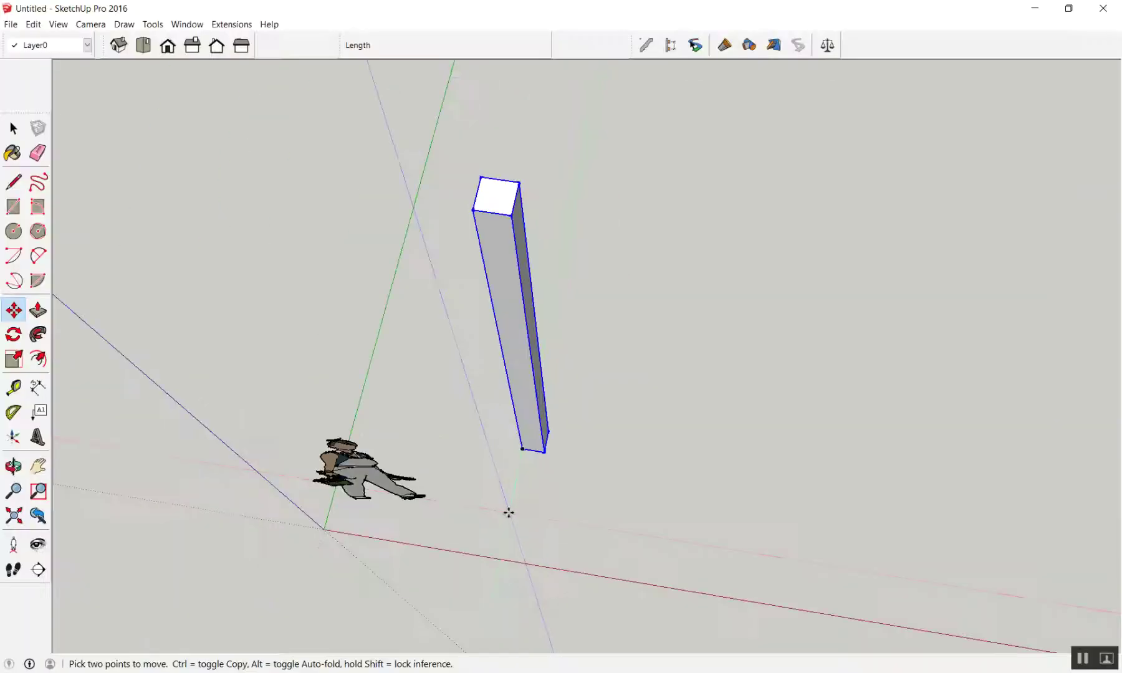
scroll(509, 513, "up", 3)
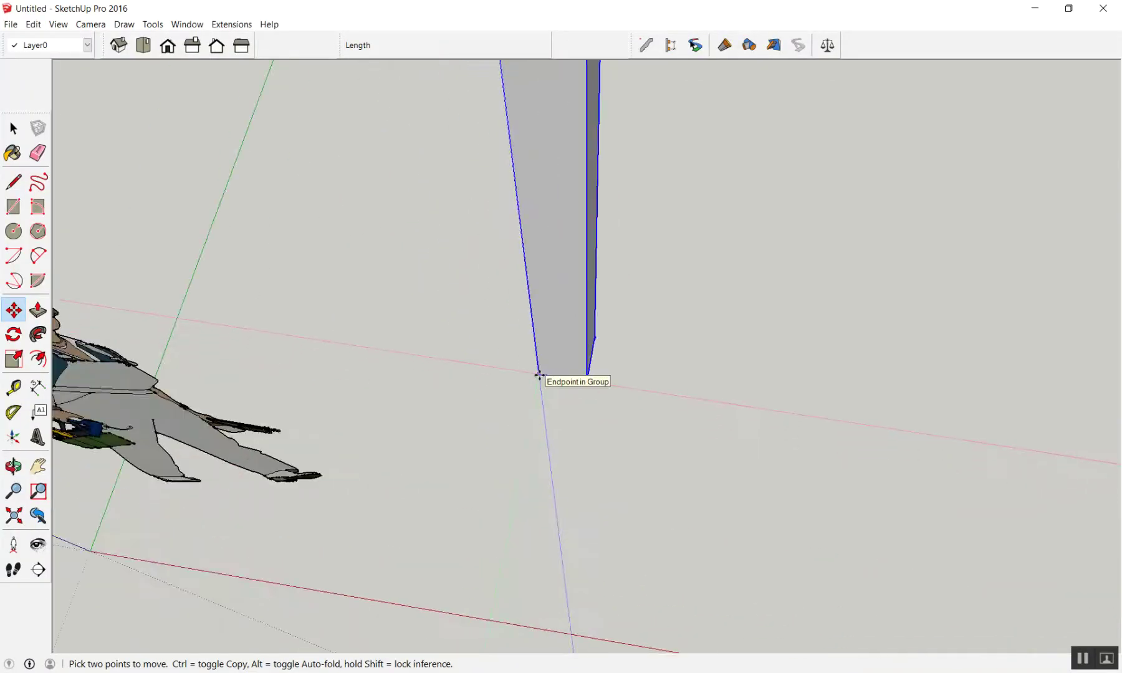
left_click(539, 375)
scroll(531, 381, "down", 3)
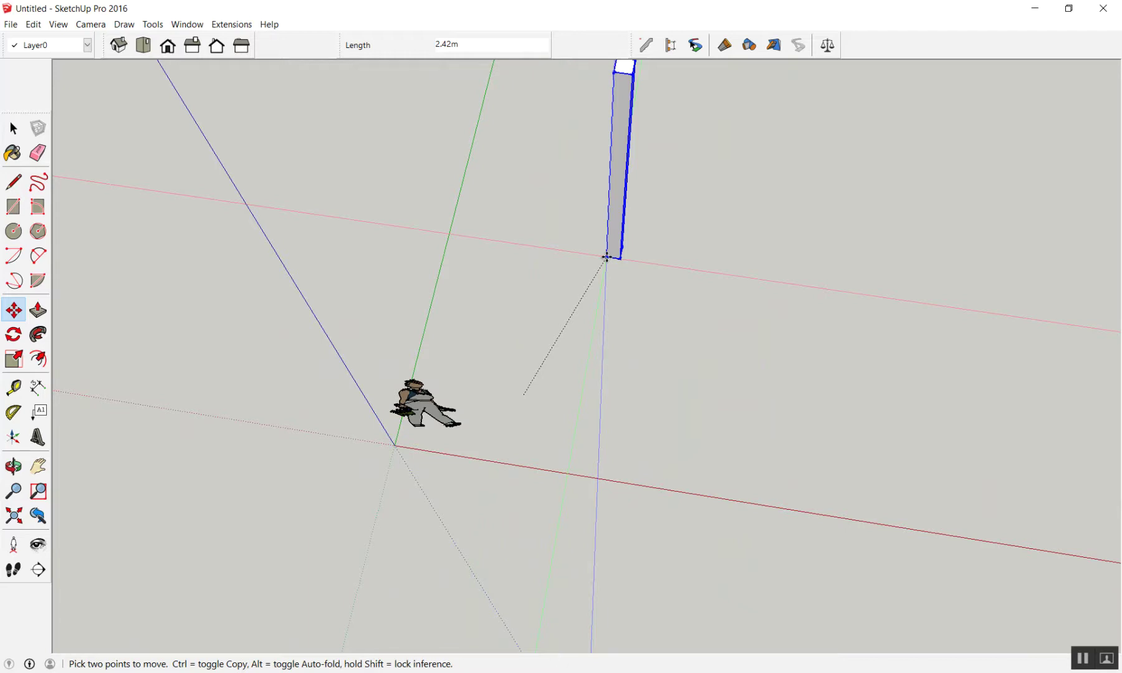
key("Escape")
key("space")
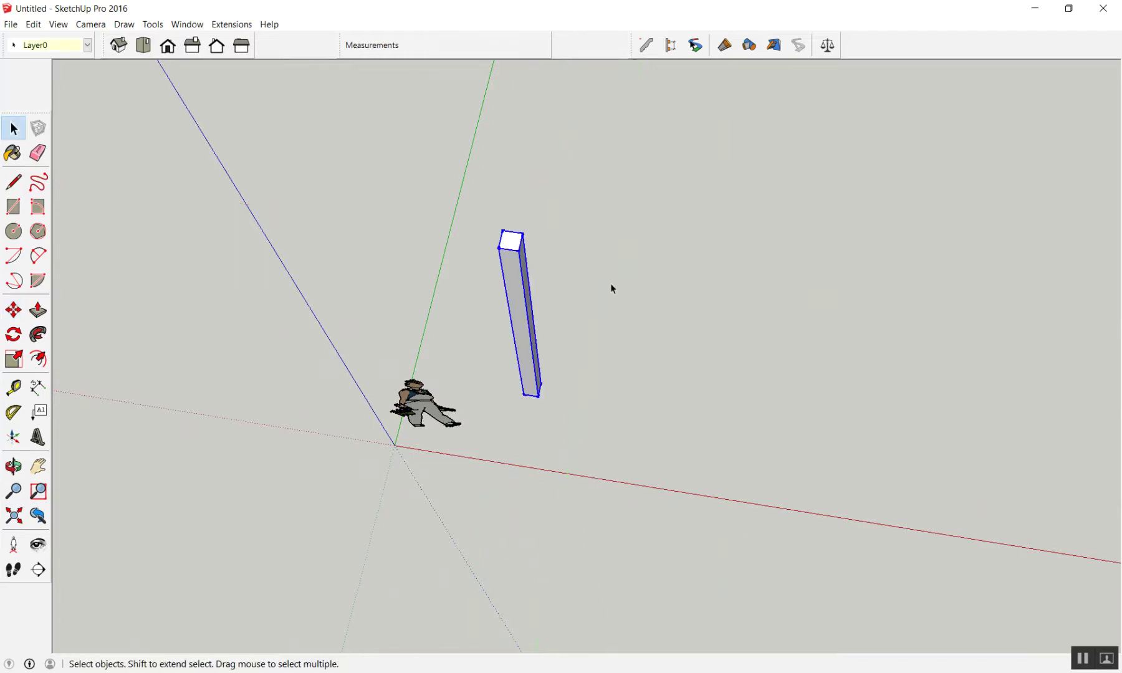
left_click(528, 308)
key("m")
left_click(692, 324)
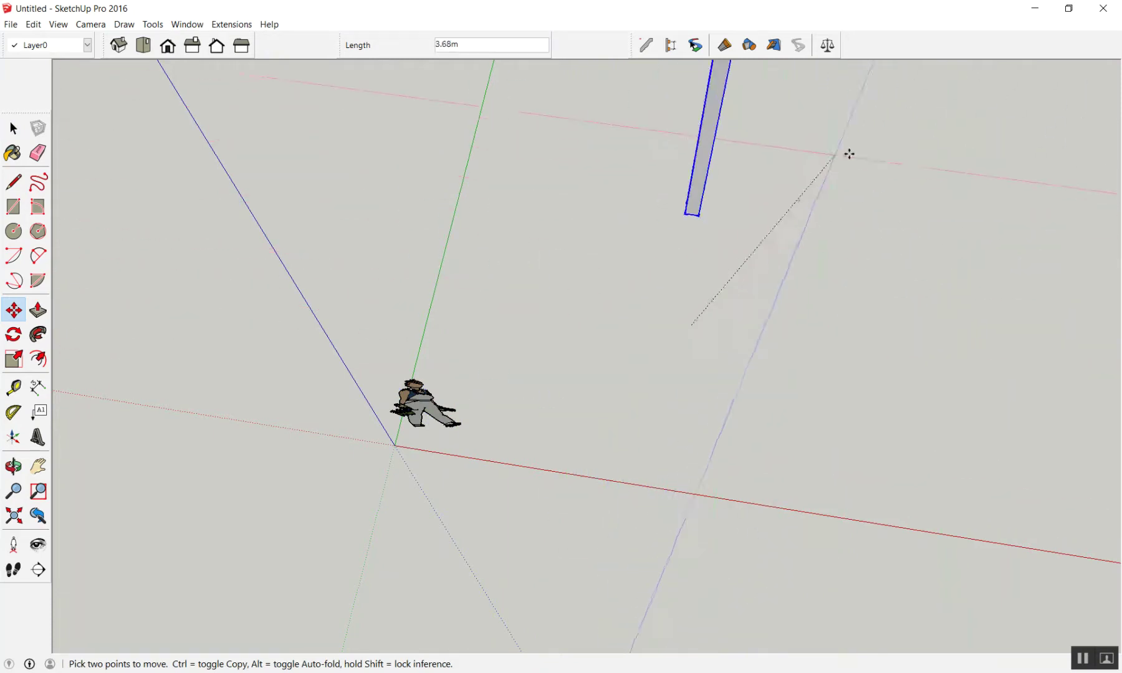
key("space")
scroll(634, 331, "up", 2)
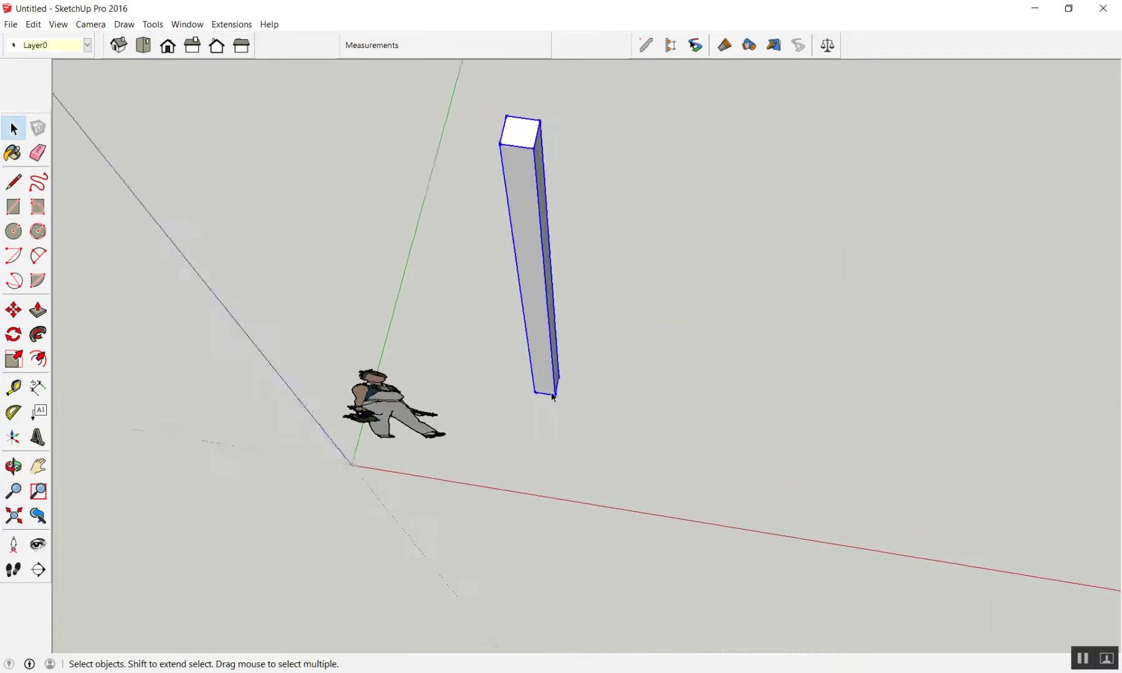
scroll(623, 350, "up", 2)
scroll(618, 364, "down", 1)
scroll(662, 400, "down", 2)
left_click(661, 400)
middle_click_drag(463, 445, 635, 381)
scroll(634, 380, "up", 2)
left_click(635, 380)
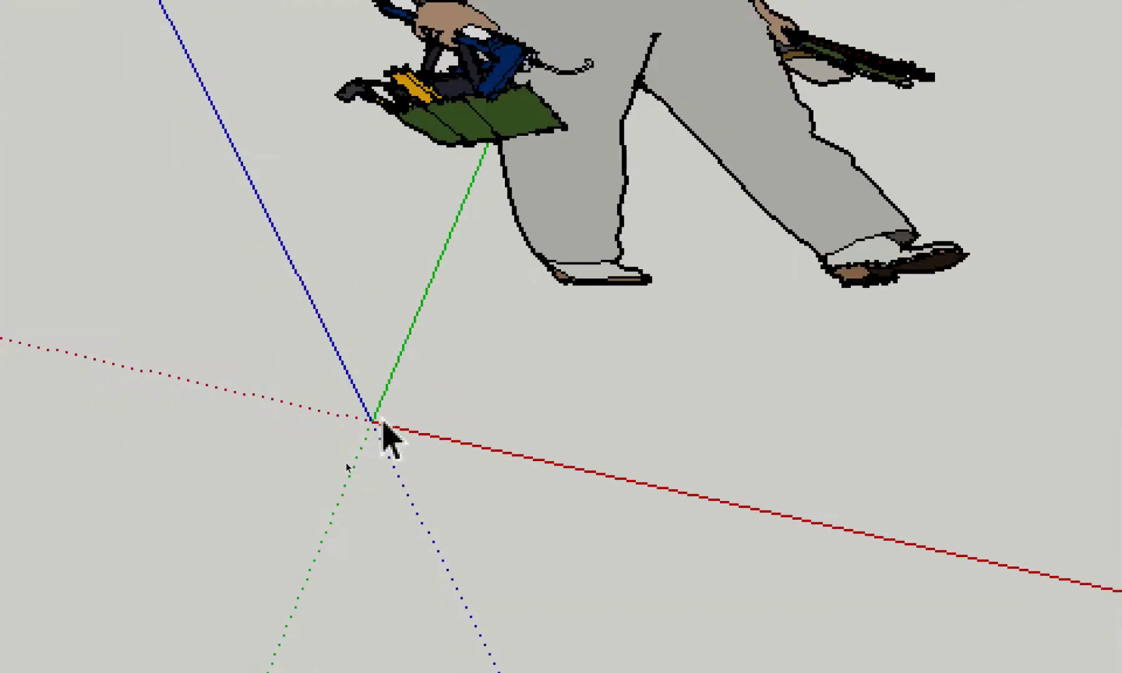
left_click(588, 451)
mouse_move(589, 451)
middle_mouse_down()
mouse_move(694, 448)
mouse_move(678, 399)
middle_mouse_up()
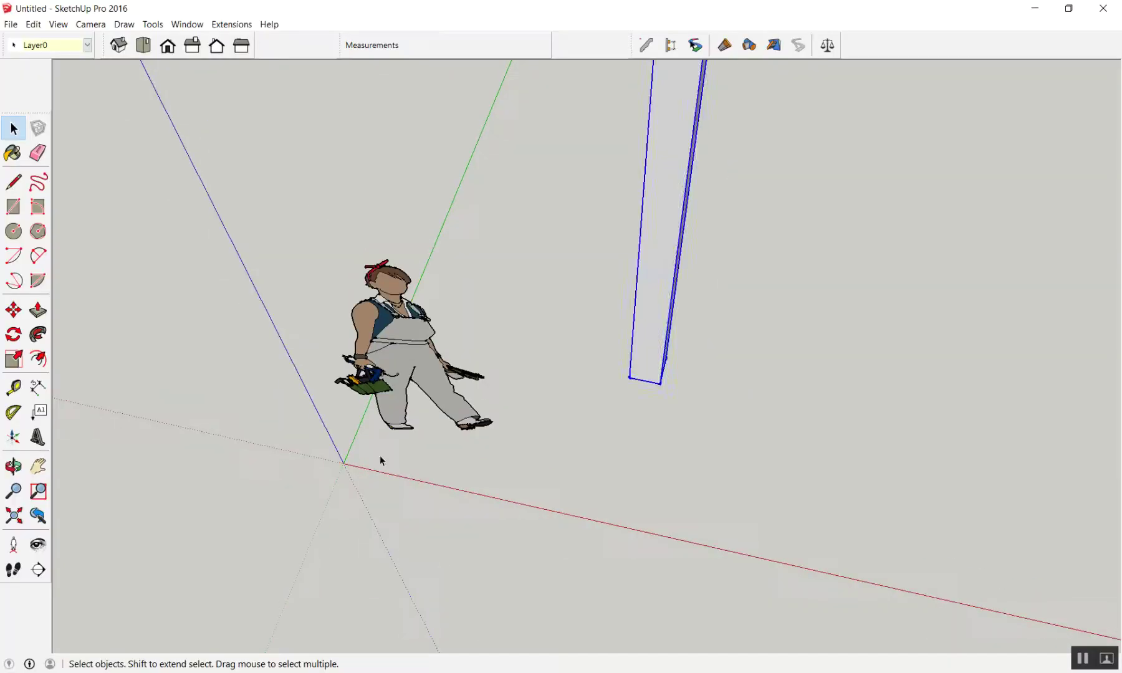
left_click(612, 324)
mouse_move(612, 324)
middle_mouse_down()
mouse_move(707, 418)
mouse_move(629, 313)
middle_mouse_up()
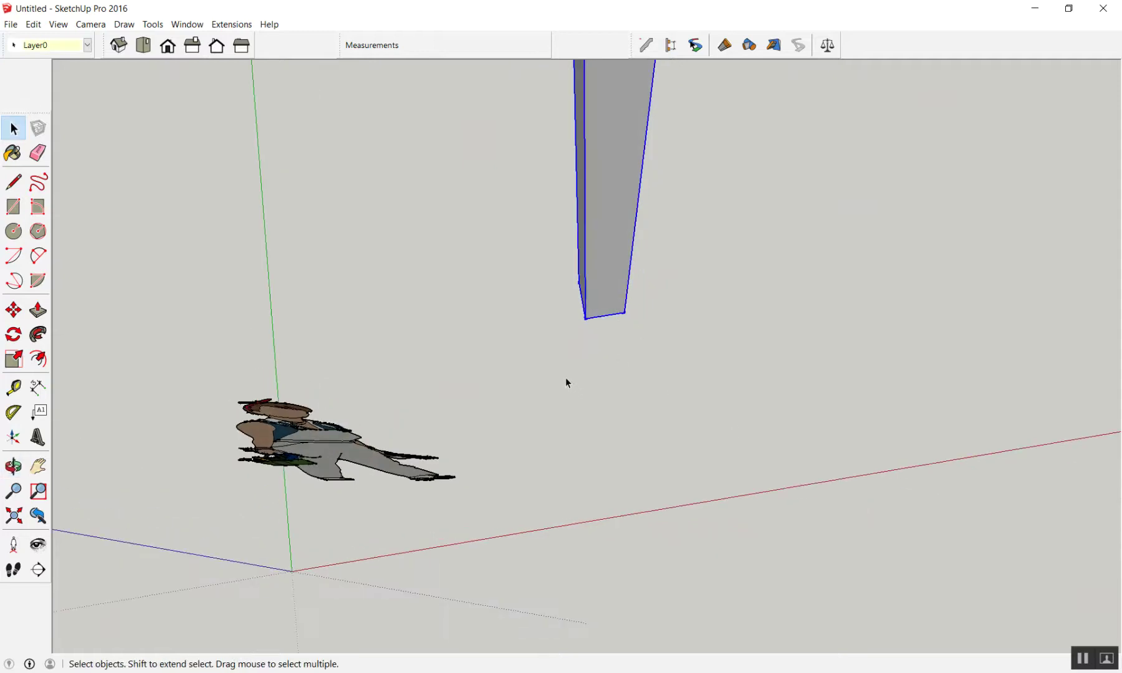
key("m")
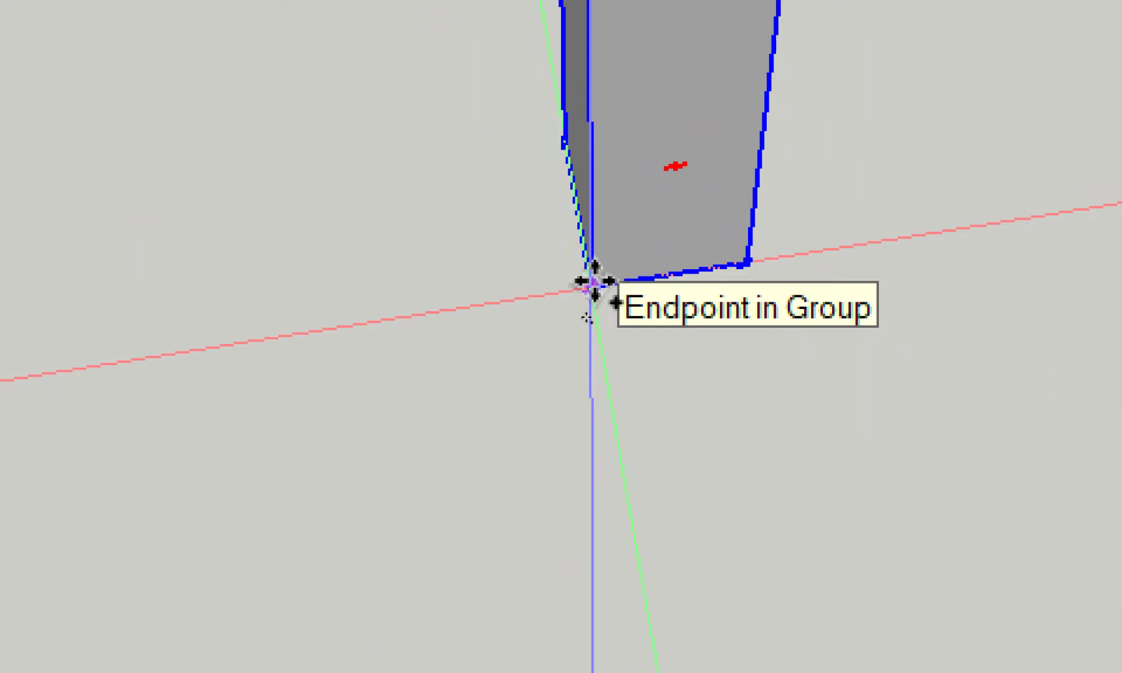
left_click(600, 308)
mouse_move(600, 307)
middle_mouse_down()
mouse_move(528, 253)
mouse_move(426, 408)
mouse_move(433, 485)
mouse_move(412, 517)
mouse_move(409, 485)
middle_mouse_up()
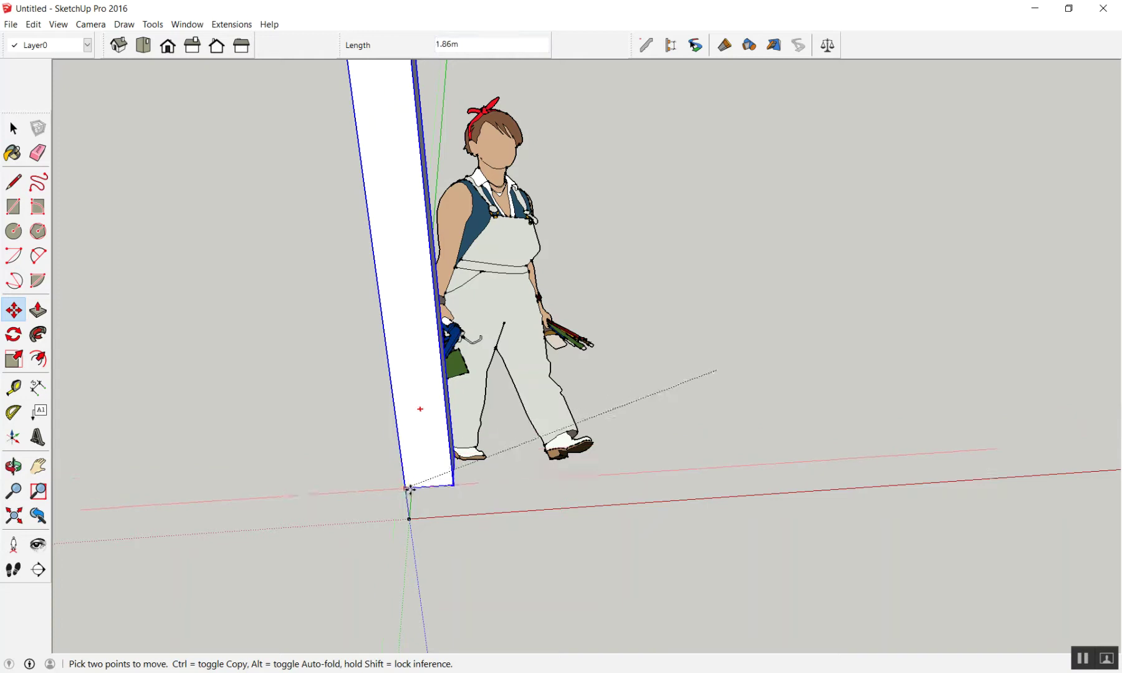
left_click(409, 518)
mouse_move(459, 461)
middle_mouse_down()
mouse_move(656, 443)
mouse_move(982, 441)
mouse_move(100, 529)
mouse_move(55, 513)
middle_mouse_up()
key("space")
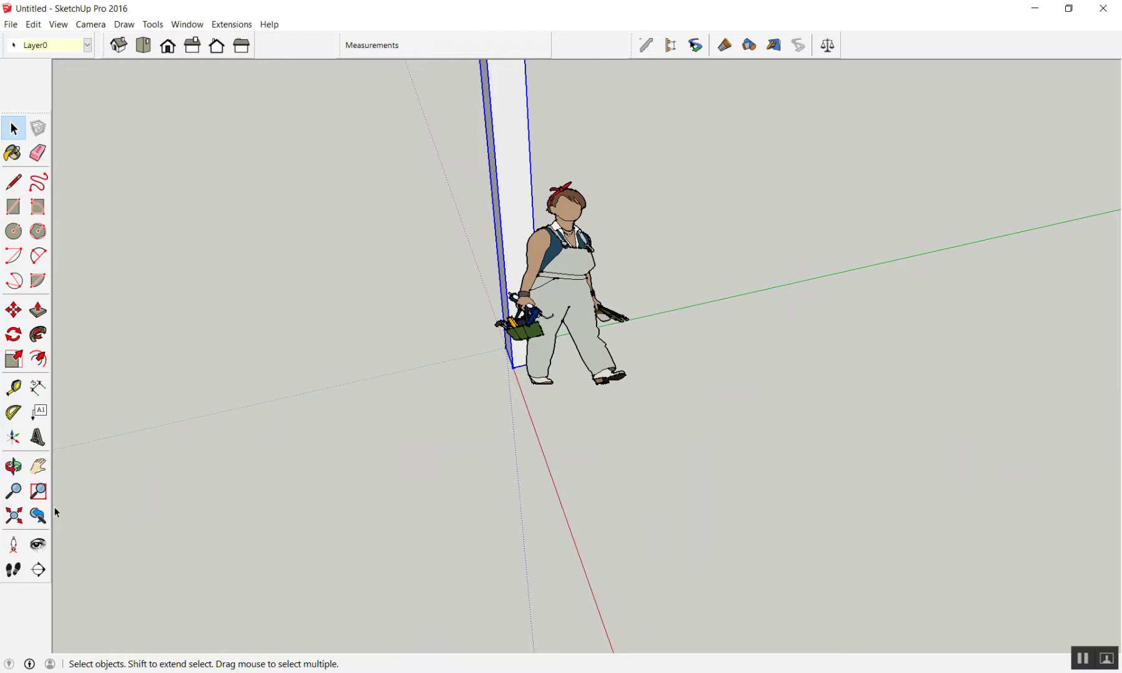
key("ctrl+z")
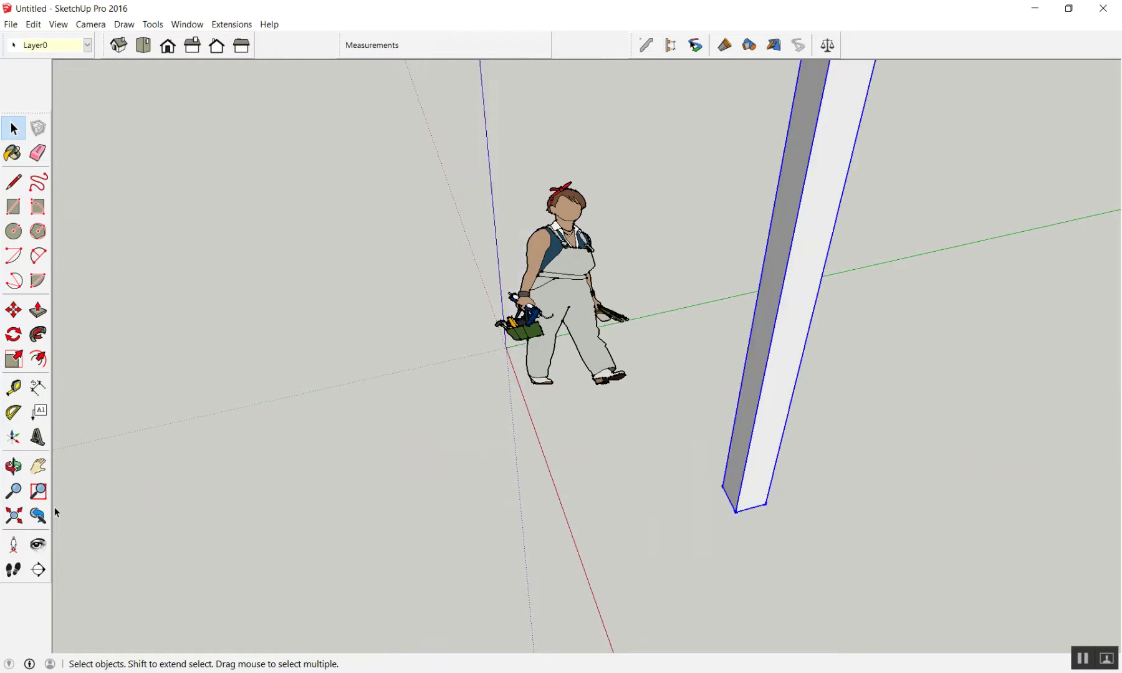
mouse_move(153, 257)
middle_mouse_down()
mouse_move(221, 363)
mouse_move(517, 371)
middle_mouse_up()
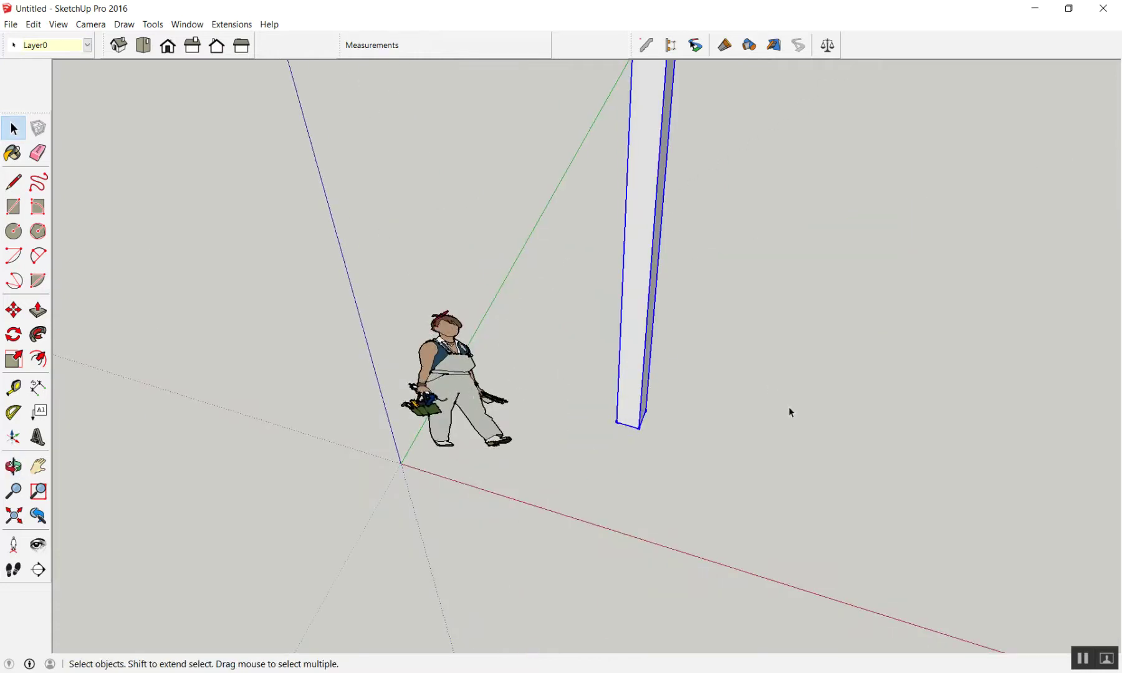
- Move-copy the column with Ctrl, placing the copy near the origin
key("m")
scroll(614, 426, "up", 2)
scroll(613, 427, "up", 4)
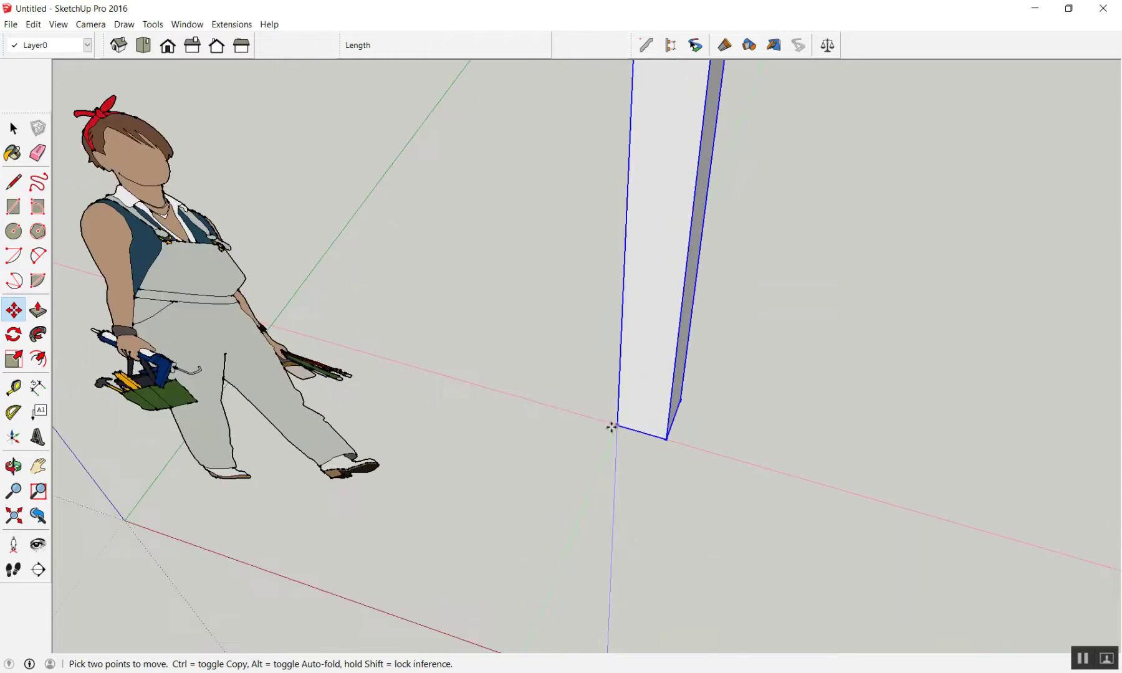
left_click(618, 426)
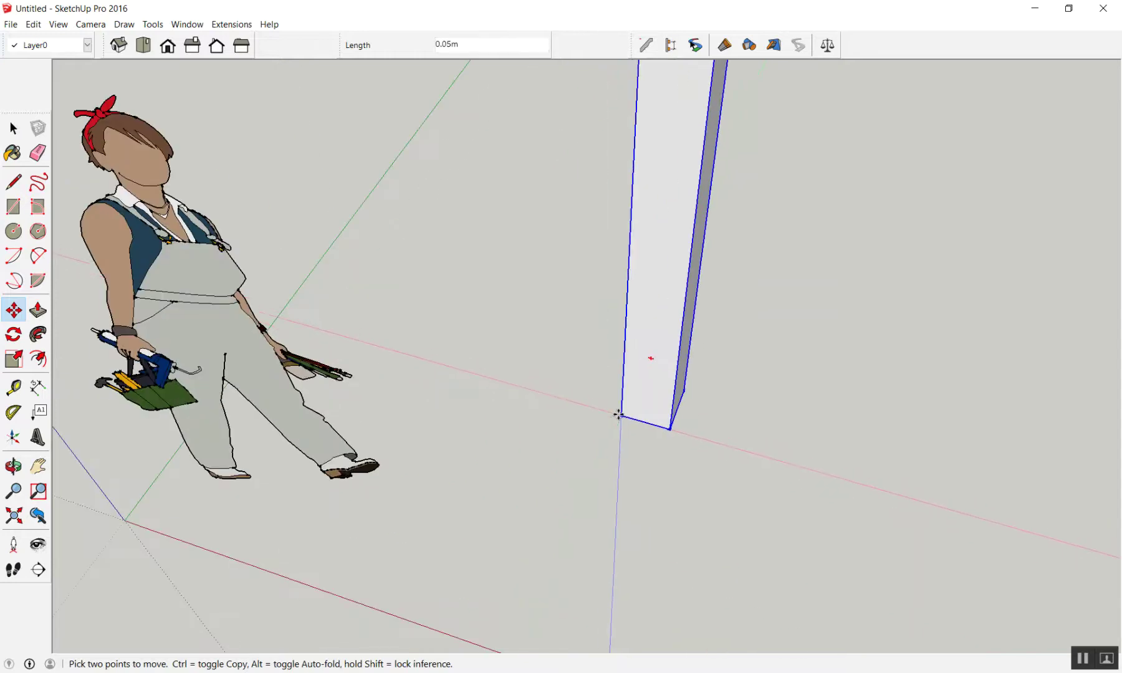
scroll(617, 414, "down", 3)
scroll(626, 400, "down", 3)
mouse_move(588, 351)
middle_mouse_down()
mouse_move(395, 471)
mouse_move(400, 481)
middle_mouse_up()
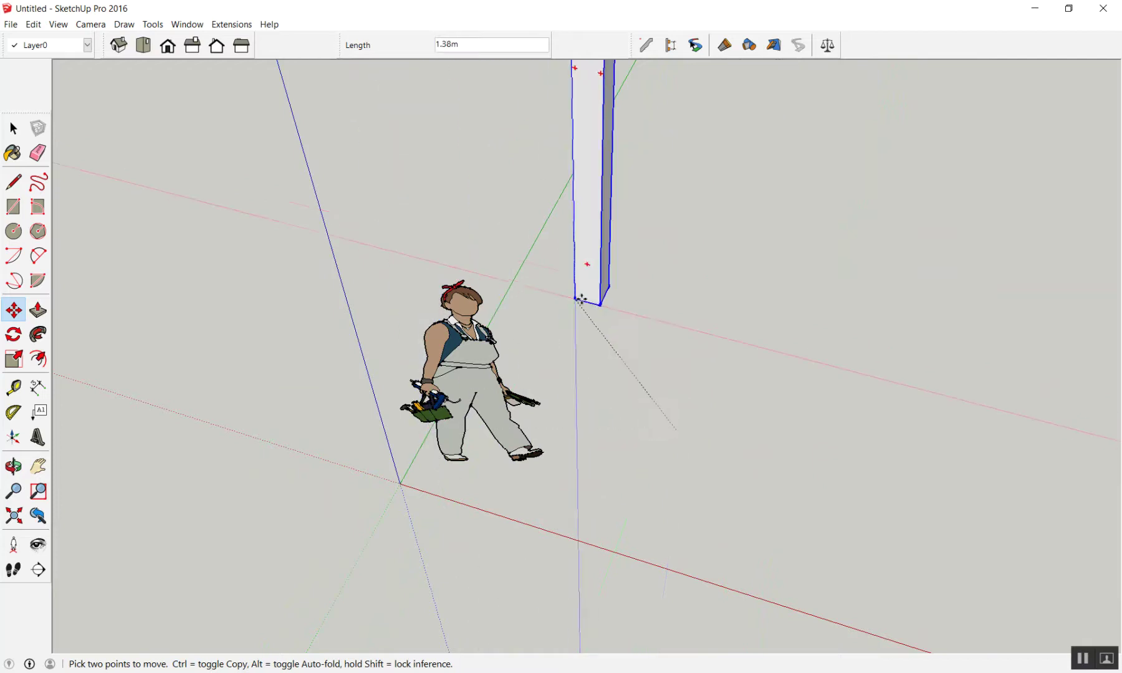
key("ctrl")
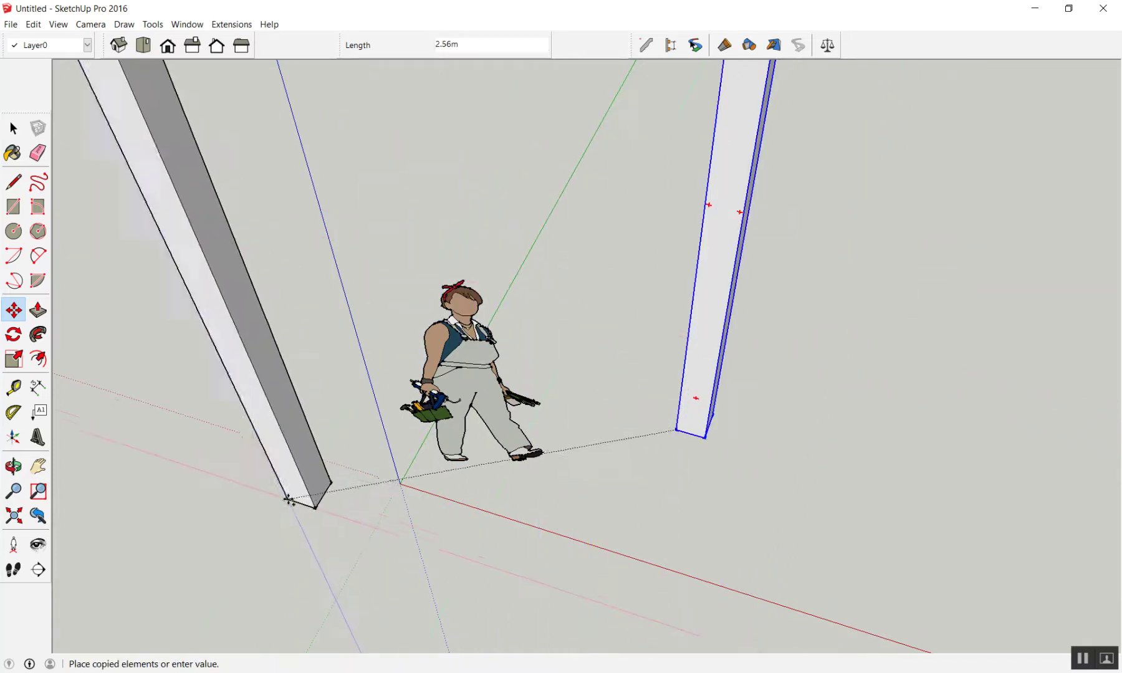
middle_click_drag(375, 496, 333, 496, "shift")
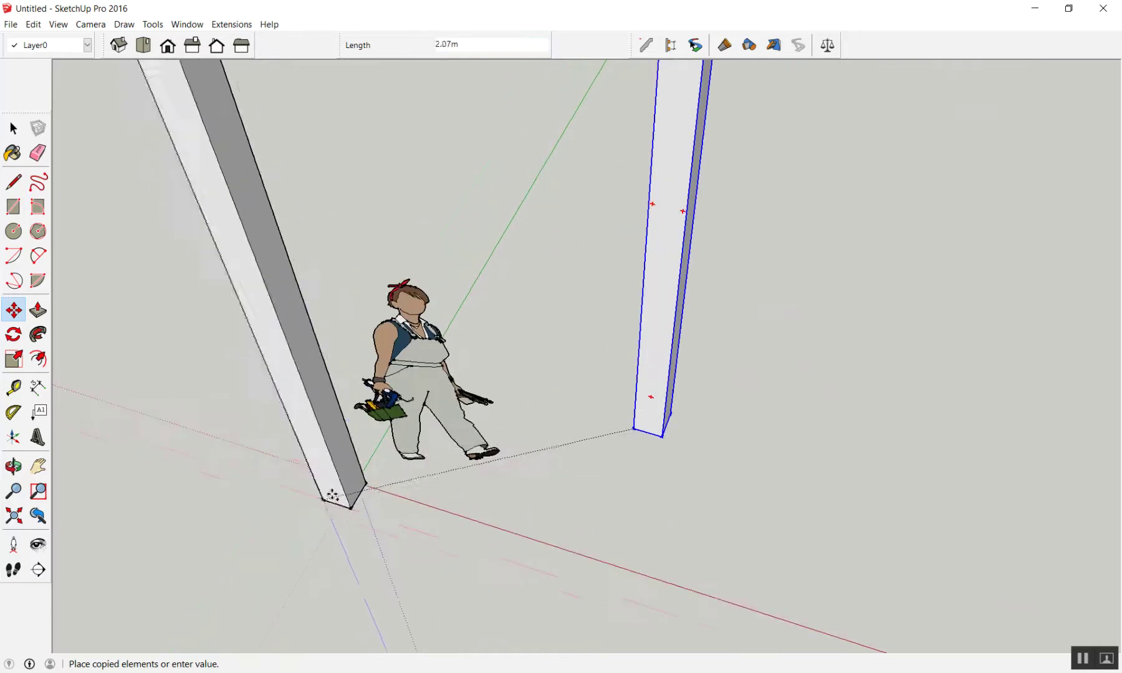
left_click(349, 492)
- Delete the extra column copy, leaving one column near the figure
mouse_move(170, 463)
middle_mouse_down()
mouse_move(314, 198)
mouse_move(343, 283)
middle_mouse_up()
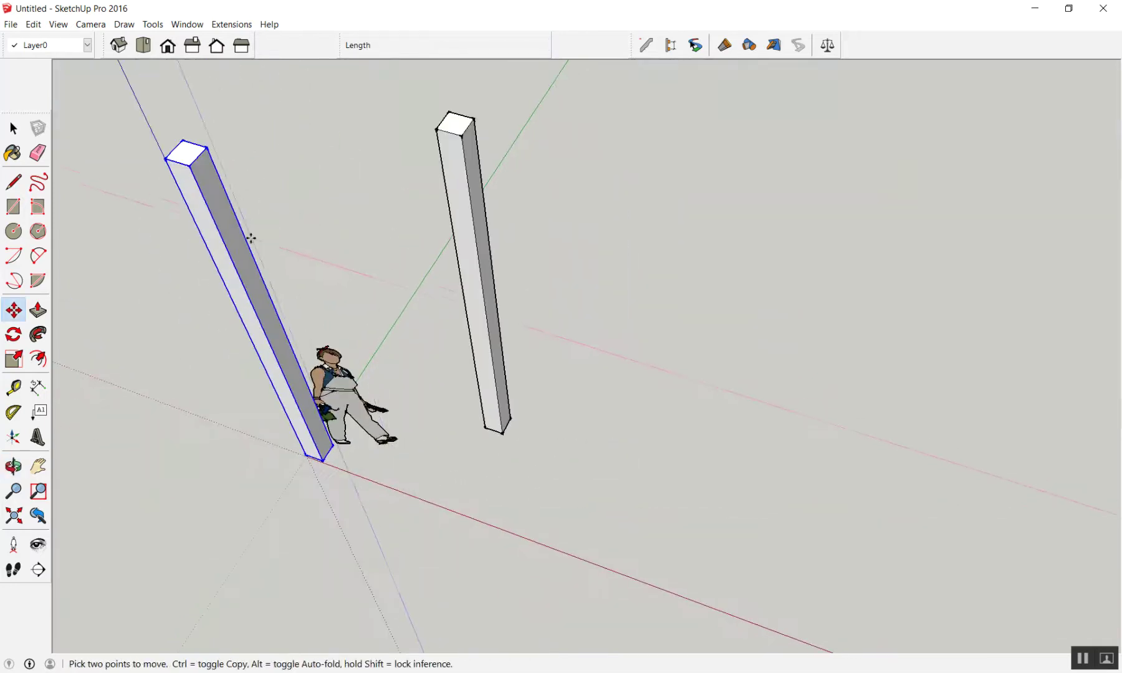
key("space")
key("Delete")
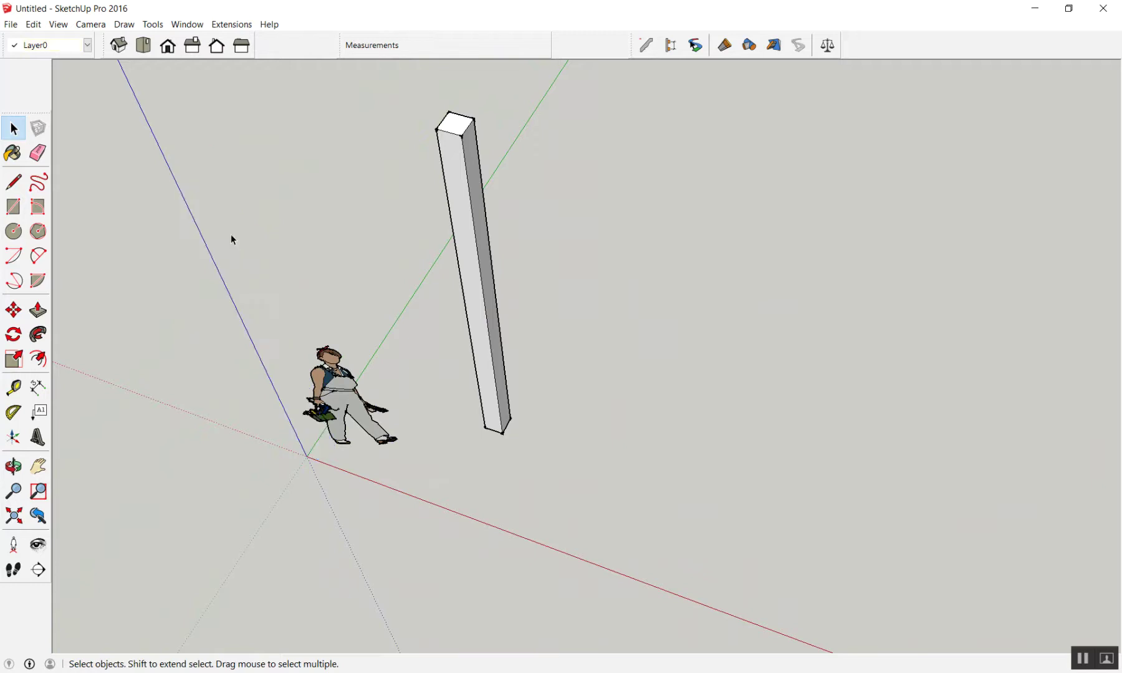
middle_click_drag(231, 234, 773, 317)
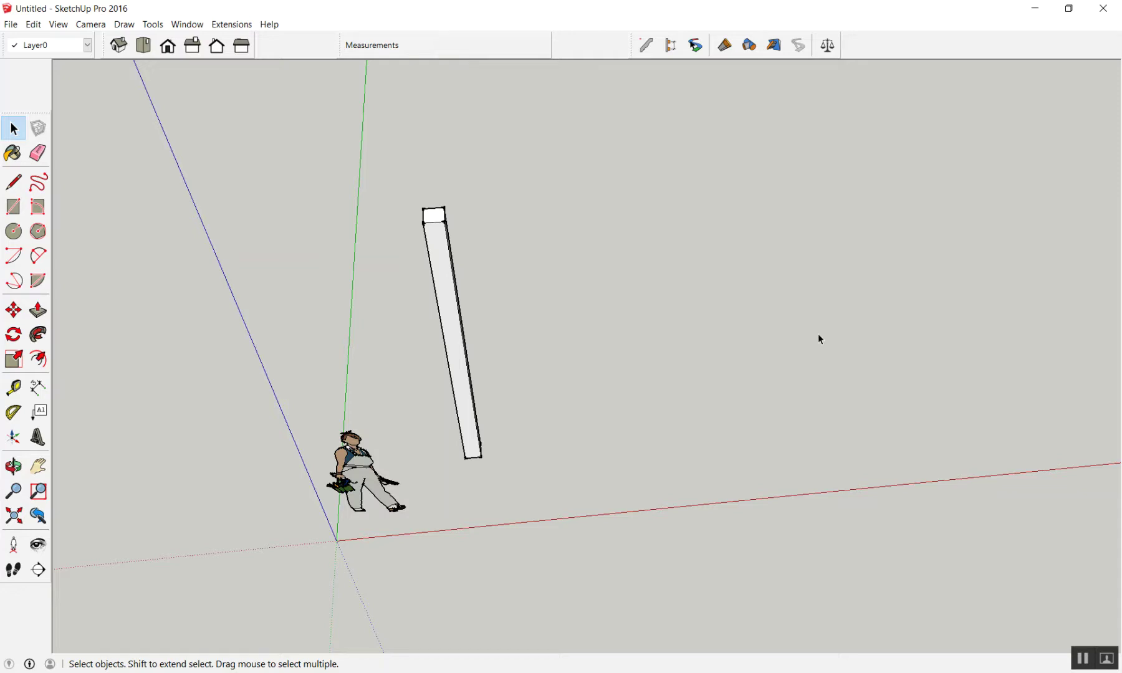
- Select the 4 m column and orbit and zoom until it stands upright, close up
left_click(459, 339)
mouse_move(468, 341)
middle_mouse_down()
mouse_move(373, 340)
mouse_move(402, 317)
middle_mouse_up()
scroll(494, 409, "down", 1)
scroll(494, 409, "down", 2)
scroll(524, 516, "up", 2)
mouse_move(536, 518)
middle_mouse_down()
mouse_move(574, 353)
mouse_move(725, 441)
middle_mouse_up()
scroll(724, 444, "up", 2)
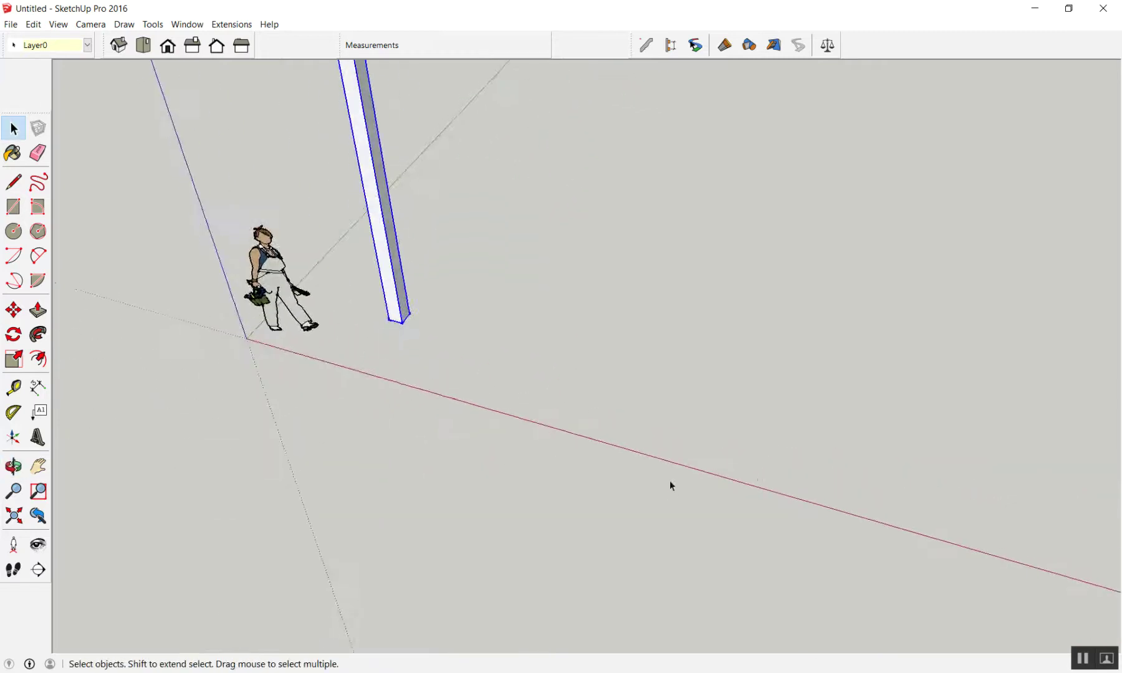
scroll(674, 501, "down", 1)
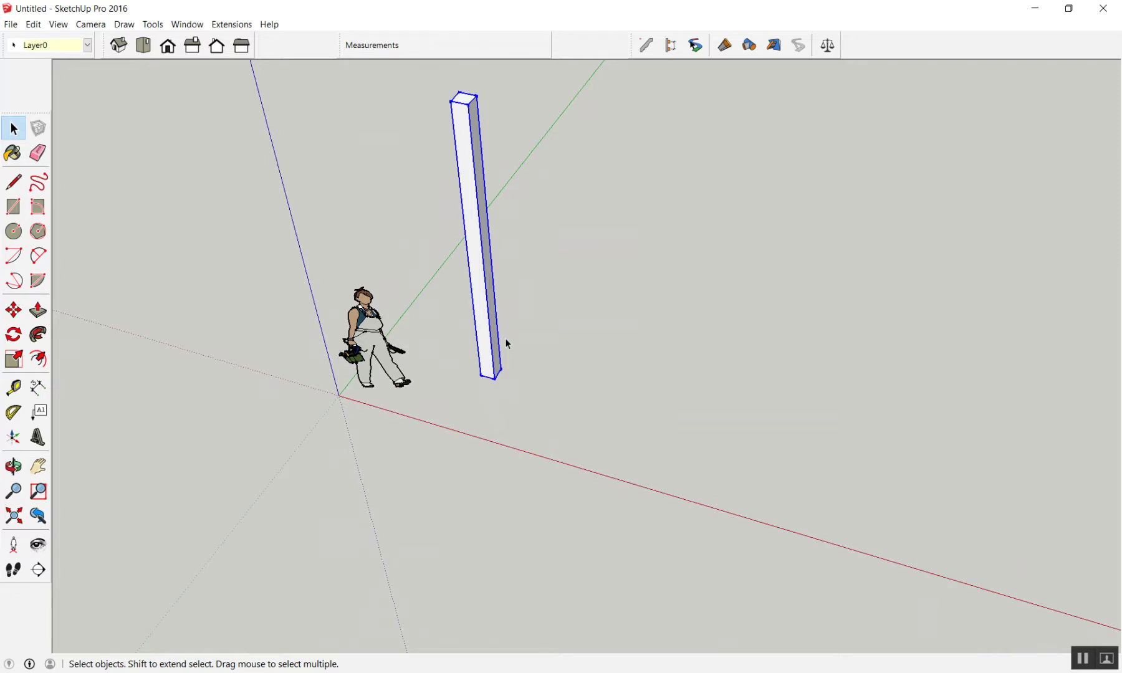
scroll(505, 312, "up", 2)
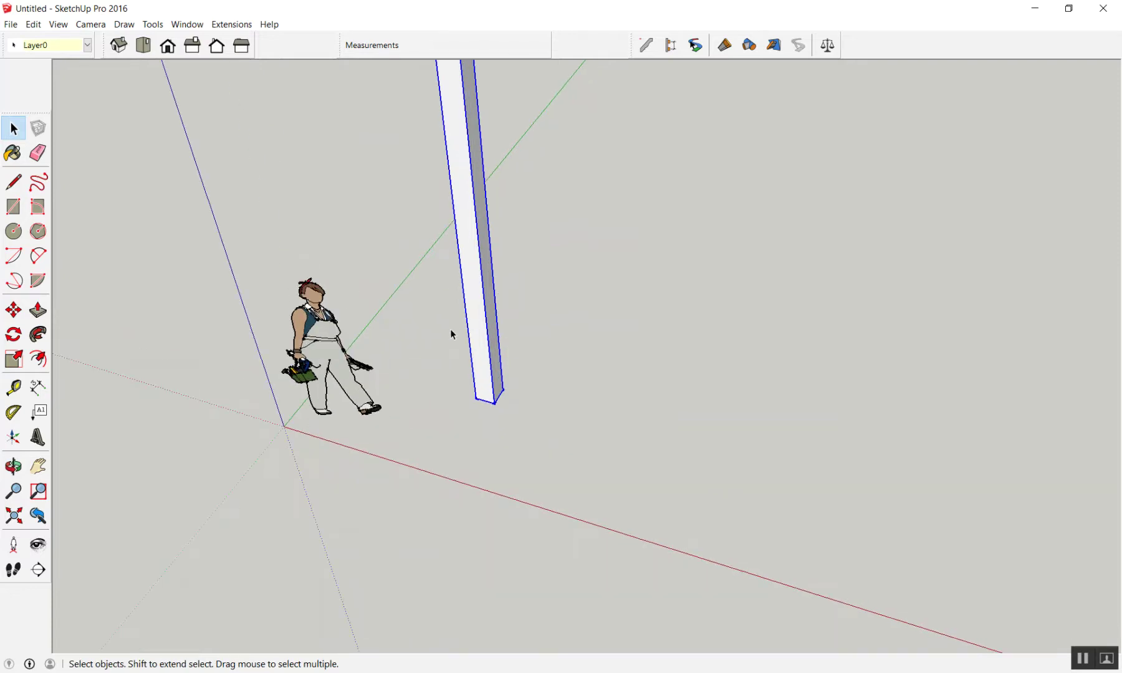
- Move-copy the column from its base corner 4 m along the red axis
key("m")
scroll(660, 380, "up", 1)
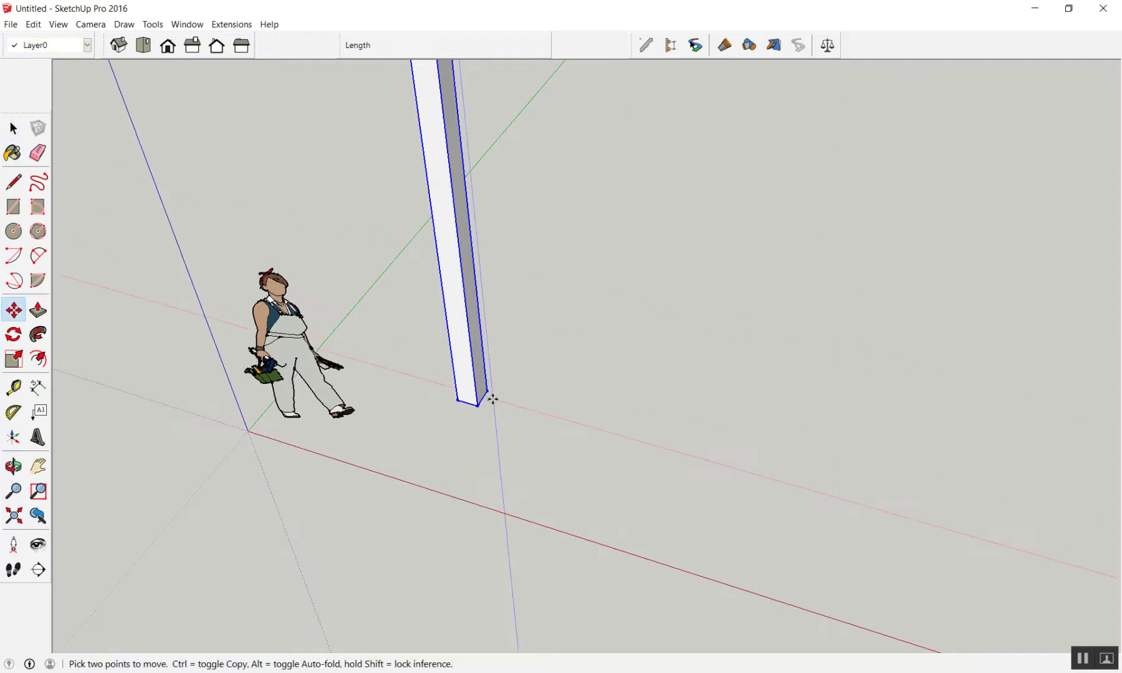
left_click(460, 401)
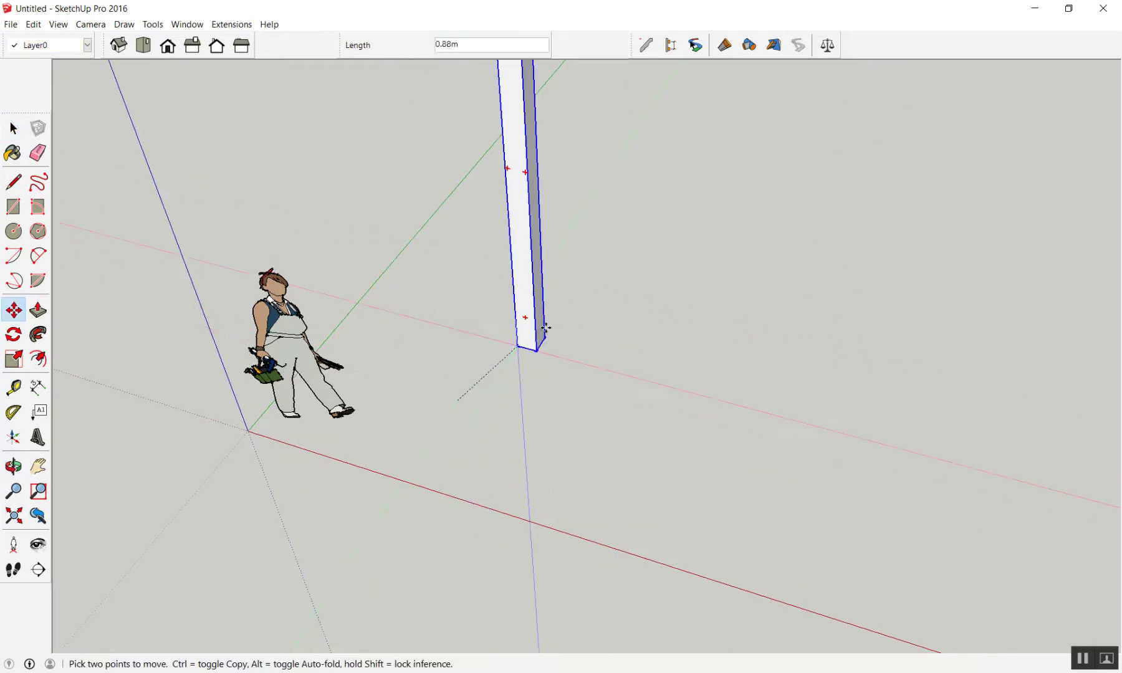
scroll(561, 362, "down", 3)
scroll(630, 349, "up", 2)
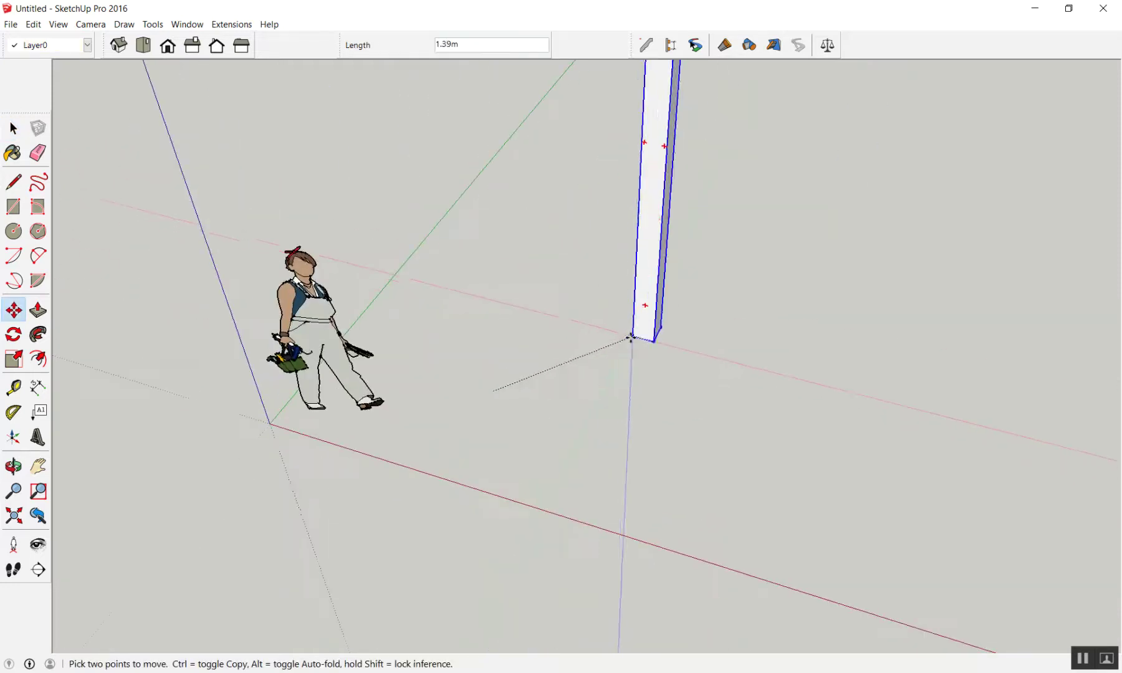
scroll(686, 312, "down", 2)
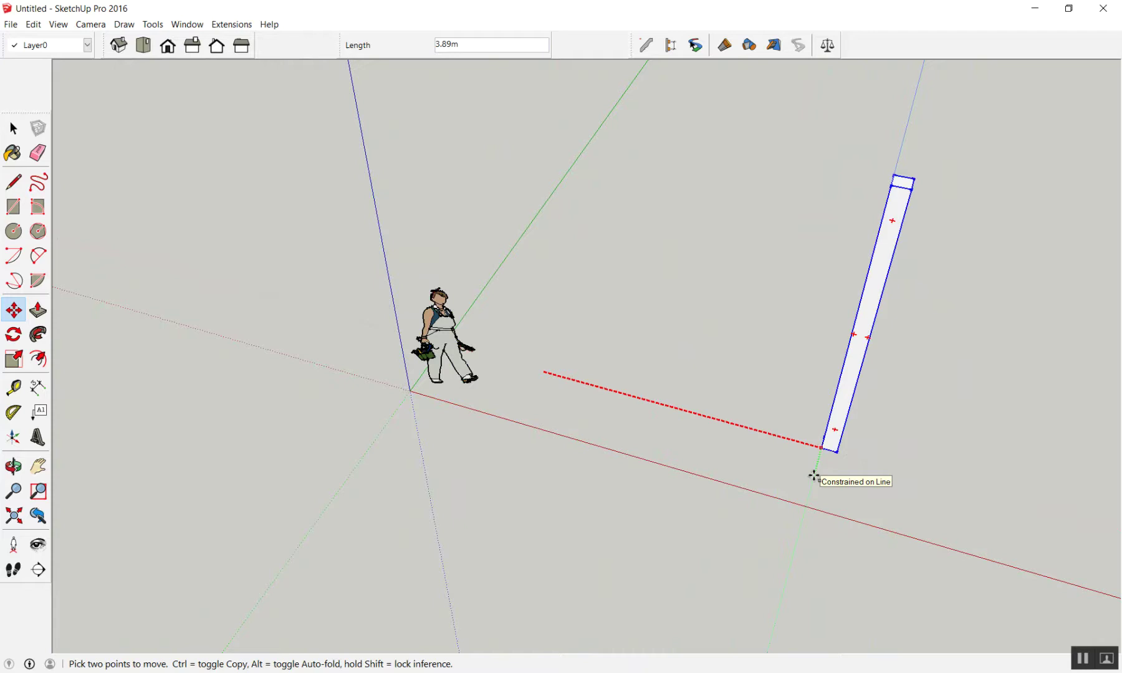
key("ctrl")
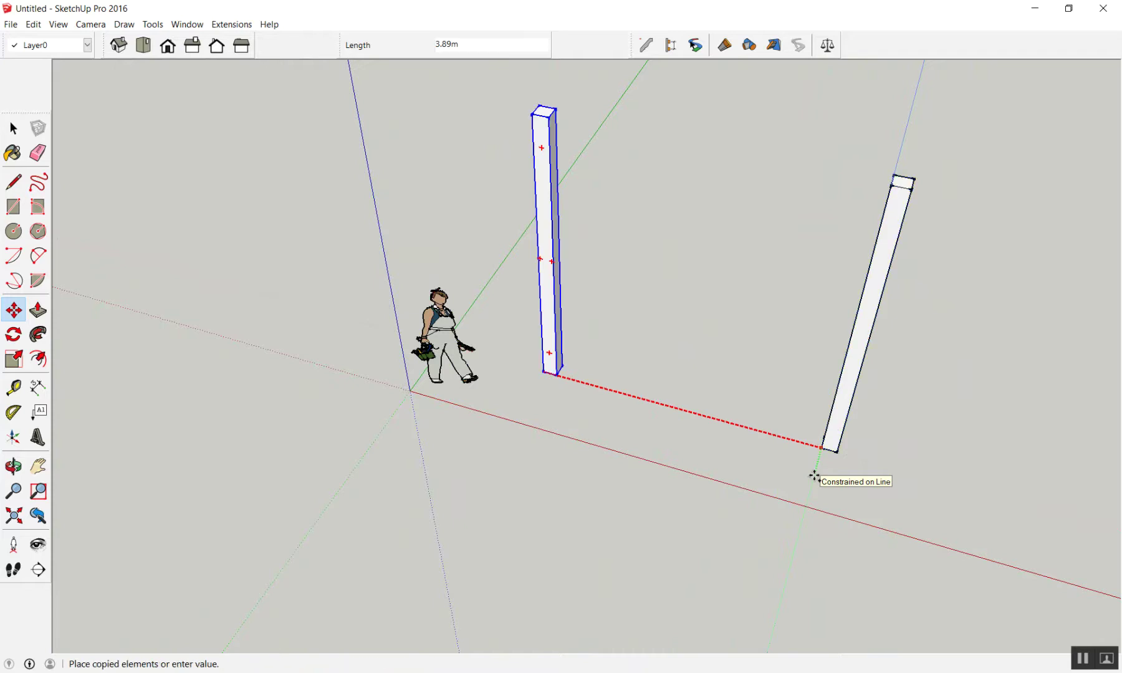
scroll(814, 477, "down", 5)
scroll(786, 443, "up", 3)
scroll(612, 444, "down", 1)
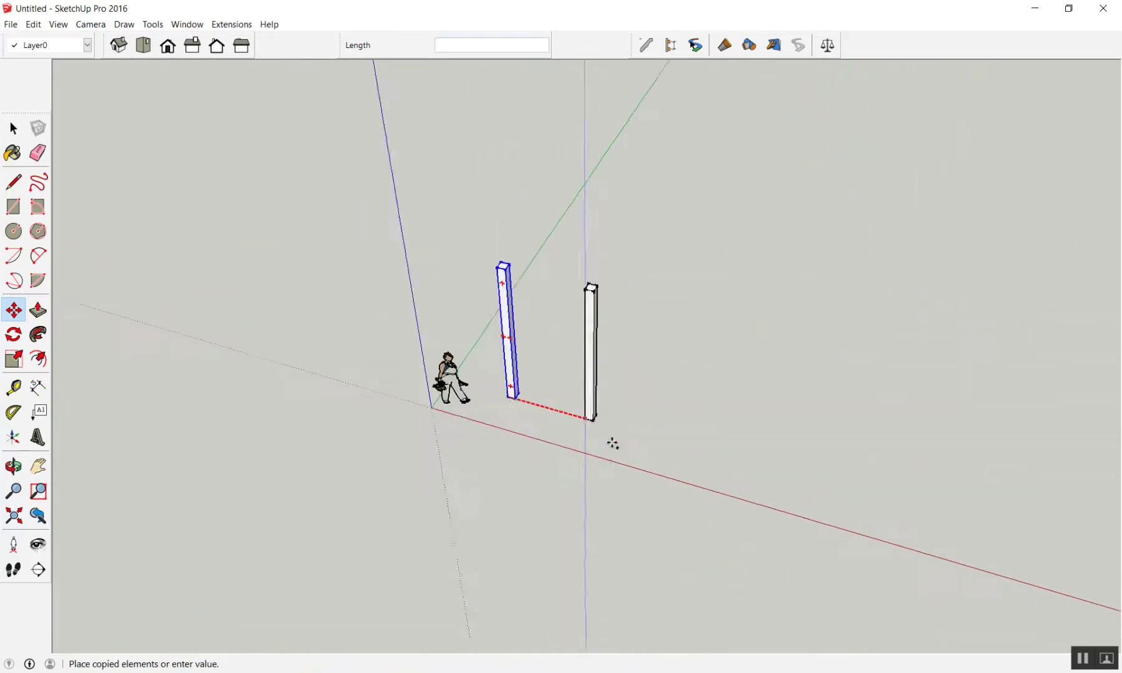
scroll(780, 467, "down", 2)
scroll(661, 446, "down", 3)
scroll(549, 421, "up", 2)
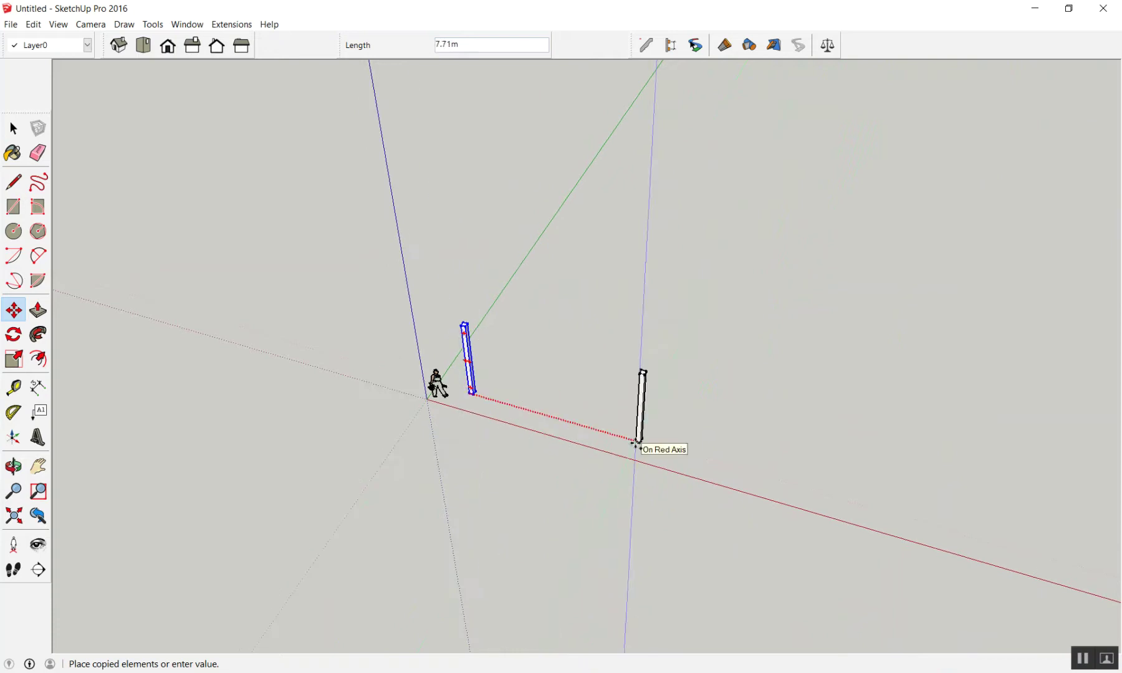
key("shift")
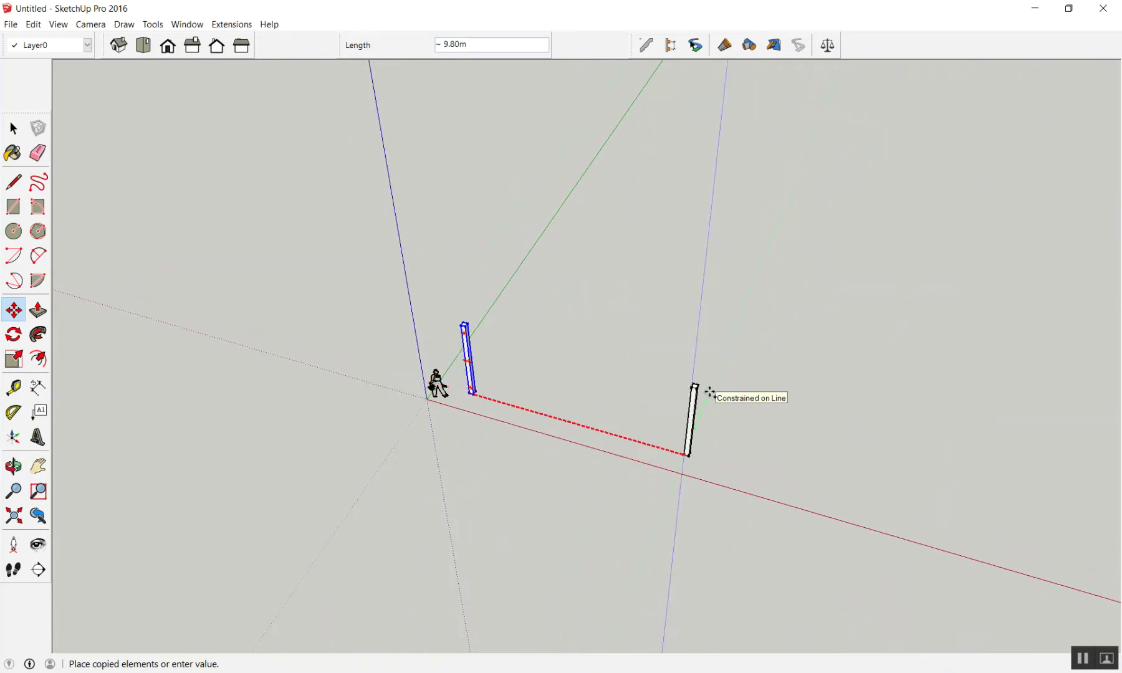
type("4")
key("Return")
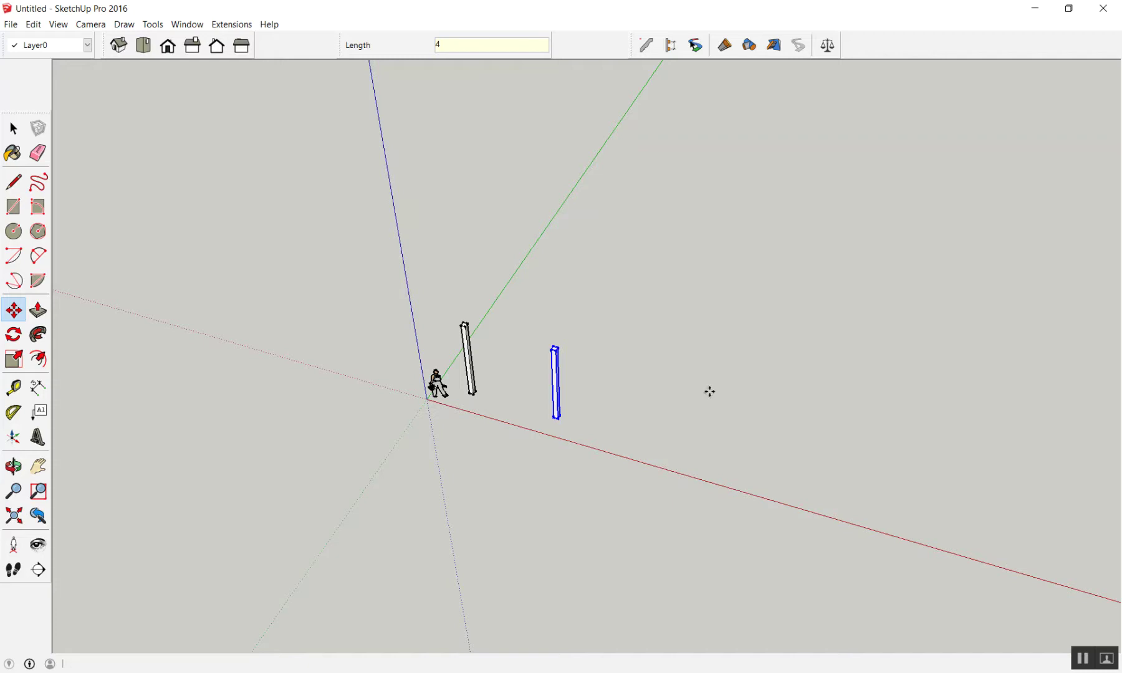
type("10")
- Try copy distances of 5, 10 and 1, then settle back on 4
key("Return")
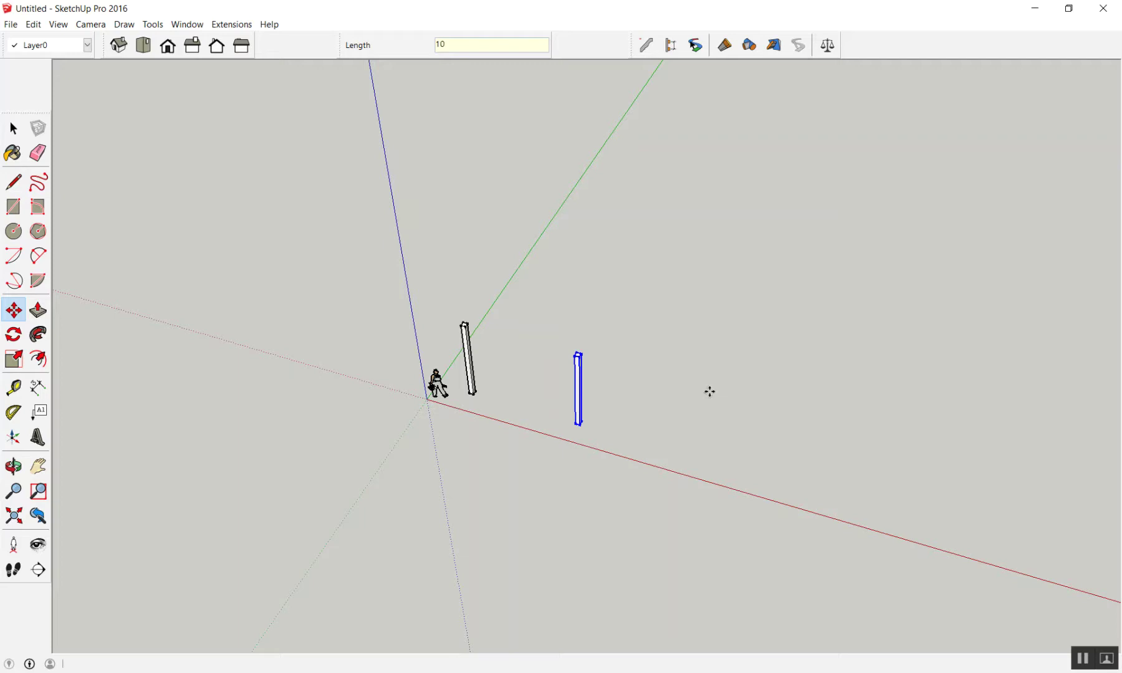
key("Return")
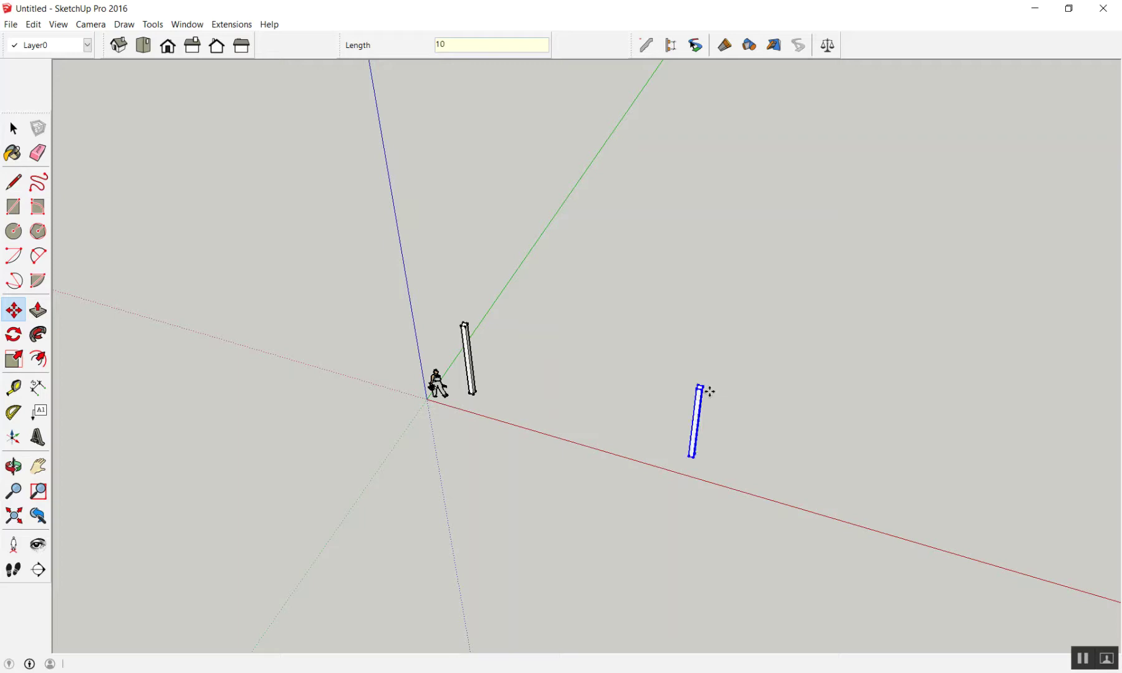
type("1")
key("Return")
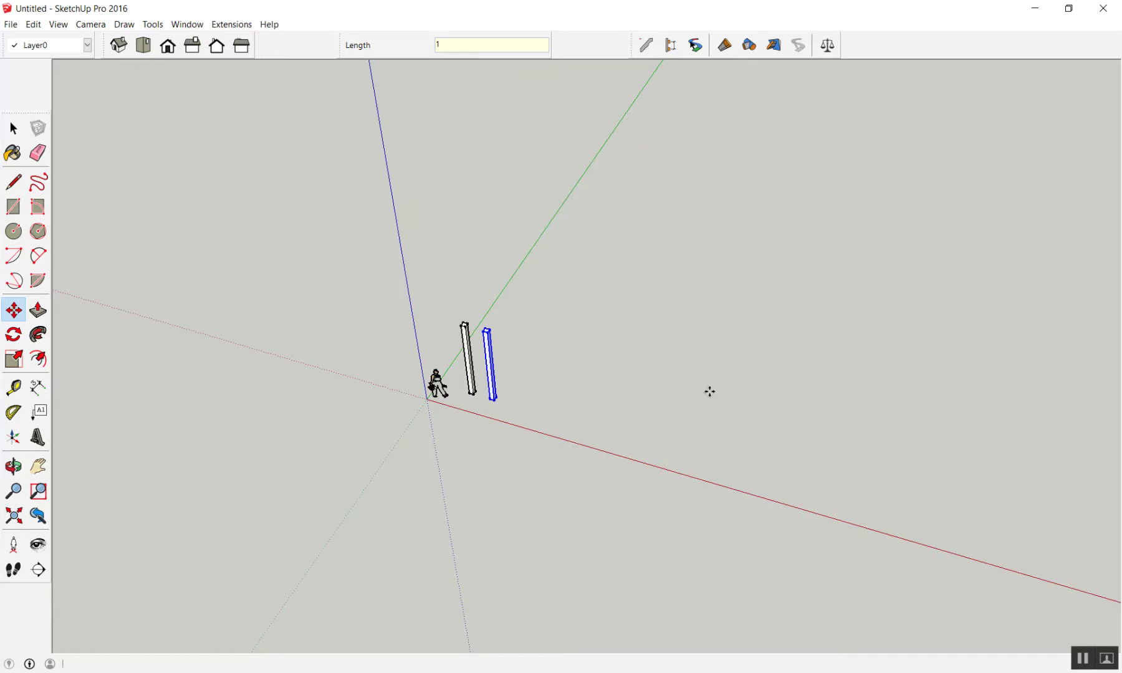
type("4")
key("Return")
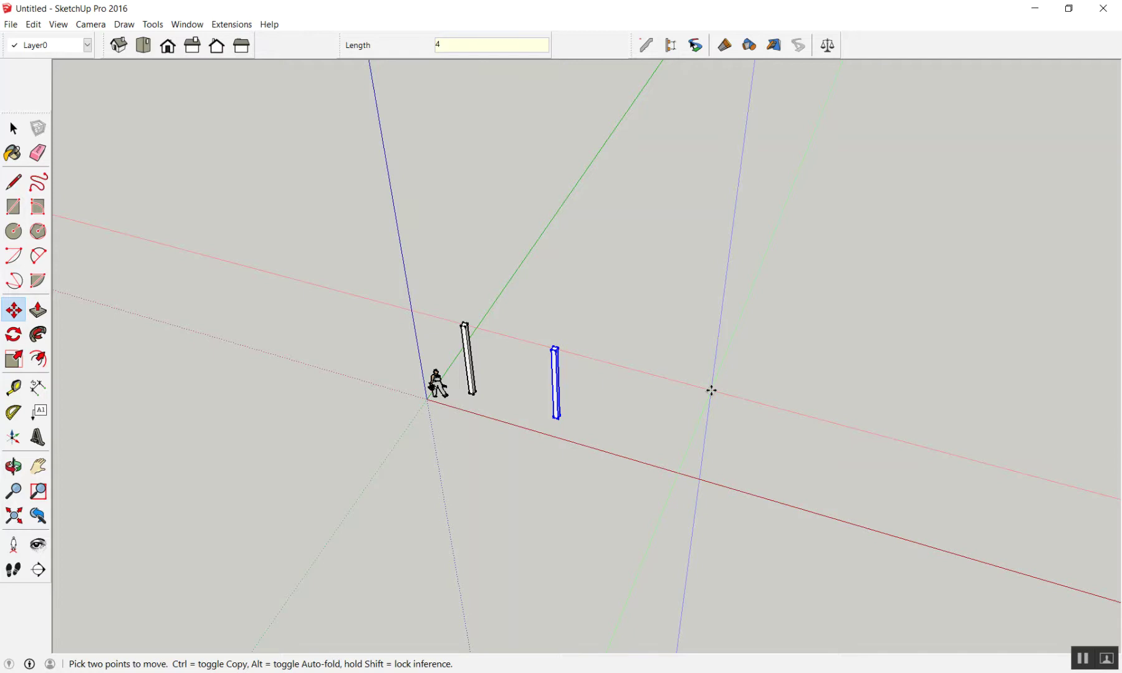
- Enter x4 to array four column copies, after retrying the 4x and *4 entries
mouse_move(714, 391)
middle_mouse_down()
mouse_move(571, 348)
mouse_move(603, 398)
middle_mouse_up()
scroll(603, 399, "up", 2)
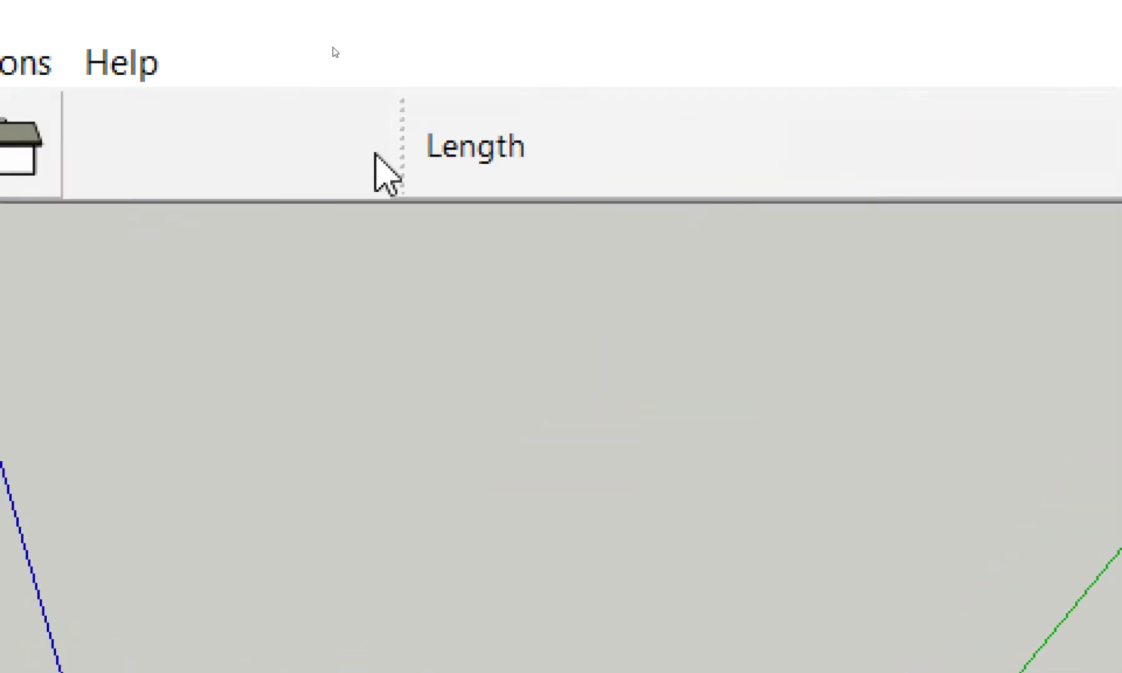
type("x4")
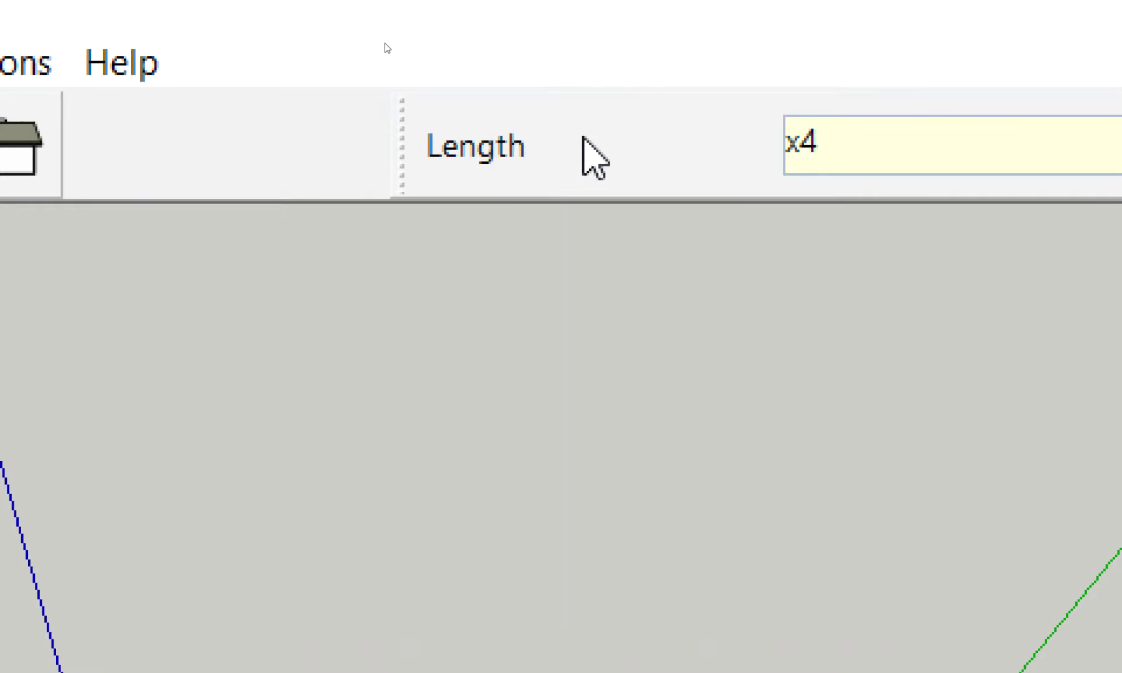
key("BackSpace")
key("BackSpace")
type("4x")
key("BackSpace")
key("BackSpace")
type("*")
type("4")
key("BackSpace")
key("BackSpace")
type("x")
type("4")
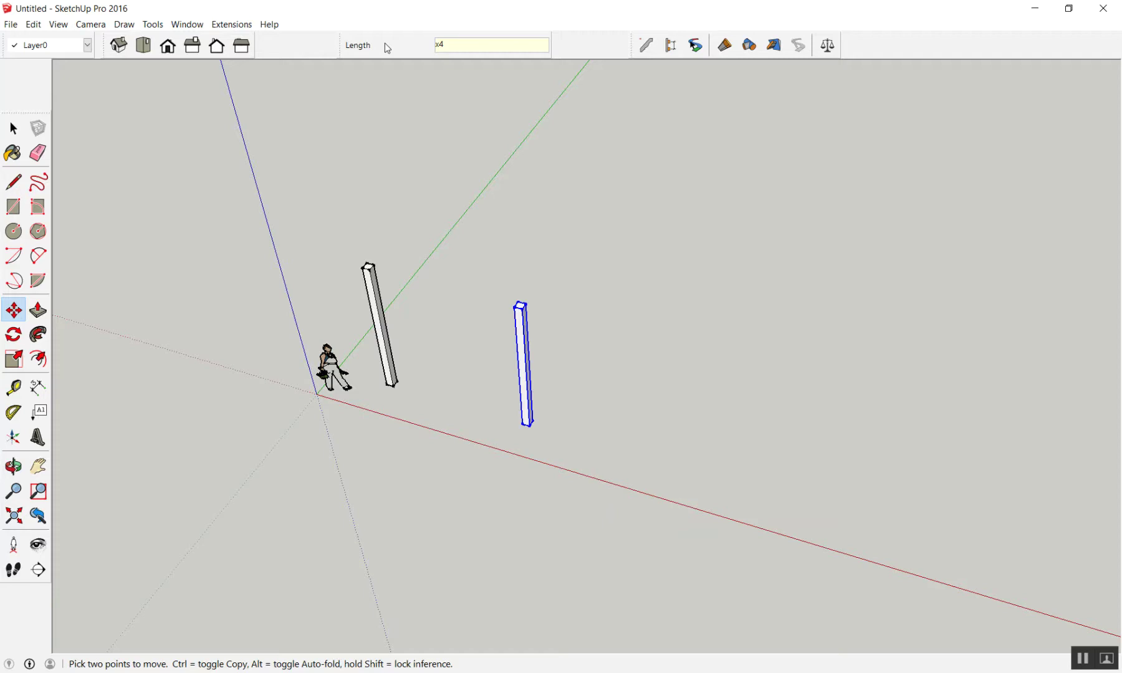
key("Return")
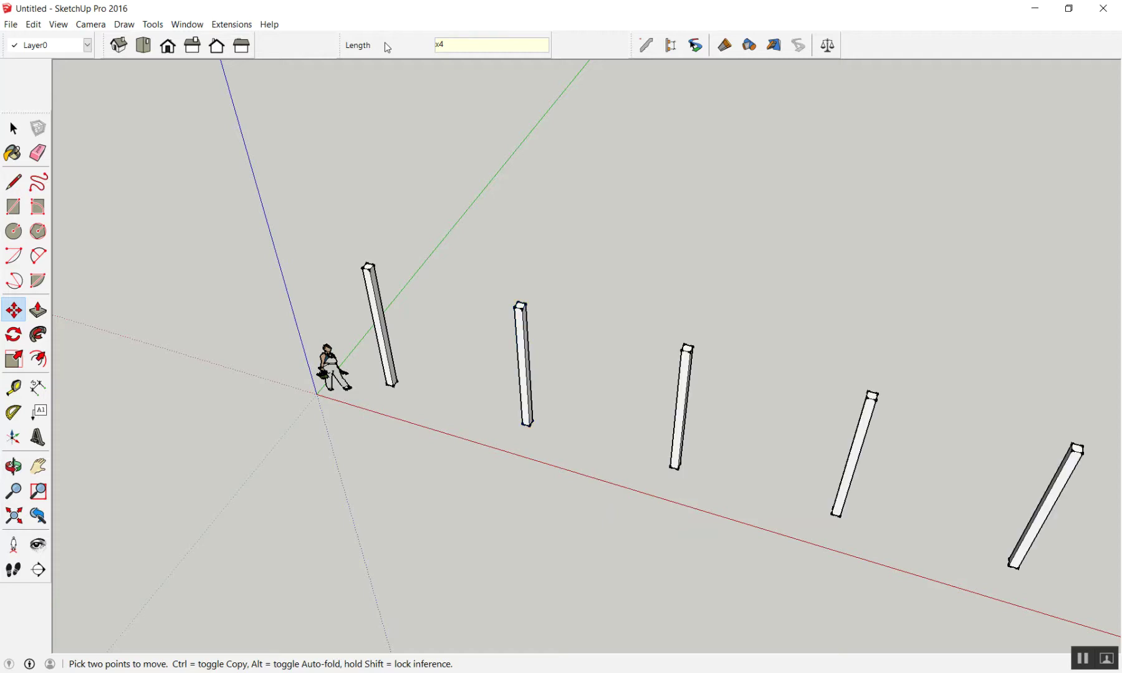
- Change the column array to x10 and orbit to look along the row
scroll(506, 409, "down", 3)
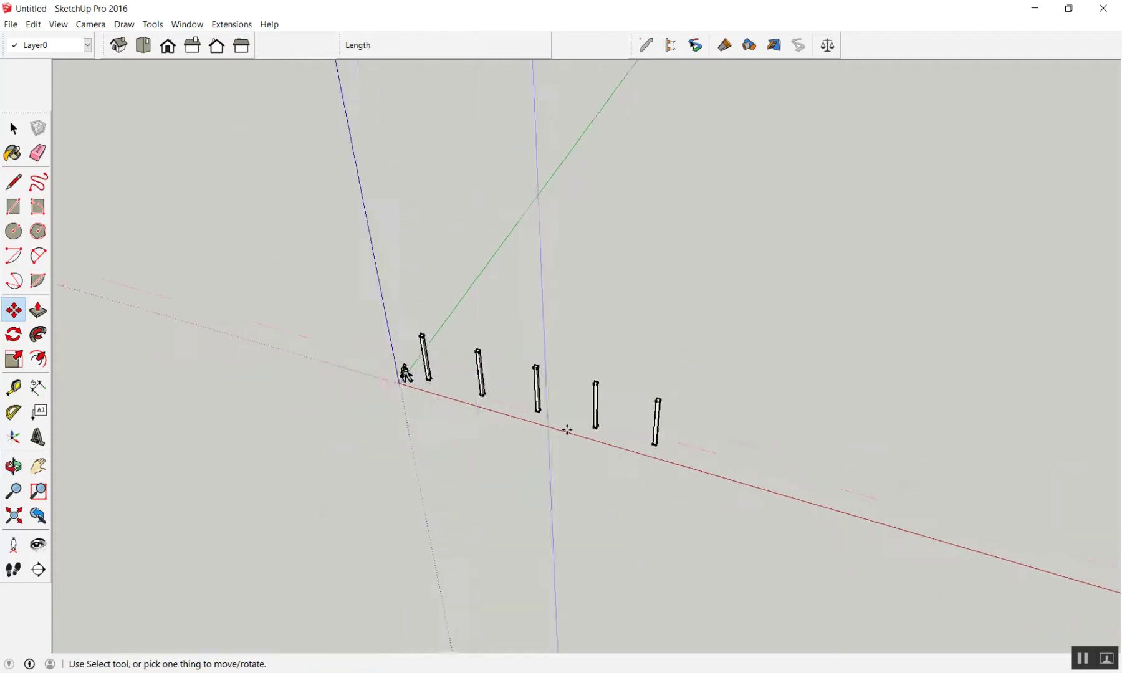
scroll(521, 406, "up", 2)
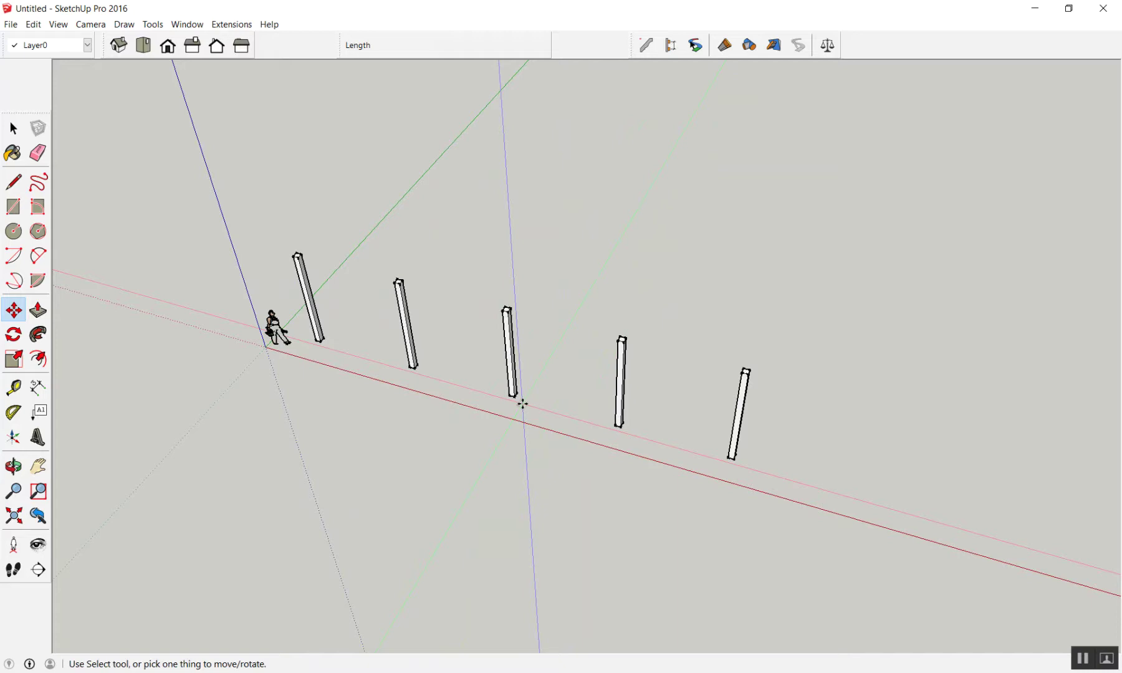
scroll(520, 349, "down", 2)
scroll(521, 340, "down", 1)
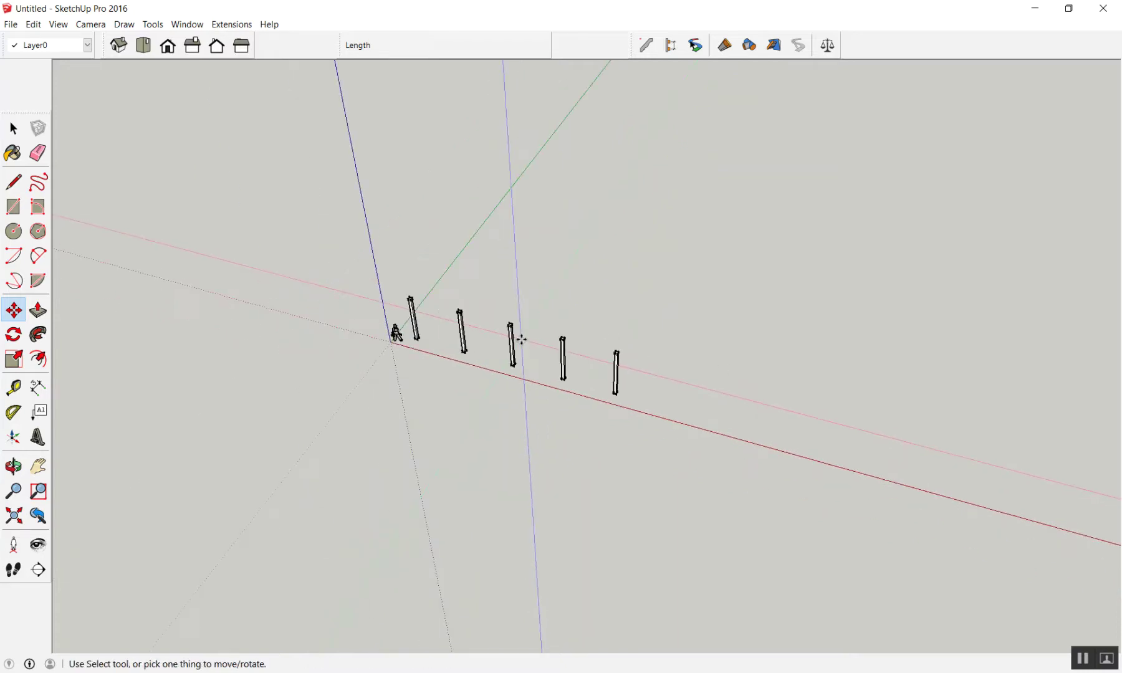
type("x10")
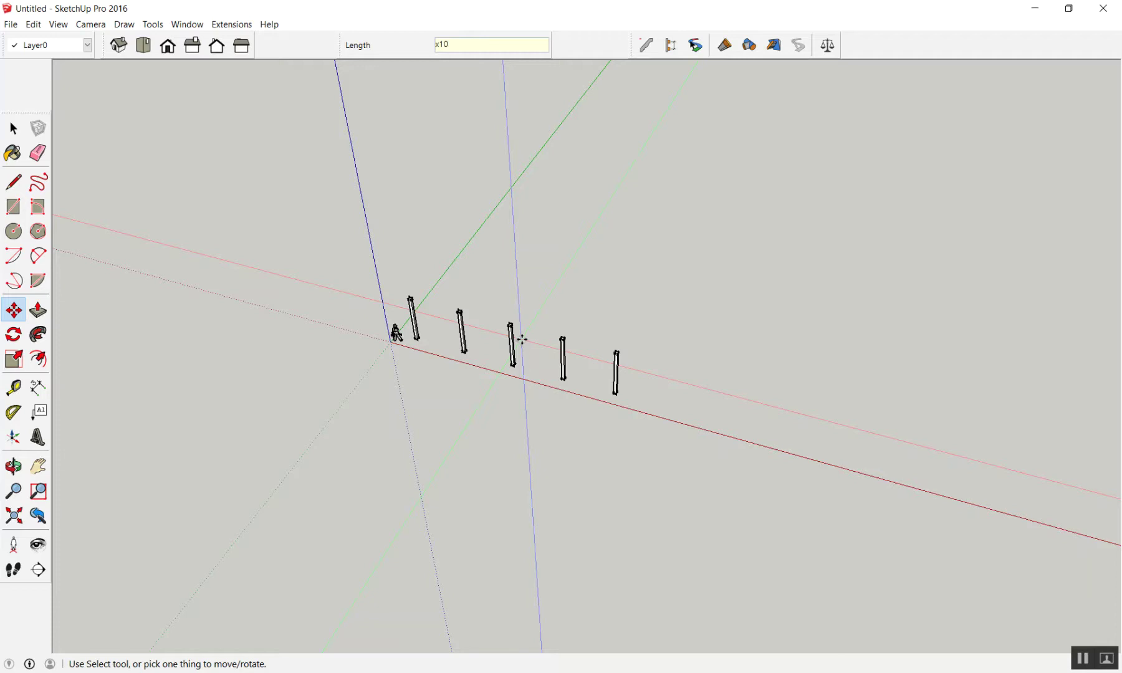
key("Return")
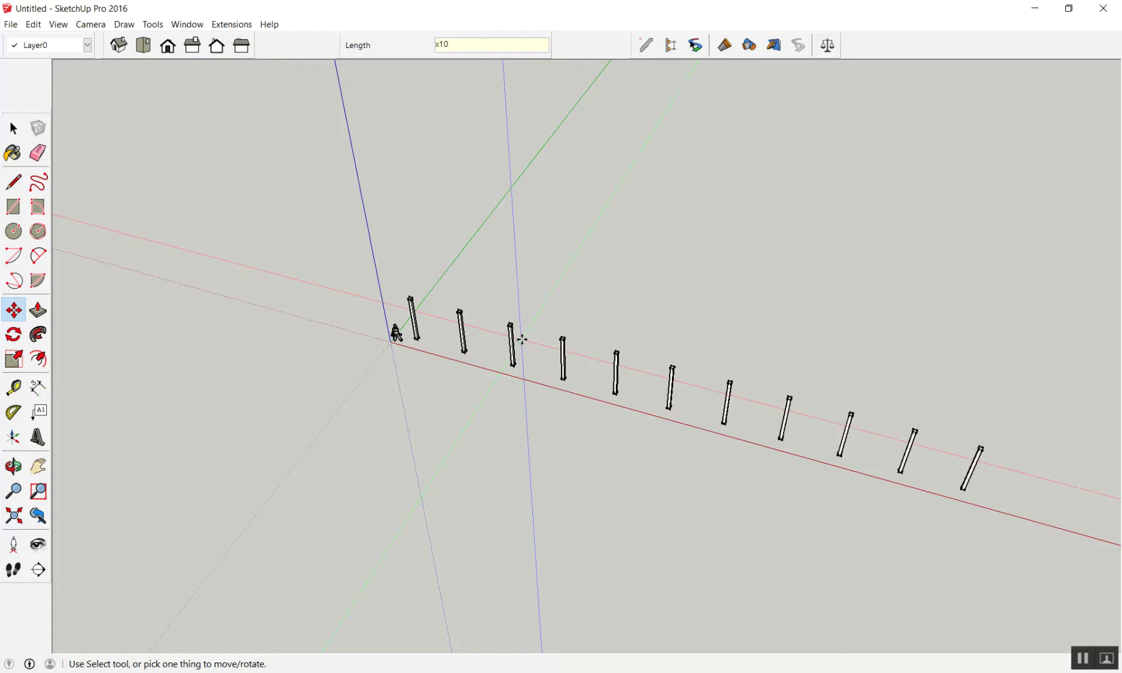
mouse_move(521, 340)
middle_mouse_down()
mouse_move(609, 437)
mouse_move(502, 345)
mouse_move(360, 120)
mouse_move(365, 91)
middle_mouse_up()
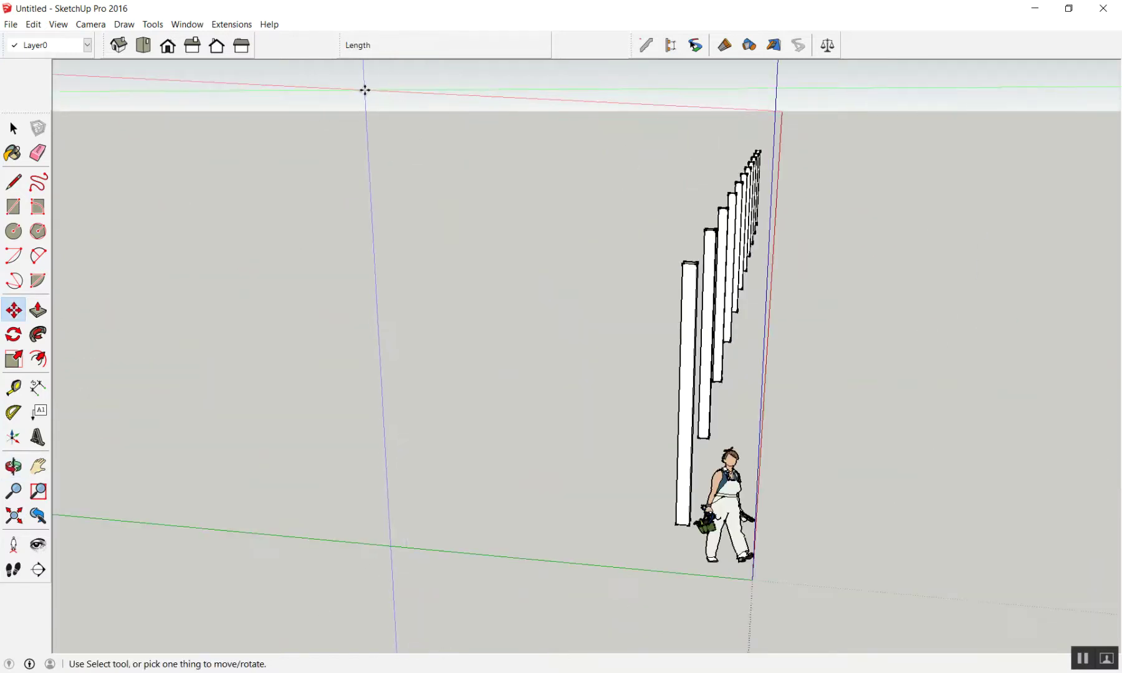
- Apply a x1000 array of the post and orbit to inspect the long post line
type("x1000")
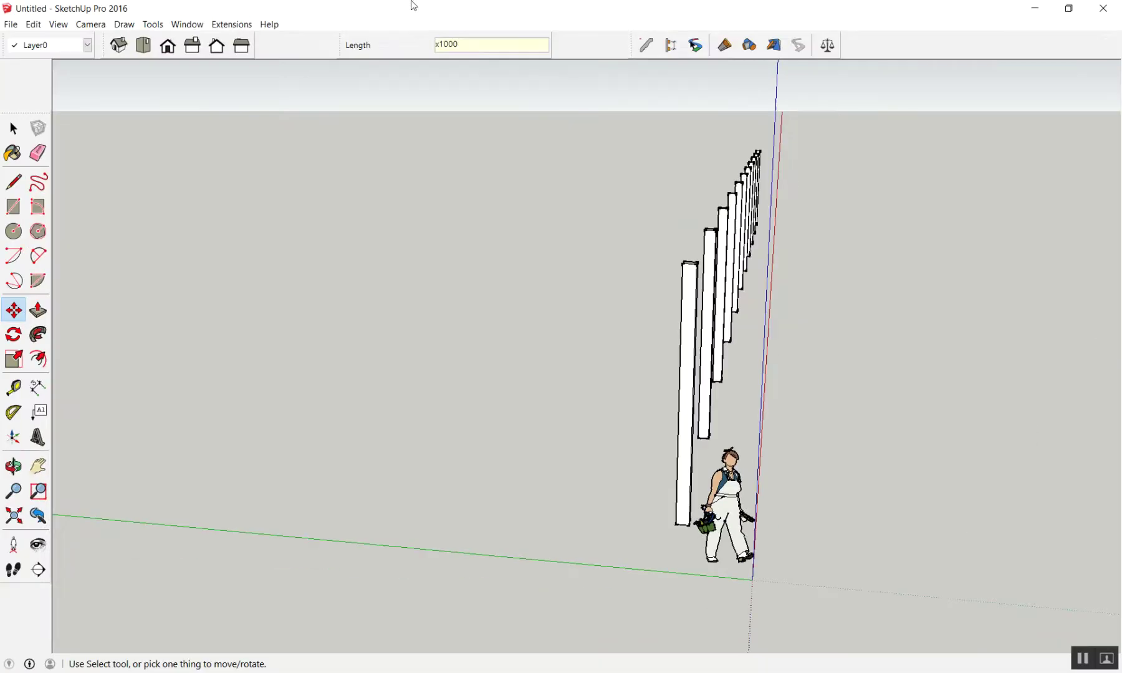
key("Return")
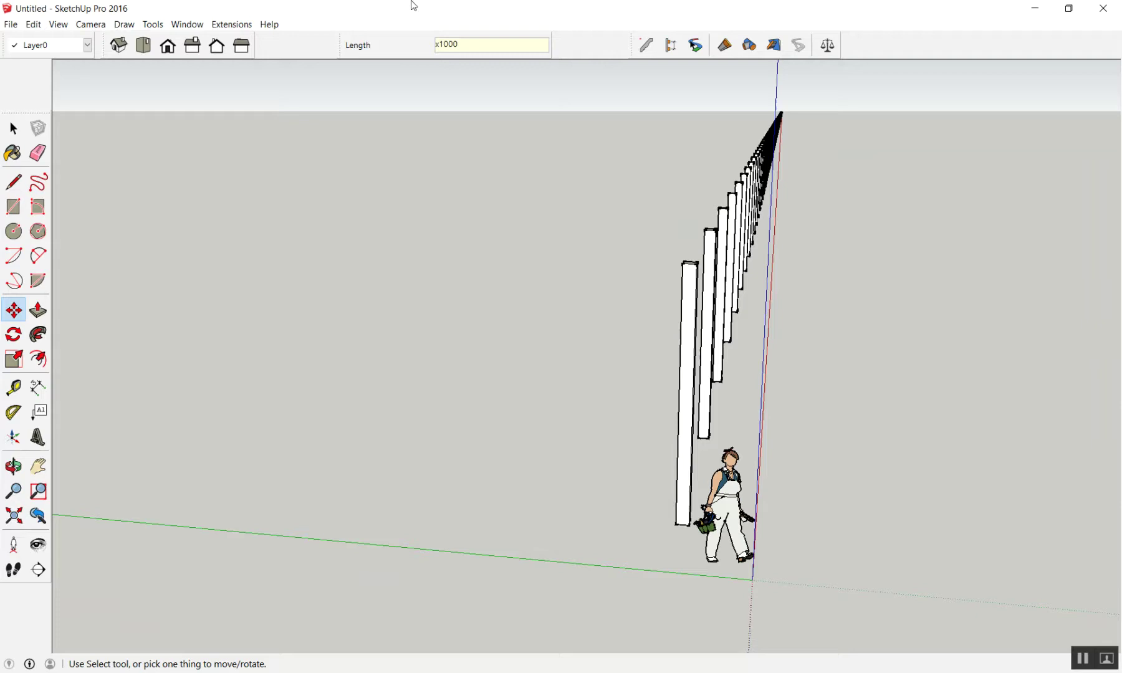
scroll(756, 180, "down", 5)
scroll(756, 131, "down", 2)
scroll(740, 176, "up", 5)
scroll(641, 283, "down", 3)
scroll(599, 349, "down", 2)
middle_click_drag(599, 349, 611, 273)
scroll(623, 209, "up", 2)
scroll(655, 218, "up", 3)
scroll(617, 250, "down", 4)
scroll(561, 281, "down", 1)
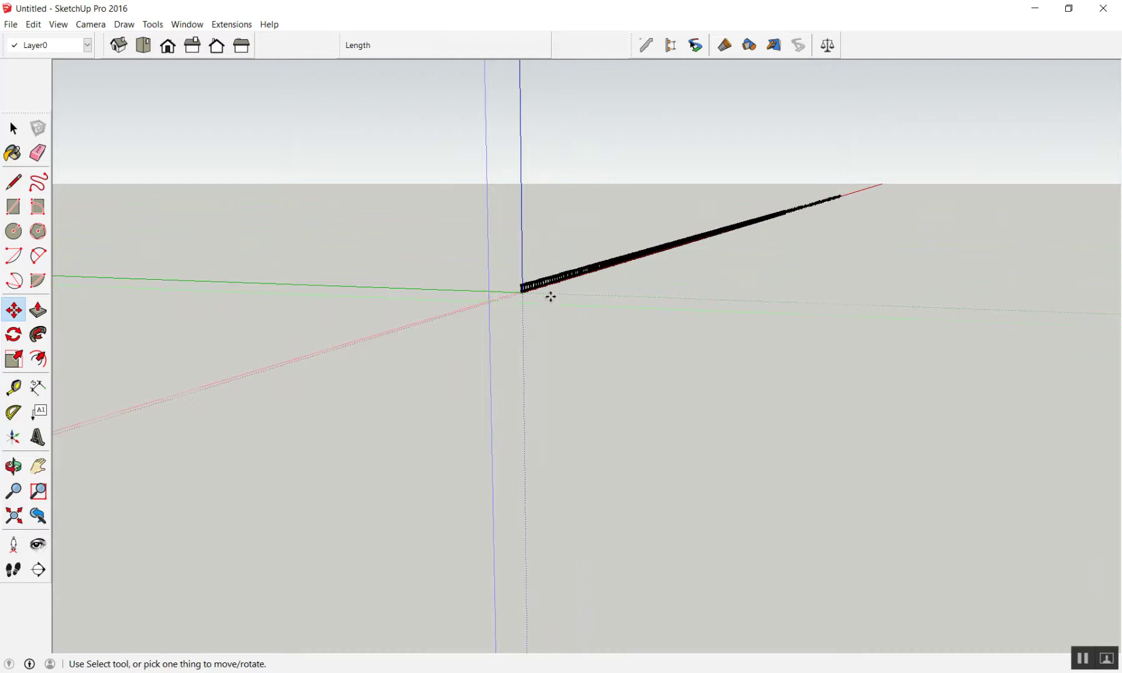
scroll(543, 287, "up", 3)
scroll(526, 274, "down", 3)
mouse_move(519, 268)
middle_mouse_down()
mouse_move(474, 280)
mouse_move(491, 304)
mouse_move(536, 288)
middle_mouse_up()
scroll(439, 368, "down", 1)
scroll(320, 391, "up", 2)
scroll(302, 388, "up", 3)
scroll(283, 385, "down", 2)
scroll(280, 380, "down", 2)
middle_click_drag(280, 378, 353, 144)
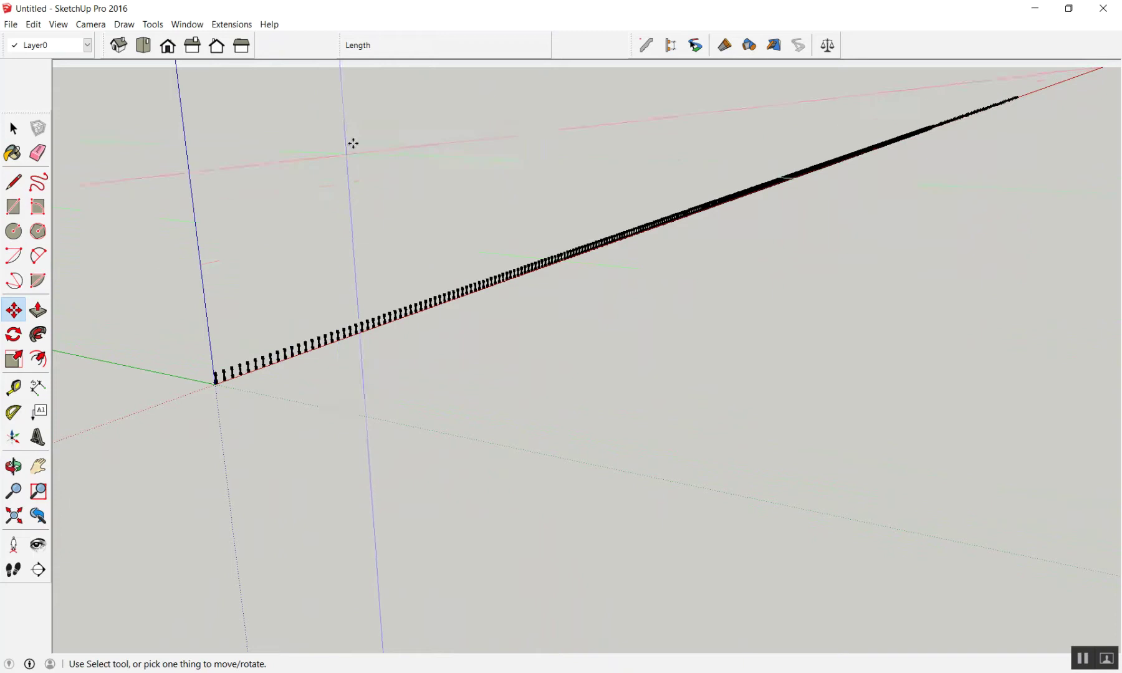
- Cut the array back to x4, viewing the five posts from a flatter angle
type("x4")
key("Return")
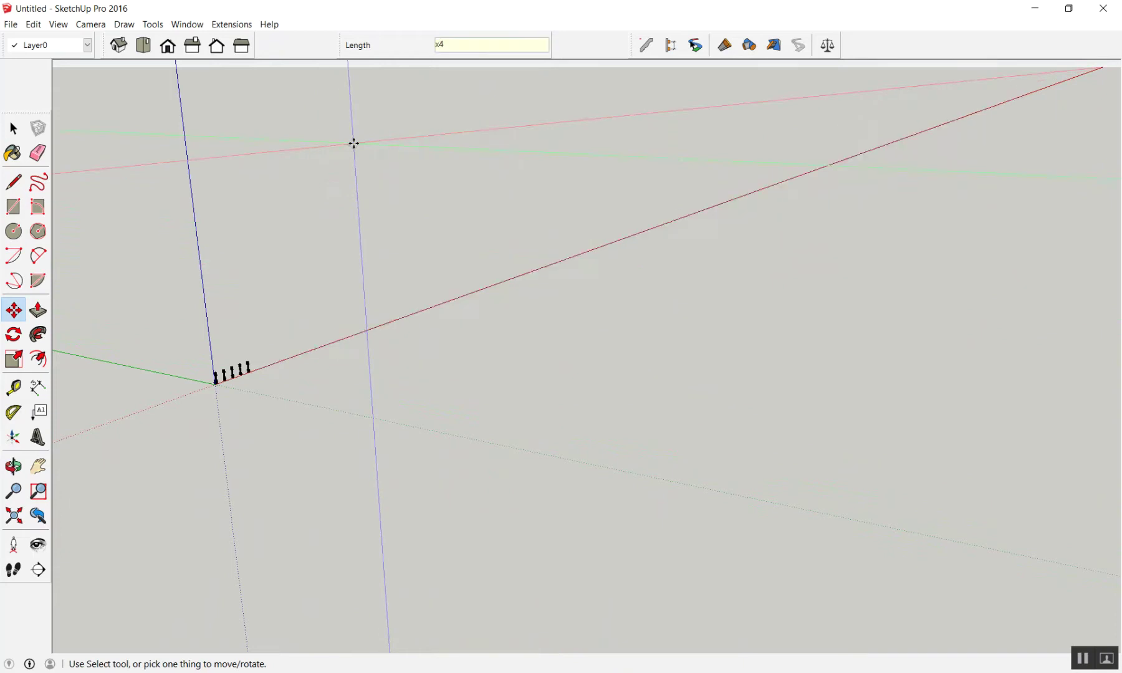
scroll(170, 348, "up", 1)
scroll(197, 403, "up", 2)
scroll(206, 408, "up", 2)
scroll(231, 408, "up", 2)
scroll(255, 399, "up", 2)
scroll(312, 374, "up", 1)
mouse_move(449, 318)
middle_mouse_down()
mouse_move(98, 382)
mouse_move(298, 268)
mouse_move(565, 220)
middle_mouse_up()
scroll(506, 185, "up", 2)
middle_click_drag(506, 186, 515, 139)
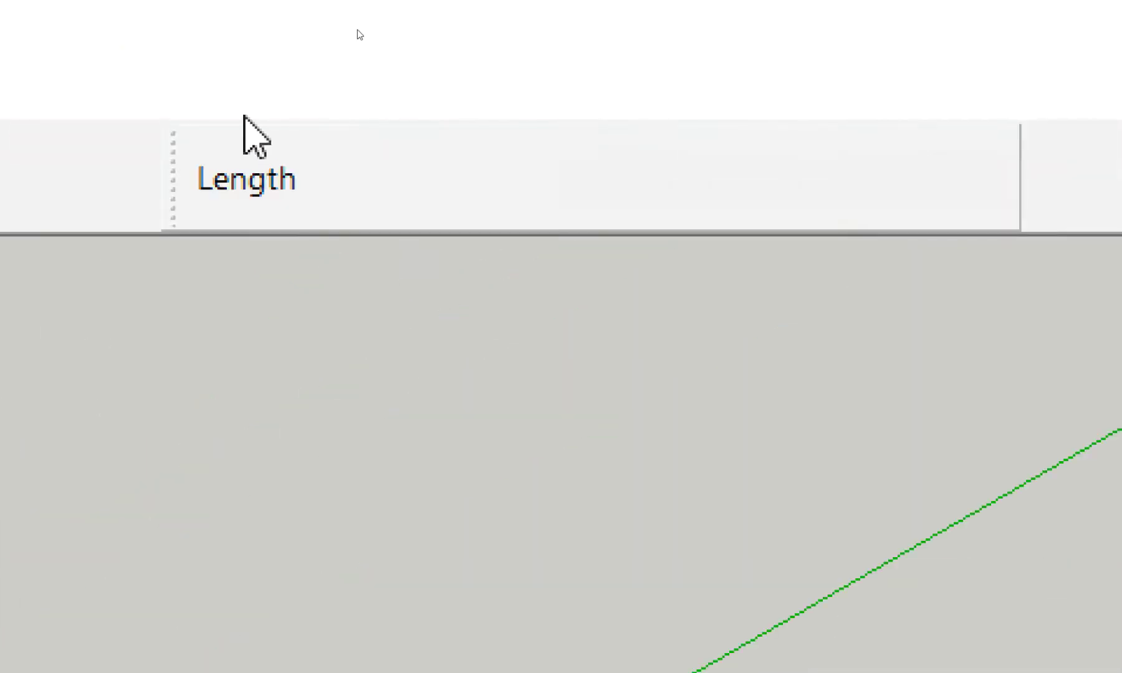
- Respace the copies to 3, then 1, then 4 m, and enter a x5 array
type("3")
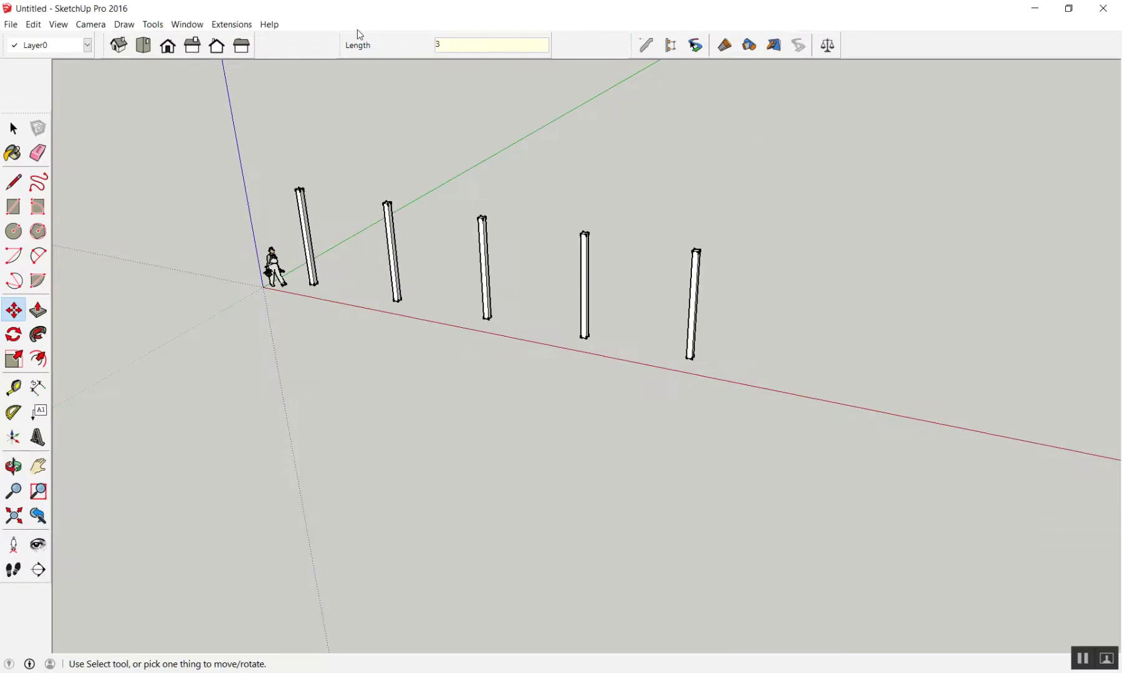
key("Return")
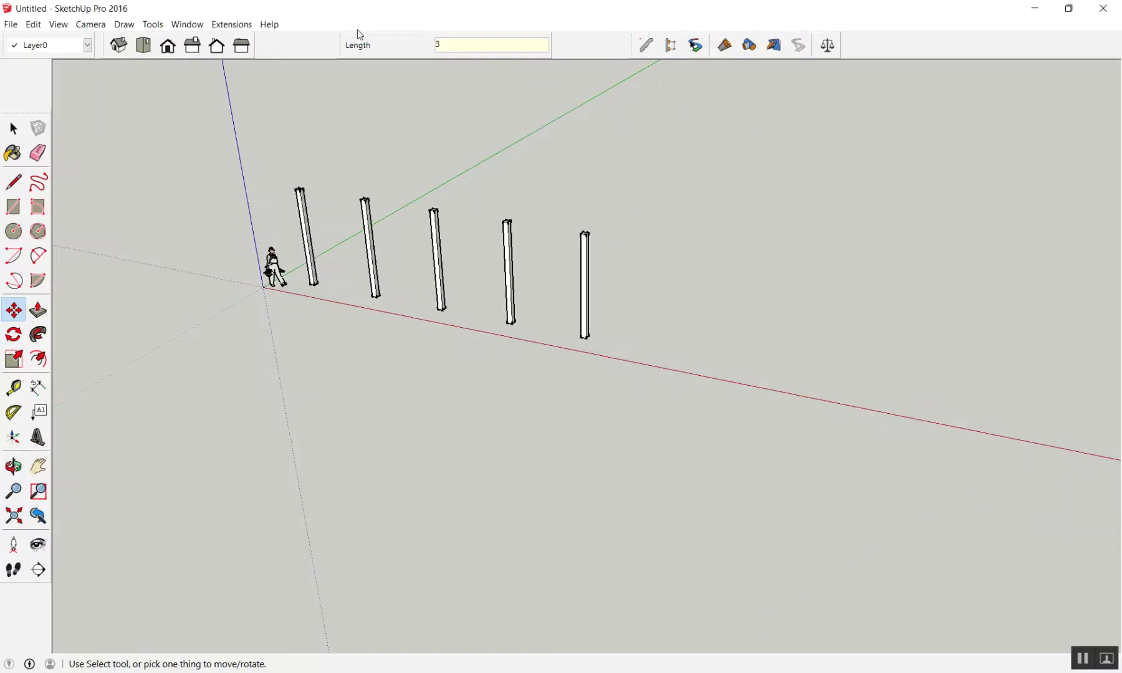
type("1")
key("Return")
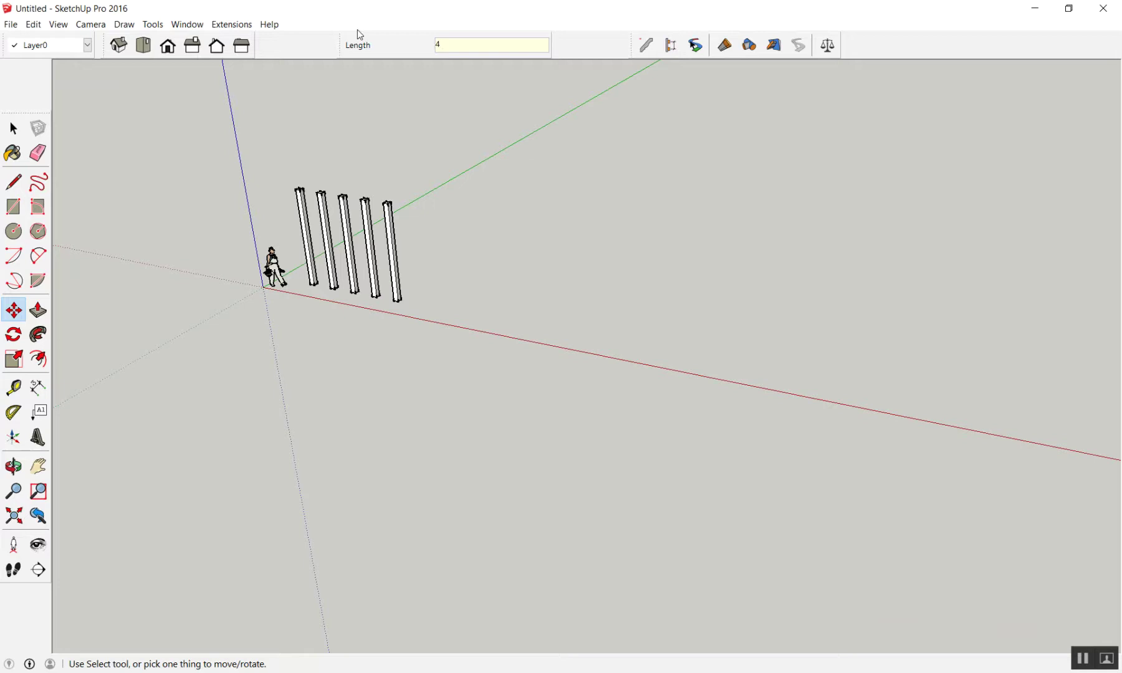
type("4")
key("Return")
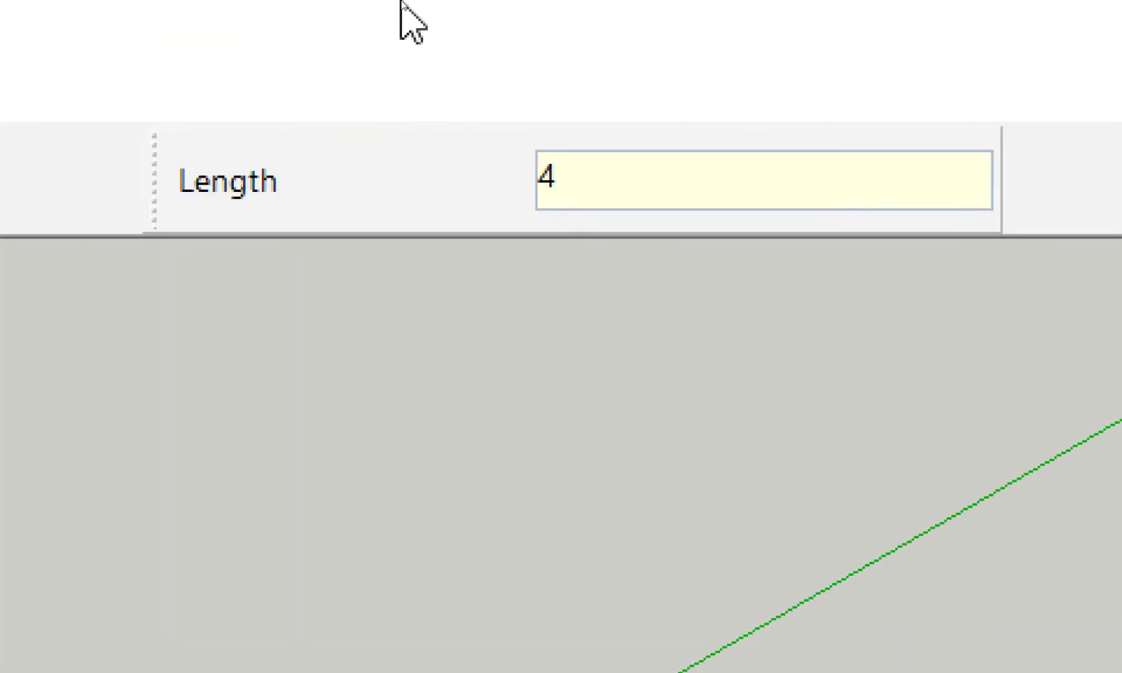
type("x5")
key("Return")
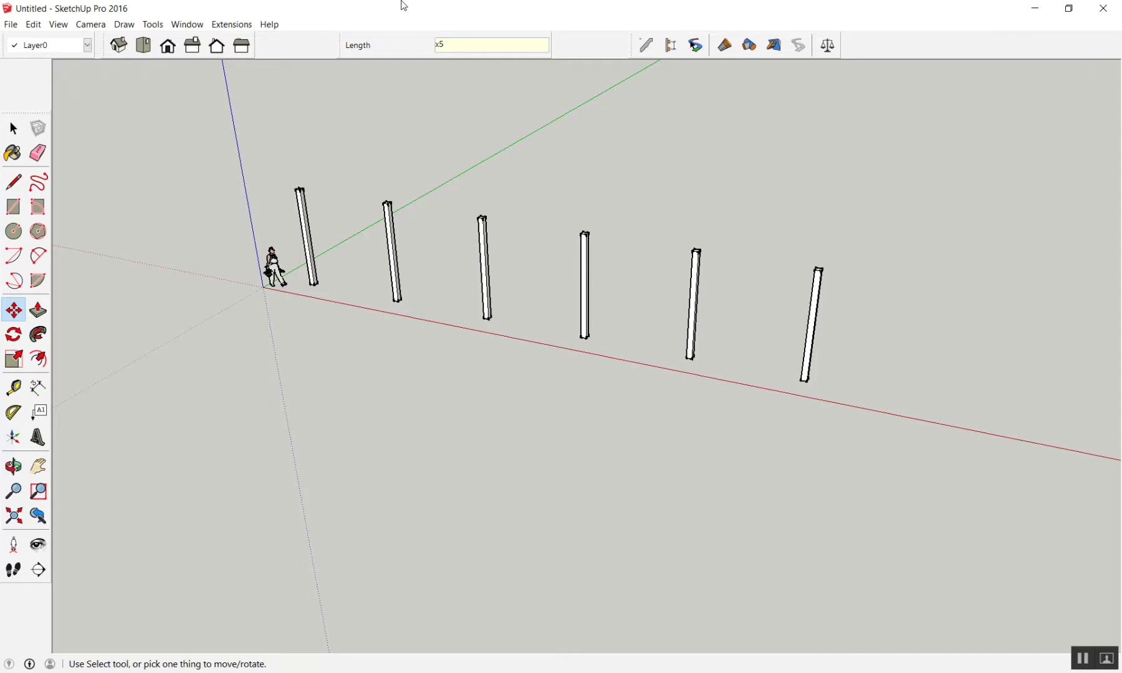
- Box-select and delete the five copied posts, then select the remaining post
key("space")
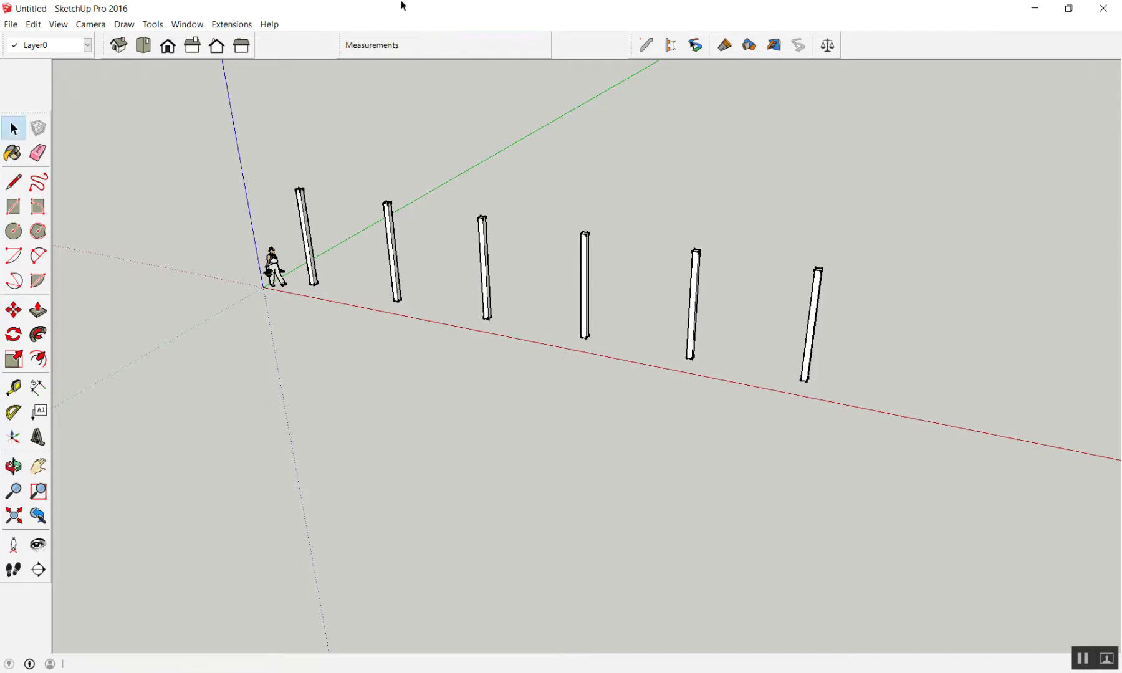
mouse_move(335, 144)
left_mouse_down()
mouse_move(921, 481)
mouse_move(901, 463)
left_mouse_up()
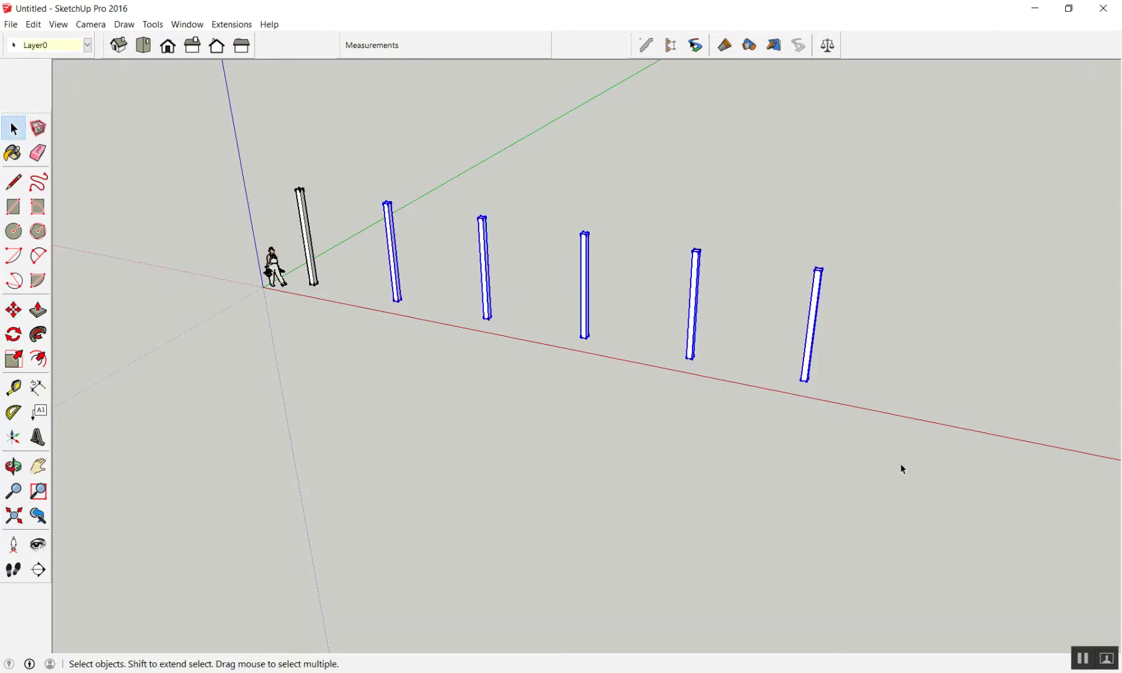
key("Delete")
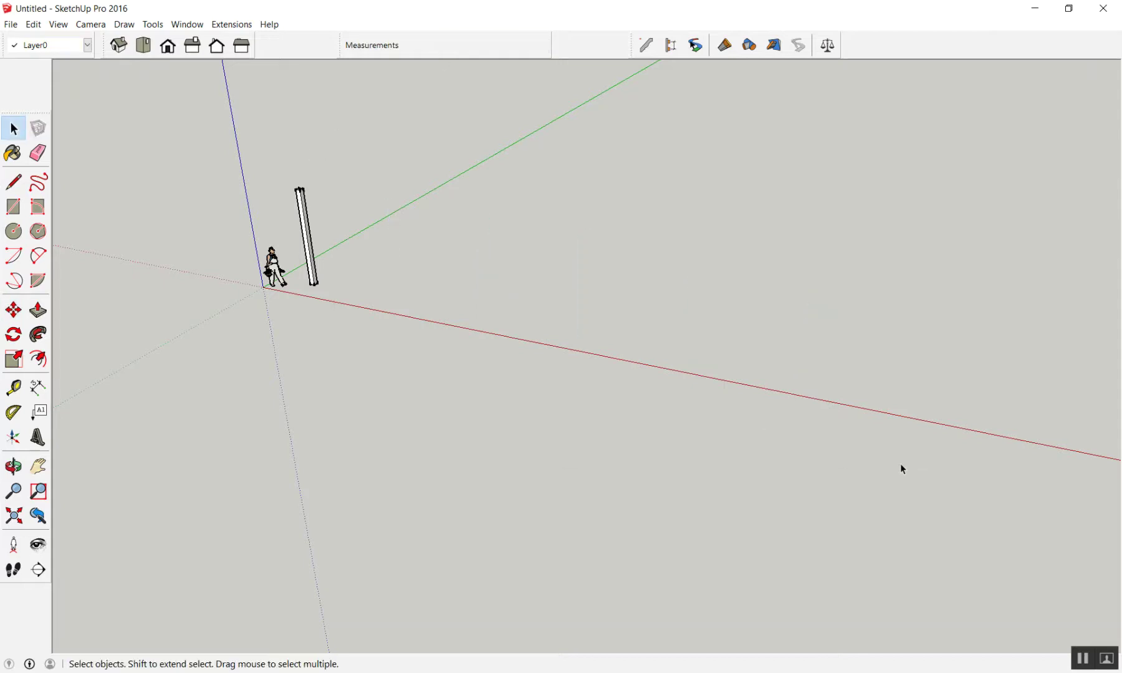
middle_click_drag(299, 462, 281, 397)
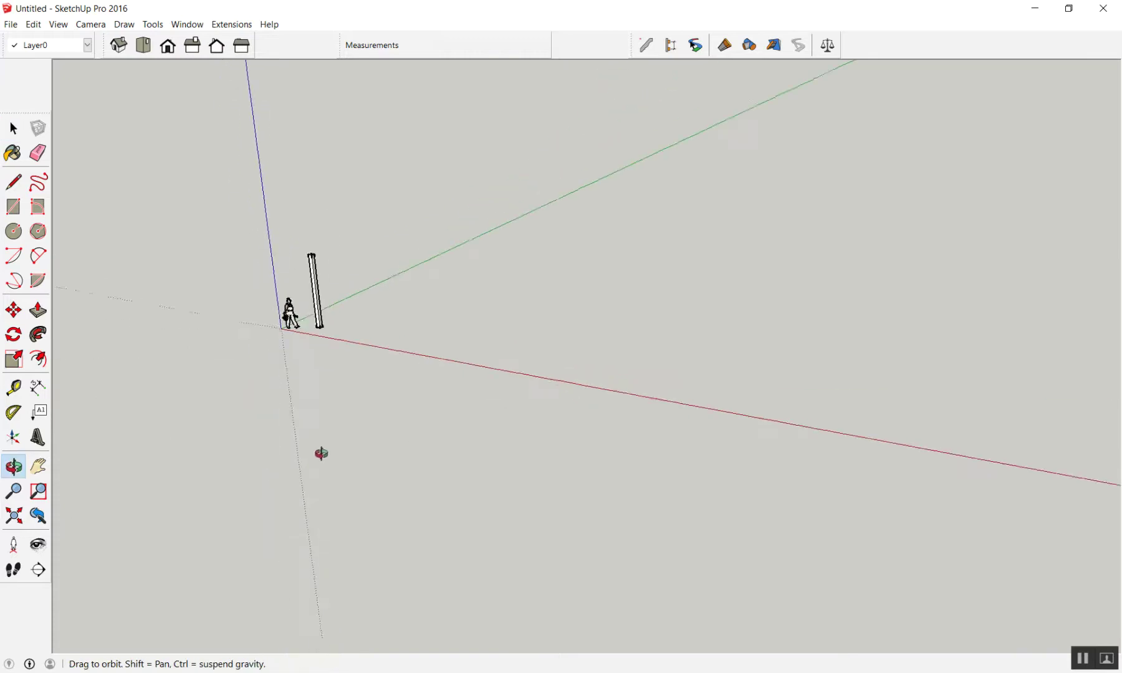
scroll(293, 349, "up", 3)
scroll(353, 298, "down", 5)
scroll(349, 215, "up", 3)
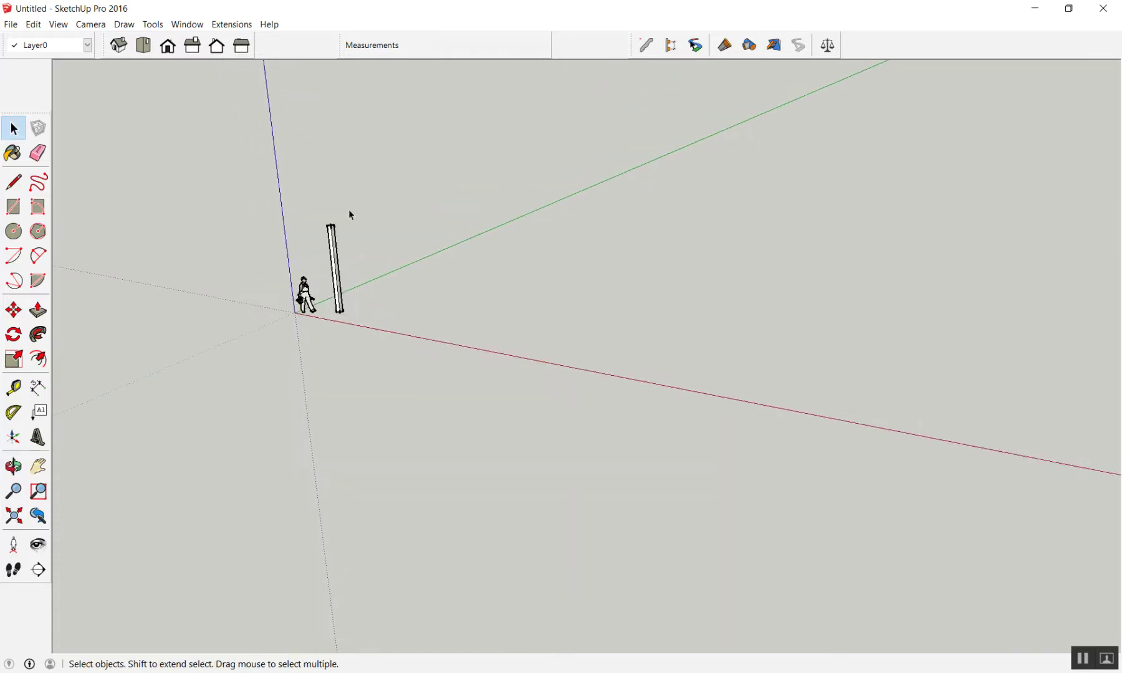
scroll(327, 259, "up", 3)
left_click(327, 259)
middle_click_drag(310, 326, 386, 385)
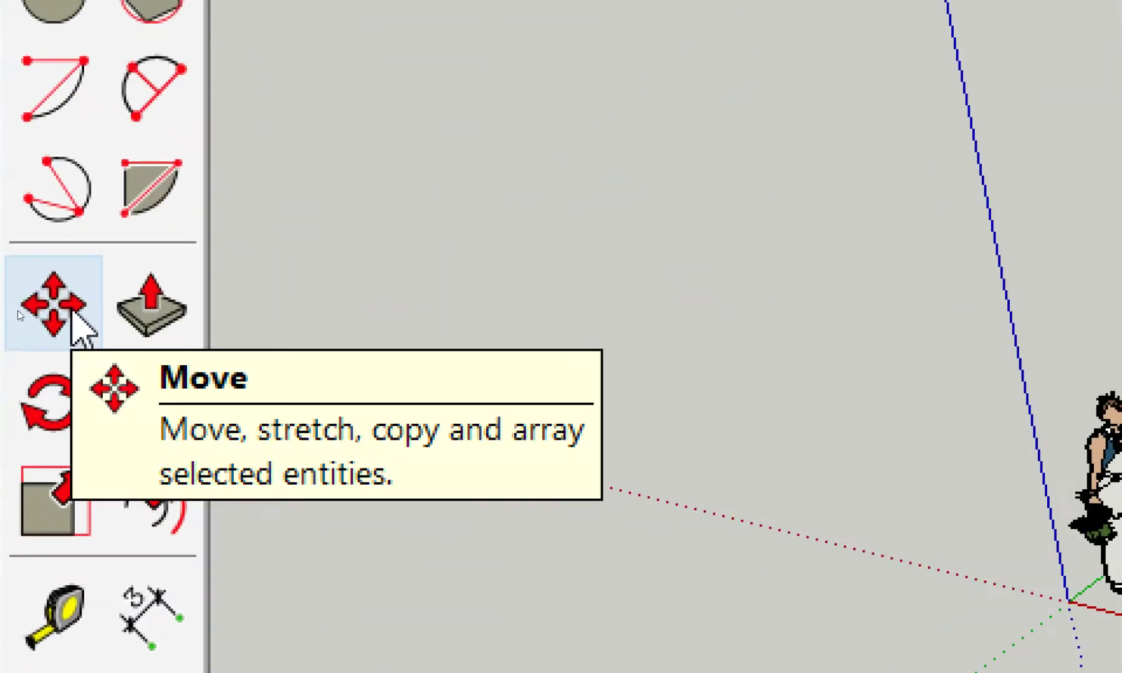
- Move-copy the post 4 m from its bottom corner
key("m")
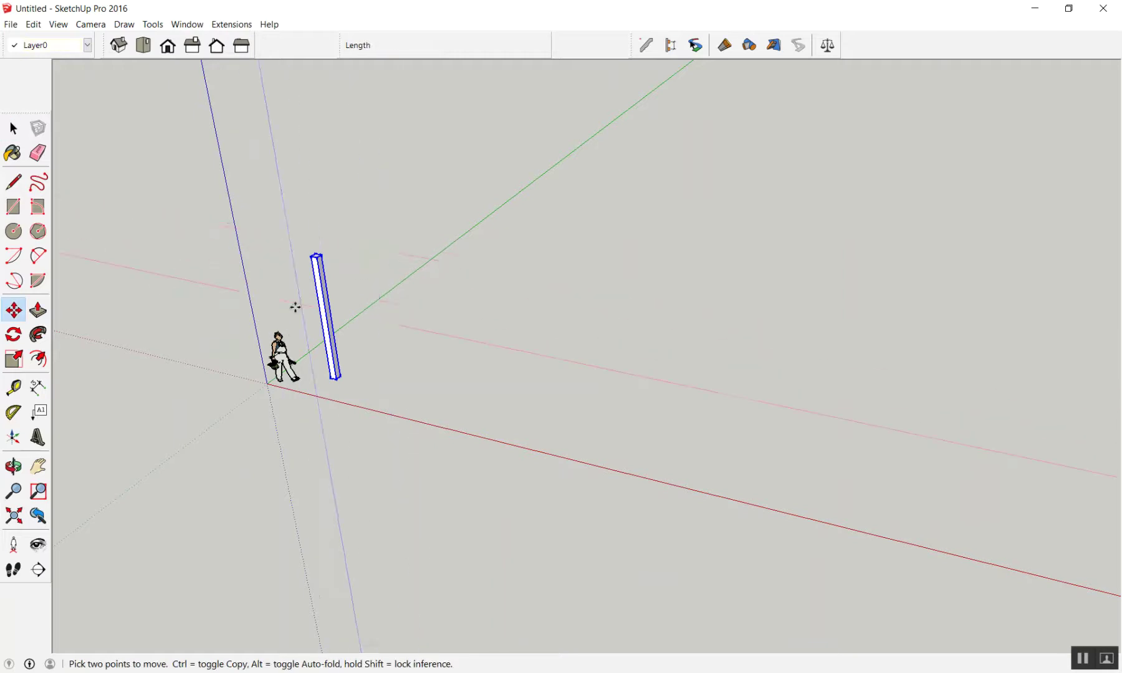
scroll(255, 308, "up", 2)
middle_click_drag(255, 308, 421, 358)
scroll(388, 414, "up", 3)
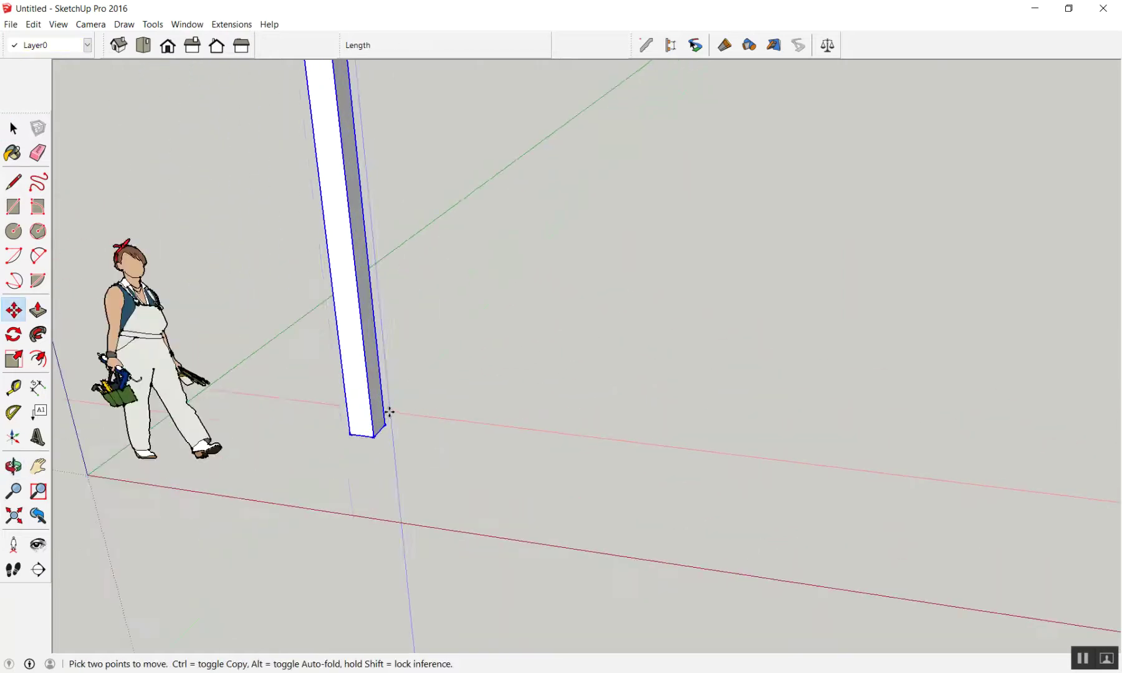
left_click(343, 436)
scroll(344, 435, "down", 2)
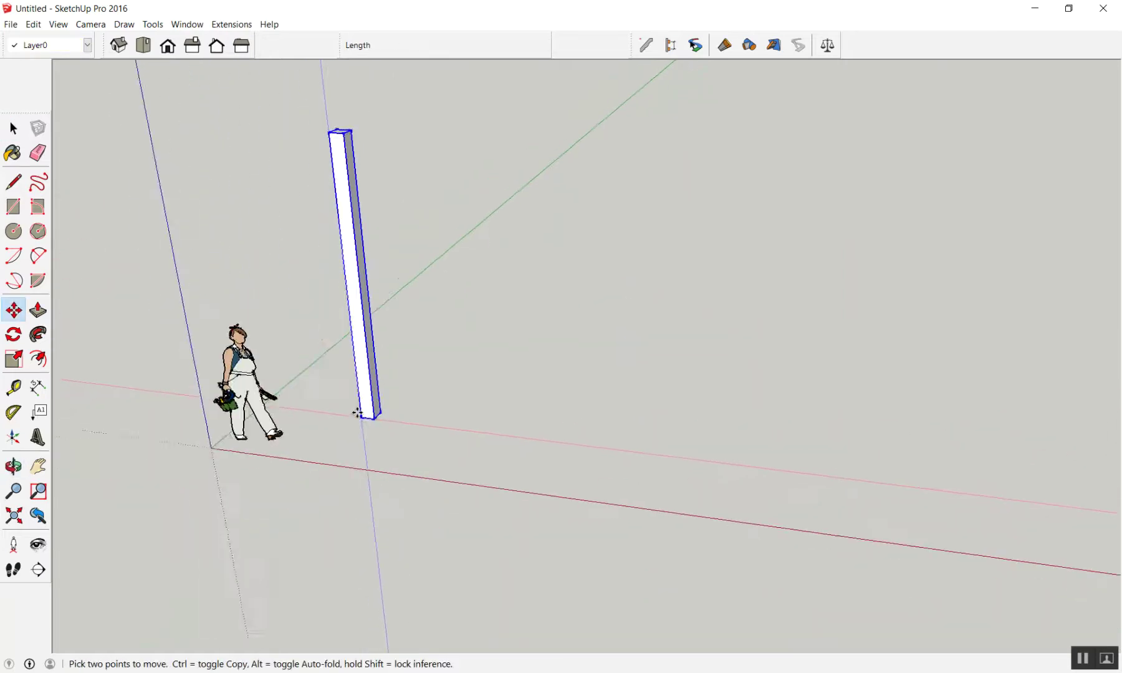
scroll(409, 345, "down", 1)
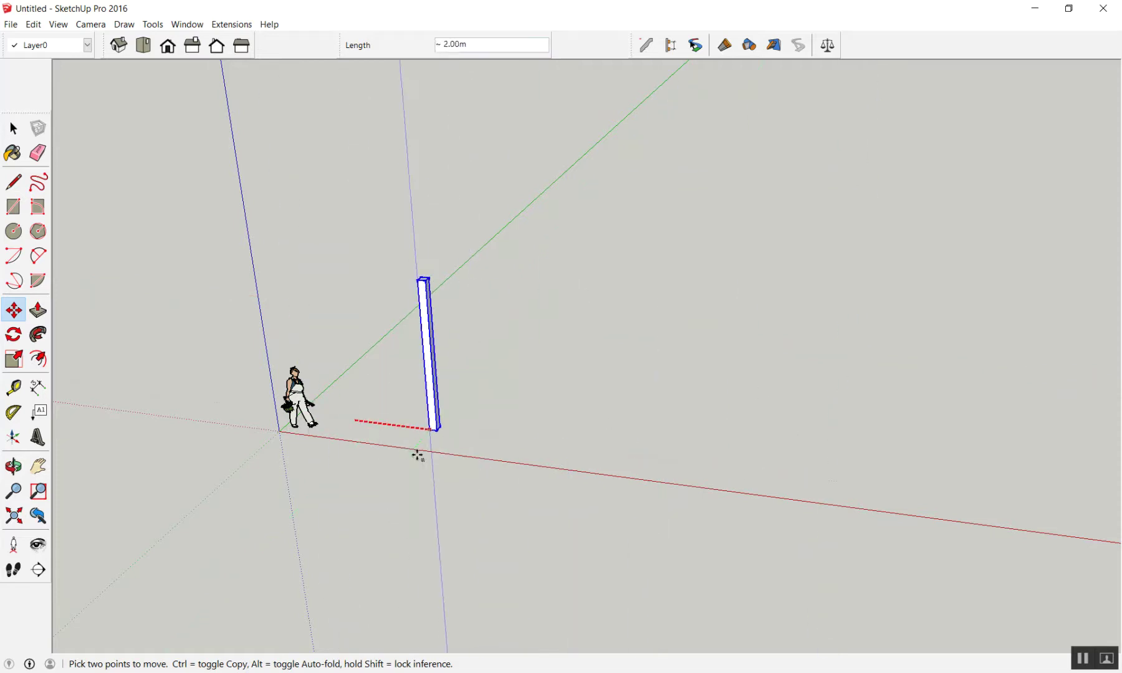
scroll(574, 464, "down", 1)
scroll(567, 469, "down", 1)
scroll(566, 468, "up", 1)
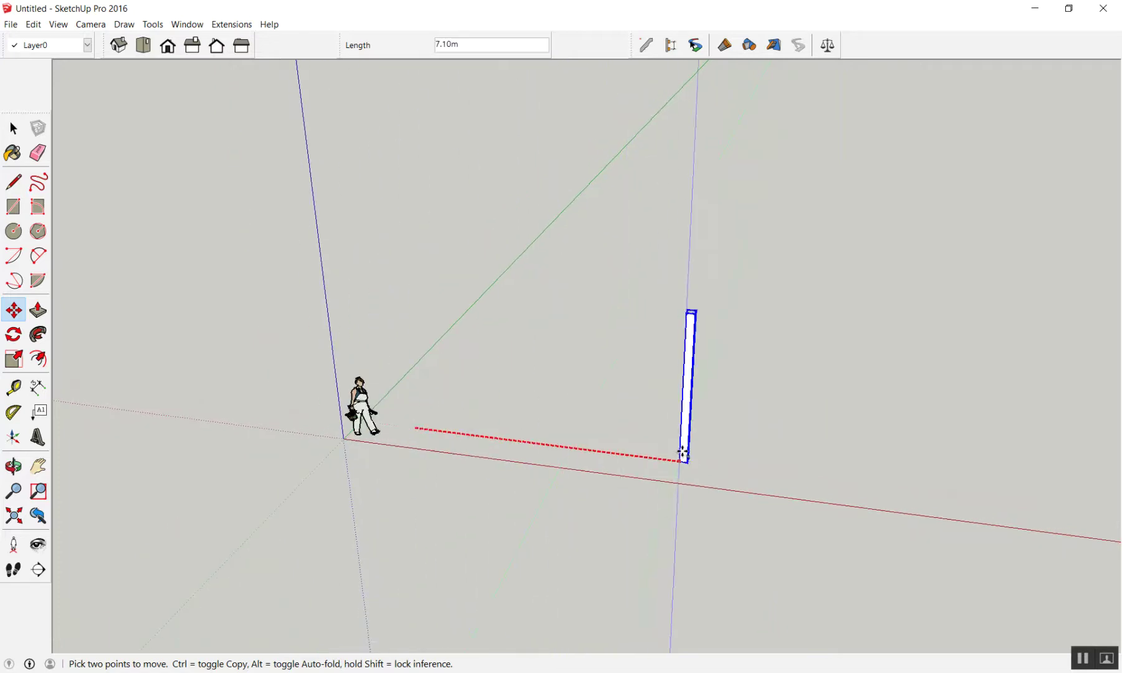
scroll(577, 442, "down", 1)
scroll(424, 430, "up", 1)
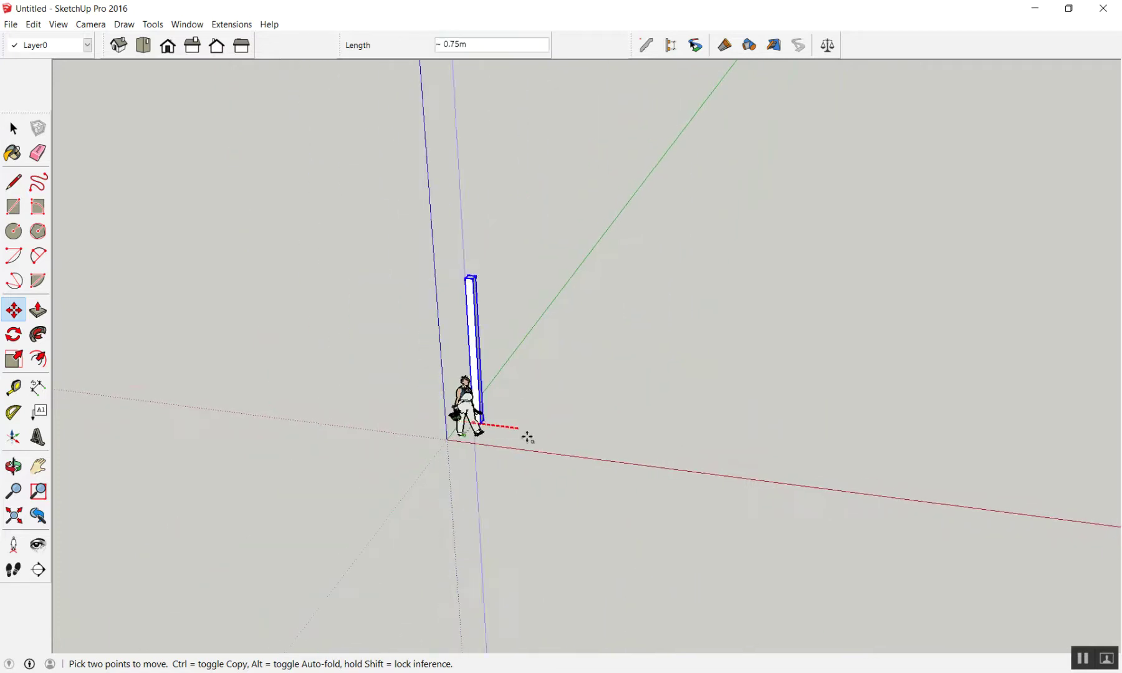
scroll(752, 433, "up", 1)
scroll(753, 433, "down", 1)
scroll(671, 441, "down", 1)
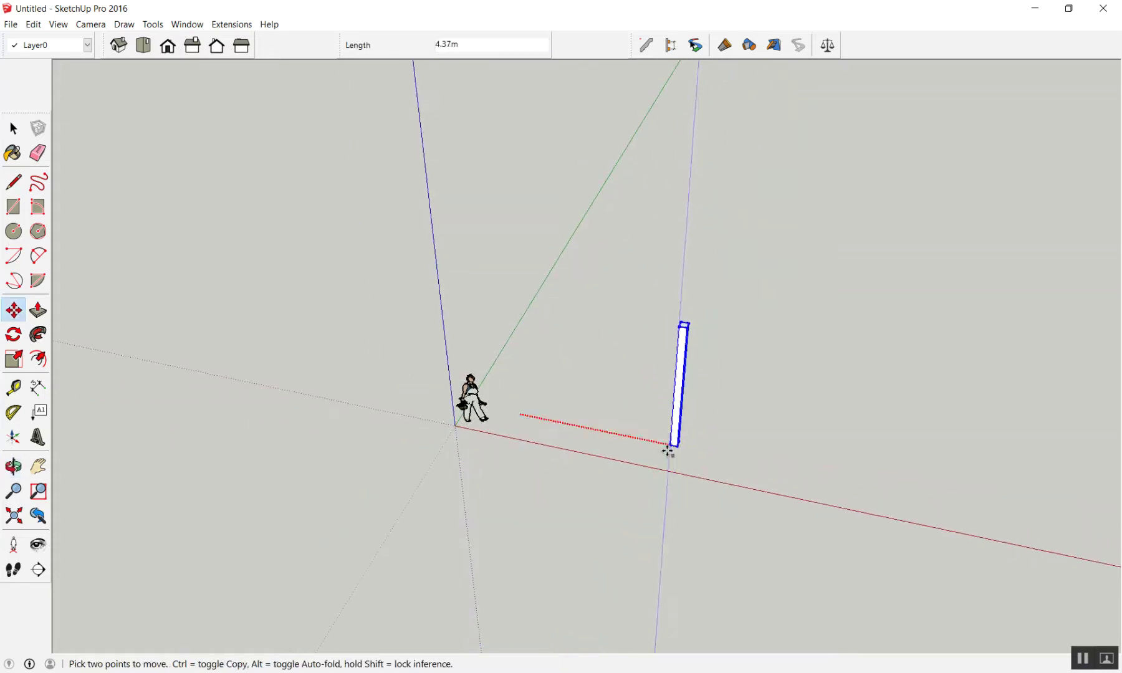
scroll(668, 451, "up", 1)
scroll(648, 442, "up", 1)
key("ctrl")
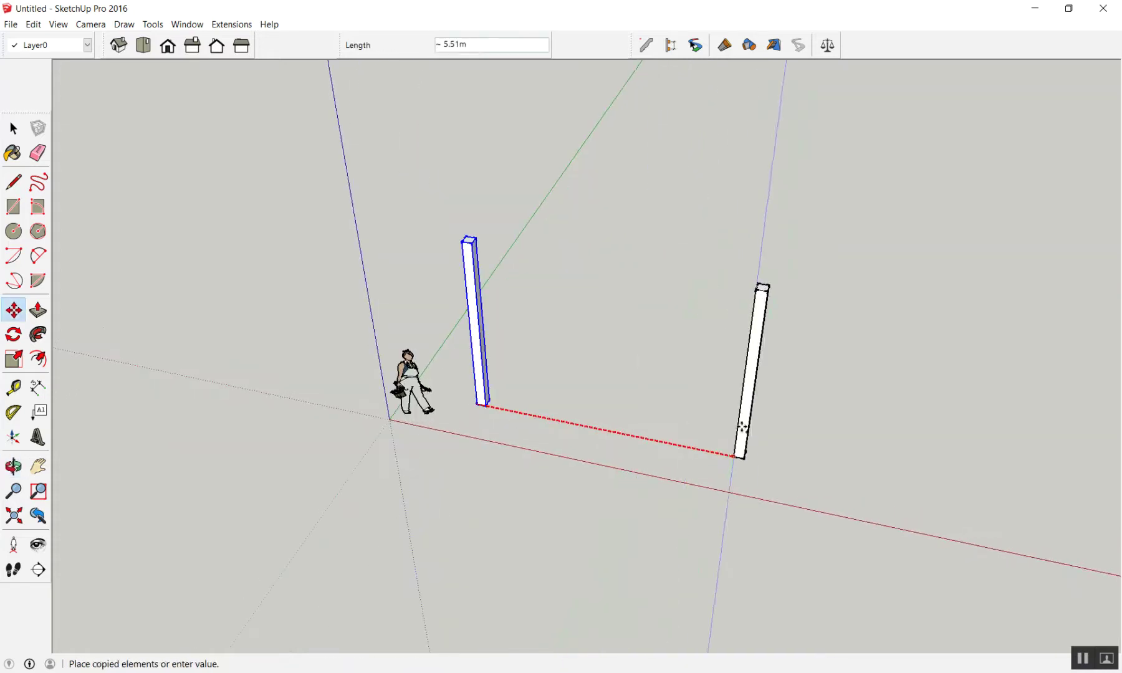
scroll(502, 428, "down", 1)
scroll(527, 415, "up", 2)
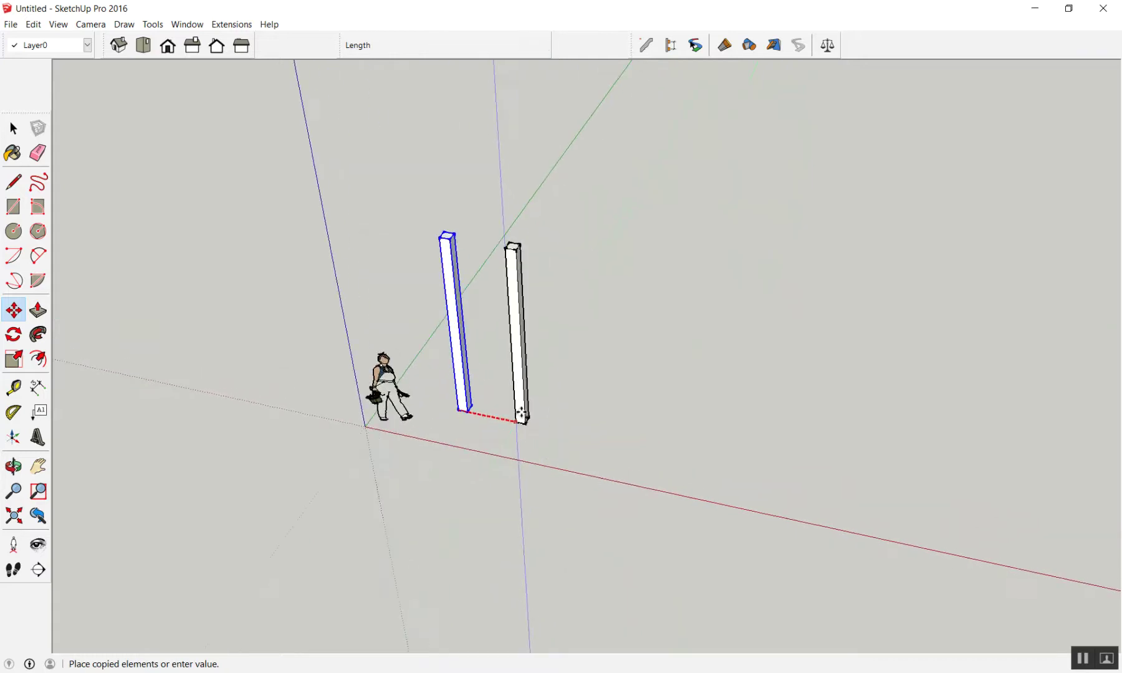
scroll(647, 413, "up", 1)
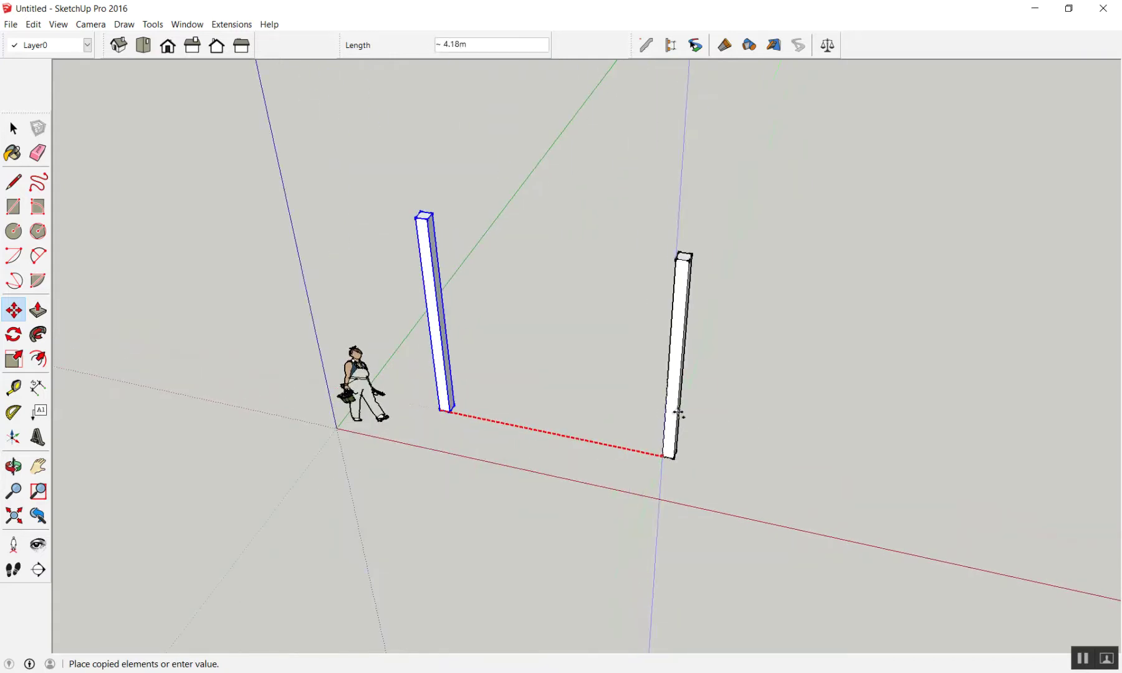
type("4")
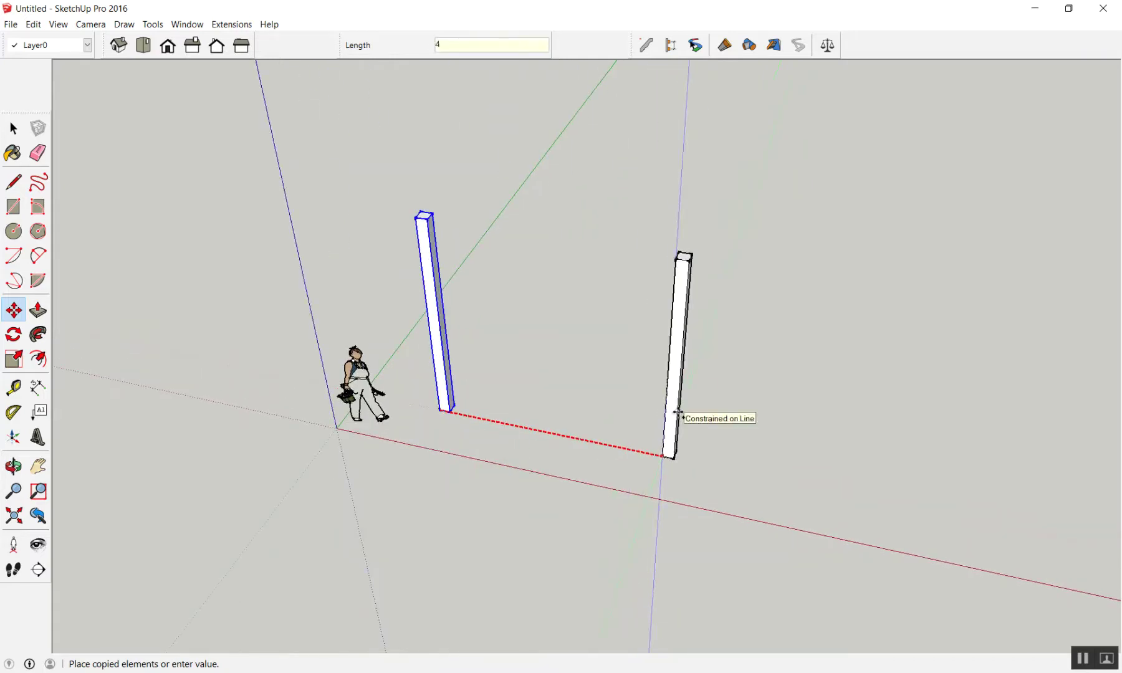
key("Return")
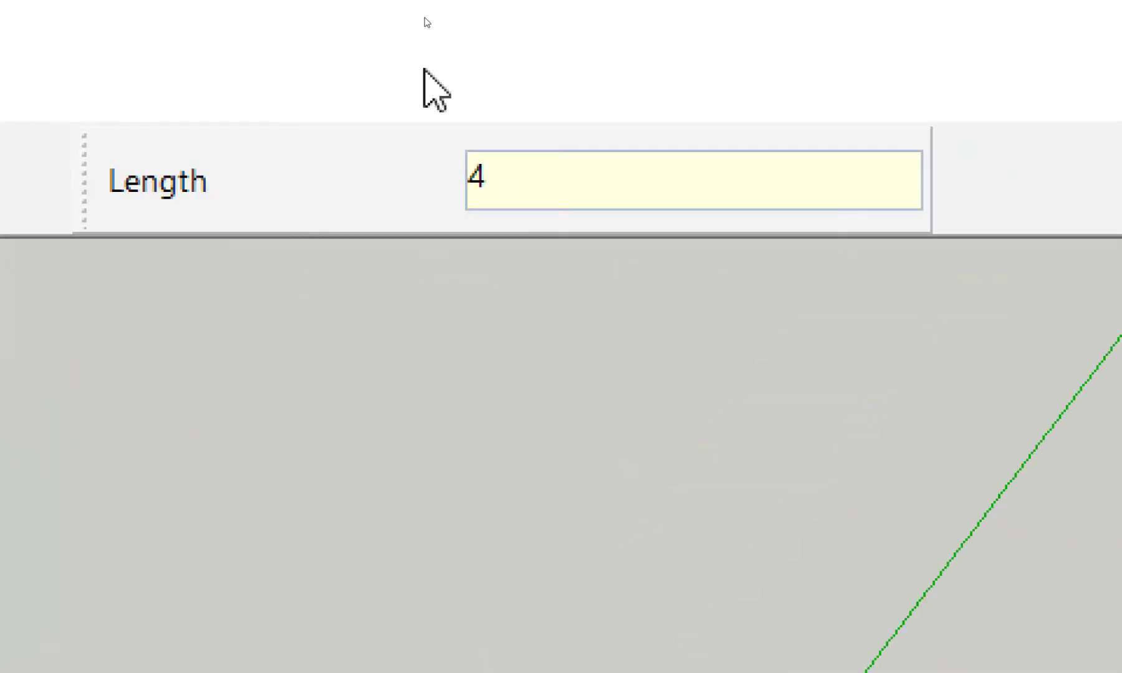
- Delete the new copy, leaving only the original column selected
type("x5")
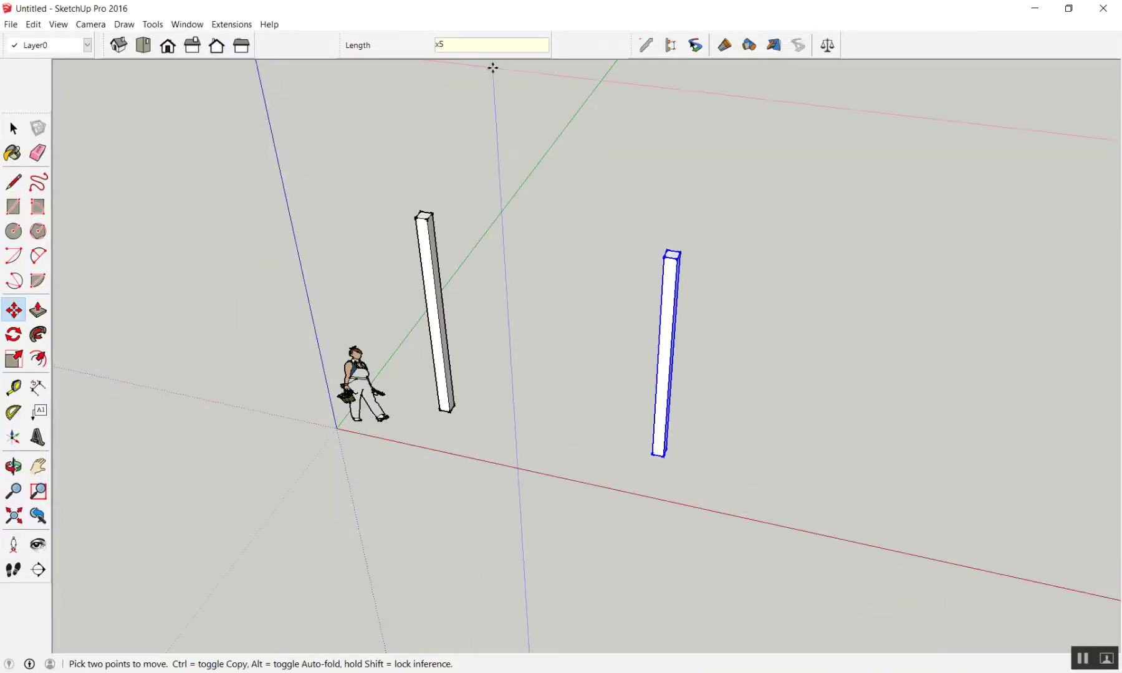
scroll(493, 67, "down", 3)
scroll(483, 185, "down", 2)
key("Delete")
scroll(470, 208, "up", 1)
key("space")
key("m")
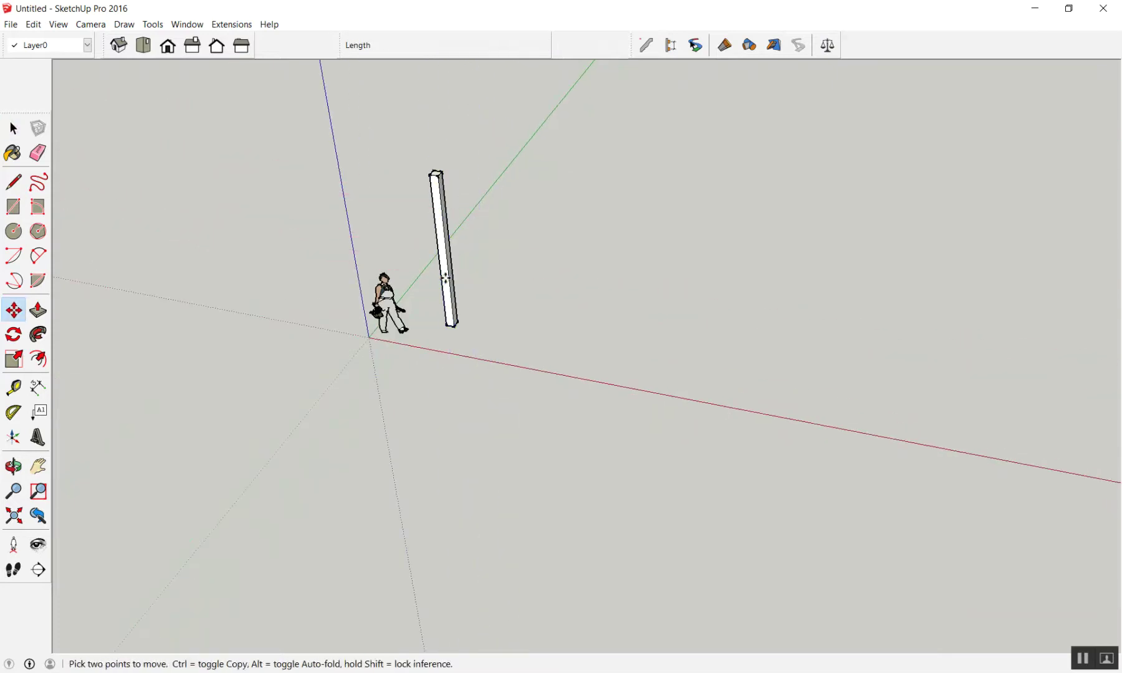
key("space")
left_click(447, 282)
key("m")
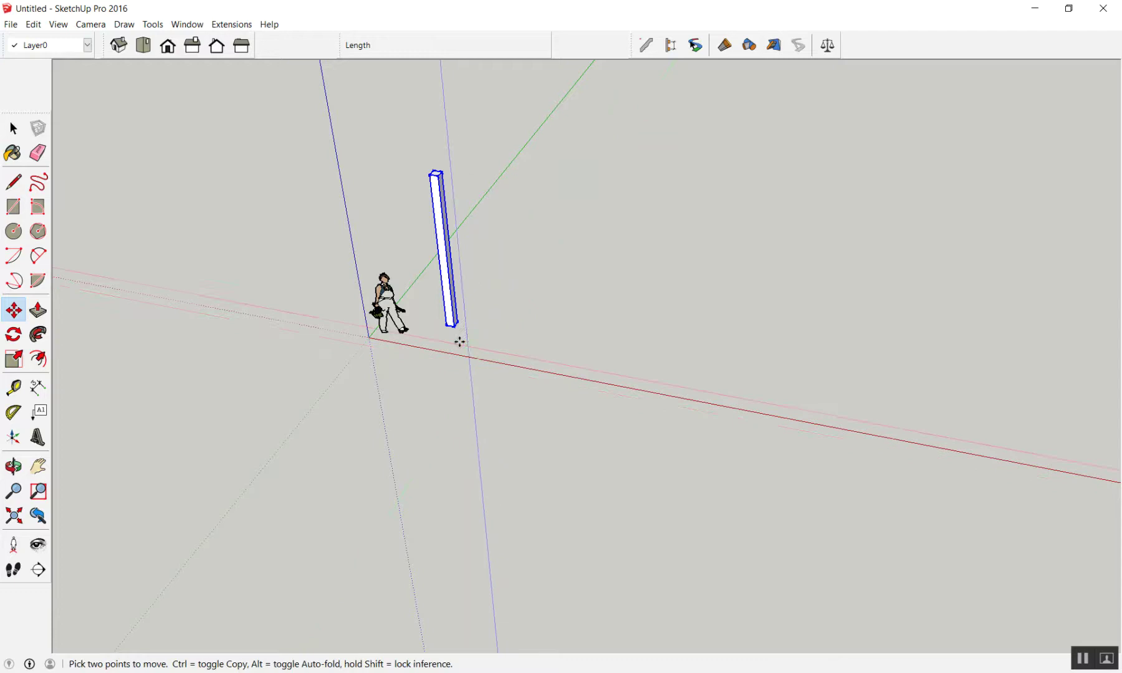
scroll(473, 358, "up", 2)
left_click(459, 319)
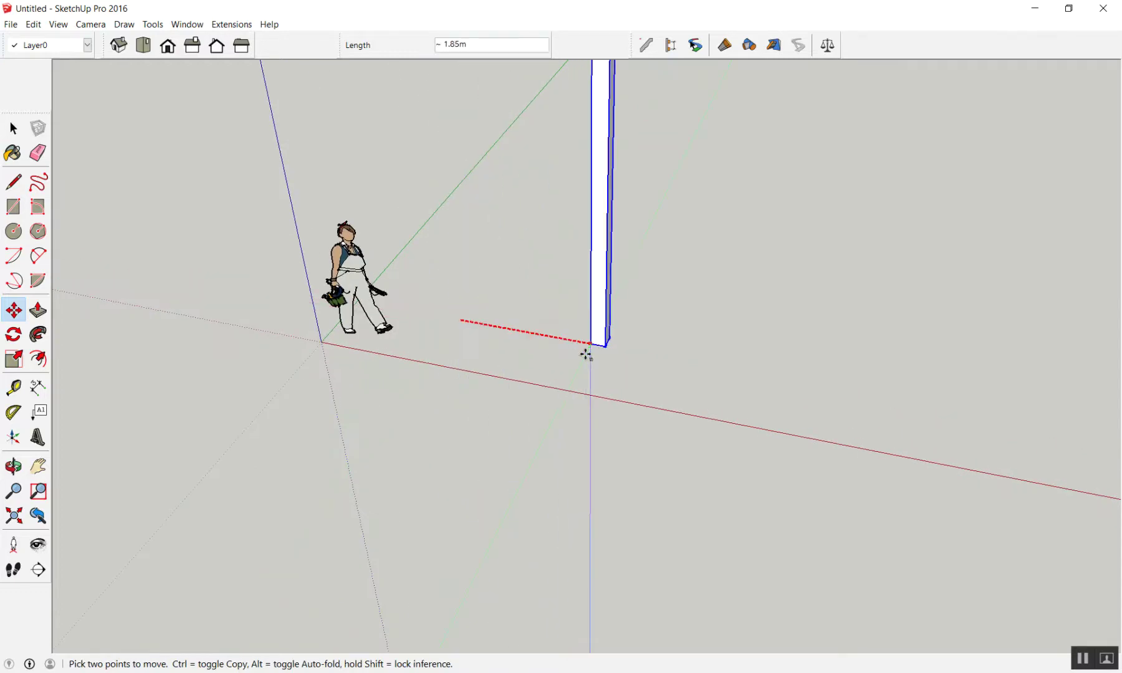
key("z")
key("BackSpace")
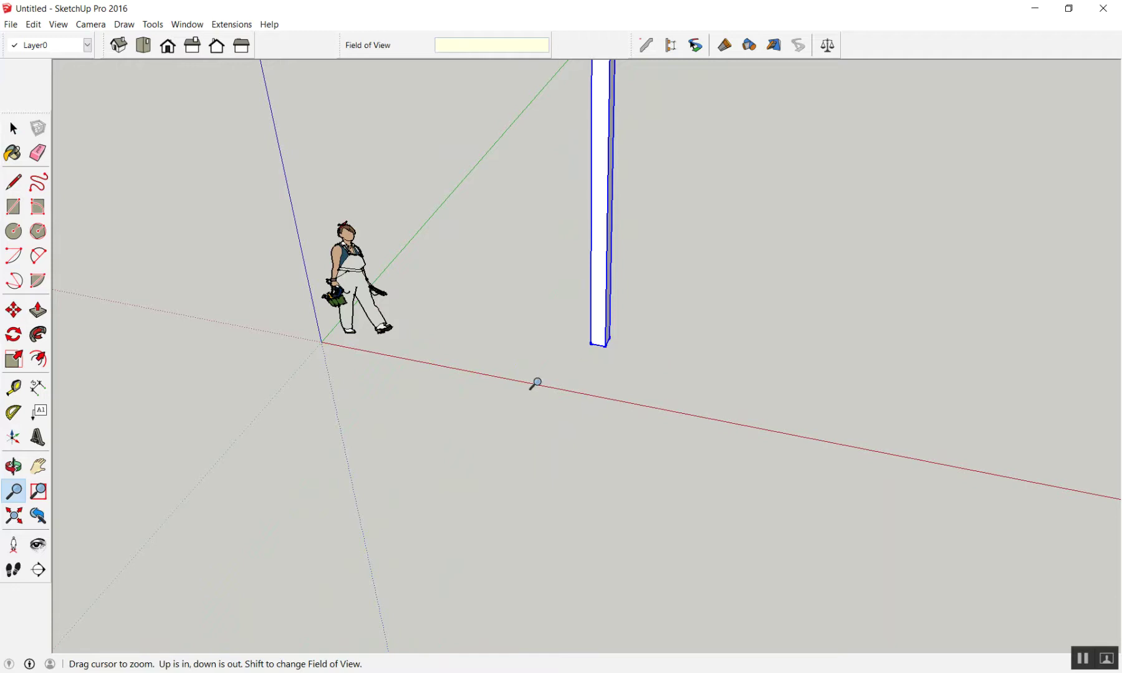
key("space")
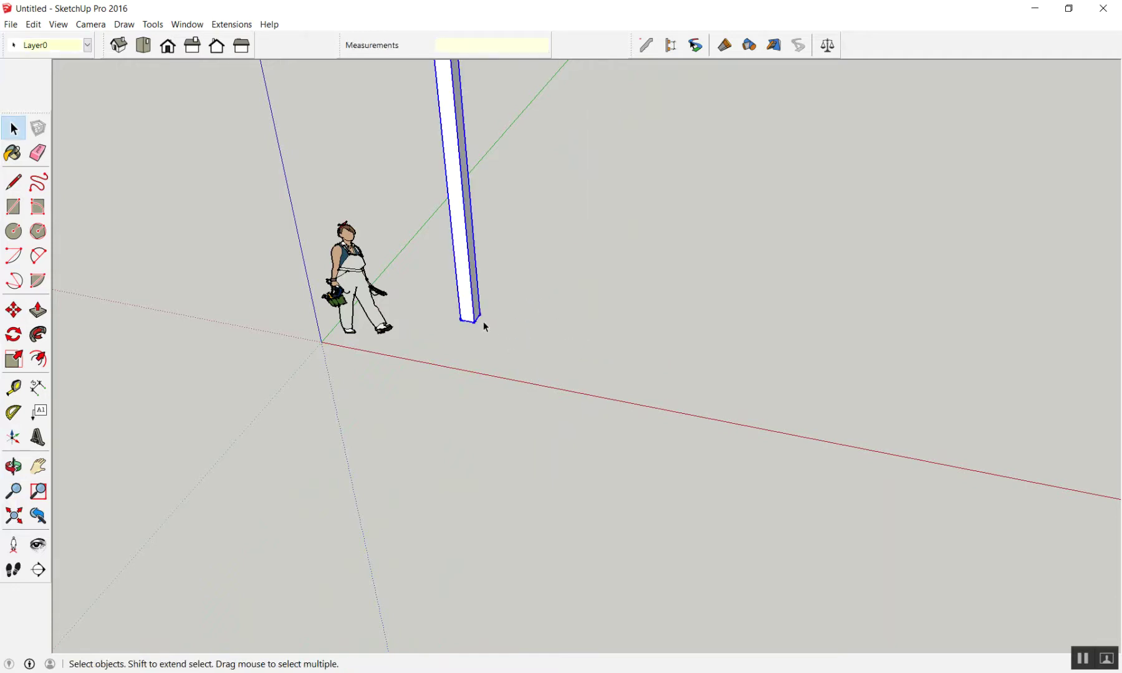
key("m")
left_click(461, 320)
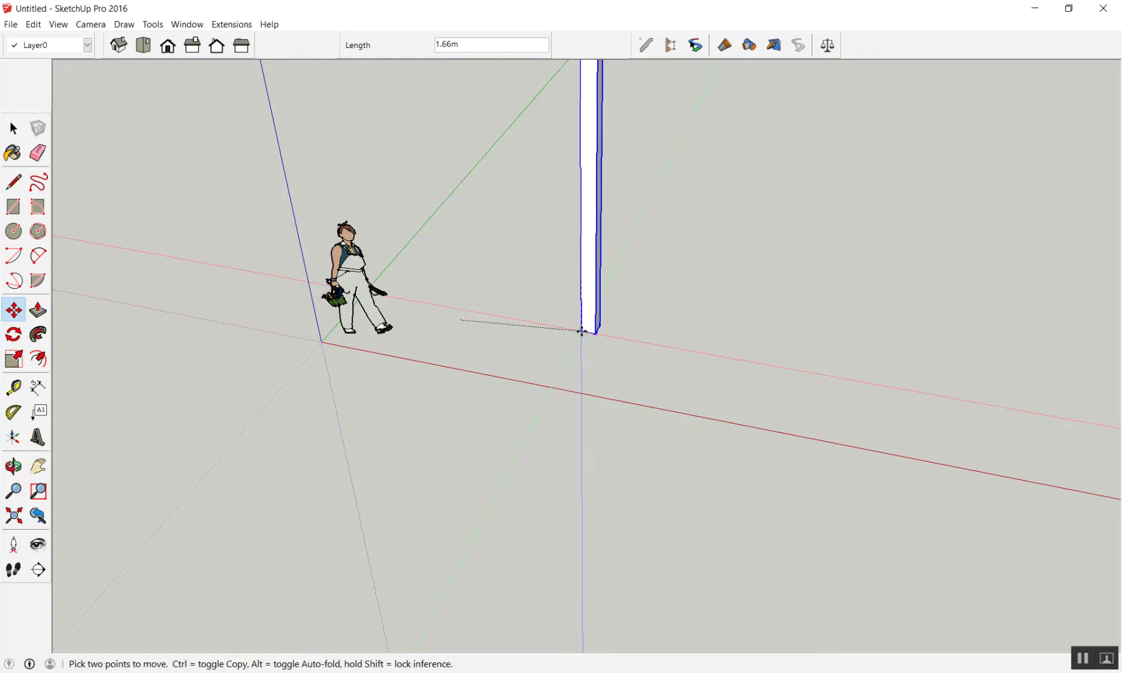
key("ctrl")
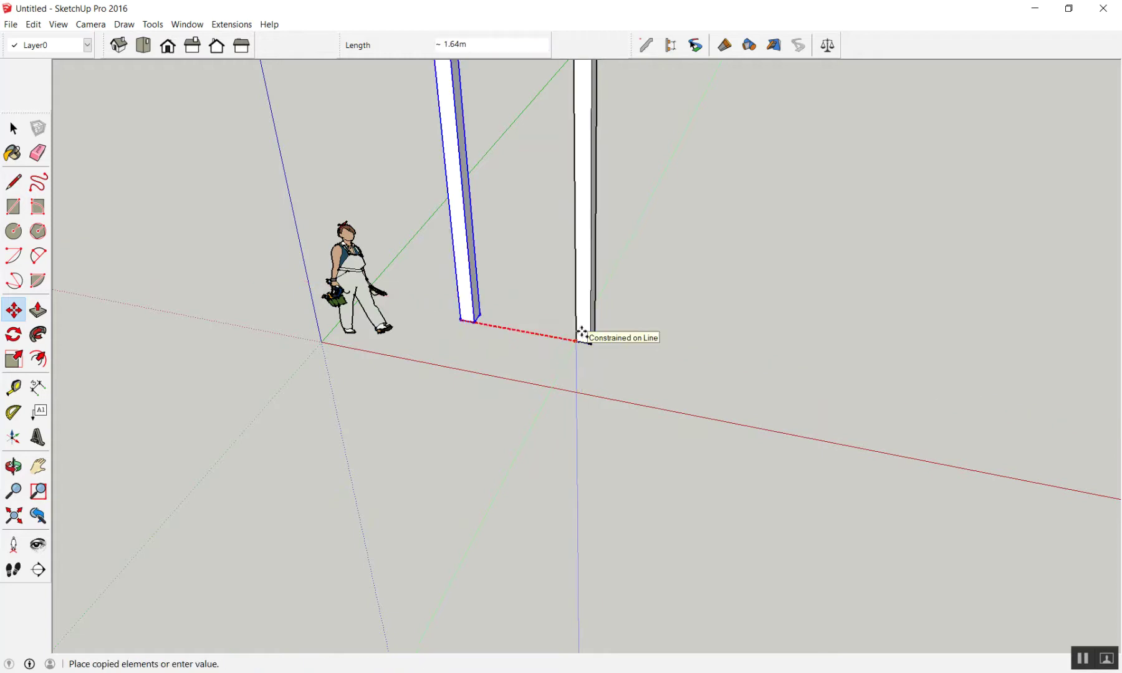
type("4")
key("Return")
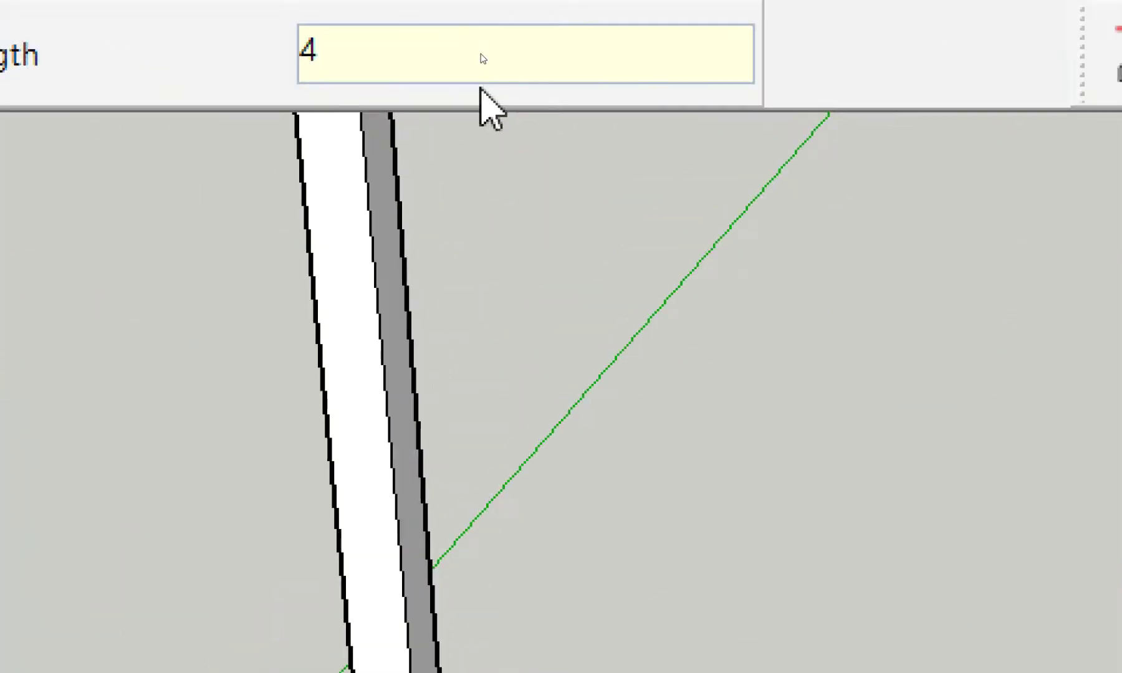
type("x")
type("5")
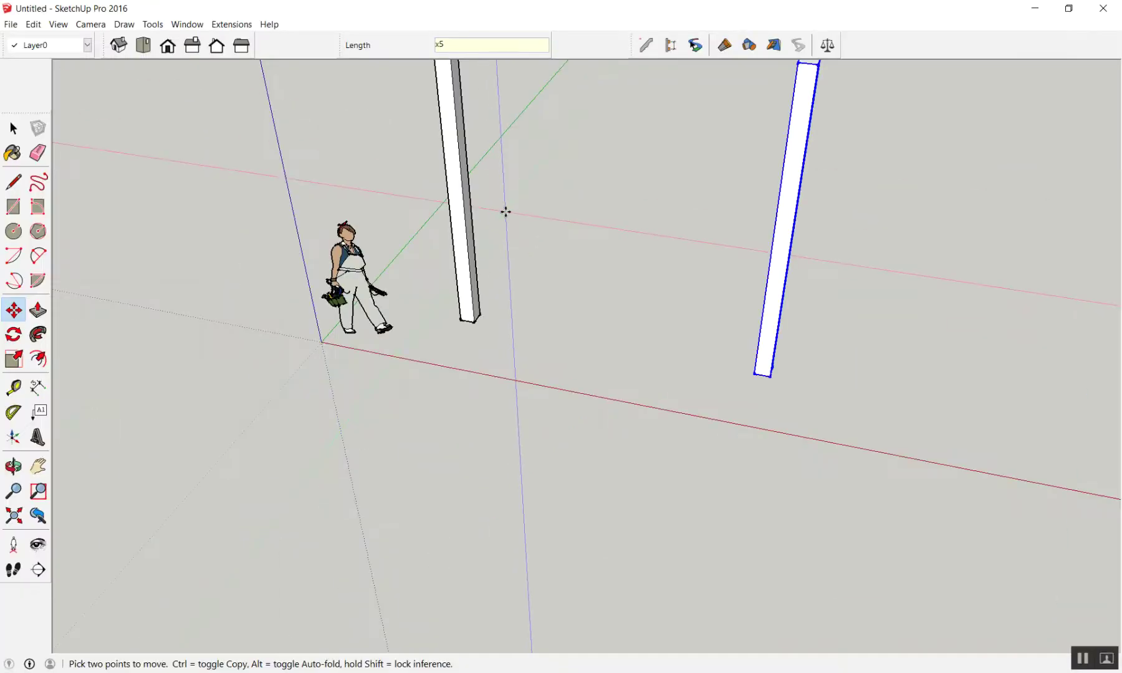
scroll(506, 212, "down", 5)
scroll(507, 212, "up", 3)
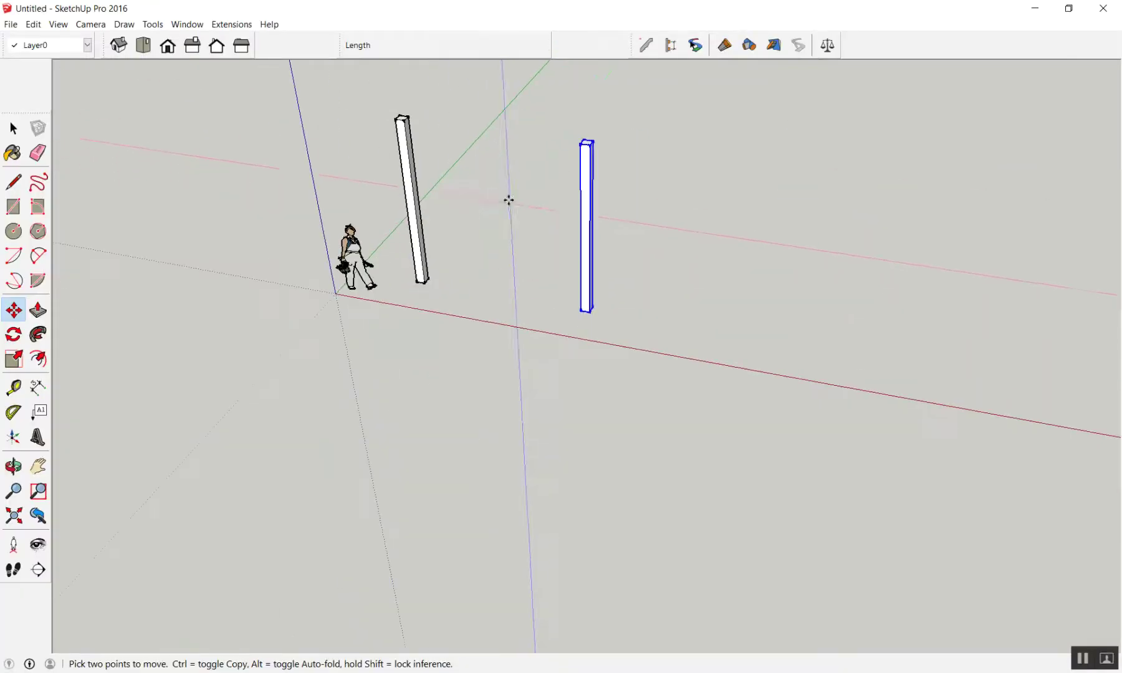
scroll(508, 201, "up", 2)
key("space")
scroll(568, 222, "down", 1)
scroll(526, 196, "up", 1)
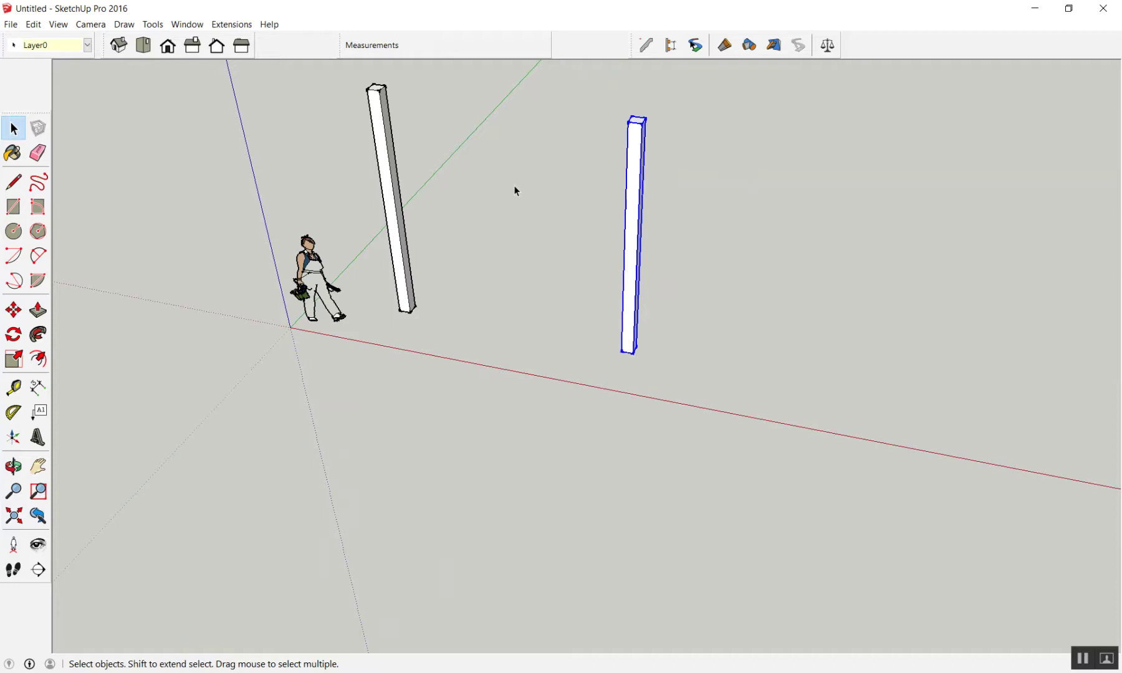
scroll(453, 183, "up", 2)
scroll(451, 176, "down", 1)
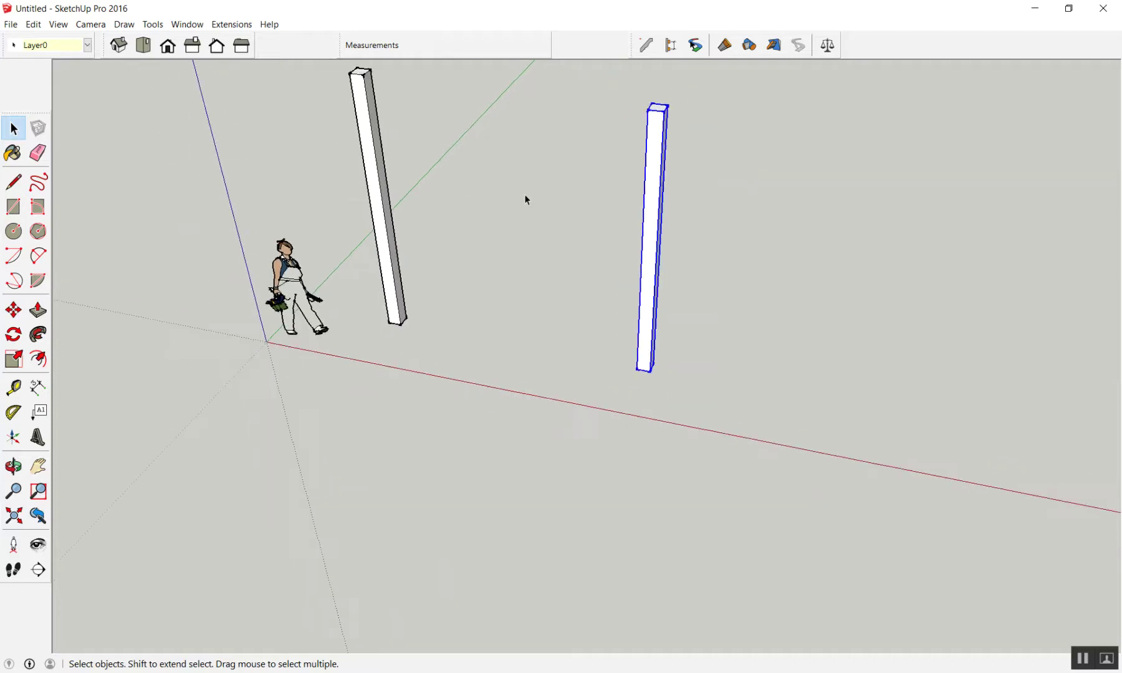
key("Delete")
scroll(404, 272, "up", 1)
scroll(404, 274, "up", 1)
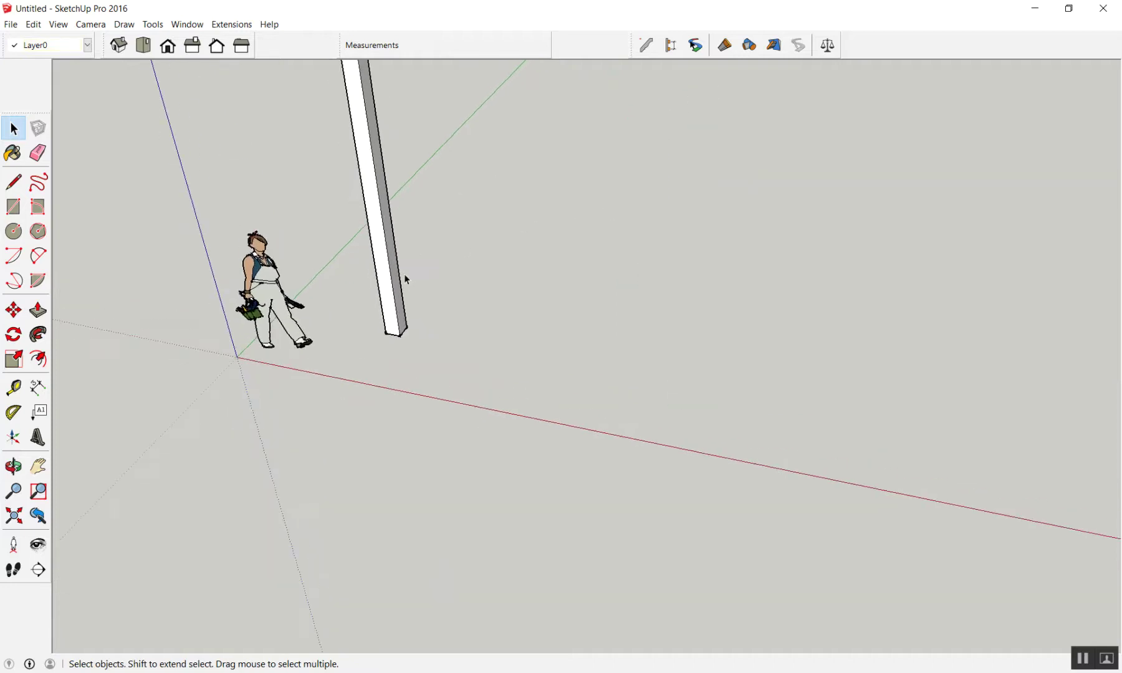
- Copy the column 4 m along the red axis with Move and Ctrl
key("m")
left_click(386, 335)
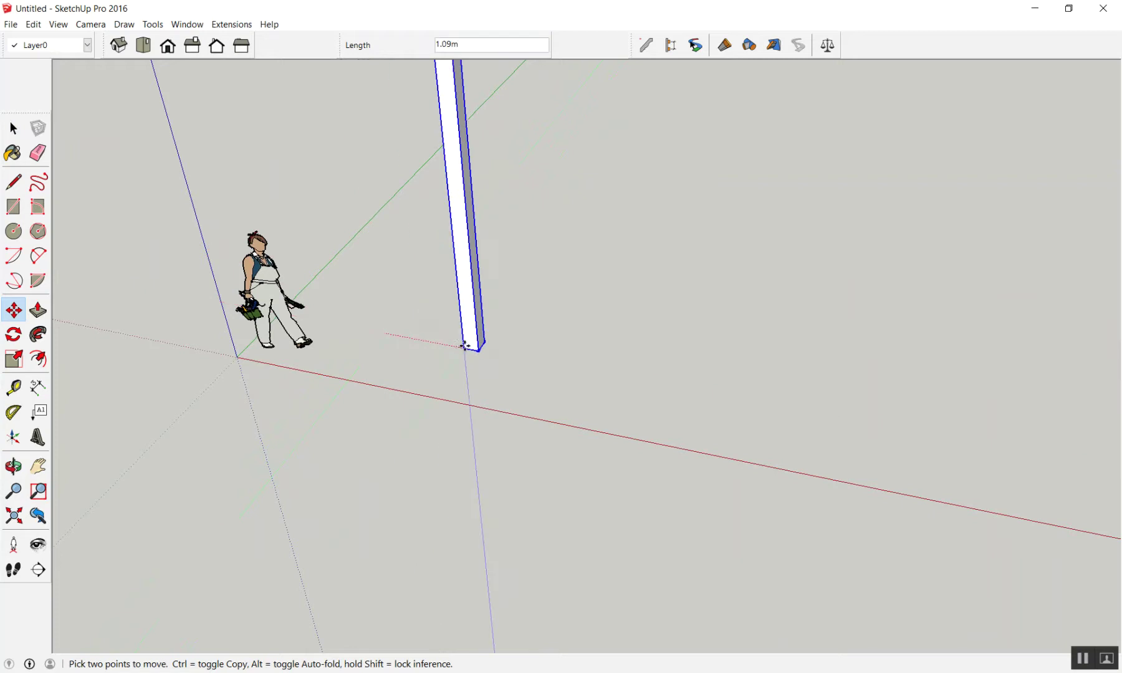
key("ctrl")
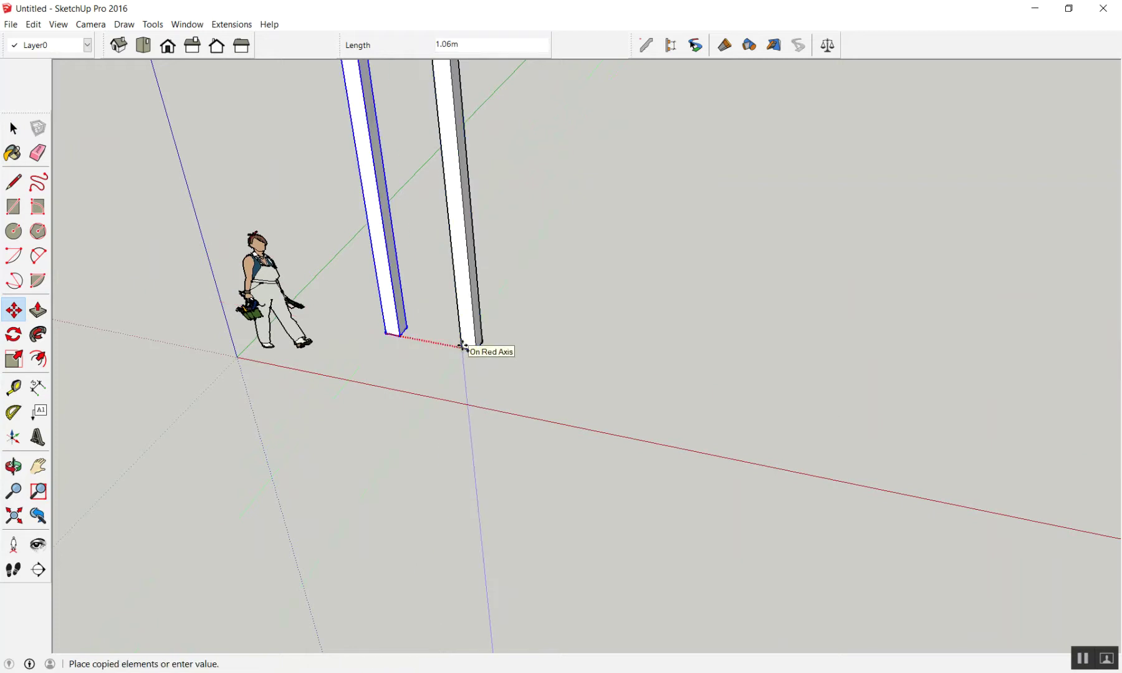
type("4")
key("Return")
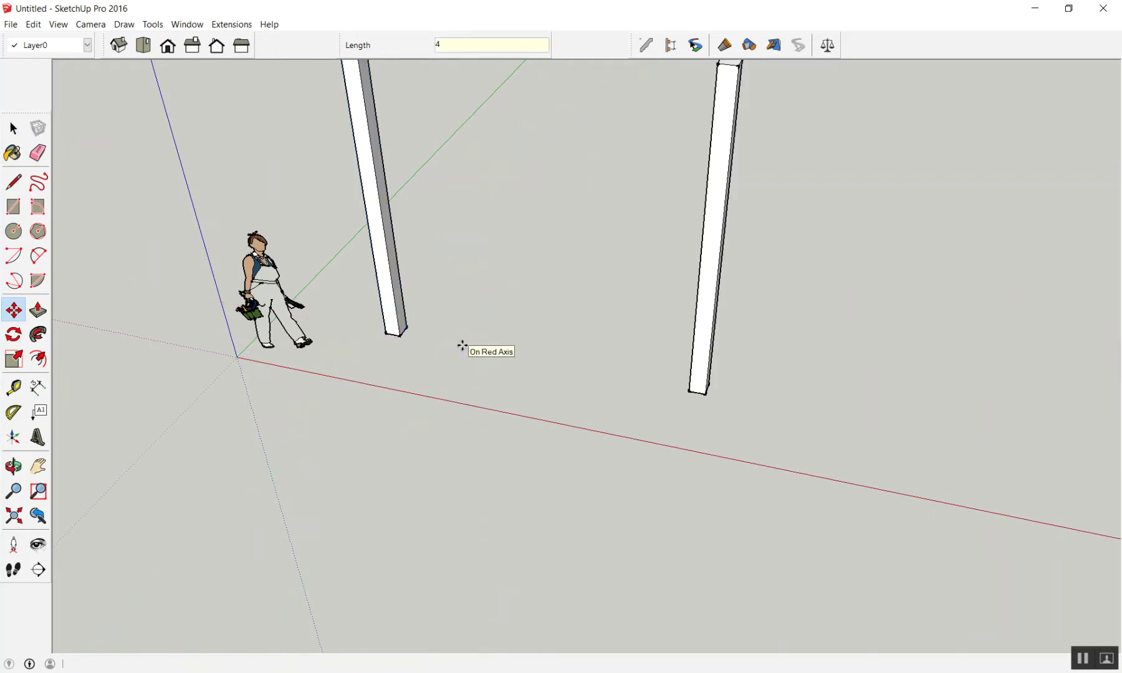
key("Return")
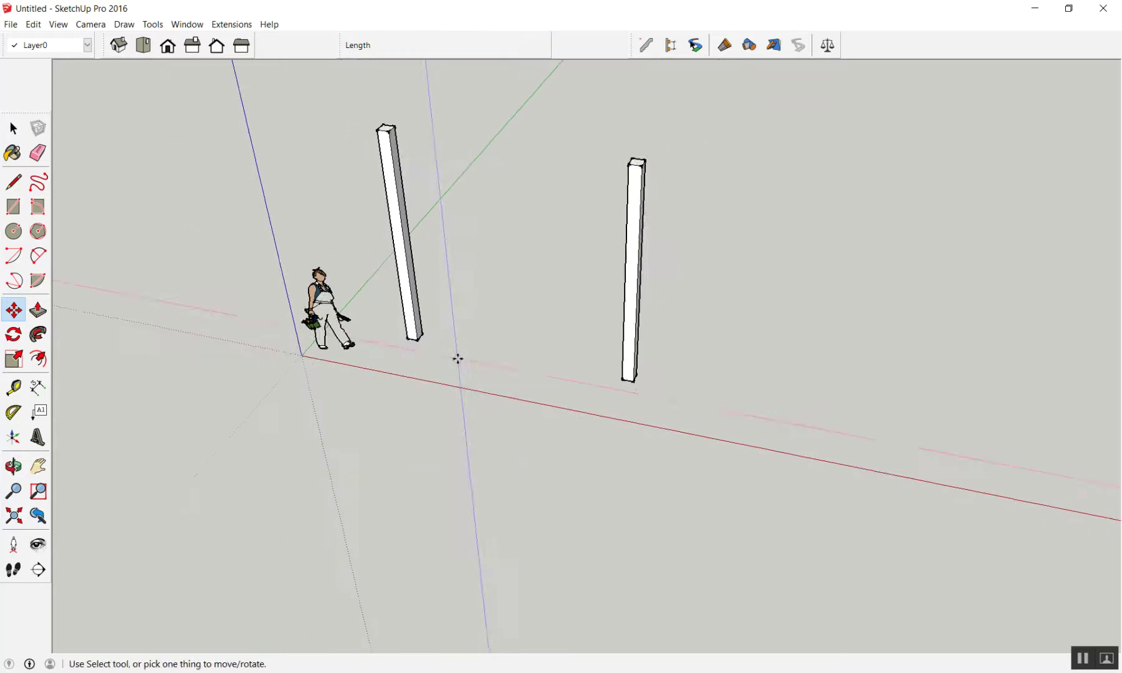
- Multiply the copy with x5 into five evenly spaced columns
middle_click_drag(456, 359, 1001, 210)
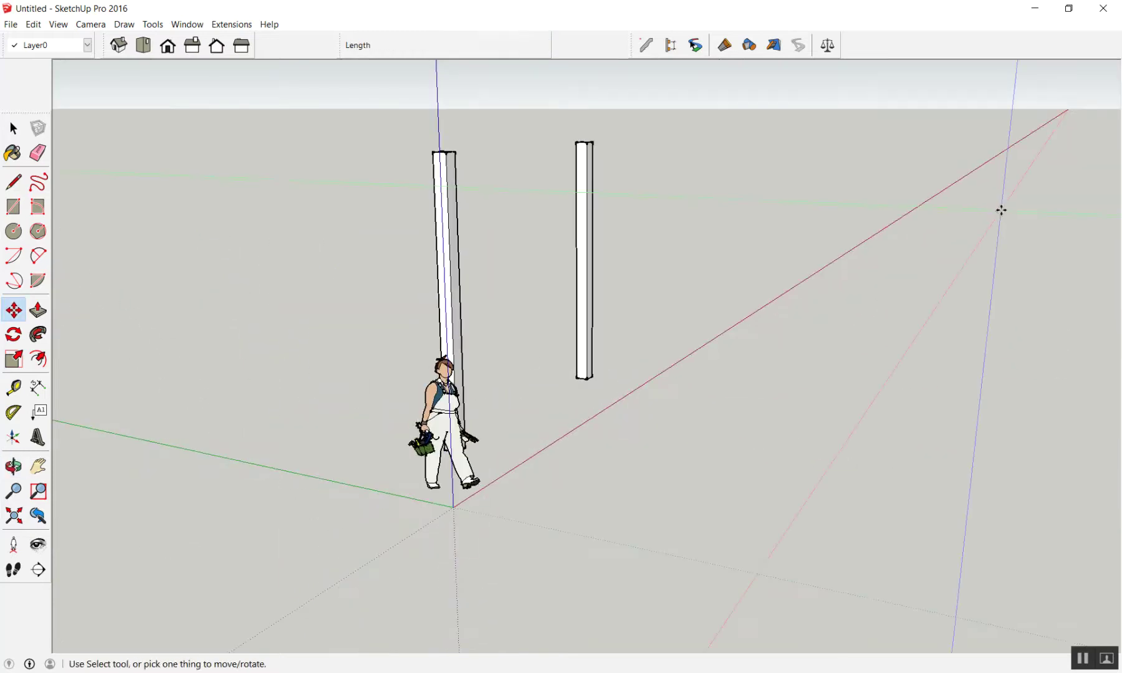
type("x5")
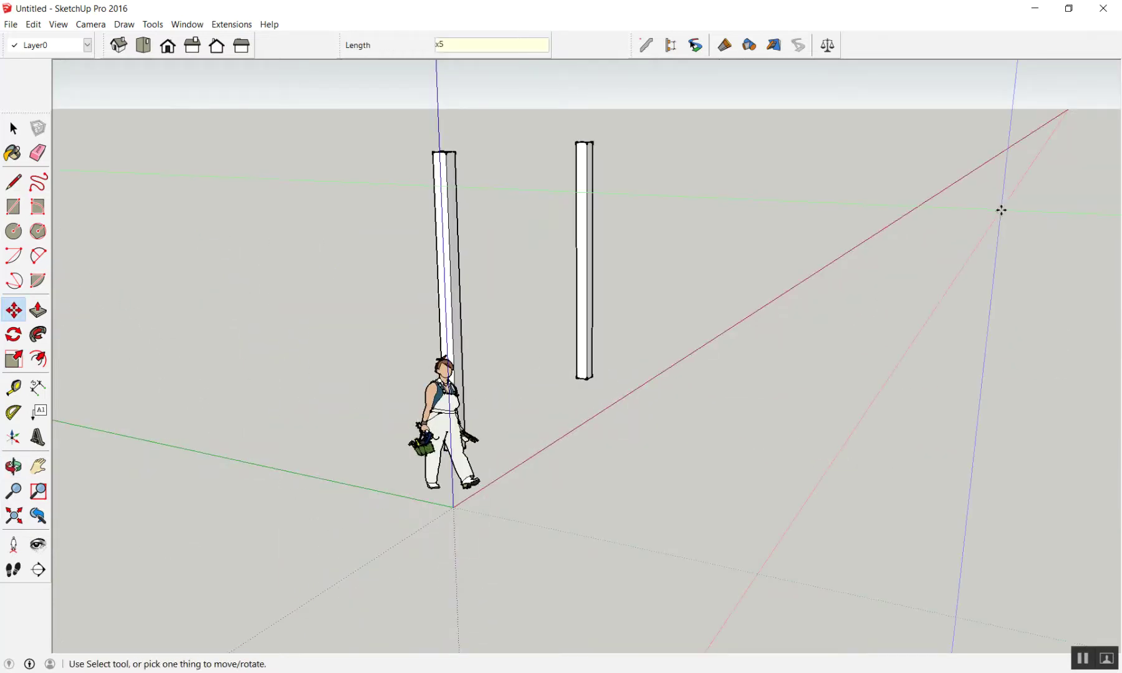
key("Return")
key("space")
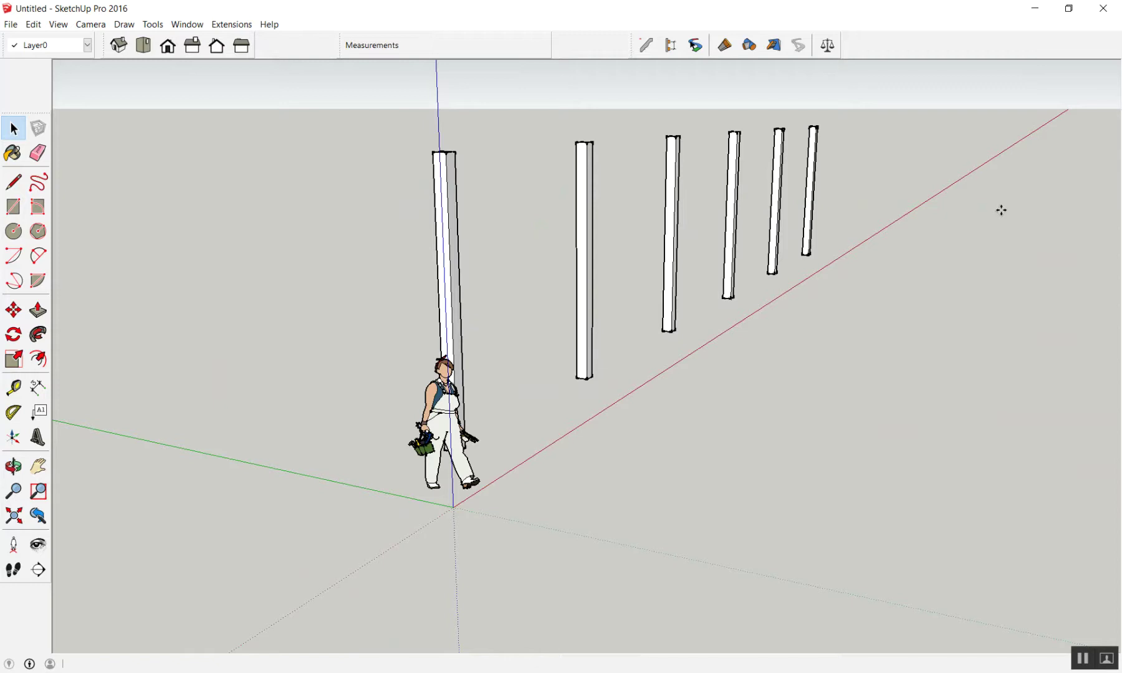
mouse_move(940, 125)
middle_mouse_down()
mouse_move(973, 207)
mouse_move(855, 201)
middle_mouse_up()
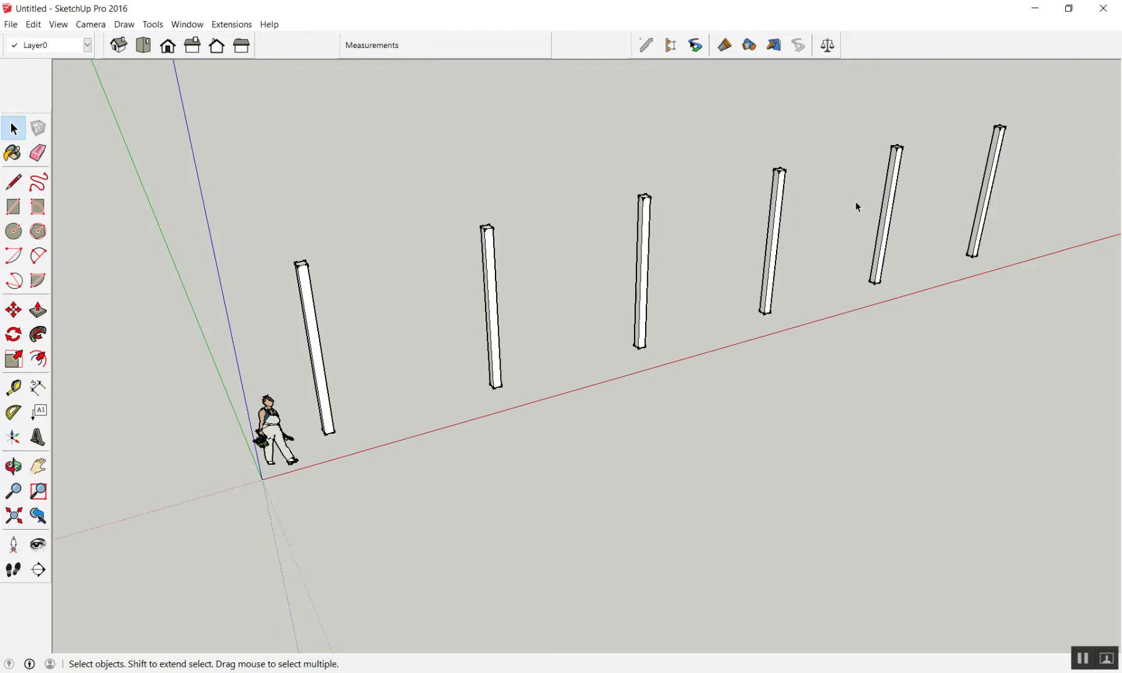
- Orbit around the column row and window-select all six columns
scroll(855, 201, "down", 3)
scroll(811, 255, "up", 1)
mouse_move(968, 169)
middle_mouse_down()
mouse_move(884, 261)
mouse_move(709, 288)
mouse_move(671, 320)
middle_mouse_up()
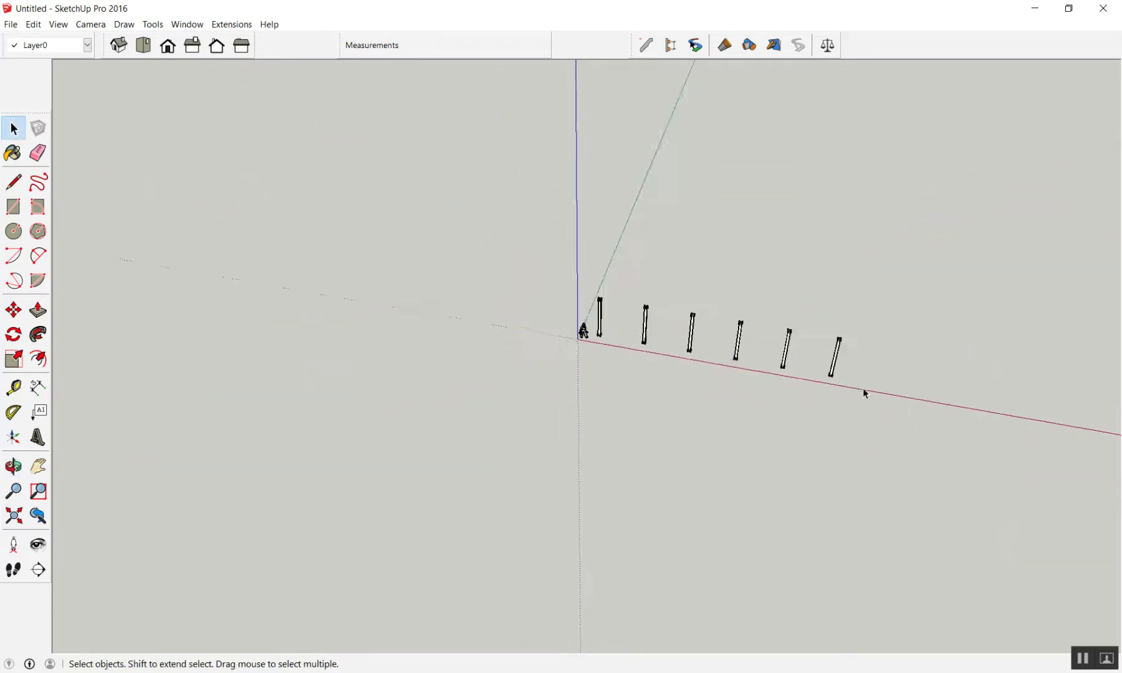
middle_click_drag(831, 413, 843, 389)
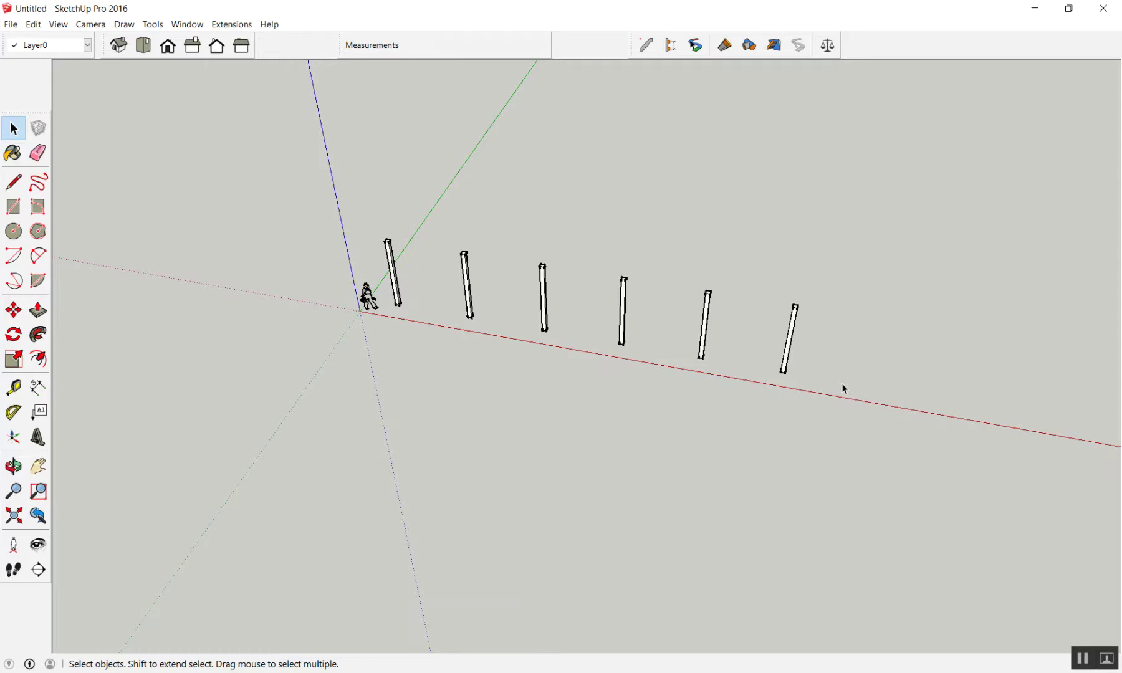
middle_click_drag(496, 250, 392, 226)
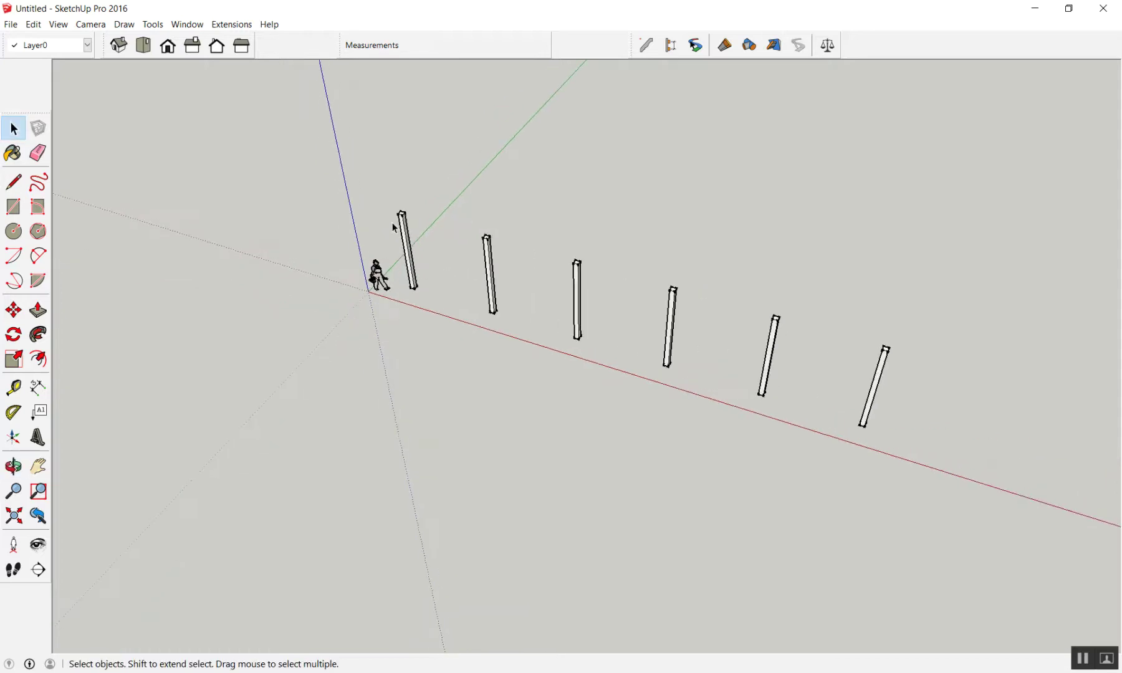
left_click_drag(392, 193, 919, 469)
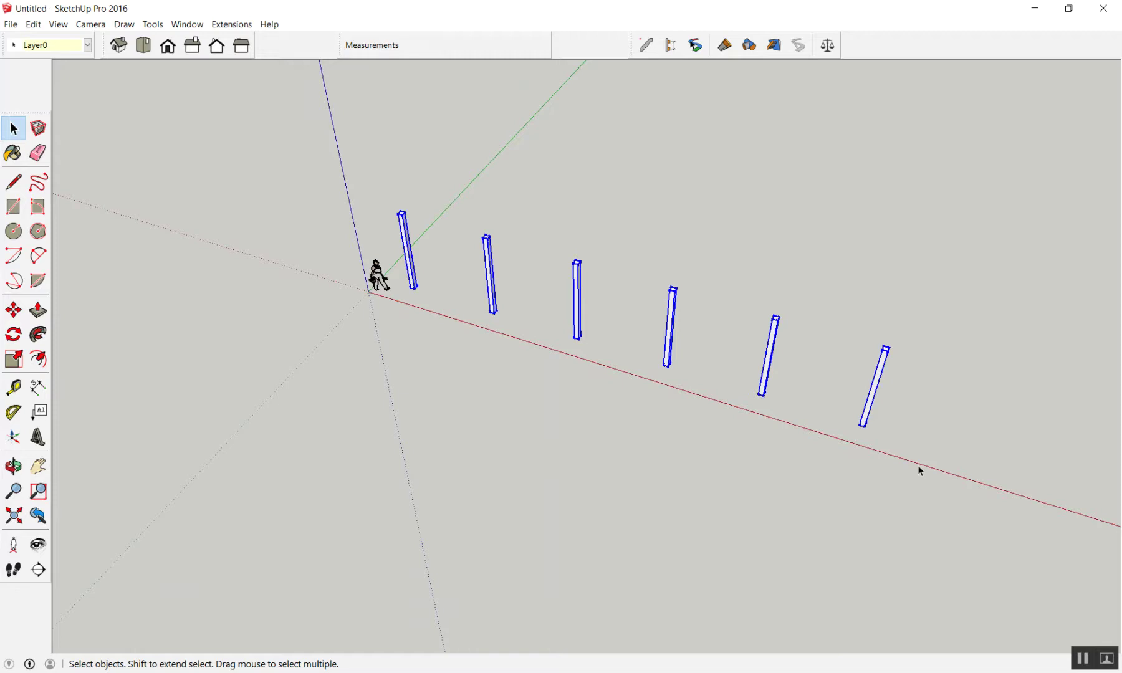
mouse_move(385, 187)
left_mouse_down()
mouse_move(544, 303)
mouse_move(947, 472)
left_mouse_up()
mouse_move(947, 472)
middle_mouse_down()
mouse_move(627, 393)
mouse_move(589, 408)
mouse_move(673, 410)
mouse_move(734, 473)
middle_mouse_up()
middle_click_drag(827, 459, 855, 426)
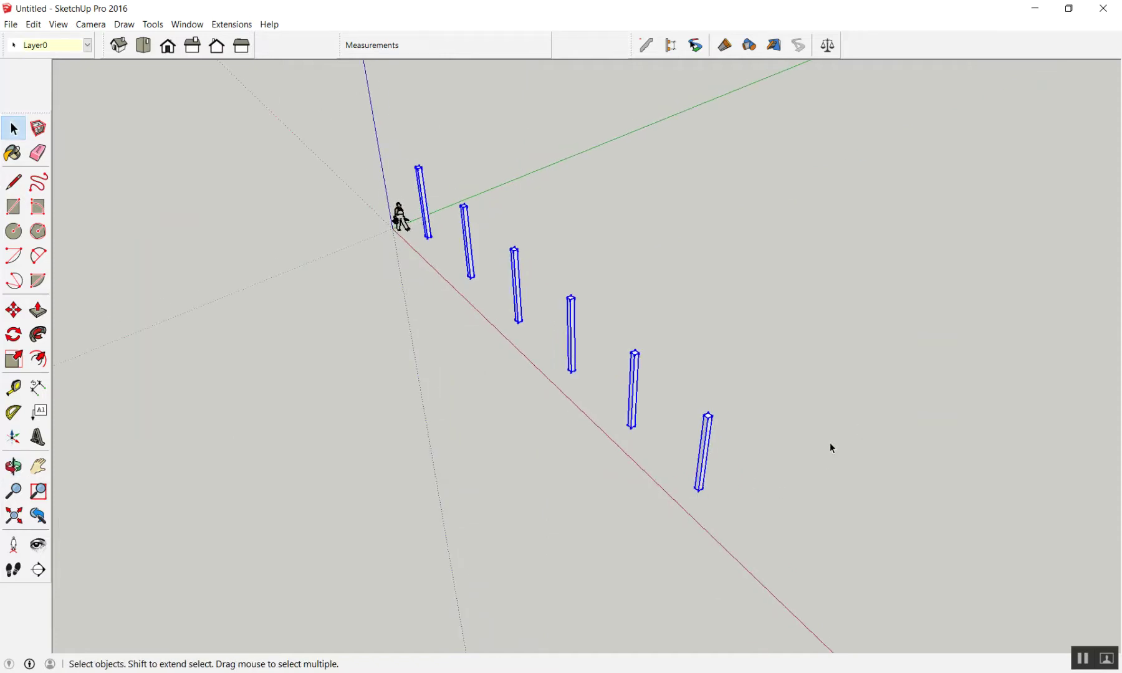
- Start a Ctrl copy of the selected row from a column base, locked to the green axis
key("m")
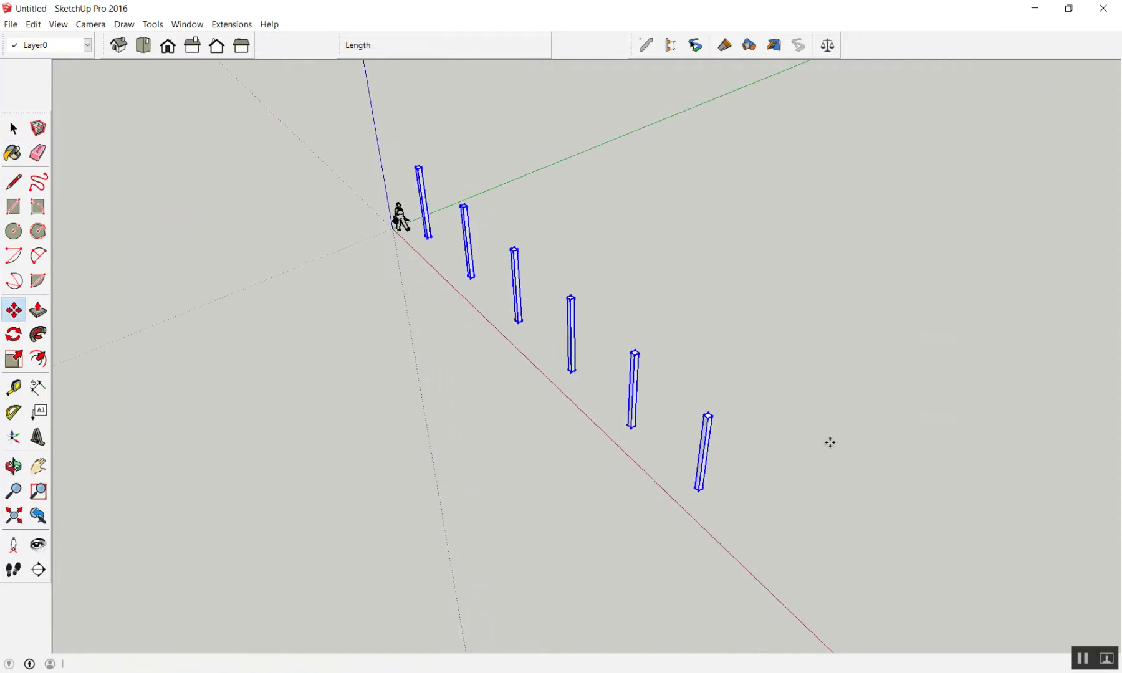
scroll(623, 405, "up", 2)
scroll(561, 473, "up", 4)
left_click(506, 487)
scroll(506, 486, "down", 5)
scroll(507, 486, "up", 1)
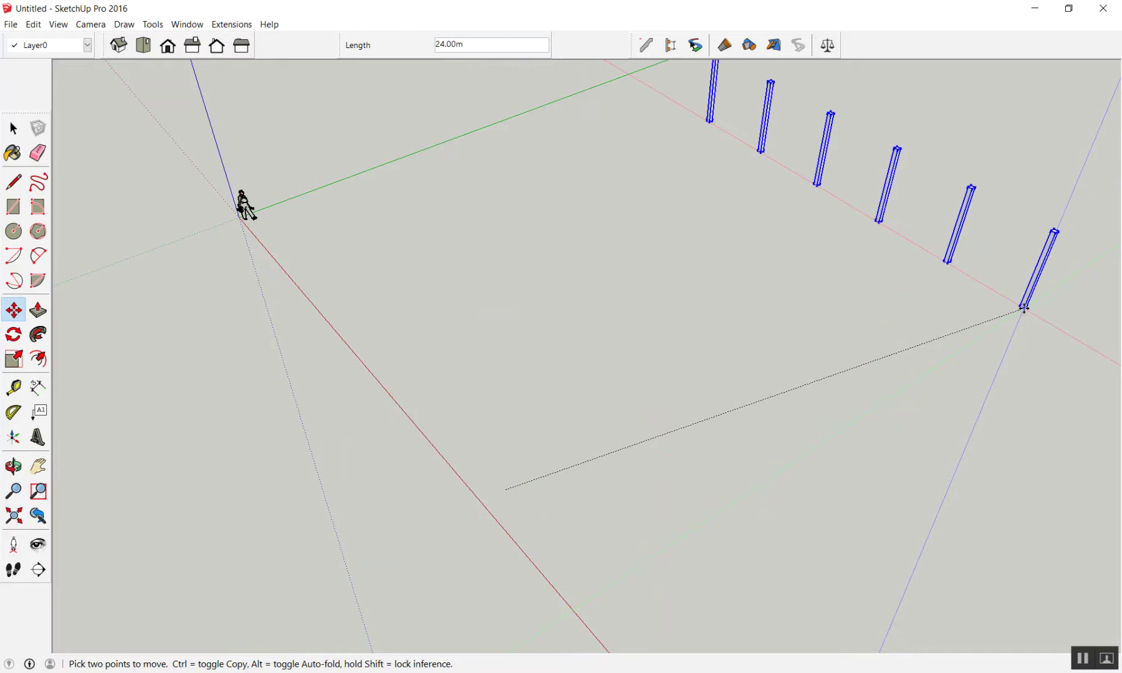
key("Left")
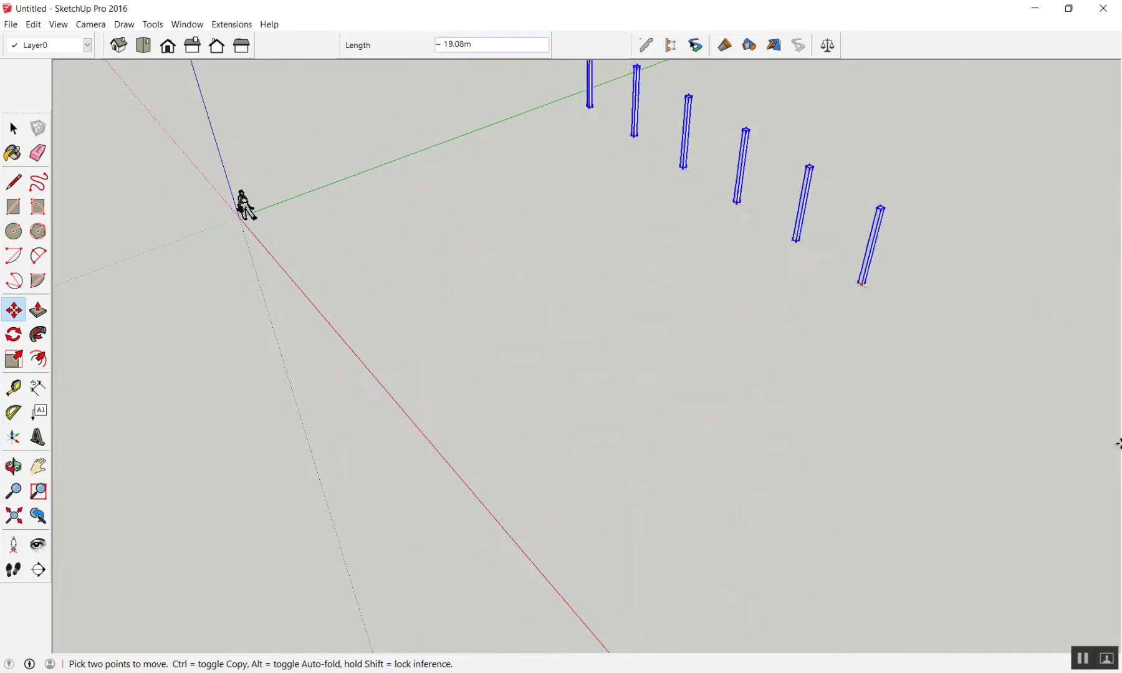
key("ctrl")
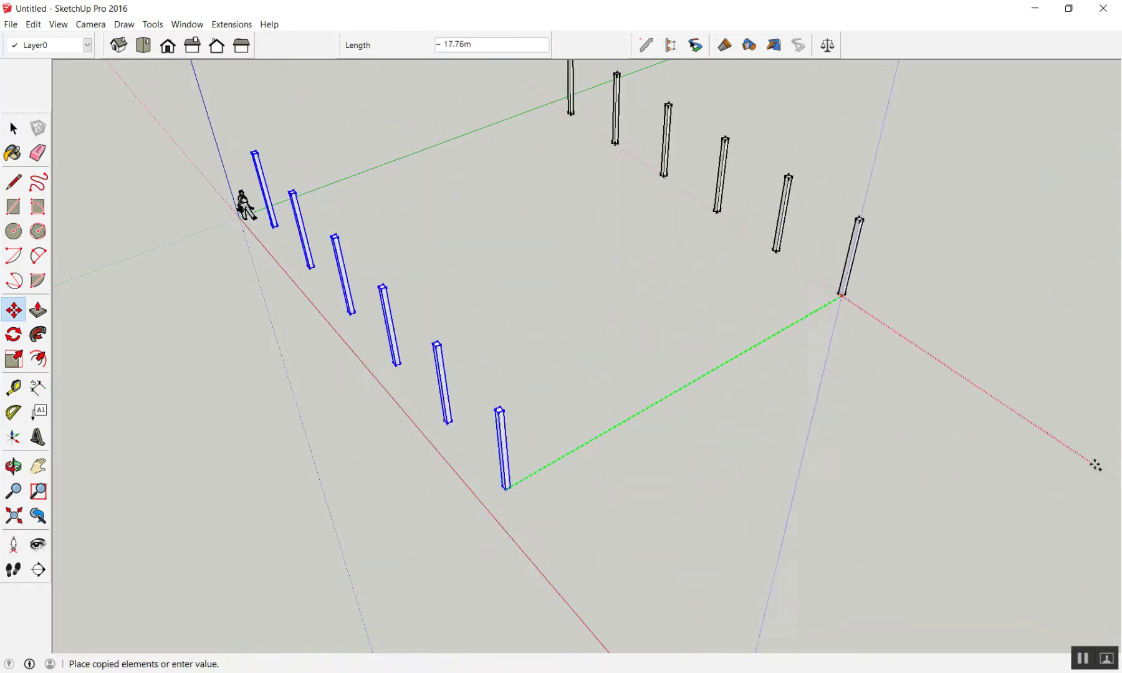
- Place the copied row 20 m away along the green axis and return to Select
scroll(919, 508, "down", 1)
scroll(823, 527, "down", 2)
scroll(1010, 480, "up", 1)
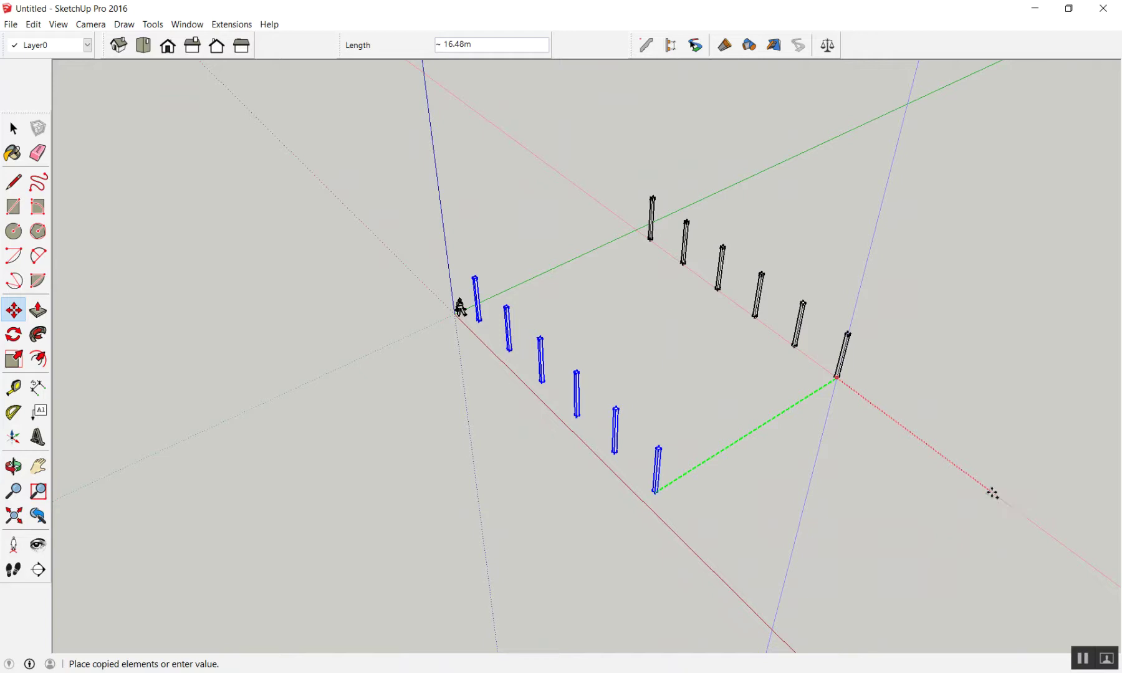
type("2")
key("Return")
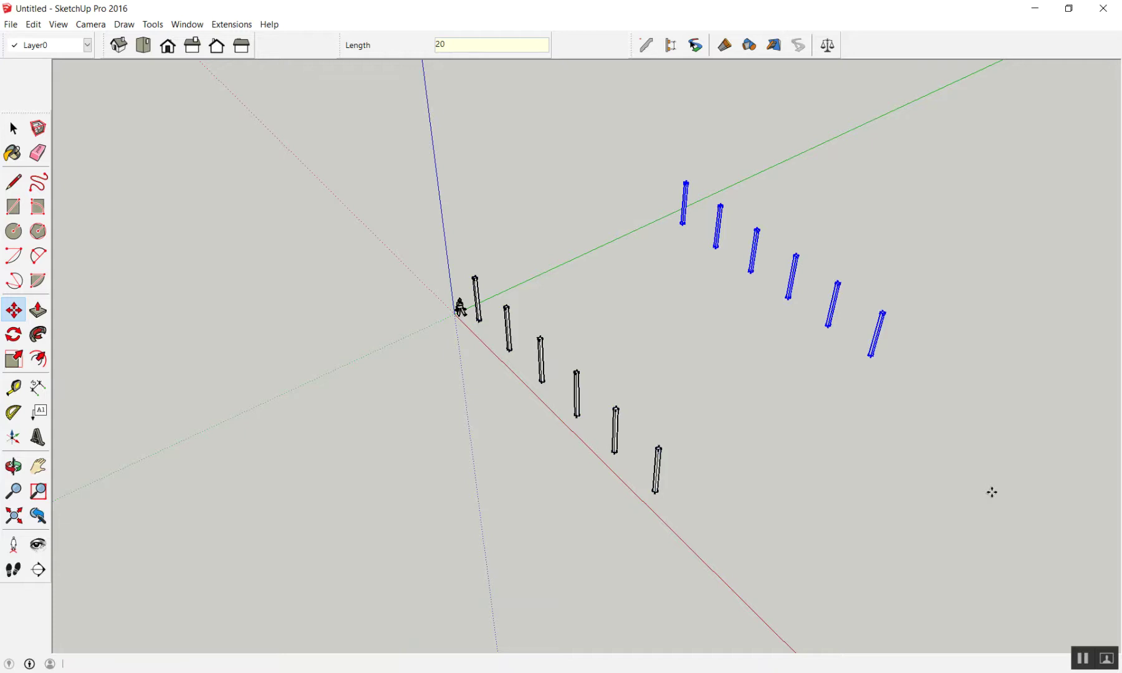
scroll(991, 476, "down", 1)
middle_click_drag(992, 474, 861, 448)
scroll(938, 485, "up", 2)
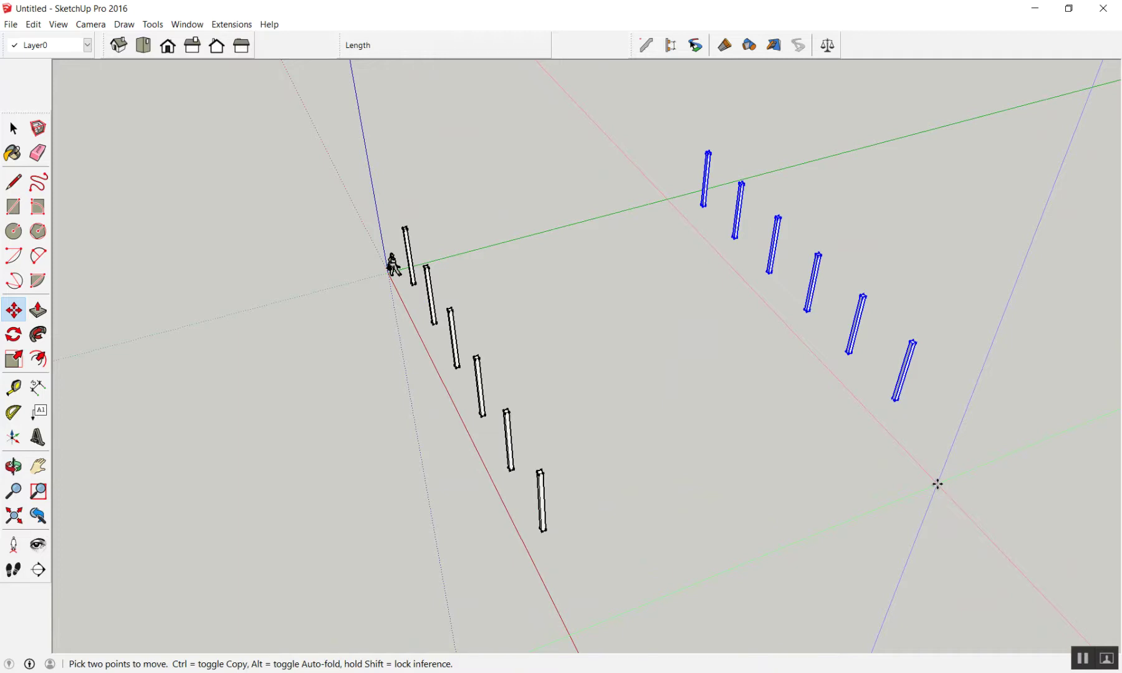
type("/5")
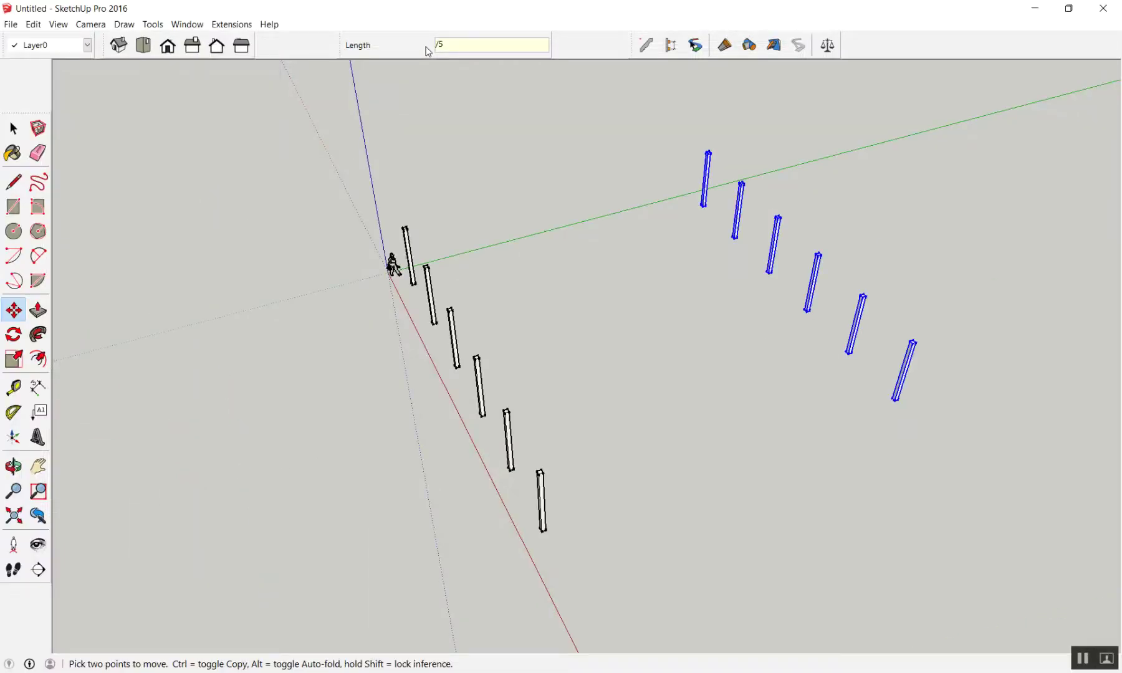
key("space")
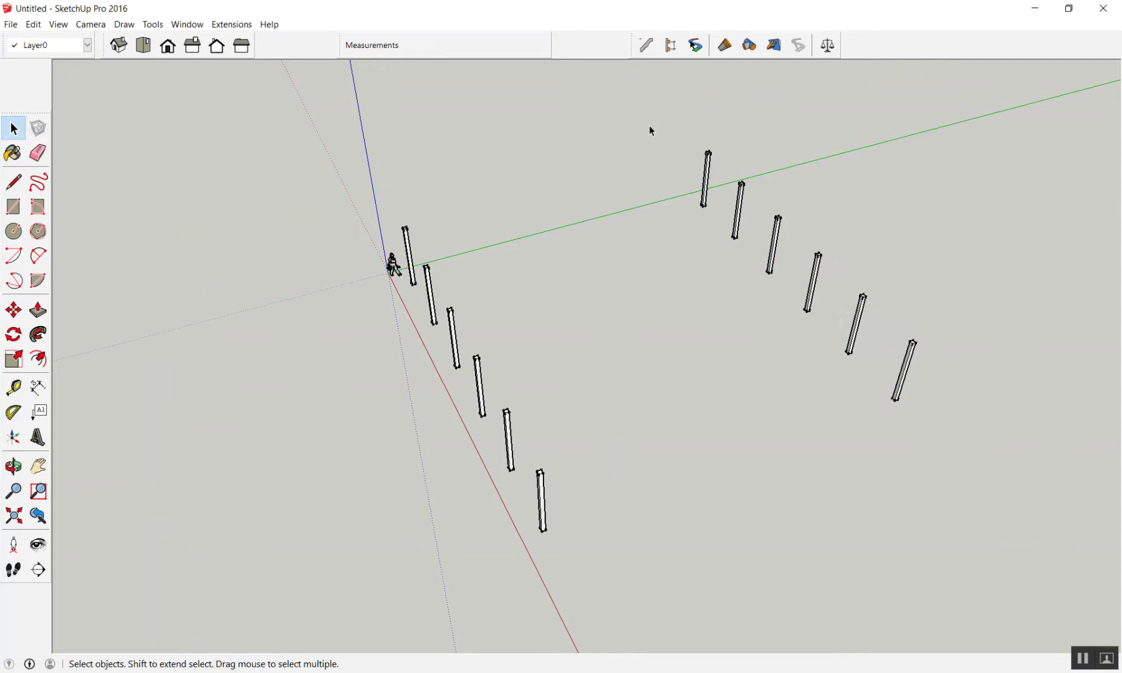
- Undo the copied row, reselect the six posts and start a Ctrl copy locked to green
key("ctrl+z")
left_click_drag(403, 211, 617, 569)
key("m")
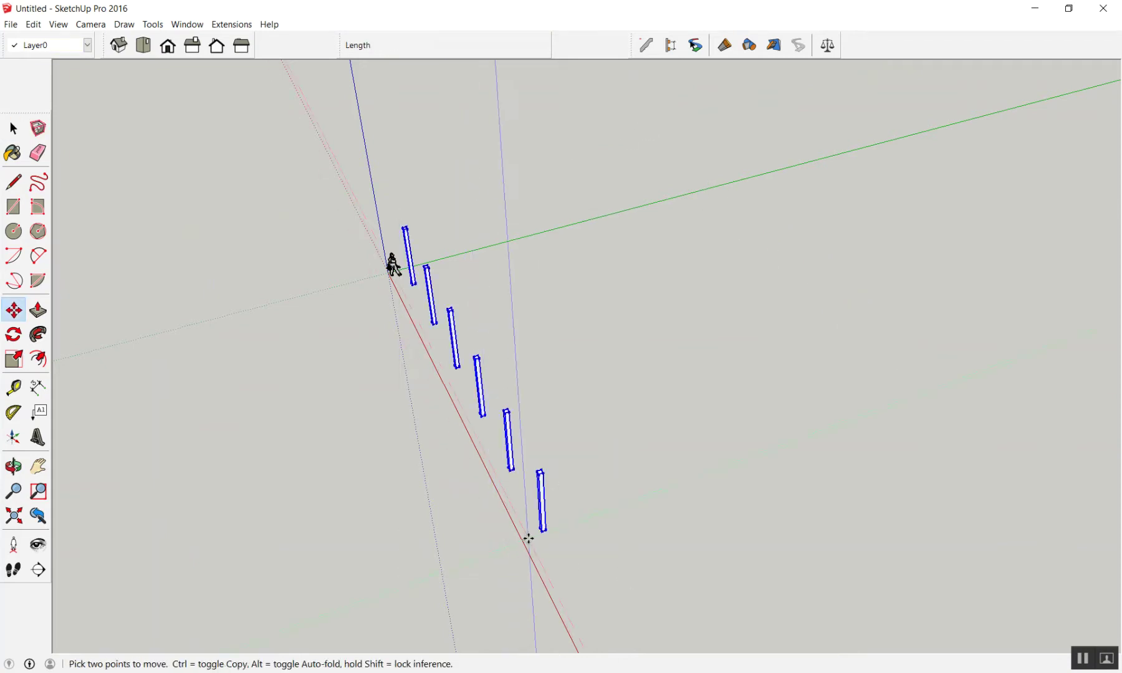
left_click(541, 531)
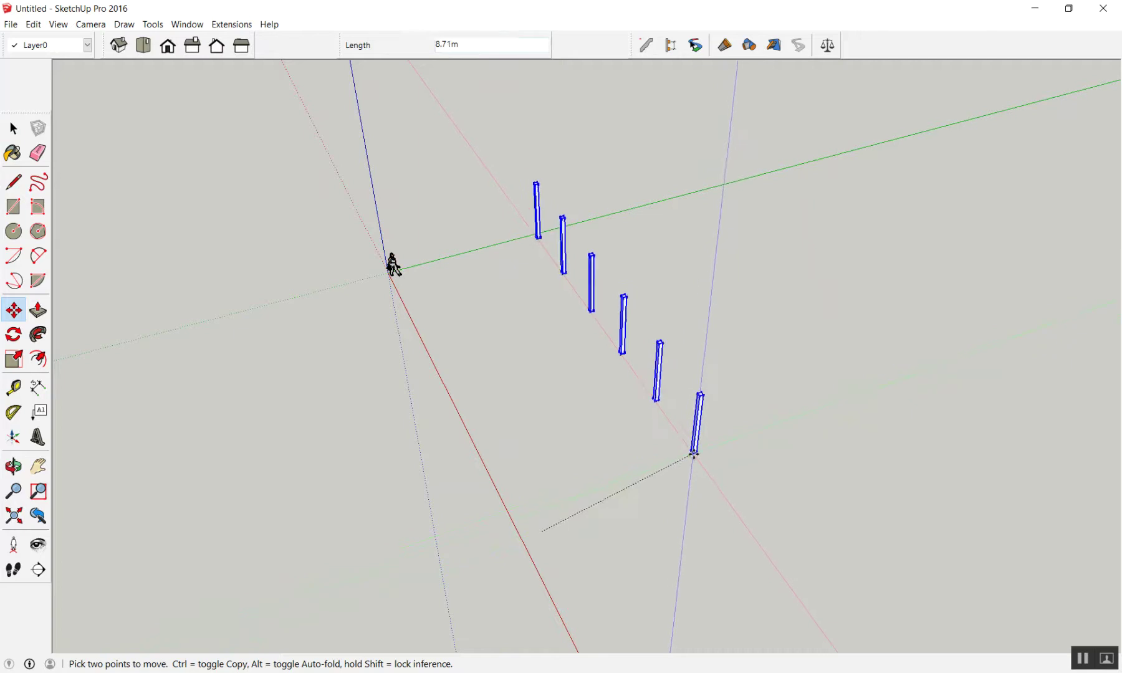
key("ctrl")
key("shift")
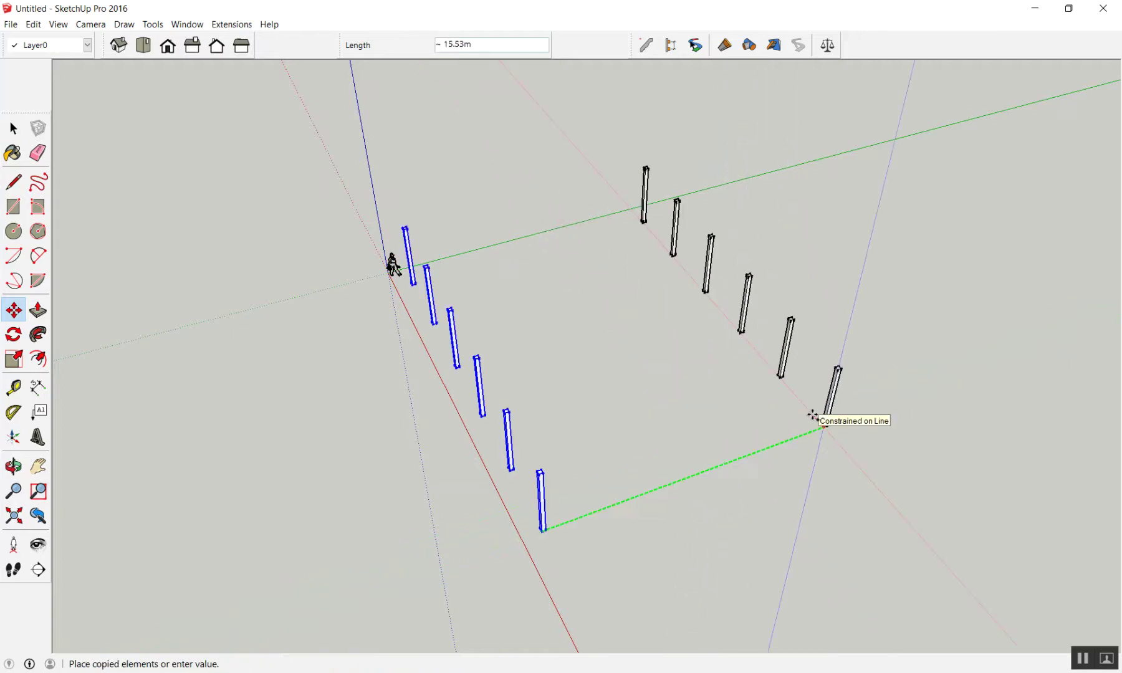
- Place the copy 20 m away and fill the gap with /5
type("20")
key("Return")
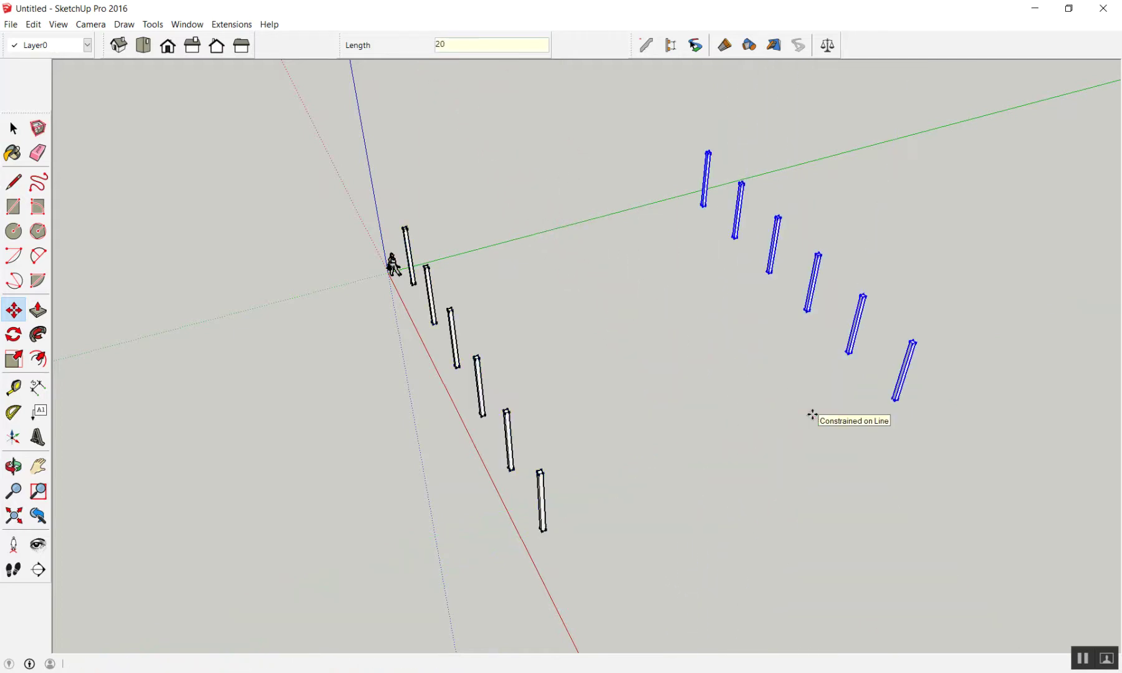
type("/")
type("5")
key("Return")
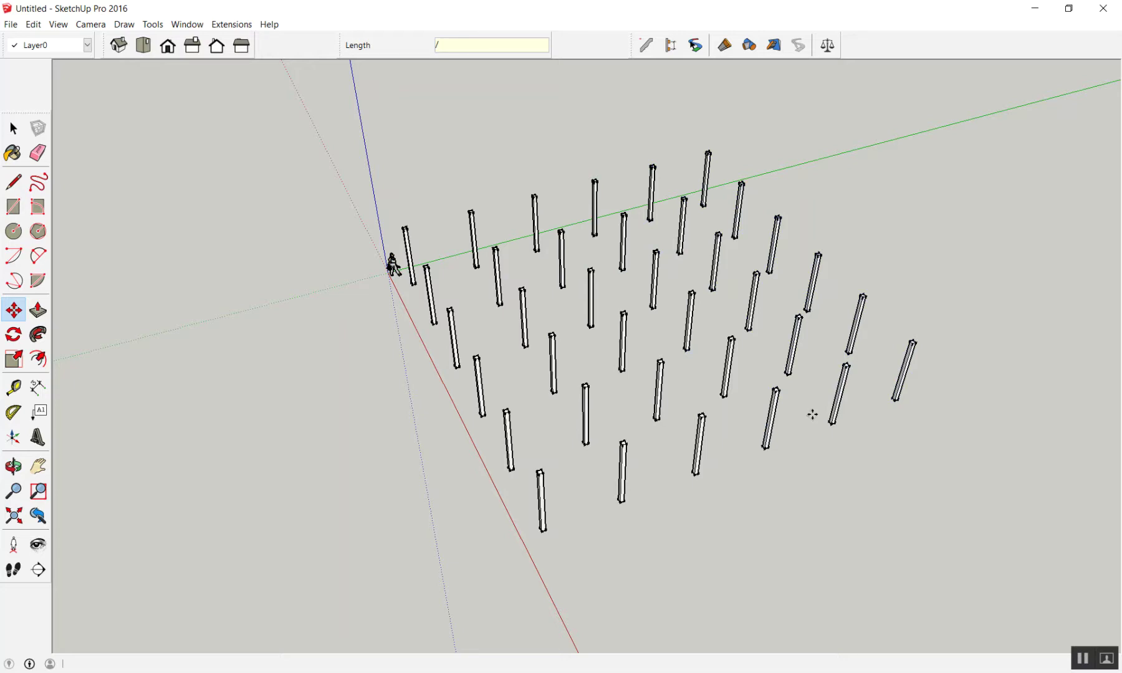
- Retype the array divisions as /3, then /20, then /4
key("Return")
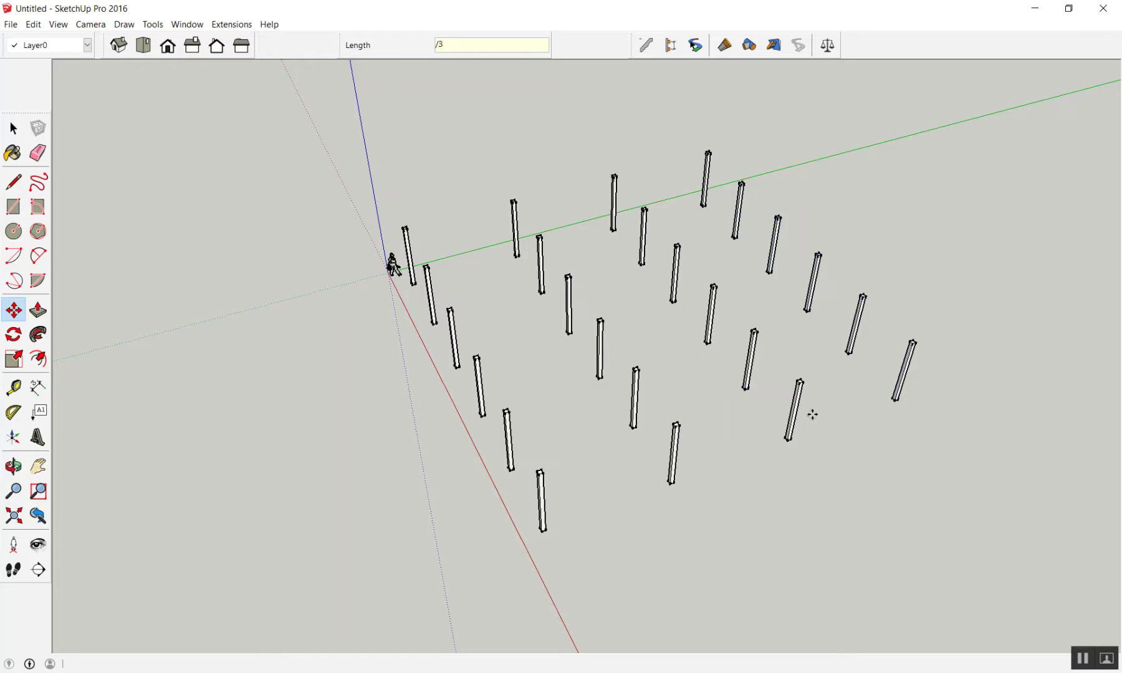
type("0")
key("Return")
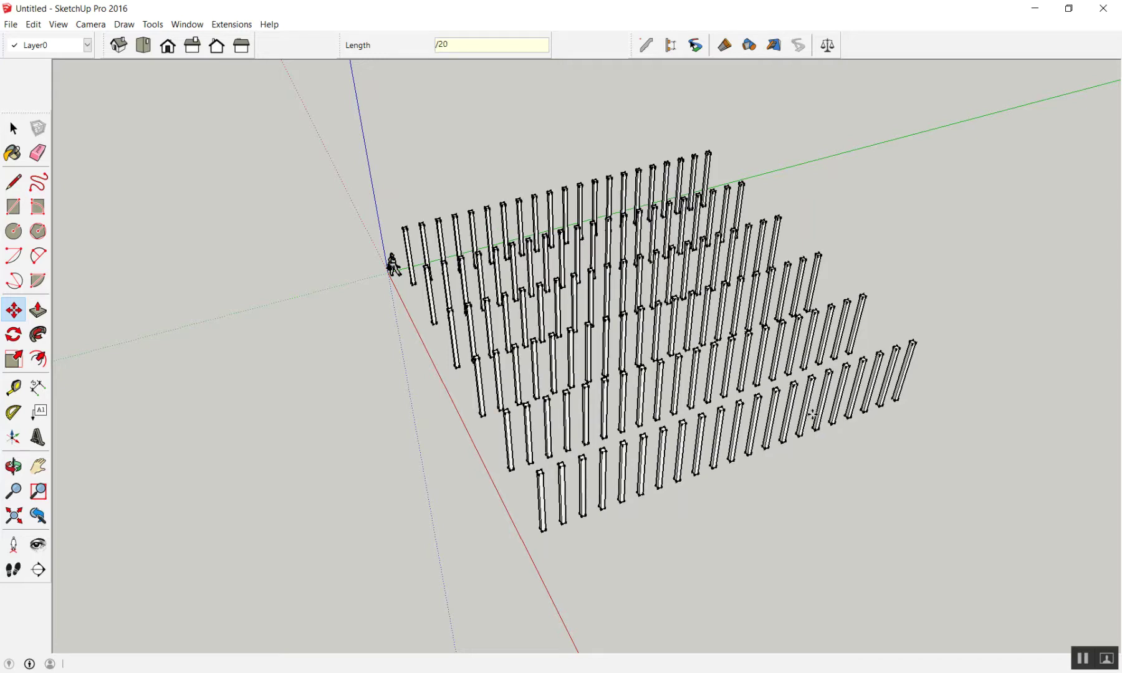
type("/4")
key("Return")
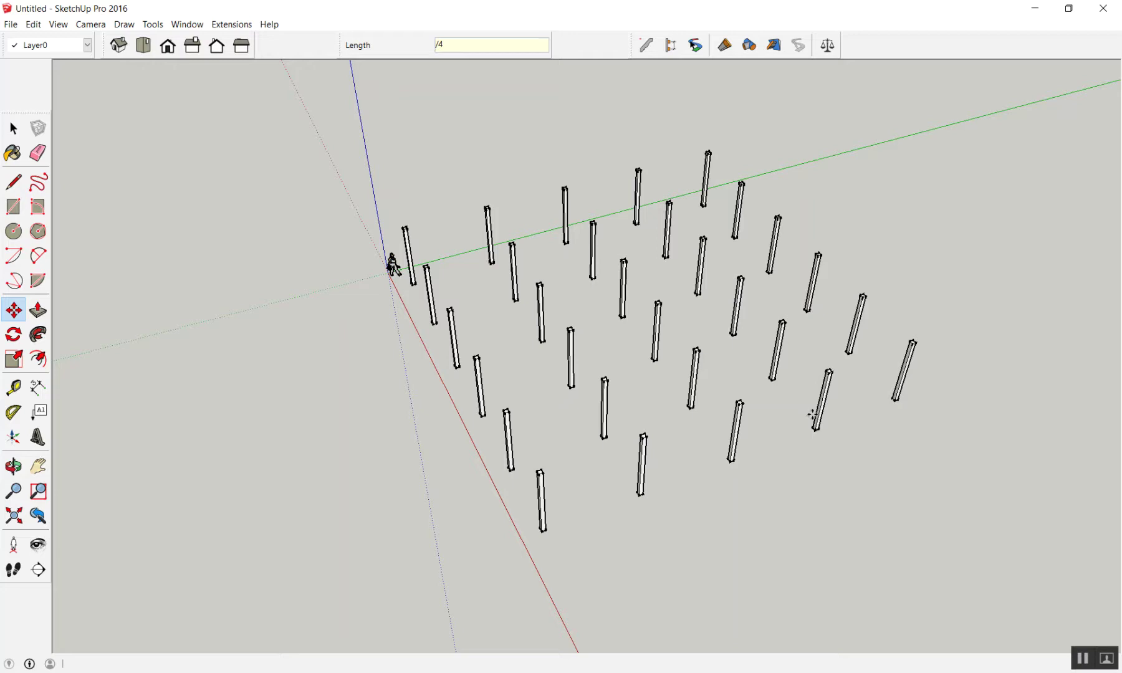
- Set the array distance to 10 m, then 30 m, and orbit around the post grid
type("10")
key("Return")
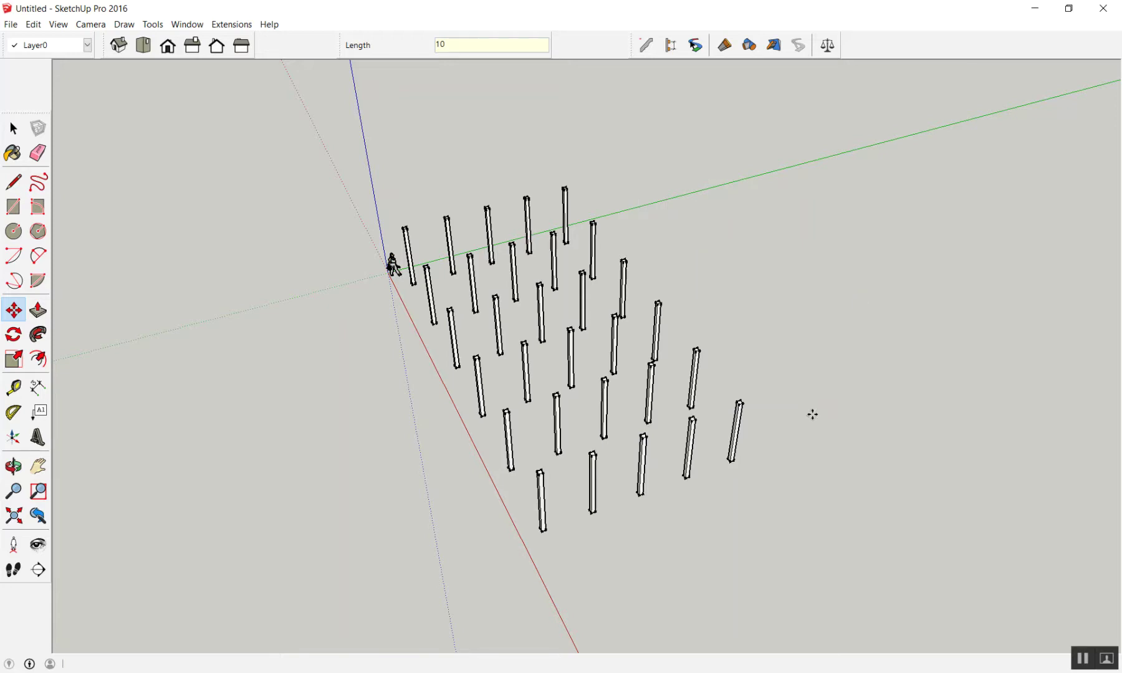
type("30")
key("Return")
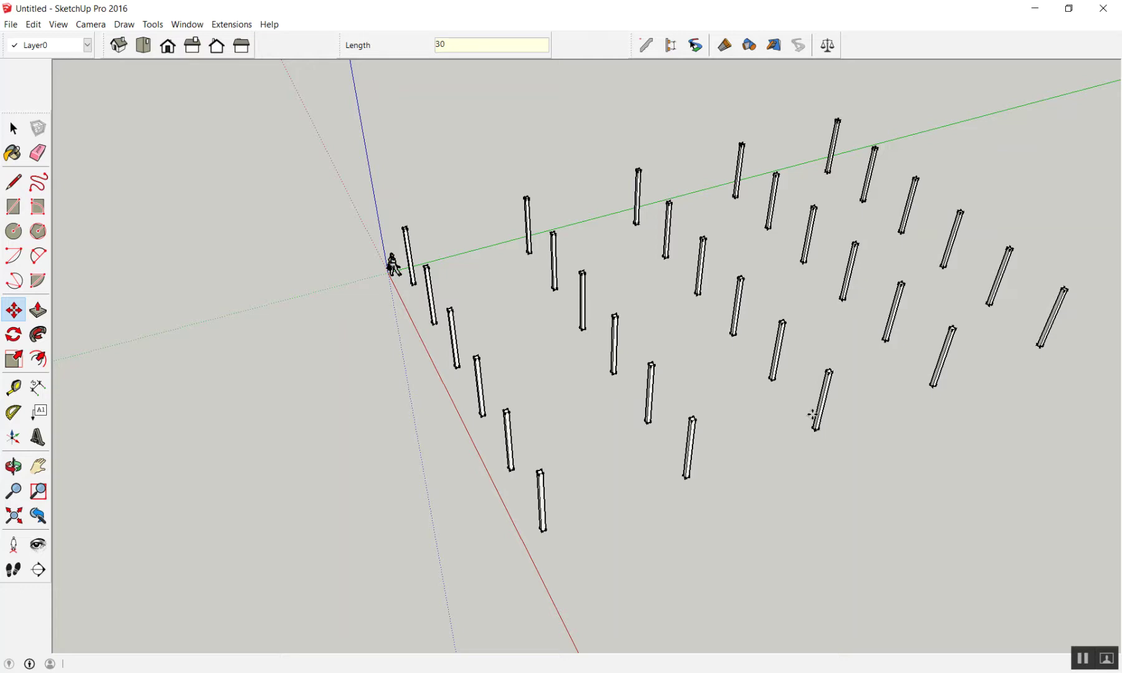
key("space")
middle_click_drag(807, 251, 626, 264)
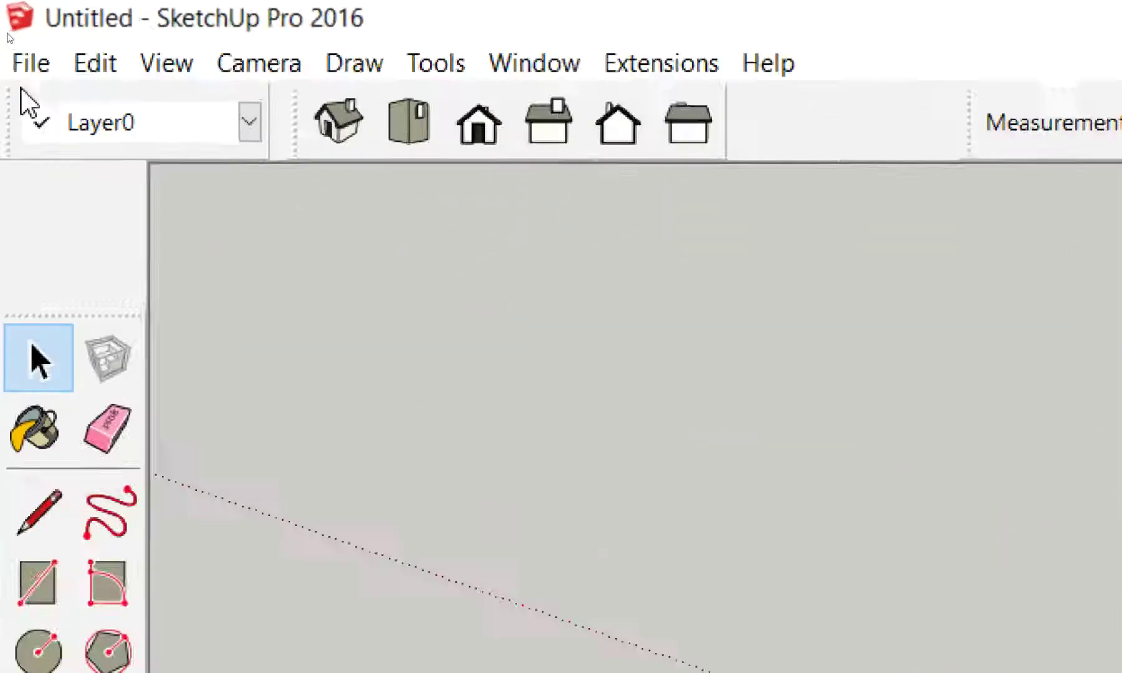
- Start a new model without saving the post array
left_click(41, 87)
left_click(75, 143)
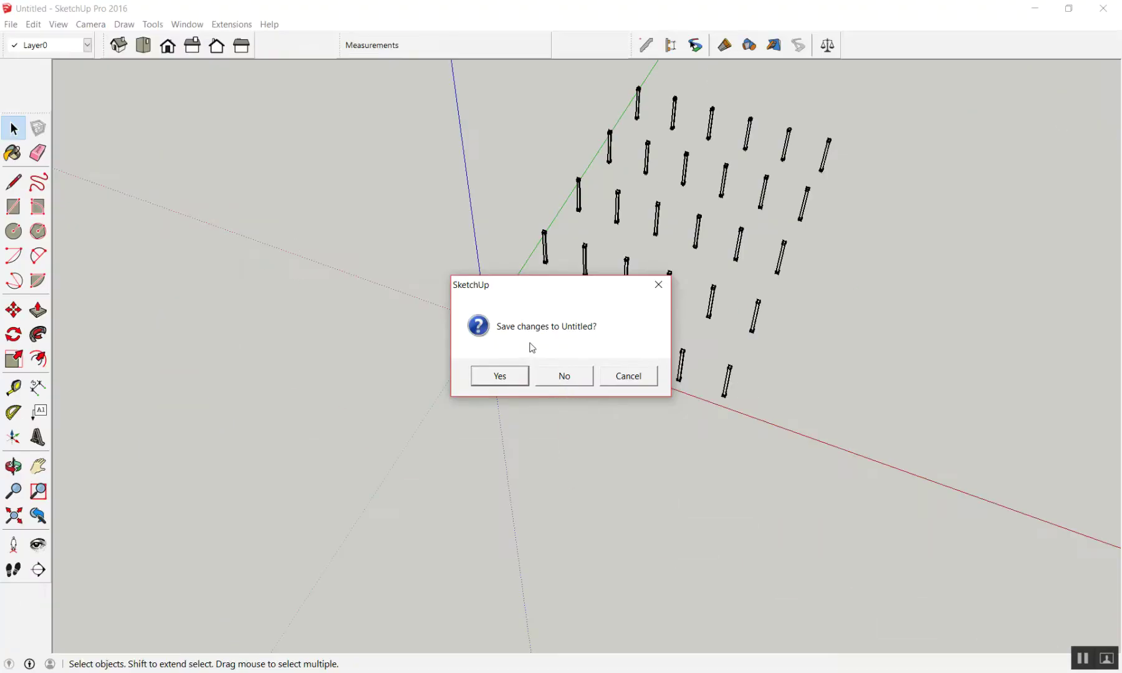
left_click(566, 377)
- Show the new model from Top view with Parallel Projection
mouse_move(447, 282)
middle_mouse_down()
mouse_move(616, 371)
mouse_move(461, 311)
middle_mouse_up()
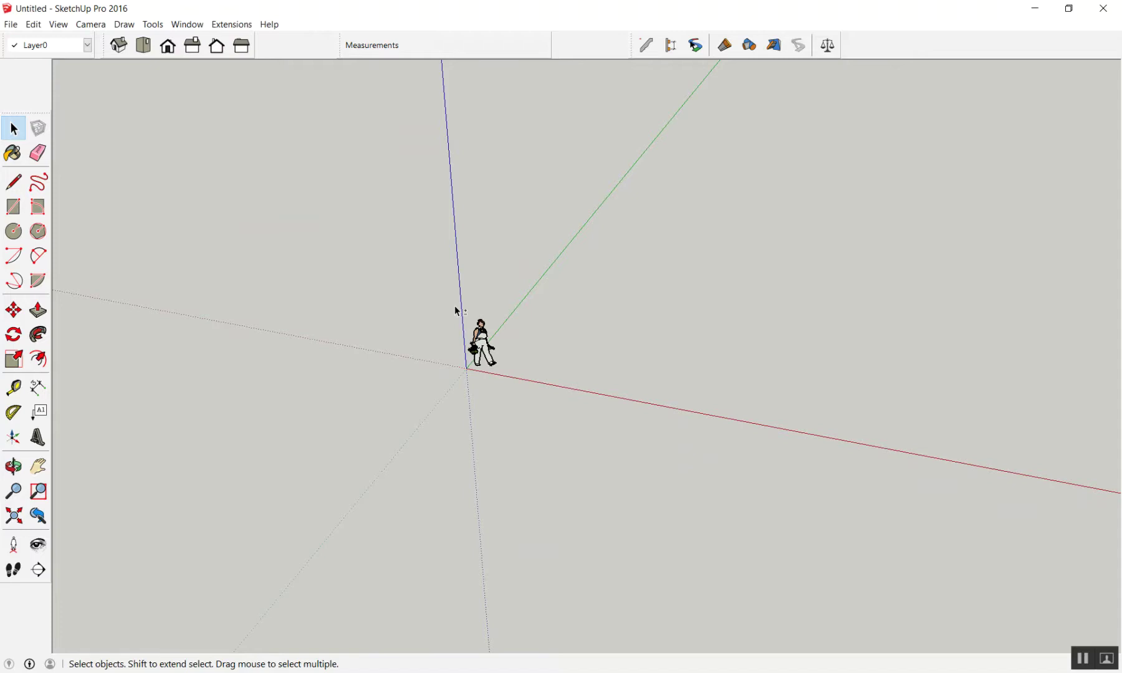
key("t")
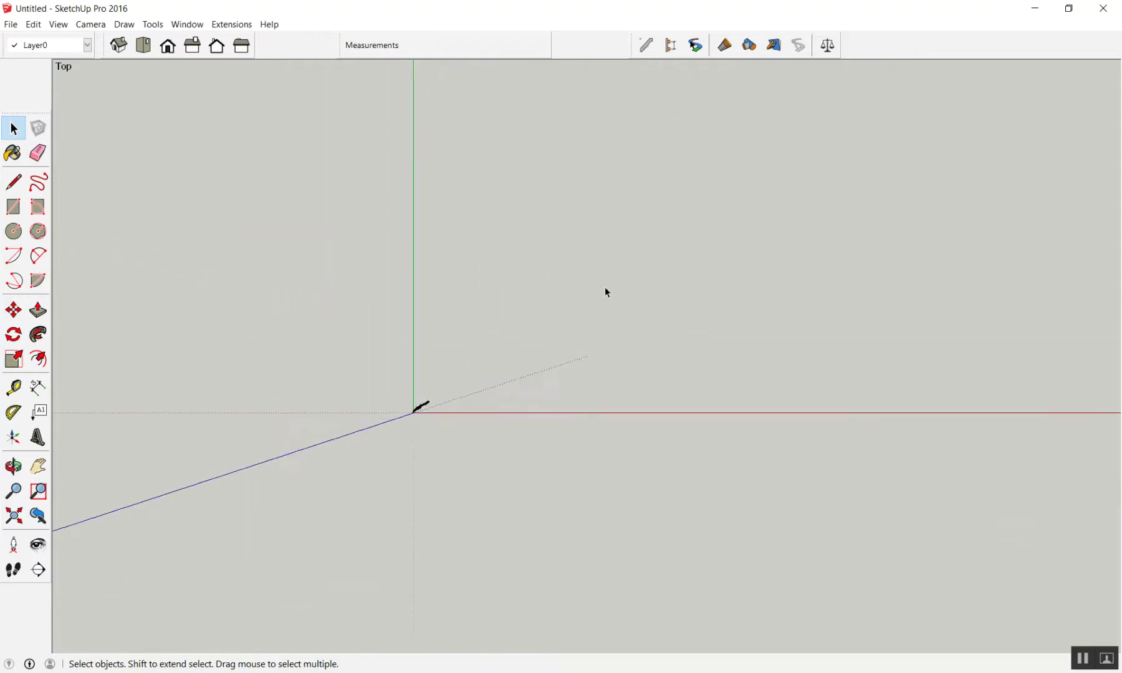
scroll(286, 459, "up", 2)
scroll(290, 454, "down", 2)
scroll(442, 401, "down", 2)
scroll(488, 370, "down", 2)
scroll(499, 370, "down", 2)
scroll(629, 210, "up", 2)
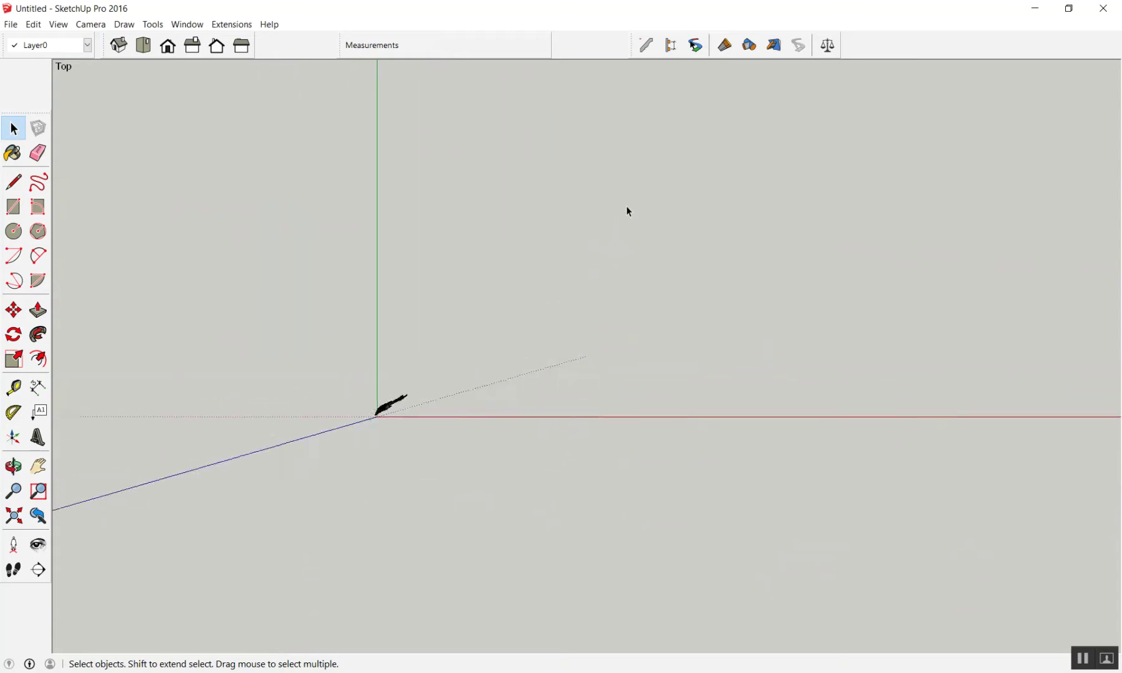
scroll(581, 323, "down", 2)
scroll(652, 180, "up", 2)
key("v")
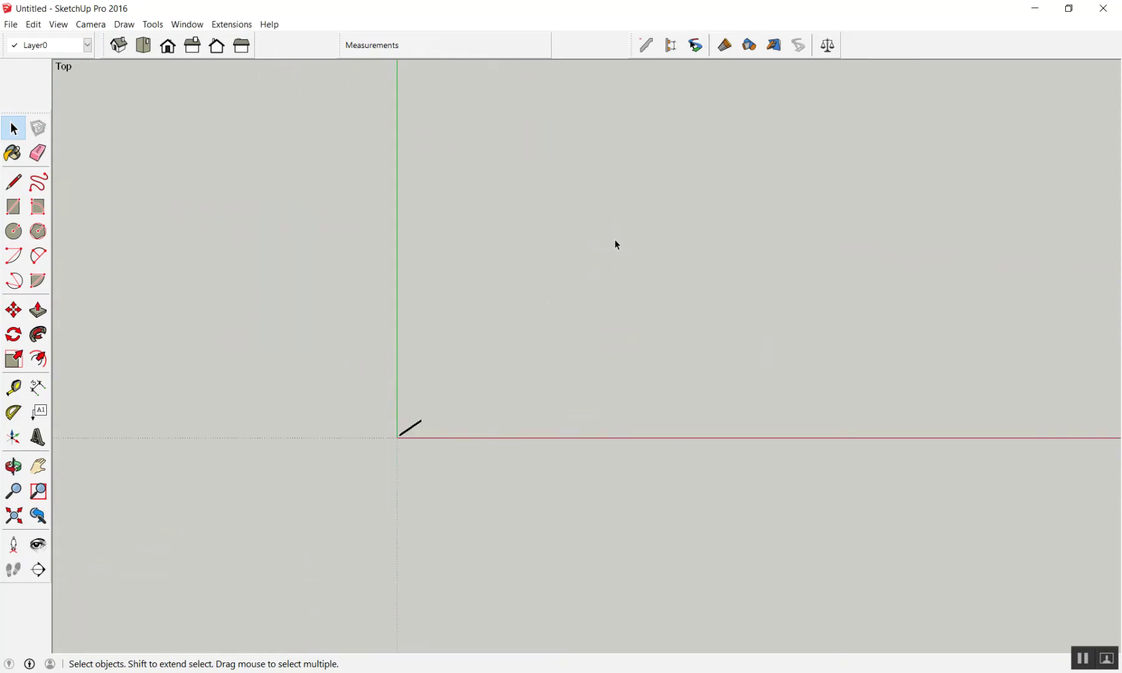
- Place the centre point of a new circle on the ground
key("c")
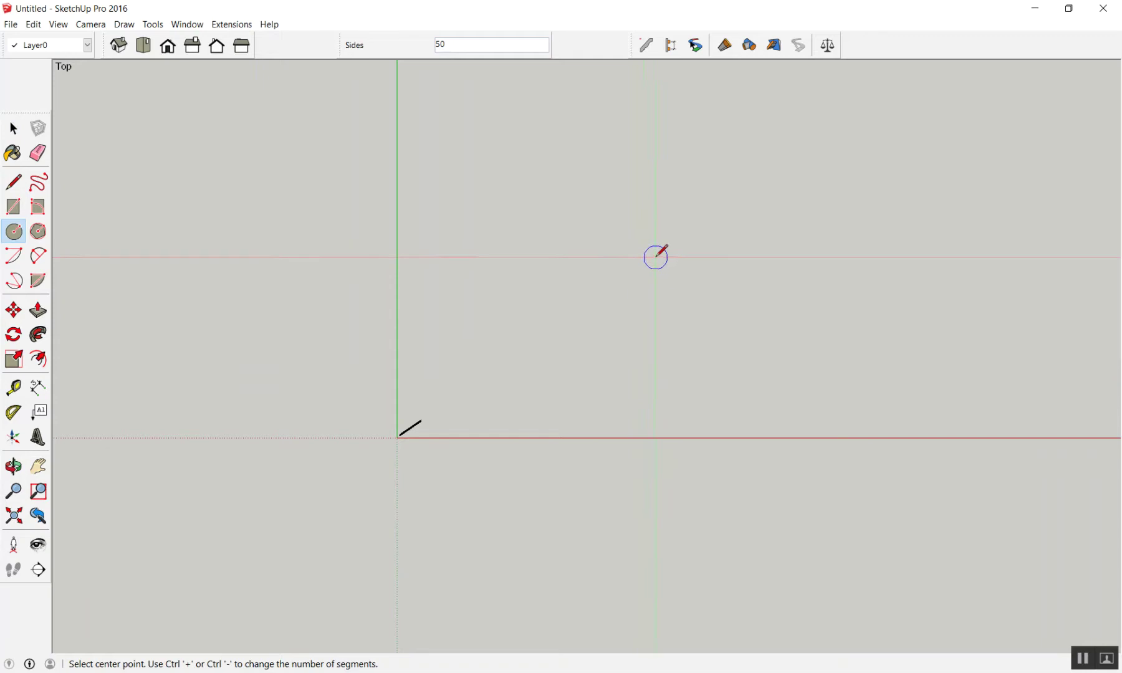
key("space")
key("c")
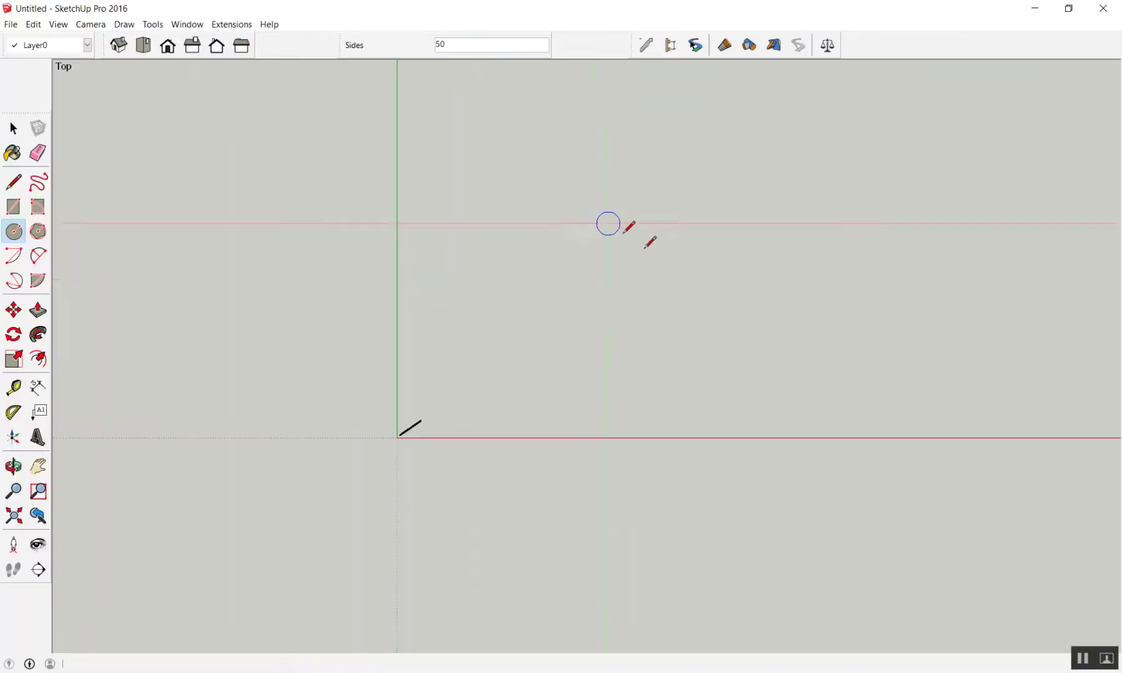
left_click(591, 279)
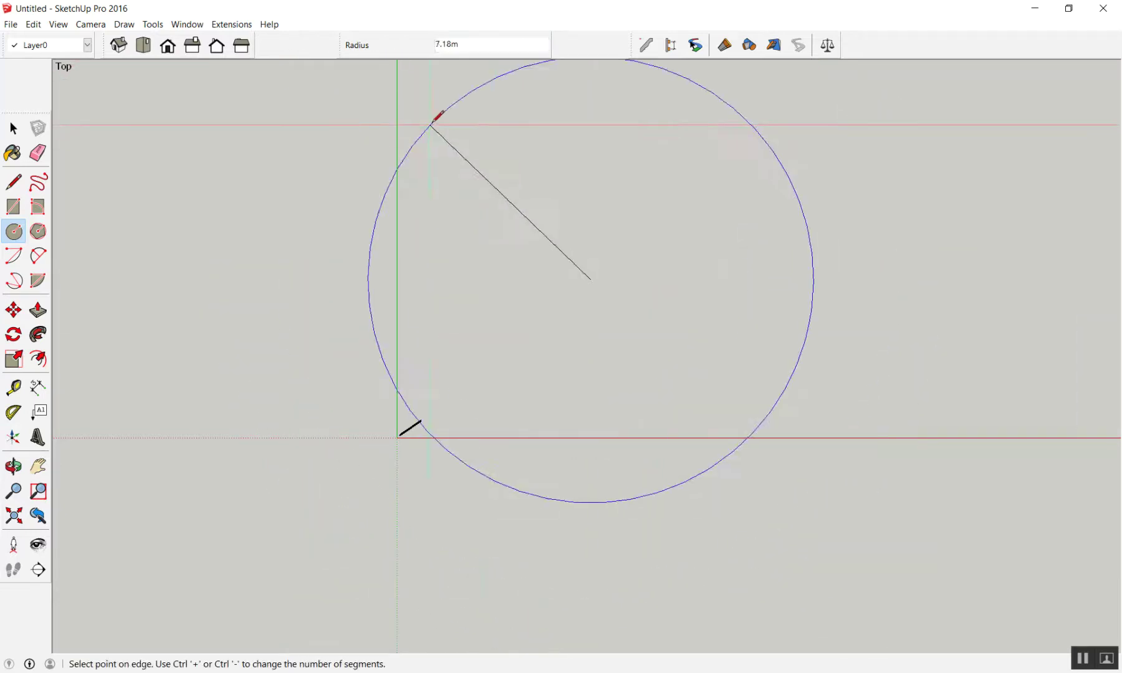
- Give the circle a 2 m radius and check its filled face by selecting it
type("2")
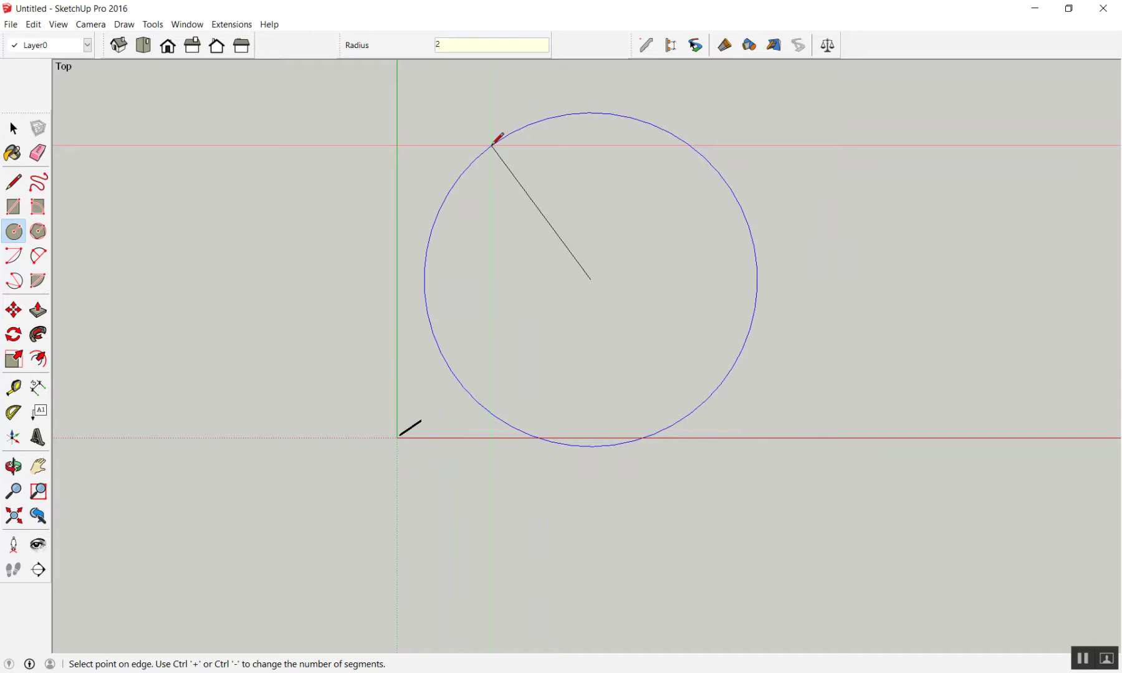
key("Return")
key("space")
scroll(624, 224, "up", 5)
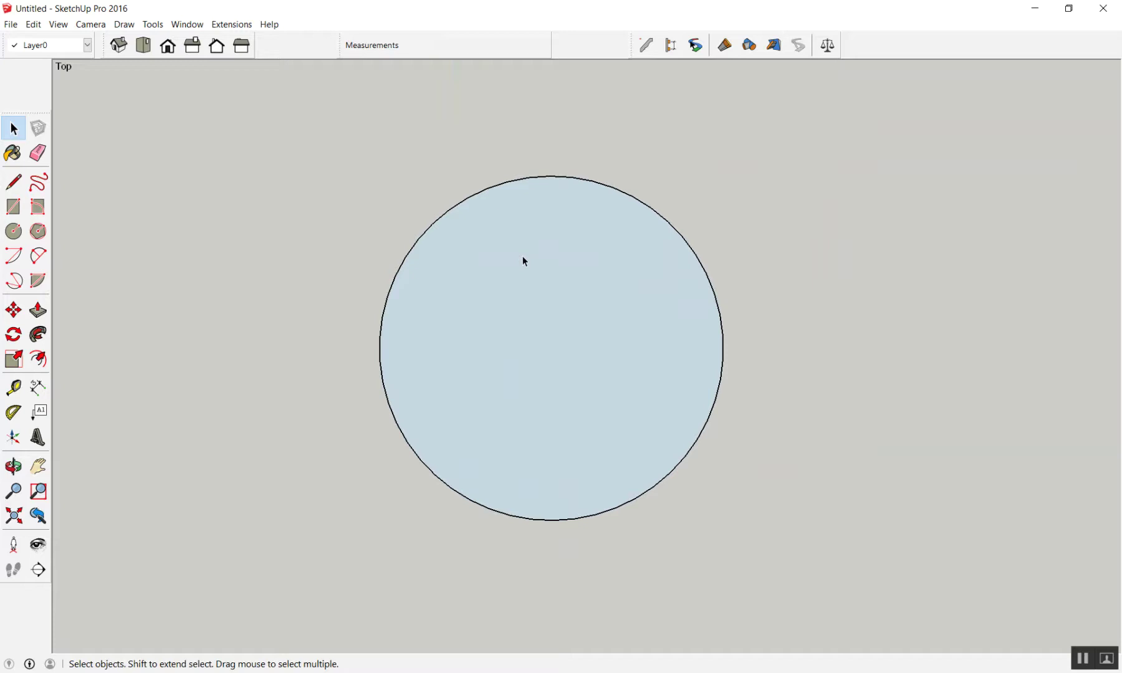
left_click(557, 261)
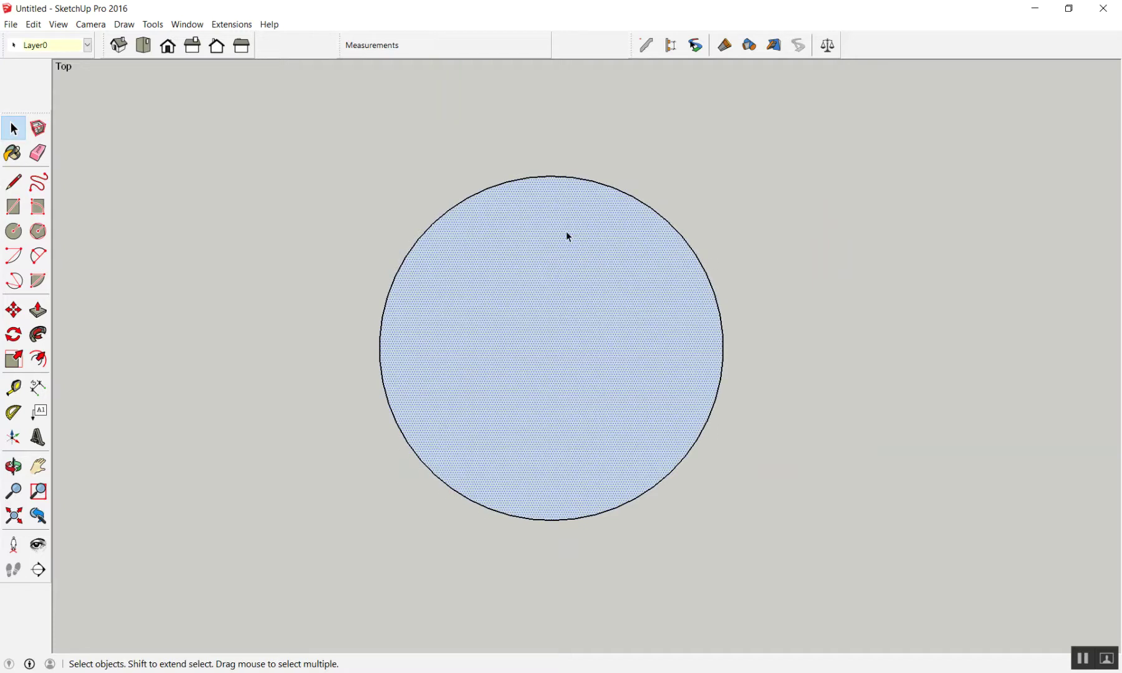
left_click(706, 247)
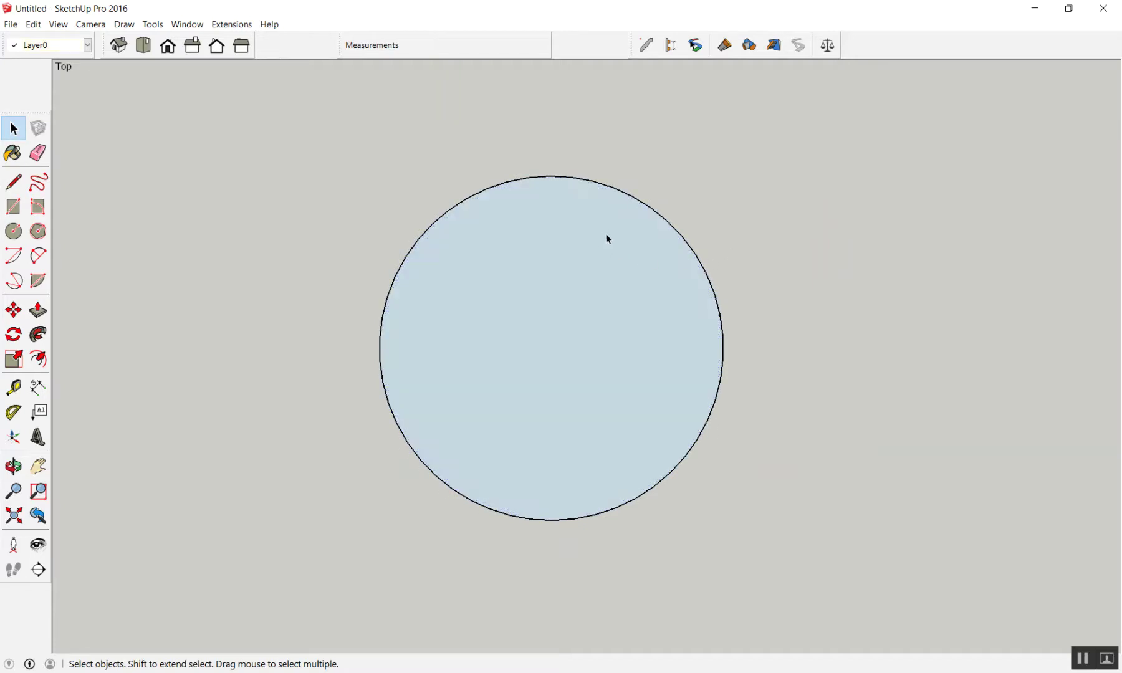
scroll(583, 259, "down", 2)
scroll(576, 268, "up", 1)
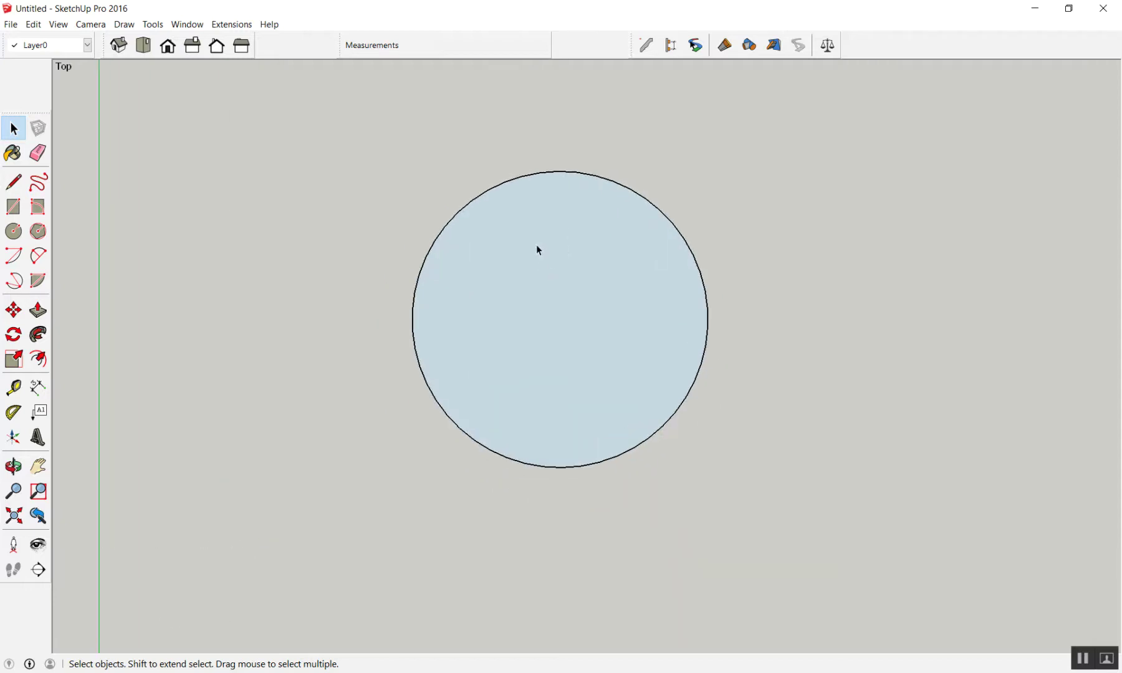
key("l")
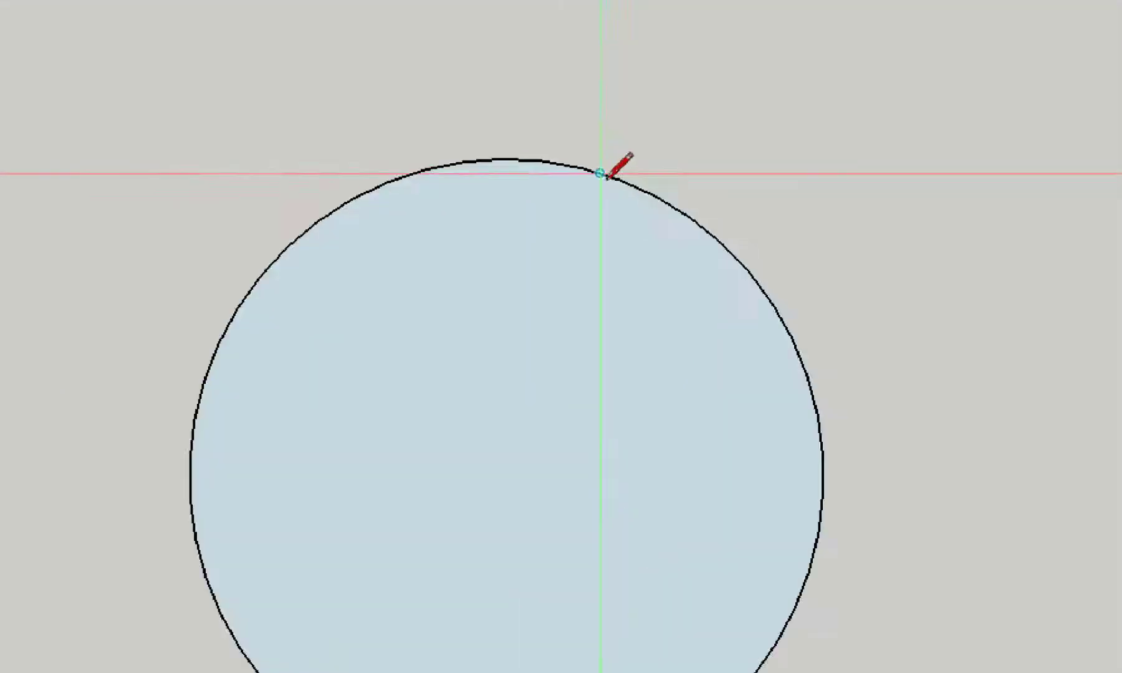
- Draw a vertical line through the circle centre, extending past the rim above and below
key("space")
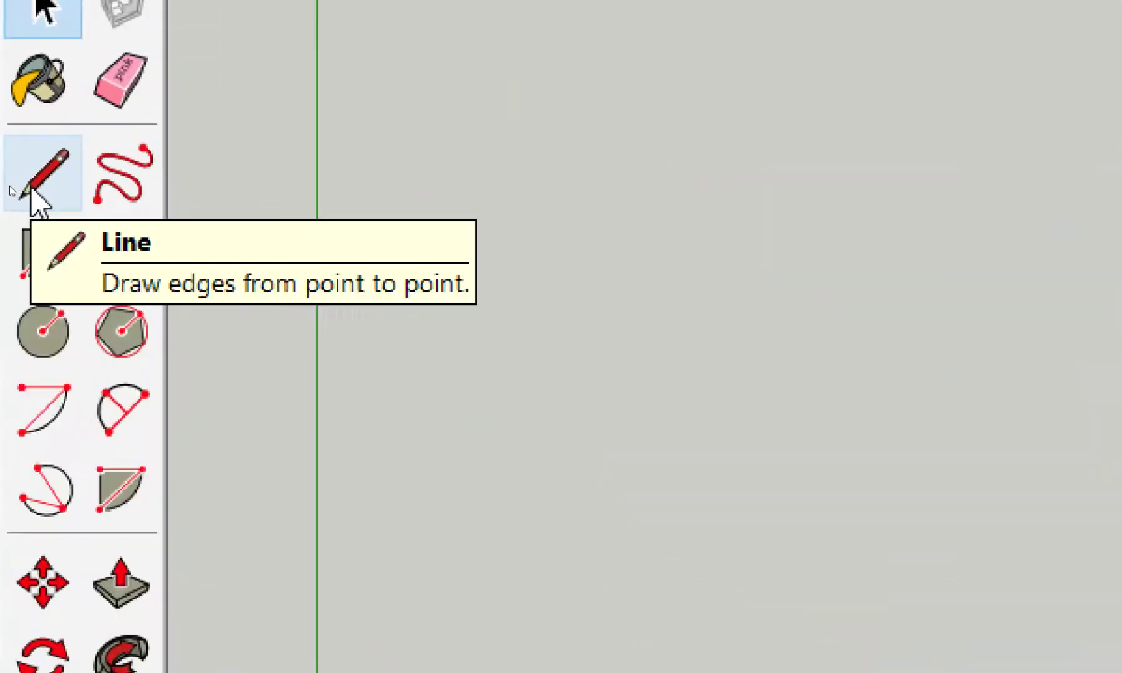
left_click(31, 191)
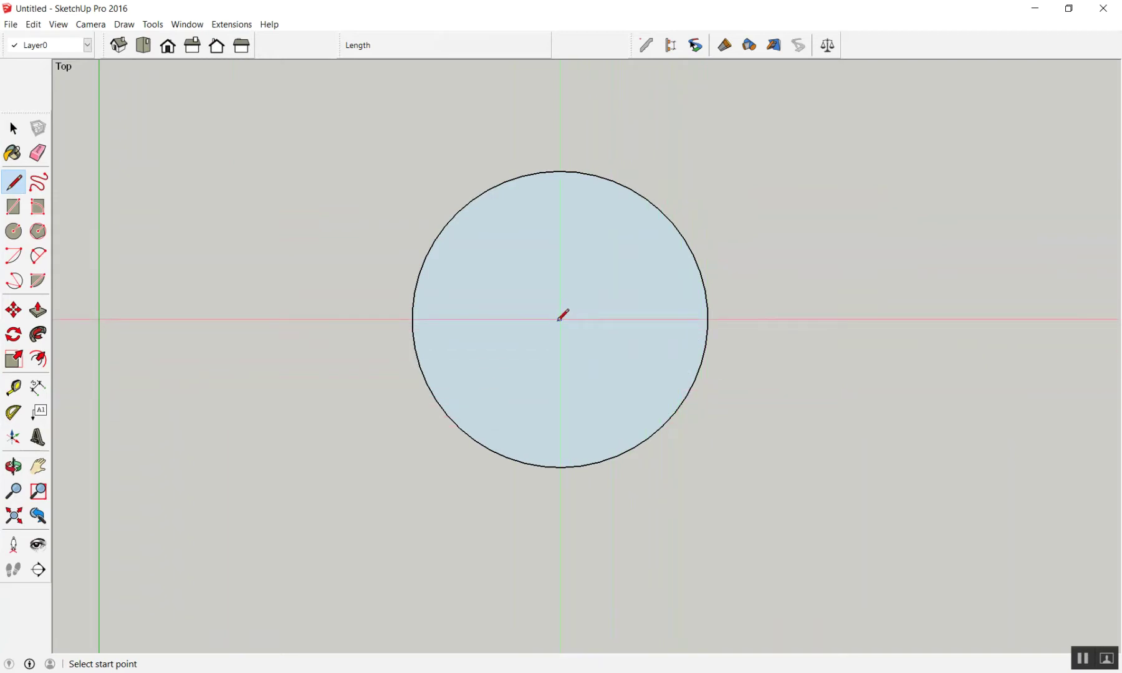
left_click(560, 319)
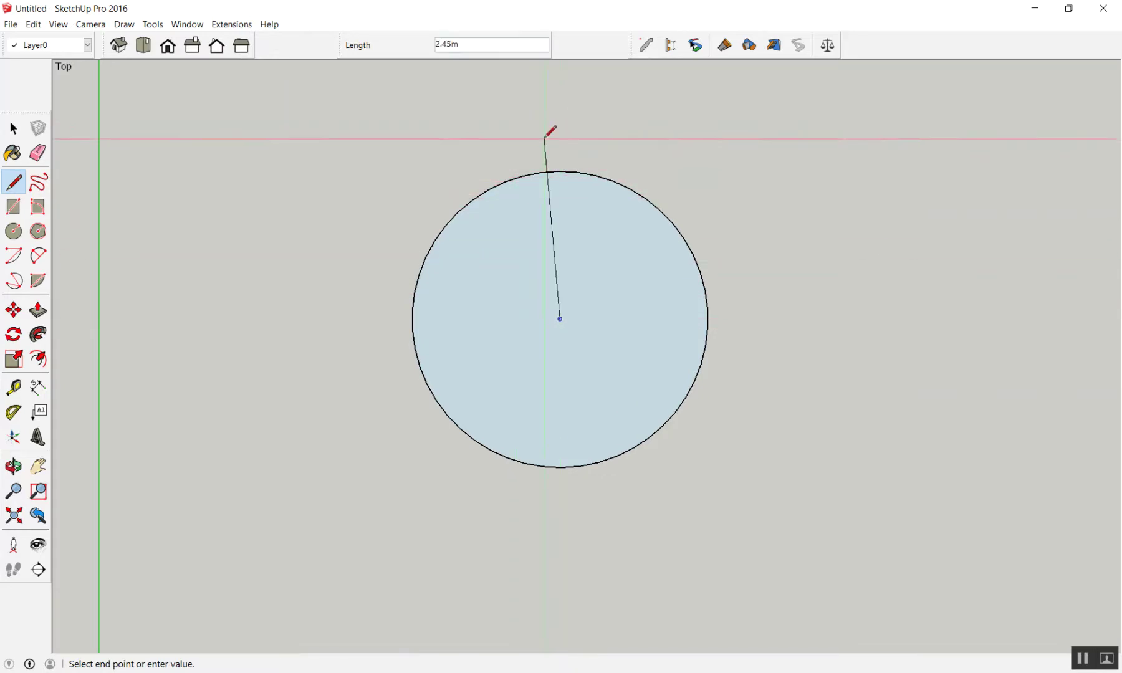
left_click(569, 132)
key("Escape")
key("ctrl+z")
left_click(560, 319)
left_click(560, 135)
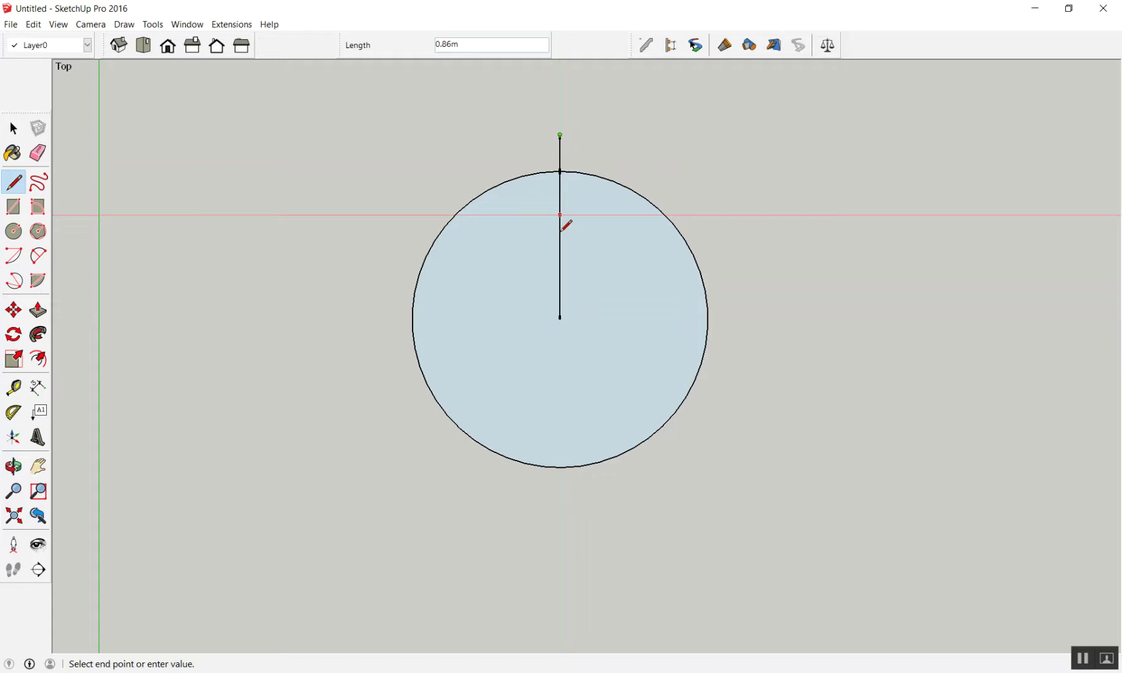
left_click(566, 510)
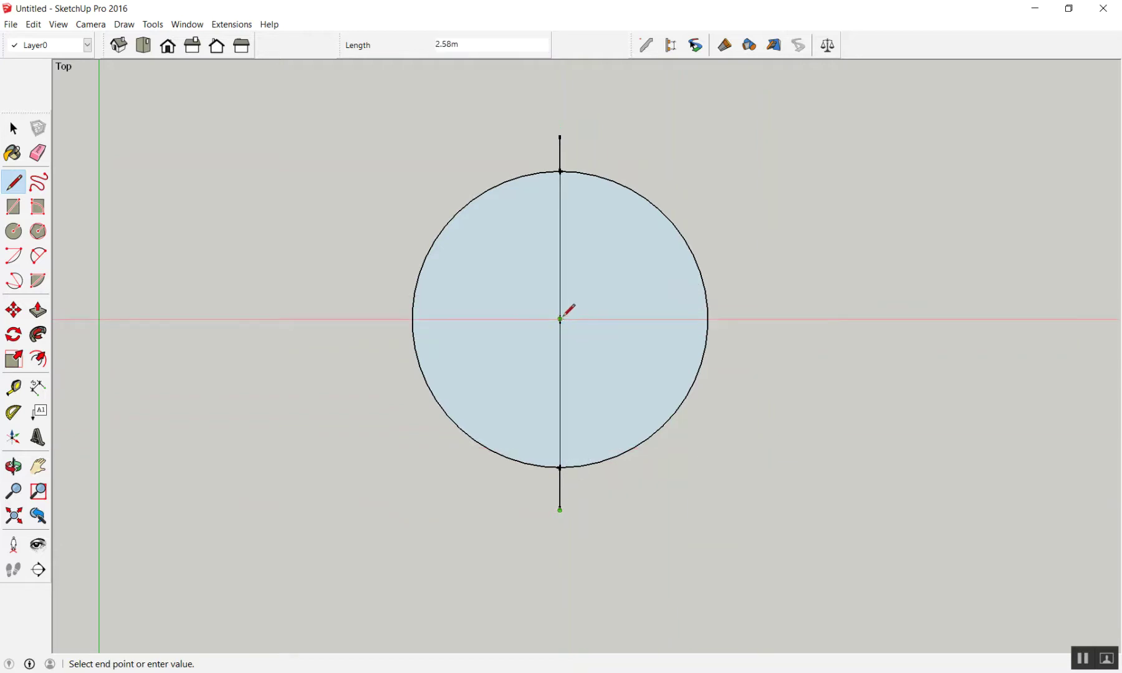
key("space")
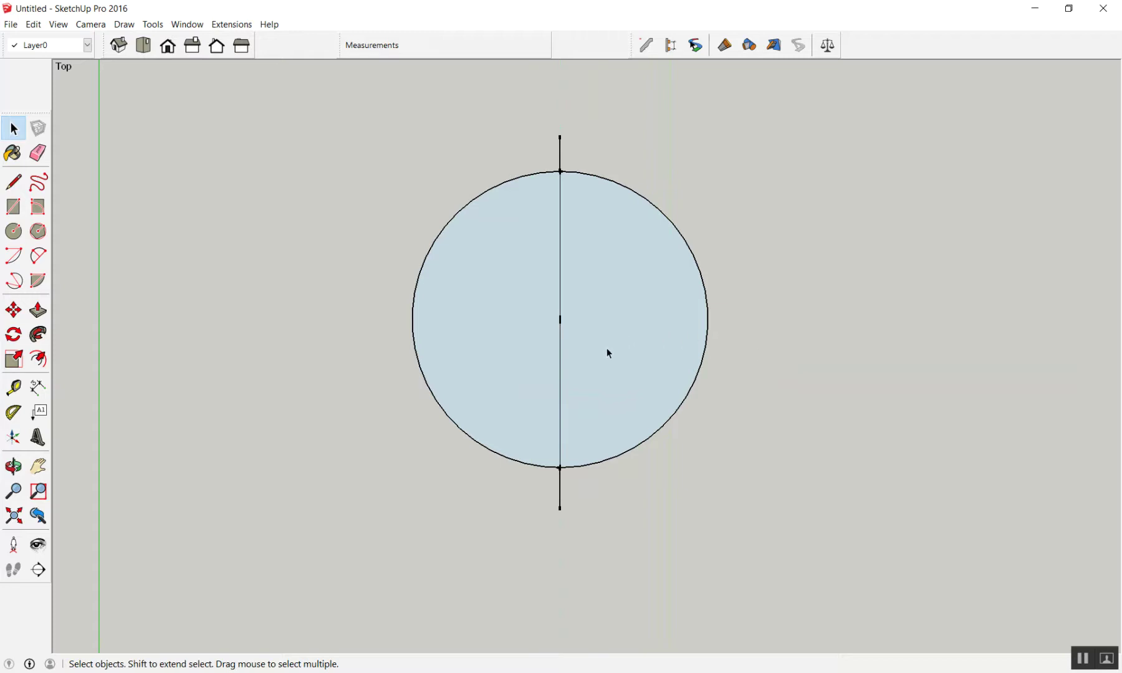
- Draw a horizontal line through the centre past both sides, then orbit into perspective
key("l")
left_click(559, 319)
left_click(764, 306)
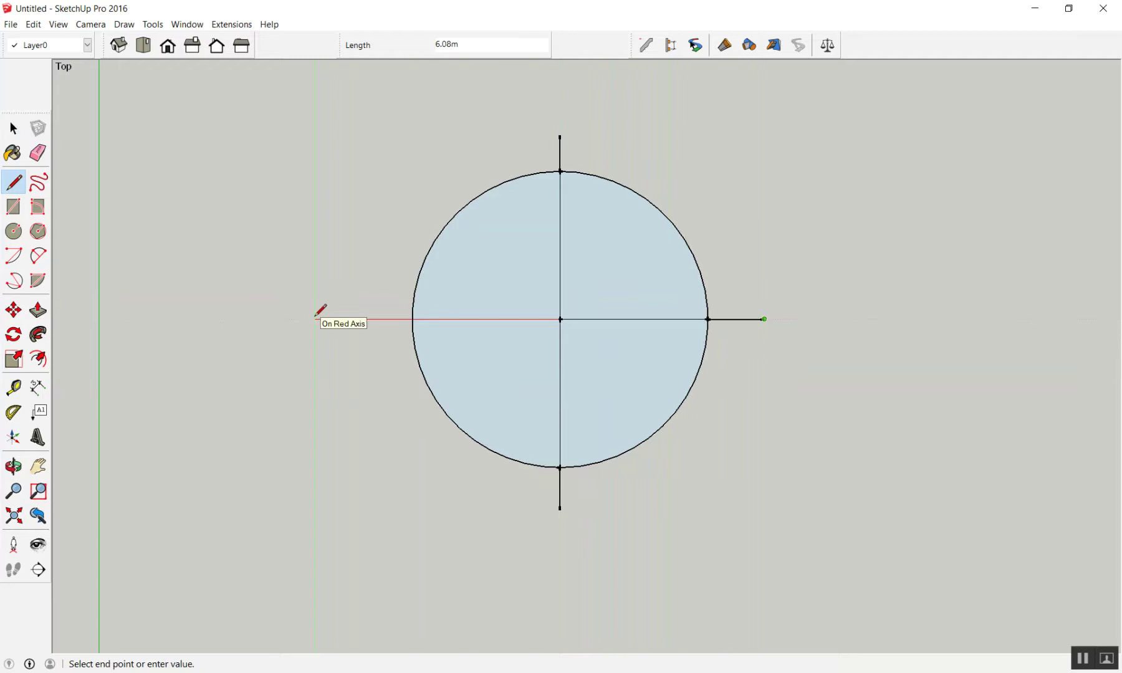
left_click(316, 316)
key("space")
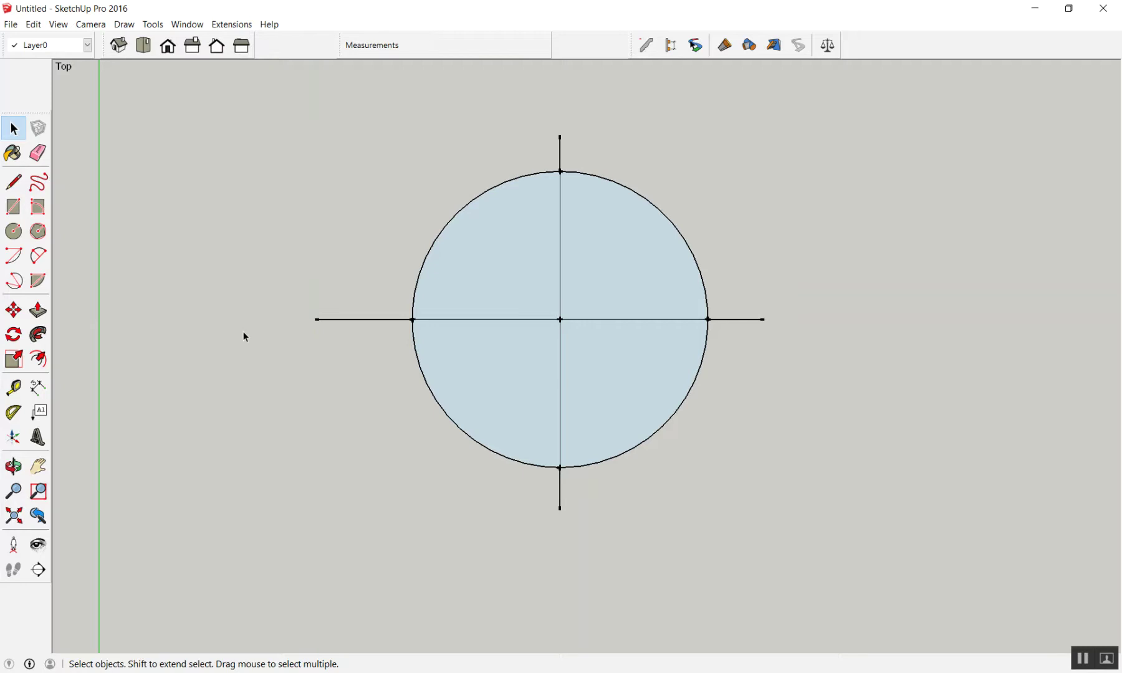
middle_click_drag(243, 337, 355, 276)
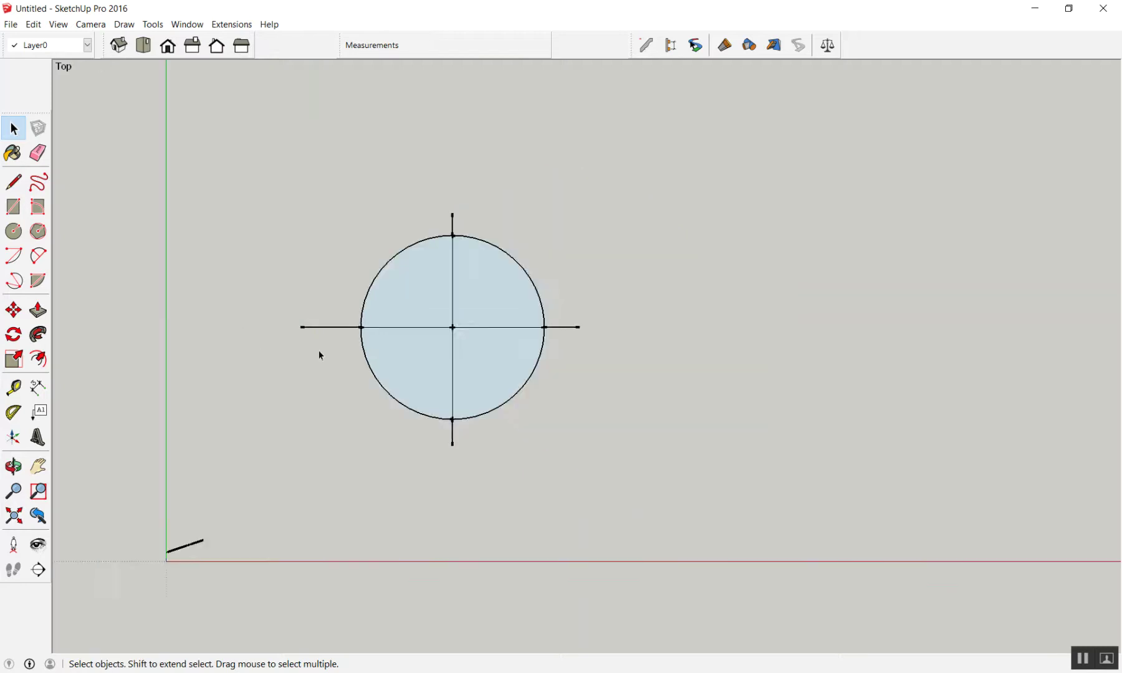
- Delete the line stub left of the circle and select the lower stub
scroll(346, 318, "up", 2)
left_click(330, 326)
key("Delete")
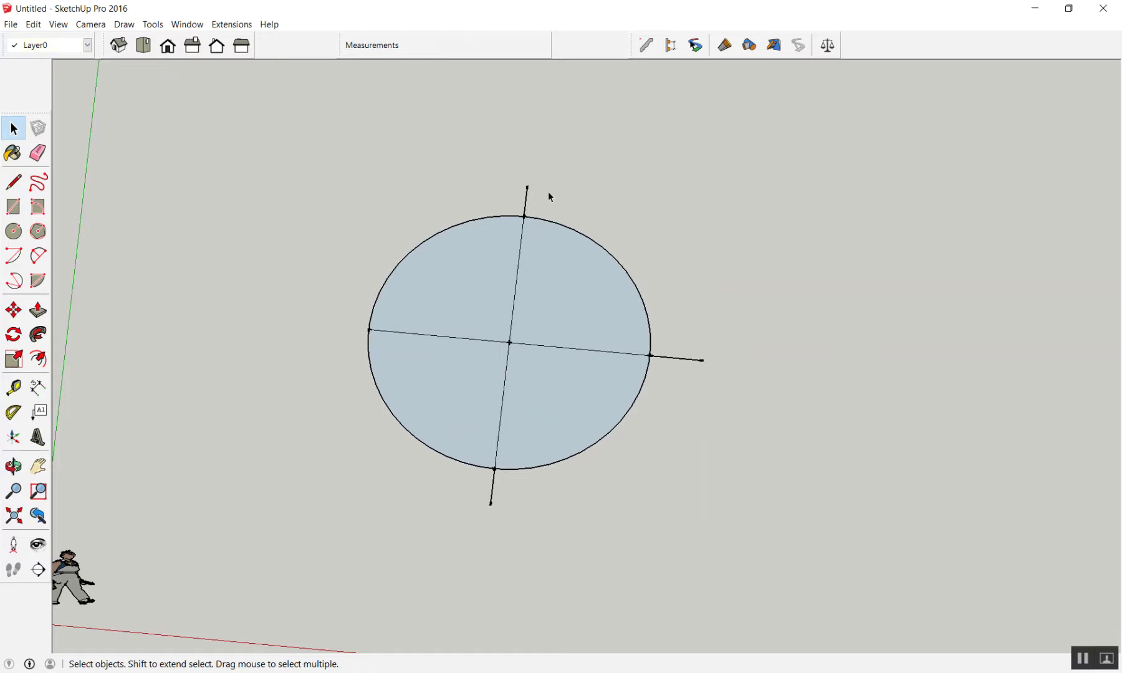
left_click_drag(684, 393, 685, 396)
left_click(549, 505)
- Delete the stub right of the circle and orbit to check the quartered face
mouse_move(452, 504)
middle_mouse_down()
mouse_move(468, 504)
mouse_move(461, 433)
middle_mouse_up()
scroll(455, 429, "up", 3)
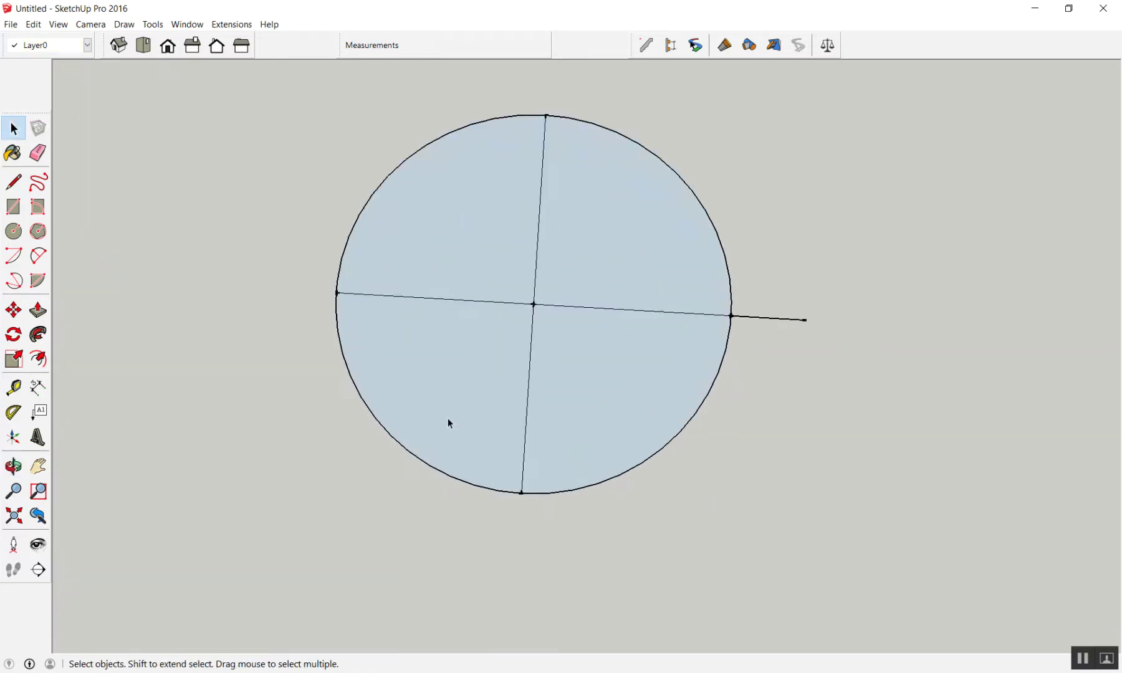
left_click(788, 318)
key("Delete")
scroll(761, 352, "down", 3)
mouse_move(663, 375)
middle_mouse_down()
mouse_move(610, 322)
mouse_move(646, 339)
middle_mouse_up()
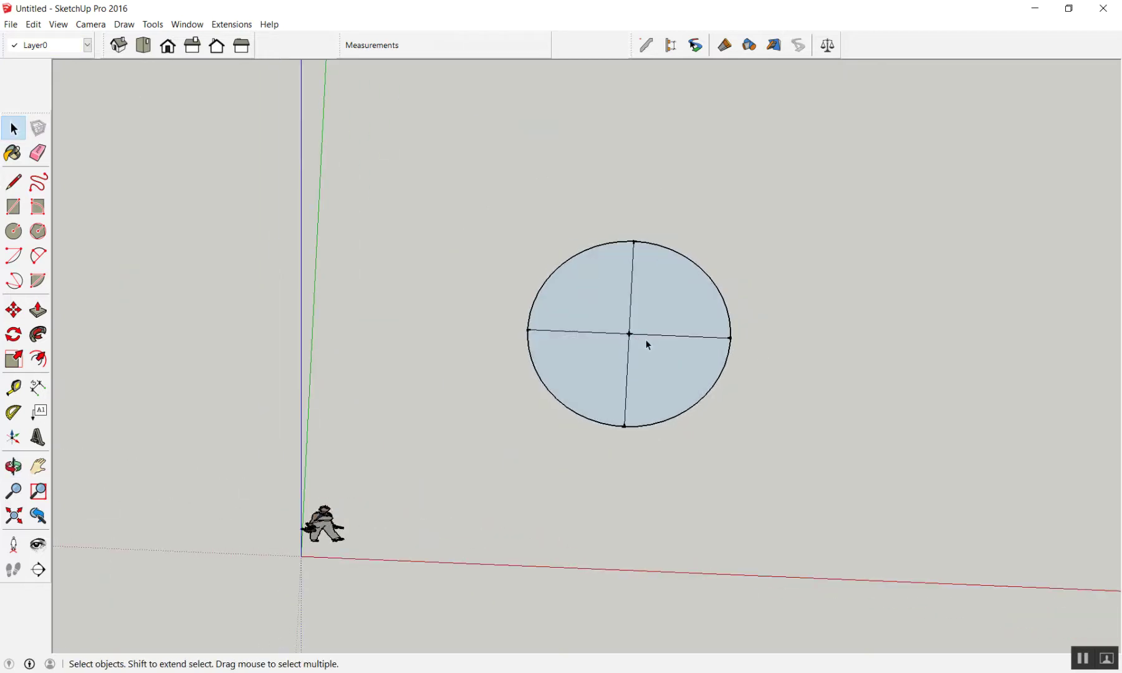
mouse_move(645, 340)
middle_mouse_down()
mouse_move(623, 368)
mouse_move(451, 386)
mouse_move(632, 384)
middle_mouse_up()
scroll(633, 384, "down", 2)
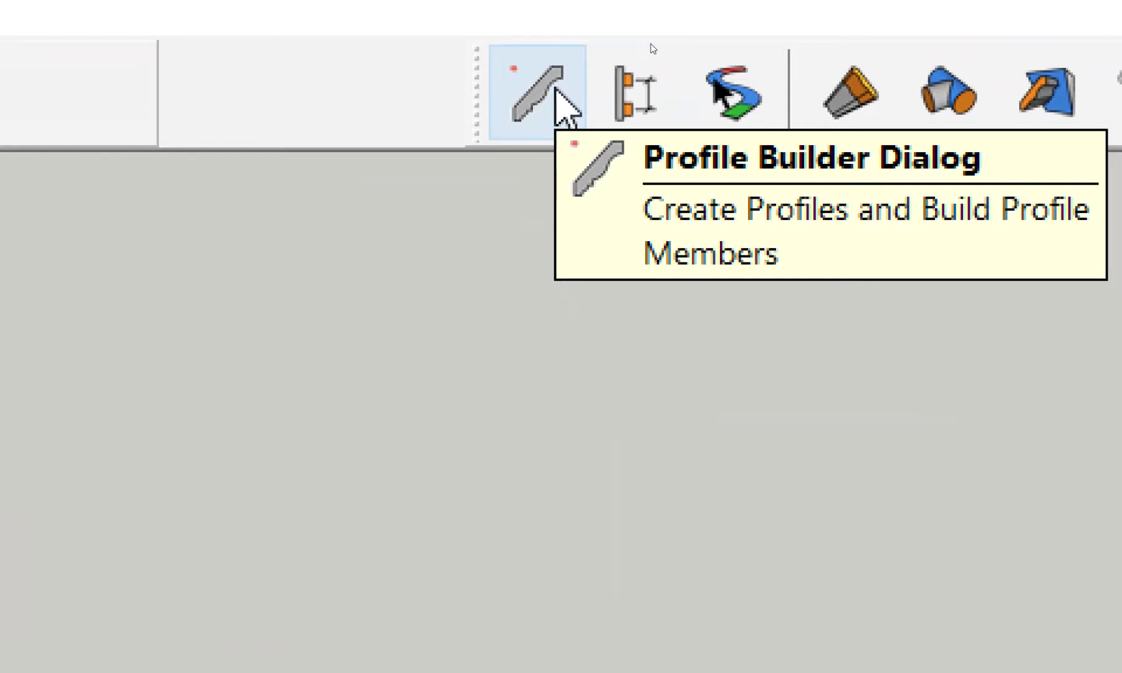
- Build a 0.20 m square Profile Builder column standing upright along the blue axis
left_click(555, 89)
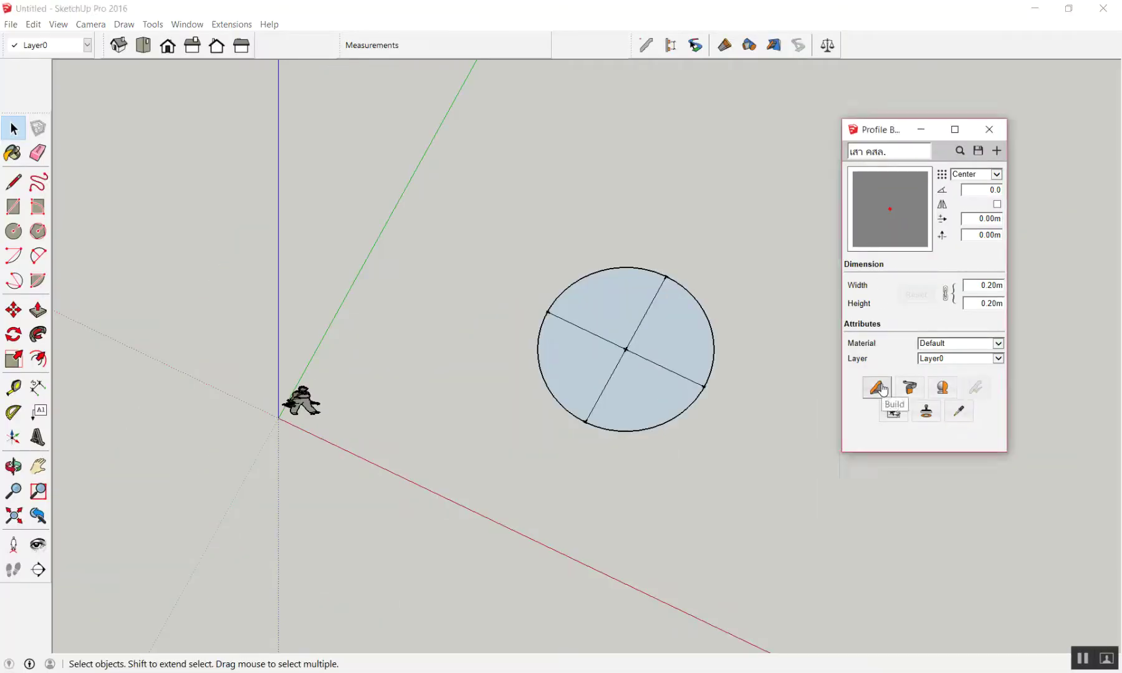
left_click(884, 389)
left_click(412, 410)
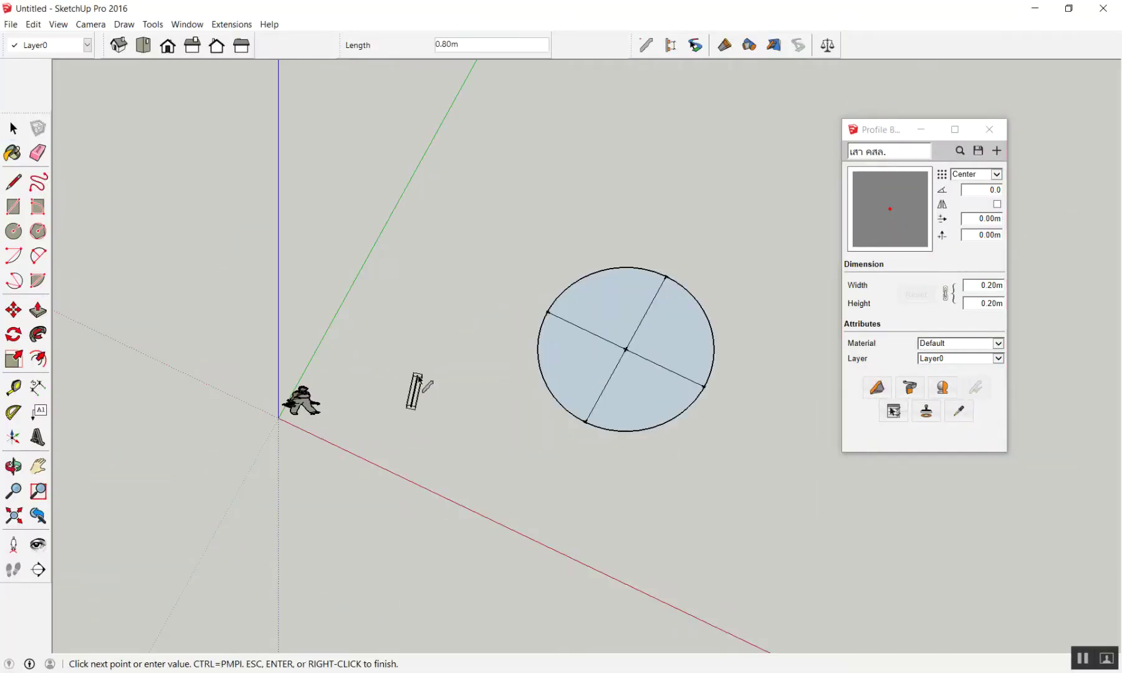
key("Escape")
mouse_move(486, 445)
middle_mouse_down()
mouse_move(464, 304)
mouse_move(586, 168)
middle_mouse_up()
left_click(418, 375)
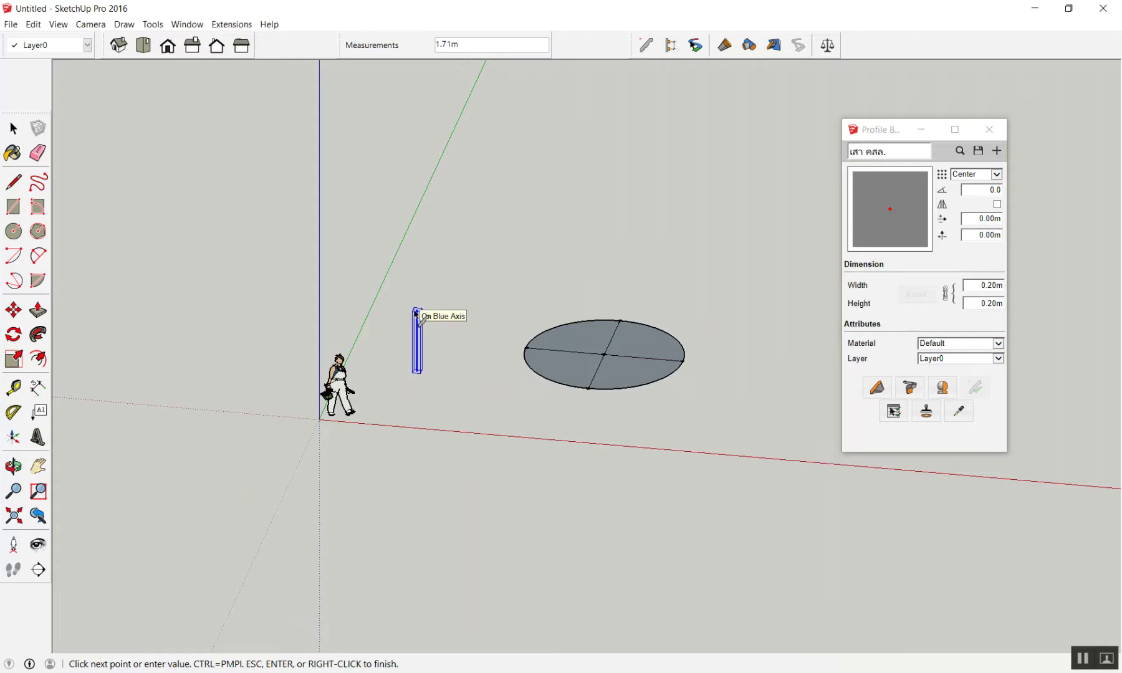
key("Escape")
key("space")
left_click(872, 391)
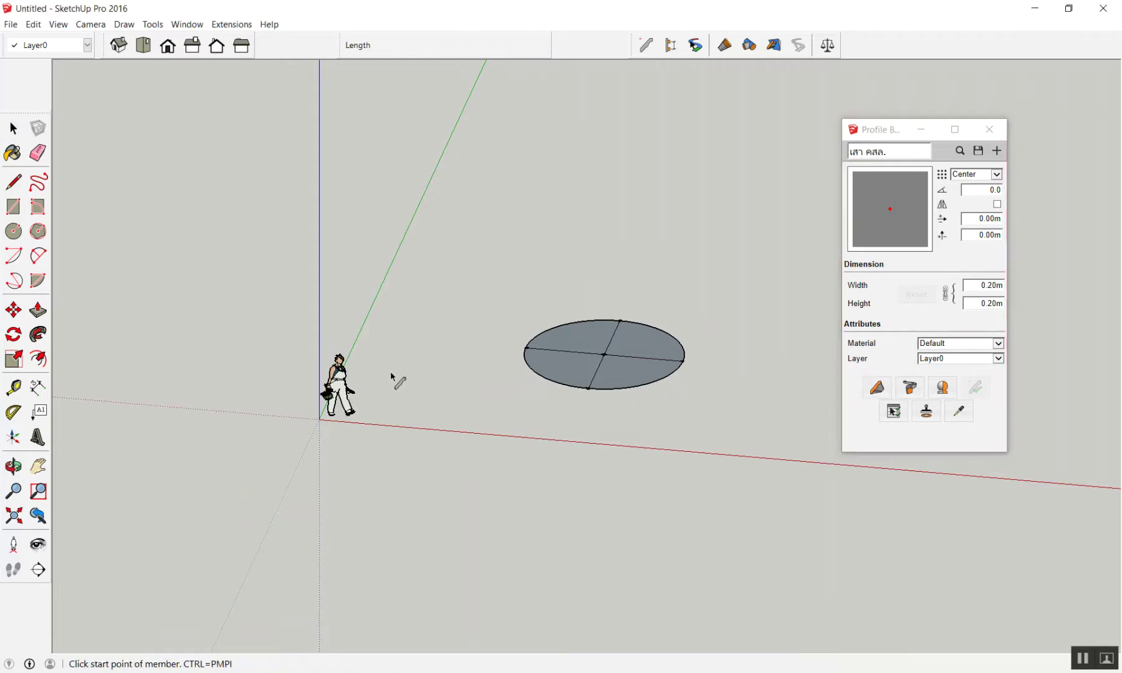
left_click(410, 382)
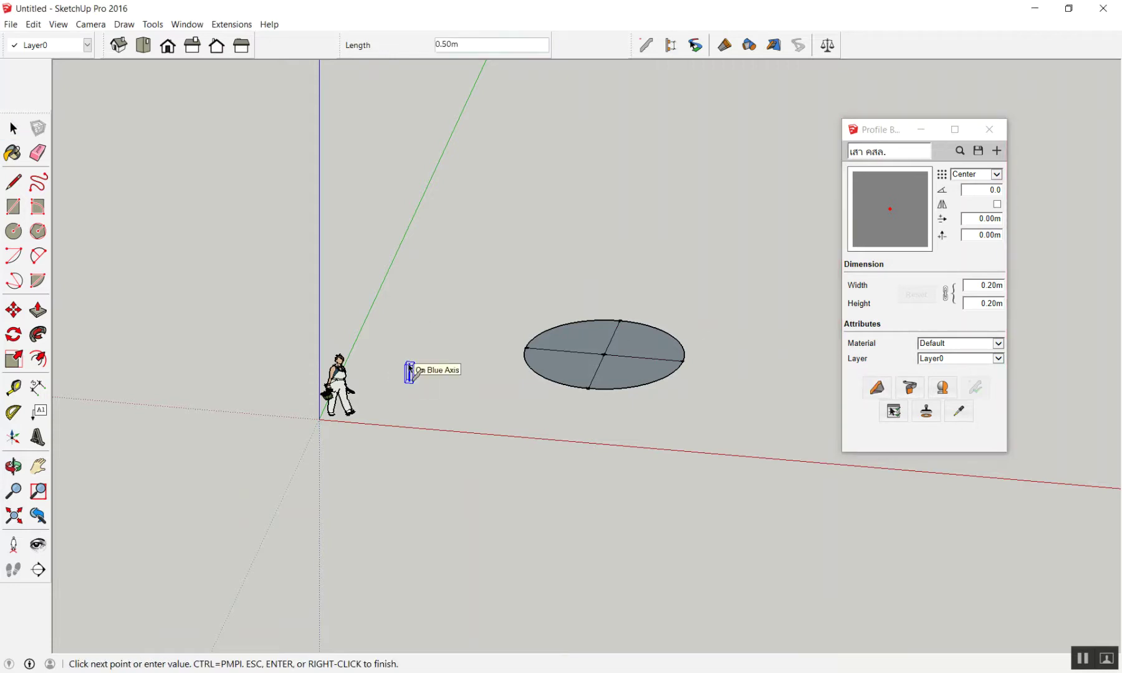
left_click(385, 215)
key("space")
- Orbit and zoom around the new column beside the quartered circle
mouse_move(406, 336)
middle_mouse_down()
mouse_move(393, 505)
mouse_move(413, 326)
middle_mouse_up()
scroll(413, 467, "up", 3)
middle_click_drag(389, 428, 566, 441)
scroll(487, 440, "down", 2)
scroll(417, 440, "down", 2)
scroll(406, 448, "down", 1)
middle_click_drag(406, 449, 466, 414)
- Zoom in, select the column and start moving it with M
scroll(451, 459, "up", 2)
scroll(413, 441, "up", 2)
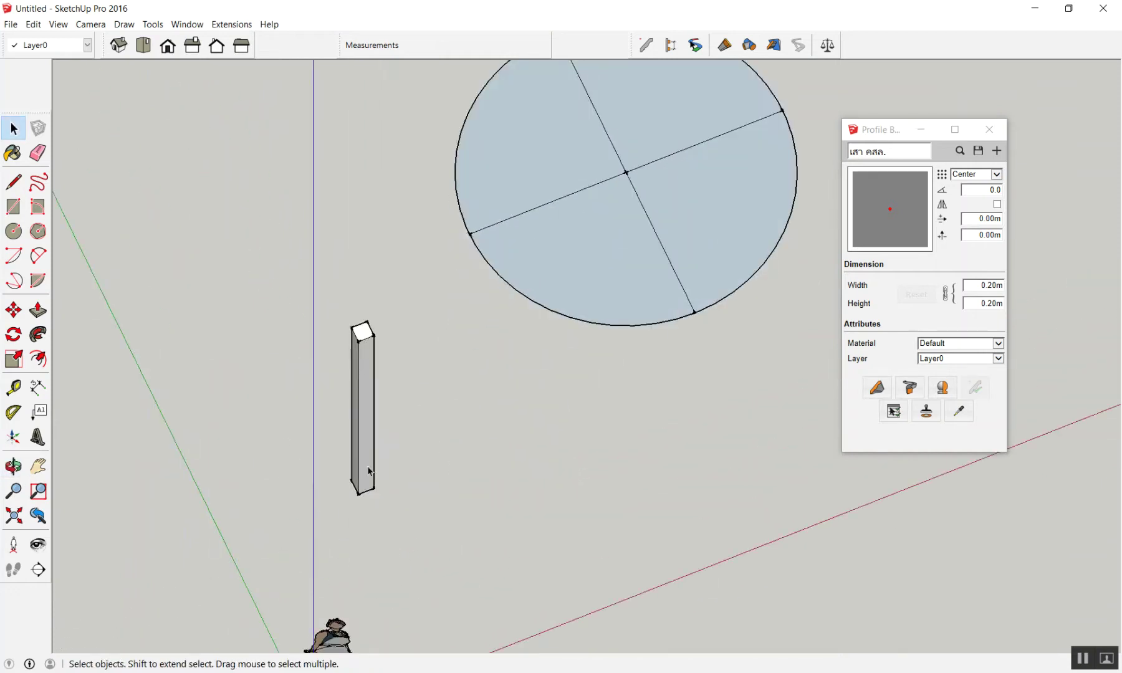
scroll(369, 472, "up", 2)
scroll(361, 455, "up", 2)
left_click(355, 448)
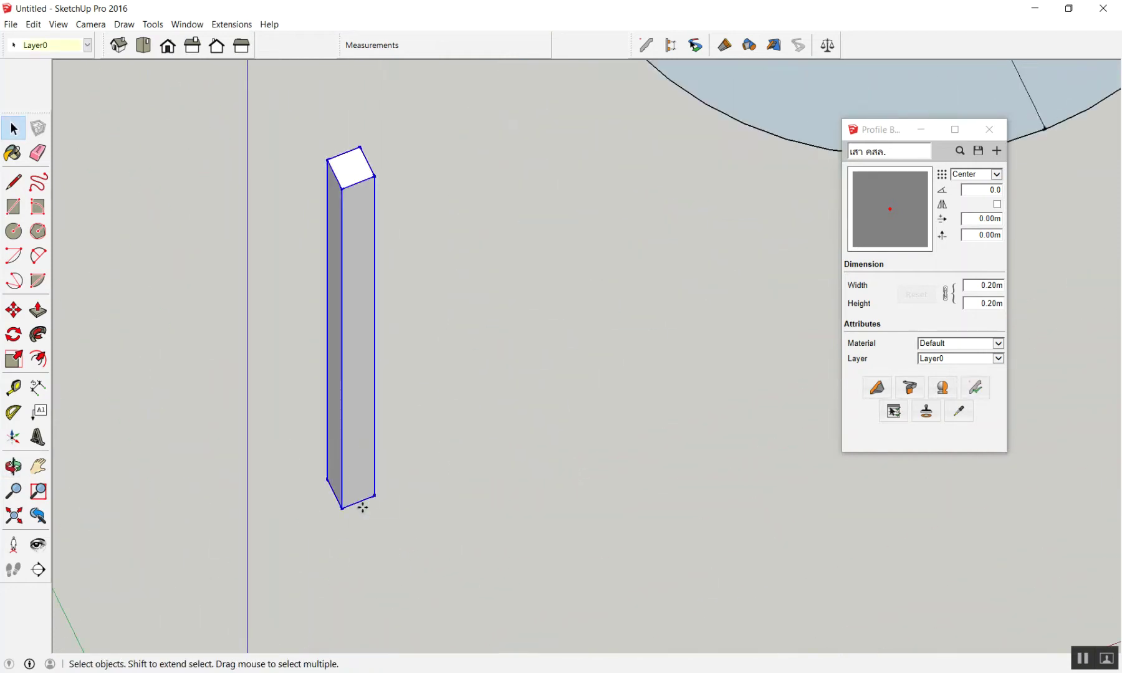
key("m")
scroll(361, 506, "up", 2)
- Orbit and zoom to bring the column and circle into view
scroll(358, 505, "up", 2)
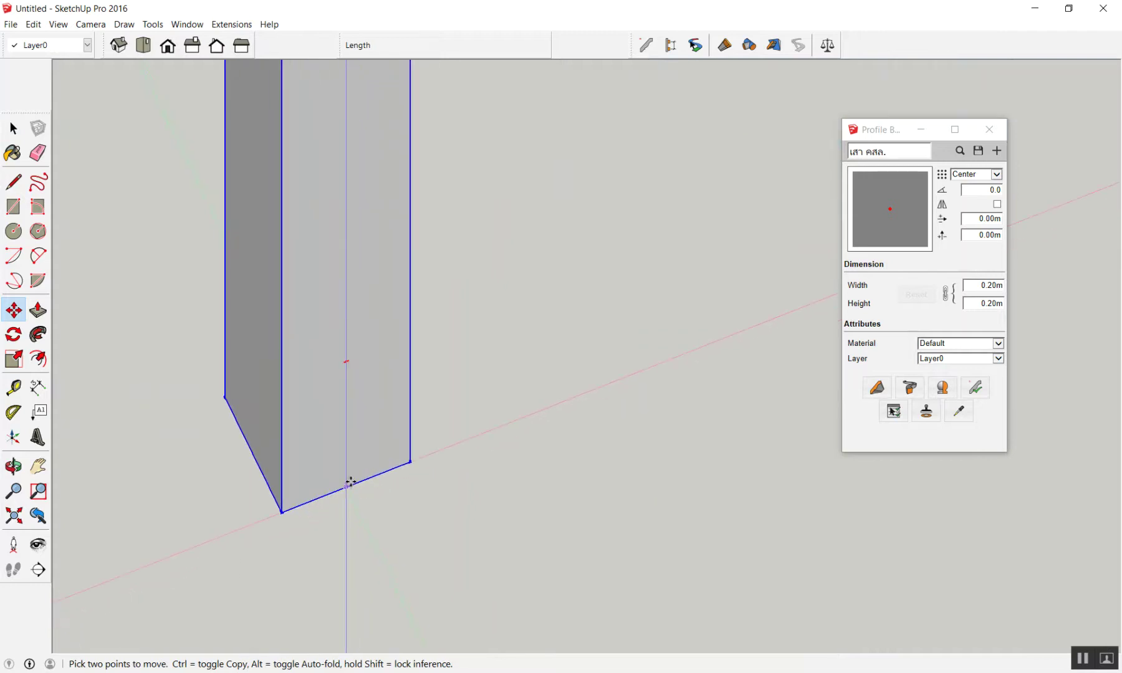
scroll(350, 487, "down", 2)
scroll(340, 474, "down", 2)
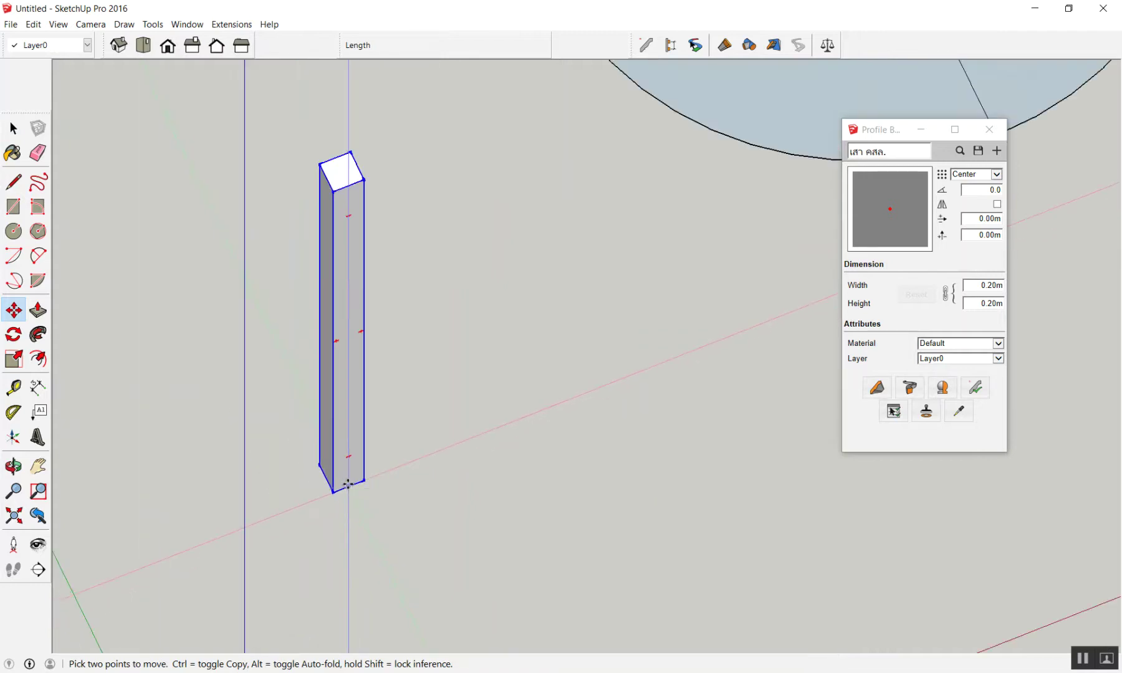
scroll(312, 467, "down", 2)
scroll(284, 466, "down", 2)
mouse_move(288, 465)
middle_mouse_down()
mouse_move(213, 491)
mouse_move(300, 396)
mouse_move(491, 375)
middle_mouse_up()
scroll(623, 320, "up", 2)
scroll(451, 305, "up", 3)
scroll(429, 345, "up", 2)
scroll(384, 371, "down", 2)
scroll(318, 394, "down", 2)
scroll(371, 356, "down", 3)
scroll(520, 241, "up", 3)
scroll(520, 241, "up", 3)
scroll(556, 245, "up", 1)
- Move the column by its base point to a first new spot
left_click(569, 276)
scroll(430, 241, "down", 3)
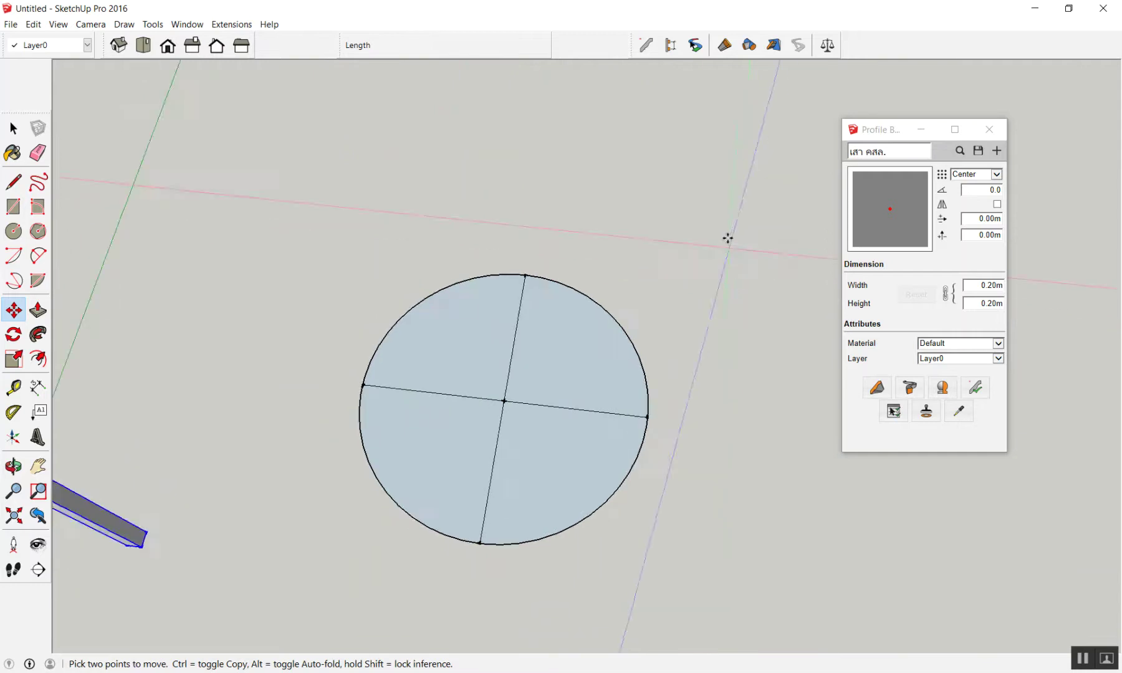
scroll(499, 374, "down", 3)
left_click(494, 355)
key("space")
scroll(482, 363, "up", 2)
- Reselect the column and restart Move, zooming in on its base
left_click(502, 340)
scroll(512, 432, "up", 1)
scroll(512, 424, "up", 2)
key("m")
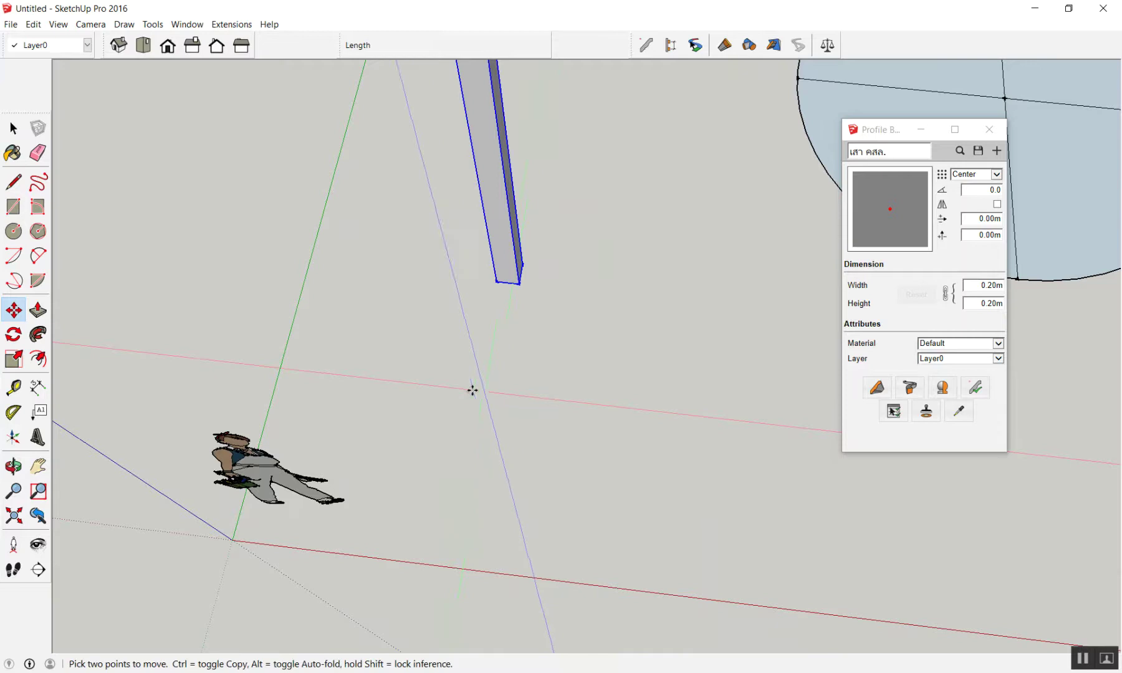
scroll(524, 301, "up", 1)
scroll(504, 242, "up", 2)
scroll(502, 256, "up", 1)
scroll(502, 255, "up", 2)
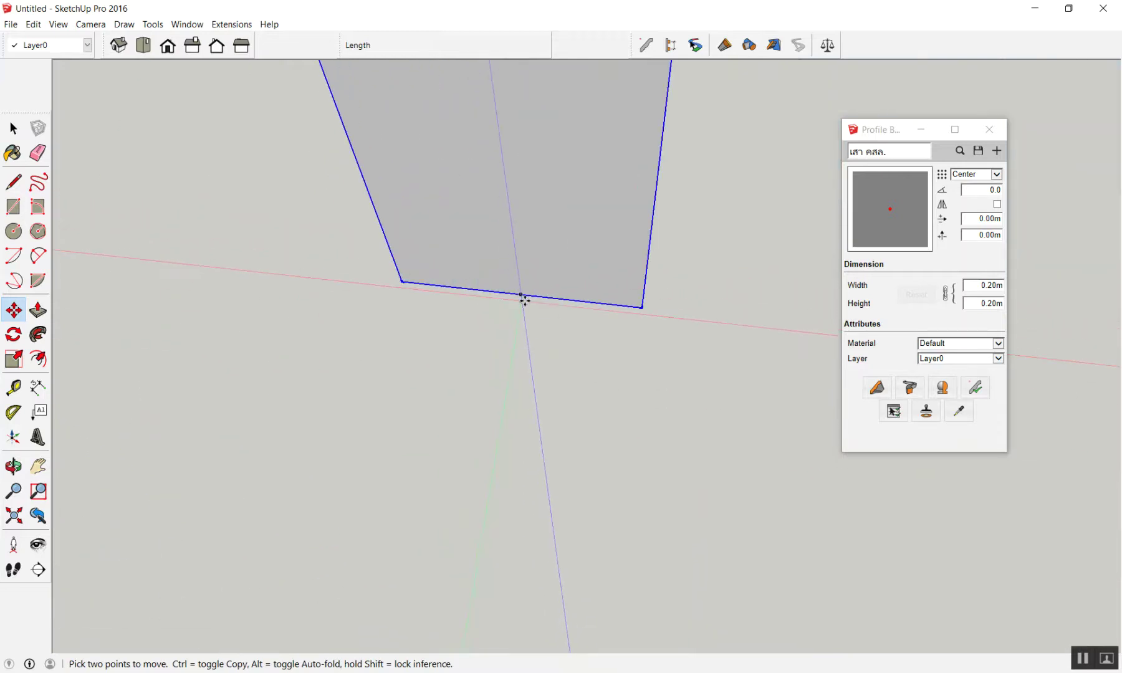
- Move the column by its base midpoint onto the circle's top edge endpoint
left_click(523, 295)
scroll(501, 290, "down", 1)
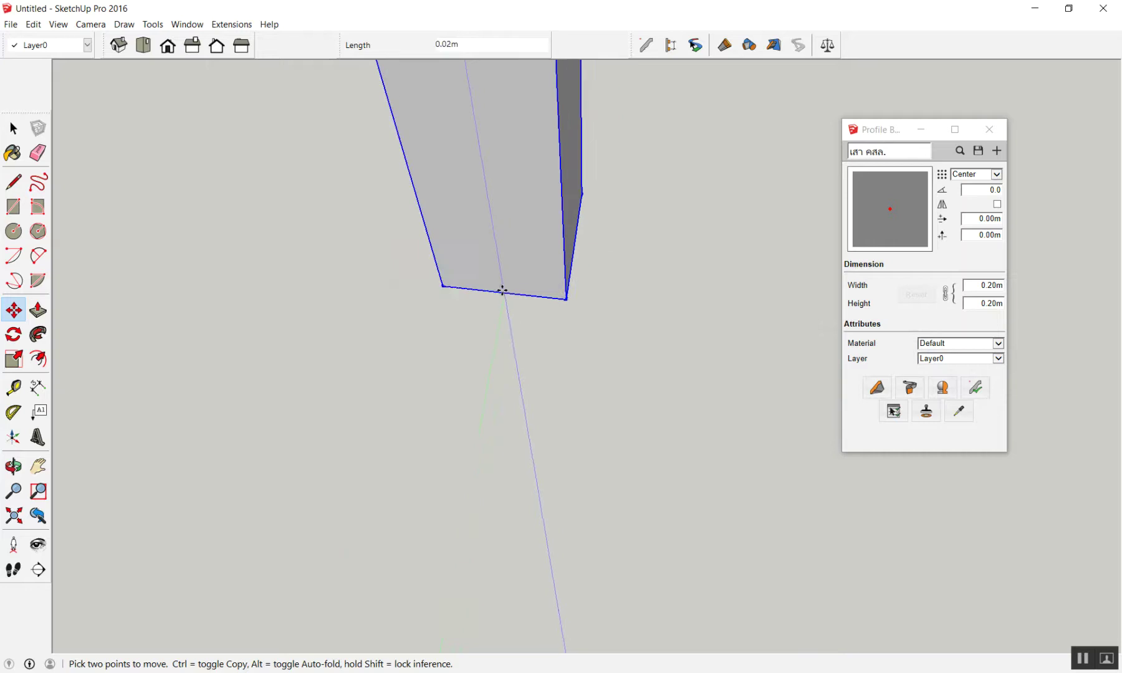
scroll(430, 298, "down", 2)
scroll(388, 301, "down", 3)
scroll(484, 247, "down", 1)
scroll(552, 191, "up", 3)
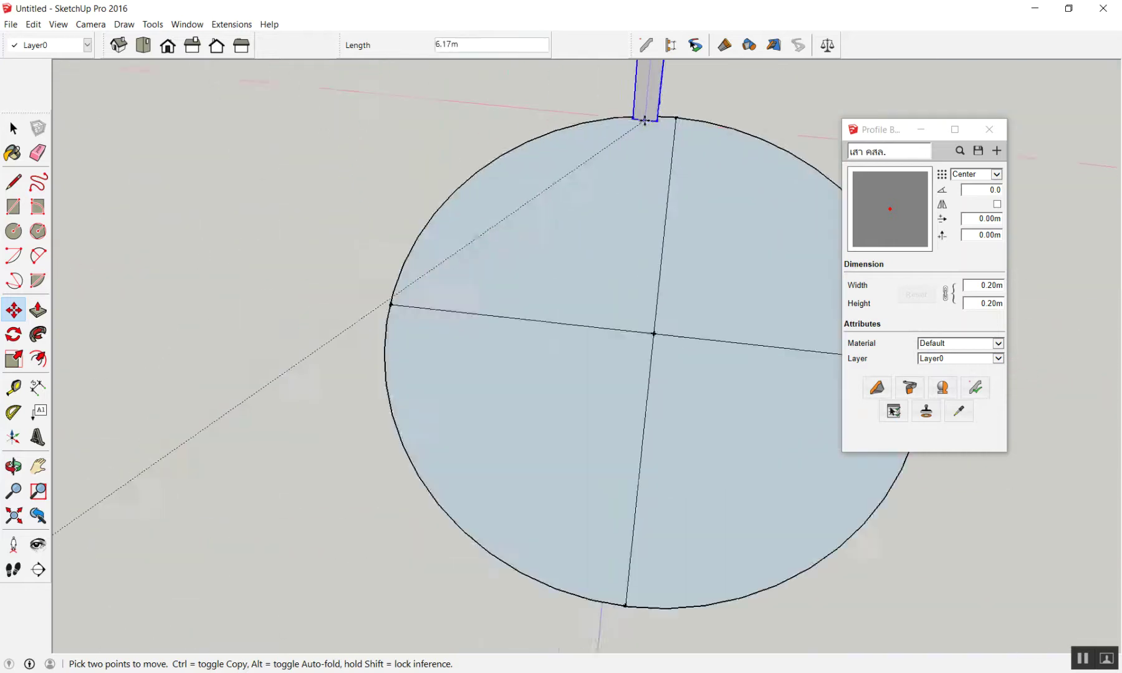
scroll(648, 106, "up", 2)
left_click(593, 139)
scroll(371, 200, "down", 3)
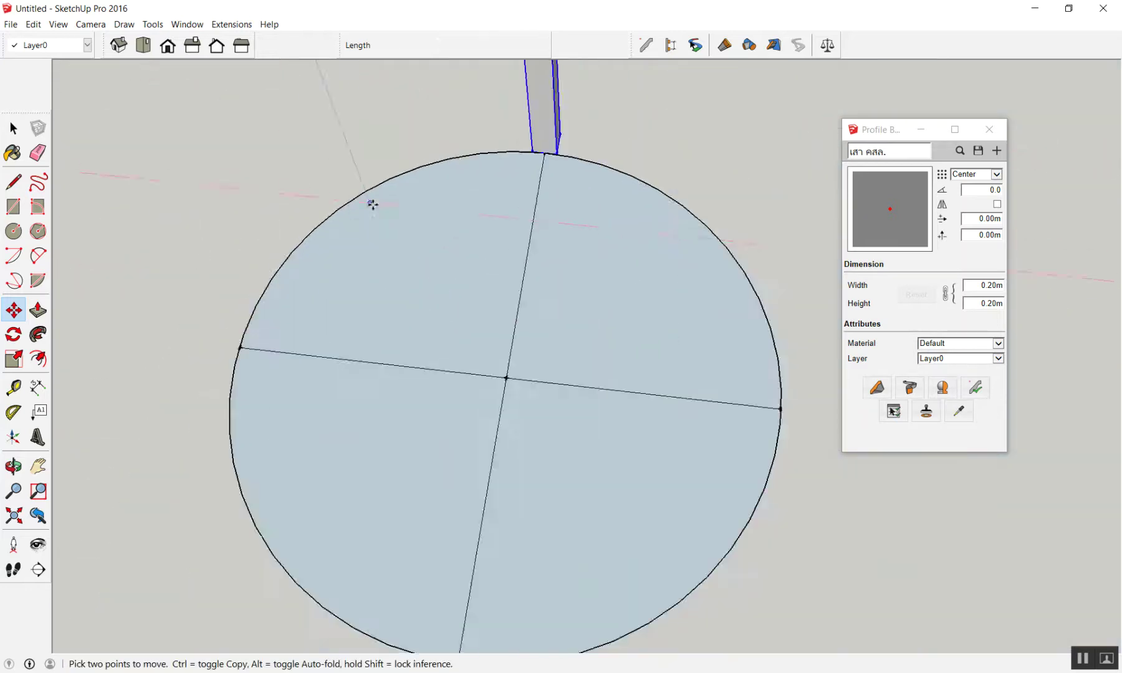
scroll(371, 200, "down", 3)
key("space")
- Check the placement in Top view (F2), then orbit back to perspective
middle_click_drag(608, 225, 360, 50)
mouse_move(360, 50)
left_mouse_down()
mouse_move(708, 132)
mouse_move(386, 288)
mouse_move(281, 208)
mouse_move(358, 271)
mouse_move(534, 293)
left_mouse_up()
key("space")
key("F2")
scroll(709, 326, "up", 2)
scroll(604, 298, "down", 1)
scroll(448, 321, "down", 2)
scroll(556, 328, "down", 2)
scroll(556, 328, "up", 3)
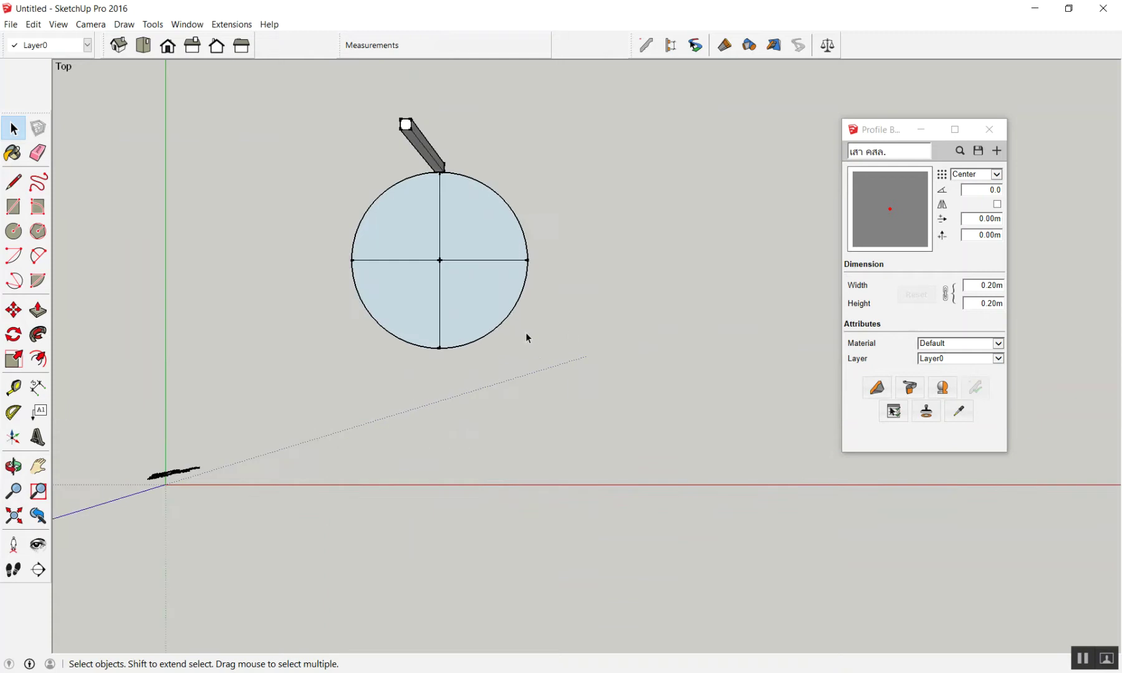
middle_click_drag(506, 336, 360, 141)
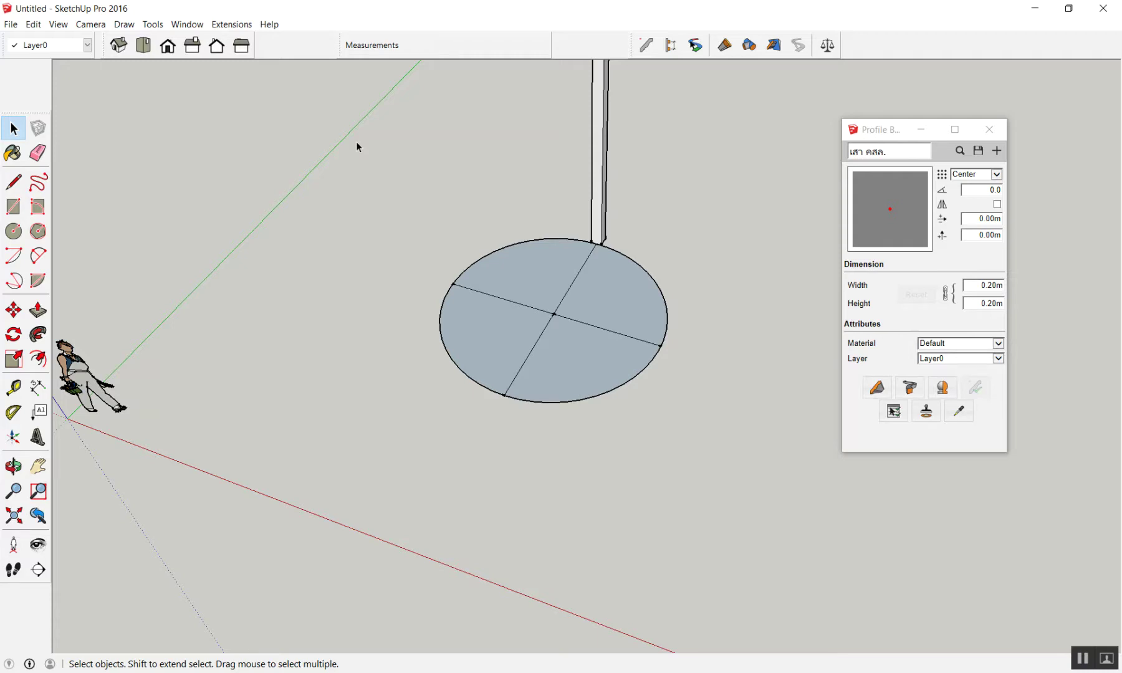
scroll(433, 309, "down", 3)
middle_click_drag(433, 309, 438, 324)
scroll(433, 308, "up", 3)
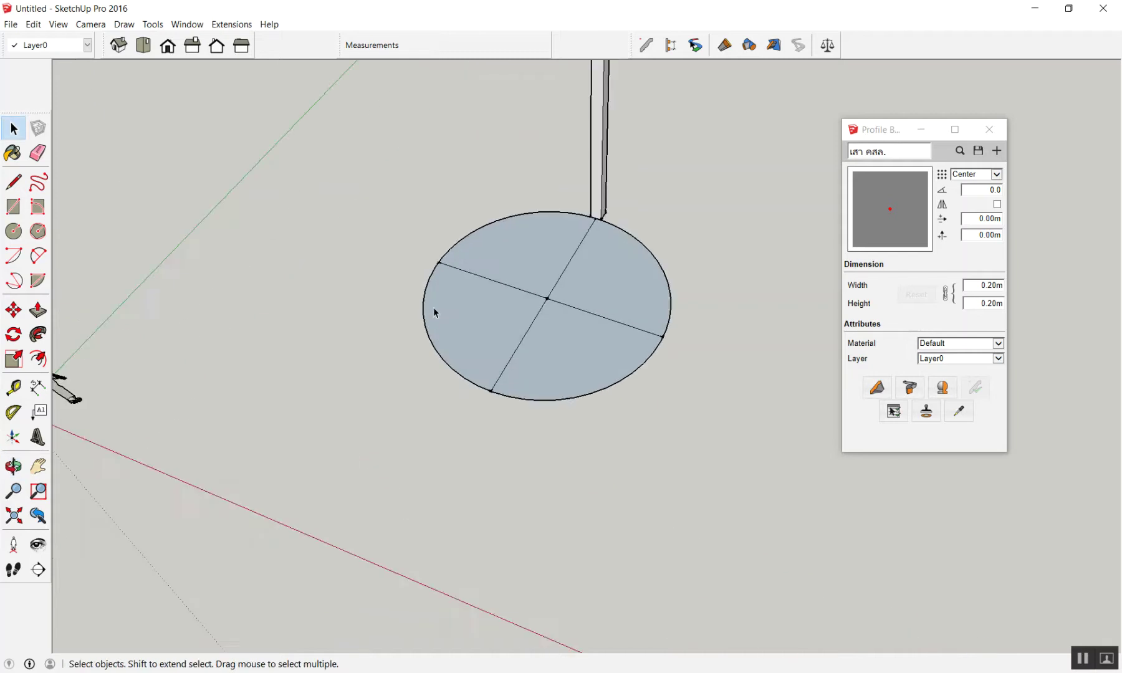
scroll(435, 306, "up", 2)
middle_click_drag(630, 180, 652, 233)
scroll(689, 253, "down", 3)
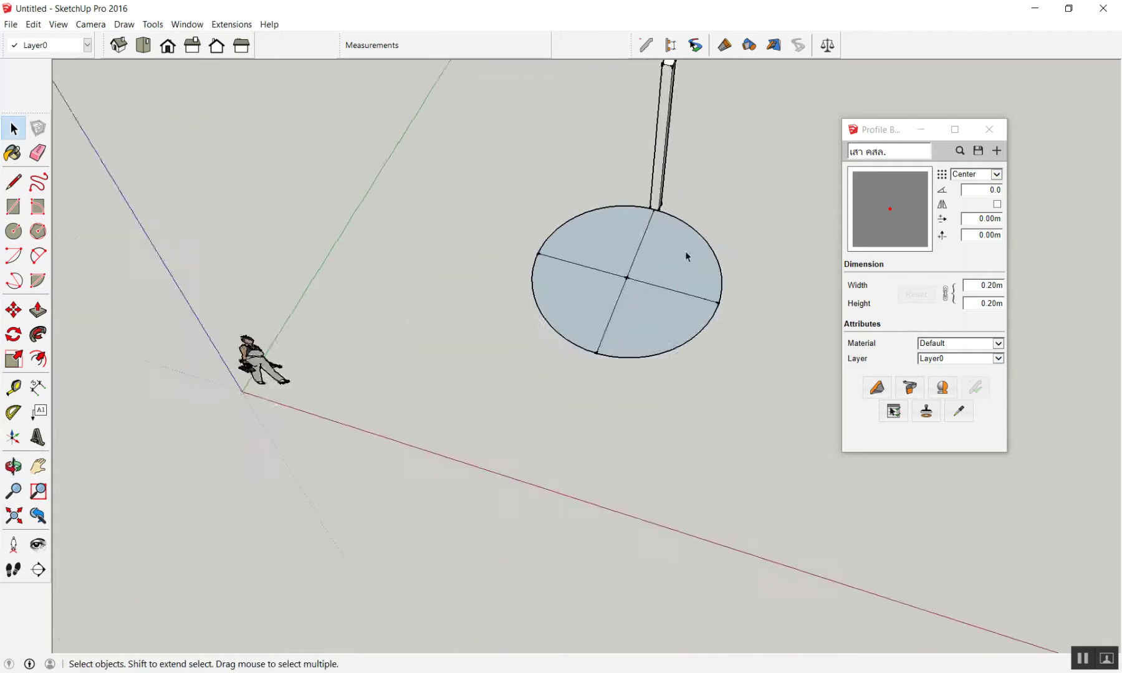
scroll(743, 248, "up", 2)
scroll(743, 248, "up", 2)
left_click(575, 145)
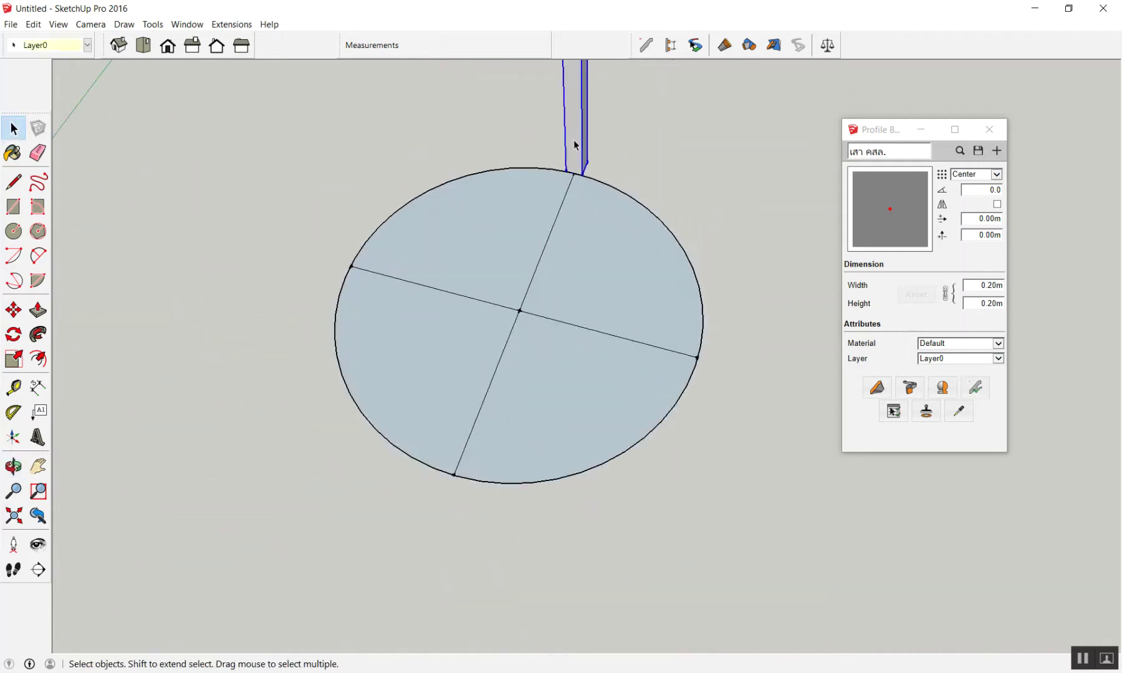
left_click(601, 138)
left_click(576, 140)
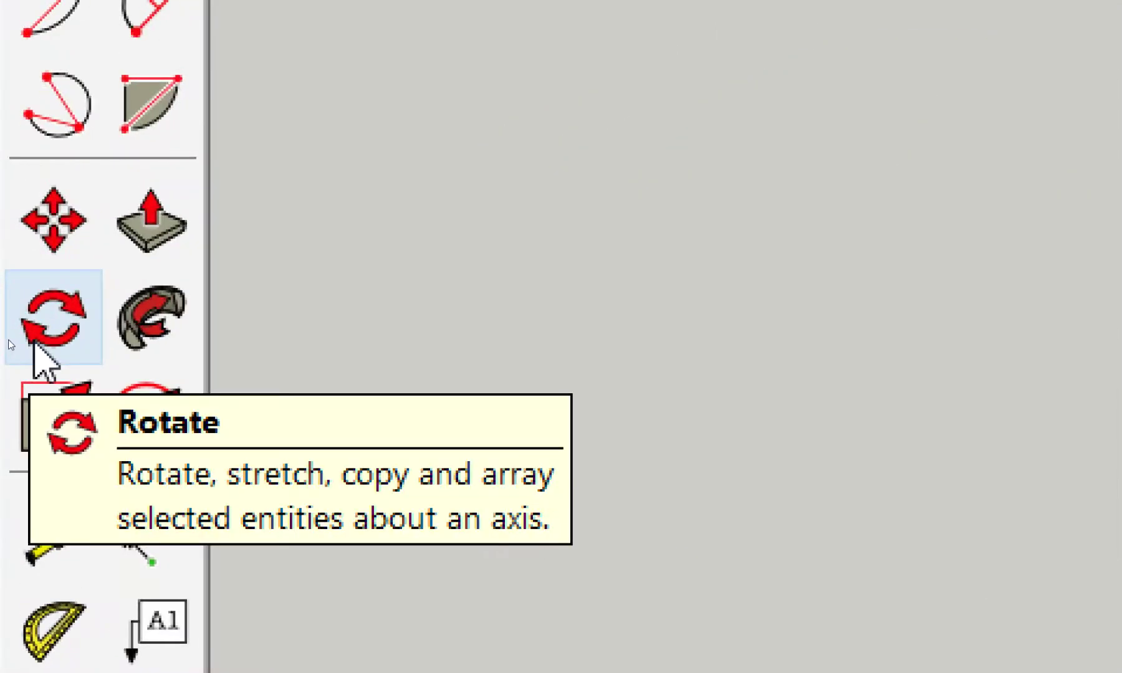
left_click(35, 344)
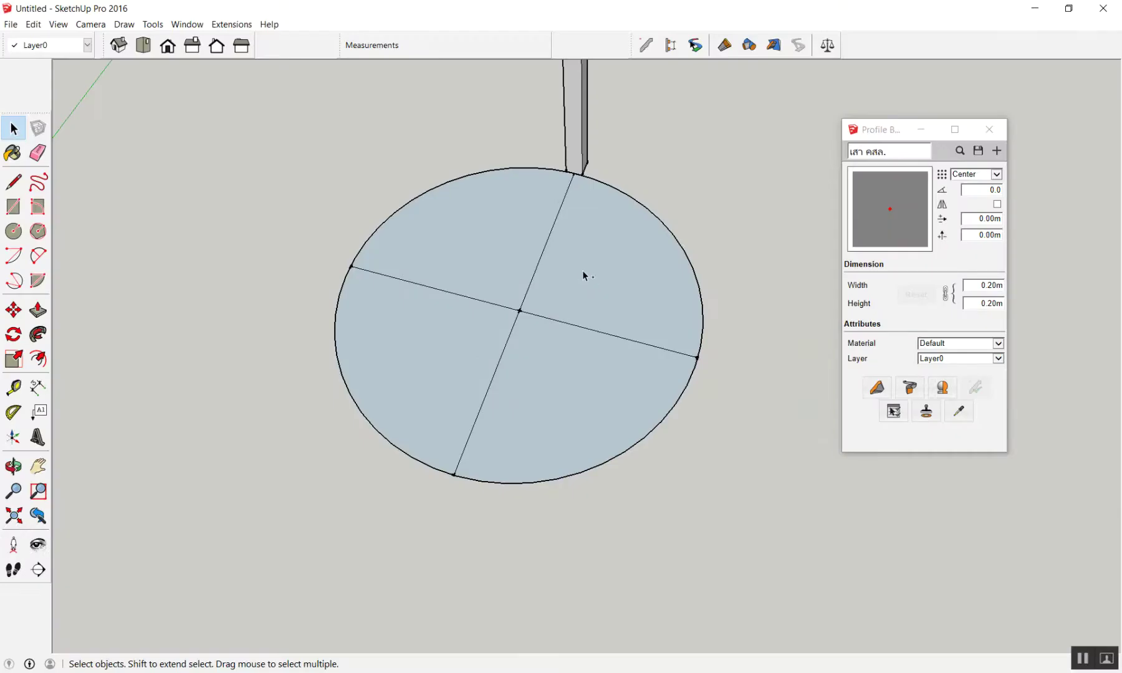
mouse_move(460, 127)
left_mouse_down()
mouse_move(334, 188)
mouse_move(547, 385)
left_mouse_up()
scroll(571, 263, "down", 3)
scroll(613, 234, "down", 1)
left_click(597, 197)
scroll(624, 187, "up", 1)
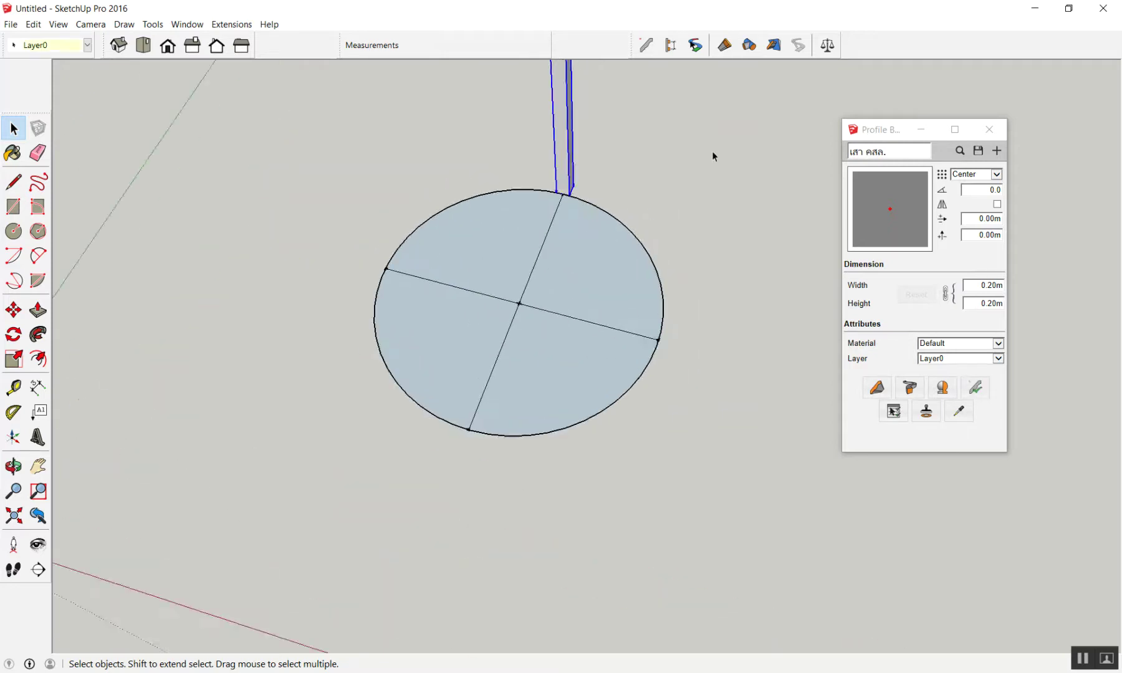
scroll(701, 171, "up", 1)
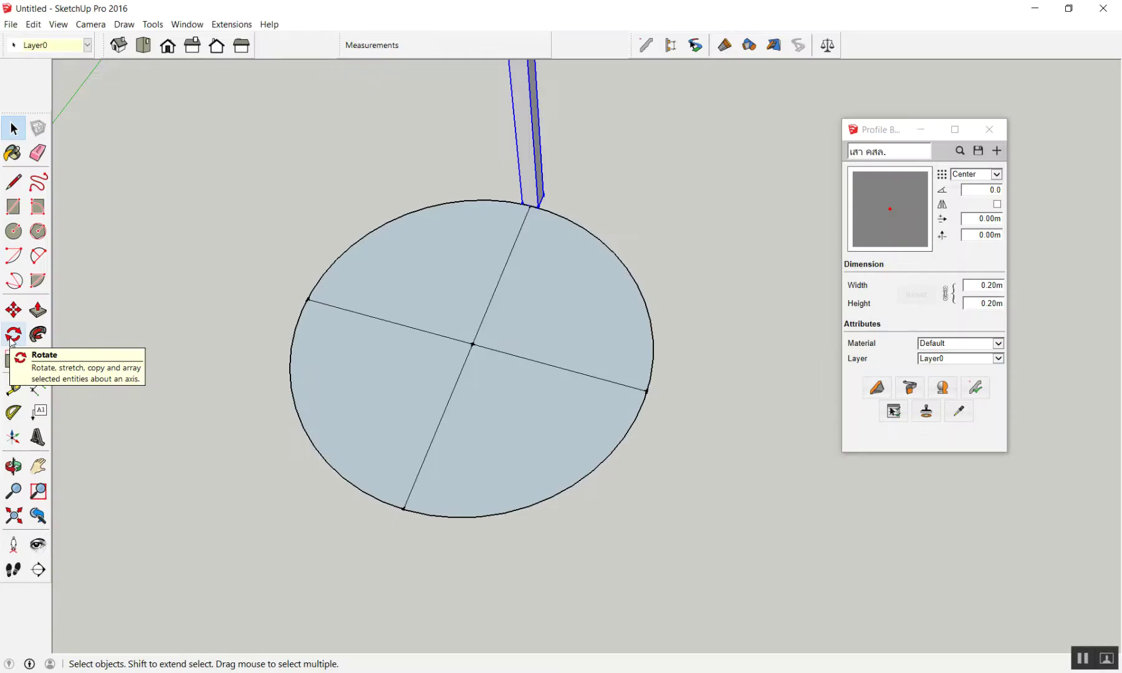
left_click(11, 336)
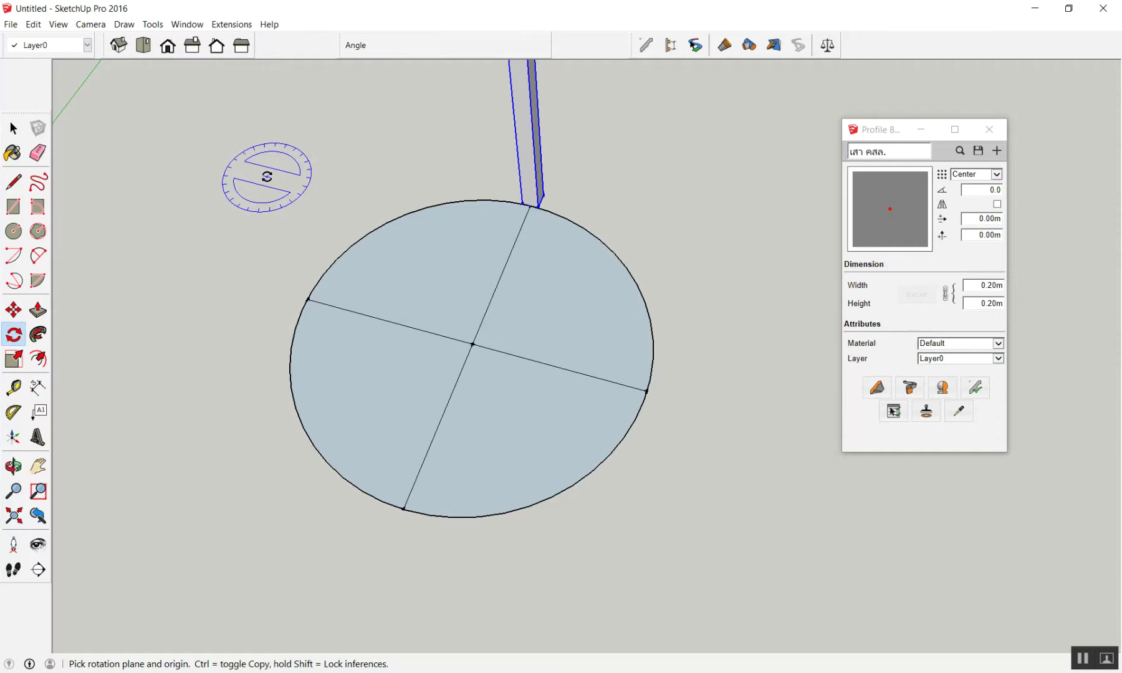
- Cancel the pending rotation and select the column
scroll(268, 177, "down", 3)
scroll(499, 250, "down", 5)
scroll(618, 311, "up", 2)
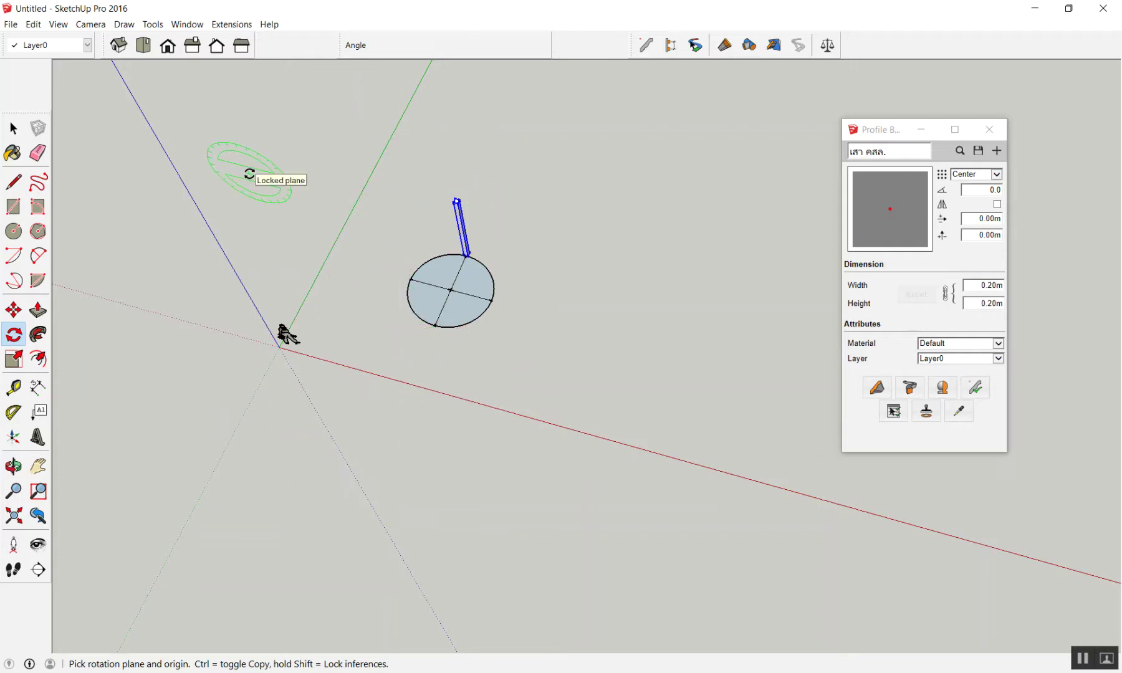
key("space")
scroll(437, 231, "up", 1)
scroll(485, 253, "up", 2)
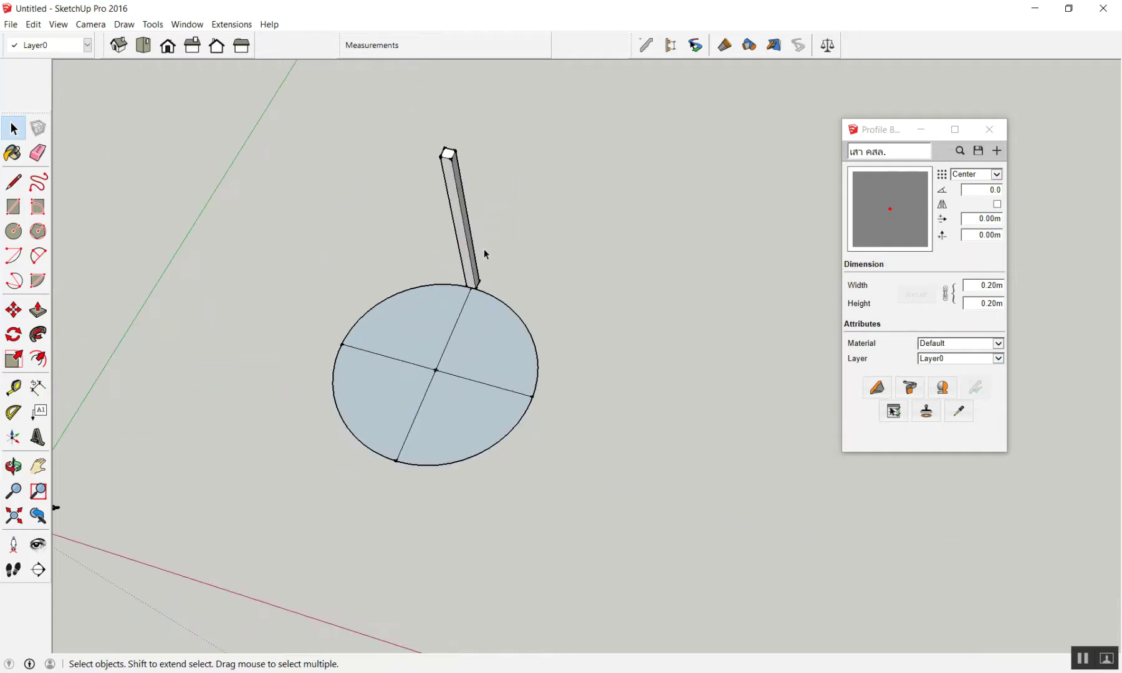
left_click_drag(399, 226, 398, 226)
scroll(397, 225, "down", 3)
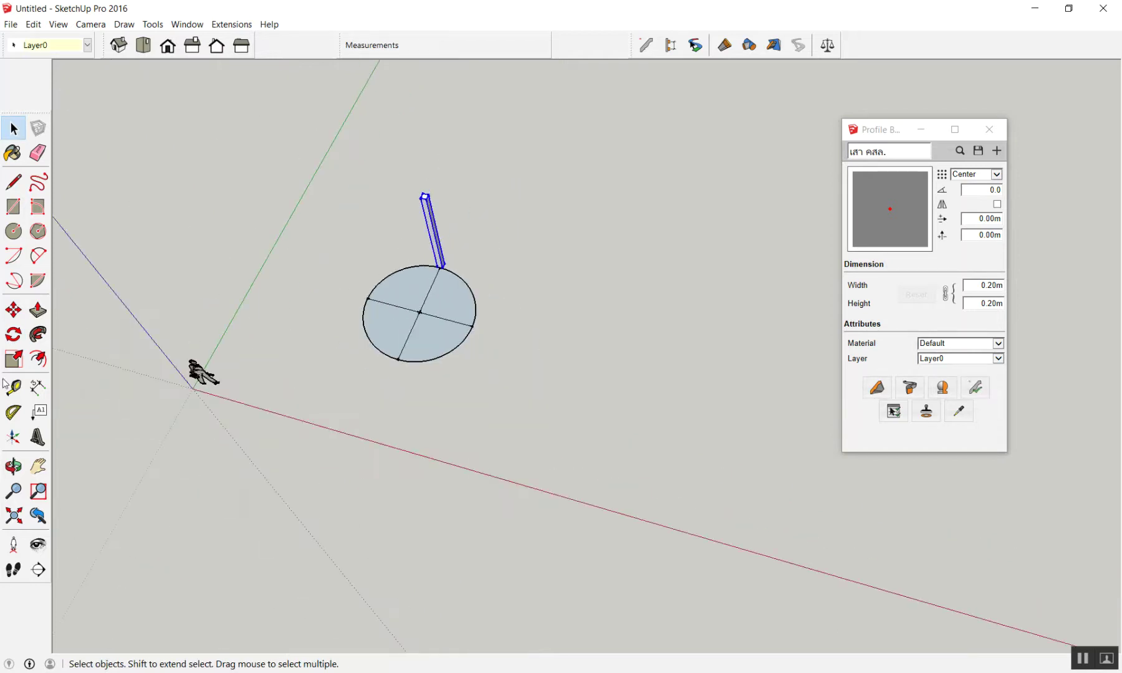
- Start Rotate on the column and zoom to locate the circle centre
left_click(11, 339)
scroll(416, 308, "up", 3)
scroll(394, 343, "up", 2)
scroll(380, 388, "up", 2)
scroll(416, 360, "down", 1)
scroll(415, 359, "down", 3)
scroll(413, 361, "down", 2)
scroll(409, 363, "up", 2)
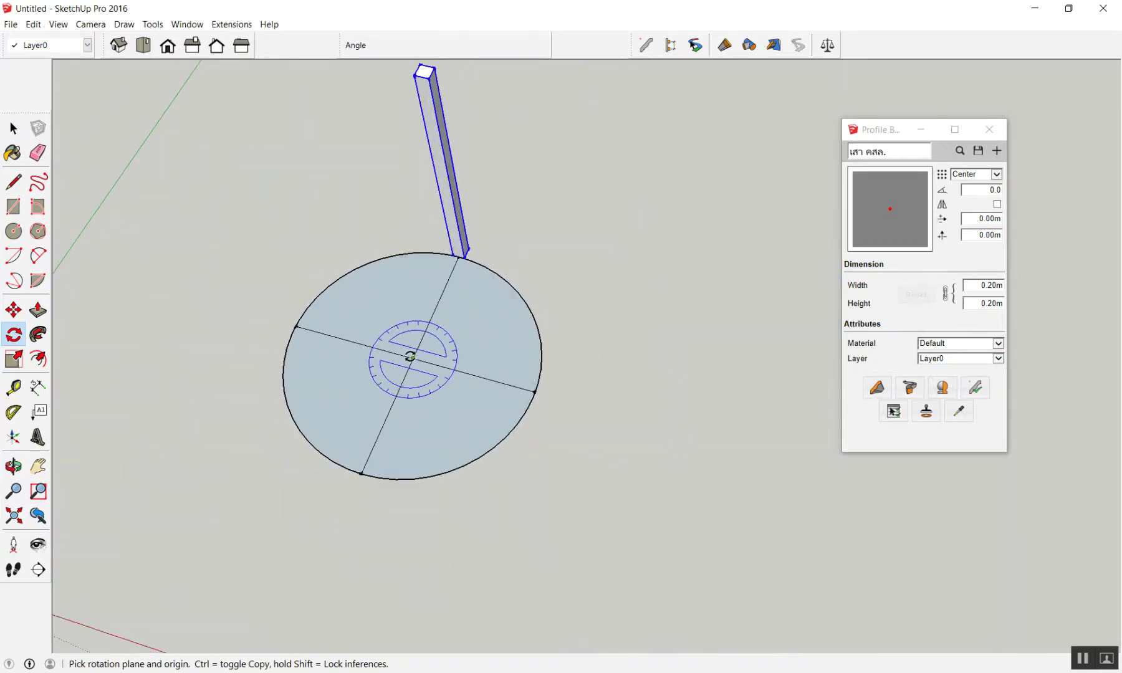
scroll(410, 360, "up", 1)
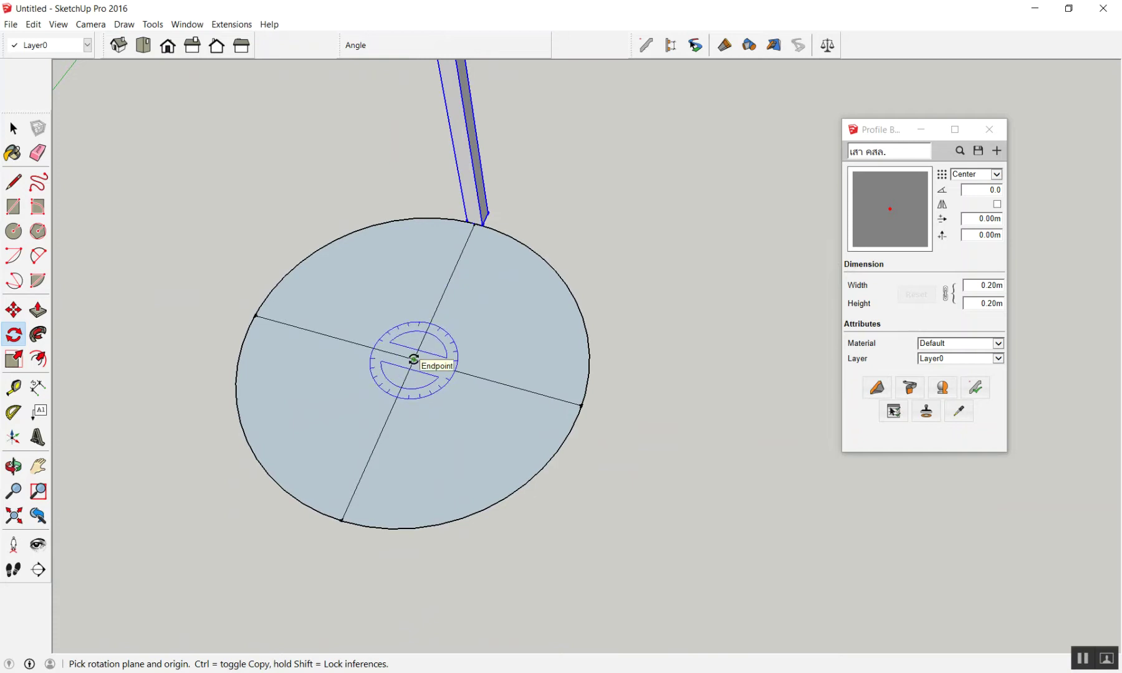
- Rotate-copy the column 45° about the circle centre from the green axis, arrayed x3
left_click(414, 359)
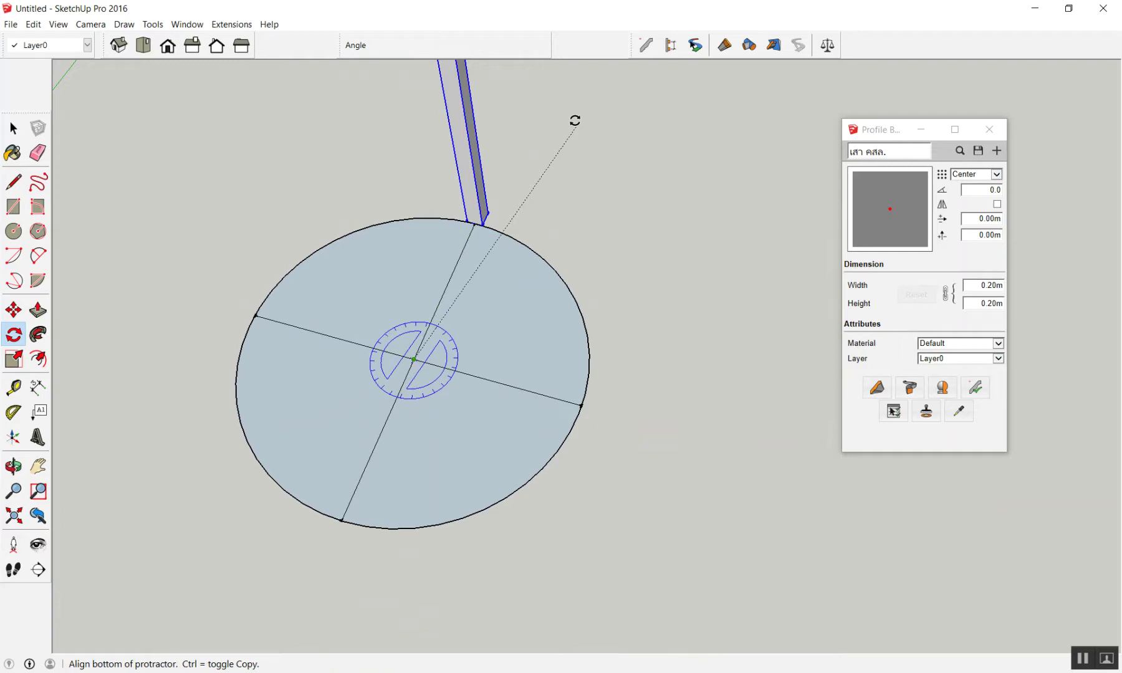
left_click(534, 93)
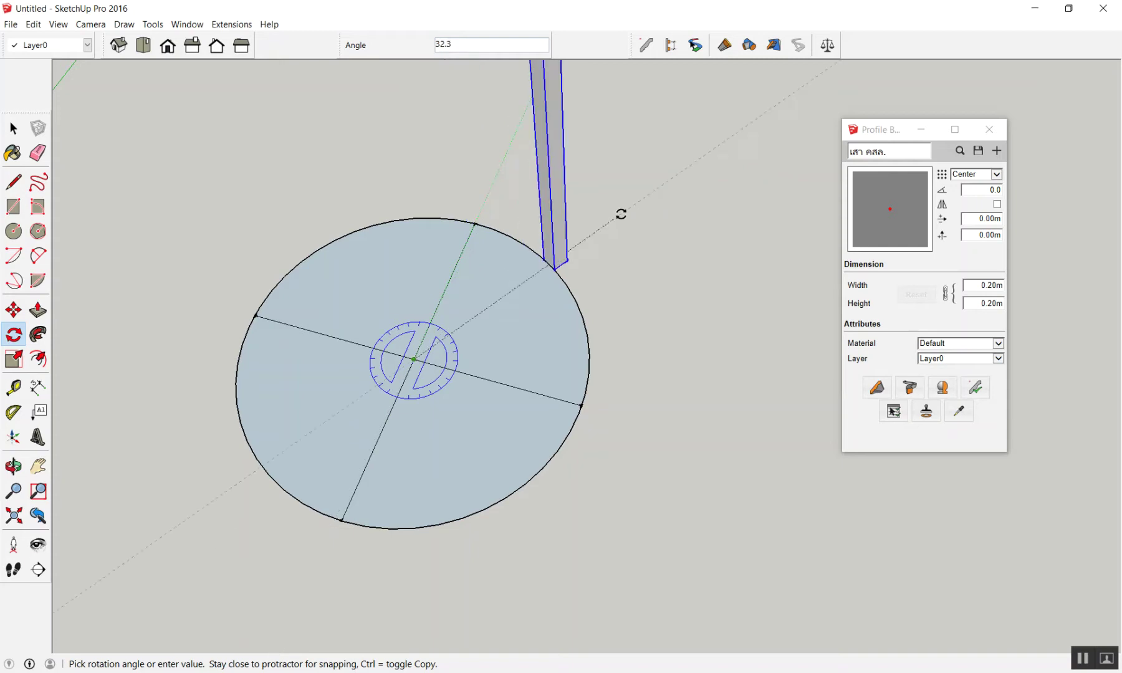
key("ctrl")
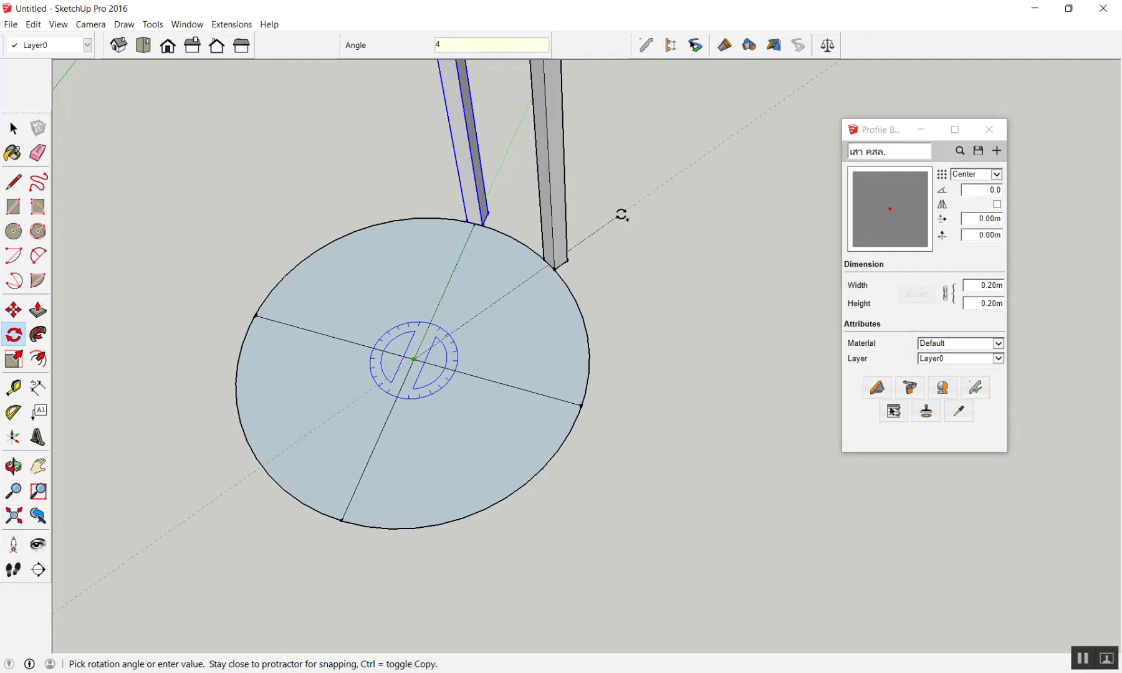
type("5")
key("Return")
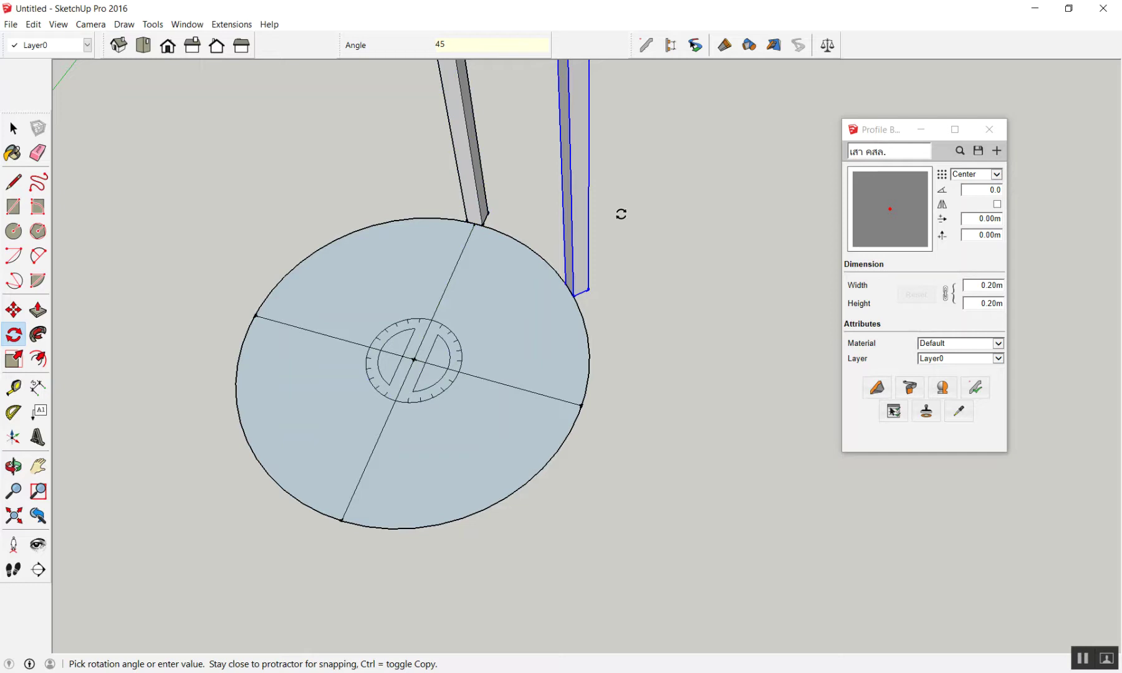
type("x3")
key("Return")
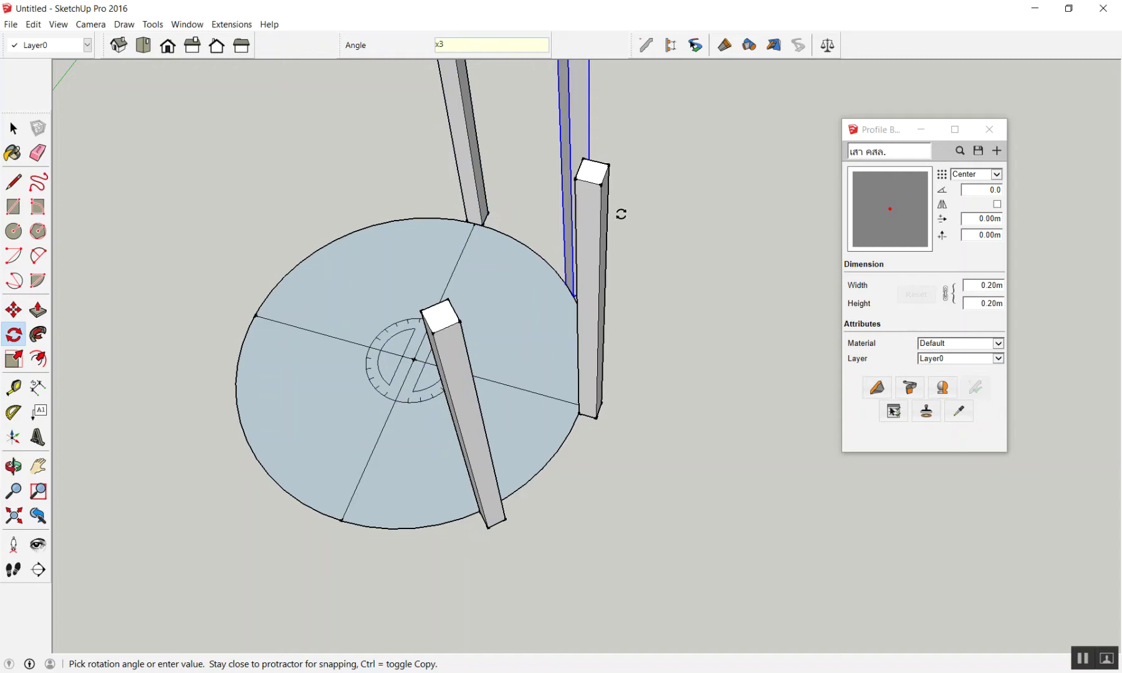
mouse_move(621, 214)
middle_mouse_down()
mouse_move(891, 329)
mouse_move(723, 442)
middle_mouse_up()
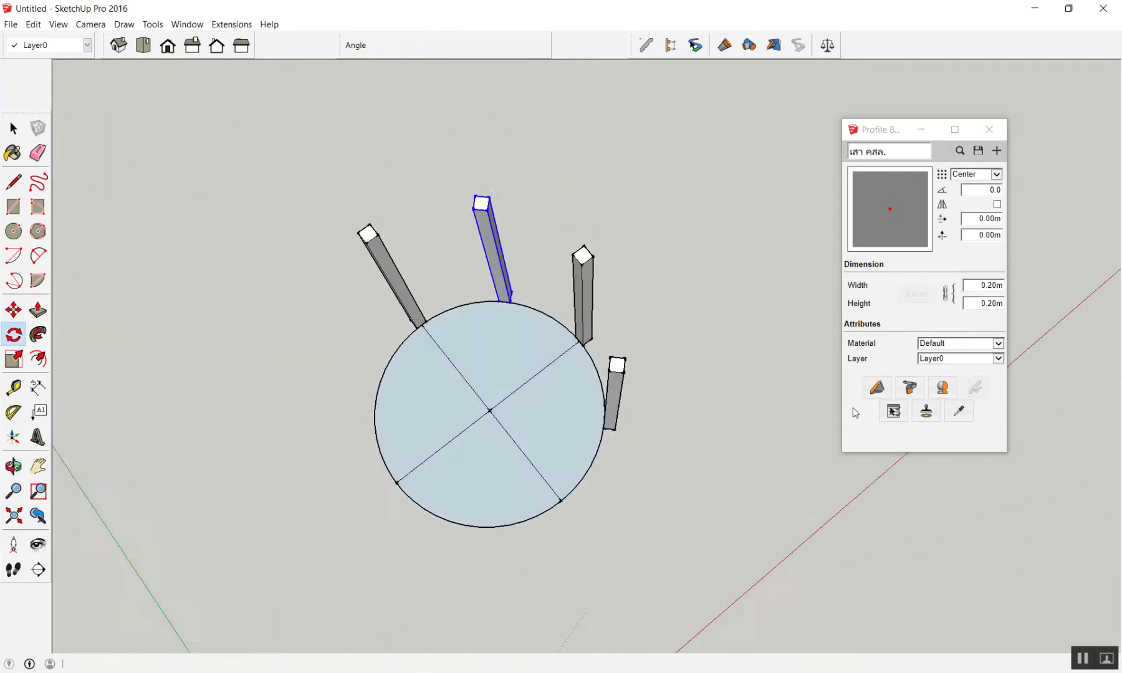
- Try an x5 array and a 30 value, then undo the rotated copies with Ctrl+Z
scroll(621, 476, "up", 3)
scroll(616, 521, "down", 2)
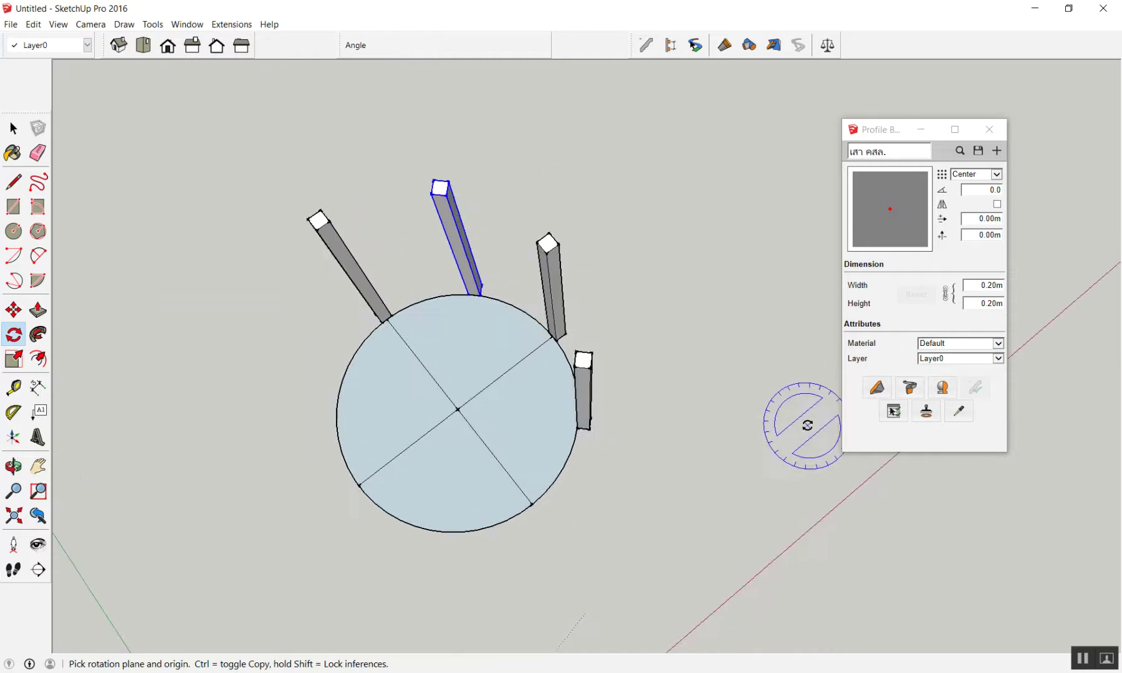
type("x5")
key("Return")
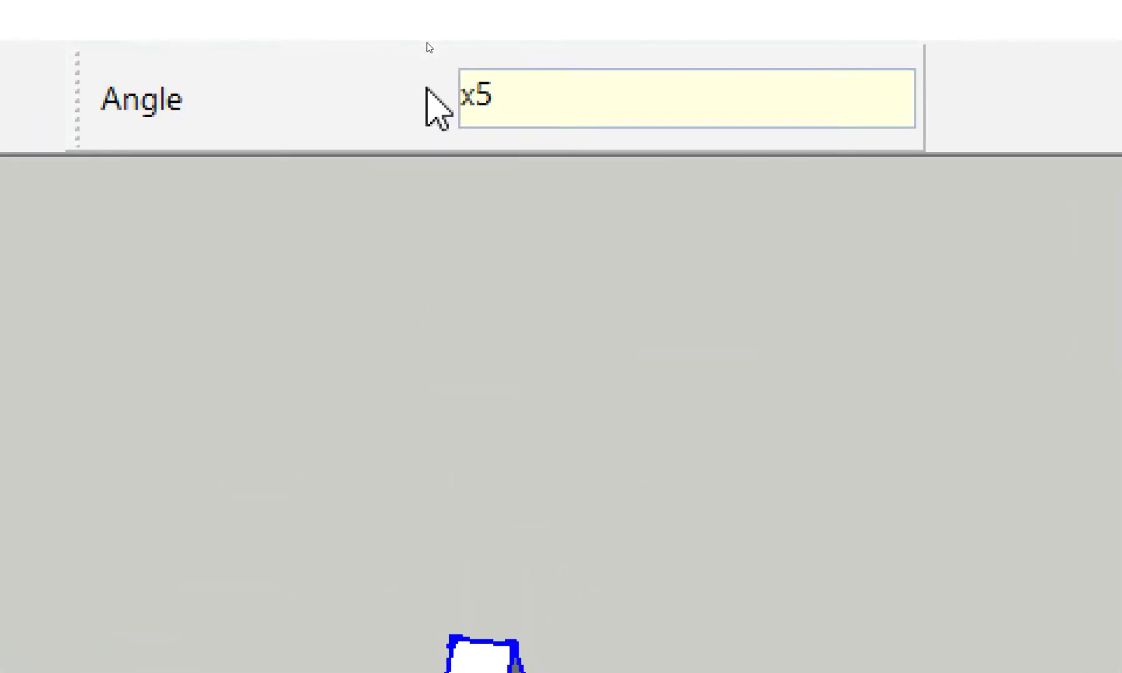
type("30")
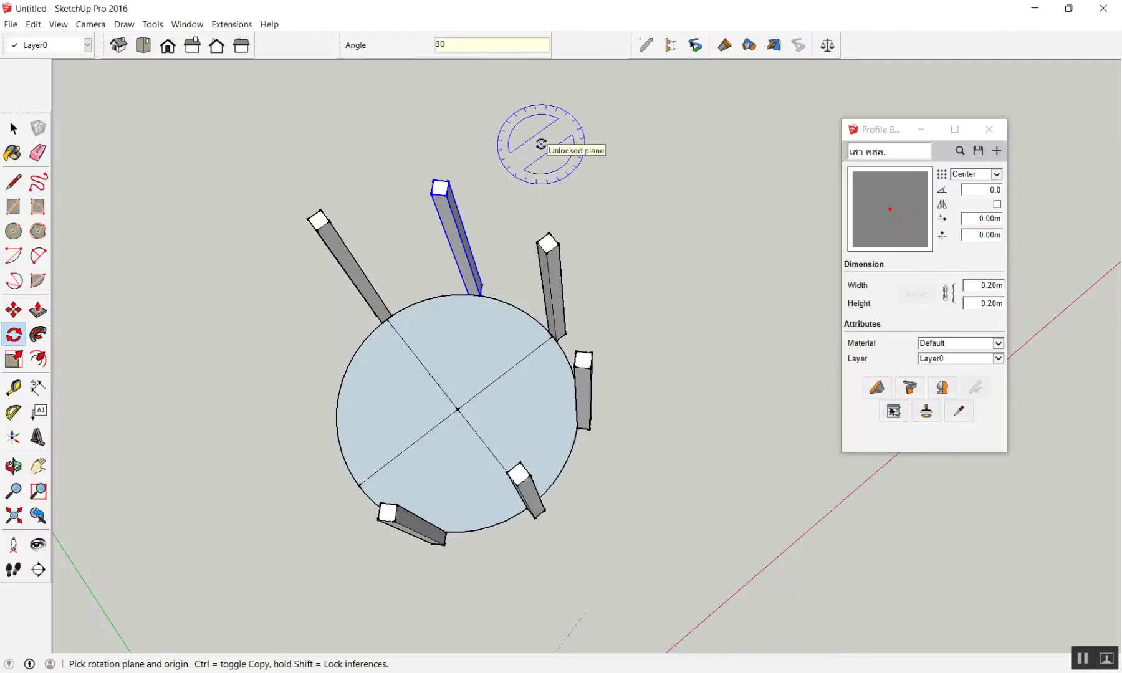
key("space")
key("ctrl+z")
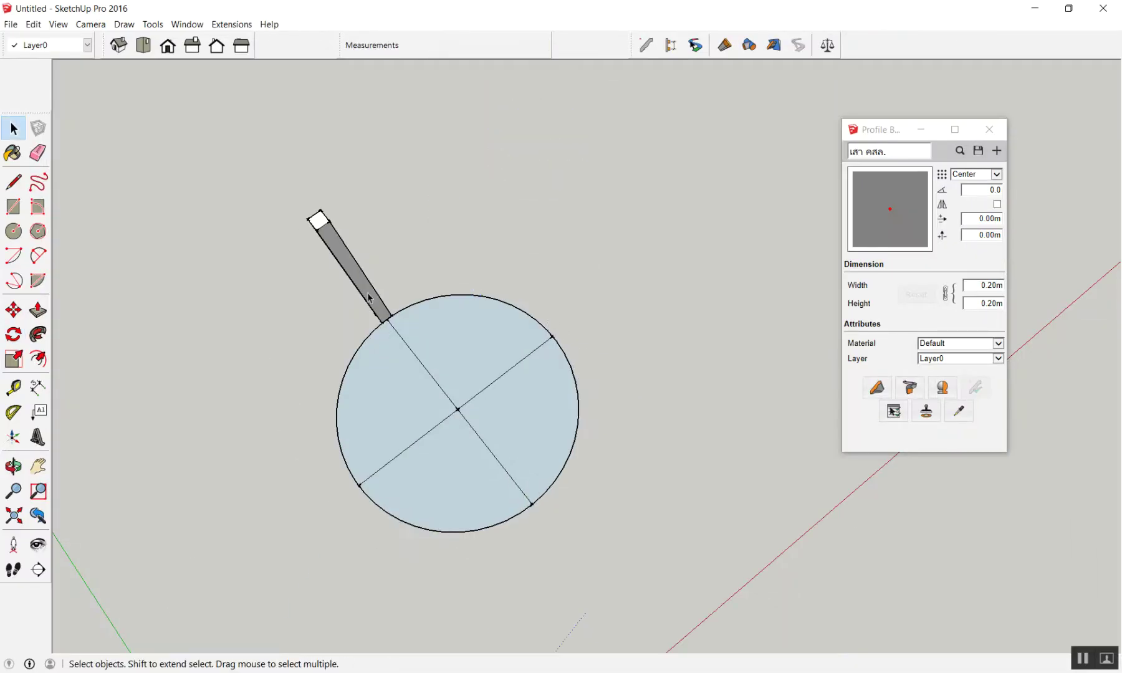
- Select the column and orbit until it stands upright in view
scroll(324, 483, "up", 2)
scroll(324, 484, "down", 1)
left_click(399, 240)
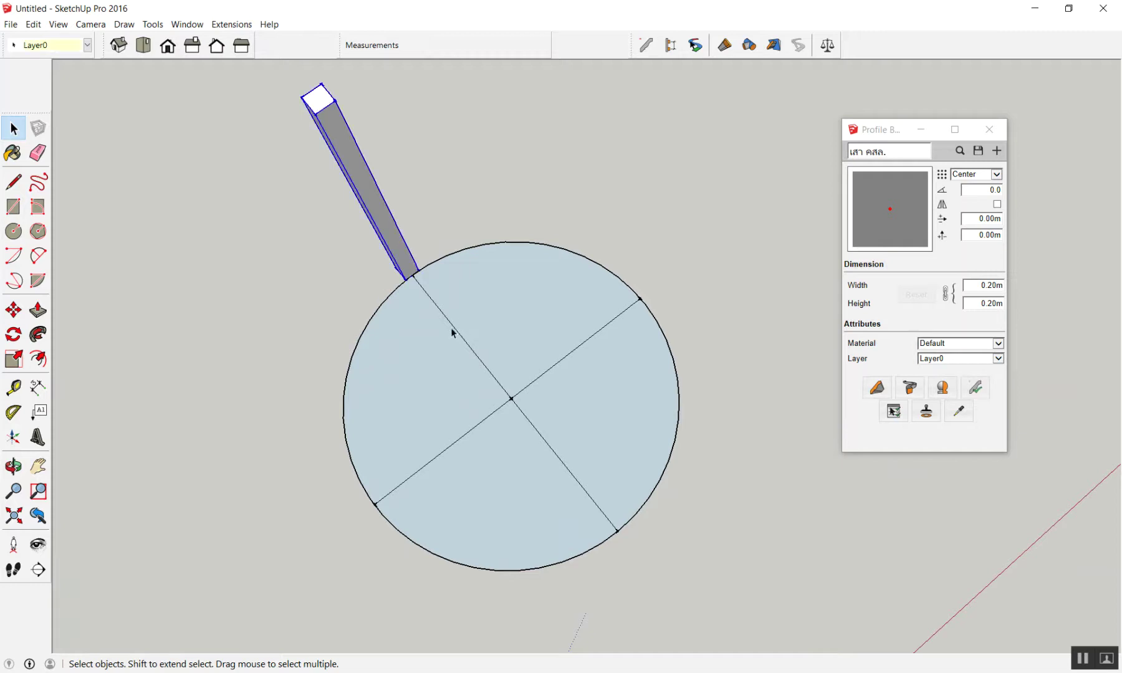
key("q")
key("space")
key("o")
mouse_move(611, 280)
left_mouse_down()
mouse_move(292, 116)
mouse_move(727, 173)
left_mouse_up()
key("space")
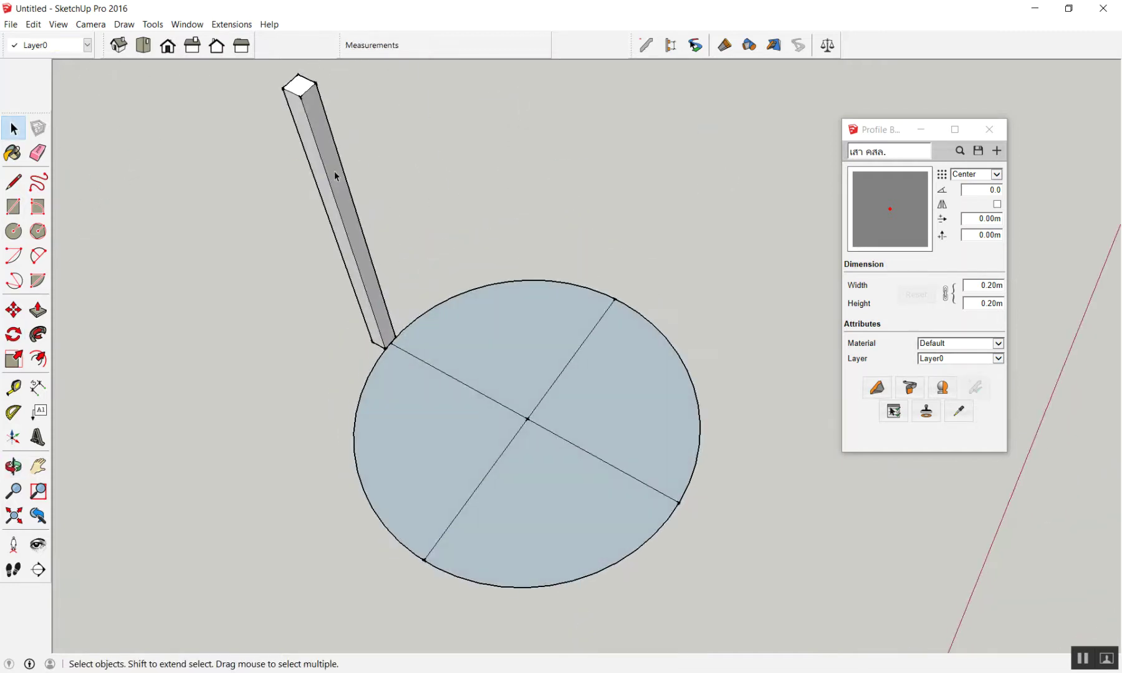
left_click(334, 170)
scroll(631, 317, "down", 3)
middle_click_drag(631, 317, 145, 335)
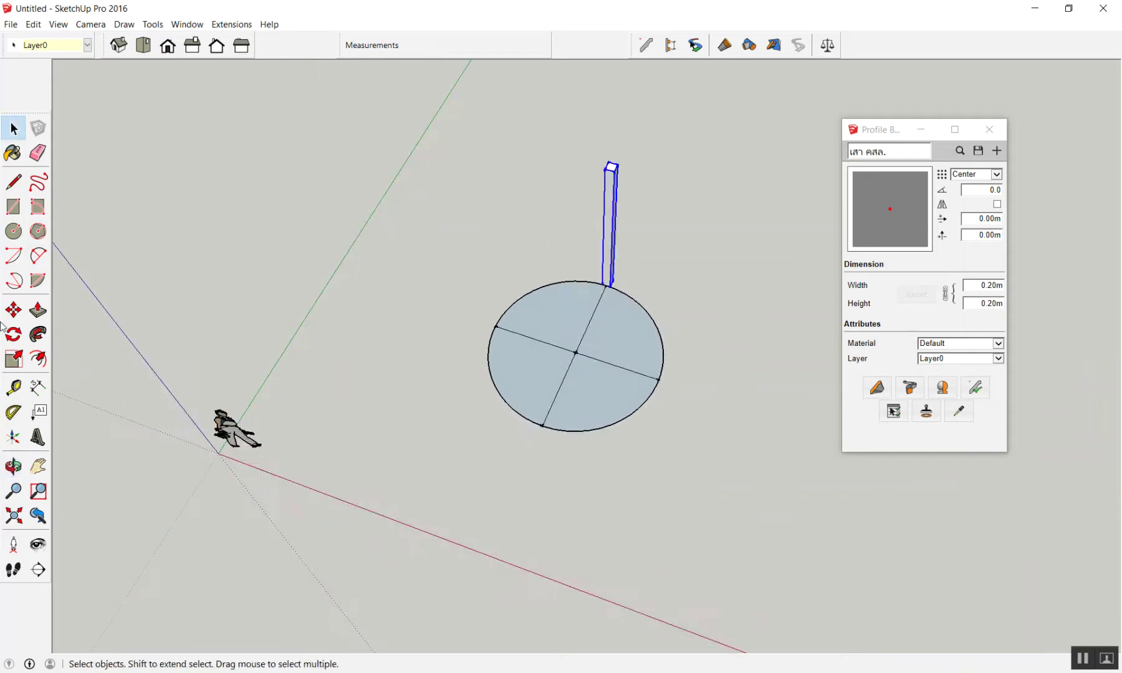
- Rotate the column about the circle centre from the green axis, previewing 160.7°
key("q")
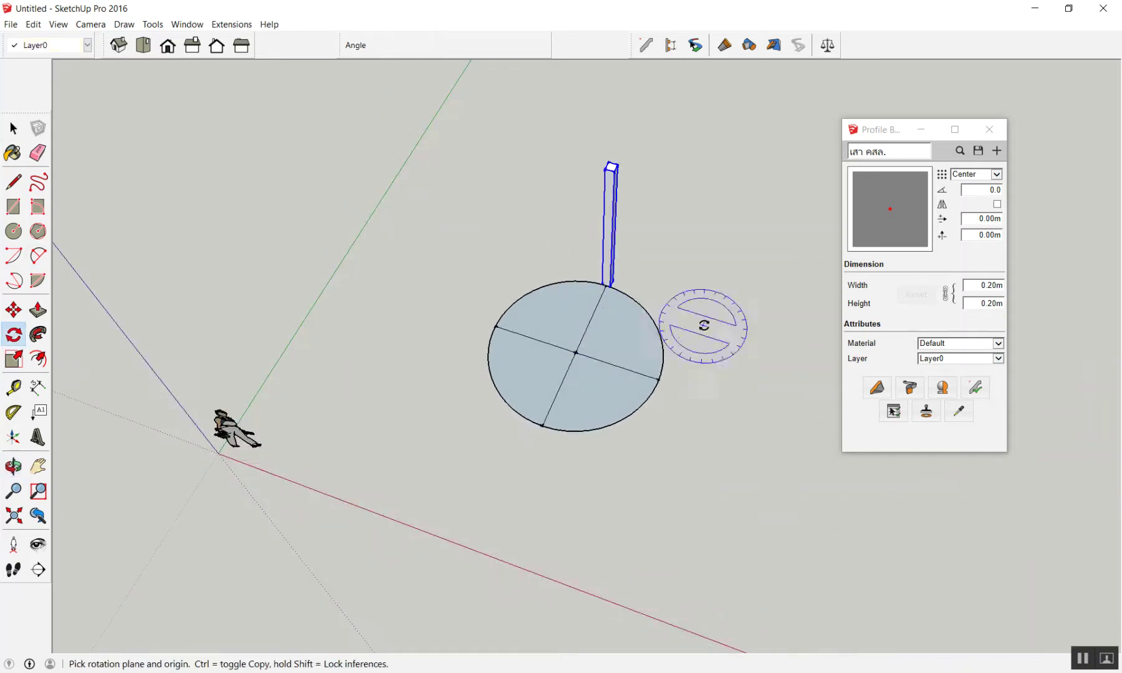
scroll(680, 336, "up", 2)
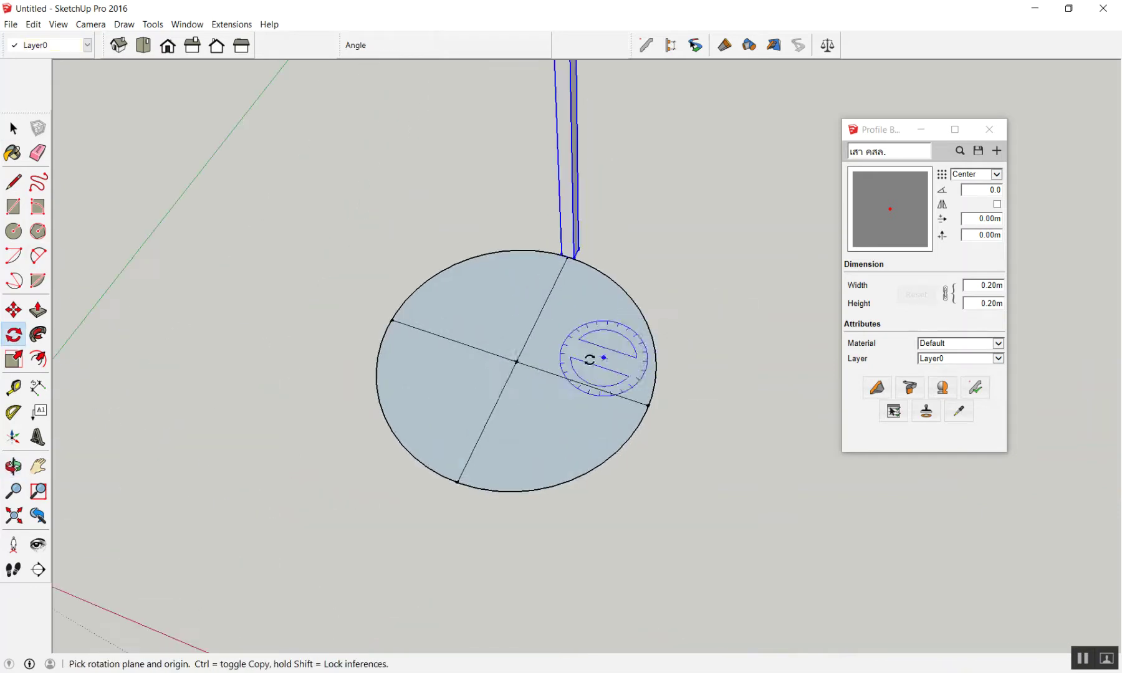
left_click(516, 362)
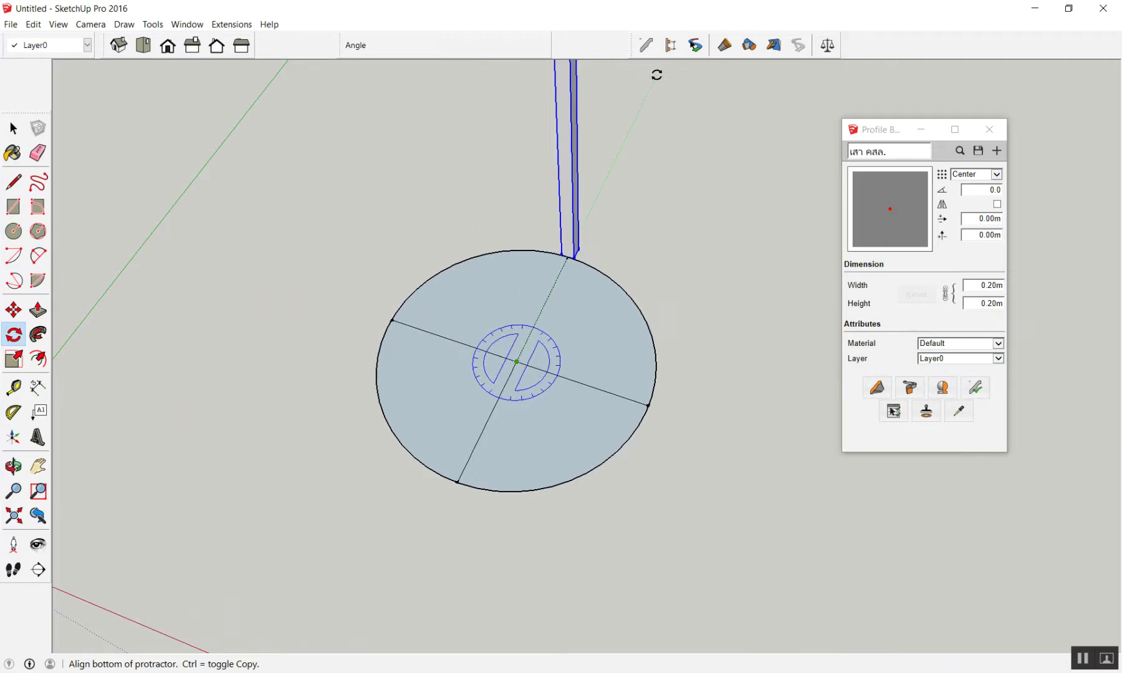
left_click(657, 75)
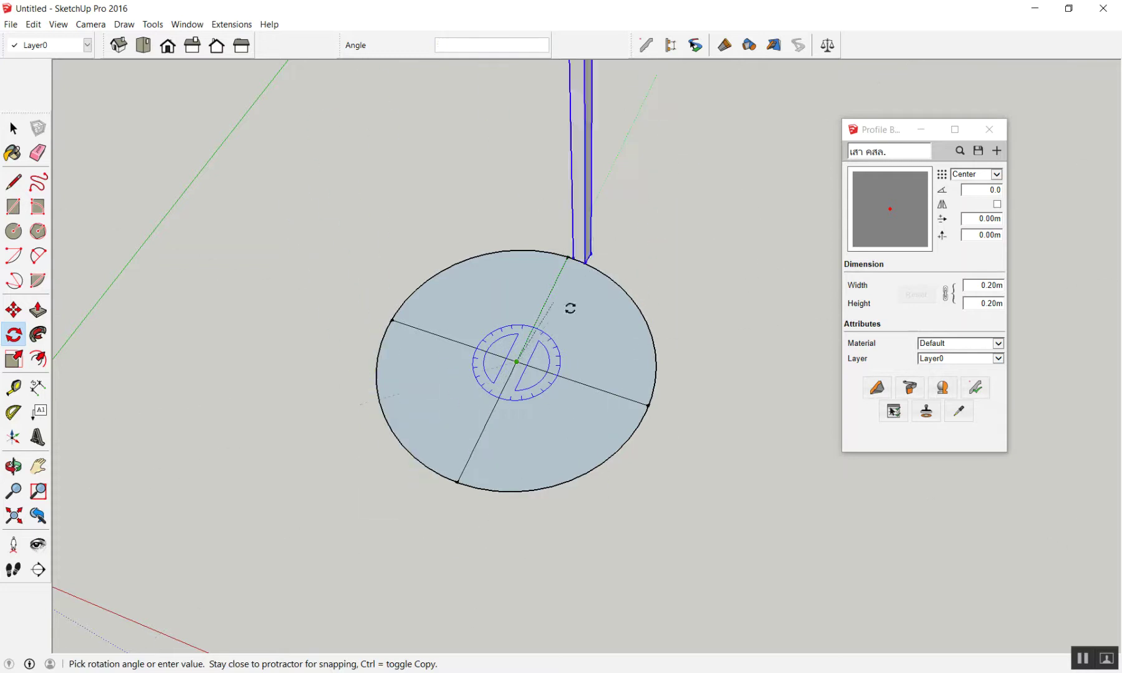
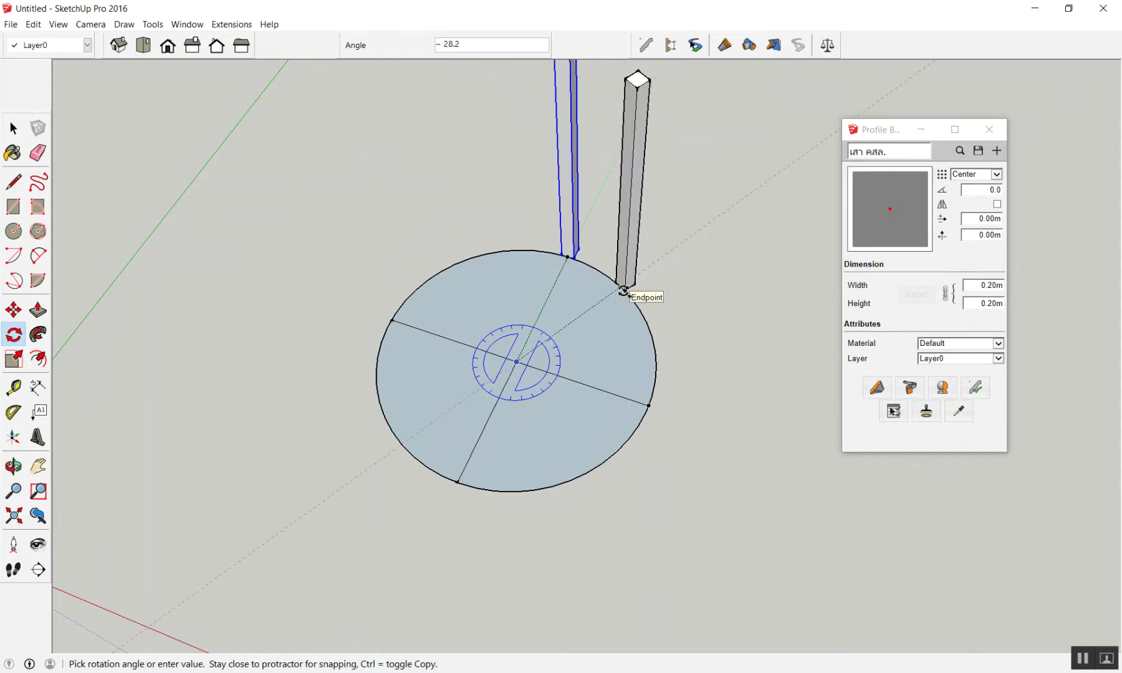
- In Top view, rotate-copy the column 30° around the circle
key("F2")
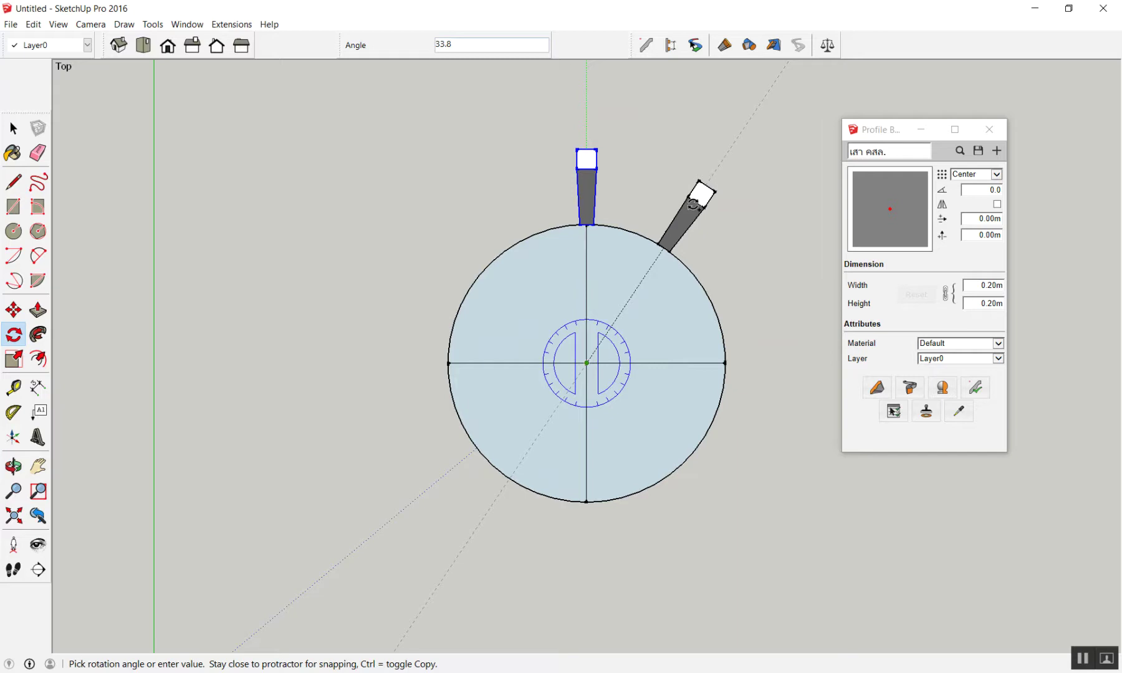
type("30")
key("Return")
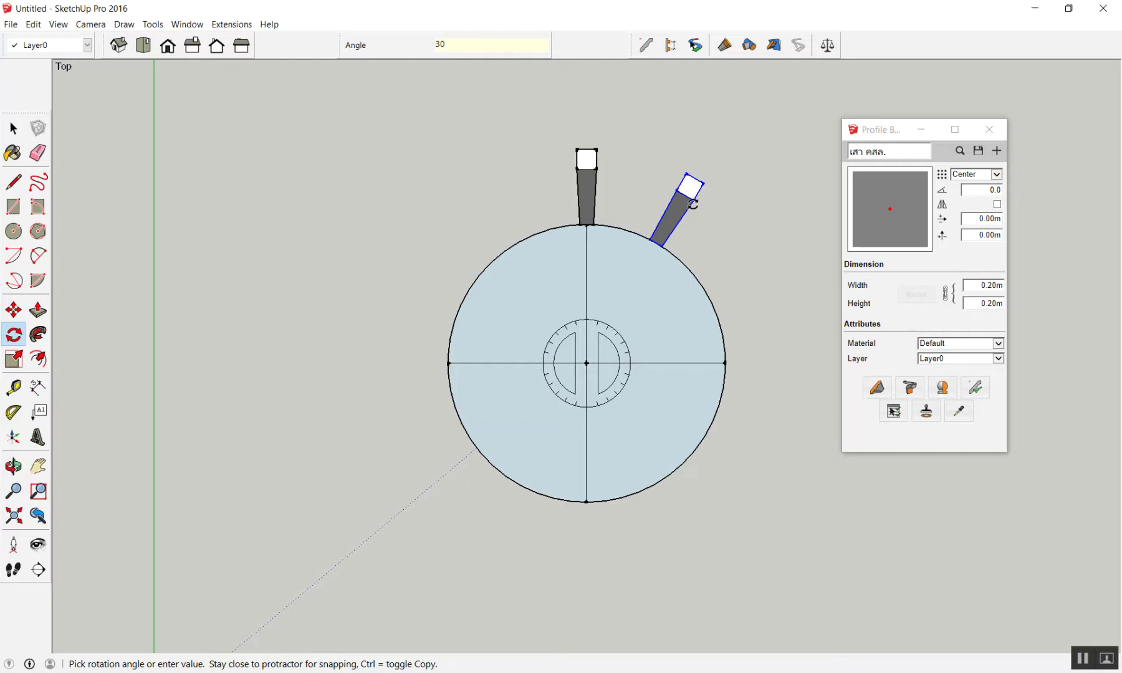
type("x")
key("Return")
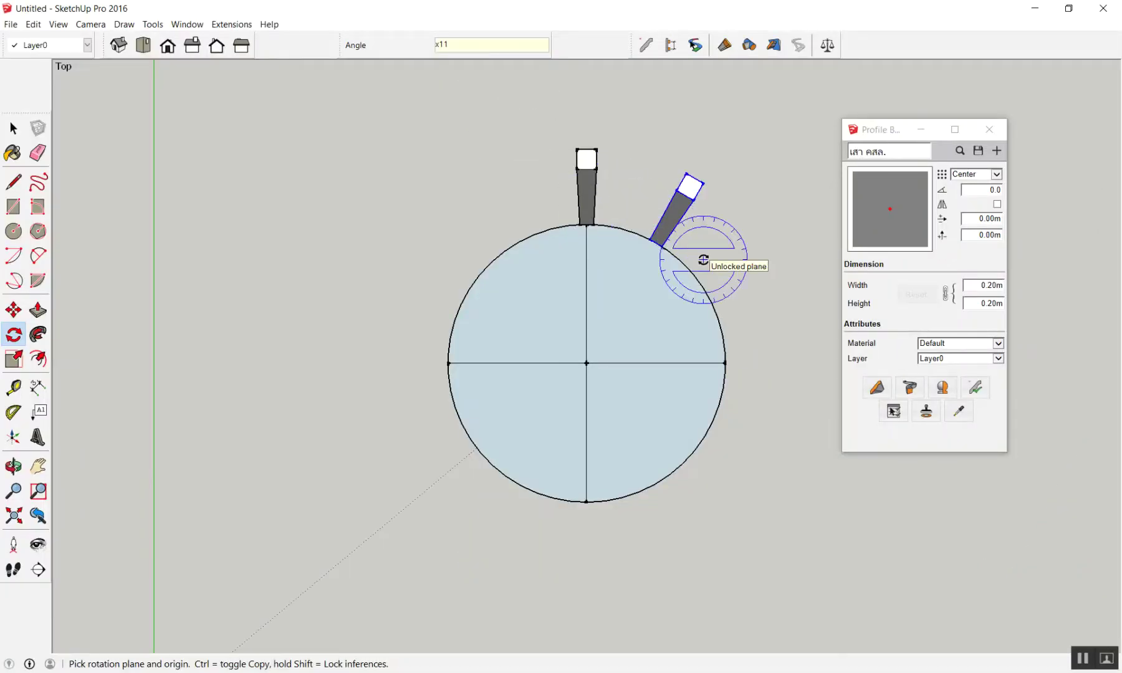
- Delete the tilted rotated column copy, keeping only the original
key("space")
key("Delete")
left_click(586, 193)
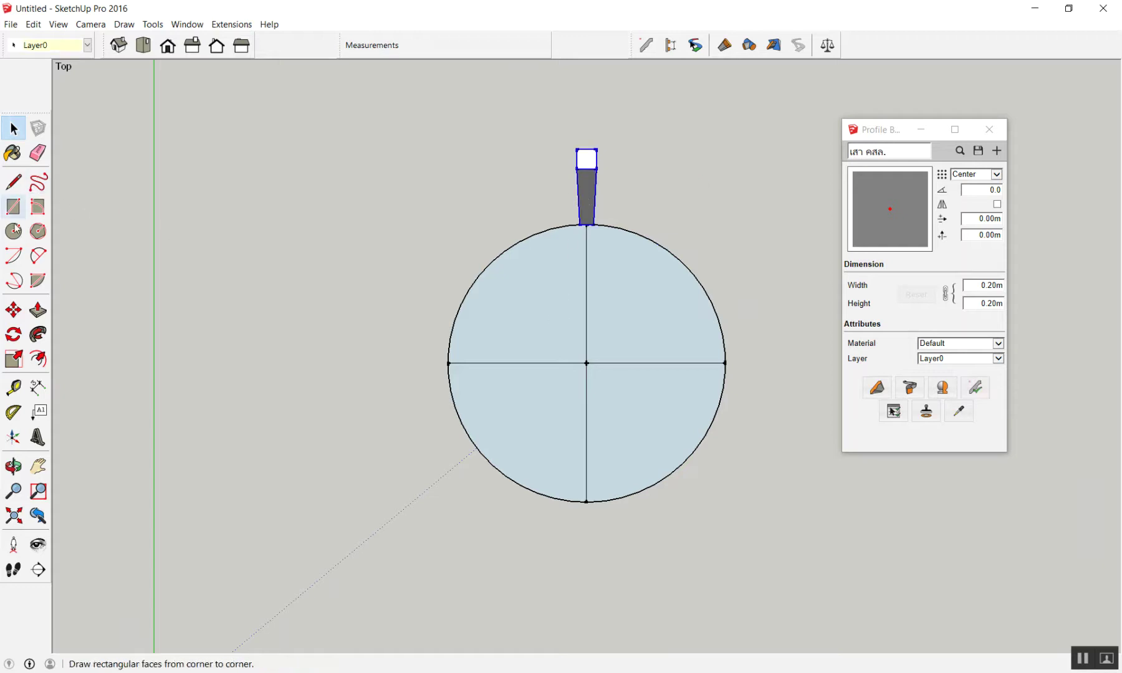
key("q")
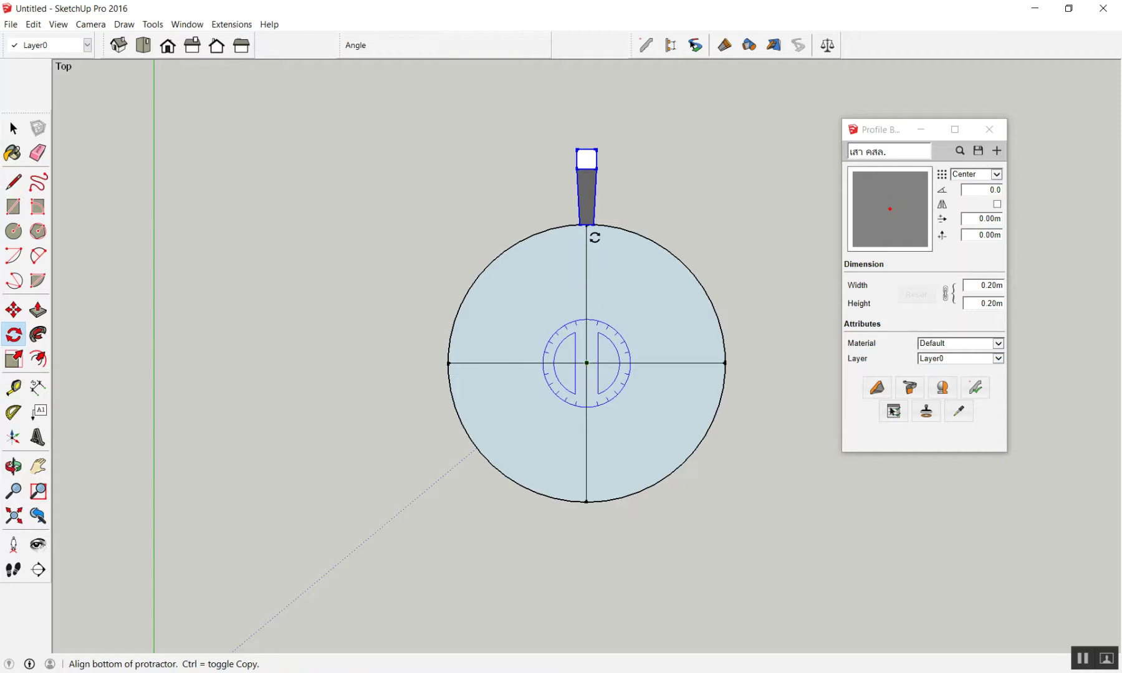
left_click(587, 236)
key("ctrl")
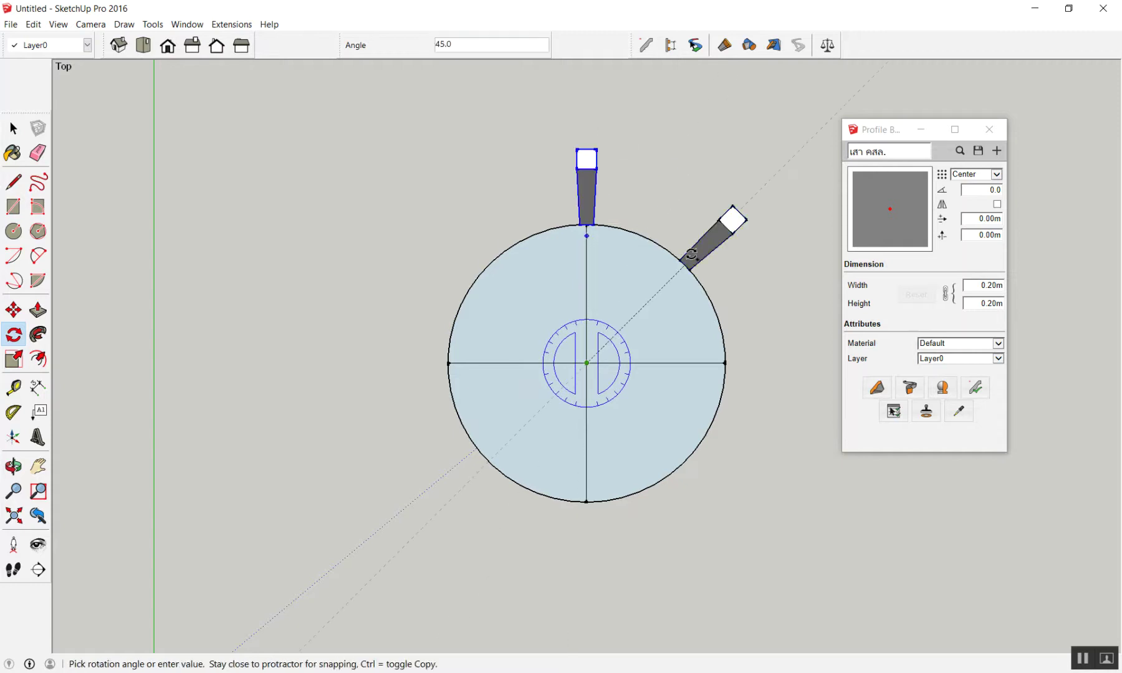
type("30")
key("Return")
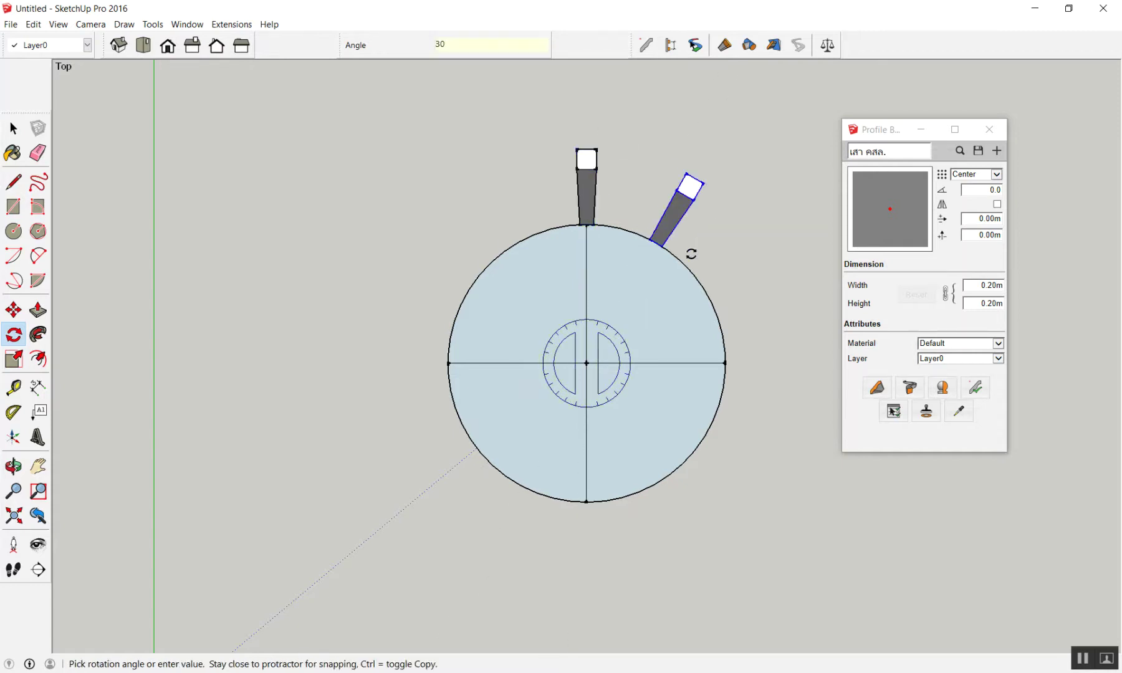
type("x11")
key("Return")
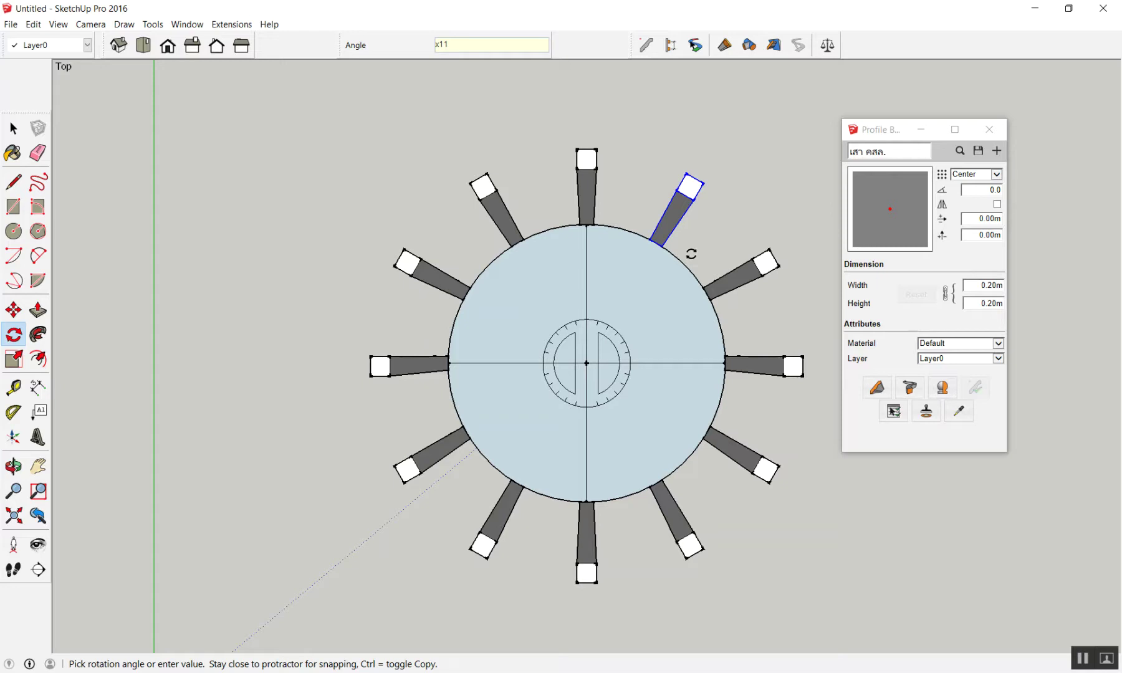
type("15")
key("Return")
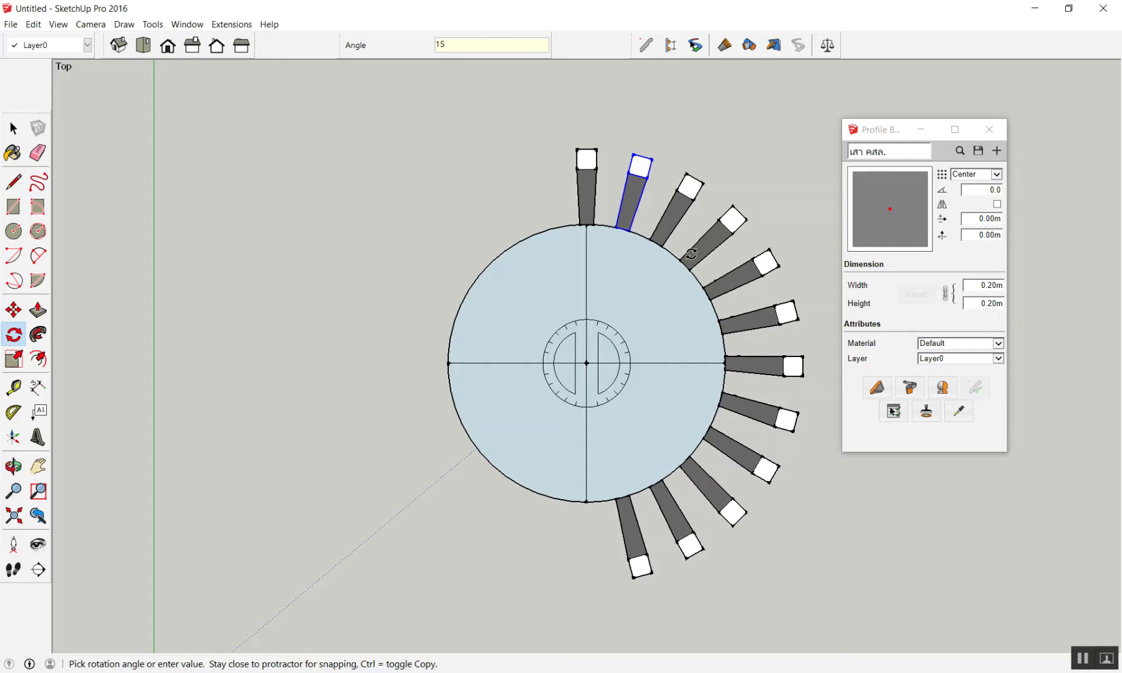
type("x")
key("Return")
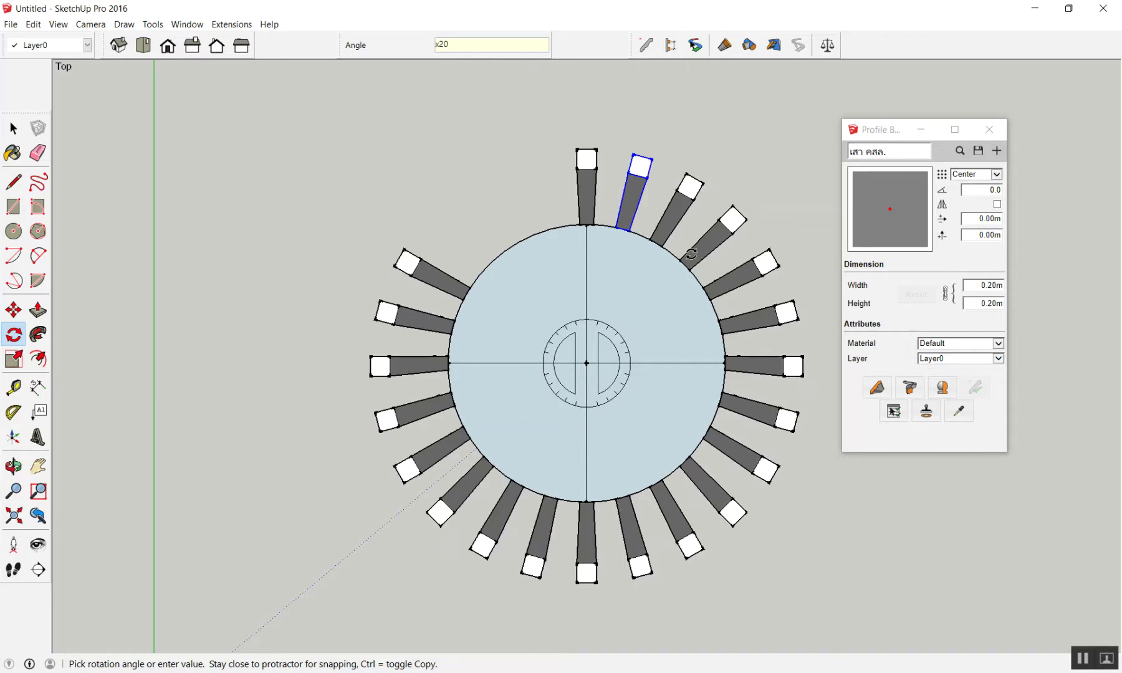
key("space")
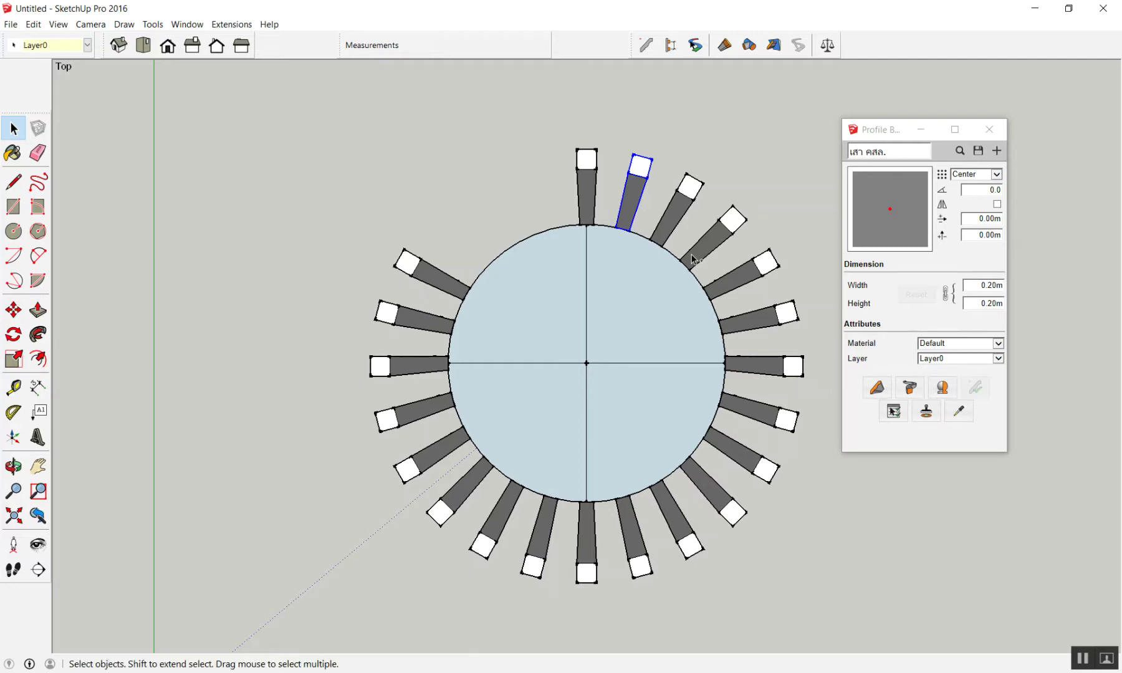
key("ctrl+z")
- Rotate-copy the top column 180° about the circle centre, divided into 5 equal steps
left_click(588, 210)
key("q")
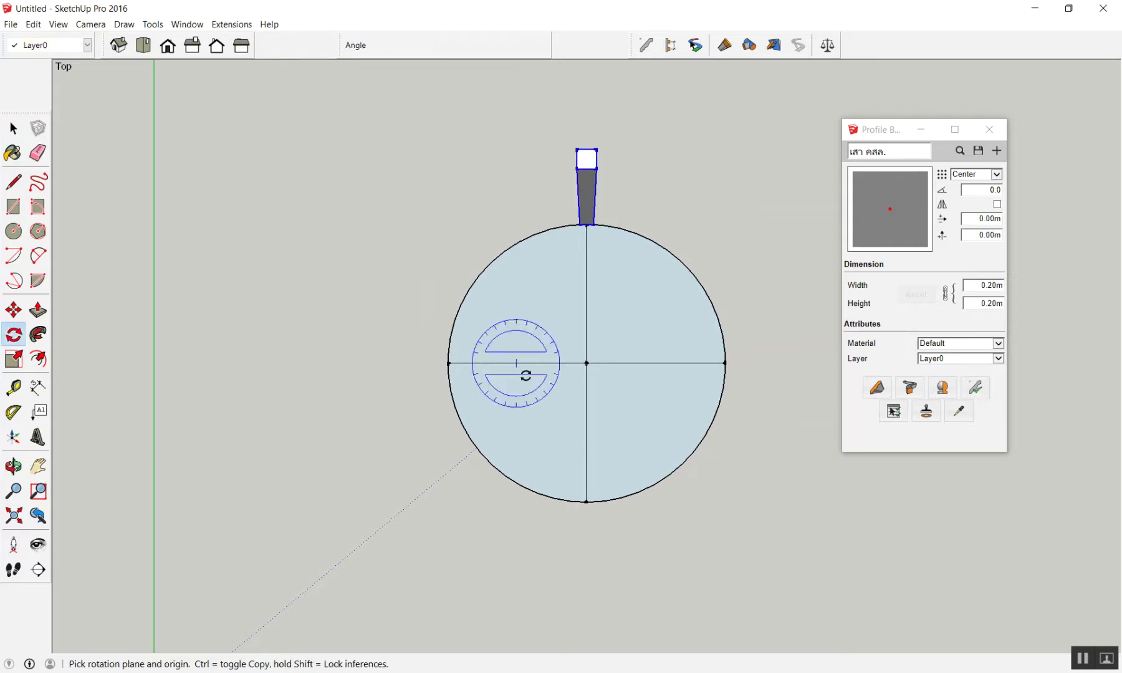
left_click(586, 363)
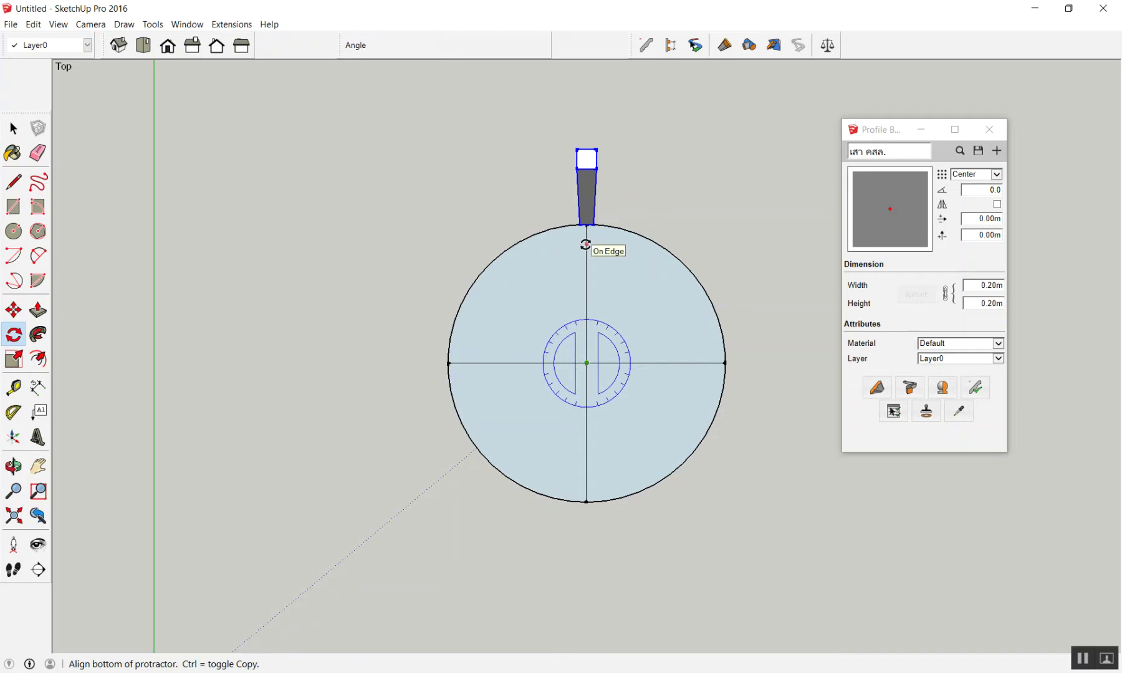
left_click(587, 97)
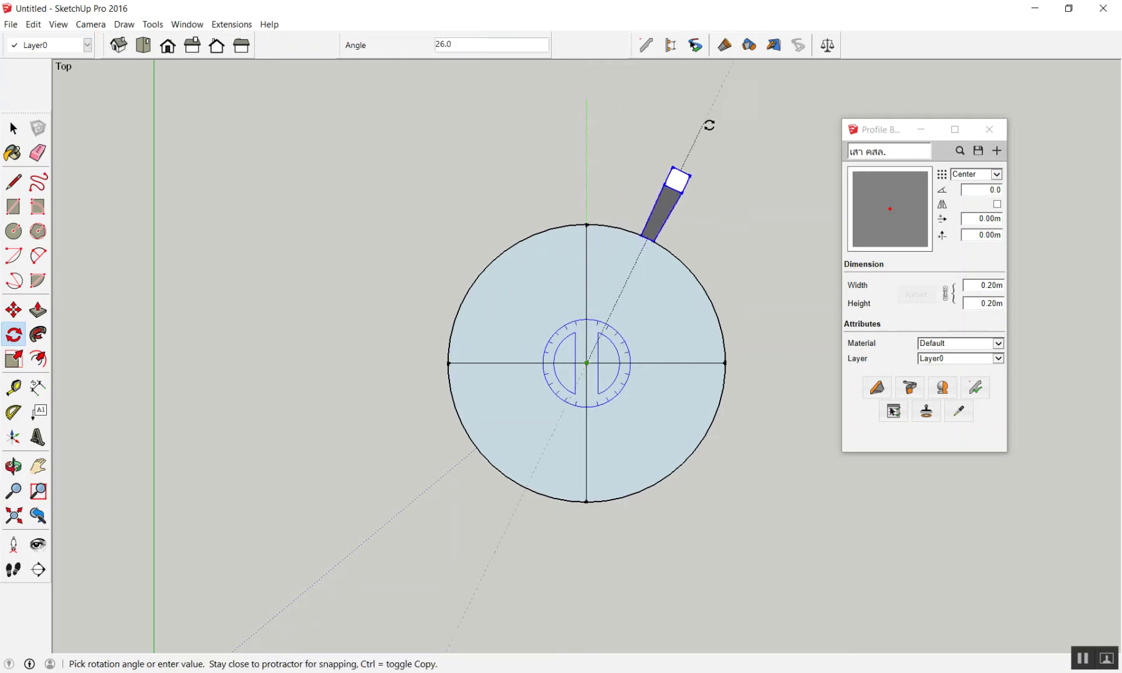
key("ctrl")
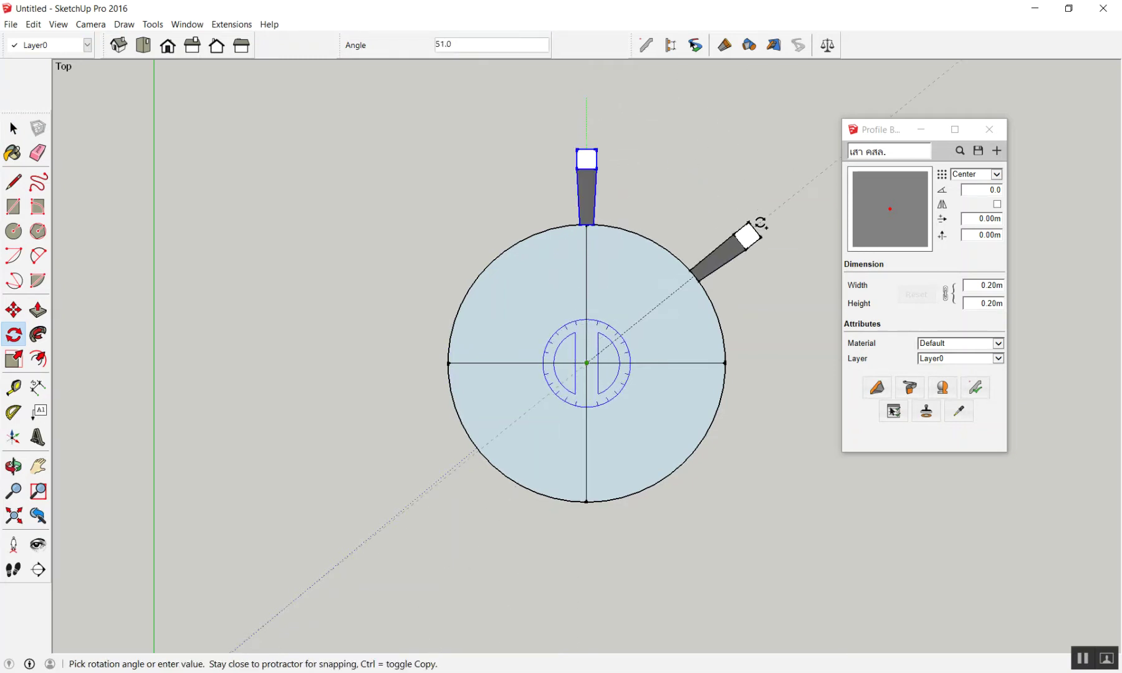
type("1")
key("Return")
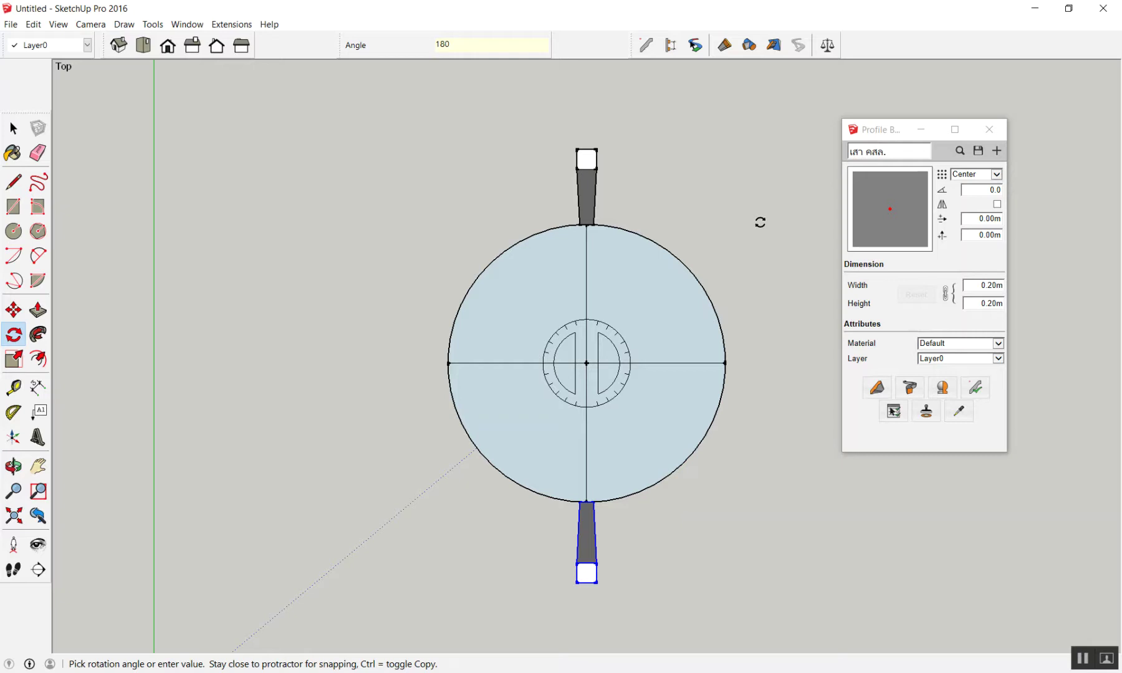
type("/")
type("5")
key("Return")
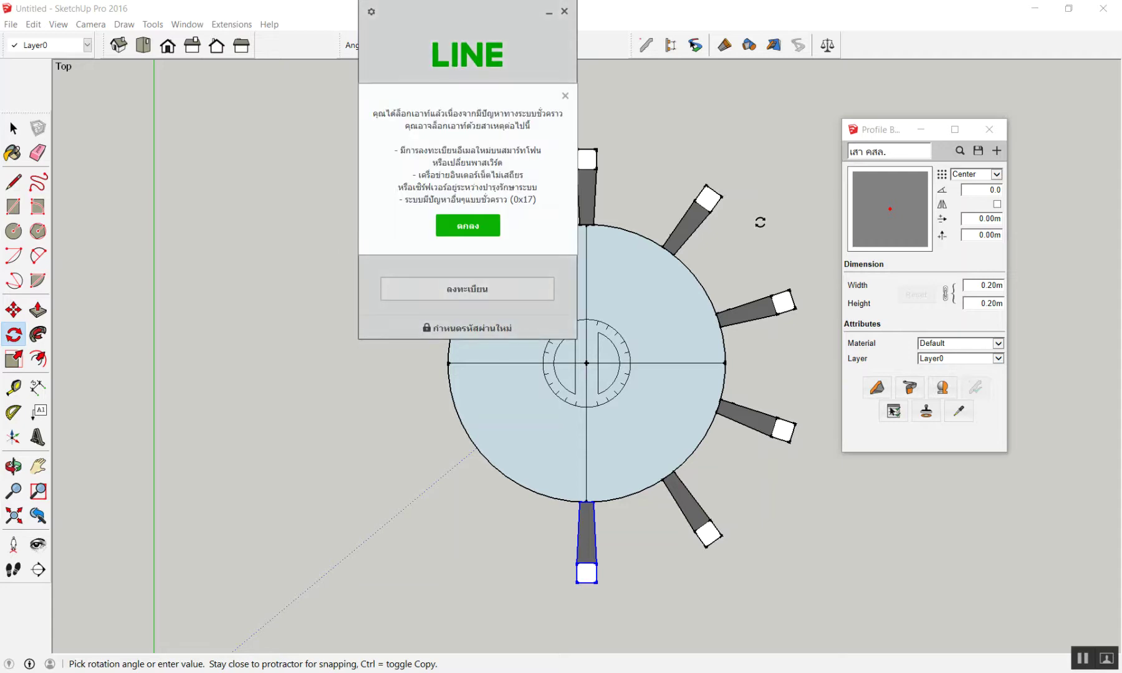
- Close the LINE logout notice and login window
left_click(565, 95)
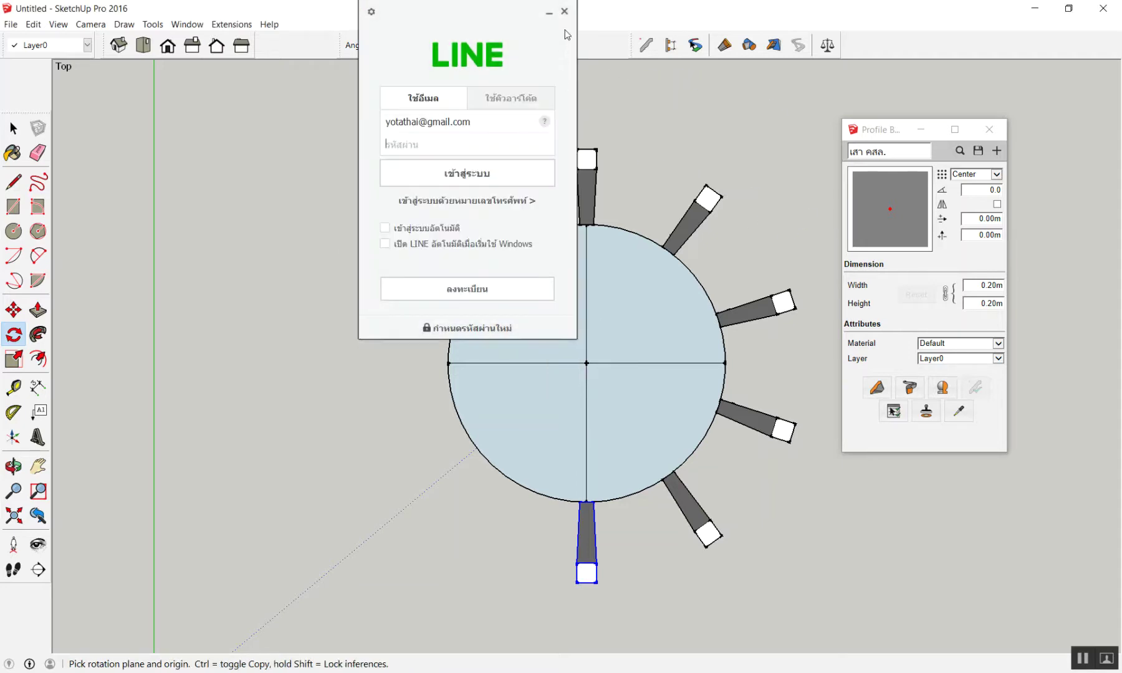
left_click(564, 12)
mouse_move(566, 143)
middle_mouse_down()
mouse_move(597, 325)
mouse_move(619, 226)
mouse_move(396, 118)
mouse_move(785, 125)
mouse_move(744, 170)
mouse_move(721, 346)
mouse_move(612, 353)
middle_mouse_up()
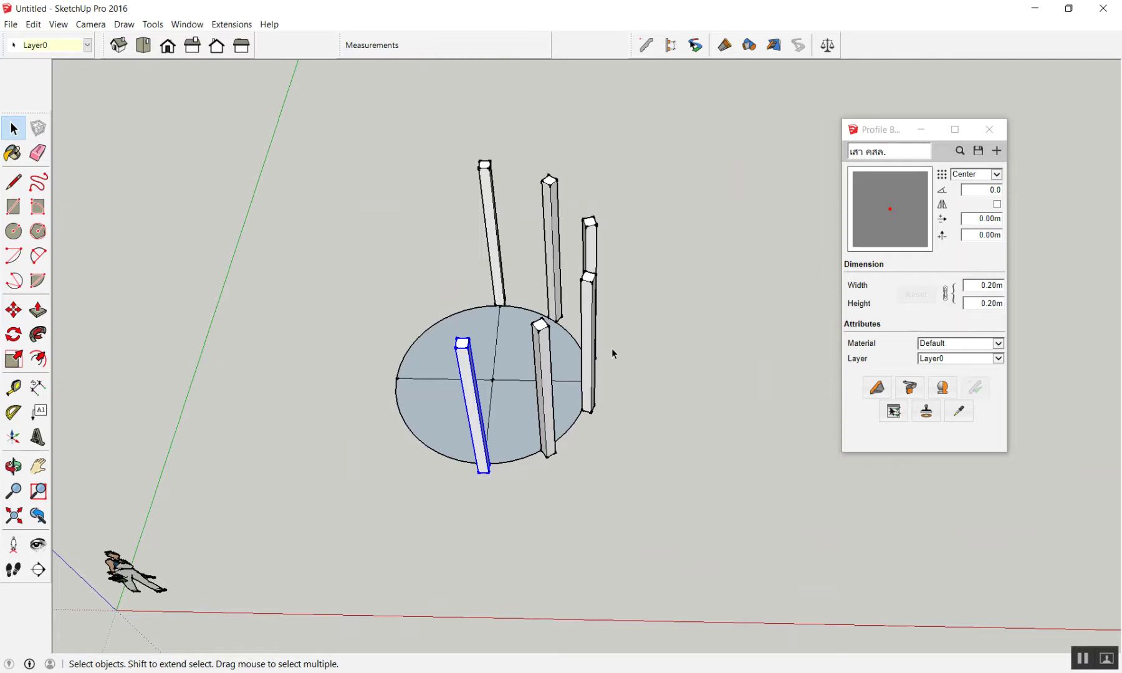
- Launch a new SketchUp 2016 session from the desktop shortcut, past the welcome screen
left_click(1035, 8)
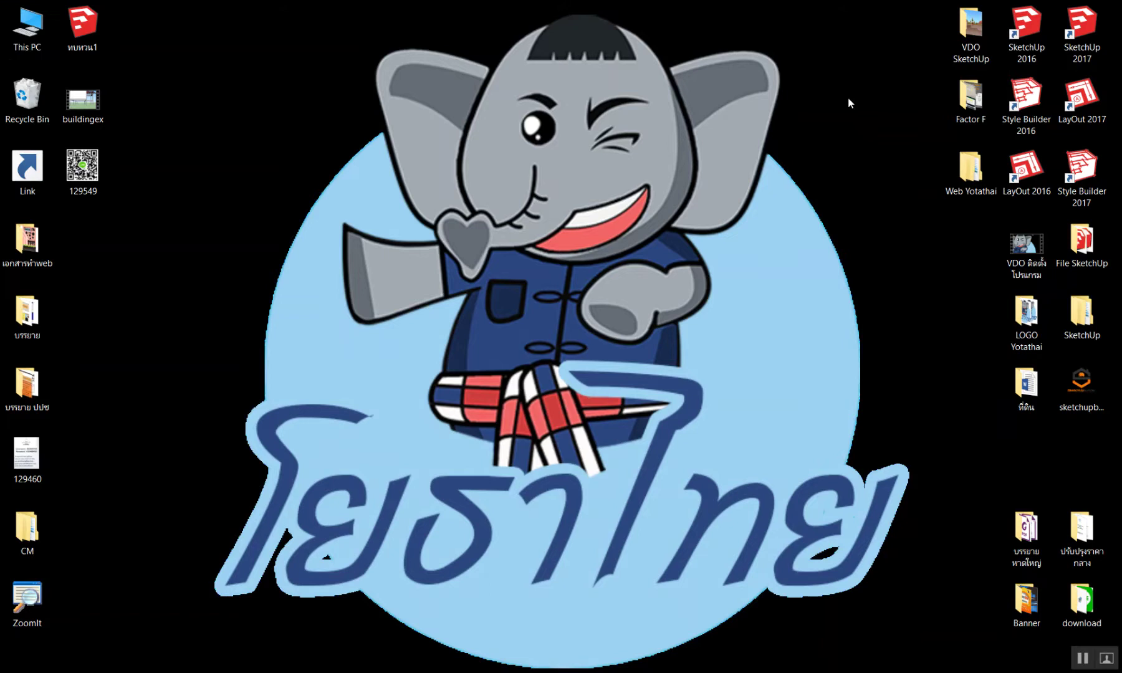
left_click(1049, 28)
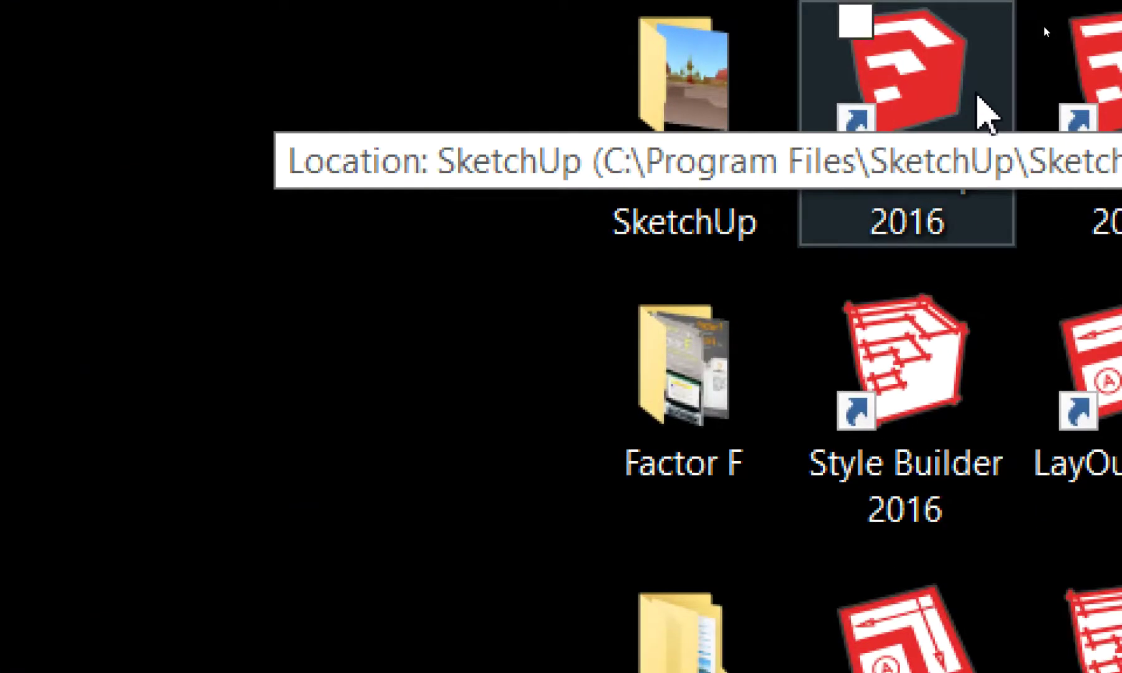
double_click(978, 96)
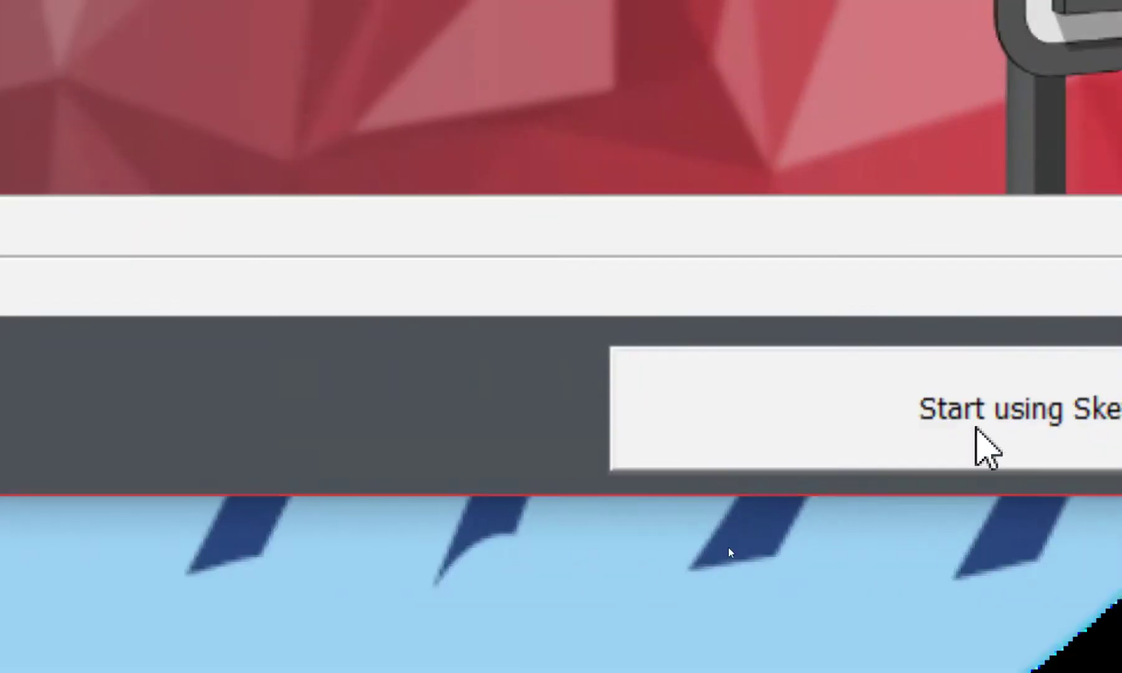
left_click(975, 430)
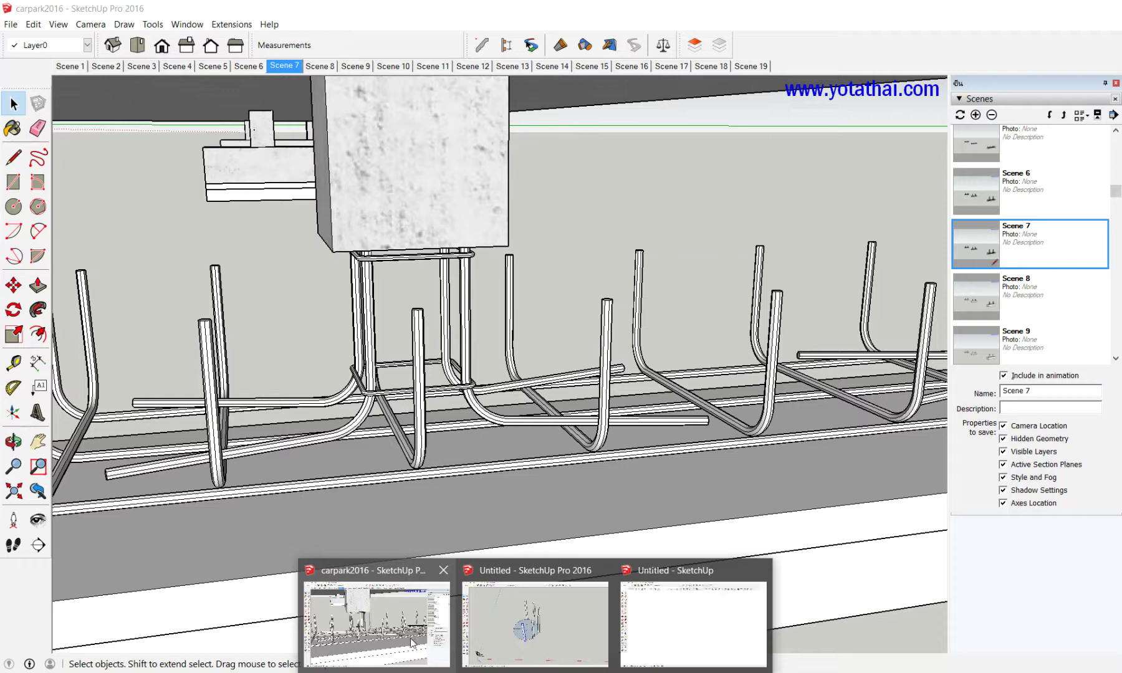
mouse_move(535, 667)
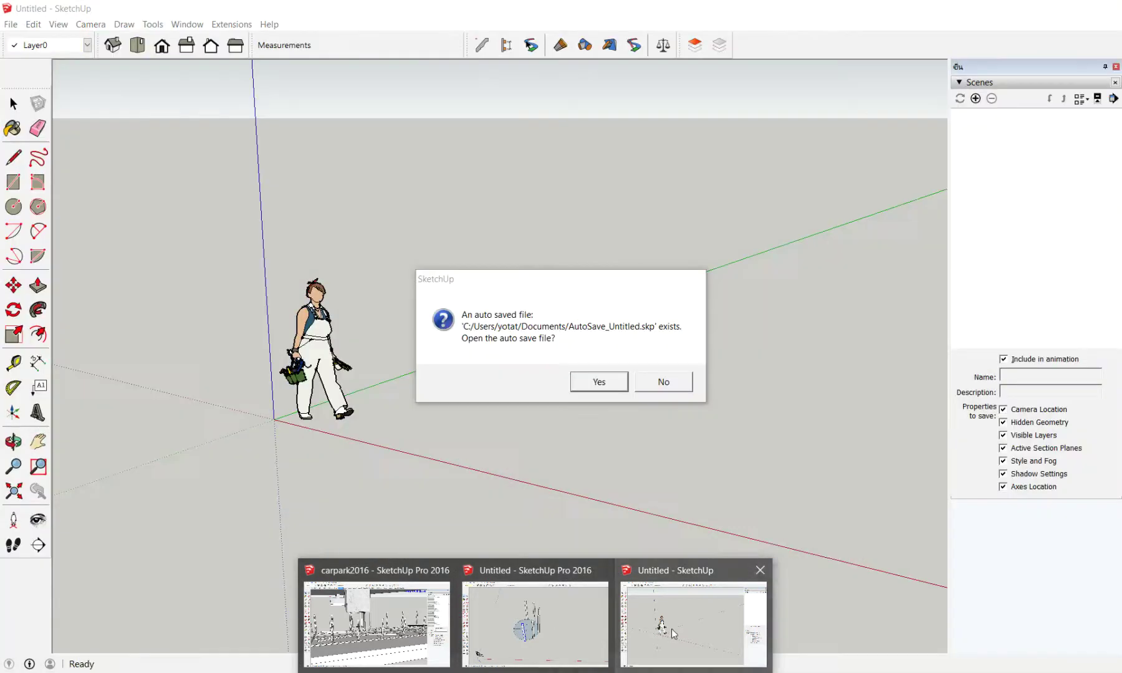
- Decline the auto-saved file and close carpark2016 without saving
left_click(661, 631)
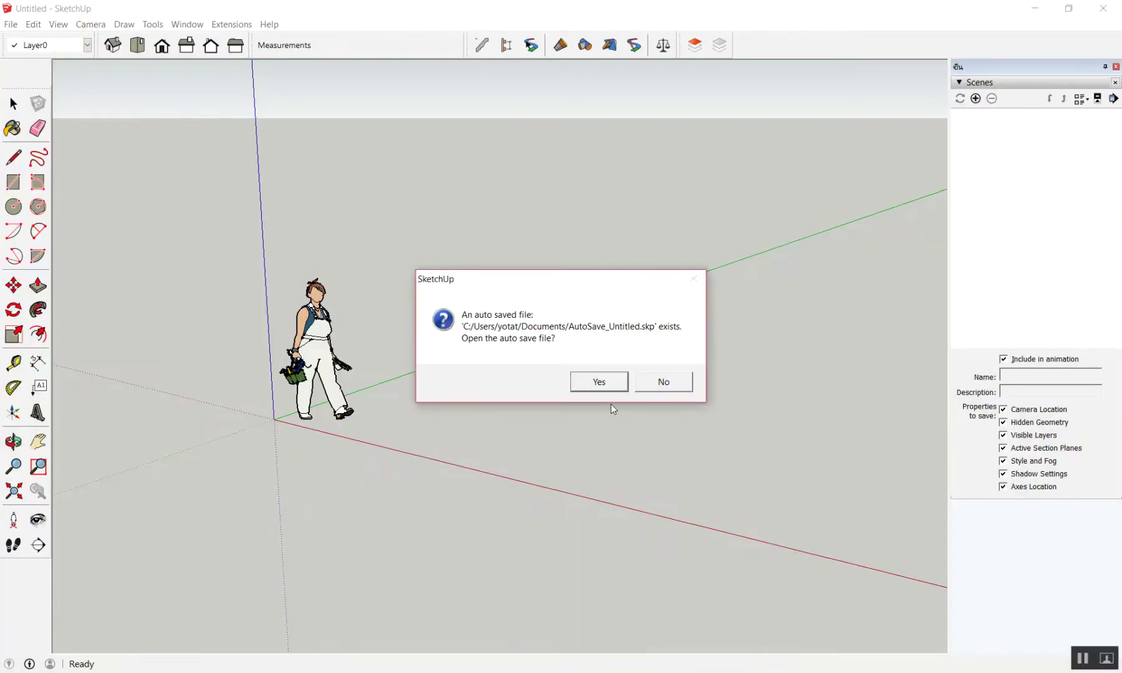
left_click(680, 387)
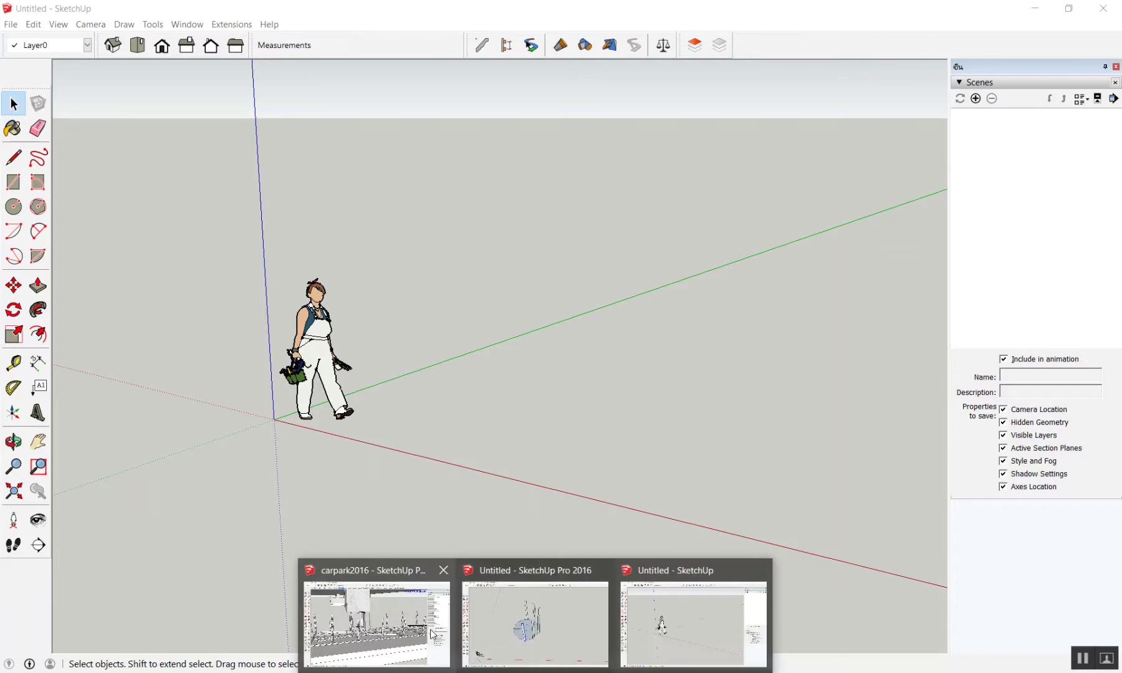
left_click(432, 634)
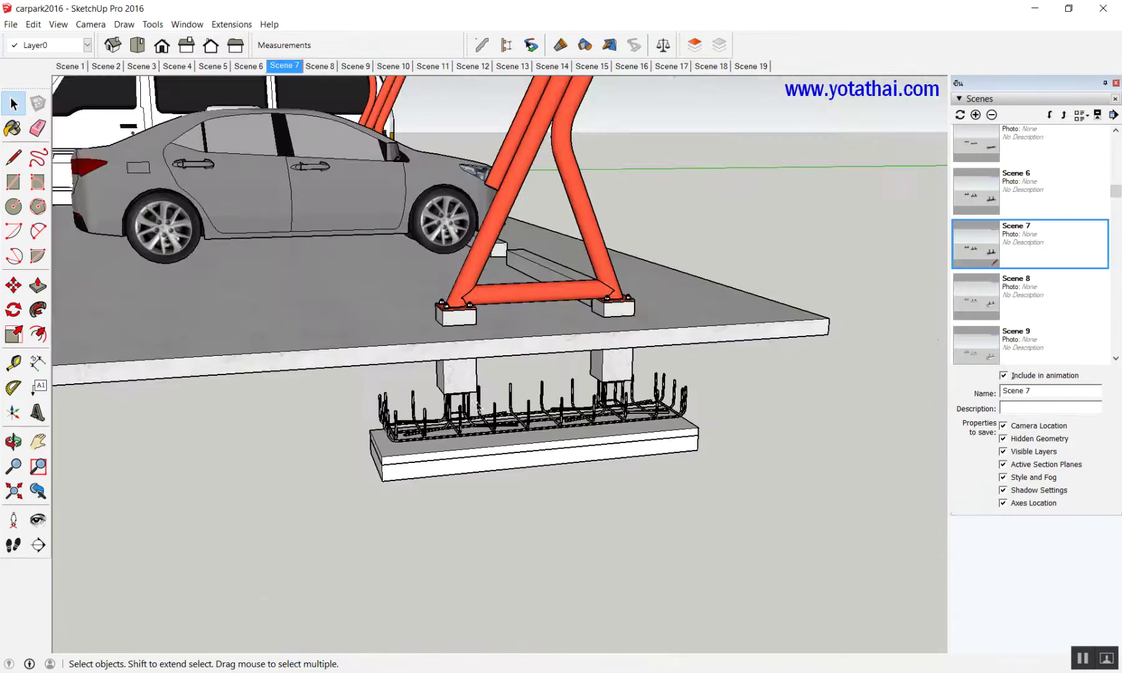
middle_click_drag(476, 407, 571, 439)
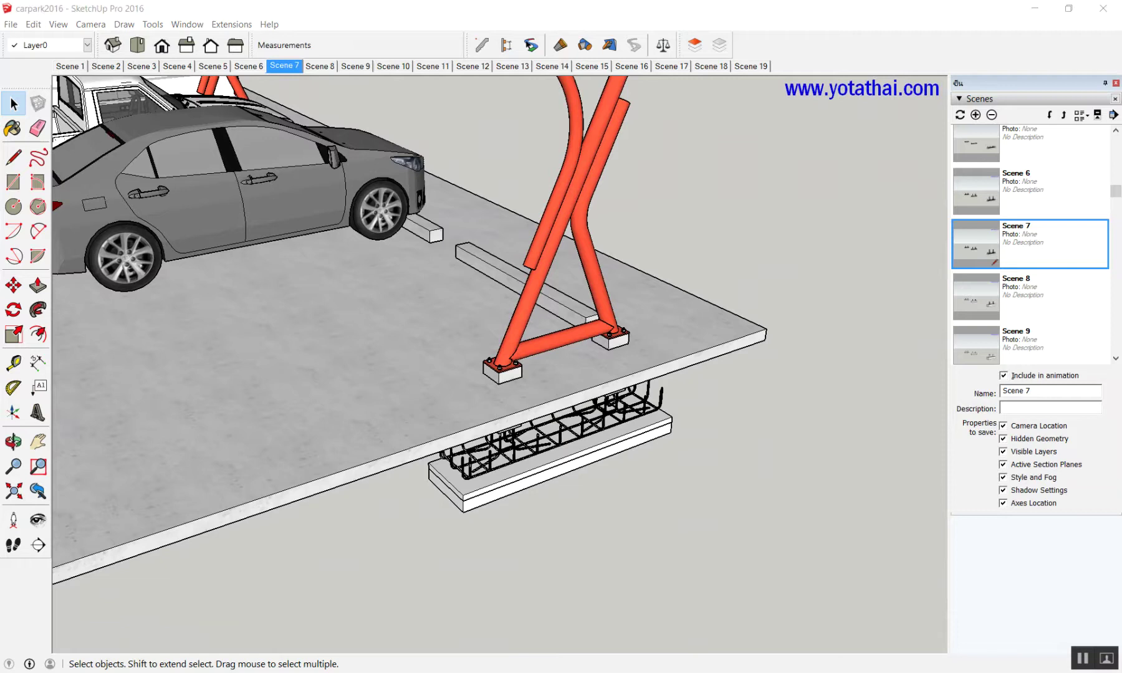
left_click(1103, 9)
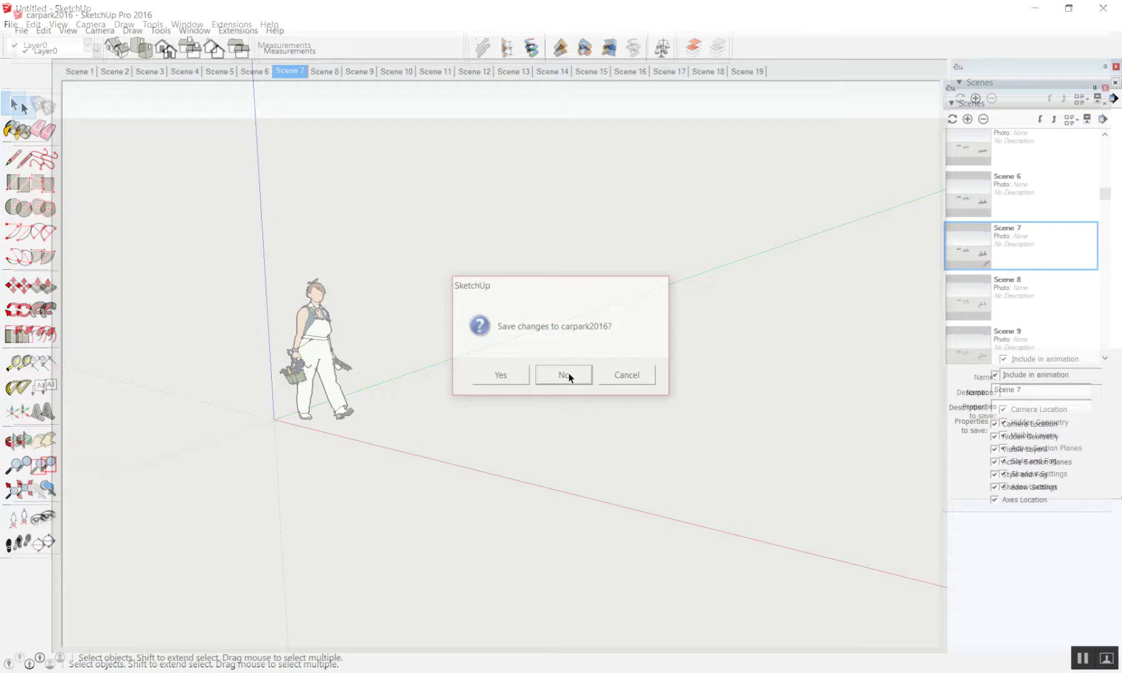
left_click(569, 373)
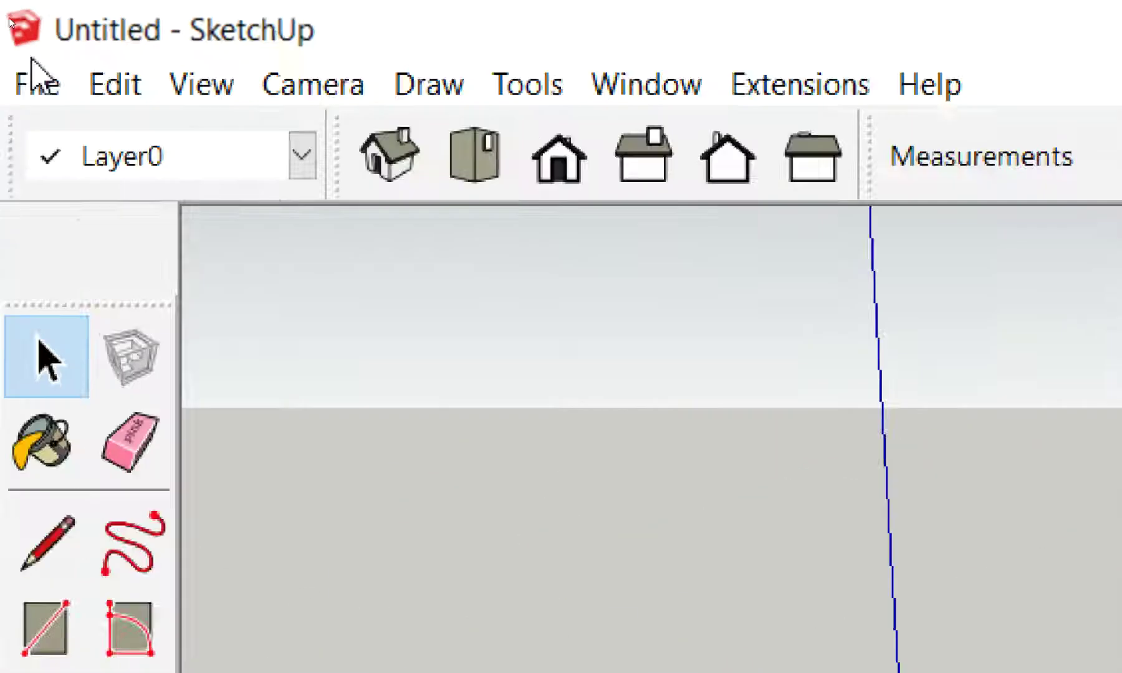
- Open carpark2016.skp from the Desktop's SketchUp > Work Shop2 folder
left_click(33, 82)
left_click(47, 184)
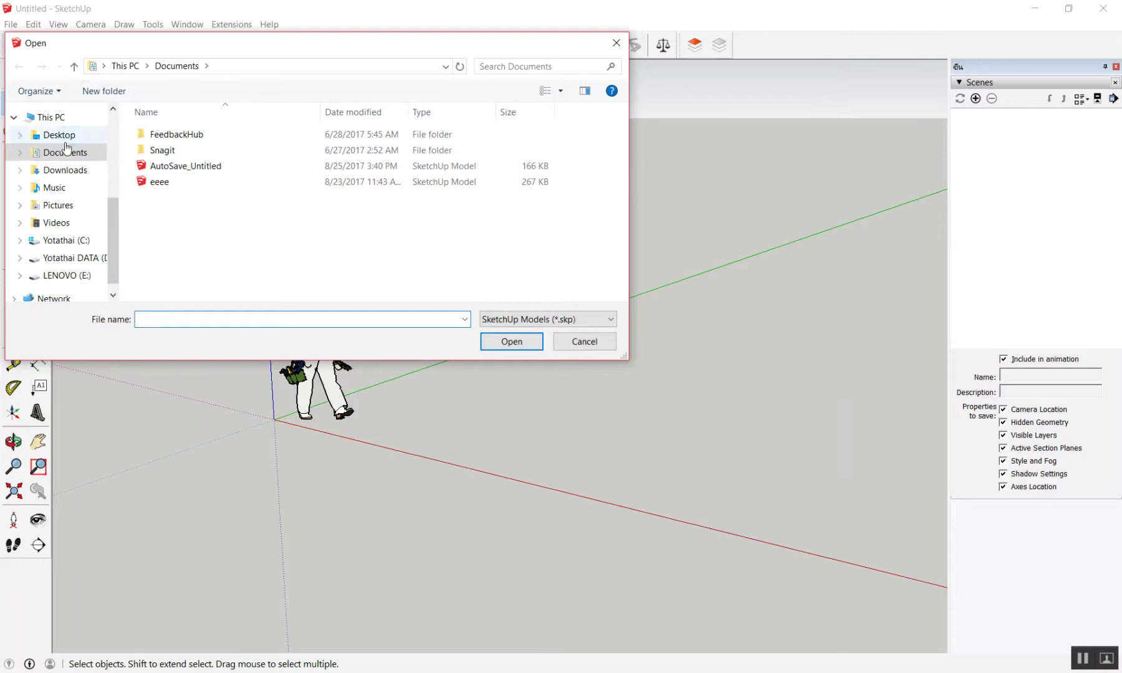
left_click(59, 135)
scroll(340, 198, "down", 1)
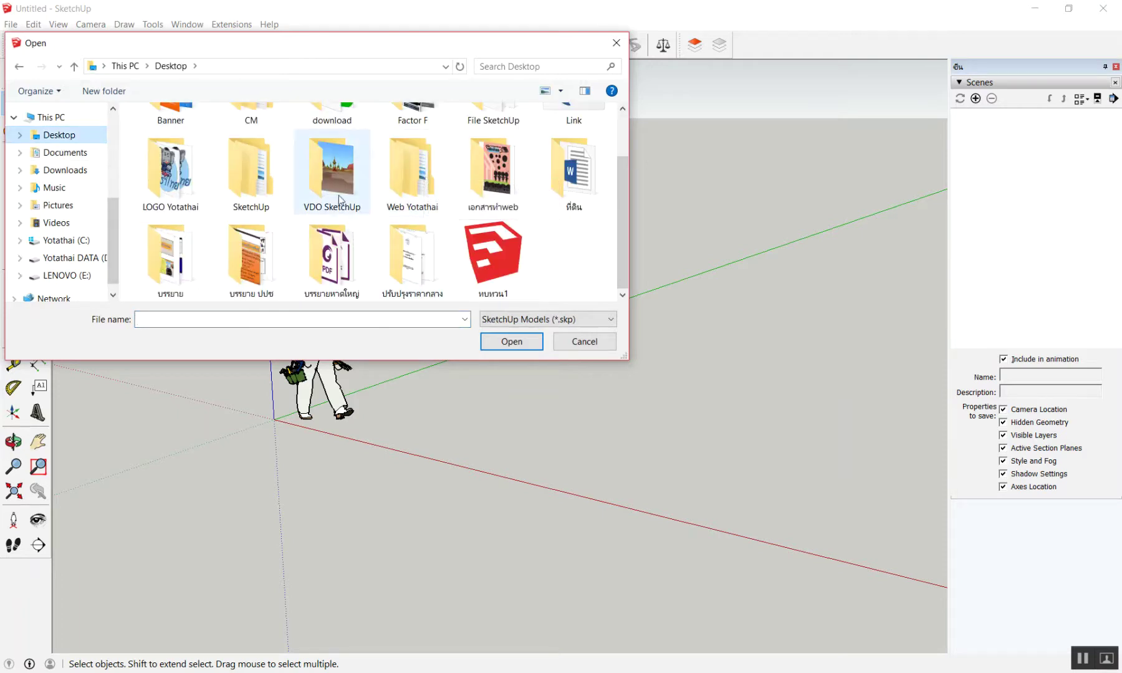
scroll(339, 198, "up", 1)
left_click(245, 240)
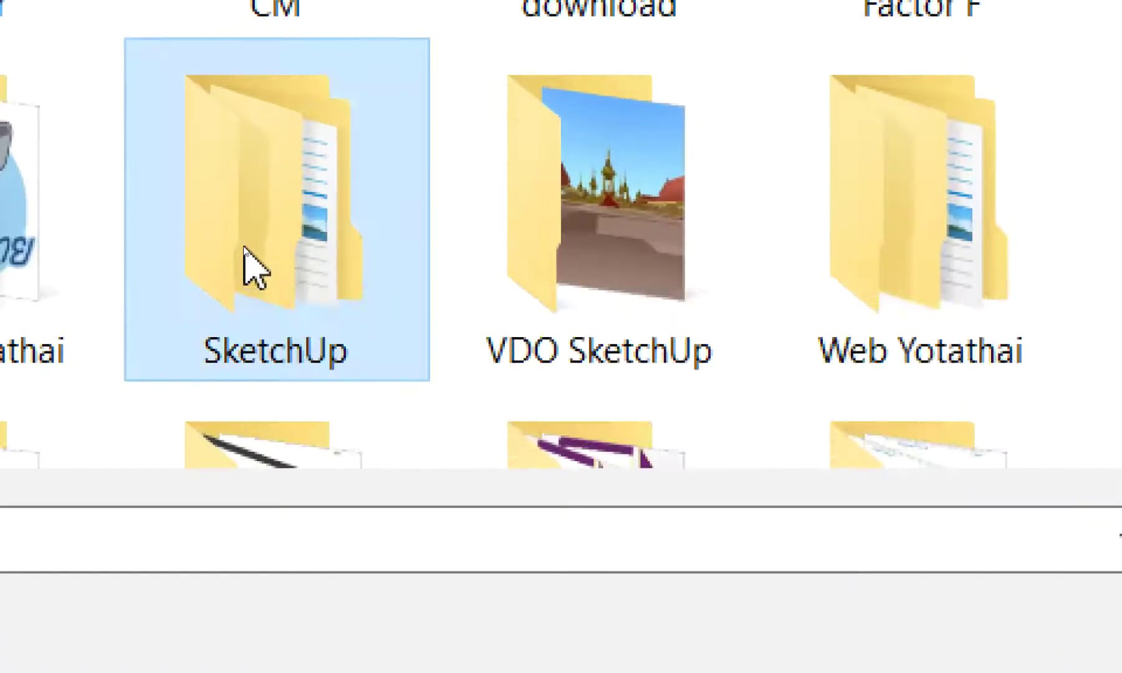
double_click(245, 248)
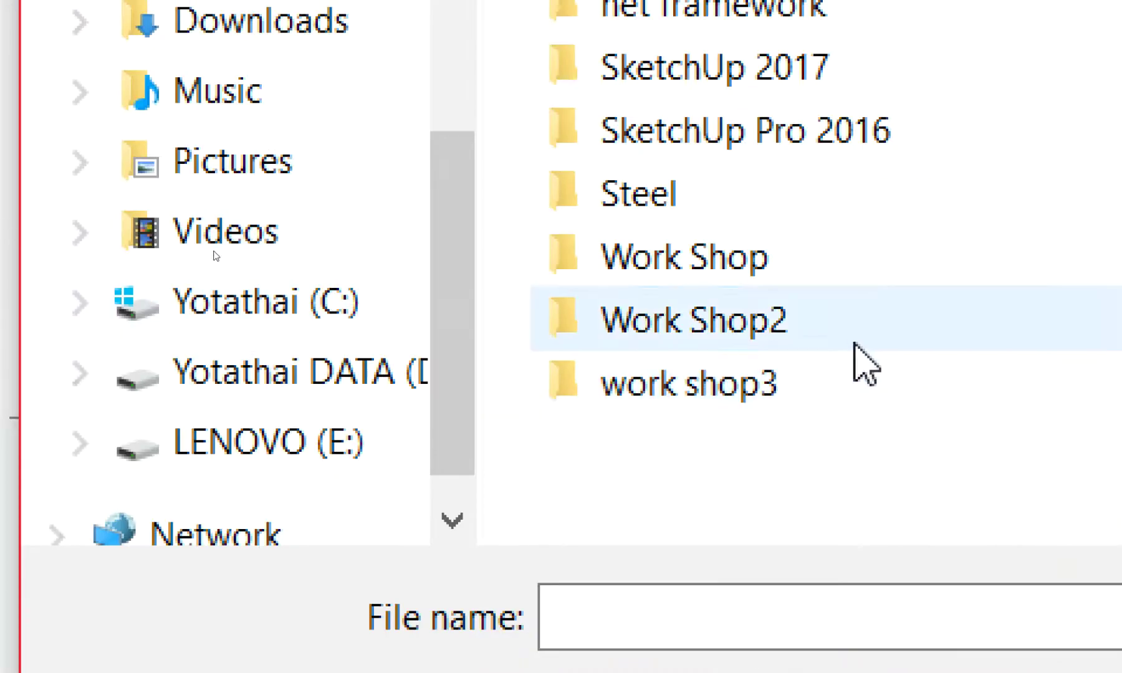
double_click(856, 346)
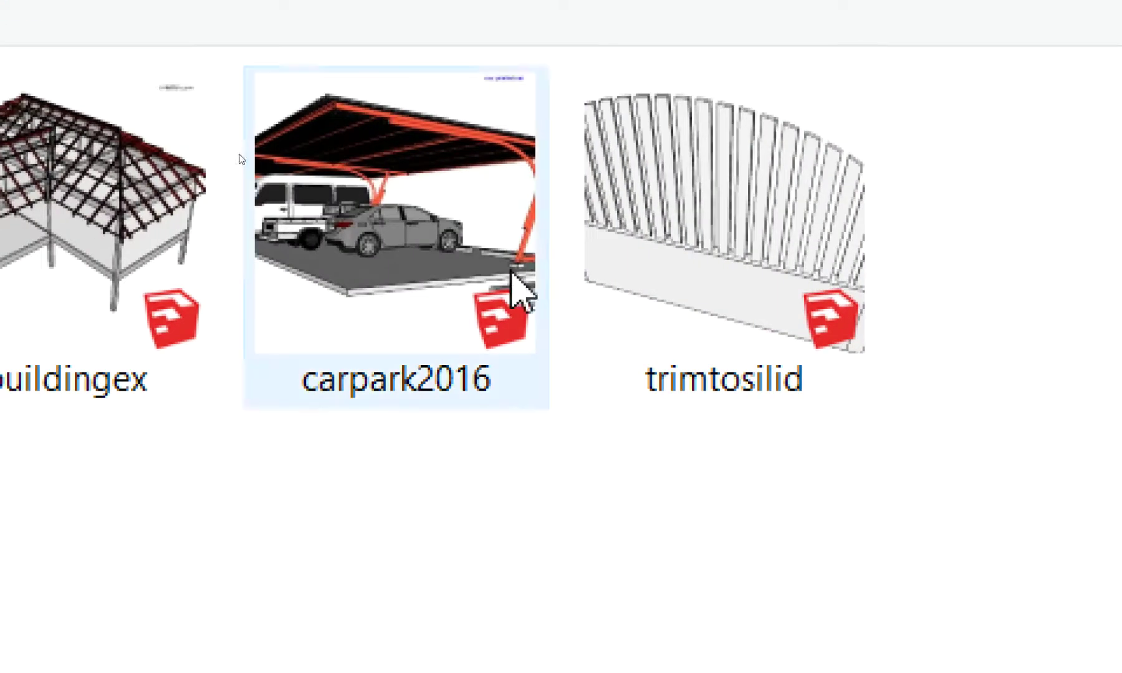
double_click(331, 252)
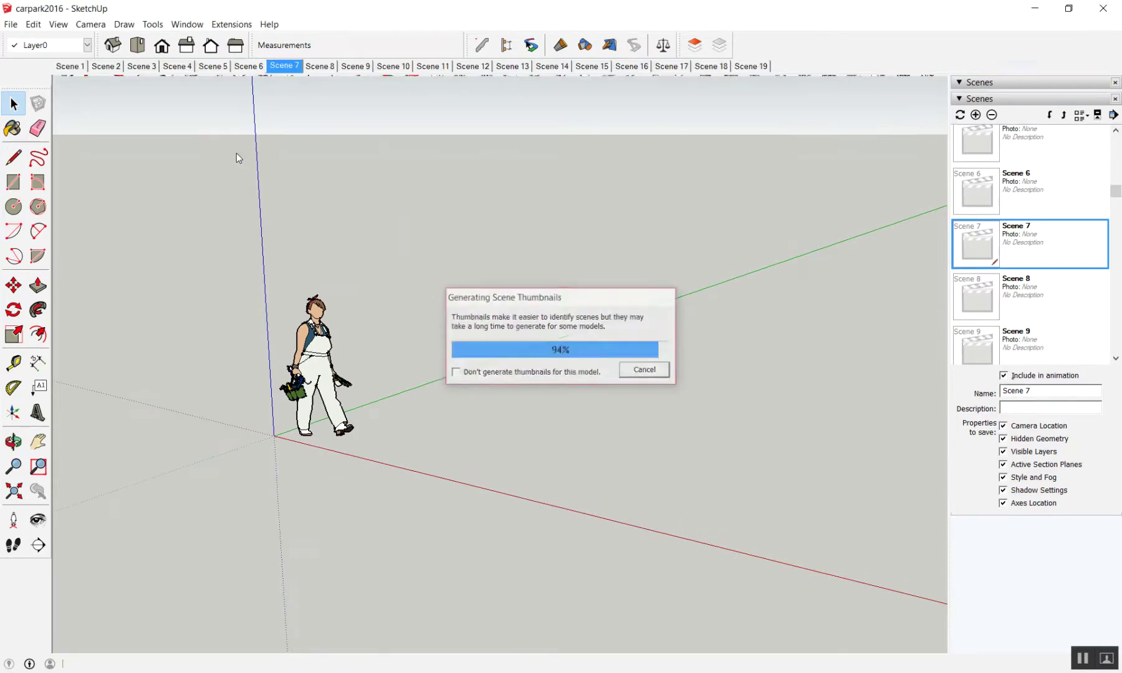
- Zoom in on a carpark footing and select its front bolt, red base plate and concrete block
scroll(839, 502, "up", 5)
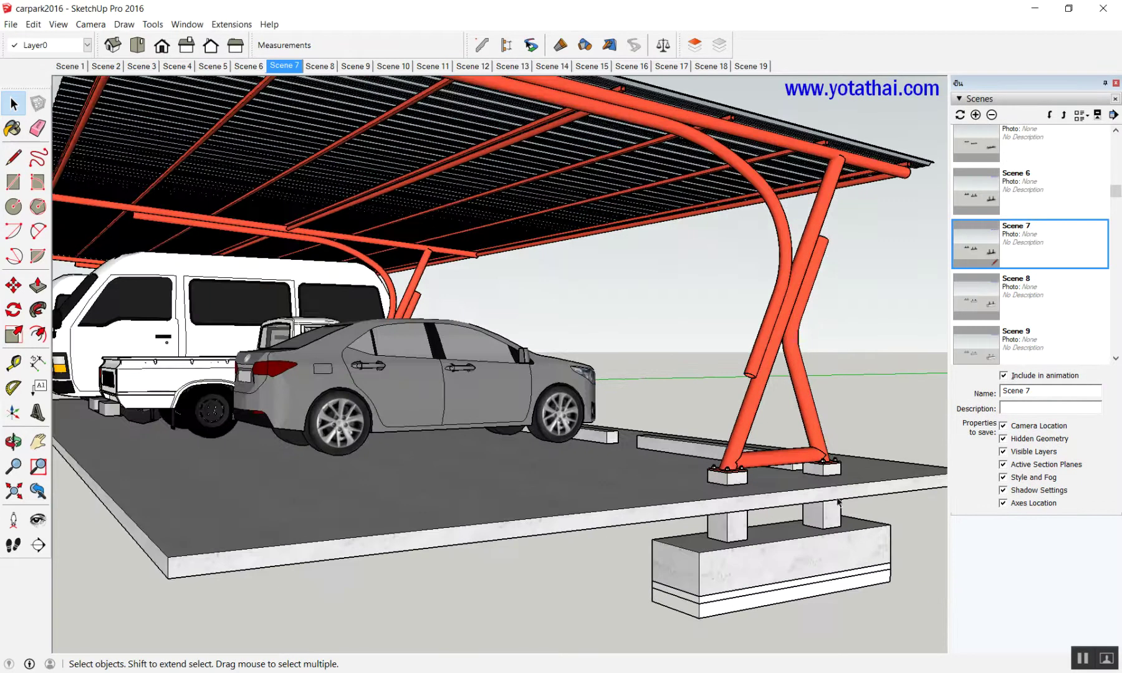
scroll(839, 502, "up", 2)
scroll(756, 468, "up", 2)
scroll(648, 464, "up", 2)
scroll(656, 461, "up", 1)
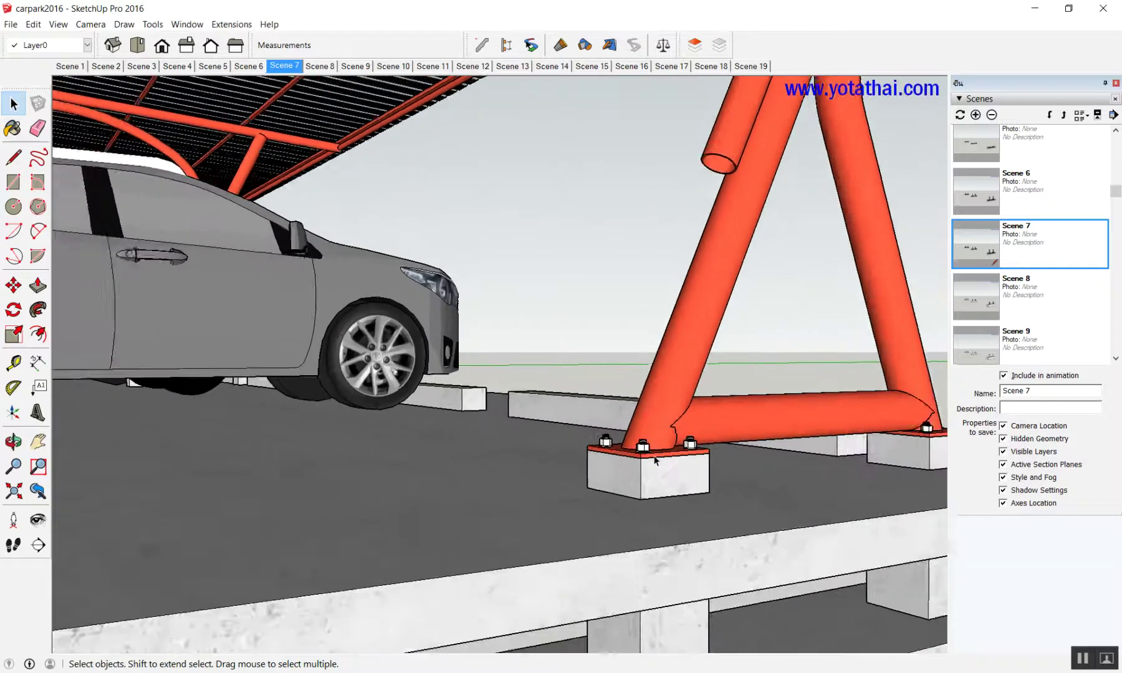
scroll(656, 462, "up", 2)
scroll(669, 471, "up", 2)
scroll(672, 483, "up", 2)
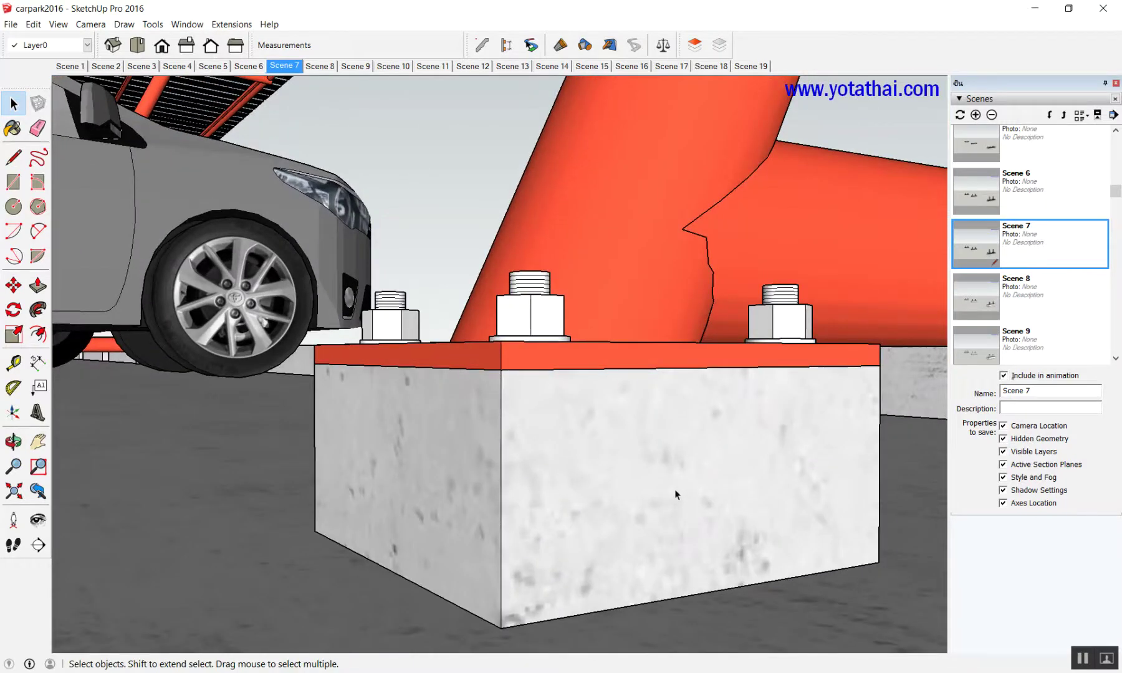
middle_click_drag(674, 490, 589, 533)
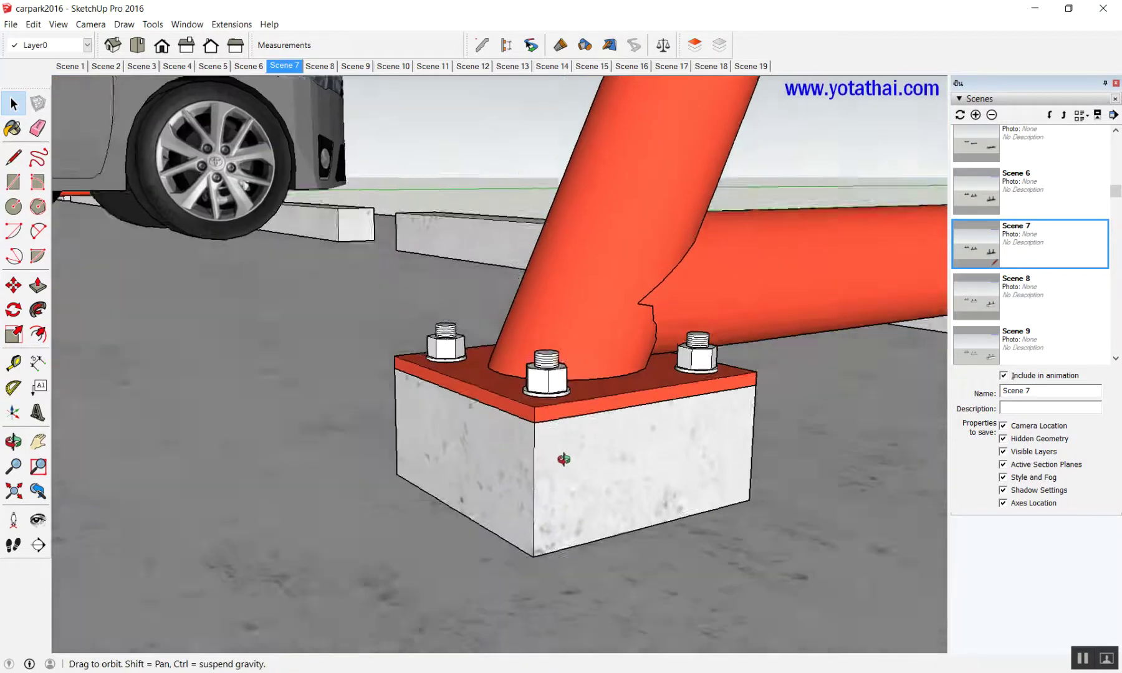
scroll(645, 509, "up", 2)
scroll(645, 509, "up", 1)
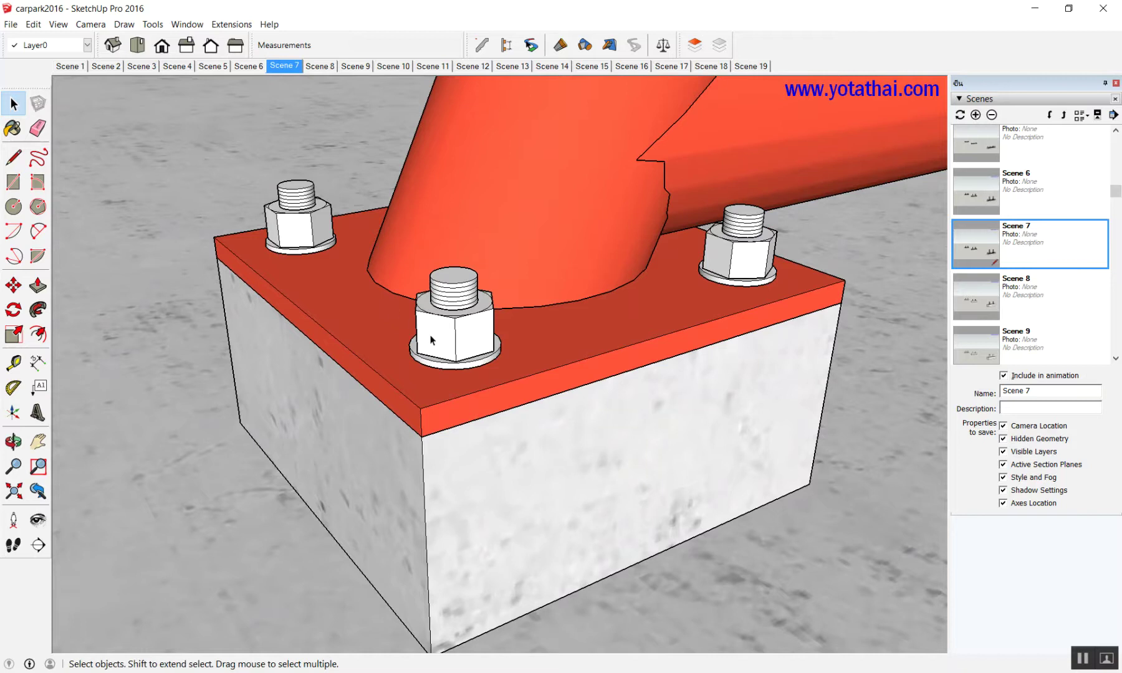
left_click(485, 308)
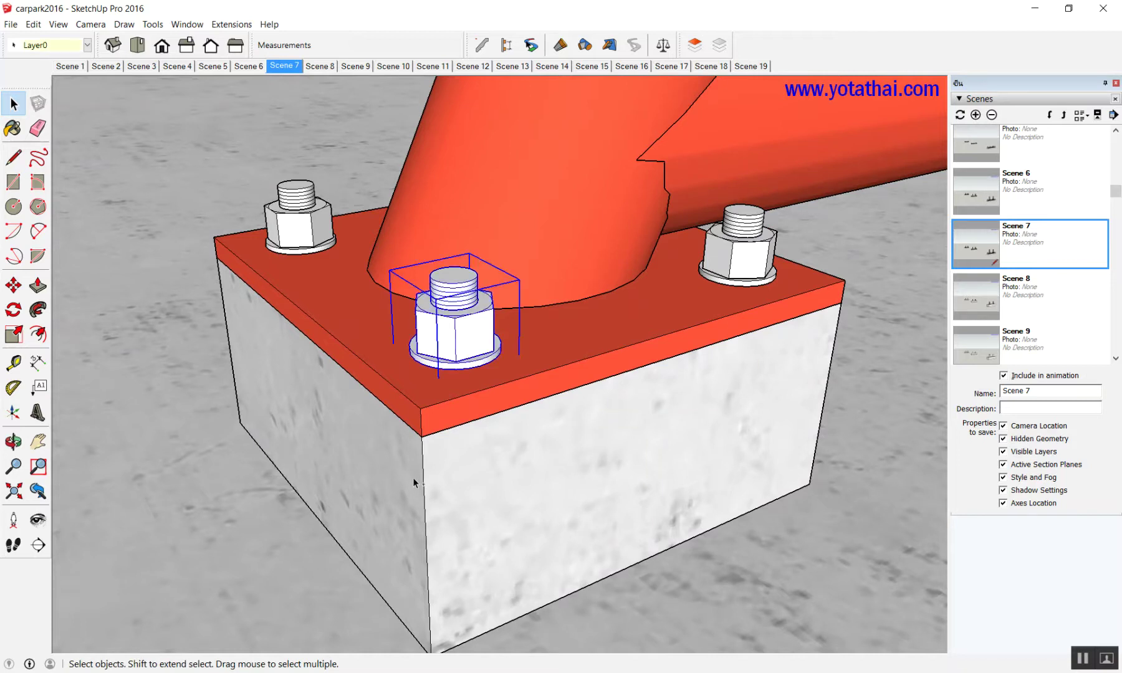
left_click(355, 320, "shift")
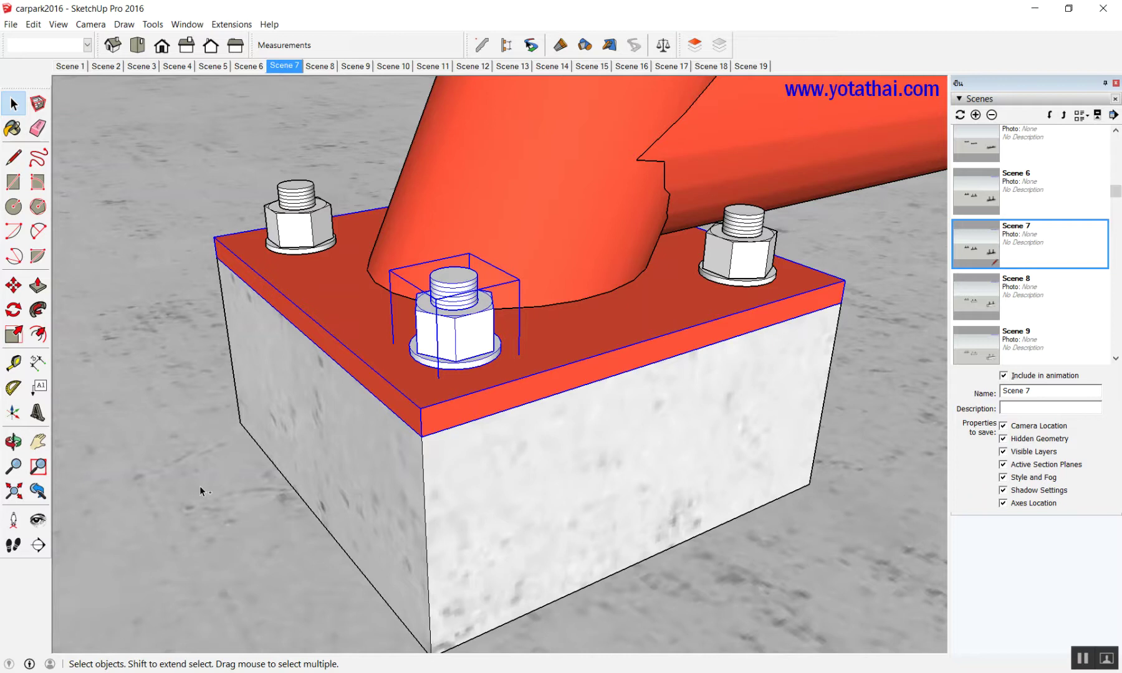
left_click(311, 408, "shift")
- Reselect the footing's concrete block, red base plate and front-centre bolt
scroll(311, 395, "down", 3)
scroll(349, 386, "down", 3)
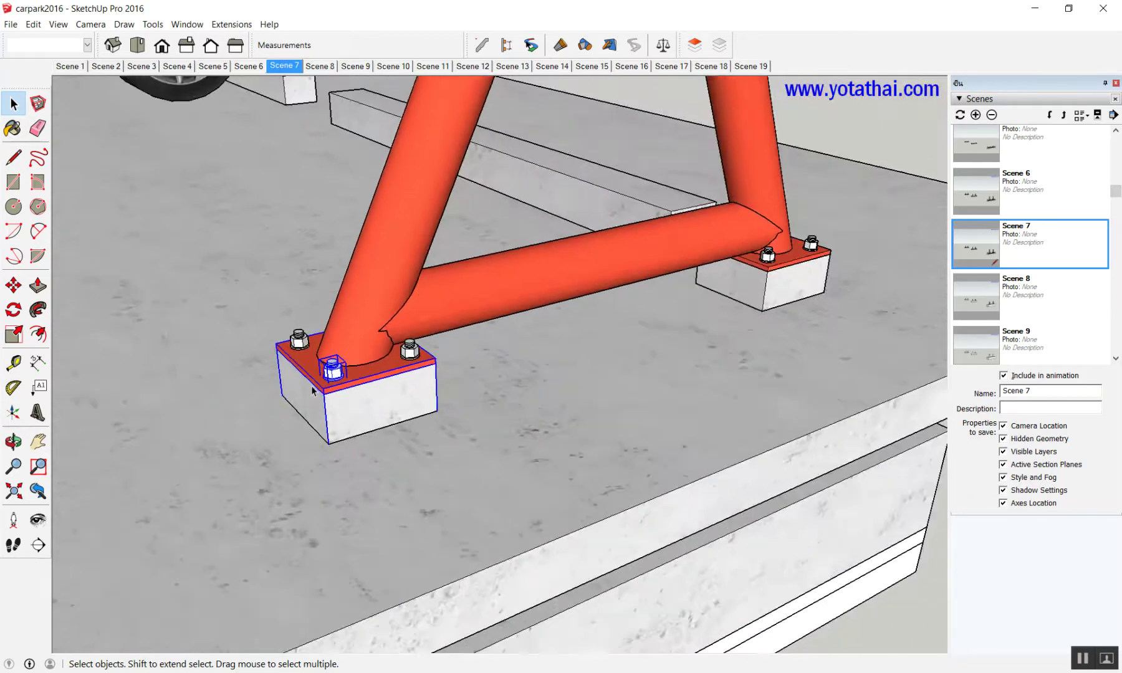
scroll(396, 381, "down", 3)
left_click(686, 221)
scroll(726, 258, "up", 2)
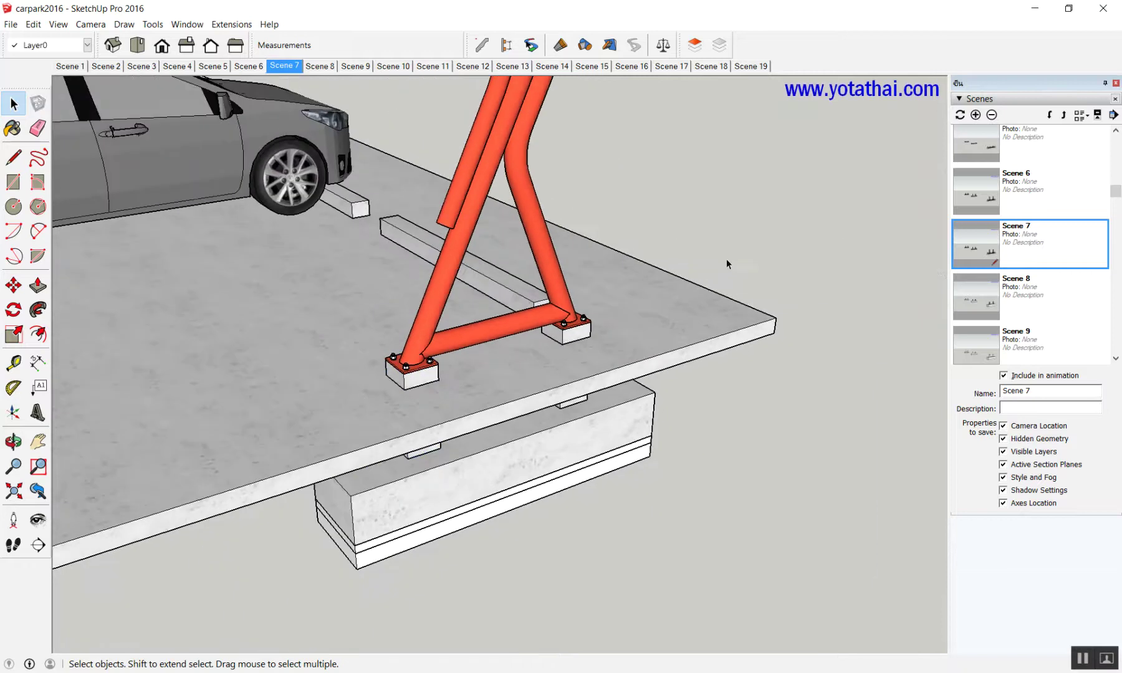
scroll(345, 411, "up", 2)
scroll(352, 410, "up", 1)
scroll(435, 338, "up", 2)
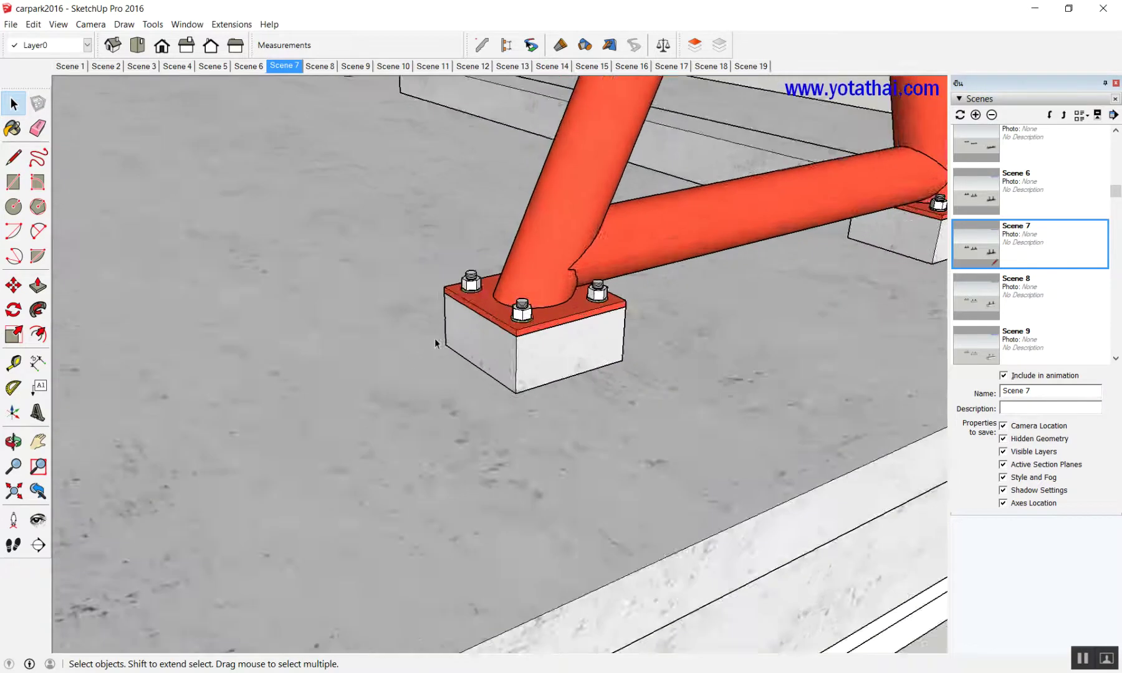
scroll(463, 345, "up", 2)
left_click(497, 318)
left_click(509, 265, "shift")
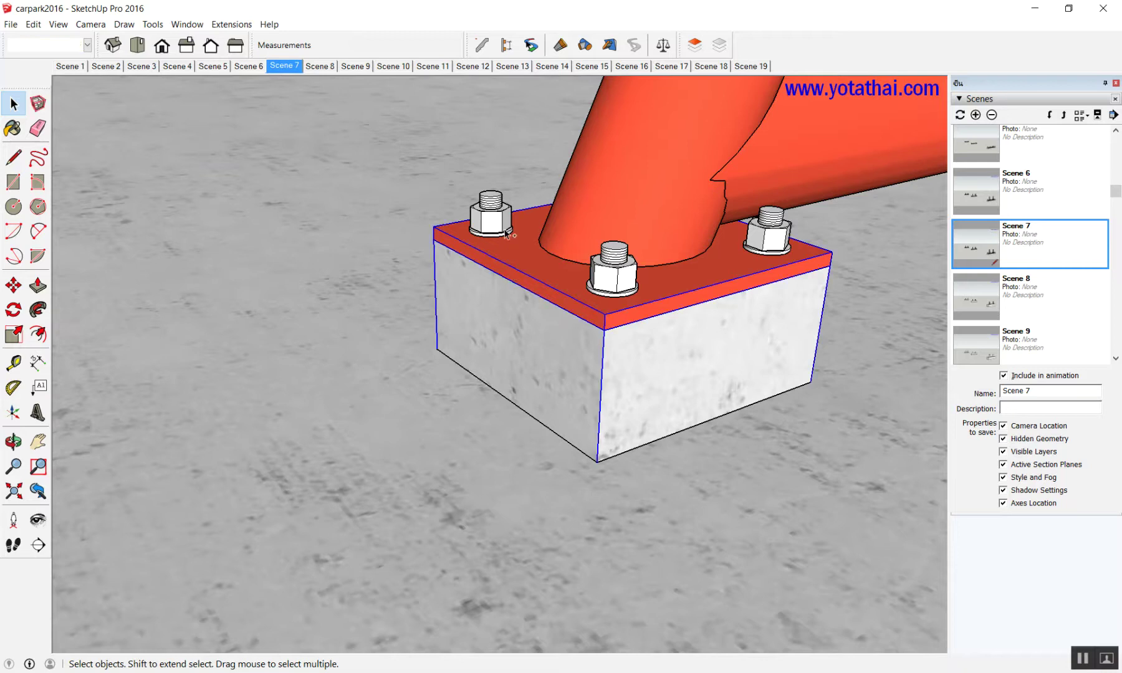
left_click(507, 228, "shift")
left_click(608, 270, "shift")
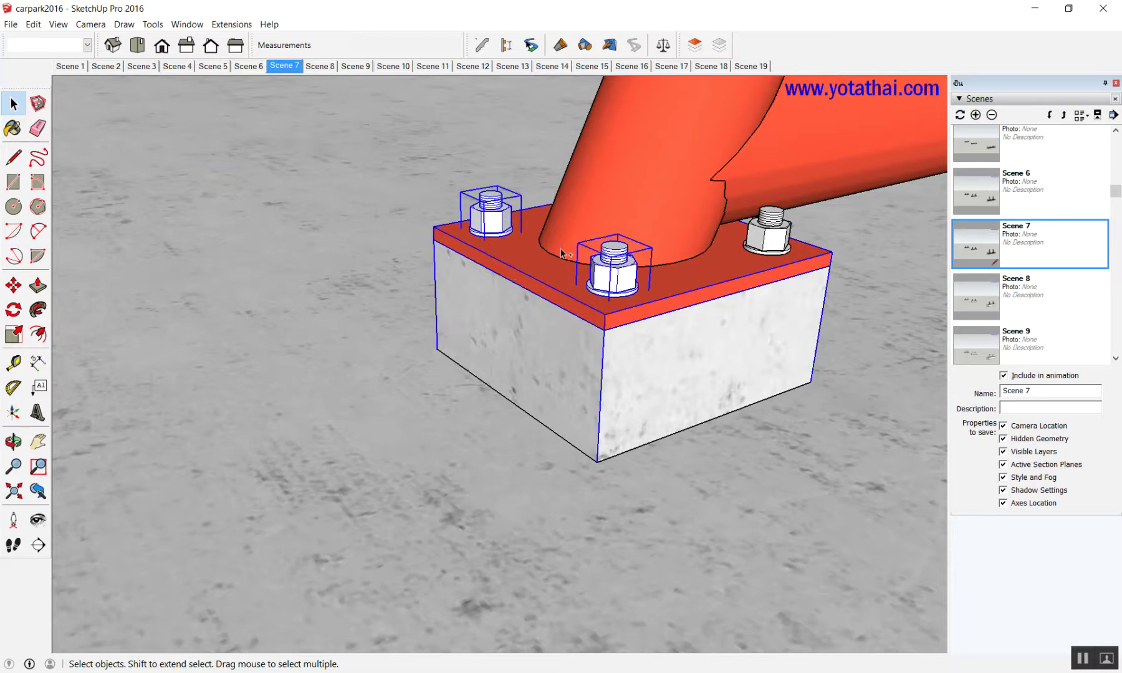
left_click(512, 213, "shift")
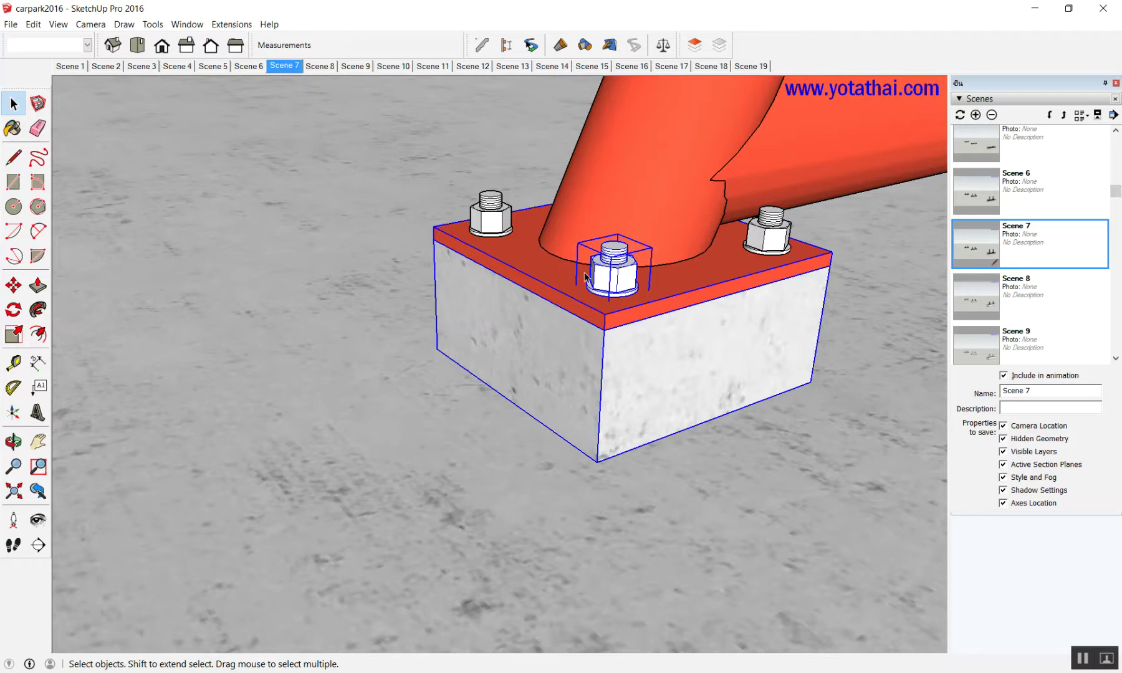
- Return to the Untitled model with the posts via the taskbar
scroll(659, 312, "up", 2)
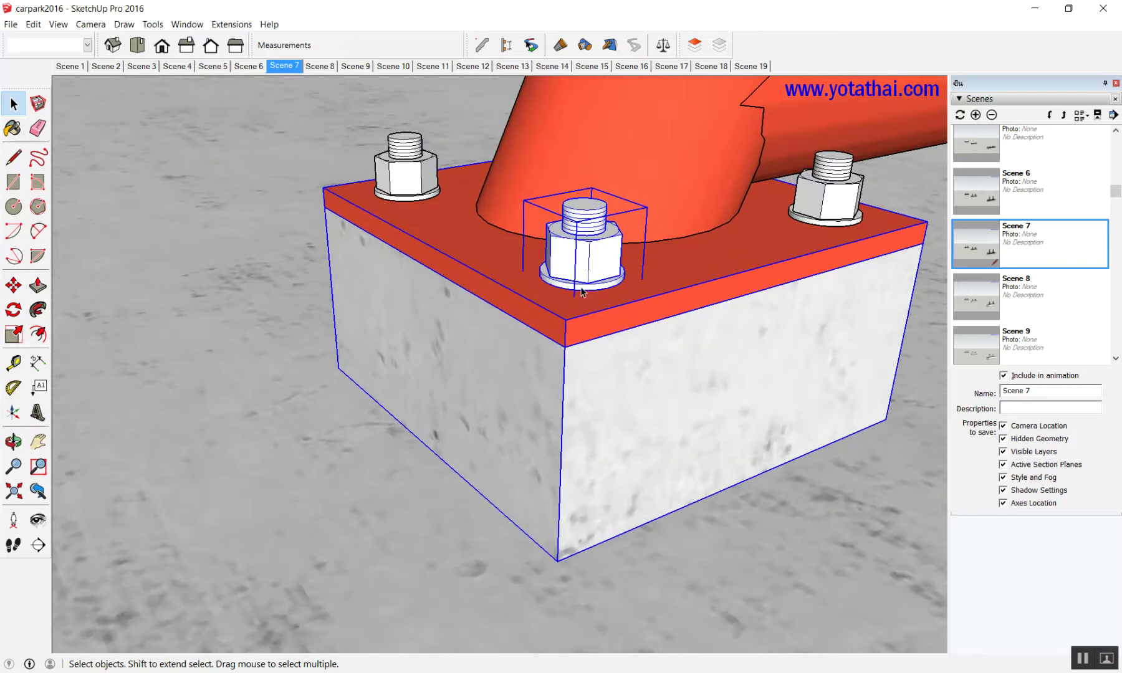
scroll(524, 297, "down", 4)
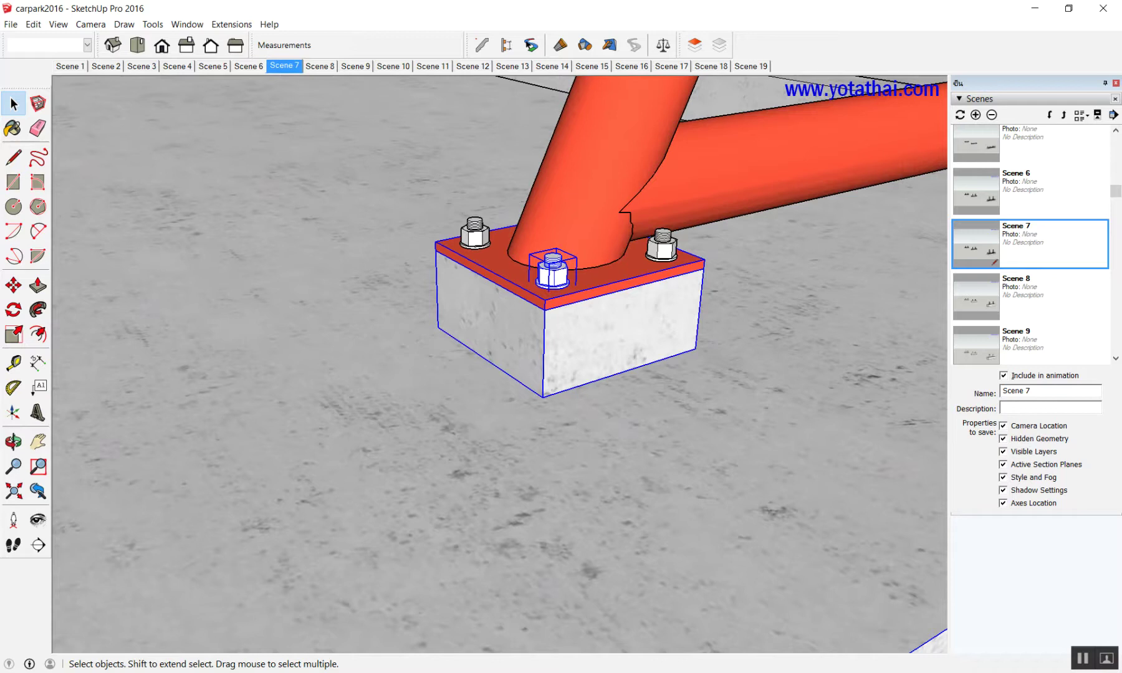
left_click(492, 642)
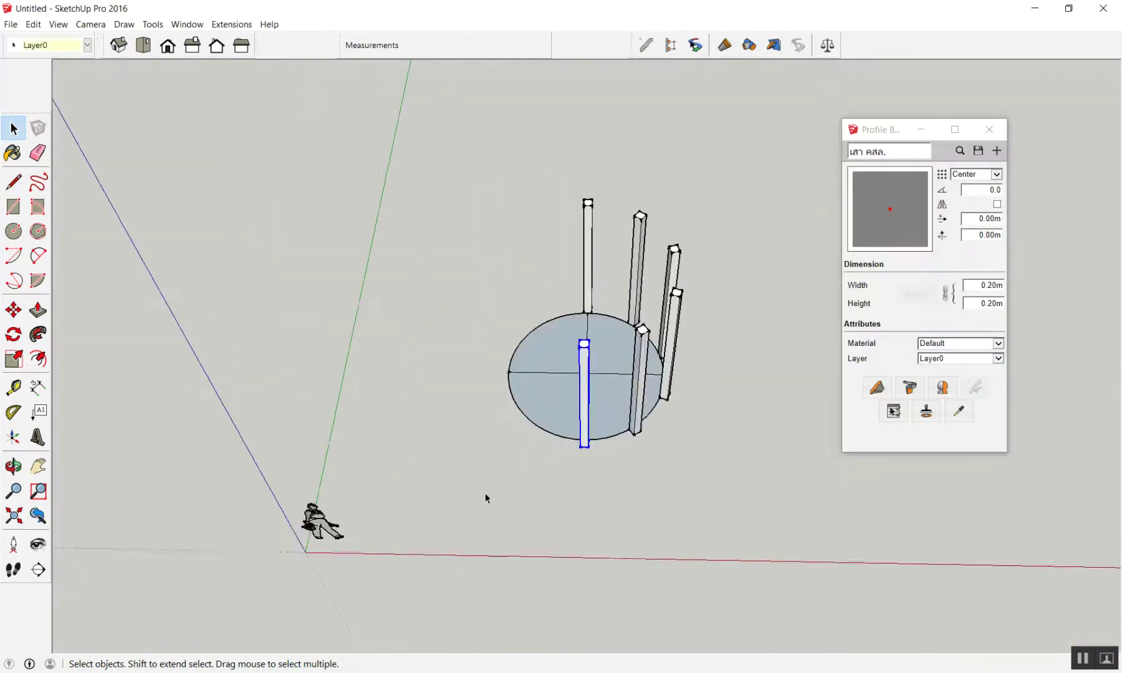
- Paste the copied geometry and delete the wrongly pasted slab
middle_click_drag(486, 498, 384, 528)
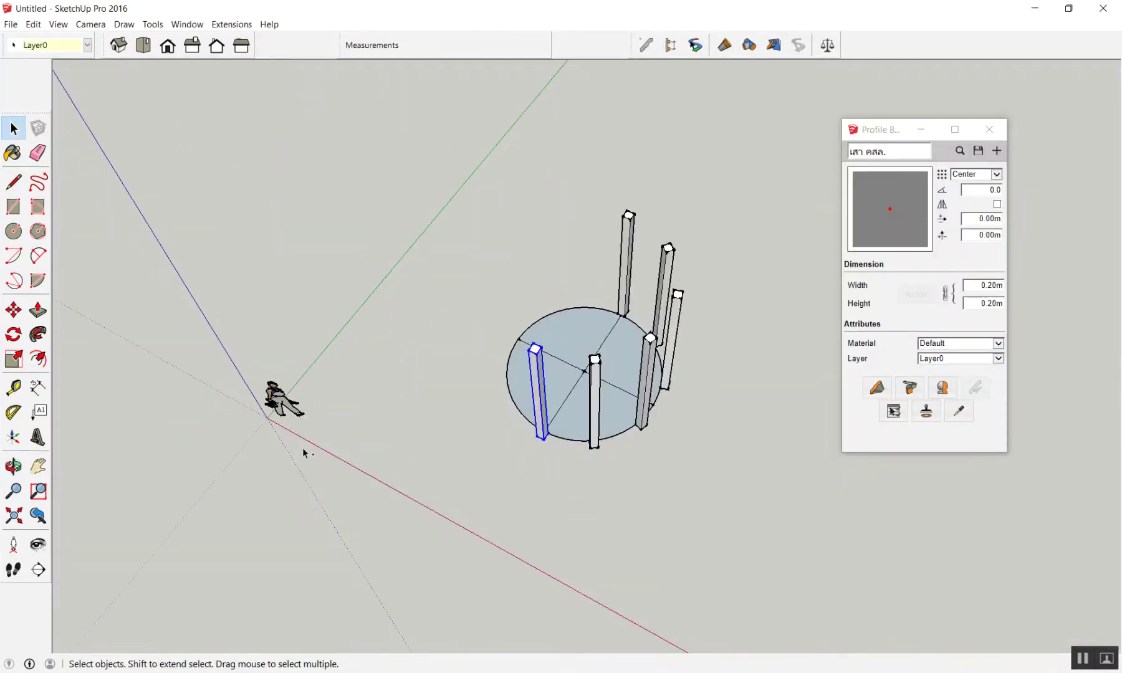
key("ctrl+v")
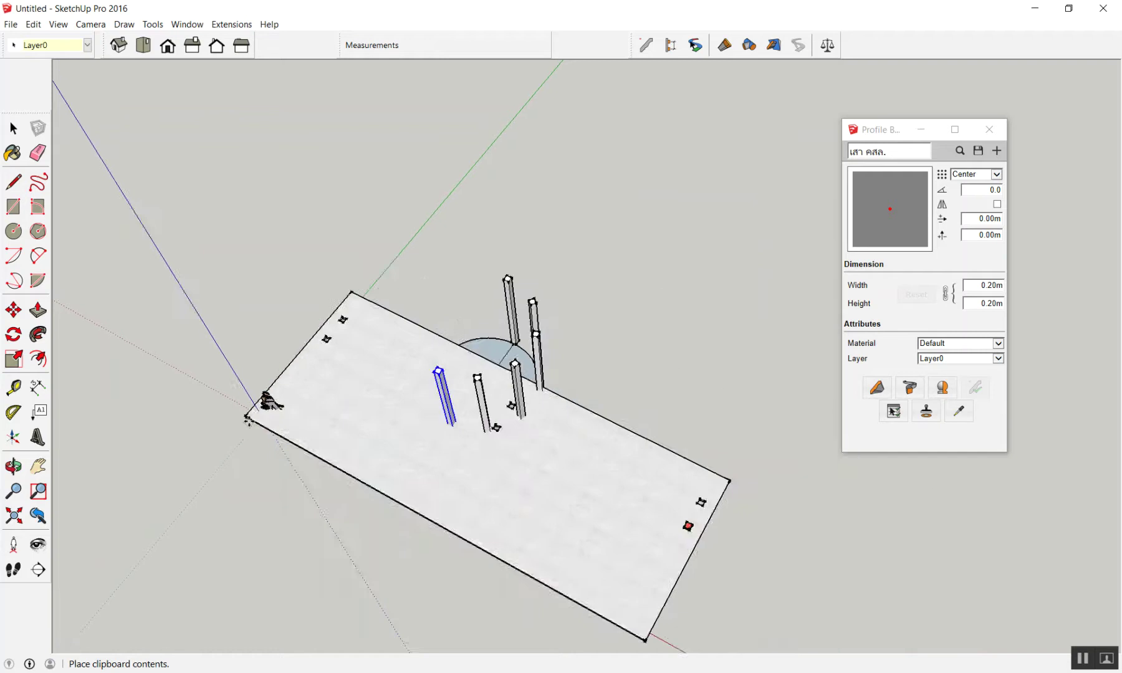
left_click(313, 411)
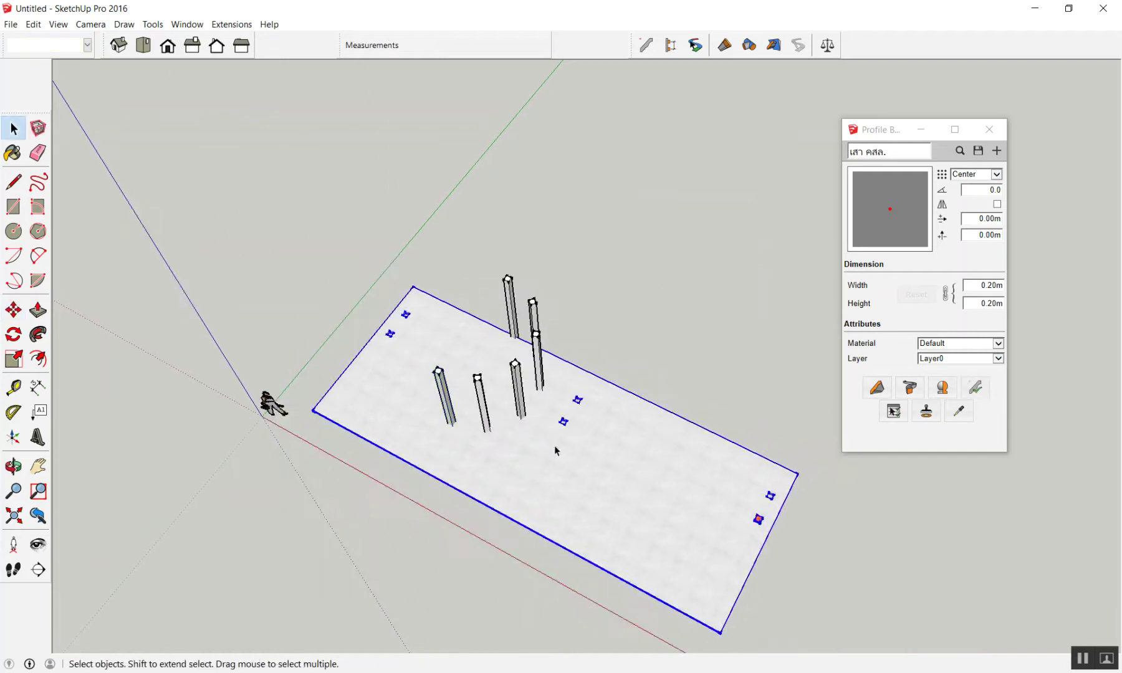
key("Delete")
- Move the small footing block next to the ring of posts
middle_click_drag(574, 460, 696, 461)
left_click_drag(696, 461, 805, 614)
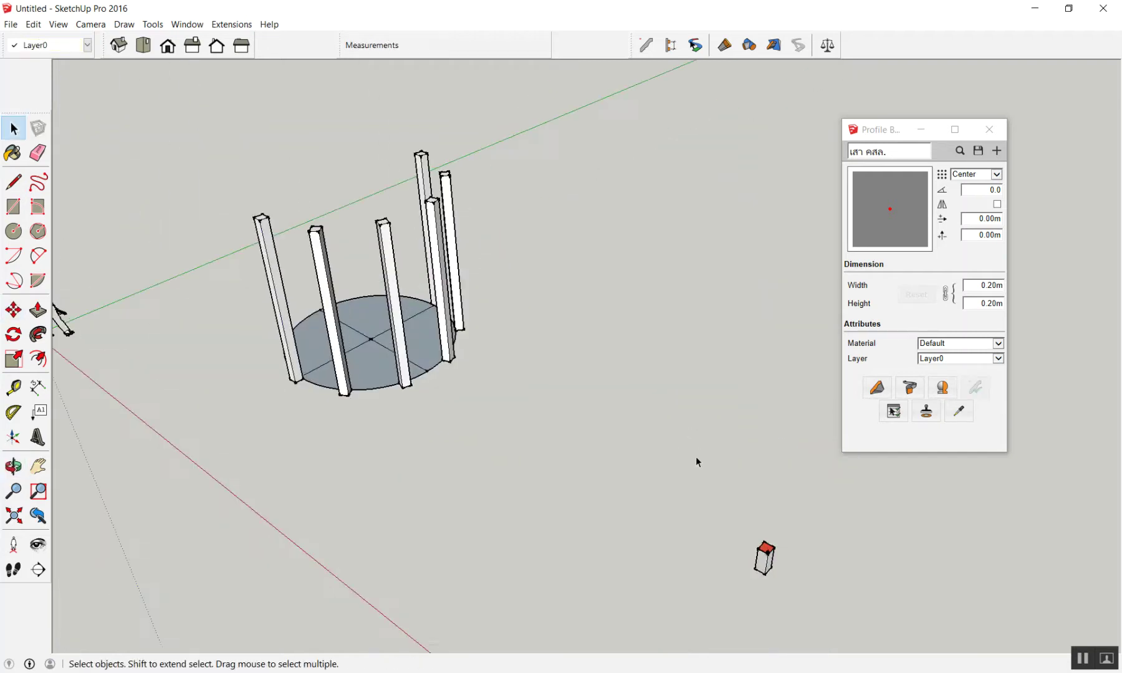
key("m")
left_click(758, 602)
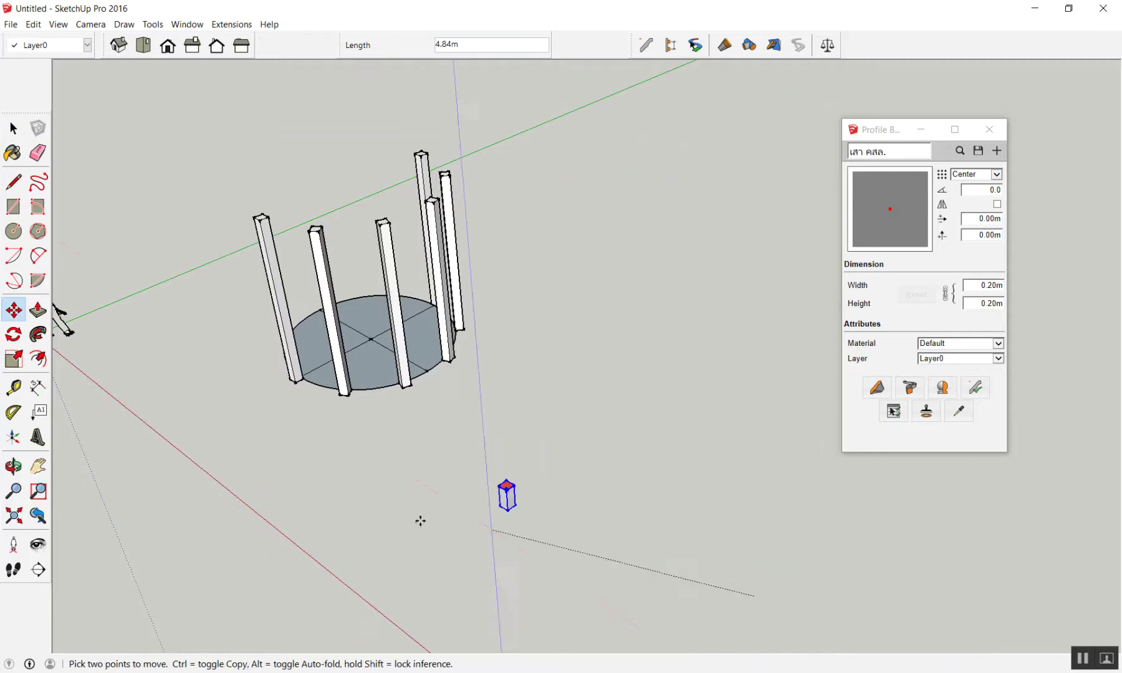
scroll(417, 410, "up", 3)
scroll(417, 410, "down", 3)
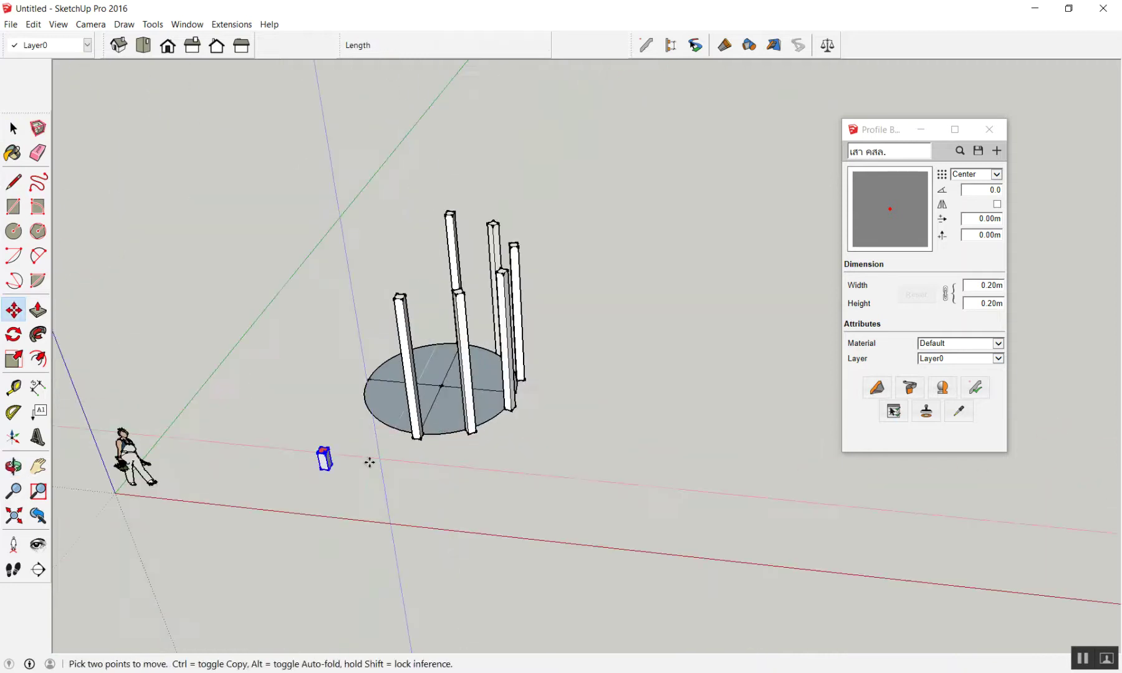
left_click(368, 464)
key("space")
scroll(333, 468, "up", 2)
scroll(238, 450, "up", 3)
scroll(239, 454, "up", 2)
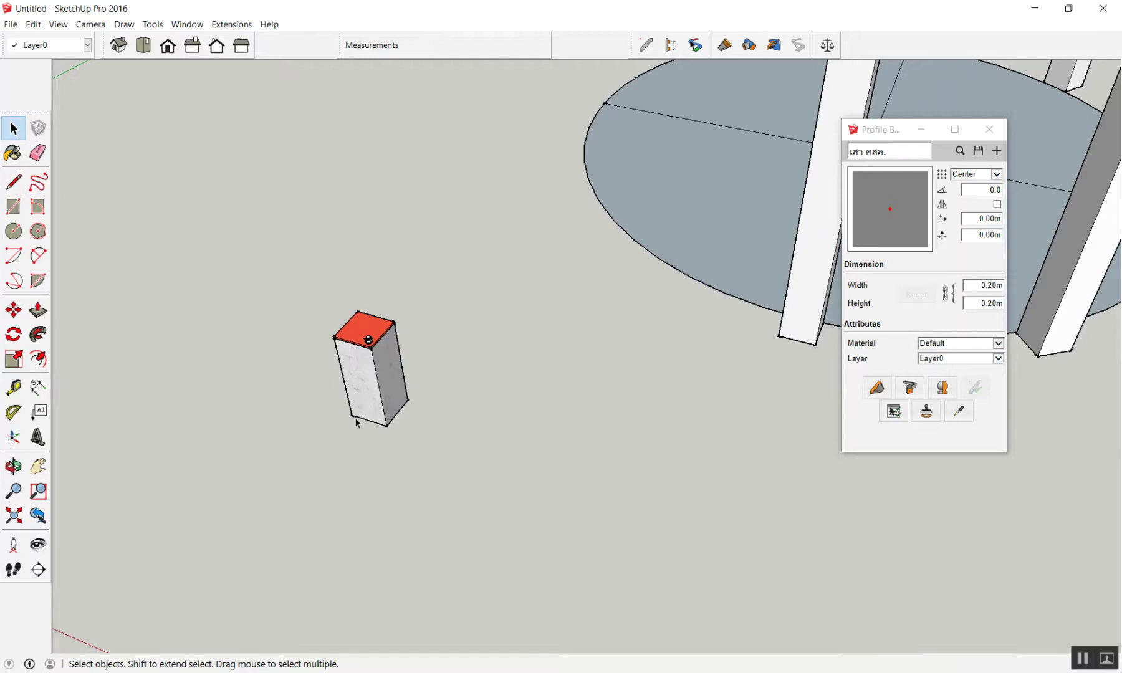
- Inspect the footing block from around and above, then bring carpark2016 back to front
scroll(271, 351, "up", 1)
scroll(397, 321, "up", 2)
scroll(458, 310, "up", 2)
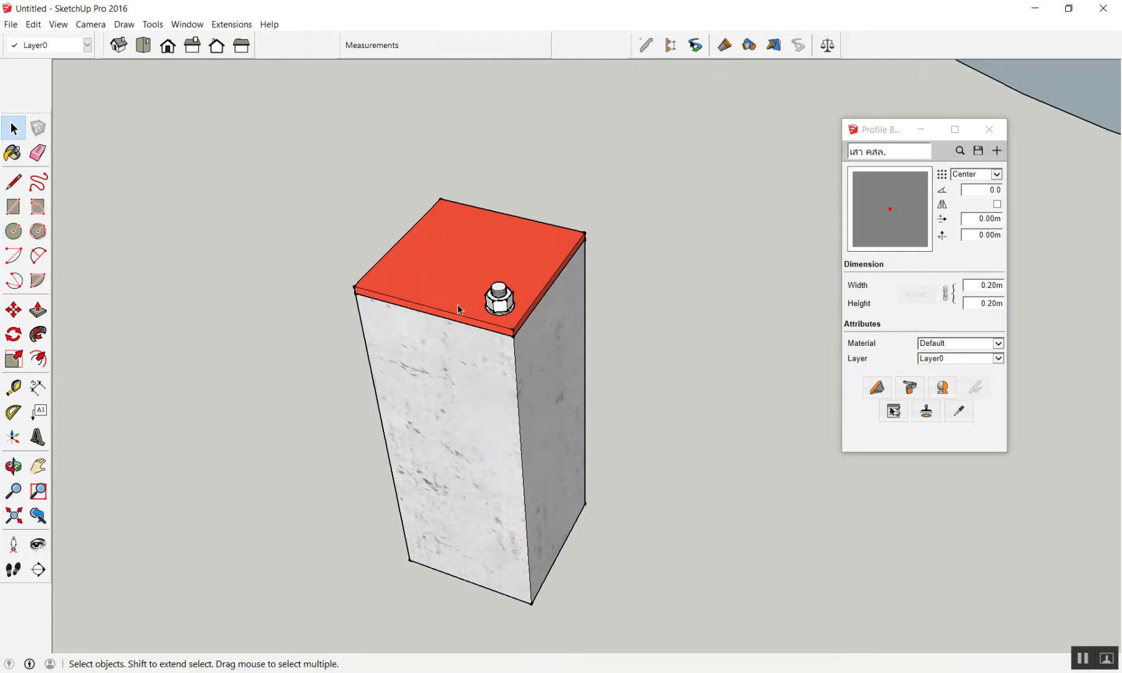
middle_click_drag(469, 278, 485, 370)
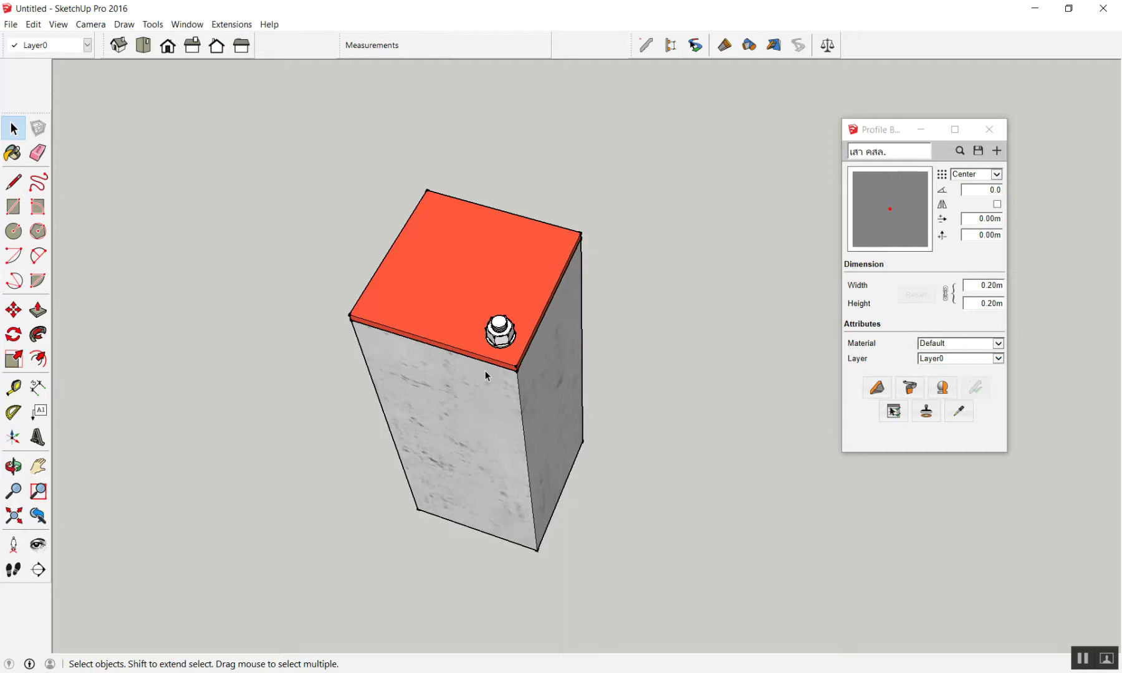
middle_click_drag(482, 385, 433, 307)
scroll(435, 309, "up", 2)
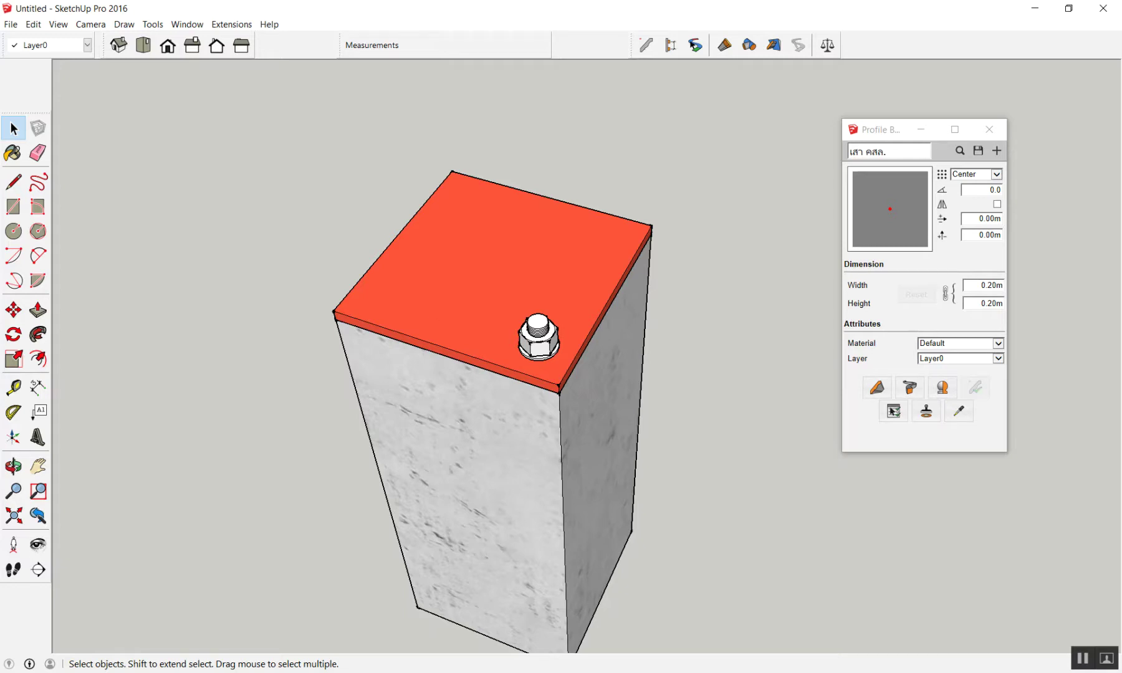
scroll(654, 493, "down", 2)
scroll(460, 437, "down", 2)
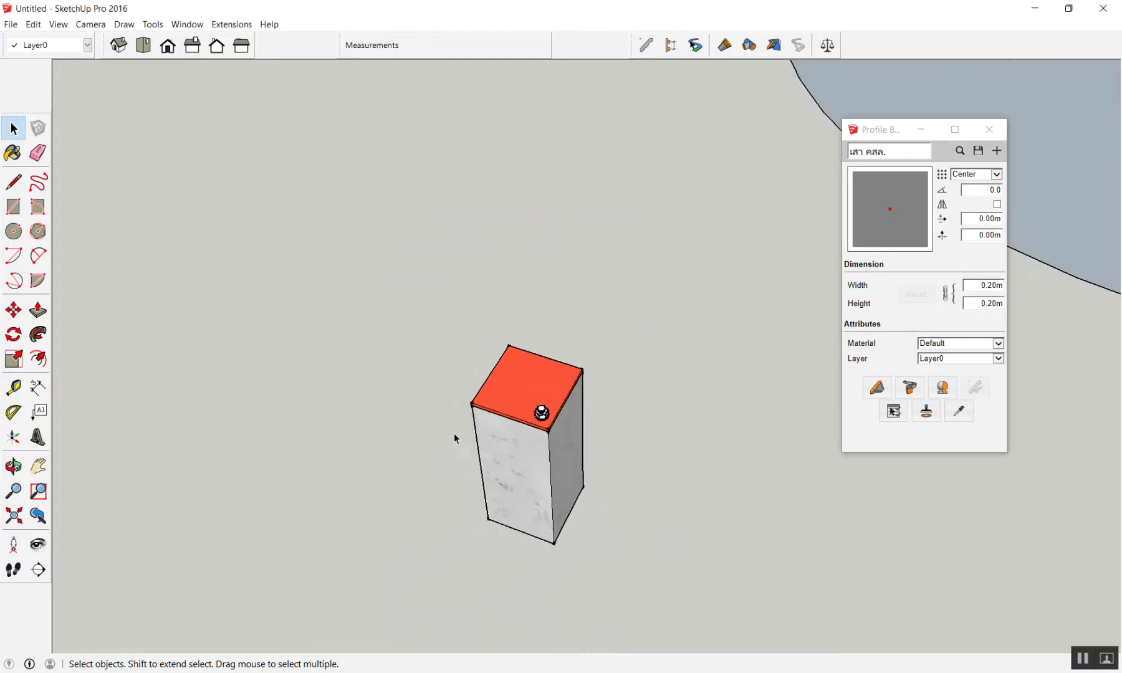
scroll(460, 437, "down", 3)
left_click(600, 639)
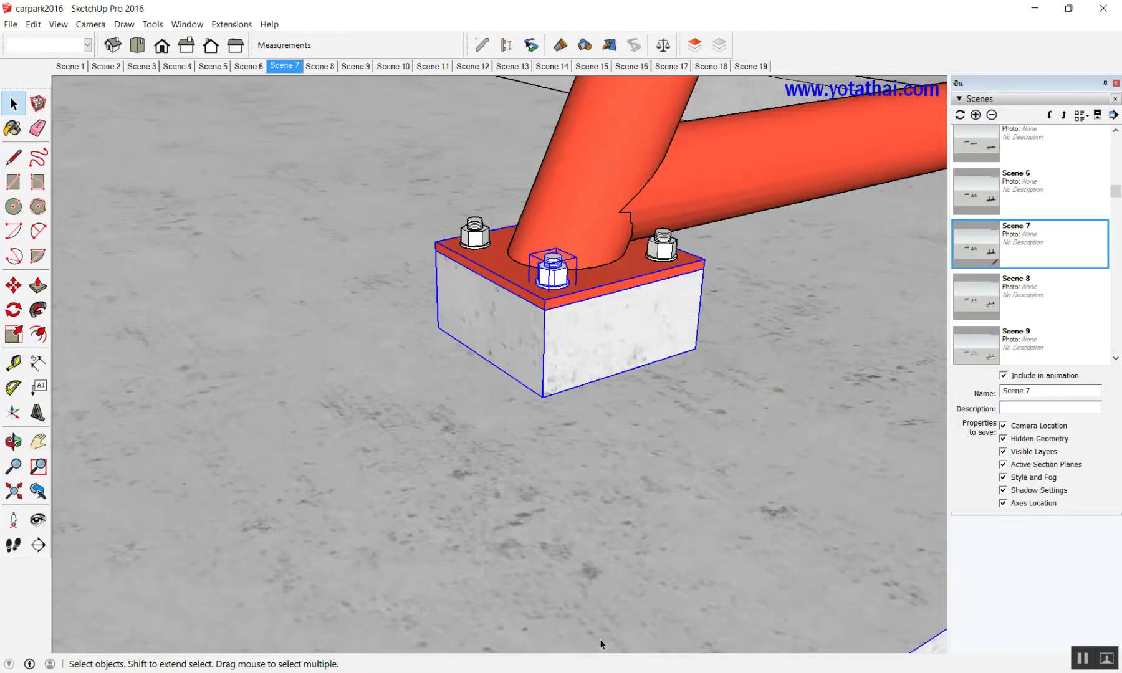
- Select the carpark footing's concrete block, centre bolt and red top plate, then return to Untitled
scroll(609, 396, "down", 1)
scroll(308, 364, "down", 2)
scroll(291, 376, "down", 2)
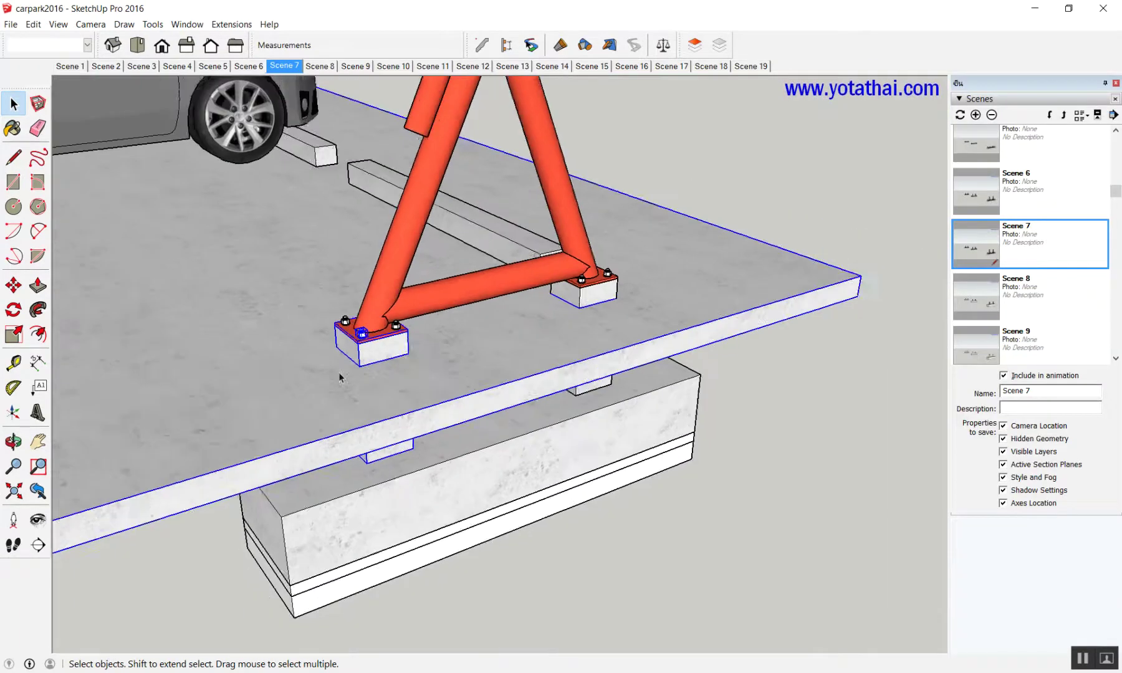
left_click(744, 447)
scroll(298, 342, "up", 1)
scroll(298, 341, "up", 2)
scroll(324, 341, "up", 2)
scroll(342, 340, "up", 1)
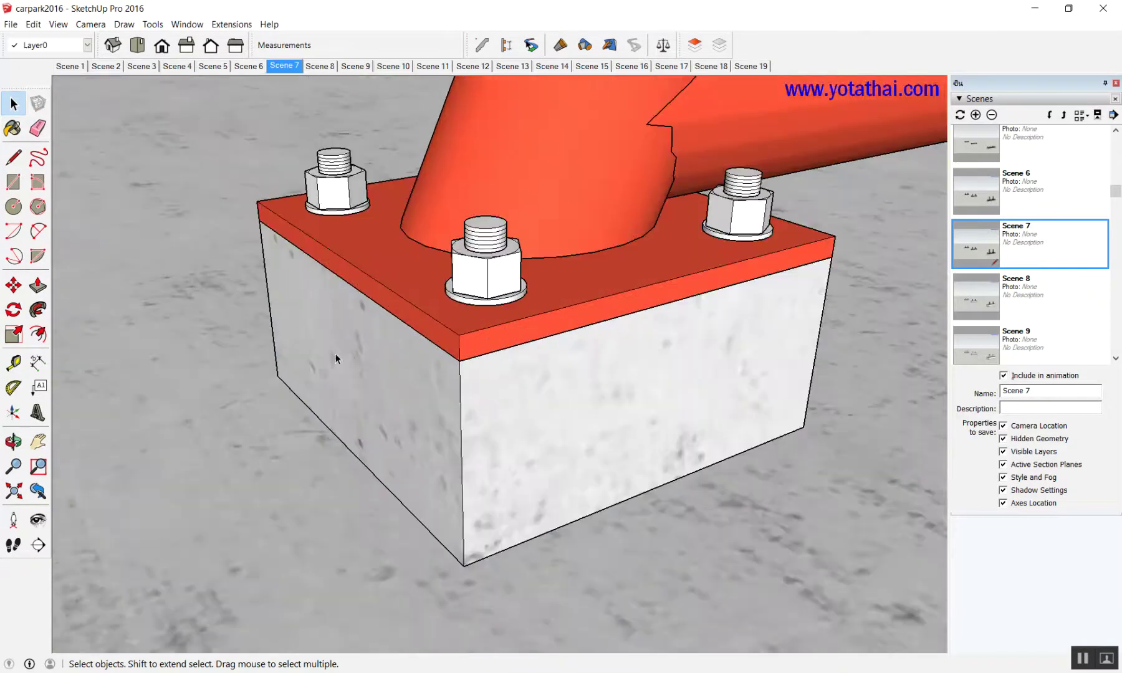
left_click(343, 340)
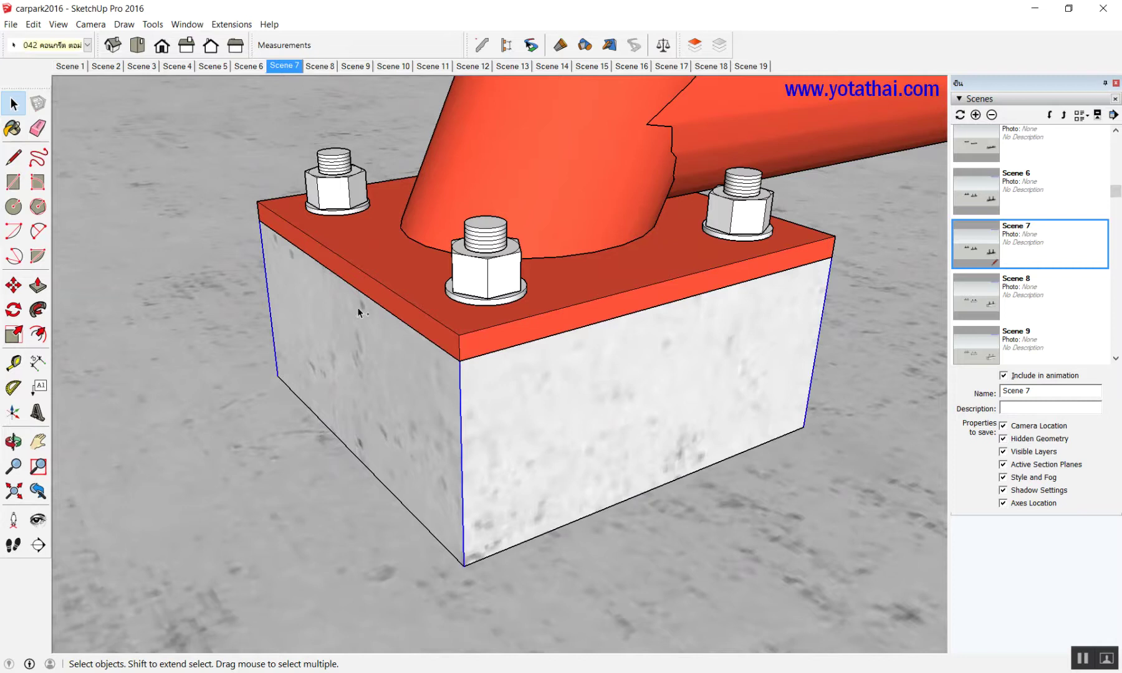
left_click(494, 270, "shift")
left_click(374, 260, "shift")
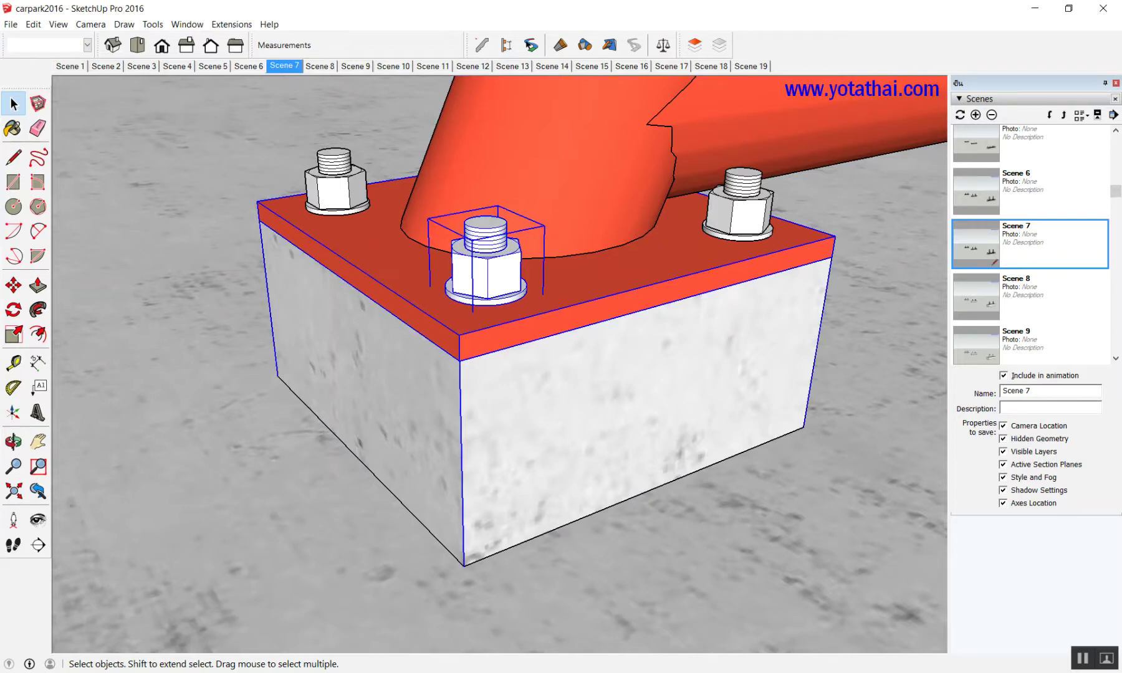
left_click(488, 606)
scroll(437, 393, "up", 3)
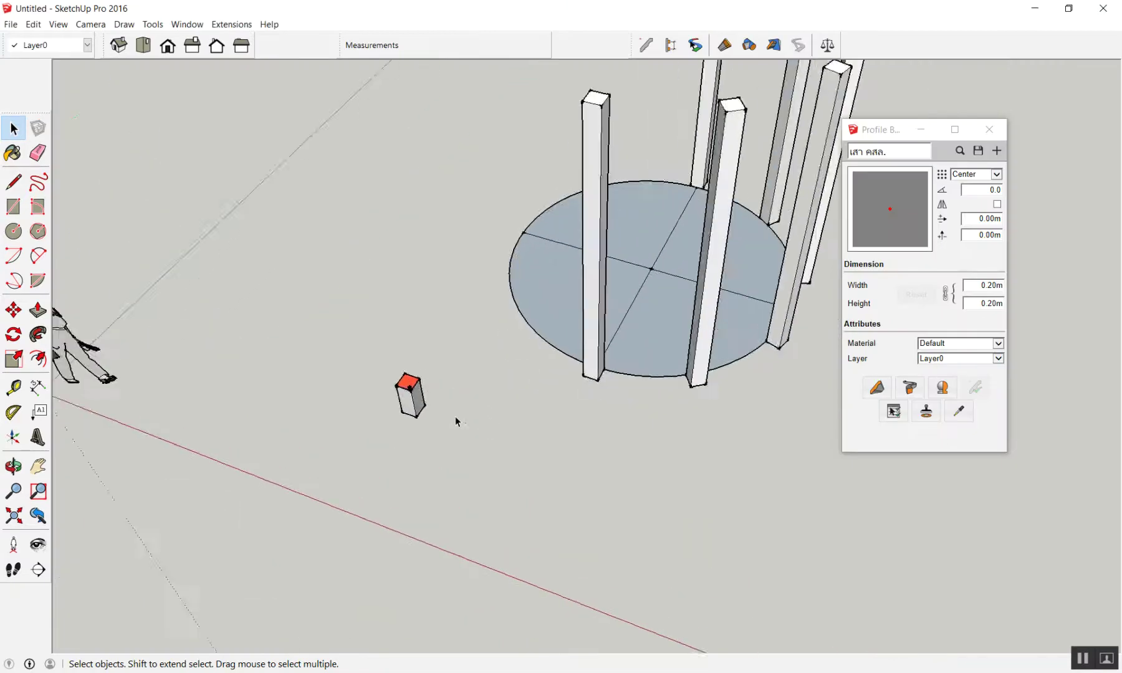
- Paste the copied footing into the Untitled model and place it
scroll(454, 418, "up", 3)
key("ctrl+v")
left_click(443, 393)
scroll(412, 368, "up", 3)
scroll(414, 366, "up", 1)
left_click(401, 366)
- Delete the extra left footing copy and view the remaining footing from above
scroll(401, 365, "up", 1)
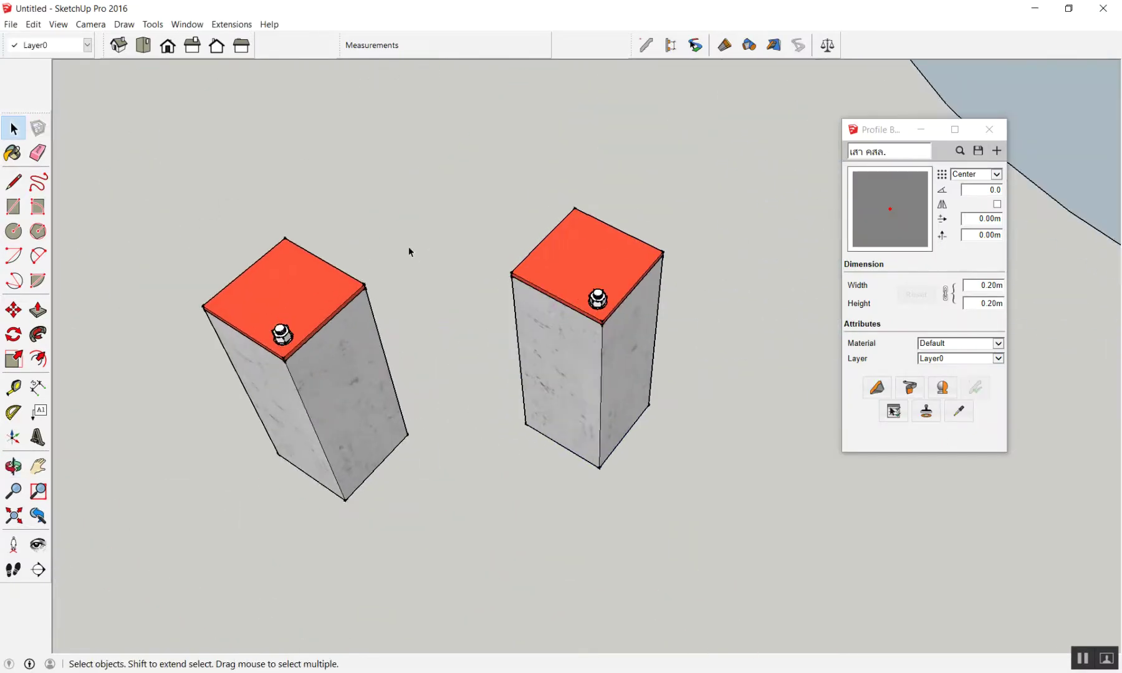
left_click_drag(182, 472, 173, 474)
key("Delete")
scroll(236, 435, "down", 2)
scroll(354, 390, "down", 1)
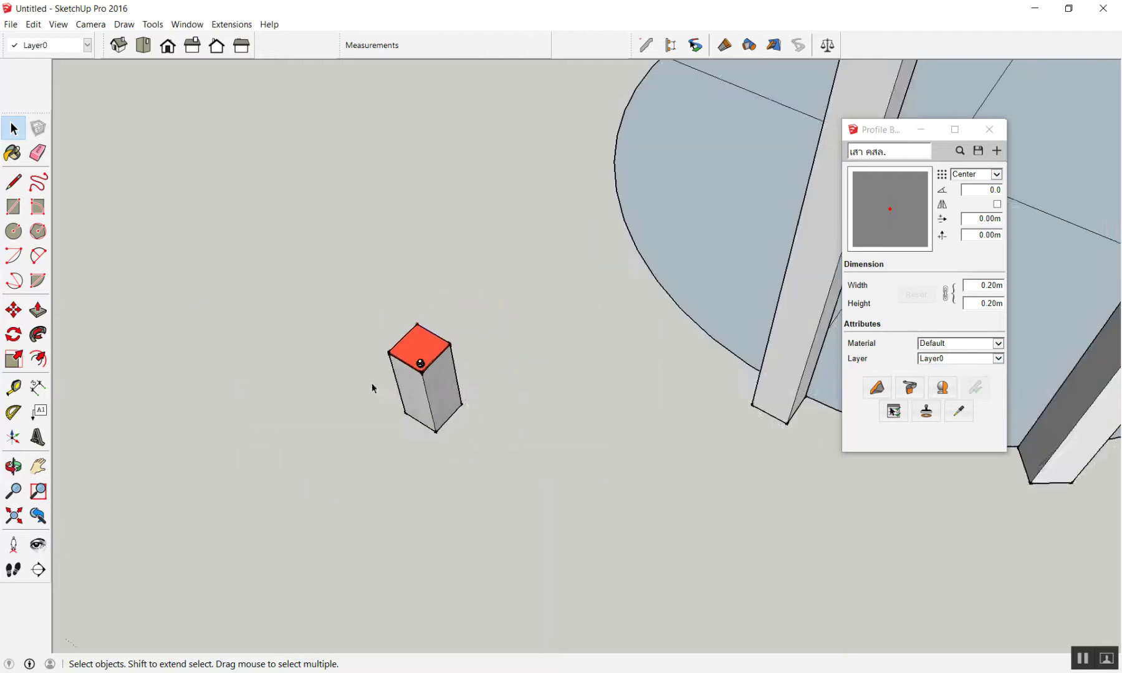
mouse_move(539, 248)
middle_mouse_down()
mouse_move(483, 357)
mouse_move(461, 306)
middle_mouse_up()
scroll(461, 304, "up", 3)
scroll(459, 306, "up", 2)
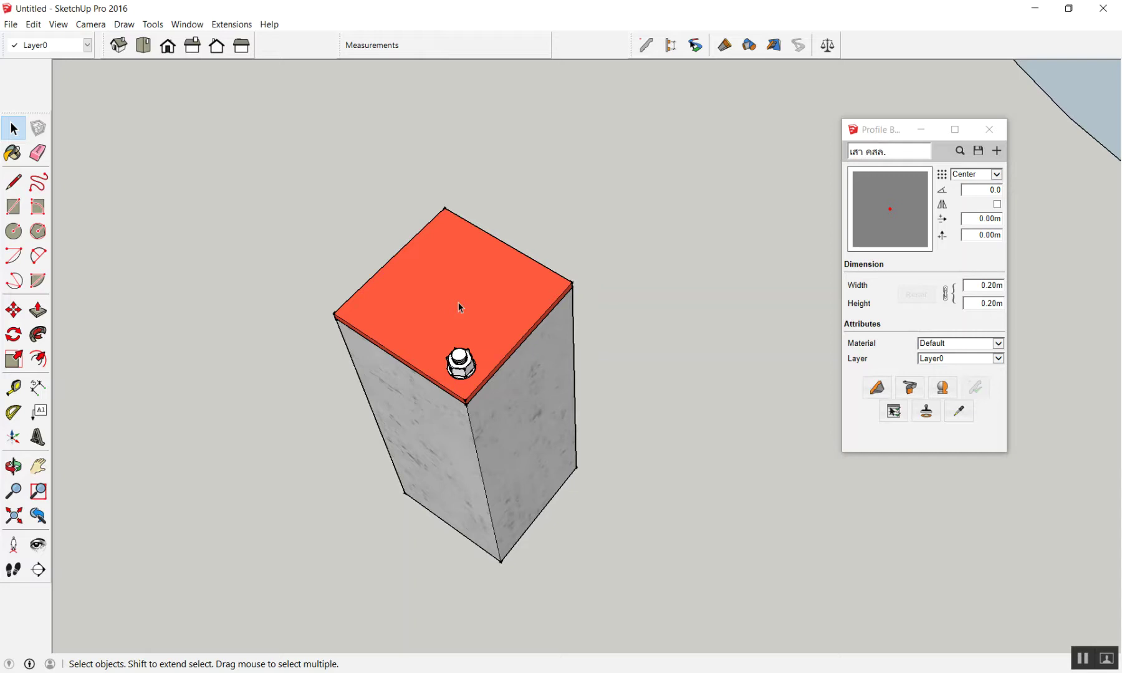
scroll(350, 289, "up", 2)
- Draw a trial corner-to-corner diagonal across the red top plate, then delete it
scroll(340, 306, "up", 1)
key("l")
left_click(327, 331)
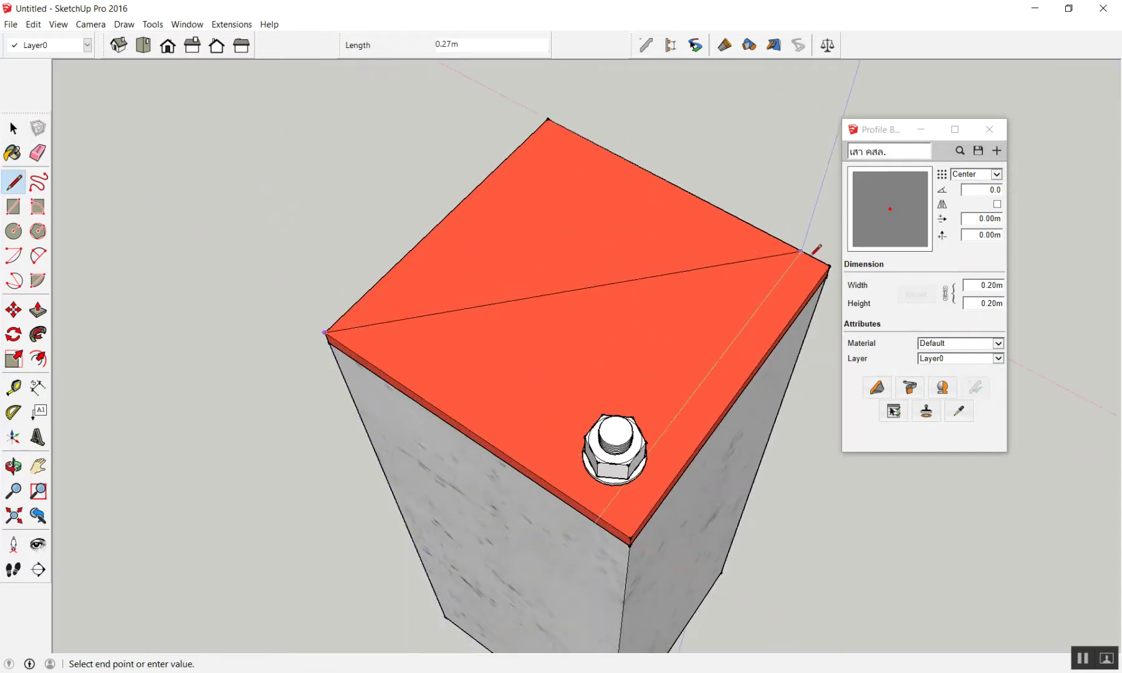
left_click(829, 265)
key("space")
scroll(625, 297, "up", 2)
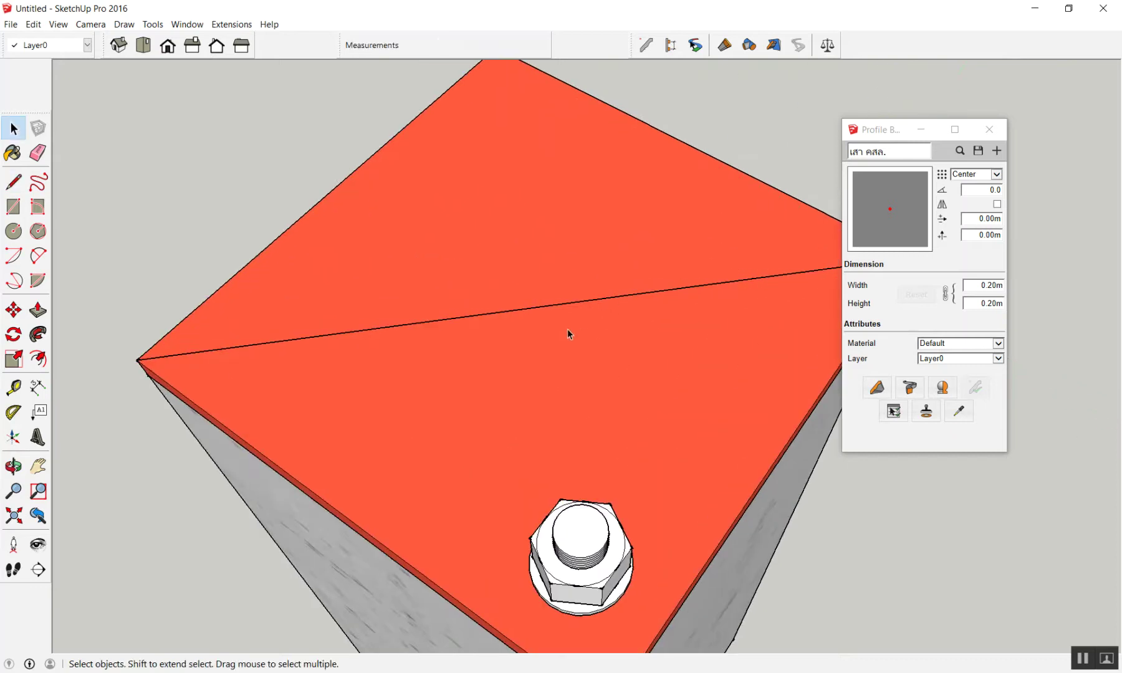
key("l")
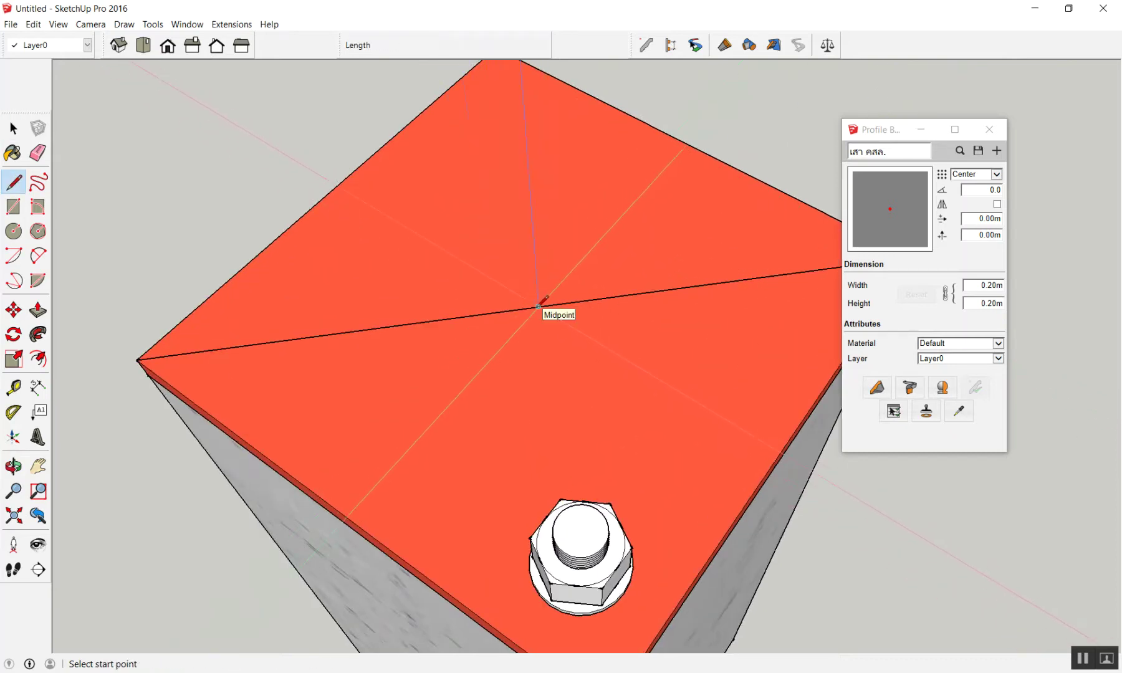
left_click(537, 307)
scroll(538, 307, "down", 3)
key("space")
scroll(536, 304, "up", 2)
left_click(534, 298)
key("Delete")
- Draw a line from the left edge's midpoint to the opposite edge's midpoint
key("l")
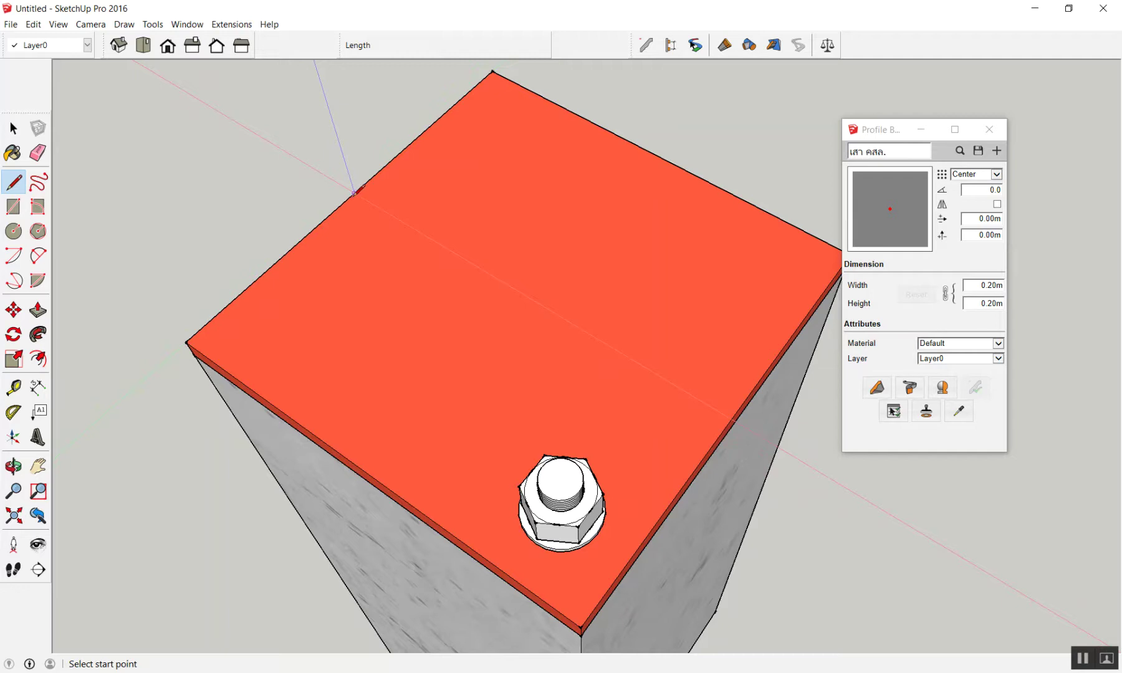
left_click(354, 193)
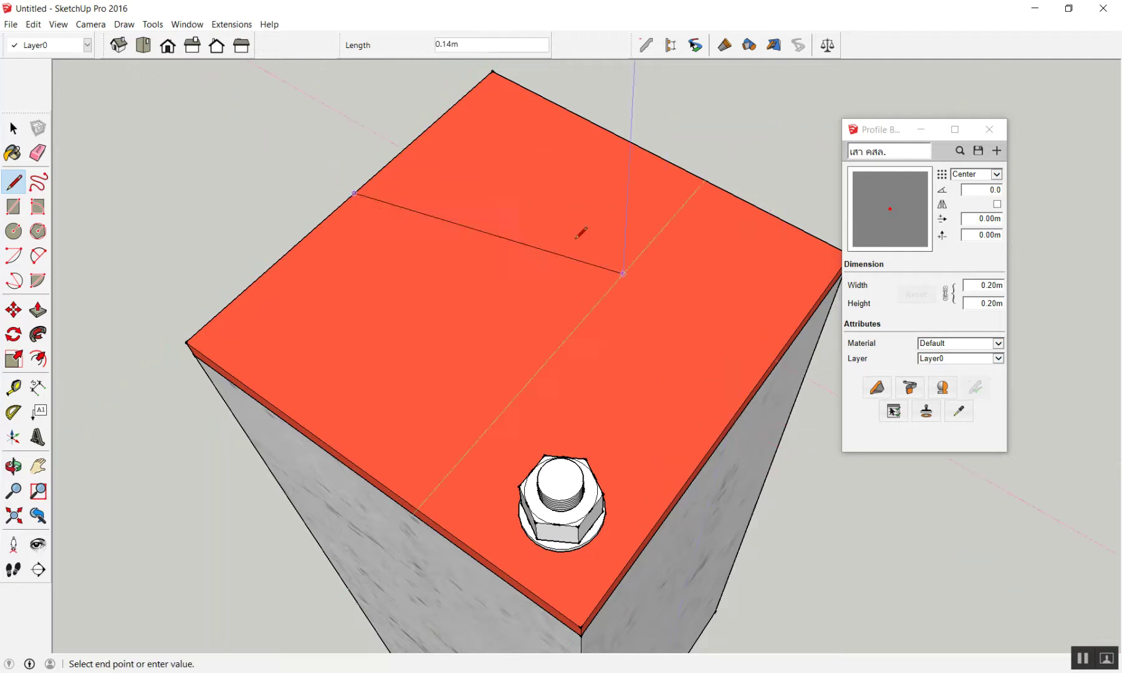
scroll(359, 196, "up", 5)
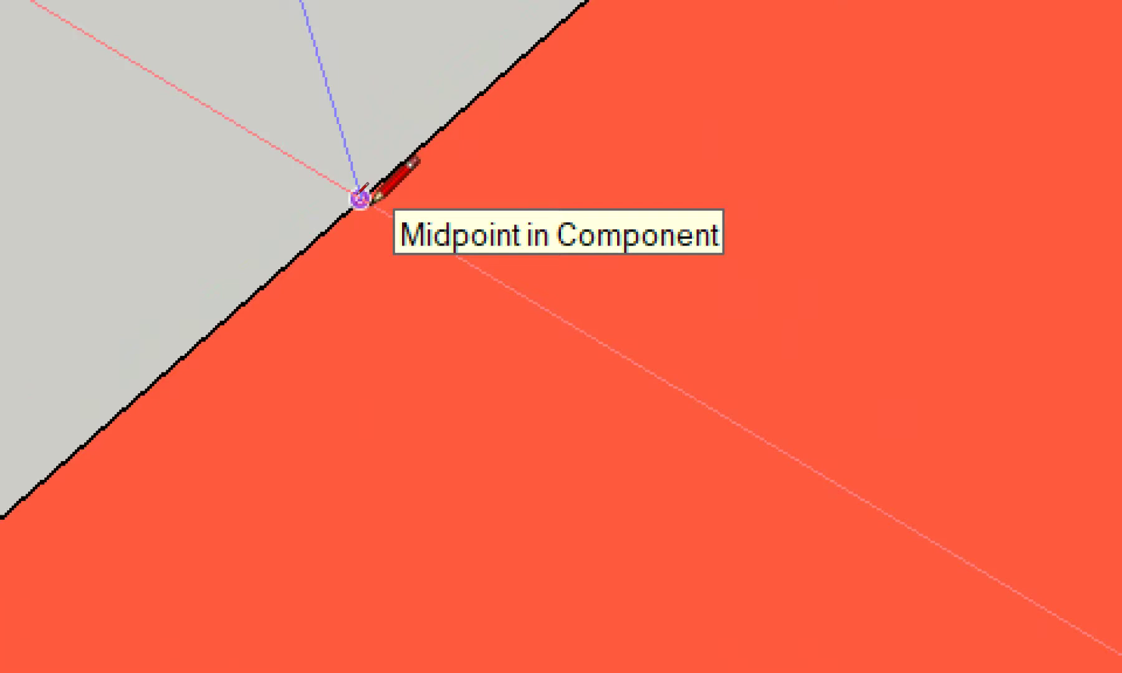
scroll(360, 198, "down", 5)
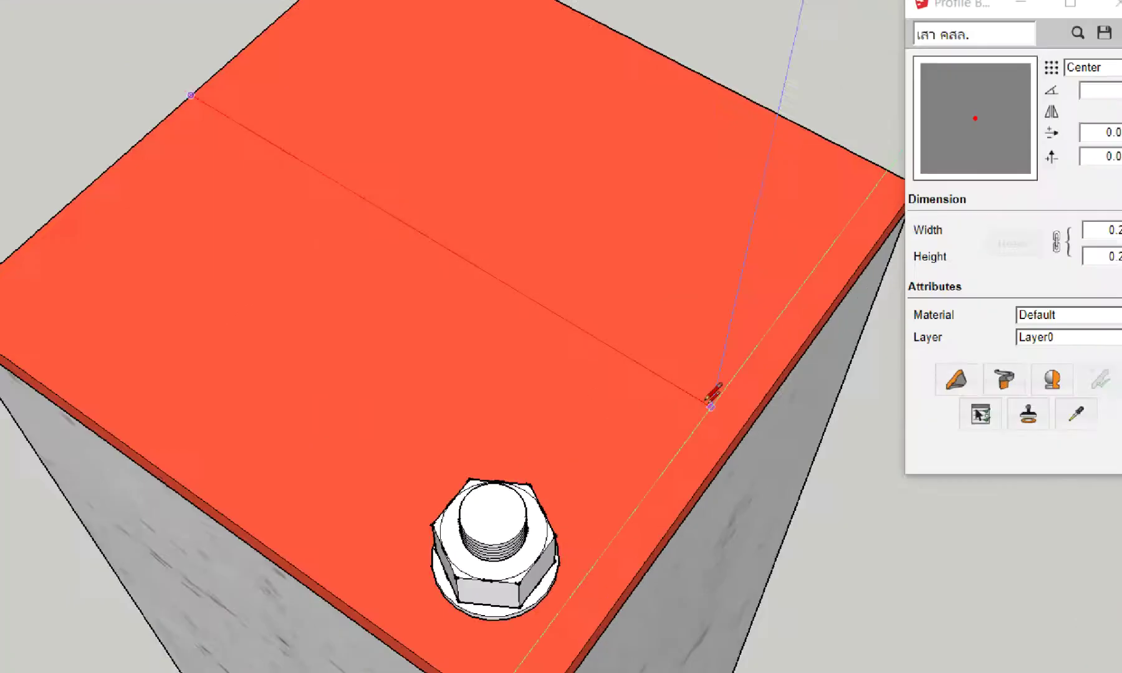
scroll(710, 404, "up", 3)
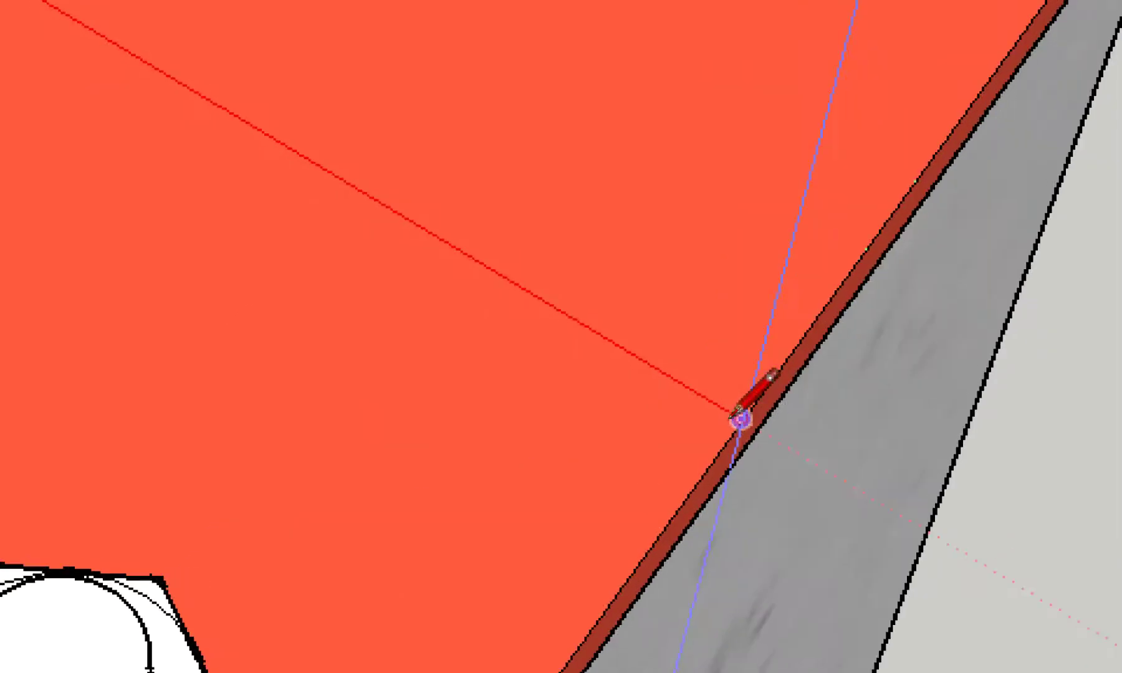
left_click(740, 419)
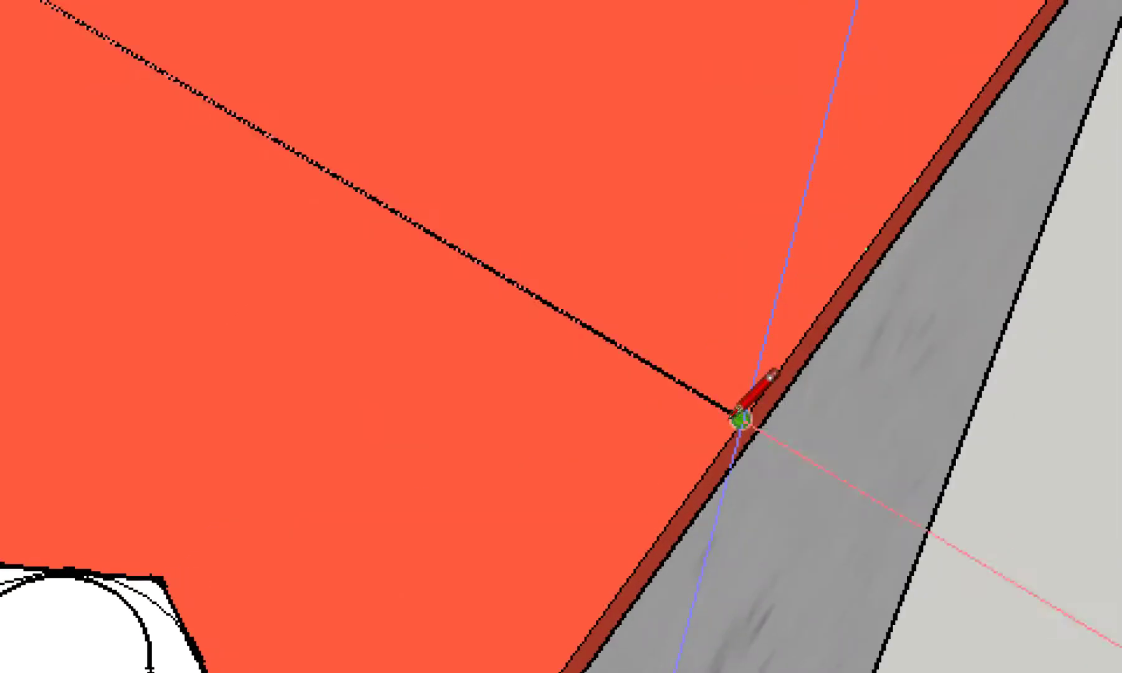
key("space")
left_click(575, 341)
scroll(575, 342, "down", 2)
left_click(434, 248)
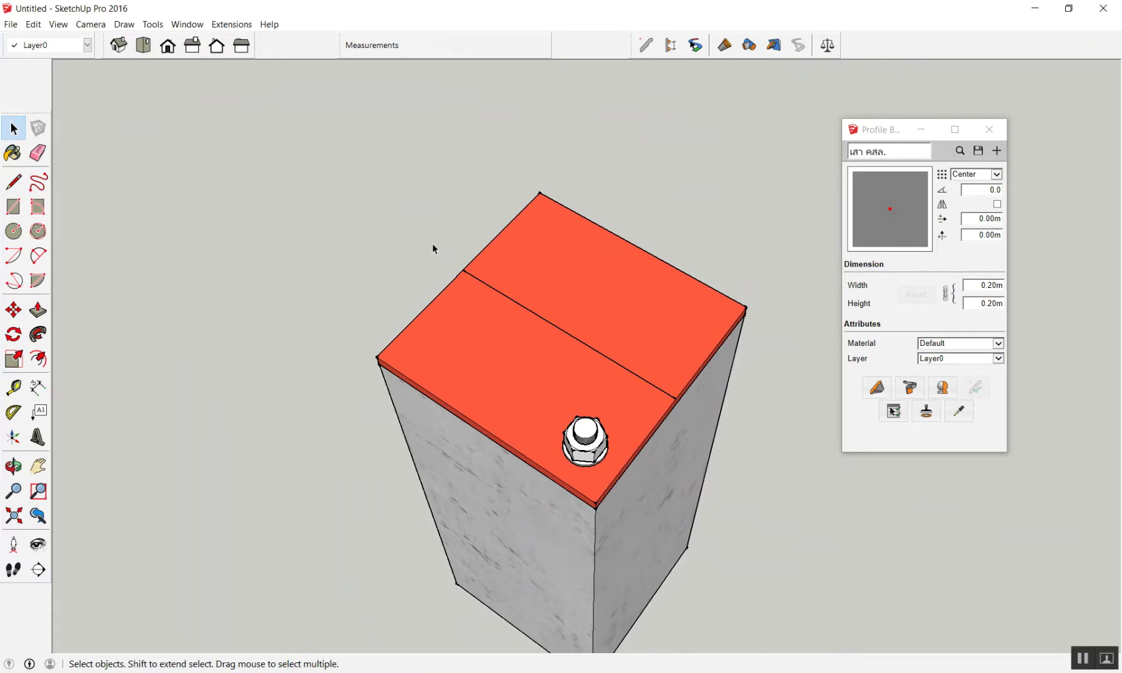
scroll(468, 187, "down", 3)
scroll(549, 275, "up", 4)
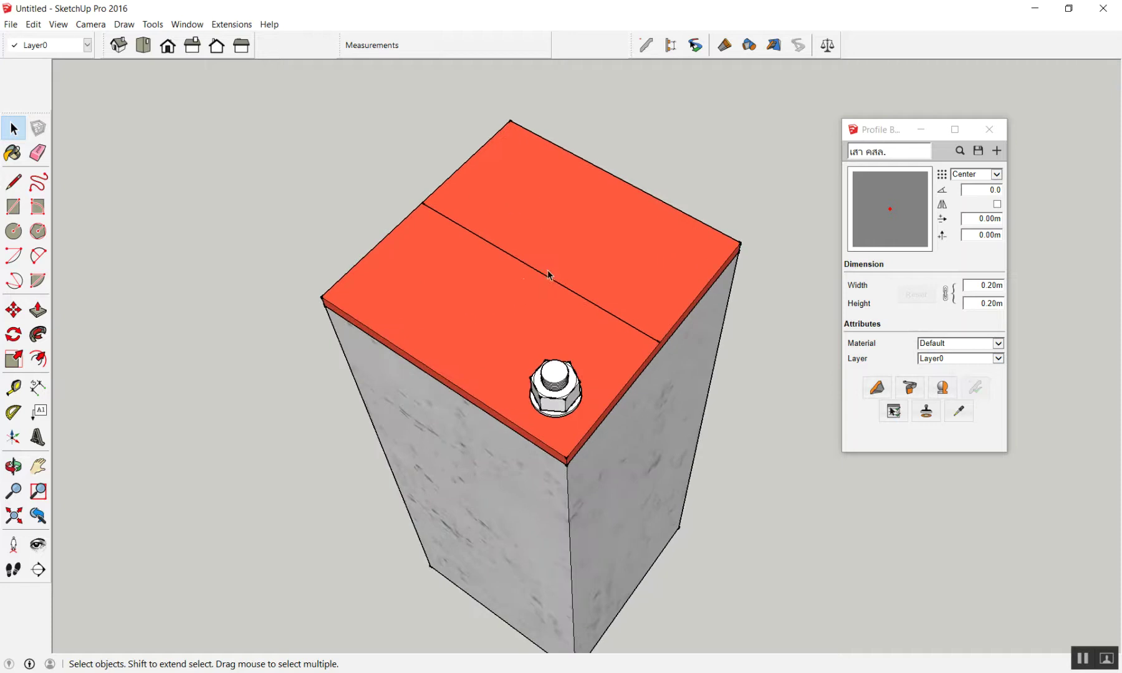
- Select the bolt-nut component on the top plate and pick the Rotate tool
key("q")
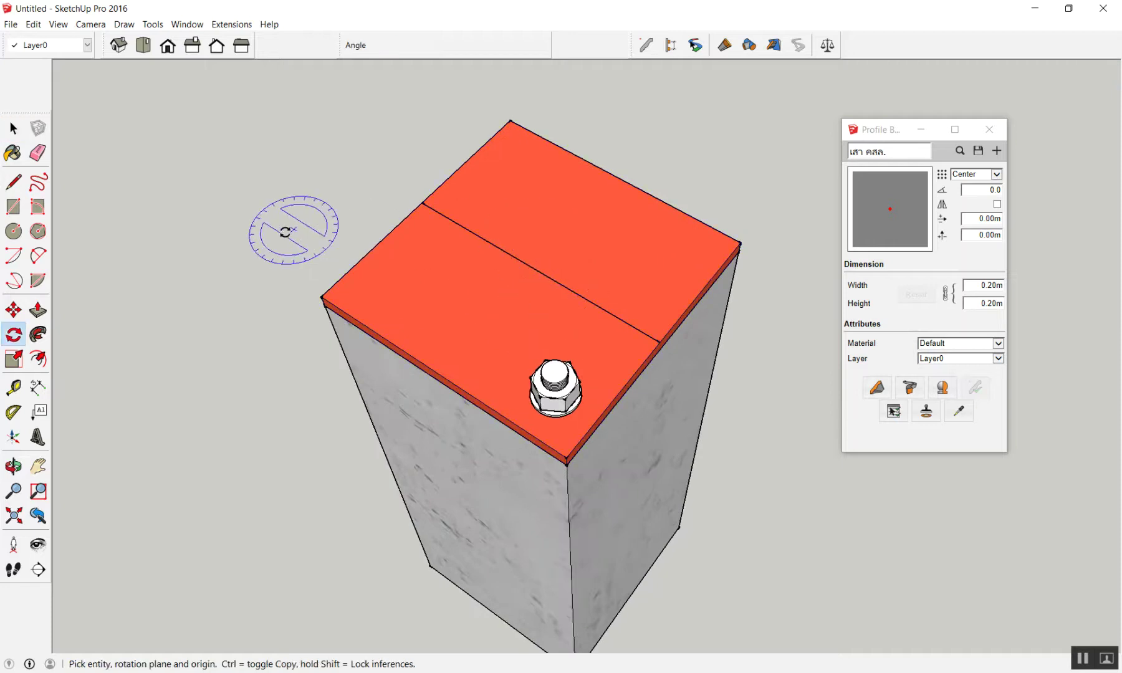
scroll(430, 285, "up", 1)
scroll(433, 281, "up", 1)
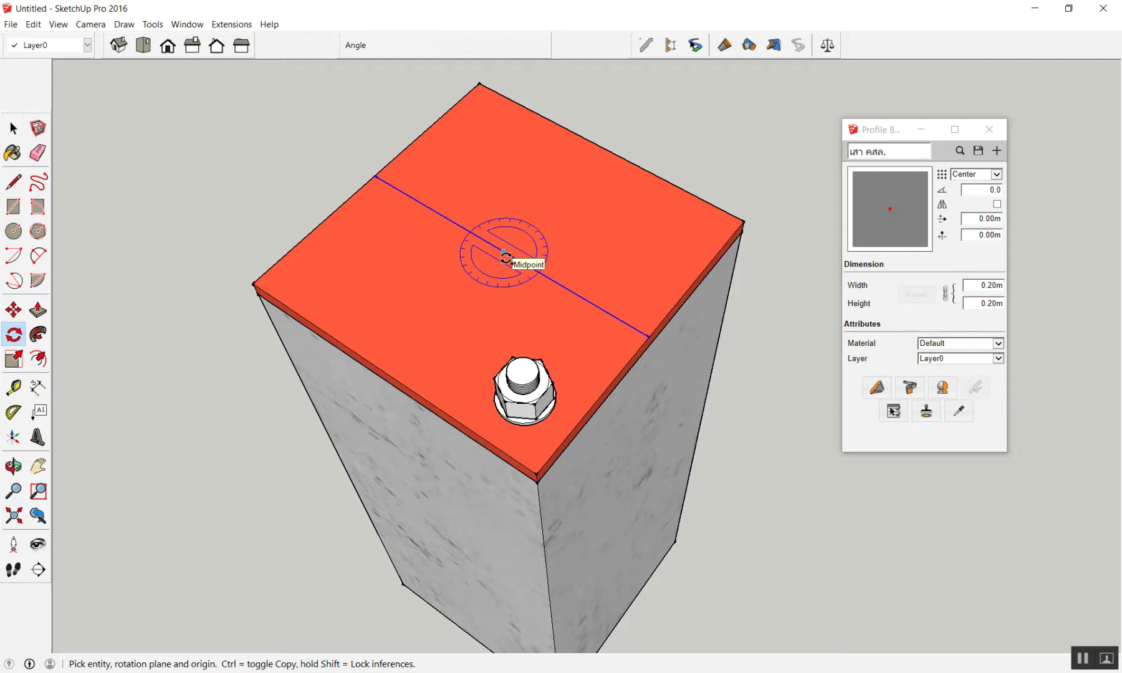
key("space")
left_click(337, 220)
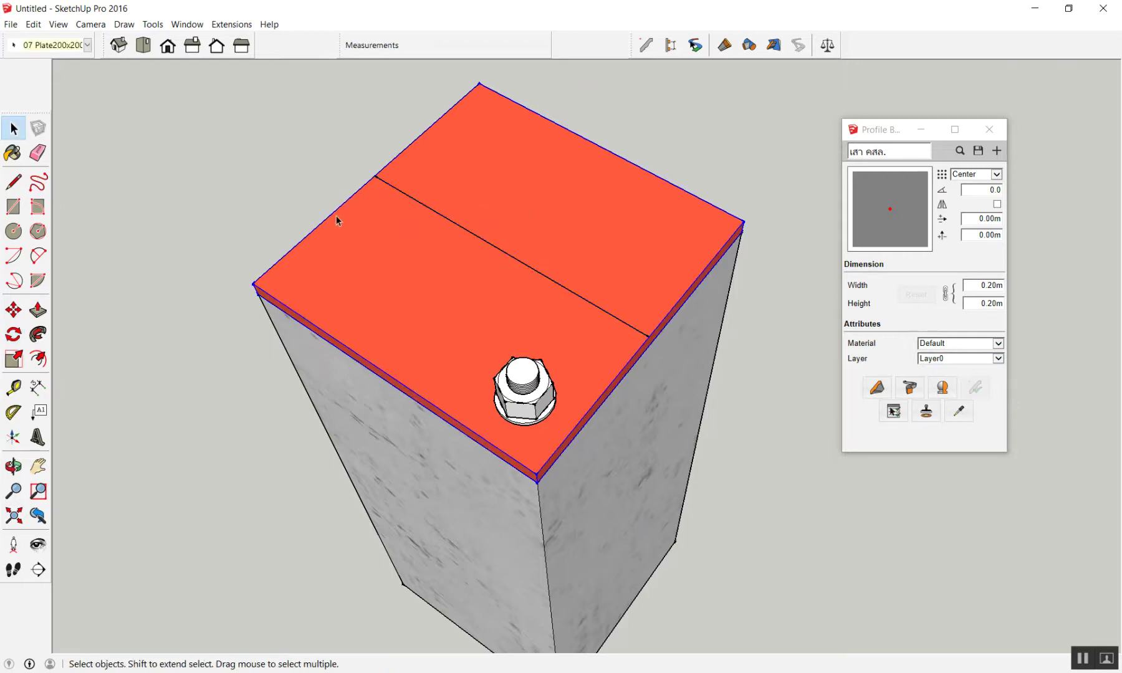
left_click(302, 137)
left_click(552, 392)
left_click(308, 156)
left_click(514, 381)
left_click(285, 232)
left_click(520, 383)
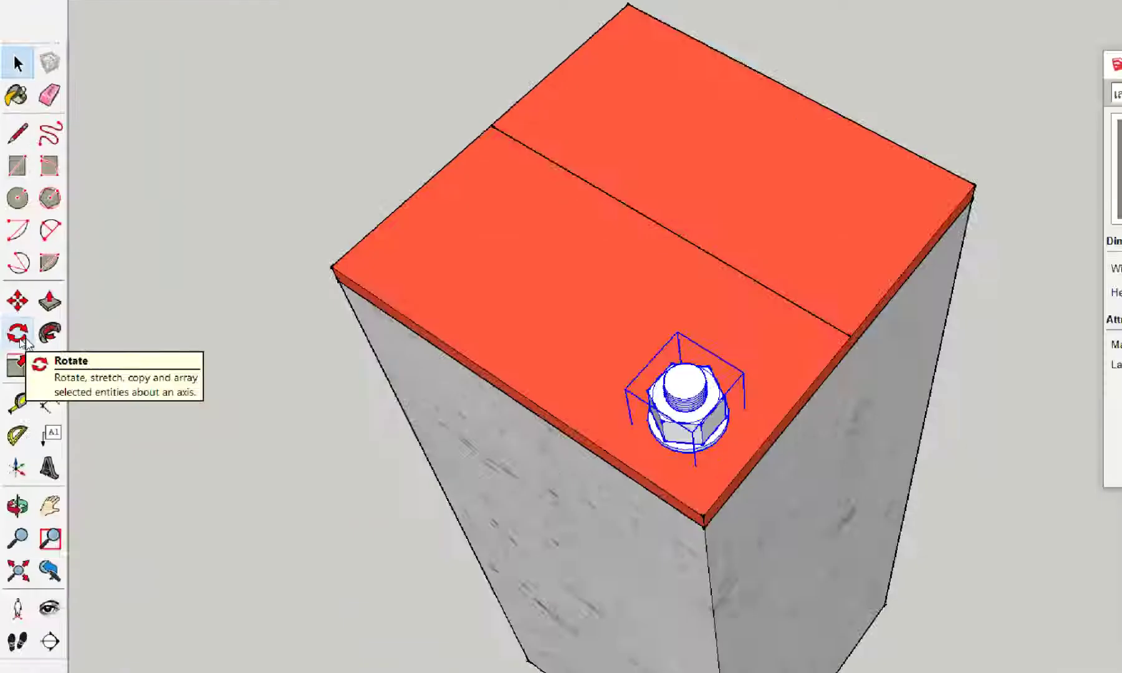
left_click(15, 335)
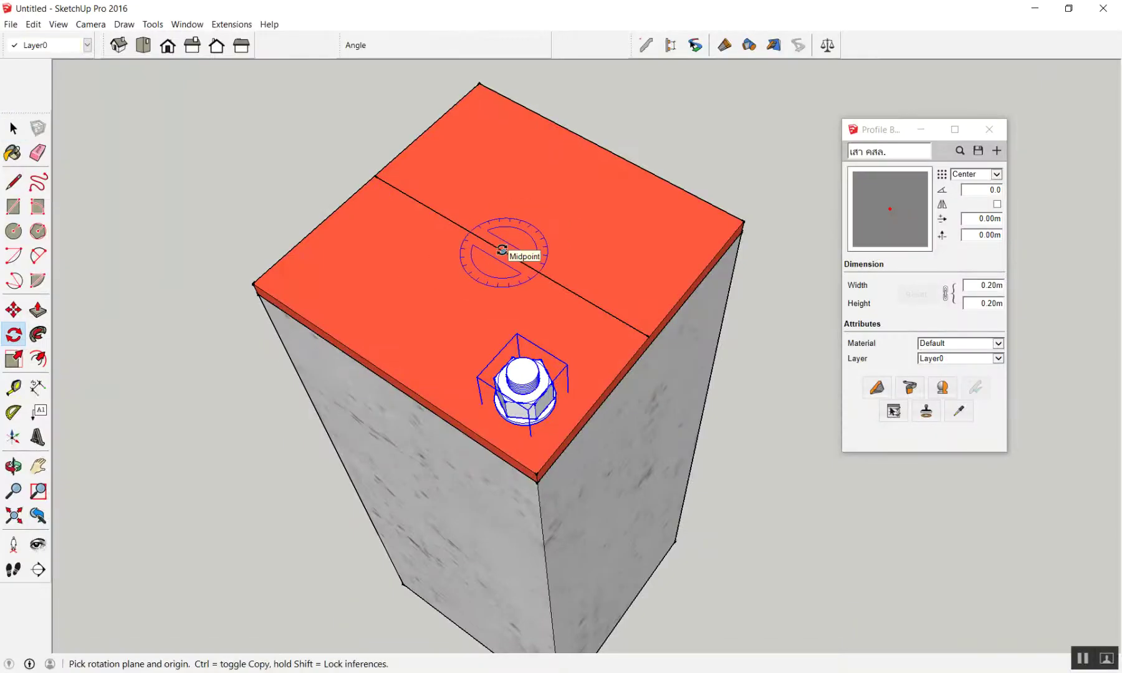
- Rotate-copy the bolt 90° about the plate's centre along the green axis, repeated x3
left_click(503, 252)
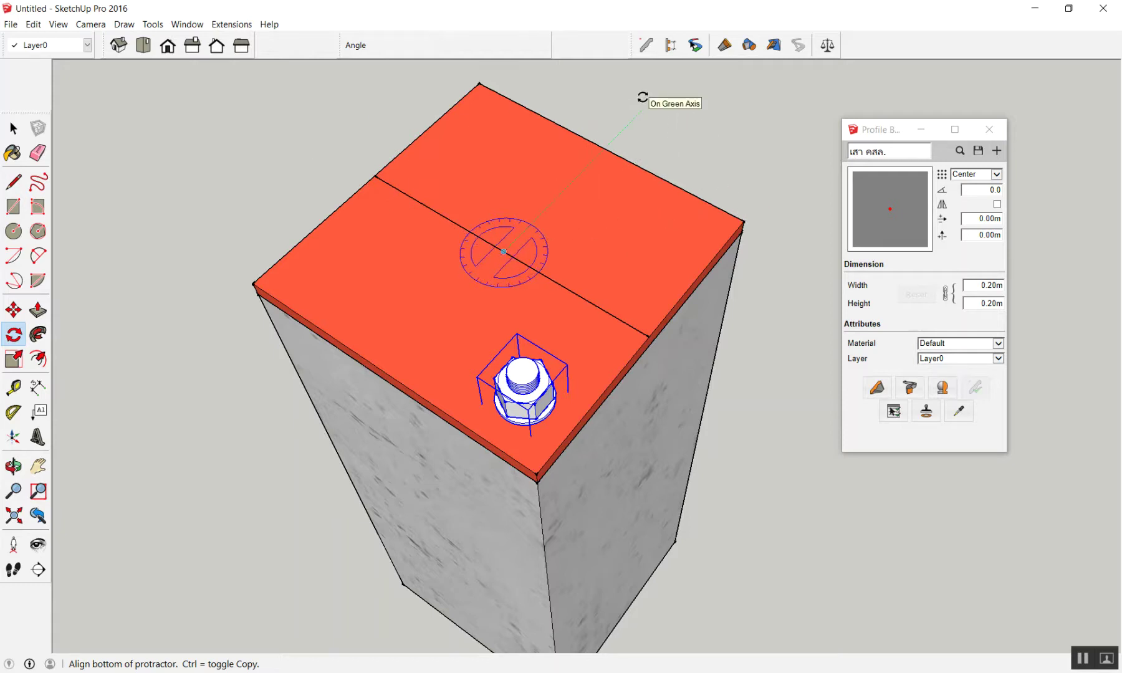
left_click(642, 99)
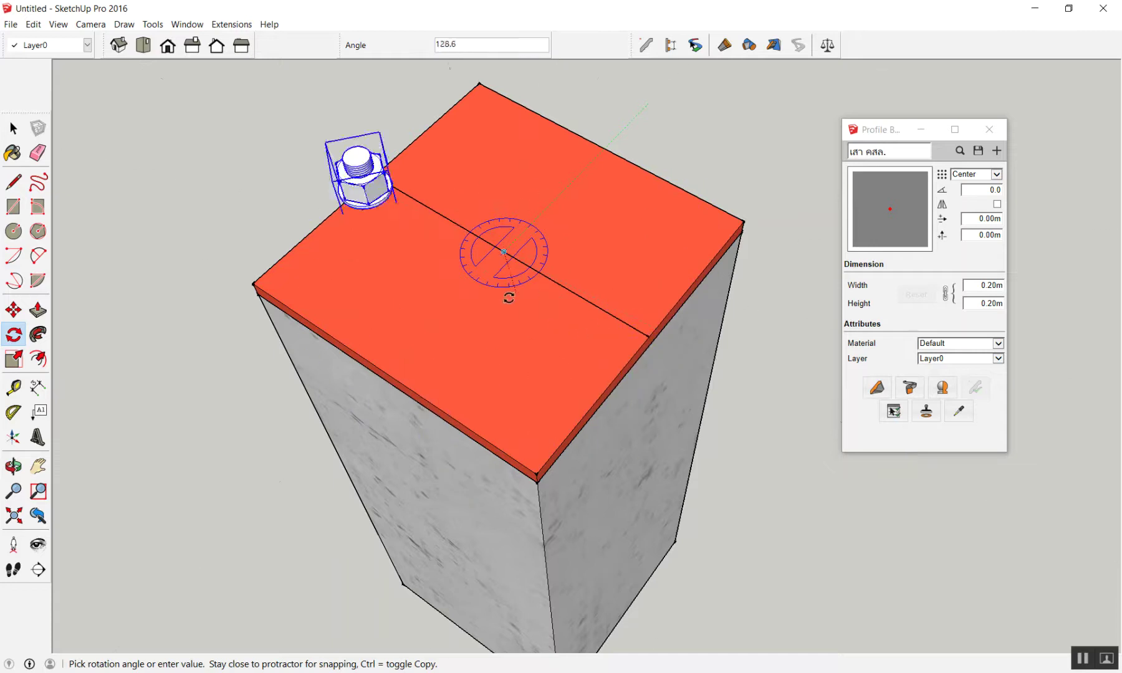
key("ctrl")
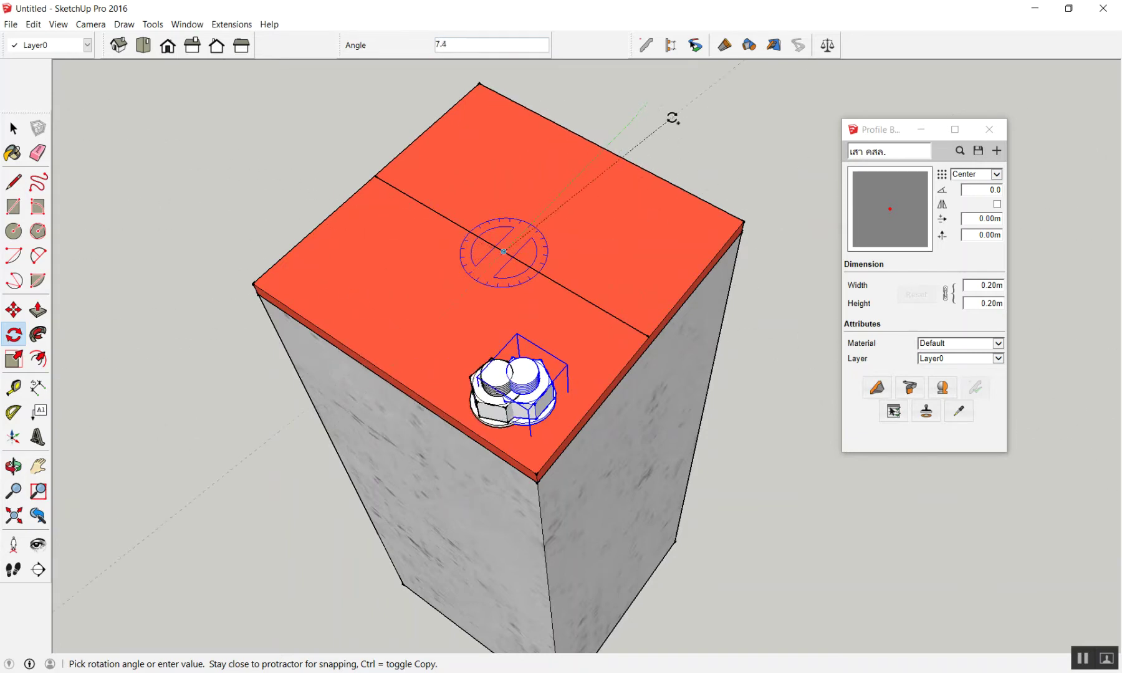
type("90")
key("Return")
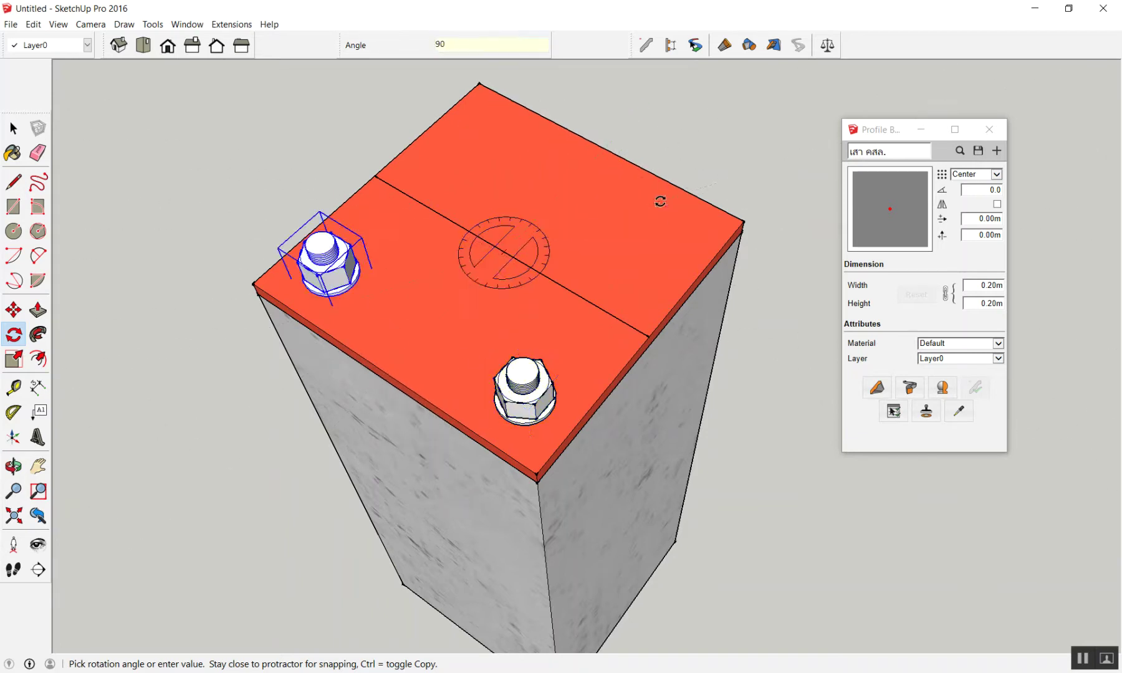
type("x")
type("3")
key("Return")
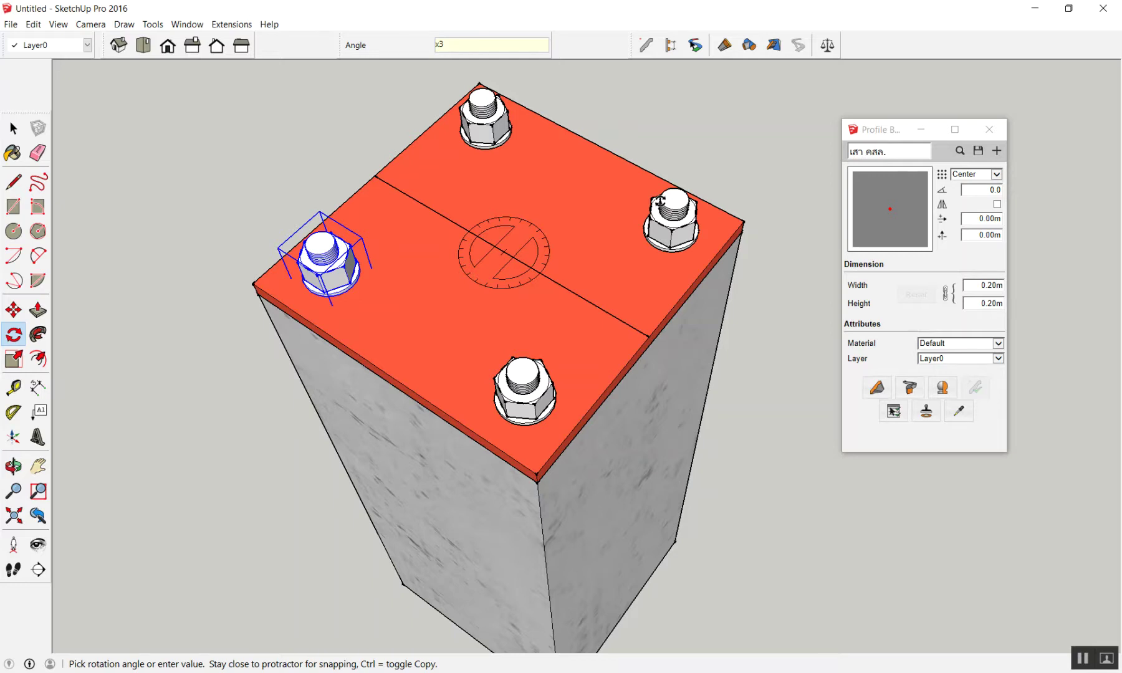
scroll(660, 200, "down", 3)
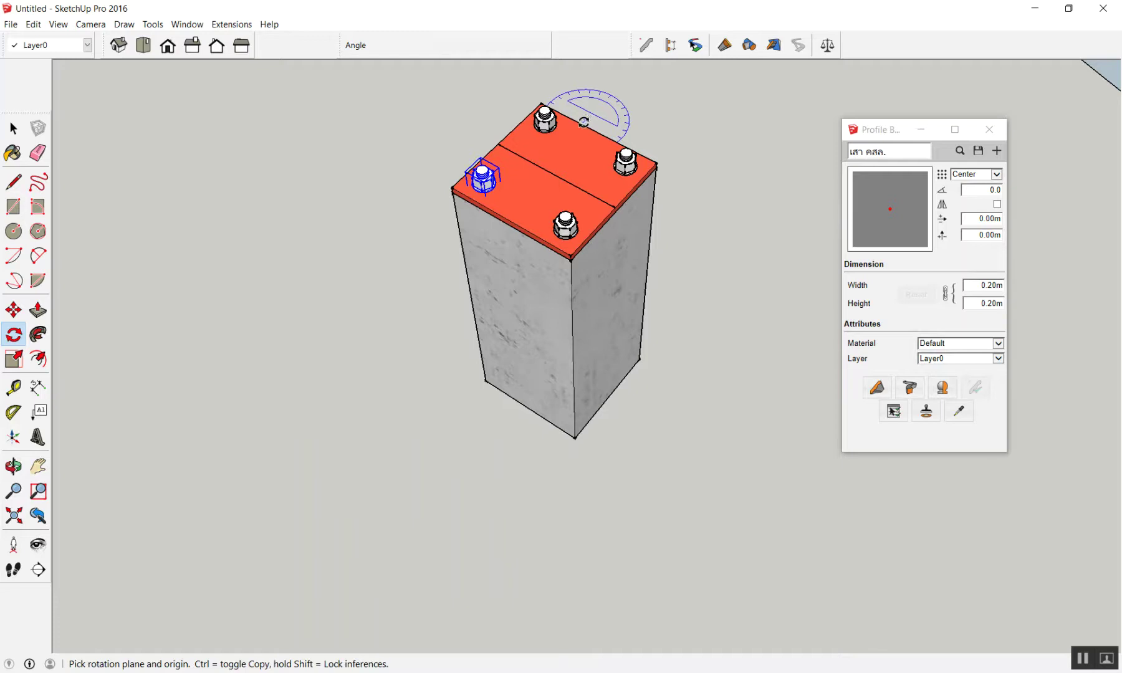
- Delete the two right-hand pillars
scroll(333, 214, "down", 3)
scroll(401, 221, "down", 2)
scroll(560, 194, "up", 1)
middle_click_drag(560, 195, 683, 179)
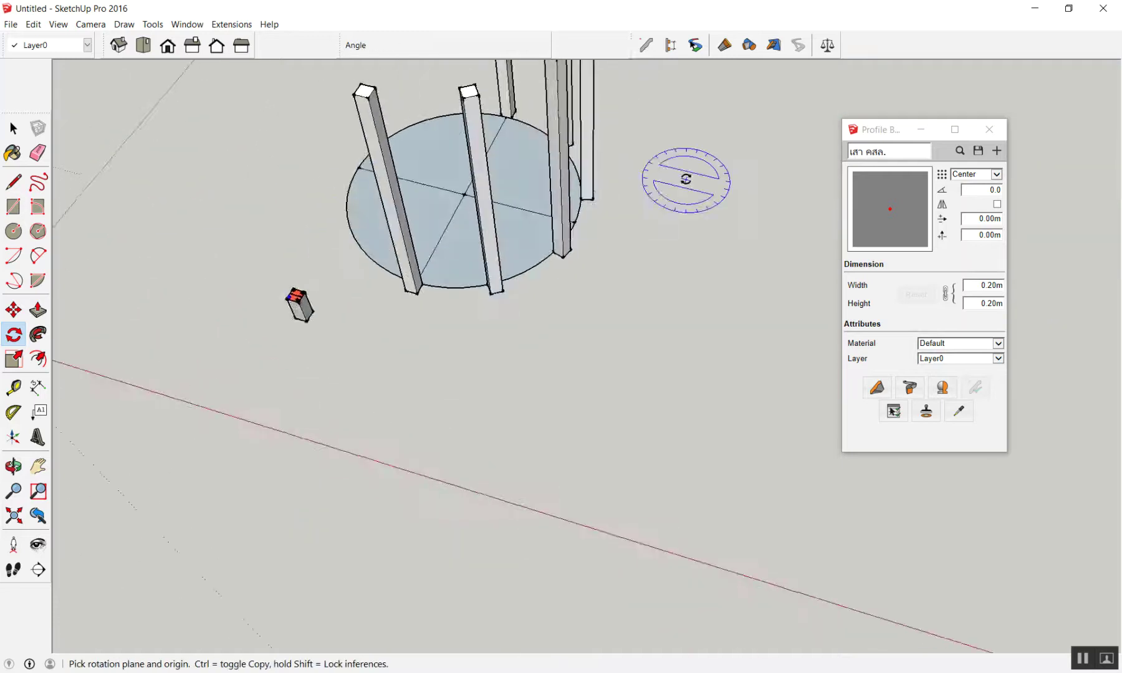
scroll(681, 182, "down", 3)
scroll(614, 175, "down", 2)
mouse_move(613, 175)
middle_mouse_down()
mouse_move(625, 179)
mouse_move(563, 175)
mouse_move(572, 208)
middle_mouse_up()
key("space")
scroll(590, 135, "up", 2)
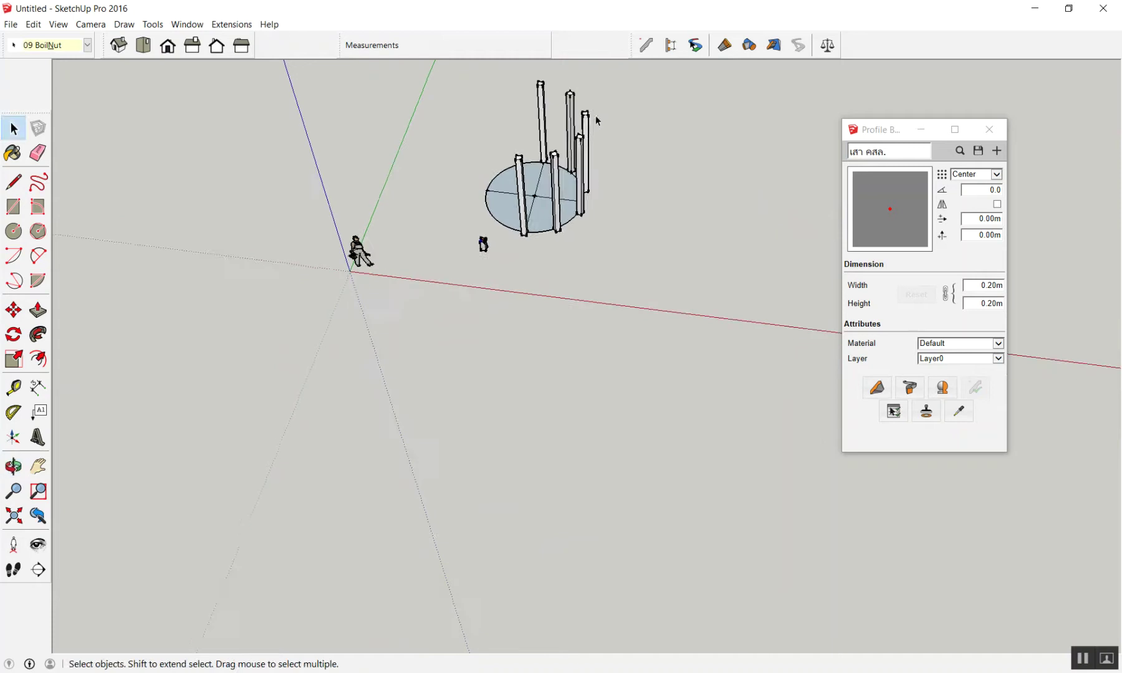
left_click(571, 144)
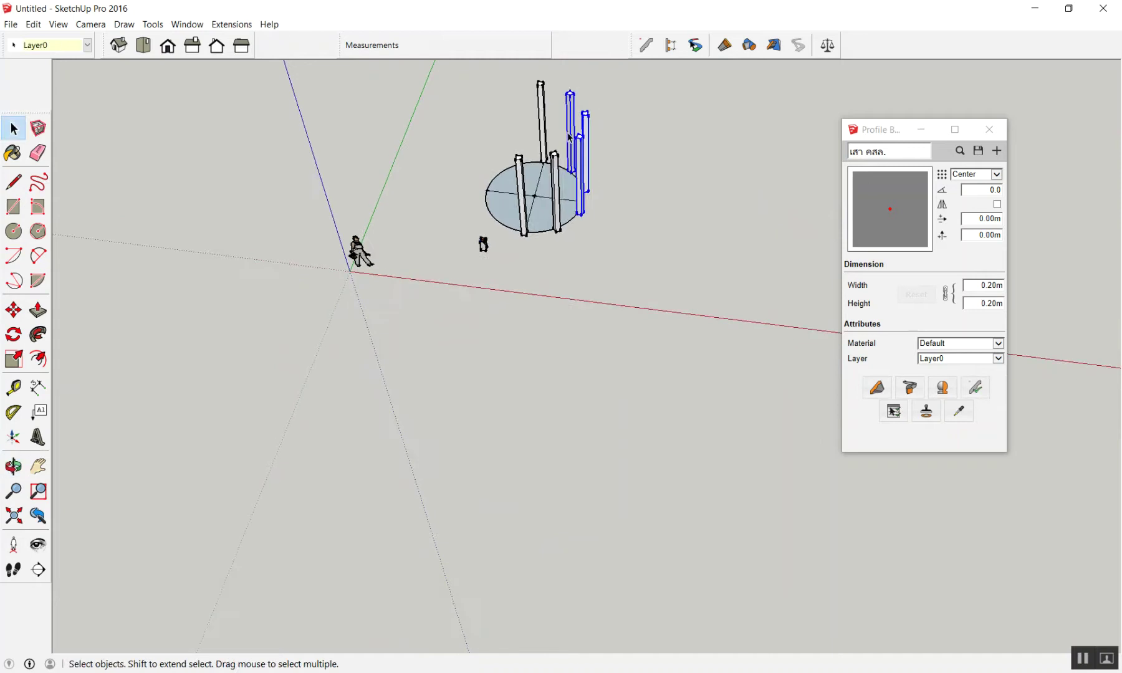
key("Delete")
- Delete the circular disc, the small object and the last tall pillar
mouse_move(432, 123)
left_mouse_down()
mouse_move(633, 280)
mouse_move(609, 295)
left_mouse_up()
key("Delete")
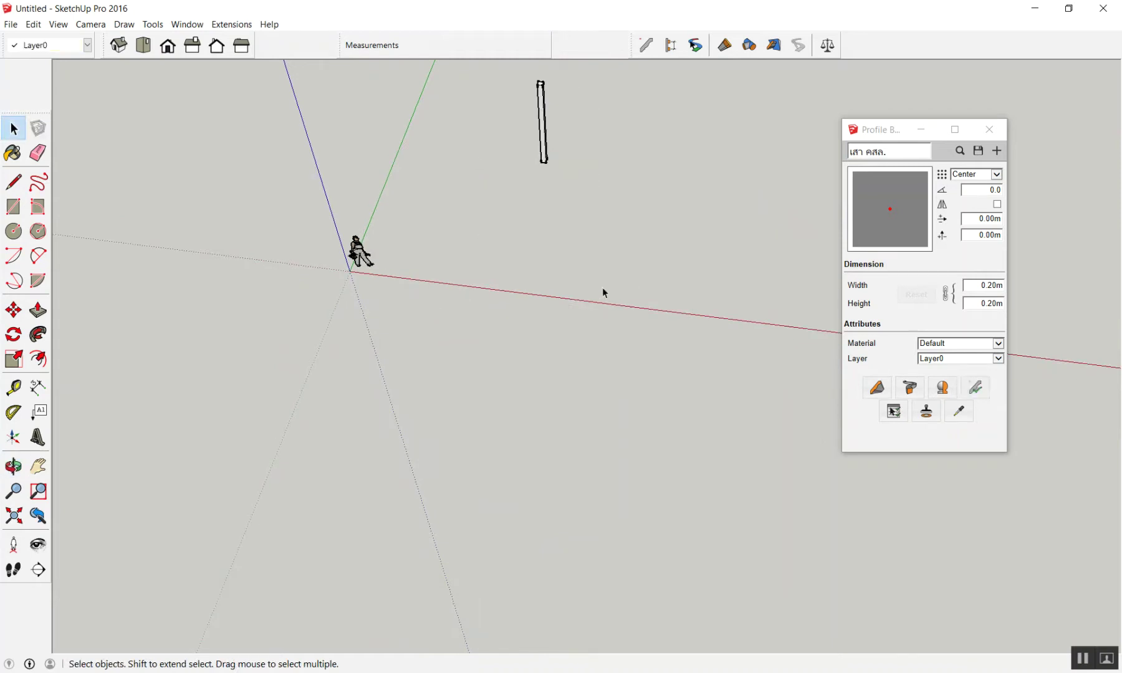
left_click_drag(621, 115, 493, 206)
key("Delete")
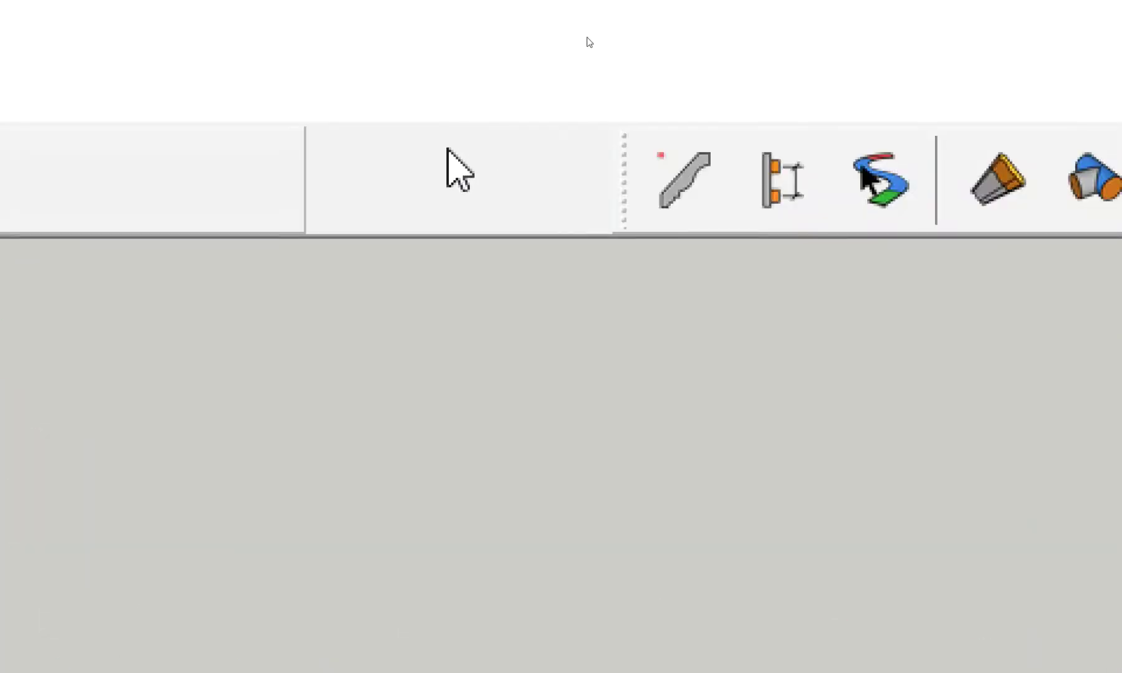
- Show the Mirror toolbar and dock it in the top row beside Measurements
right_click(460, 169)
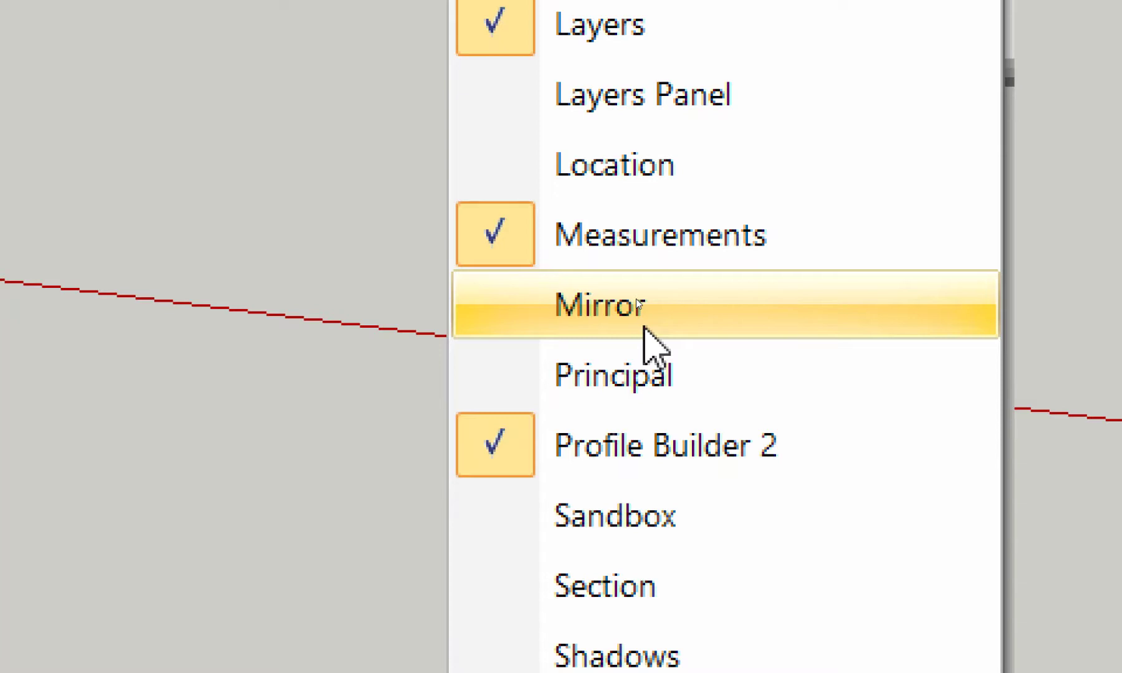
left_click(645, 328)
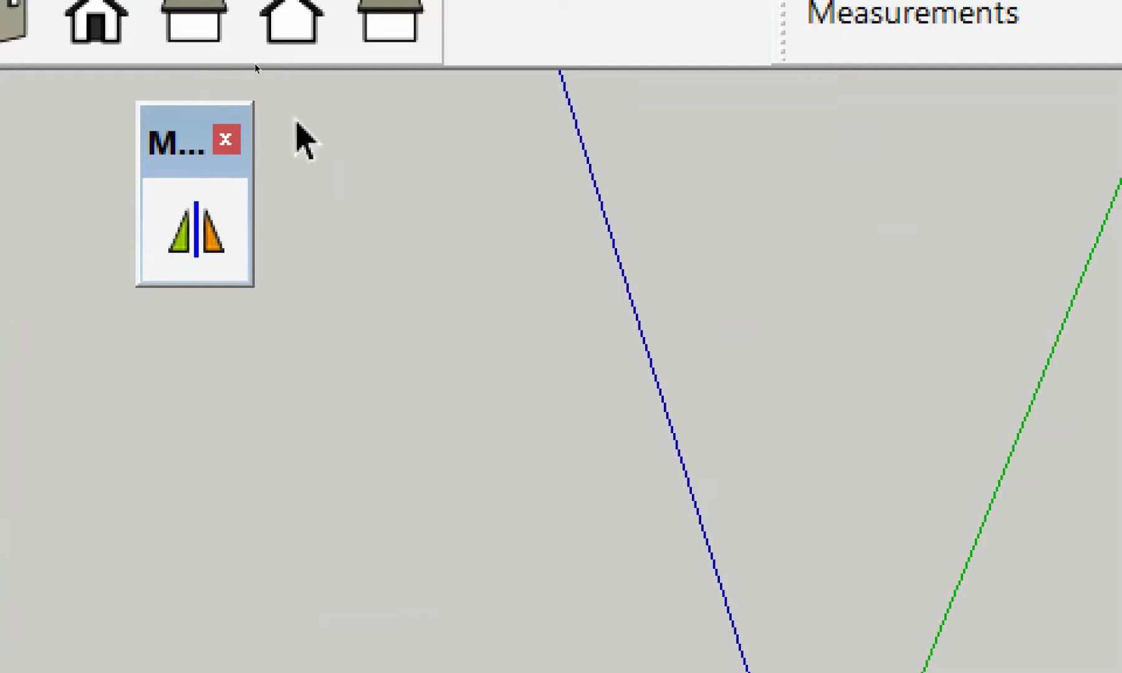
left_click_drag(200, 238, 630, 118)
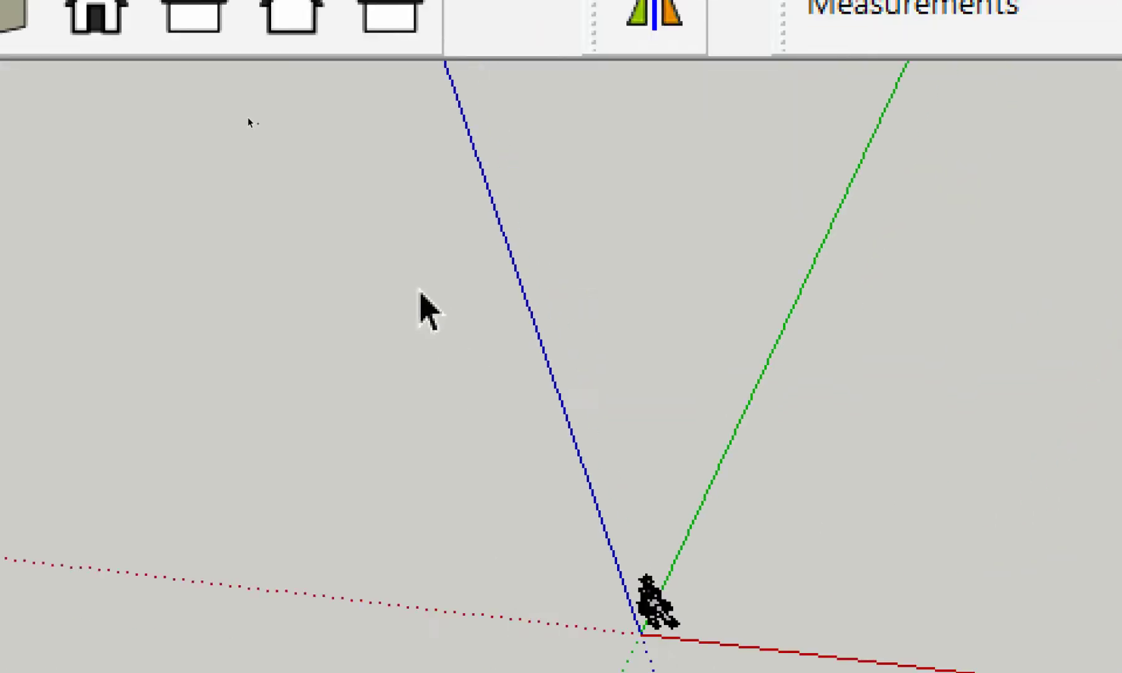
scroll(290, 158, "up", 5)
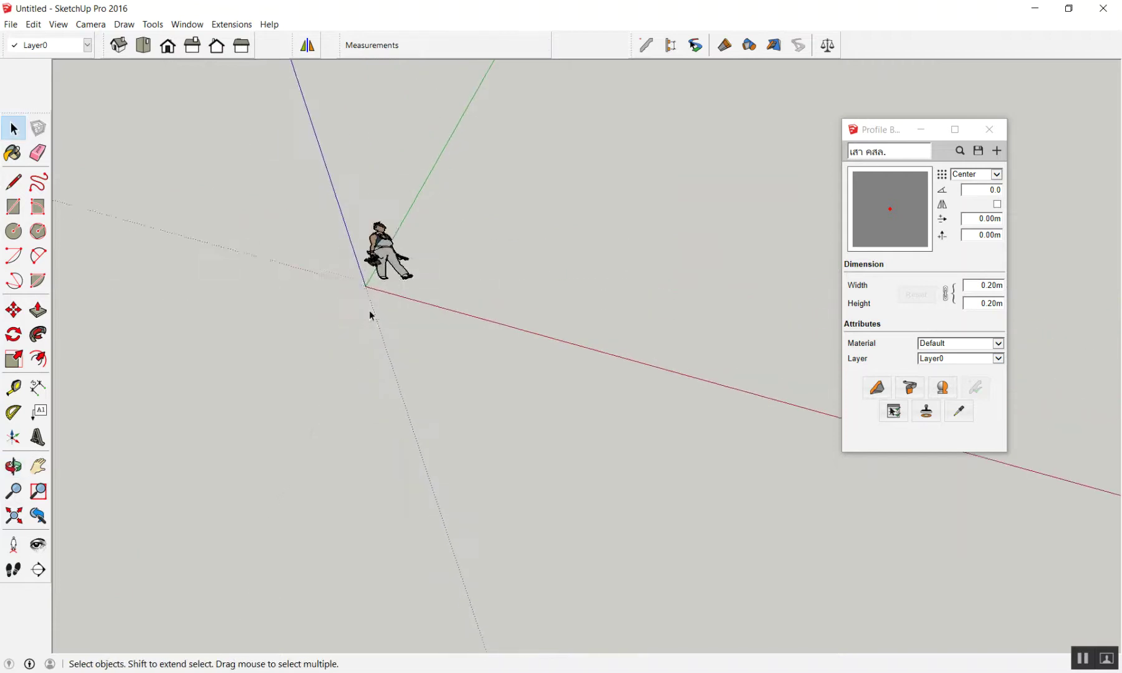
- In Top view, draw a 0.30m by 1.12m rectangle and a shorter adjoining rectangle
scroll(561, 225, "up", 2)
scroll(534, 198, "up", 2)
key("r")
left_click(417, 293)
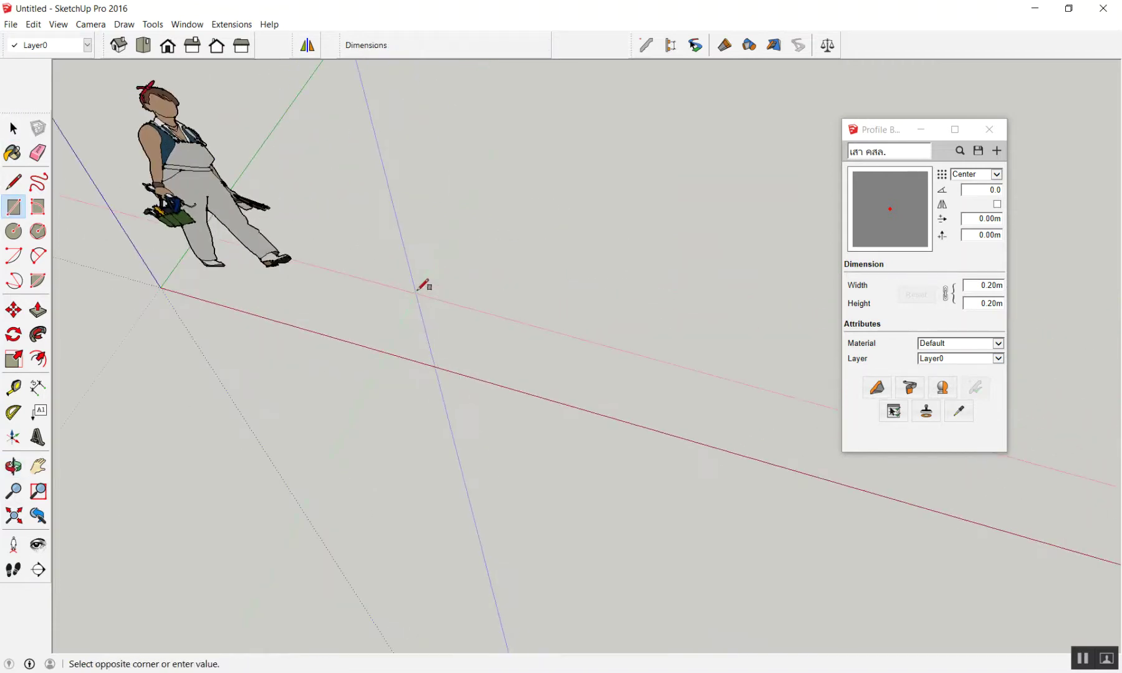
left_click(513, 190)
middle_click_drag(534, 241, 531, 241)
scroll(535, 224, "up", 2)
scroll(535, 215, "up", 1)
key("t")
scroll(313, 240, "down", 3)
scroll(514, 241, "up", 2)
scroll(566, 200, "up", 3)
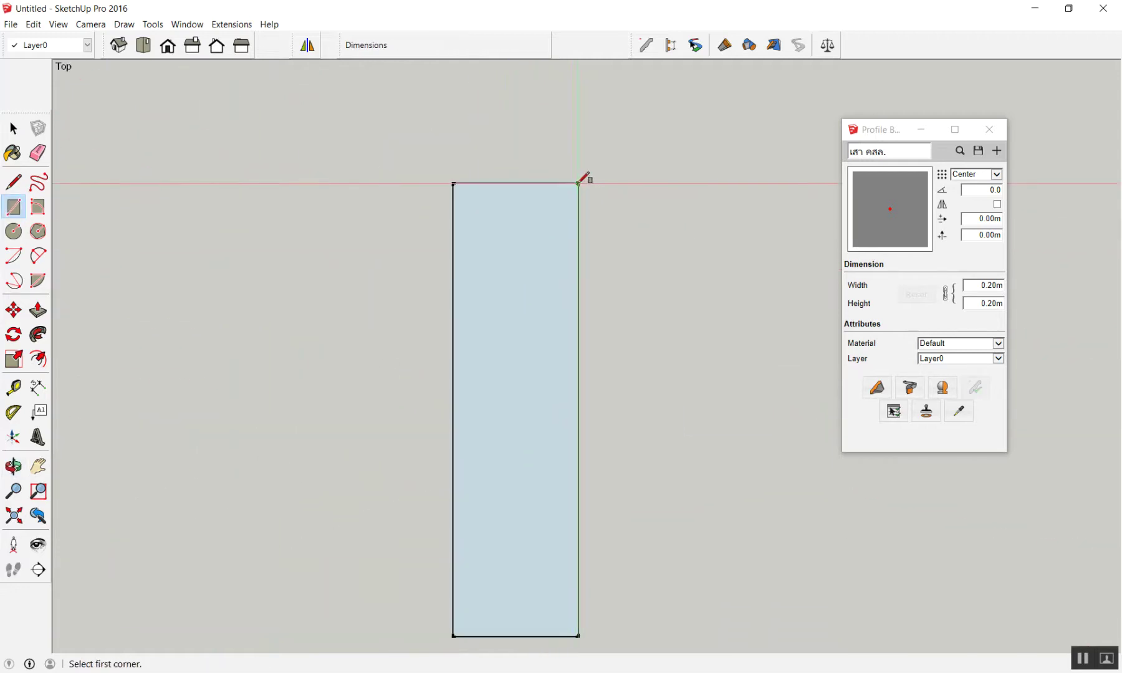
left_click(578, 637)
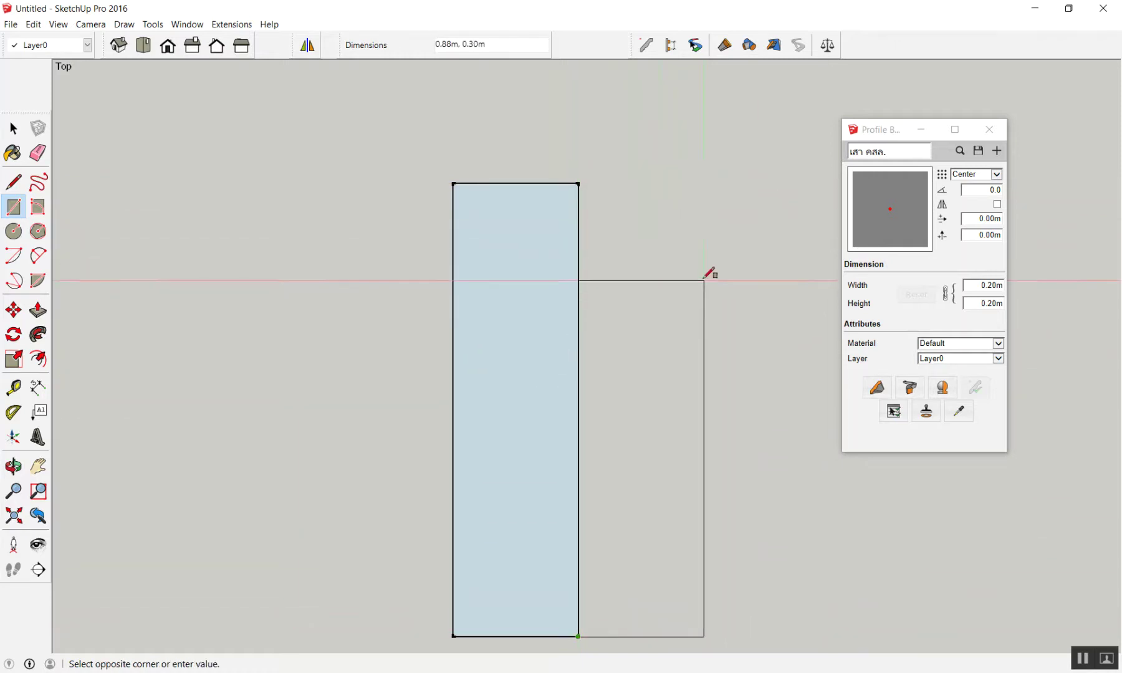
left_click(713, 263)
scroll(626, 366, "down", 1)
- Cut the second rectangle's corner with a diagonal line and erase the lower-right triangle
key("l")
left_click(533, 463)
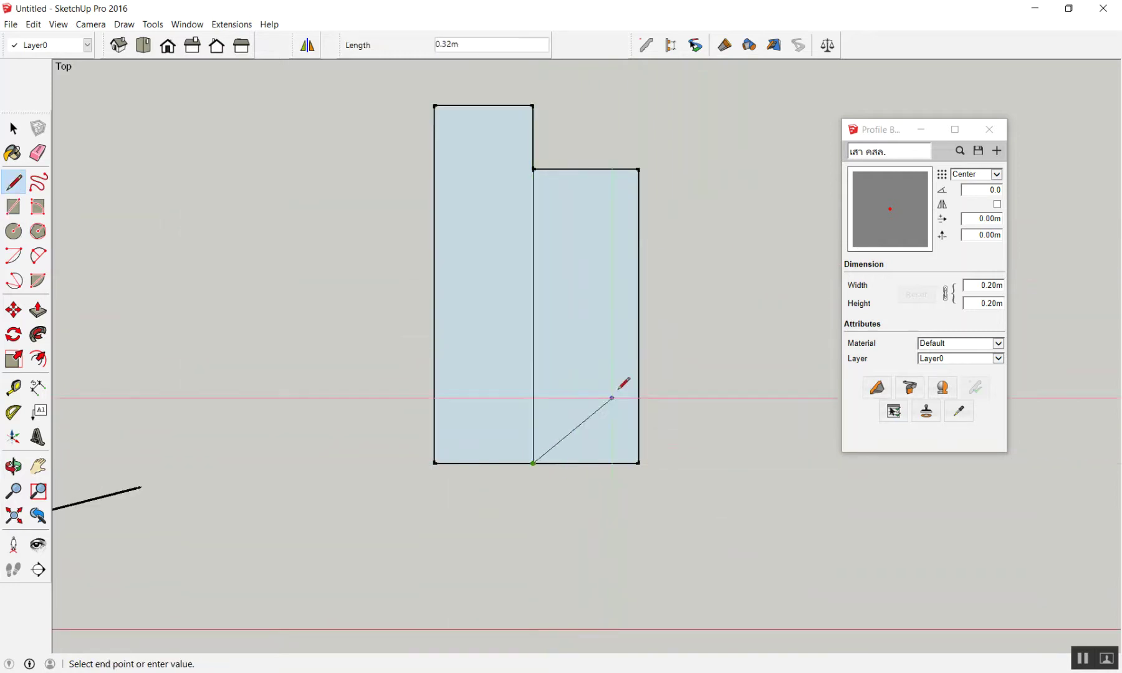
left_click(638, 351)
key("space")
key("e")
mouse_move(666, 424)
left_mouse_down()
mouse_move(624, 462)
mouse_move(471, 124)
left_mouse_up()
key("o")
mouse_move(471, 124)
middle_mouse_down()
mouse_move(561, 426)
mouse_move(571, 320)
mouse_move(351, 133)
mouse_move(518, 232)
middle_mouse_up()
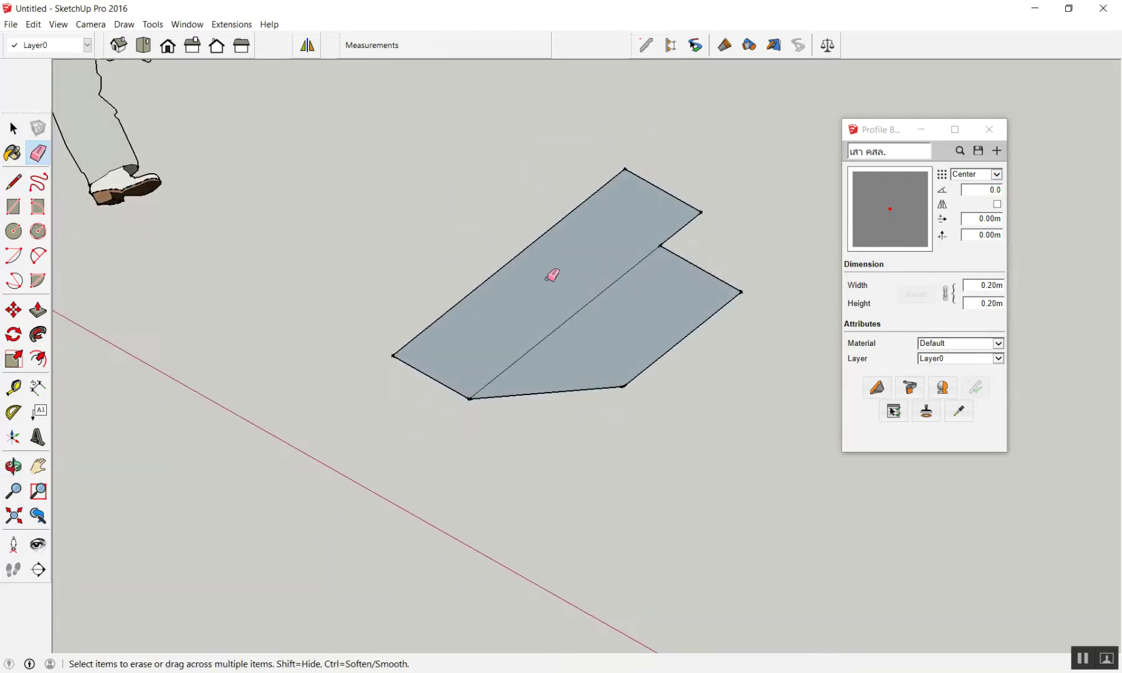
- Push/Pull the taller face into a box and the other face into a lower step
key("p")
left_click_drag(571, 276, 556, 190)
left_click(632, 293)
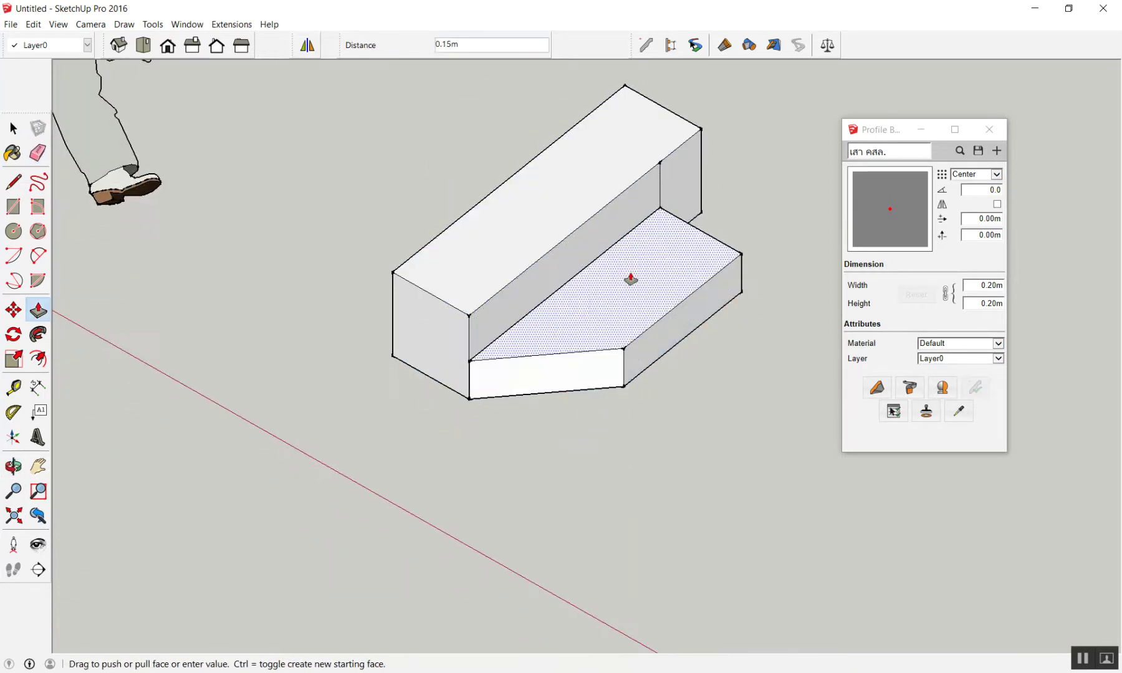
left_click(631, 279)
scroll(639, 295, "down", 3)
scroll(642, 296, "up", 3)
mouse_move(642, 296)
middle_mouse_down()
mouse_move(633, 342)
mouse_move(617, 330)
middle_mouse_up()
- Make the whole stepped block a group
left_click_drag(339, 145, 734, 477)
right_click(590, 349)
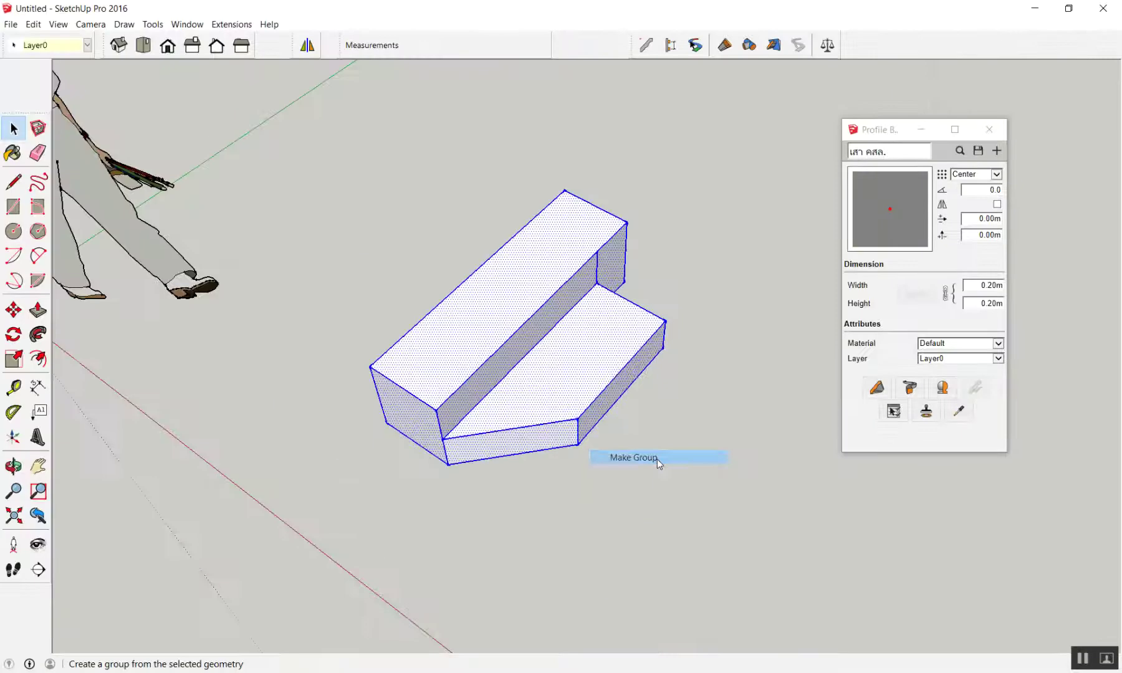
left_click(659, 460)
middle_click_drag(566, 424, 661, 486)
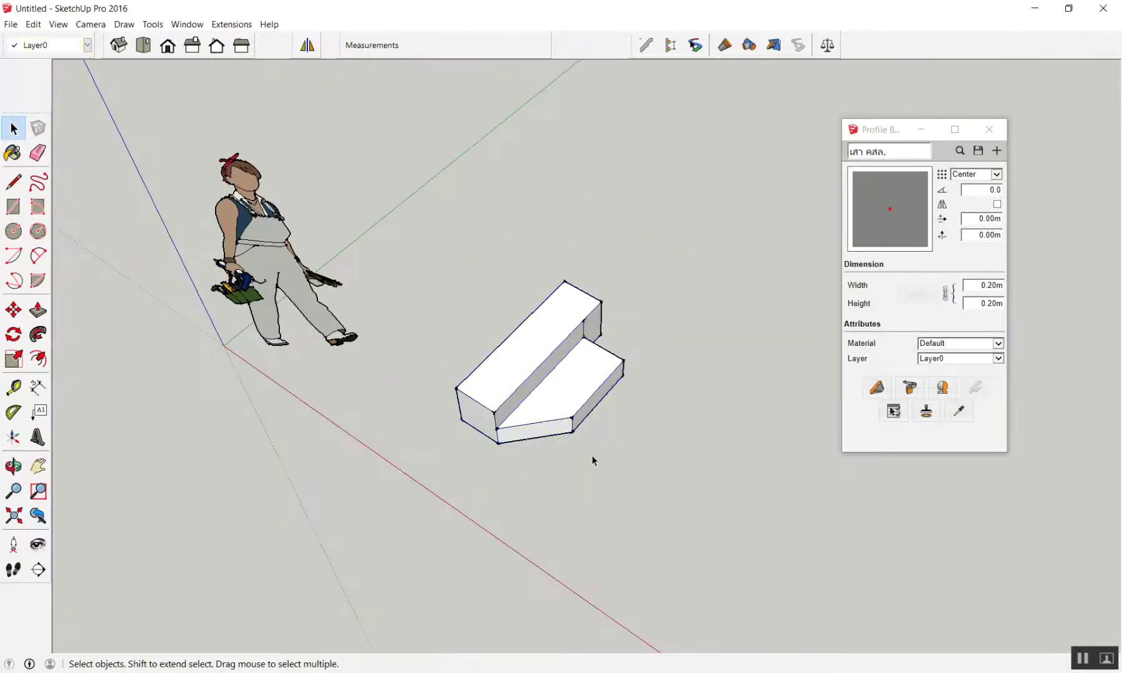
- Delete the grouped block and draw two new adjoining rectangles
left_click_drag(462, 244, 667, 542)
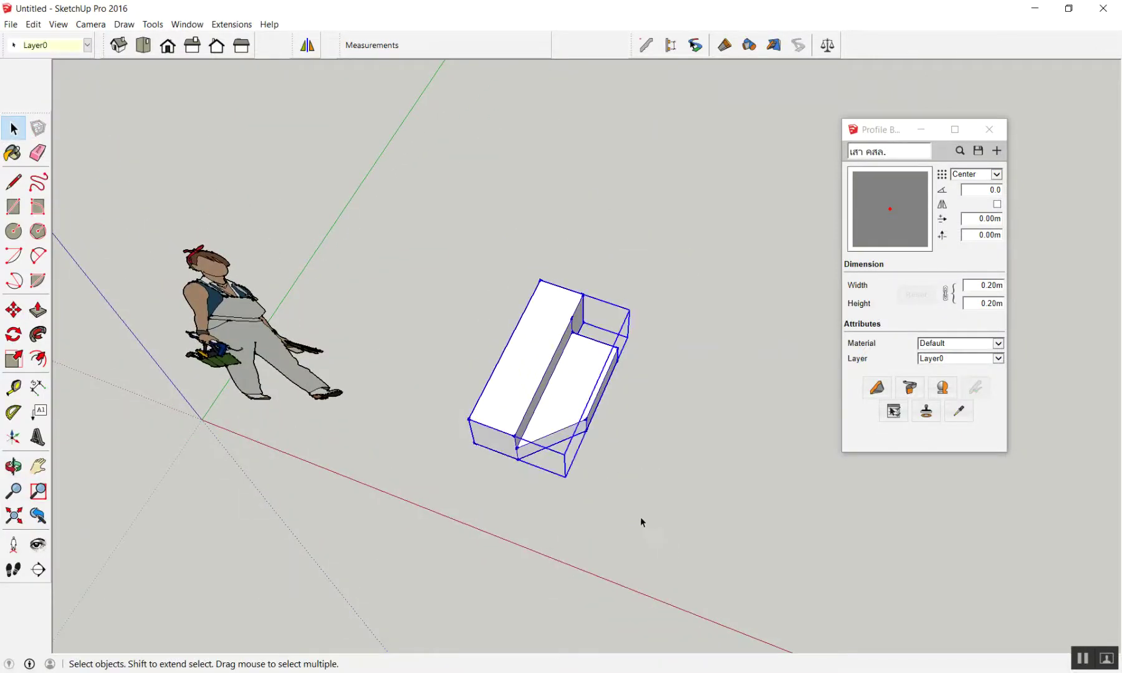
key("Delete")
scroll(575, 440, "up", 1)
scroll(565, 436, "up", 2)
key("r")
left_click(450, 429)
left_click(630, 239)
left_click(542, 460)
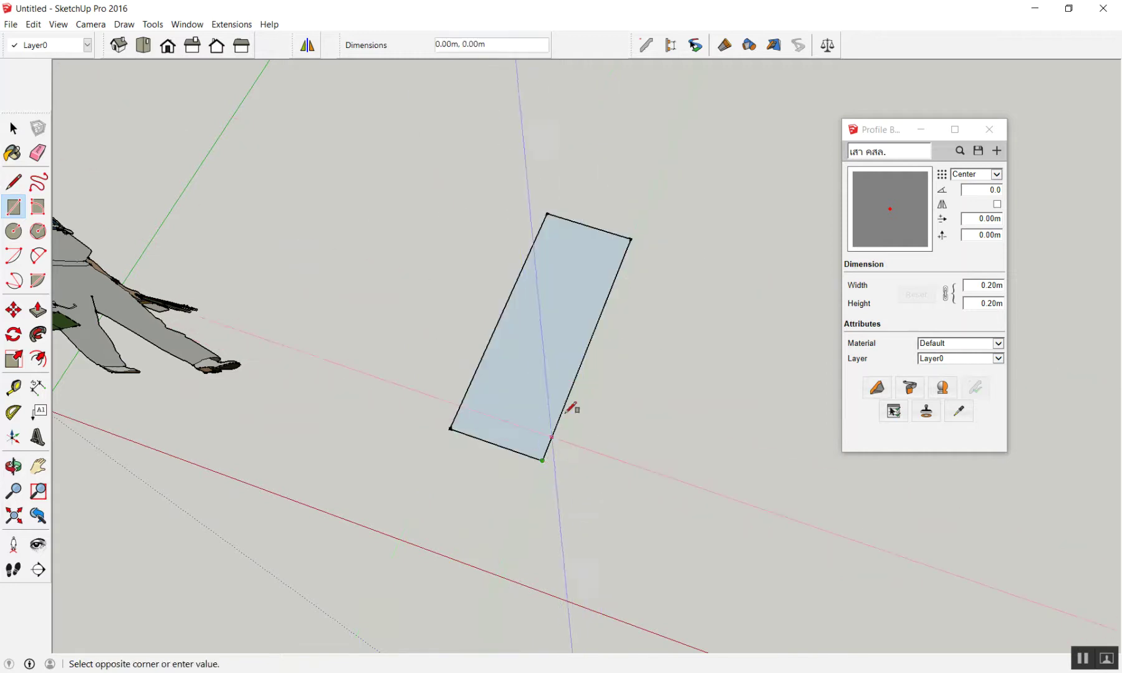
left_click(683, 303)
mouse_move(671, 358)
middle_mouse_down()
mouse_move(746, 559)
mouse_move(667, 465)
middle_mouse_up()
scroll(562, 466, "up", 3)
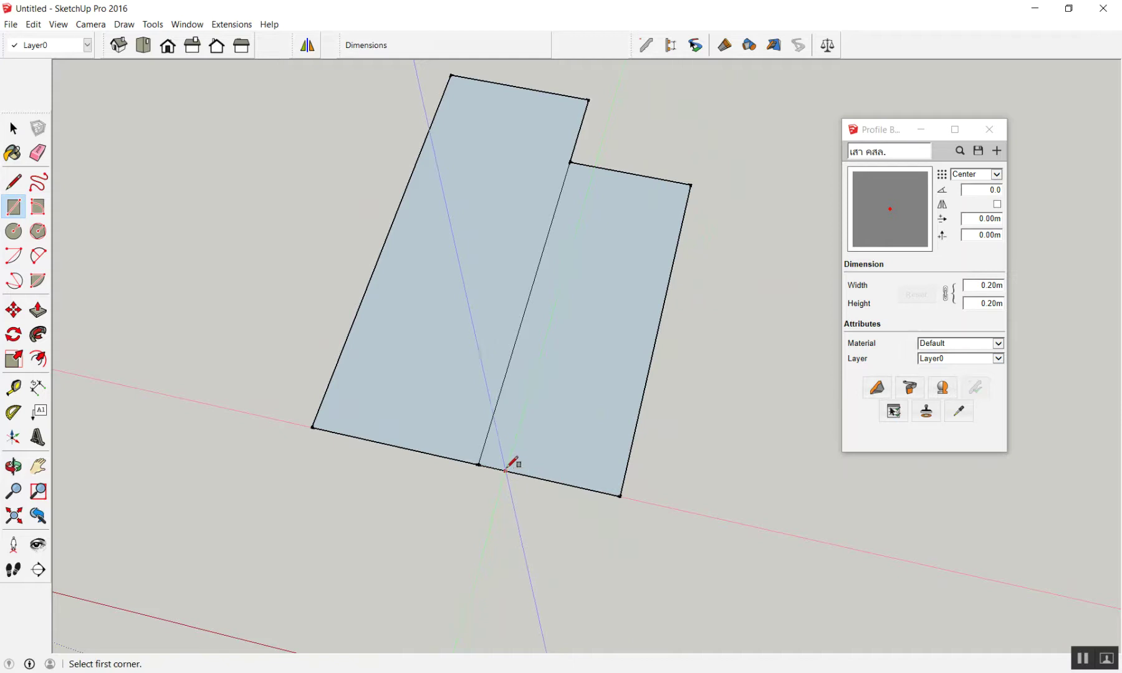
- Draw a diagonal from the shared bottom corner to the second rectangle's right edge
key("l")
scroll(486, 464, "up", 2)
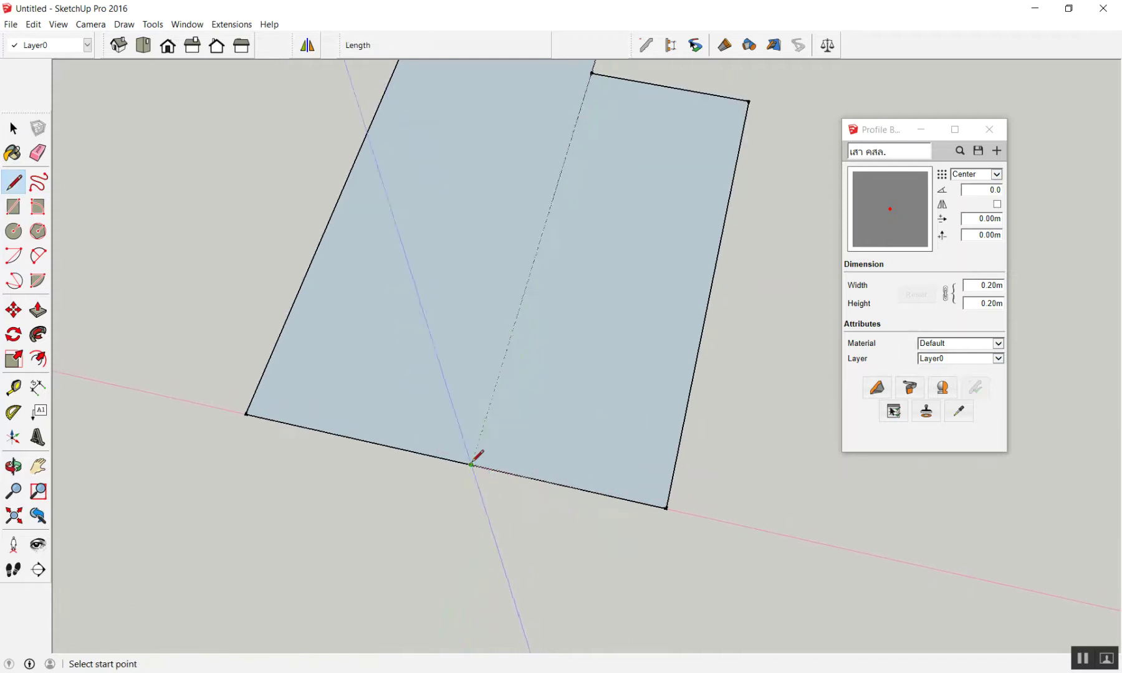
left_click(472, 464)
left_click(699, 348)
key("space")
mouse_move(702, 340)
middle_mouse_down()
mouse_move(822, 459)
mouse_move(754, 448)
middle_mouse_up()
scroll(705, 393, "up", 1)
scroll(702, 379, "up", 1)
- Erase the edges of the lower-right triangle to leave the angled corner
left_click(643, 293)
left_click(661, 349)
left_click(620, 286)
left_click(736, 359)
key("e")
left_click_drag(722, 406, 681, 453)
mouse_move(686, 450)
middle_mouse_down()
mouse_move(514, 391)
mouse_move(568, 401)
mouse_move(601, 266)
middle_mouse_up()
scroll(615, 240, "up", 2)
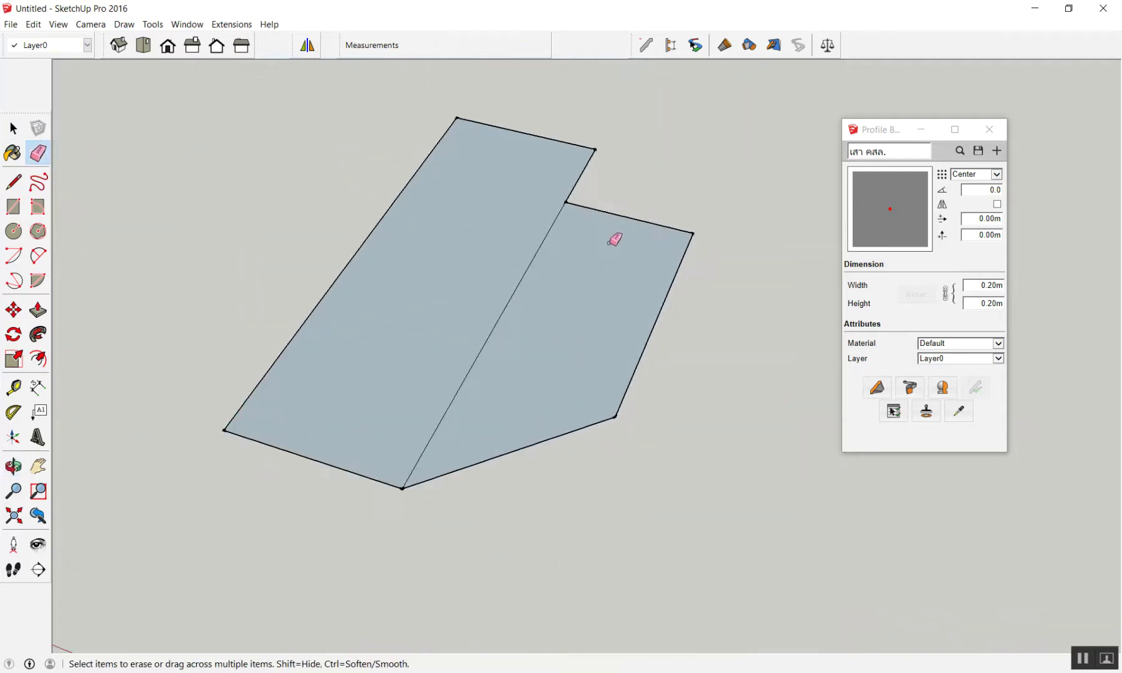
- Push/Pull the taller face into a box and the lower face into a step
key("p")
left_click_drag(476, 298, 518, 218)
left_click(561, 269)
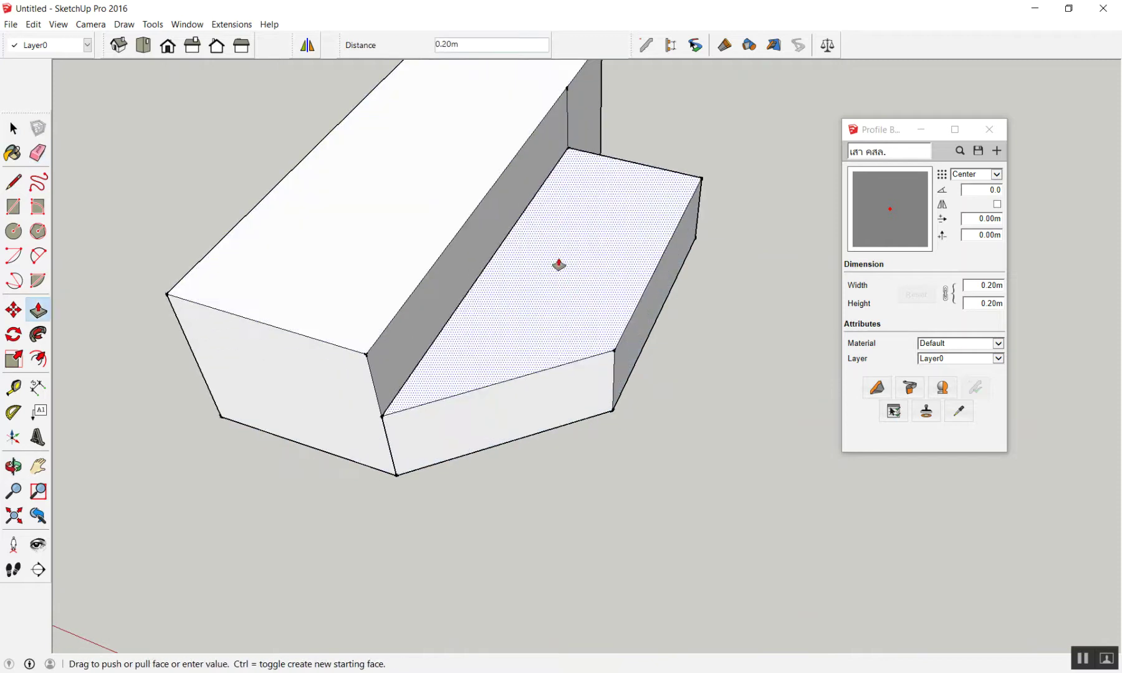
scroll(611, 388, "down", 3)
mouse_move(611, 389)
middle_mouse_down()
mouse_move(594, 430)
mouse_move(523, 111)
mouse_move(514, 401)
mouse_move(12, 284)
mouse_move(649, 334)
middle_mouse_up()
scroll(532, 394, "down", 3)
- Make the new stepped block a group
left_click_drag(435, 195, 765, 469)
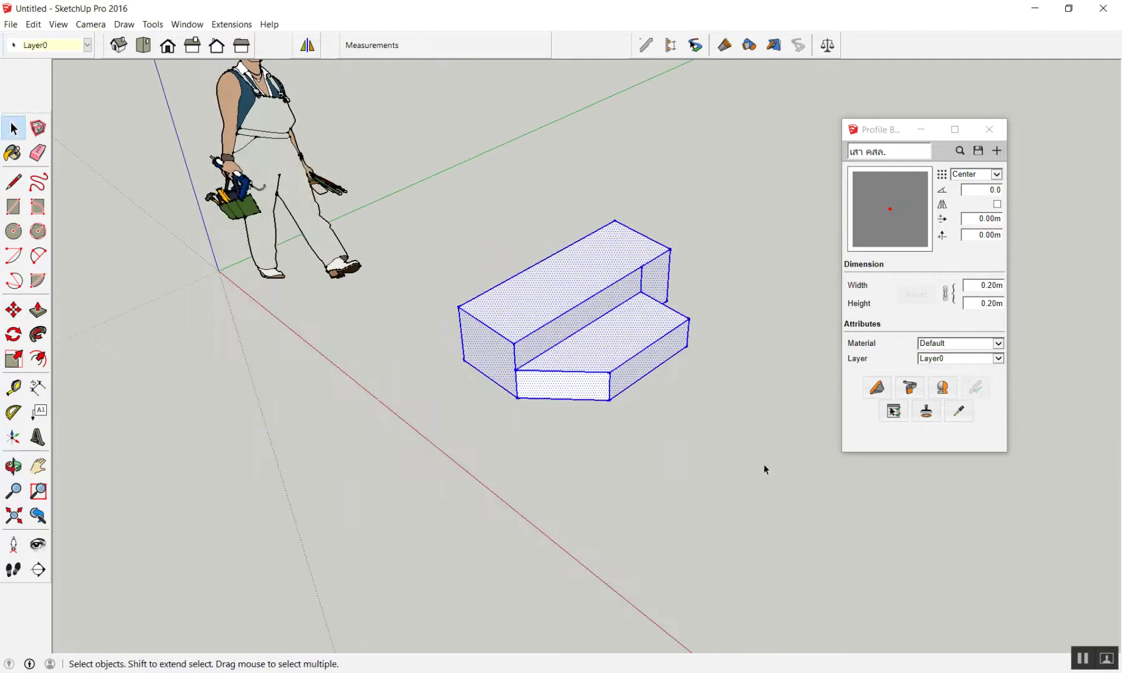
right_click(616, 288)
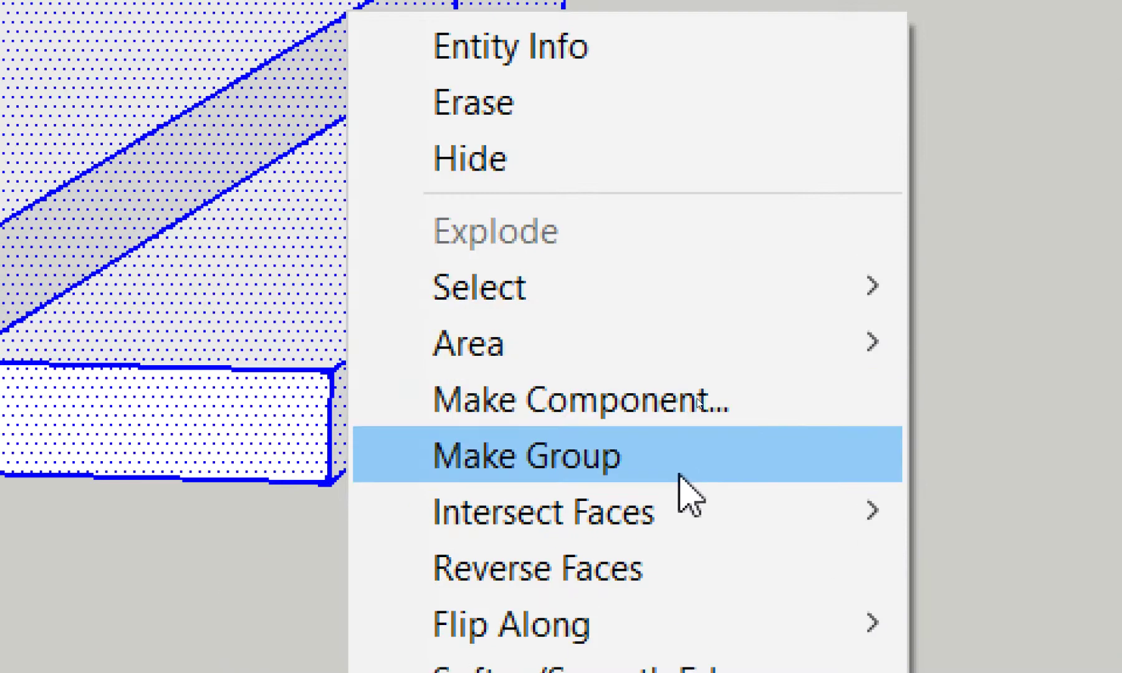
left_click(680, 475)
left_click(697, 388)
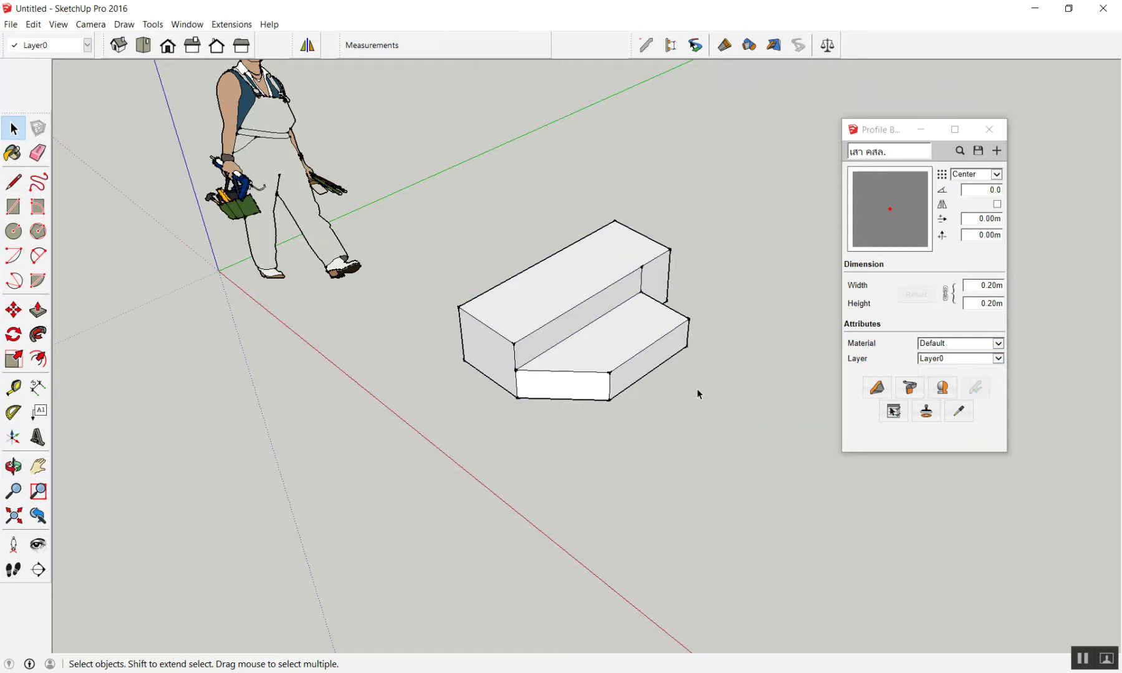
middle_click_drag(638, 308, 614, 365)
left_click(613, 365)
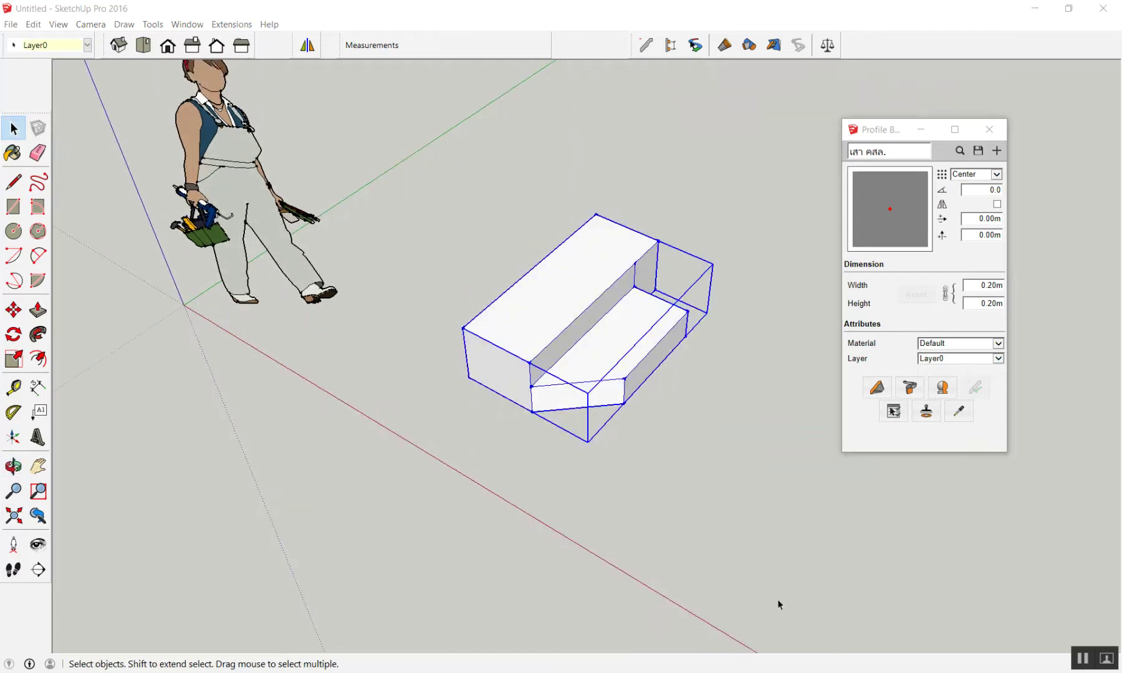
mouse_move(752, 640)
middle_mouse_down()
mouse_move(743, 159)
mouse_move(333, 169)
mouse_move(616, 313)
mouse_move(556, 463)
mouse_move(539, 362)
mouse_move(499, 377)
middle_mouse_up()
left_click(556, 463)
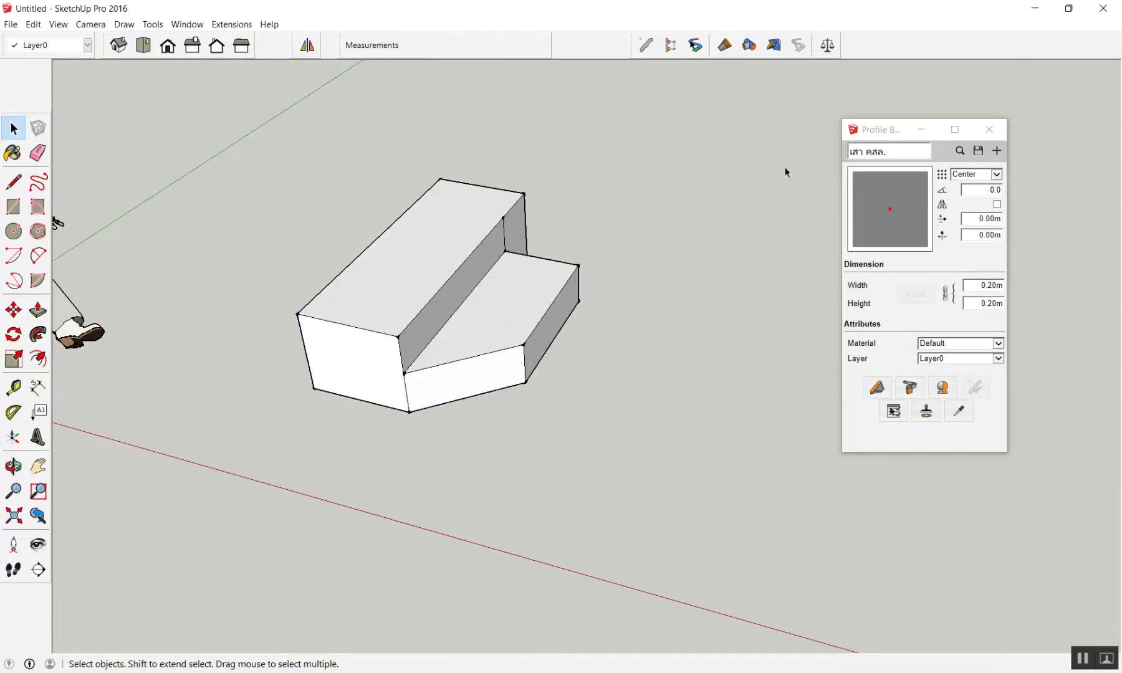
left_click(989, 129)
mouse_move(990, 130)
middle_mouse_down()
mouse_move(919, 200)
mouse_move(671, 306)
mouse_move(656, 350)
middle_mouse_up()
scroll(671, 306, "up", 2)
scroll(762, 357, "down", 3)
middle_click_drag(761, 356, 652, 297)
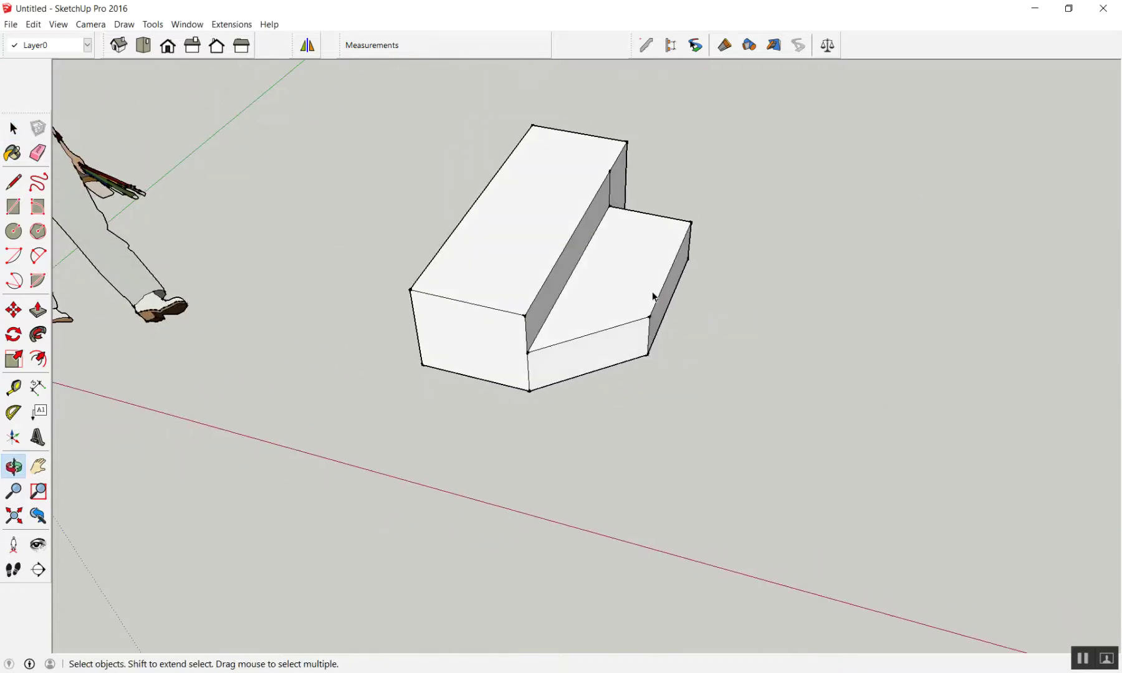
scroll(674, 293, "up", 3)
right_click(506, 225)
mouse_move(574, 390)
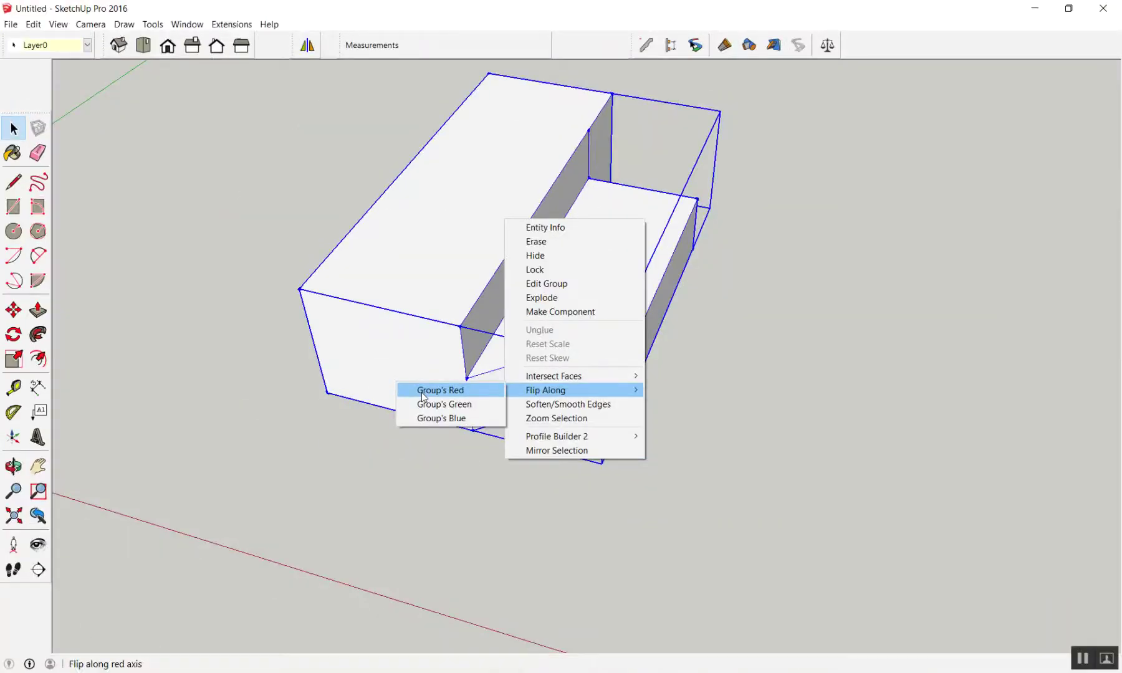
left_click(422, 396)
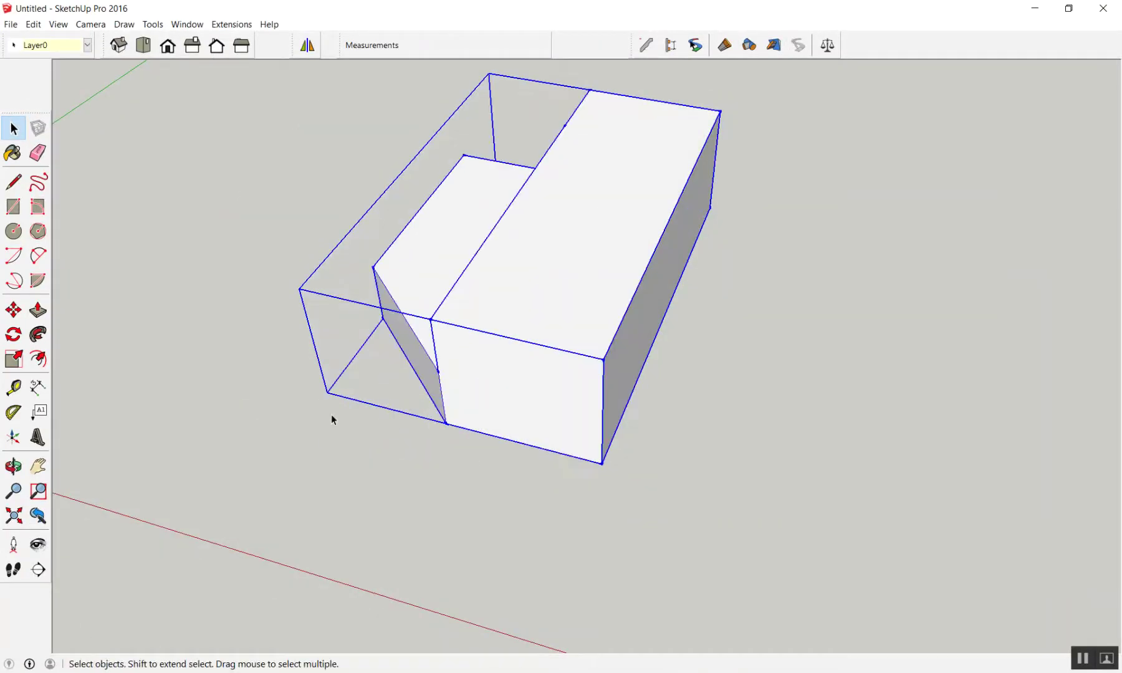
mouse_move(331, 414)
middle_mouse_down()
mouse_move(689, 393)
mouse_move(890, 343)
mouse_move(404, 396)
middle_mouse_up()
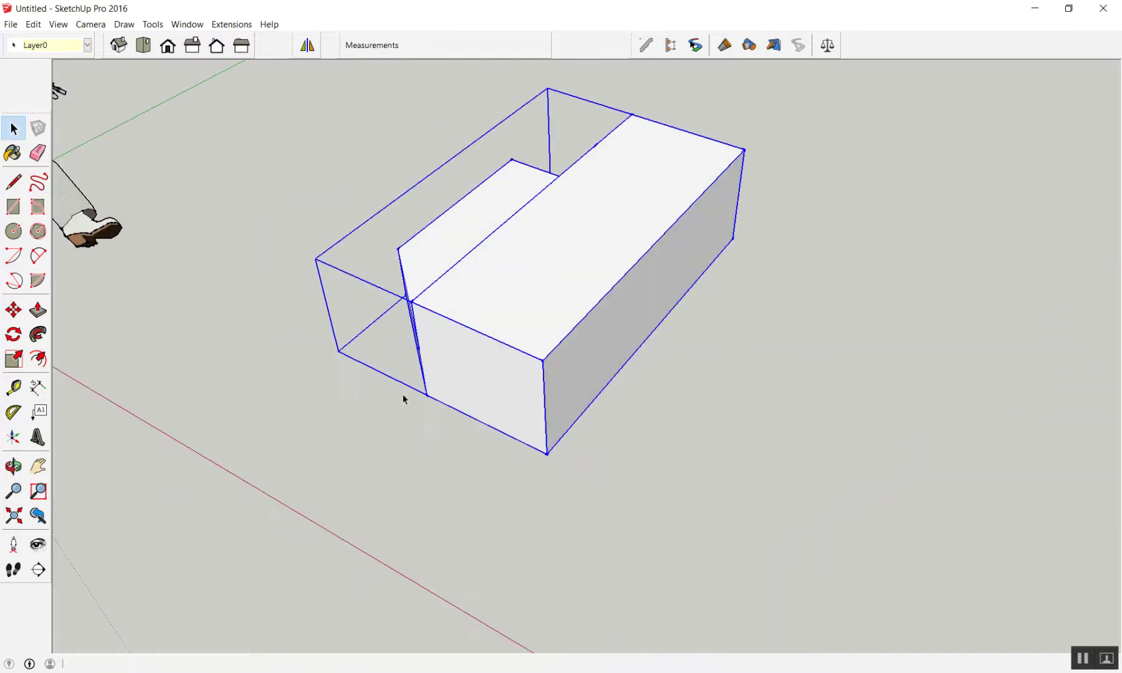
key("ctrl+z")
left_click(626, 367)
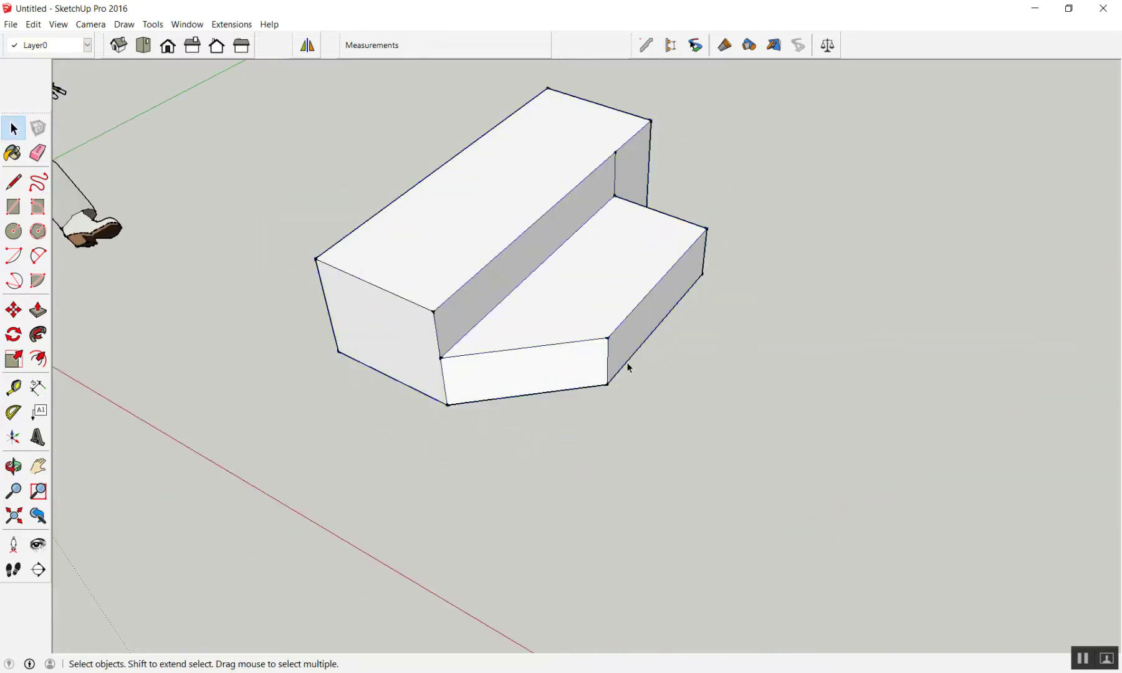
scroll(633, 337, "down", 2)
scroll(729, 326, "up", 1)
mouse_move(728, 326)
middle_mouse_down()
mouse_move(682, 319)
mouse_move(680, 331)
middle_mouse_up()
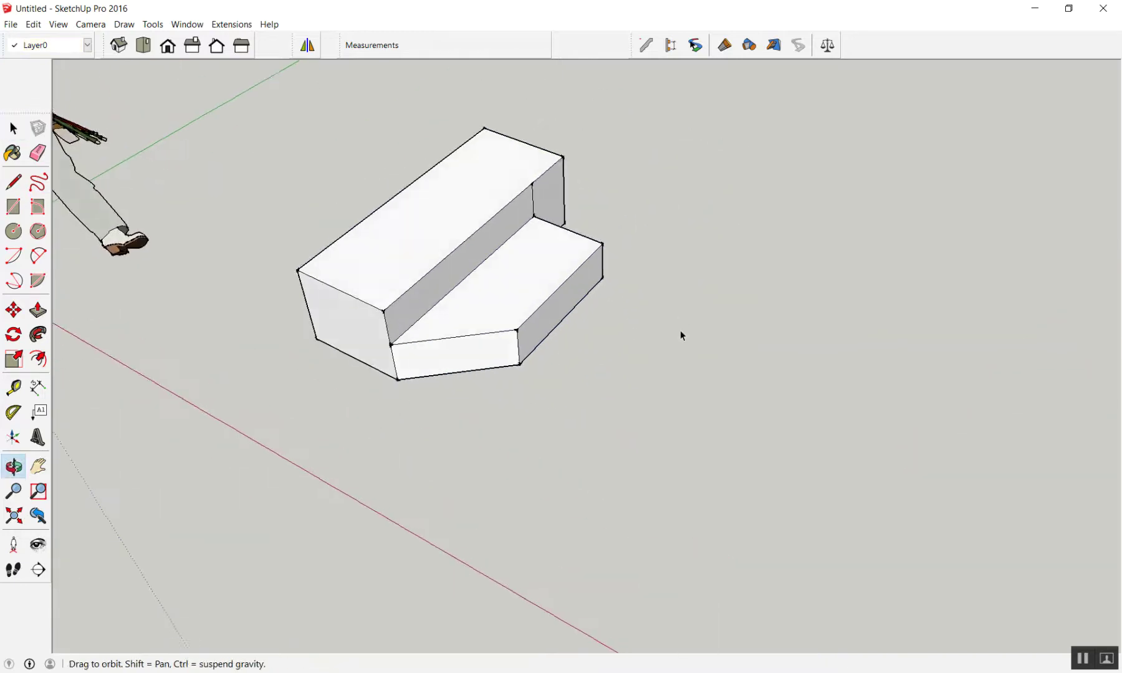
scroll(678, 328, "down", 1)
scroll(678, 324, "down", 1)
scroll(667, 322, "up", 2)
scroll(643, 319, "down", 1)
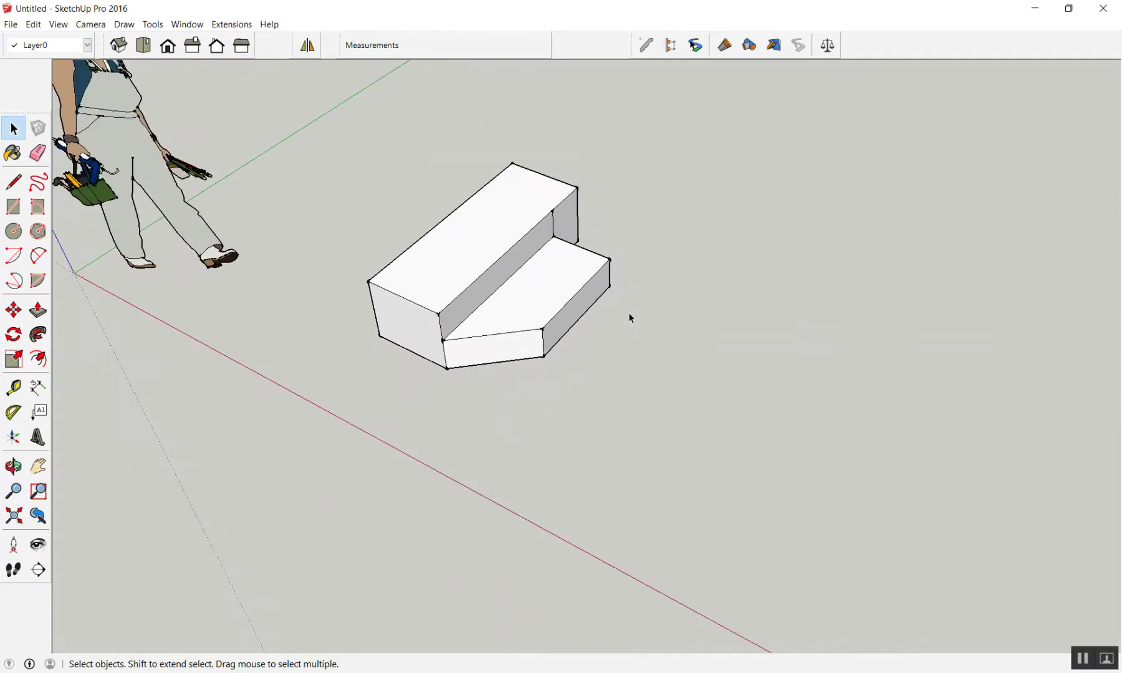
mouse_move(631, 310)
middle_mouse_down()
mouse_move(706, 305)
mouse_move(660, 299)
middle_mouse_up()
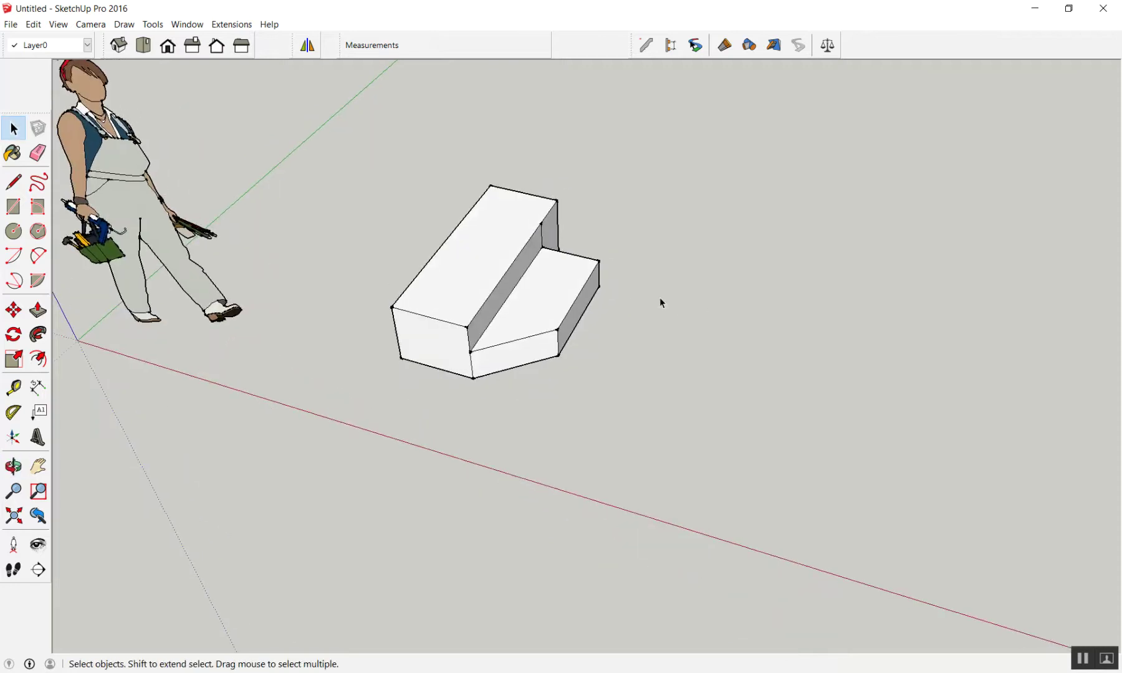
scroll(610, 323, "down", 3)
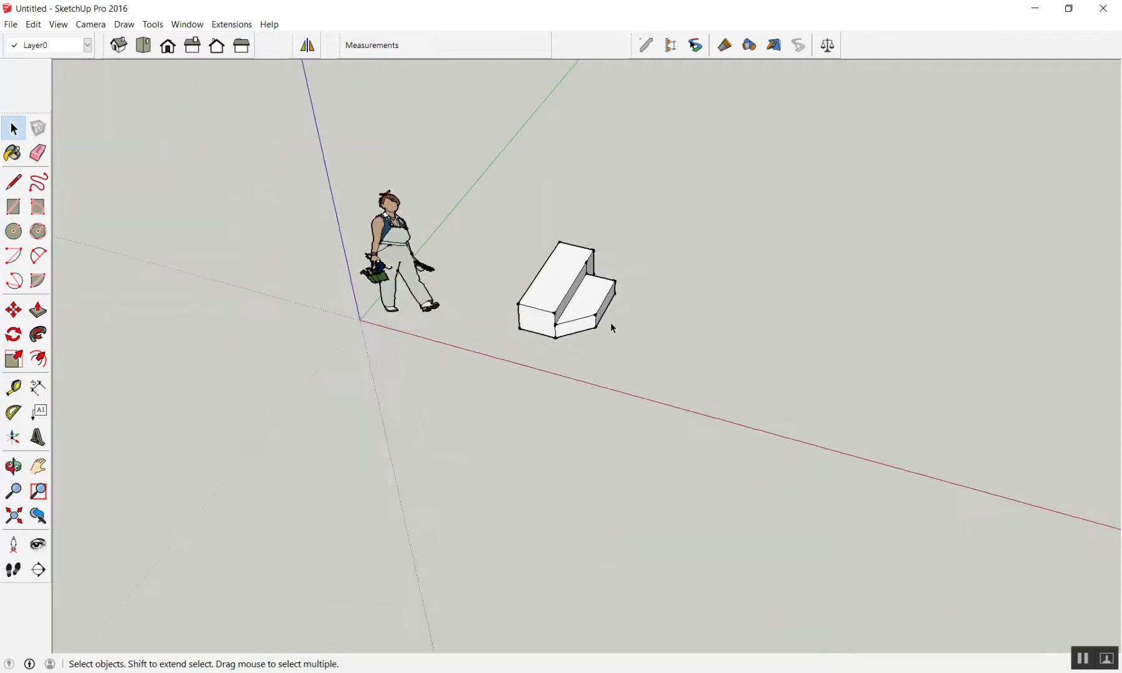
middle_click_drag(713, 323, 730, 333)
scroll(686, 331, "up", 3)
middle_click_drag(449, 313, 454, 278)
scroll(549, 231, "up", 2)
left_click(389, 193)
scroll(359, 325, "up", 2)
scroll(361, 327, "up", 1)
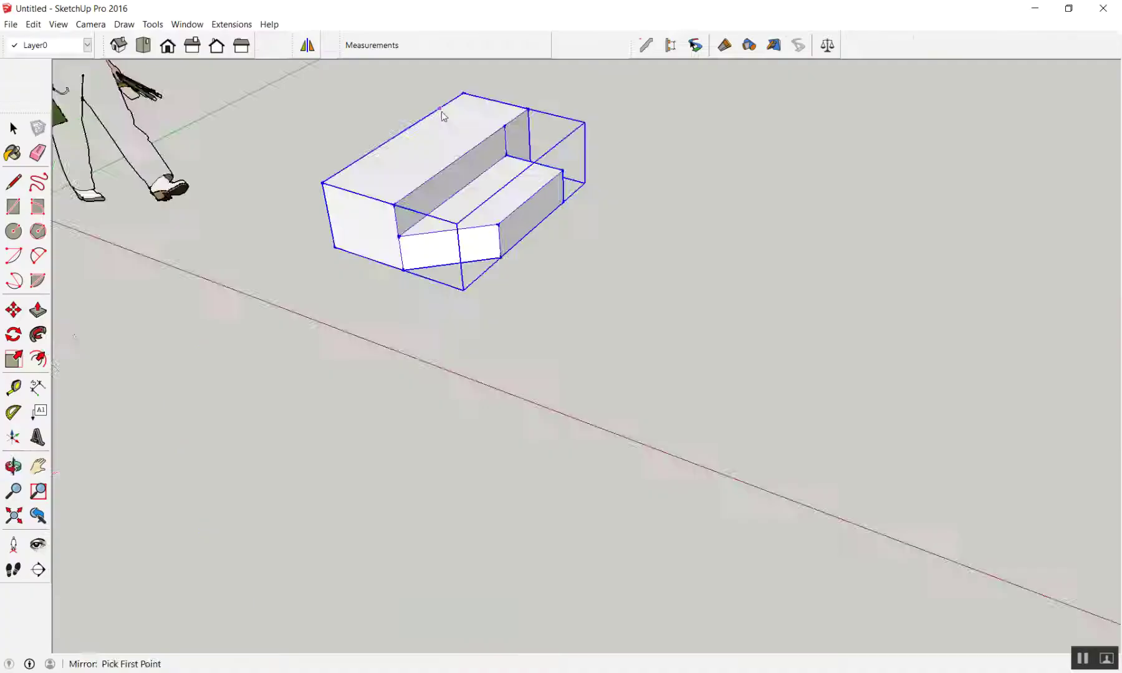
mouse_move(443, 113)
middle_mouse_down()
mouse_move(741, 186)
mouse_move(571, 263)
mouse_move(614, 402)
mouse_move(841, 133)
mouse_move(663, 175)
mouse_move(464, 305)
mouse_move(575, 156)
middle_mouse_up()
scroll(494, 250, "up", 2)
scroll(303, 366, "up", 2)
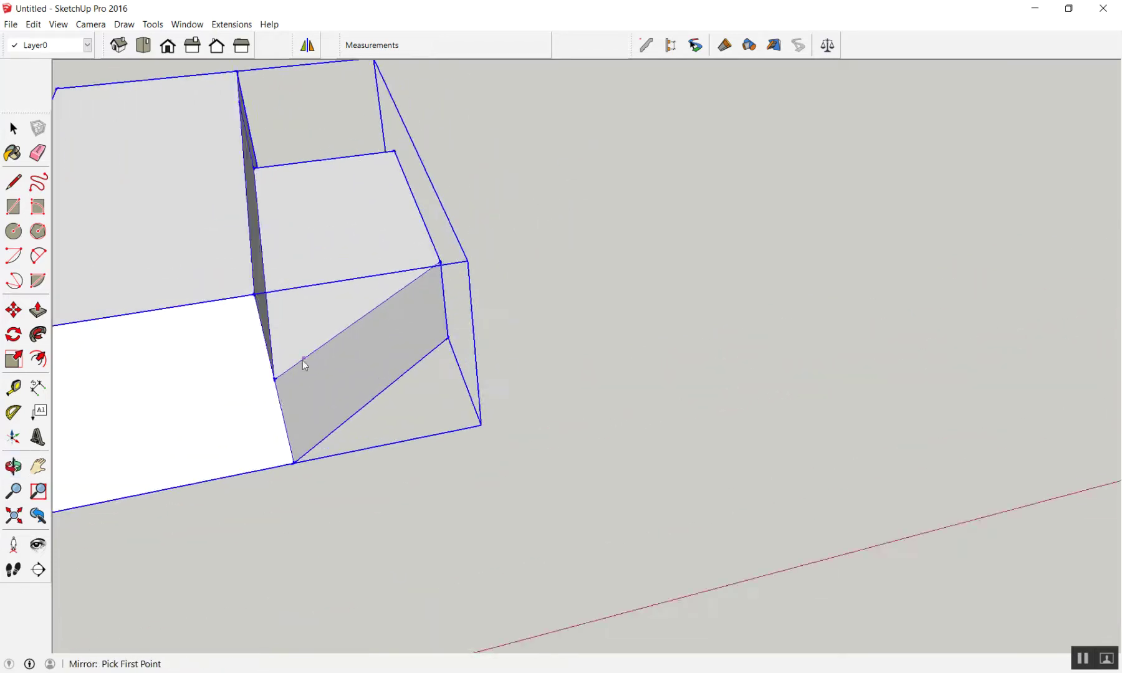
scroll(397, 340, "down", 2)
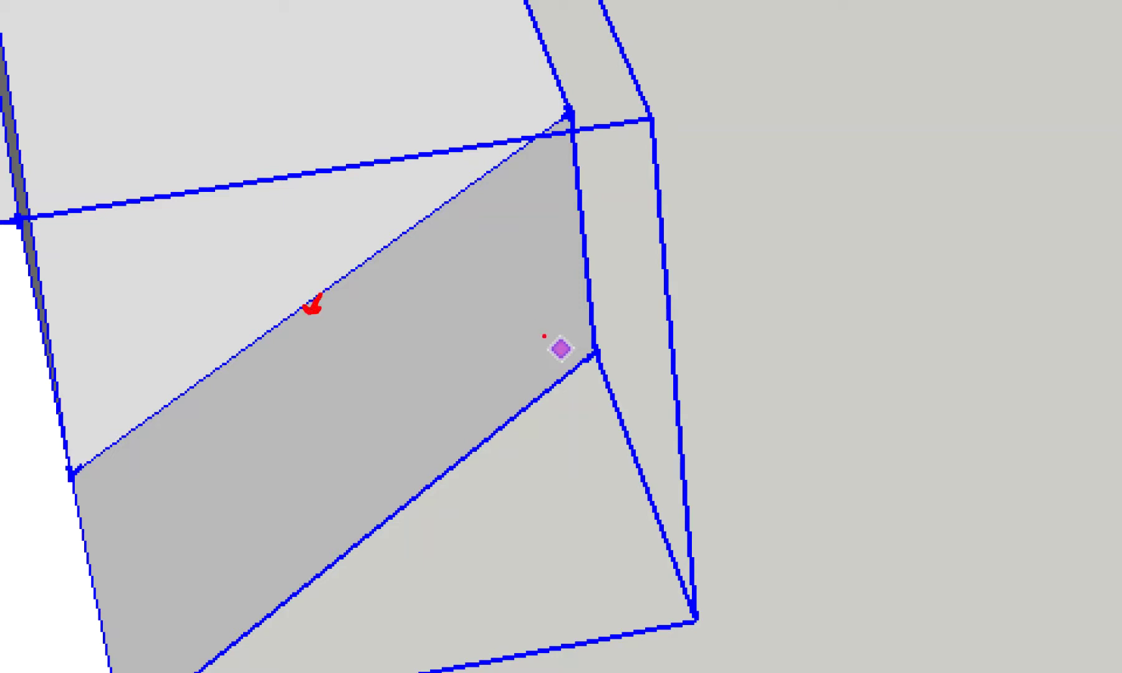
mouse_move(392, 249)
left_mouse_down()
mouse_move(568, 111)
mouse_move(458, 330)
mouse_move(290, 297)
left_mouse_up()
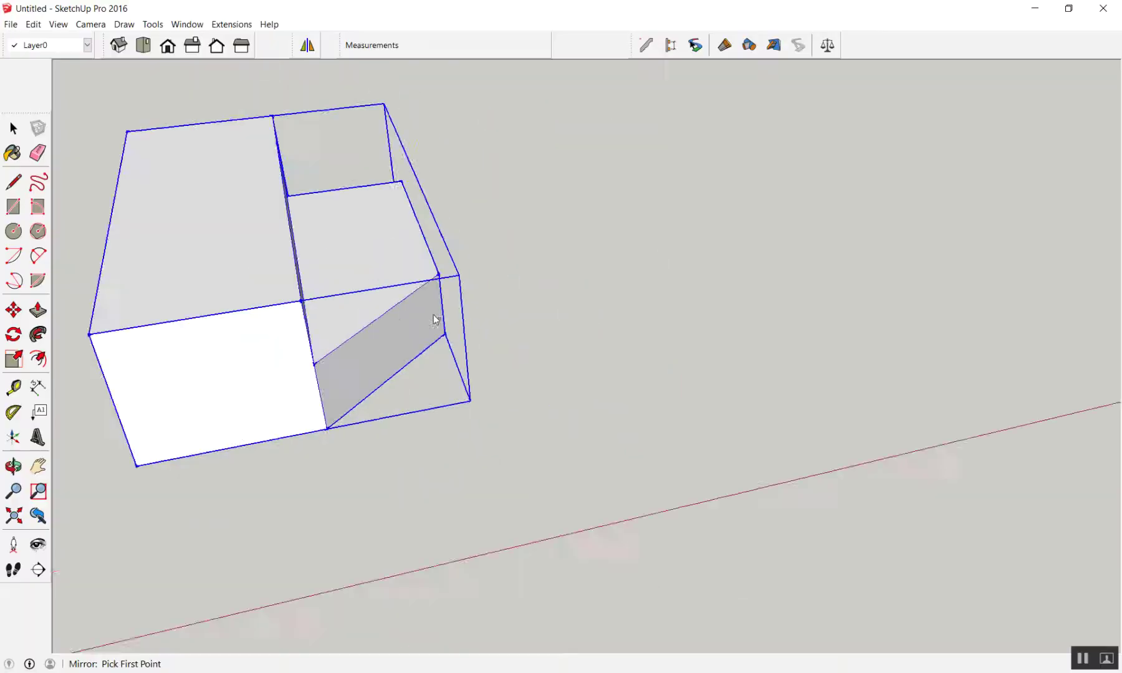
scroll(612, 224, "down", 3)
scroll(404, 318, "up", 3)
scroll(404, 318, "up", 3)
left_click(250, 386)
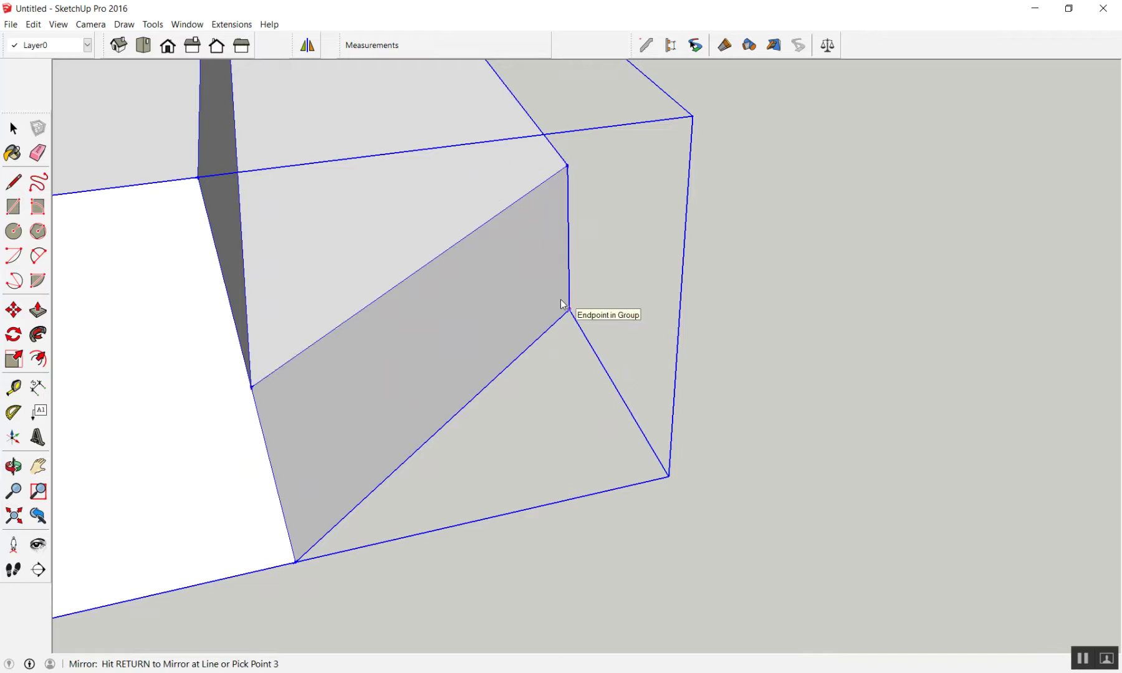
scroll(563, 305, "down", 4)
scroll(563, 305, "down", 2)
left_click(563, 305)
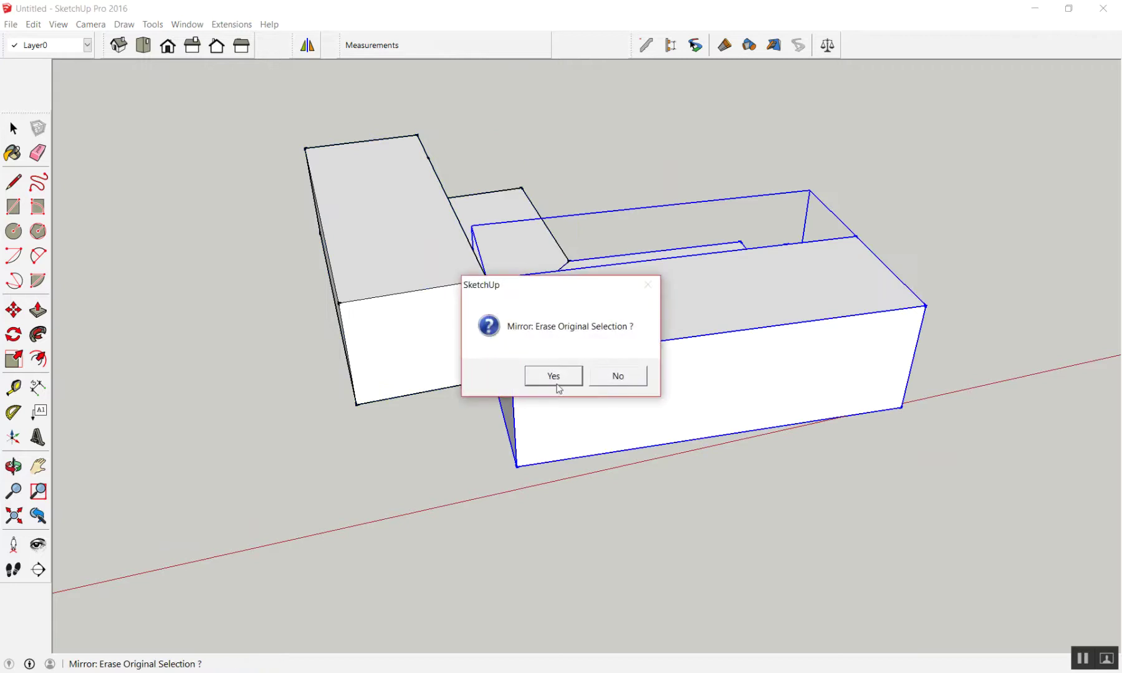
left_click(612, 370)
middle_click_drag(612, 370, 607, 429)
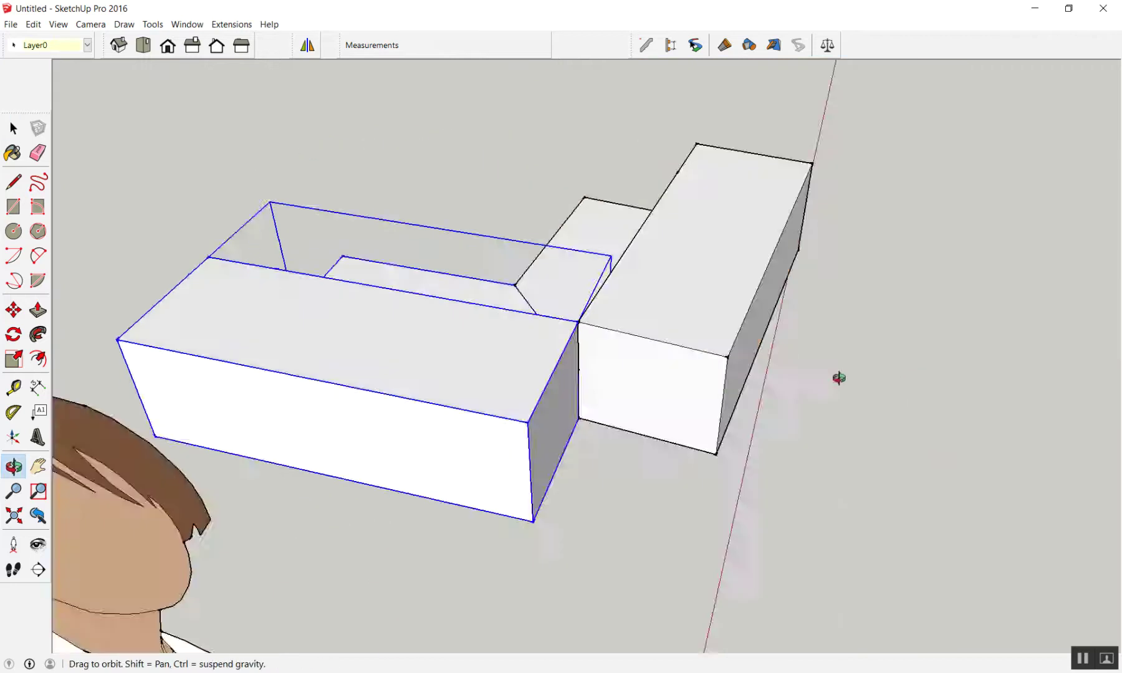
scroll(533, 368, "up", 3)
mouse_move(534, 368)
middle_mouse_down()
mouse_move(677, 454)
mouse_move(709, 446)
mouse_move(560, 444)
mouse_move(494, 383)
middle_mouse_up()
left_click(676, 409)
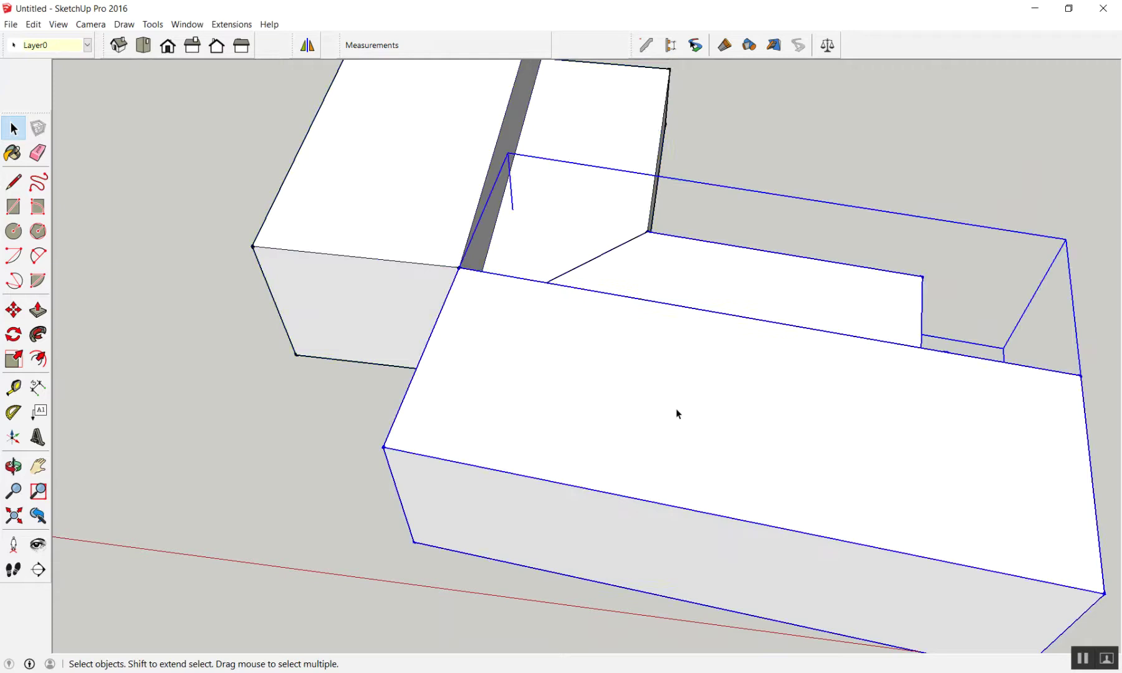
key("Delete")
scroll(1025, 178, "down", 2)
mouse_move(556, 116)
middle_mouse_down()
mouse_move(782, 200)
mouse_move(924, 232)
middle_mouse_up()
scroll(924, 232, "up", 2)
middle_click_drag(748, 218, 538, 184)
triple_click(538, 184)
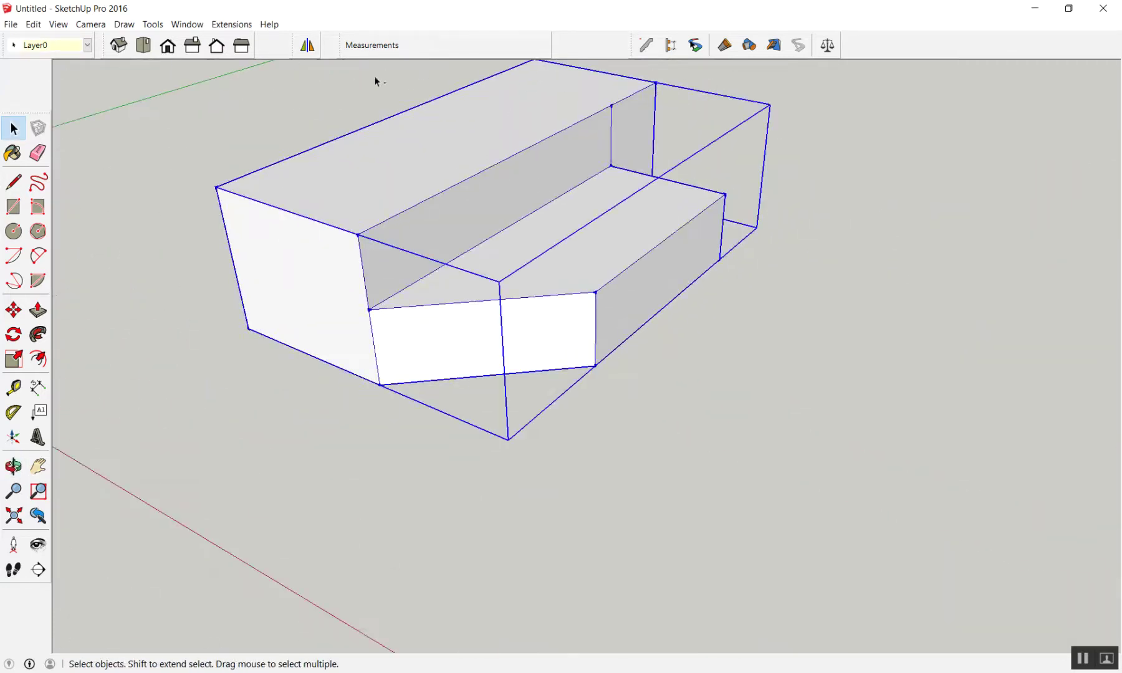
key("ctrl+s")
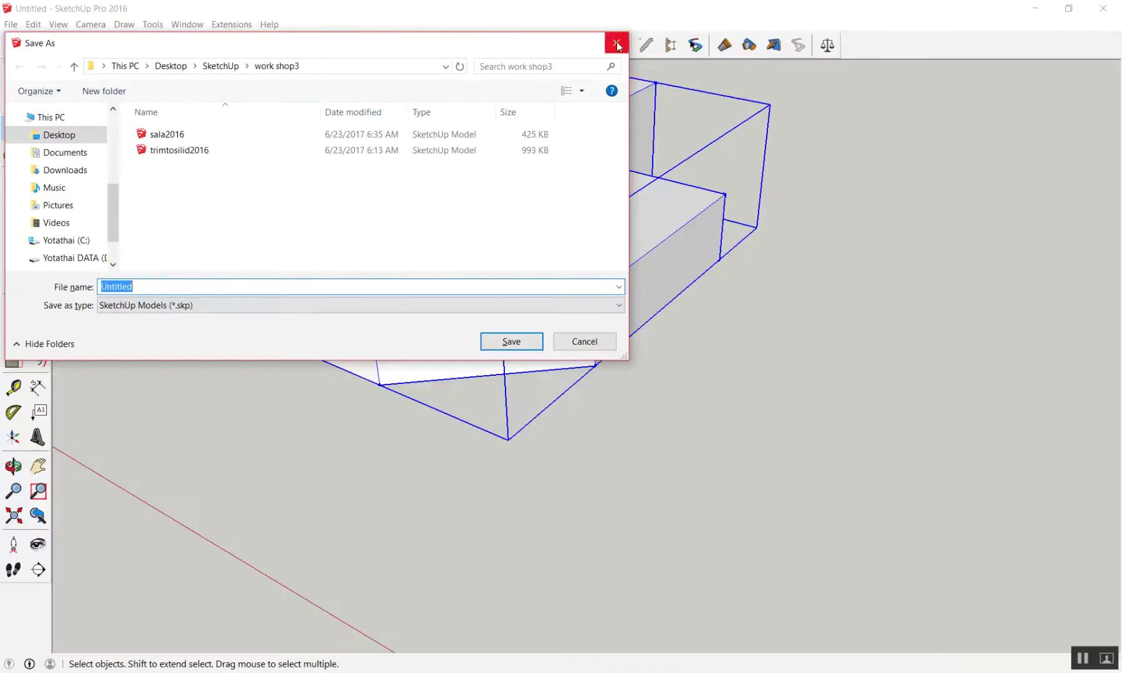
left_click(618, 46)
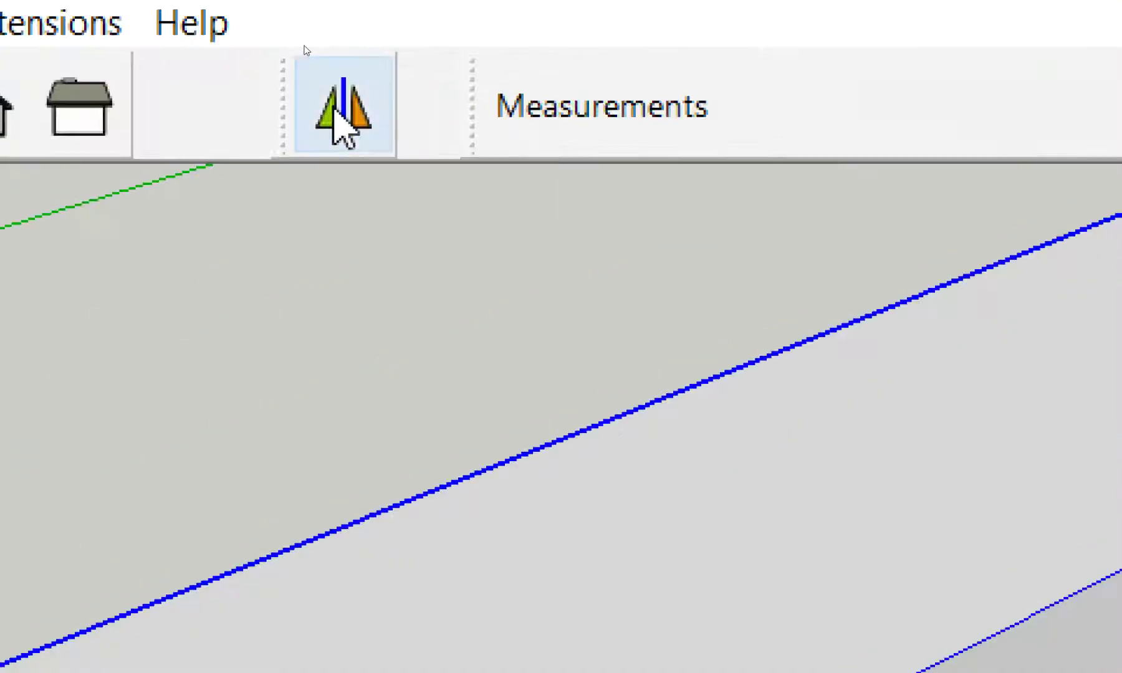
left_click(335, 109)
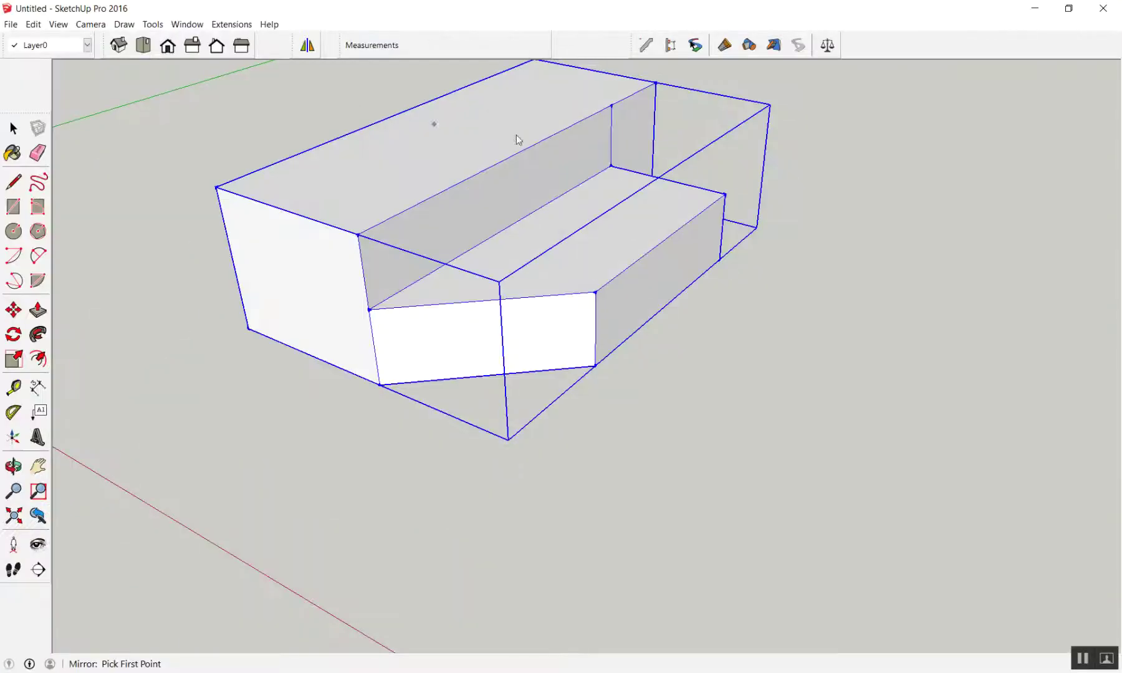
scroll(701, 278, "up", 2)
scroll(626, 243, "up", 2)
scroll(617, 251, "up", 1)
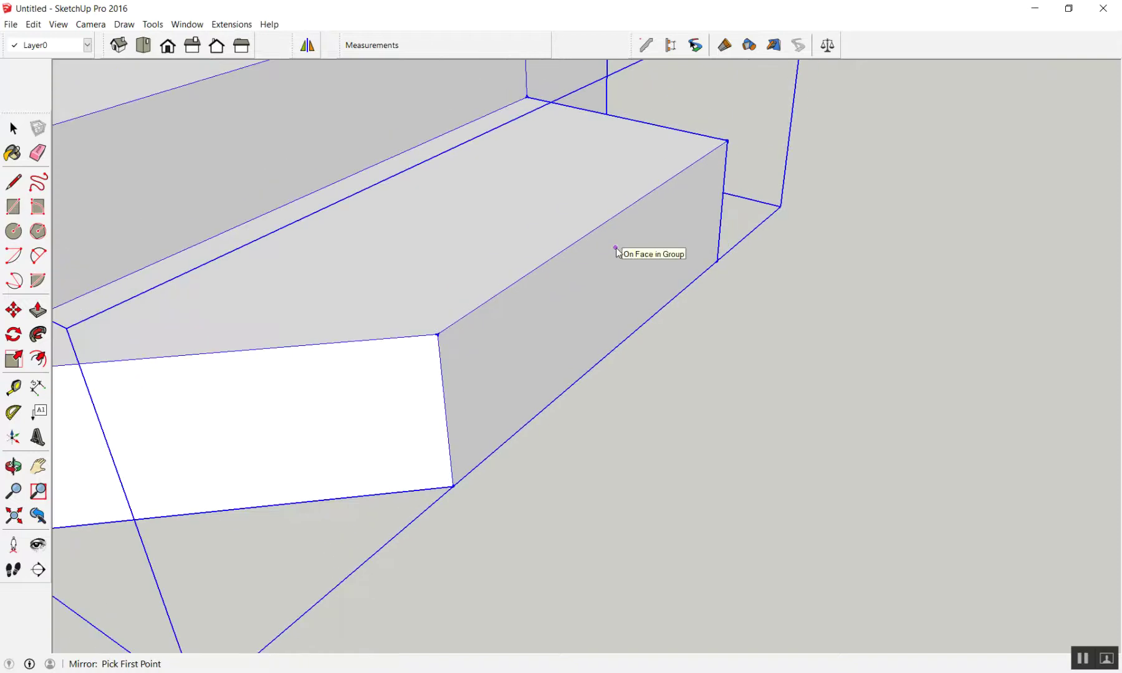
left_click(437, 336)
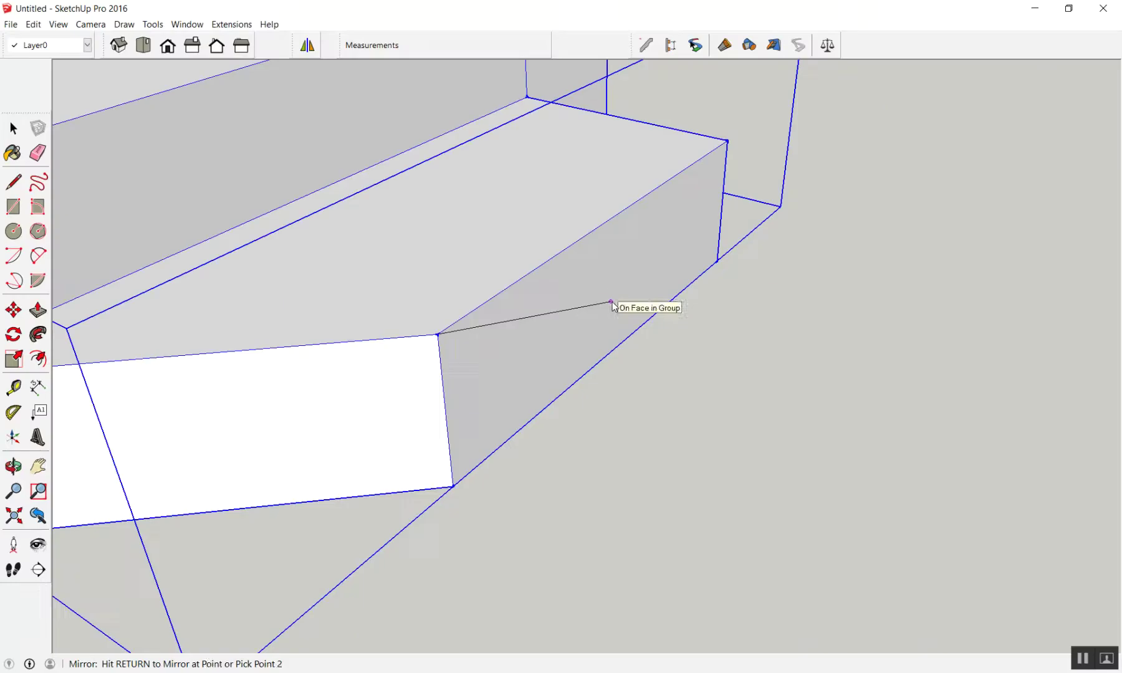
left_click(611, 302)
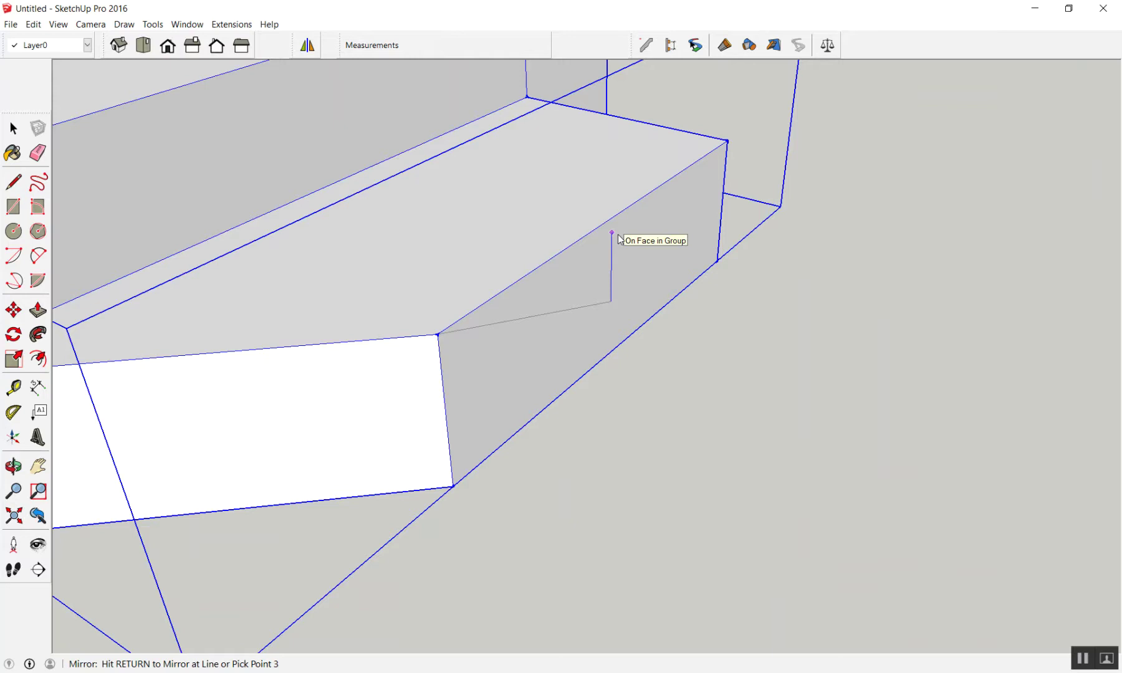
left_click(618, 235)
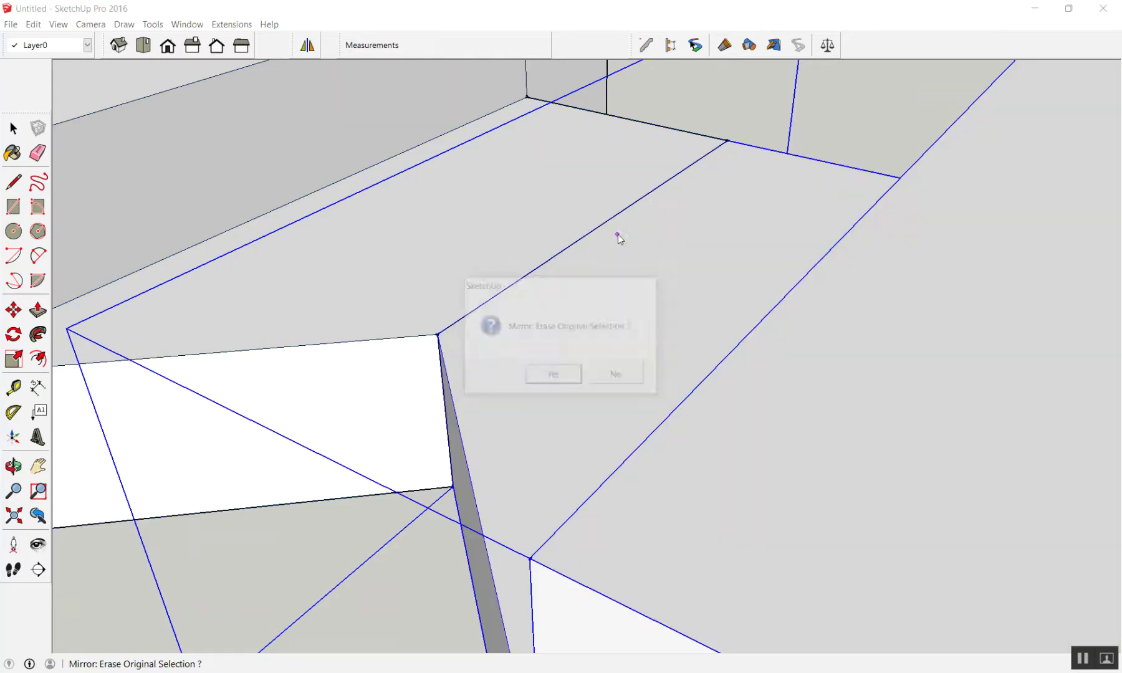
left_click(614, 374)
mouse_move(615, 374)
middle_mouse_down()
mouse_move(572, 317)
mouse_move(842, 342)
middle_mouse_up()
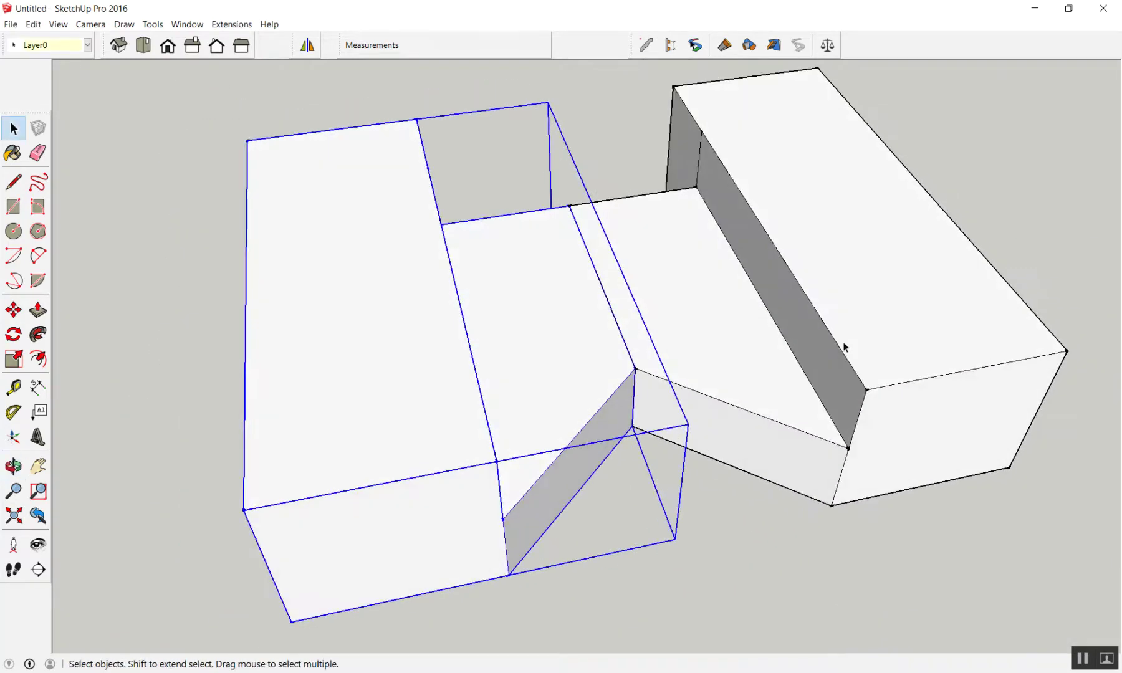
scroll(656, 273, "down", 5)
middle_click_drag(656, 273, 557, 328)
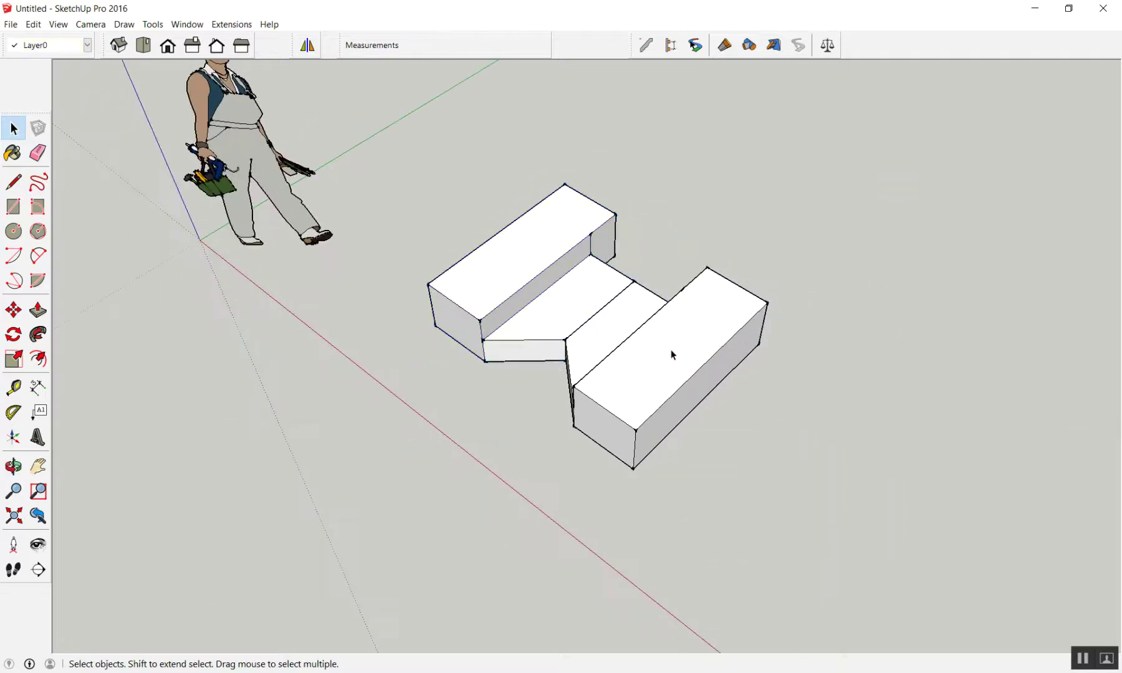
scroll(673, 353, "down", 3)
scroll(640, 306, "down", 2)
left_click(652, 309)
left_click(663, 324)
scroll(664, 326, "up", 3)
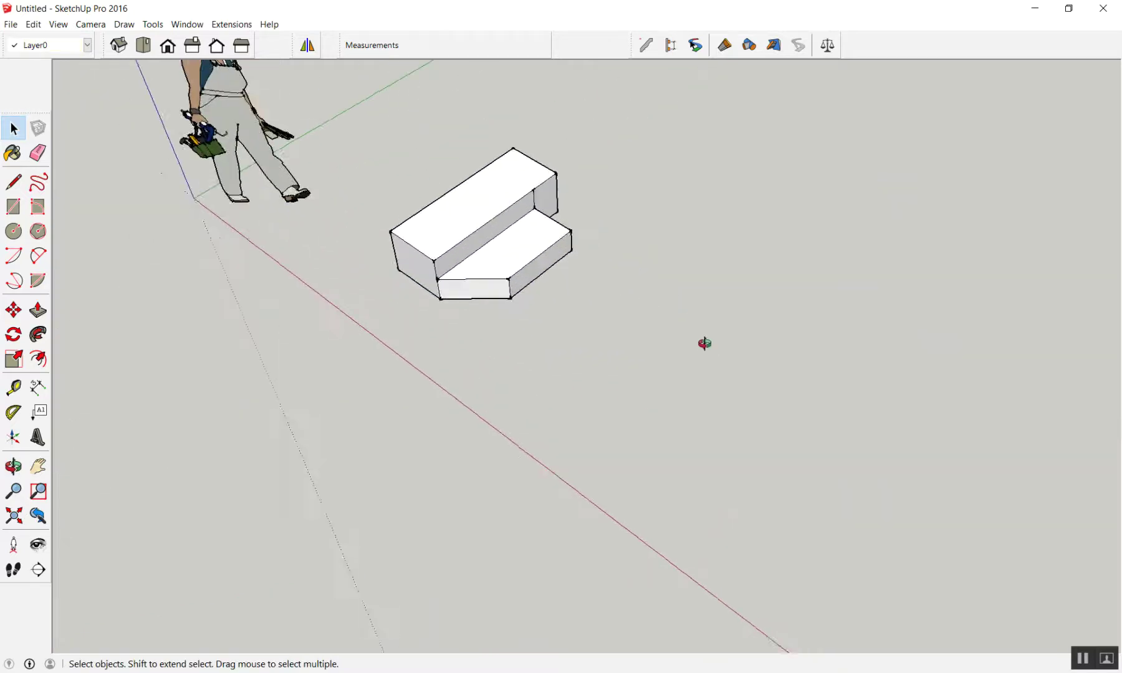
- Draw a closed upright triangle of lines right of the stepped block, then select the block
left_click(14, 182)
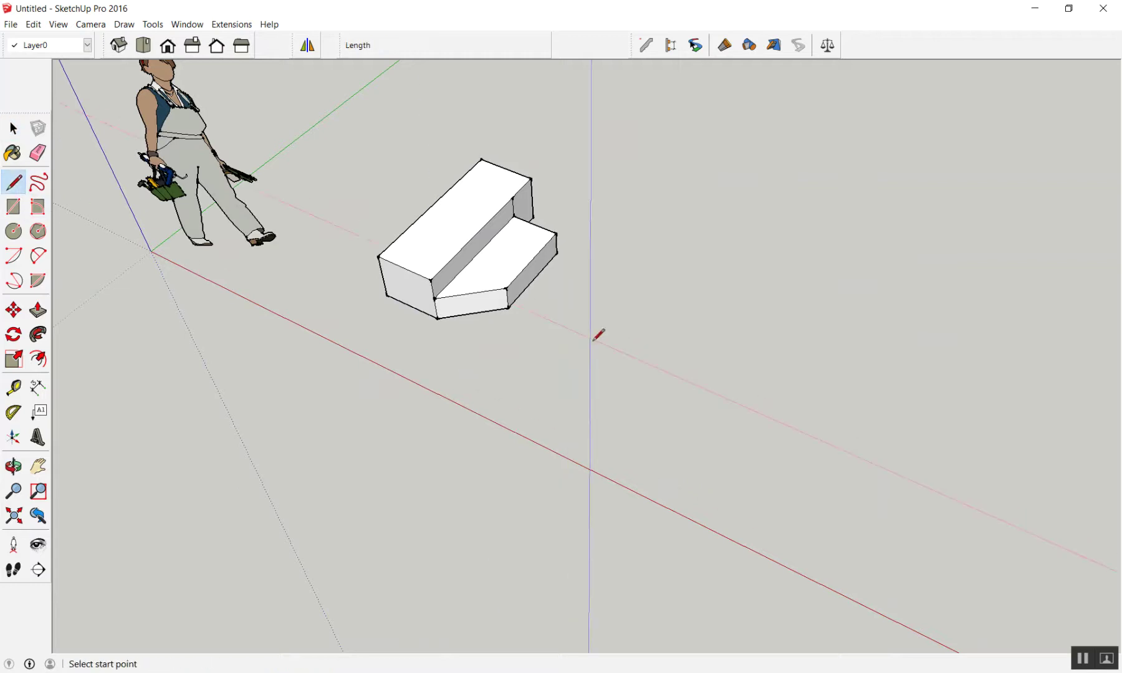
left_click(755, 443)
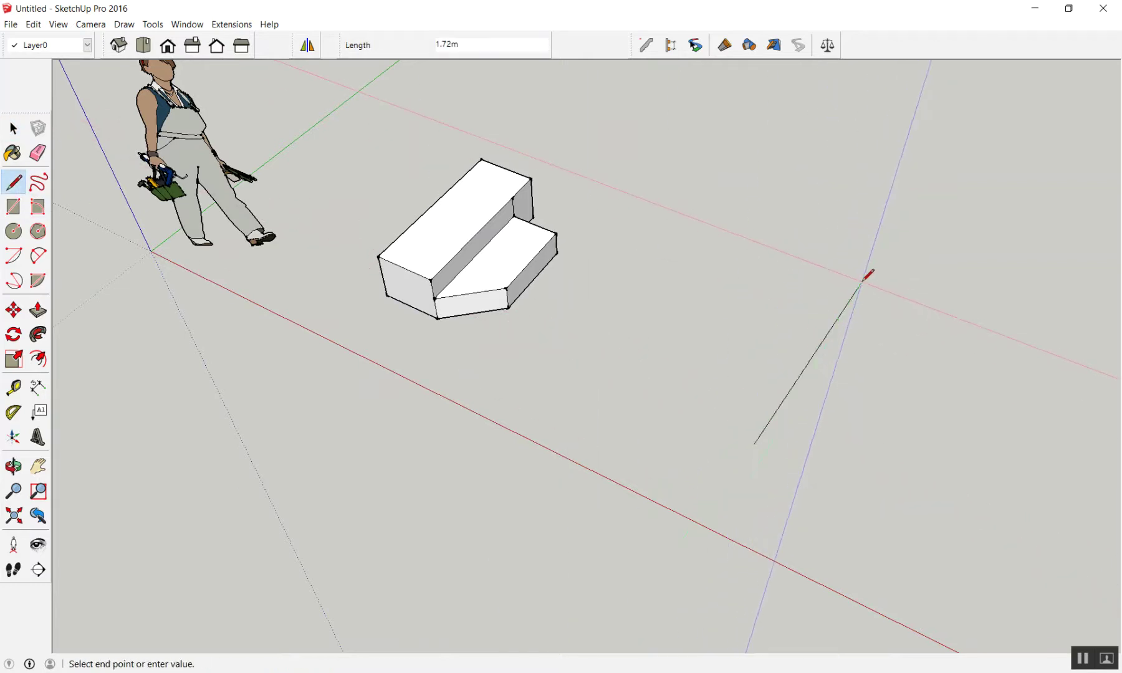
left_click(901, 114)
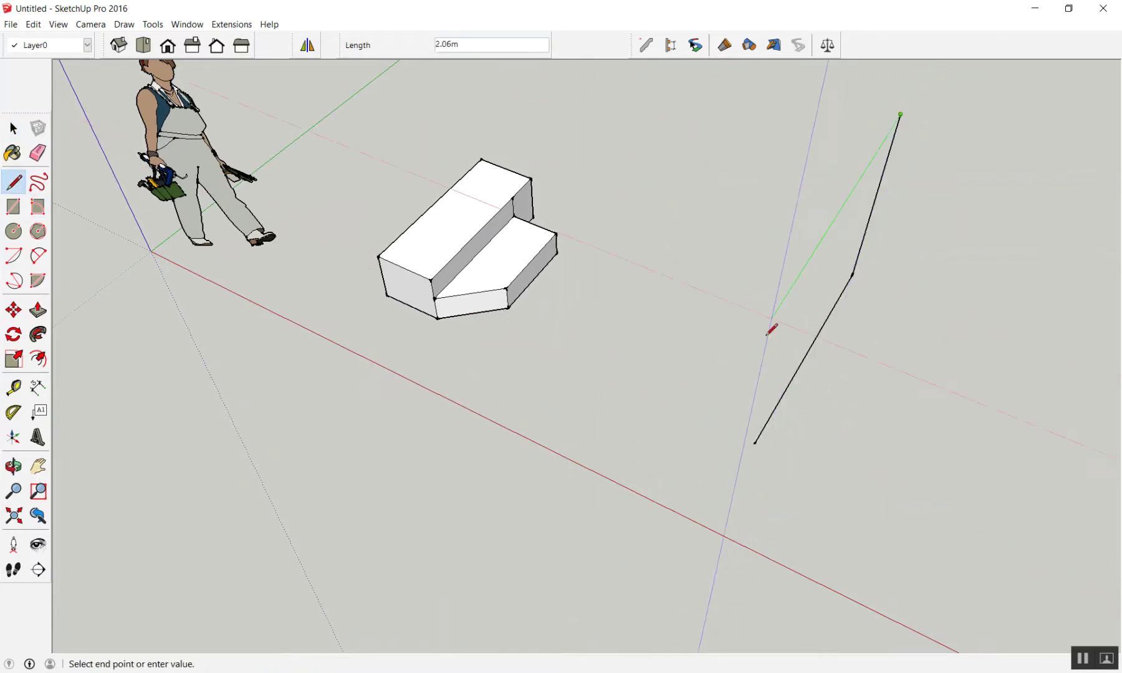
left_click(755, 442)
mouse_move(755, 442)
middle_mouse_down()
mouse_move(1002, 333)
mouse_move(1110, 135)
mouse_move(792, 83)
mouse_move(901, 150)
mouse_move(959, 348)
mouse_move(581, 248)
mouse_move(1070, 330)
mouse_move(761, 250)
mouse_move(404, 320)
mouse_move(465, 269)
middle_mouse_up()
left_click(464, 270)
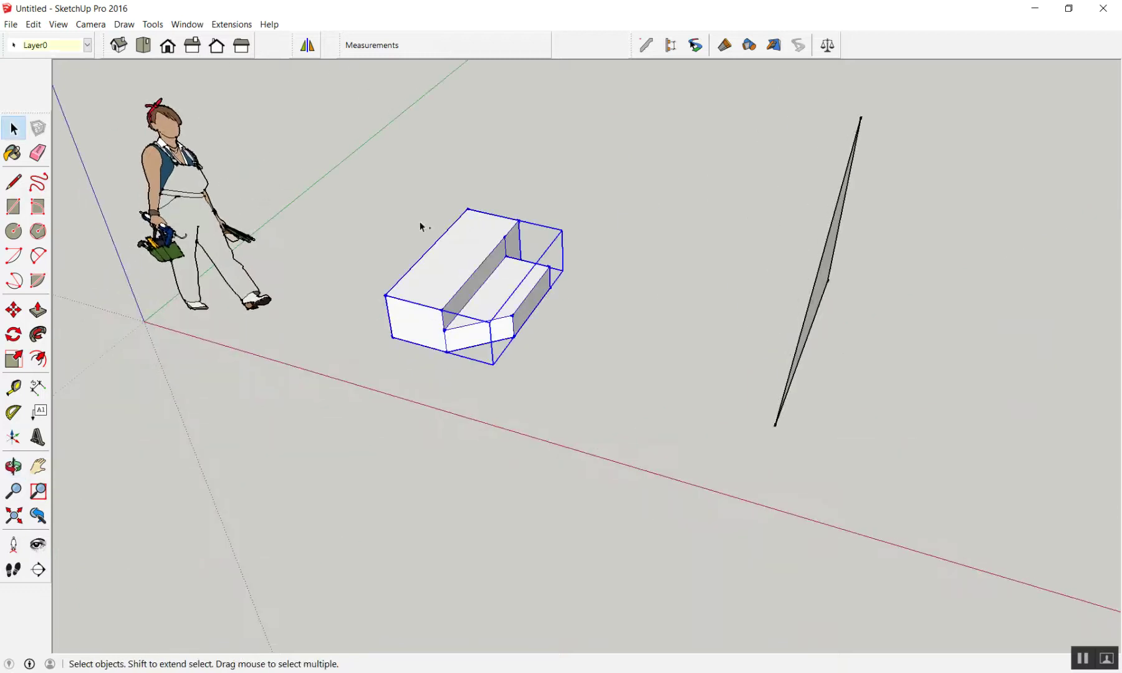
- Mirror the stepped block across the triangular face, keeping the original
mouse_move(648, 324)
middle_mouse_down()
mouse_move(675, 320)
mouse_move(786, 156)
middle_mouse_up()
scroll(685, 201, "up", 4)
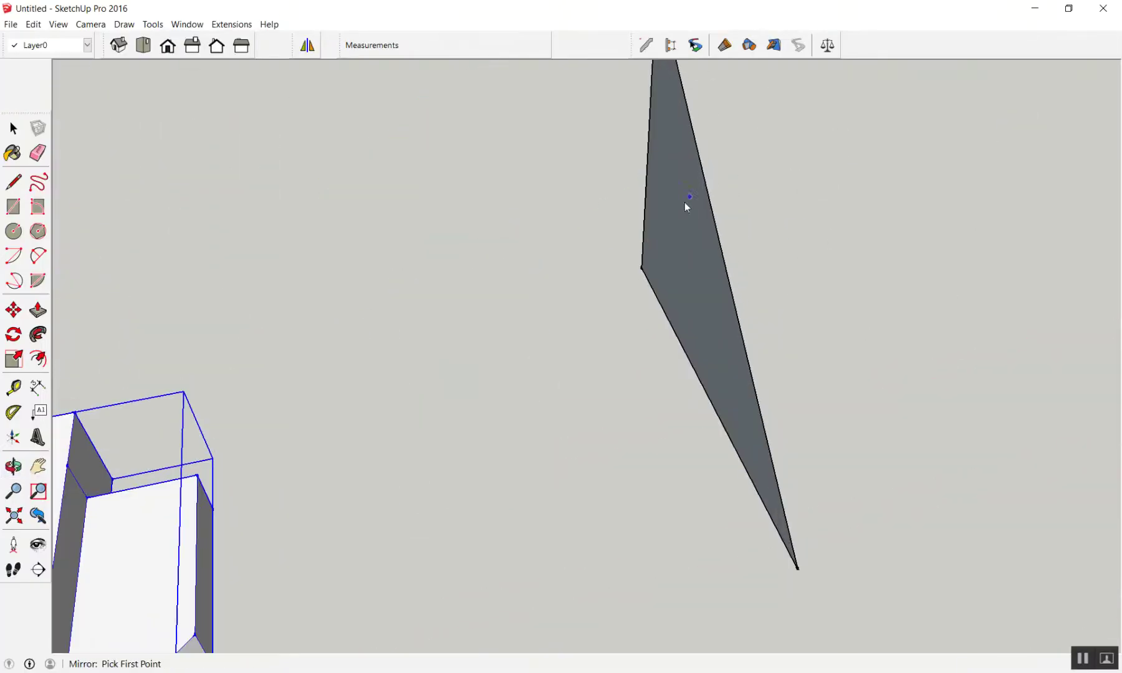
left_click(660, 248)
middle_click_drag(692, 285, 879, 268)
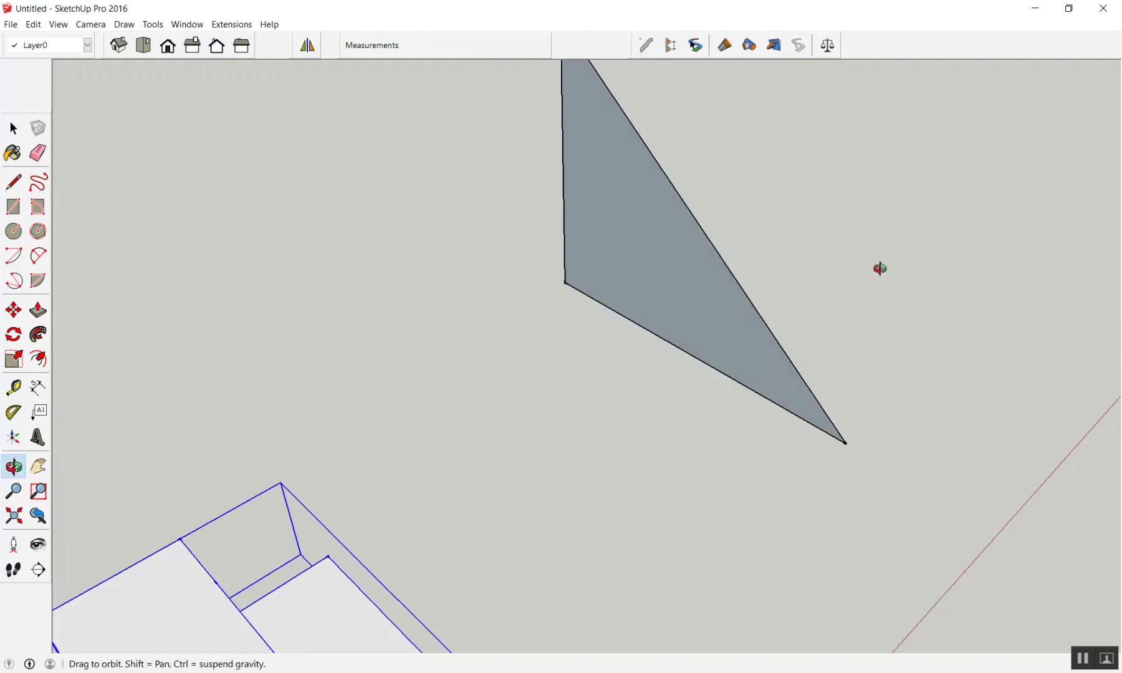
middle_click_drag(696, 290, 932, 241)
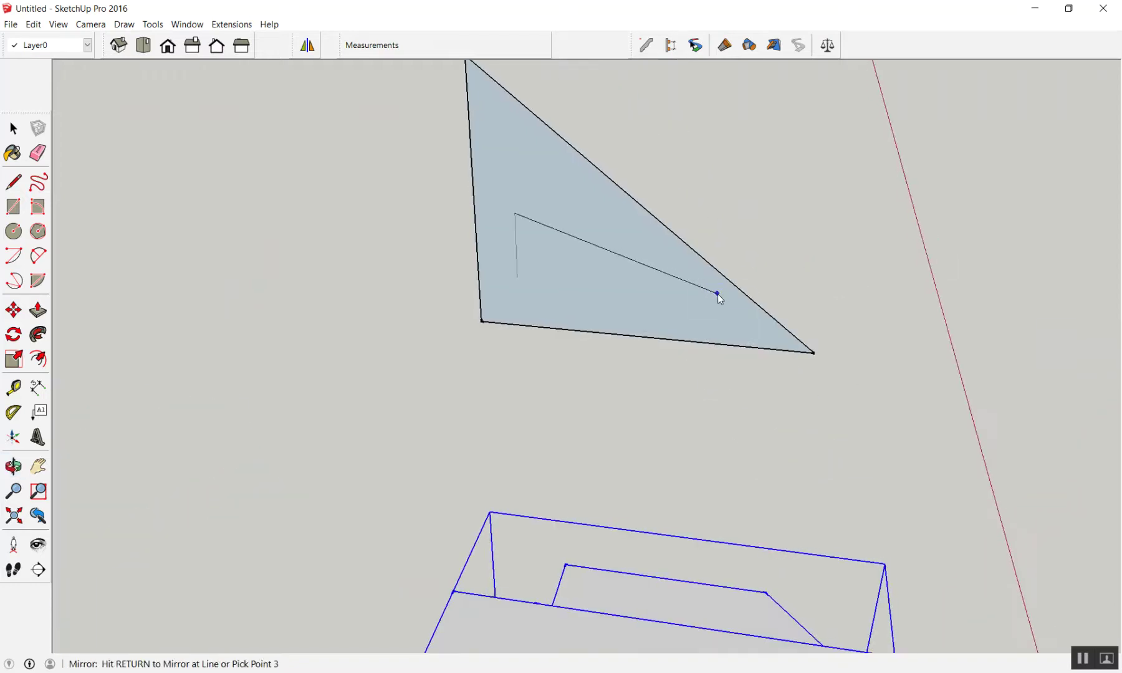
mouse_move(712, 290)
middle_mouse_down()
mouse_move(650, 281)
mouse_move(665, 300)
middle_mouse_up()
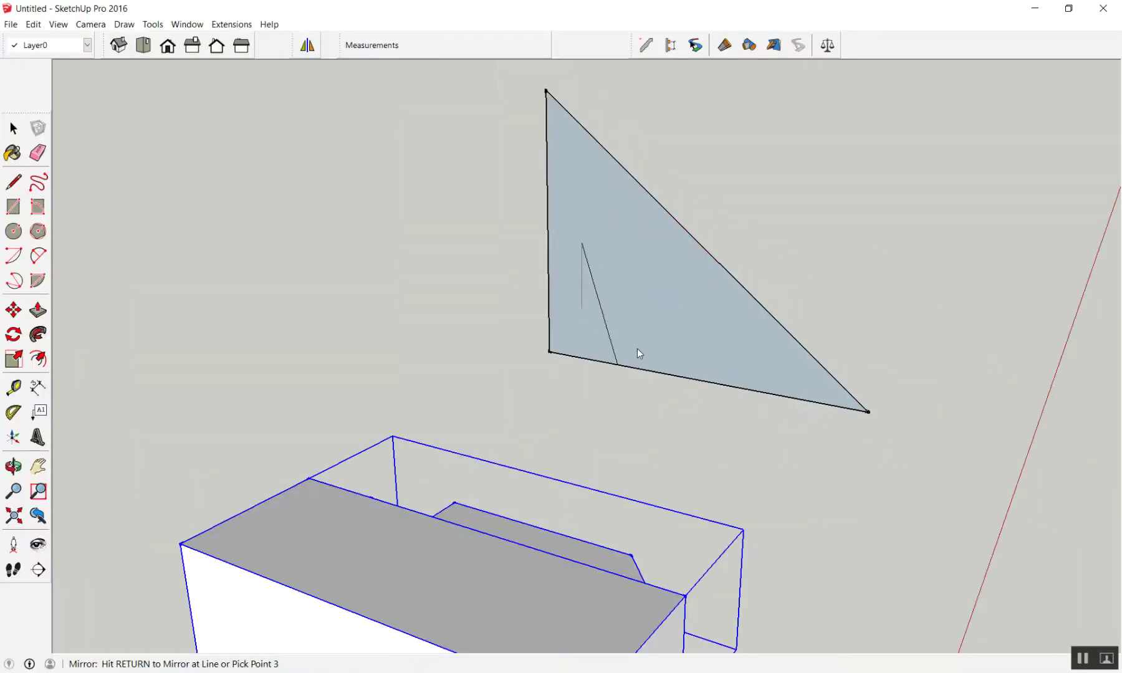
mouse_move(500, 352)
middle_mouse_down()
mouse_move(652, 443)
mouse_move(586, 436)
mouse_move(461, 381)
mouse_move(374, 359)
middle_mouse_up()
mouse_move(935, 266)
middle_mouse_down()
mouse_move(919, 284)
mouse_move(1116, 314)
mouse_move(964, 366)
mouse_move(766, 305)
middle_mouse_up()
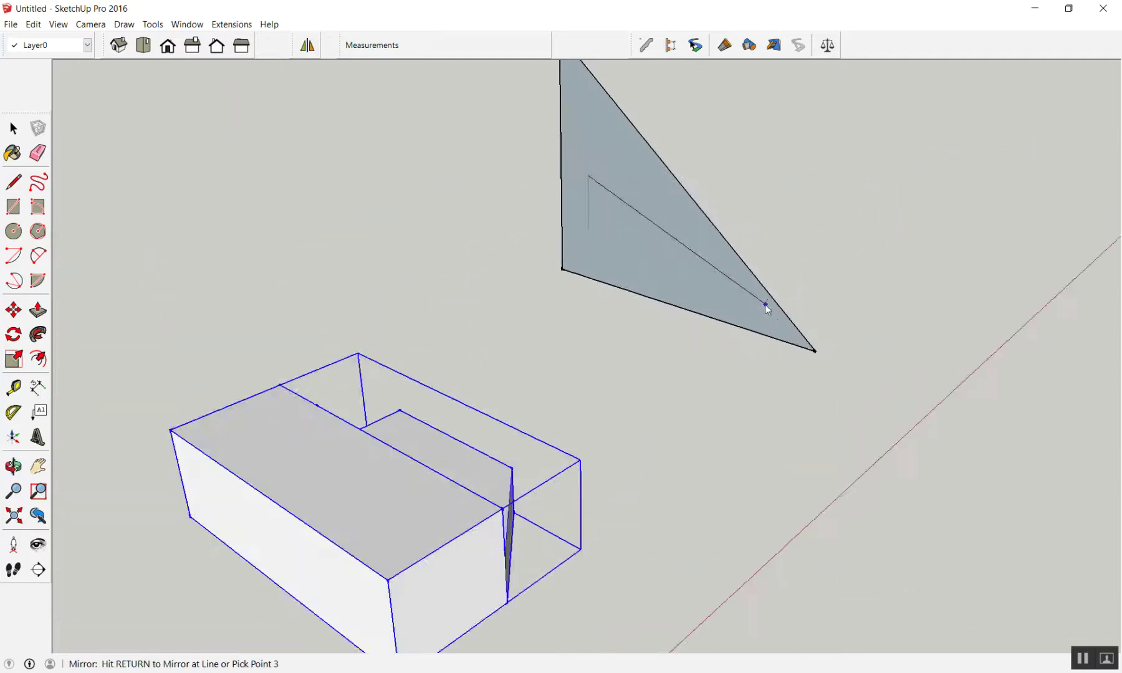
scroll(645, 249, "up", 2)
scroll(646, 249, "down", 3)
scroll(649, 248, "down", 2)
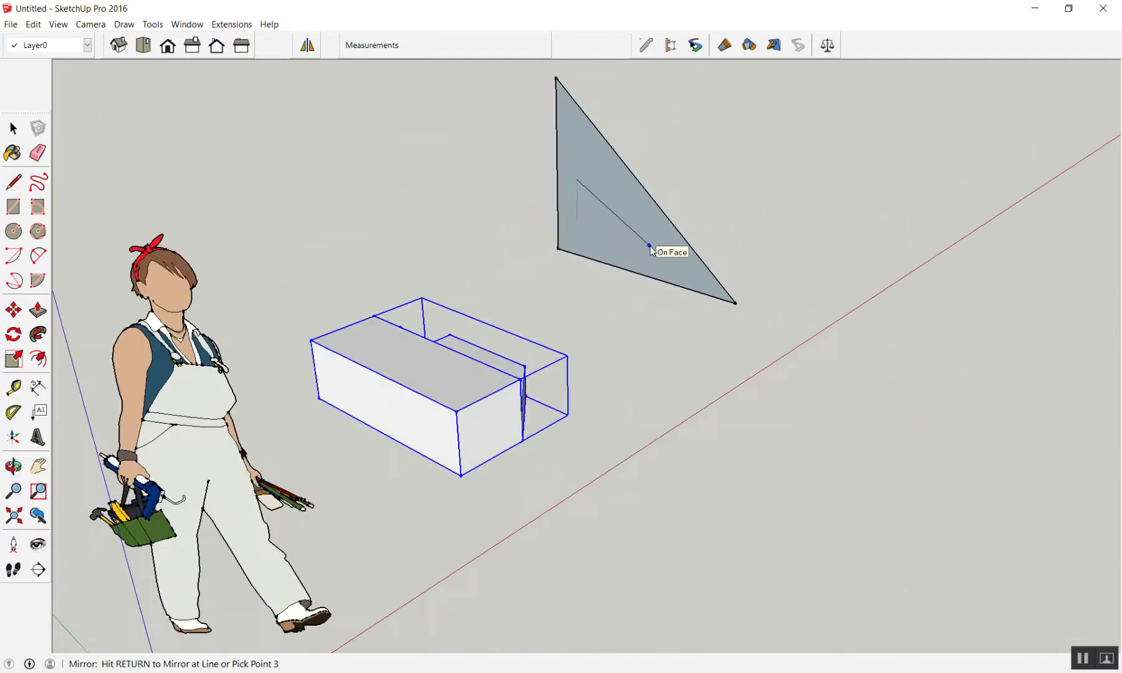
left_click(650, 246)
left_click(631, 379)
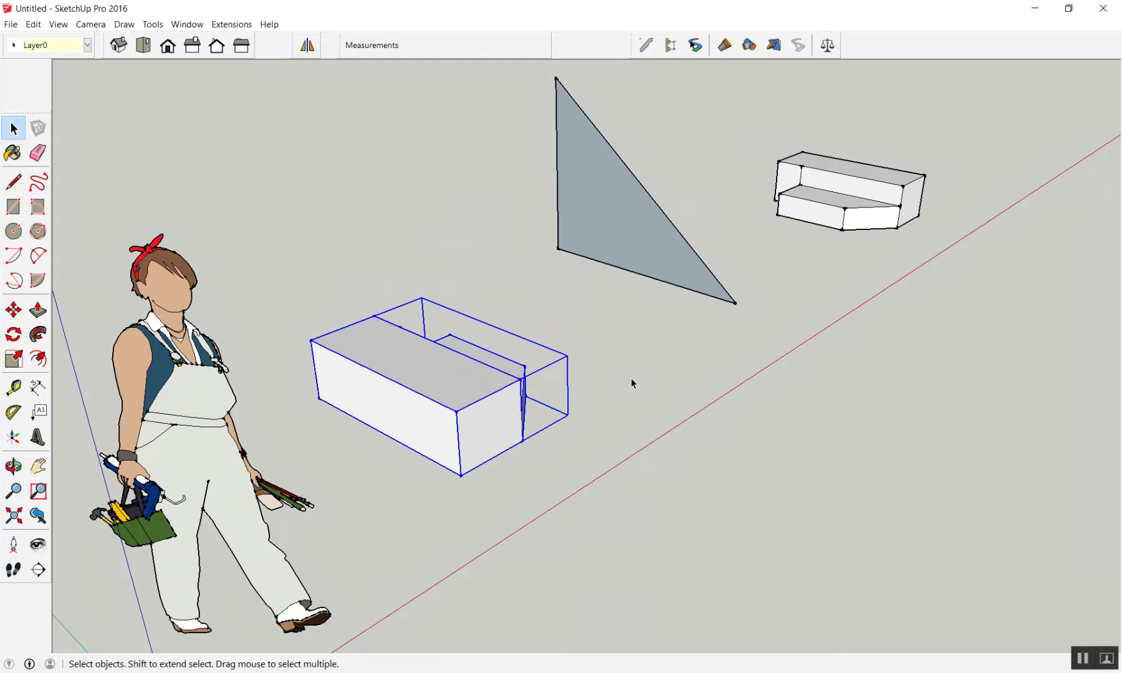
- Delete the triangle and its mirrored copy
mouse_move(729, 300)
middle_mouse_down()
mouse_move(466, 368)
mouse_move(707, 167)
middle_mouse_up()
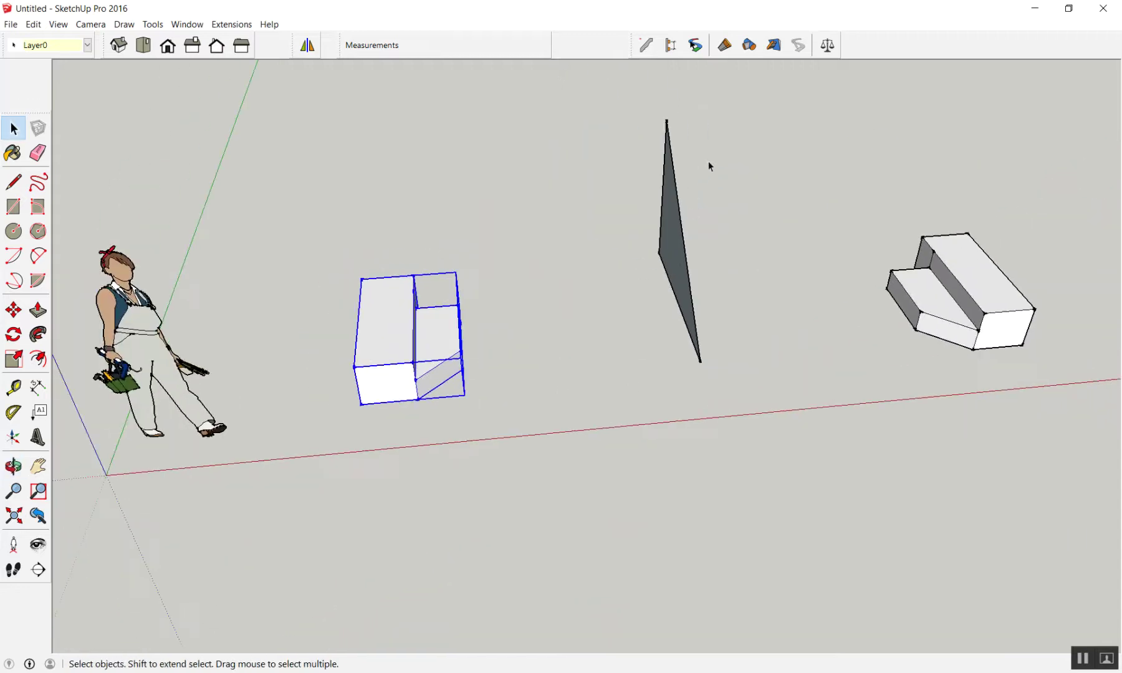
left_click_drag(744, 376, 637, 399)
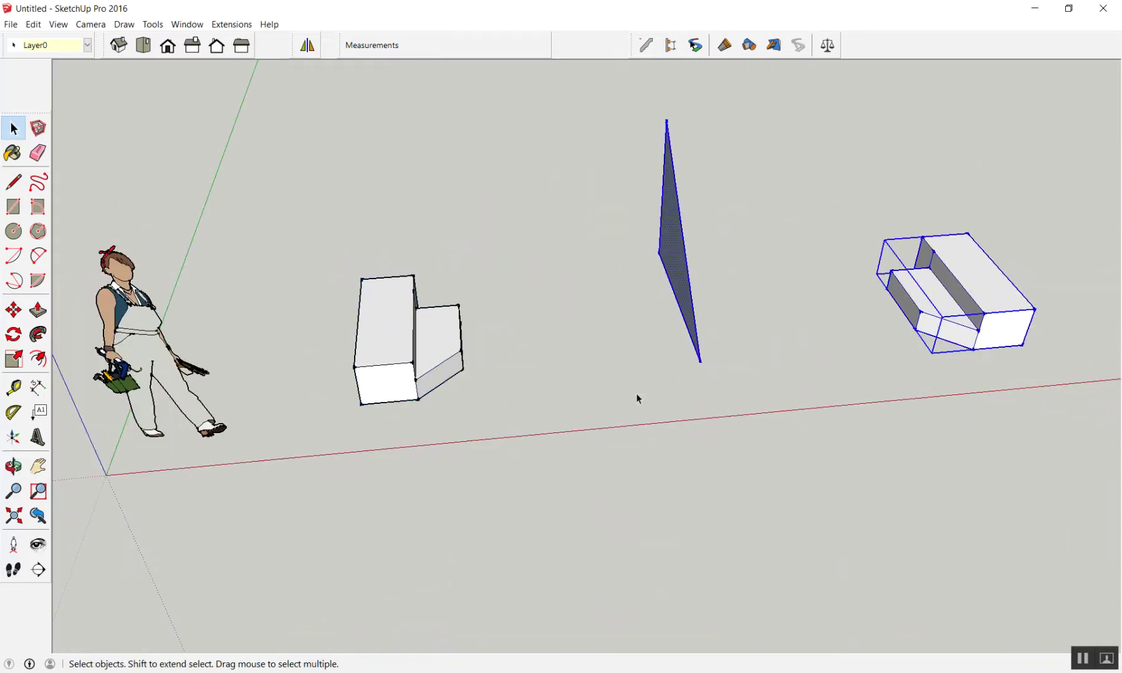
key("Delete")
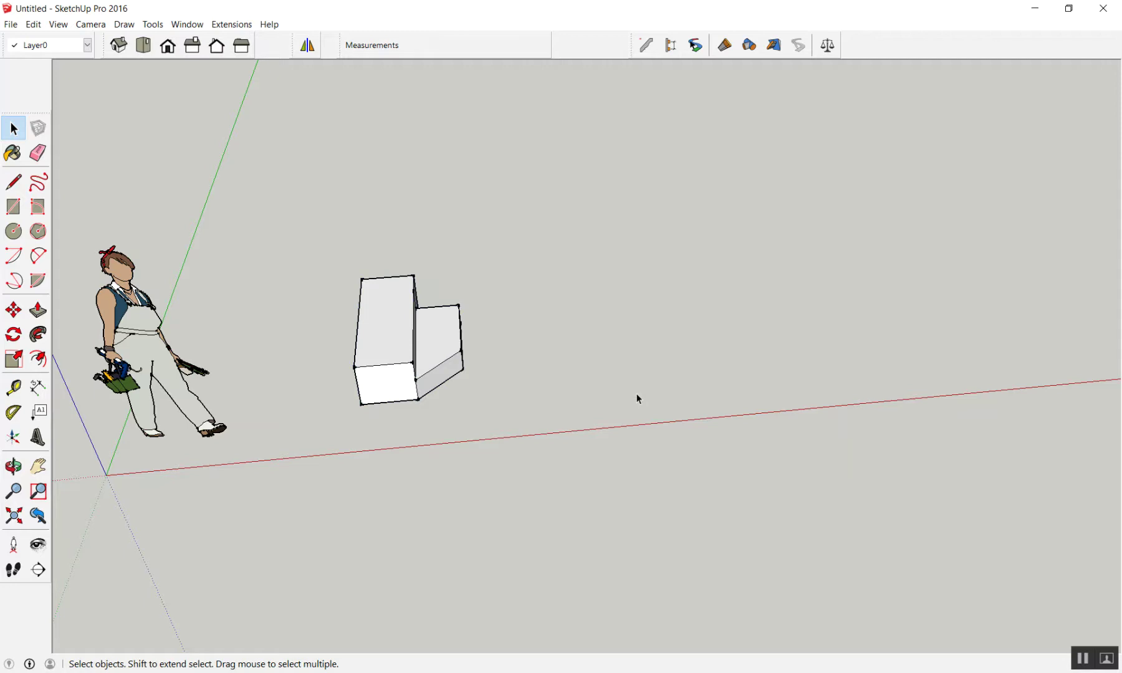
- Mirror the whole stepped box with the Mirror extension via three plane points, keeping the original
mouse_move(637, 399)
middle_mouse_down()
mouse_move(726, 323)
mouse_move(443, 318)
middle_mouse_up()
triple_click(464, 295)
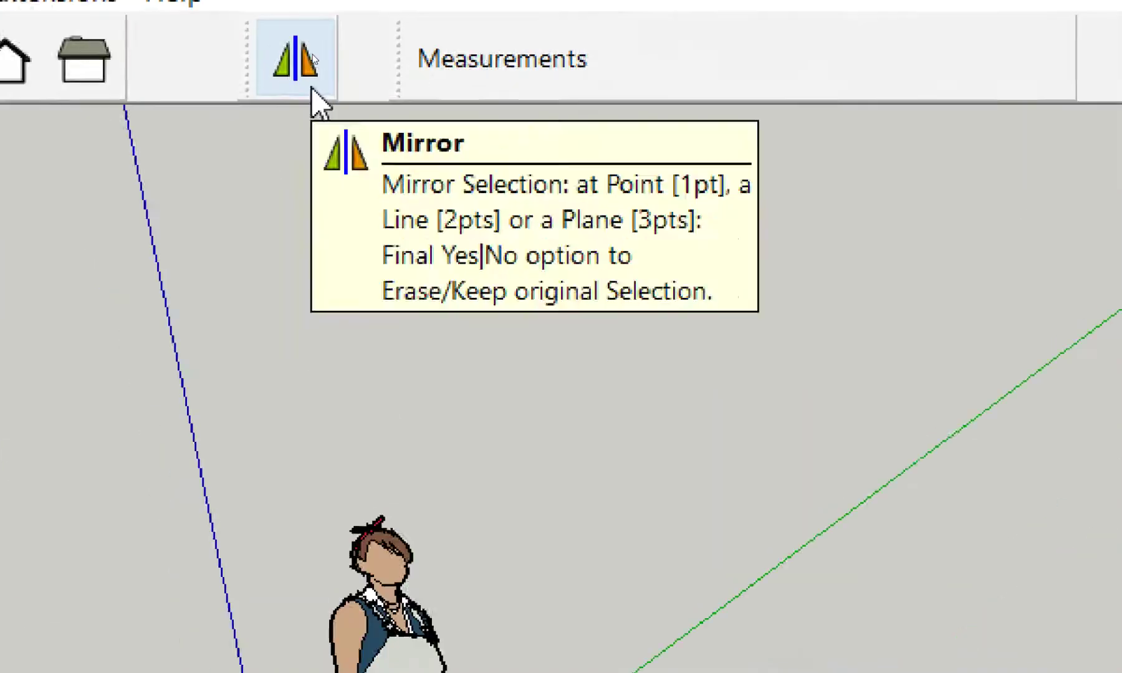
left_click(307, 46)
mouse_move(623, 312)
middle_mouse_down()
mouse_move(720, 309)
mouse_move(672, 335)
middle_mouse_up()
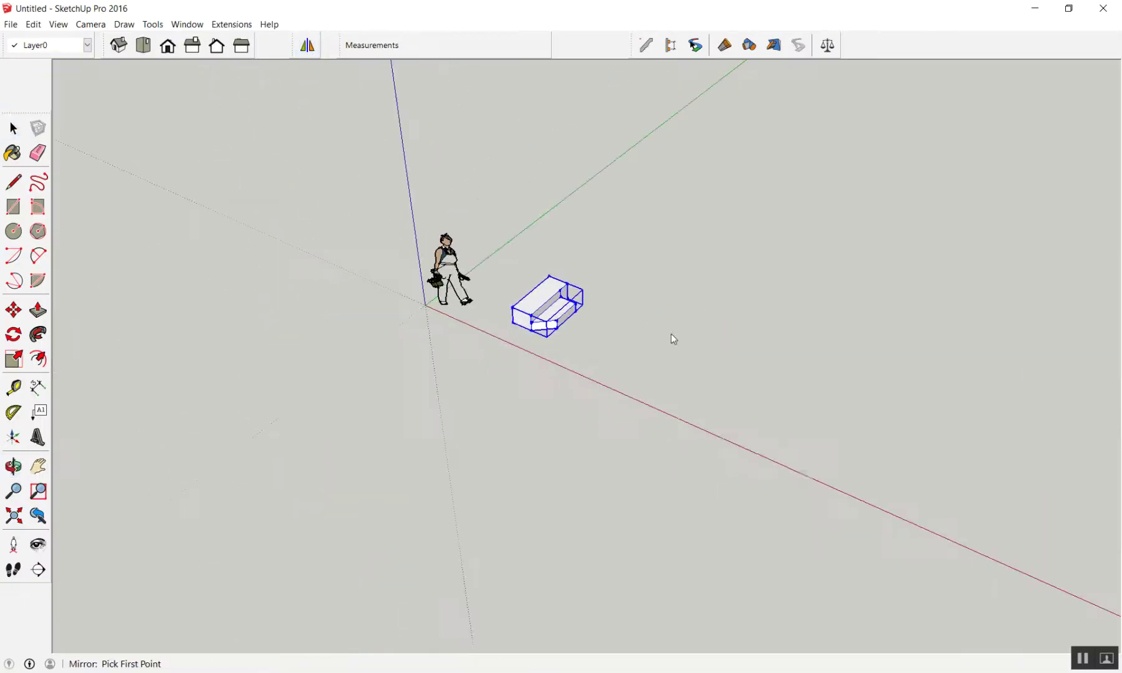
left_click(699, 380)
left_click(764, 303)
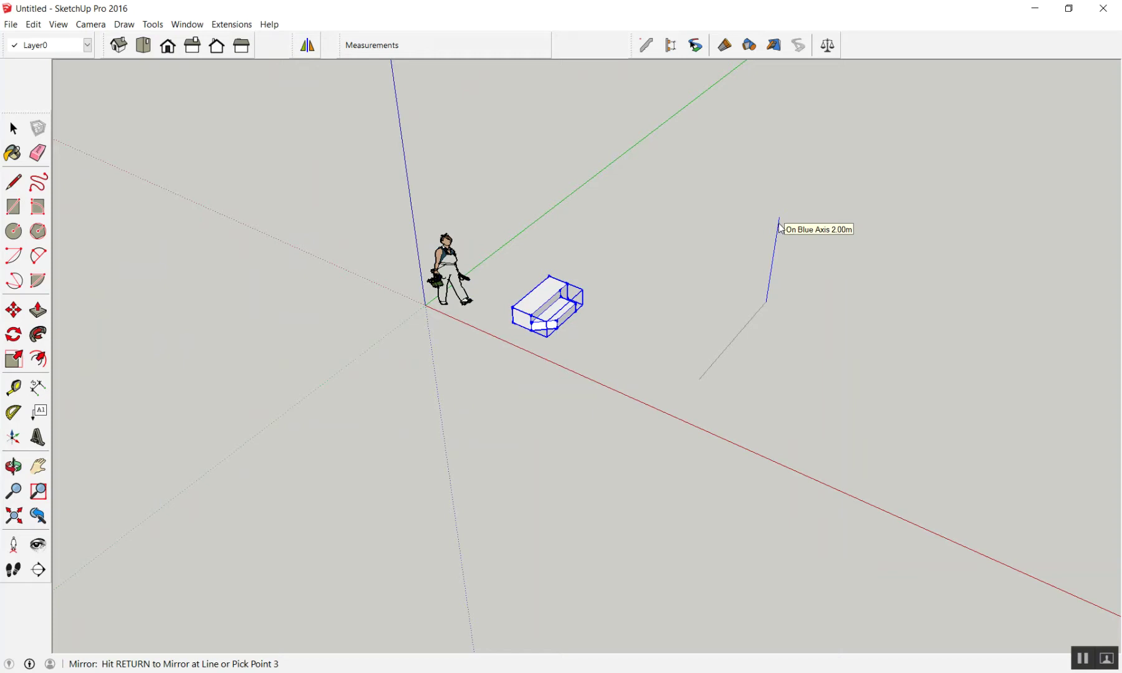
left_click(779, 228)
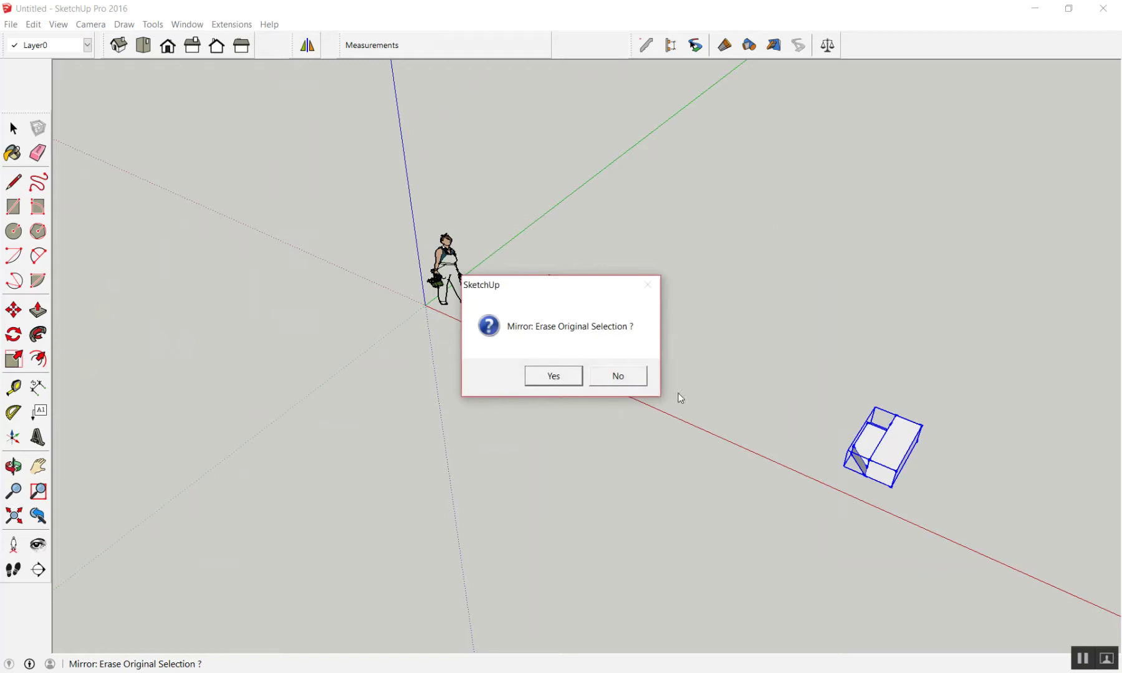
left_click(646, 384)
scroll(880, 544, "up", 2)
left_click(737, 459)
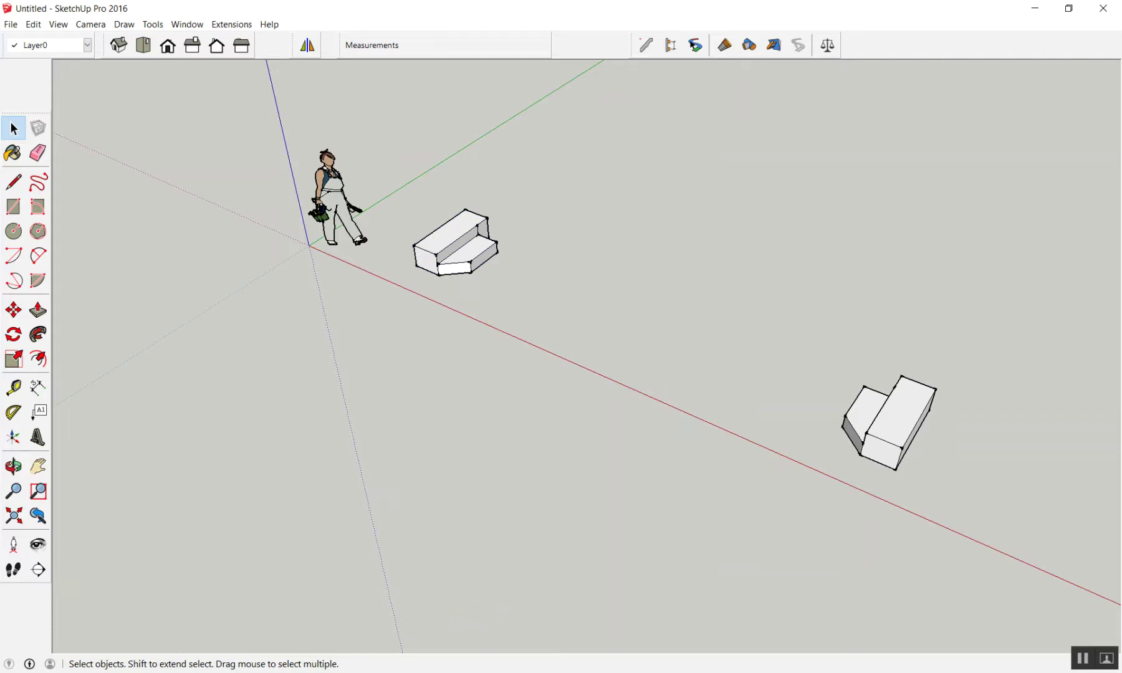
- Delete the distant right-hand mirrored block
scroll(828, 471, "down", 1)
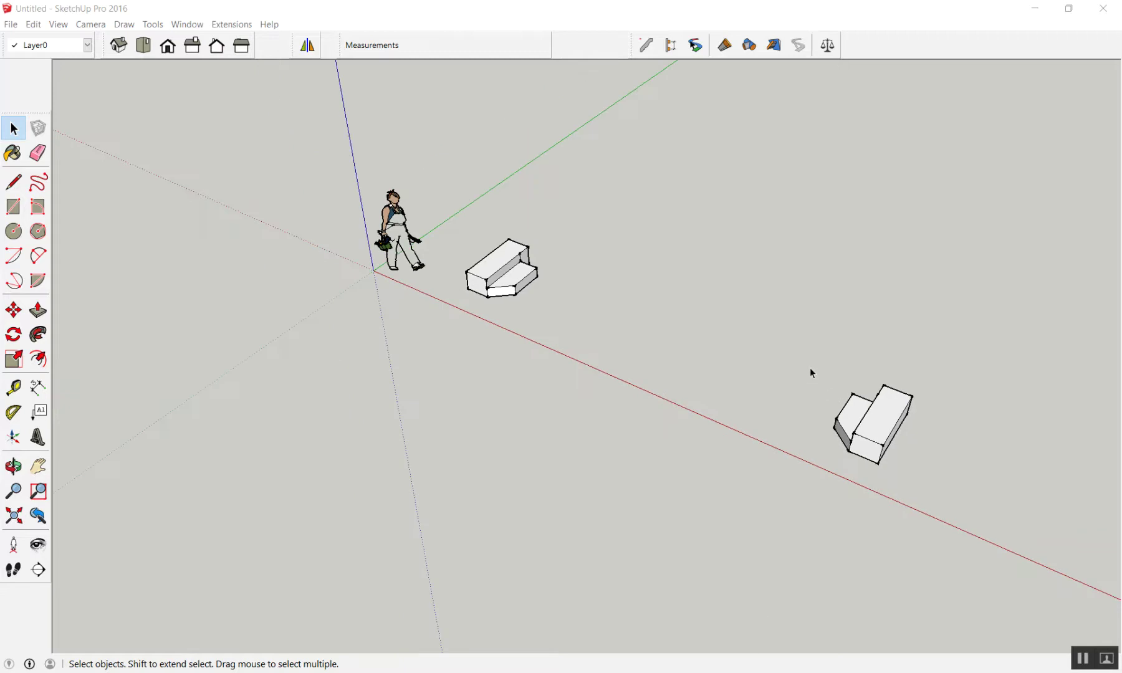
left_click_drag(810, 372, 934, 487)
key("Delete")
scroll(643, 321, "up", 3)
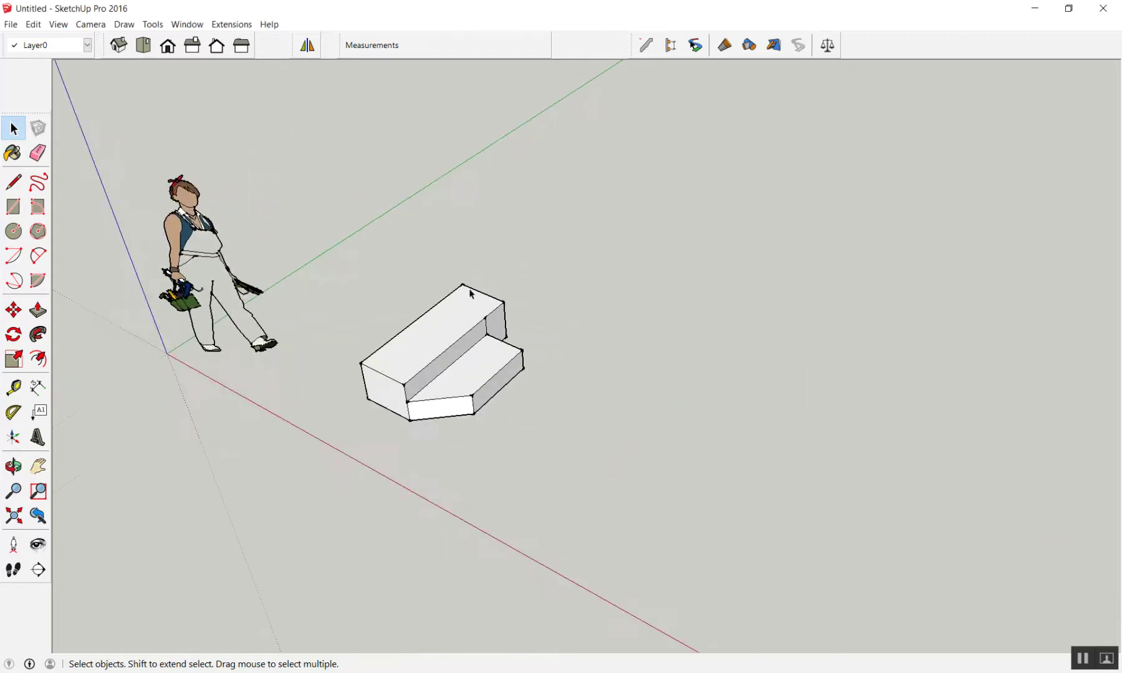
scroll(454, 384, "up", 3)
scroll(521, 171, "up", 2)
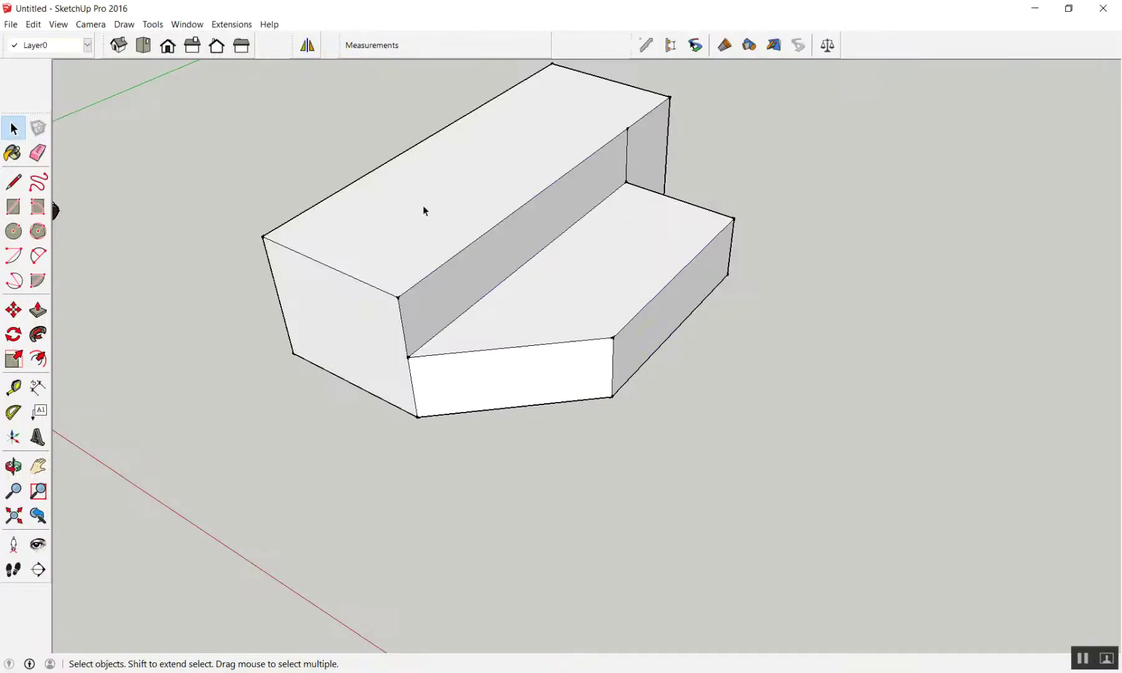
- Mirror the stair solid using three points on its face, keeping the original beside the copy
triple_click(422, 210)
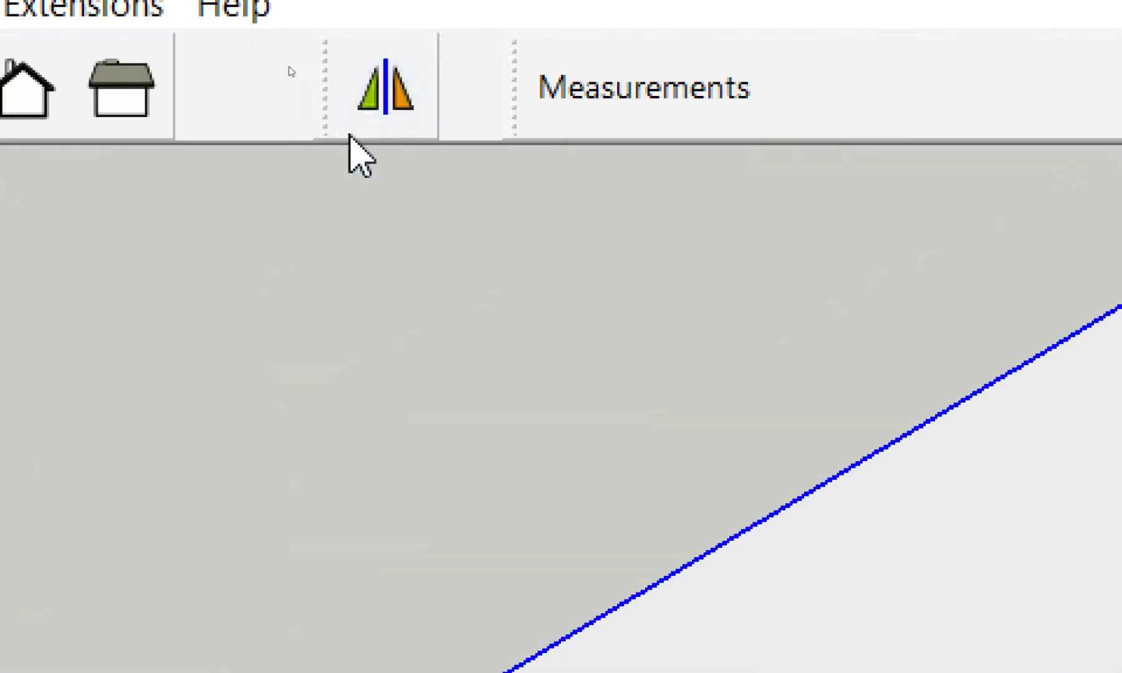
left_click(364, 114)
mouse_move(398, 185)
middle_mouse_down()
mouse_move(589, 245)
mouse_move(501, 279)
mouse_move(595, 229)
mouse_move(508, 235)
mouse_move(525, 264)
mouse_move(490, 308)
middle_mouse_up()
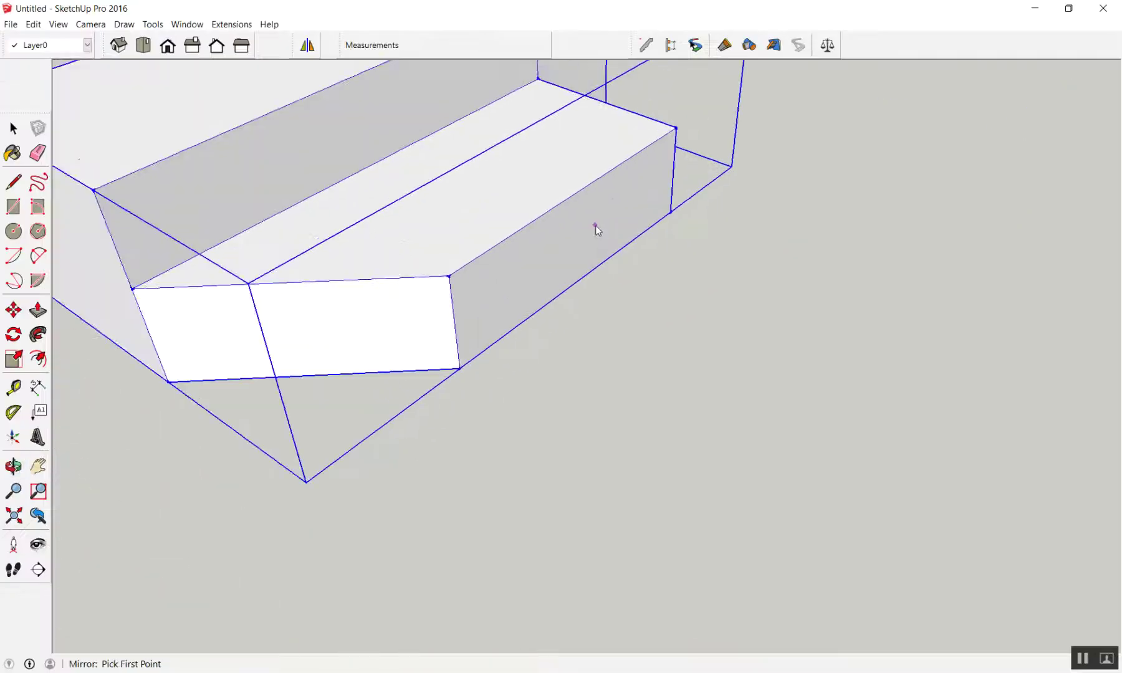
left_click(490, 308)
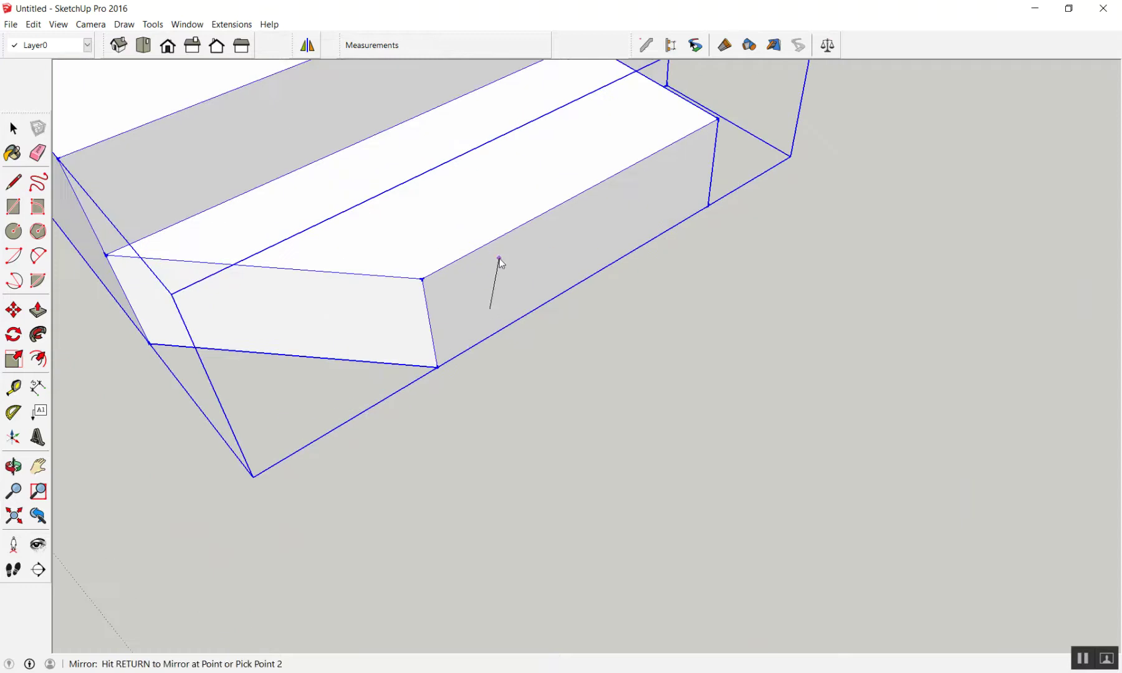
left_click(499, 258)
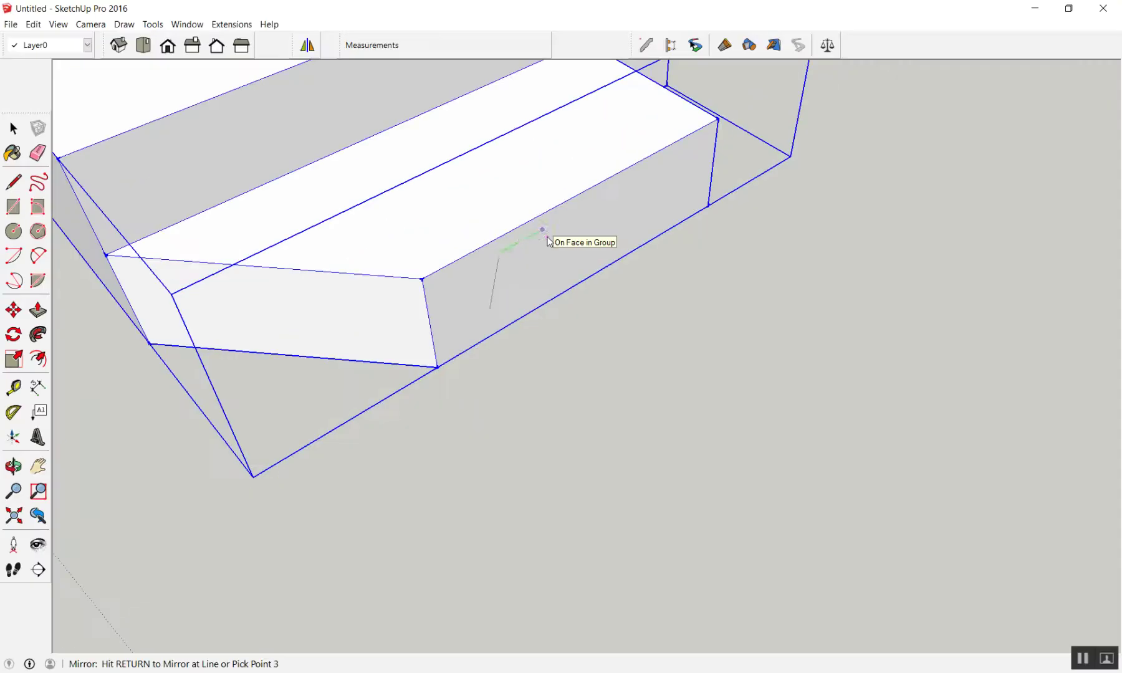
left_click(548, 238)
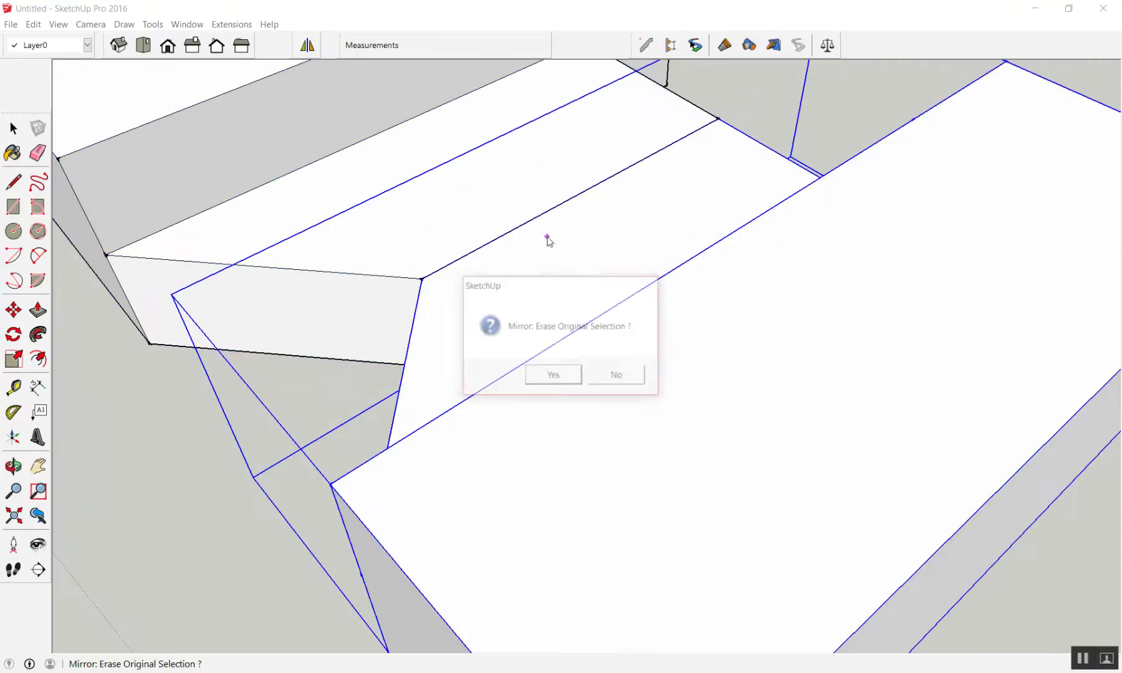
left_click(608, 377)
scroll(539, 316, "down", 5)
middle_click_drag(539, 315, 734, 272)
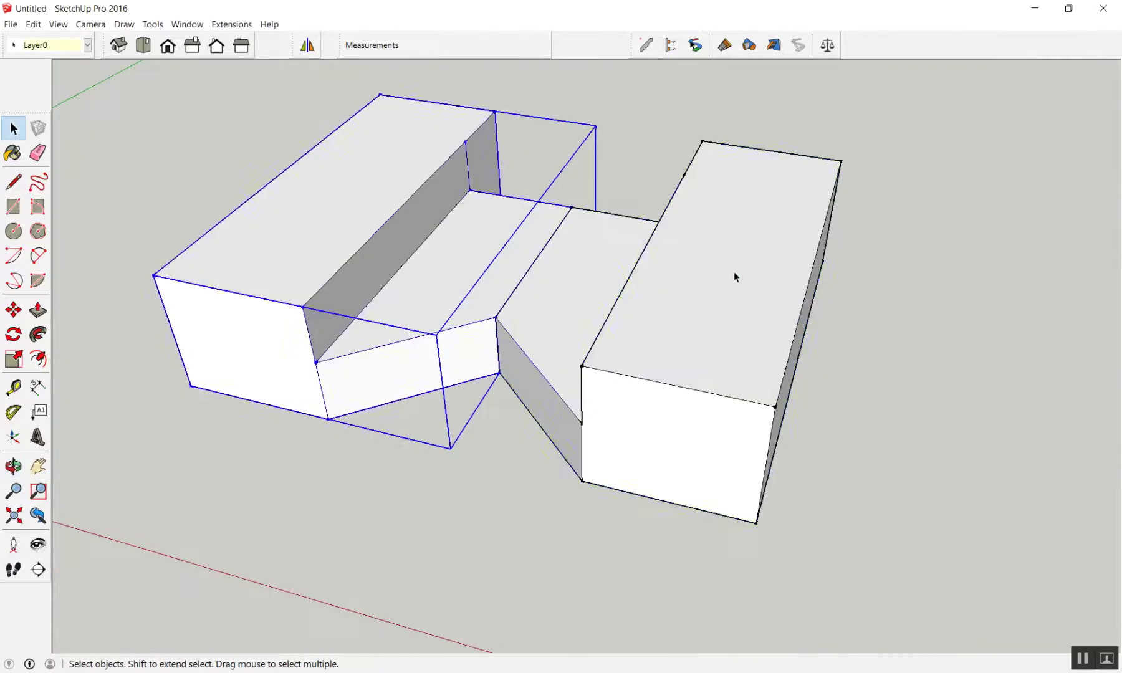
left_click(734, 271)
left_click(84, 158)
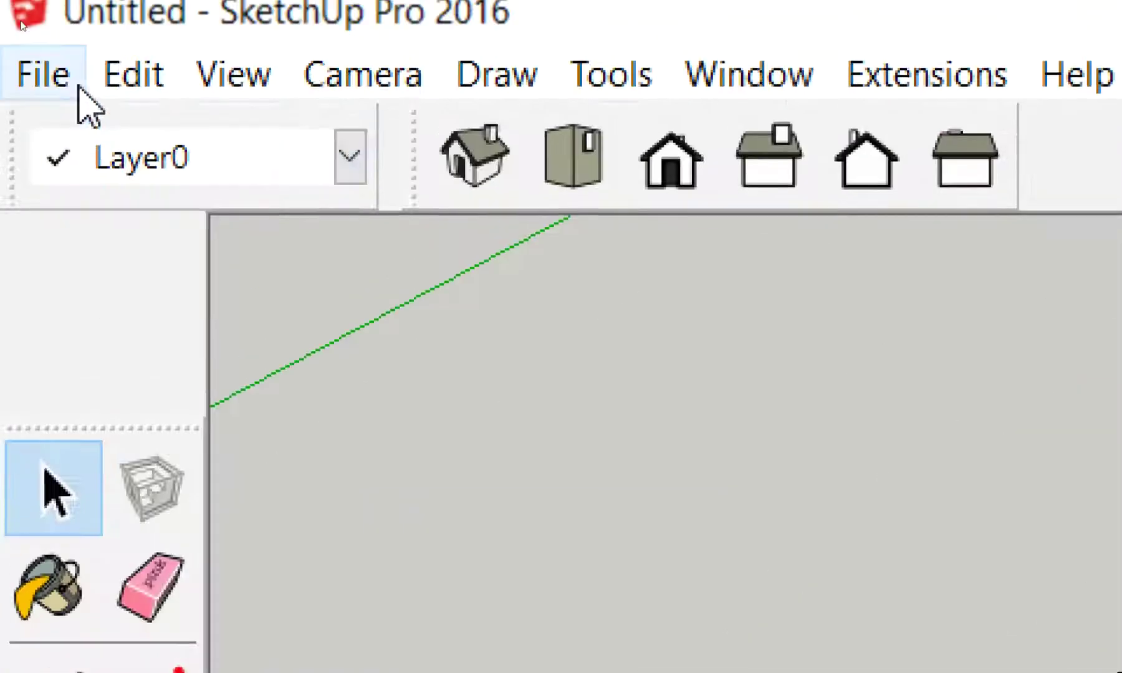
- Open the building1 model from the SketchUp folder, discarding changes to the untitled model
left_click(9, 21)
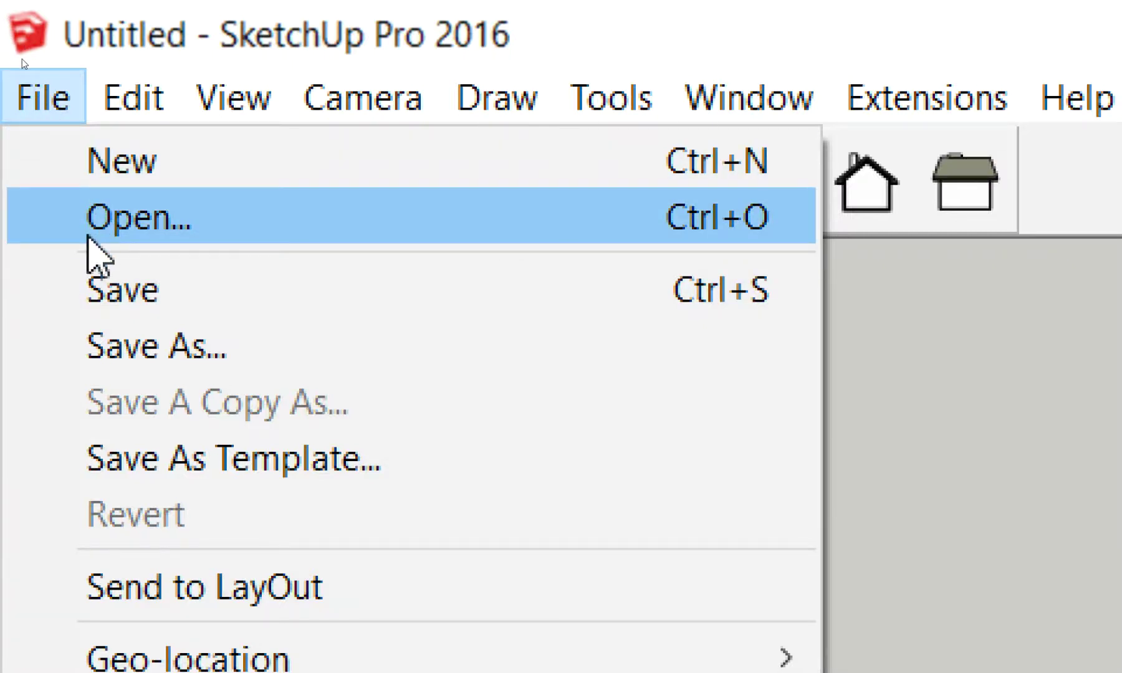
left_click(88, 236)
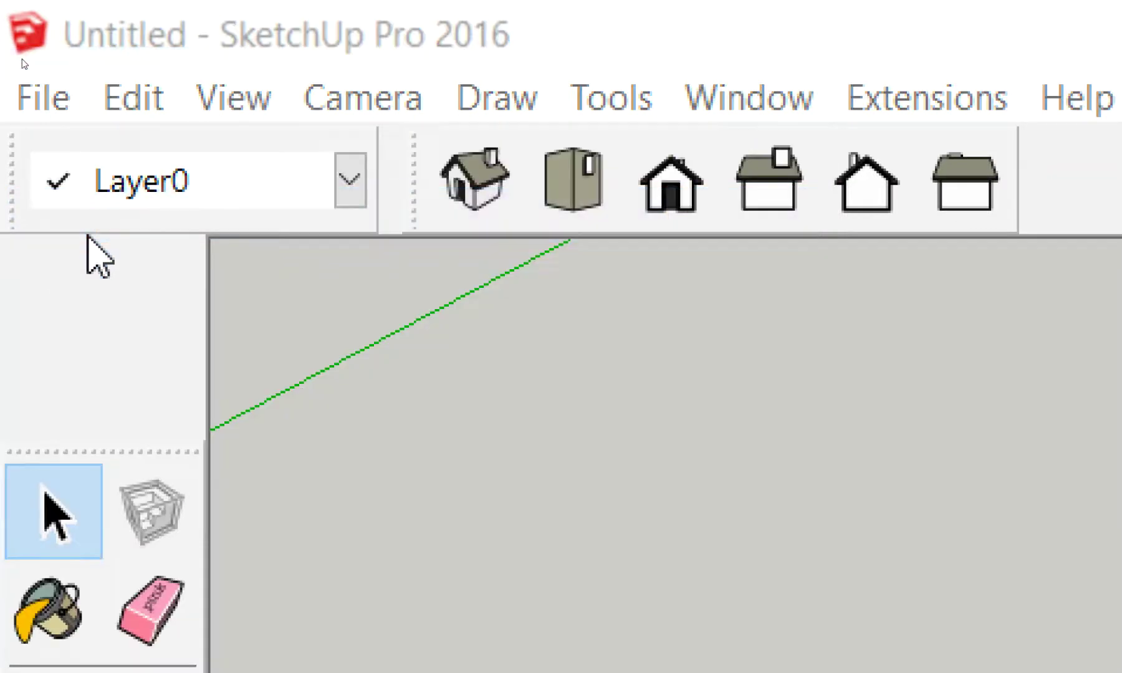
scroll(82, 127, "up", 2)
scroll(69, 144, "up", 1)
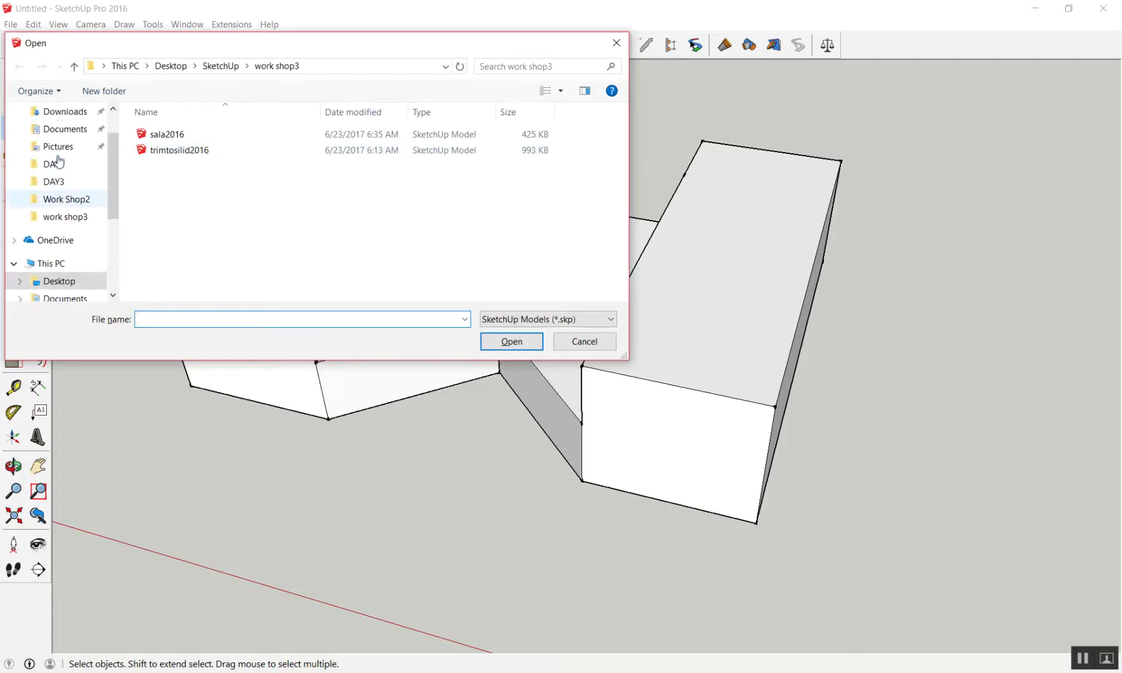
scroll(62, 149, "up", 1)
scroll(61, 151, "down", 2)
scroll(57, 159, "down", 1)
scroll(56, 167, "down", 2)
scroll(57, 167, "down", 1)
scroll(59, 171, "down", 1)
scroll(75, 177, "up", 2)
scroll(76, 177, "up", 1)
left_click(224, 68)
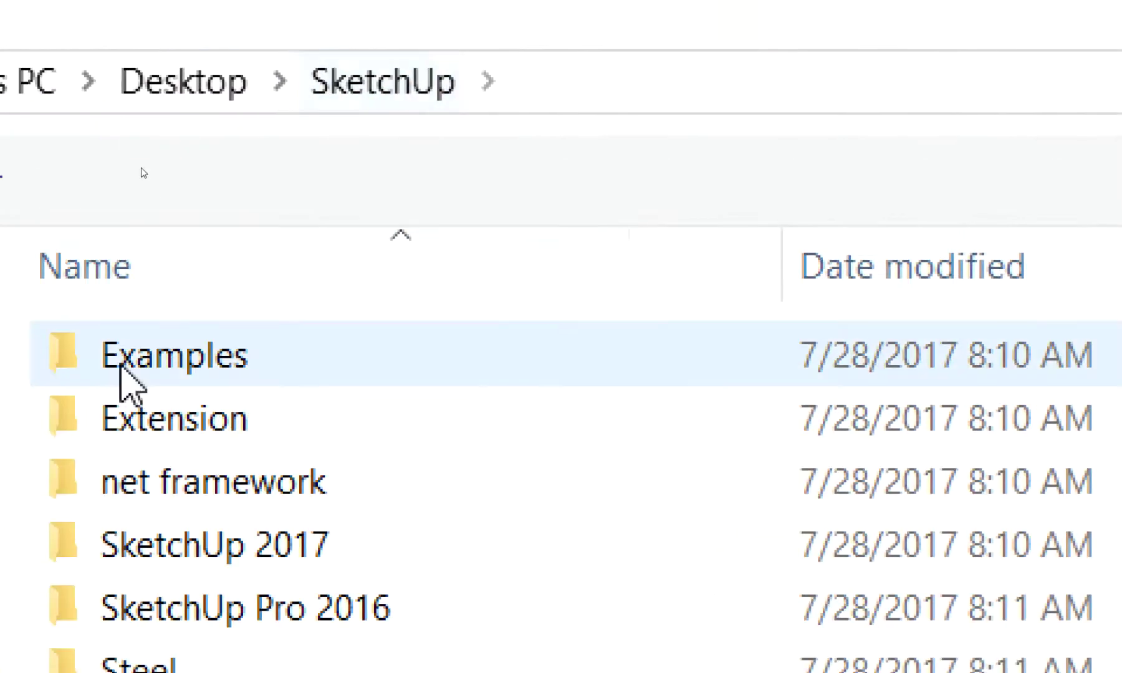
scroll(371, 205, "down", 3)
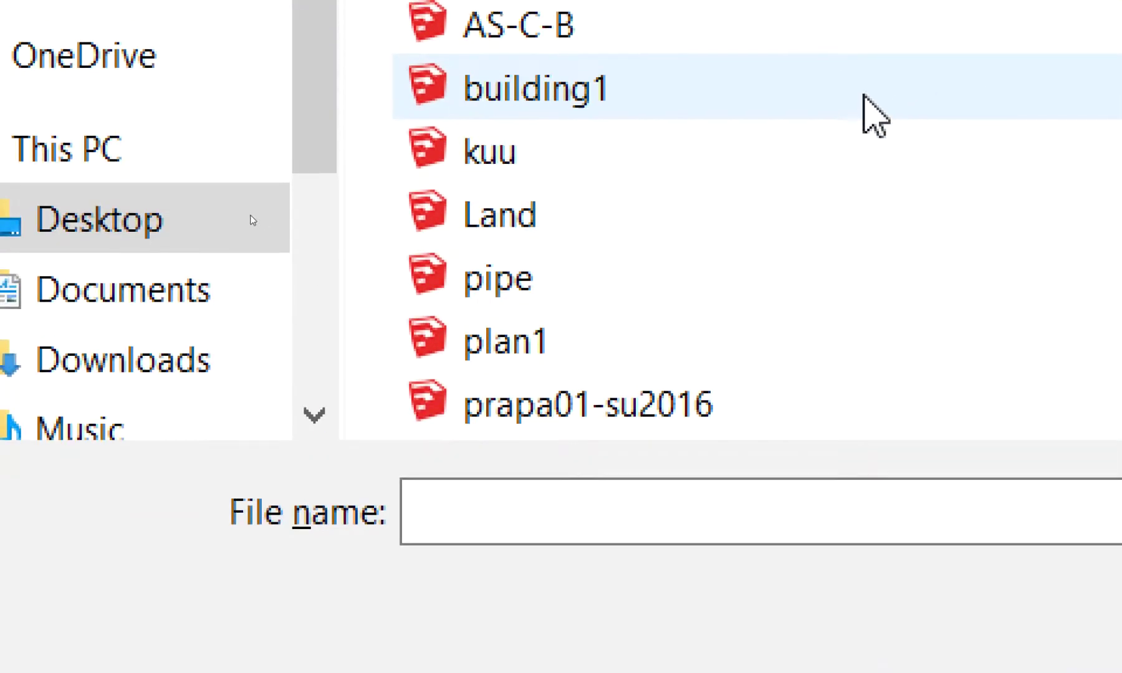
double_click(865, 95)
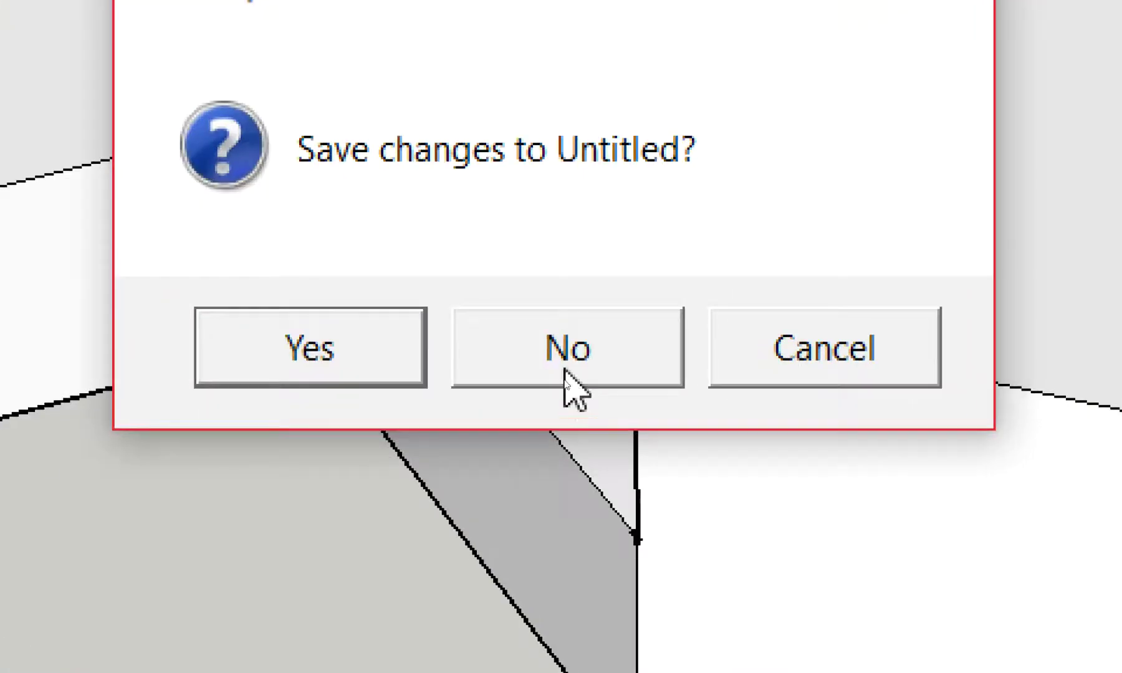
left_click(561, 377)
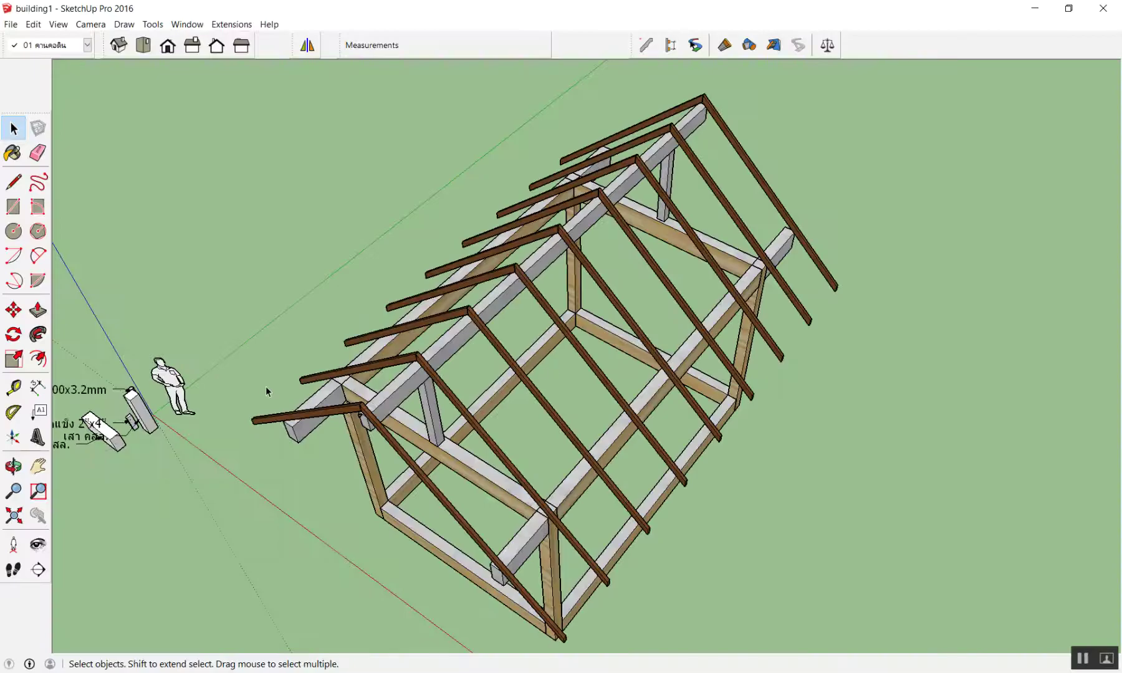
- Select the whole house frame, copy and paste it, then cancel placing the pasted copy
scroll(415, 415, "down", 3)
mouse_move(513, 427)
middle_mouse_down()
mouse_move(487, 412)
mouse_move(489, 326)
mouse_move(458, 226)
mouse_move(739, 254)
middle_mouse_up()
scroll(487, 411, "up", 2)
scroll(526, 482, "down", 5)
scroll(525, 482, "up", 1)
scroll(526, 482, "up", 2)
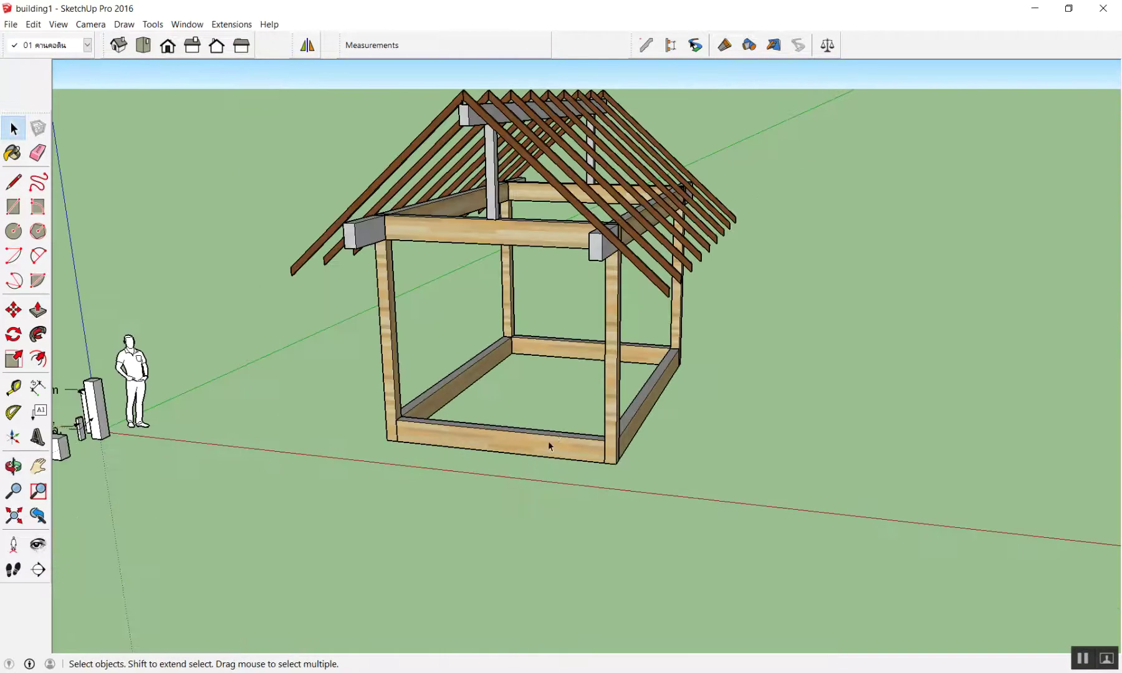
mouse_move(594, 319)
middle_mouse_down()
mouse_move(576, 243)
mouse_move(672, 295)
middle_mouse_up()
scroll(576, 243, "down", 3)
scroll(672, 296, "down", 2)
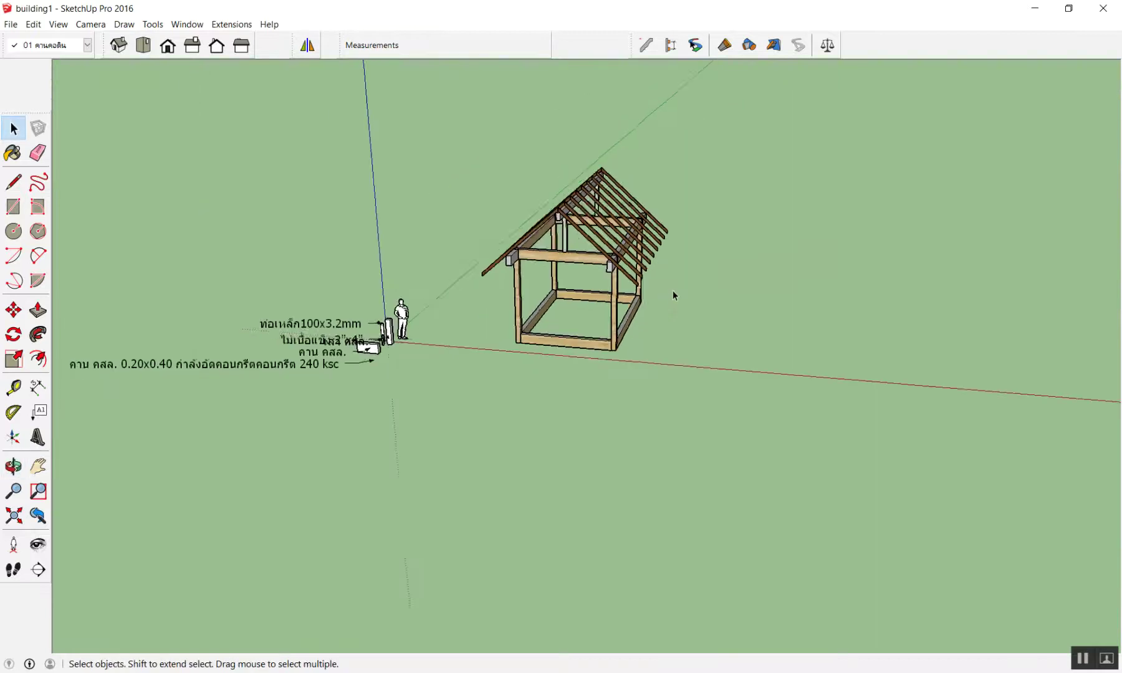
scroll(799, 256, "up", 2)
left_click_drag(366, 126, 622, 403)
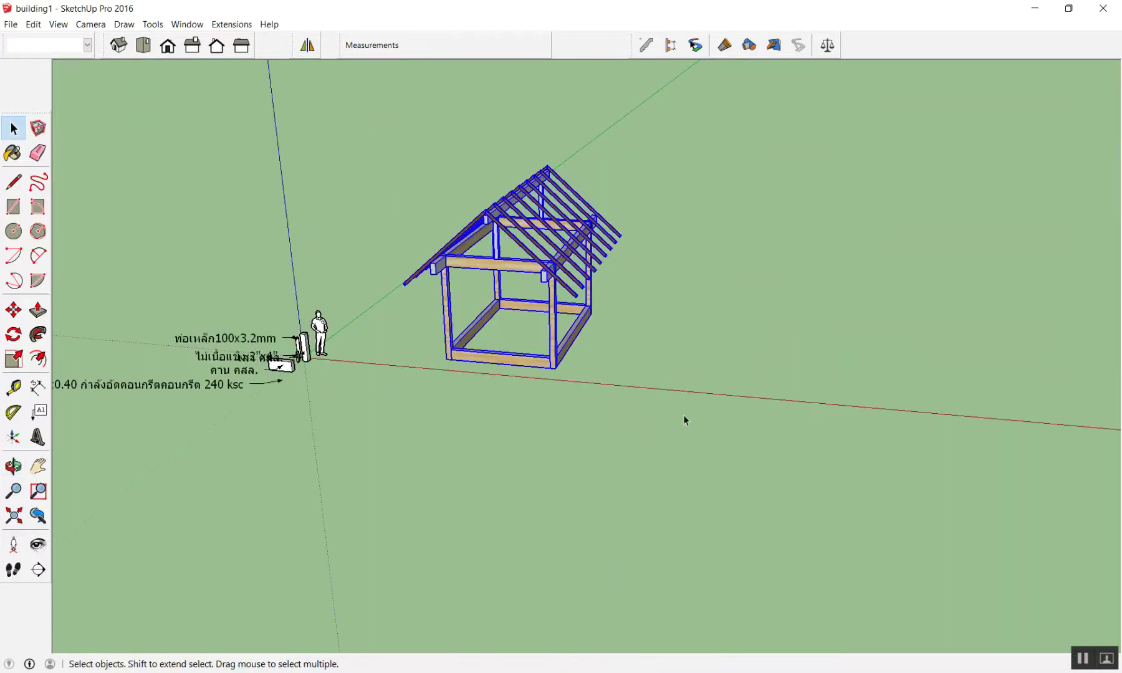
mouse_move(371, 131)
left_mouse_down()
mouse_move(424, 219)
mouse_move(694, 438)
left_mouse_up()
left_click_drag(333, 109, 713, 453)
left_click_drag(347, 130, 687, 435)
left_click_drag(339, 135, 777, 472)
key("ctrl+c")
key("ctrl+v")
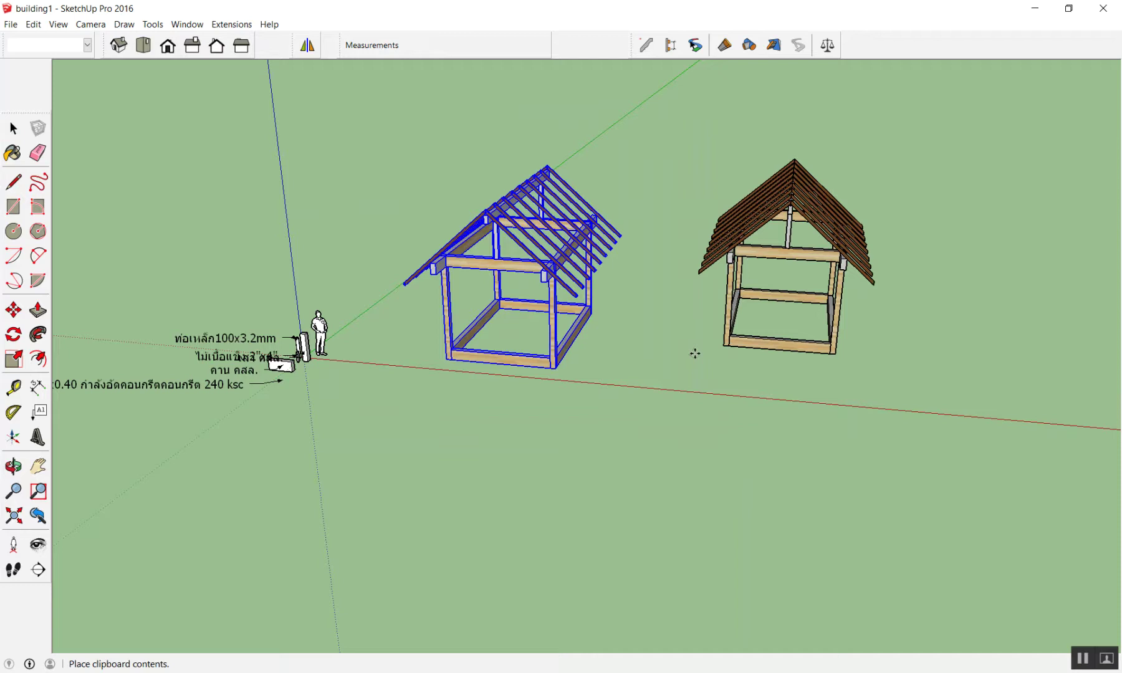
key("Escape")
left_click(669, 318)
- Window-select the entire house frame again from a new viewing angle
scroll(668, 318, "down", 3)
mouse_move(634, 300)
middle_mouse_down()
mouse_move(455, 212)
mouse_move(461, 149)
middle_mouse_up()
left_click_drag(461, 149, 810, 524)
scroll(810, 524, "down", 2)
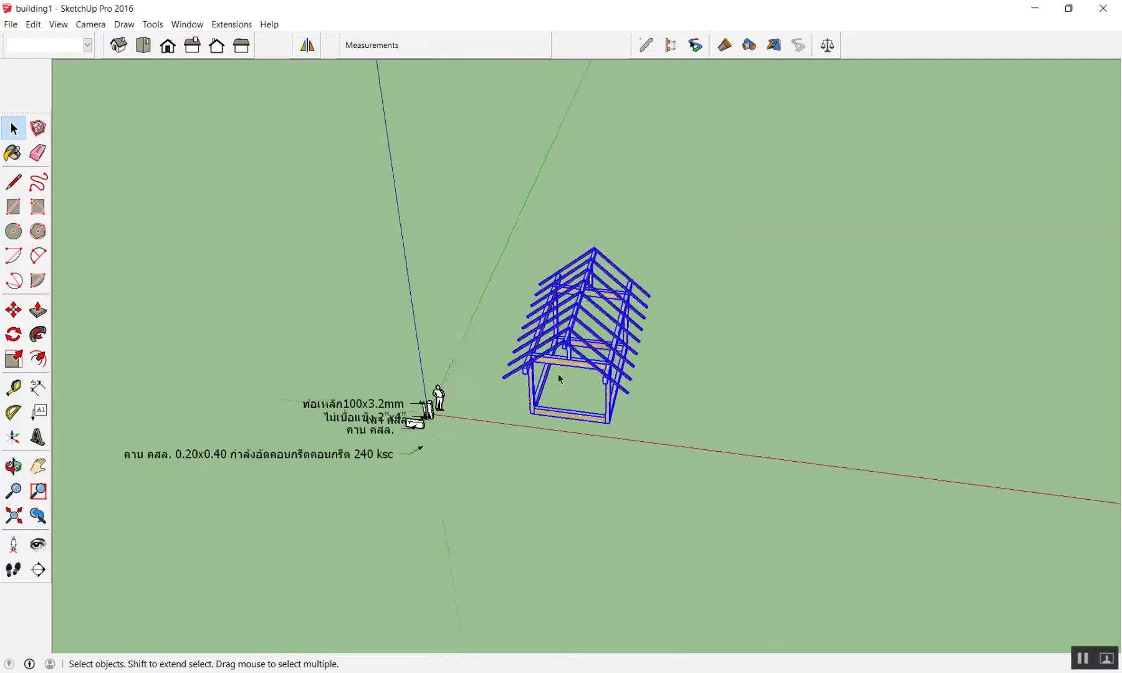
scroll(764, 368, "up", 3)
left_click_drag(402, 180, 676, 533)
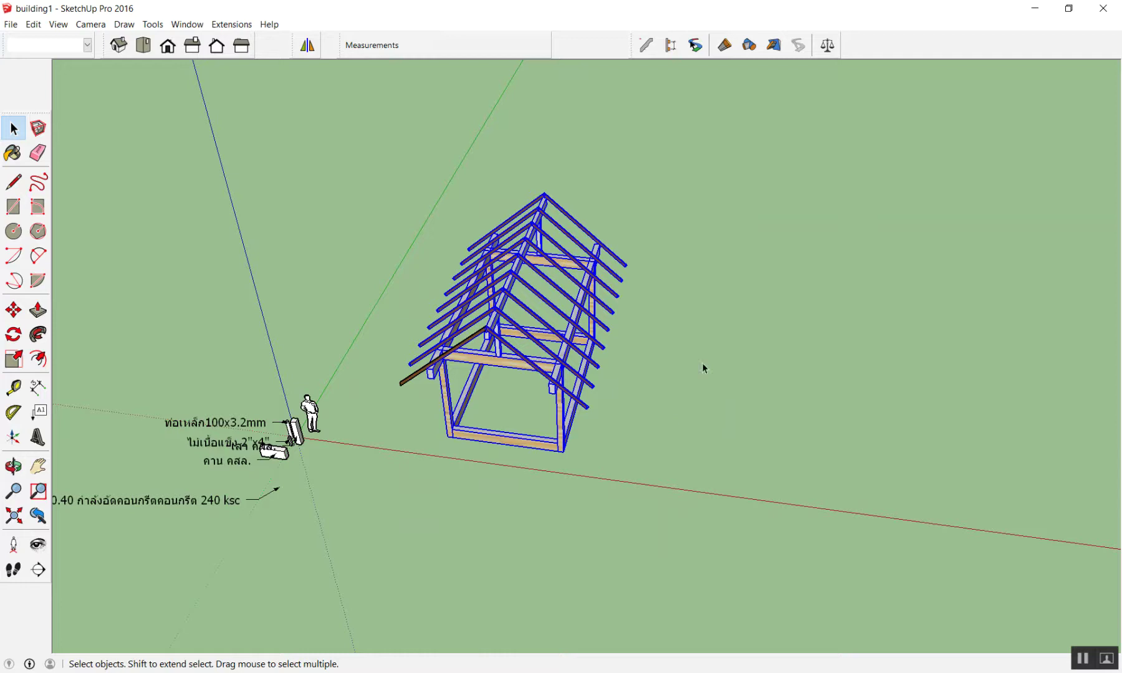
middle_click_drag(704, 368, 693, 304)
left_click(408, 209)
left_click_drag(368, 192, 767, 543)
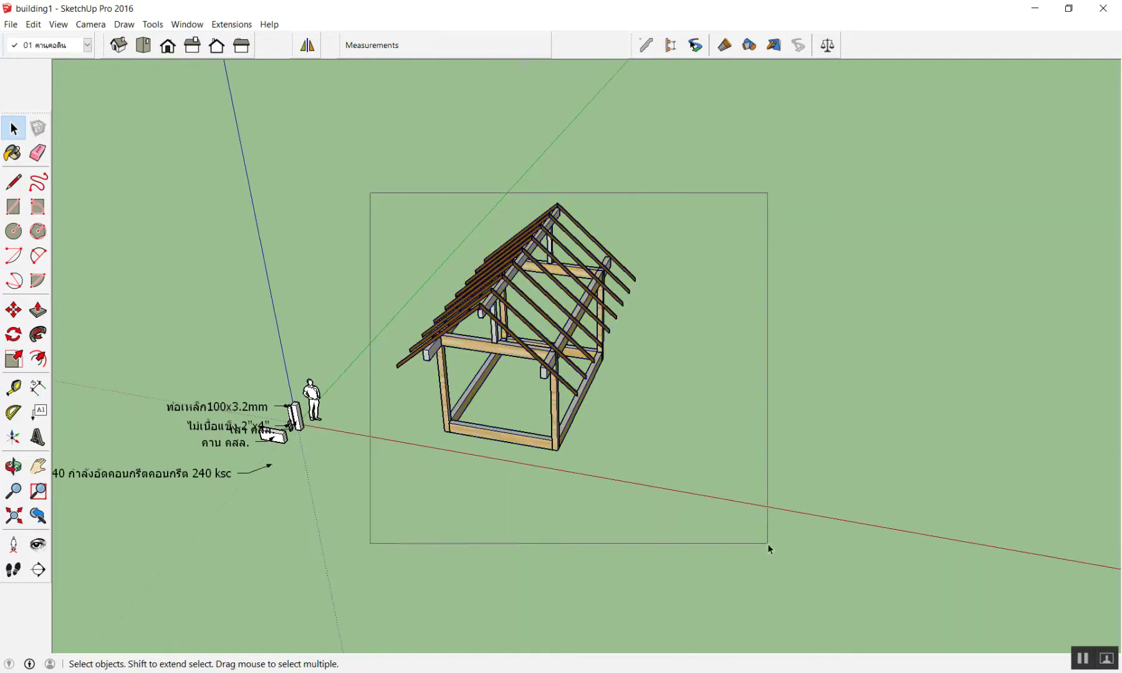
left_click(383, 195)
left_click_drag(379, 184, 652, 506)
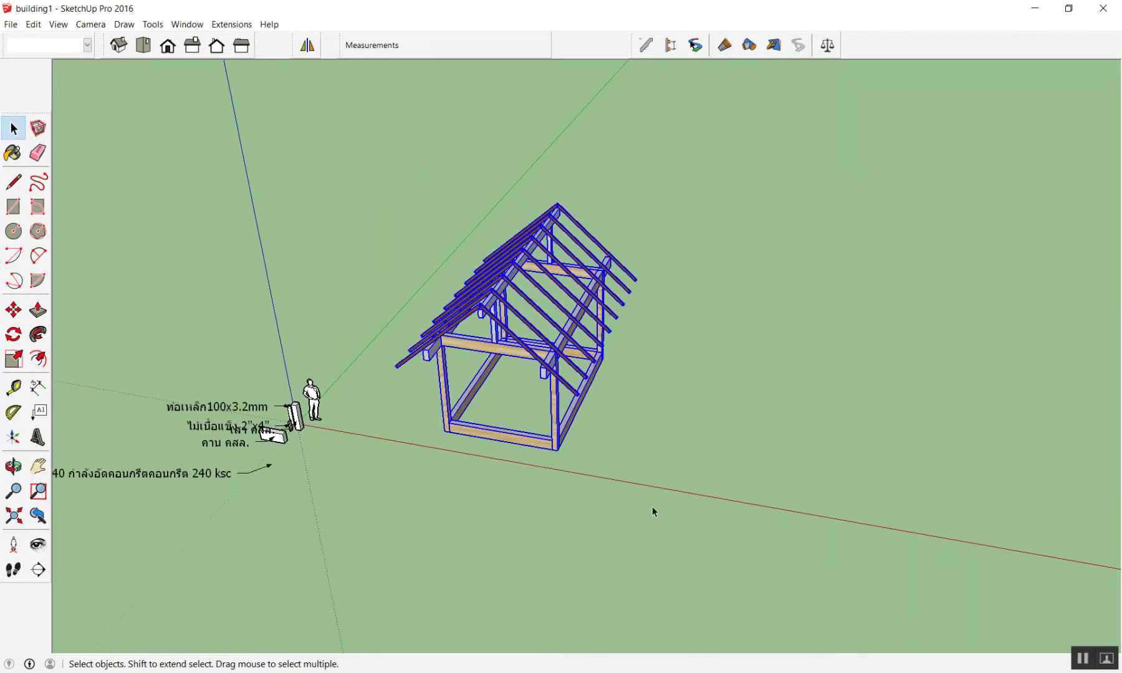
scroll(374, 421, "down", 3)
scroll(422, 445, "up", 3)
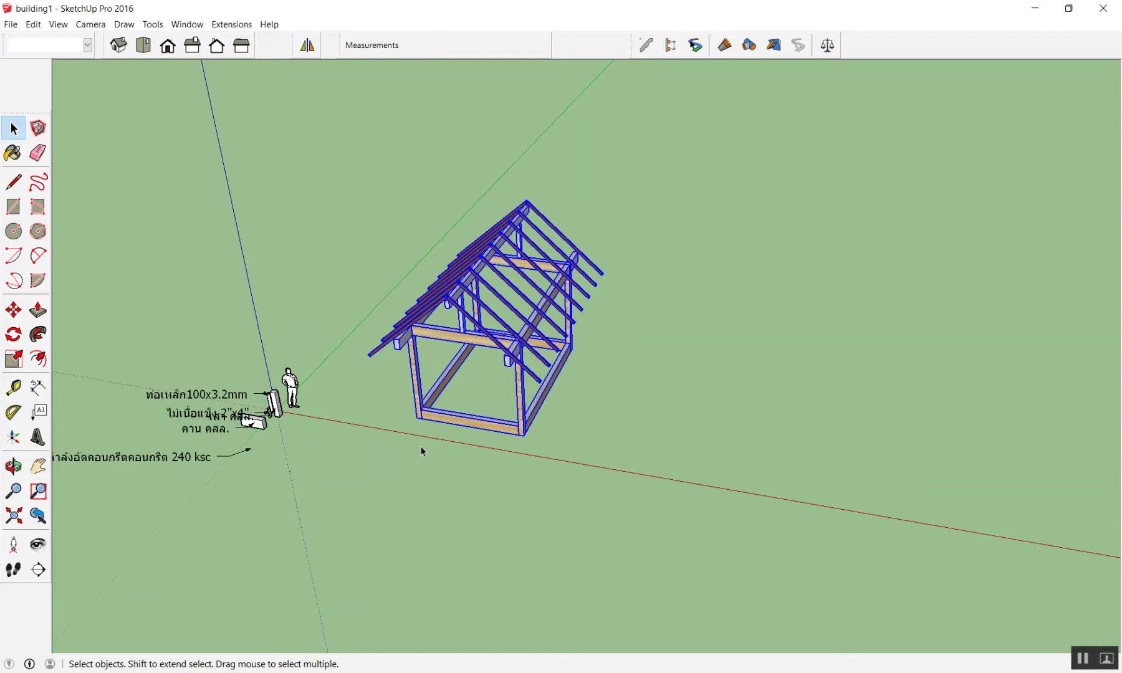
- Start moving the frame from its bottom corner with Ctrl toggled for copying
key("m")
scroll(401, 416, "up", 2)
scroll(440, 481, "up", 3)
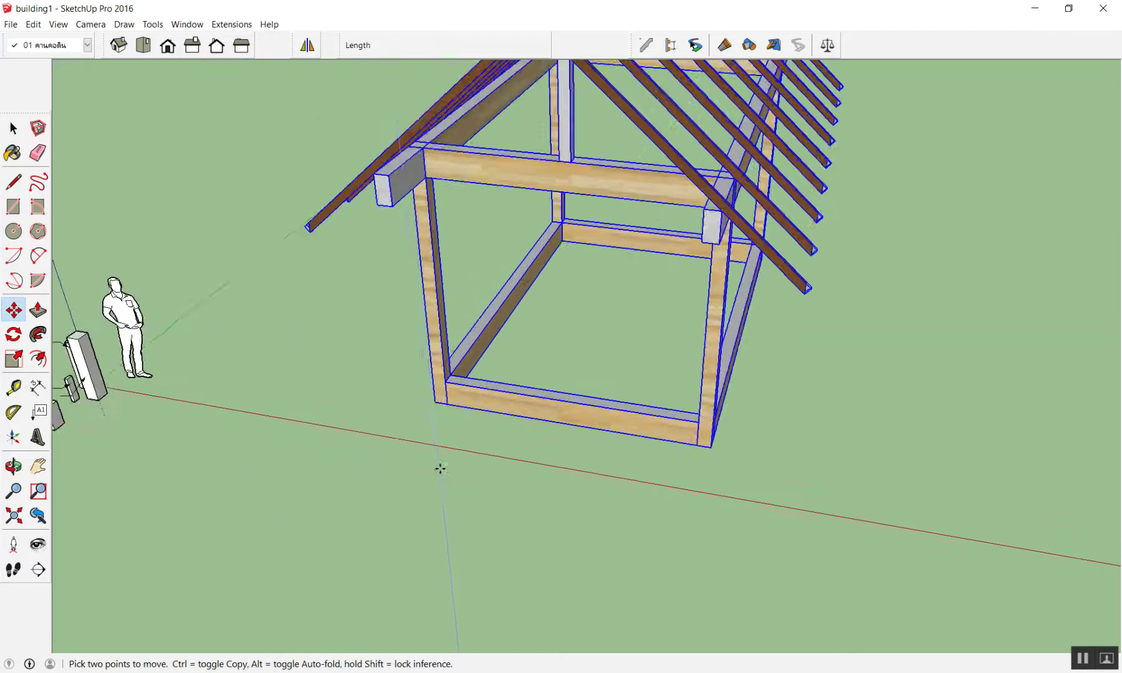
scroll(441, 481, "up", 2)
left_click(434, 371)
scroll(432, 371, "down", 2)
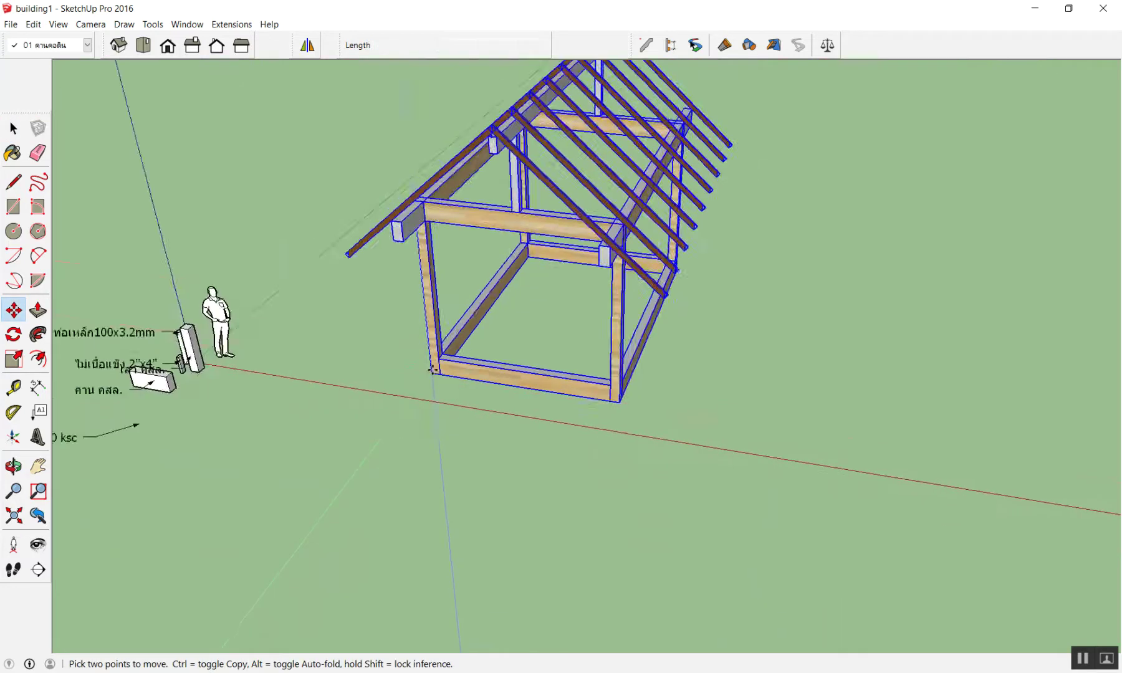
scroll(432, 370, "down", 3)
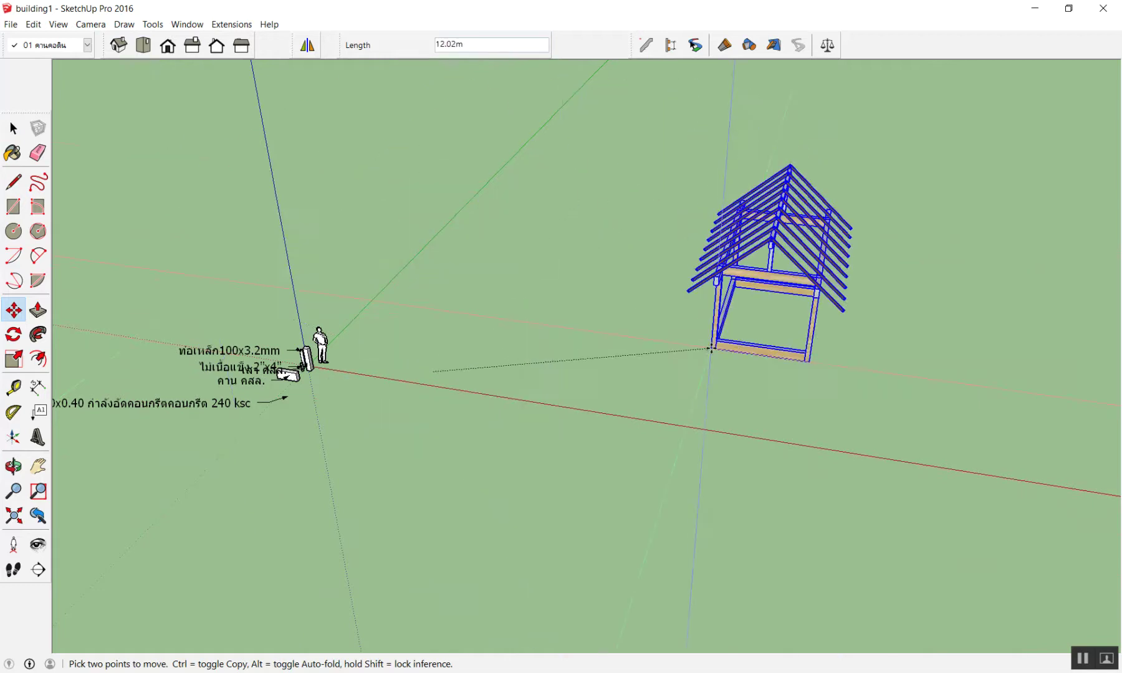
key("ctrl")
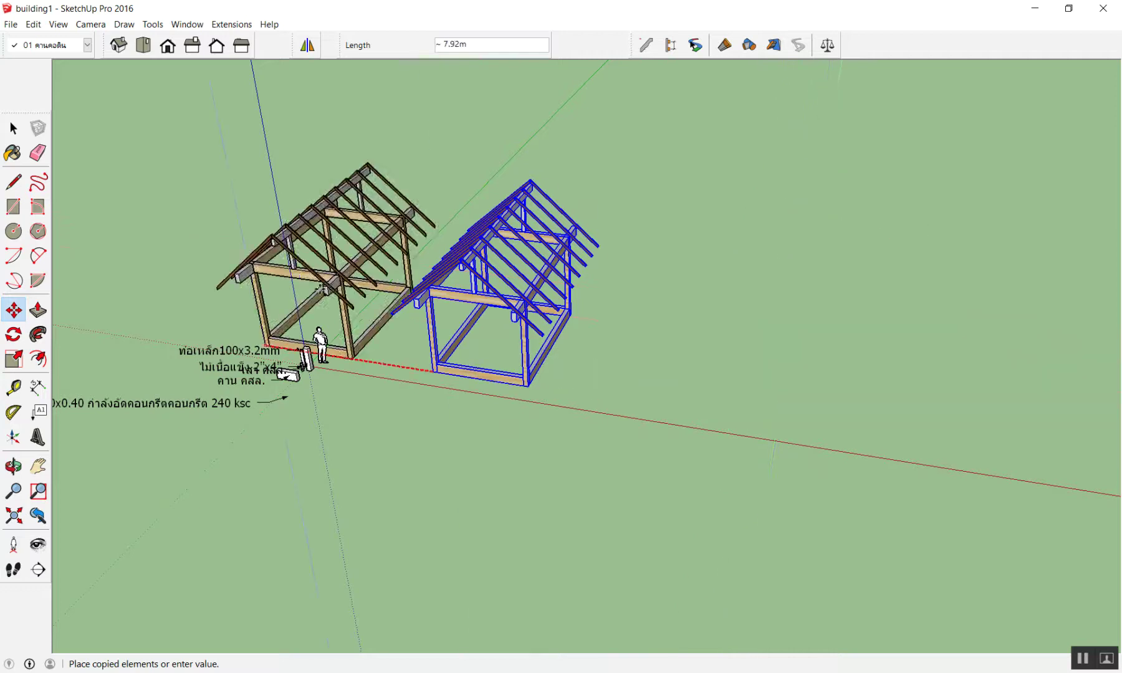
- Place the frame copy 10 m along the red axis and finish without an array
scroll(274, 262, "down", 4)
scroll(561, 277, "up", 2)
scroll(553, 277, "down", 3)
mouse_move(354, 244)
middle_mouse_down()
mouse_move(691, 290)
mouse_move(459, 349)
middle_mouse_up()
scroll(459, 349, "up", 2)
scroll(431, 349, "down", 2)
scroll(423, 343, "down", 1)
scroll(411, 340, "up", 2)
scroll(399, 334, "down", 1)
scroll(399, 335, "down", 1)
scroll(374, 337, "up", 1)
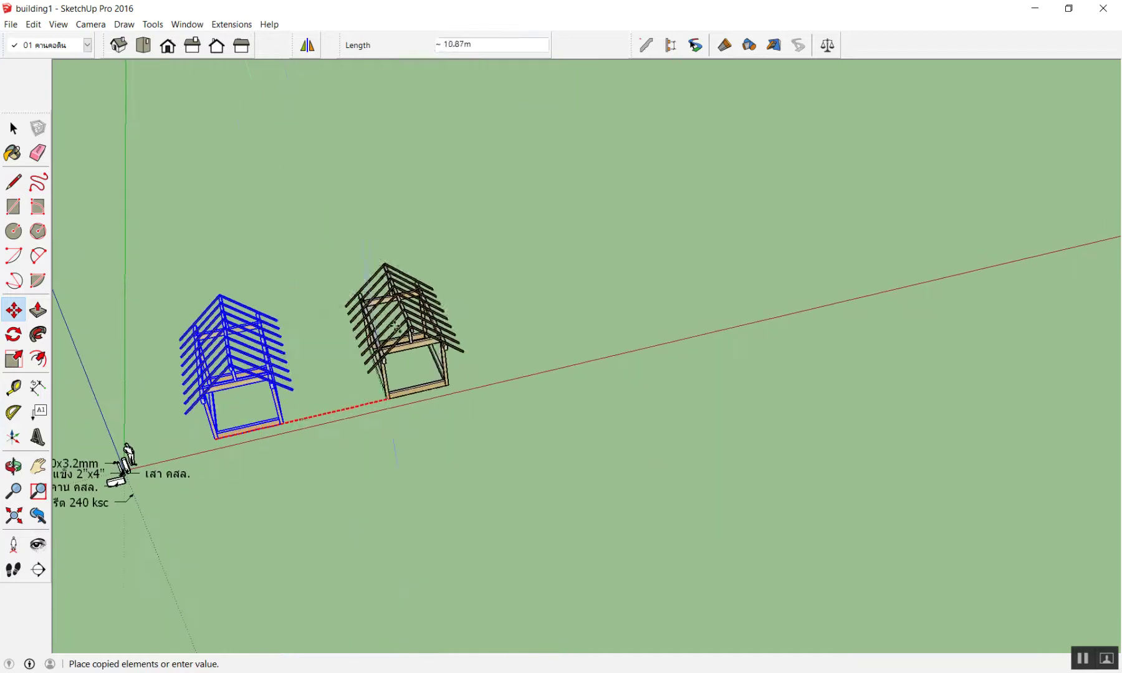
scroll(427, 321, "down", 2)
scroll(424, 322, "up", 2)
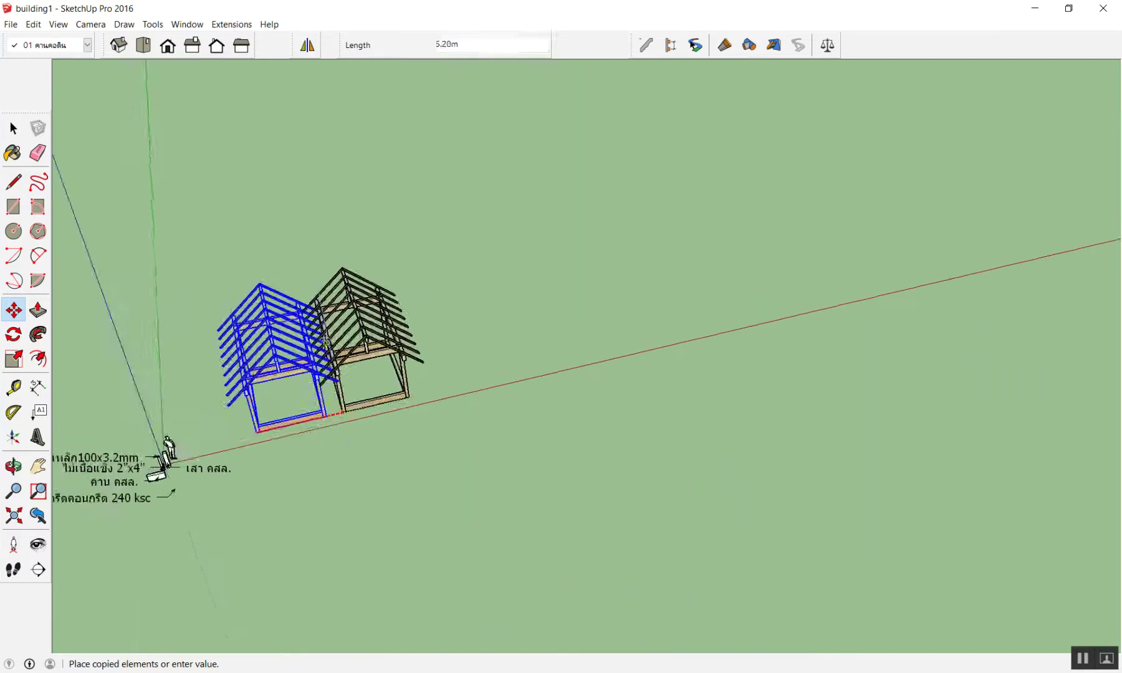
scroll(415, 323, "down", 1)
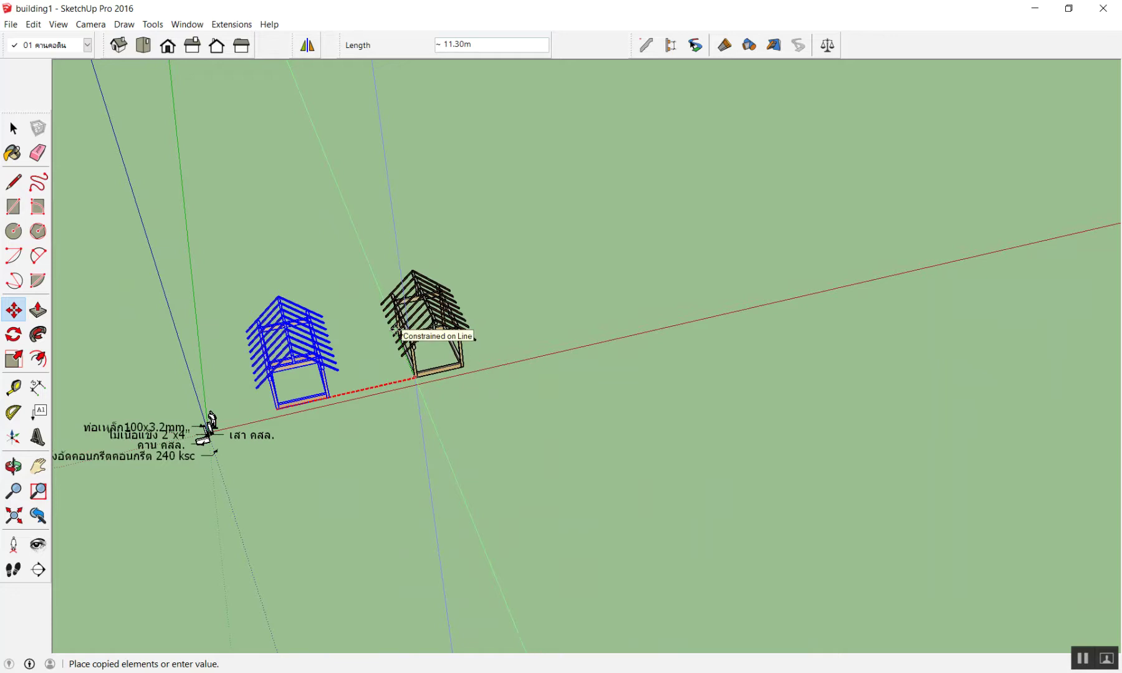
type("10")
key("Return")
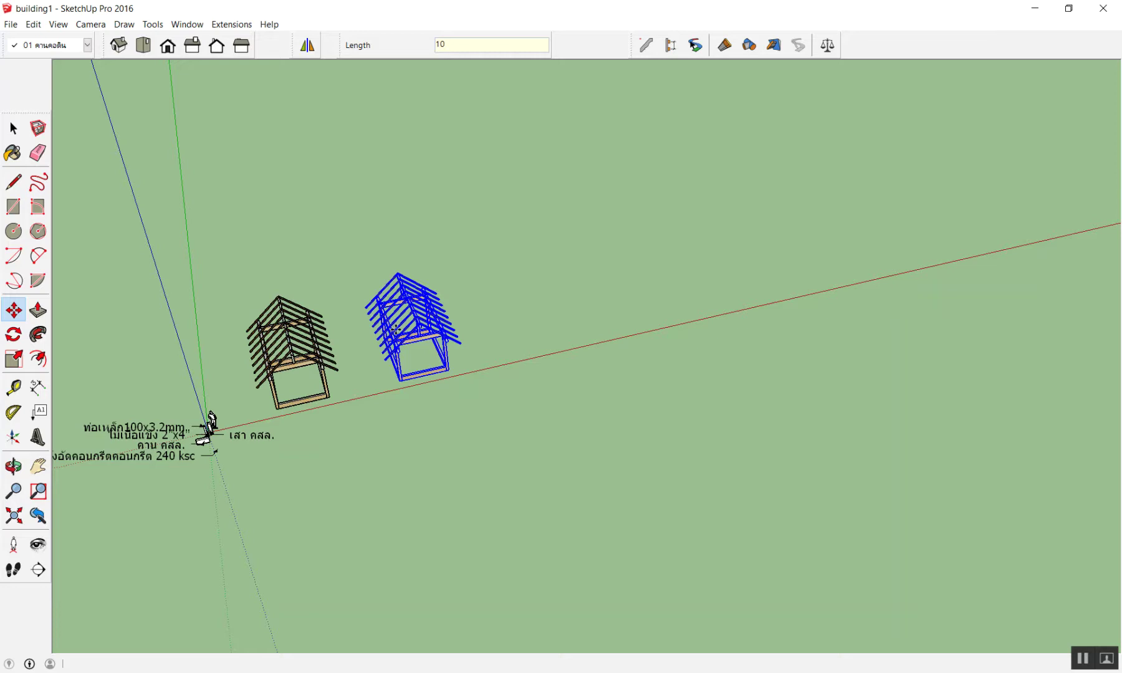
type("x3")
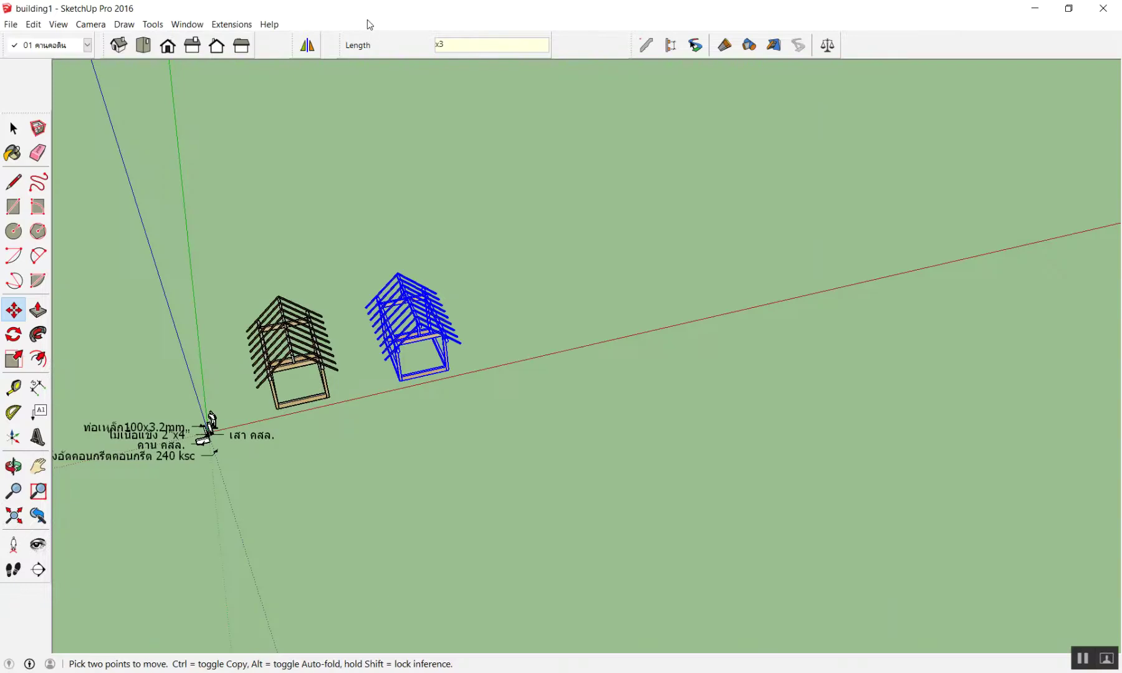
key("space")
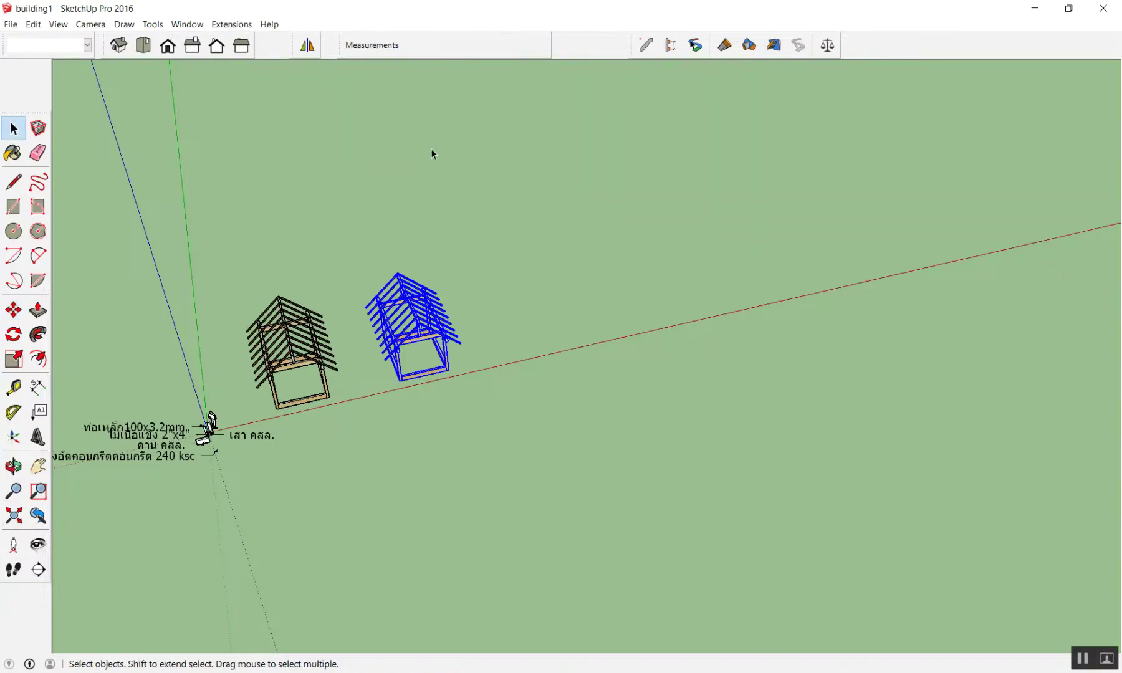
- Delete the earlier copy and window-select the whole roof frame again
key("Delete")
scroll(265, 234, "up", 1)
left_click_drag(191, 308, 413, 465)
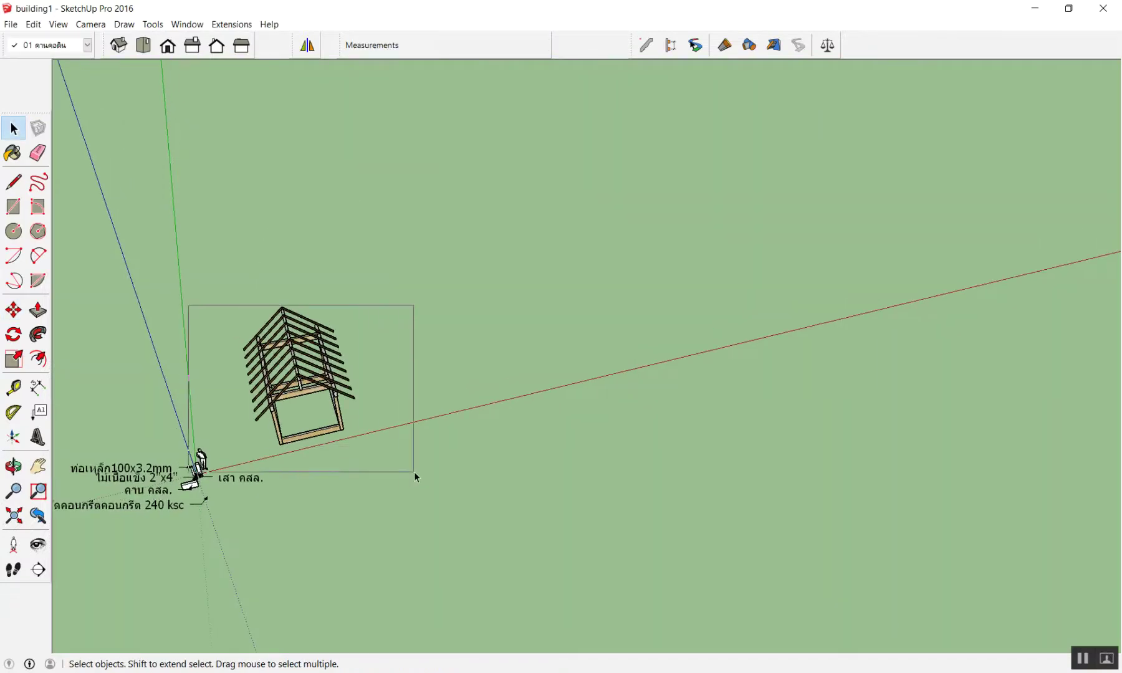
left_click(237, 304)
scroll(238, 304, "up", 1)
left_click_drag(225, 299, 439, 496)
- Copy the frame 10 m along the red axis, repeated as three evenly spaced copies
key("m")
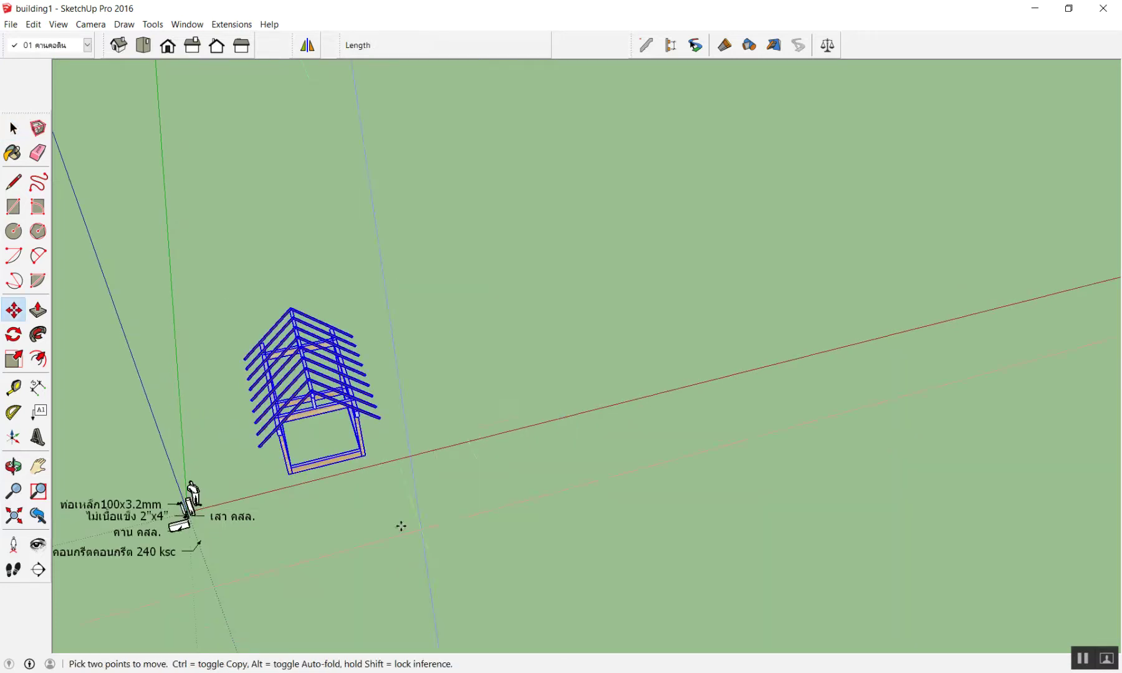
left_click(337, 474)
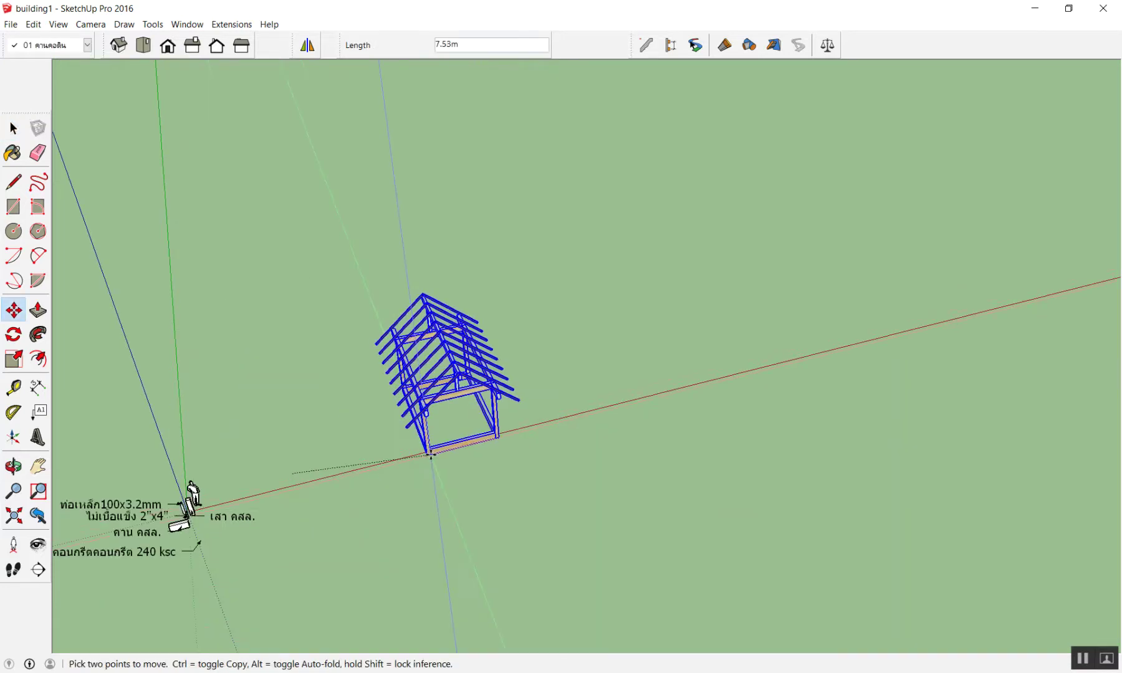
key("ctrl")
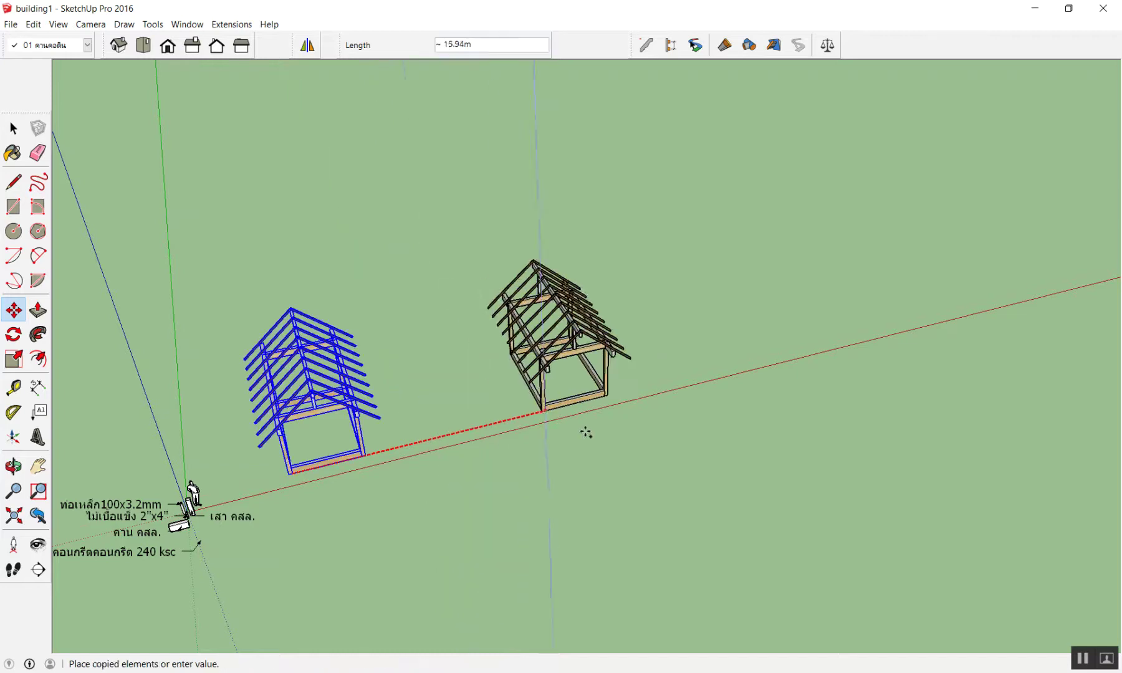
type("10")
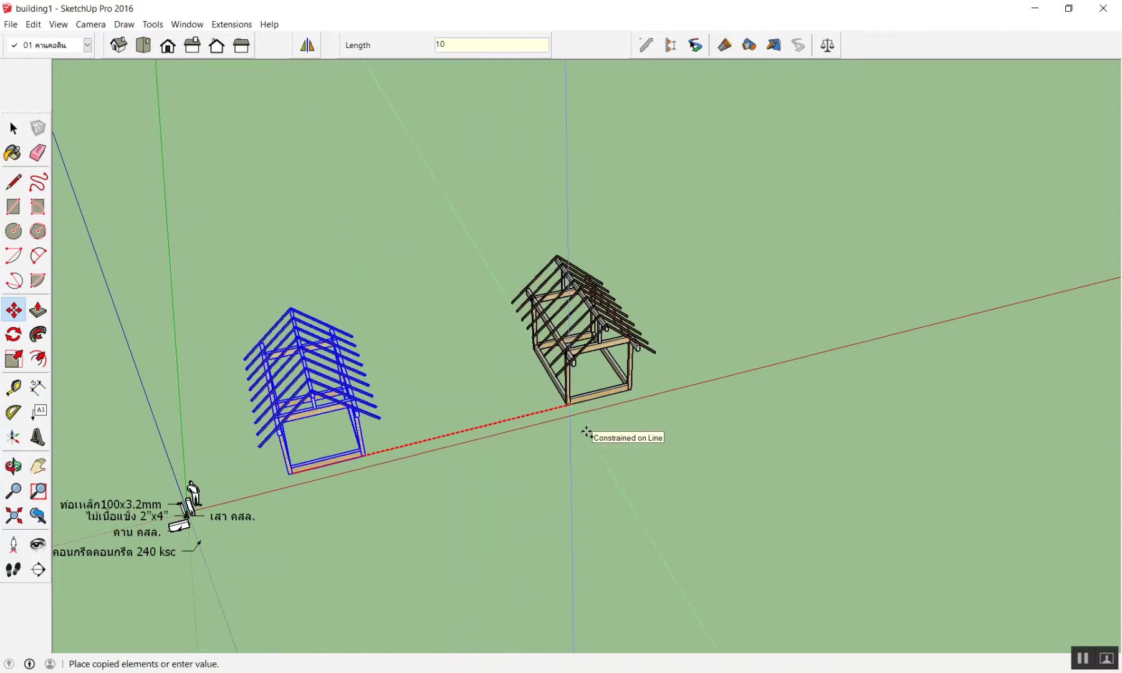
key("Return")
type("x3")
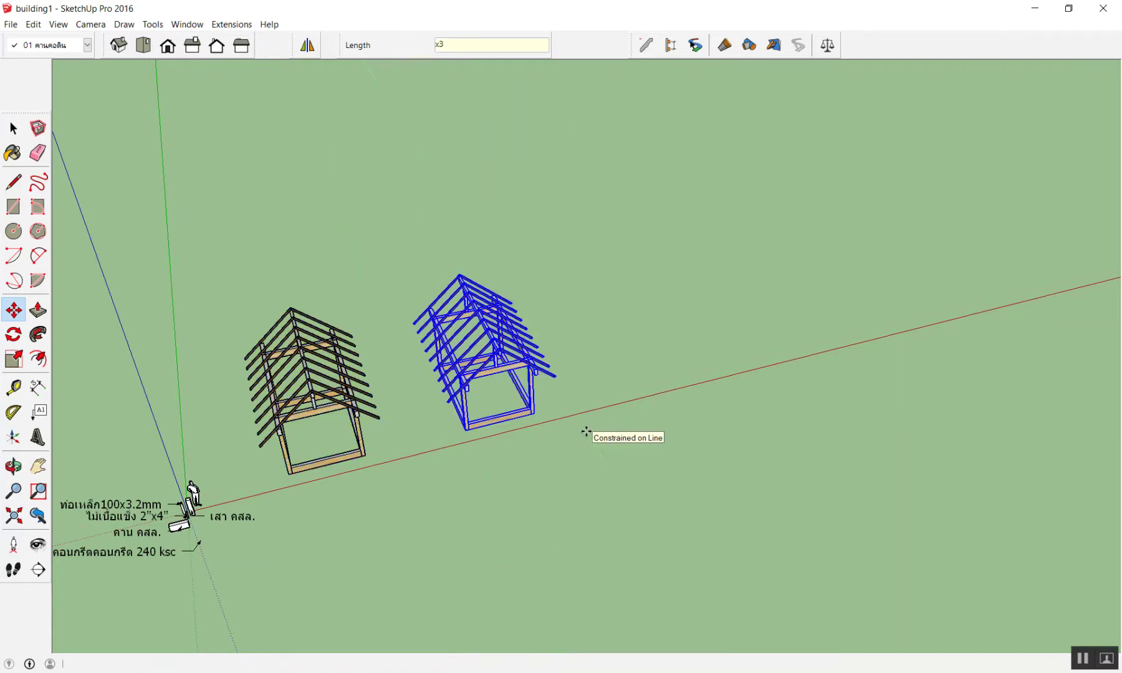
key("Return")
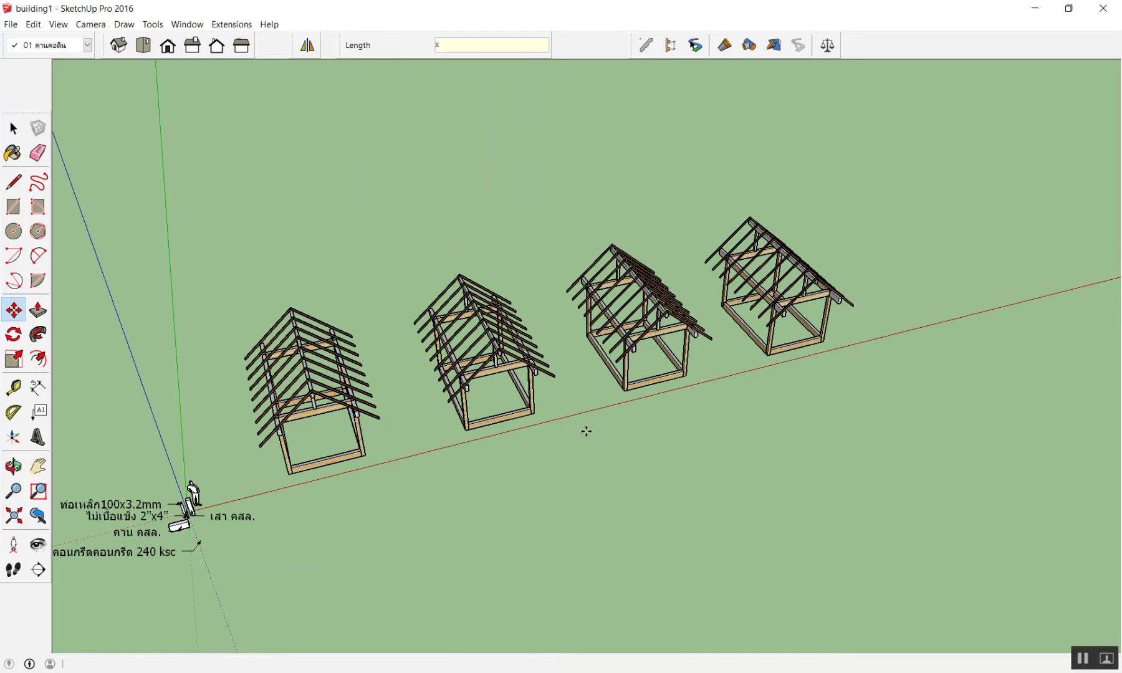
type("100")
mouse_move(586, 432)
middle_mouse_down()
mouse_move(511, 458)
mouse_move(744, 353)
middle_mouse_up()
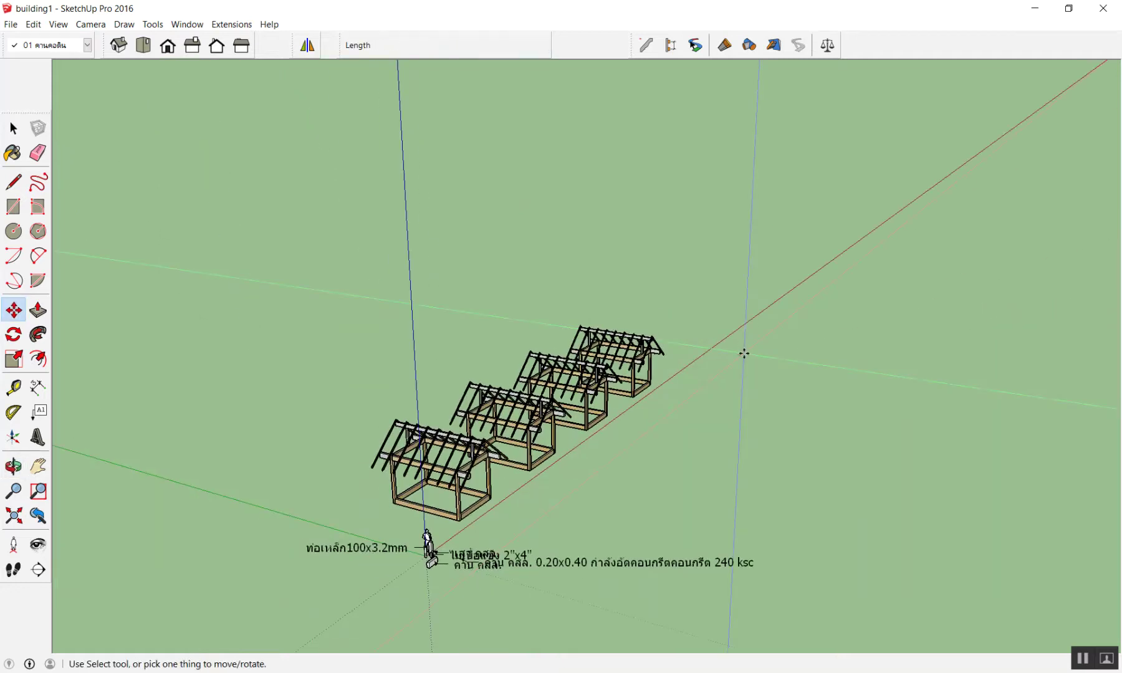
- Undo the three copied frames and reselect the remaining roof frame
middle_click_drag(751, 351, 766, 333)
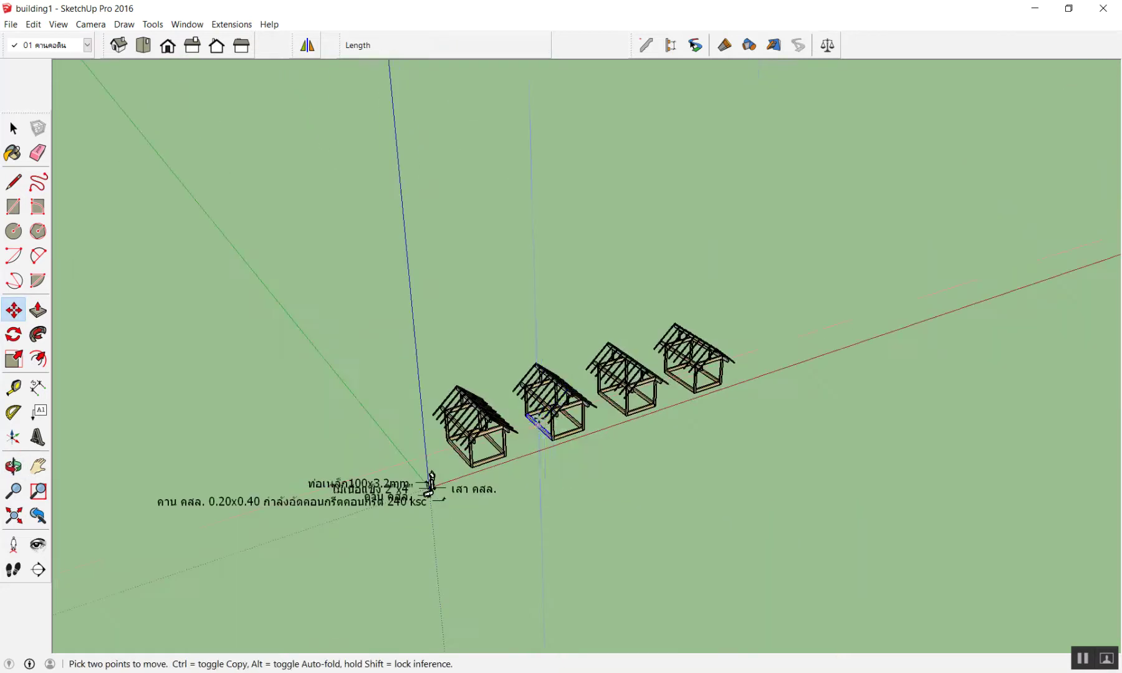
key("space")
key("ctrl+z")
left_click_drag(205, 386, 395, 573)
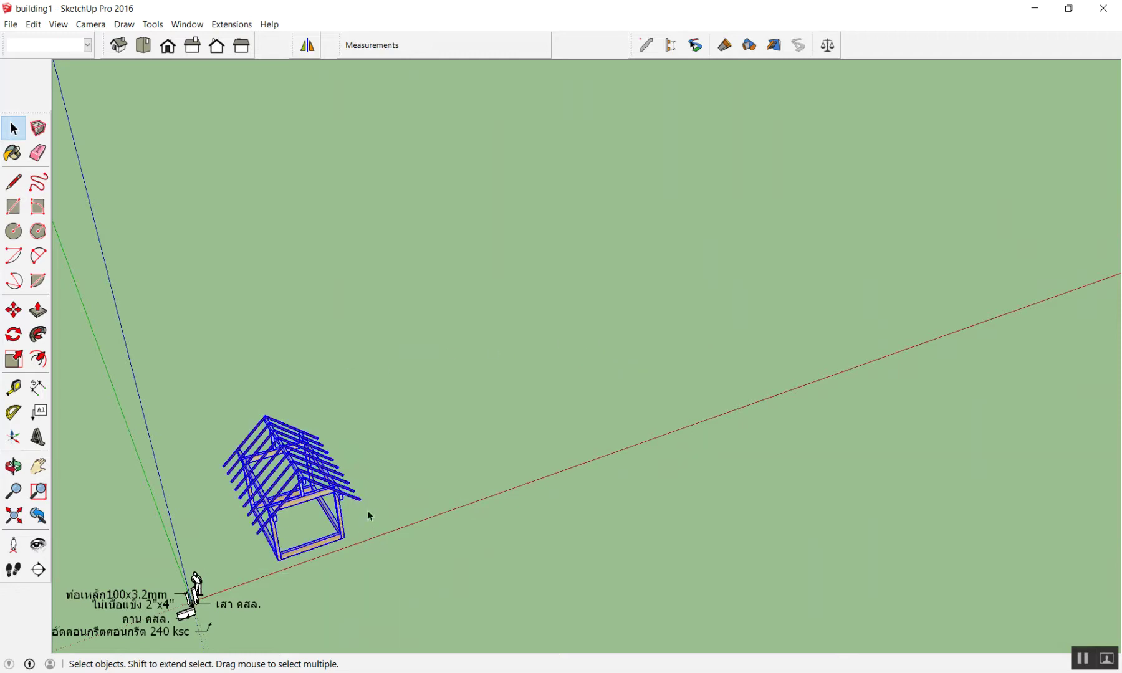
- Copy the frame 10 m along the axis and array it x100
key("m")
scroll(256, 577, "up", 5)
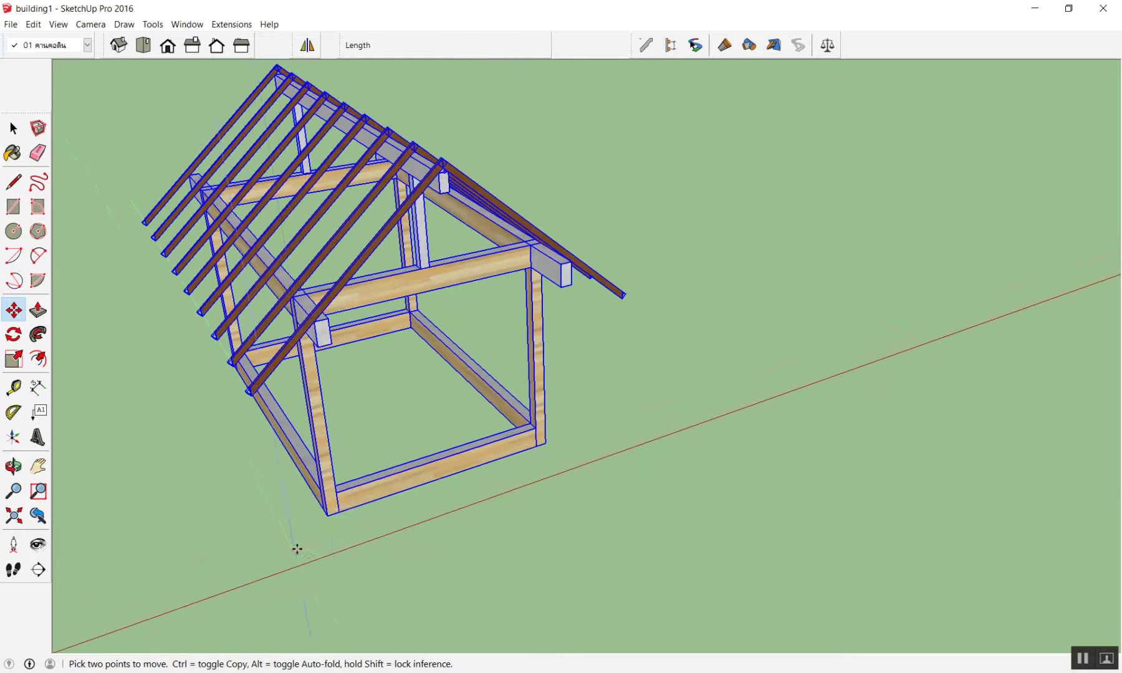
left_click(328, 515)
scroll(328, 515, "down", 3)
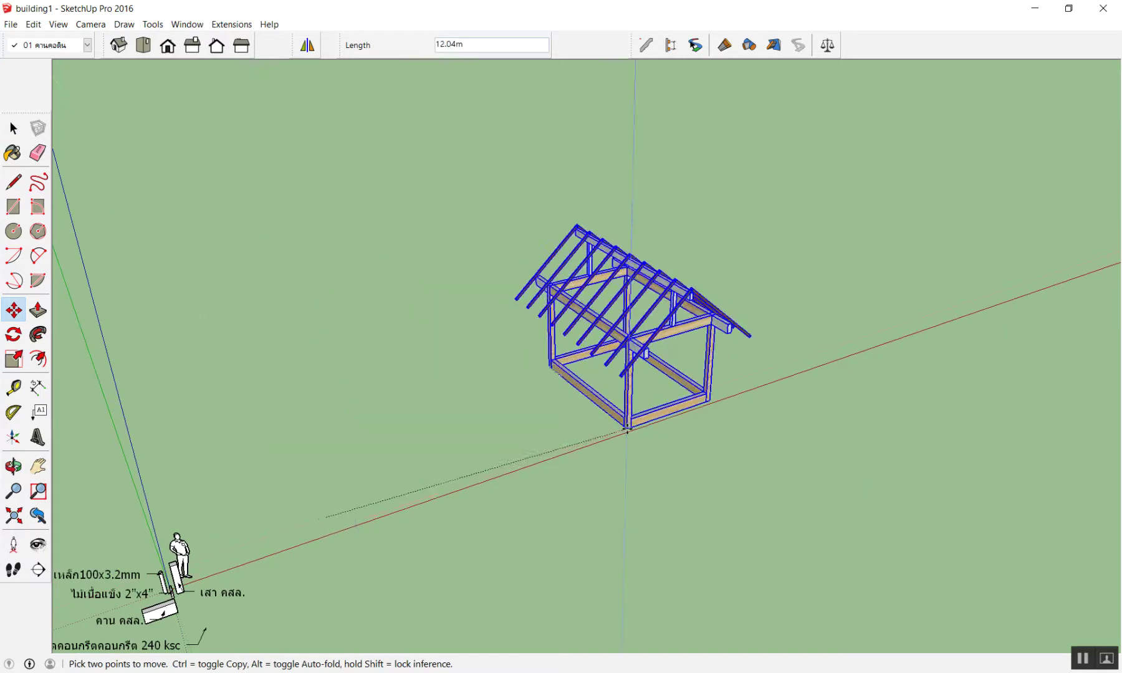
key("ctrl")
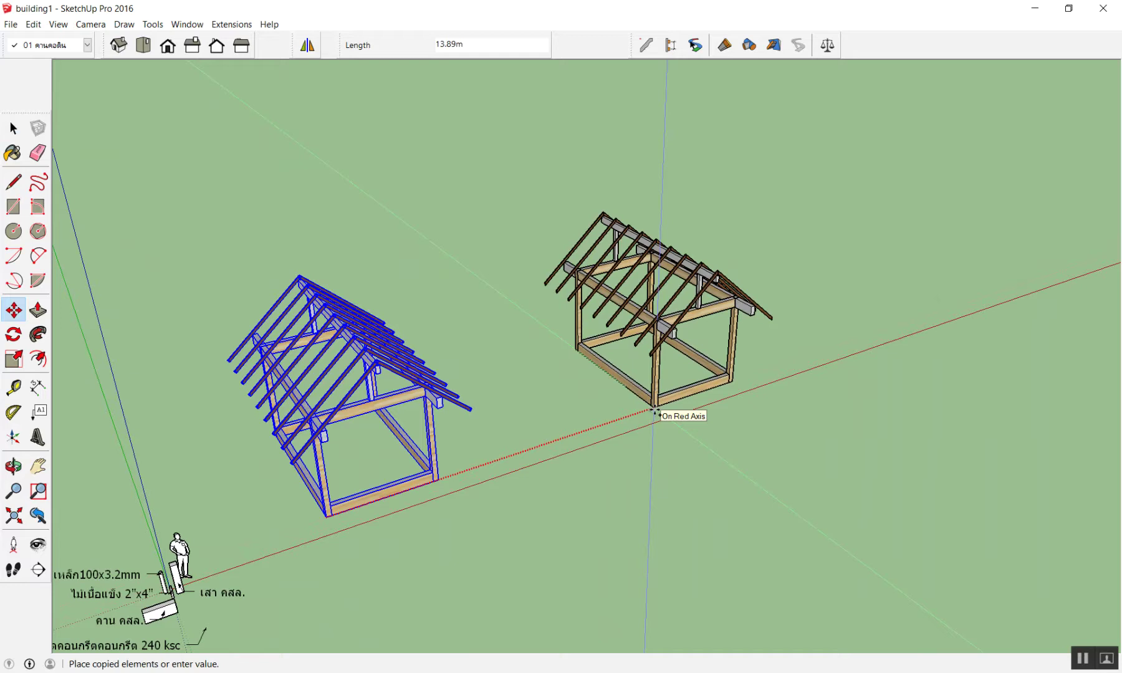
type("10")
key("Return")
type("x")
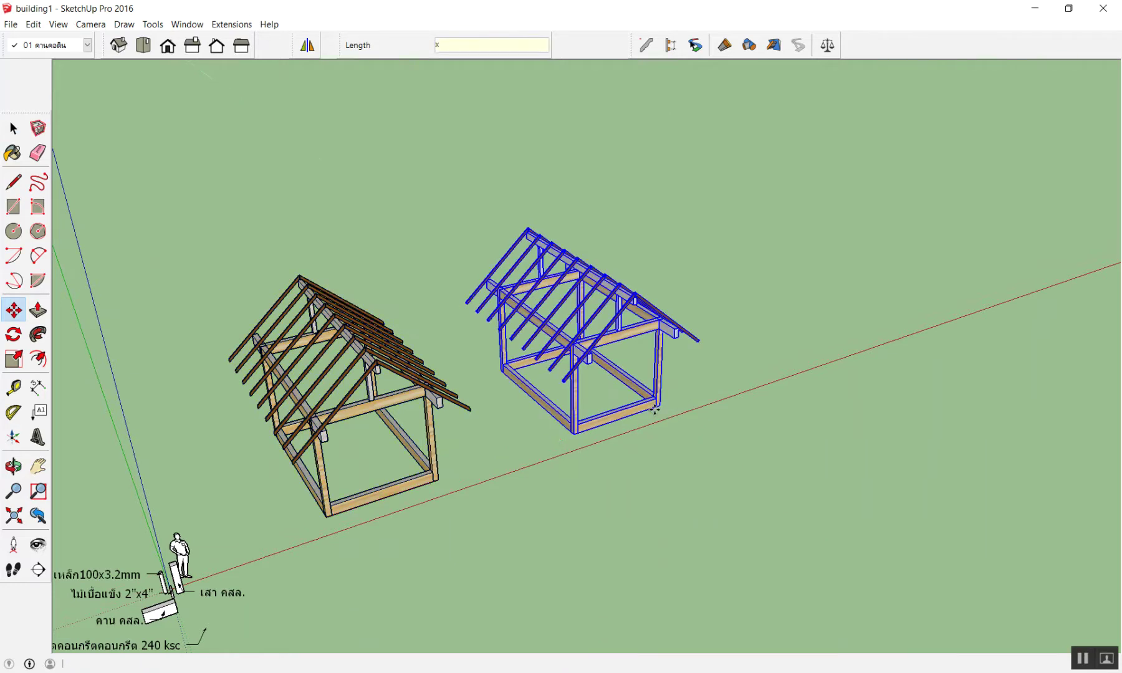
key("Return")
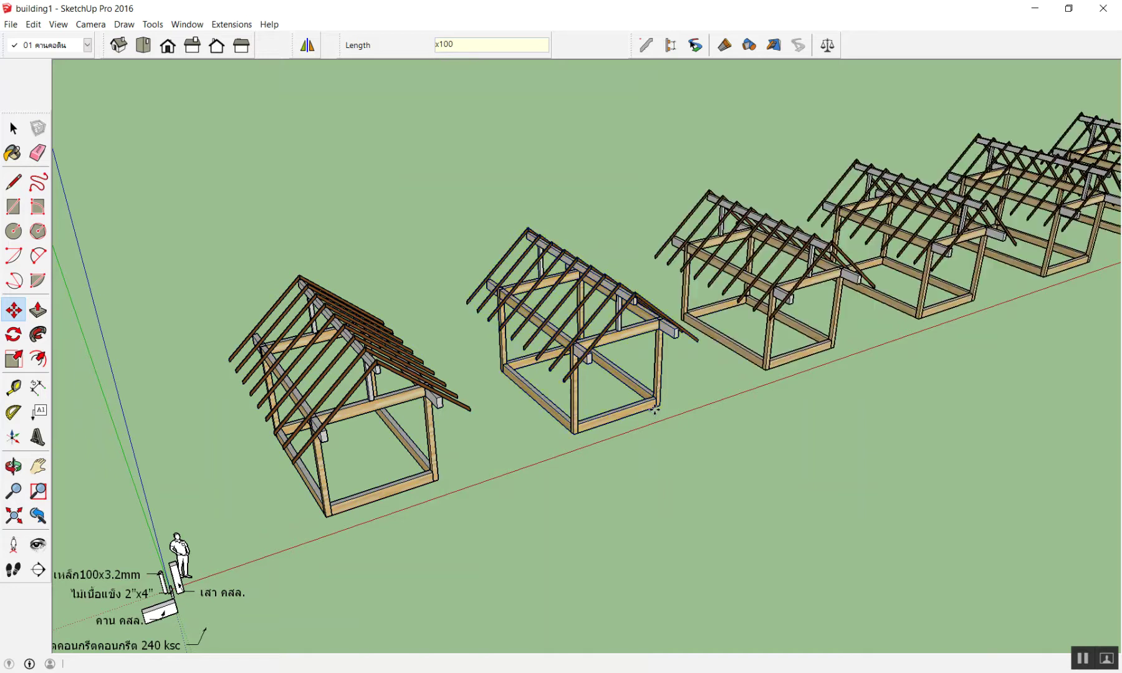
- Review the long row of copies, then undo the 100-copy array
scroll(655, 410, "down", 5)
mouse_move(655, 410)
middle_mouse_down()
mouse_move(787, 249)
mouse_move(675, 255)
mouse_move(554, 371)
mouse_move(642, 290)
middle_mouse_up()
key("ctrl+z")
key("space")
scroll(625, 286, "up", 2)
scroll(625, 286, "up", 1)
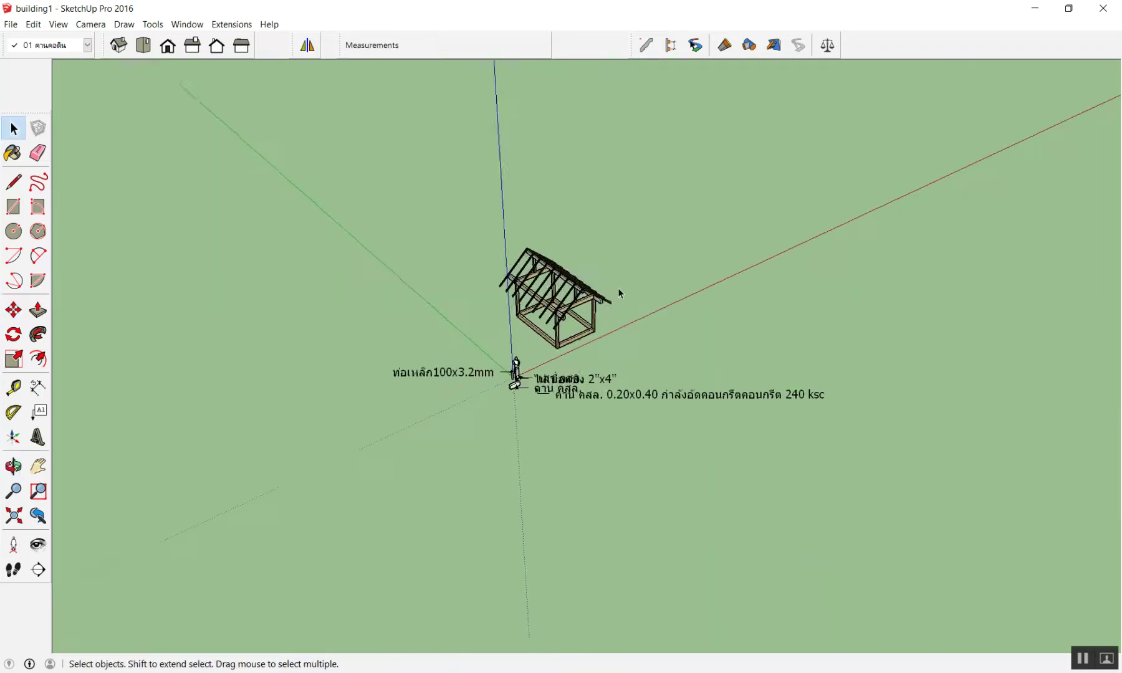
- Orbit so the roof frame faces the view and window-select all its members
scroll(622, 288, "up", 2)
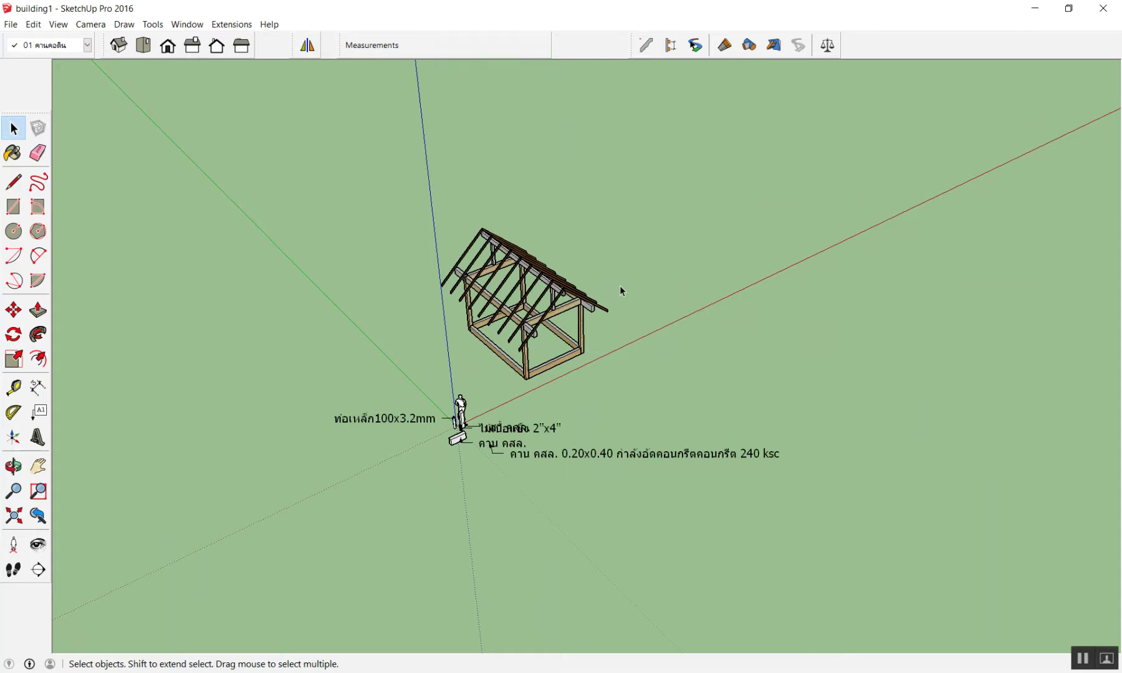
mouse_move(620, 286)
middle_mouse_down()
mouse_move(682, 285)
mouse_move(374, 194)
middle_mouse_up()
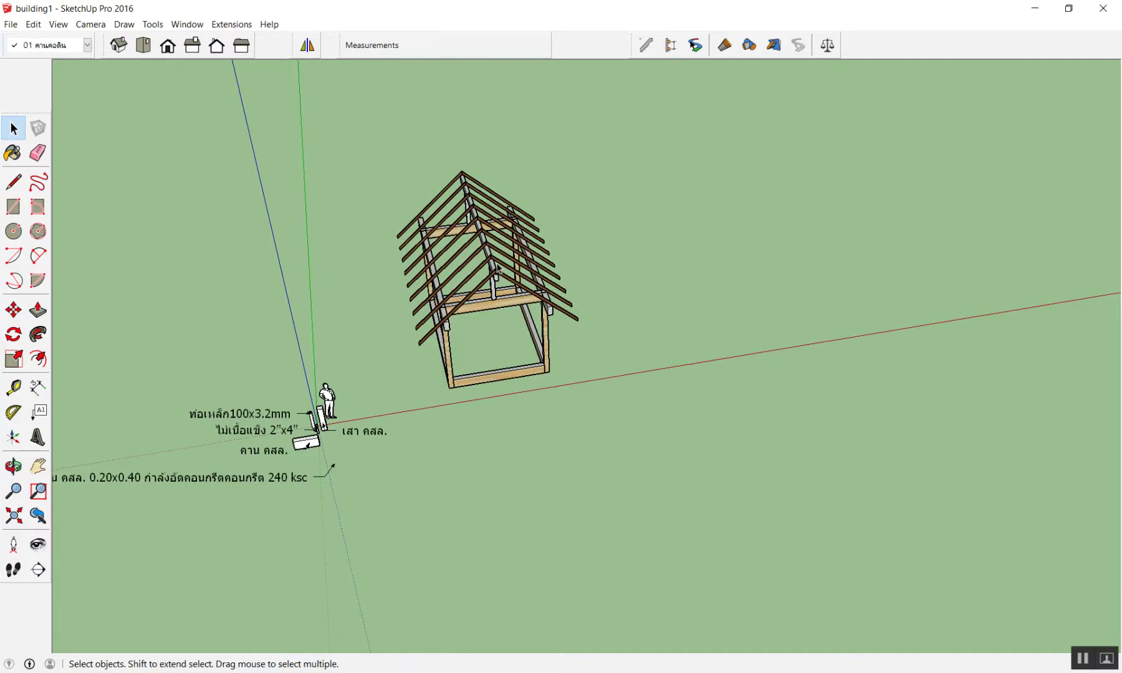
left_click_drag(320, 151, 637, 406)
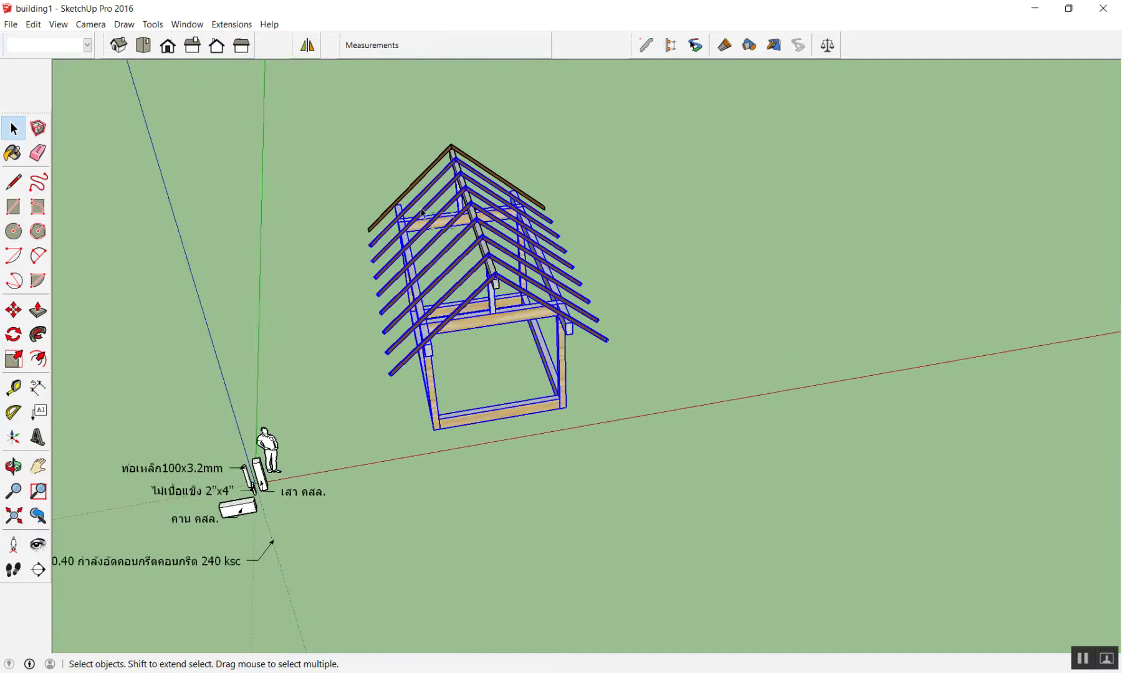
left_click_drag(329, 110, 680, 465)
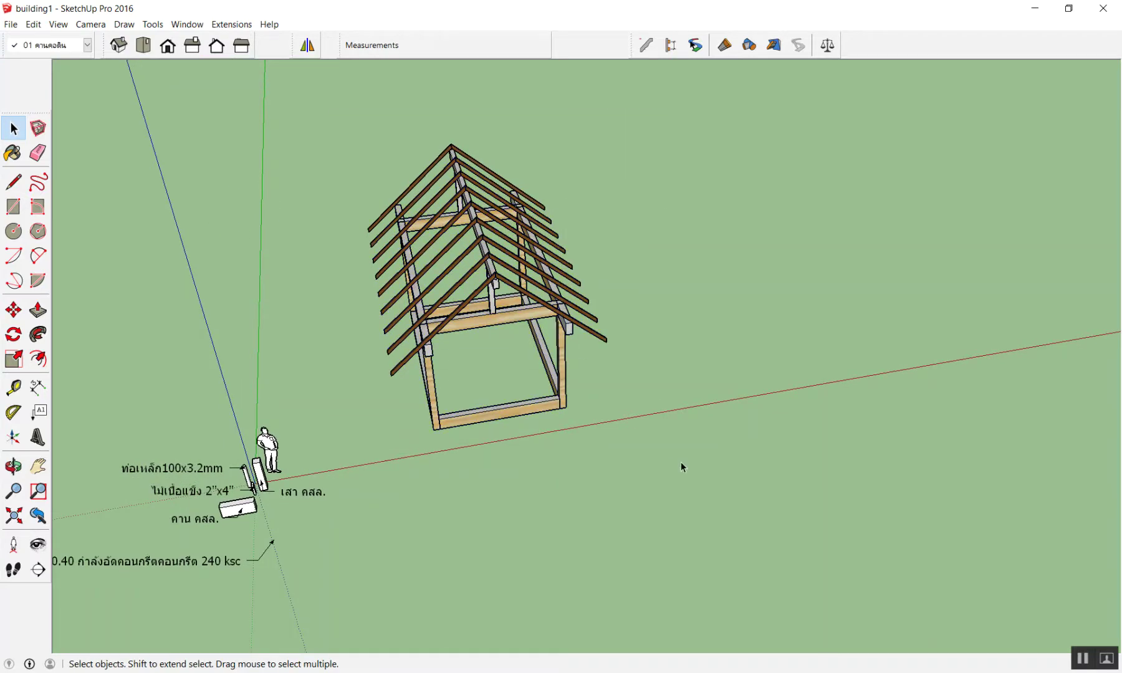
left_click_drag(333, 116, 654, 476)
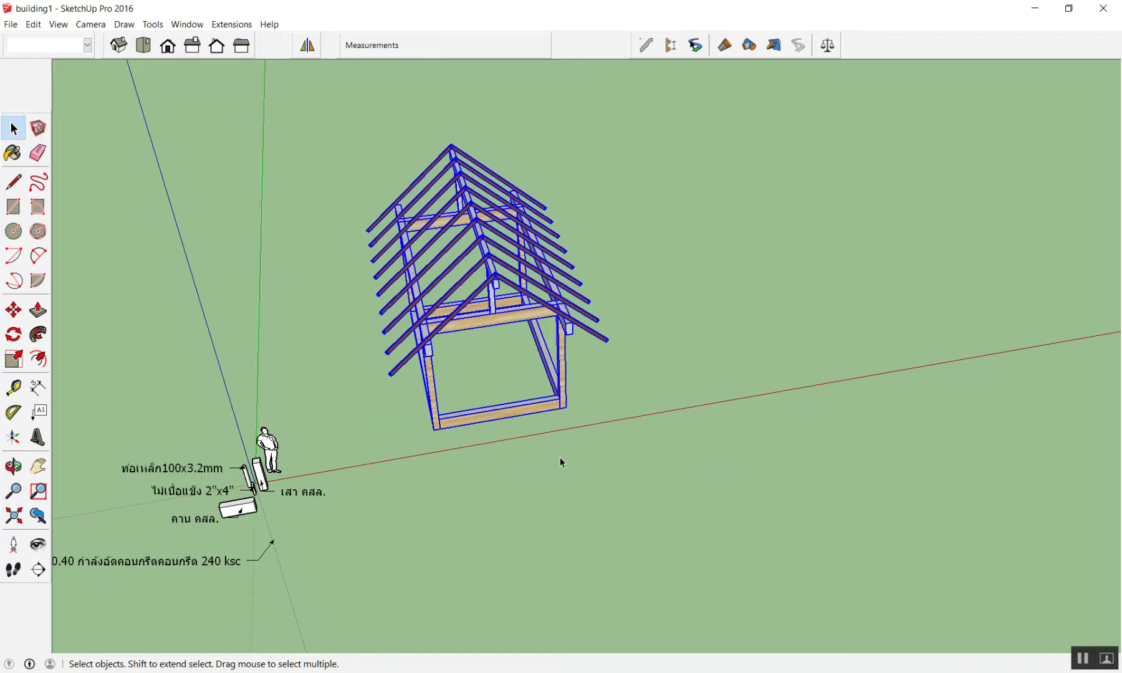
- Copy the frame 10 m along the red axis and return to the saved side scene
key("m")
left_click(638, 480)
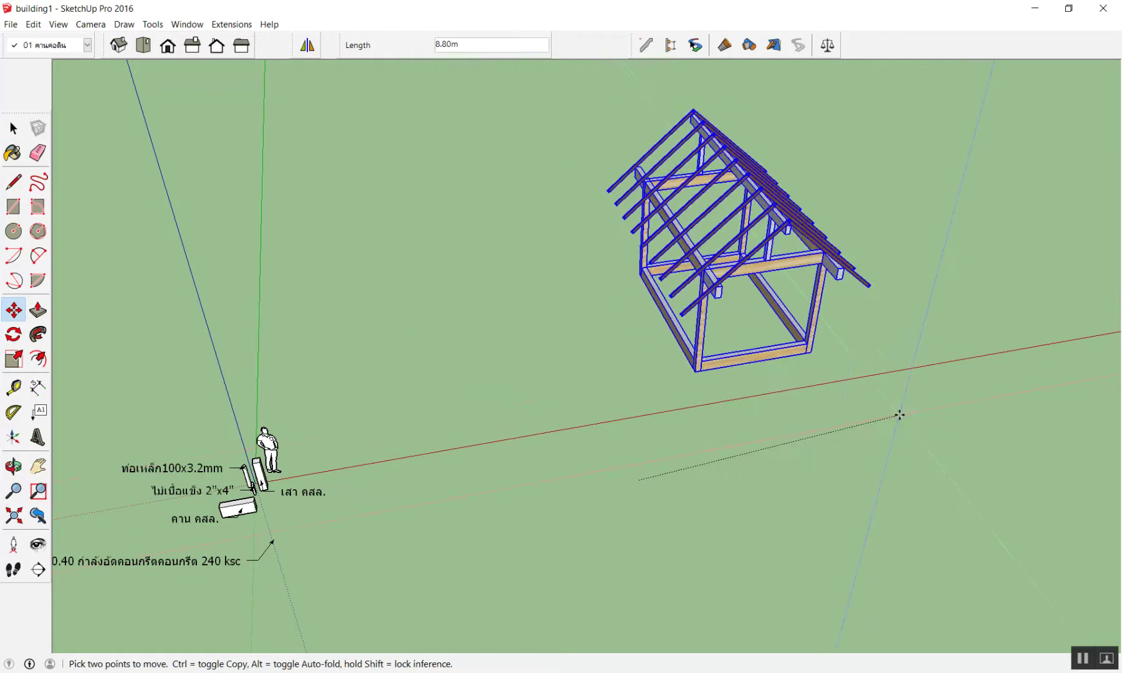
key("Right")
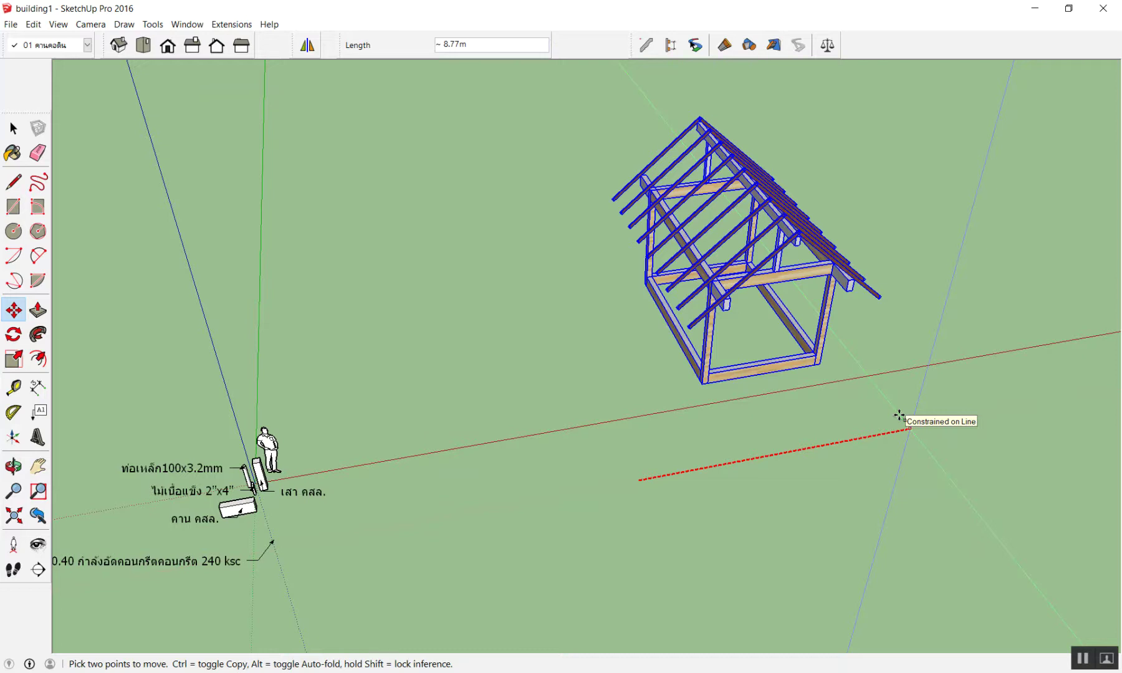
key("ctrl")
type("10")
key("Return")
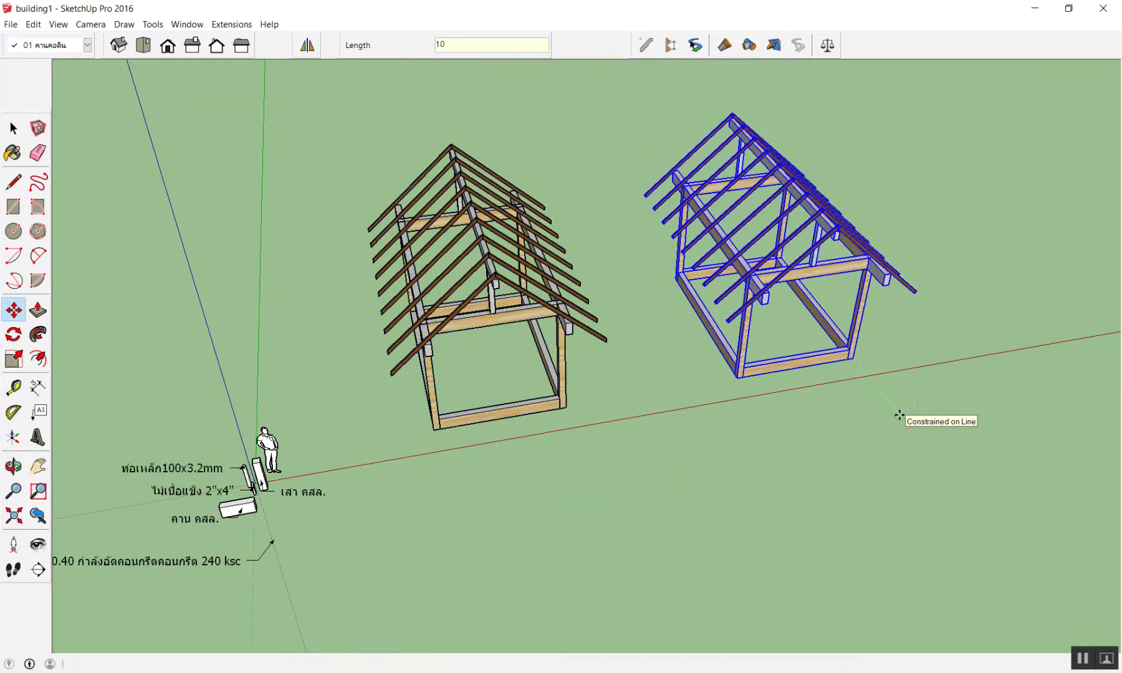
key("space")
key("Page_Down")
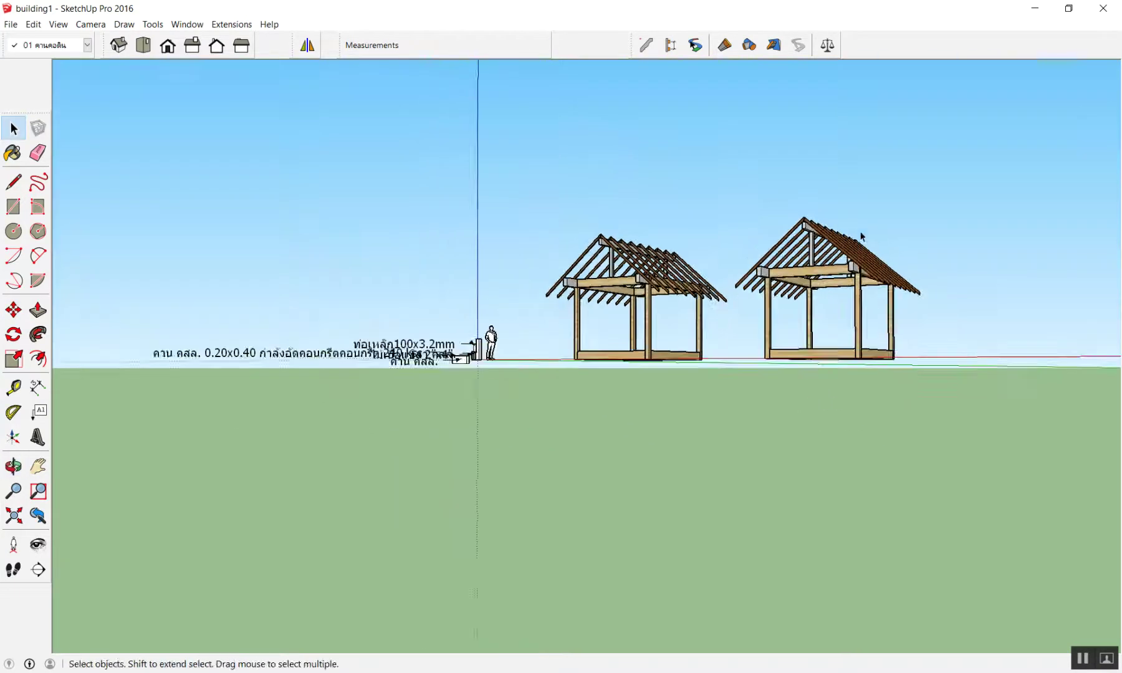
- Orbit and zoom to a low, close view of both frames
mouse_move(861, 236)
middle_mouse_down()
mouse_move(968, 282)
mouse_move(889, 306)
mouse_move(970, 349)
middle_mouse_up()
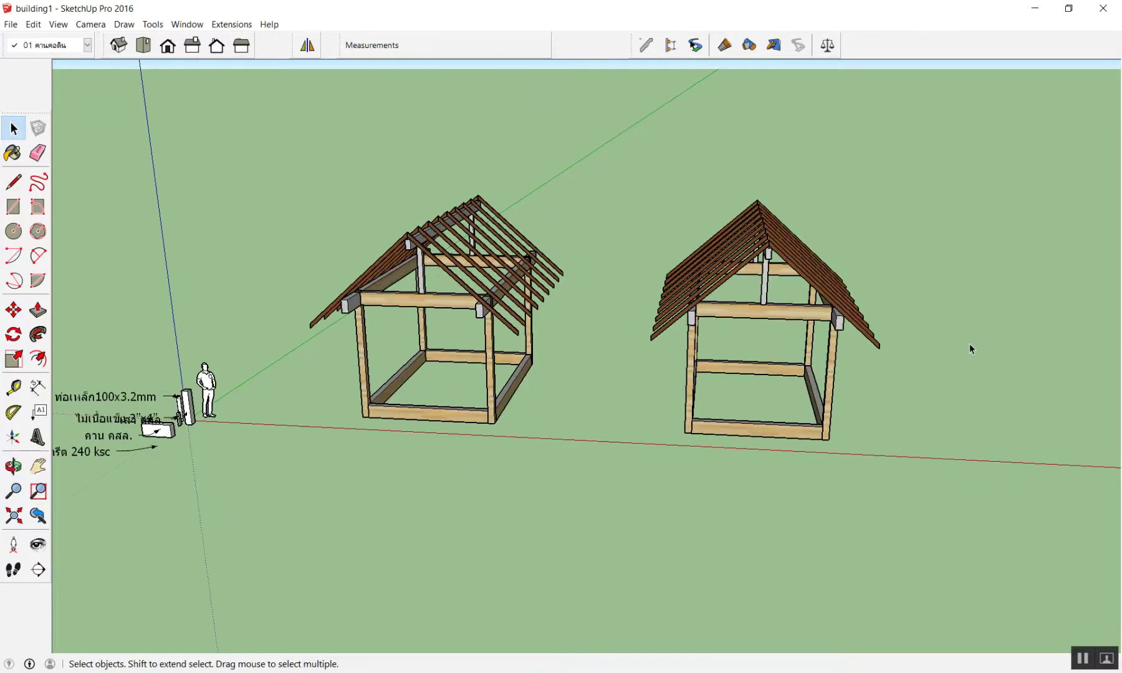
mouse_move(915, 308)
middle_mouse_down()
mouse_move(878, 299)
mouse_move(780, 148)
middle_mouse_up()
scroll(779, 159, "up", 1)
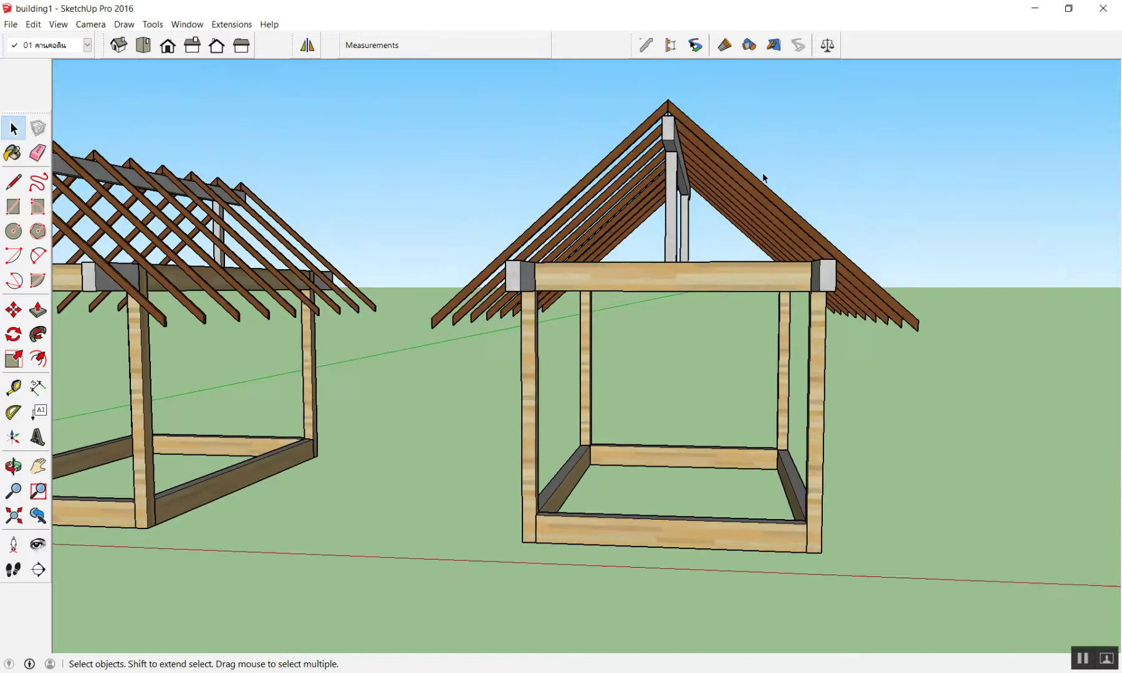
scroll(779, 163, "up", 2)
key("space")
scroll(713, 199, "up", 3)
middle_click(713, 198)
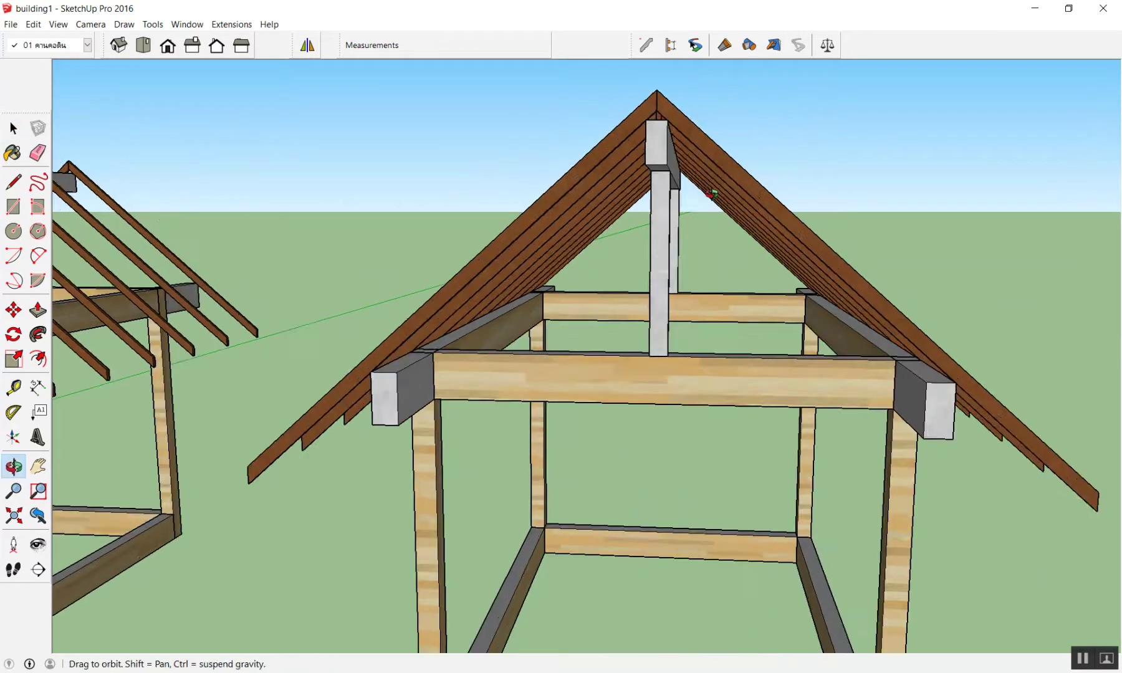
- Select the rafters on one slope of the copied frame and delete them
left_click(477, 202)
left_click(610, 250)
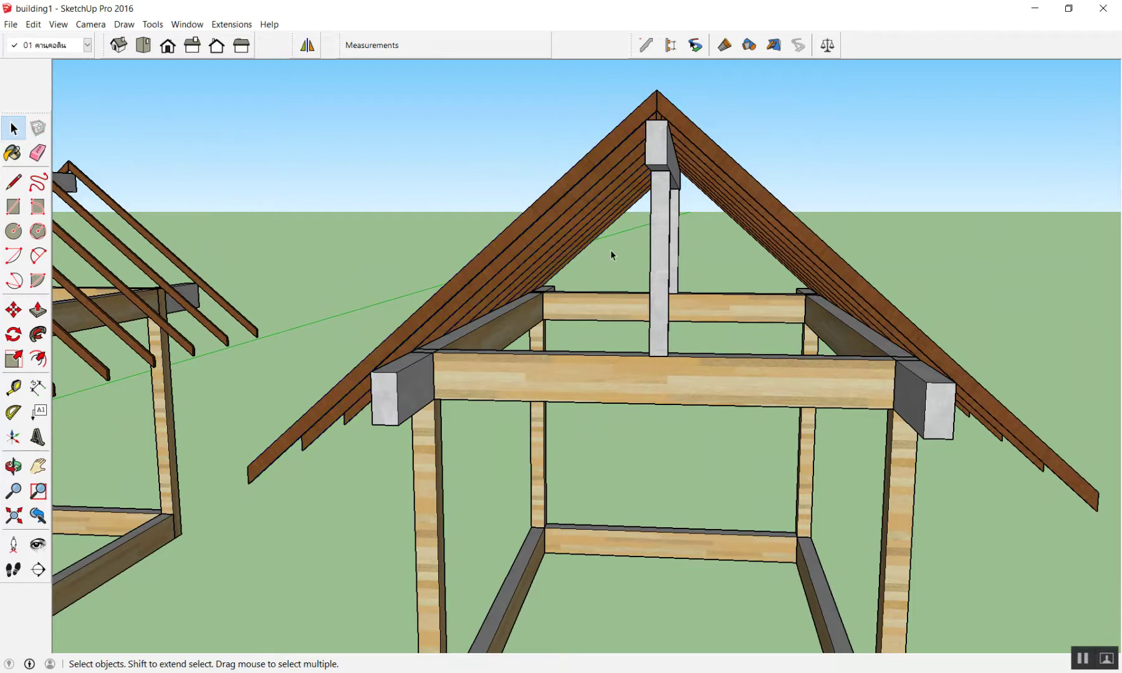
left_click_drag(611, 250, 502, 165)
middle_click_drag(503, 165, 580, 240)
left_click(613, 250)
left_click_drag(613, 250, 534, 185)
mouse_move(534, 186)
middle_mouse_down()
mouse_move(654, 243)
mouse_move(565, 184)
mouse_move(554, 259)
middle_mouse_up()
key("Delete")
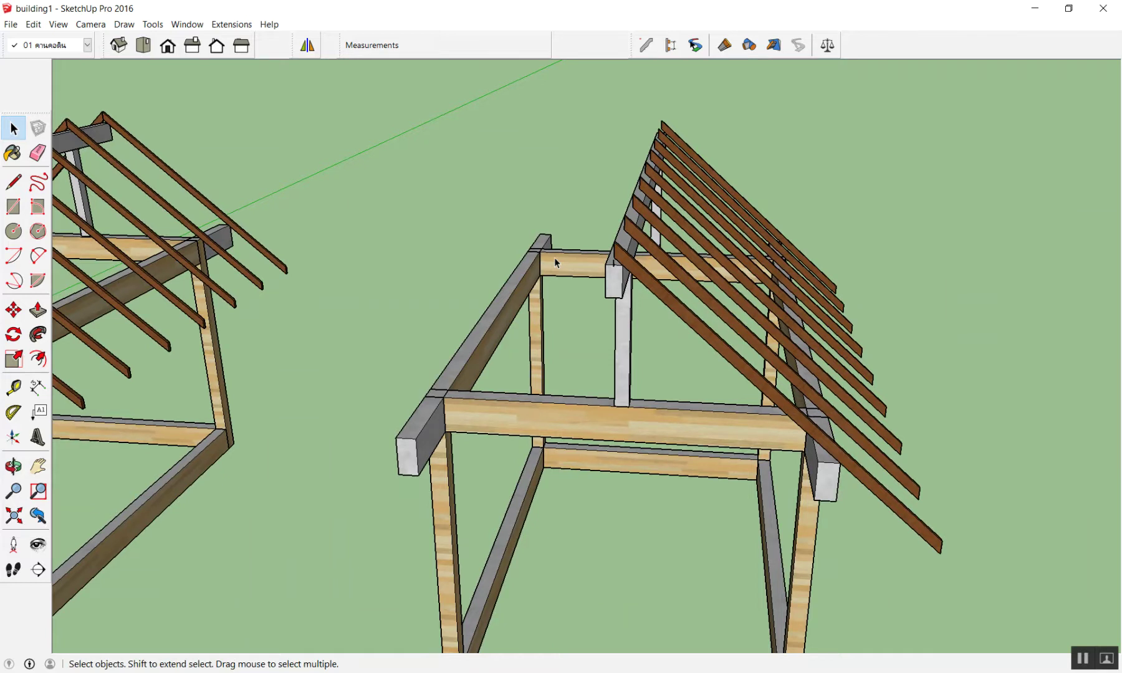
- Crossing-select the nine remaining rafters on the copy and delete them
scroll(578, 112, "down", 5)
scroll(762, 237, "up", 4)
scroll(783, 216, "up", 2)
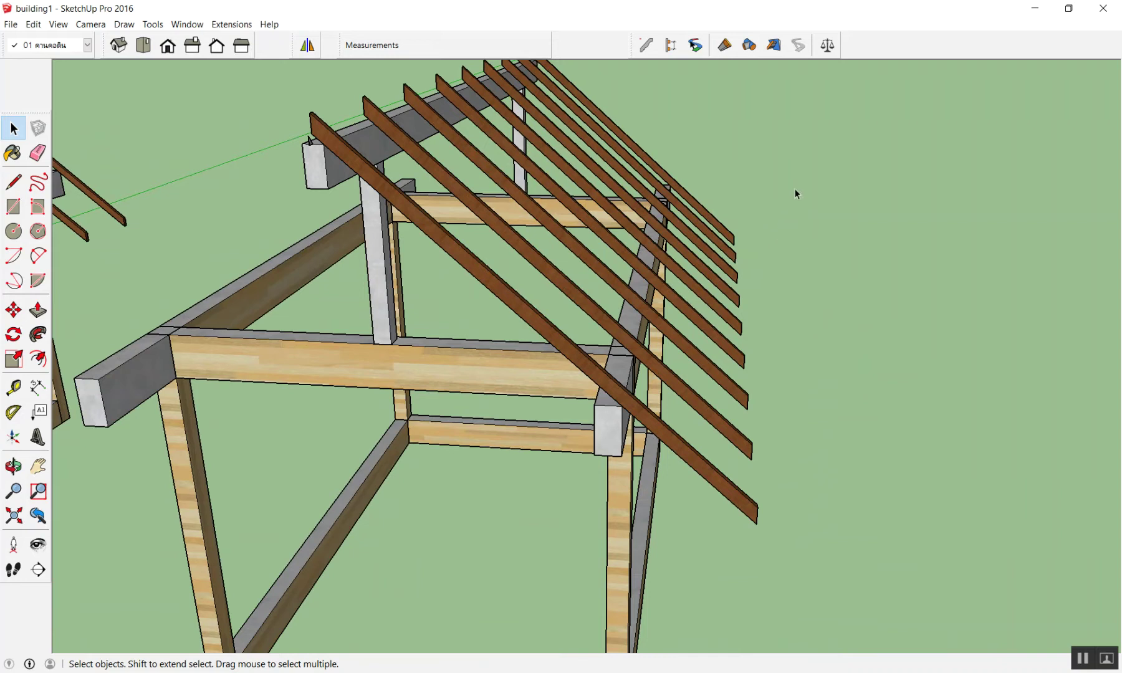
left_click_drag(778, 239, 698, 415)
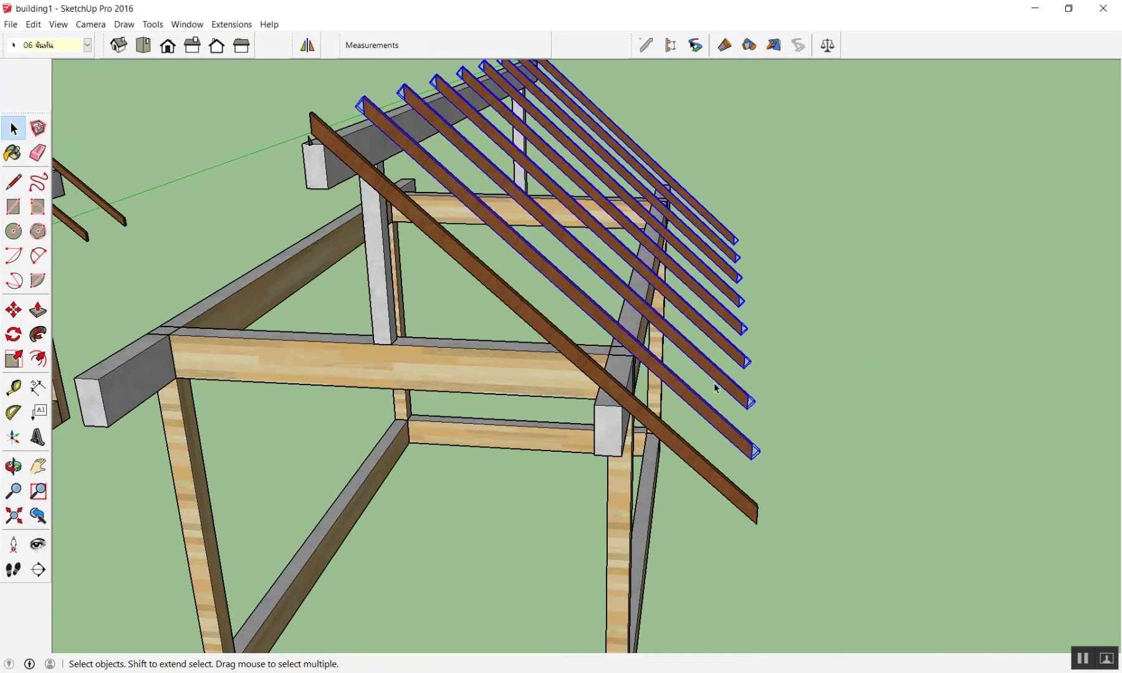
left_click_drag(795, 185, 755, 438)
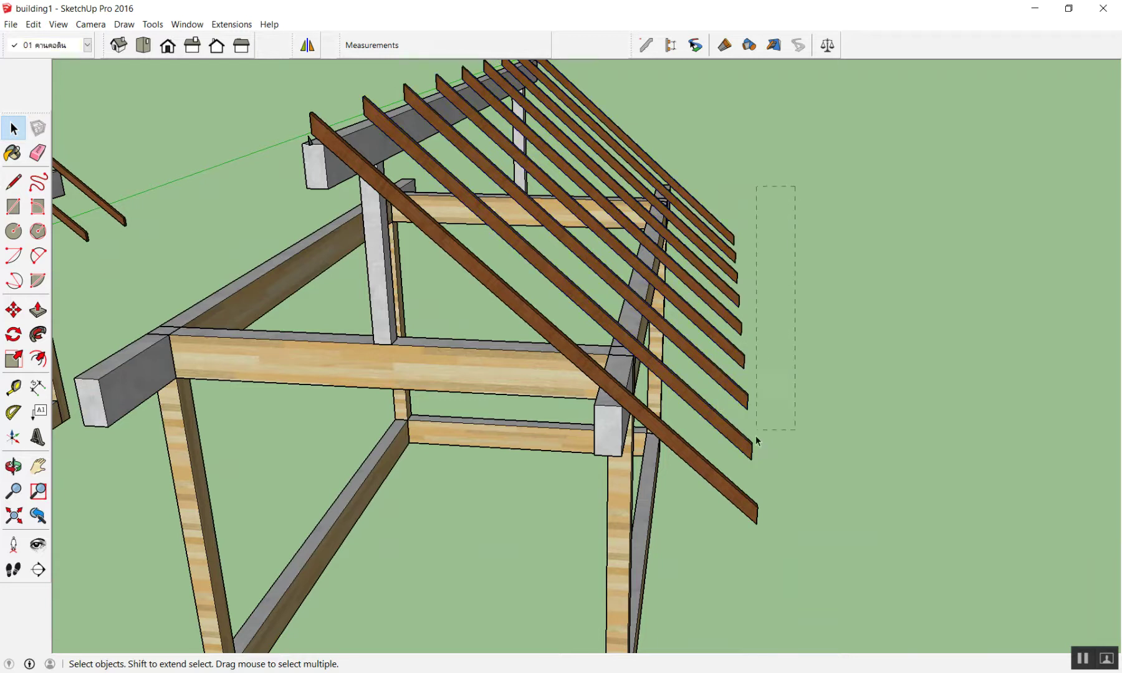
left_click_drag(719, 520, 724, 513)
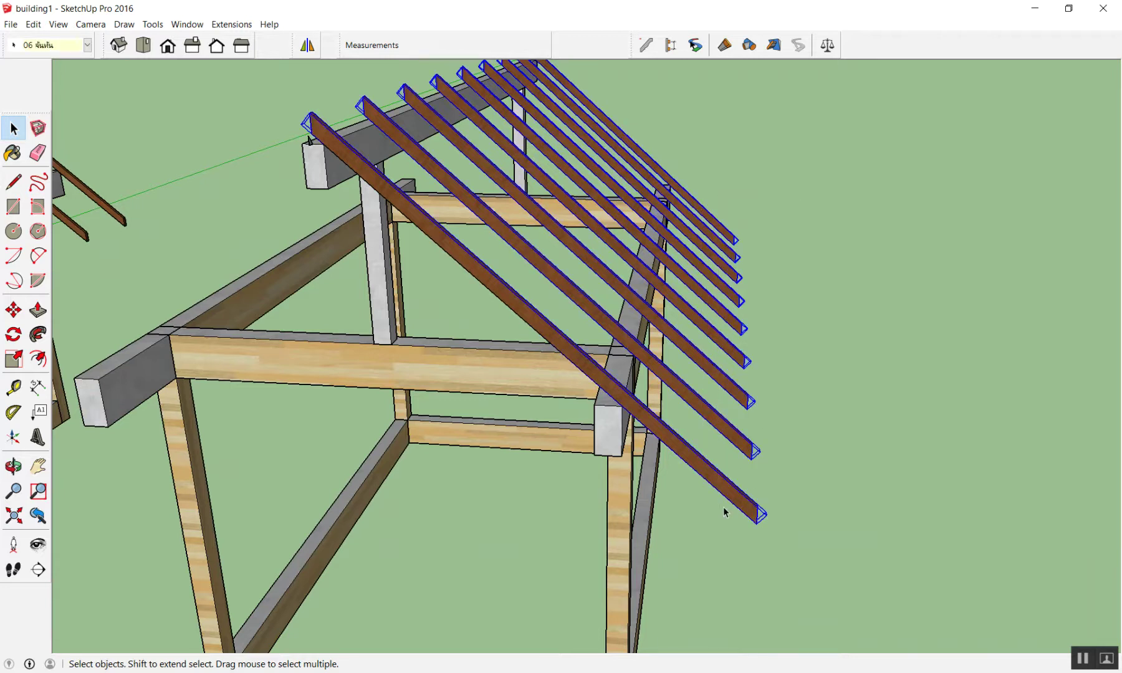
key("Delete")
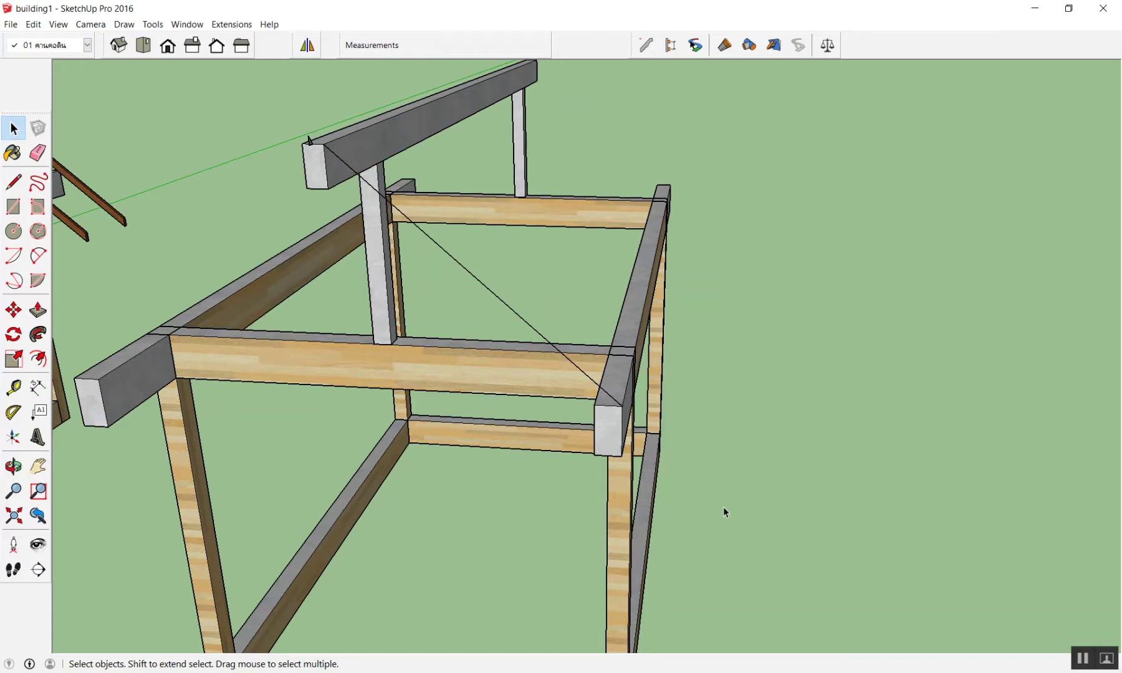
middle_click_drag(579, 197, 339, 214)
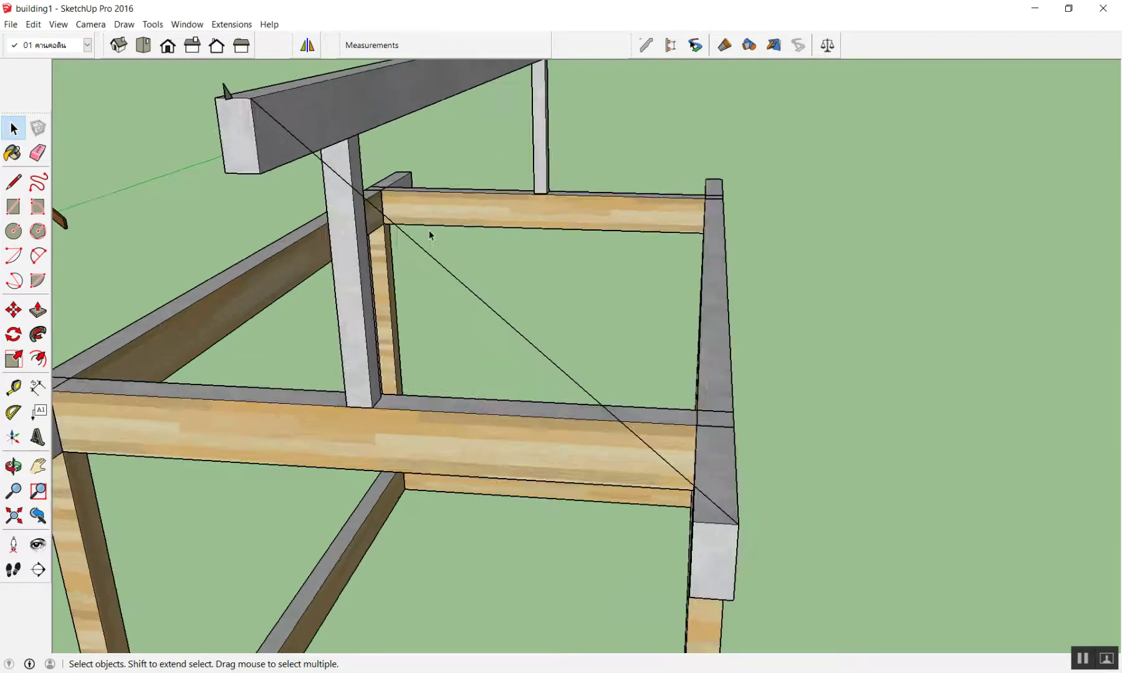
scroll(421, 230, "down", 5)
mouse_move(421, 230)
middle_mouse_down()
mouse_move(496, 275)
mouse_move(682, 291)
mouse_move(902, 213)
middle_mouse_up()
mouse_move(901, 213)
left_mouse_down()
mouse_move(786, 245)
mouse_move(548, 150)
mouse_move(500, 166)
left_mouse_up()
key("space")
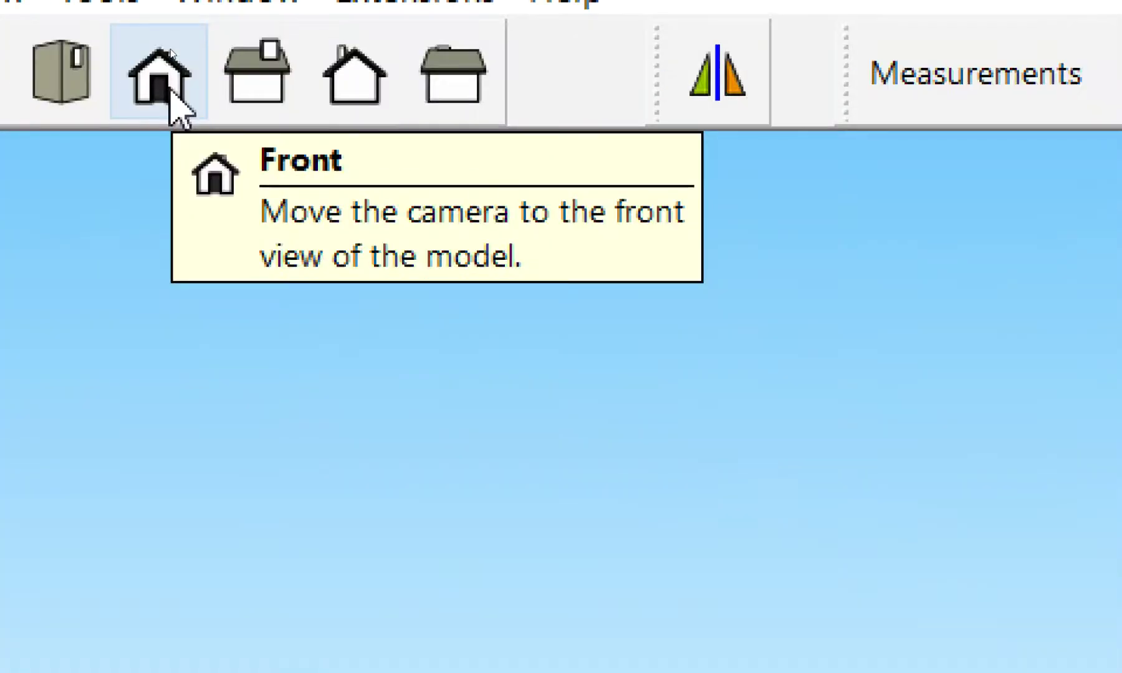
left_click(170, 87)
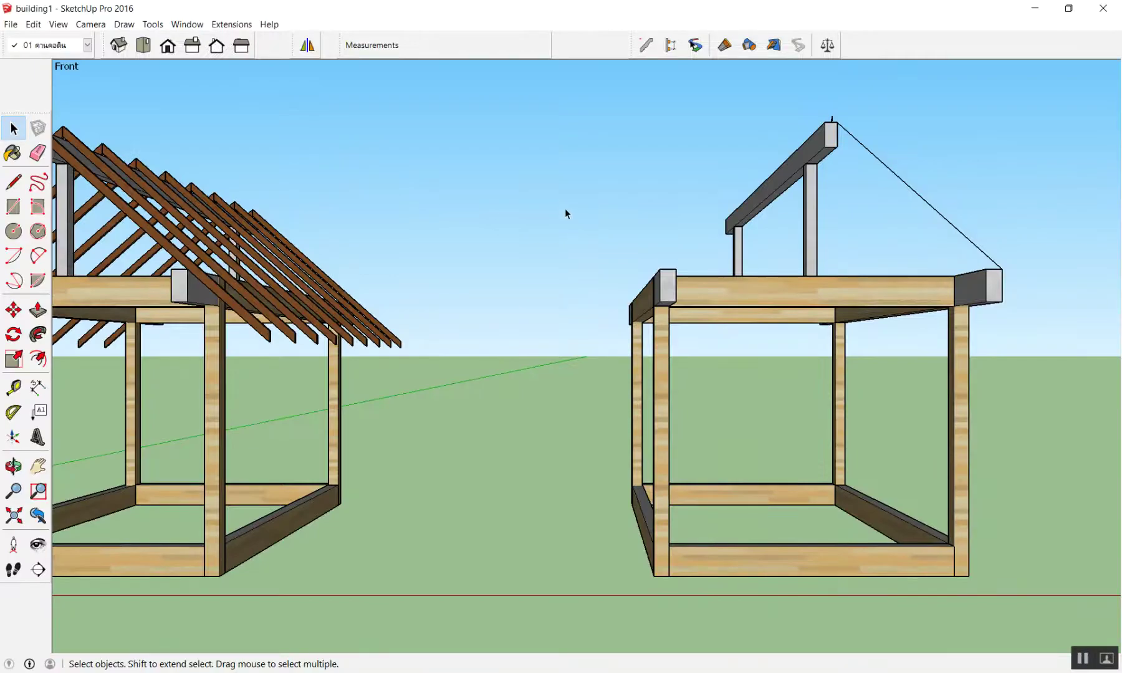
scroll(860, 199, "up", 3)
scroll(904, 182, "up", 2)
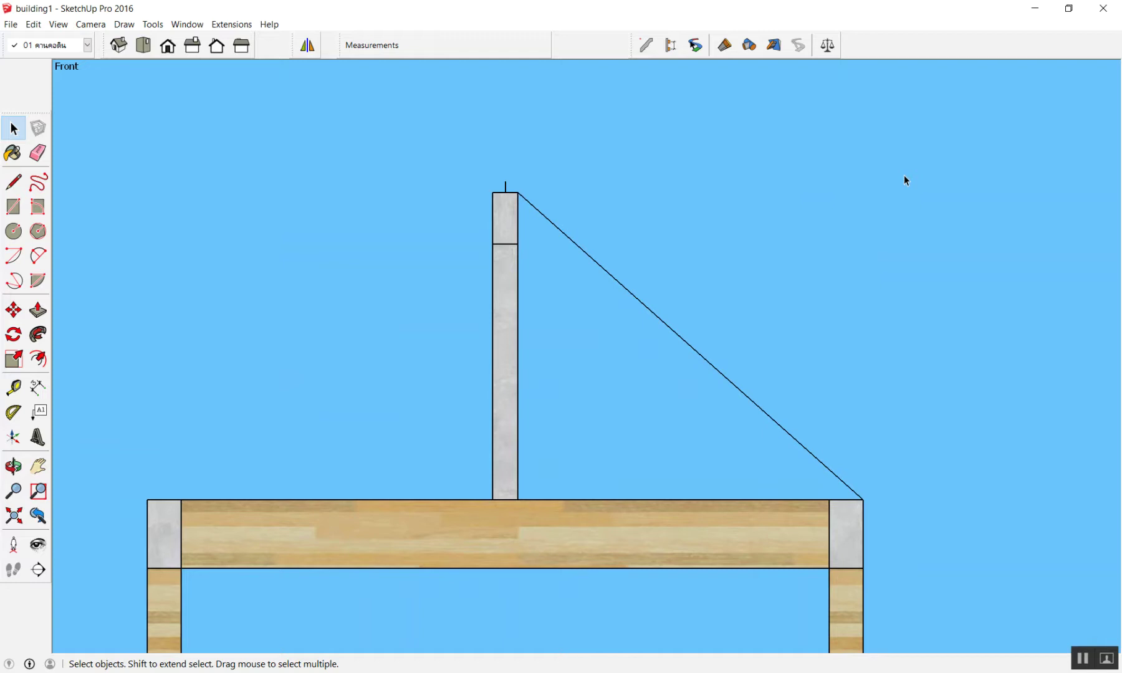
scroll(657, 91, "down", 2)
mouse_move(656, 90)
middle_mouse_down()
mouse_move(699, 255)
mouse_move(586, 399)
mouse_move(612, 377)
middle_mouse_up()
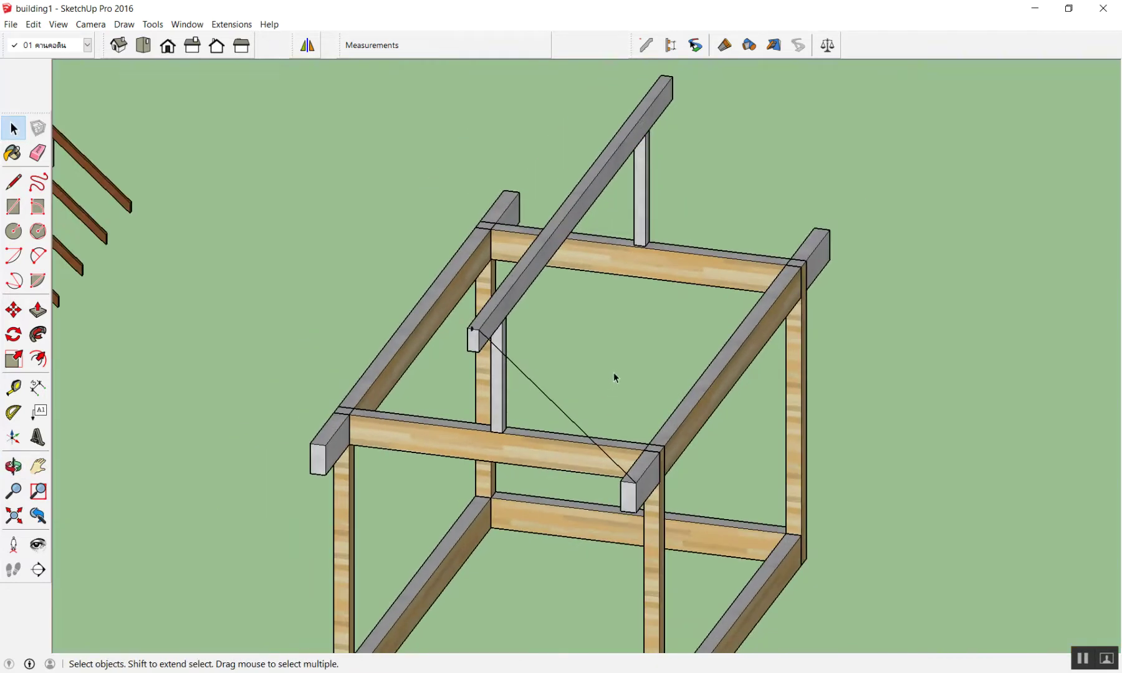
scroll(614, 373, "down", 3)
scroll(574, 405, "up", 2)
scroll(541, 436, "up", 2)
scroll(649, 454, "down", 3)
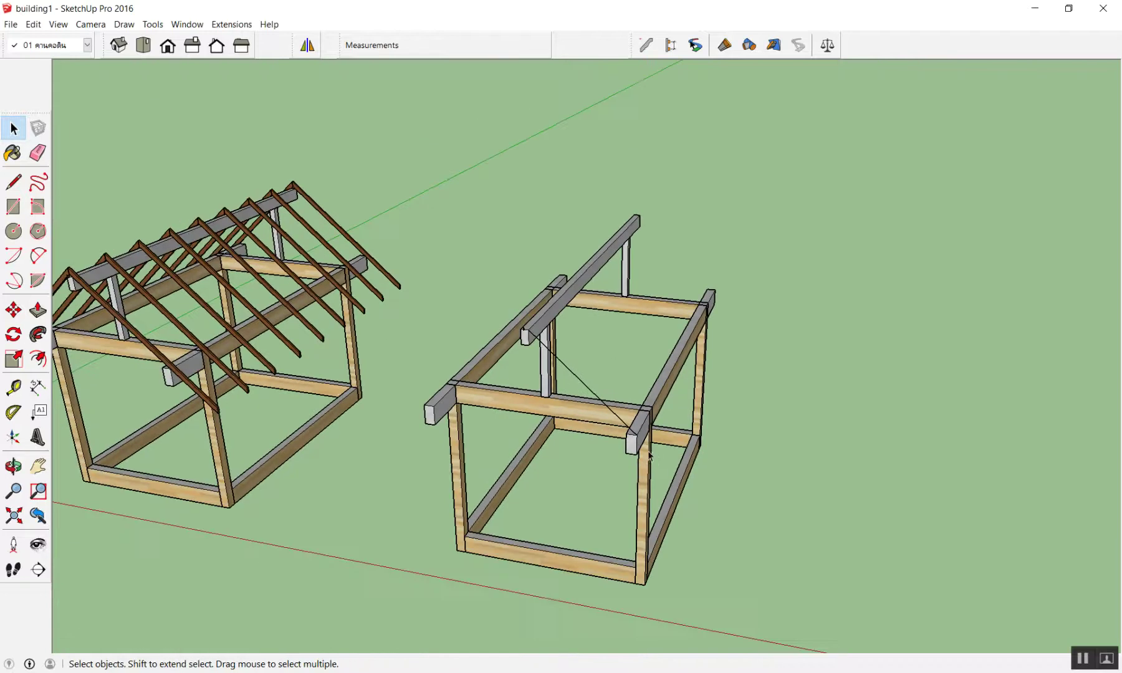
scroll(649, 454, "up", 3)
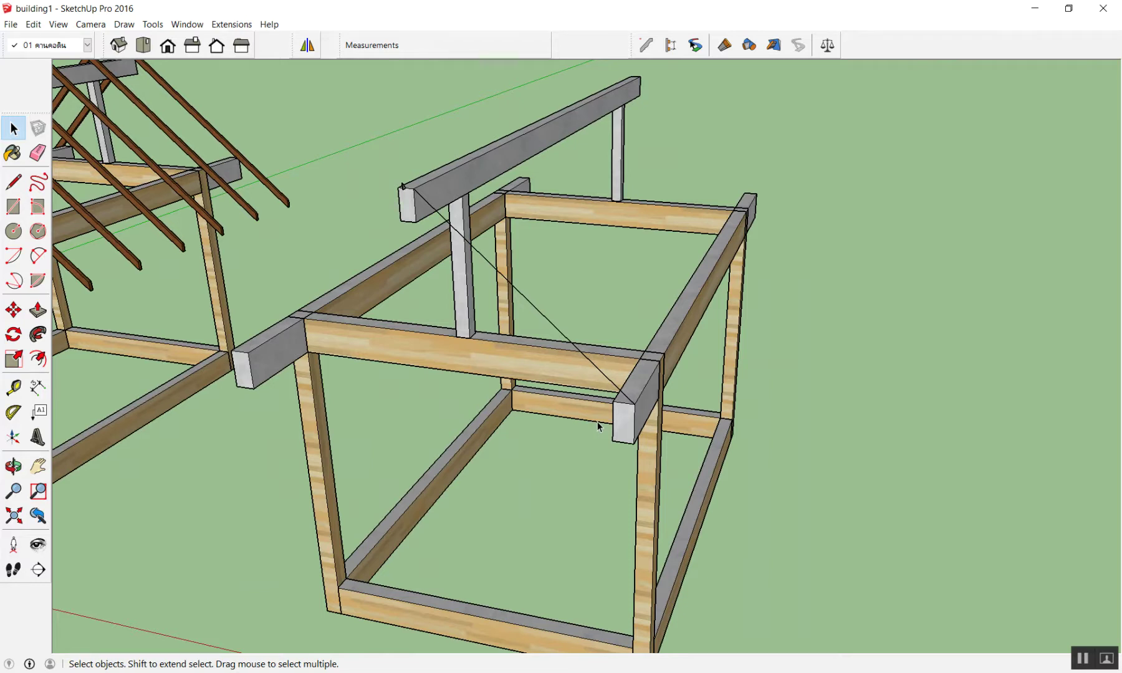
scroll(510, 257, "up", 2)
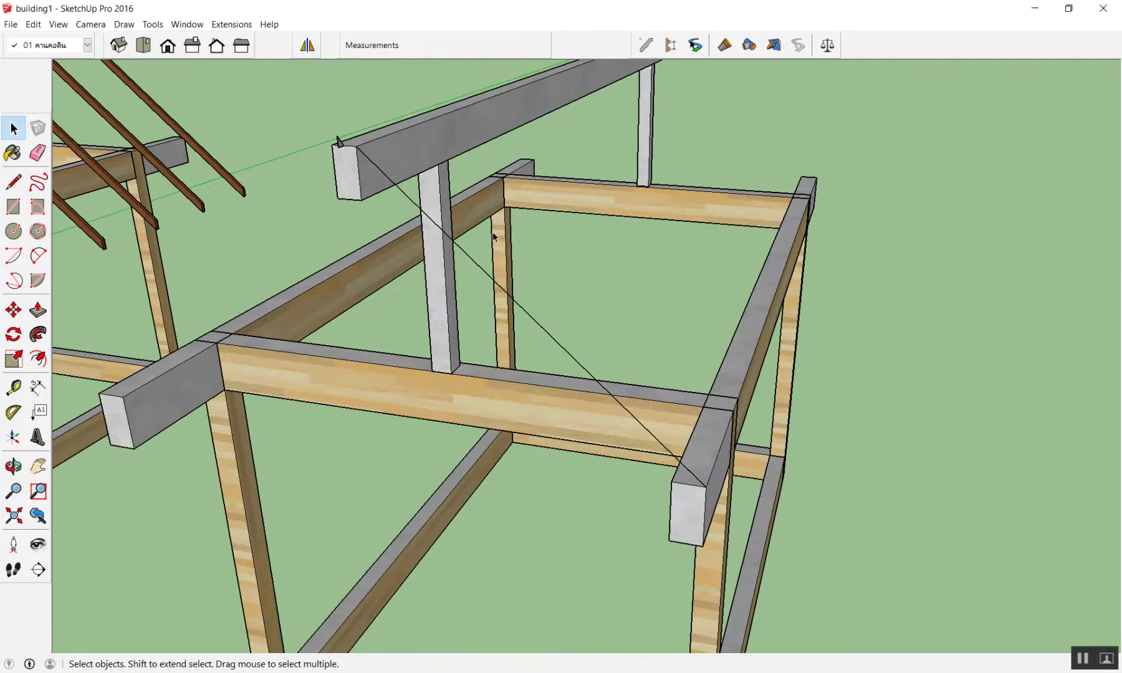
scroll(359, 154, "up", 2)
scroll(357, 150, "up", 3)
scroll(356, 147, "up", 1)
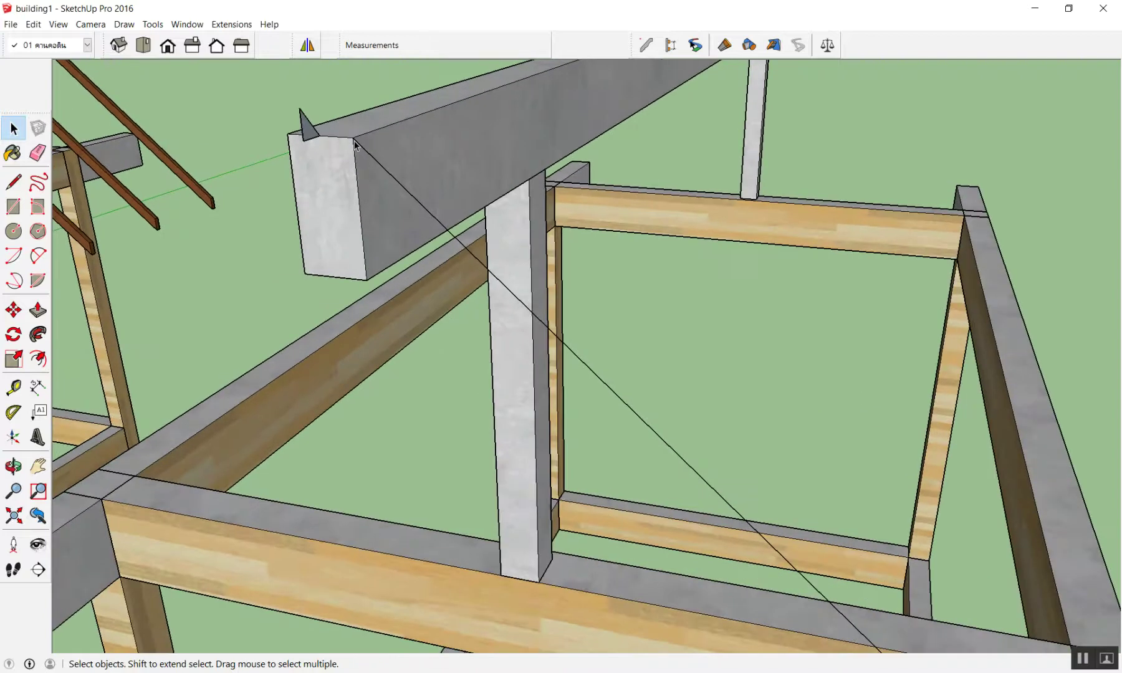
scroll(354, 145, "down", 2)
scroll(355, 145, "down", 2)
scroll(354, 145, "down", 2)
scroll(354, 144, "down", 1)
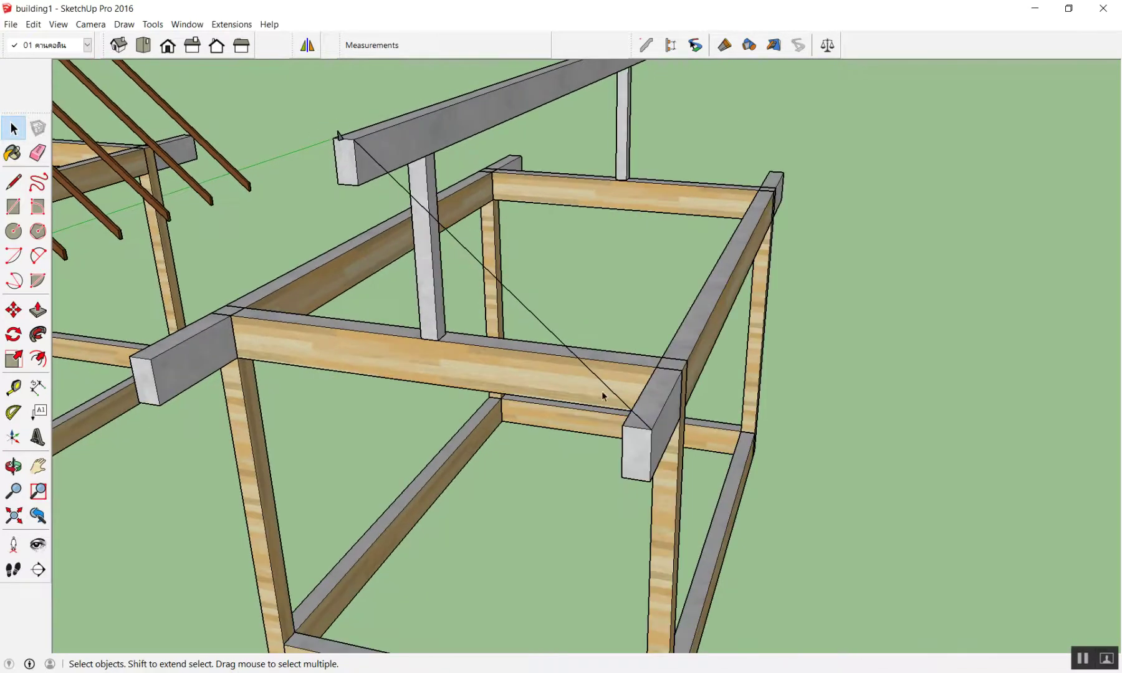
scroll(645, 436, "up", 1)
scroll(645, 437, "up", 2)
scroll(645, 437, "up", 2)
scroll(645, 437, "up", 1)
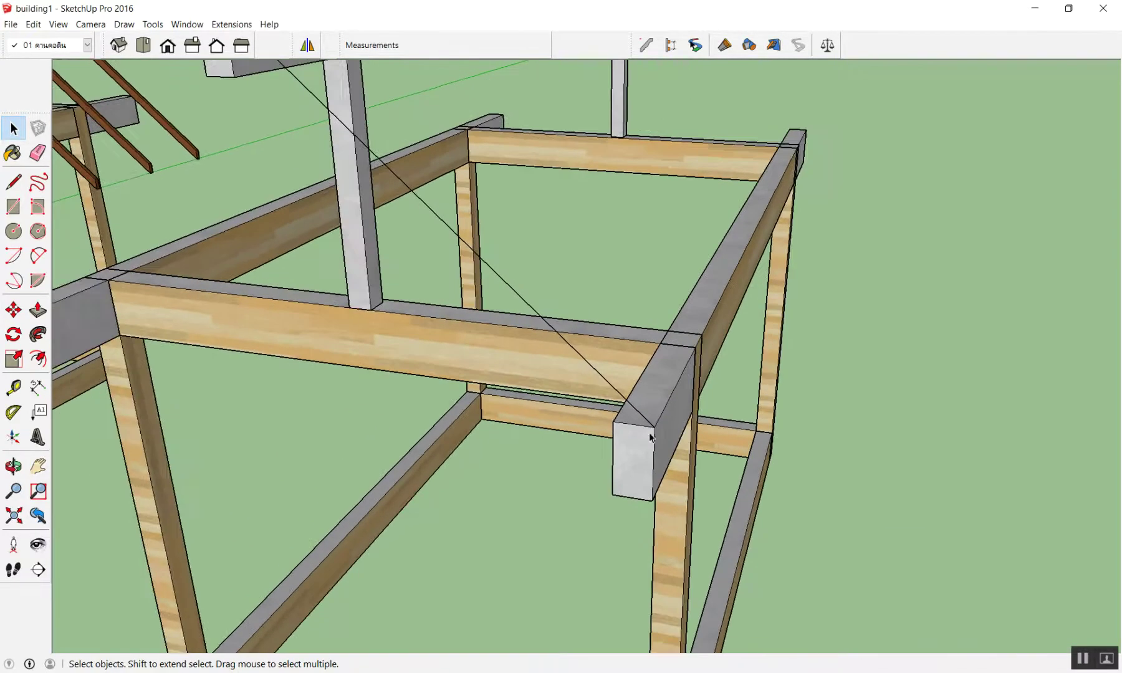
scroll(649, 438, "down", 2)
scroll(574, 321, "up", 1)
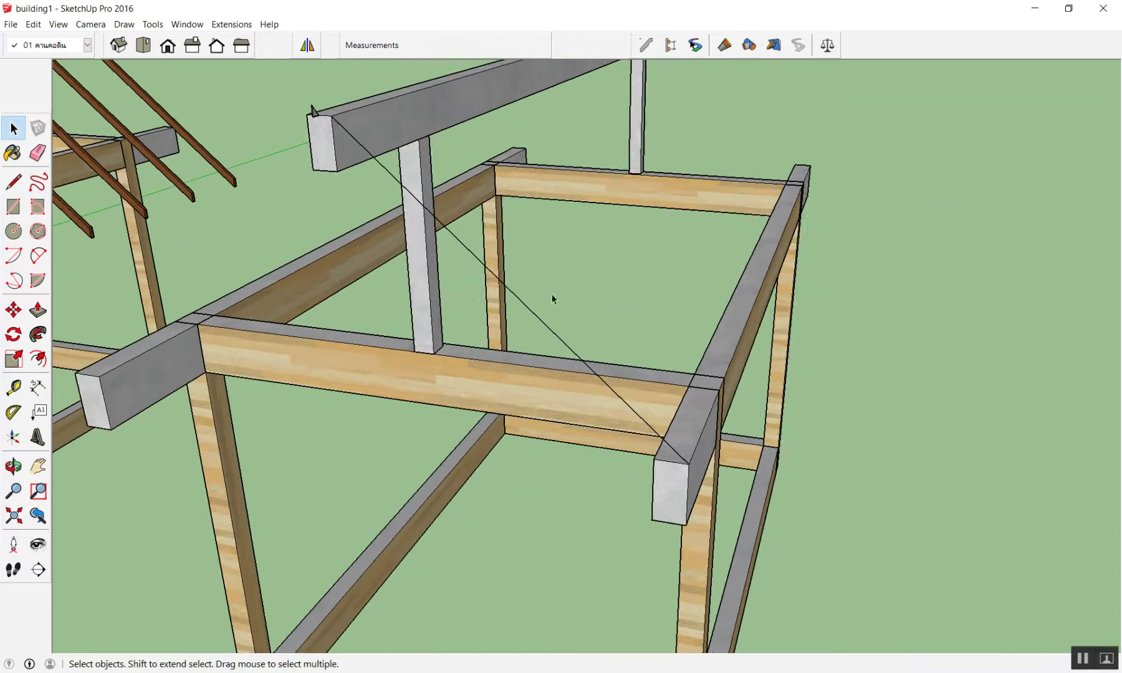
key("e")
- Erase the diagonal ridge-to-eave line and orbit low to view the ridge beam
left_click(541, 319)
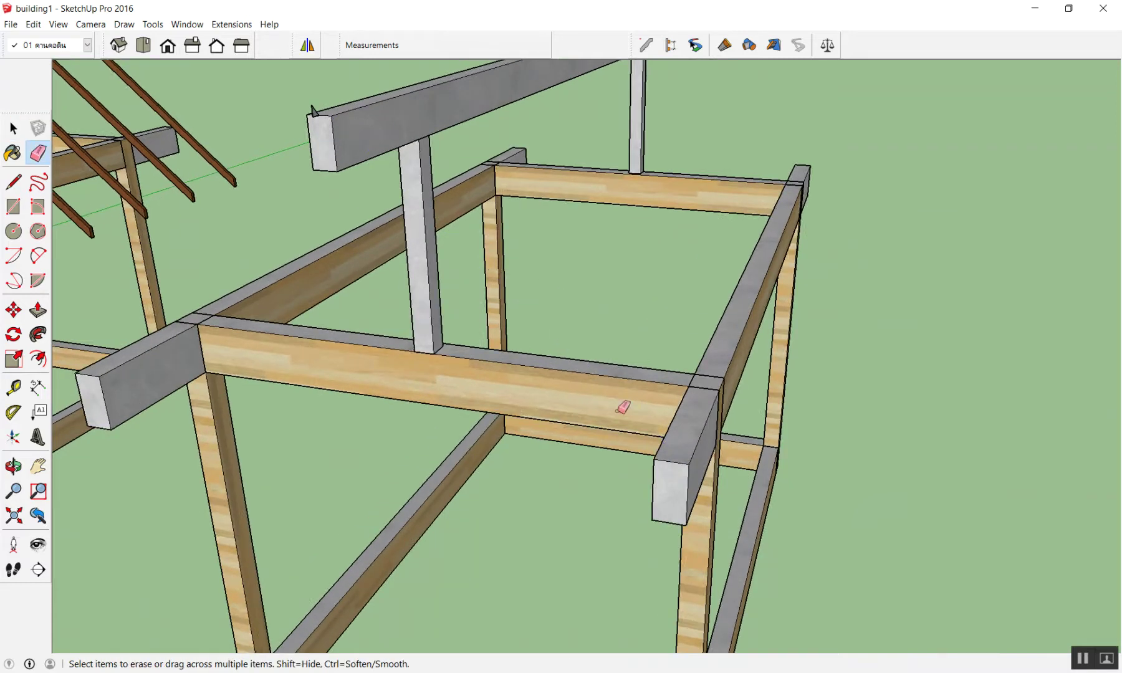
scroll(639, 331, "down", 3)
scroll(478, 233, "up", 3)
scroll(515, 314, "up", 2)
key("space")
scroll(514, 313, "down", 3)
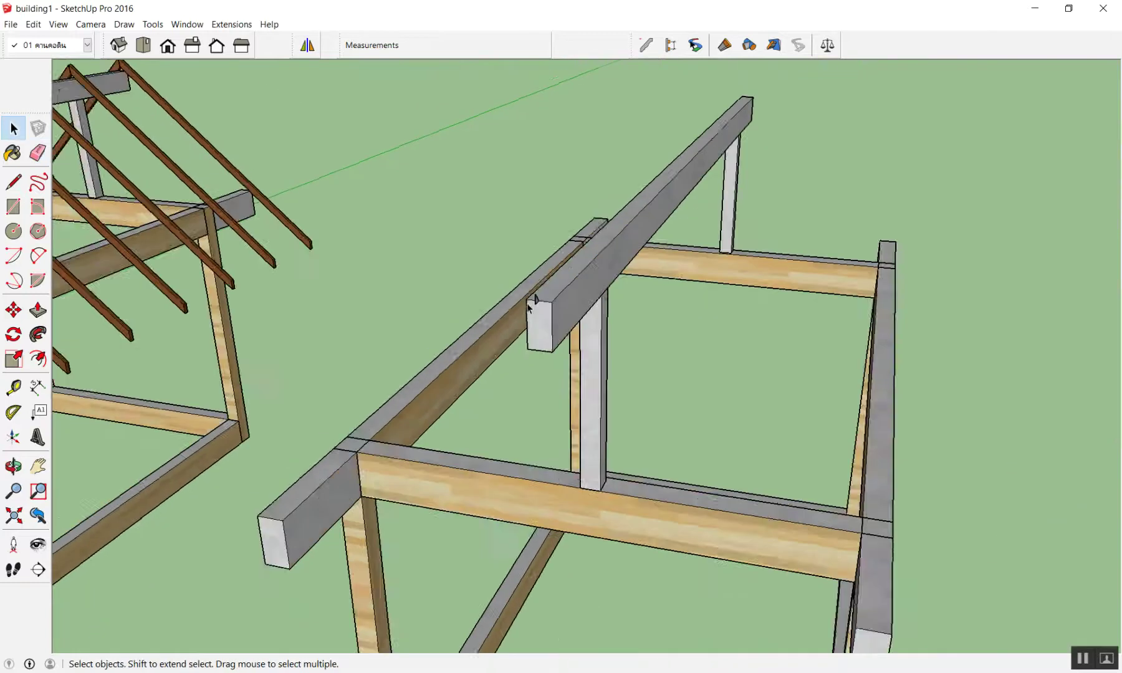
scroll(509, 304, "up", 2)
middle_click_drag(509, 304, 425, 234)
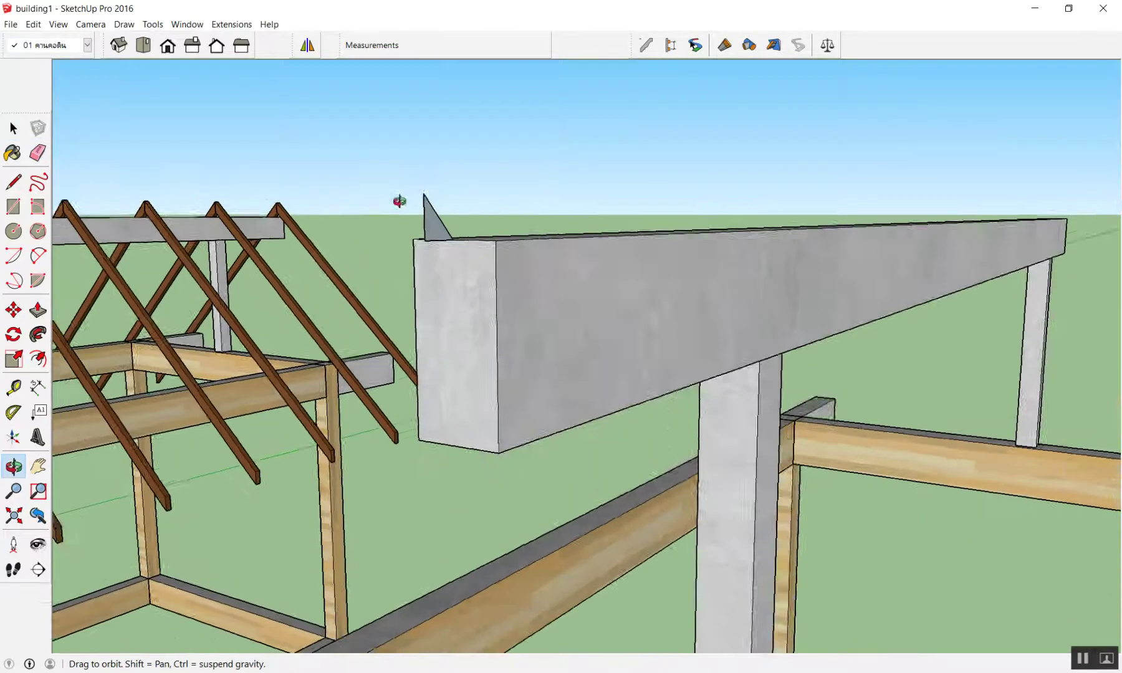
scroll(426, 234, "up", 2)
scroll(446, 231, "up", 2)
scroll(445, 219, "up", 2)
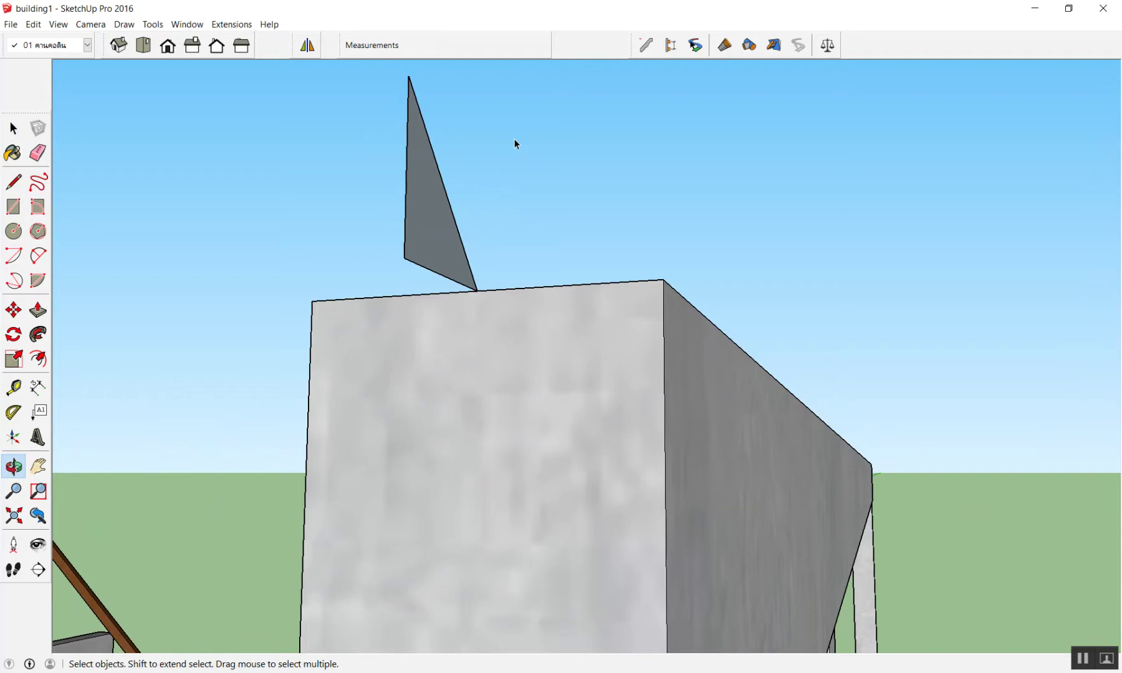
scroll(515, 143, "up", 2)
scroll(451, 185, "down", 2)
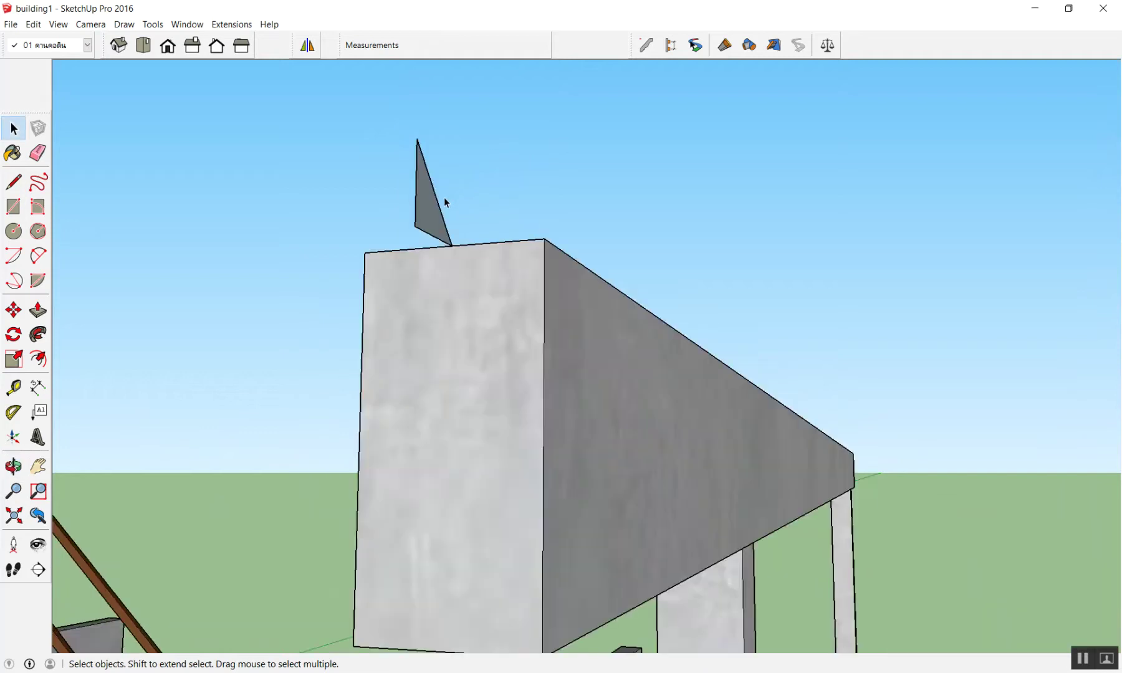
scroll(444, 197, "down", 3)
- Delete the small triangular face and its leftover edge at the ridge beam's end
middle_click_drag(444, 197, 429, 244)
scroll(429, 243, "up", 1)
scroll(430, 237, "up", 1)
scroll(440, 224, "up", 1)
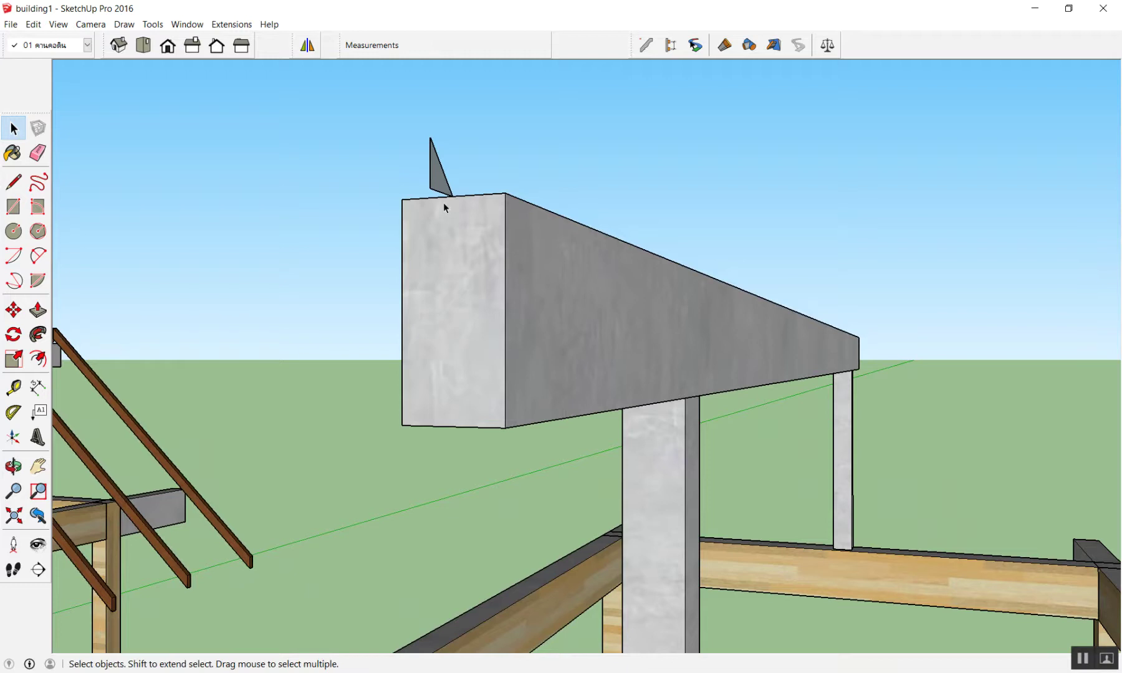
scroll(453, 195, "up", 1)
scroll(454, 194, "up", 3)
scroll(456, 216, "down", 3)
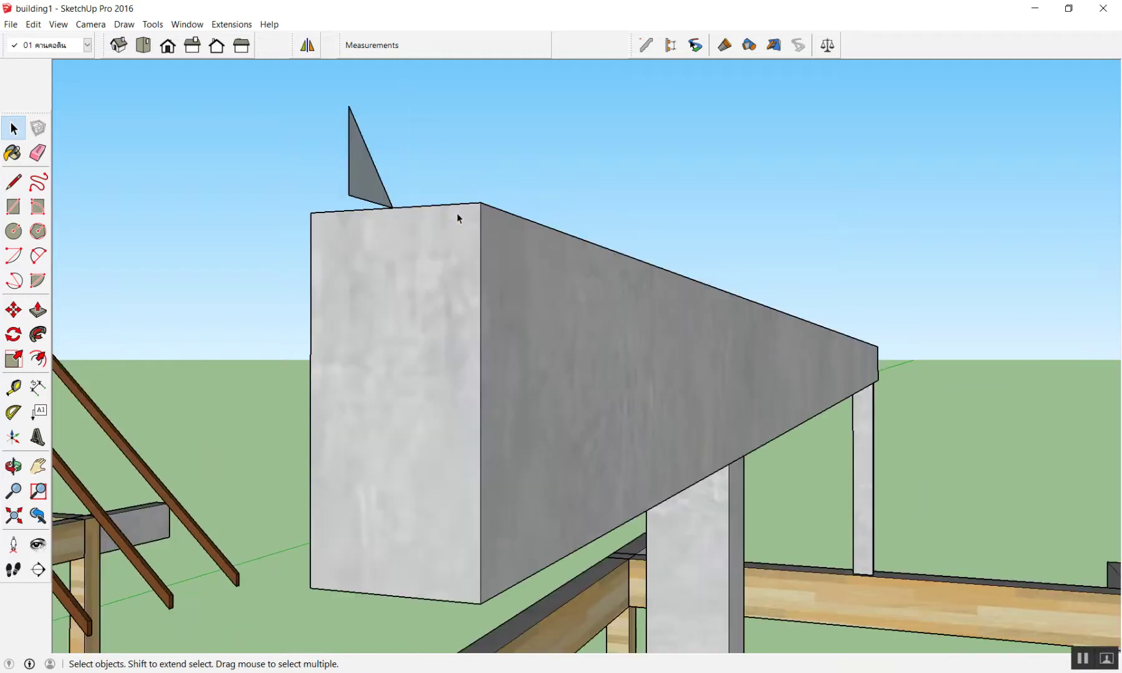
middle_click_drag(411, 207, 425, 141)
left_click_drag(426, 141, 324, 201)
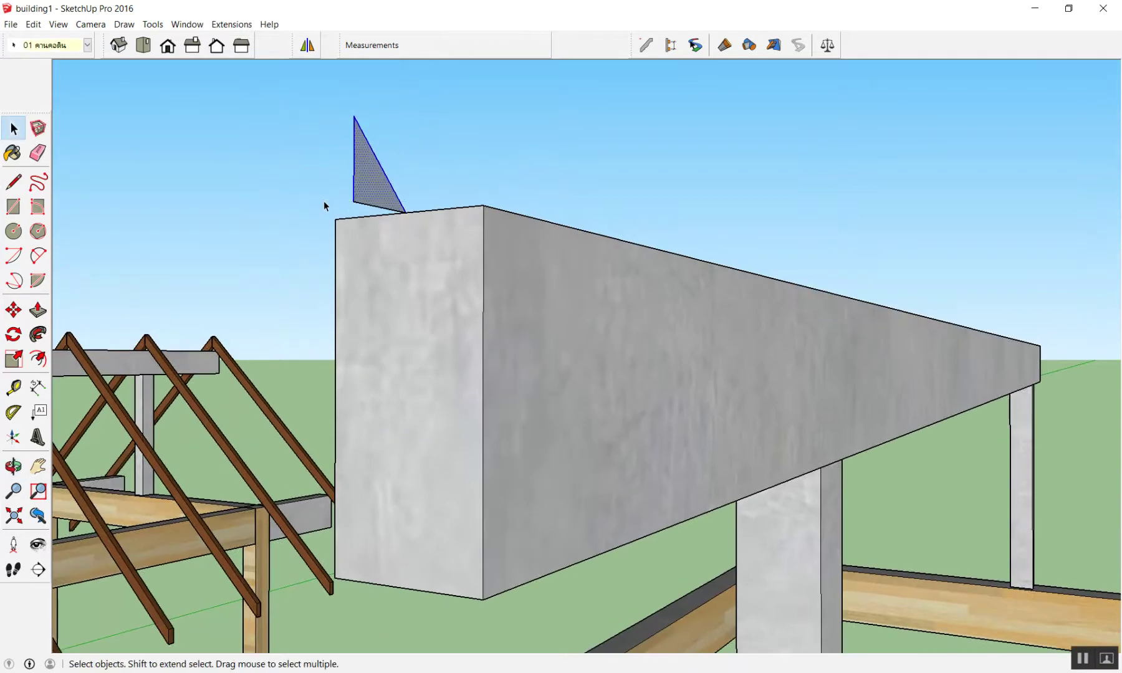
key("Delete")
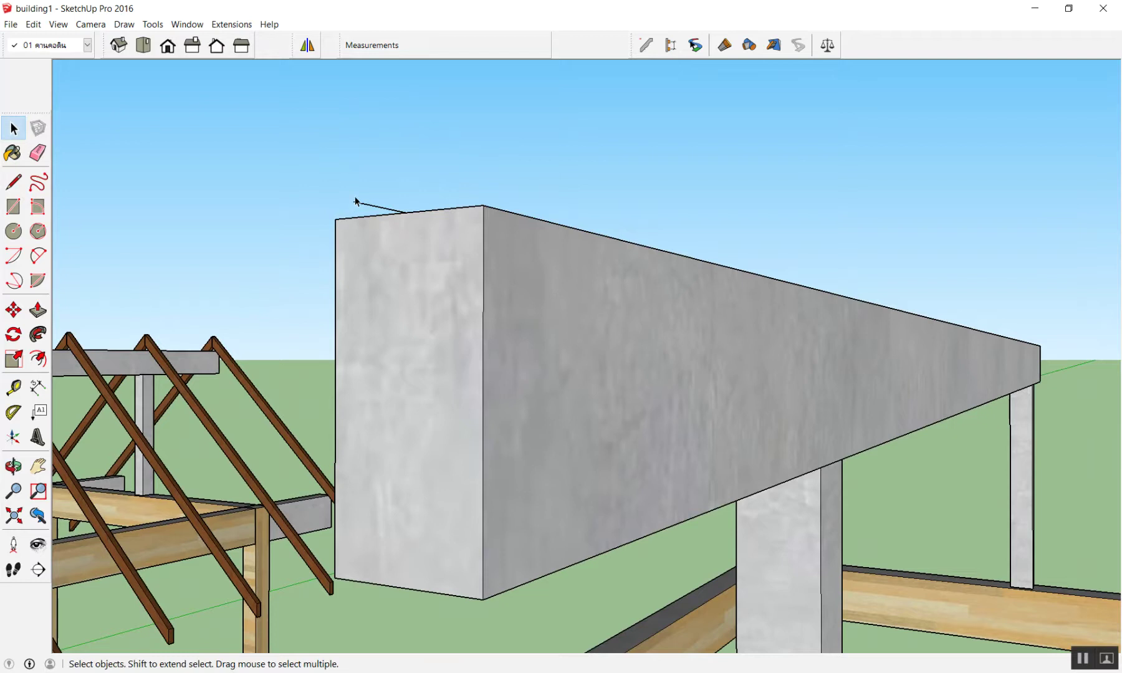
left_click(351, 208)
key("Delete")
- Draw a triangle from the beam's top-edge midpoint, up the blue axis and along green
key("l")
scroll(368, 175, "up", 3)
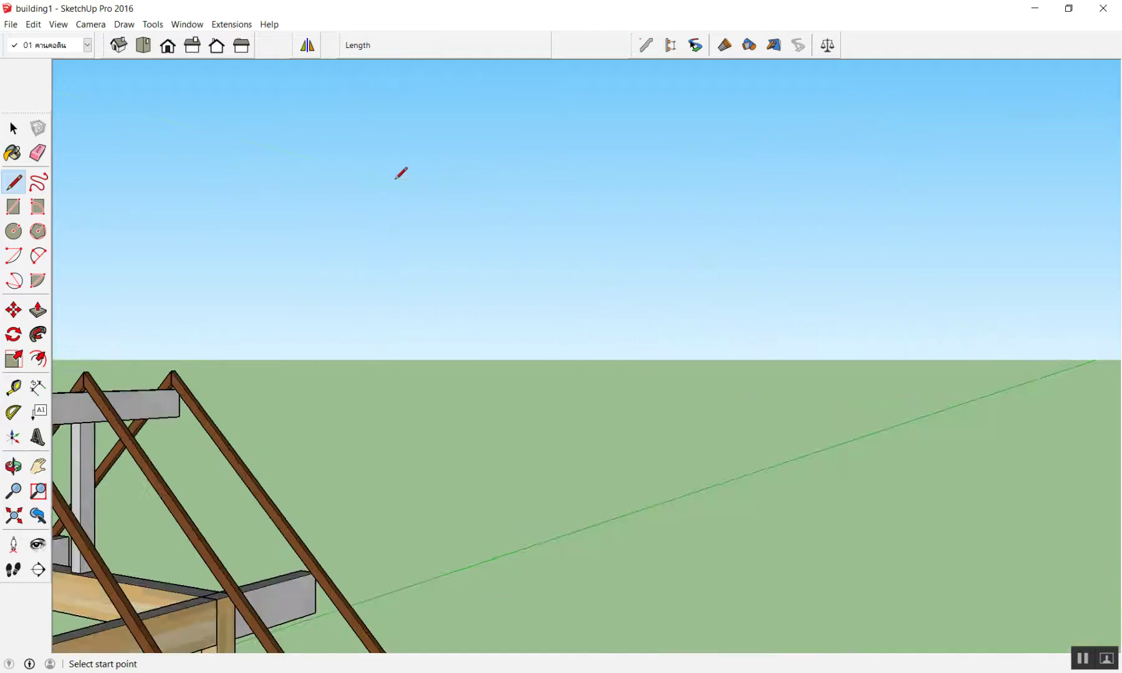
scroll(401, 173, "down", 2)
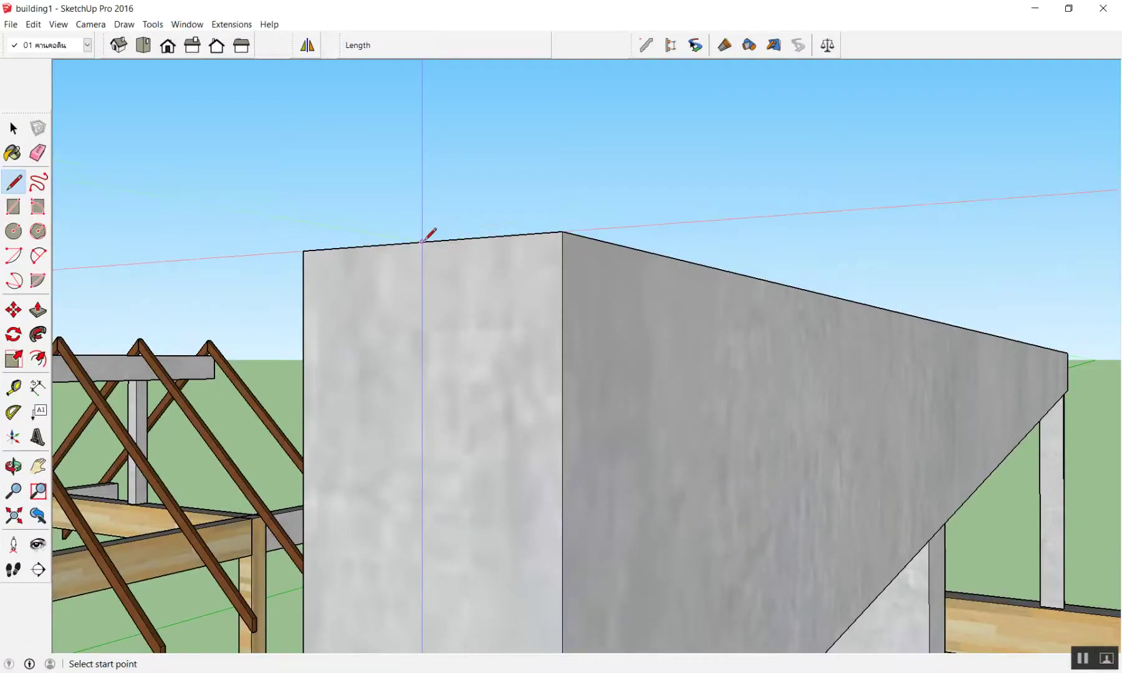
left_click(422, 241)
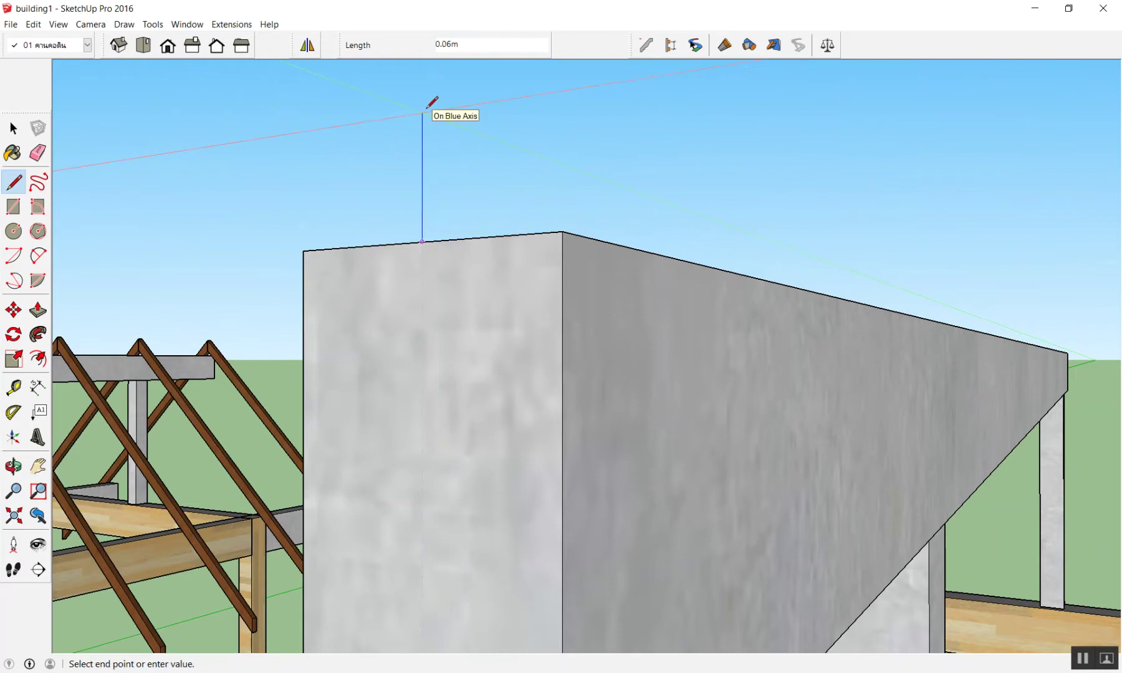
key("shift")
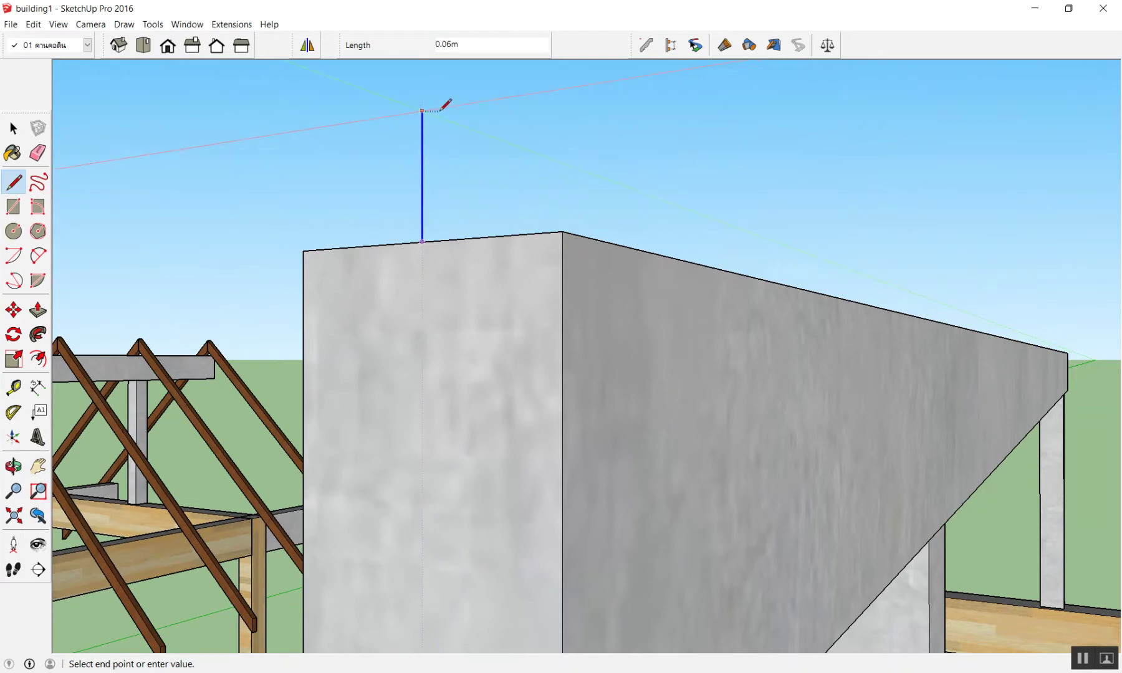
scroll(443, 107, "down", 5)
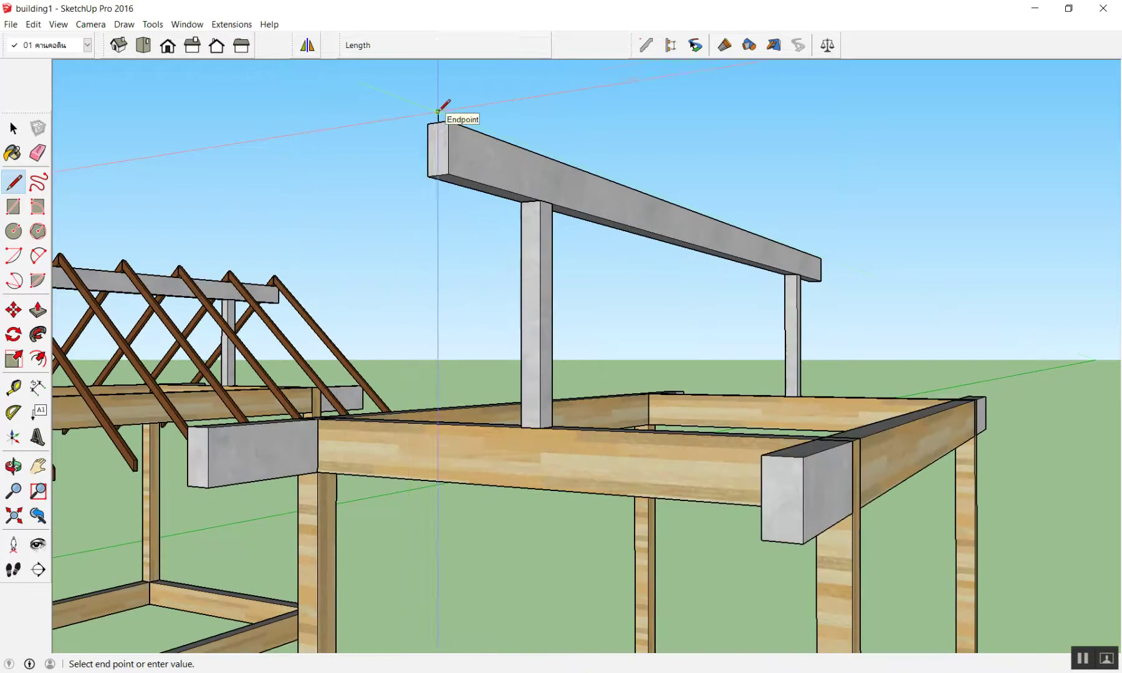
scroll(405, 102, "up", 2)
scroll(414, 101, "up", 2)
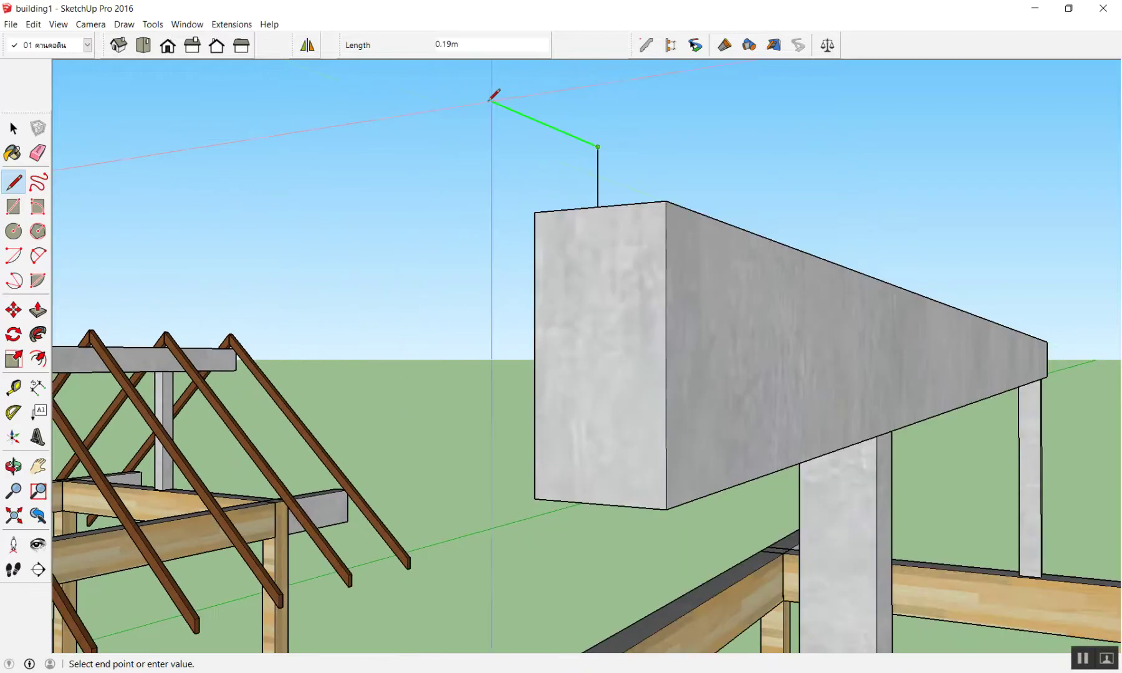
scroll(528, 106, "up", 3)
scroll(563, 113, "down", 3)
scroll(566, 121, "up", 2)
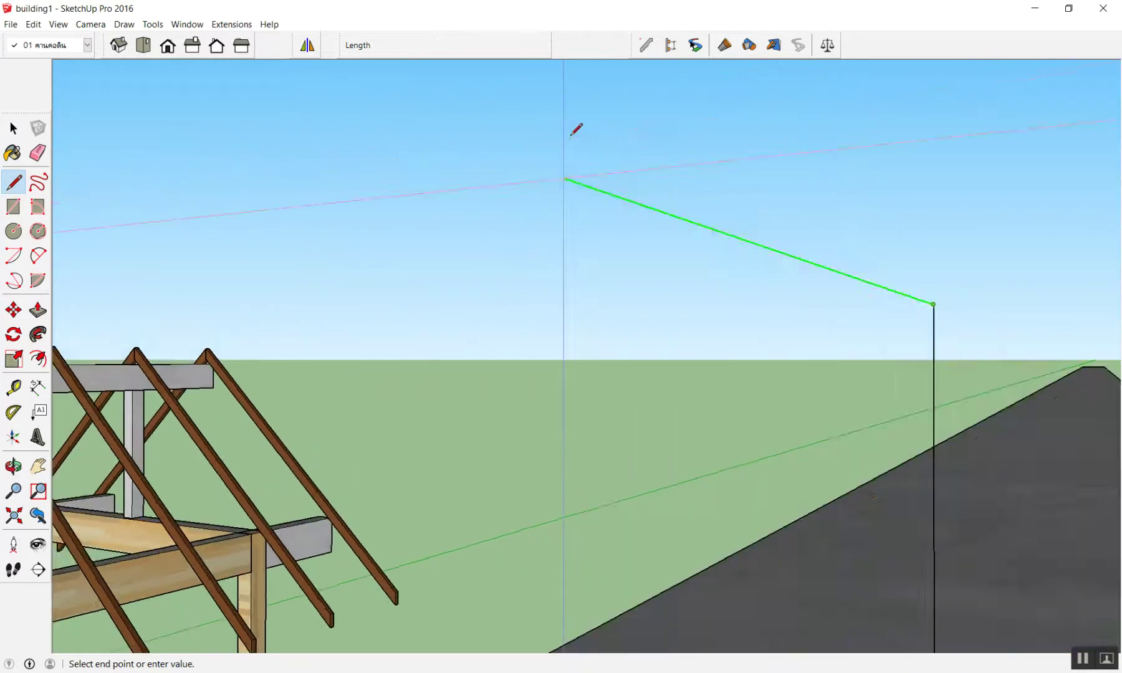
scroll(574, 129, "down", 2)
scroll(571, 133, "up", 2)
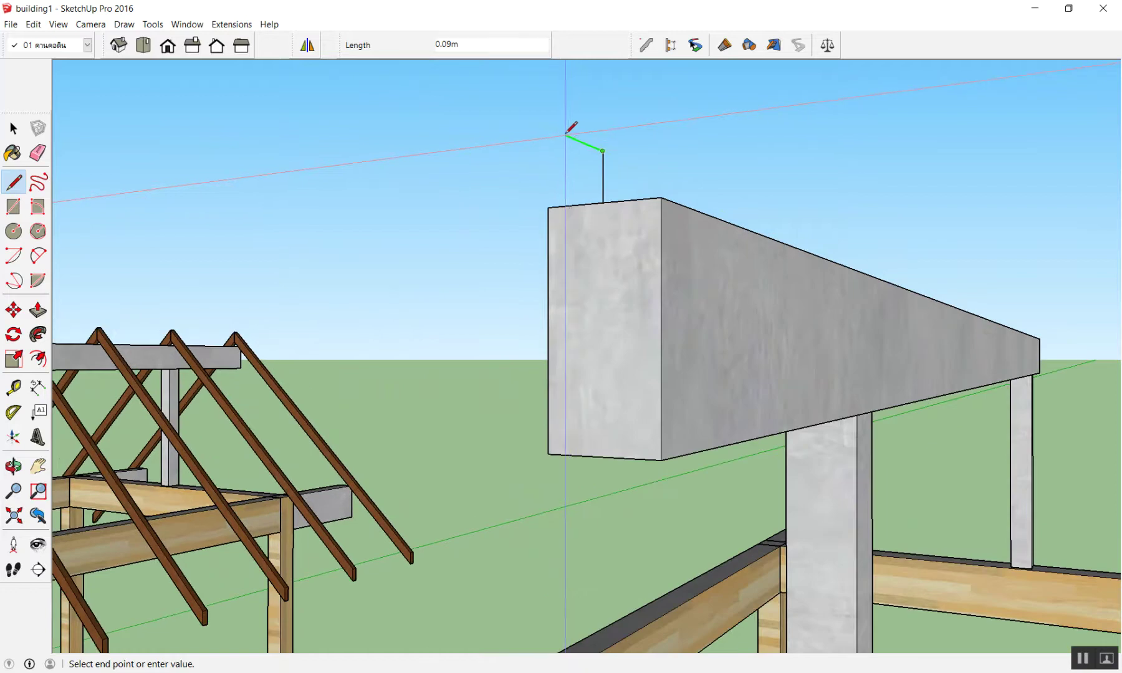
left_click(566, 135)
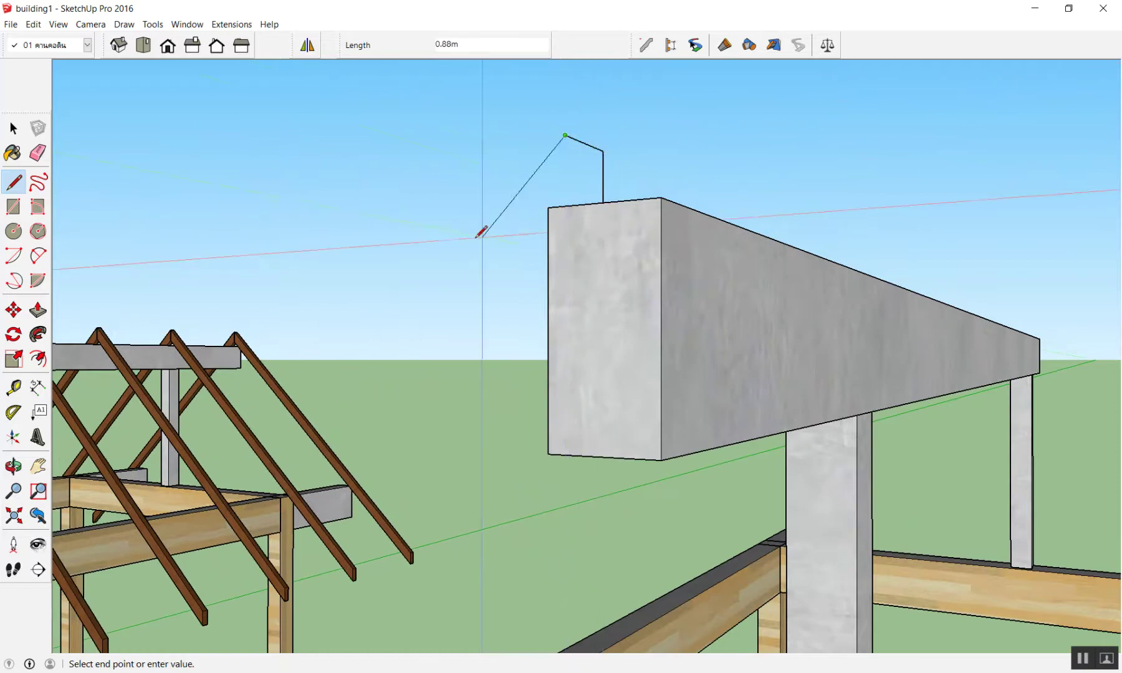
scroll(574, 204, "up", 5)
left_click(648, 198)
- Orbit around the new triangle and select its face
scroll(649, 198, "down", 3)
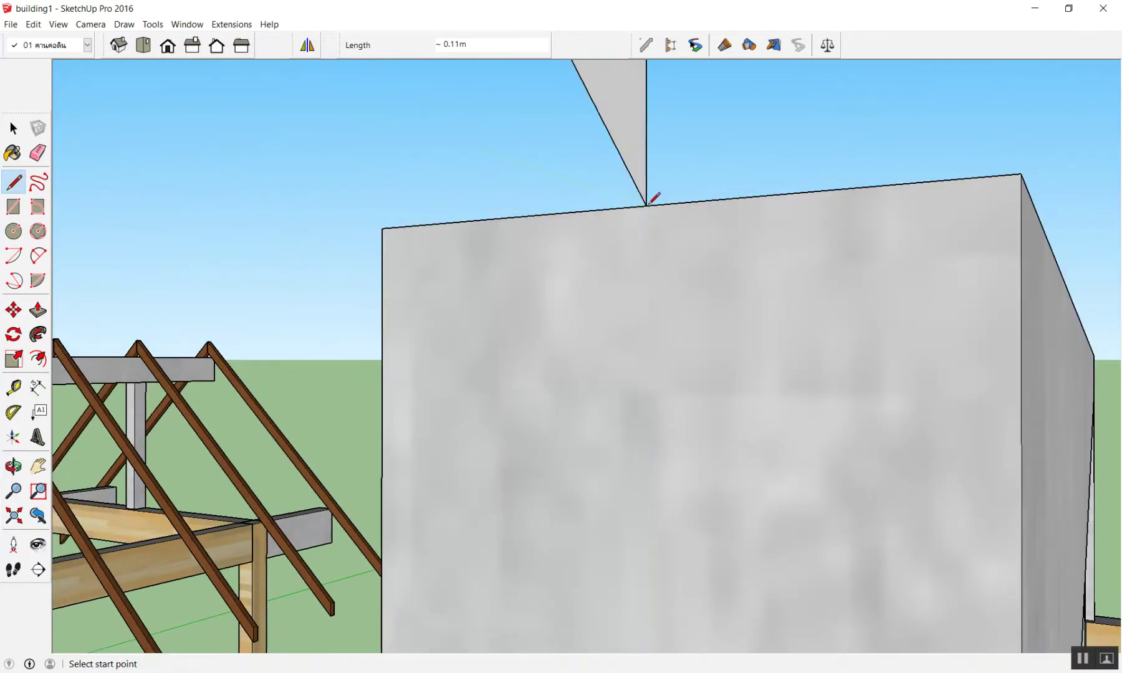
scroll(596, 229, "down", 2)
mouse_move(596, 230)
middle_mouse_down()
mouse_move(457, 269)
mouse_move(227, 419)
mouse_move(827, 398)
mouse_move(1093, 213)
mouse_move(747, 243)
mouse_move(661, 333)
mouse_move(613, 345)
mouse_move(713, 284)
mouse_move(711, 368)
mouse_move(846, 175)
mouse_move(950, 318)
mouse_move(730, 227)
mouse_move(796, 226)
mouse_move(845, 207)
middle_mouse_up()
left_click_drag(741, 191, 740, 189)
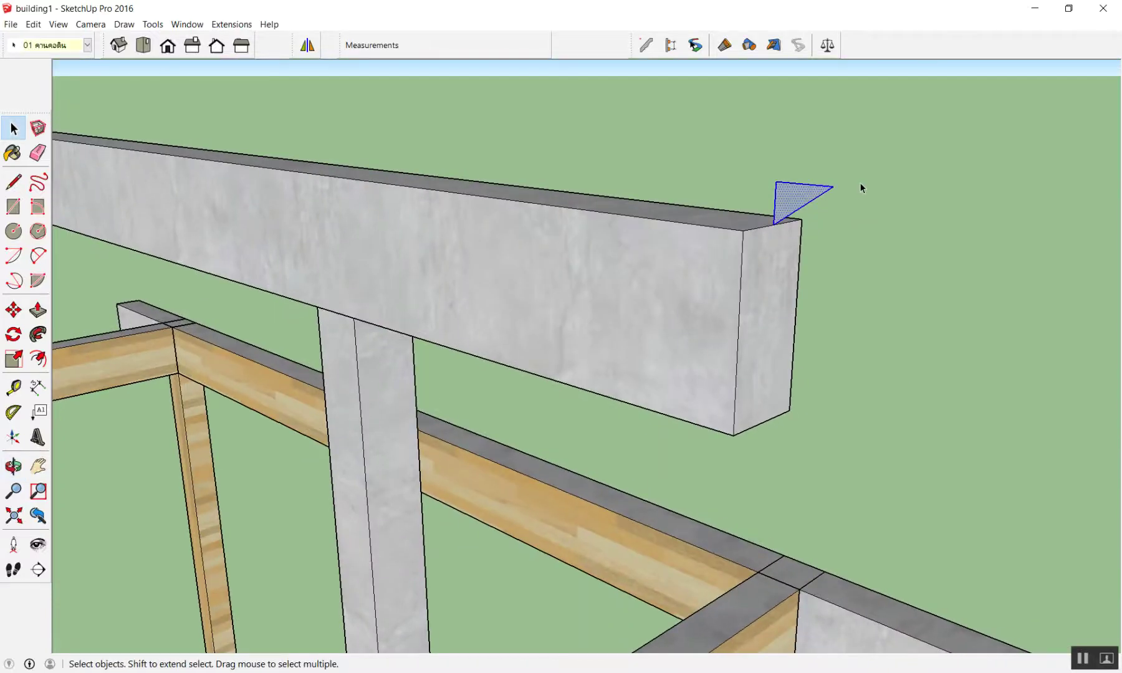
- Delete the old triangle and draw a new one starting from the beam end's bottom corner
key("Delete")
scroll(680, 374, "up", 1)
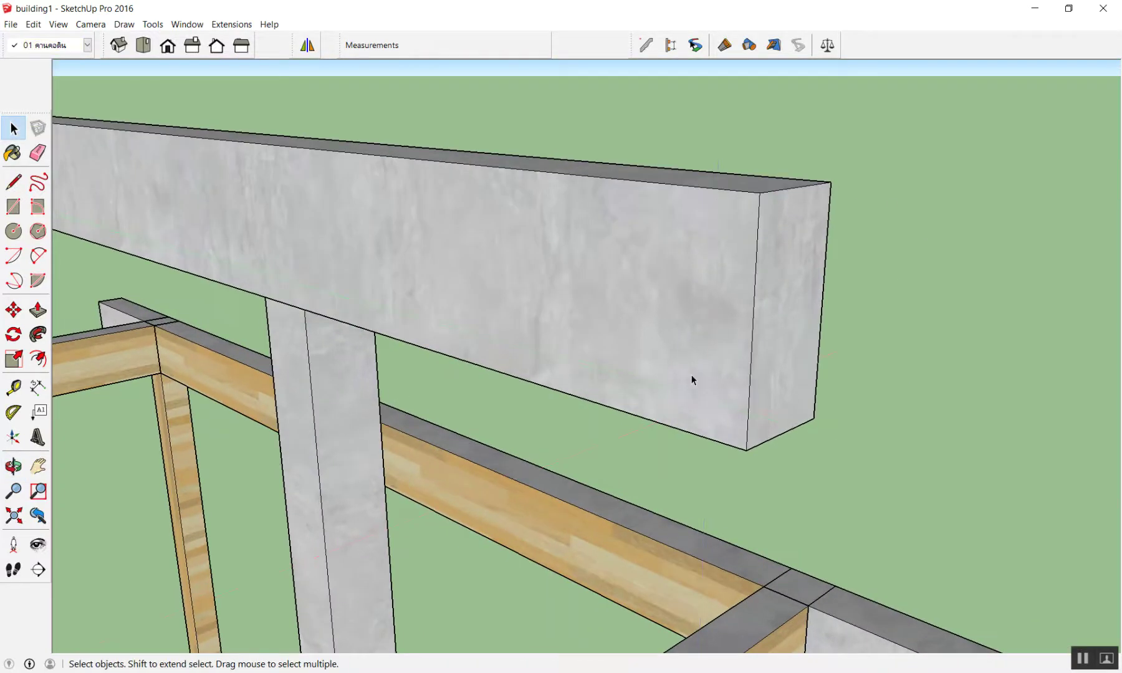
key("l")
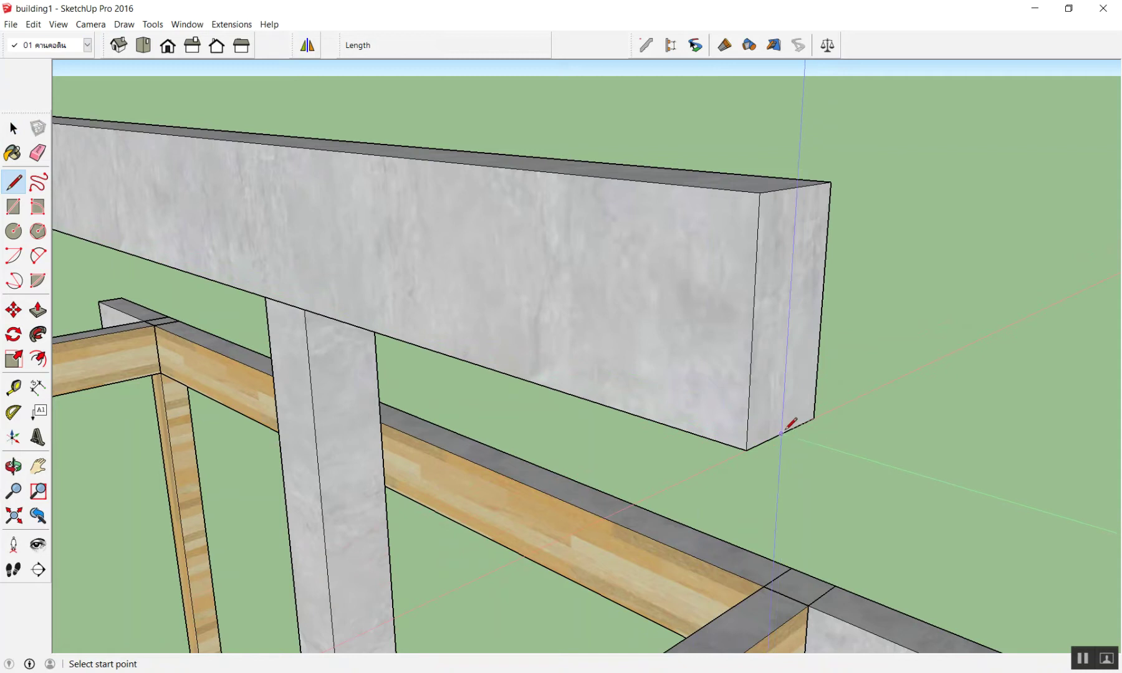
left_click(782, 433)
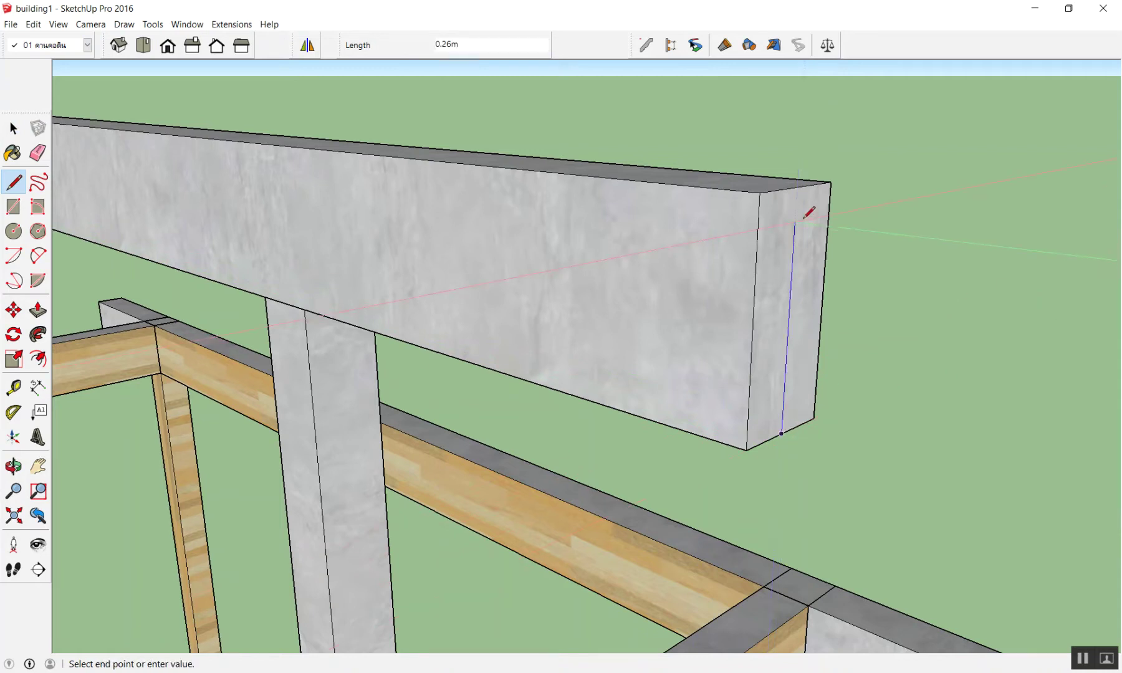
left_click(798, 187)
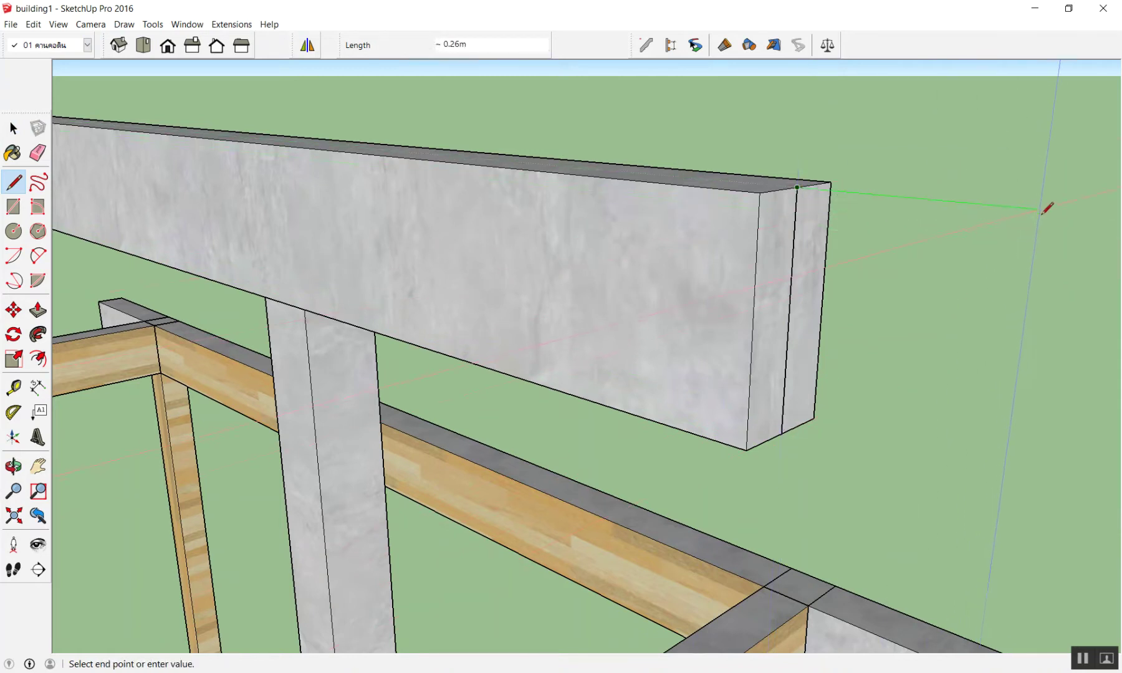
left_click(1047, 210)
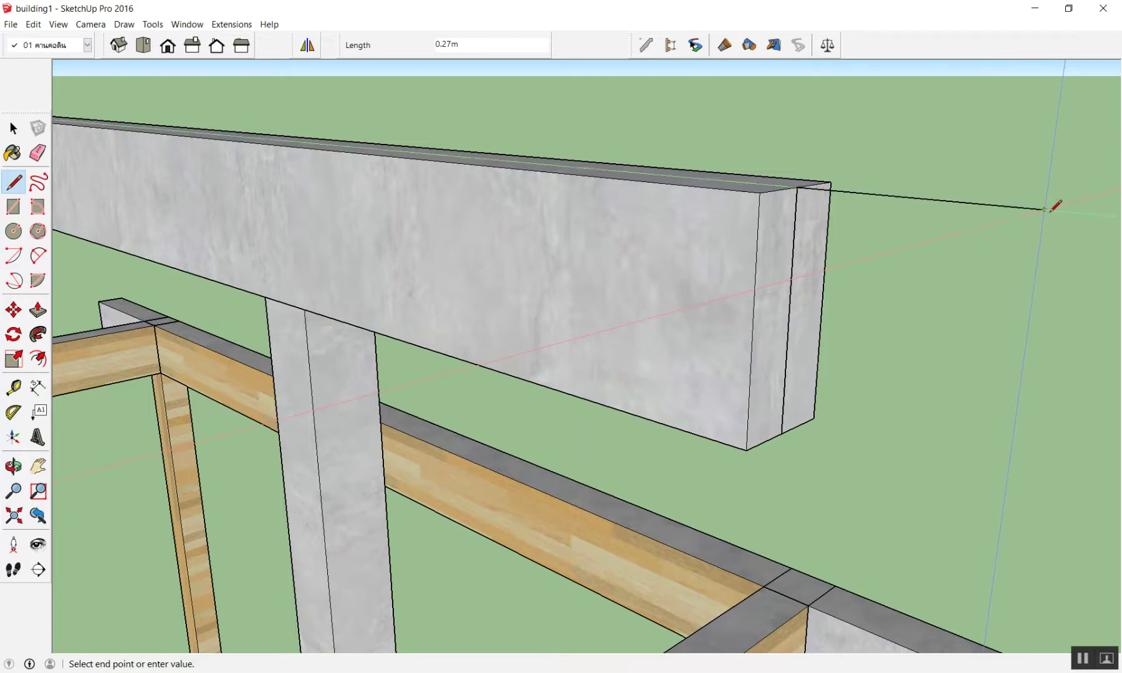
left_click(783, 432)
key("space")
- Orbit around the frame, viewing the beam end from below and above
scroll(787, 427, "down", 3)
mouse_move(787, 426)
middle_mouse_down()
mouse_move(318, 280)
mouse_move(156, 243)
mouse_move(479, 105)
mouse_move(583, 132)
mouse_move(696, 241)
mouse_move(809, 261)
middle_mouse_up()
scroll(597, 368, "up", 4)
scroll(597, 368, "down", 3)
middle_click_drag(583, 276, 594, 228)
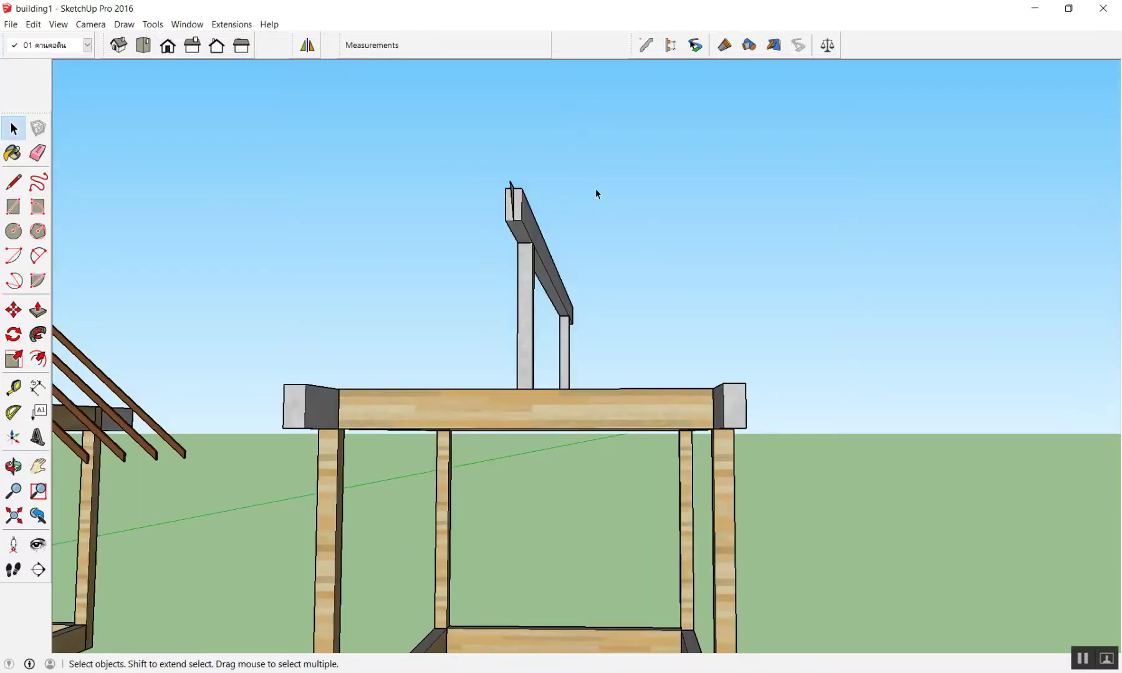
scroll(595, 188, "down", 2)
middle_click_drag(571, 202, 497, 263)
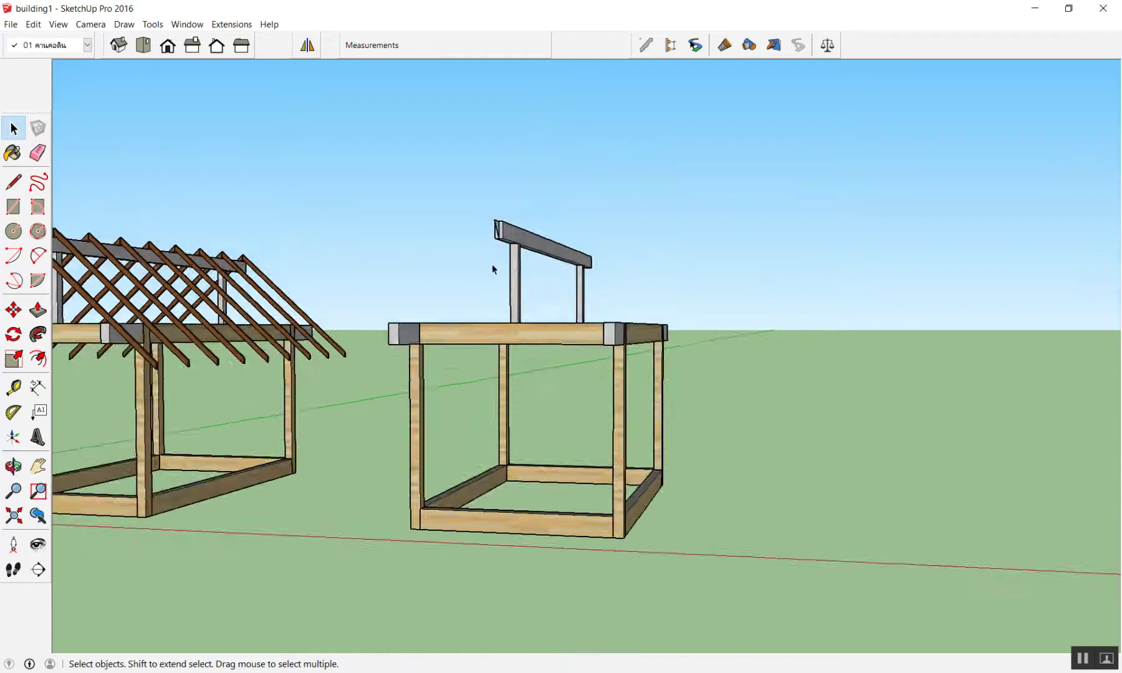
scroll(493, 243, "up", 2)
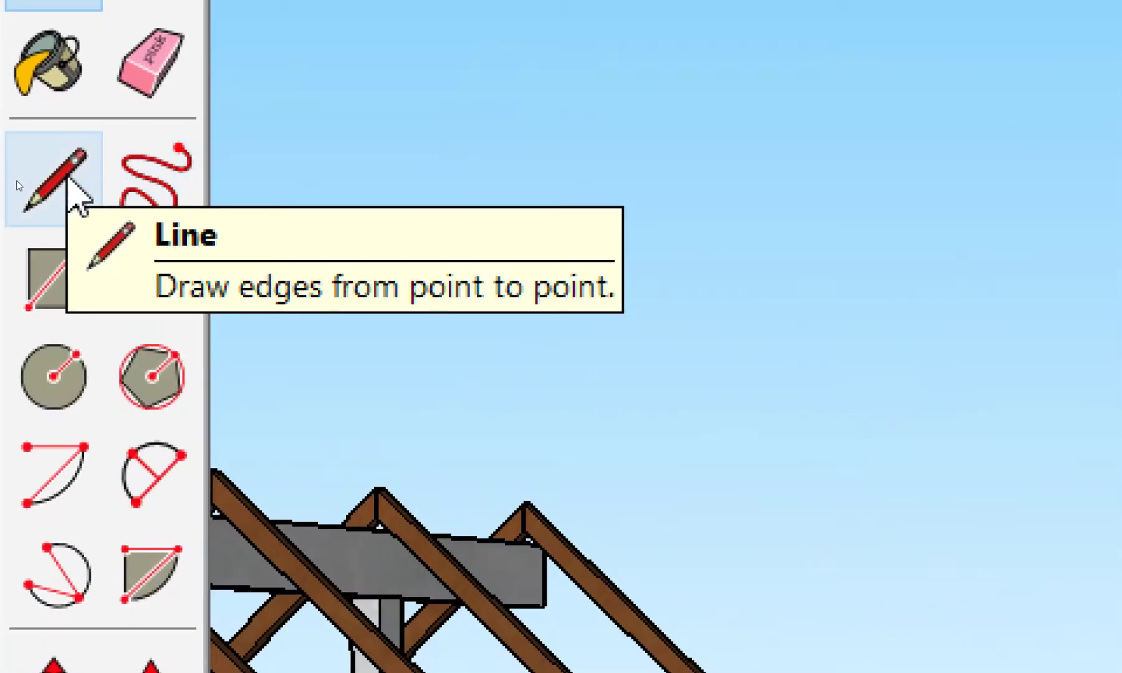
left_click(69, 170)
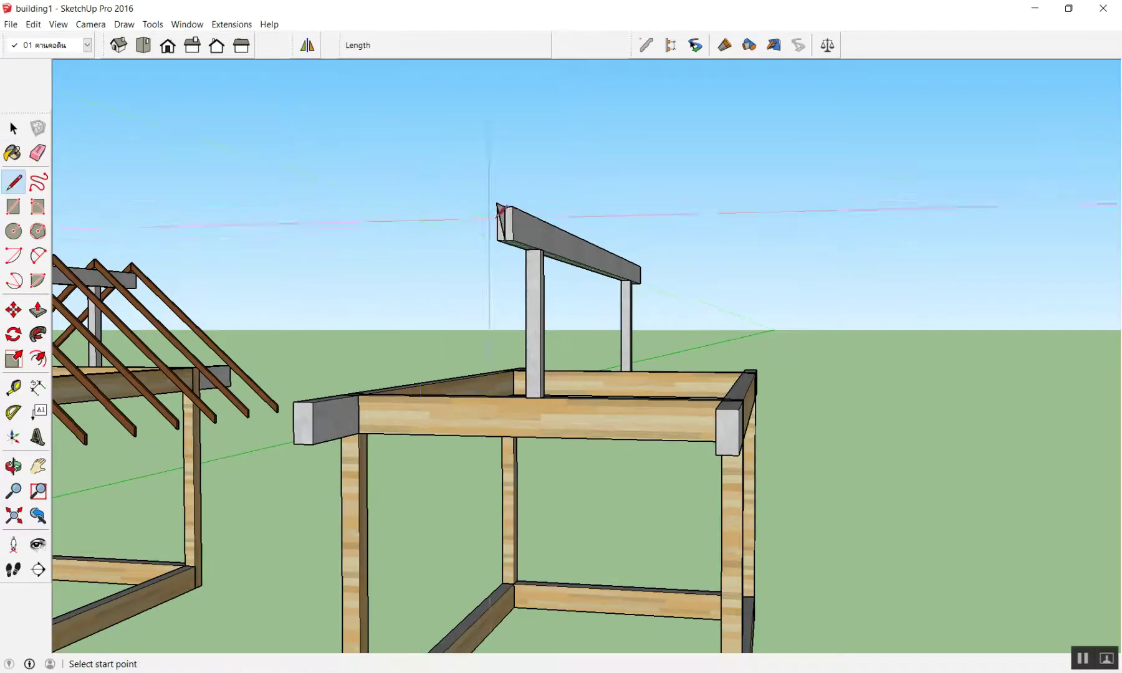
- Draw a 2.71 m diagonal line from the ridge beam's top corner to the eave corner
scroll(584, 200, "up", 2)
scroll(501, 206, "up", 2)
scroll(506, 205, "up", 2)
scroll(507, 206, "up", 2)
scroll(483, 258, "up", 2)
scroll(476, 212, "up", 2)
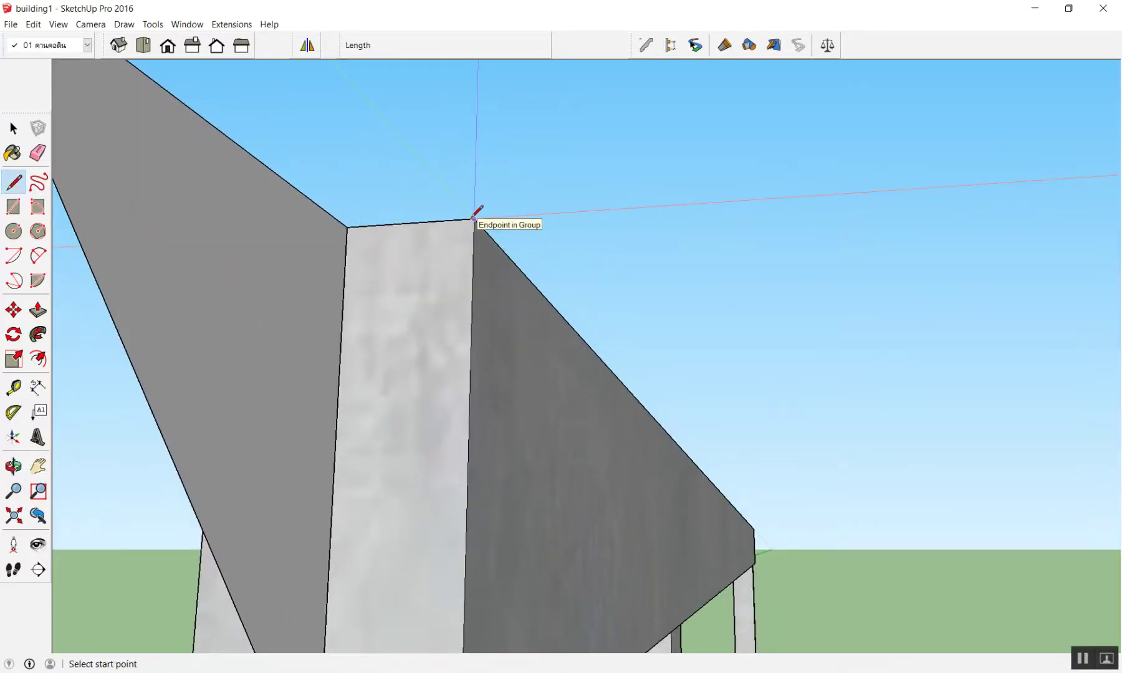
scroll(473, 218, "down", 2)
scroll(474, 218, "down", 1)
left_click(474, 218)
scroll(474, 218, "down", 2)
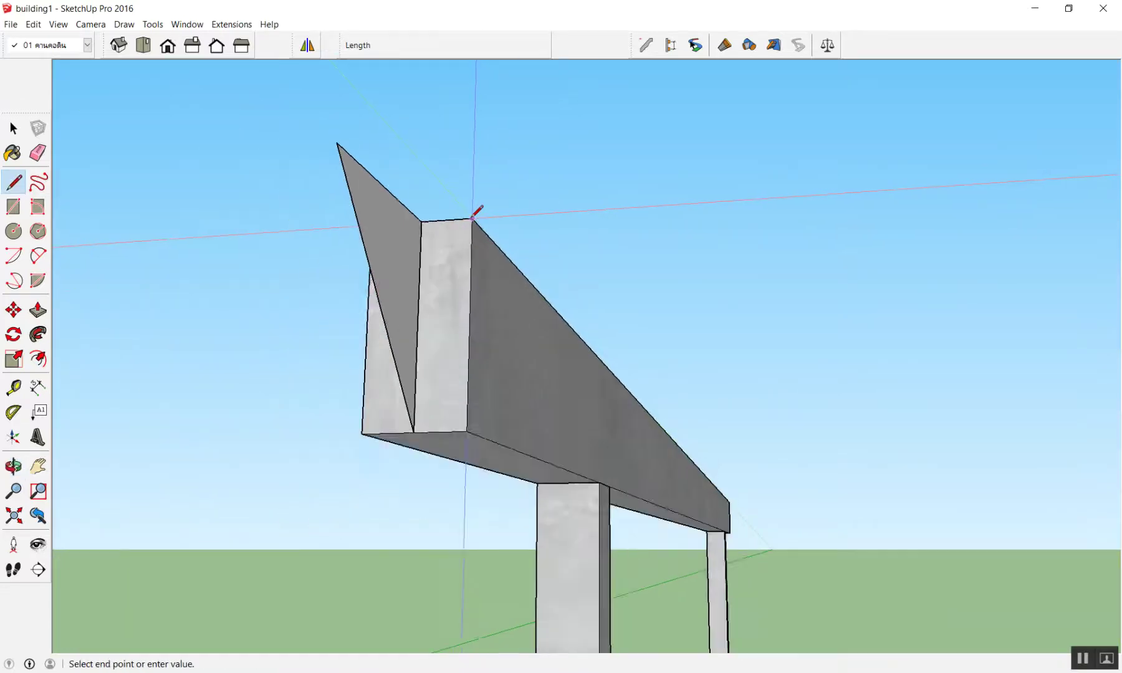
scroll(473, 215, "down", 1)
scroll(473, 206, "down", 2)
scroll(761, 476, "up", 2)
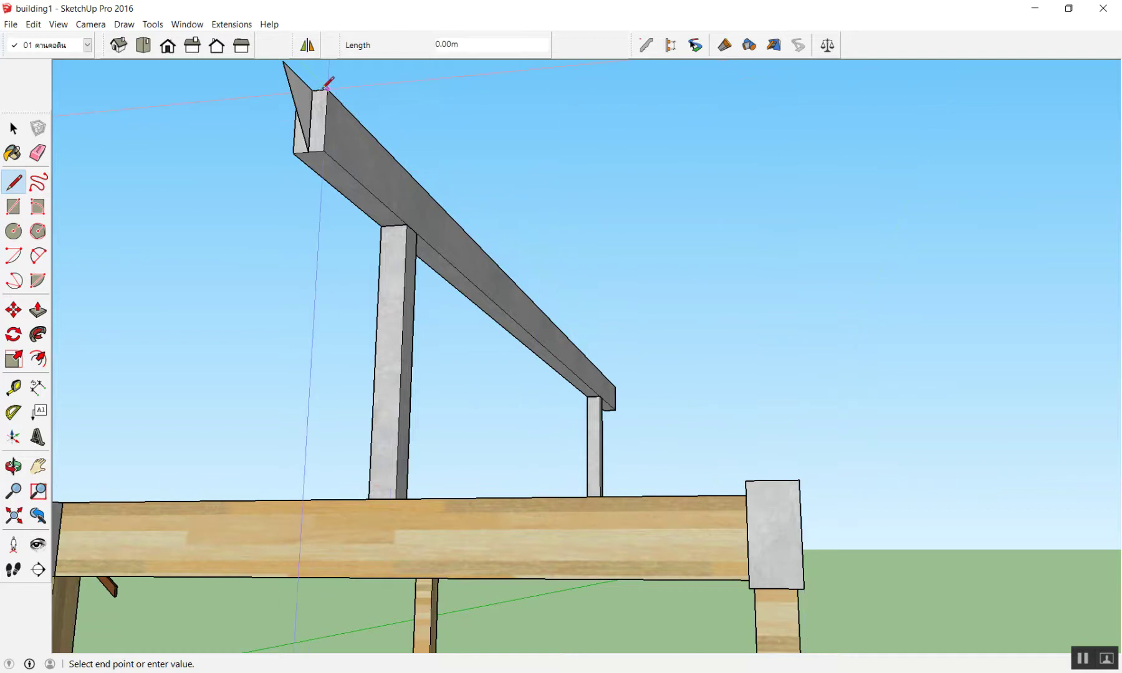
left_click(800, 479)
mouse_move(800, 479)
middle_mouse_down()
mouse_move(280, 447)
mouse_move(364, 315)
mouse_move(556, 133)
mouse_move(937, 331)
mouse_move(880, 520)
mouse_move(302, 196)
middle_mouse_up()
- Switch the camera to the standard Front view
key("space")
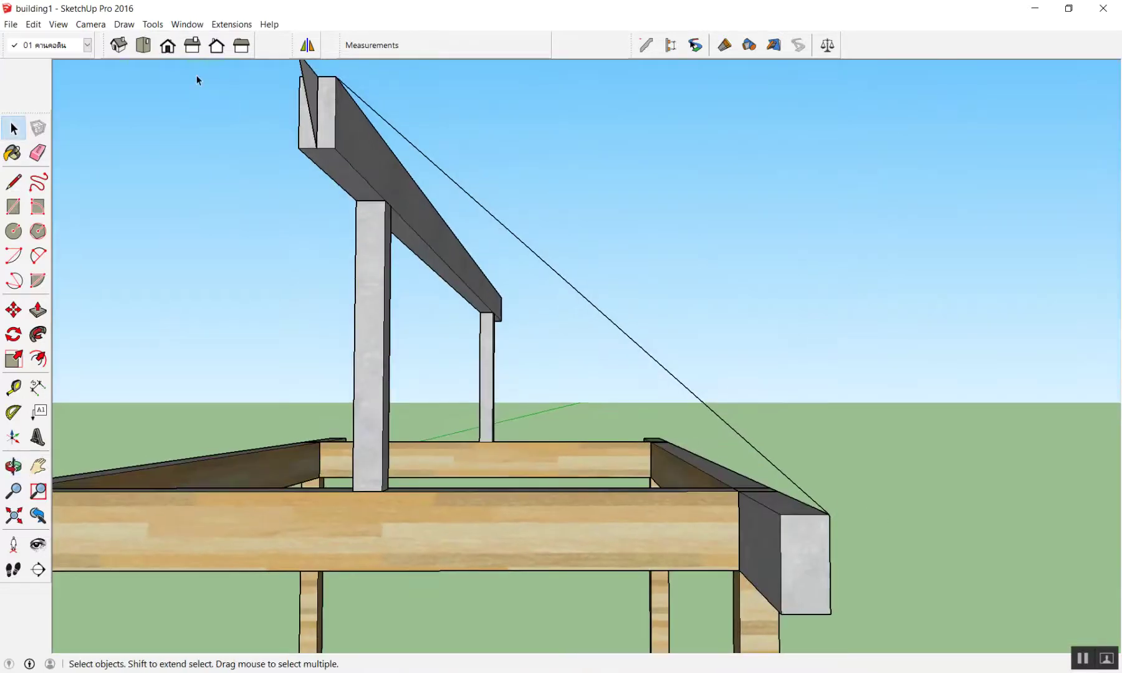
left_click(168, 47)
scroll(574, 262, "up", 3)
scroll(468, 150, "up", 2)
scroll(378, 138, "up", 1)
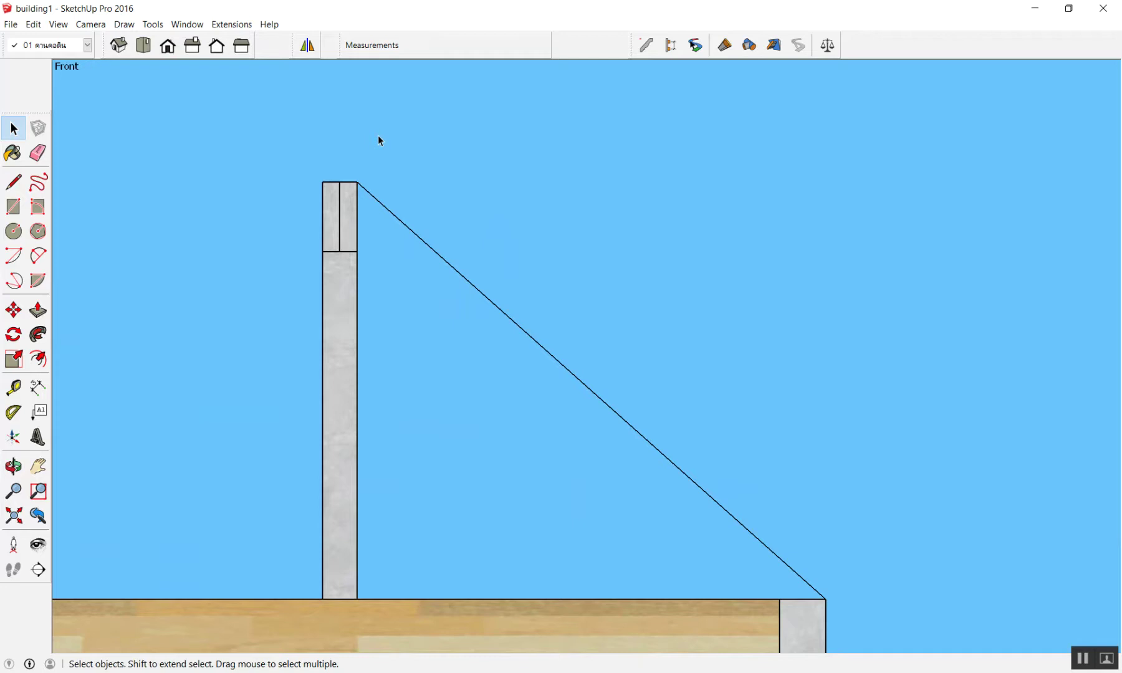
- Return to a perspective view and open the Profile Builder panel beside the rafterless frame
scroll(601, 205, "down", 3)
mouse_move(601, 206)
middle_mouse_down()
mouse_move(433, 215)
mouse_move(364, 159)
middle_mouse_up()
scroll(379, 169, "down", 4)
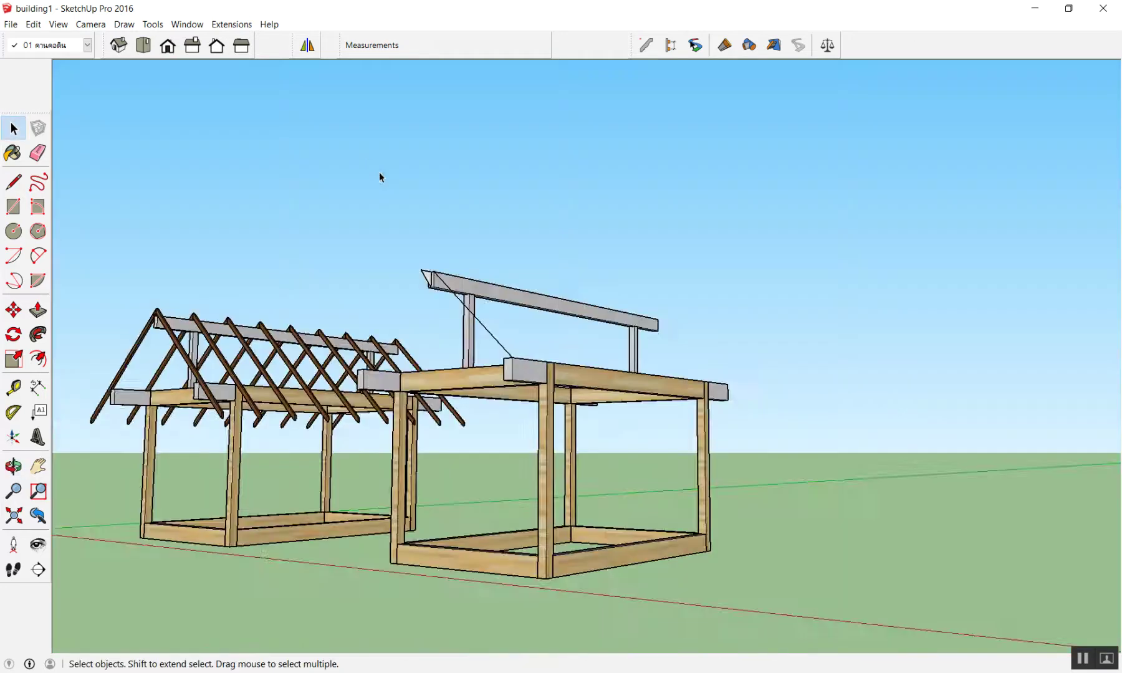
scroll(524, 314, "up", 2)
scroll(566, 396, "up", 1)
scroll(566, 396, "up", 3)
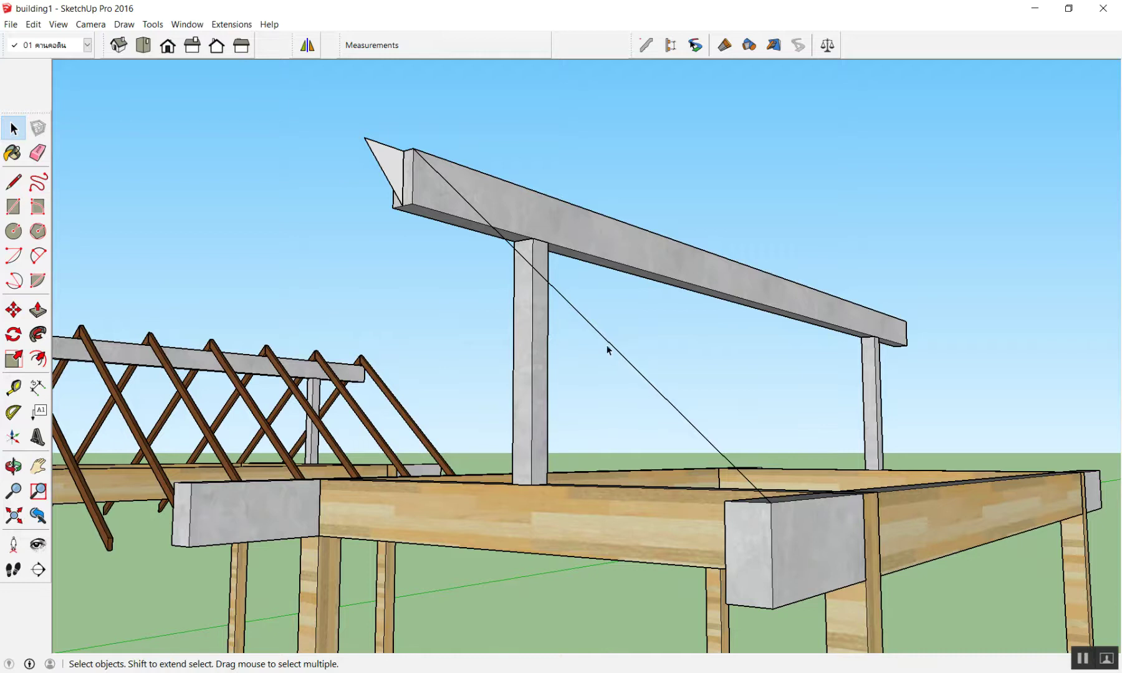
scroll(606, 349, "down", 3)
scroll(617, 125, "up", 2)
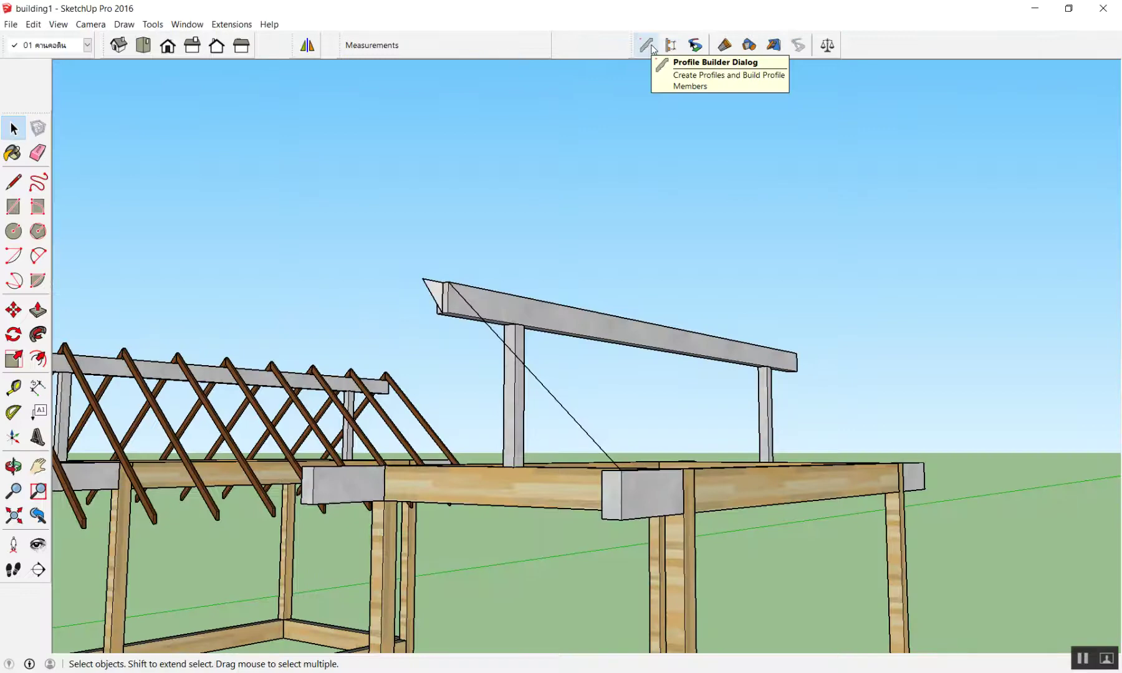
left_click(648, 46)
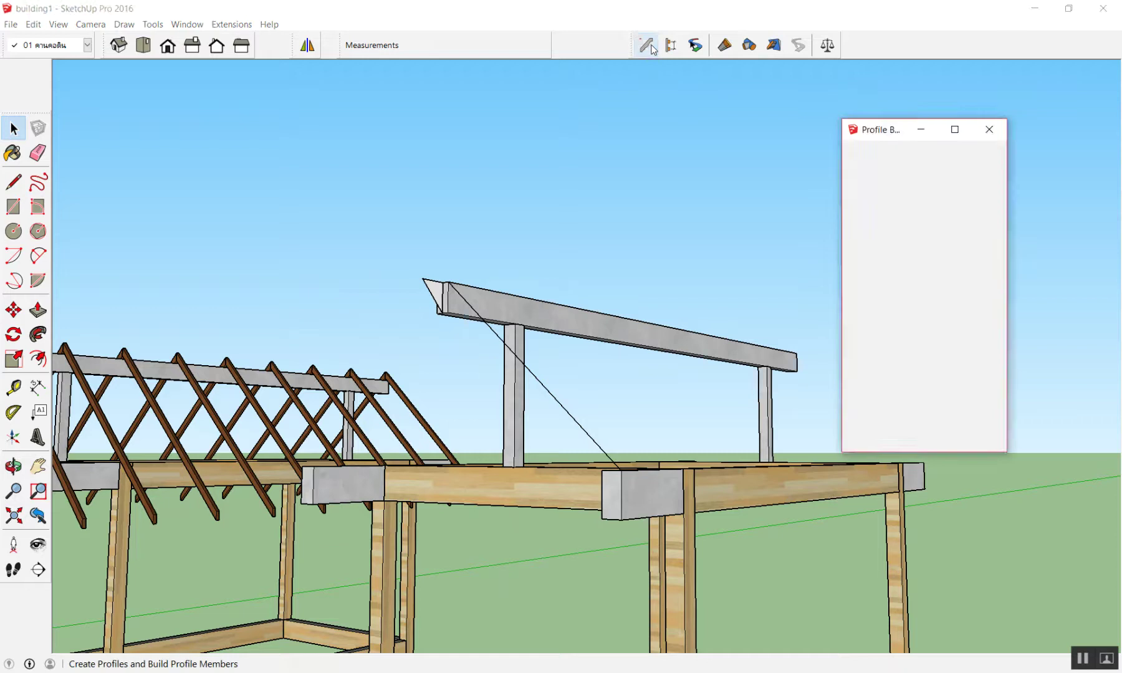
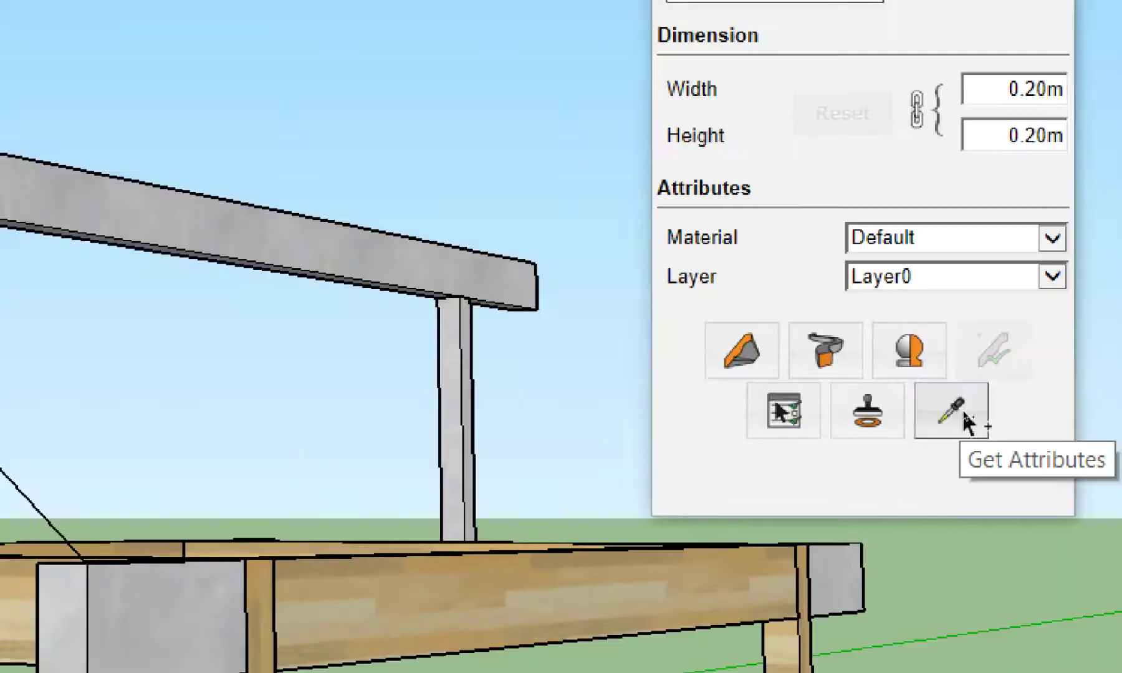
- Sample the rafter with Profile Builder's eyedropper to load its 2"x4" profile, material and layer 06
left_click(959, 411)
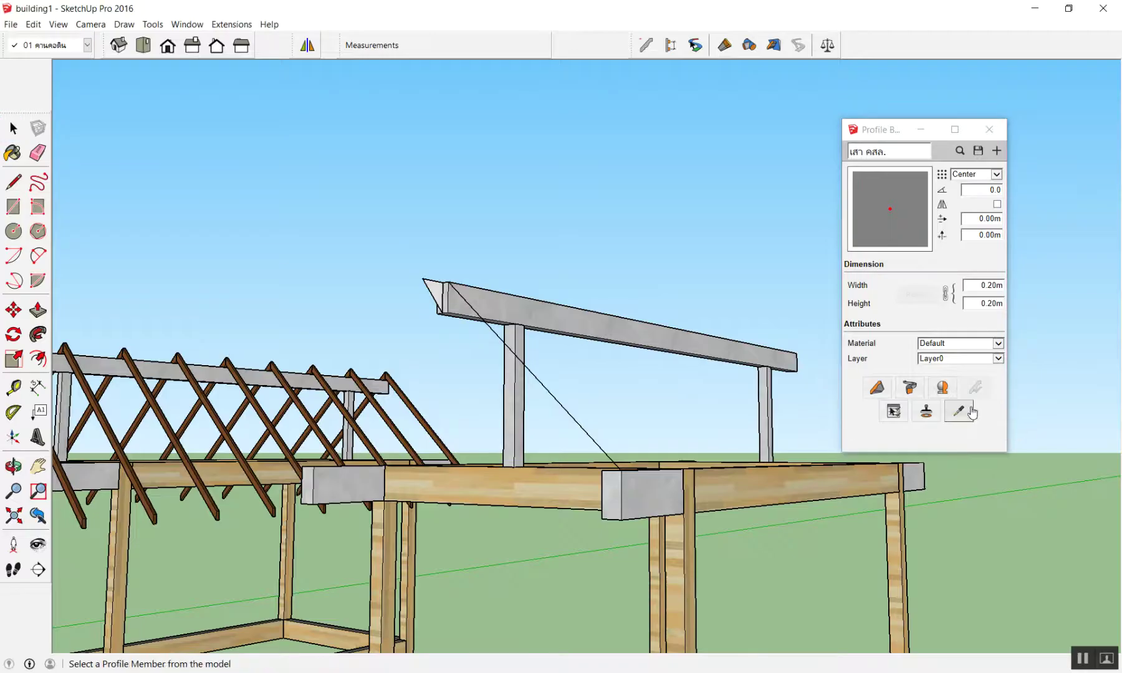
scroll(387, 399, "up", 3)
scroll(338, 376, "up", 3)
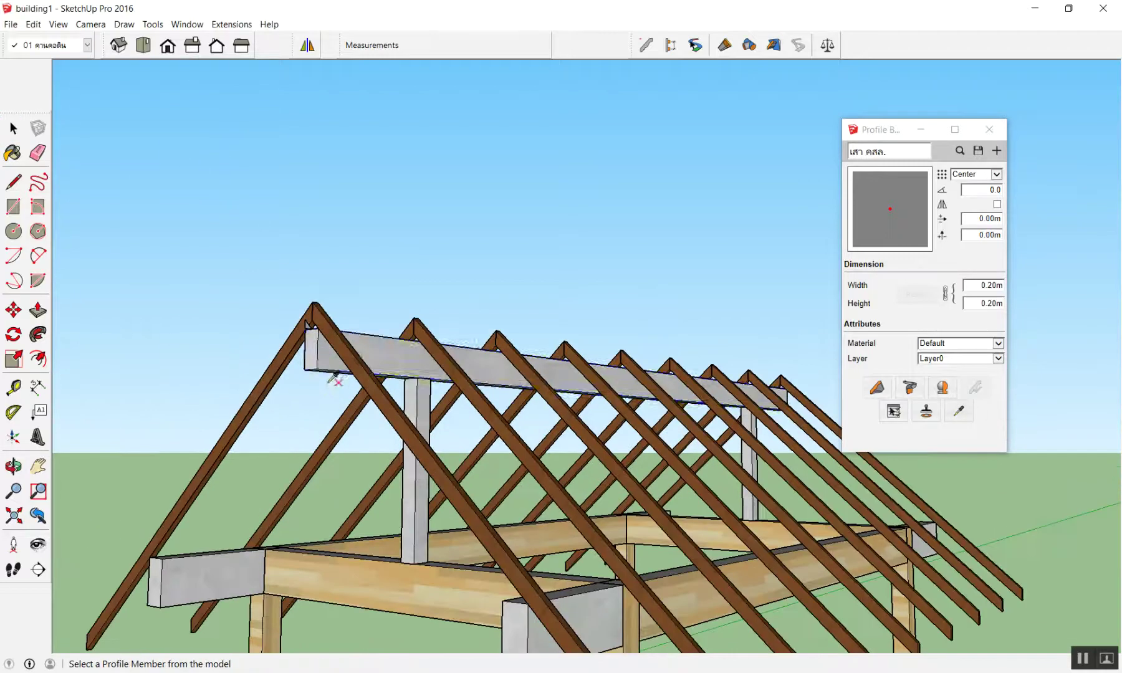
scroll(330, 312, "up", 3)
scroll(324, 274, "up", 2)
scroll(324, 275, "down", 2)
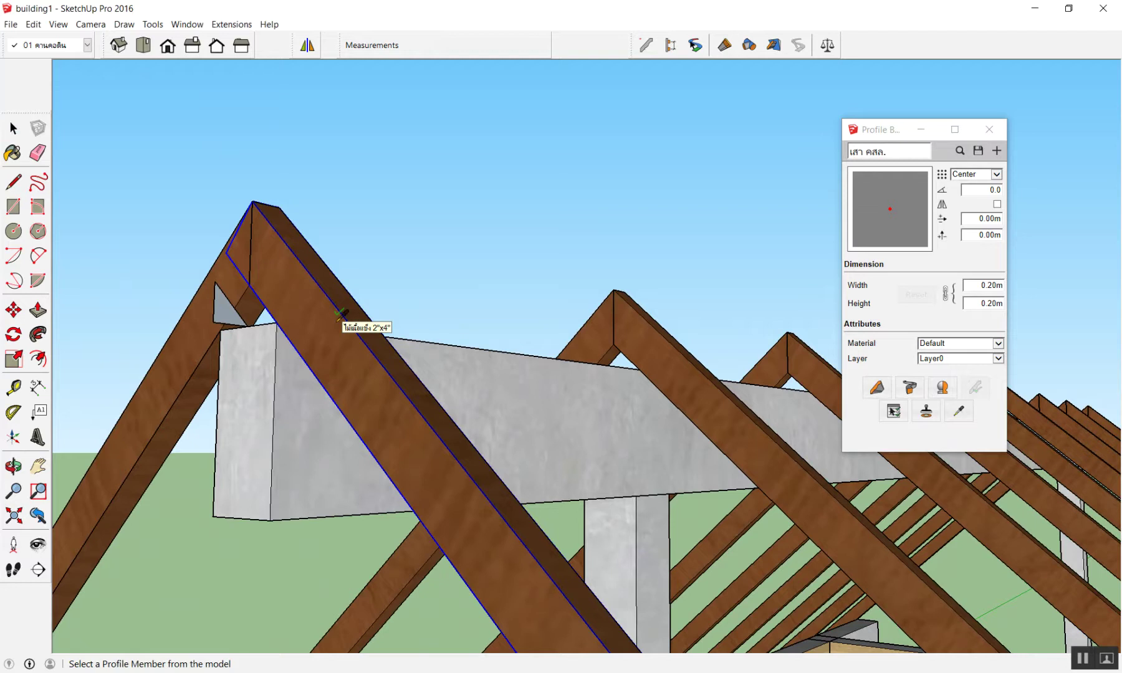
left_click(339, 313)
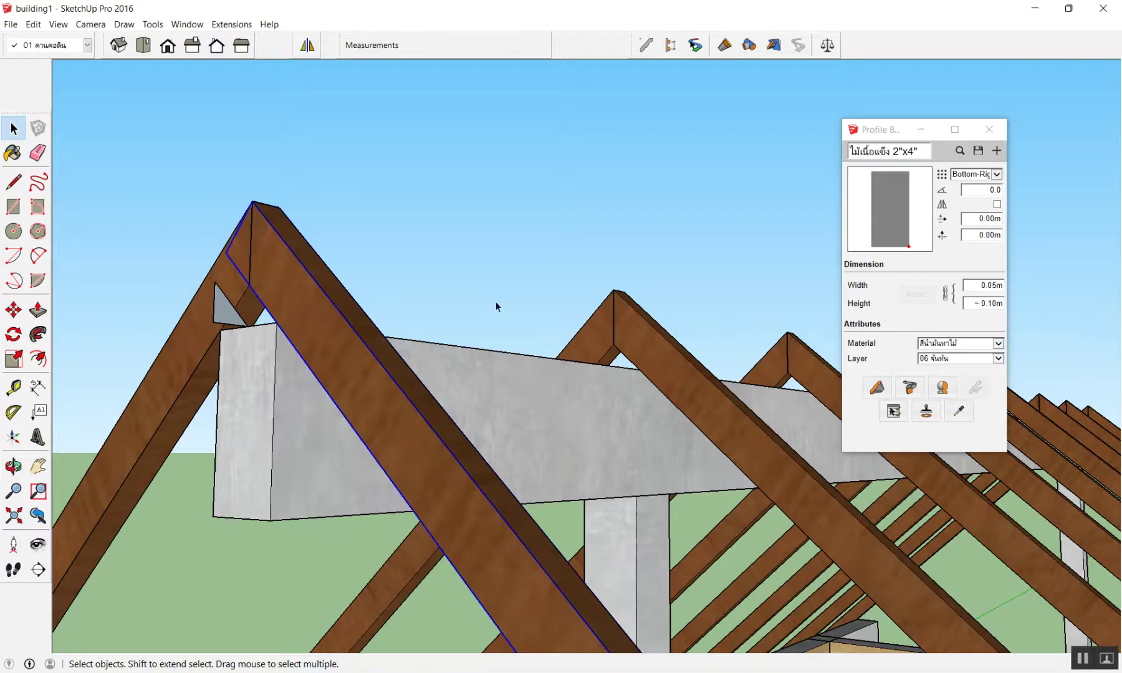
- Zoom and orbit to look down on both timber structures
scroll(252, 268, "up", 3)
scroll(245, 252, "up", 2)
scroll(243, 246, "down", 2)
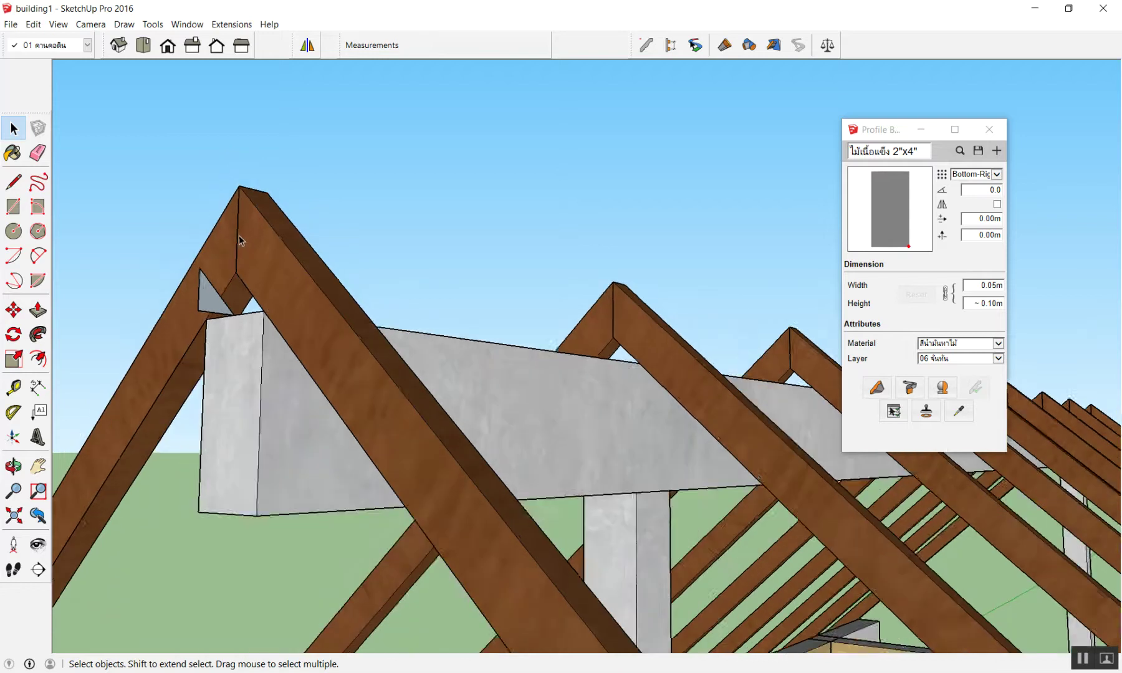
scroll(242, 246, "down", 1)
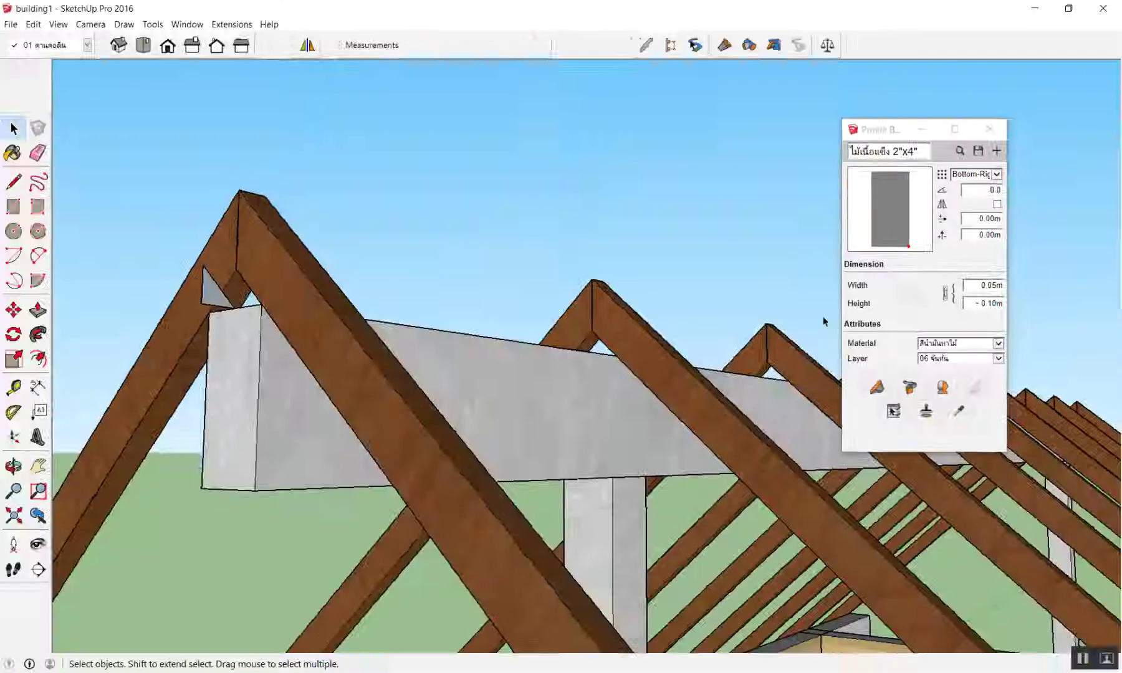
scroll(581, 320, "down", 2)
scroll(489, 286, "up", 1)
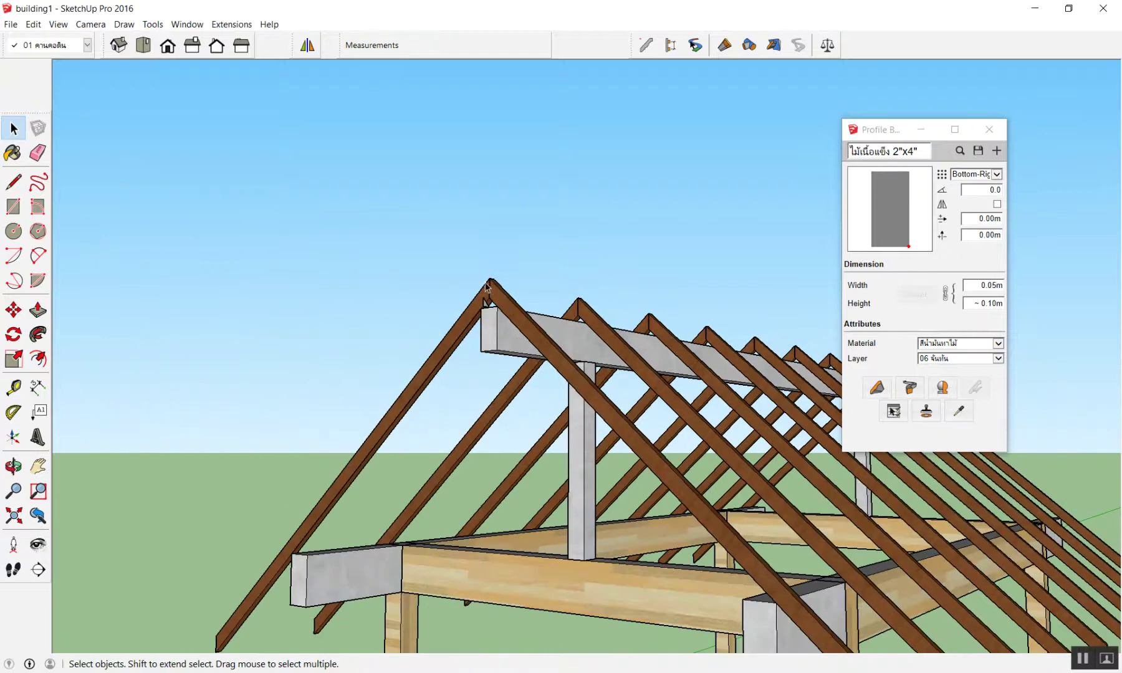
scroll(490, 287, "down", 3)
scroll(489, 287, "down", 2)
middle_click_drag(489, 287, 489, 237)
scroll(663, 340, "up", 2)
scroll(667, 307, "up", 3)
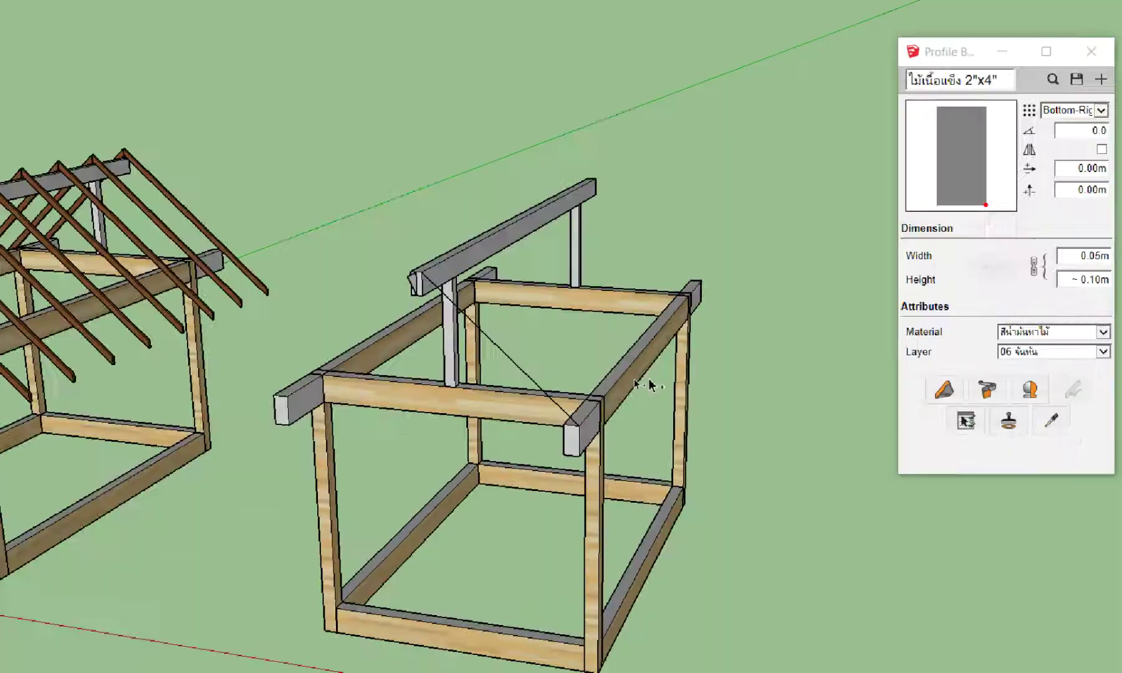
scroll(529, 391, "up", 2)
scroll(522, 375, "up", 2)
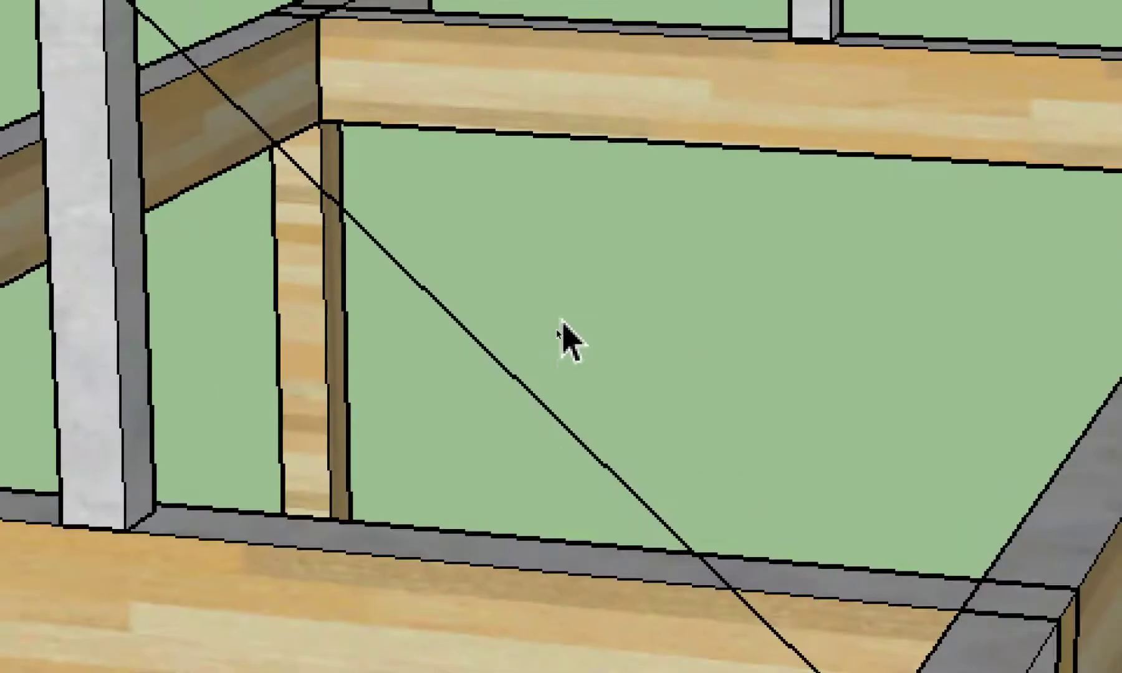
left_click_drag(560, 331, 527, 353)
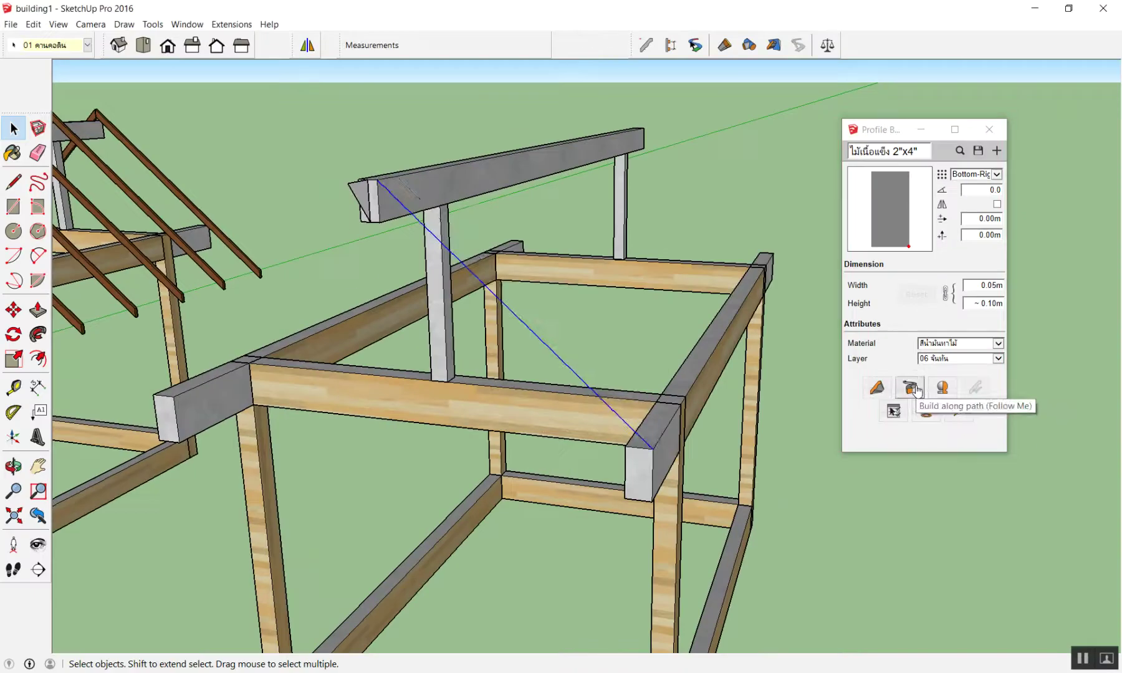
left_click(916, 389)
mouse_move(756, 481)
middle_mouse_down()
mouse_move(375, 408)
mouse_move(433, 348)
mouse_move(470, 331)
middle_mouse_up()
key("ctrl+z")
left_click(438, 339)
scroll(468, 333, "down", 3)
scroll(506, 342, "up", 2)
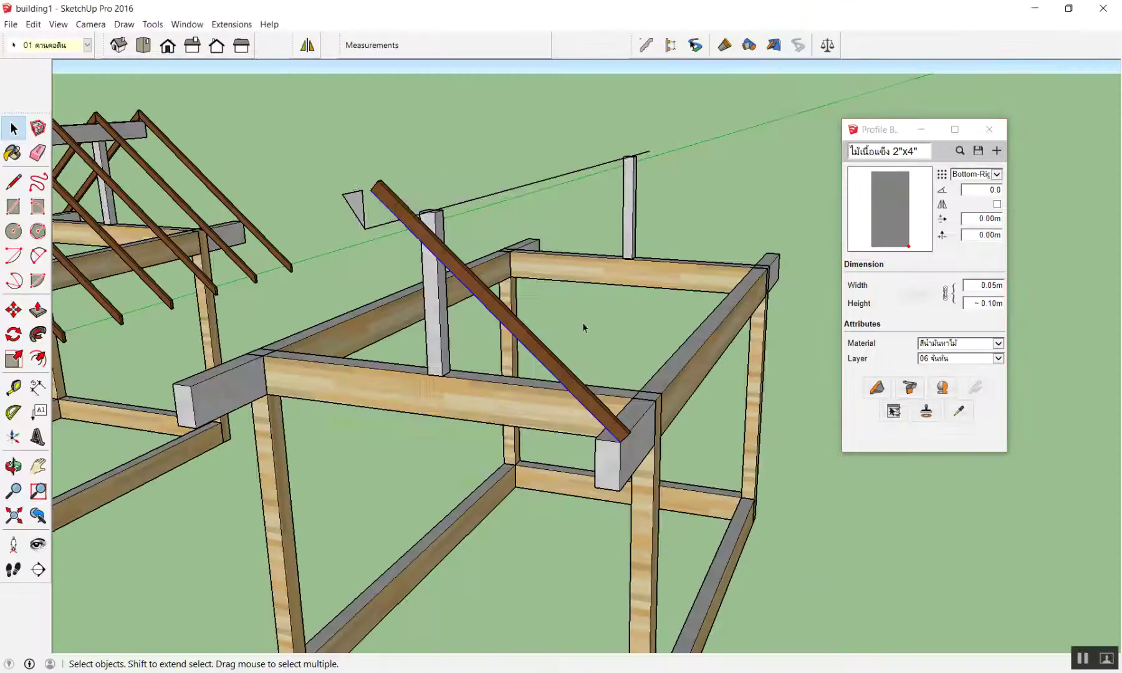
middle_click_drag(582, 323, 619, 369)
left_click(582, 378)
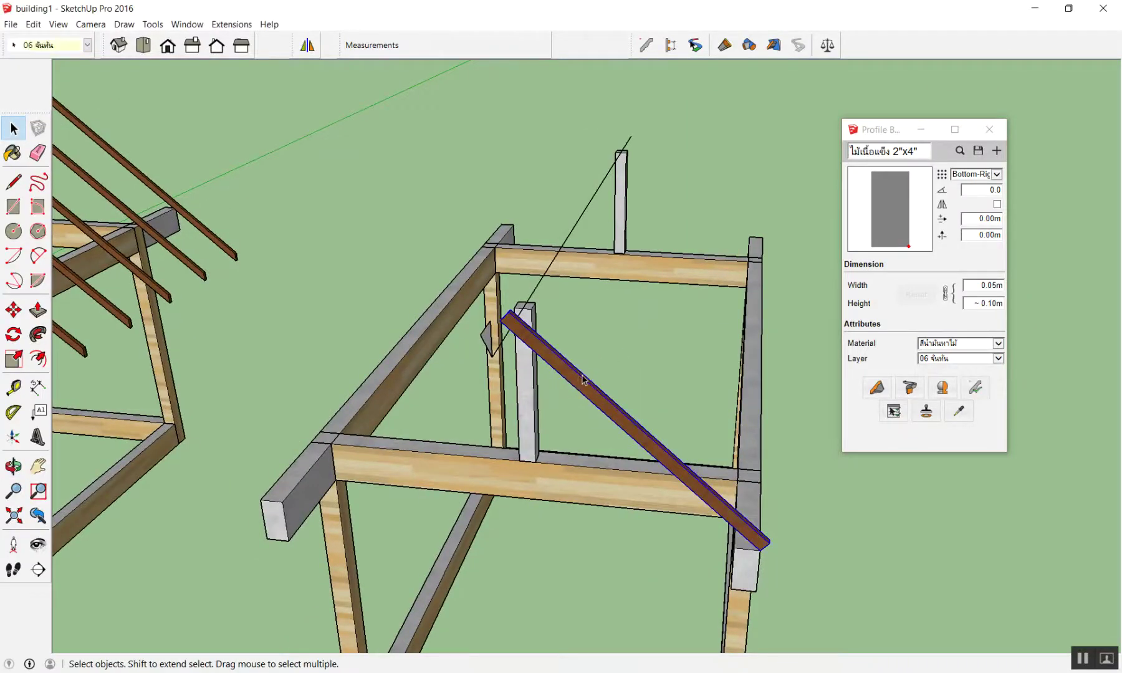
key("Delete")
middle_click_drag(697, 370, 836, 464)
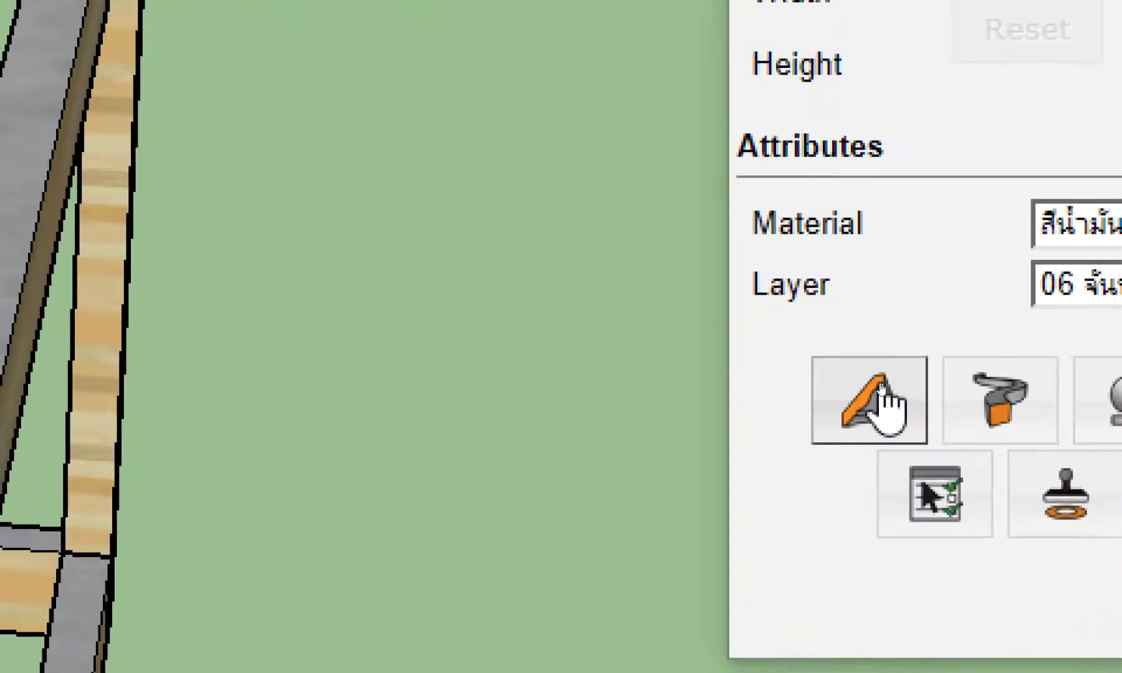
- Build a short brown 2"x4" member along the diagonal line with Profile Builder
left_click(881, 388)
mouse_move(601, 358)
middle_mouse_down()
mouse_move(652, 388)
mouse_move(542, 350)
middle_mouse_up()
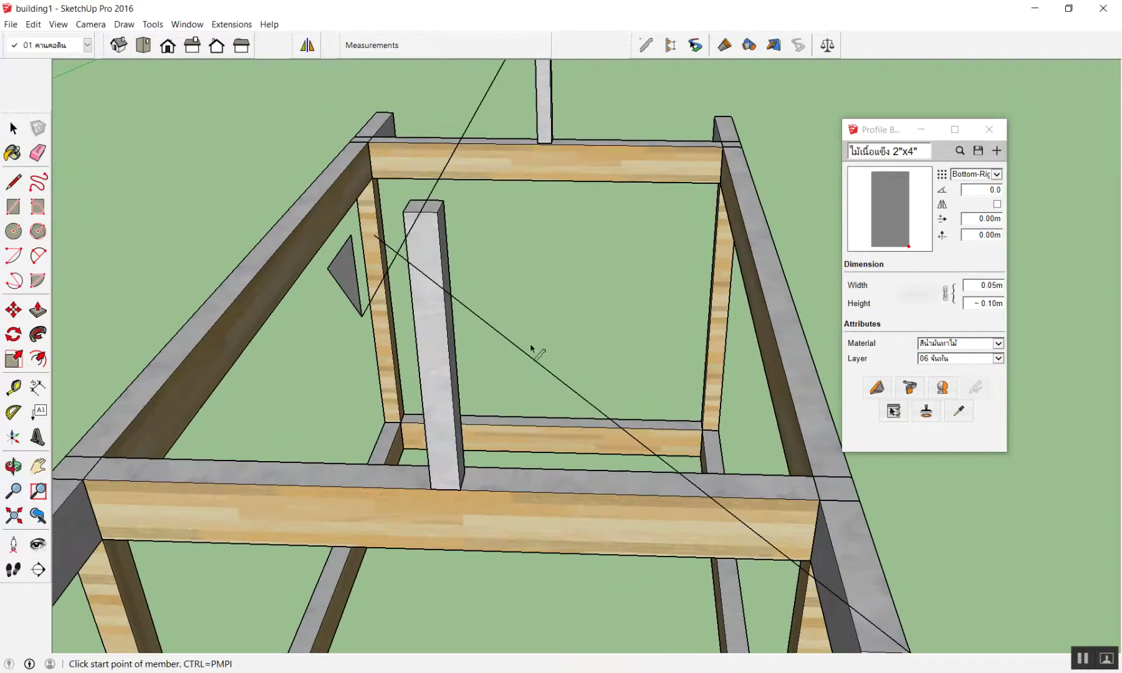
scroll(484, 336, "down", 1)
scroll(491, 326, "down", 1)
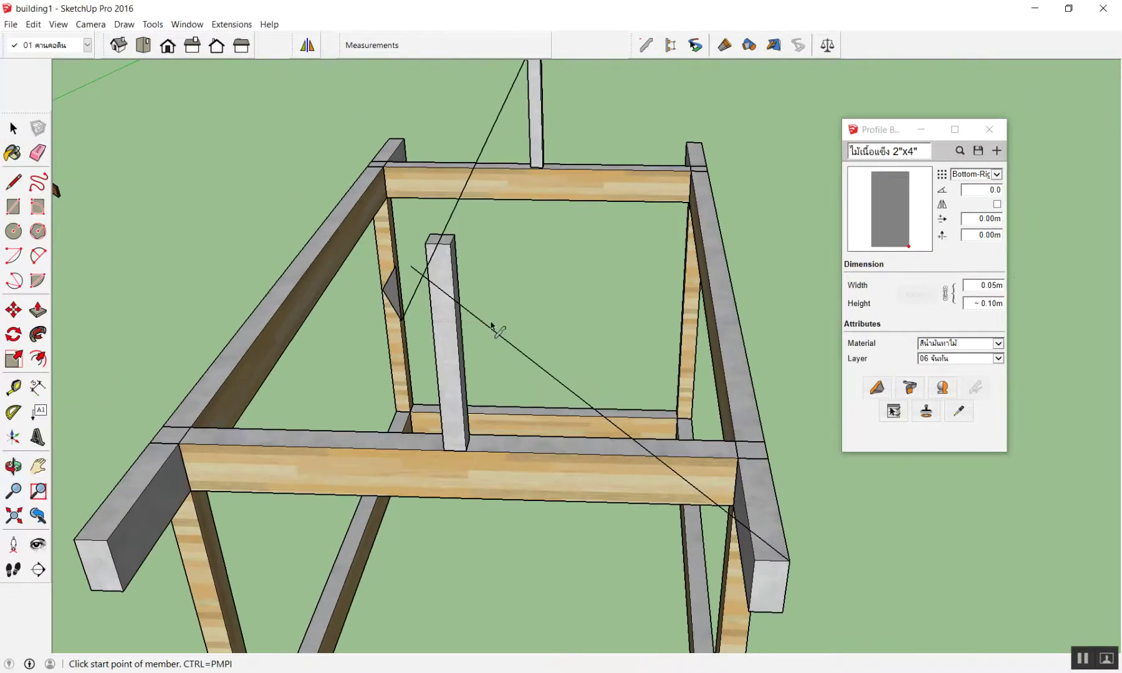
left_click(492, 323)
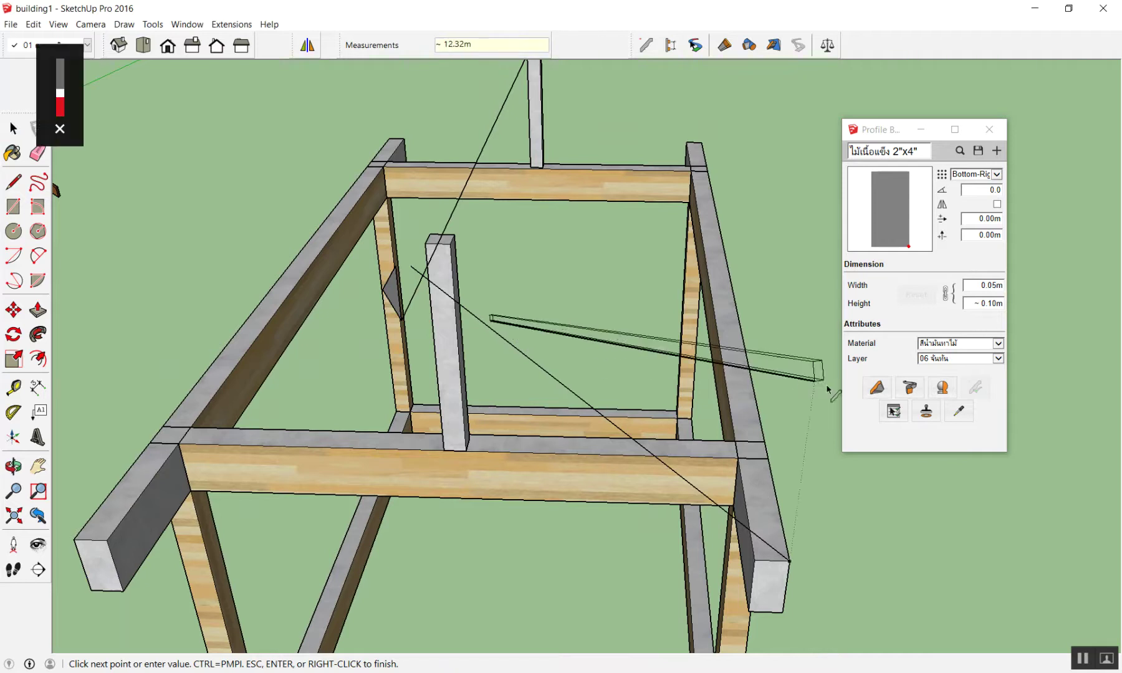
key("Return")
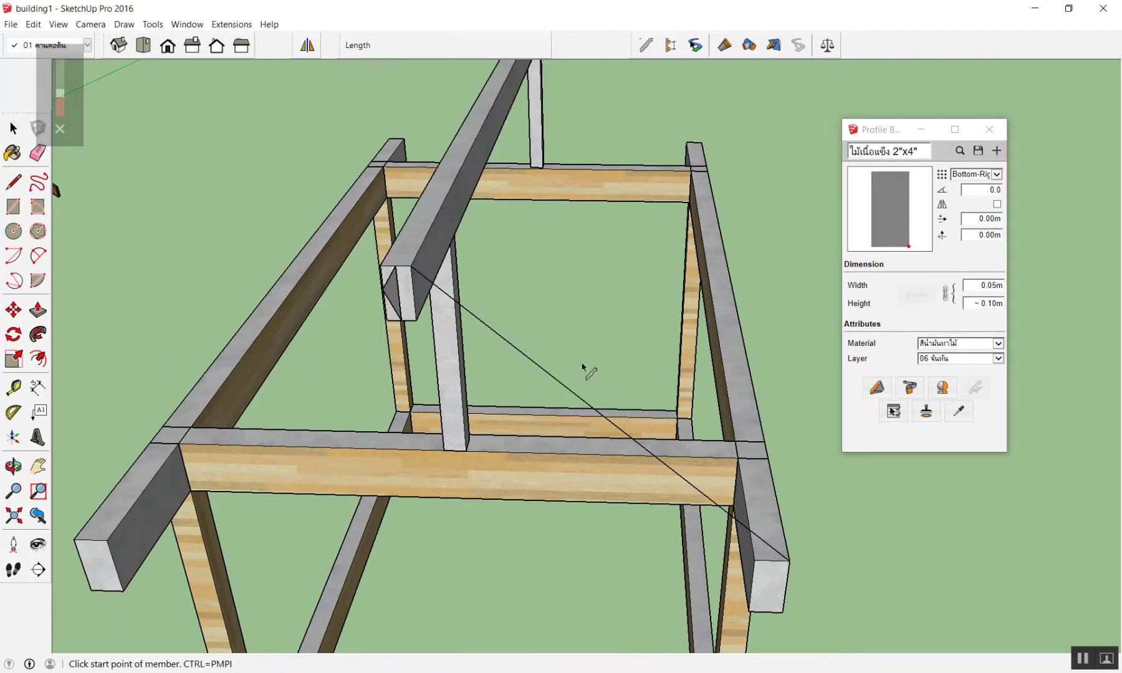
scroll(582, 366, "up", 2)
left_click(454, 306)
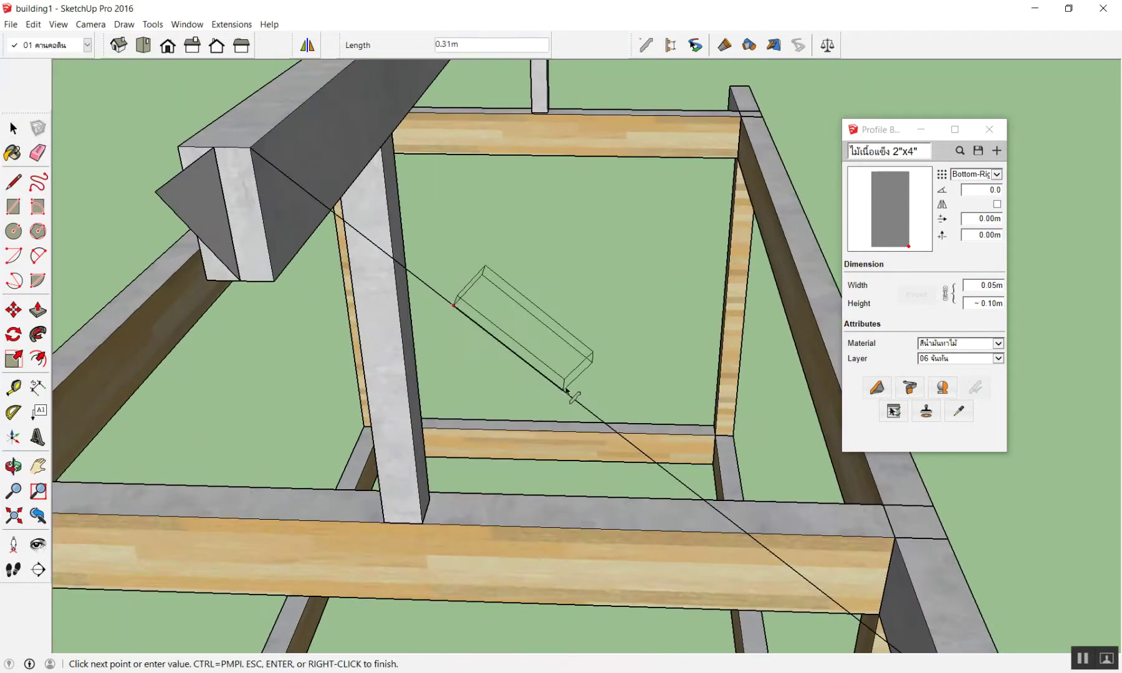
left_click(575, 399)
mouse_move(575, 399)
middle_mouse_down()
mouse_move(655, 628)
mouse_move(960, 547)
mouse_move(816, 448)
mouse_move(717, 420)
mouse_move(884, 443)
mouse_move(762, 419)
mouse_move(734, 395)
middle_mouse_up()
scroll(734, 395, "up", 5)
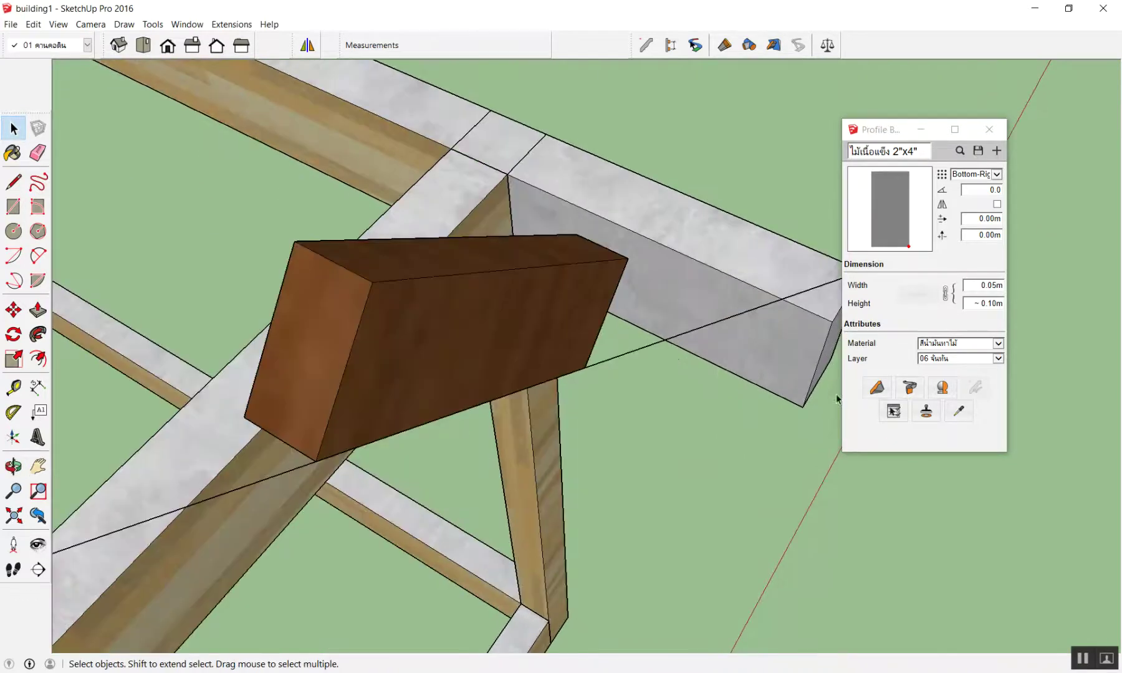
- Place a second member, then delete the extra front copy
left_click(876, 392)
left_click(652, 343)
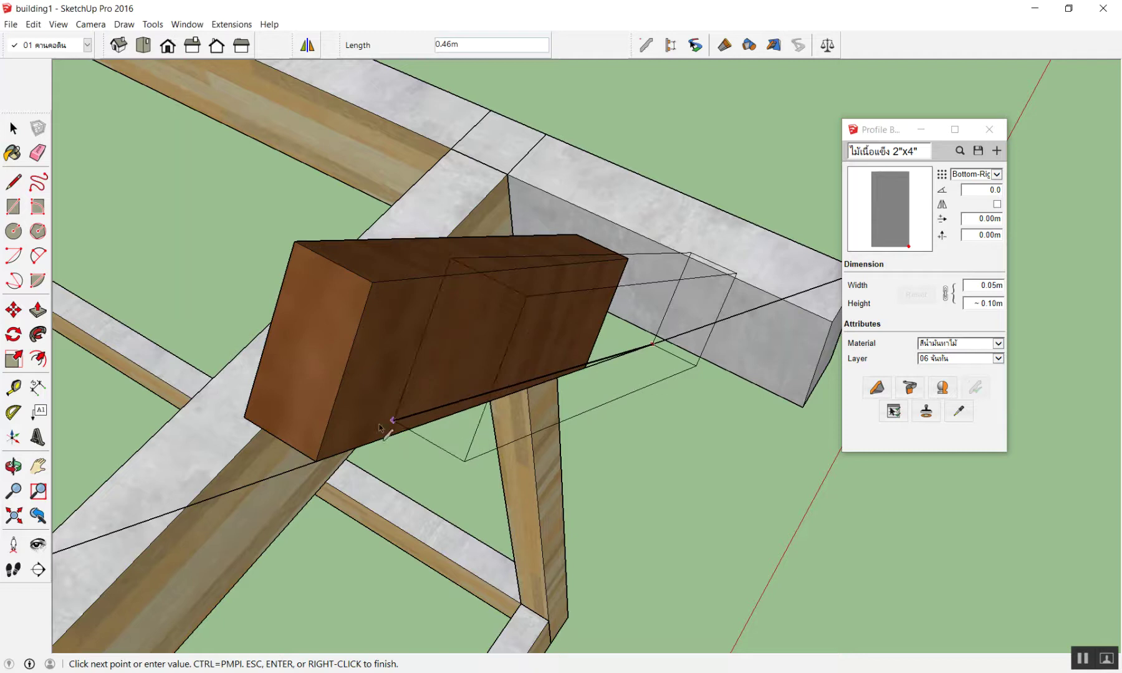
left_click(225, 505)
mouse_move(440, 485)
middle_mouse_down()
mouse_move(664, 430)
mouse_move(751, 333)
mouse_move(586, 383)
mouse_move(612, 471)
middle_mouse_up()
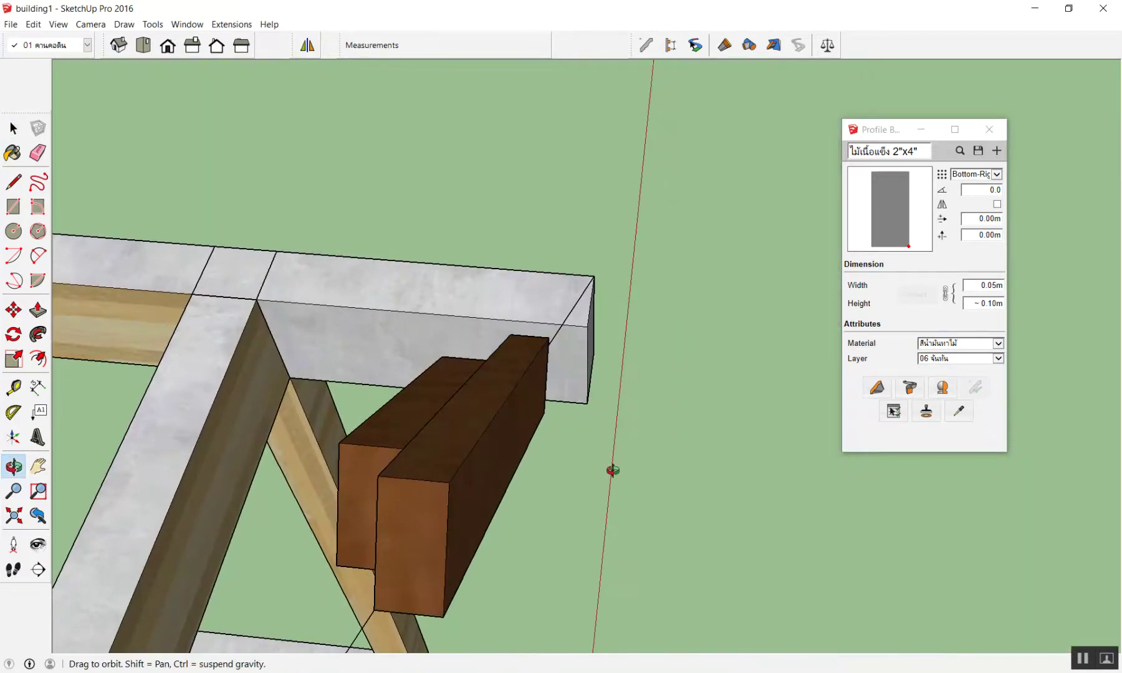
left_click(504, 461)
key("Delete")
- Orbit around the truss corner and switch to the Front standard view
mouse_move(530, 390)
middle_mouse_down()
mouse_move(561, 381)
mouse_move(480, 463)
mouse_move(418, 412)
mouse_move(445, 391)
mouse_move(546, 220)
mouse_move(521, 278)
mouse_move(536, 323)
middle_mouse_up()
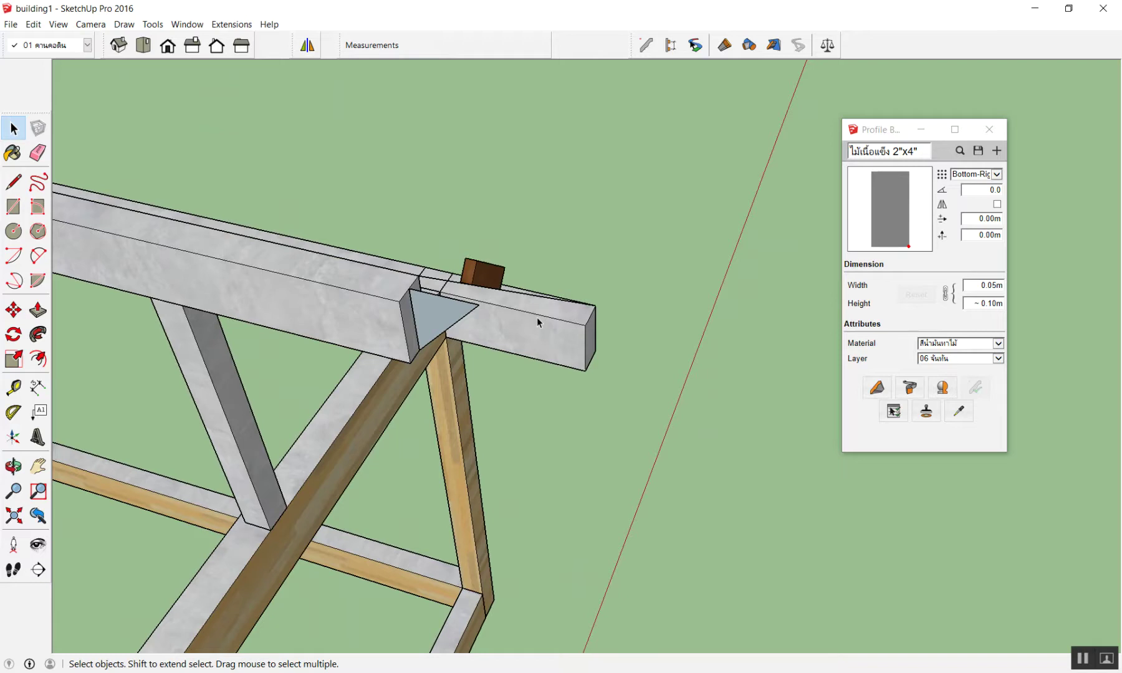
mouse_move(581, 275)
middle_mouse_down()
mouse_move(394, 333)
mouse_move(323, 276)
mouse_move(480, 257)
middle_mouse_up()
scroll(536, 249, "down", 3)
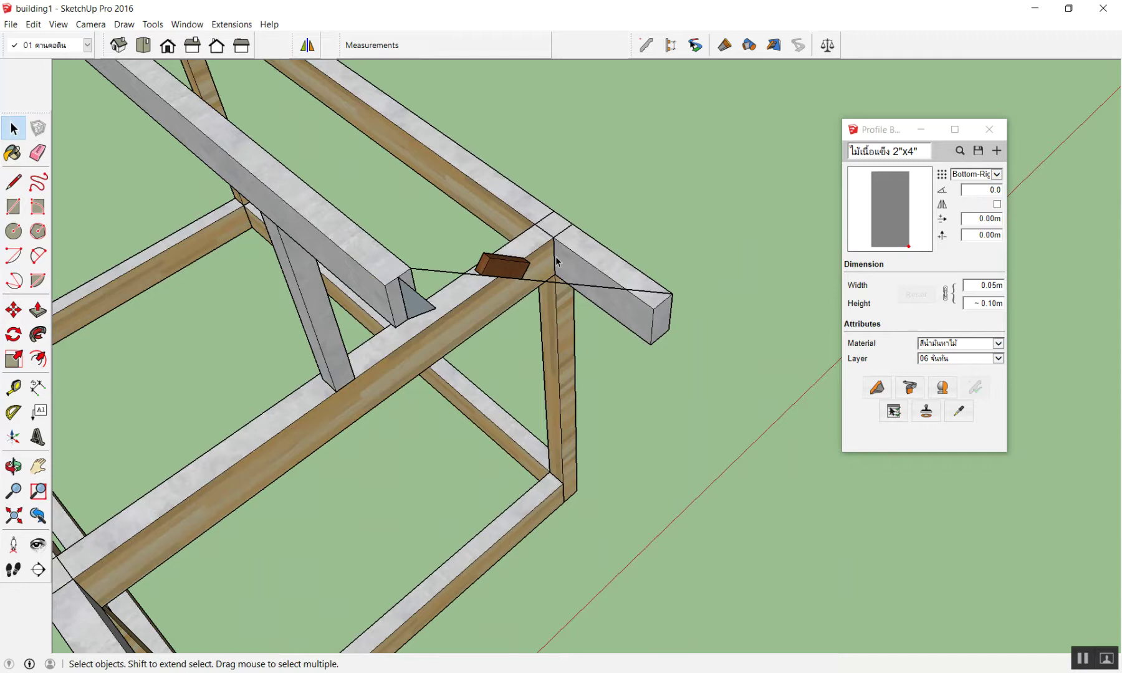
middle_click_drag(444, 212, 412, 194)
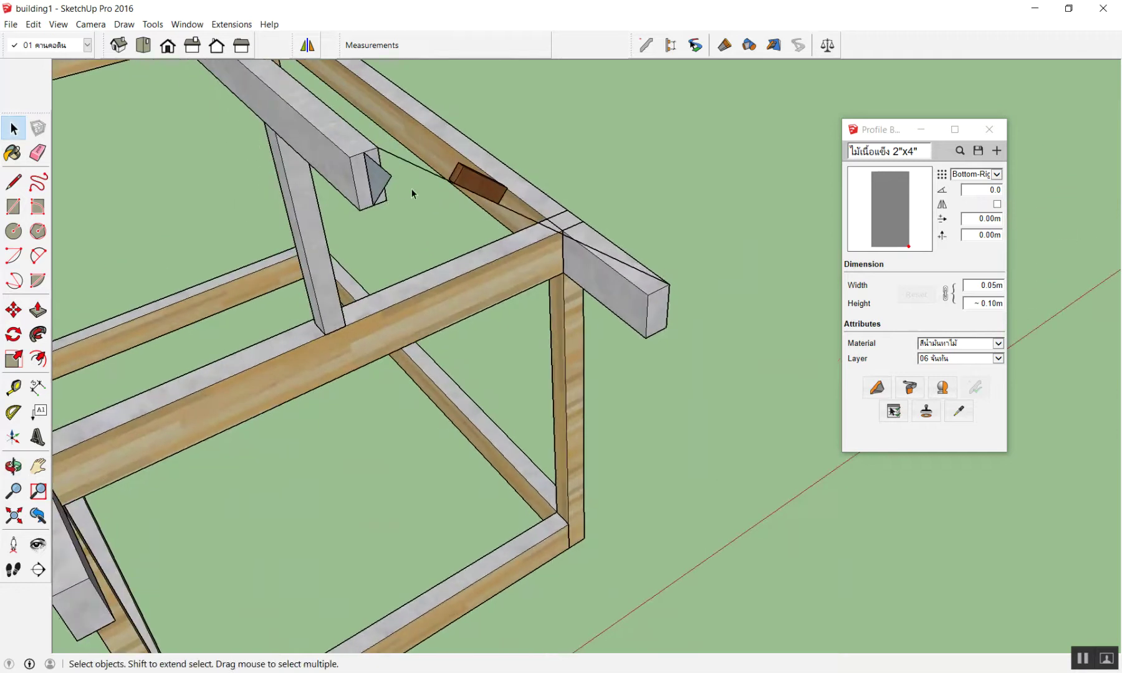
left_click(167, 46)
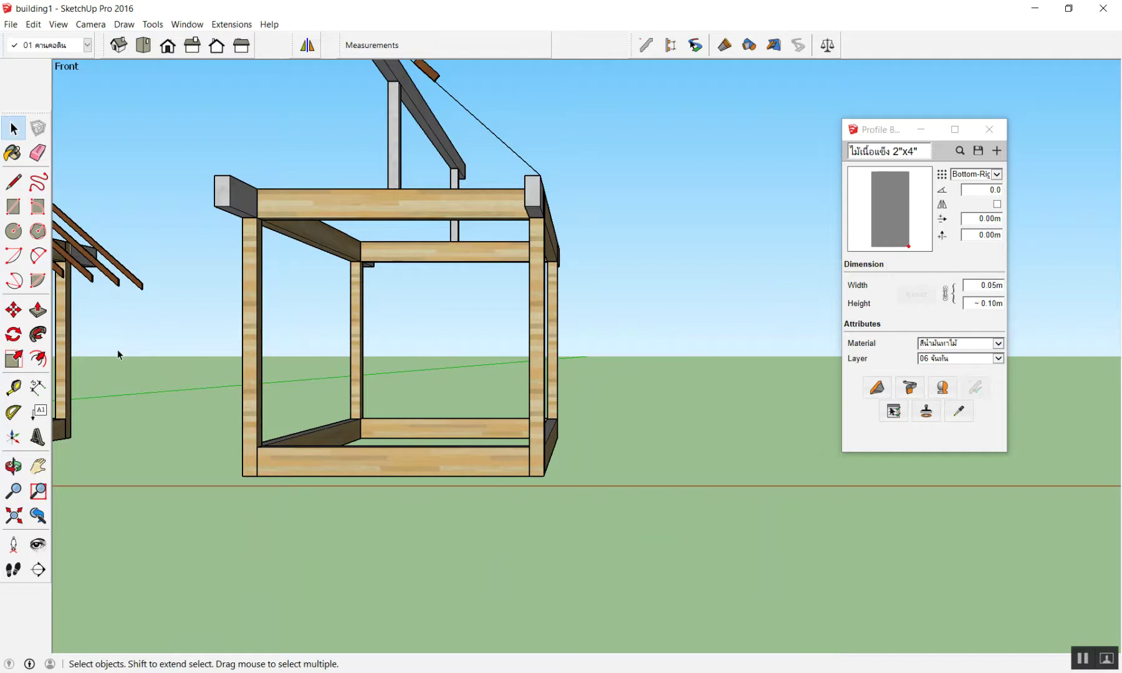
key("v")
scroll(144, 318, "up", 1)
scroll(469, 106, "up", 1)
scroll(509, 94, "up", 1)
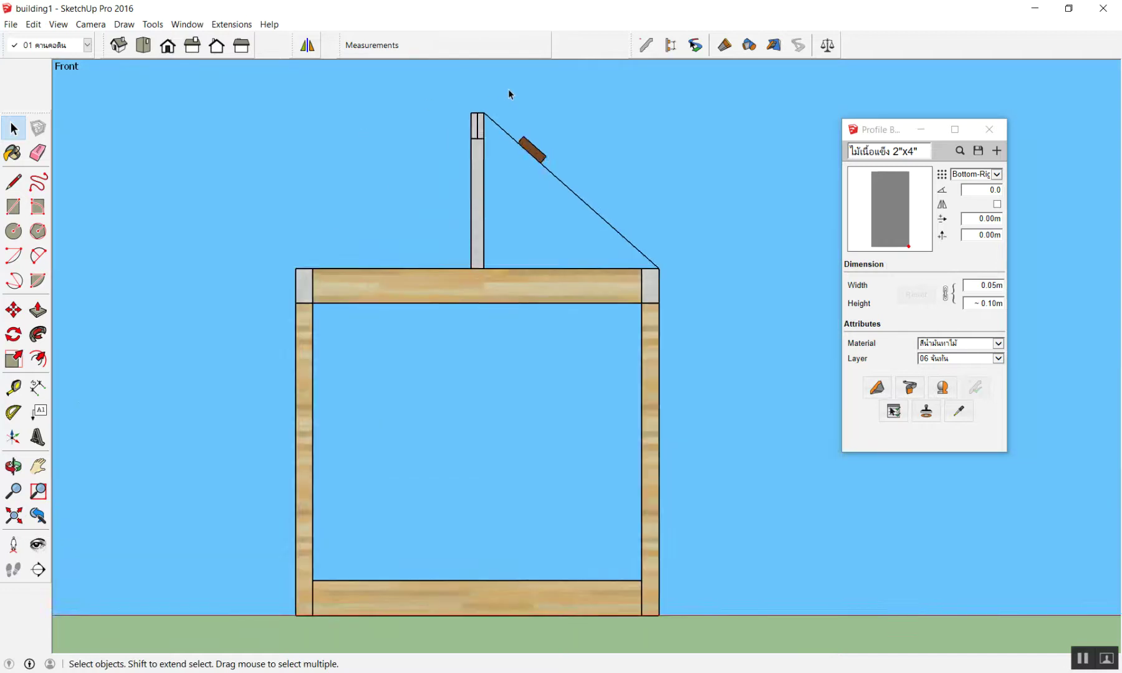
scroll(502, 100, "up", 3)
scroll(502, 102, "up", 2)
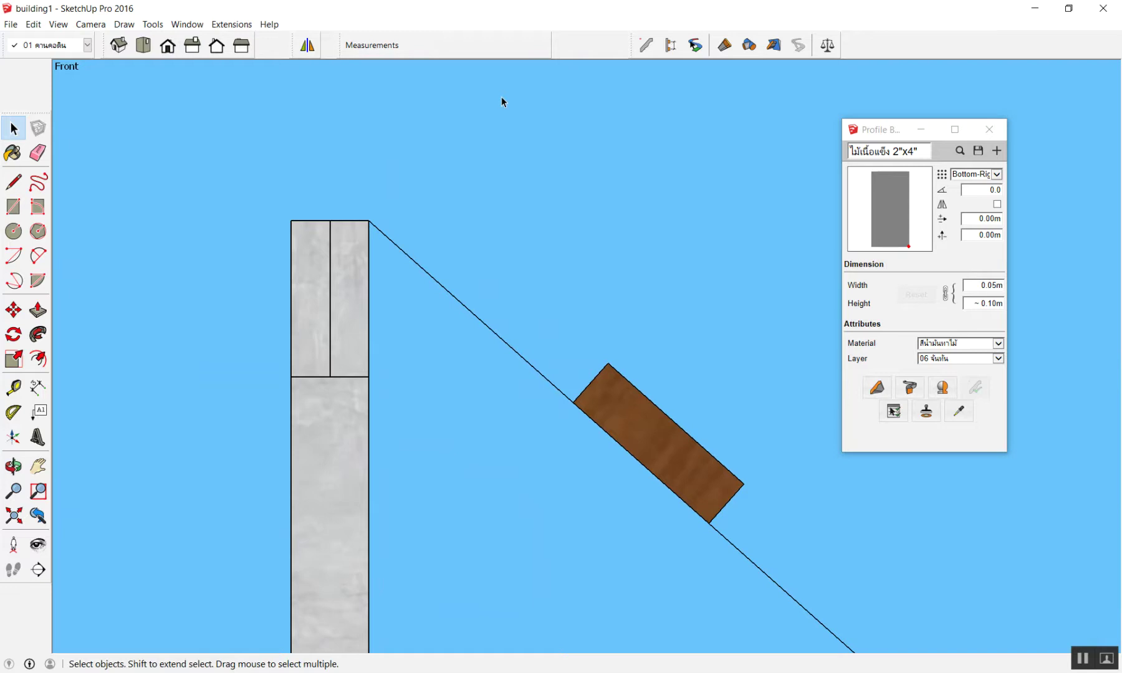
mouse_move(449, 157)
middle_mouse_down()
mouse_move(453, 185)
mouse_move(414, 193)
middle_mouse_up()
mouse_move(181, 265)
middle_mouse_down()
mouse_move(225, 261)
mouse_move(200, 221)
mouse_move(177, 228)
mouse_move(187, 221)
middle_mouse_up()
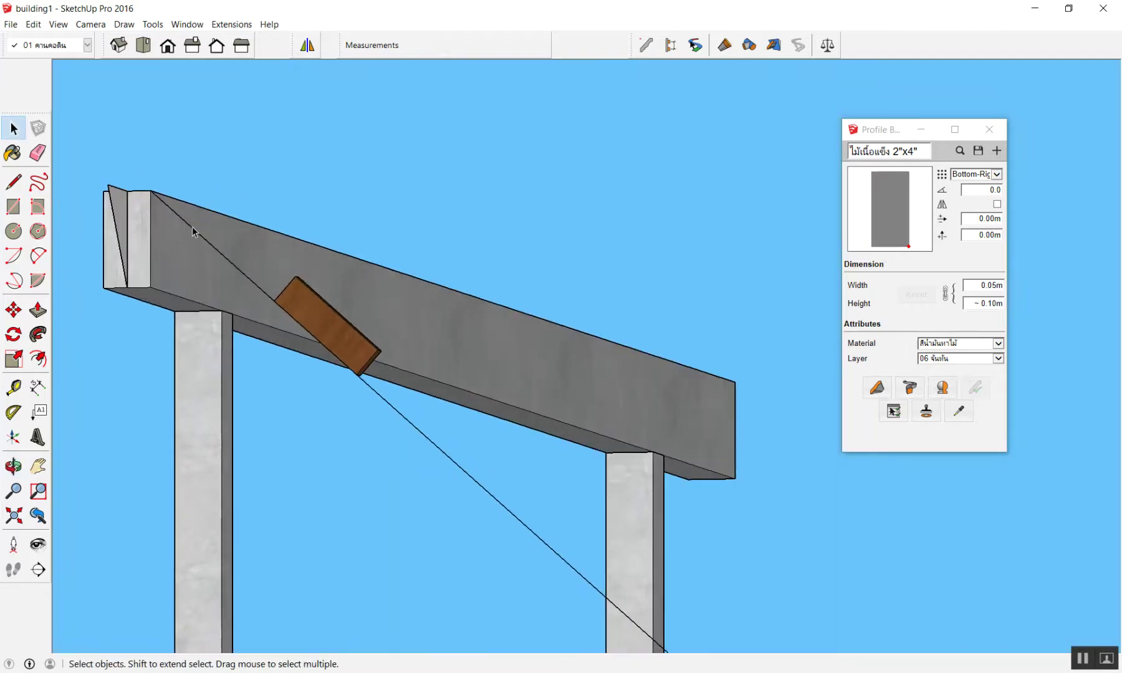
scroll(192, 226, "down", 5)
scroll(192, 226, "up", 1)
scroll(408, 268, "up", 2)
scroll(374, 359, "up", 2)
scroll(376, 383, "up", 3)
scroll(528, 276, "up", 1)
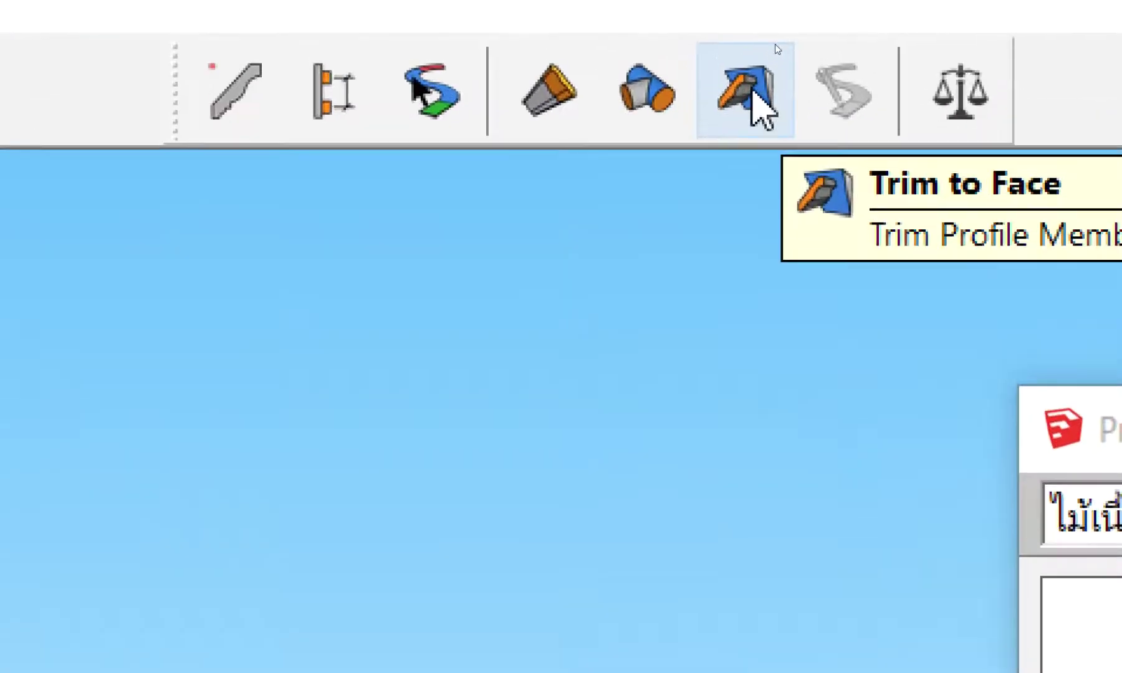
- Extend the first brown member to the picked face with Trim to Face, checking it in Front view
left_click(752, 92)
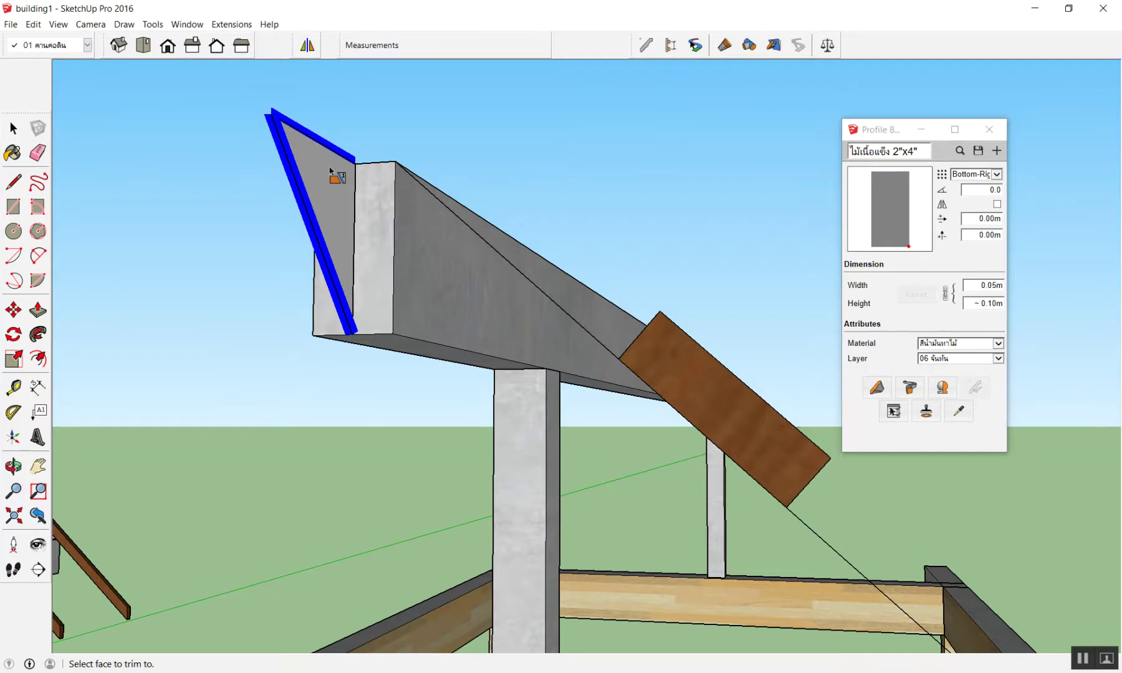
left_click(326, 174)
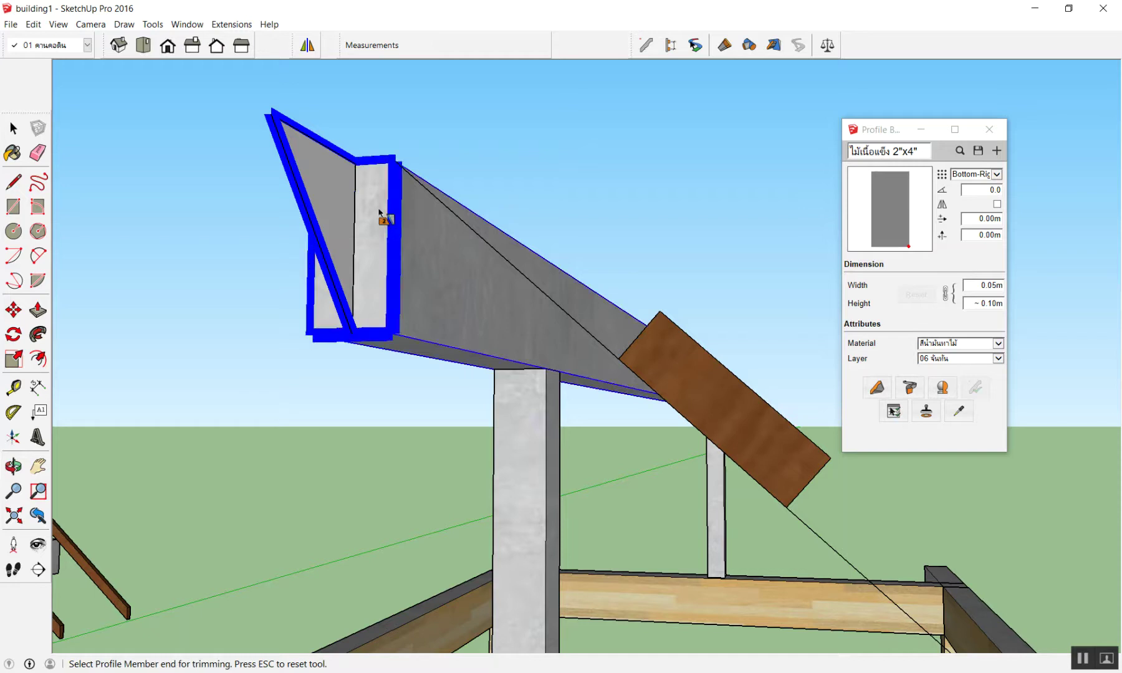
left_click(665, 337)
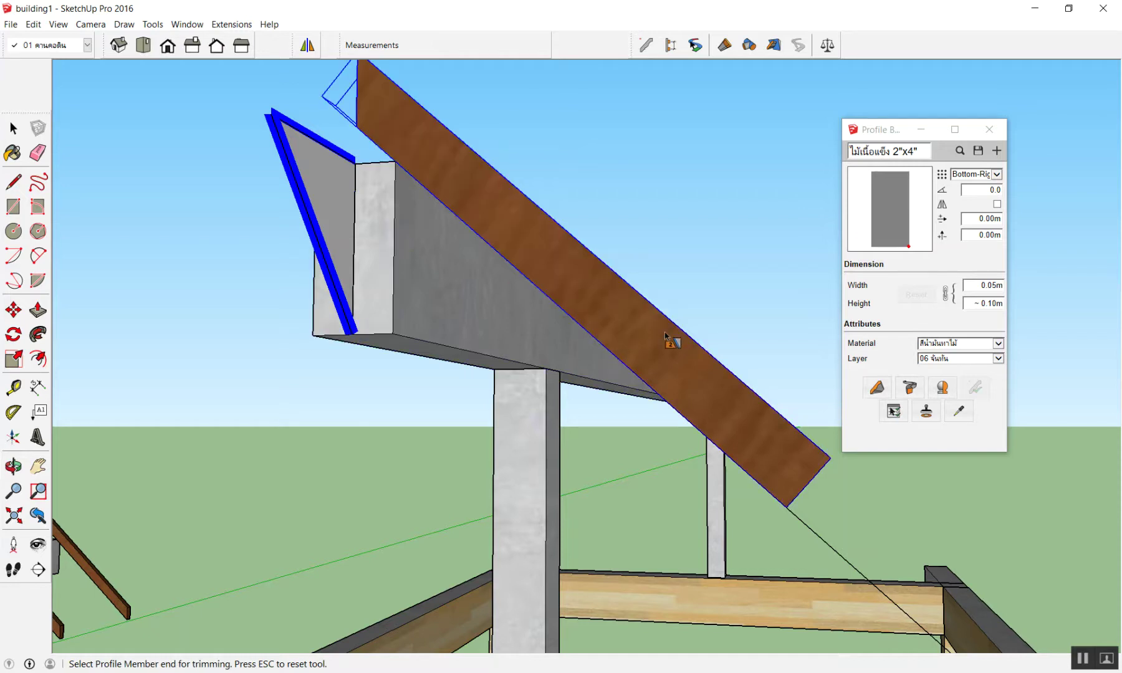
key("space")
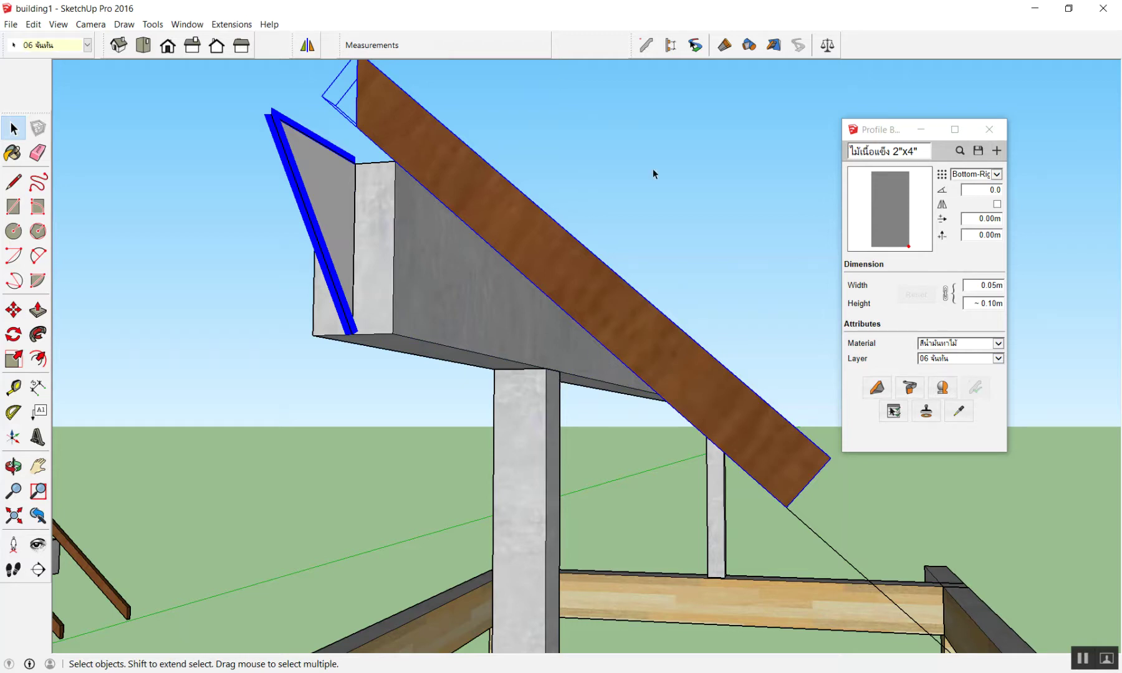
left_click(166, 46)
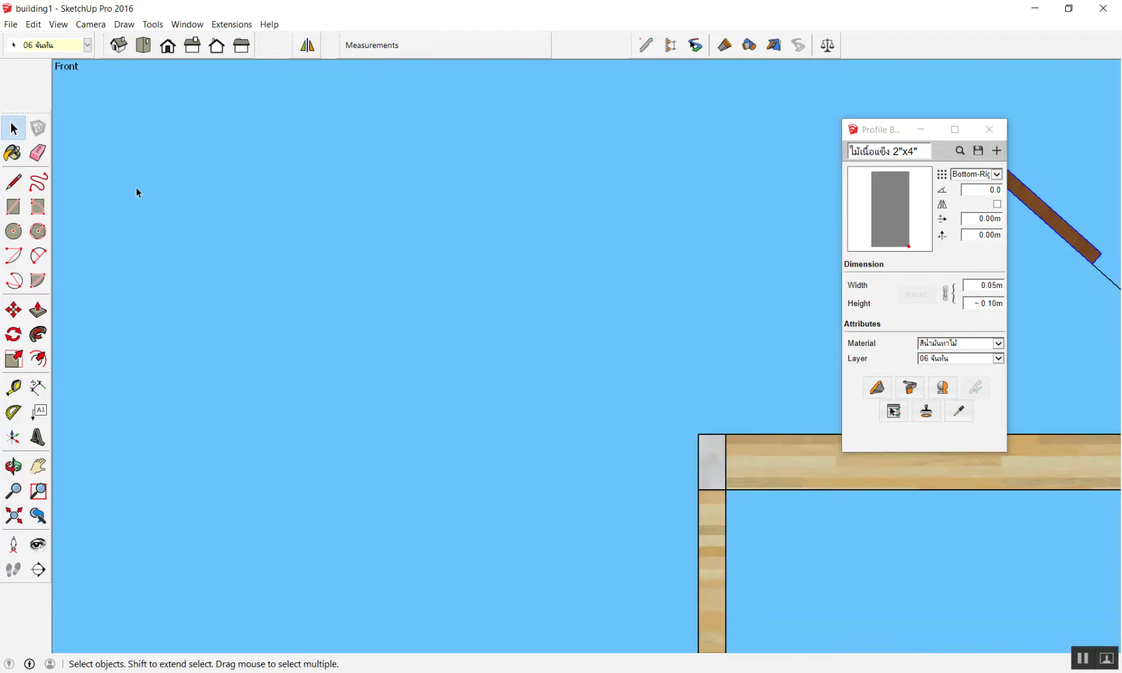
scroll(530, 262, "down", 2)
scroll(657, 131, "up", 3)
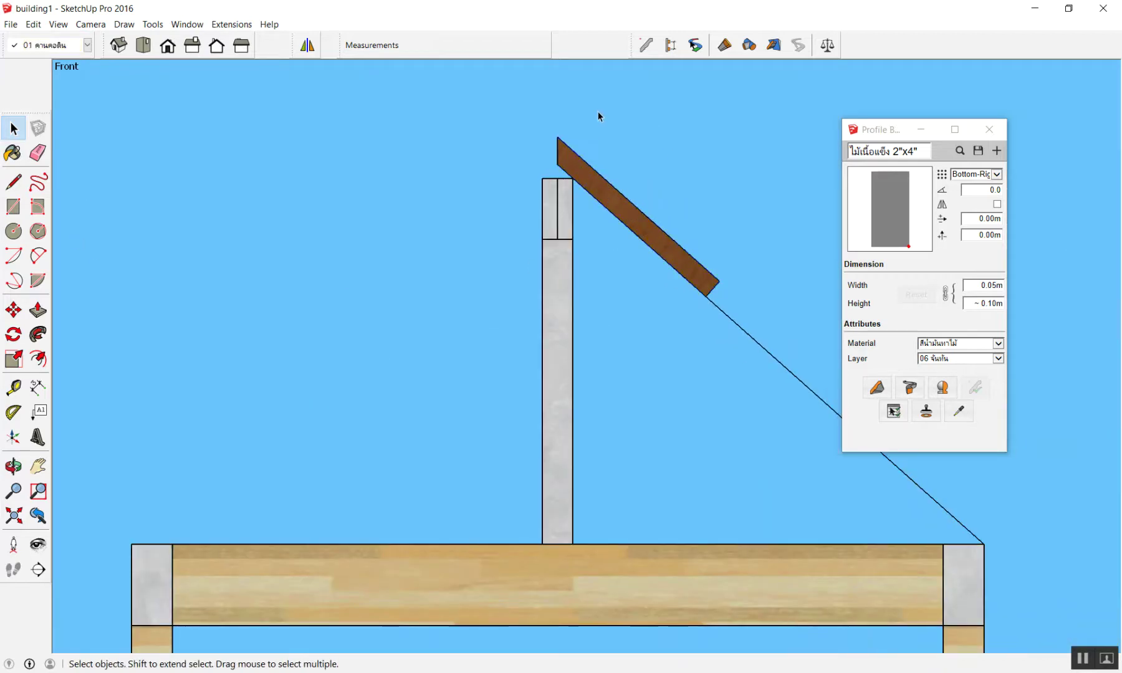
scroll(599, 117, "up", 3)
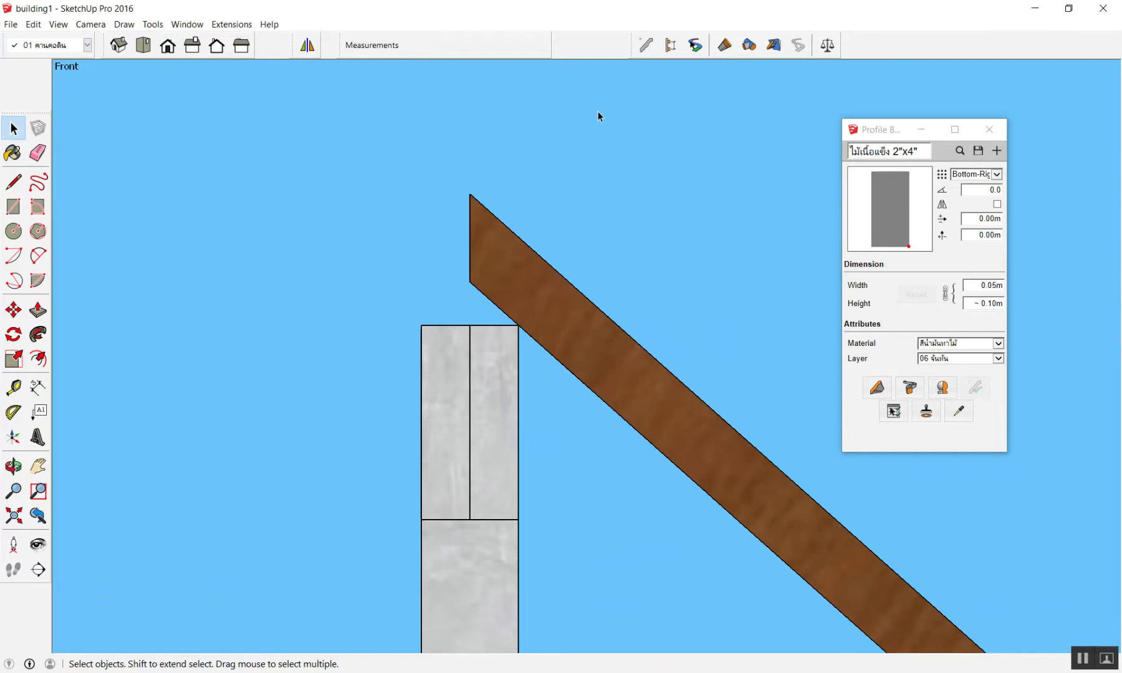
mouse_move(492, 172)
middle_mouse_down()
mouse_move(463, 217)
mouse_move(409, 210)
mouse_move(480, 215)
middle_mouse_up()
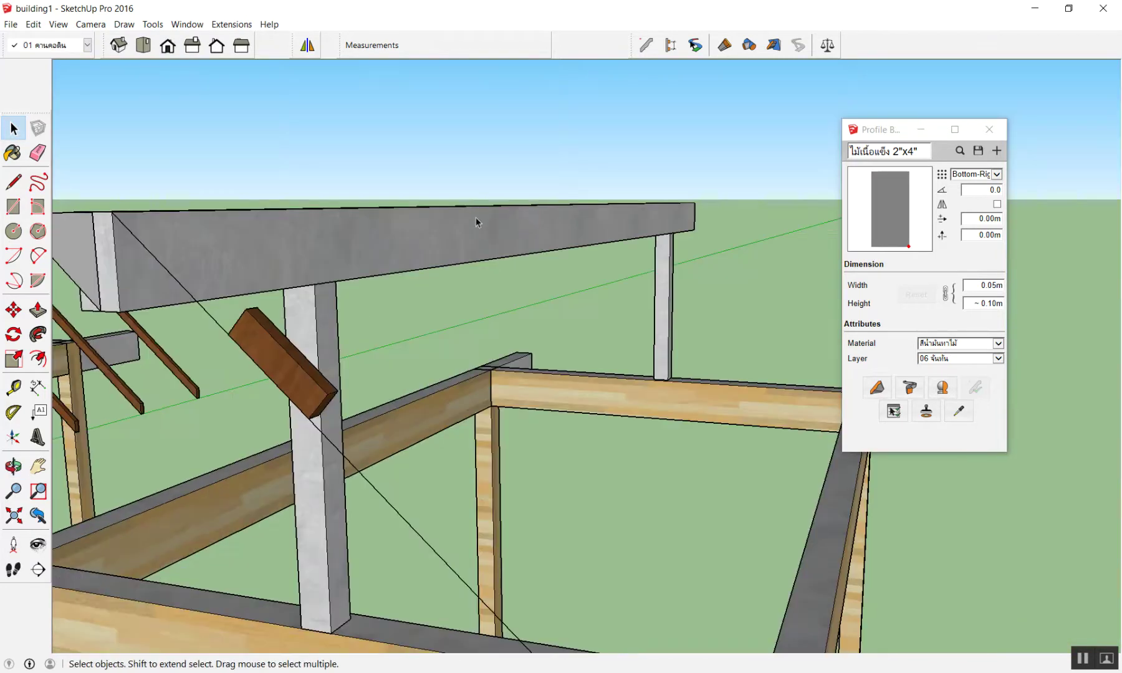
scroll(589, 245, "down", 3)
scroll(325, 233, "up", 3)
scroll(381, 230, "up", 2)
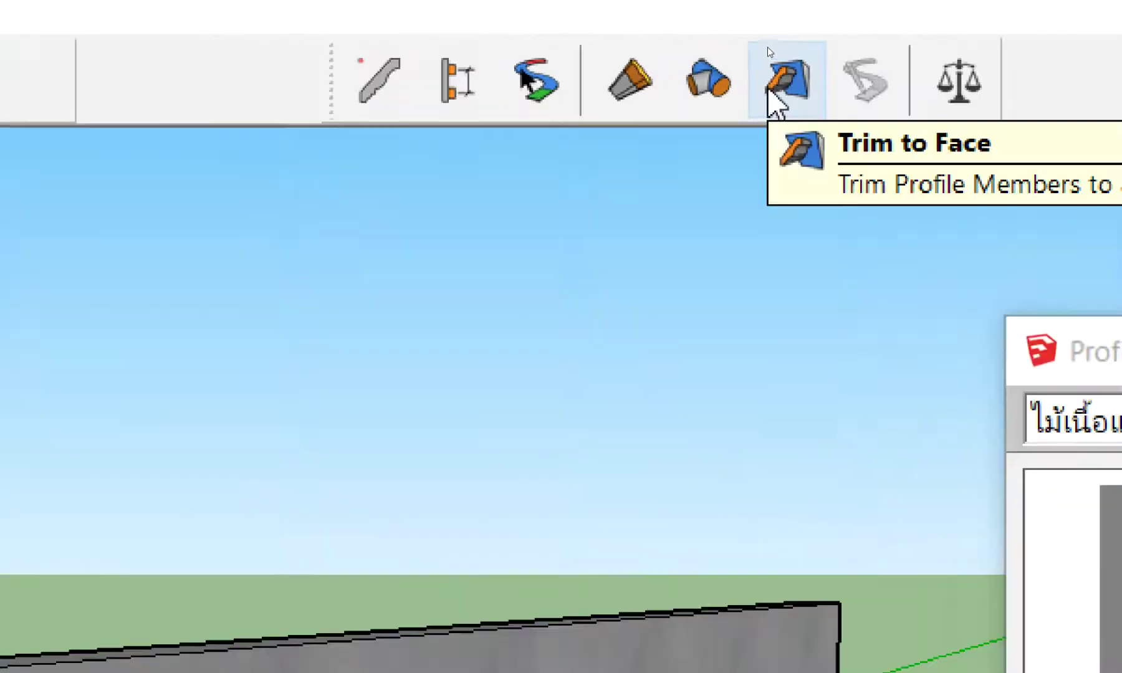
- Extend the short brown rafter to the grey beam's end face and orbit to inspect it
left_click(772, 50)
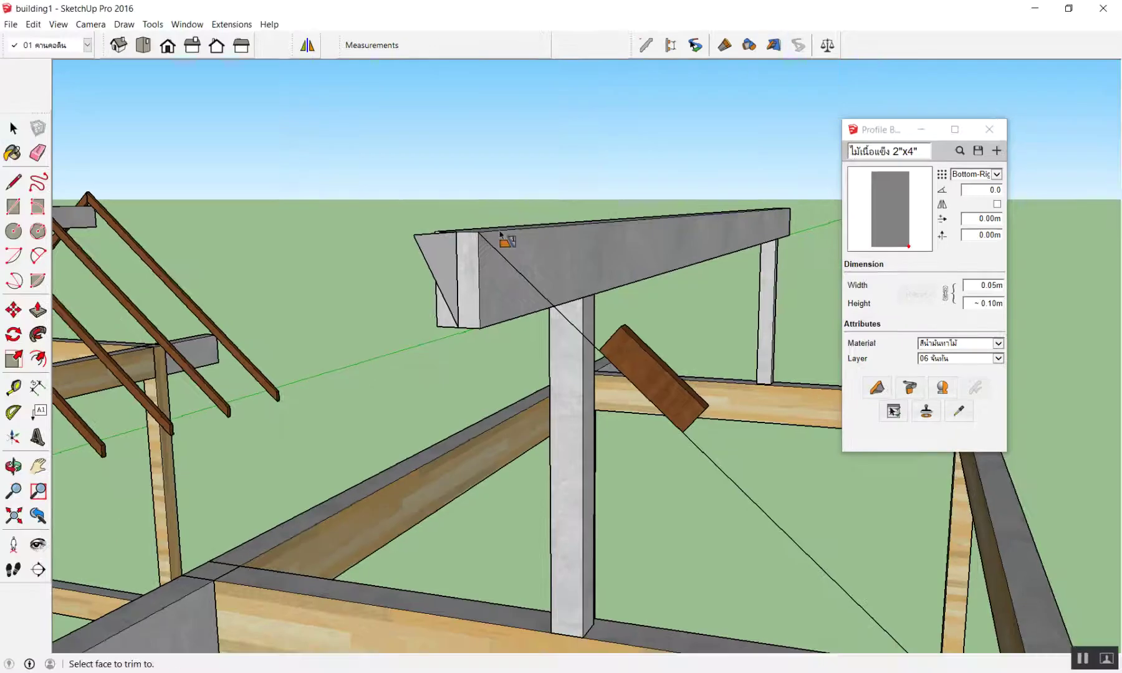
left_click(440, 274)
scroll(613, 361, "up", 3)
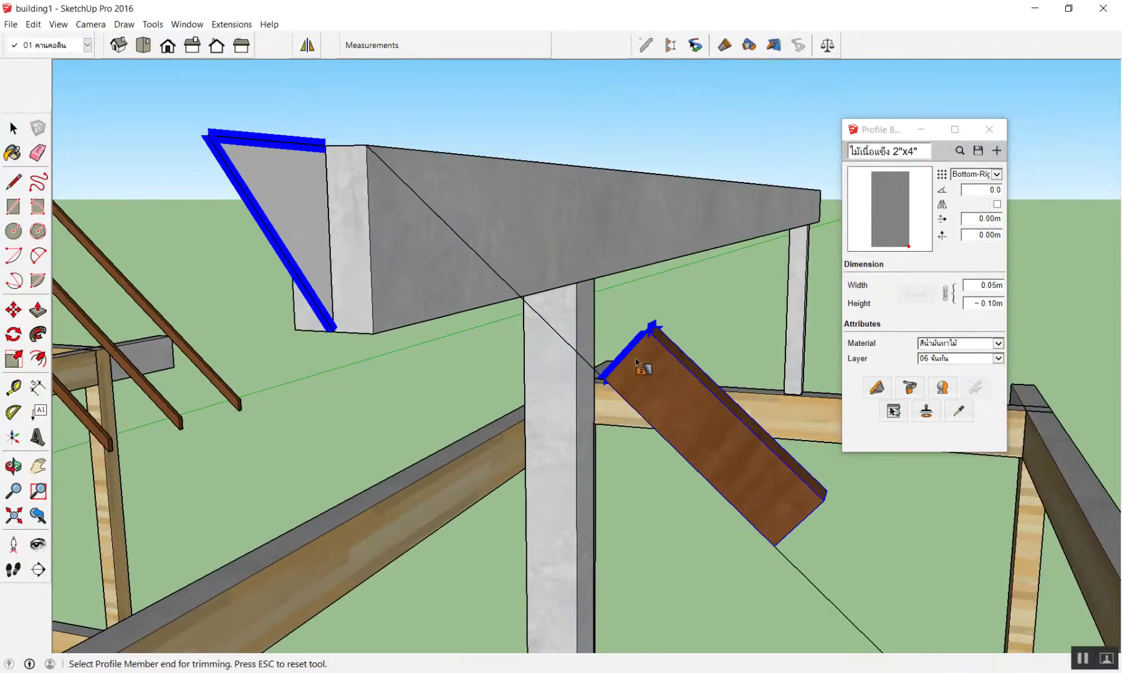
left_click(642, 368)
key("space")
left_click(406, 377)
mouse_move(421, 366)
middle_mouse_down()
mouse_move(636, 357)
mouse_move(588, 330)
middle_mouse_up()
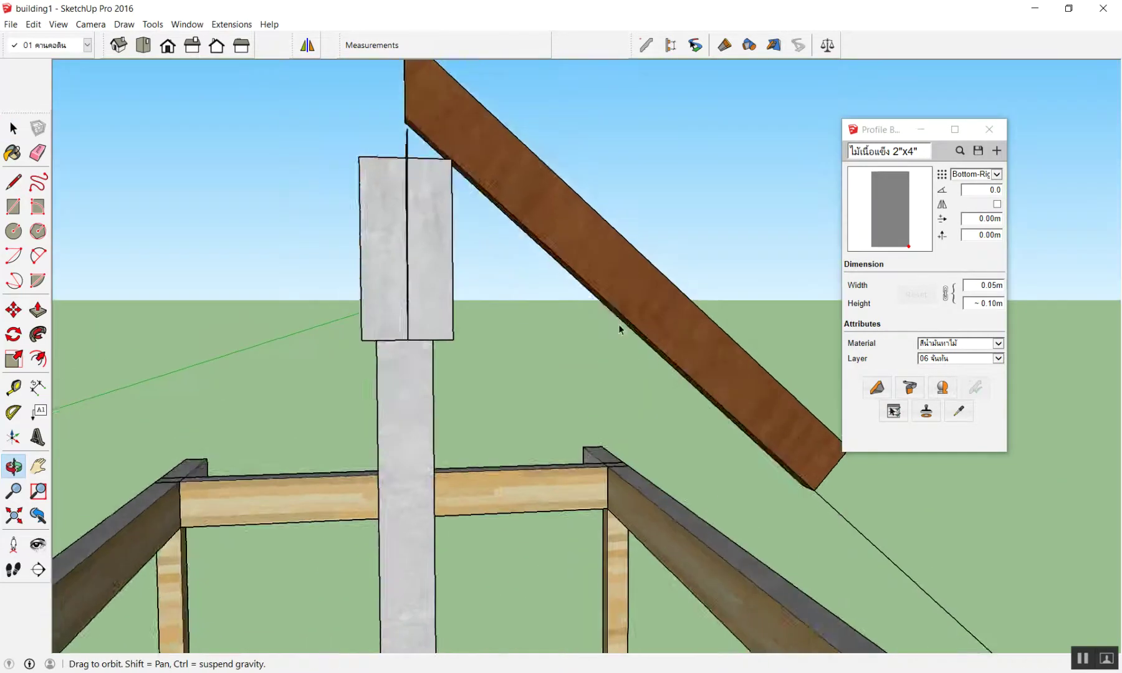
scroll(589, 330, "down", 3)
middle_click_drag(706, 348, 473, 484)
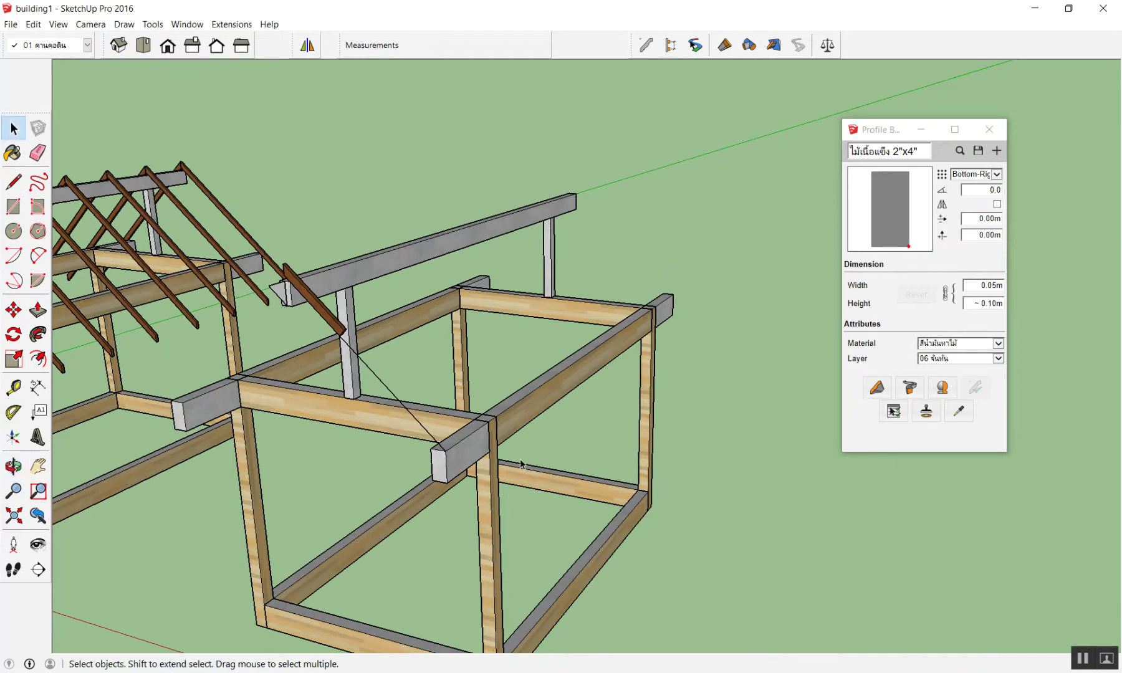
scroll(521, 463, "up", 3)
- Place a Tape Measure guide 0.86 m out from the beam
scroll(427, 496, "up", 3)
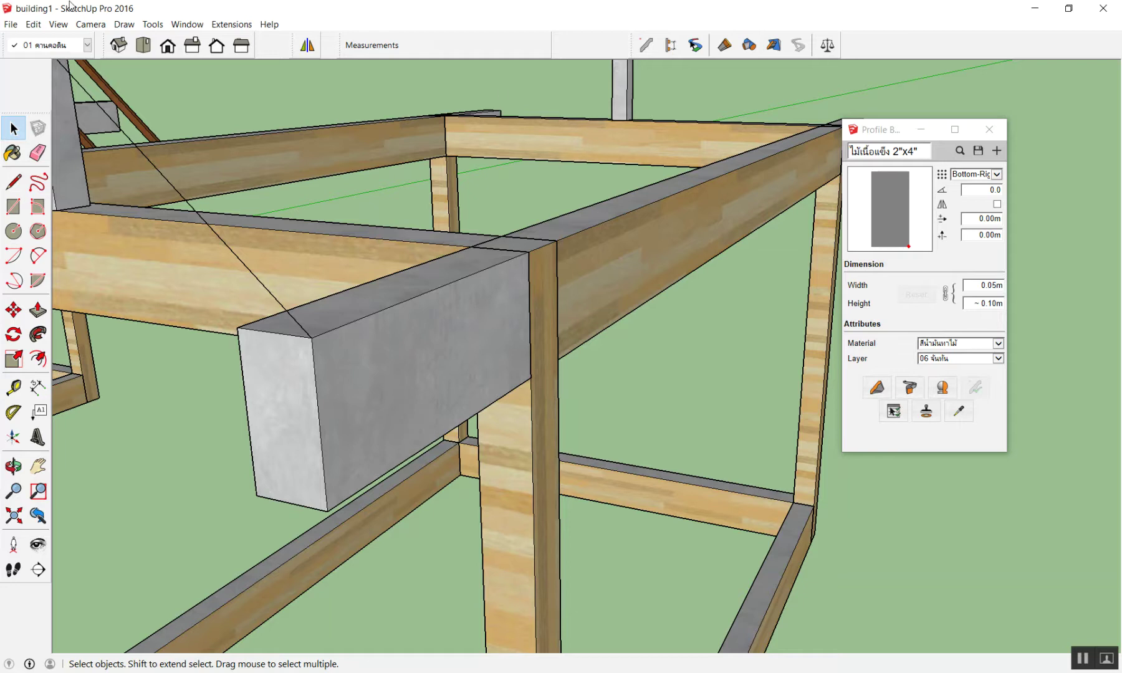
scroll(301, 133, "down", 5)
mouse_move(302, 133)
middle_mouse_down()
mouse_move(527, 322)
mouse_move(441, 341)
middle_mouse_up()
scroll(524, 305, "up", 3)
scroll(402, 308, "up", 1)
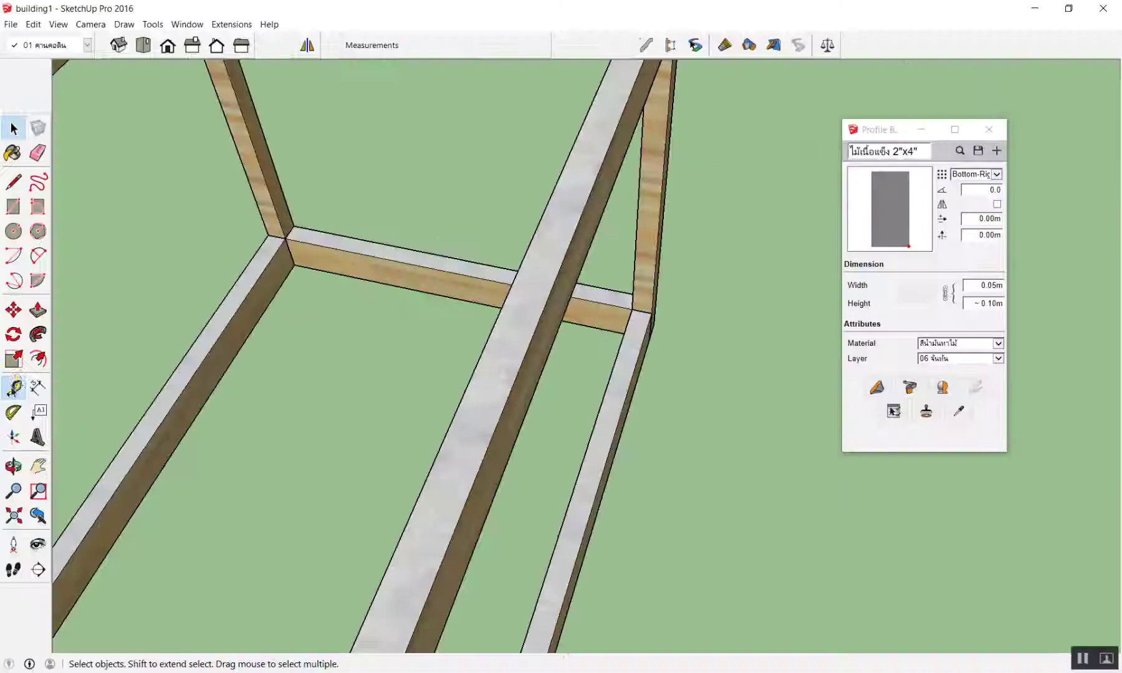
left_click(14, 388)
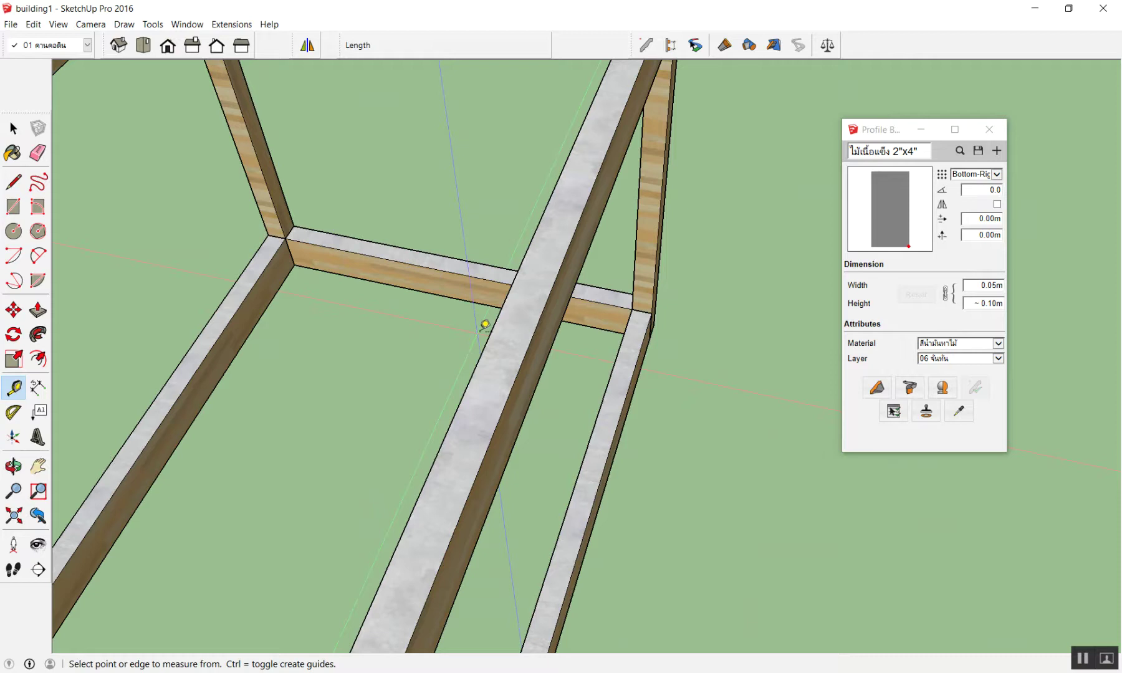
left_click(532, 331)
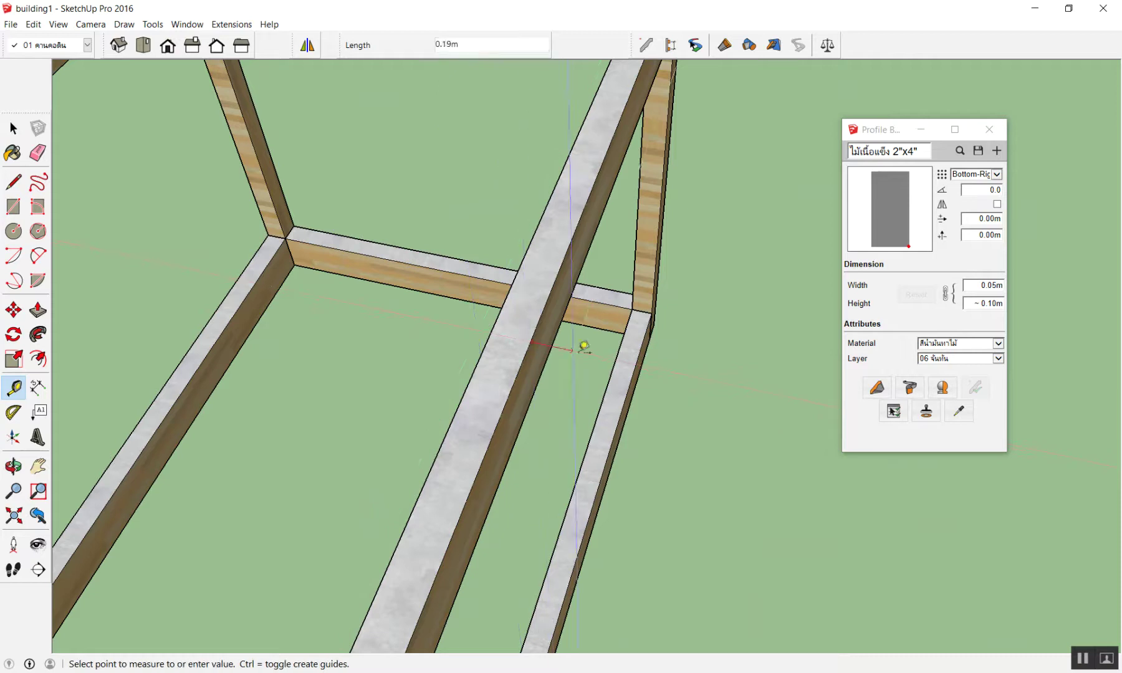
left_click(715, 371)
scroll(715, 371, "down", 3)
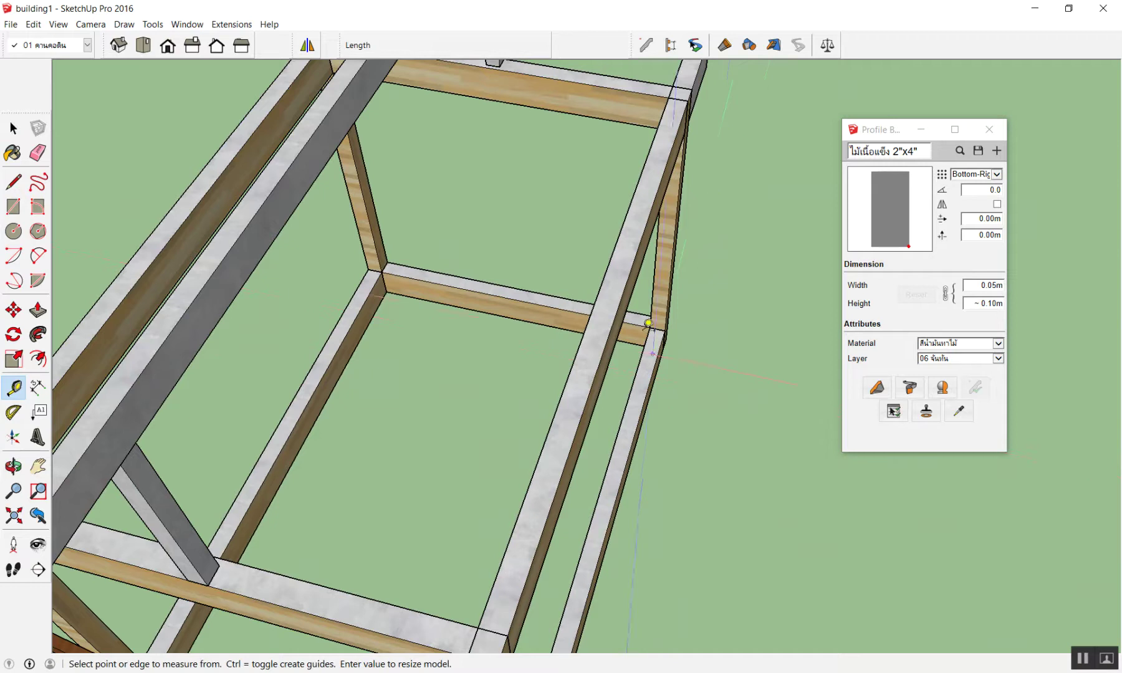
key("space")
middle_click_drag(686, 368, 576, 364)
scroll(601, 374, "up", 3)
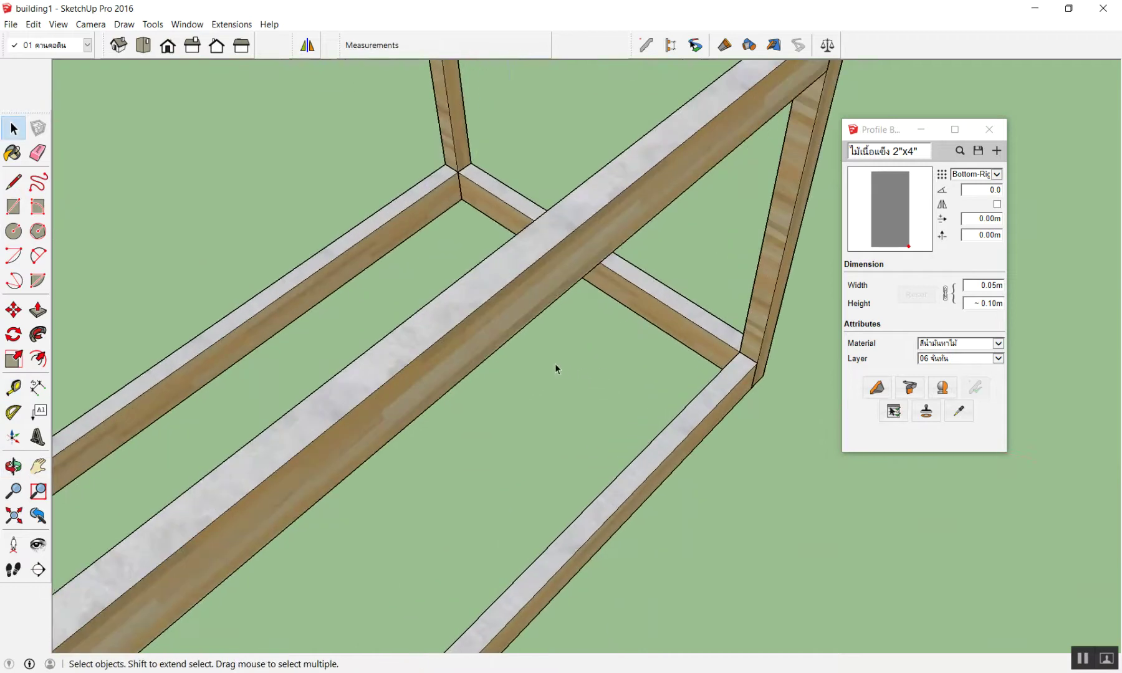
- Place a second guide 0.43 m out from the beam edge, then orbit to a side view
key("t")
left_click(520, 275)
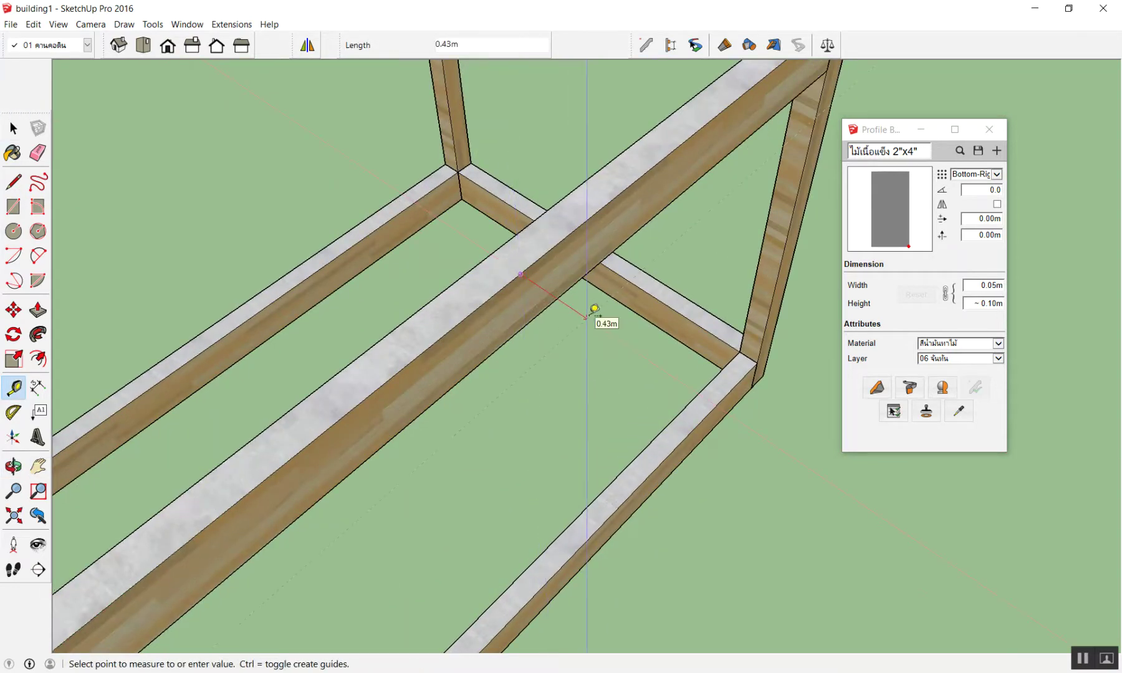
left_click(619, 325)
scroll(617, 324, "down", 3)
mouse_move(231, 322)
middle_mouse_down()
mouse_move(421, 328)
mouse_move(608, 143)
mouse_move(623, 105)
mouse_move(518, 233)
middle_mouse_up()
scroll(524, 227, "up", 3)
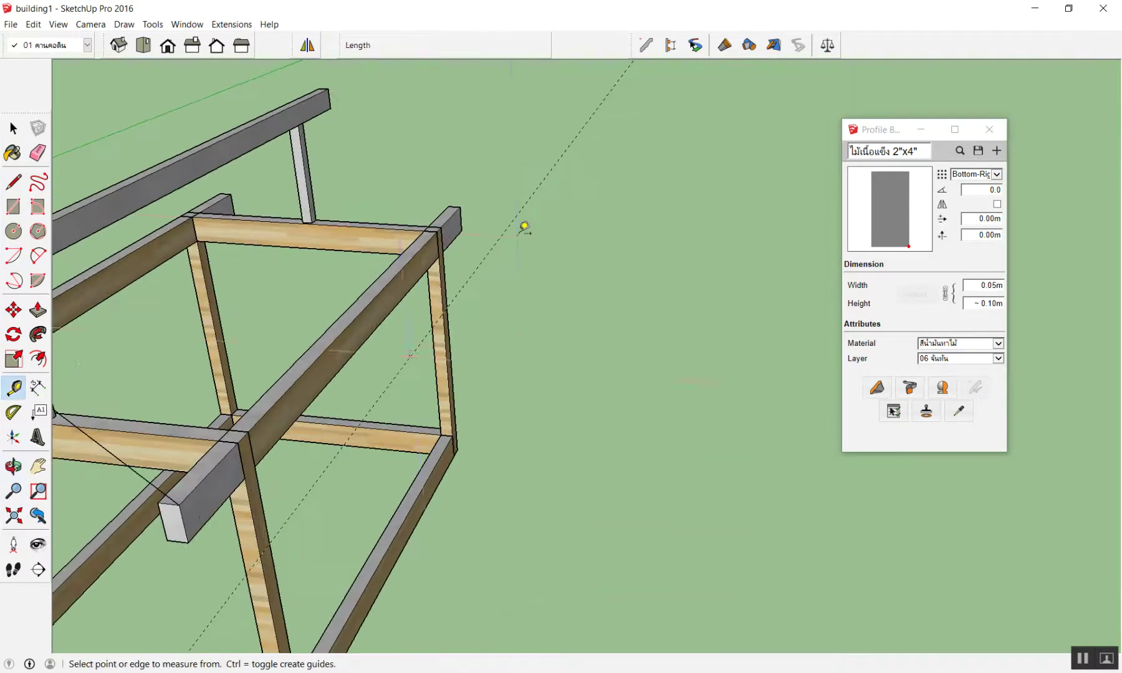
scroll(525, 222, "down", 2)
- Draw a small rectangular face with lines on the guide beside the frame
key("l")
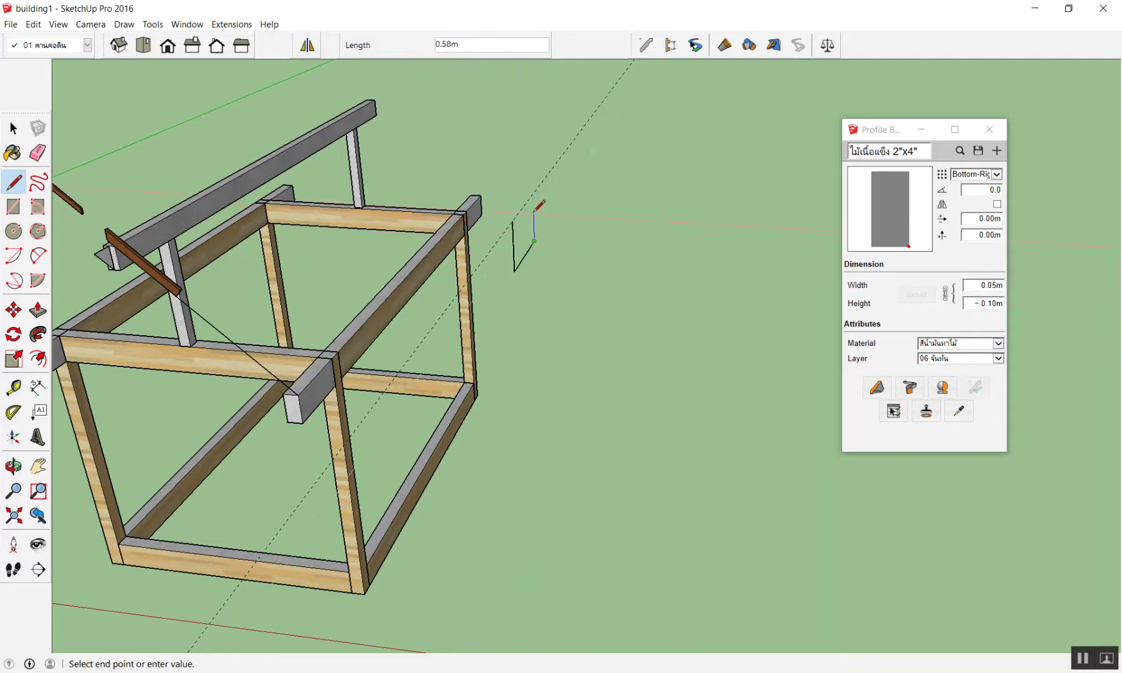
left_click(517, 208)
mouse_move(517, 208)
middle_mouse_down()
mouse_move(601, 185)
mouse_move(661, 129)
mouse_move(783, 257)
middle_mouse_up()
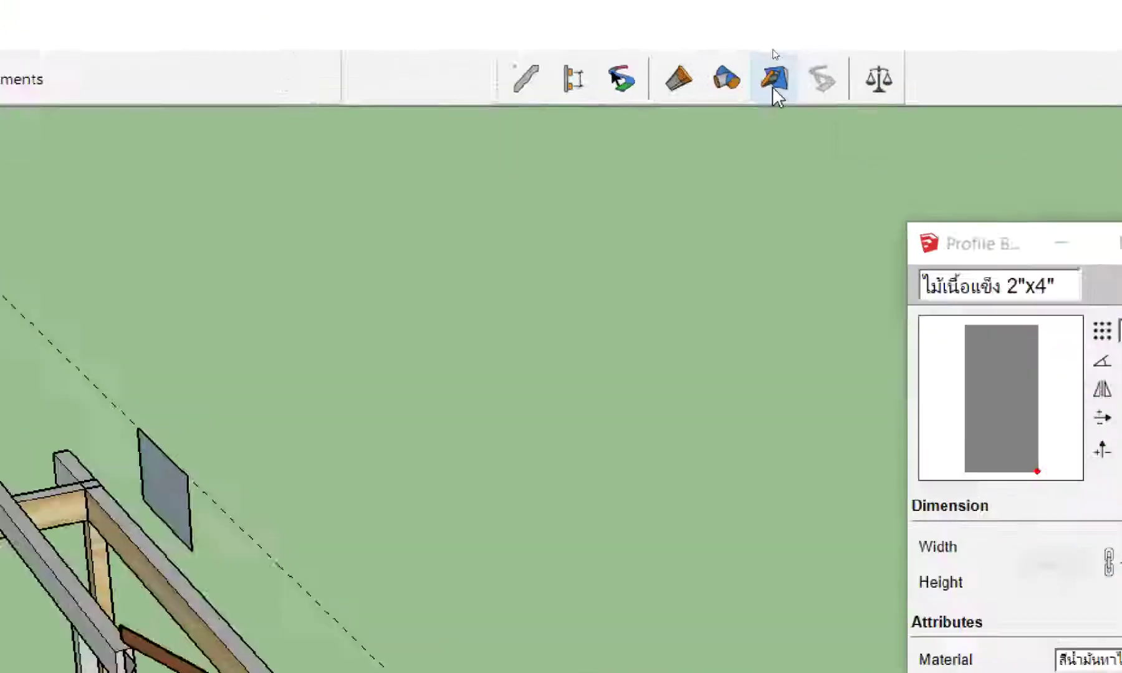
- Extend the brown rafter to the new face with Trim to Face, then view from the front
left_click(774, 45)
left_click(461, 255)
scroll(488, 347, "up", 2)
left_click(484, 365)
key("space")
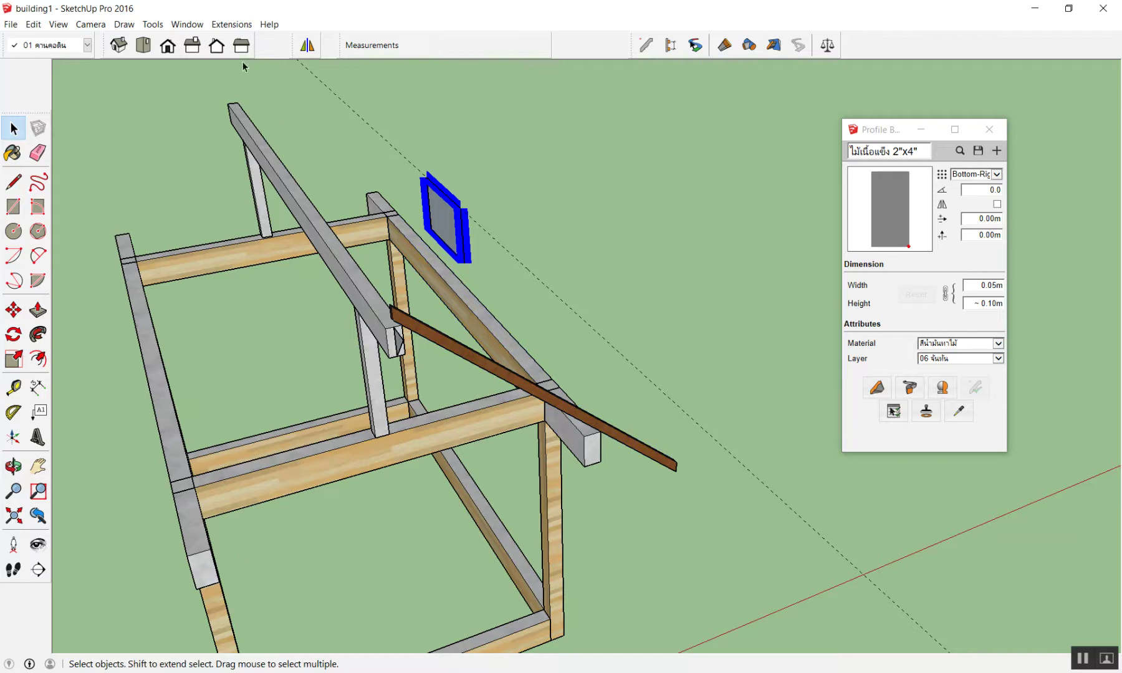
left_click(167, 45)
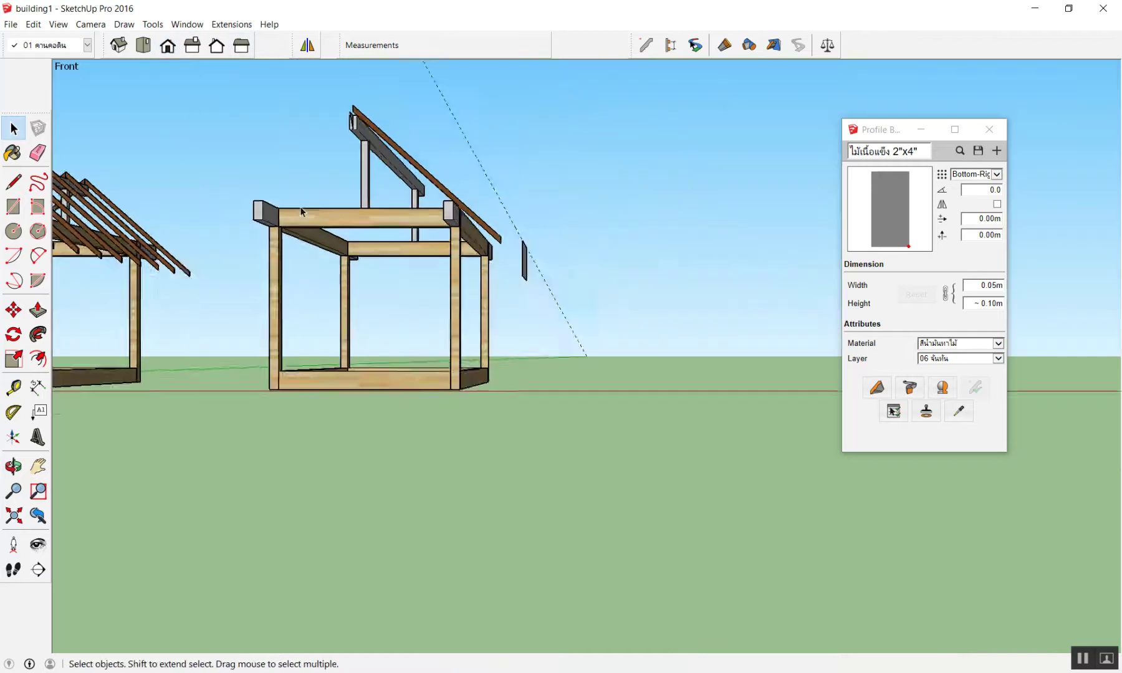
- Add a 1.00 m dimension from the post's top corner to the rafter tip, then erase it
scroll(487, 230, "up", 2)
scroll(614, 249, "up", 2)
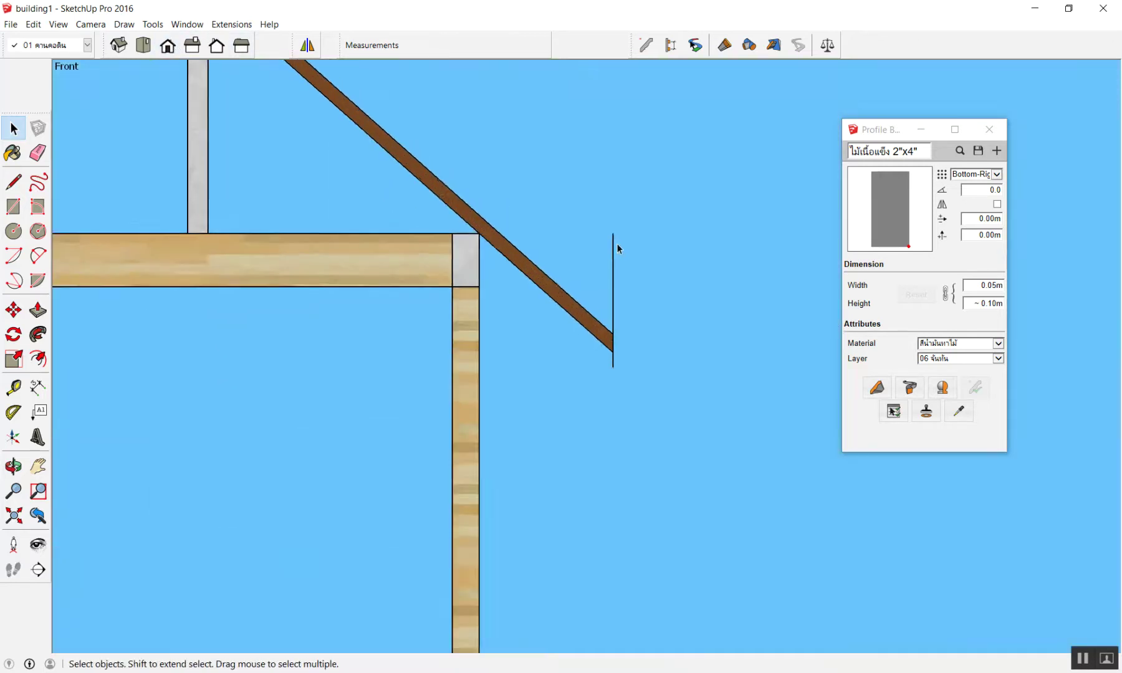
scroll(618, 249, "up", 2)
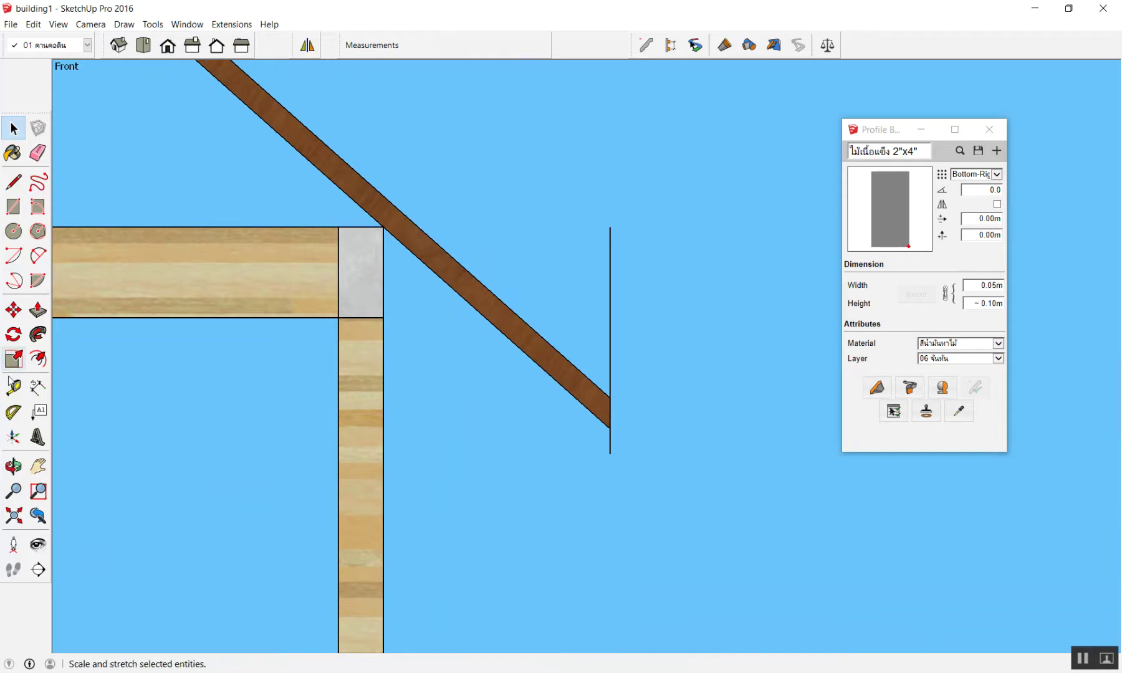
left_click(38, 387)
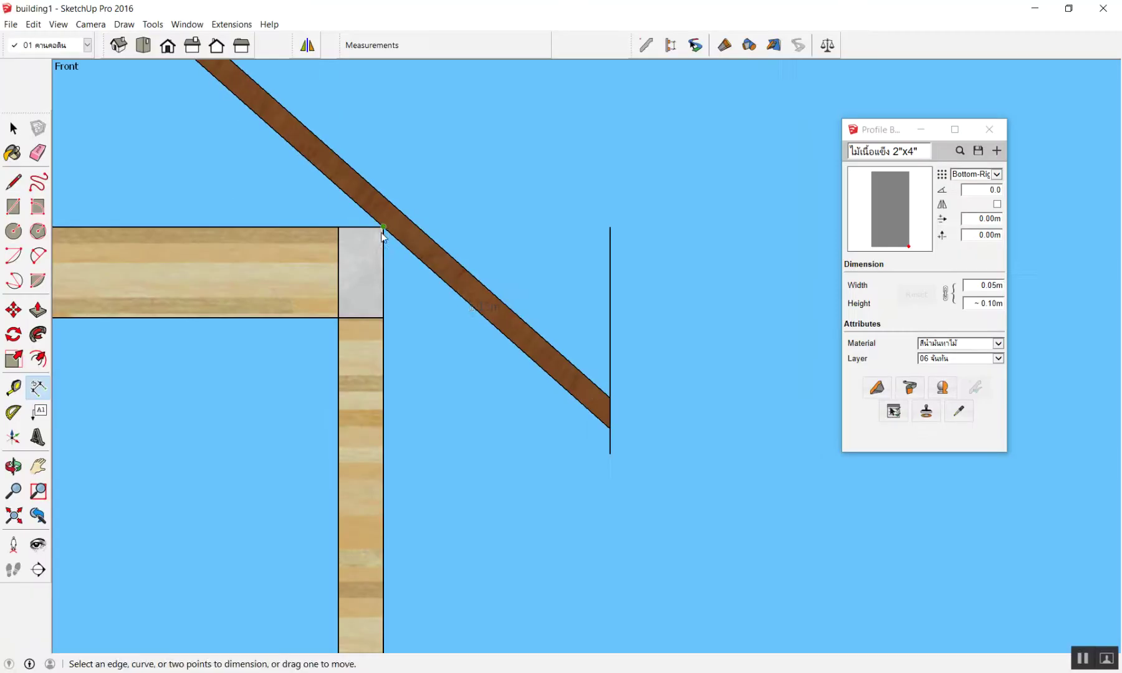
left_click(382, 230)
left_click(610, 429)
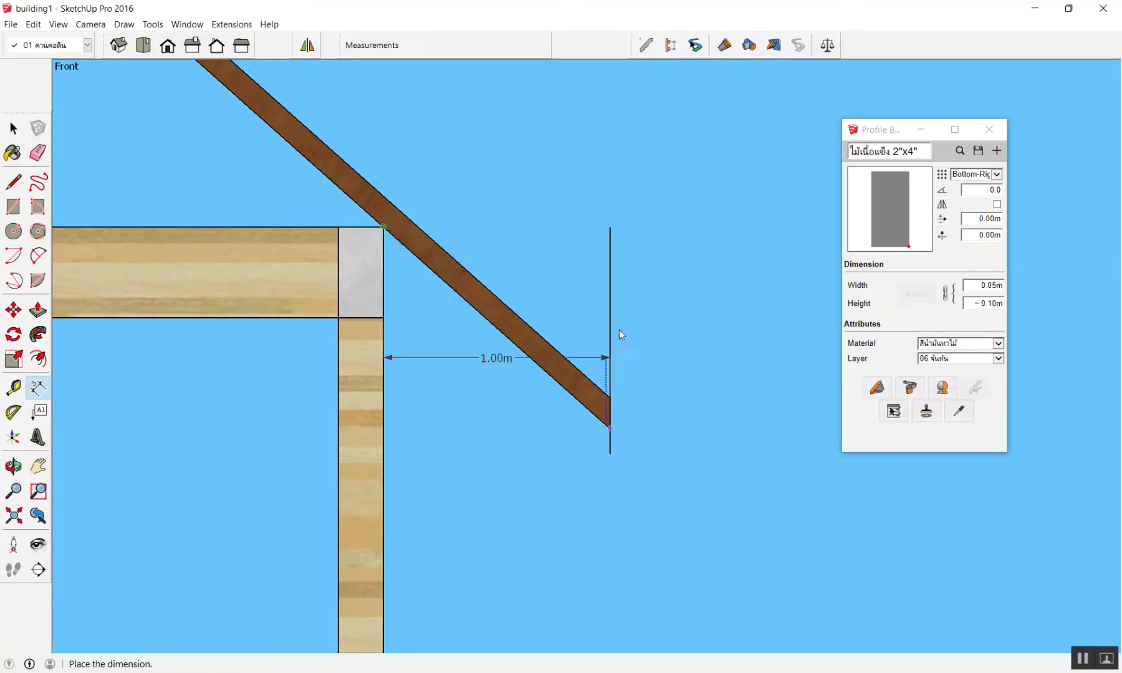
left_click(636, 141)
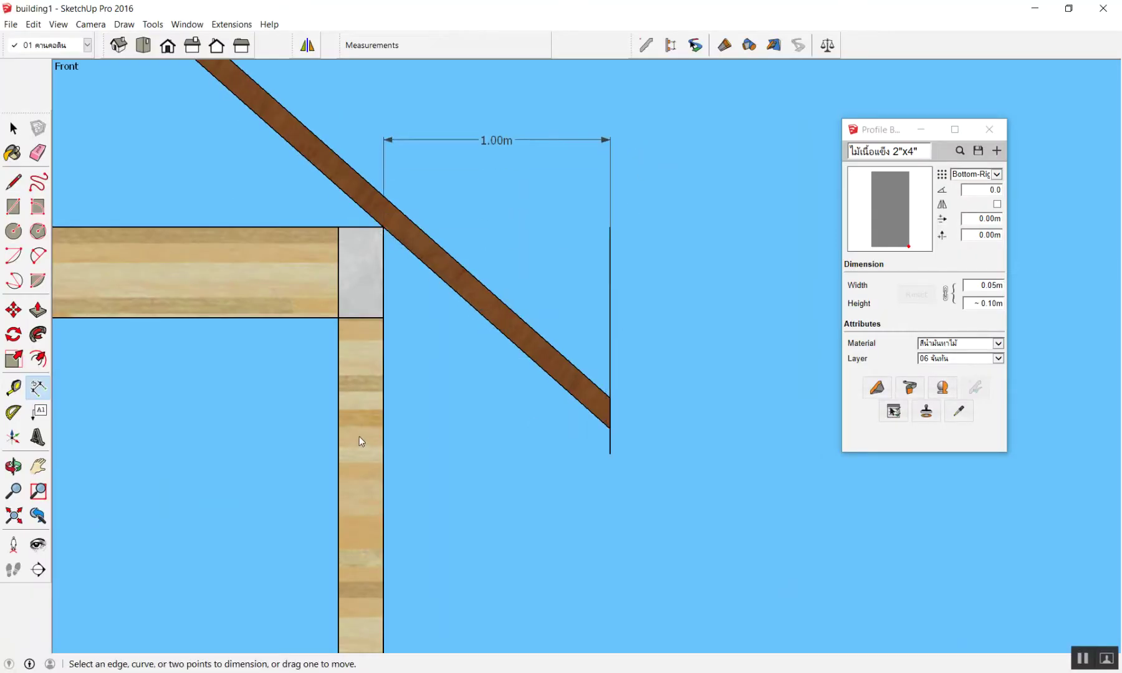
key("space")
key("e")
left_click_drag(595, 191, 654, 258)
- Undo the rafter extension back to the short brown stub
scroll(563, 361, "down", 3)
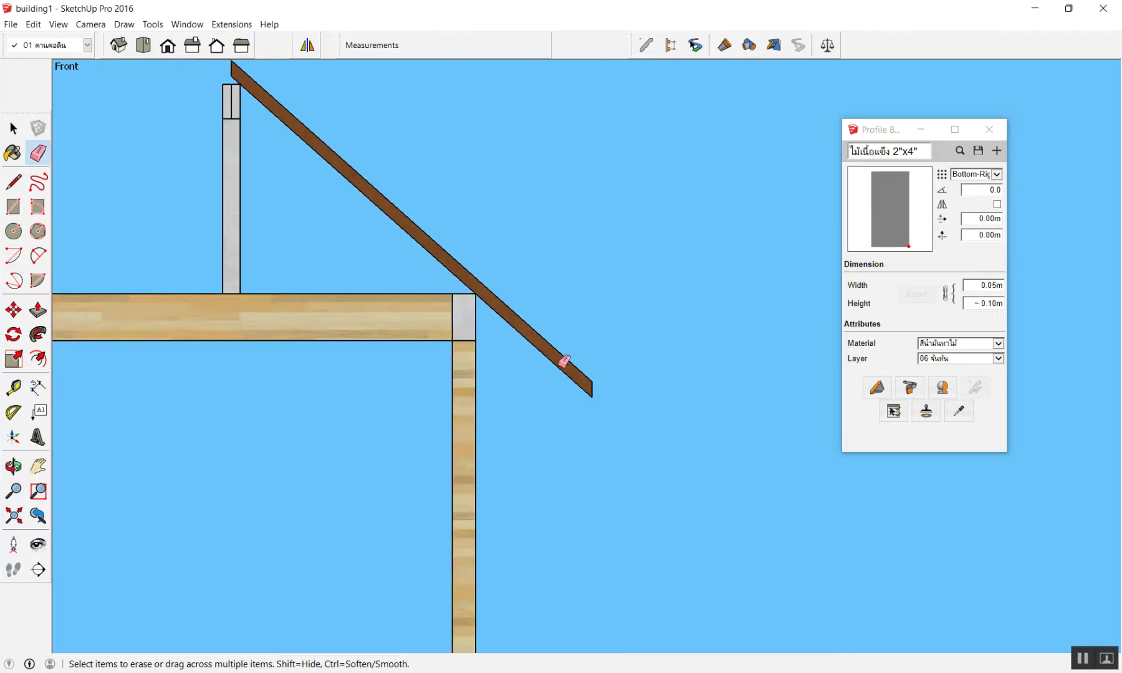
mouse_move(564, 360)
middle_mouse_down()
mouse_move(443, 459)
mouse_move(580, 381)
middle_mouse_up()
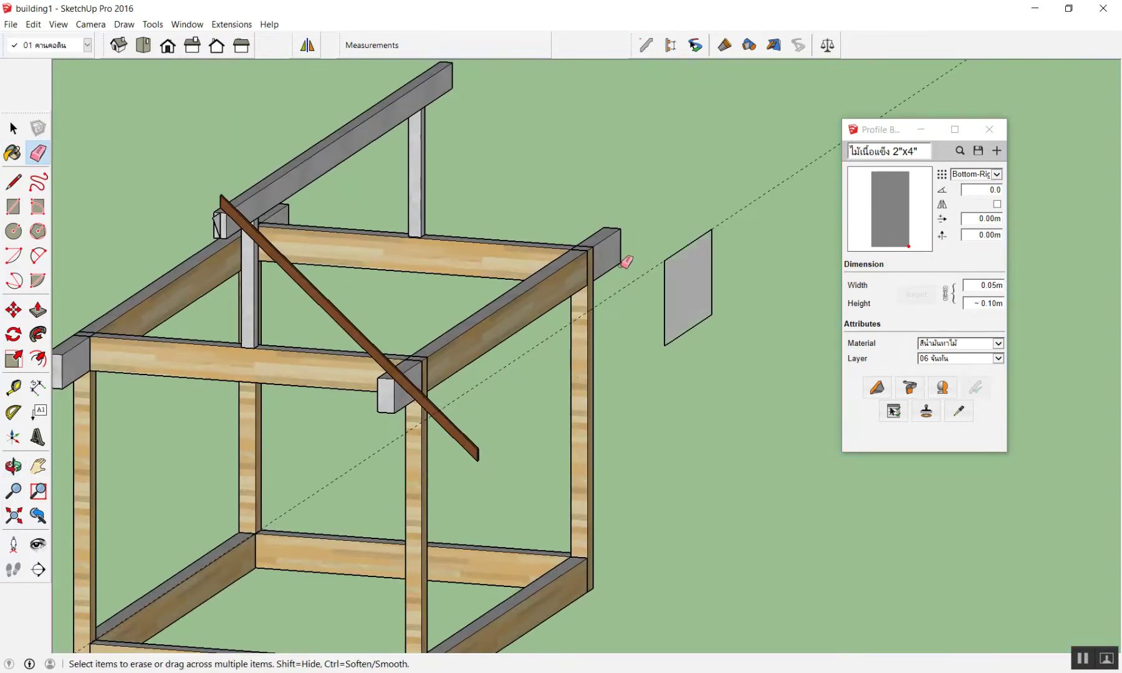
key("ctrl+z")
key("ctrl+z")
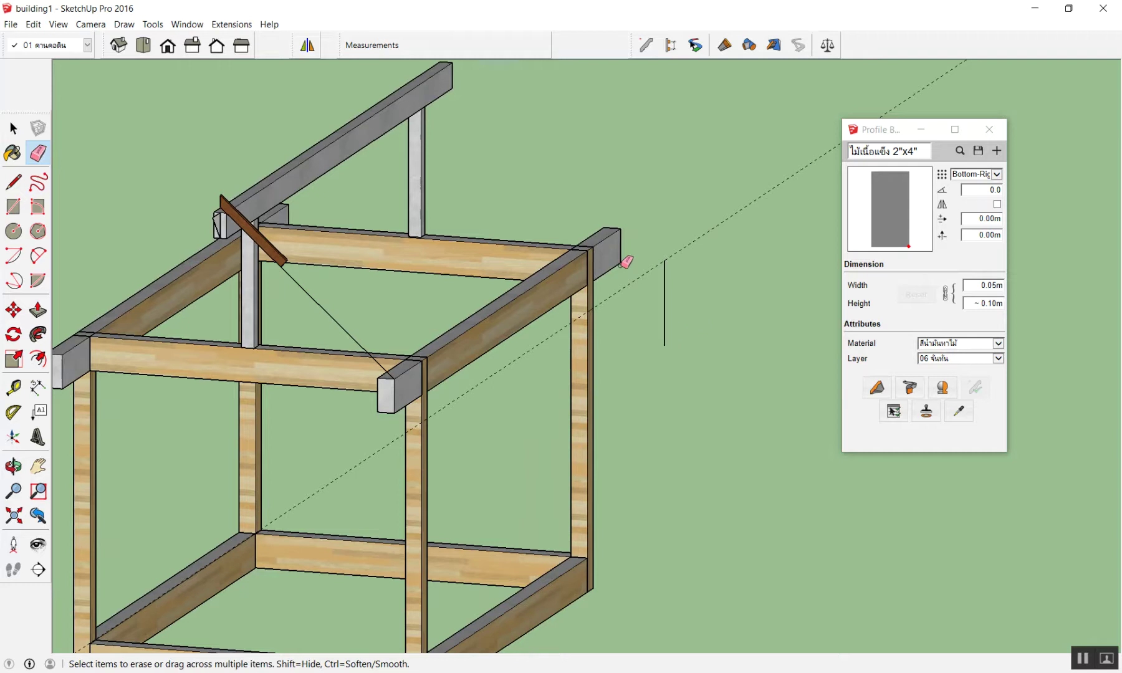
key("space")
scroll(654, 301, "down", 3)
scroll(596, 419, "up", 2)
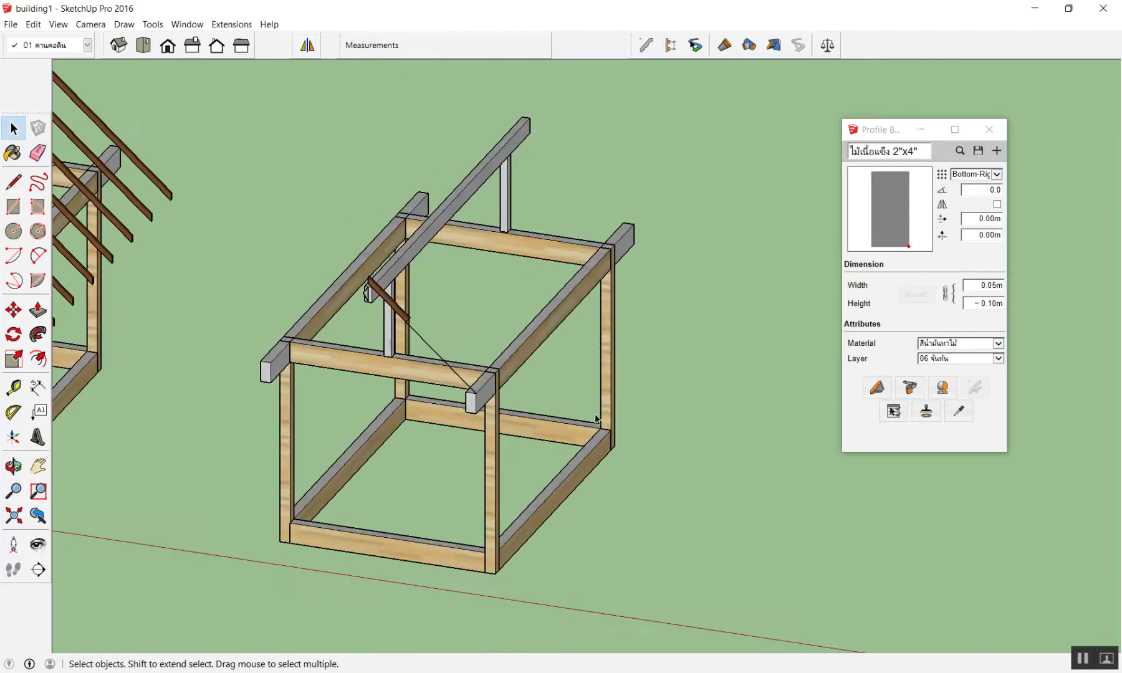
- Copy the frame's long top side beam 0.75 m outward along the red axis
scroll(529, 388, "down", 3)
scroll(413, 458, "up", 3)
mouse_move(413, 459)
middle_mouse_down()
mouse_move(594, 431)
mouse_move(408, 356)
middle_mouse_up()
scroll(512, 262, "up", 1)
scroll(511, 261, "up", 2)
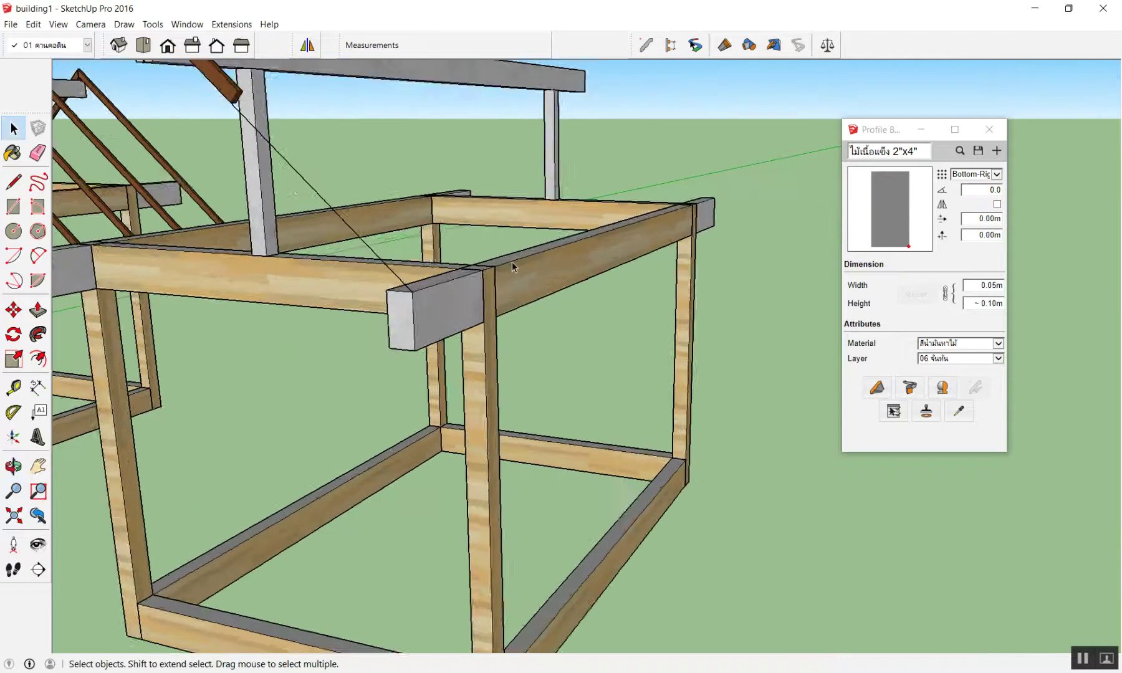
scroll(522, 287, "up", 2)
scroll(522, 288, "up", 2)
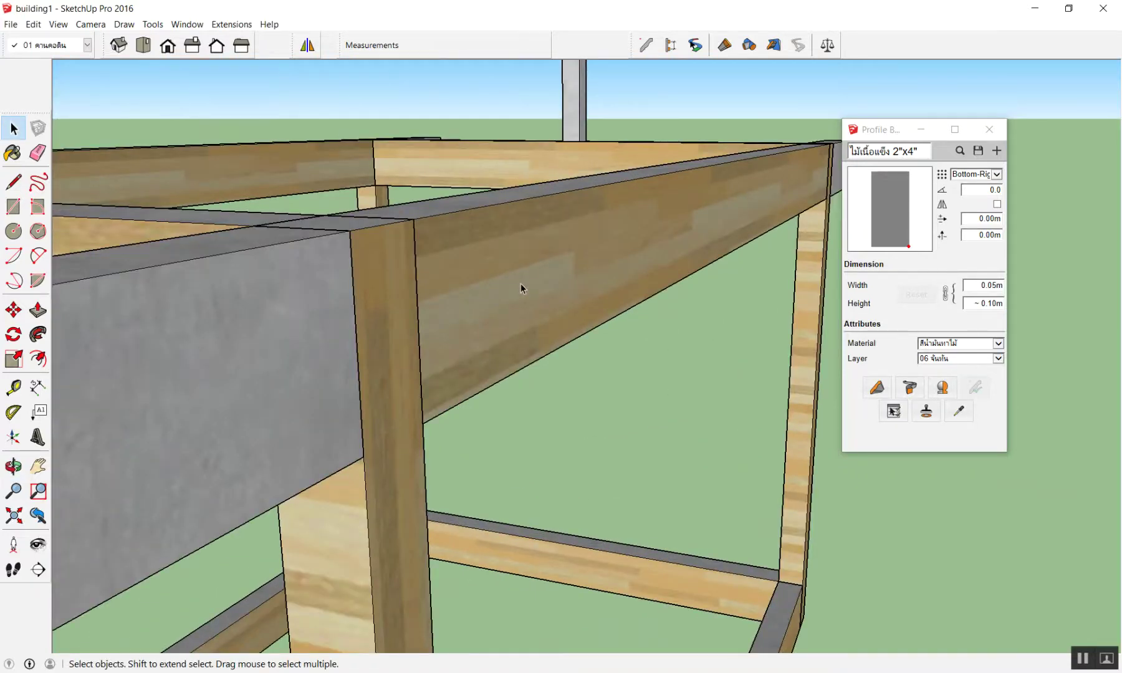
scroll(520, 283, "down", 5)
middle_click_drag(521, 283, 513, 210)
scroll(498, 267, "up", 3)
left_click(498, 275)
key("m")
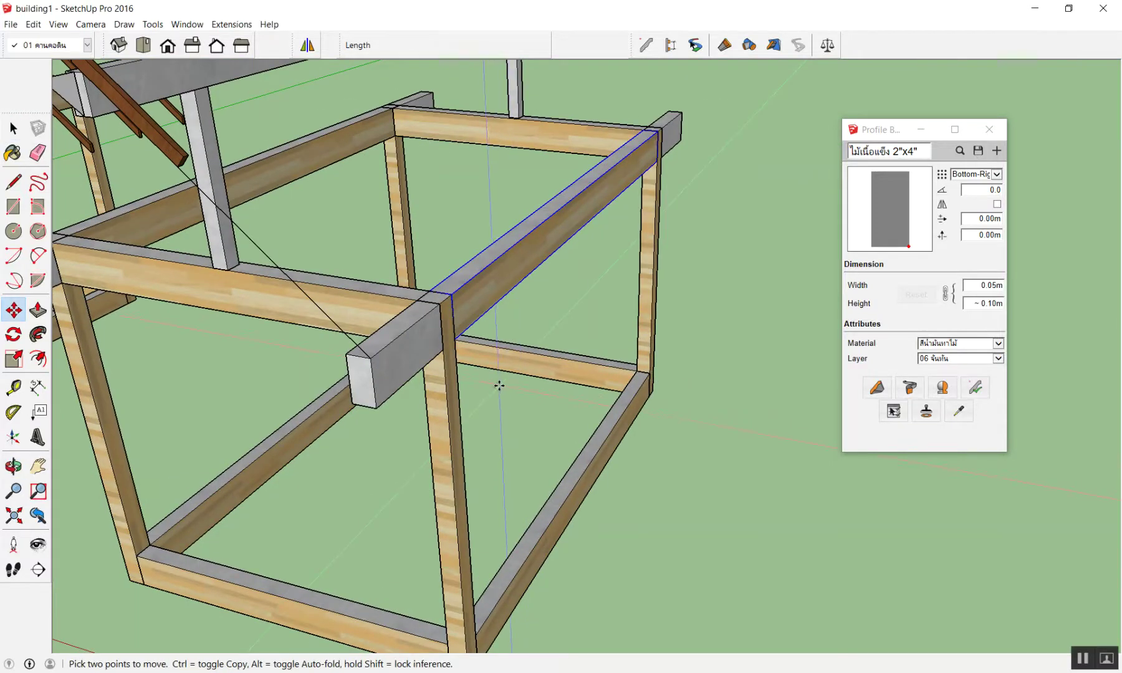
key("ctrl")
left_click(499, 386)
key("Return")
- Orbit around the frame to inspect the new beam copy
key("space")
mouse_move(543, 394)
middle_mouse_down()
mouse_move(854, 224)
mouse_move(748, 156)
middle_mouse_up()
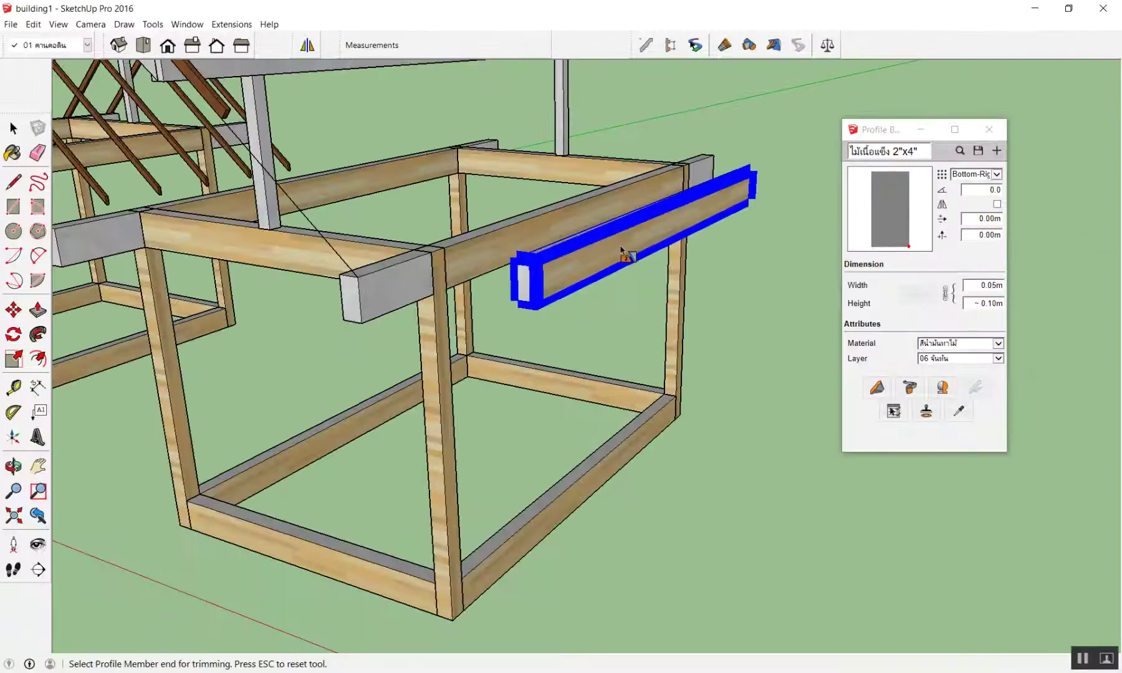
middle_click_drag(631, 250, 492, 285)
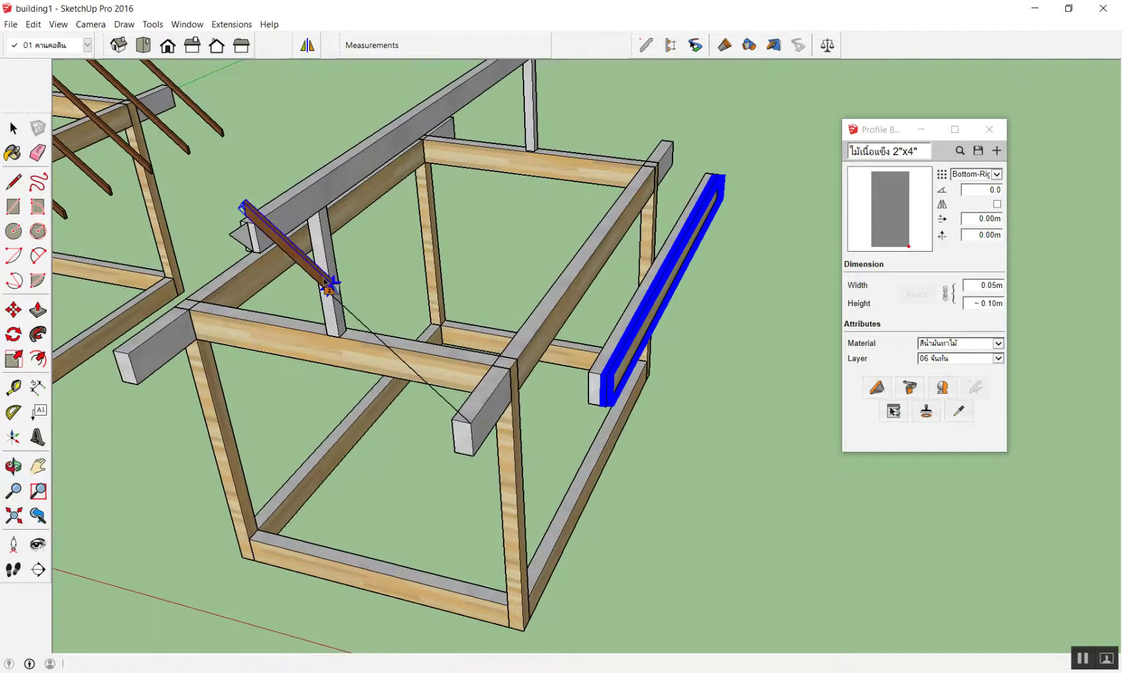
key("space")
middle_click_drag(654, 411, 718, 255)
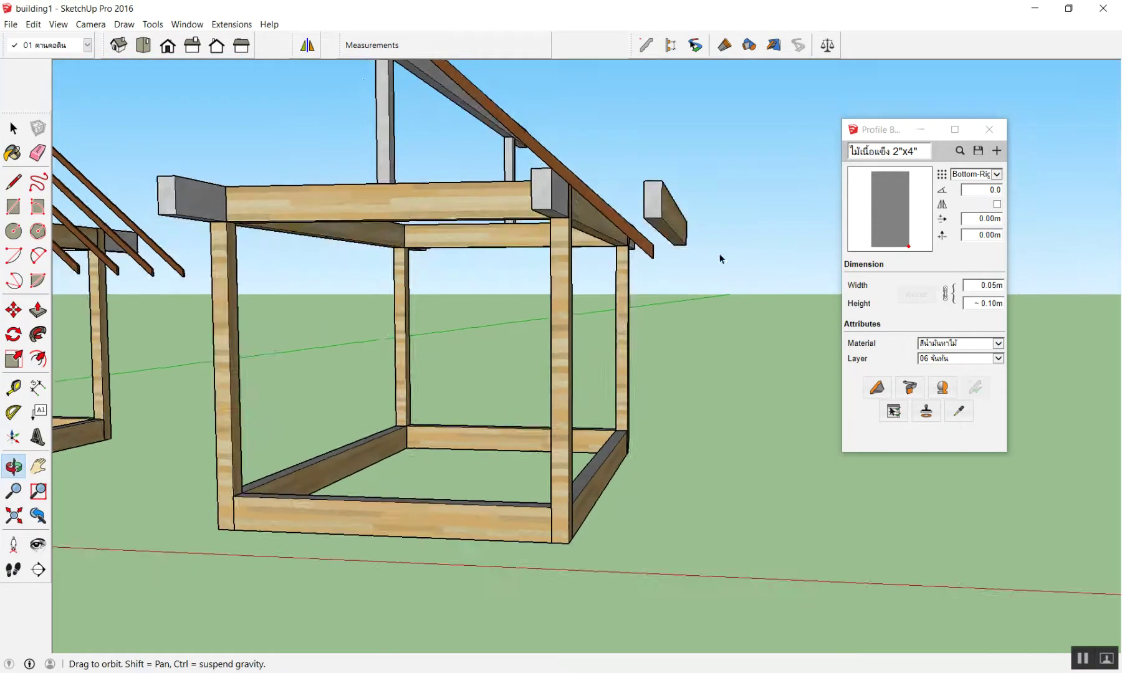
left_click(167, 45)
scroll(363, 167, "down", 2)
scroll(717, 413, "up", 3)
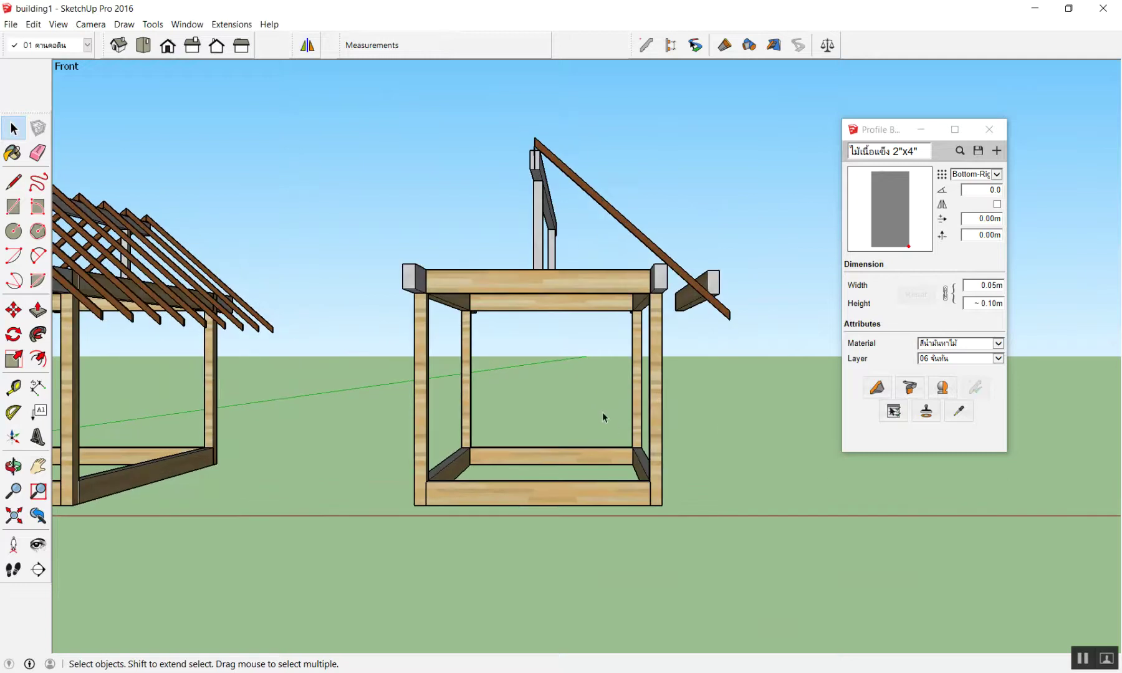
scroll(685, 280, "up", 2)
scroll(692, 268, "up", 2)
scroll(692, 263, "up", 2)
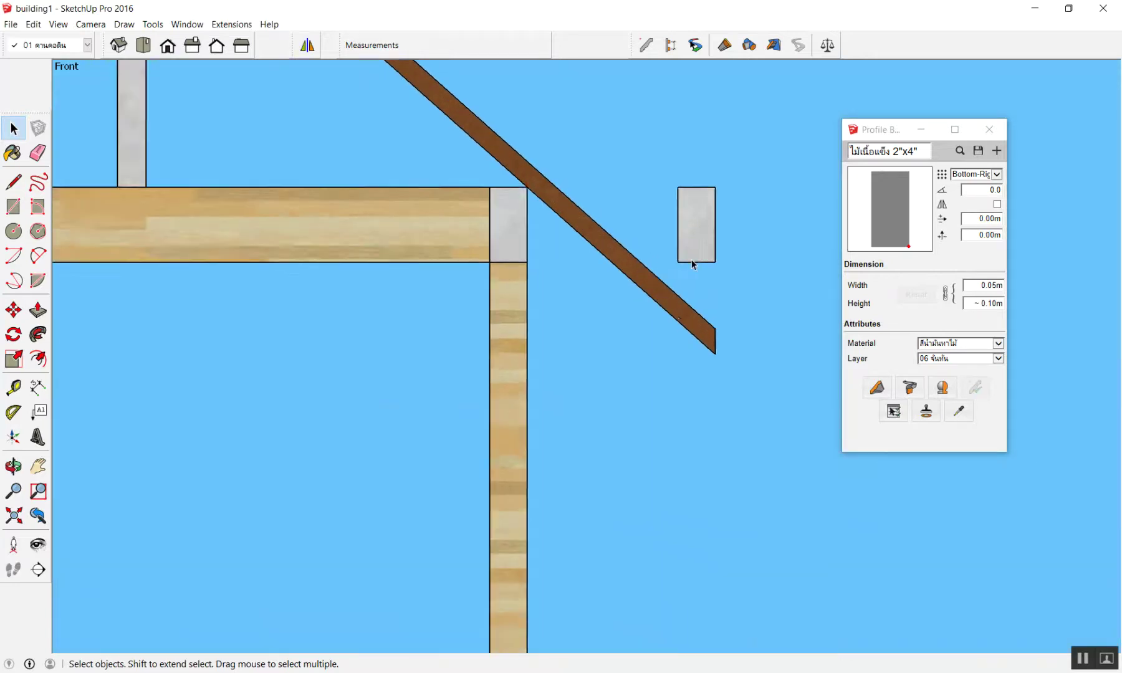
scroll(707, 248, "up", 2)
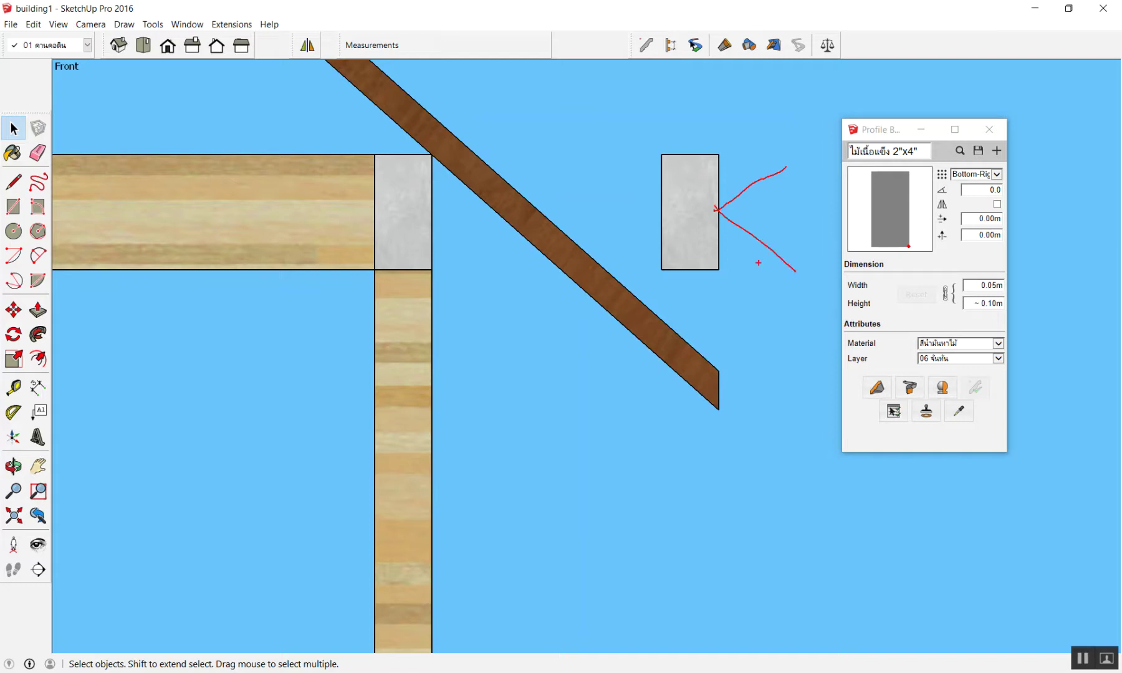
middle_click_drag(759, 263, 680, 212)
left_click(680, 212)
scroll(671, 204, "up", 2)
scroll(673, 209, "down", 4)
middle_click_drag(714, 308, 714, 321)
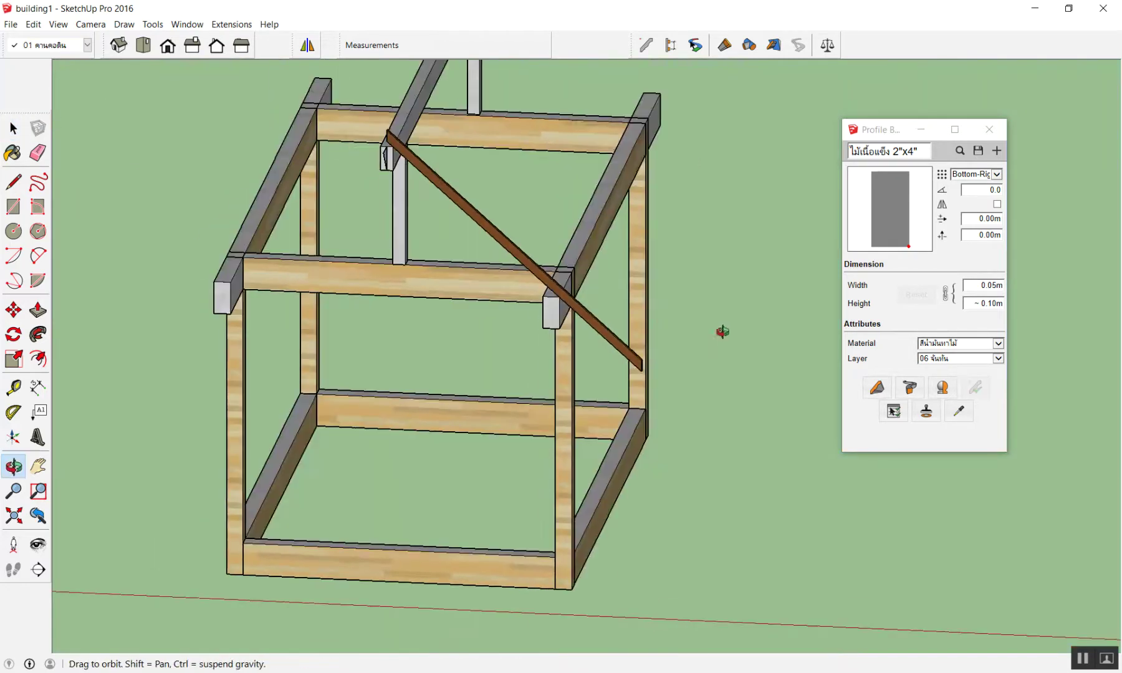
scroll(706, 313, "down", 1)
scroll(650, 322, "up", 1)
scroll(509, 288, "down", 1)
scroll(478, 282, "down", 1)
scroll(477, 279, "down", 1)
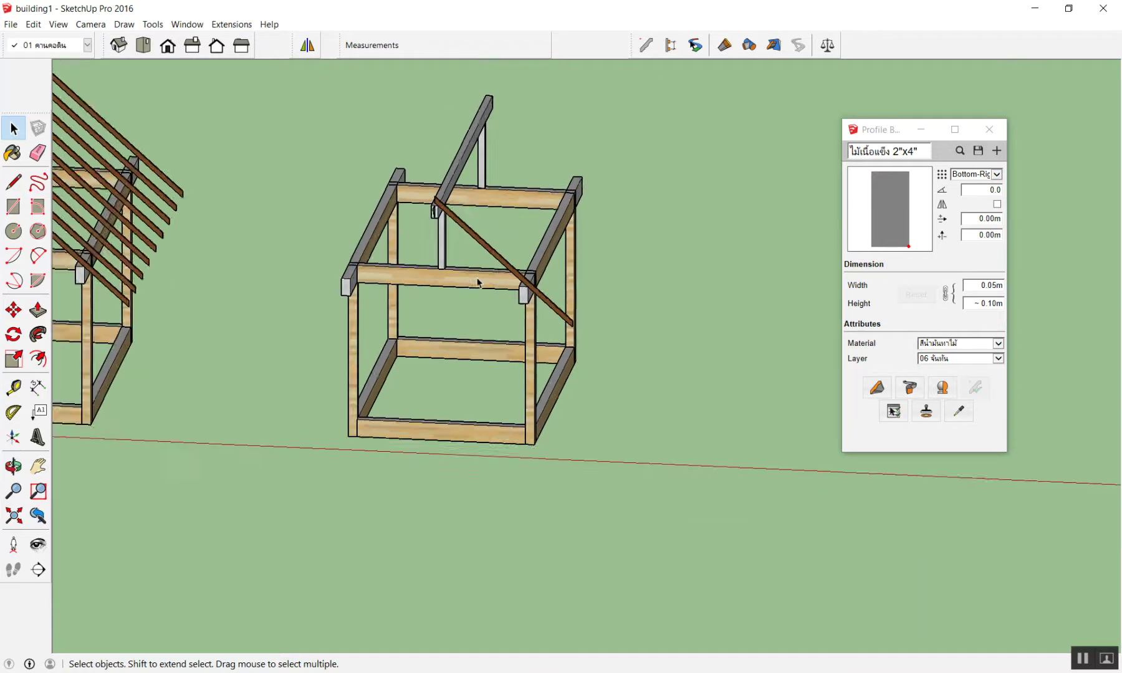
scroll(477, 278, "up", 1)
scroll(477, 278, "down", 1)
scroll(477, 282, "down", 1)
scroll(478, 282, "up", 1)
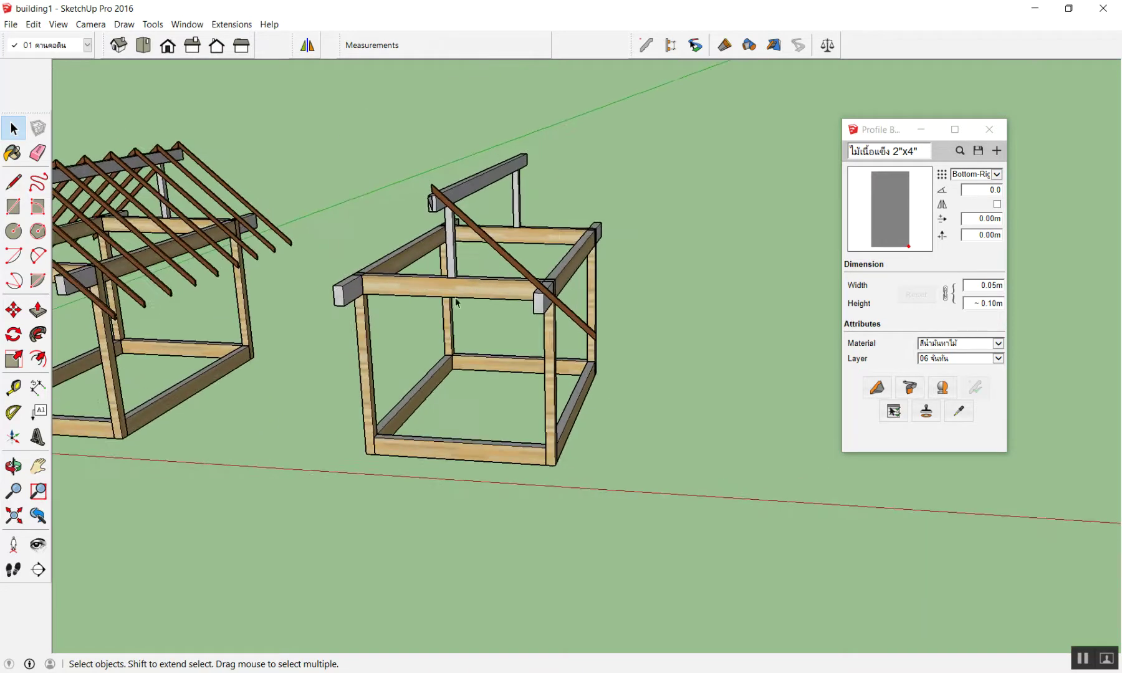
mouse_move(586, 331)
middle_mouse_down()
mouse_move(511, 381)
mouse_move(510, 452)
middle_mouse_up()
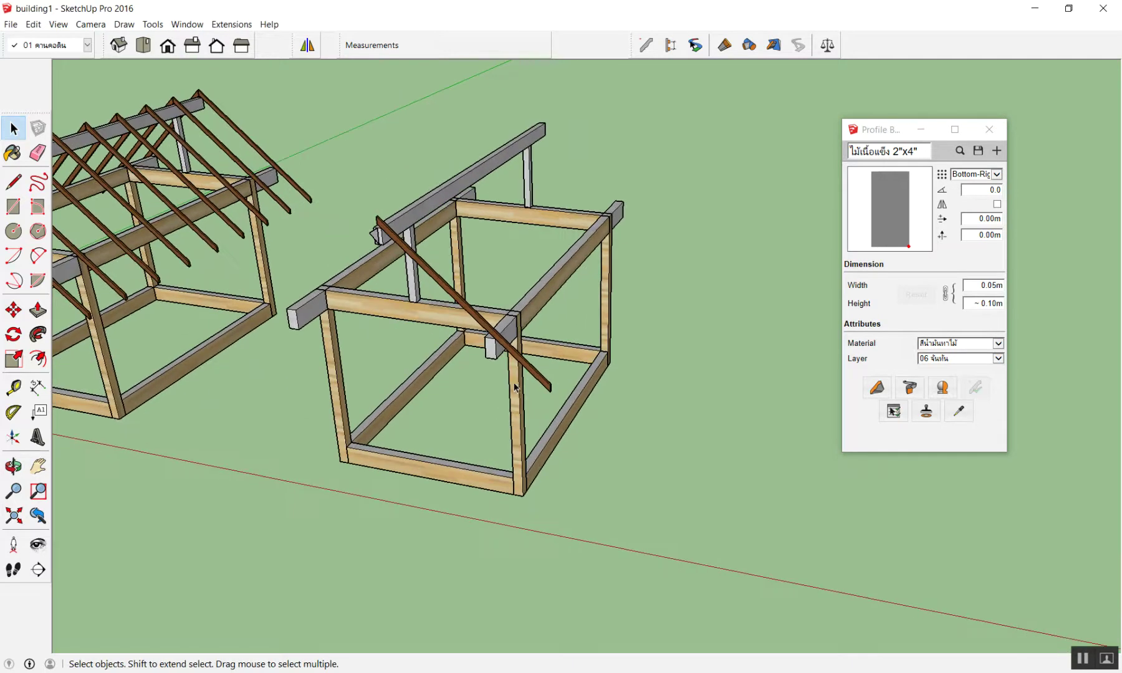
scroll(423, 388, "up", 4)
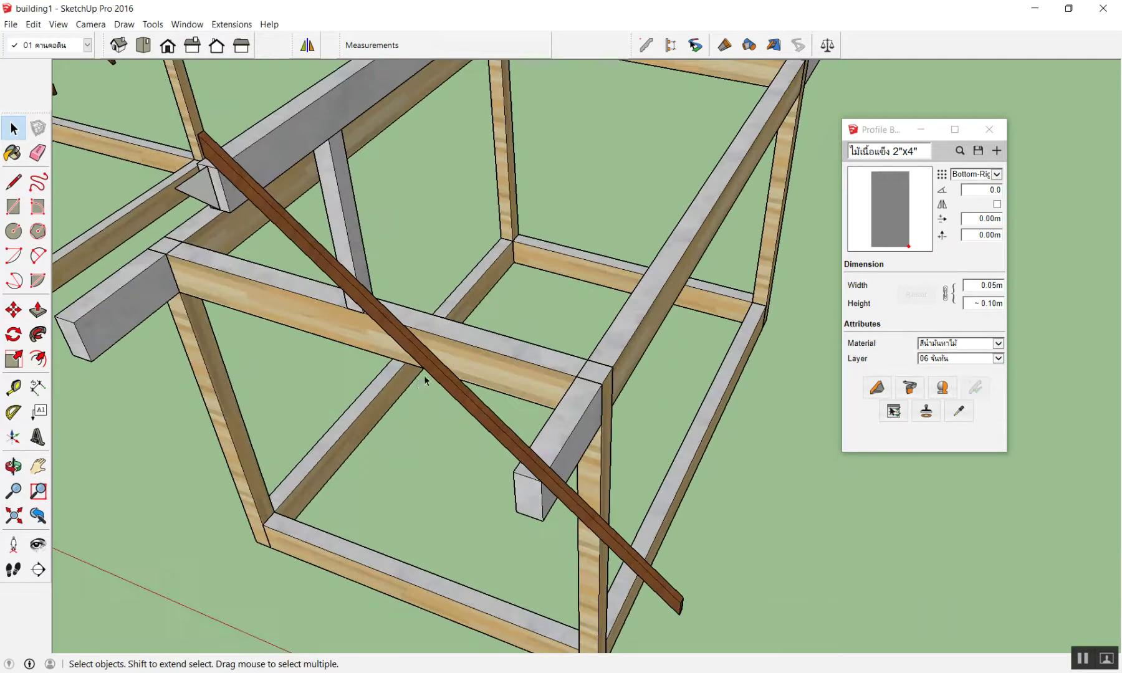
scroll(437, 383, "down", 3)
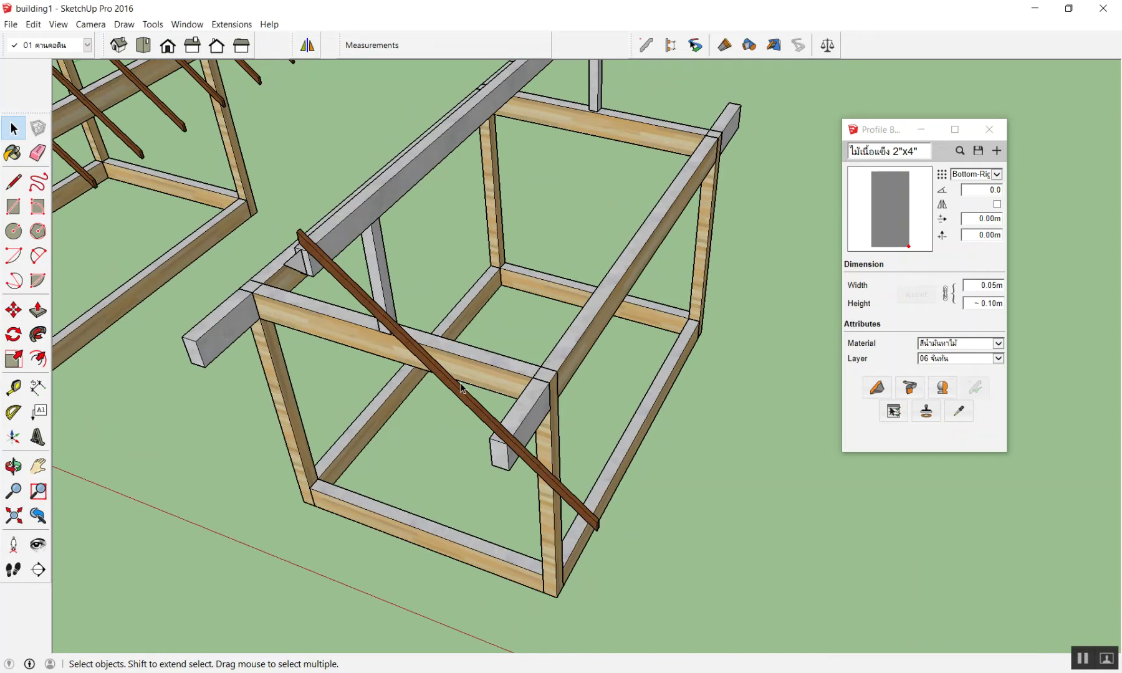
scroll(461, 387, "down", 3)
mouse_move(461, 388)
middle_mouse_down()
mouse_move(513, 149)
mouse_move(629, 202)
middle_mouse_up()
scroll(485, 358, "up", 2)
mouse_move(484, 357)
middle_mouse_down()
mouse_move(431, 190)
mouse_move(298, 193)
mouse_move(864, 113)
mouse_move(674, 205)
mouse_move(713, 242)
middle_mouse_up()
scroll(713, 242, "up", 2)
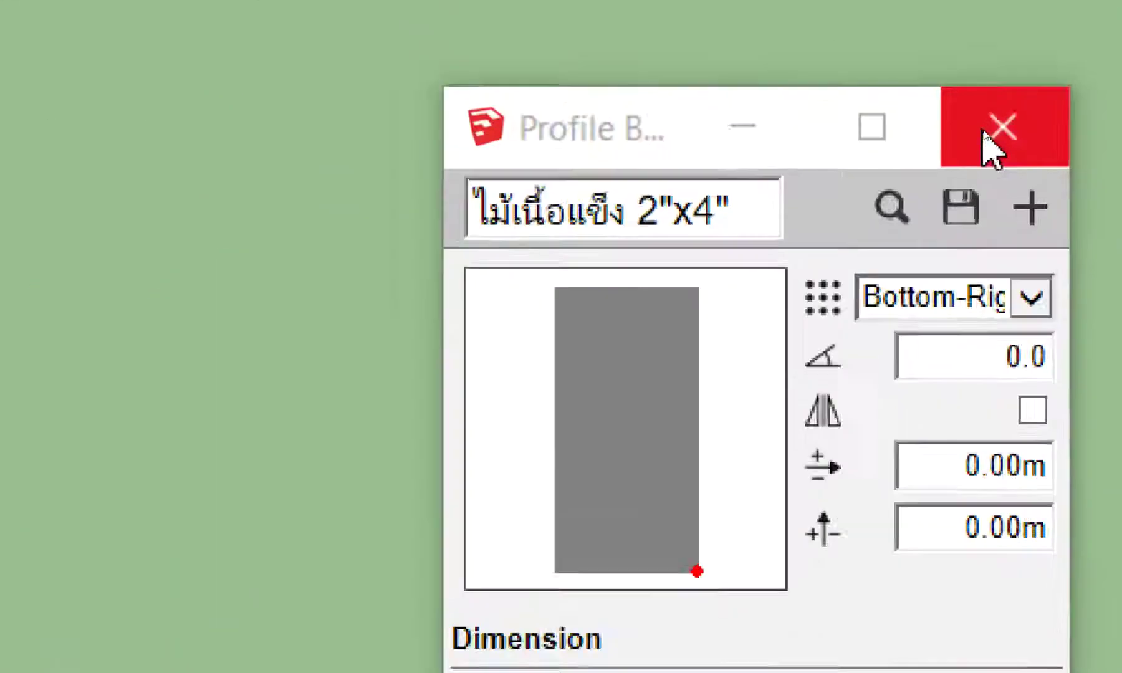
- Close the Profile Builder panel and orbit around the two frames
left_click(987, 131)
scroll(776, 222, "down", 3)
mouse_move(777, 223)
middle_mouse_down()
mouse_move(258, 326)
mouse_move(453, 221)
middle_mouse_up()
scroll(453, 220, "up", 2)
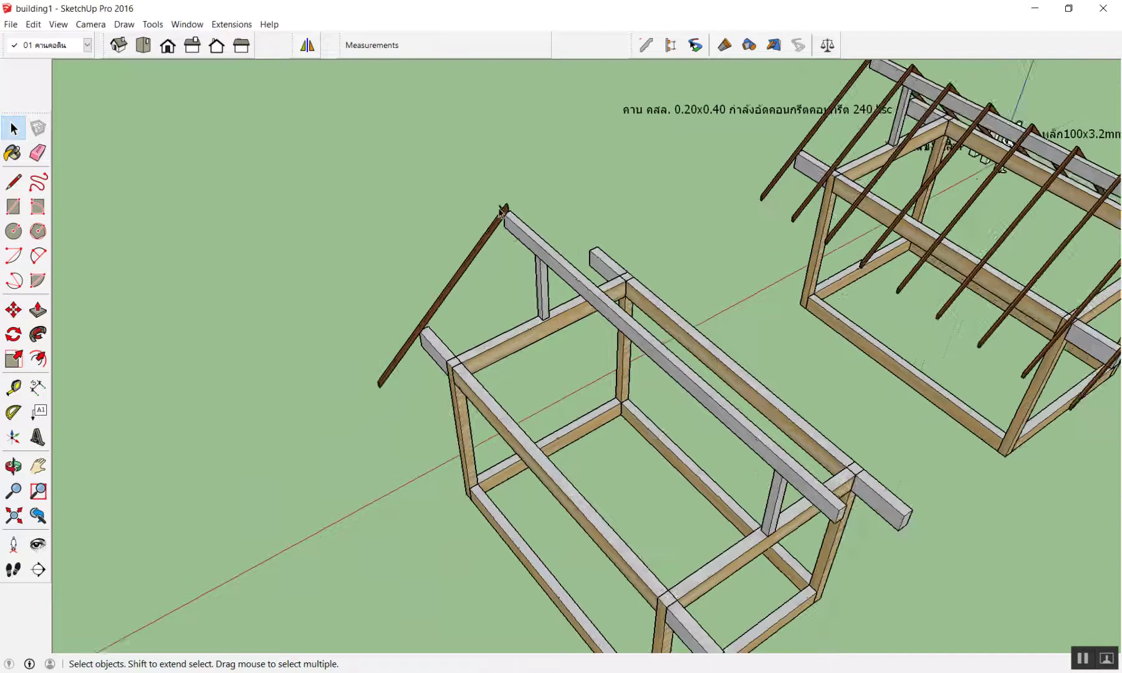
scroll(473, 215, "up", 3)
scroll(492, 215, "up", 2)
scroll(517, 218, "up", 1)
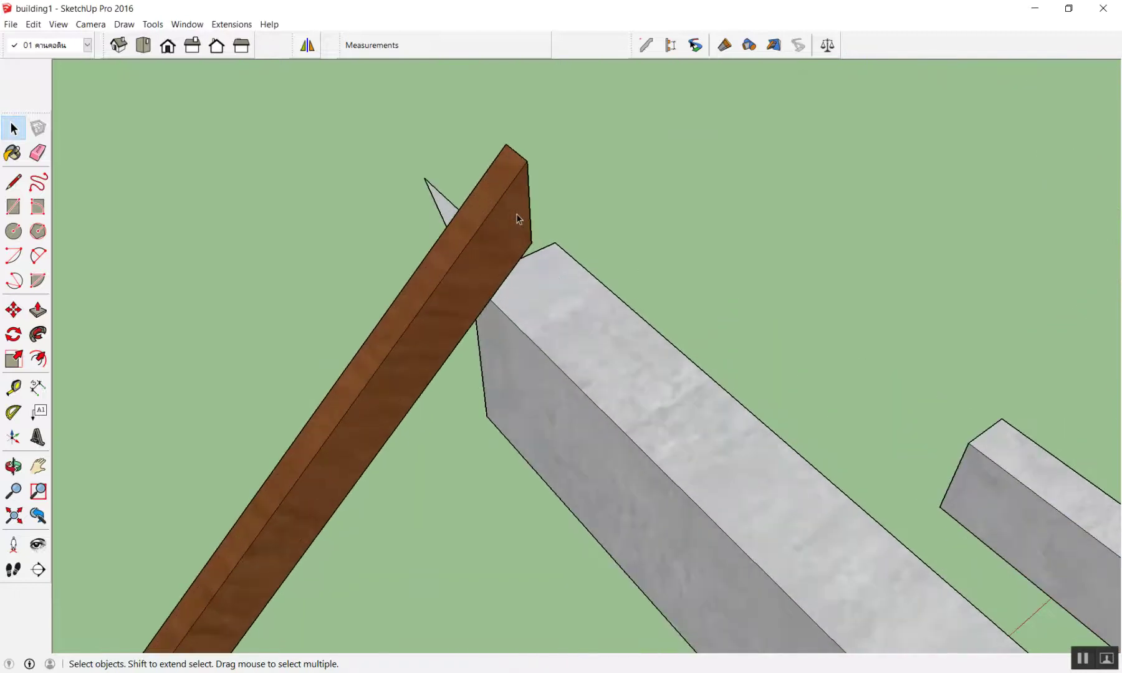
scroll(517, 218, "down", 2)
scroll(517, 217, "down", 2)
scroll(517, 215, "down", 3)
- Orbit and zoom in on the junction of the brown rafter and the grey concrete beam
mouse_move(517, 215)
middle_mouse_down()
mouse_move(748, 241)
mouse_move(407, 229)
middle_mouse_up()
scroll(539, 211, "up", 3)
mouse_move(540, 210)
middle_mouse_down()
mouse_move(536, 150)
mouse_move(518, 122)
middle_mouse_up()
scroll(537, 150, "up", 3)
scroll(519, 122, "up", 3)
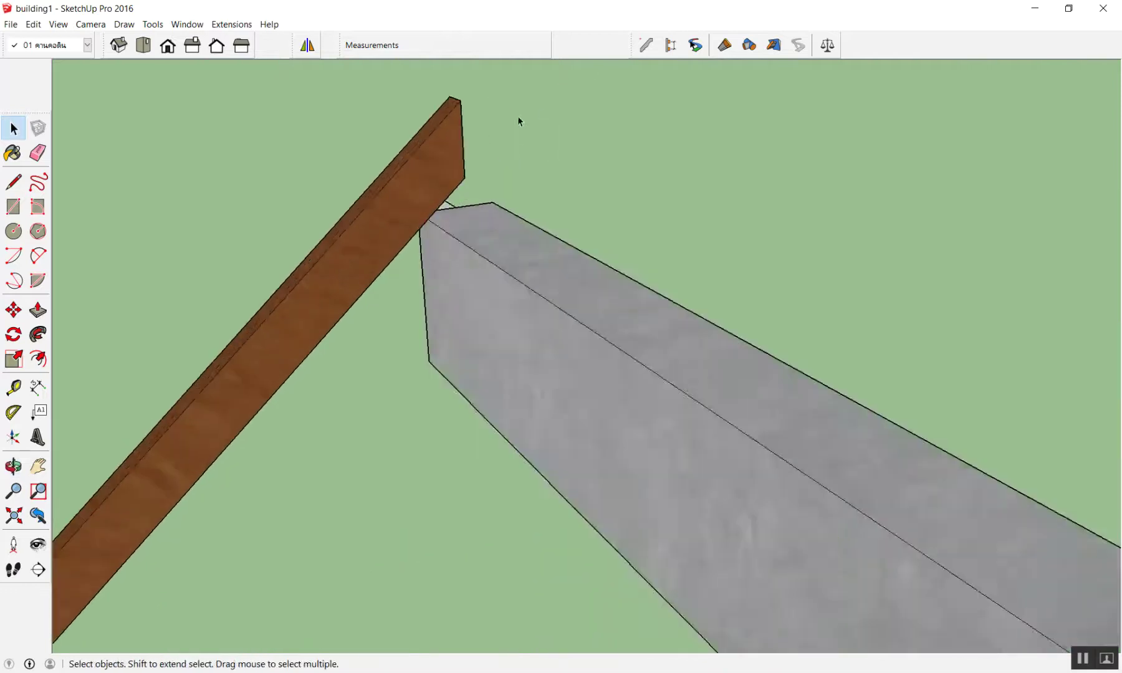
middle_click_drag(453, 169, 422, 295)
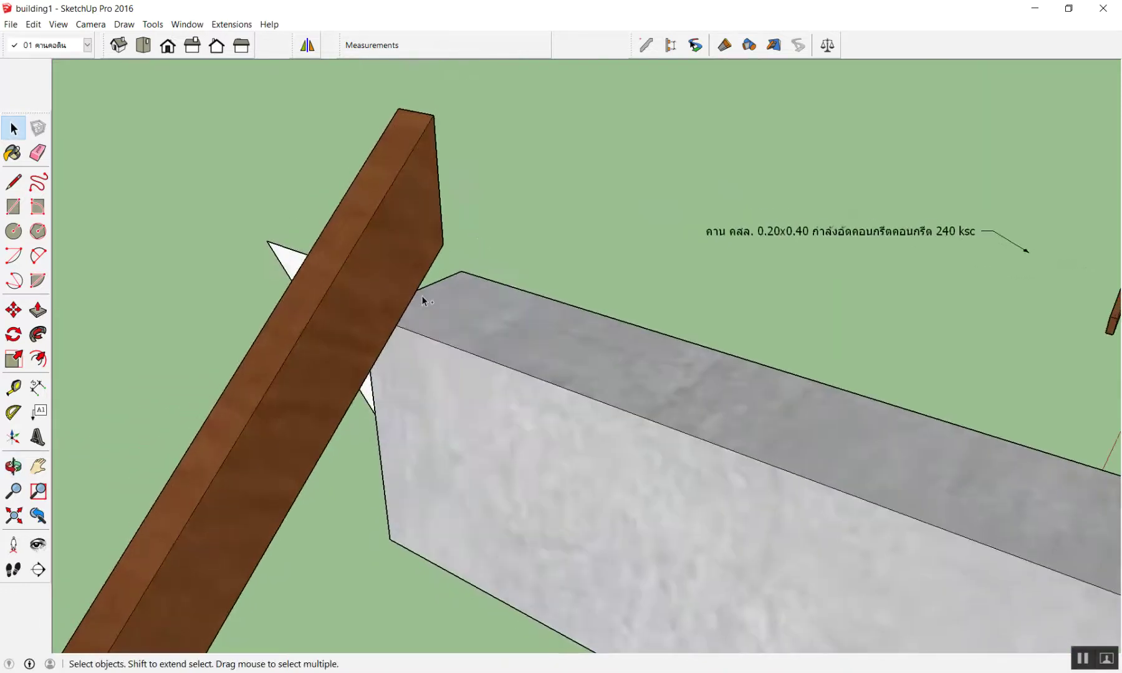
left_click_drag(393, 317, 400, 350)
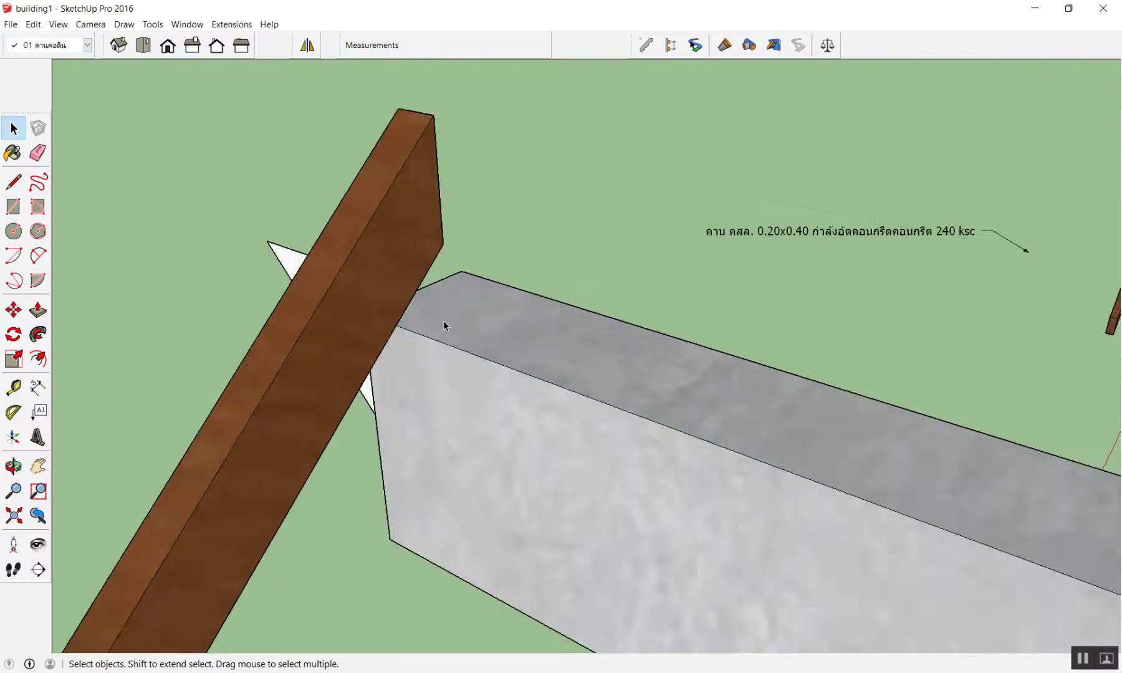
scroll(556, 244, "down", 3)
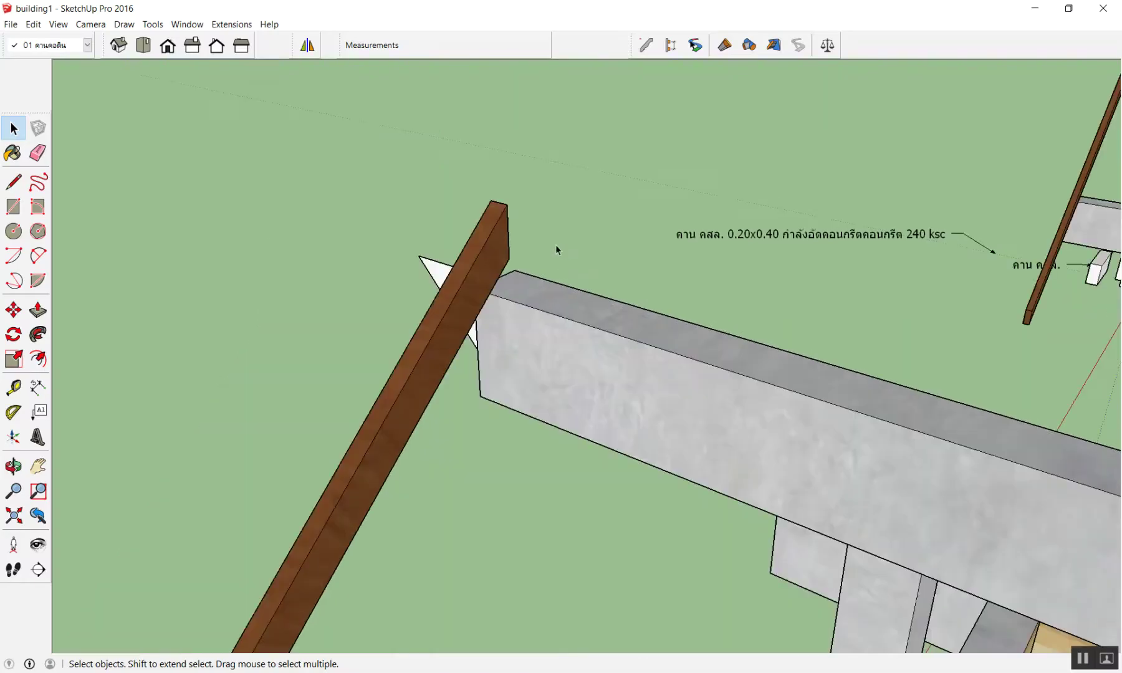
- Select the brown rafter and orbit to face its junction with the beam
scroll(527, 274, "down", 3)
left_click(535, 259)
middle_click_drag(534, 260, 561, 237)
scroll(574, 229, "up", 3)
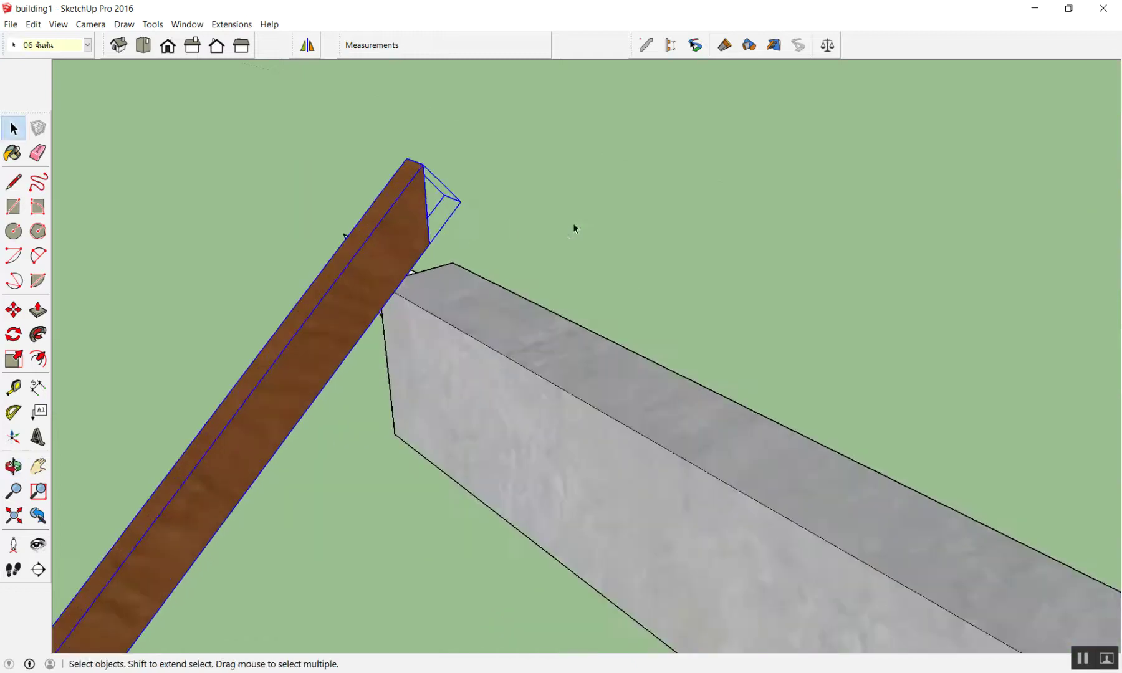
scroll(437, 265, "down", 2)
scroll(421, 268, "down", 2)
scroll(414, 255, "up", 2)
scroll(418, 252, "up", 2)
middle_click_drag(418, 251, 479, 219)
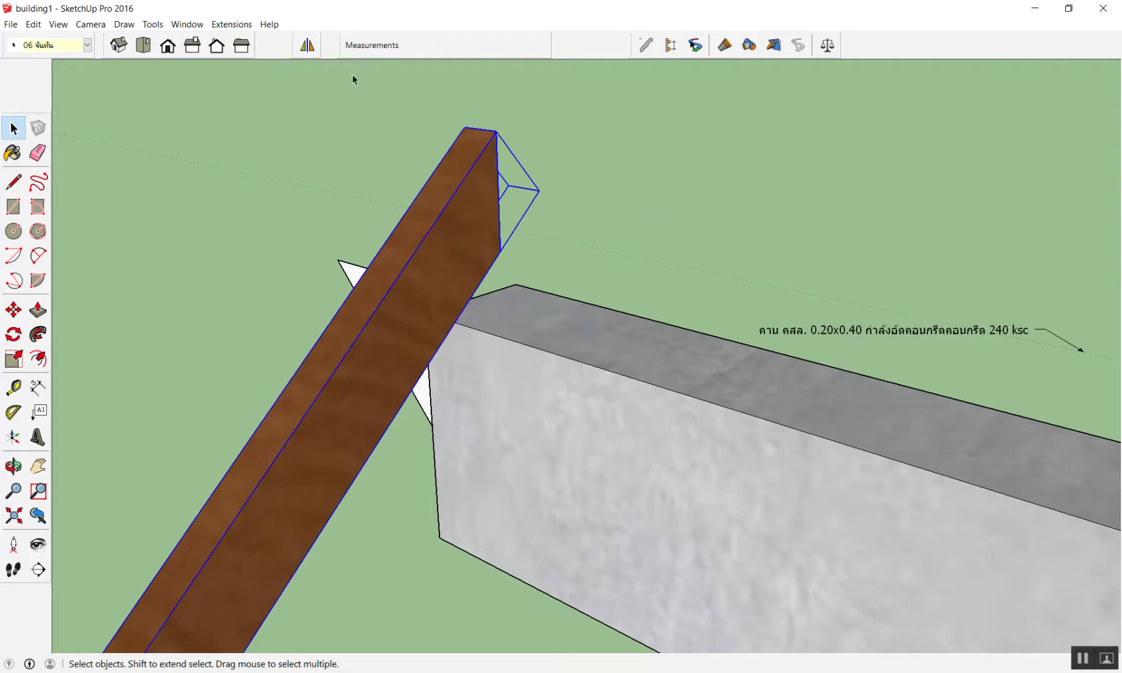
- Start moving the rafter (M) from its corner at the beam end
key("m")
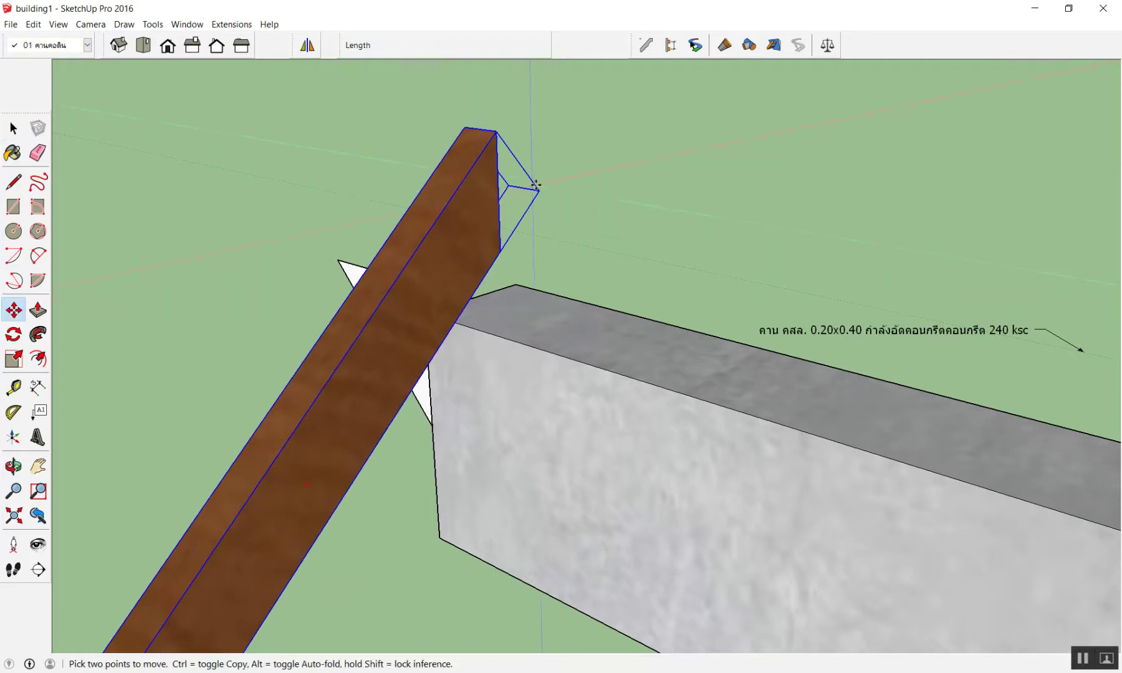
scroll(446, 328, "up", 3)
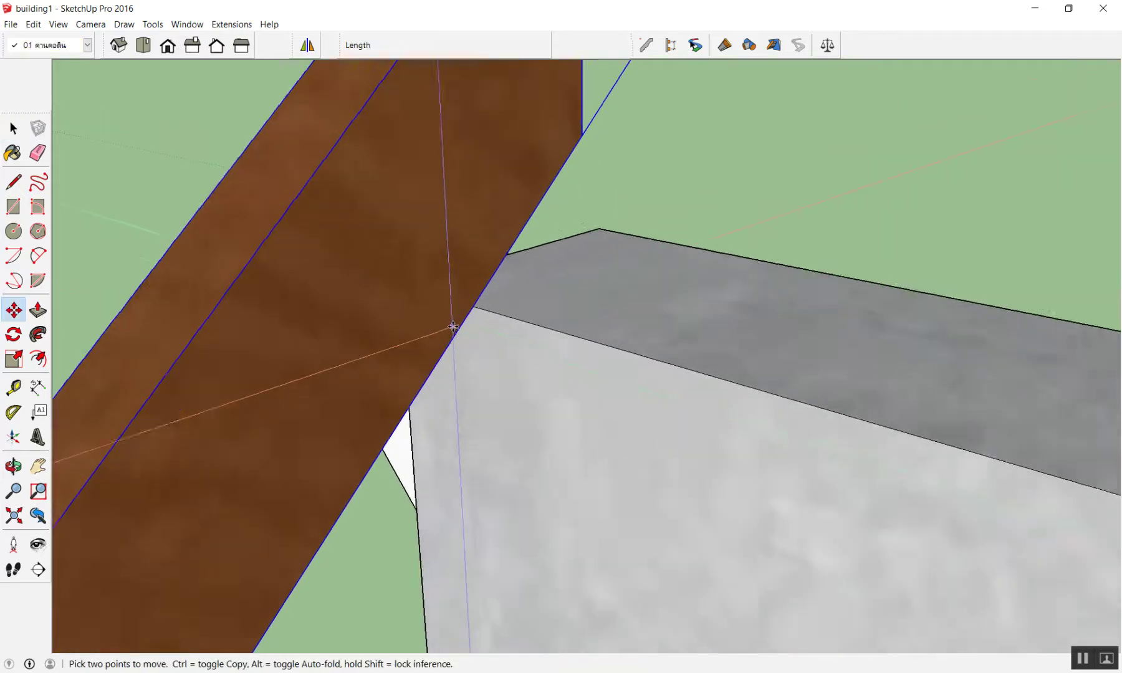
scroll(474, 305, "up", 3)
scroll(482, 295, "down", 3)
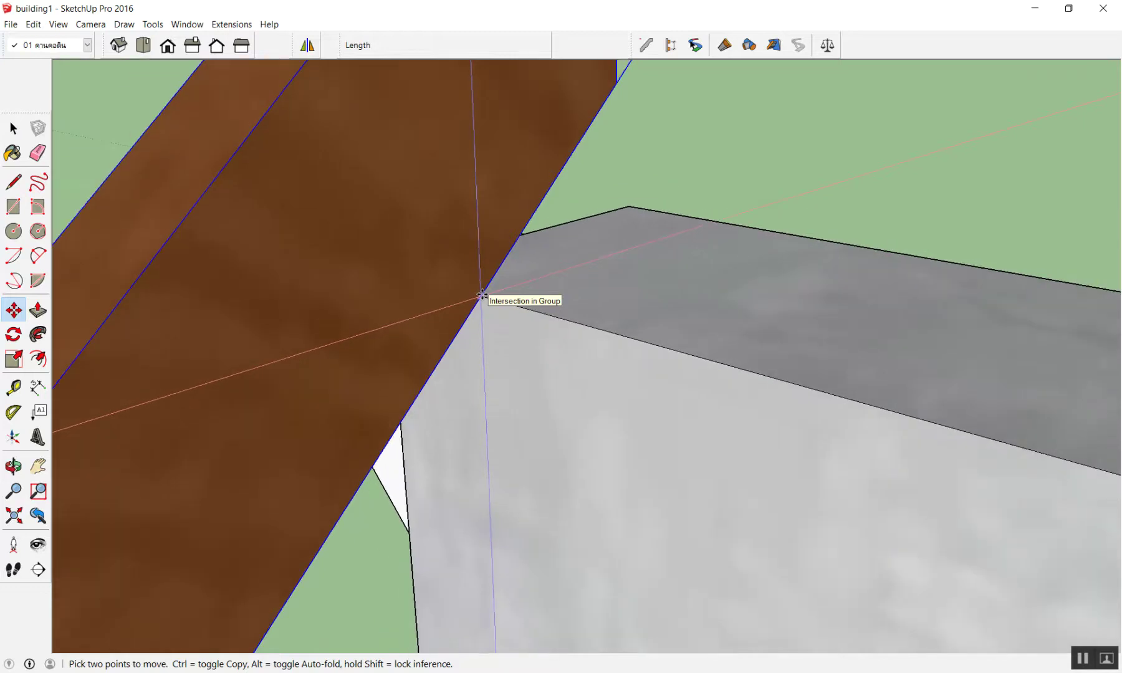
scroll(482, 295, "up", 2)
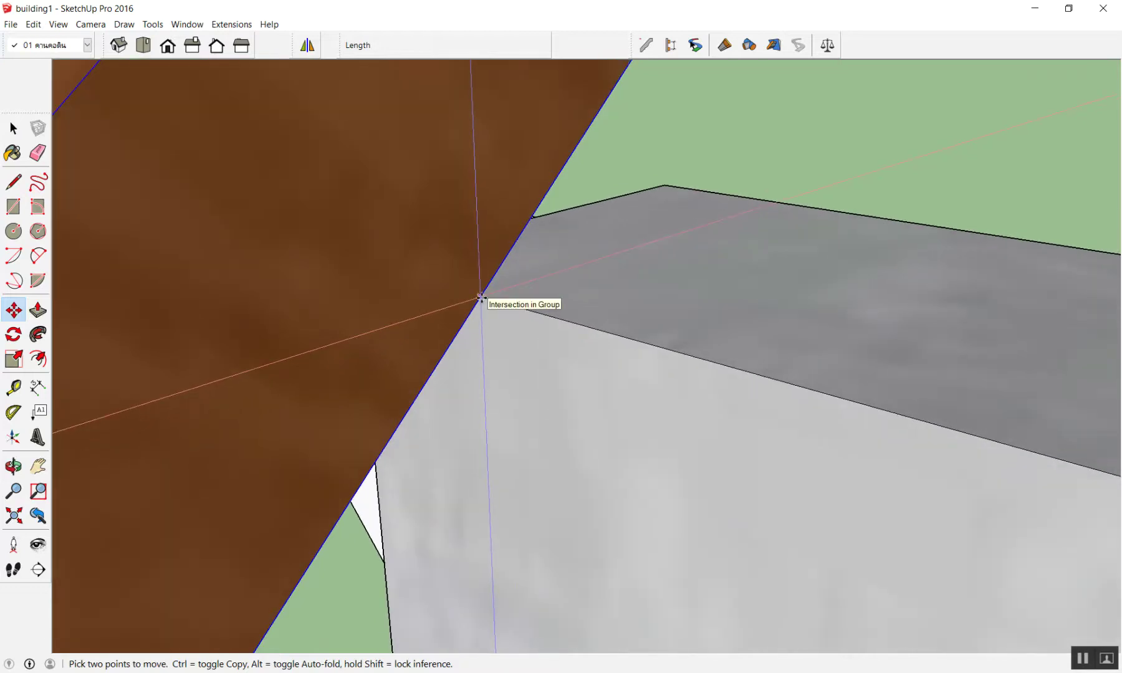
left_click(480, 298)
- Drag a copy of the rafter about 0.57 m along the beam beside the original
scroll(477, 301, "down", 1)
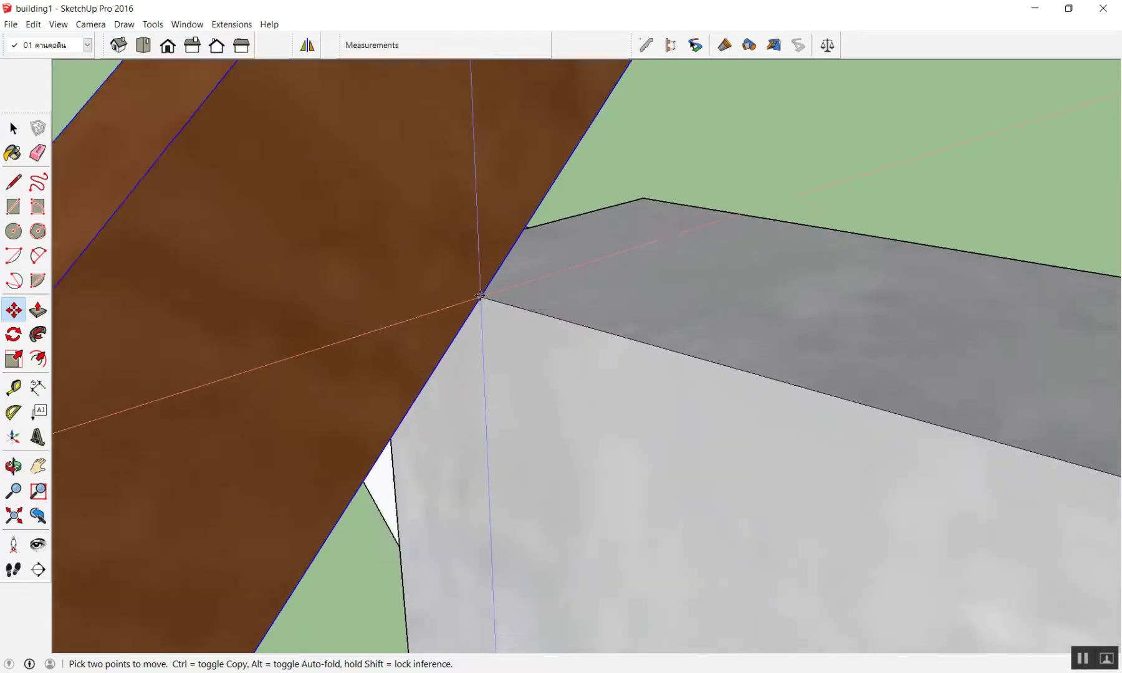
scroll(350, 234, "down", 3)
scroll(766, 115, "down", 3)
scroll(584, 152, "down", 2)
scroll(668, 138, "up", 1)
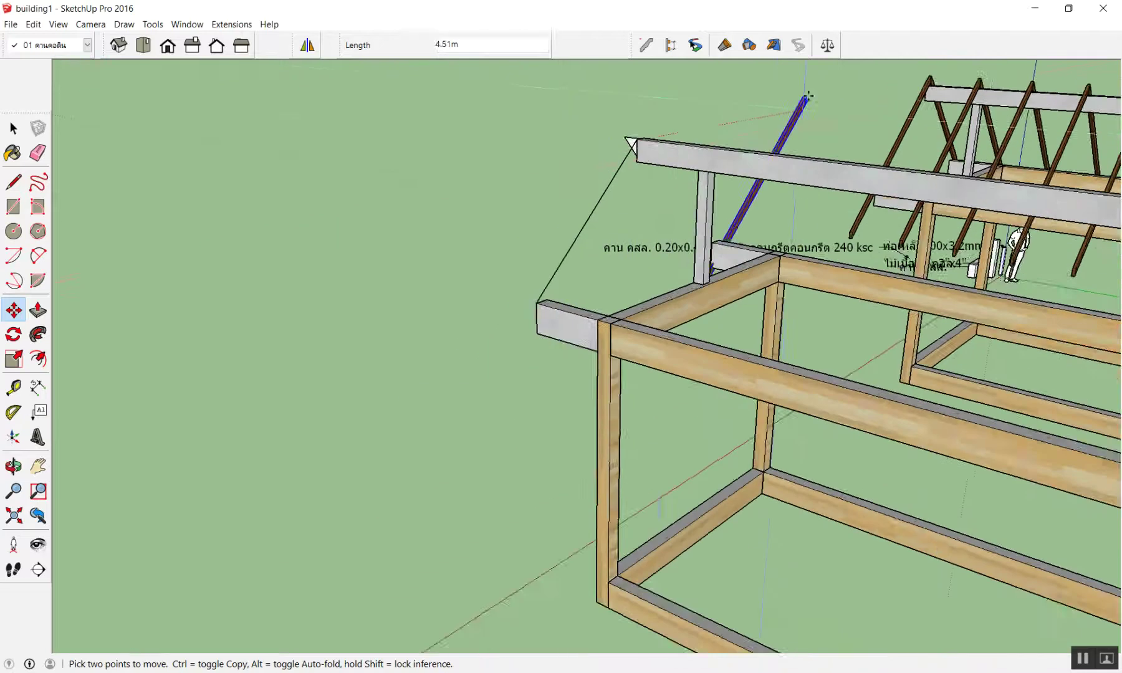
scroll(686, 124, "up", 2)
scroll(649, 229, "up", 2)
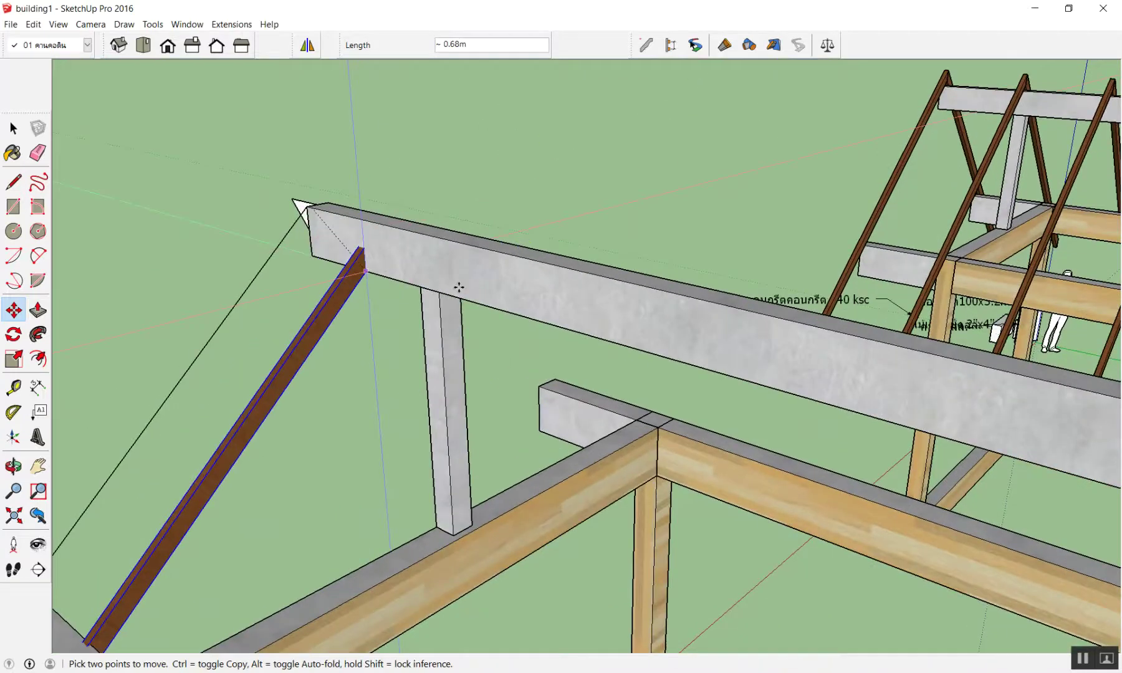
scroll(682, 249, "down", 1)
scroll(682, 249, "up", 2)
scroll(426, 163, "up", 1)
left_click(366, 157)
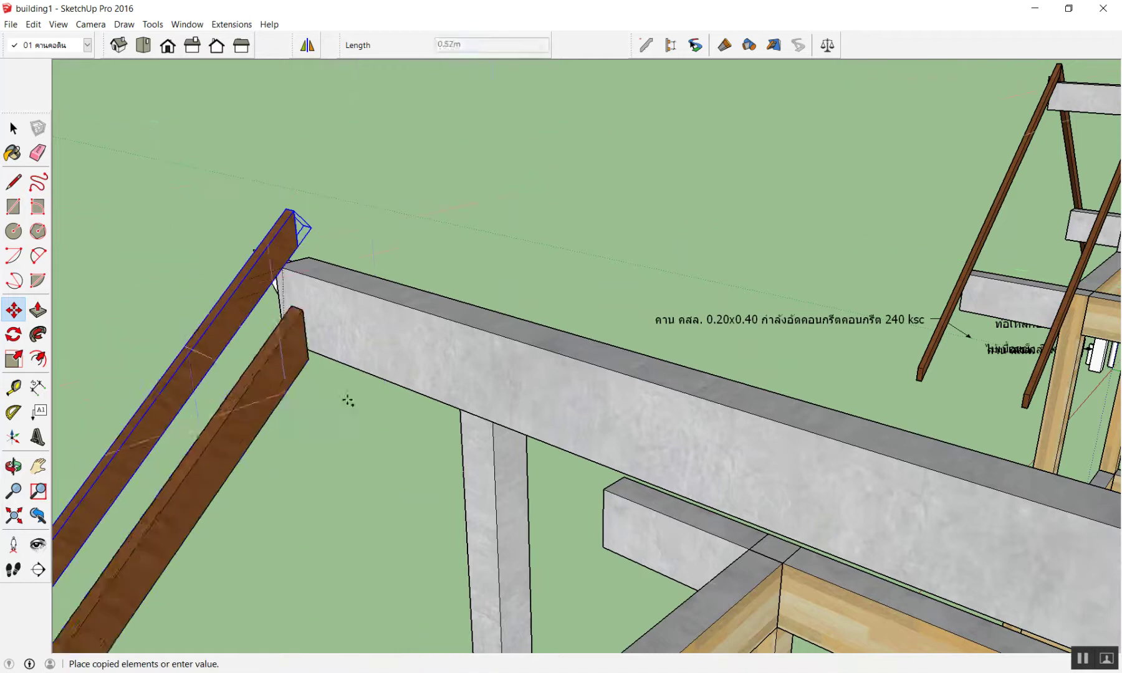
- Place the rafter copy at the far corner of the new frame's concrete beam end
scroll(474, 249, "down", 2)
scroll(555, 284, "up", 2)
scroll(492, 240, "down", 2)
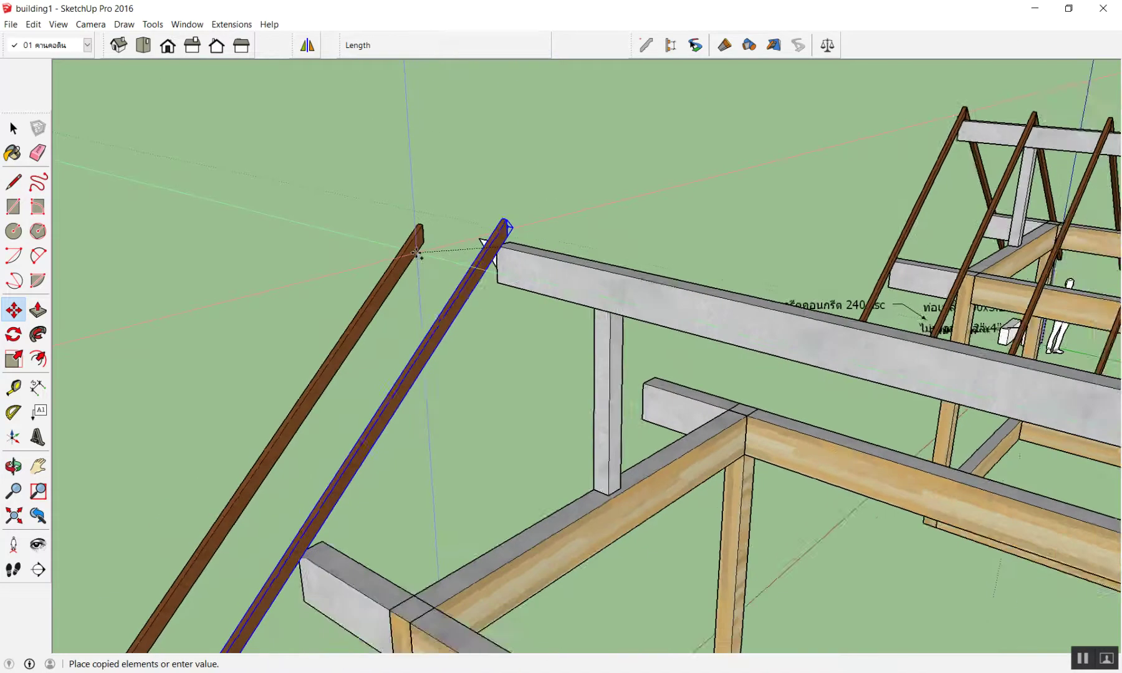
scroll(436, 249, "up", 1)
scroll(436, 250, "down", 1)
scroll(465, 240, "down", 1)
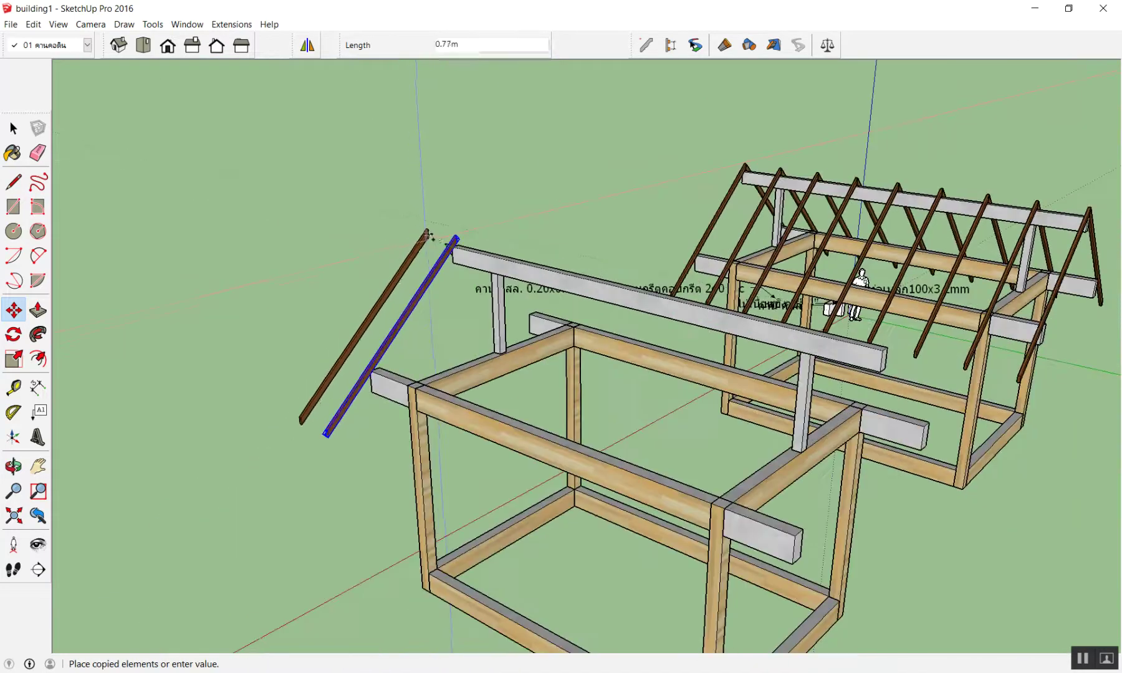
scroll(464, 240, "up", 2)
scroll(467, 255, "up", 1)
scroll(467, 256, "up", 1)
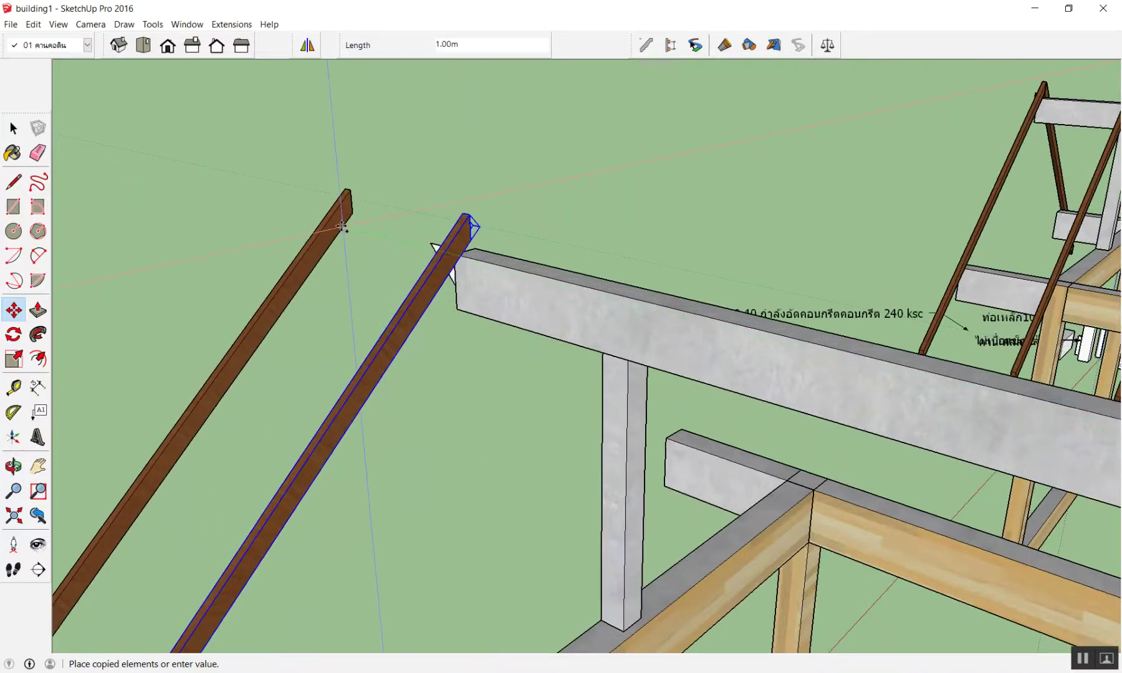
scroll(343, 224, "down", 2)
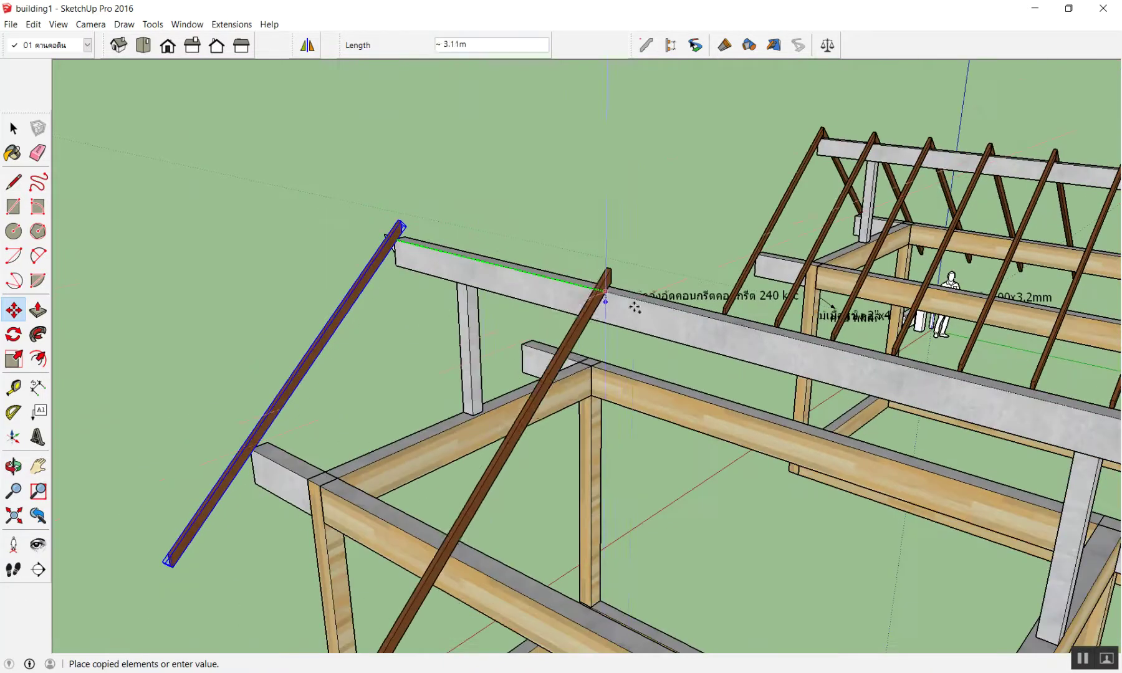
scroll(611, 299, "down", 1)
scroll(490, 251, "down", 1)
scroll(581, 268, "up", 2)
scroll(456, 251, "up", 2)
scroll(623, 287, "down", 2)
scroll(599, 292, "down", 1)
scroll(602, 299, "up", 1)
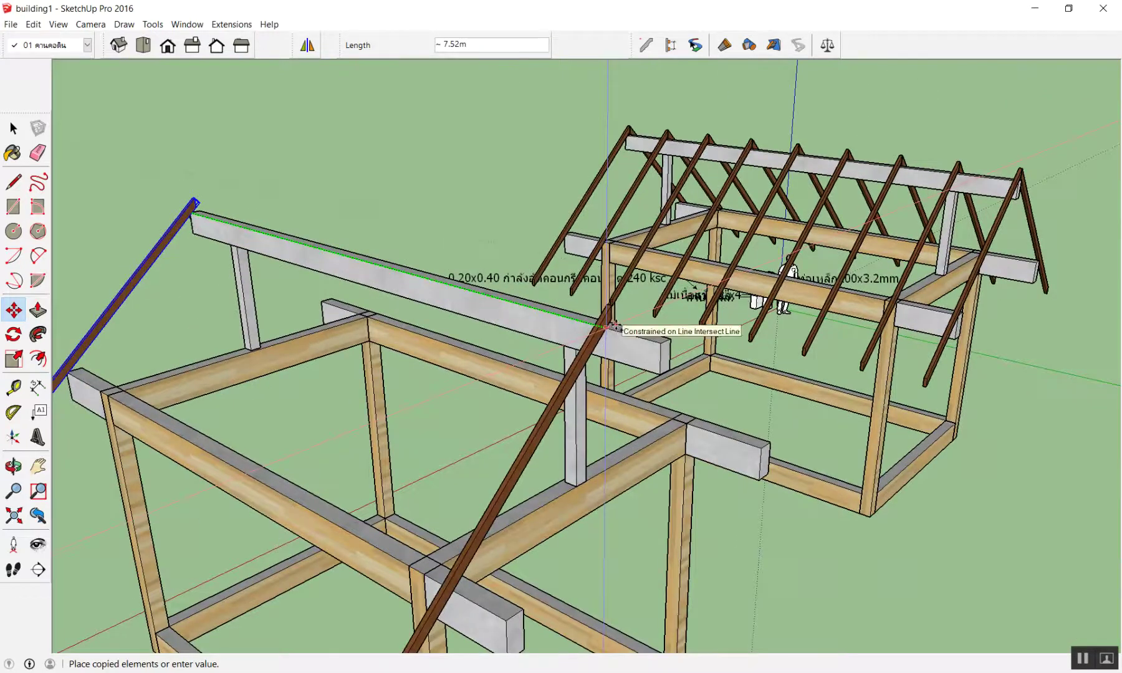
scroll(617, 312, "down", 1)
scroll(629, 337, "up", 2)
scroll(685, 278, "up", 1)
scroll(656, 281, "down", 1)
scroll(584, 295, "up", 2)
scroll(497, 285, "down", 1)
scroll(498, 285, "up", 1)
scroll(480, 268, "up", 1)
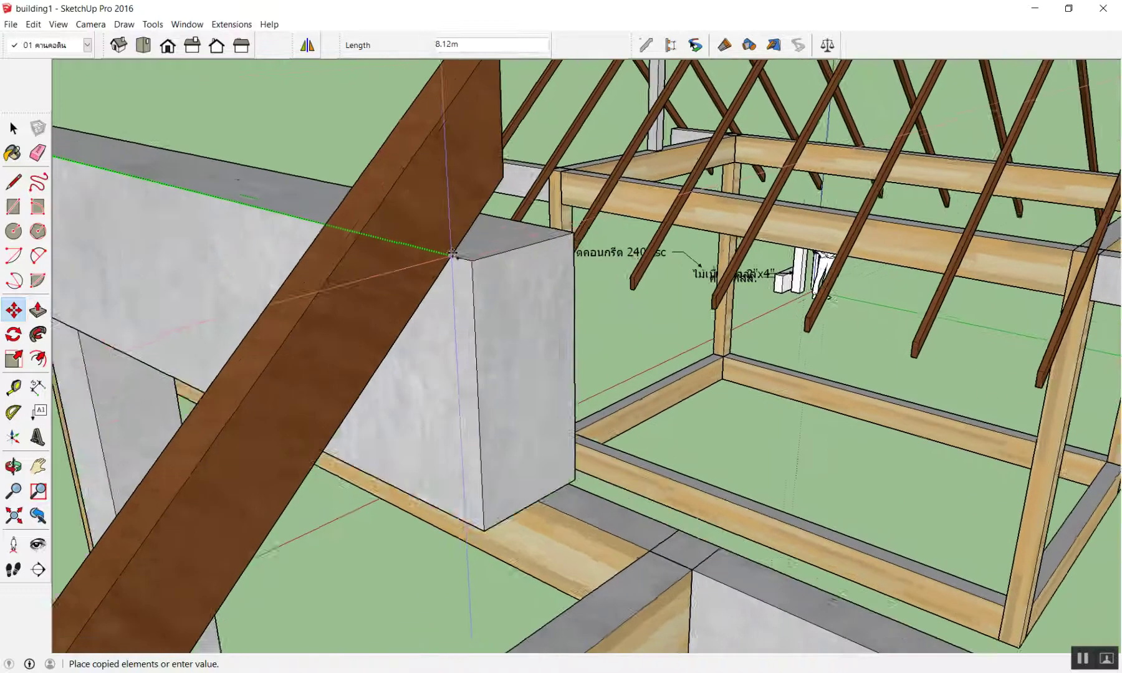
scroll(461, 252, "up", 1)
scroll(469, 265, "down", 1)
scroll(469, 263, "up", 1)
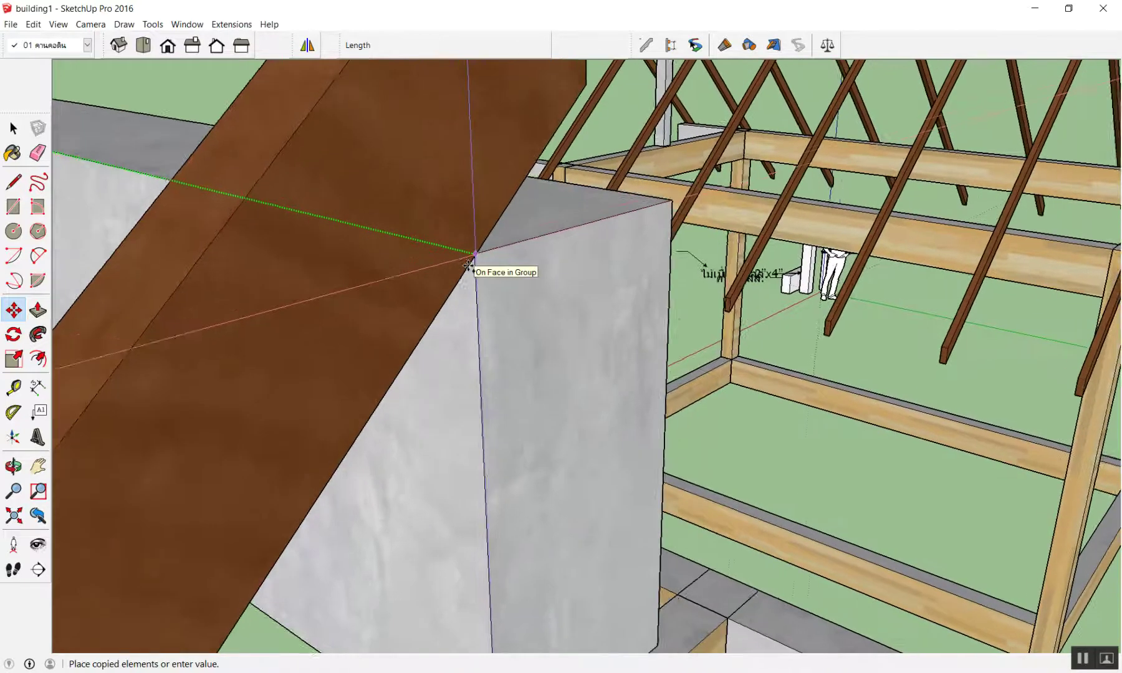
scroll(470, 253, "up", 2)
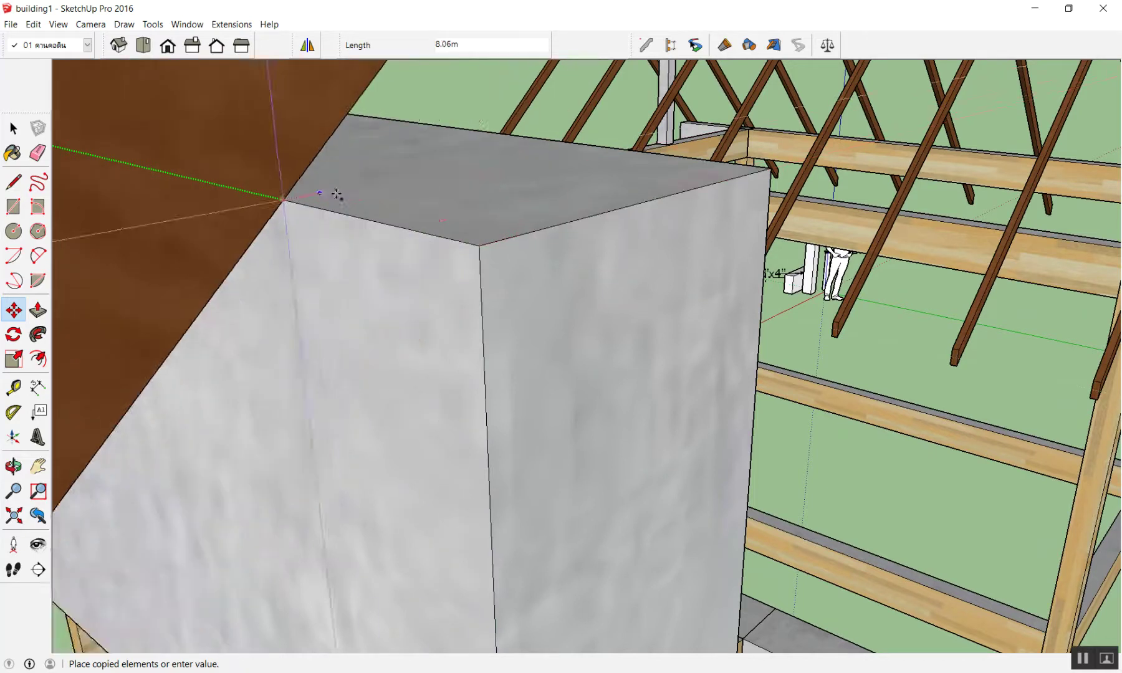
left_click(602, 212)
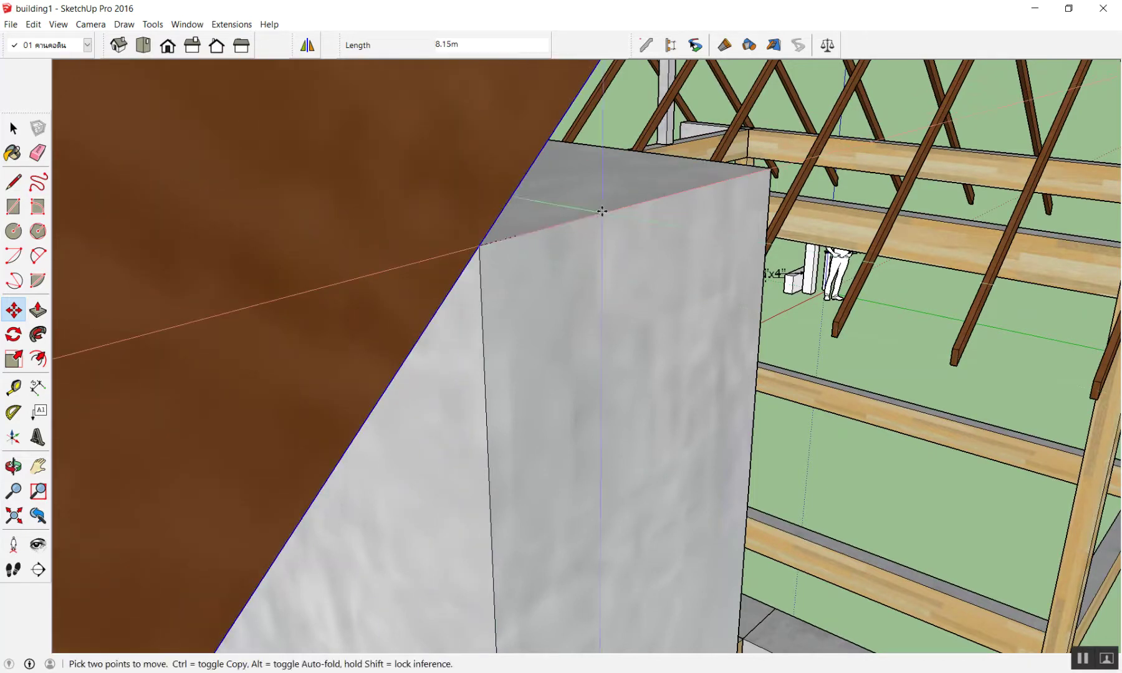
scroll(605, 213, "down", 2)
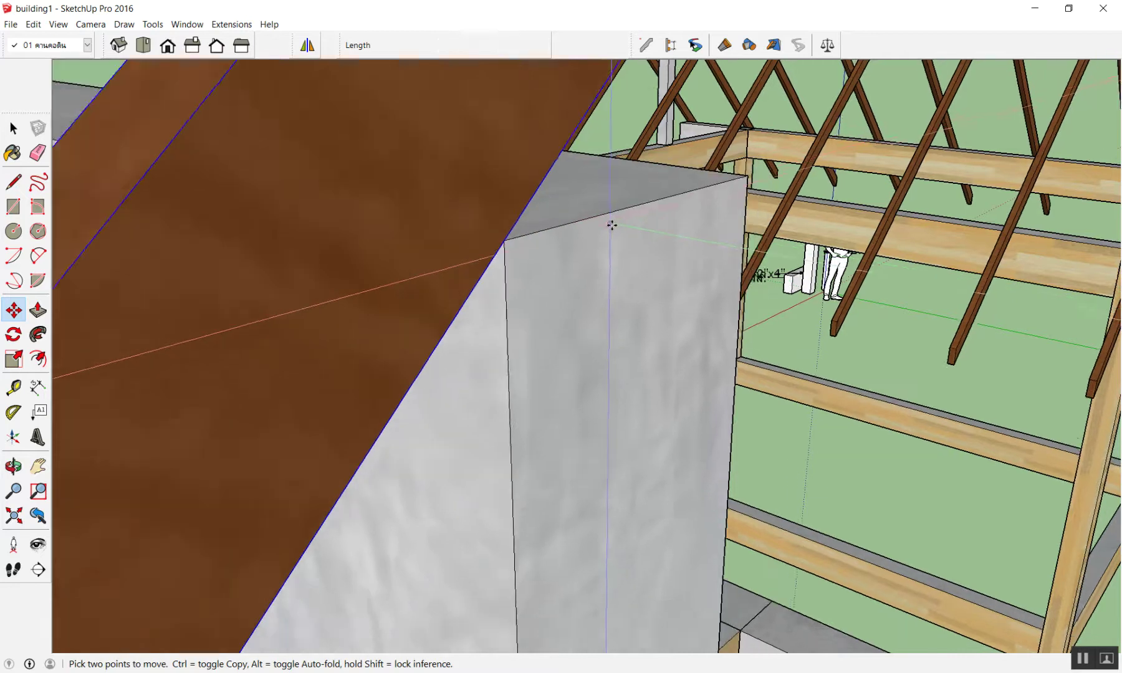
scroll(608, 225, "down", 2)
scroll(619, 251, "down", 2)
scroll(611, 263, "down", 2)
scroll(618, 284, "down", 3)
scroll(621, 258, "down", 2)
scroll(596, 268, "up", 3)
scroll(586, 265, "down", 1)
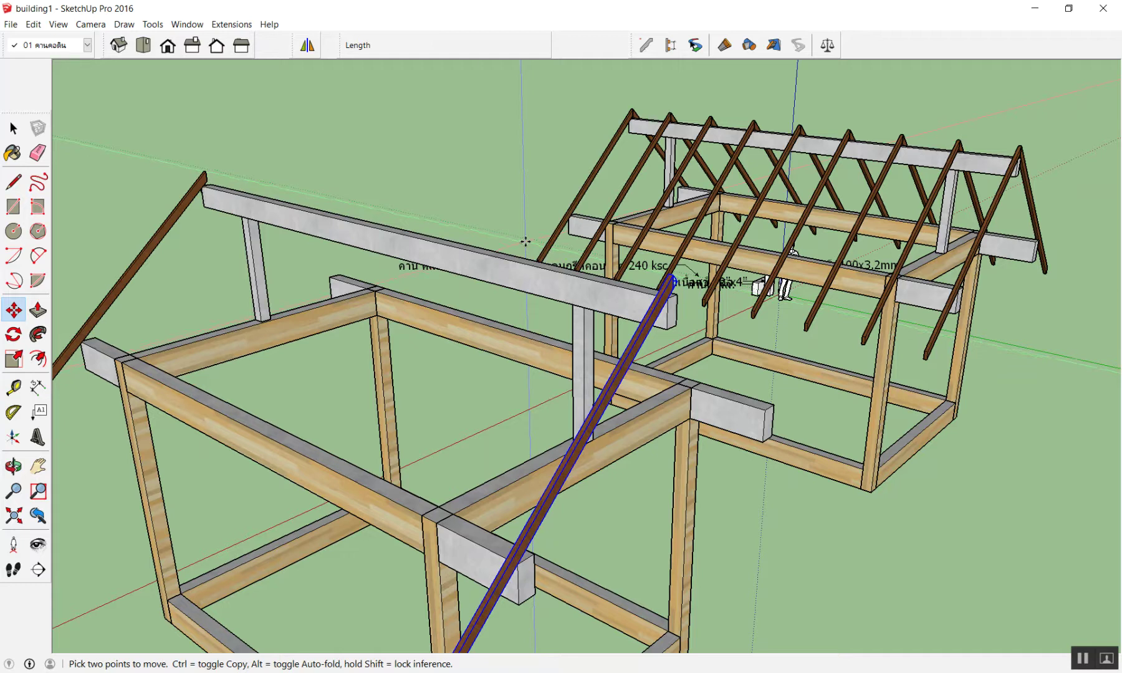
- Divide the gap between end rafters into 8 equal spaces with /8, then exit the tool
type("/4")
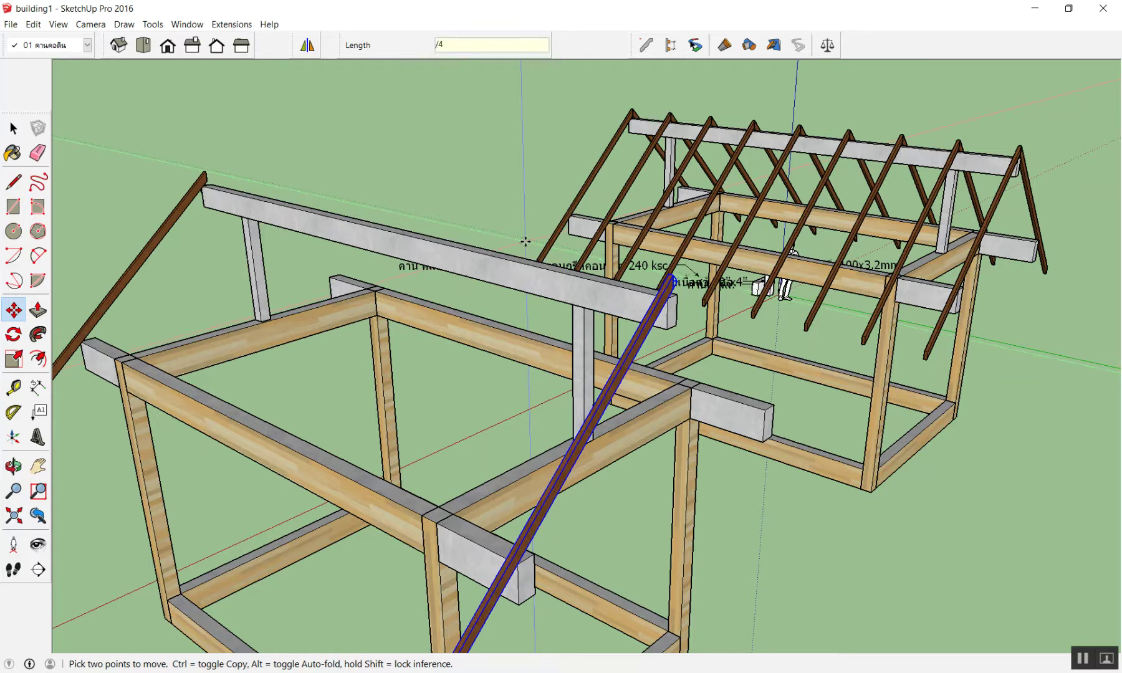
key("Return")
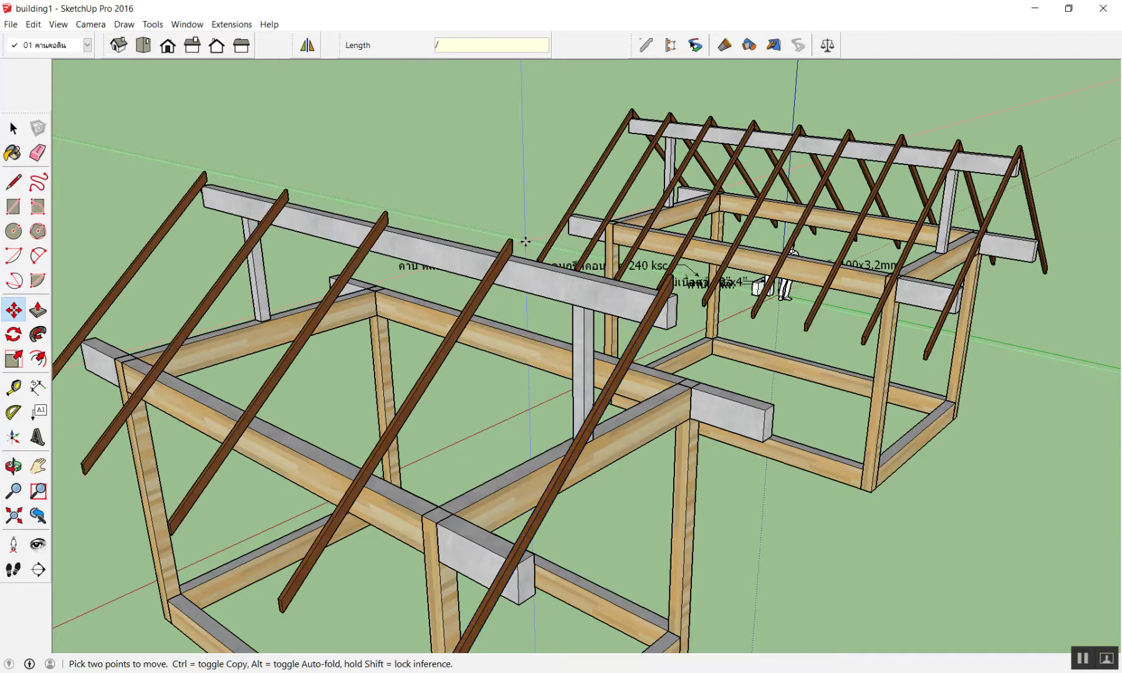
type("8")
key("Return")
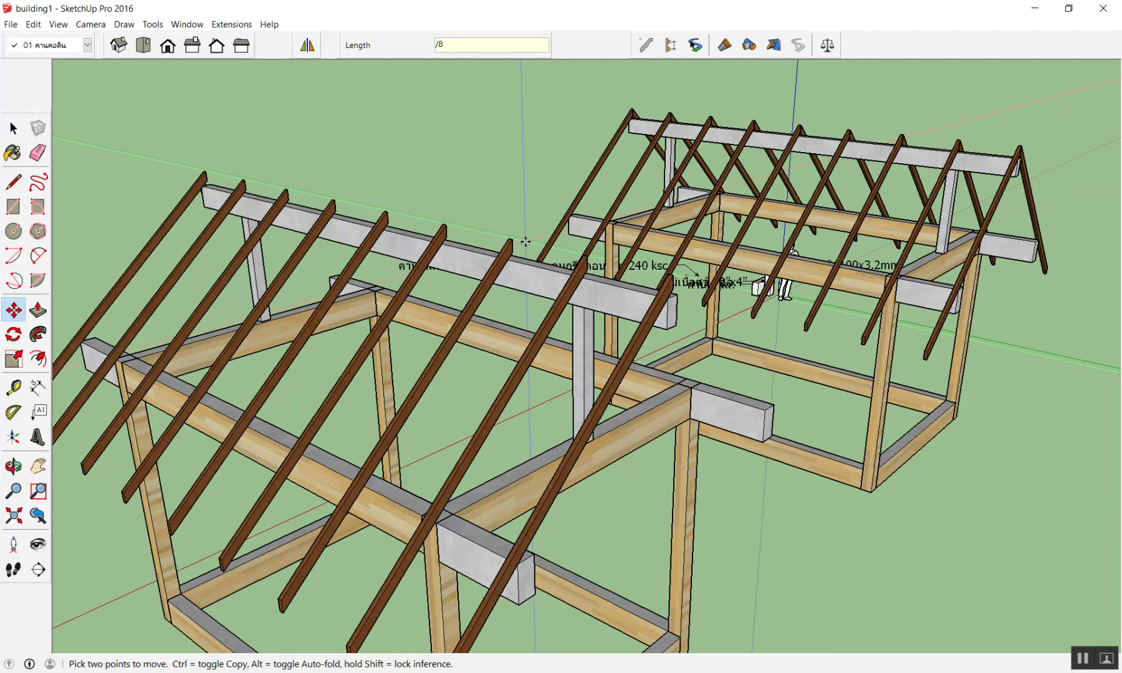
key("Escape")
key("space")
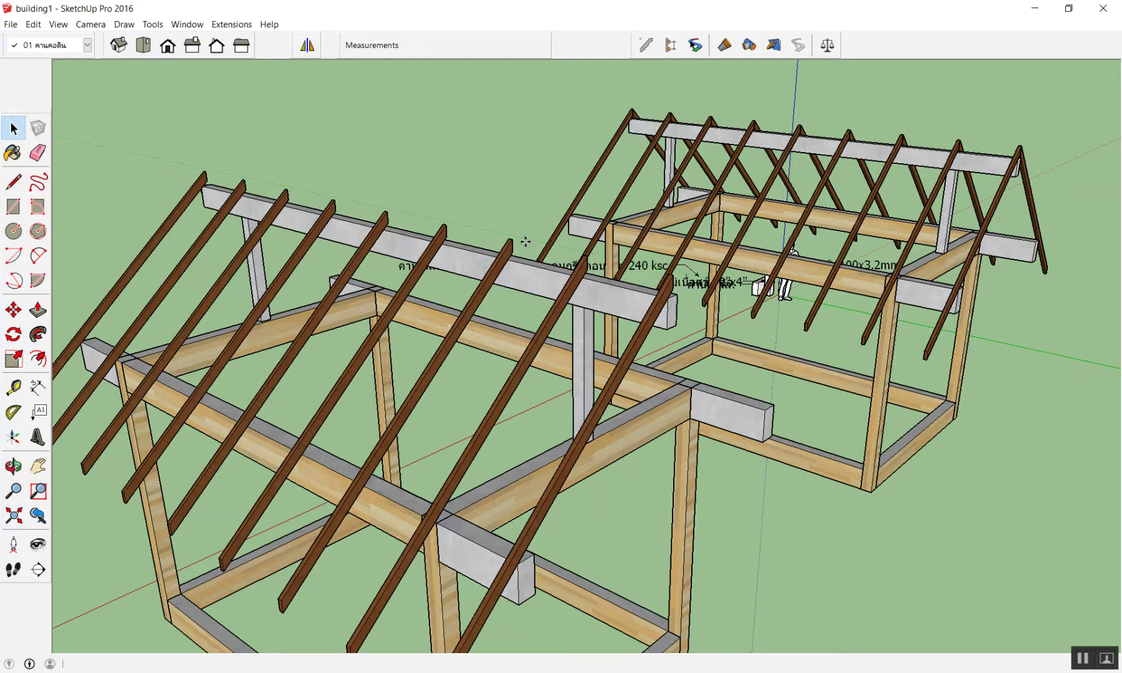
scroll(526, 241, "down", 6)
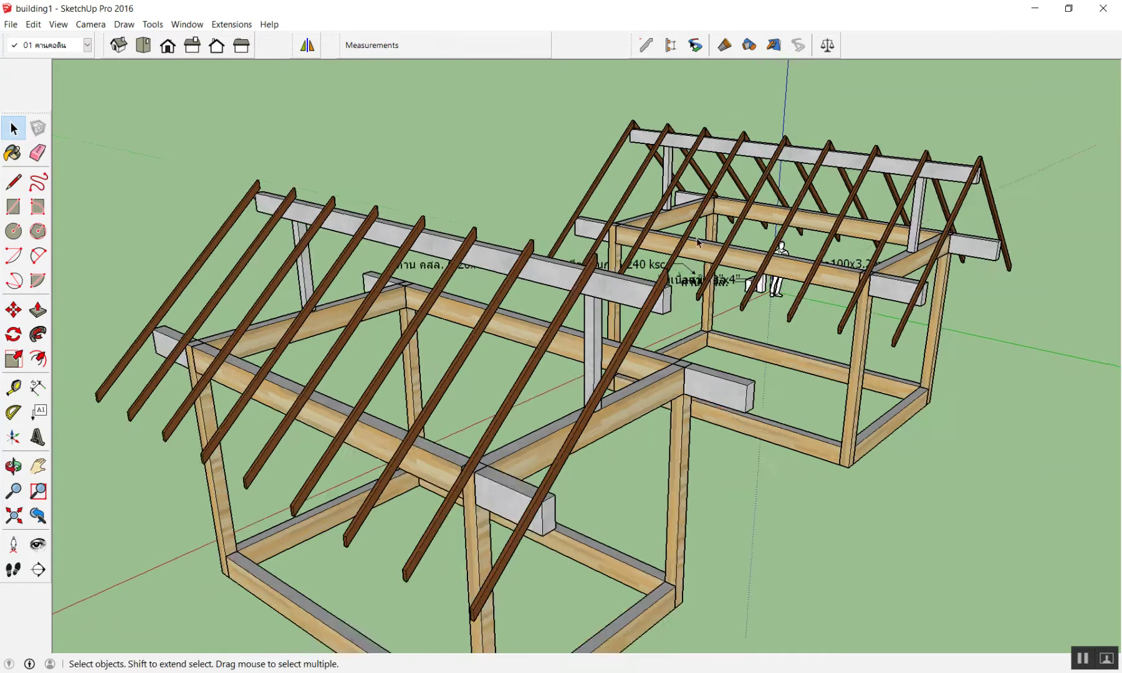
- Box-select and delete the right-hand frame
middle_click_drag(526, 241, 1001, 306)
scroll(916, 262, "up", 3)
scroll(919, 287, "down", 5)
left_click_drag(663, 130, 981, 501)
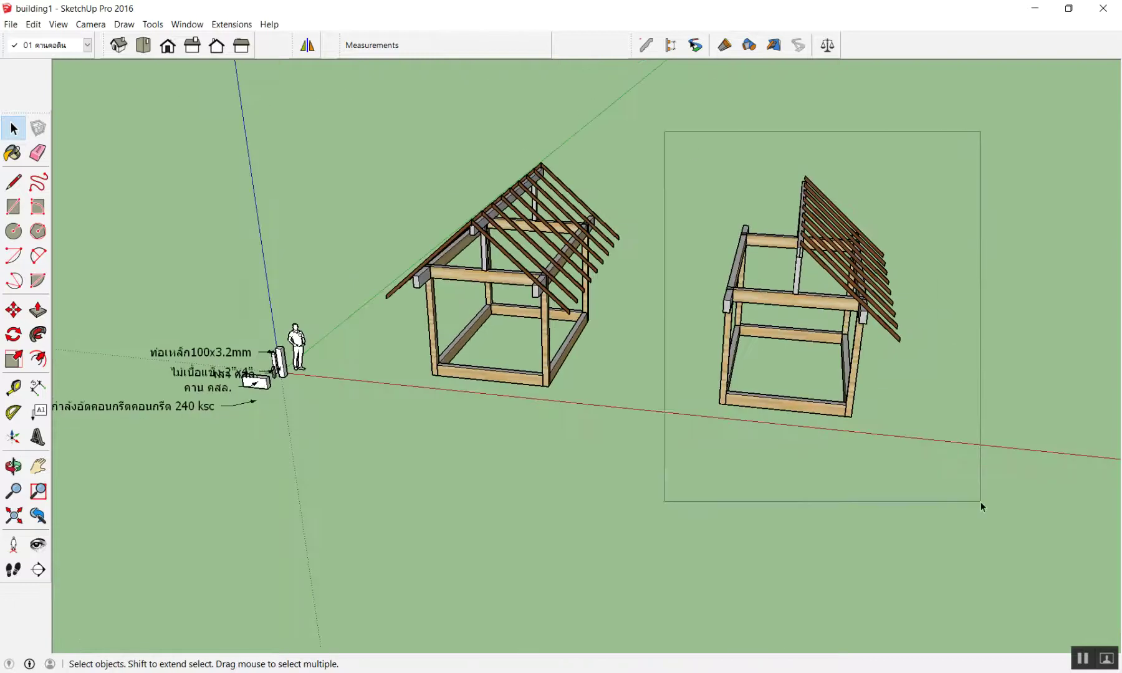
key("Delete")
- Copy and paste the house frame, placing the duplicate to its right
scroll(437, 199, "up", 1)
left_click_drag(343, 141, 671, 492)
key("ctrl+c")
key("ctrl+v")
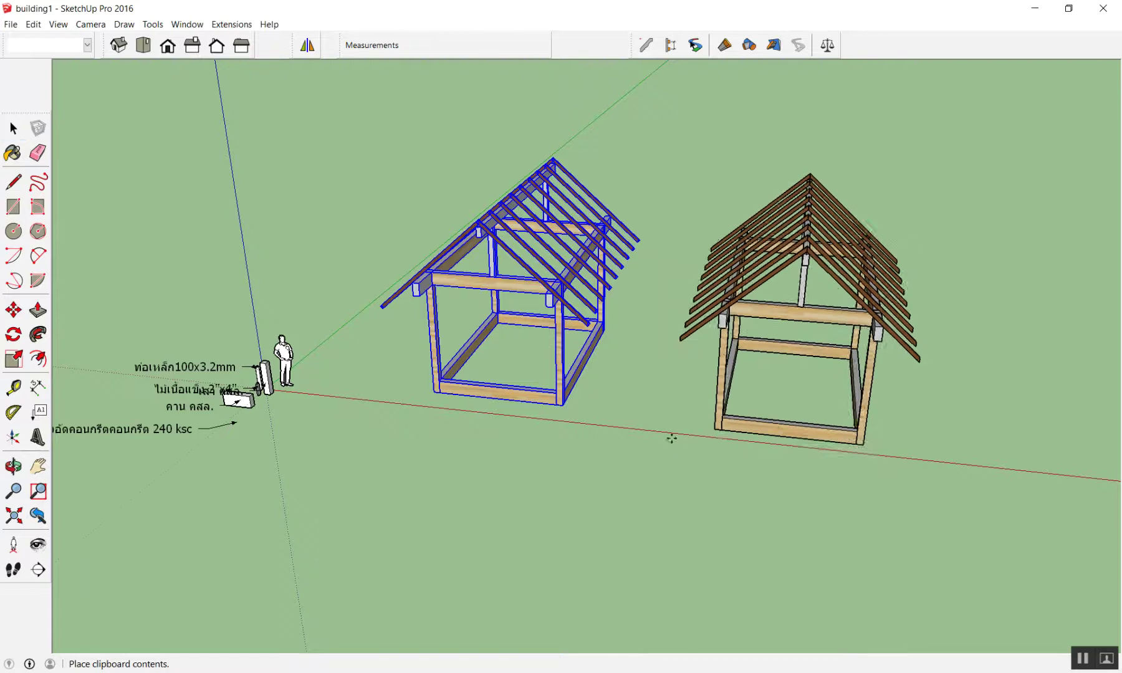
left_click(671, 431)
mouse_move(672, 431)
middle_mouse_down()
mouse_move(658, 429)
mouse_move(717, 350)
middle_mouse_up()
scroll(792, 250, "up", 2)
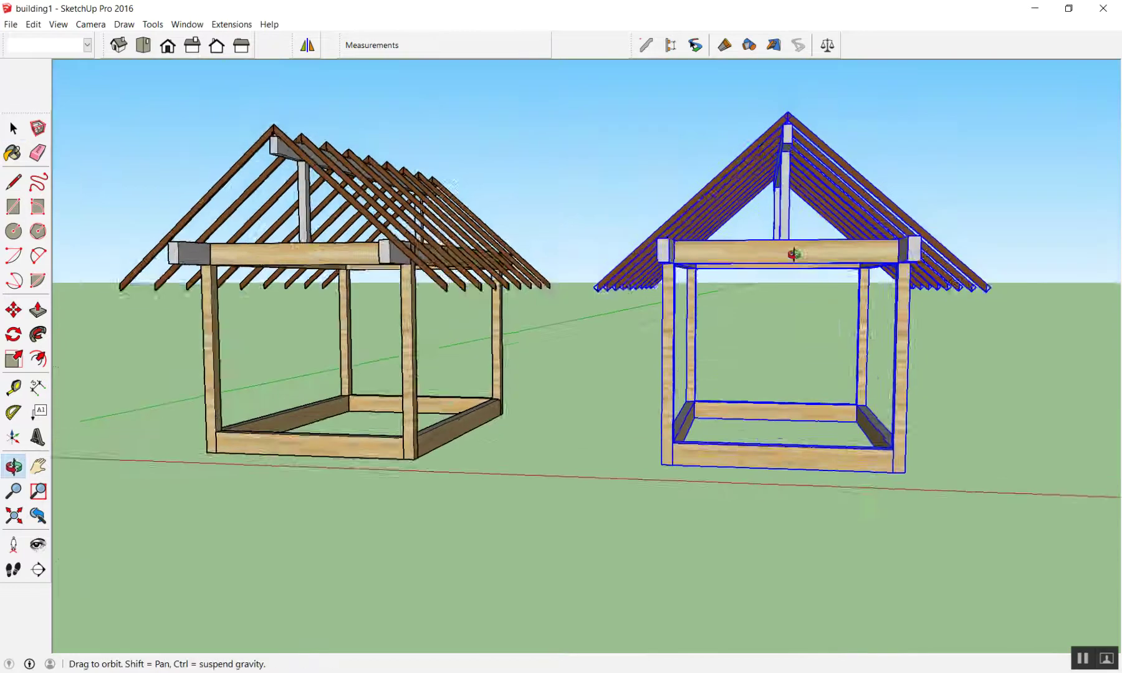
scroll(746, 225, "up", 3)
- Delete the duplicate's left-slope, right-slope and top rafters, keeping one rafter
left_click(765, 230)
left_click_drag(765, 234, 610, 161)
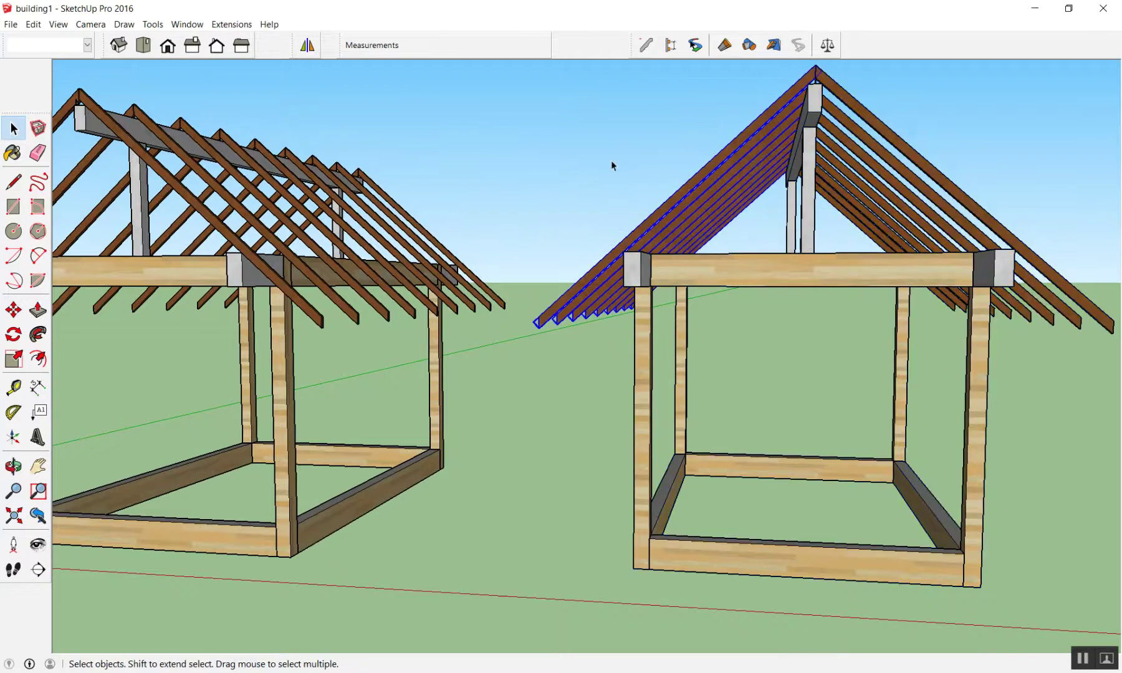
key("Delete")
mouse_move(769, 198)
middle_mouse_down()
mouse_move(992, 388)
mouse_move(977, 204)
middle_mouse_up()
left_click_drag(862, 390, 862, 381)
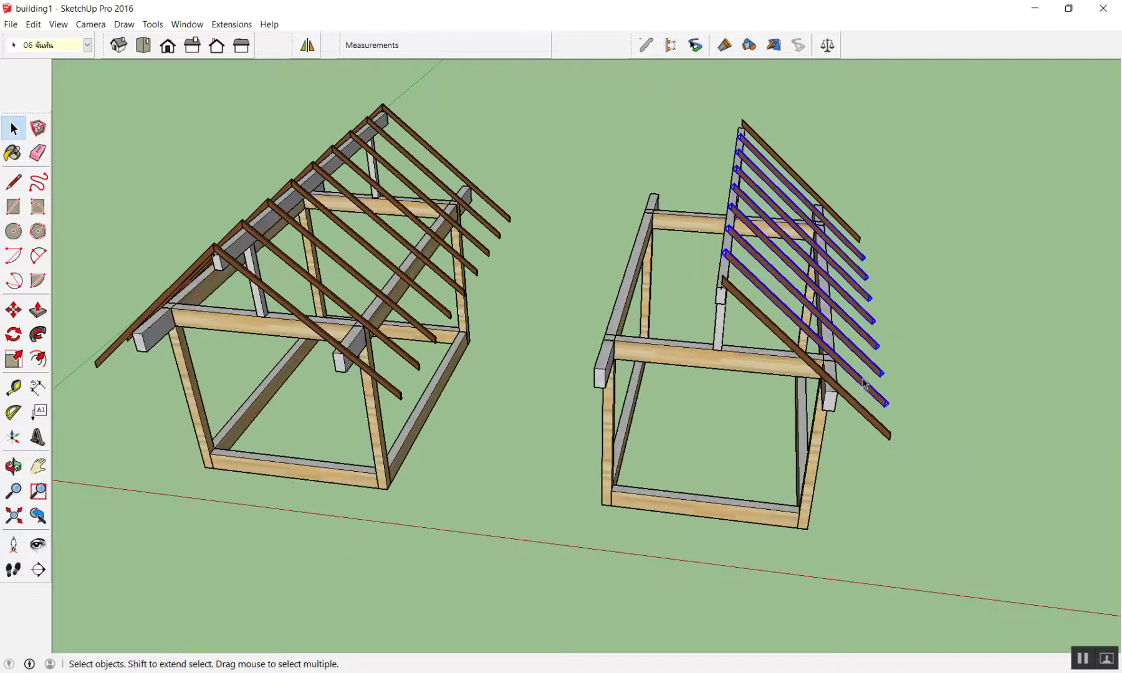
key("Delete")
left_click(853, 232)
mouse_move(865, 273)
middle_mouse_down()
mouse_move(775, 293)
mouse_move(220, 154)
middle_mouse_up()
key("Delete")
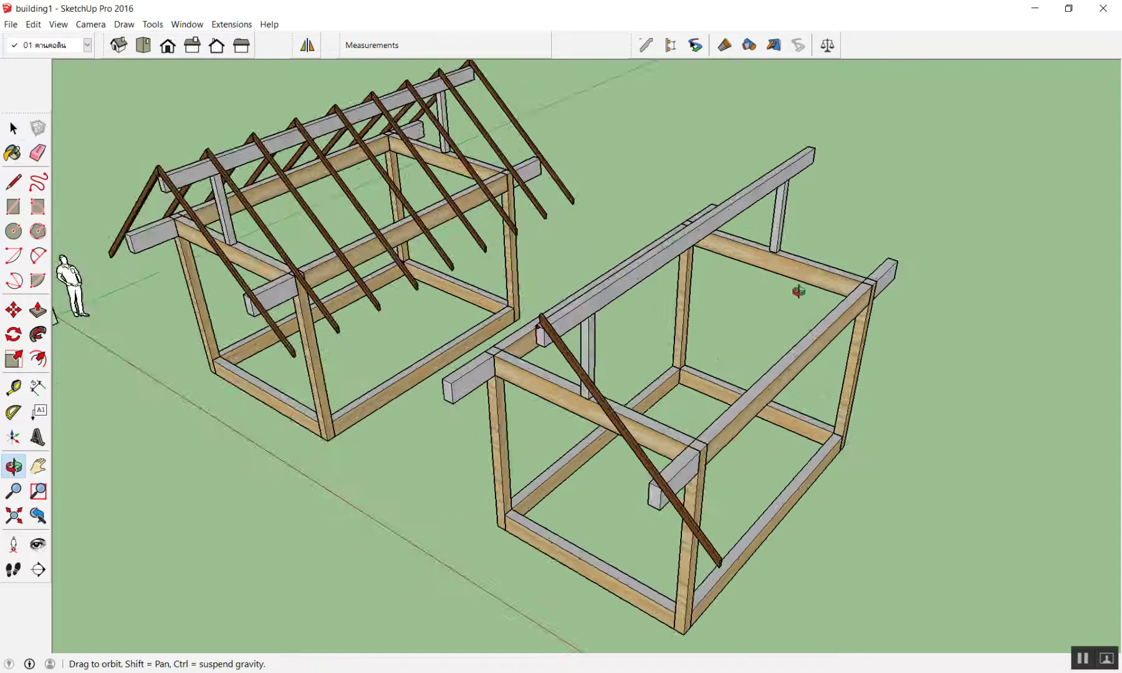
- Zoom and orbit to the lone rafter's joint with the concrete beam
scroll(237, 200, "up", 3)
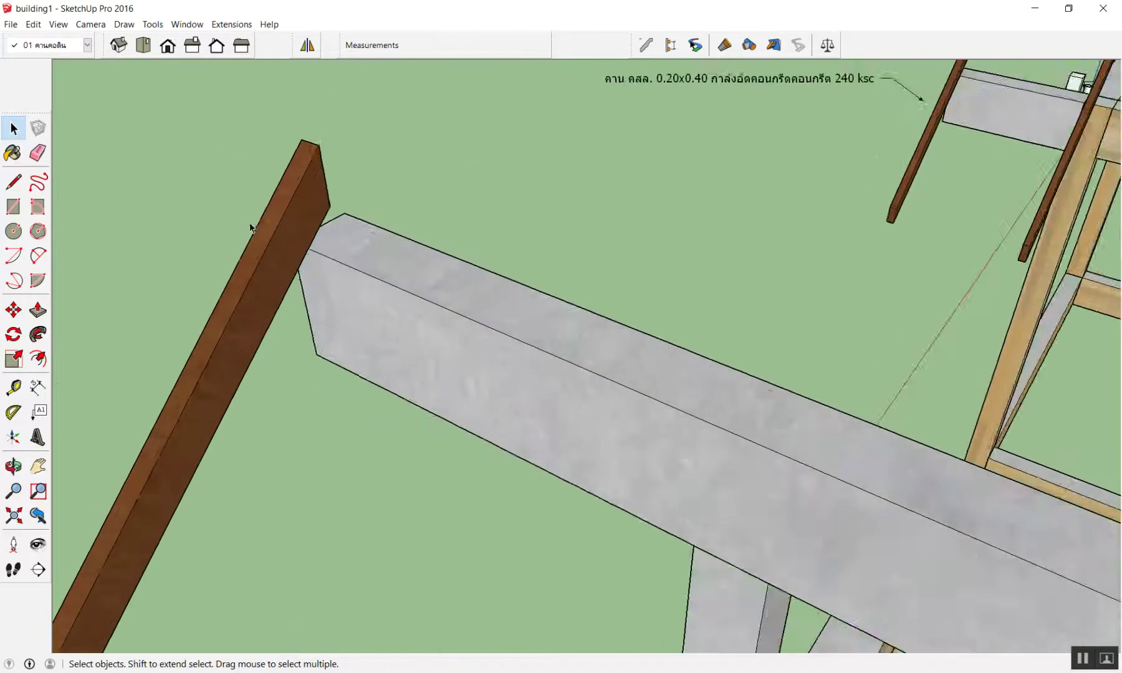
scroll(271, 231, "up", 2)
scroll(303, 223, "up", 2)
left_click(344, 218)
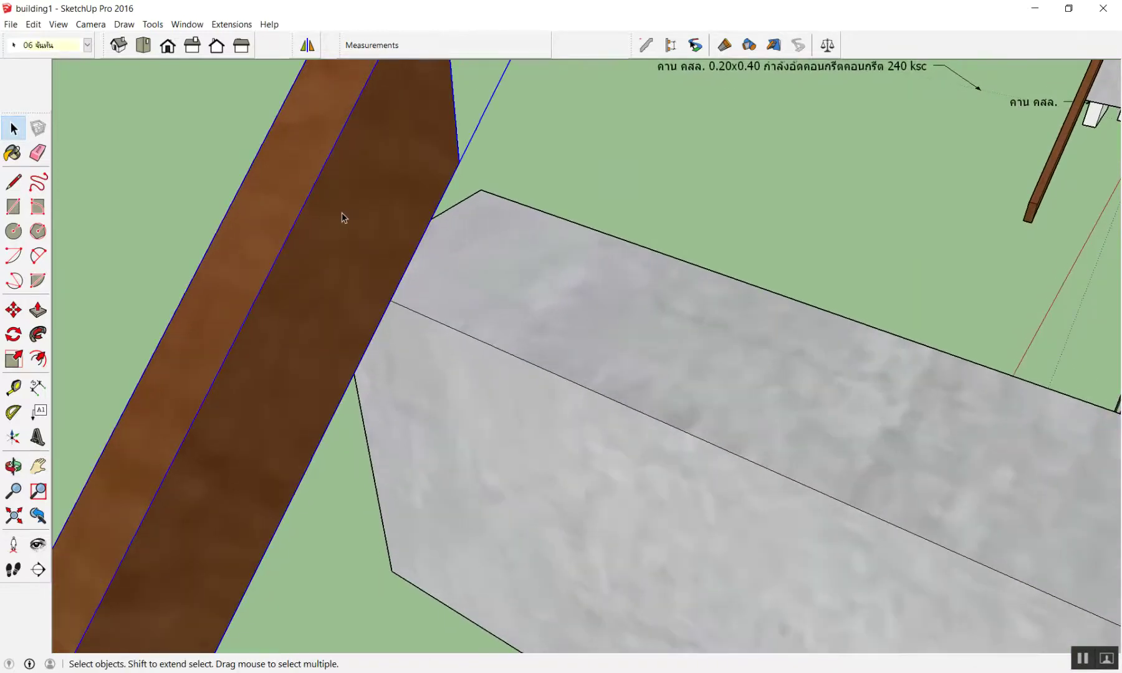
scroll(341, 217, "down", 2)
scroll(342, 217, "down", 3)
left_click(338, 220)
scroll(338, 219, "down", 2)
scroll(337, 222, "down", 2)
scroll(337, 218, "down", 3)
middle_click_drag(337, 217, 300, 220)
scroll(300, 220, "up", 3)
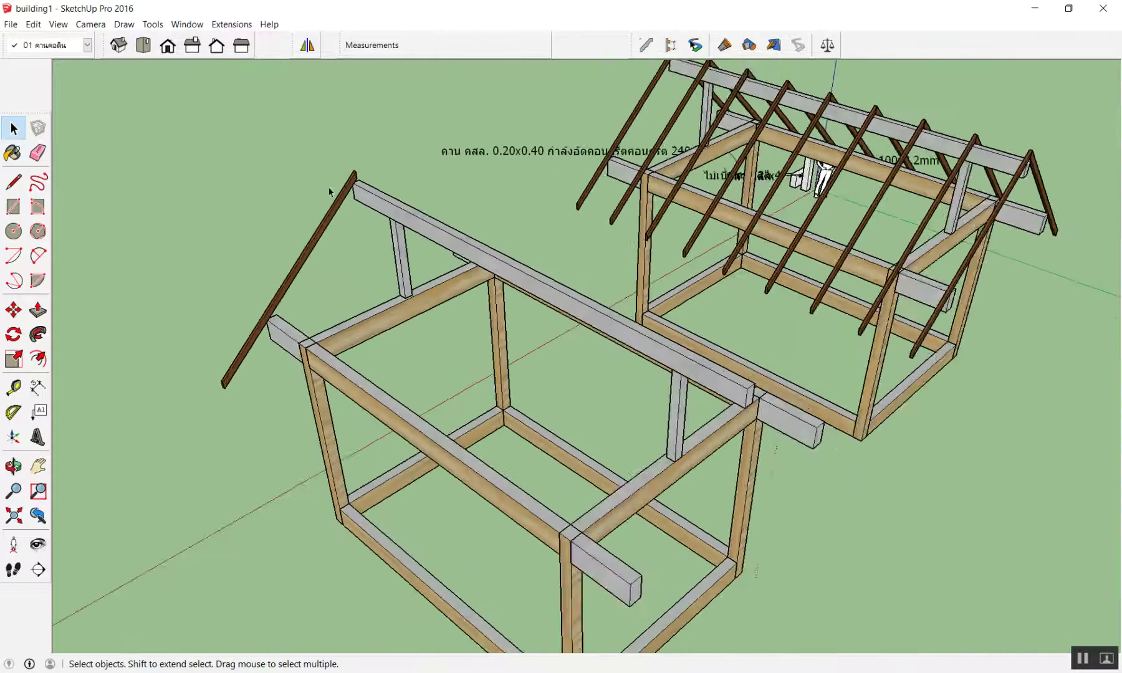
scroll(323, 191, "up", 3)
scroll(331, 194, "up", 3)
scroll(343, 199, "up", 2)
scroll(338, 197, "up", 2)
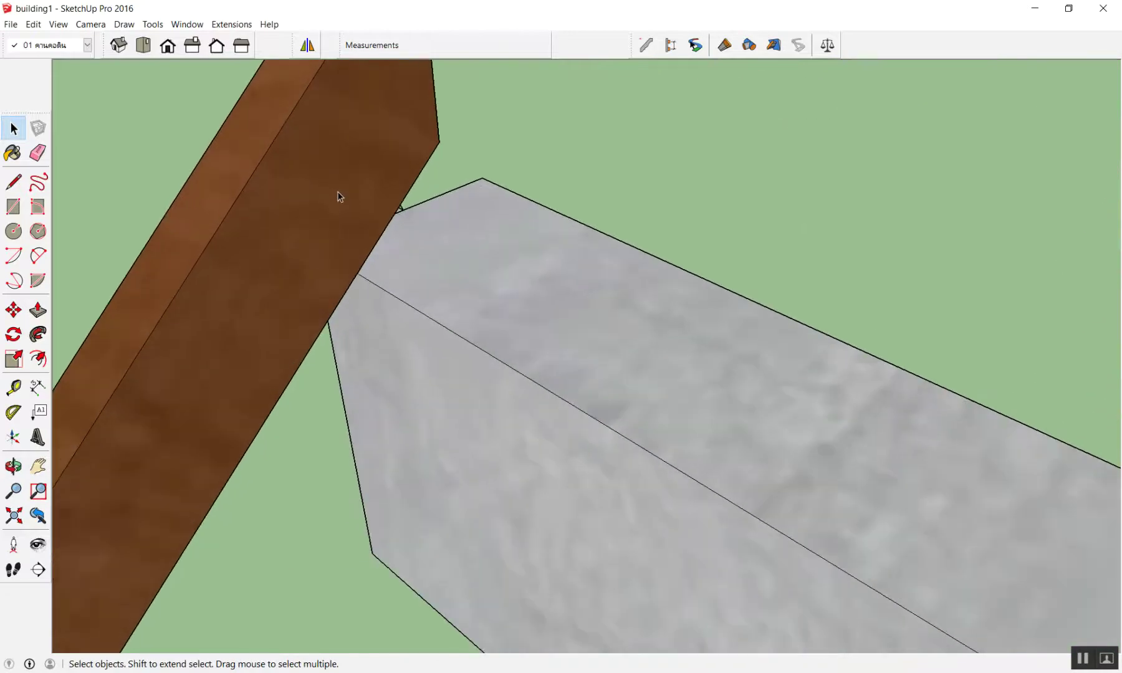
scroll(338, 192, "up", 1)
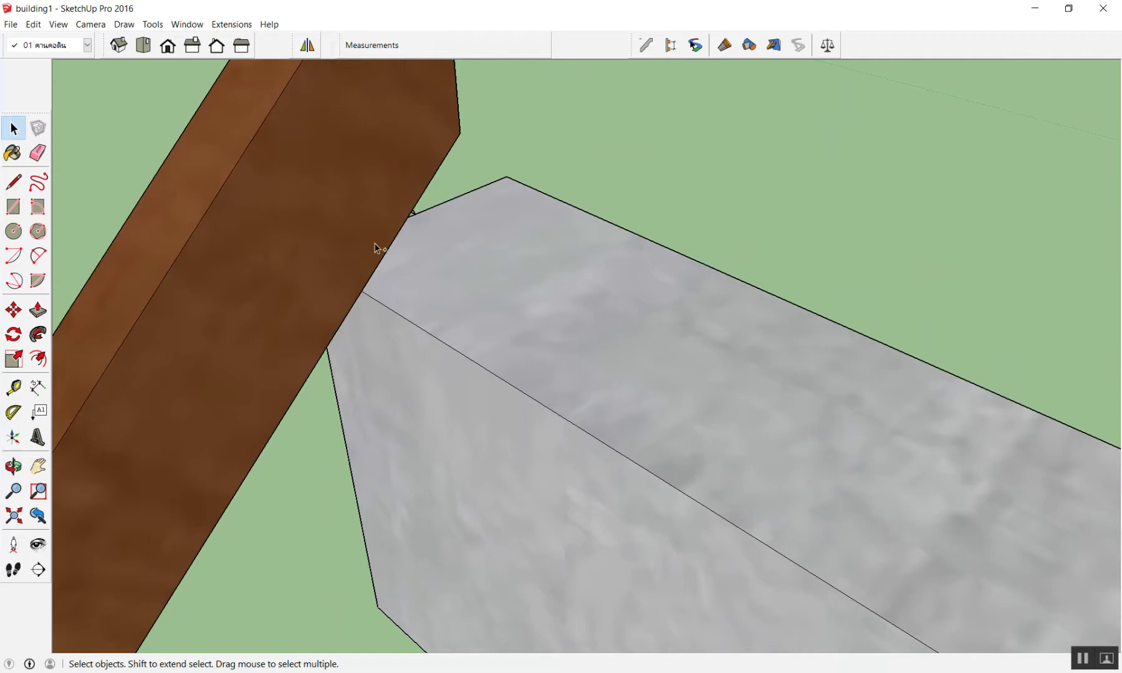
- Move the rafter (M) from its Intersection in Group point on the beam
mouse_move(353, 288)
left_mouse_down()
mouse_move(410, 299)
mouse_move(369, 298)
mouse_move(369, 284)
mouse_move(367, 296)
left_mouse_up()
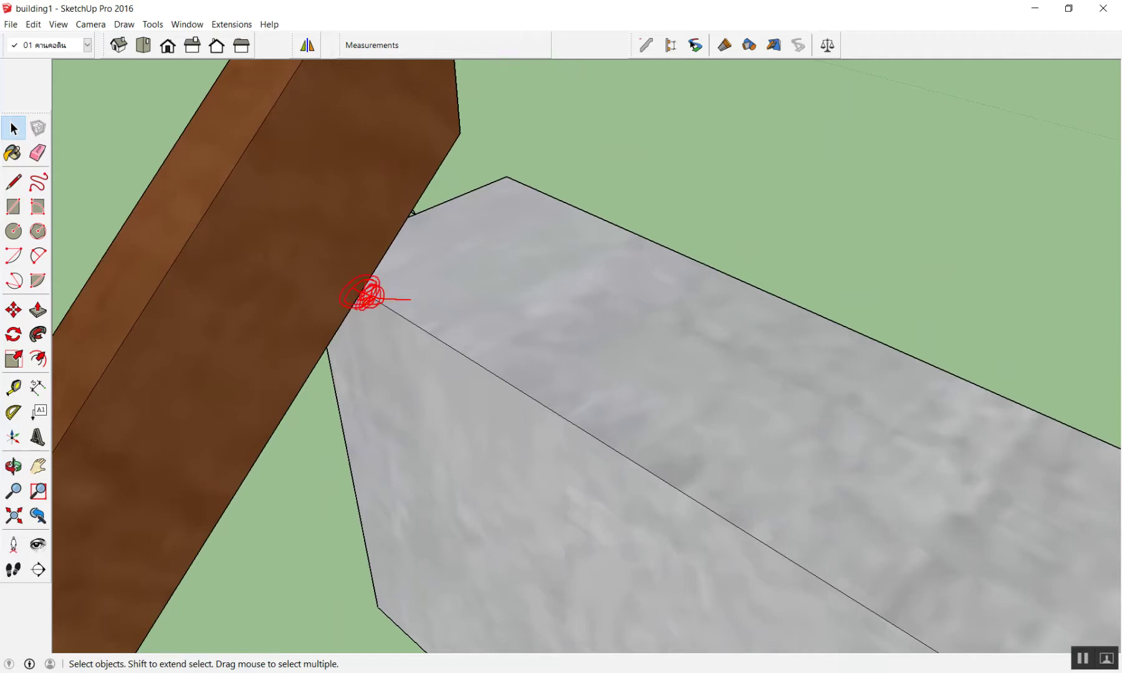
key("Escape")
left_click(376, 253)
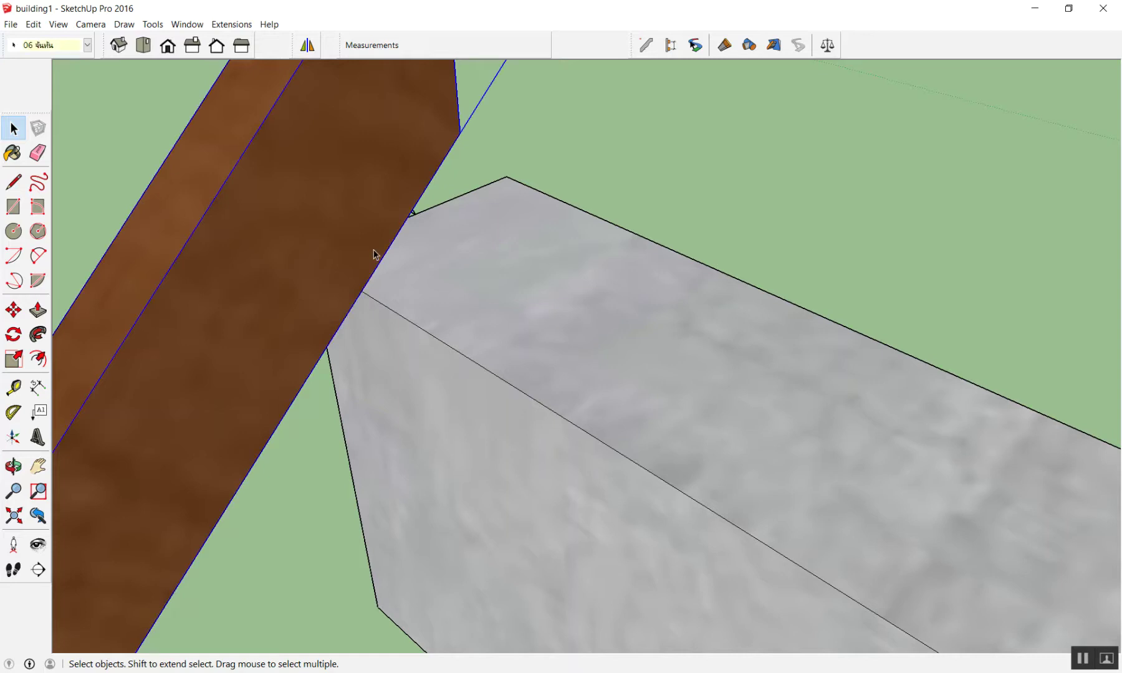
key("m")
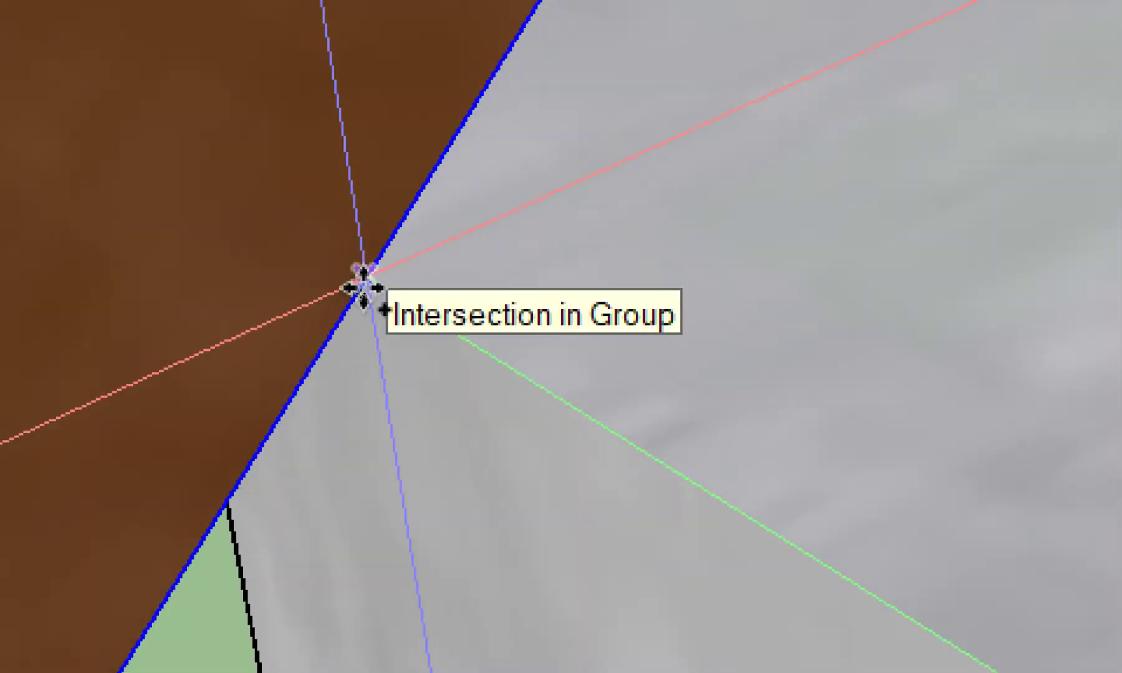
left_click(363, 287)
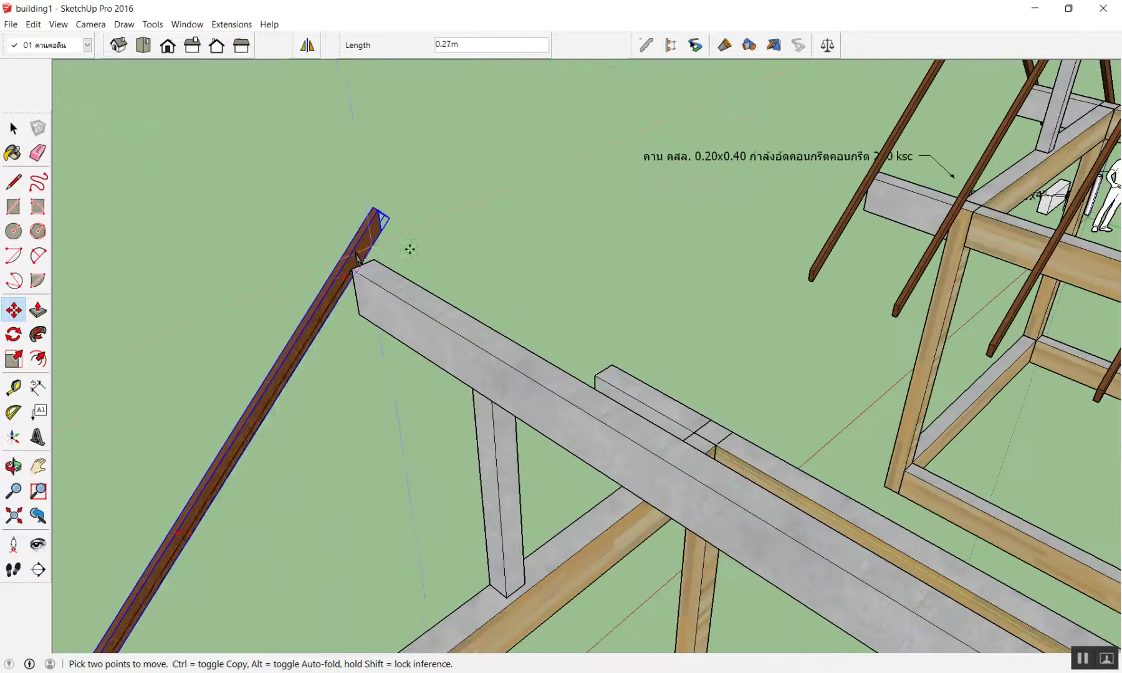
scroll(409, 250, "down", 3)
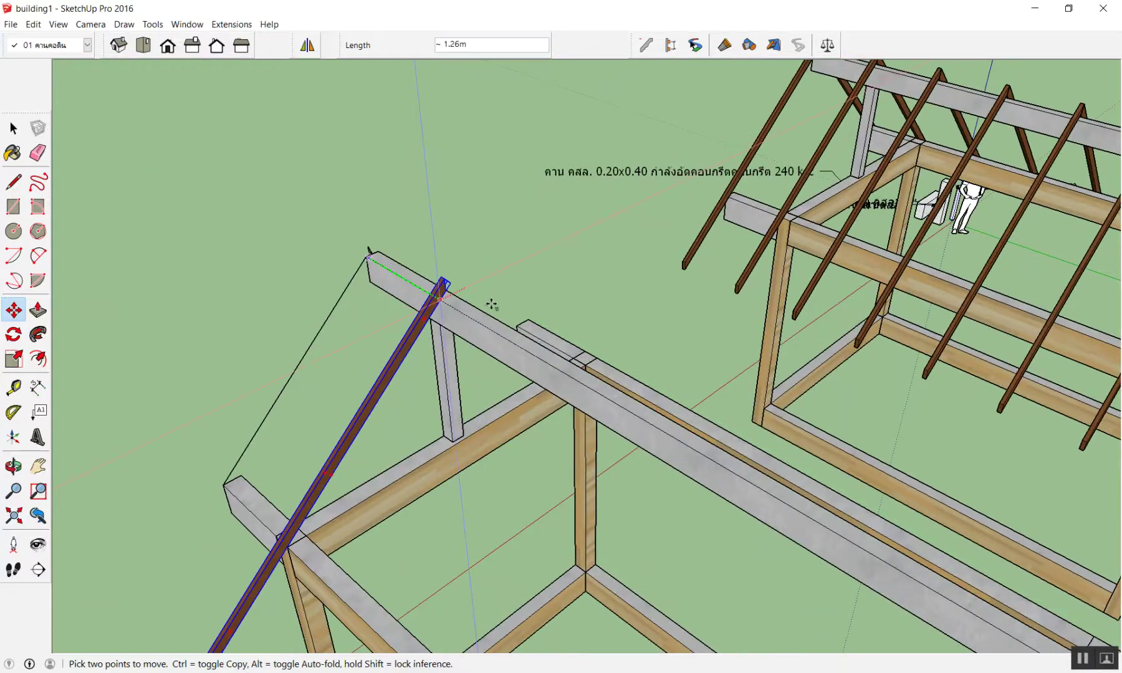
- Ctrl-copy the rafter to the far end of the left frame's beam
key("ctrl")
scroll(428, 276, "down", 5)
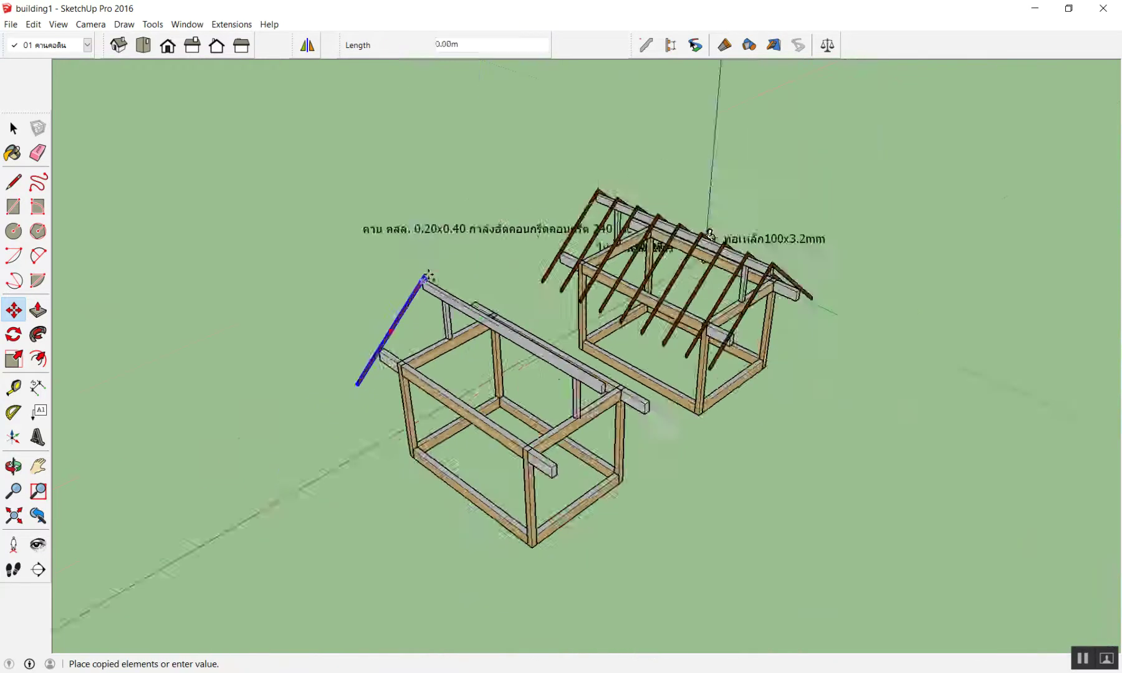
scroll(428, 277, "down", 2)
scroll(428, 276, "down", 2)
scroll(461, 293, "up", 2)
scroll(499, 317, "up", 4)
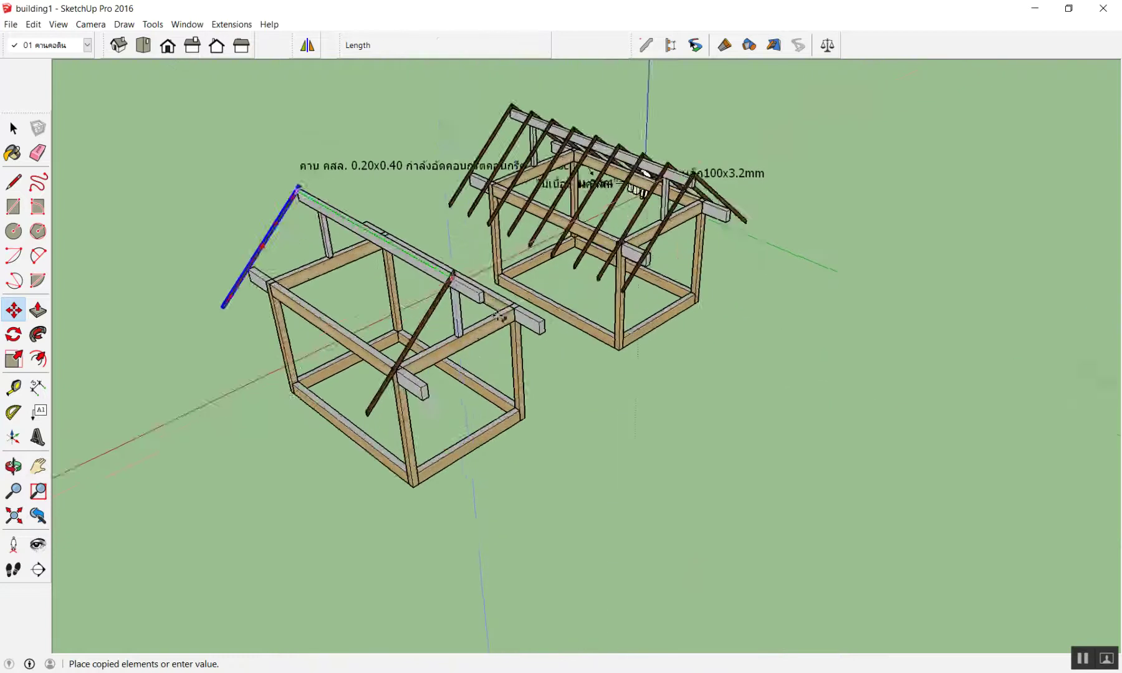
scroll(499, 316, "up", 2)
scroll(502, 309, "up", 2)
scroll(505, 302, "up", 2)
scroll(516, 292, "up", 2)
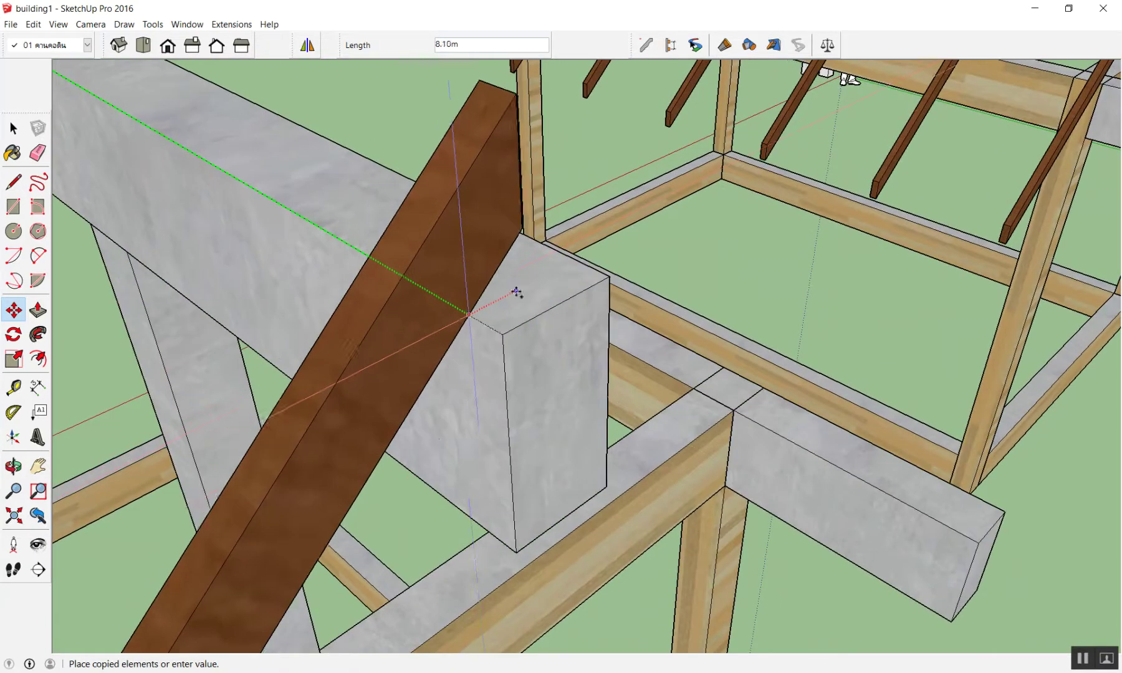
scroll(544, 310, "up", 2)
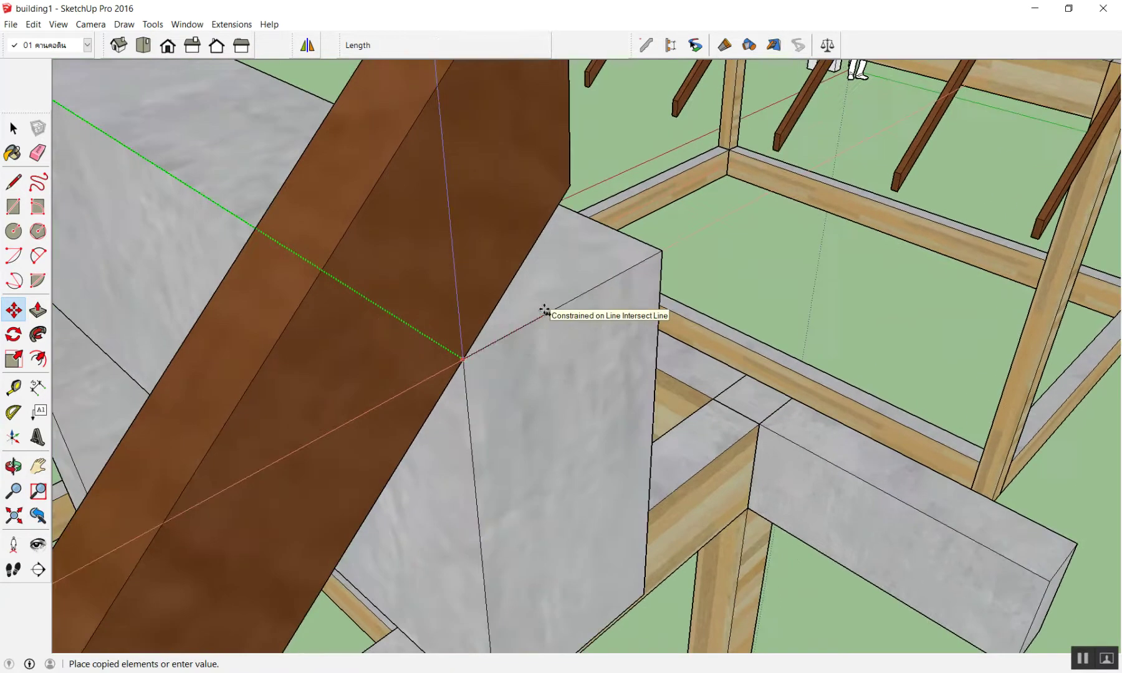
left_click(544, 310)
- Divide the copy with /8 into eight evenly spaced rafters, returning to Select
scroll(564, 310, "down", 2)
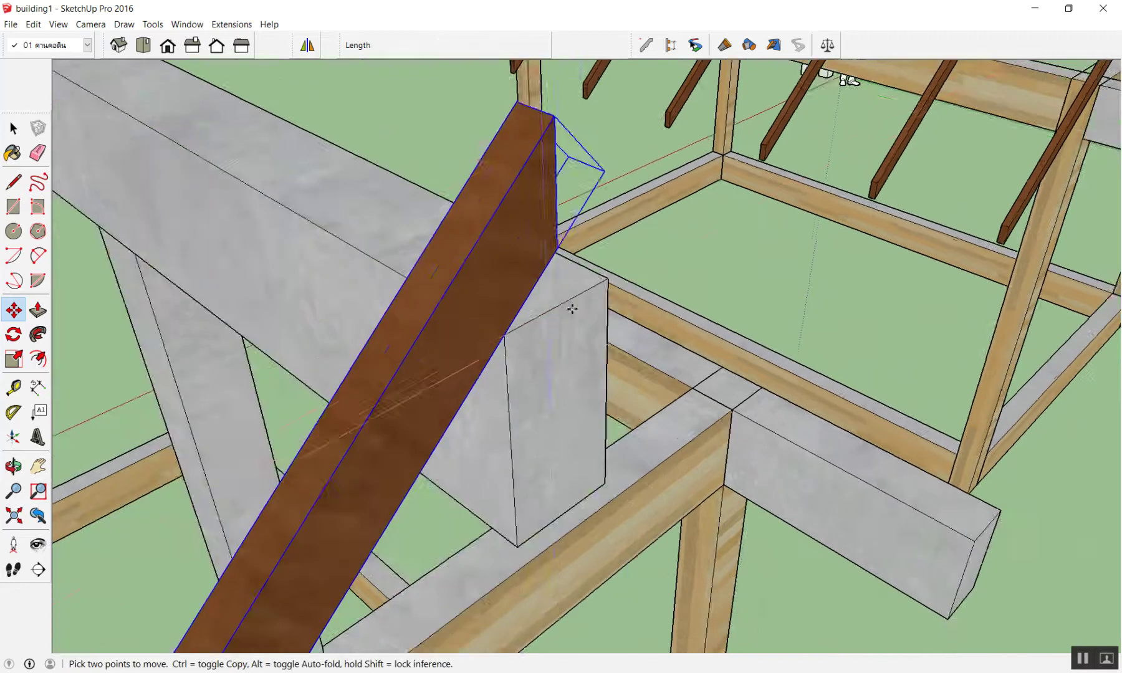
scroll(566, 310, "down", 3)
scroll(571, 293, "down", 3)
type("/8")
key("Return")
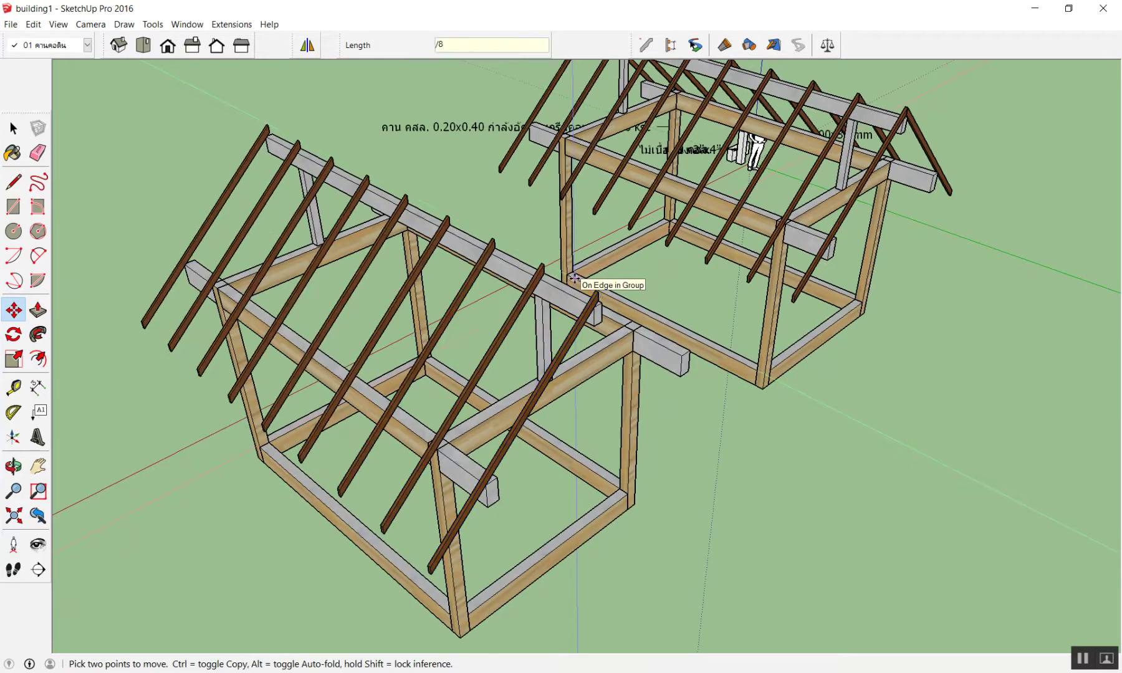
key("space")
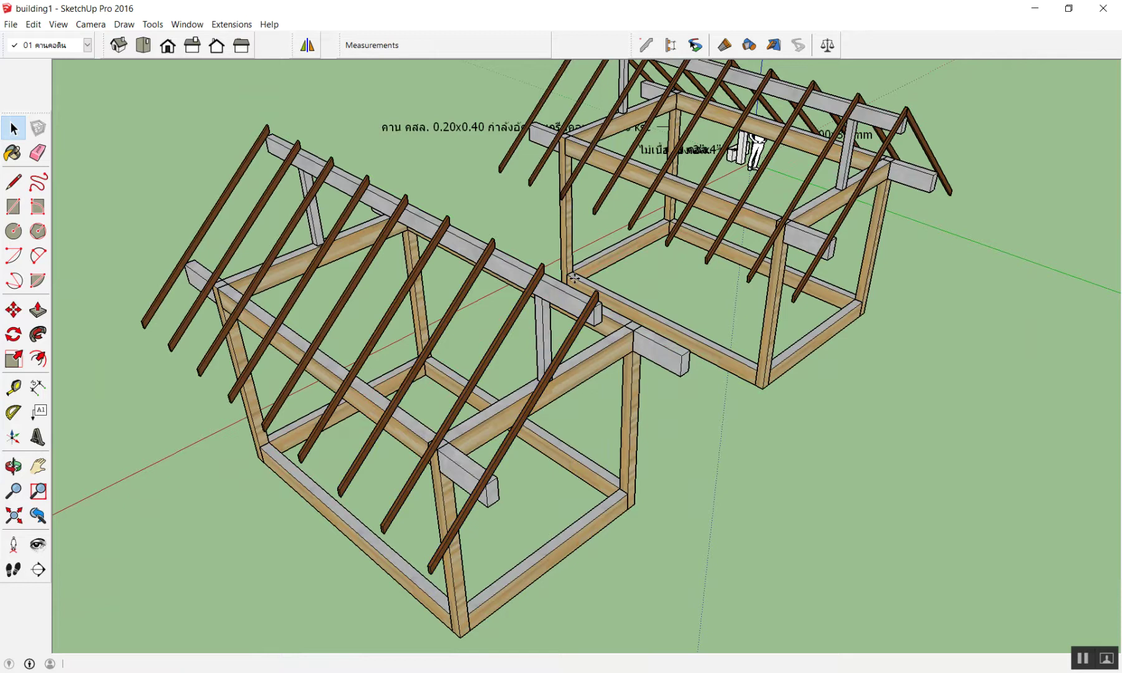
- Orbit and zoom around the roof to view both frames from the front
scroll(545, 240, "down", 2)
scroll(552, 234, "down", 2)
mouse_move(553, 230)
middle_mouse_down()
mouse_move(474, 304)
mouse_move(960, 260)
mouse_move(825, 224)
middle_mouse_up()
scroll(825, 224, "up", 3)
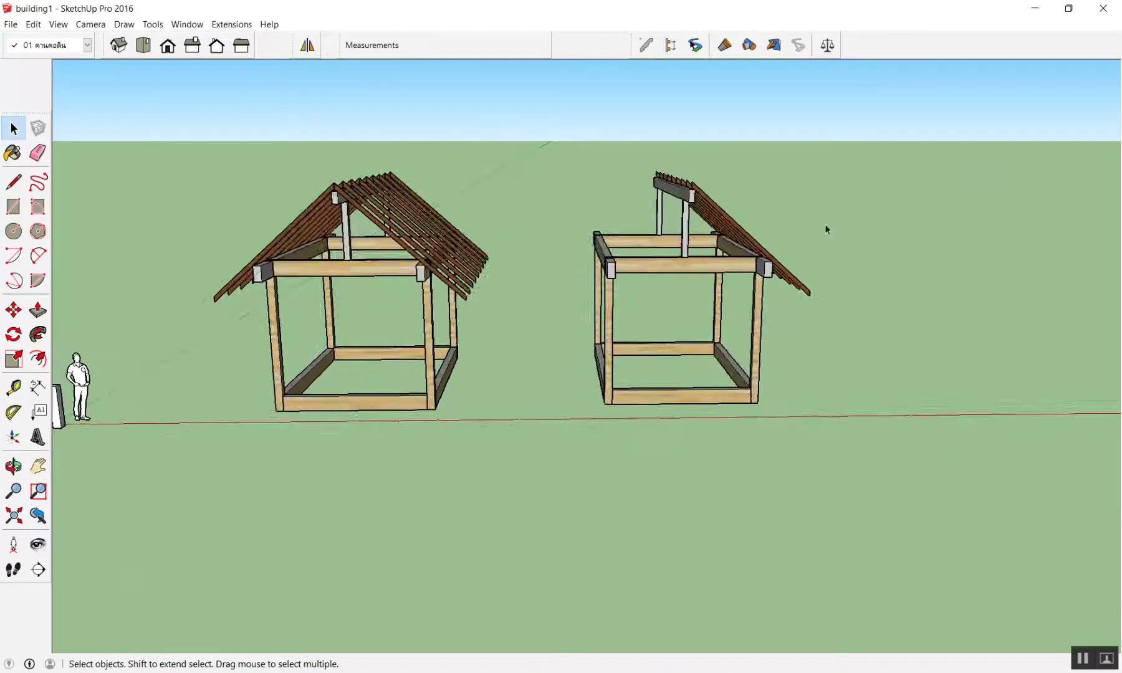
scroll(715, 229, "up", 3)
mouse_move(716, 229)
middle_mouse_down()
mouse_move(864, 240)
mouse_move(660, 214)
mouse_move(571, 262)
mouse_move(532, 258)
mouse_move(661, 215)
mouse_move(677, 268)
mouse_move(690, 245)
mouse_move(796, 225)
mouse_move(787, 226)
middle_mouse_up()
scroll(717, 224, "down", 5)
scroll(611, 197, "up", 2)
scroll(611, 197, "up", 3)
scroll(528, 249, "up", 2)
scroll(527, 244, "down", 1)
scroll(536, 274, "down", 2)
- Window-select every rafter on the one framed roof slope
left_click_drag(803, 250, 745, 284)
left_click(790, 191)
left_click_drag(688, 141, 797, 318)
left_click_drag(704, 324, 704, 324)
middle_click_drag(689, 311, 770, 251)
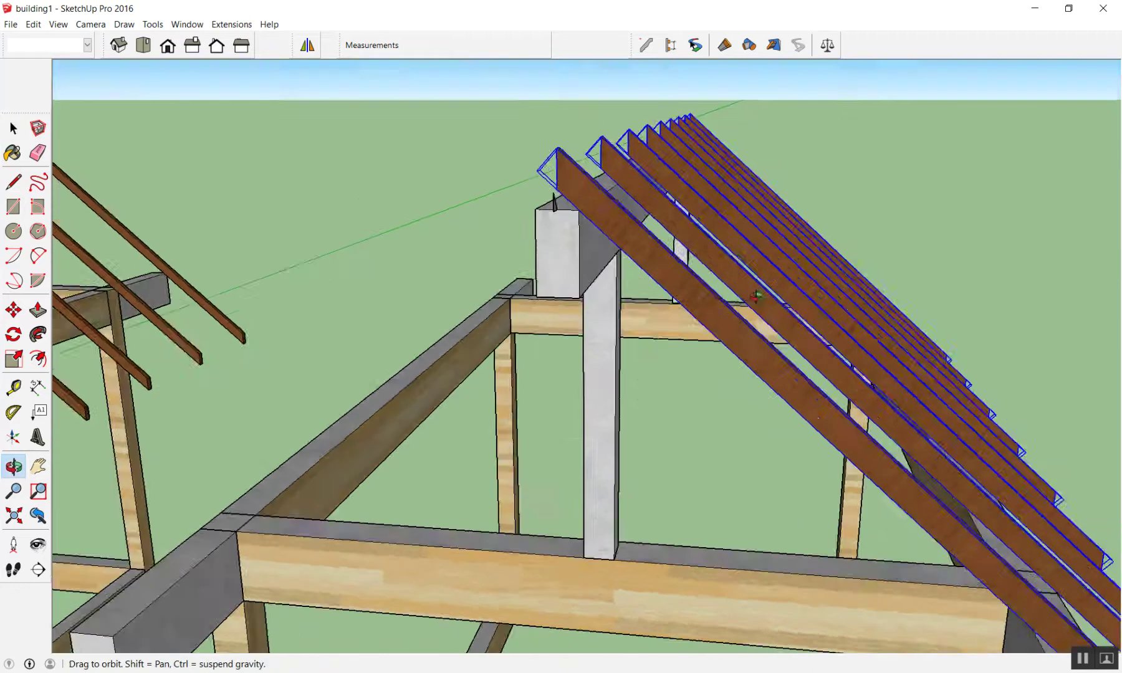
middle_click_drag(439, 70, 345, 95)
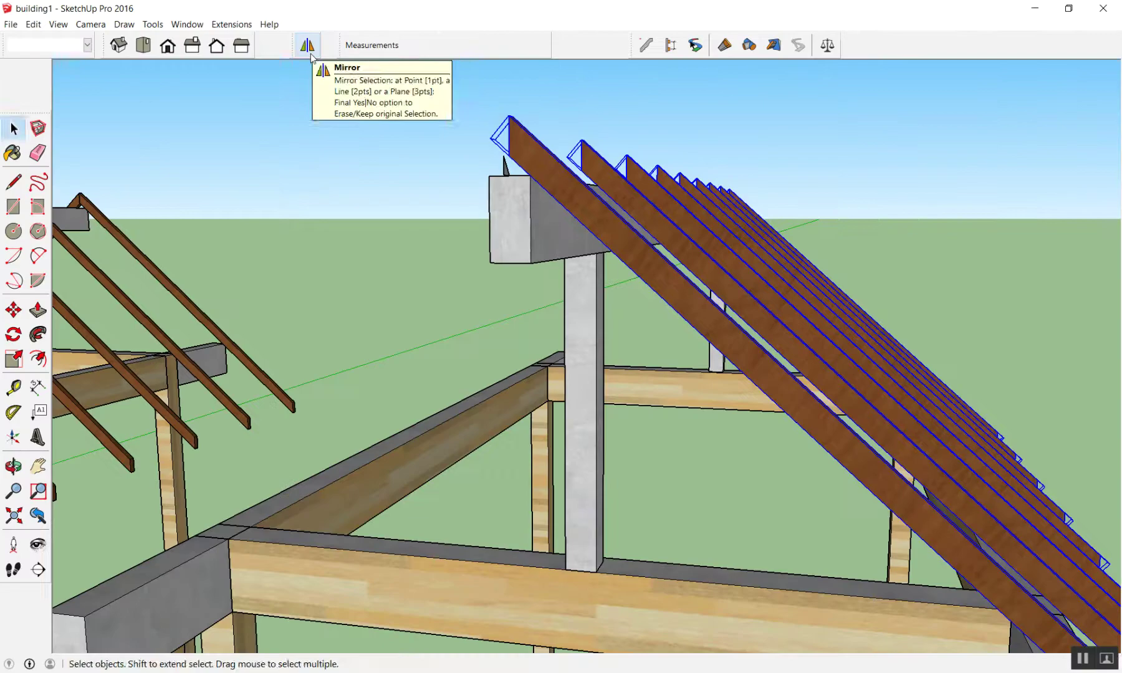
- Start mirroring the rafters, pick two triangle points, then cancel the attempt
left_click(307, 45)
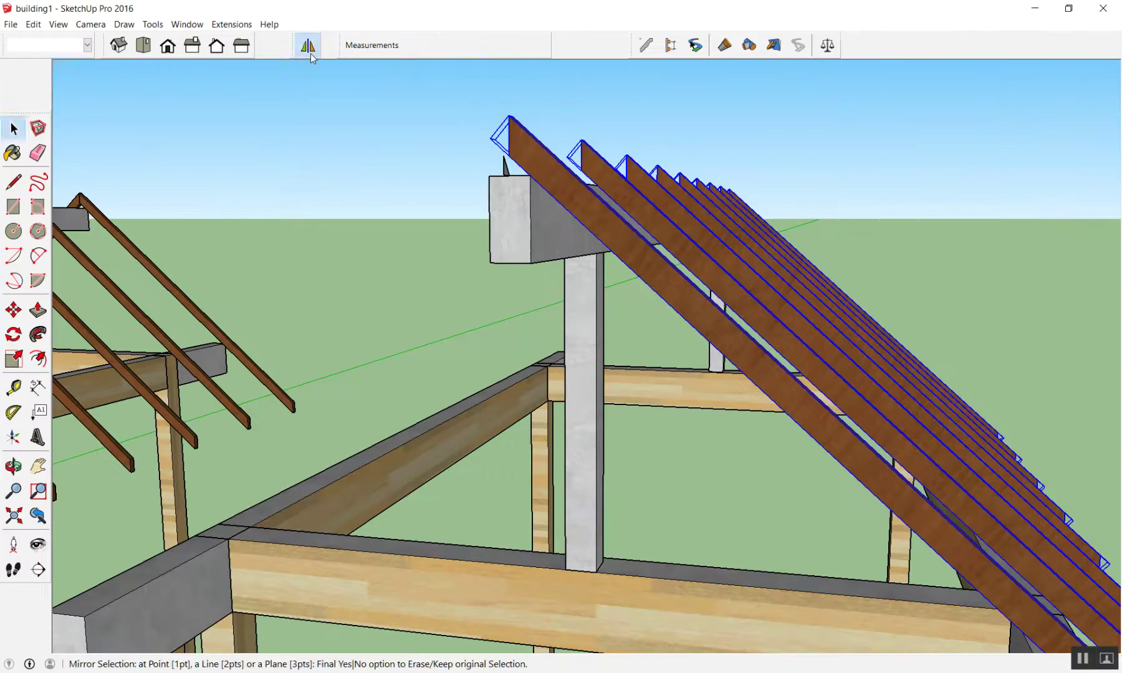
middle_click_drag(508, 146, 465, 263)
scroll(479, 240, "up", 2)
scroll(474, 249, "up", 2)
scroll(447, 272, "up", 2)
scroll(464, 265, "up", 1)
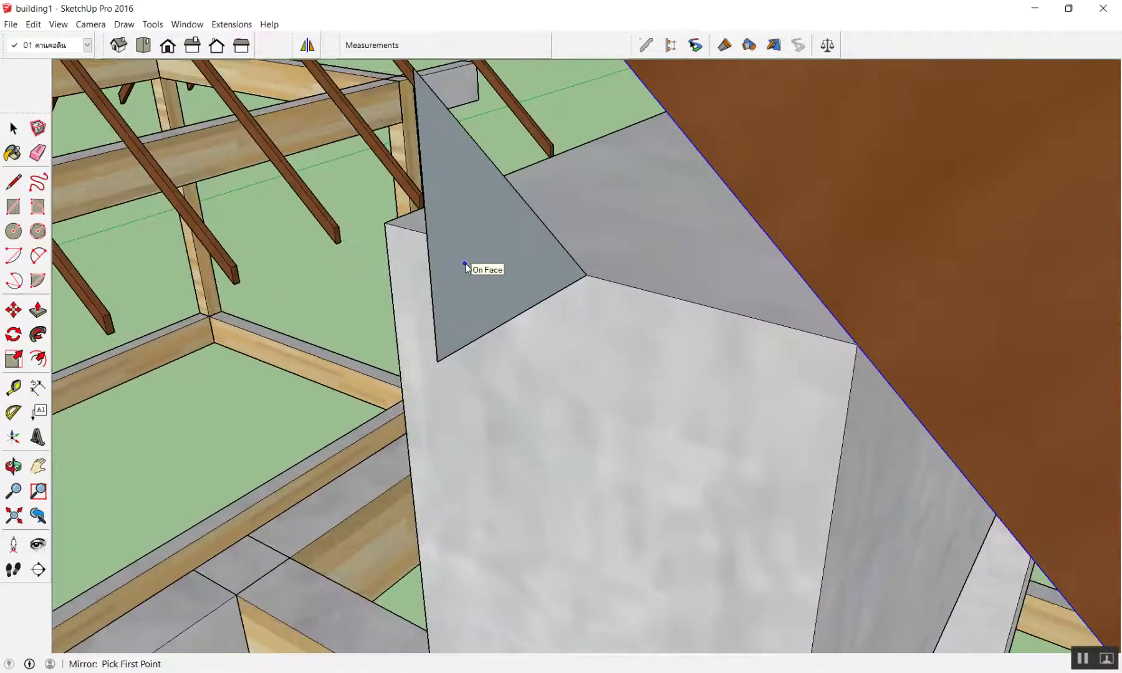
left_click(467, 280)
left_click(464, 195)
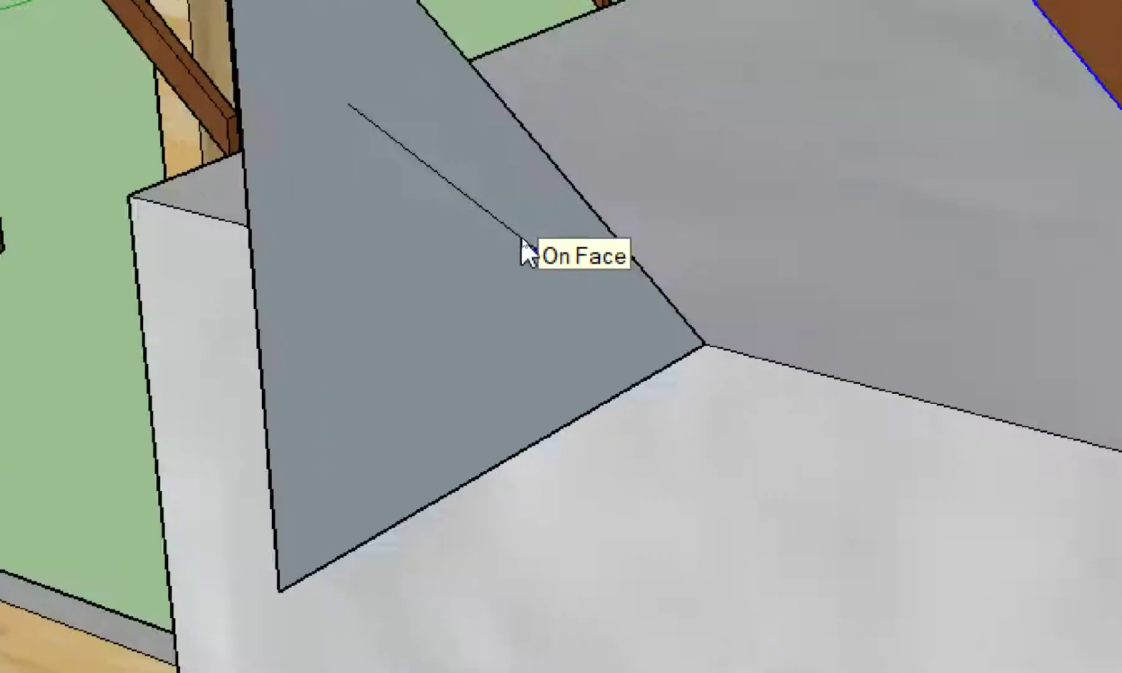
key("space")
scroll(522, 241, "down", 2)
scroll(522, 241, "down", 1)
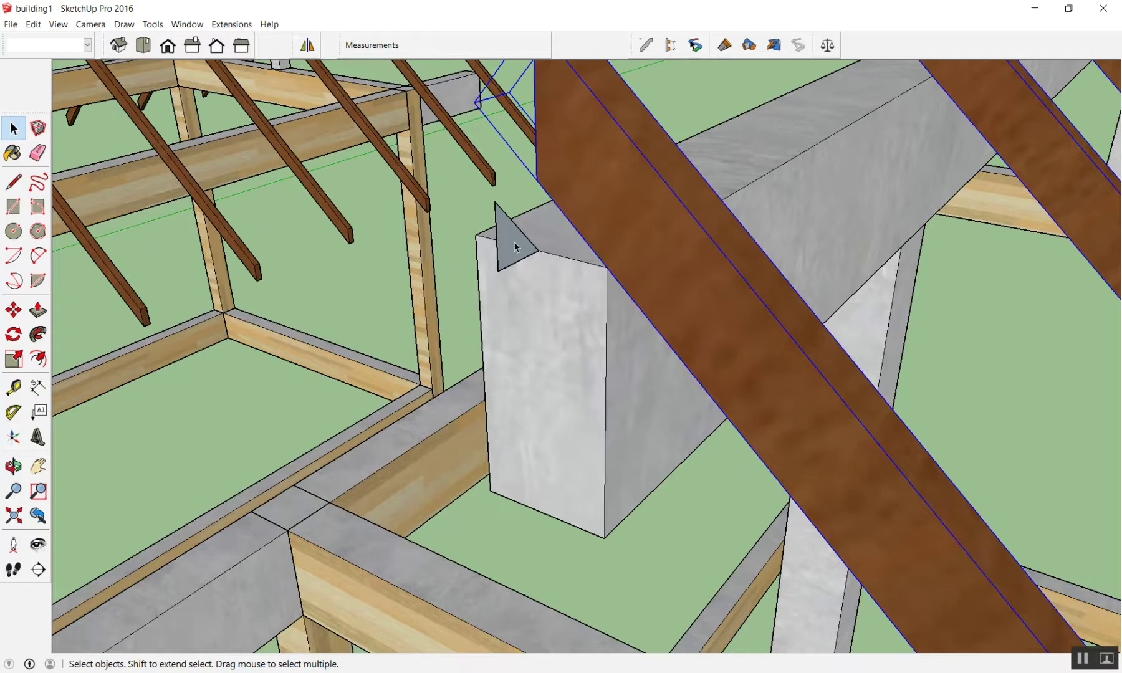
- Mirror the rafters across the column-top triangle onto the opposite slope, keeping the originals
left_click(308, 45)
scroll(492, 224, "down", 2)
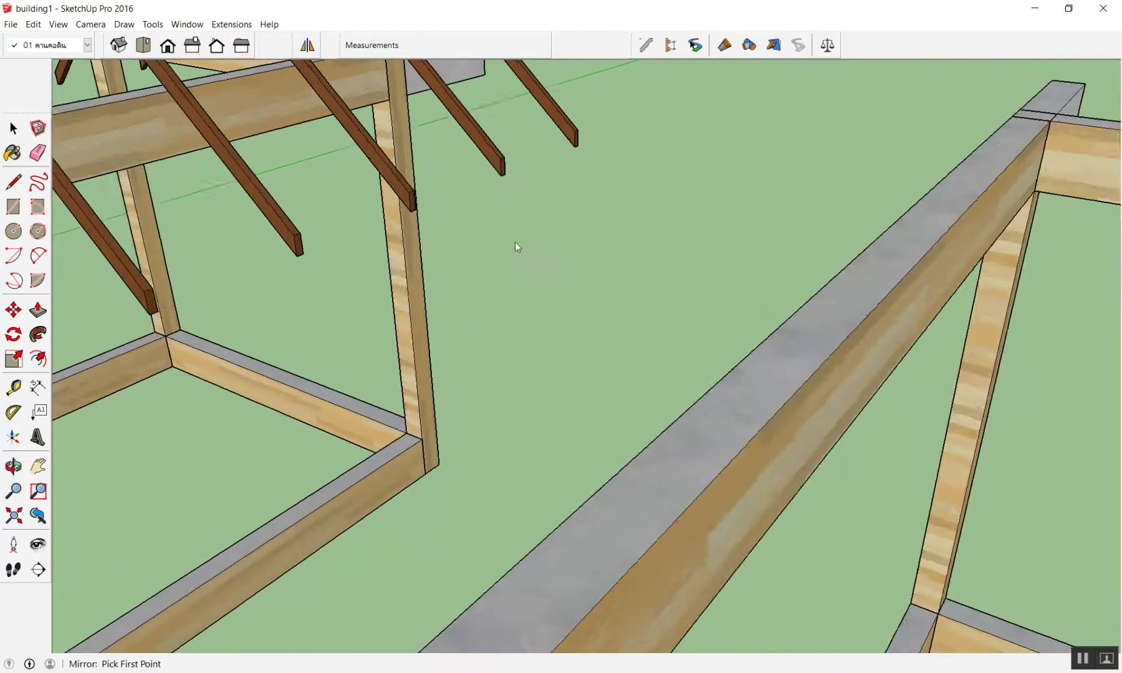
scroll(565, 304, "up", 2)
scroll(549, 301, "up", 2)
scroll(547, 300, "up", 1)
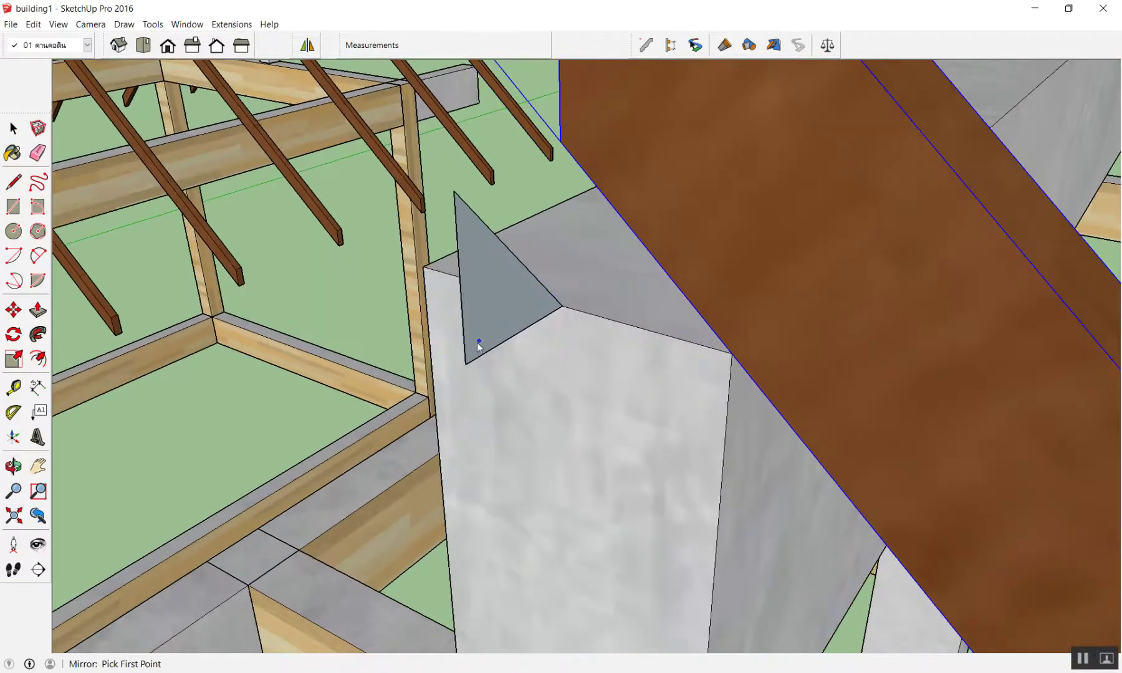
left_click(470, 362)
left_click(454, 192)
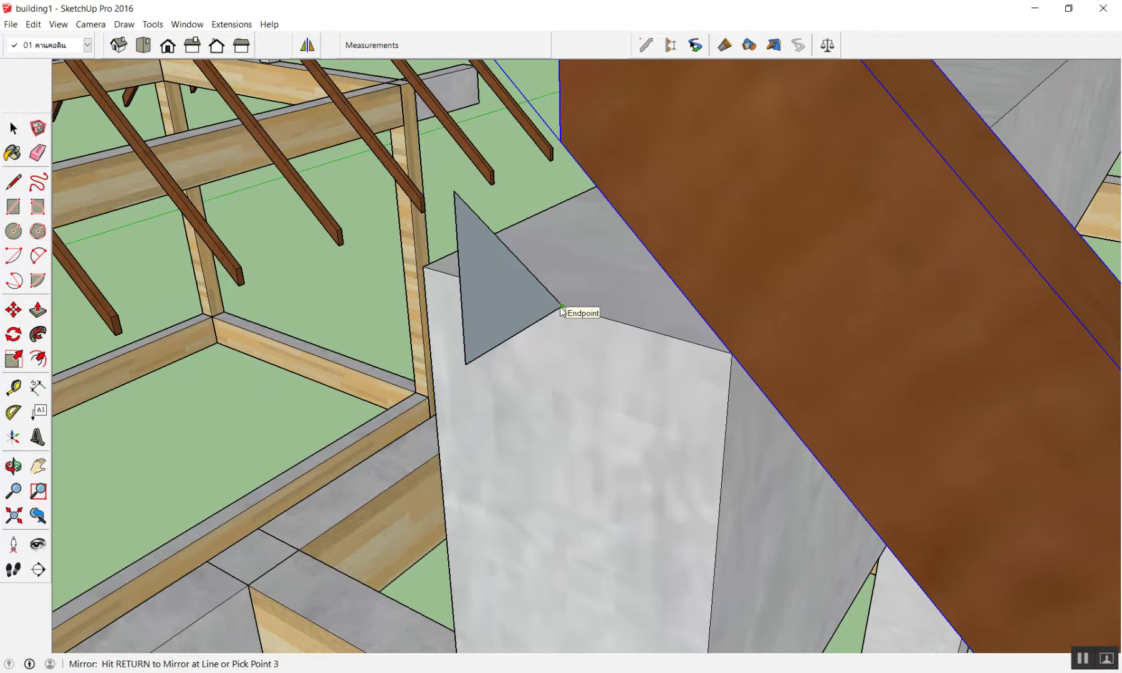
scroll(561, 307, "down", 2)
left_click(561, 307)
left_click(613, 374)
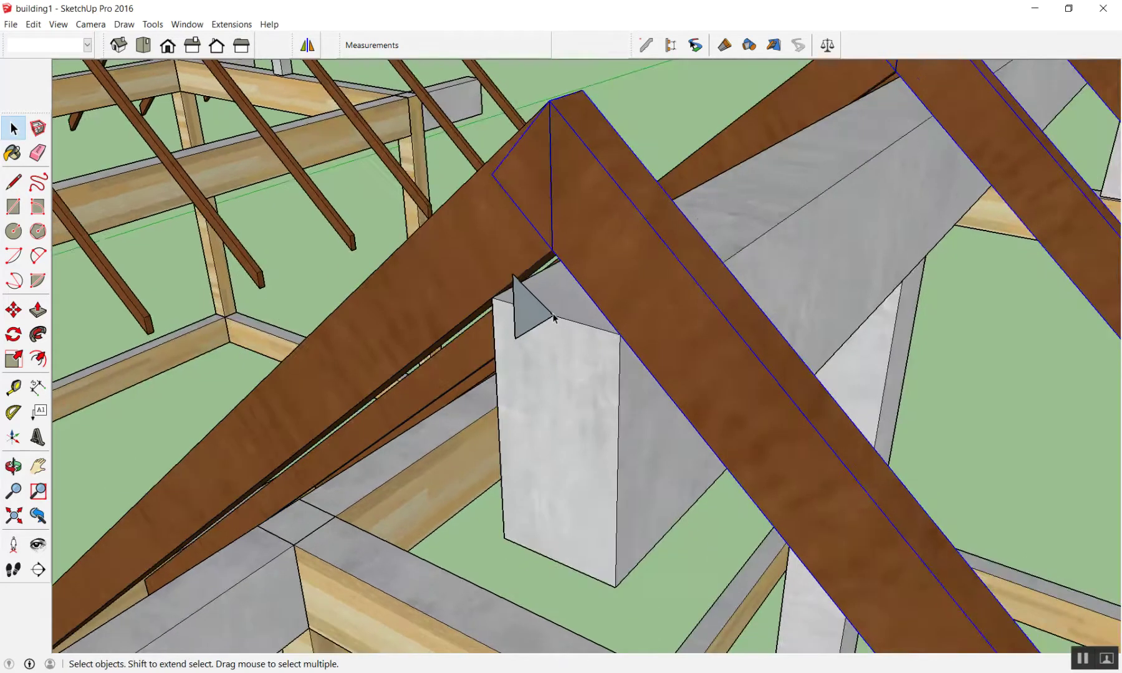
- View the roof trusses from the front and clear the rafter selection
middle_click_drag(553, 318, 684, 260)
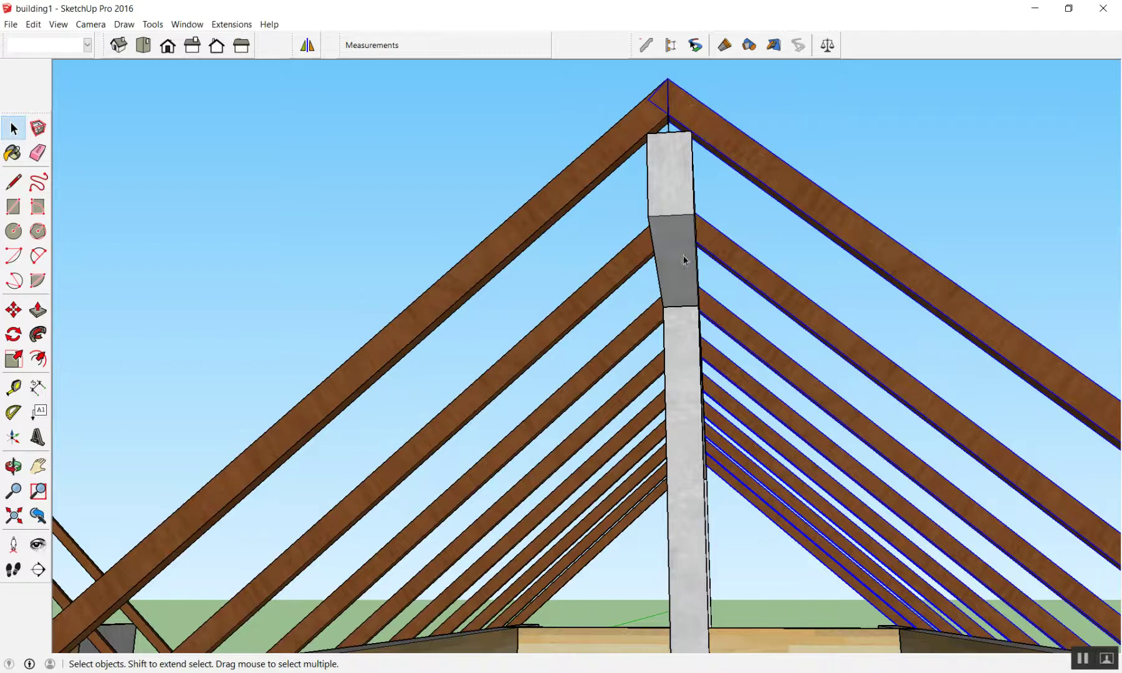
scroll(684, 260, "down", 3)
left_click(828, 179)
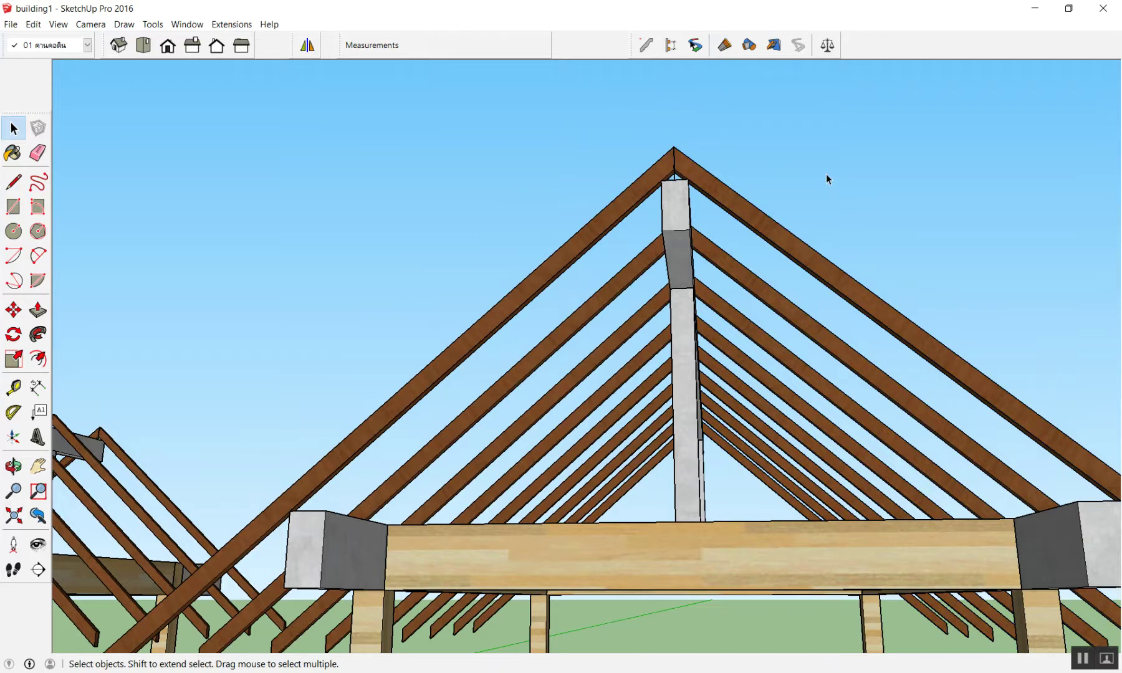
- Orbit out to look down over both shelter frames
scroll(822, 184, "down", 10)
middle_click_drag(736, 166, 780, 112)
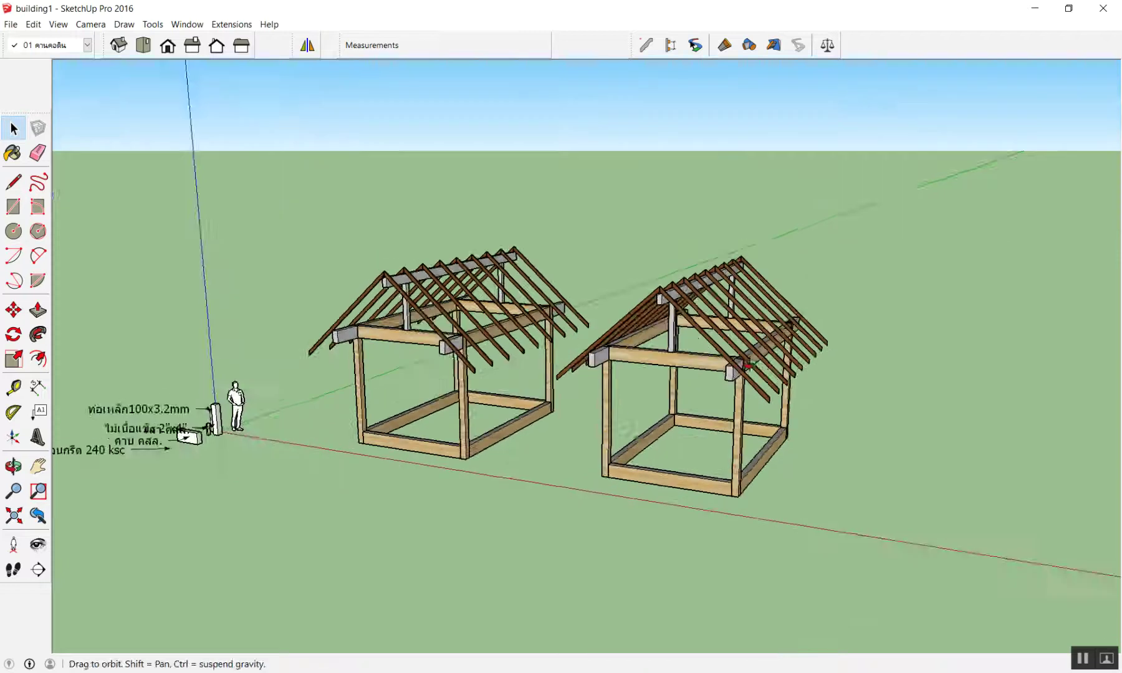
middle_click_drag(749, 364, 820, 391)
scroll(820, 391, "up", 3)
scroll(831, 432, "up", 2)
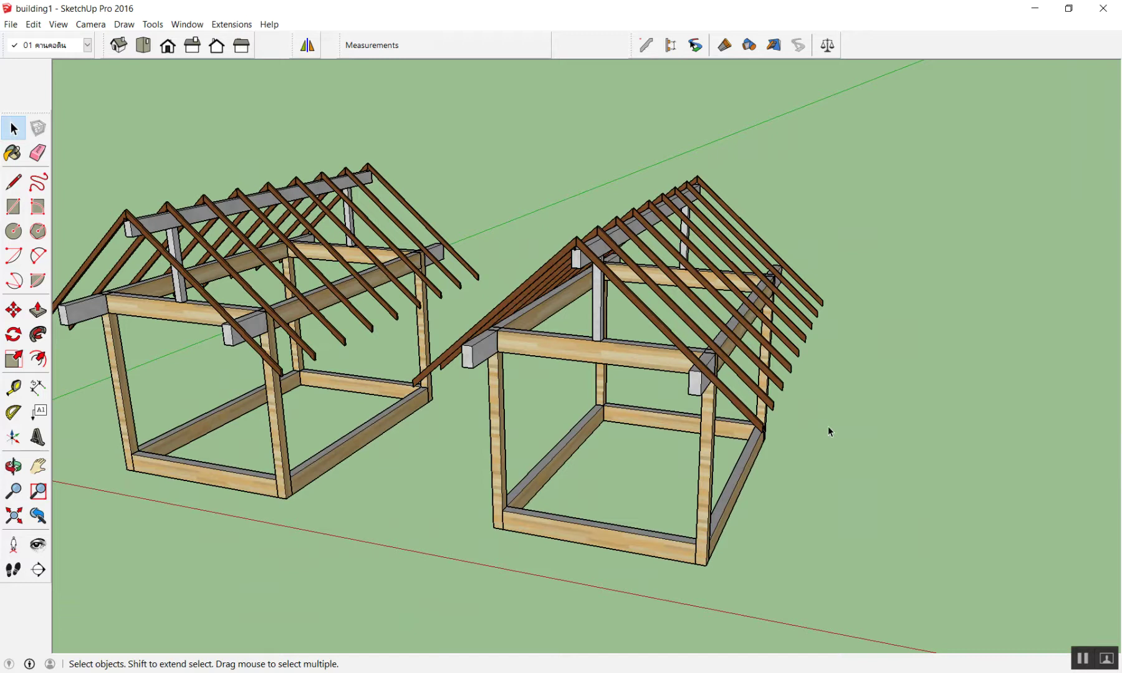
scroll(828, 430, "down", 5)
middle_click_drag(828, 430, 535, 237)
scroll(535, 237, "up", 2)
- Window-select the entire right-hand frame and start the Mirror extension on it
left_click_drag(496, 195, 830, 545)
middle_click_drag(837, 481, 554, 491)
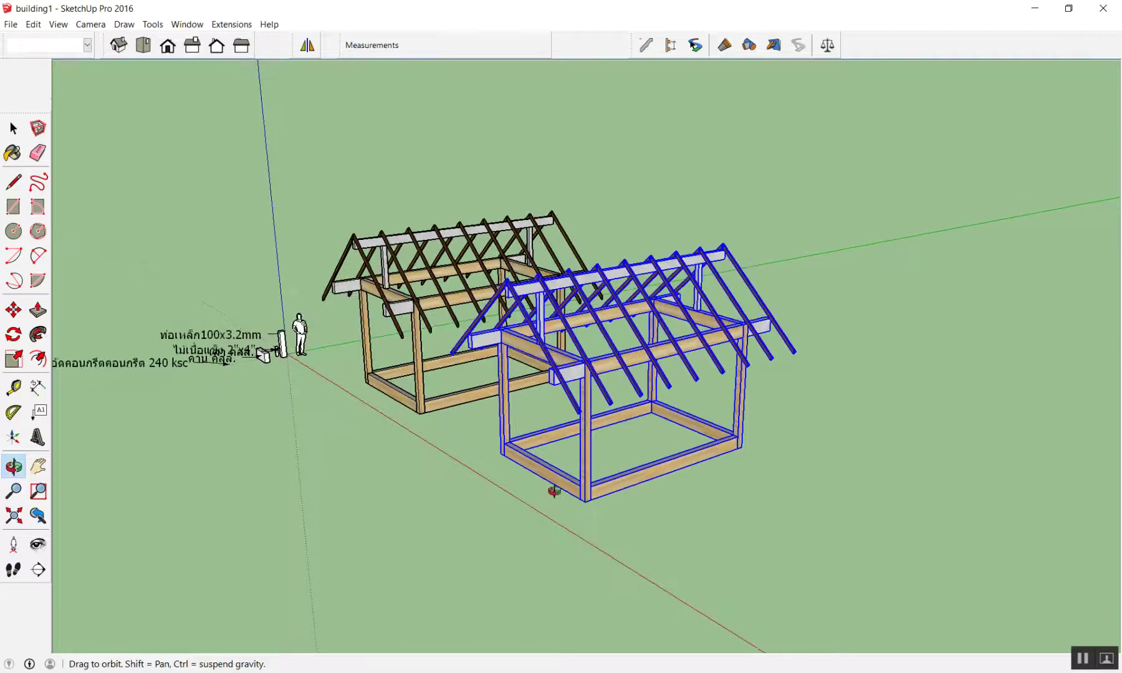
scroll(559, 151, "up", 1)
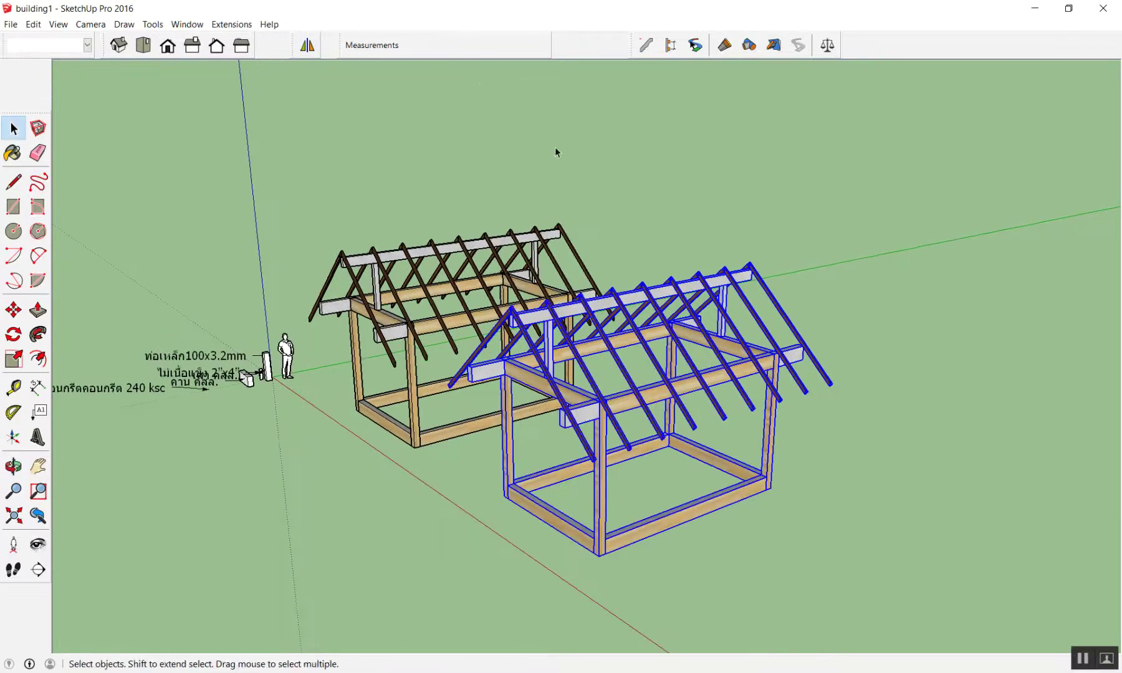
middle_click_drag(556, 152, 782, 163)
left_click(307, 44)
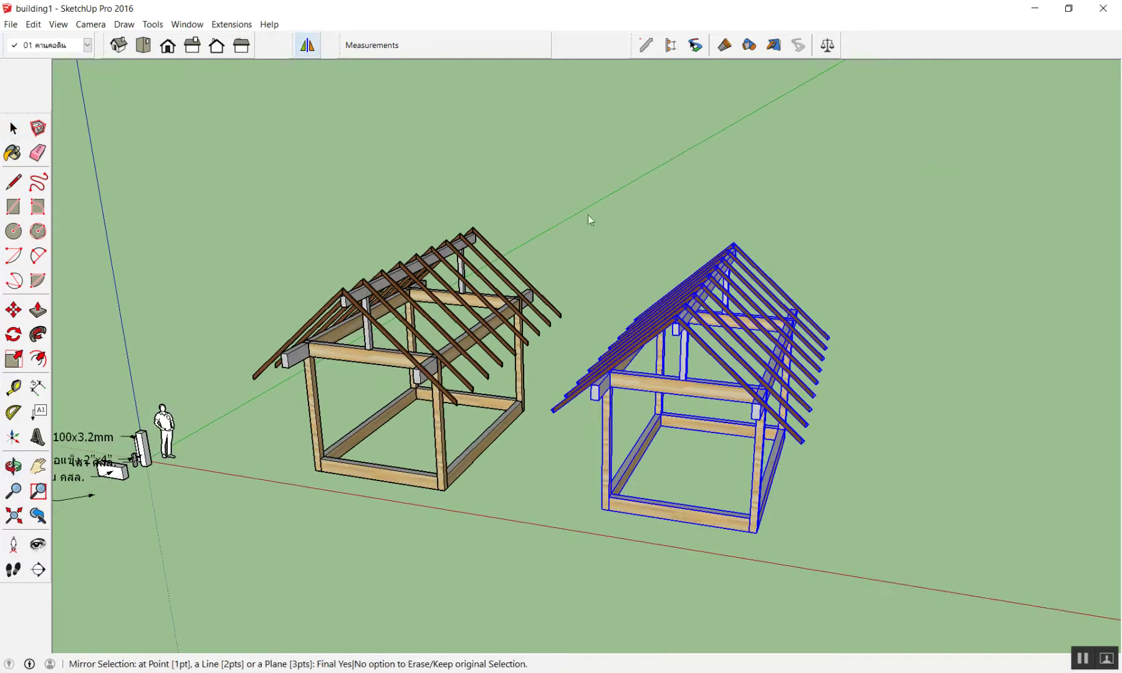
scroll(829, 456, "up", 3)
scroll(829, 455, "up", 3)
mouse_move(829, 456)
middle_mouse_down()
mouse_move(707, 454)
mouse_move(578, 428)
middle_mouse_up()
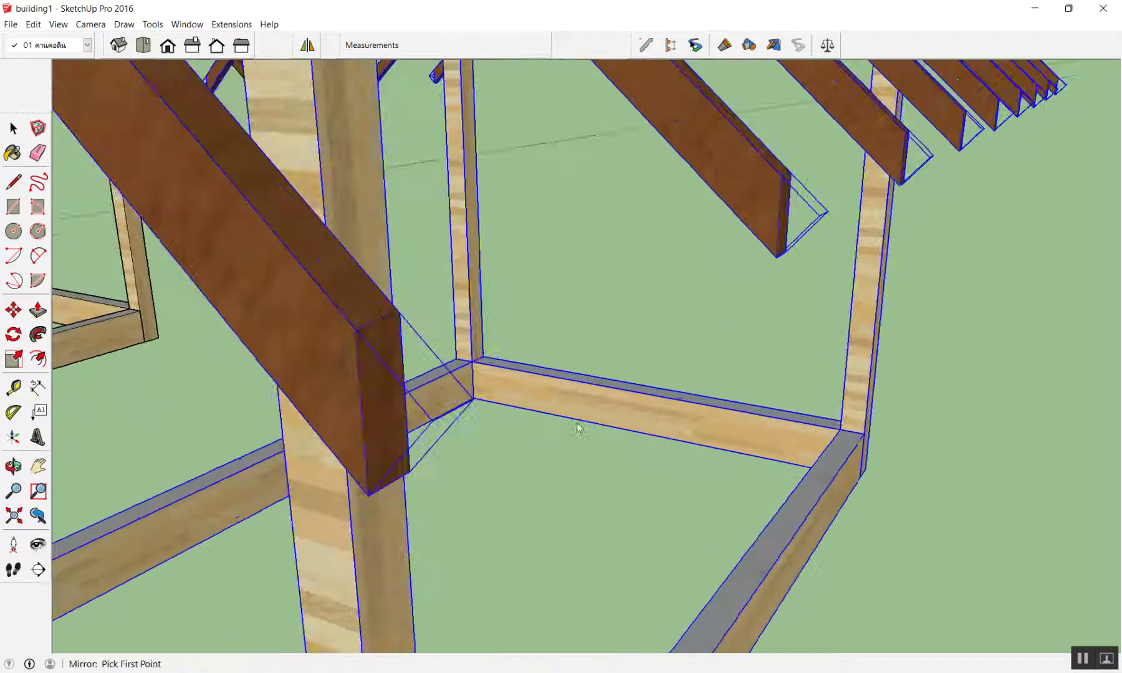
scroll(579, 427, "down", 4)
scroll(561, 426, "up", 4)
scroll(498, 402, "up", 1)
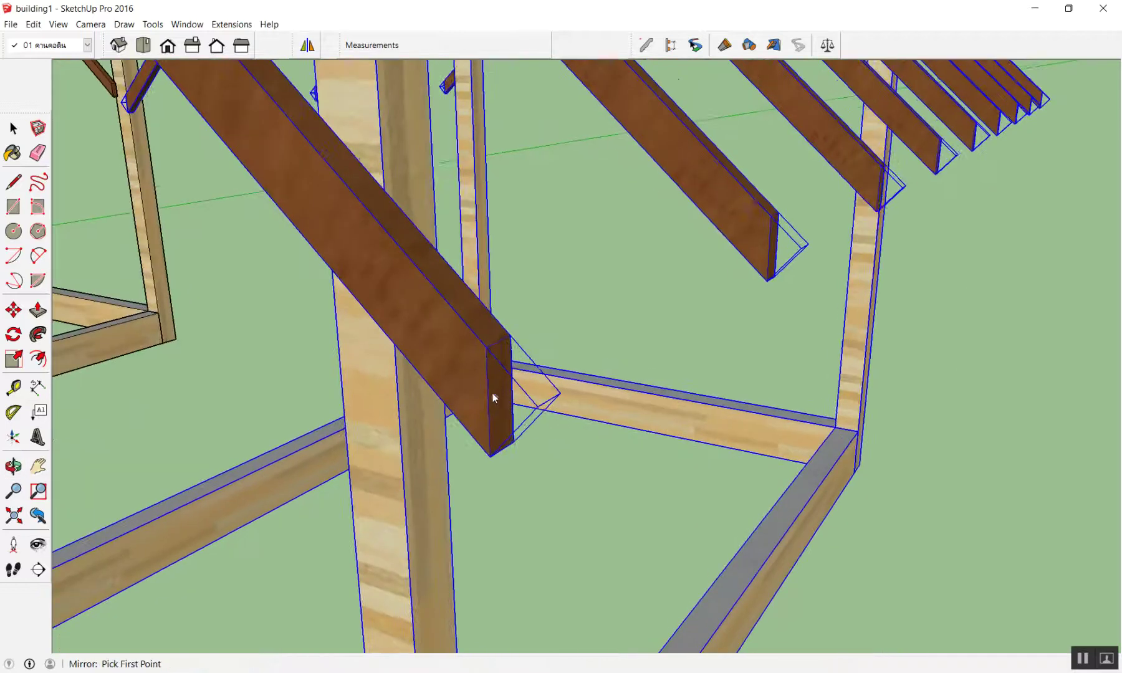
scroll(489, 374, "up", 2)
scroll(486, 369, "up", 2)
scroll(486, 369, "up", 2)
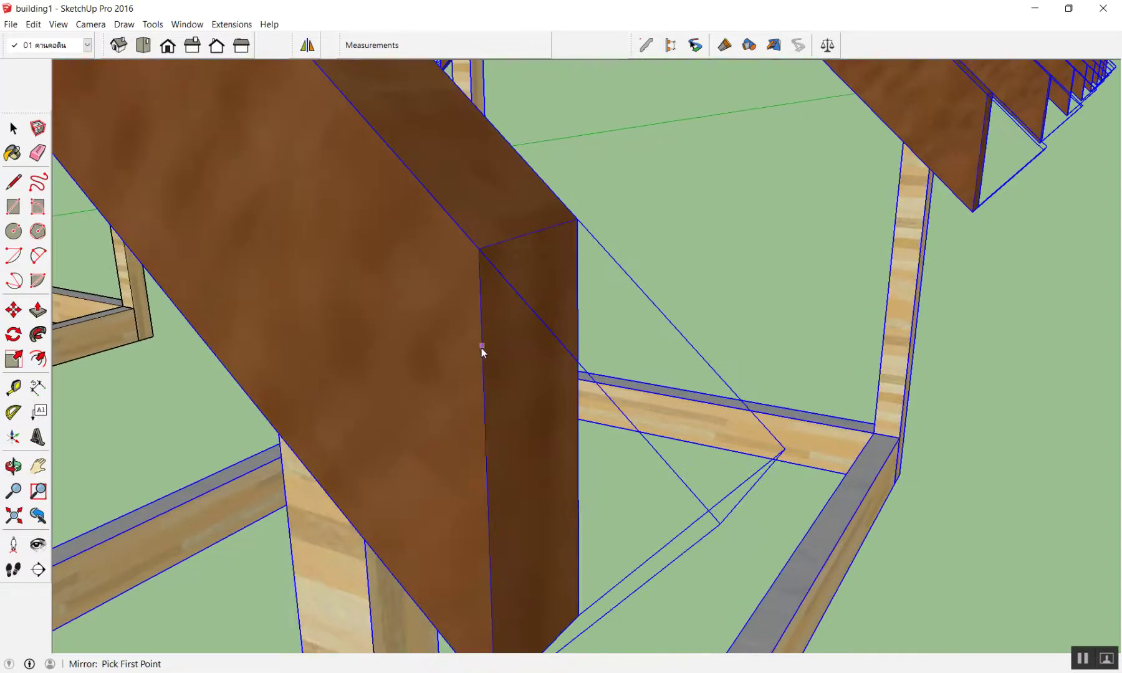
middle_click_drag(508, 339, 476, 378)
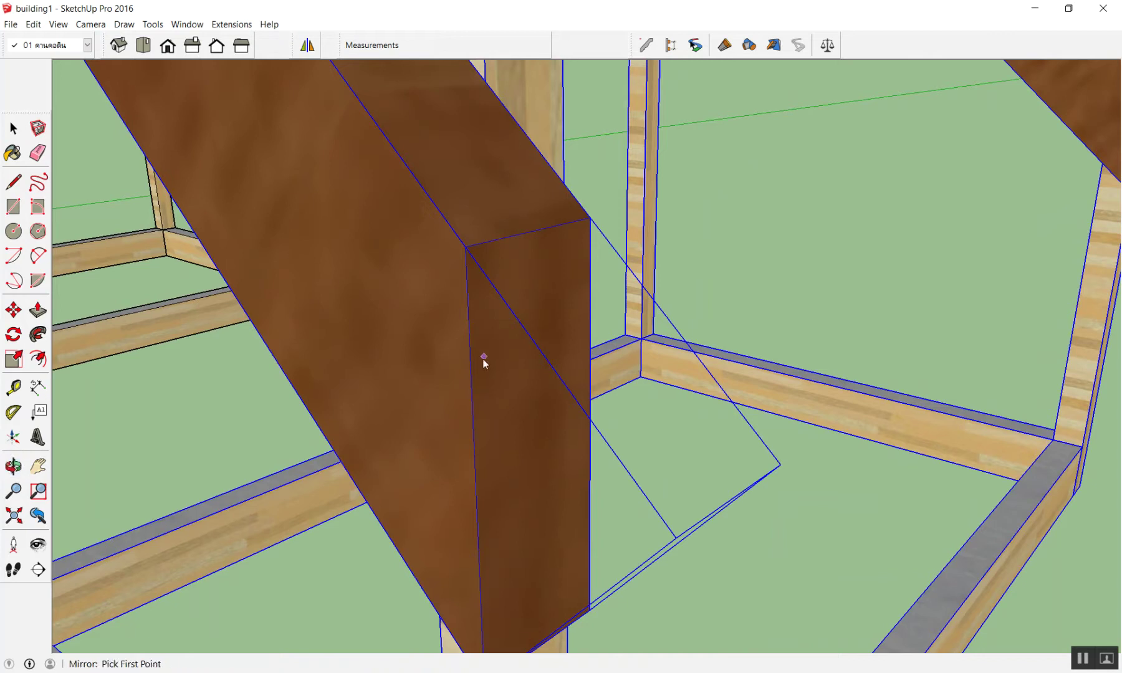
left_click(470, 373)
left_click(495, 241)
scroll(588, 222, "down", 2)
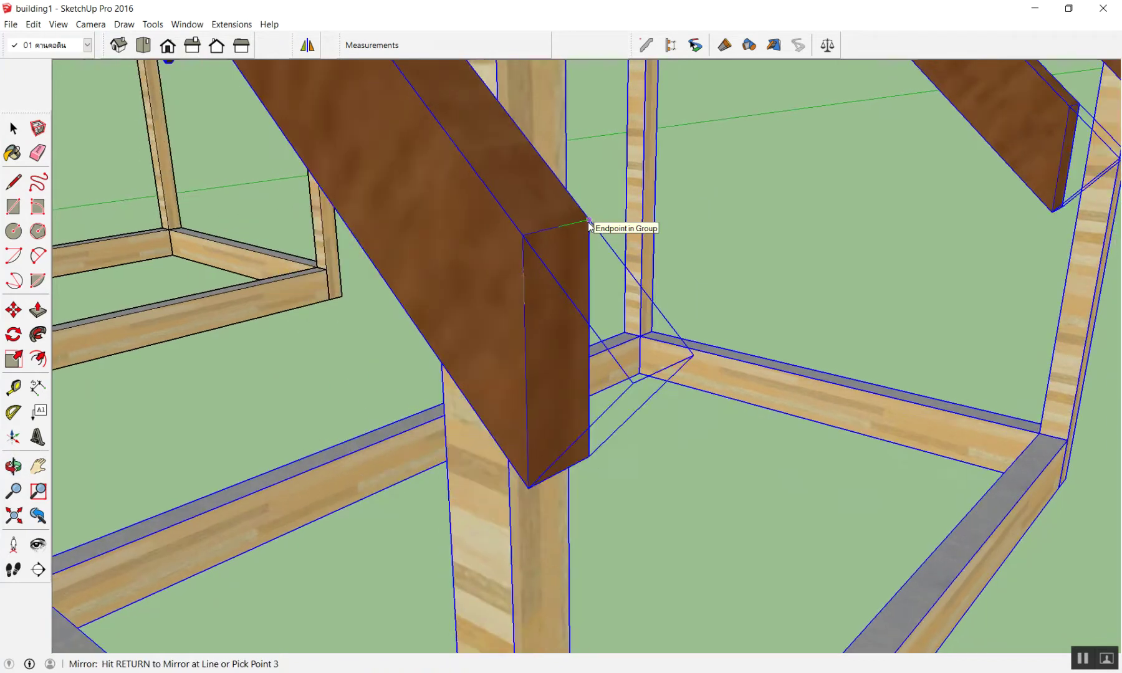
left_click(589, 222)
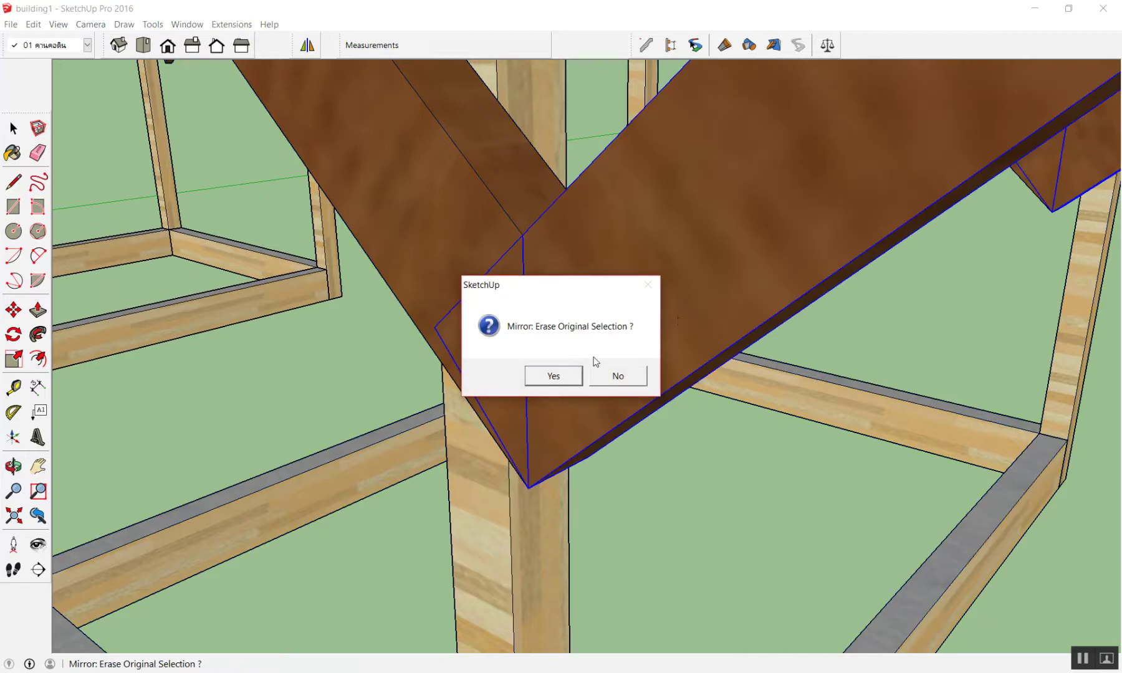
left_click(618, 375)
scroll(546, 376, "down", 3)
scroll(547, 376, "down", 4)
mouse_move(546, 376)
middle_mouse_down()
mouse_move(914, 205)
mouse_move(897, 159)
mouse_move(723, 402)
middle_mouse_up()
key("ctrl+z")
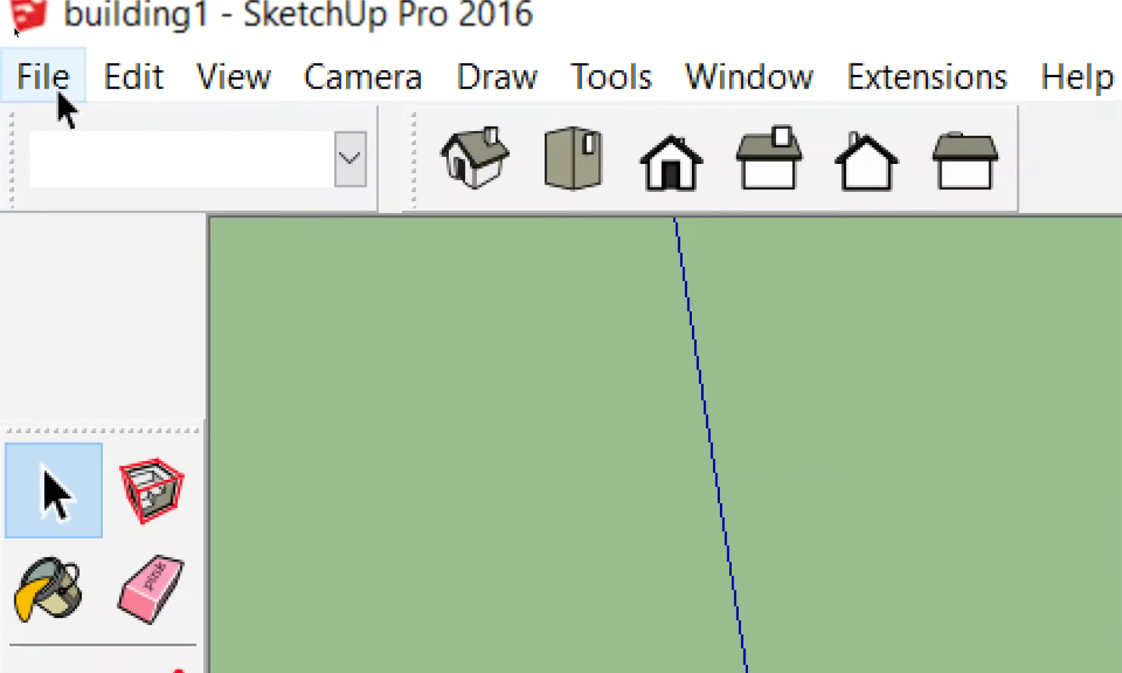
- Try opening buildingex.skp from Work Shop2, declining to save building1 and the read-only prompt
left_click(58, 93)
left_click(69, 195)
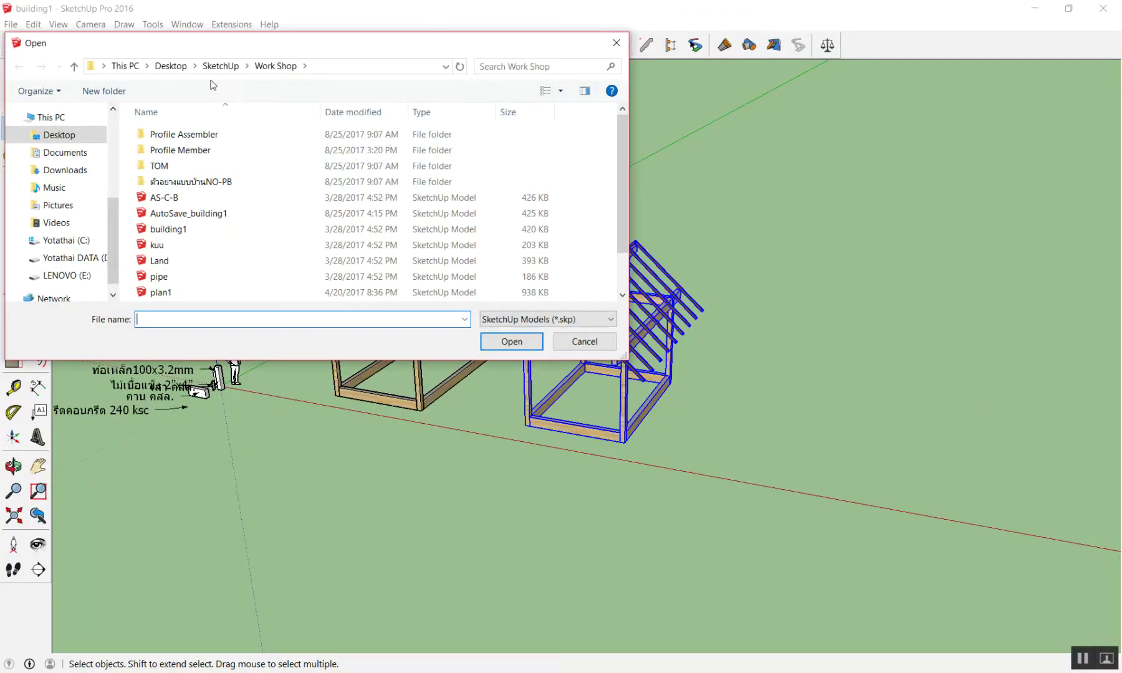
left_click(220, 65)
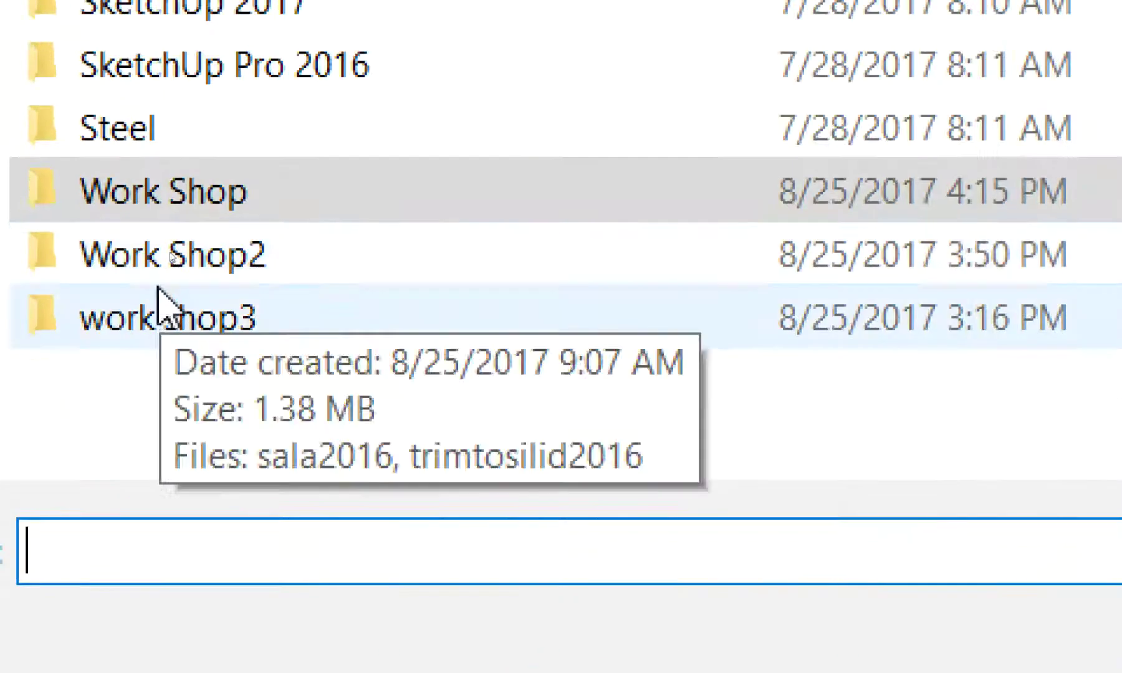
double_click(181, 270)
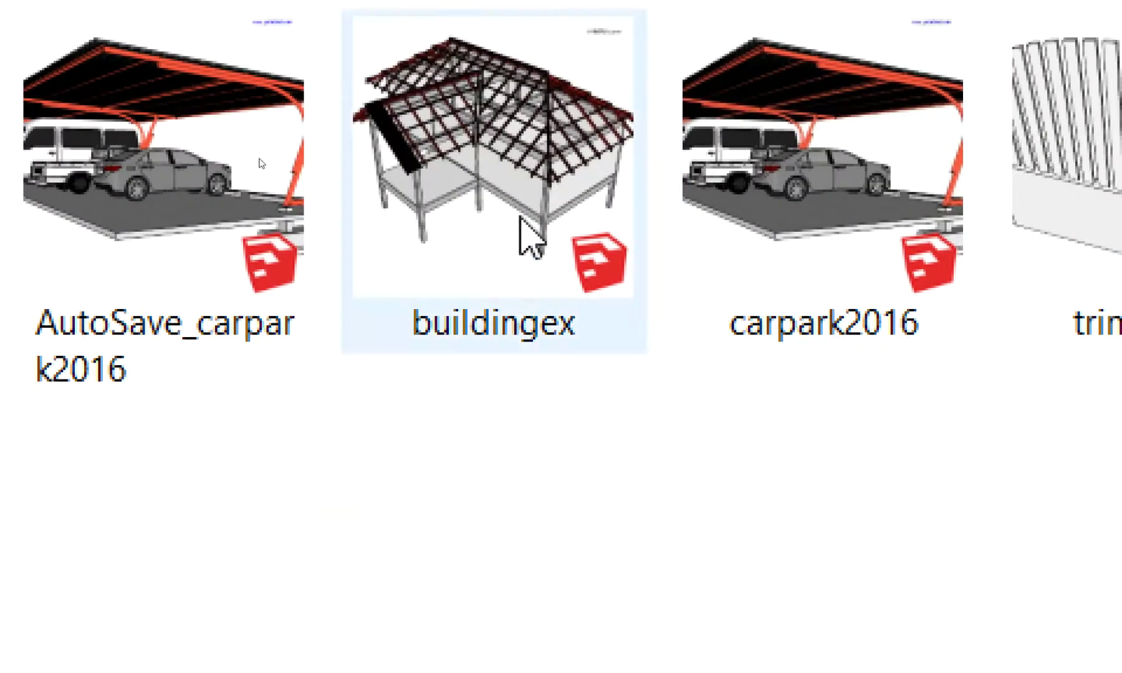
mouse_move(520, 187)
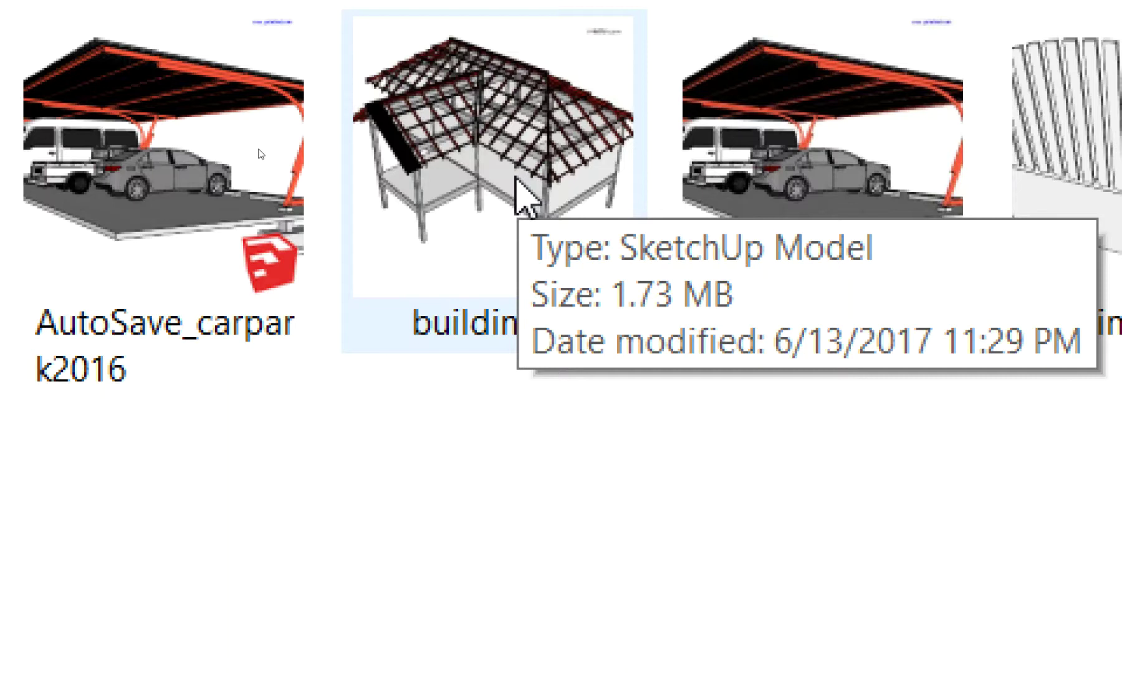
double_click(519, 181)
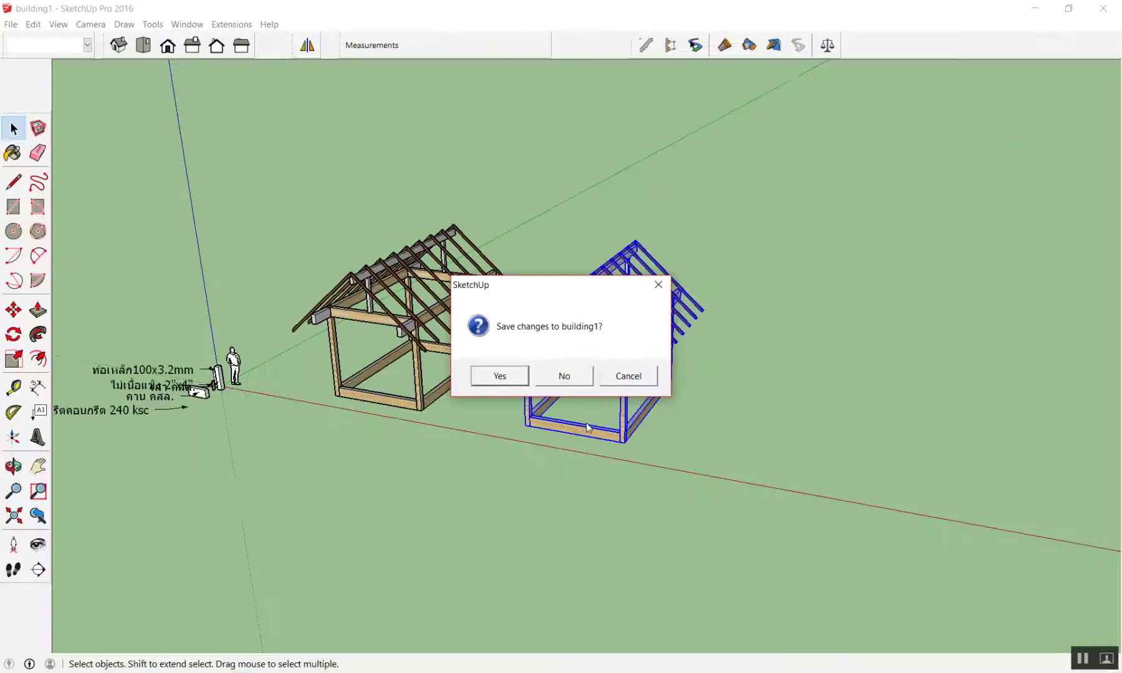
left_click(574, 384)
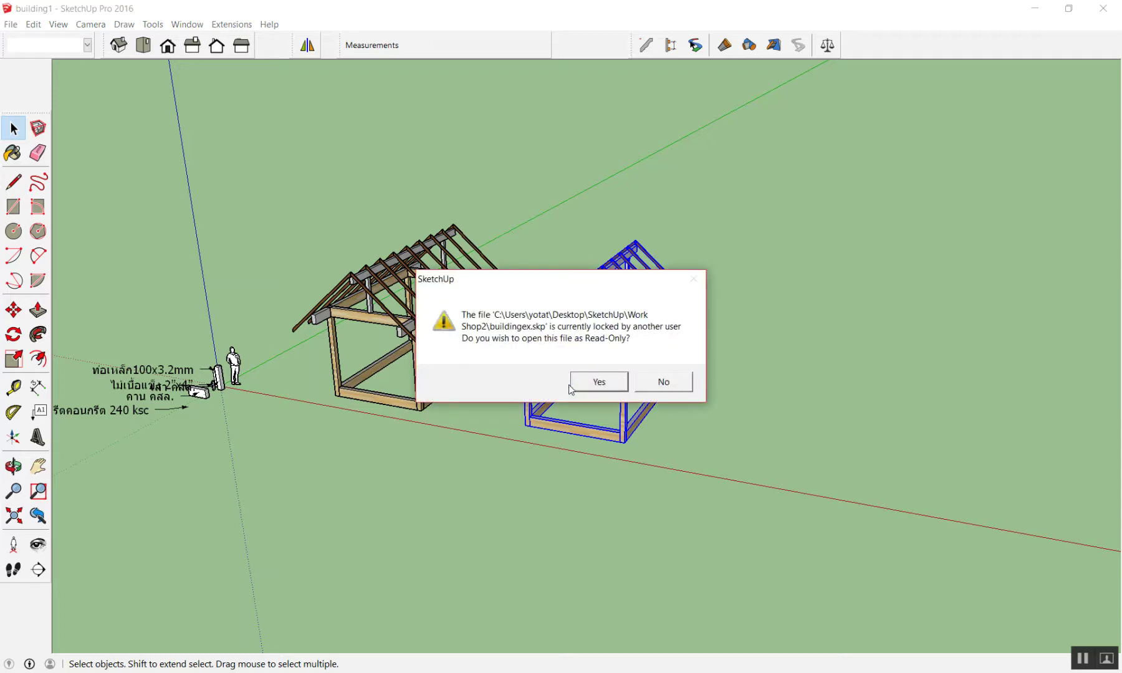
left_click(637, 389)
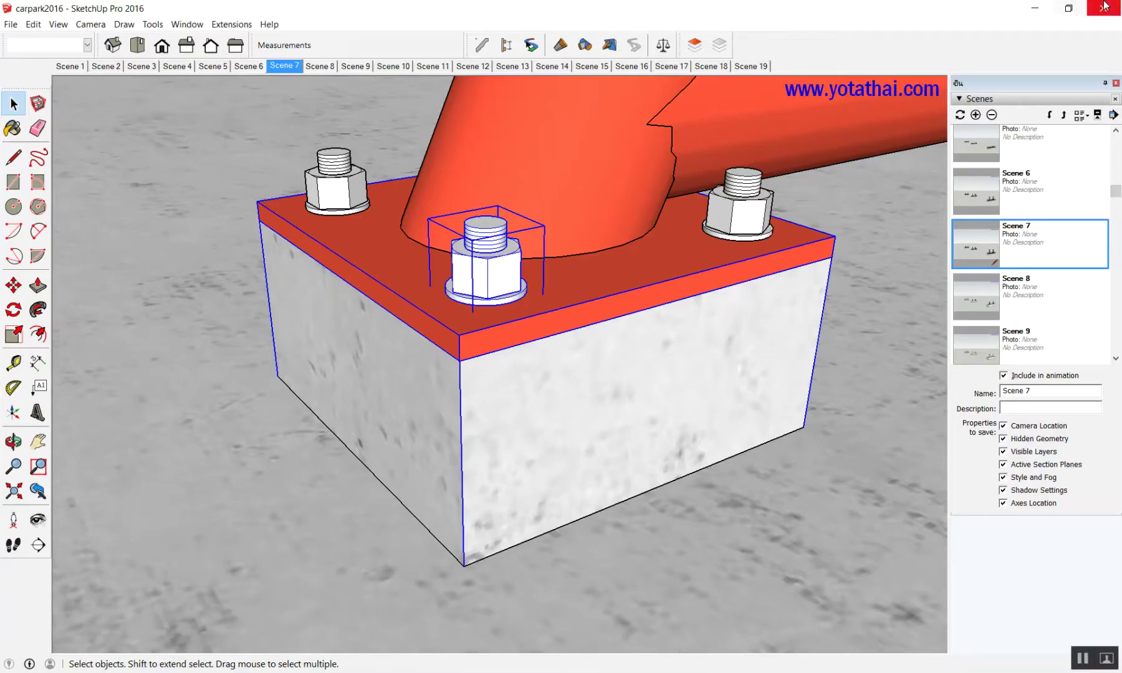
- Close carpark2016 without saving, then open buildingex.skp from Work Shop2 read-only
left_click(1103, 8)
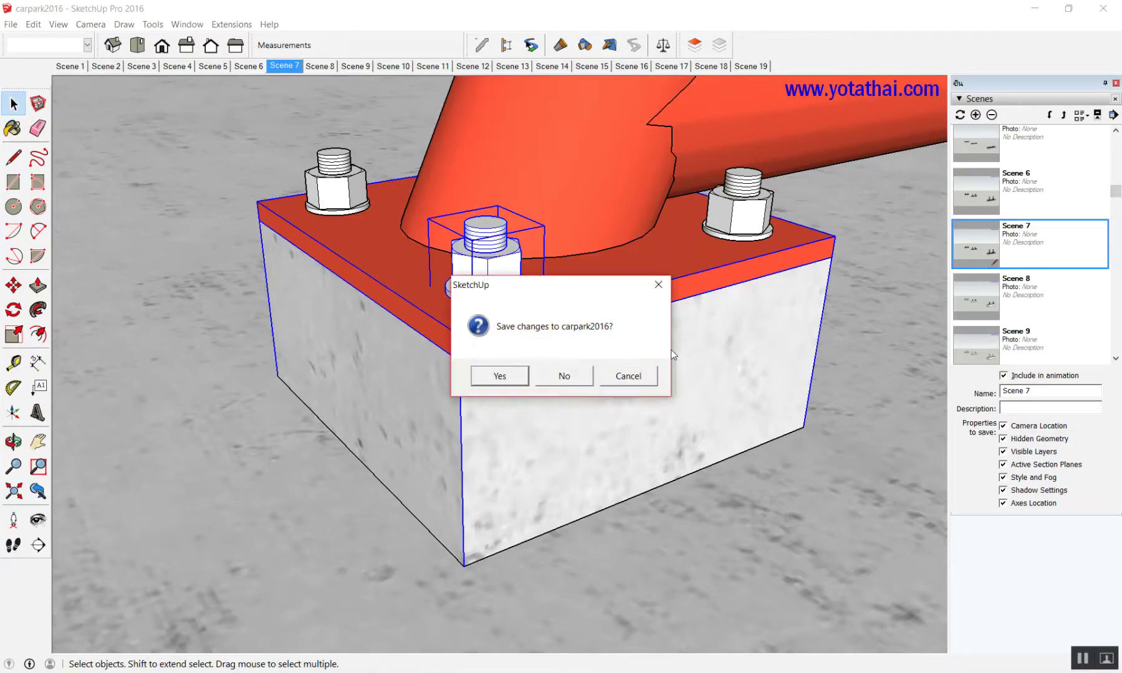
left_click(568, 383)
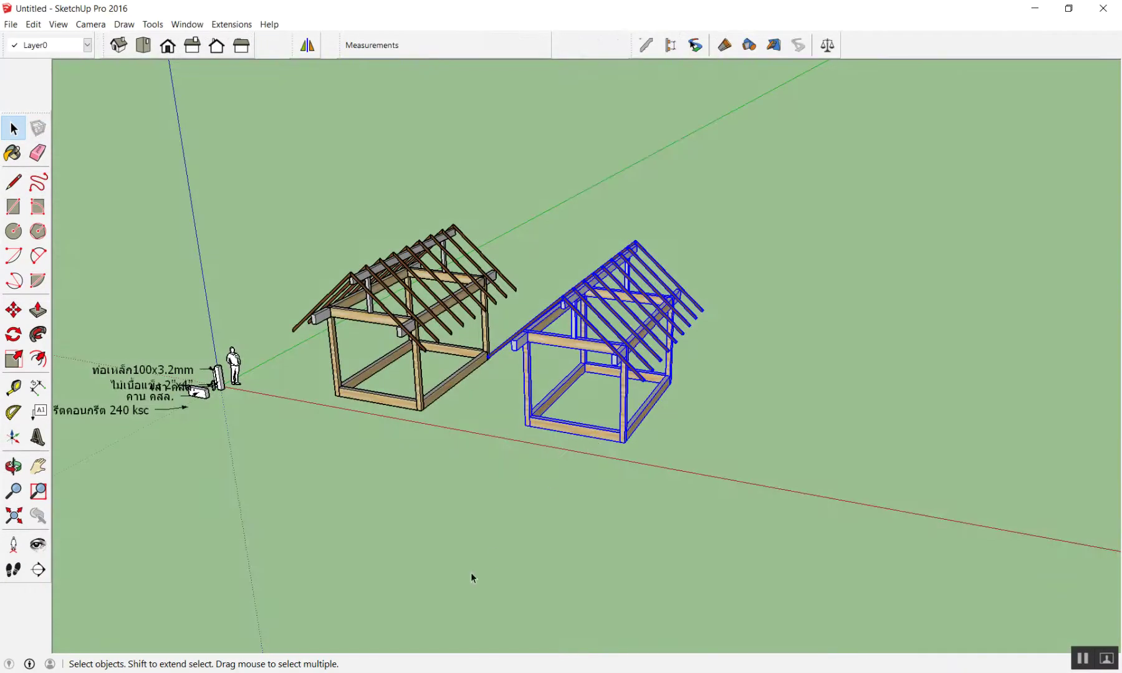
left_click(11, 25)
left_click(25, 52)
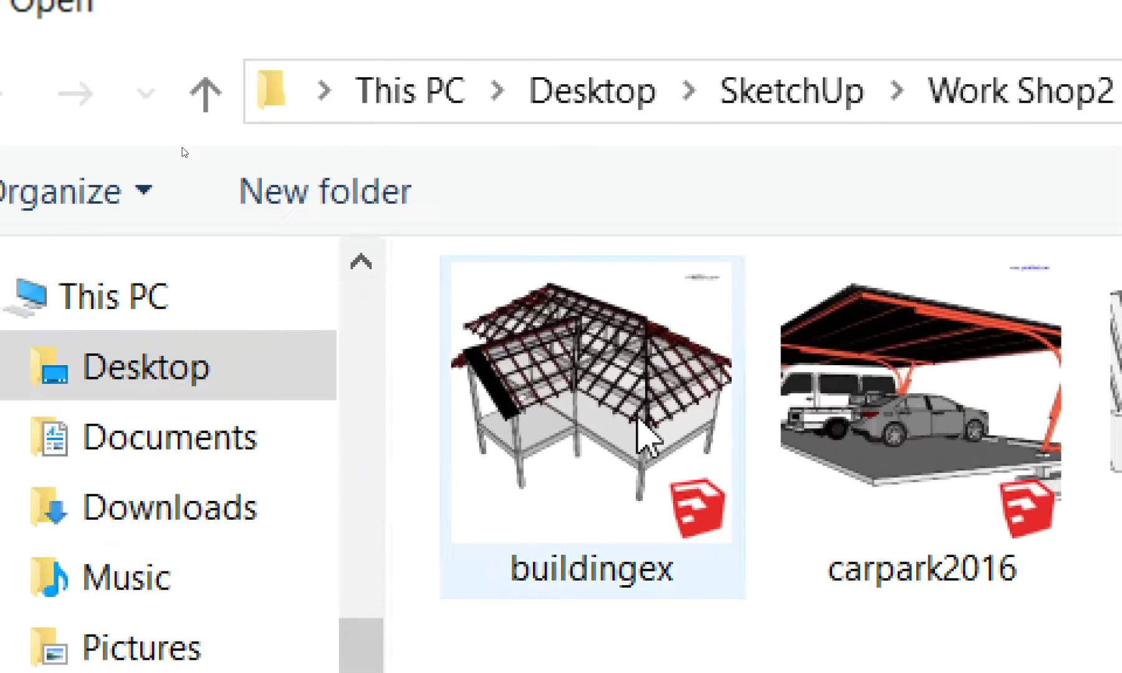
double_click(635, 414)
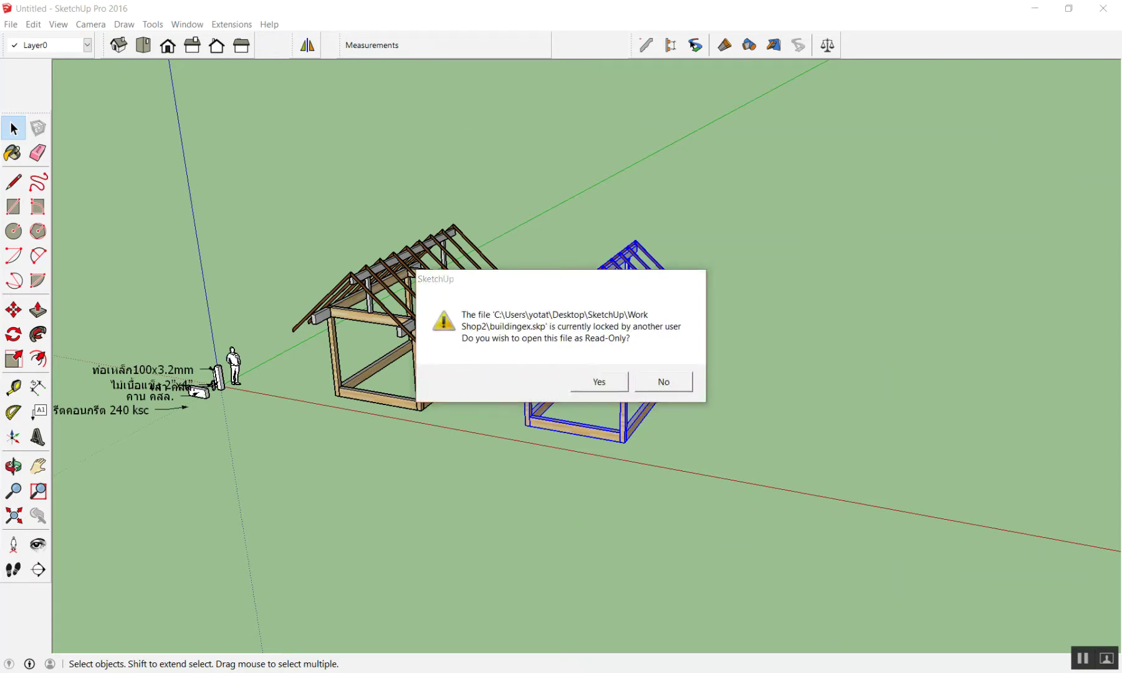
left_click(608, 384)
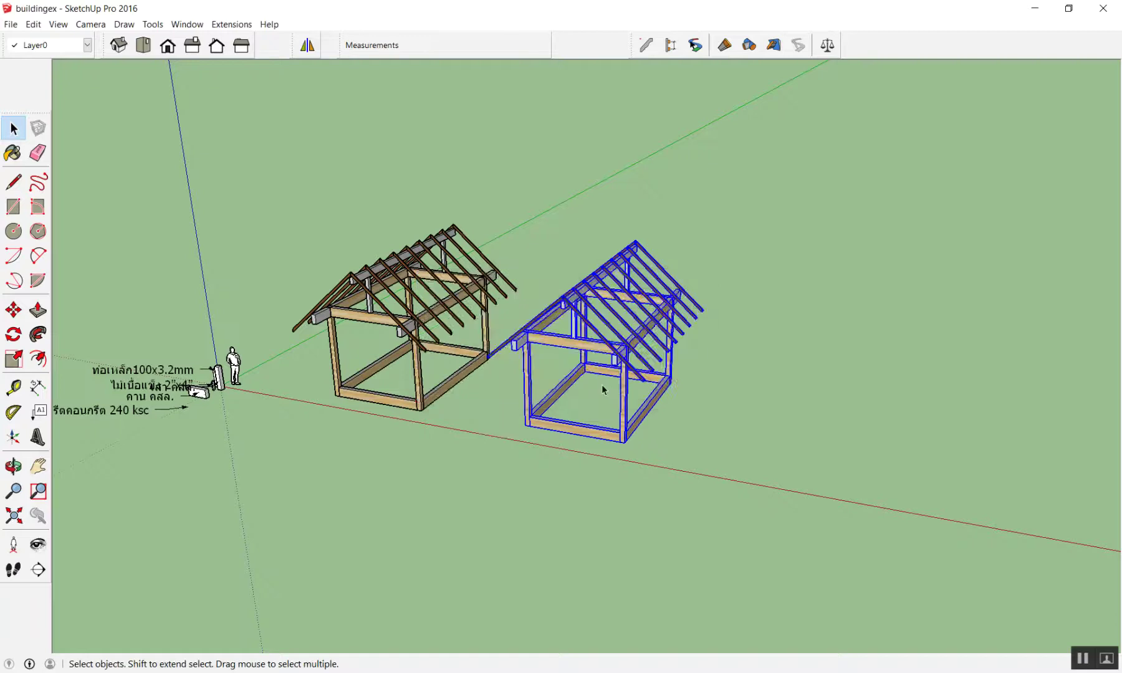
- Switch to Top view with F2 and zoom in on the roof corner
scroll(490, 404, "up", 2)
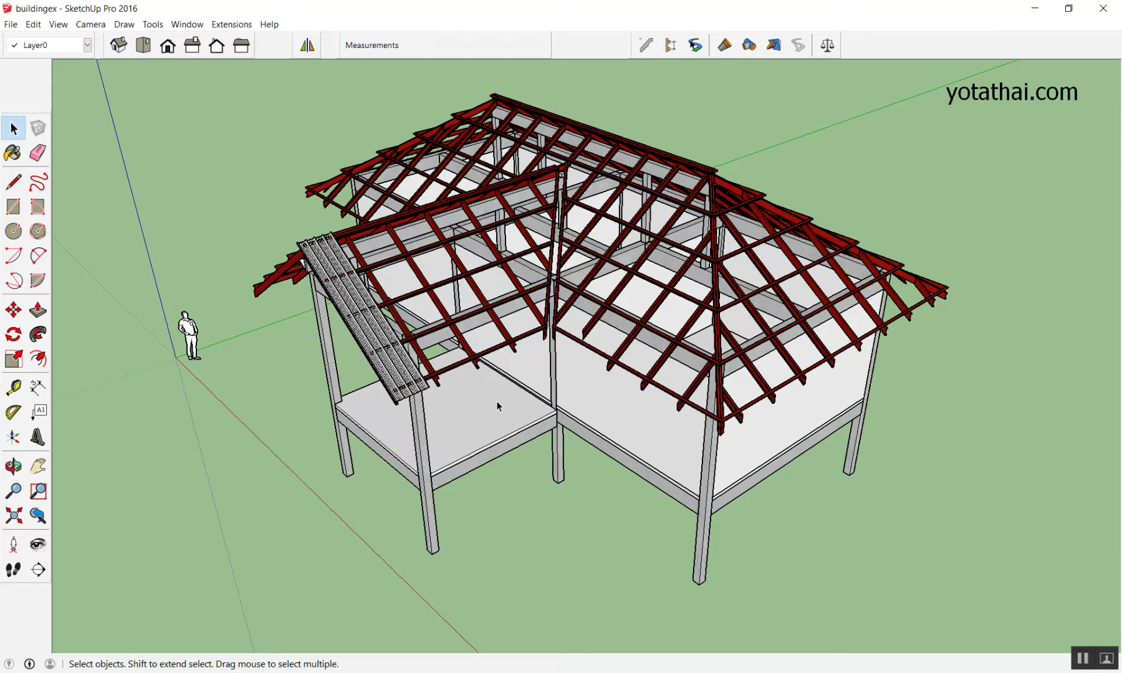
key("F2")
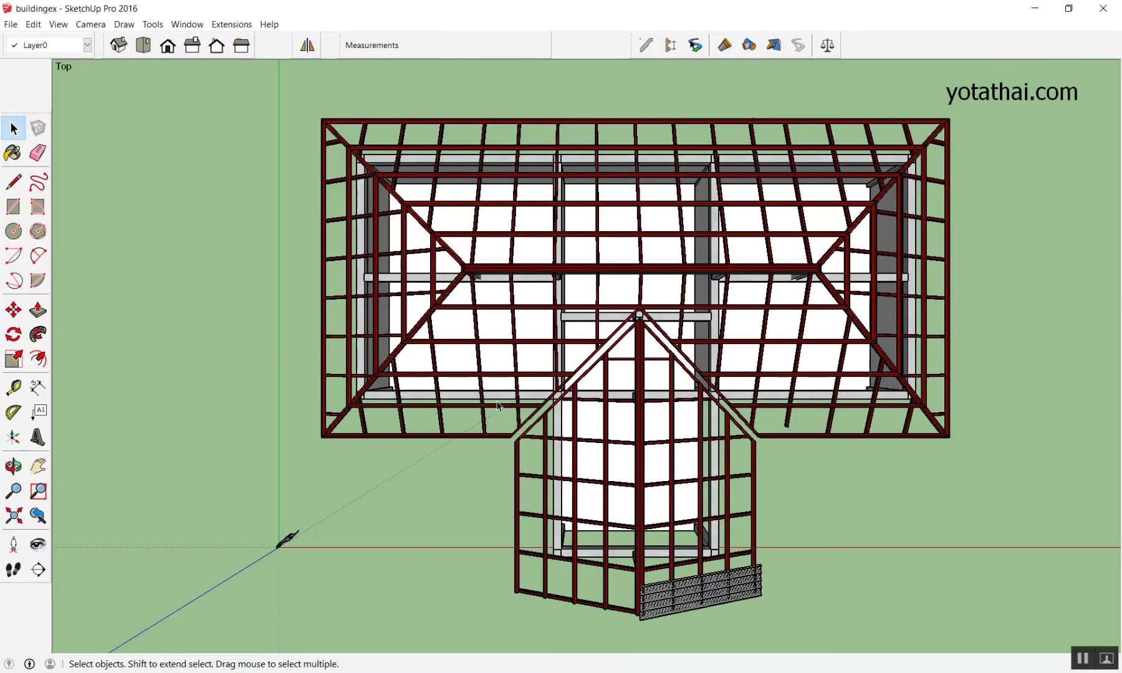
scroll(474, 414, "down", 3)
scroll(623, 406, "down", 1)
scroll(811, 392, "up", 3)
scroll(642, 99, "up", 2)
scroll(694, 145, "down", 3)
scroll(705, 146, "up", 3)
scroll(707, 150, "down", 2)
scroll(708, 164, "up", 2)
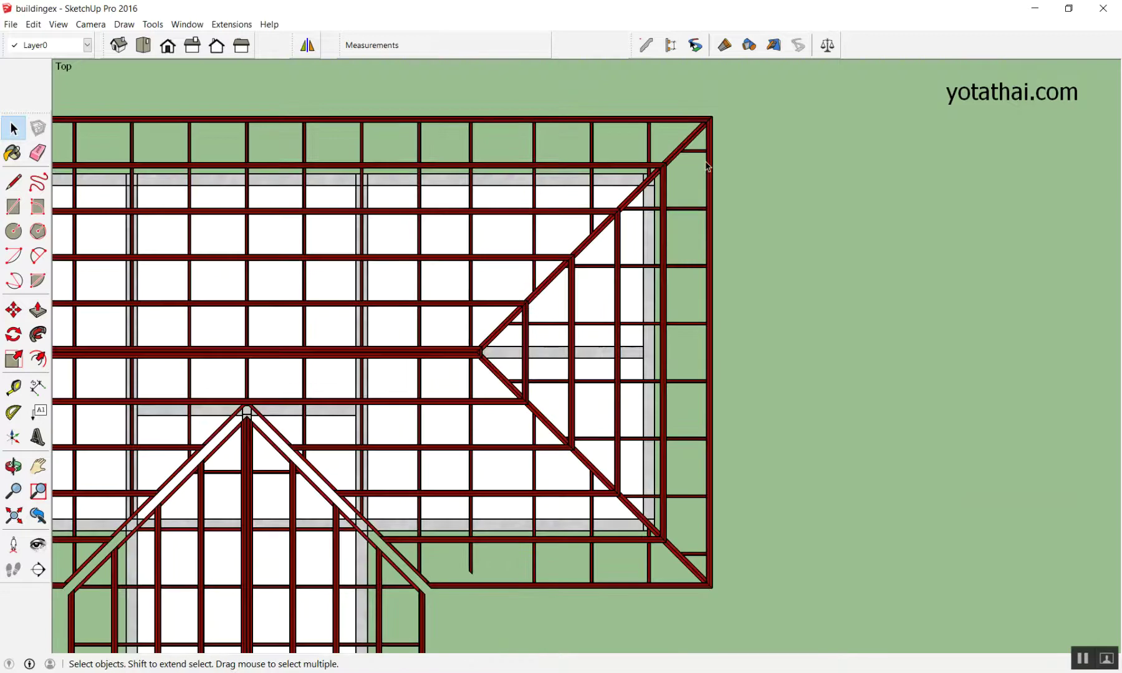
scroll(708, 164, "up", 1)
scroll(680, 113, "up", 2)
scroll(558, 112, "up", 2)
scroll(661, 181, "up", 3)
- Select the diagonal hip beam, corner beams and a purlin to check their layers, then deselect
left_click(670, 246)
left_click_drag(700, 281, 649, 237)
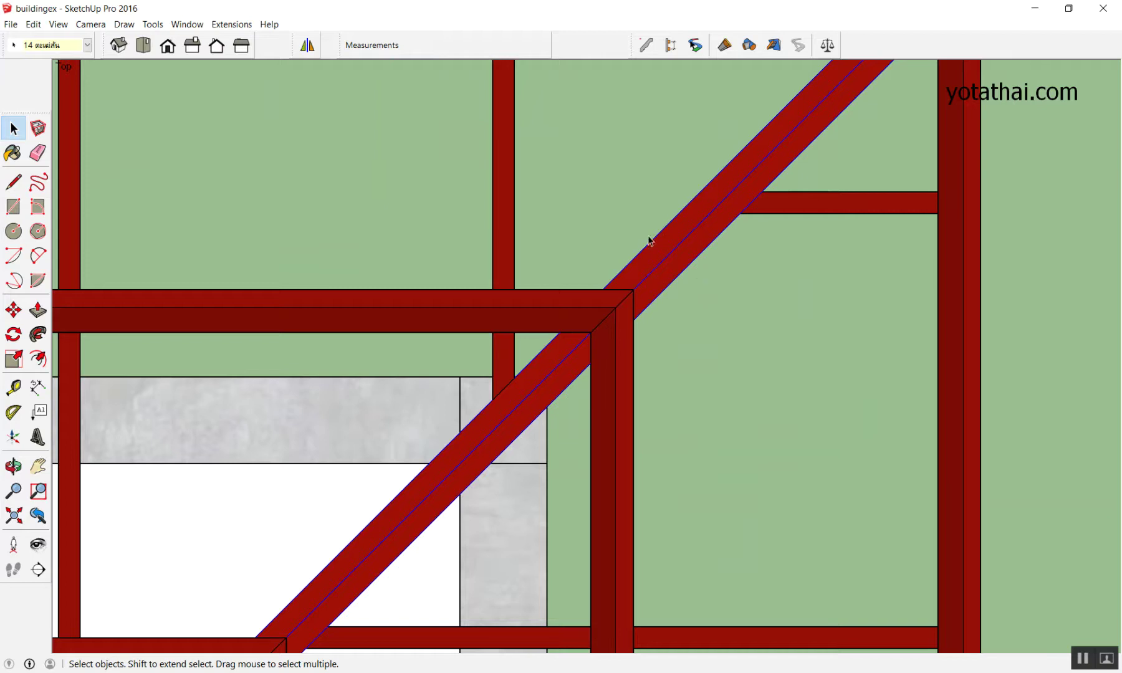
scroll(645, 242, "down", 2)
scroll(644, 243, "down", 1)
scroll(639, 240, "down", 2)
scroll(638, 240, "up", 2)
scroll(594, 337, "down", 2)
scroll(576, 449, "up", 1)
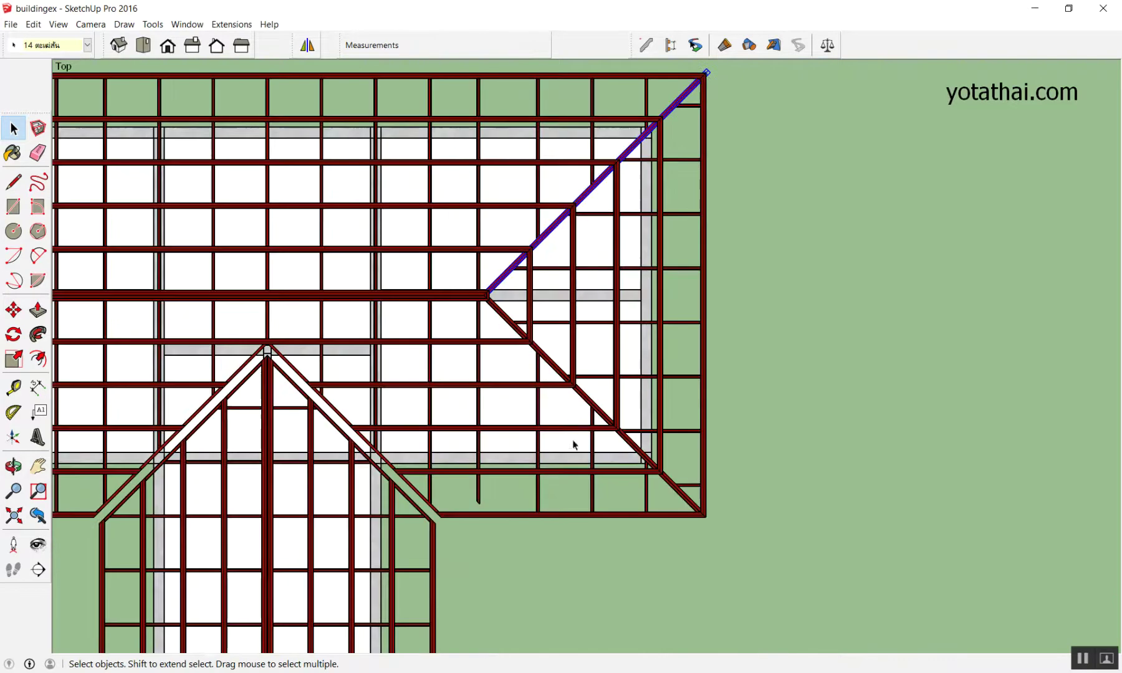
scroll(581, 358, "up", 2)
scroll(592, 340, "down", 1)
scroll(642, 287, "down", 1)
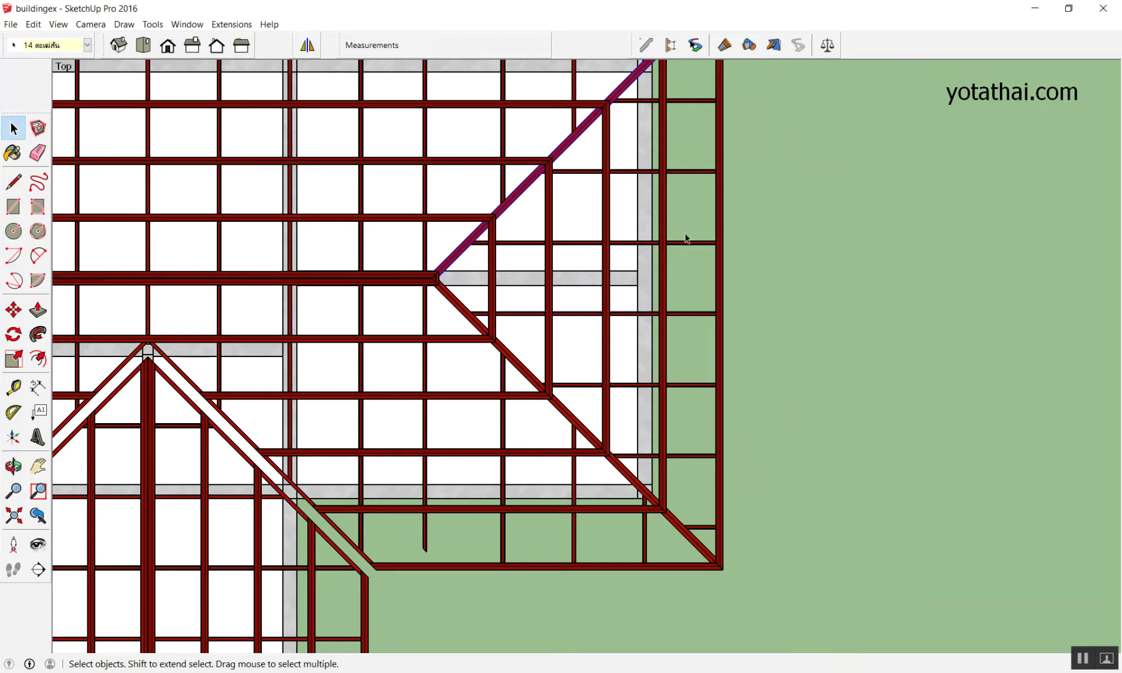
scroll(692, 187, "up", 3)
left_click(691, 167)
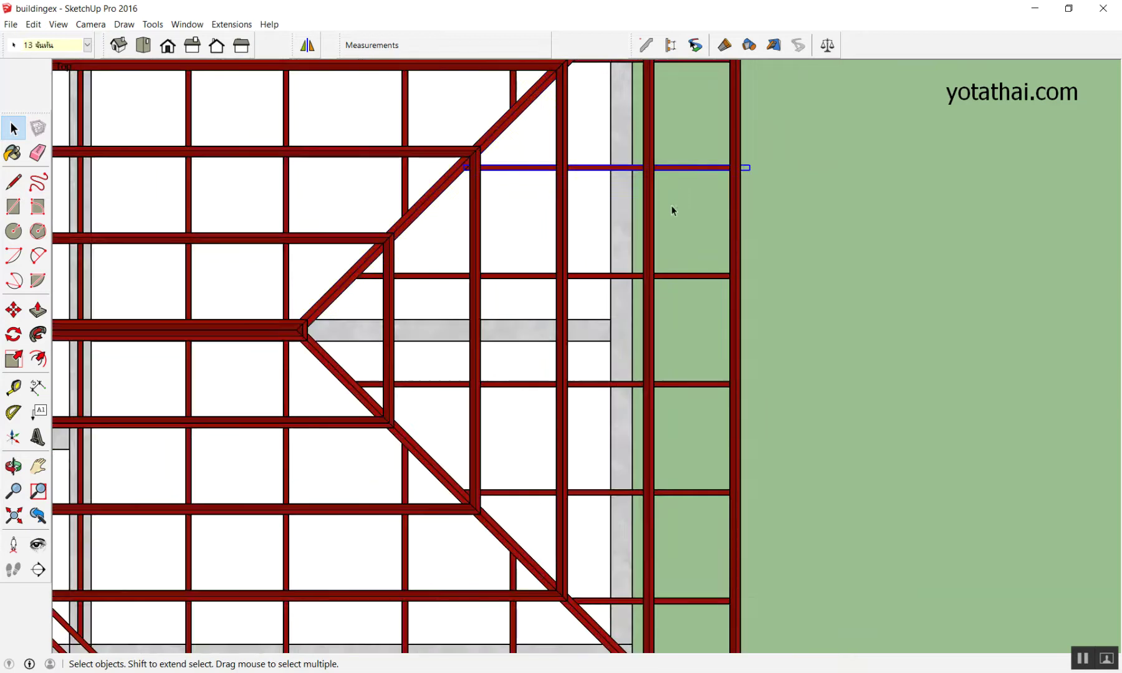
left_click(649, 224)
left_click(692, 228)
scroll(623, 236, "down", 3)
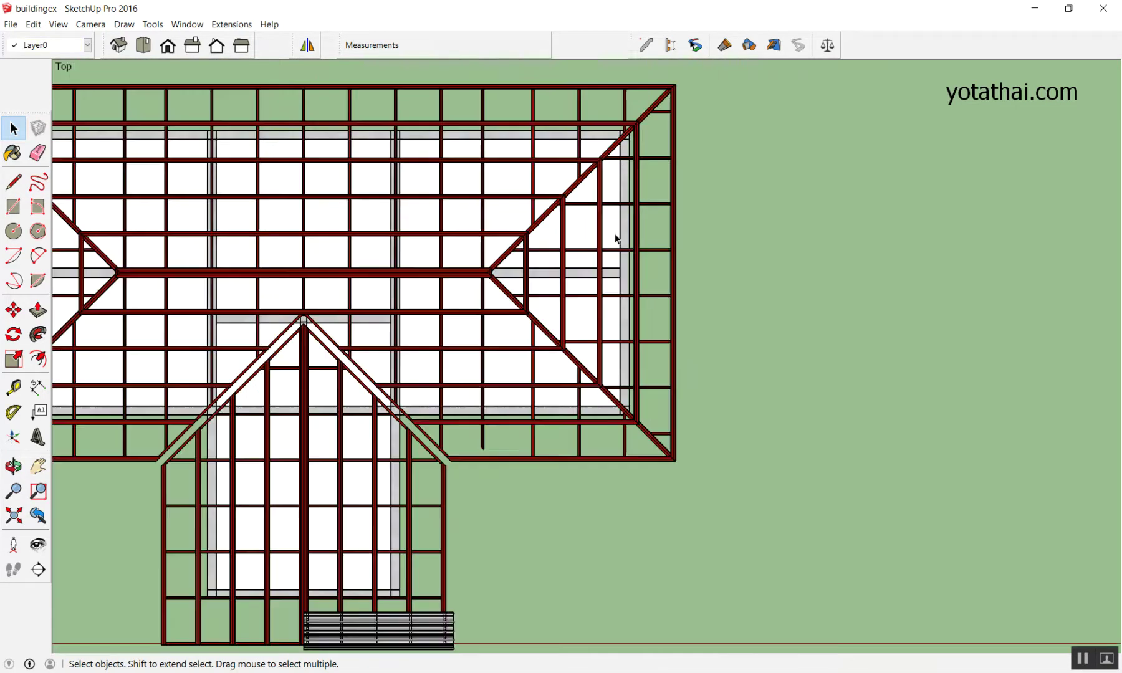
- Delete two horizontal purlins, the right edge beam and two short corner beams
scroll(655, 130, "up", 2)
scroll(654, 140, "down", 1)
scroll(686, 146, "up", 3)
left_click_drag(705, 148, 641, 290)
scroll(641, 280, "down", 2)
key("Delete")
scroll(642, 262, "up", 2)
left_click(667, 135)
key("Delete")
left_click_drag(674, 324, 660, 399)
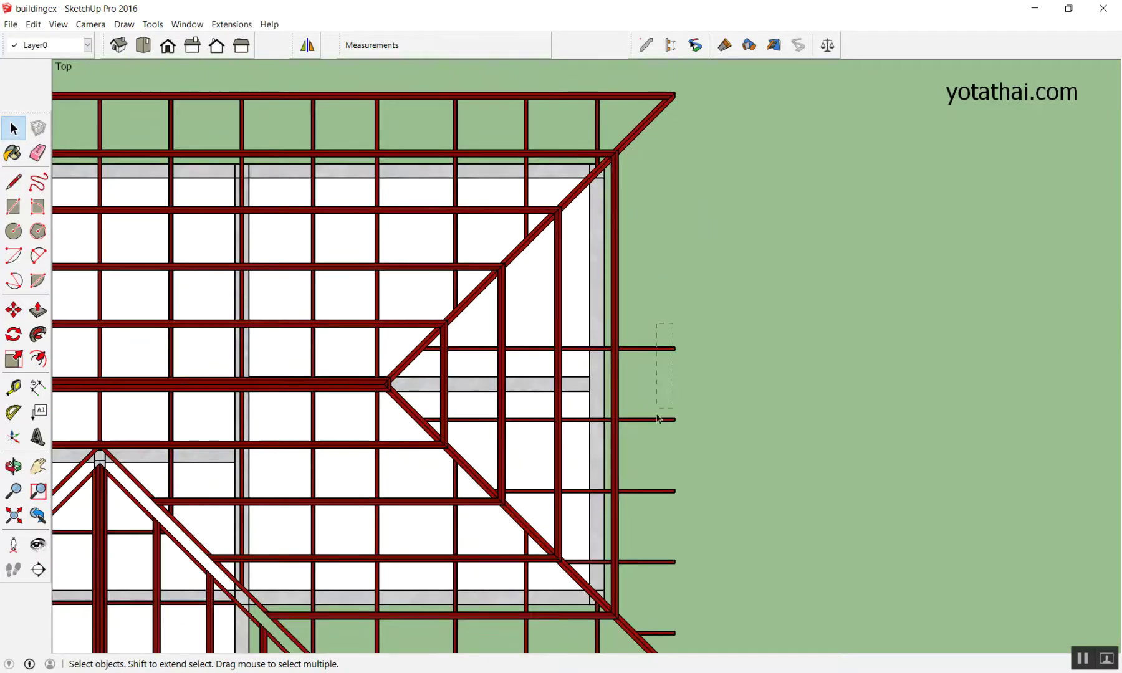
key("Delete")
- Delete the two rightmost vertical beams and the white roof face
left_click(612, 343)
key("Delete")
left_click(561, 318)
key("Delete")
left_click(507, 313)
key("Delete")
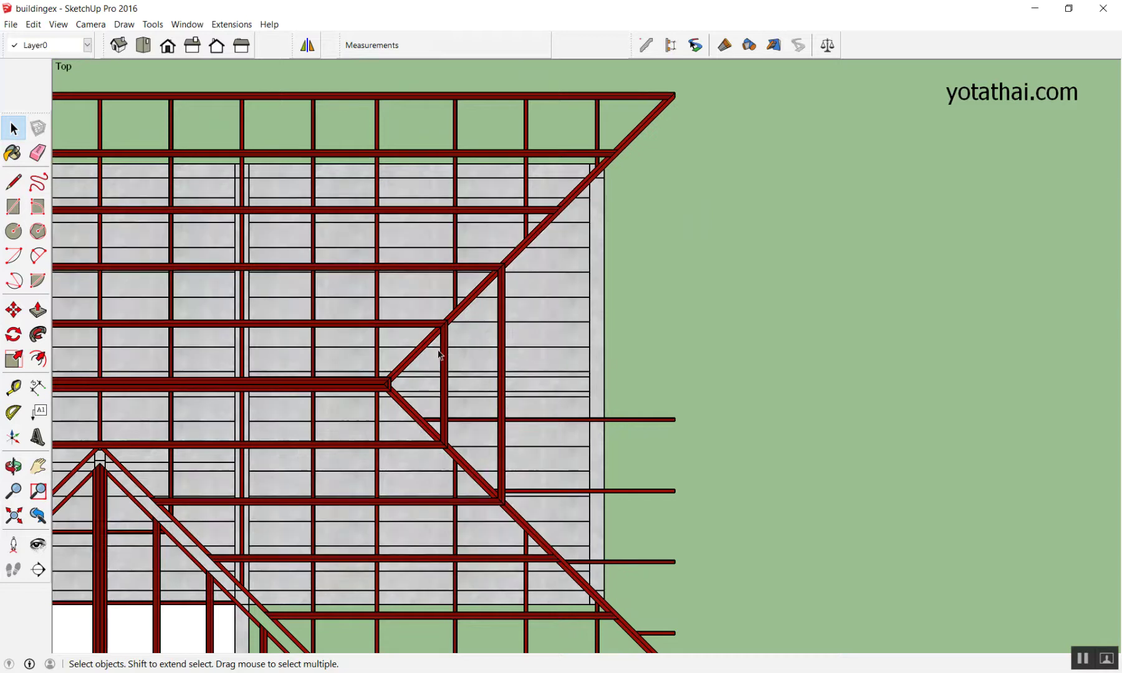
mouse_move(617, 301)
middle_mouse_down()
mouse_move(510, 256)
mouse_move(470, 180)
middle_mouse_up()
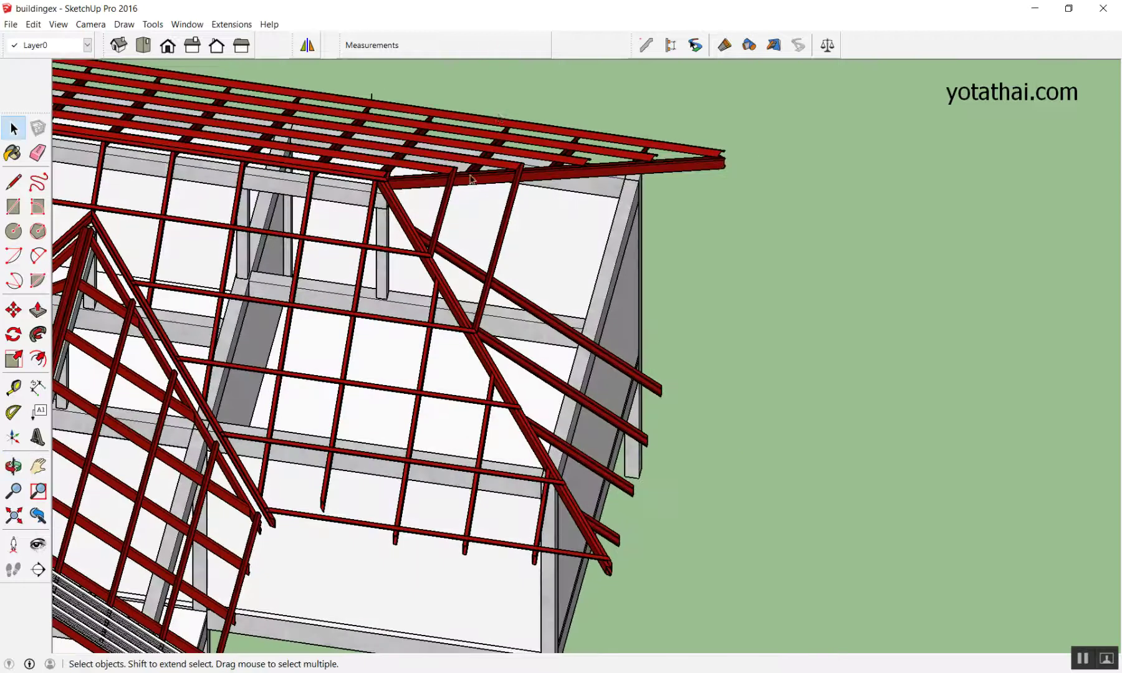
- Delete three rafters on the right slope, including the steep one and the long one
scroll(470, 179, "up", 2)
left_click(445, 200)
key("Delete")
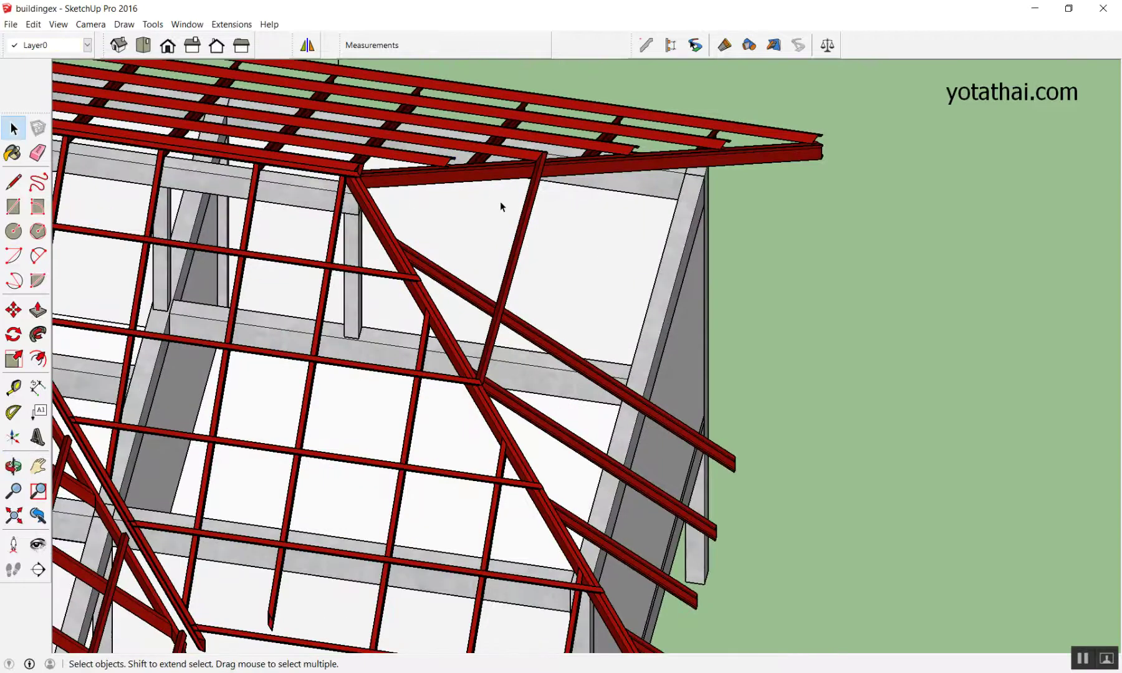
left_click(531, 205)
key("Delete")
scroll(517, 193, "down", 2)
scroll(641, 341, "up", 1)
scroll(641, 341, "up", 1)
left_click(640, 341)
key("Delete")
- Delete three more right-slope rafters, down to the short one near the bottom right
scroll(621, 374, "down", 3)
scroll(617, 374, "up", 2)
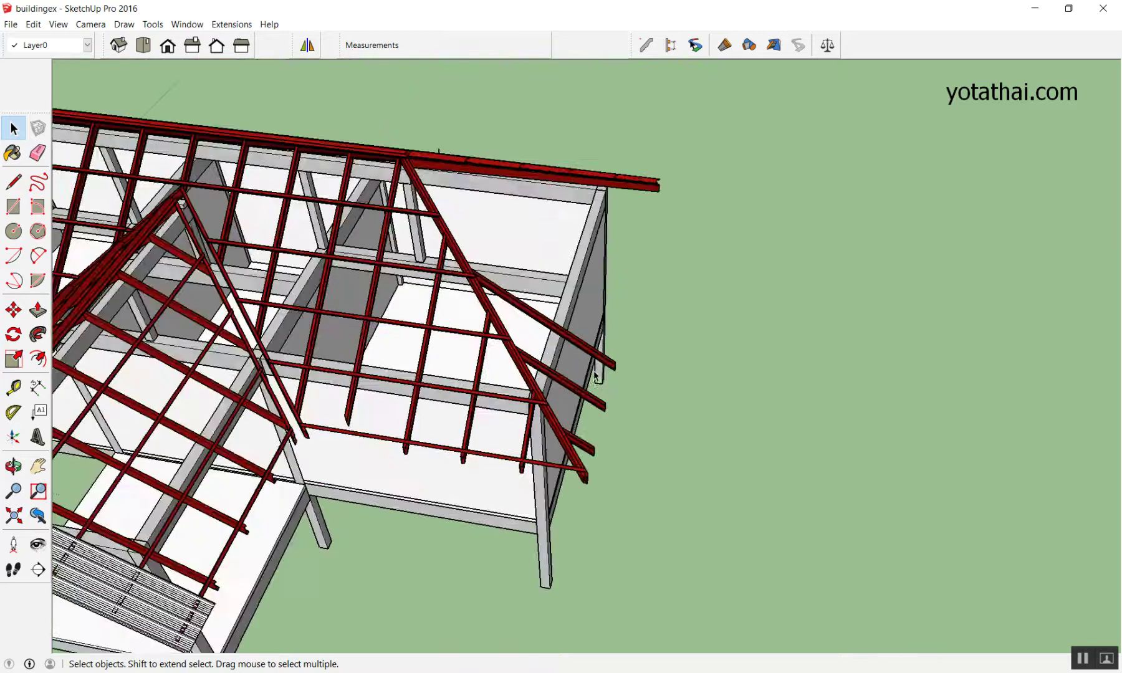
scroll(608, 361, "up", 1)
left_click(605, 354)
key("Delete")
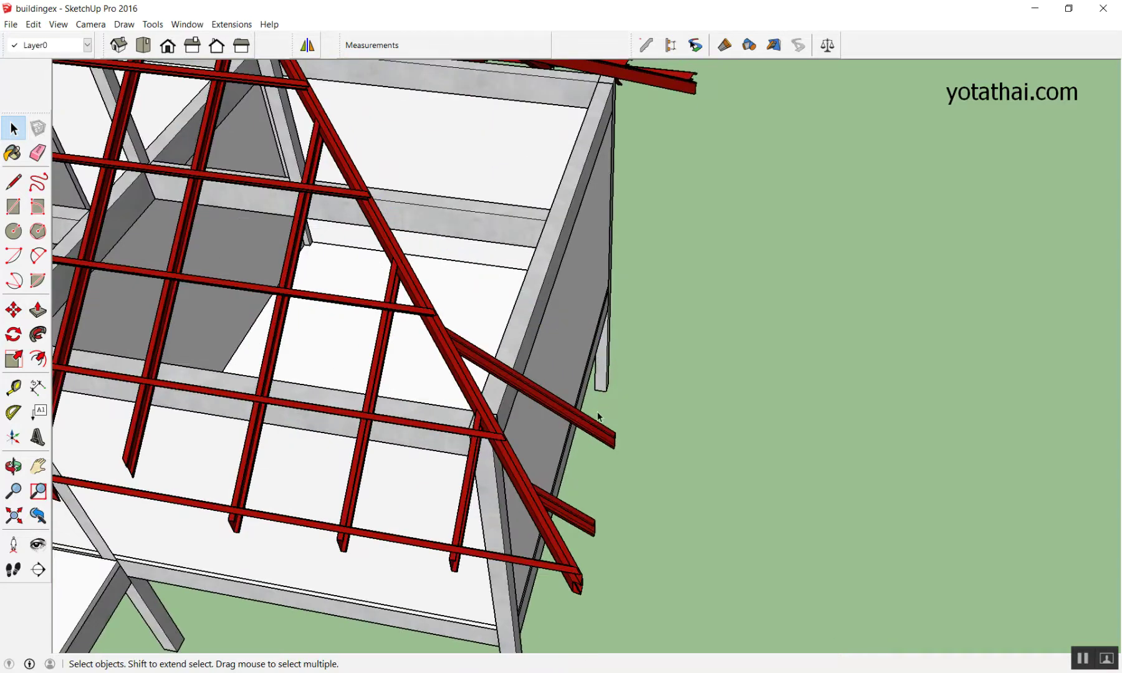
left_click(598, 434)
key("Delete")
left_click(578, 527)
key("Delete")
scroll(650, 296, "down", 2)
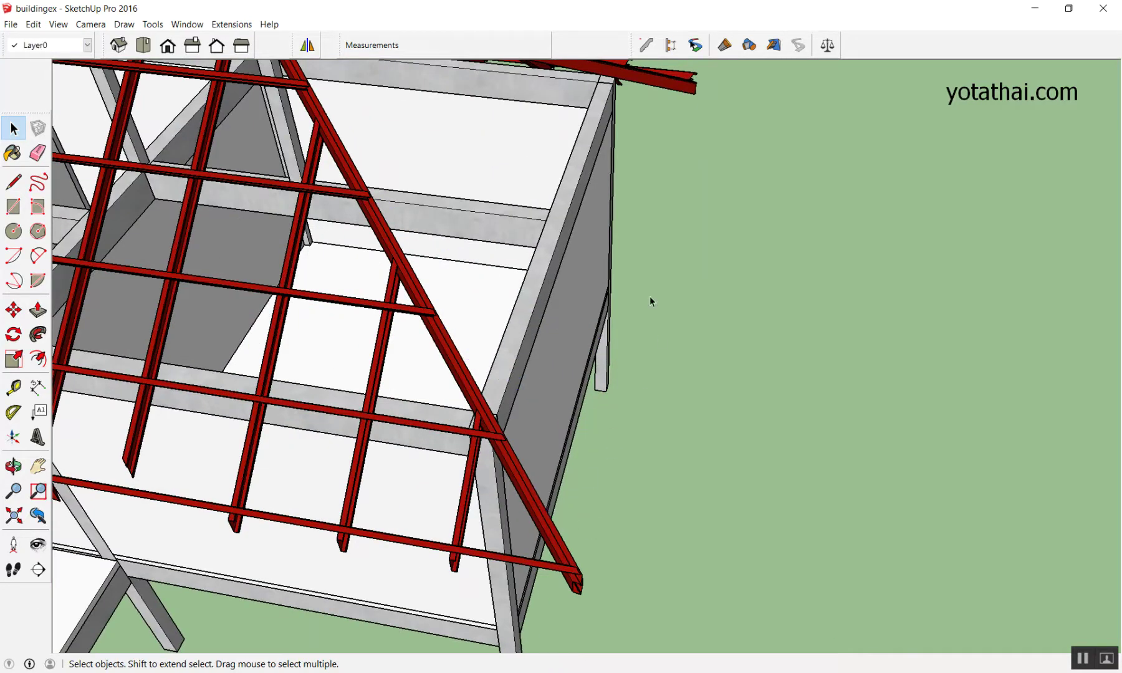
scroll(664, 200, "down", 2)
- Orbit toward the hip end, mark a purlin and the ridge in red, then clear the marks
mouse_move(664, 200)
middle_mouse_down()
mouse_move(757, 151)
mouse_move(780, 248)
mouse_move(773, 305)
mouse_move(589, 351)
mouse_move(710, 321)
middle_mouse_up()
scroll(709, 321, "down", 1)
scroll(723, 306, "down", 3)
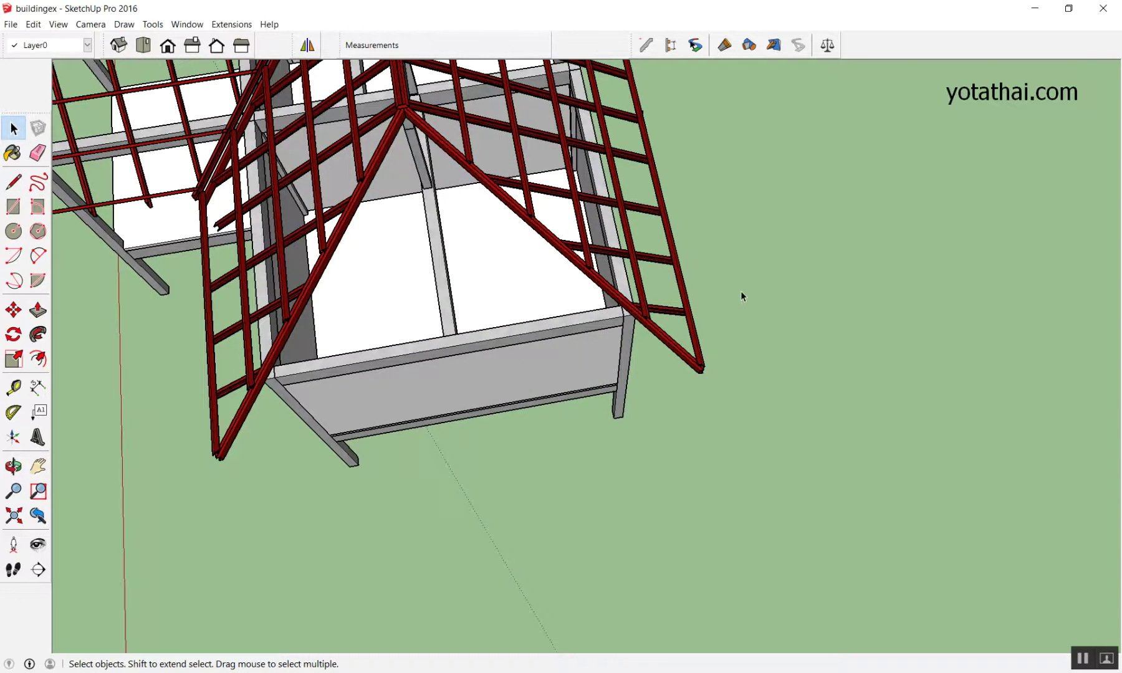
scroll(743, 284, "up", 3)
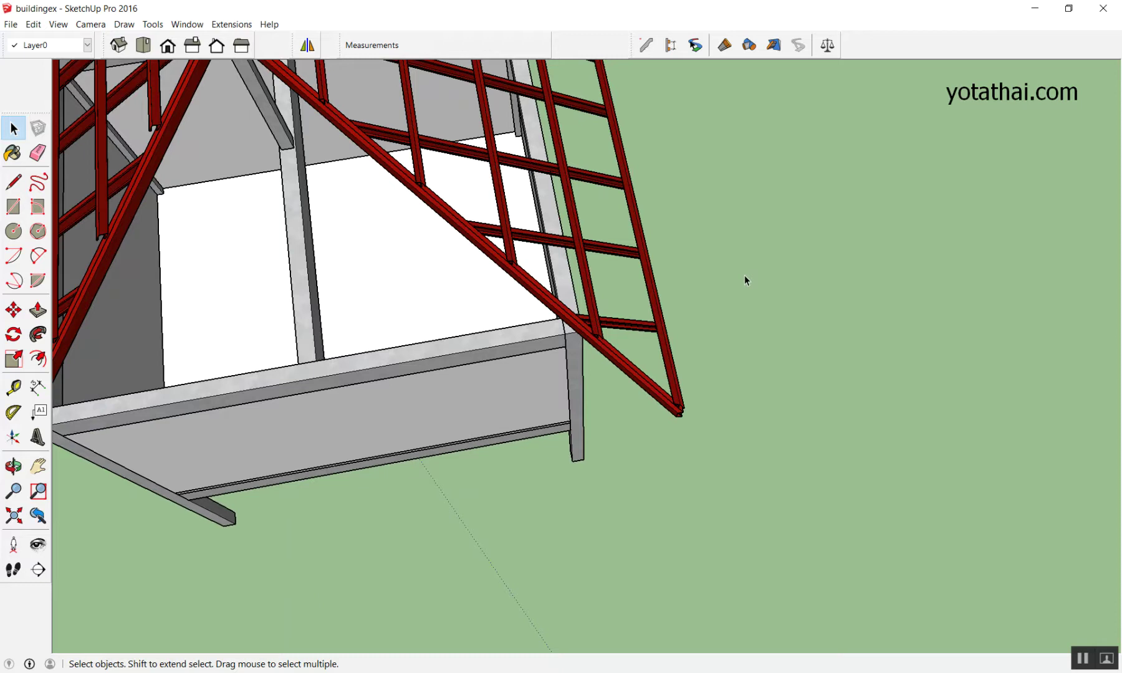
middle_click_drag(745, 275, 879, 147)
scroll(879, 148, "down", 3)
scroll(927, 220, "up", 2)
scroll(690, 104, "up", 2)
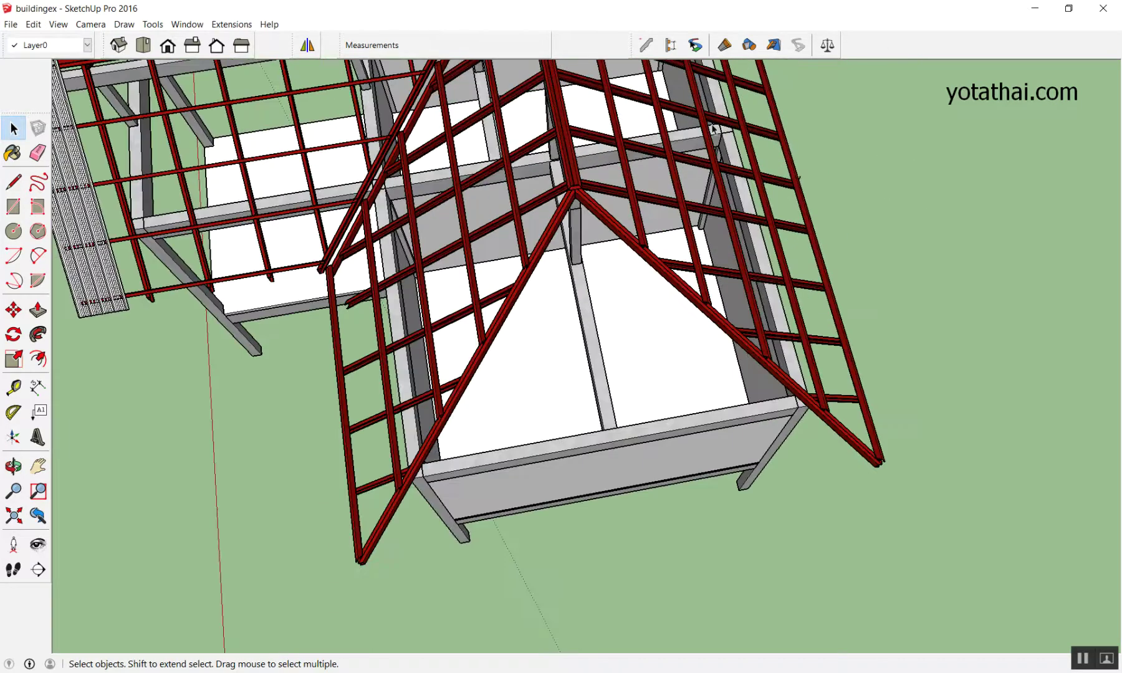
mouse_move(830, 193)
left_mouse_down()
mouse_move(648, 187)
mouse_move(702, 212)
left_mouse_up()
left_click_drag(560, 131, 349, 243)
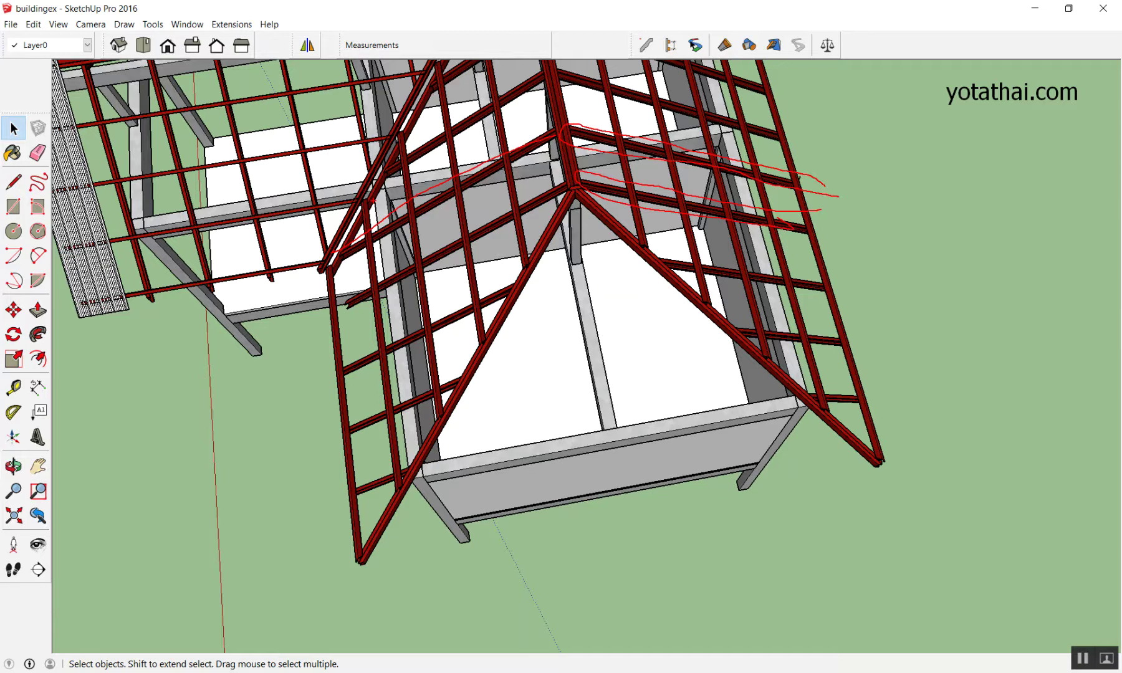
key("Escape")
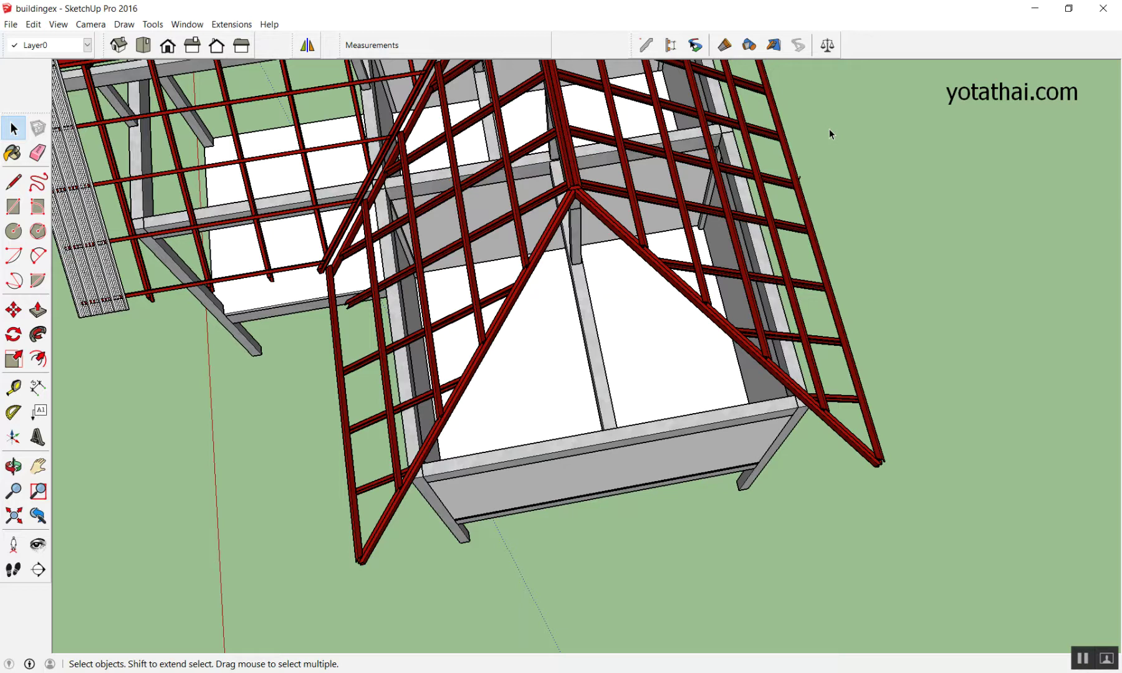
- Orbit to the building's other side and select three diagonal roof beams
mouse_move(829, 130)
middle_mouse_down()
mouse_move(674, 282)
mouse_move(931, 218)
mouse_move(596, 265)
middle_mouse_up()
scroll(807, 456, "up", 3)
middle_click_drag(808, 460, 800, 236)
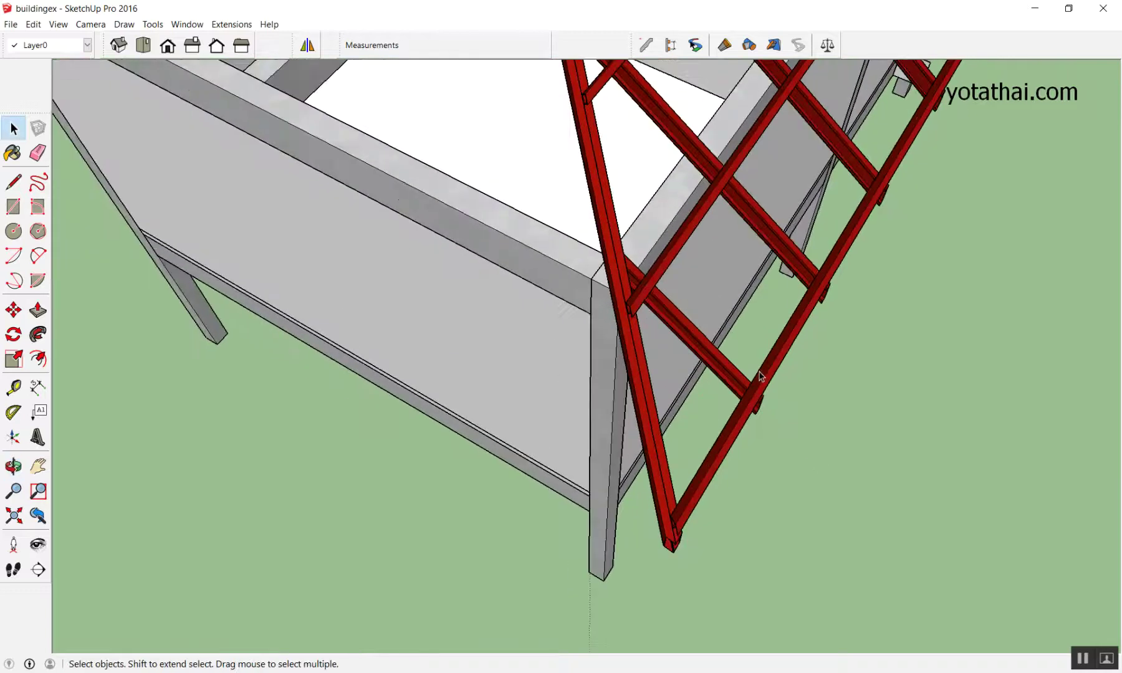
scroll(800, 236, "up", 3)
left_click(801, 235)
left_click(693, 389, "shift")
left_click(538, 496, "shift")
- Orbit and zoom in closer around the three selected diagonal beams
scroll(741, 318, "down", 5)
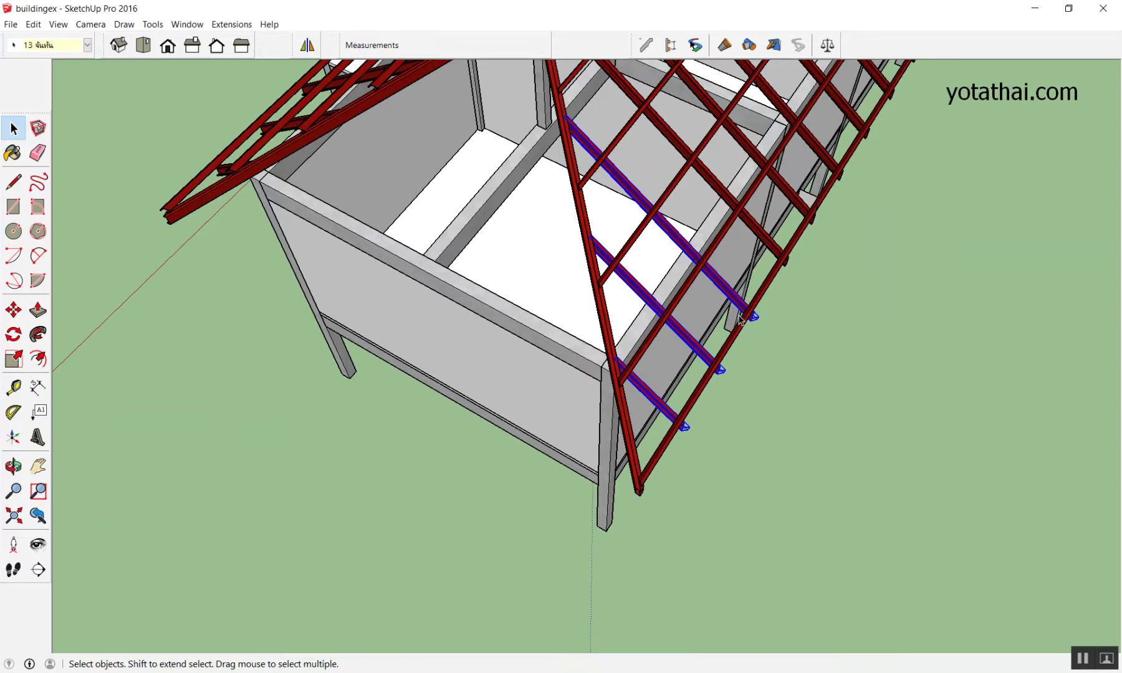
scroll(740, 317, "down", 3)
middle_click_drag(740, 318, 712, 188)
scroll(752, 195, "up", 3)
scroll(542, 319, "up", 2)
scroll(543, 320, "up", 2)
scroll(539, 304, "up", 2)
scroll(539, 304, "up", 2)
mouse_move(539, 304)
middle_mouse_down()
mouse_move(386, 290)
mouse_move(401, 258)
mouse_move(391, 372)
middle_mouse_up()
scroll(388, 291, "up", 2)
scroll(389, 292, "down", 3)
scroll(392, 373, "up", 3)
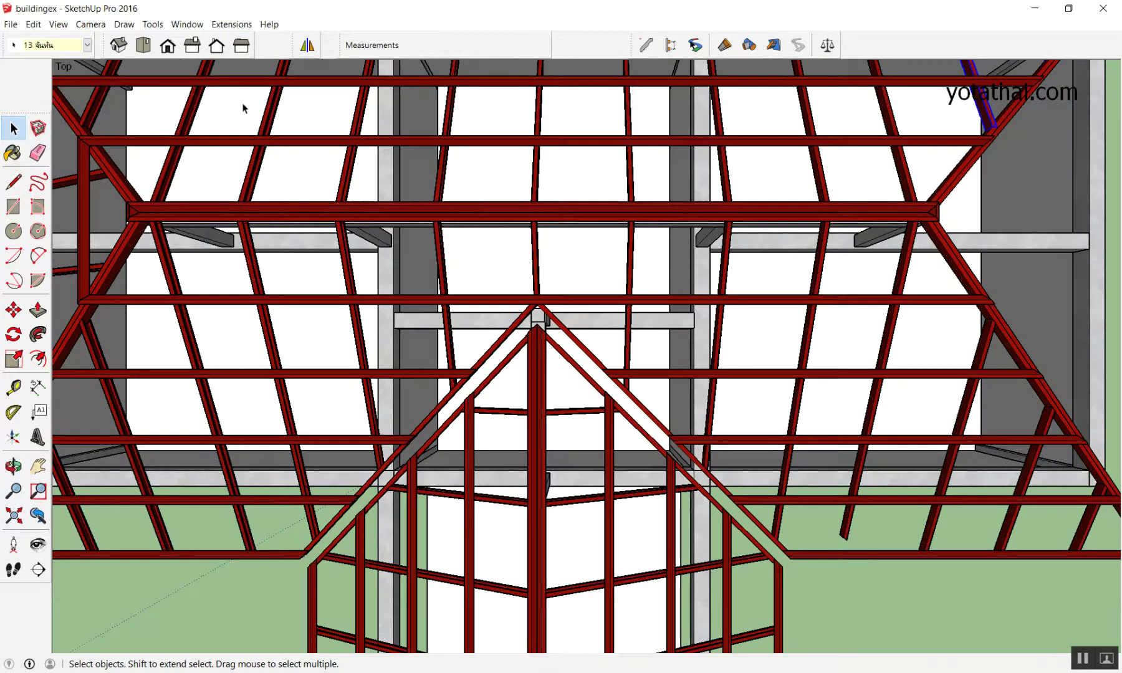
key("t")
scroll(624, 94, "up", 1)
scroll(648, 87, "up", 3)
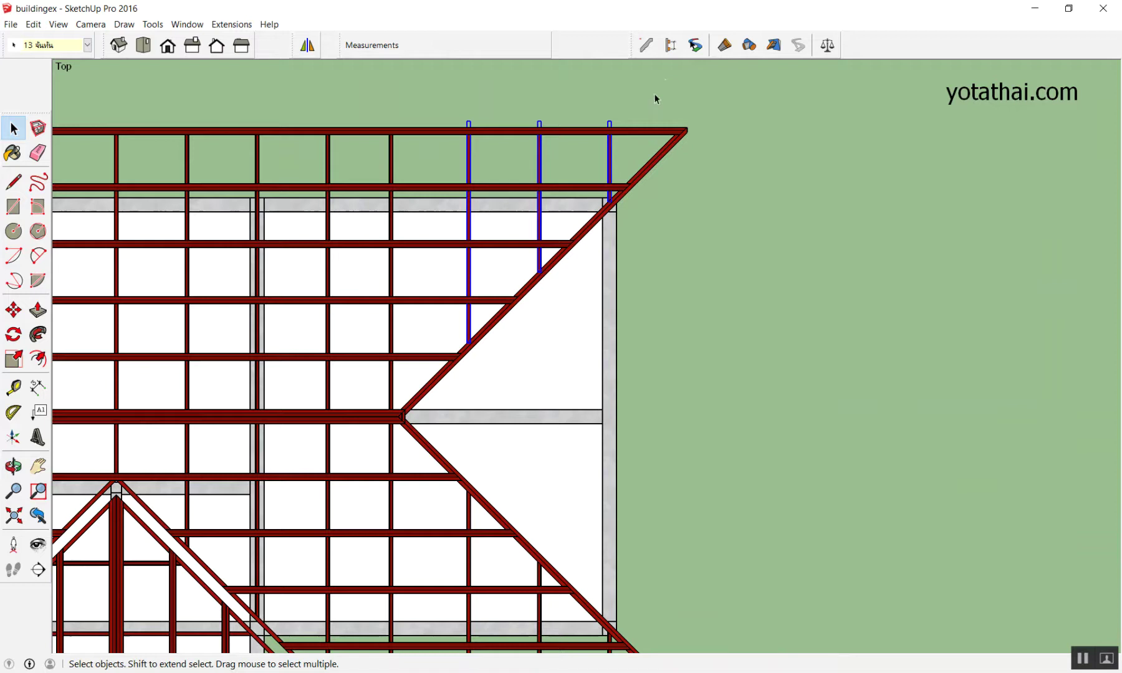
scroll(655, 100, "up", 3)
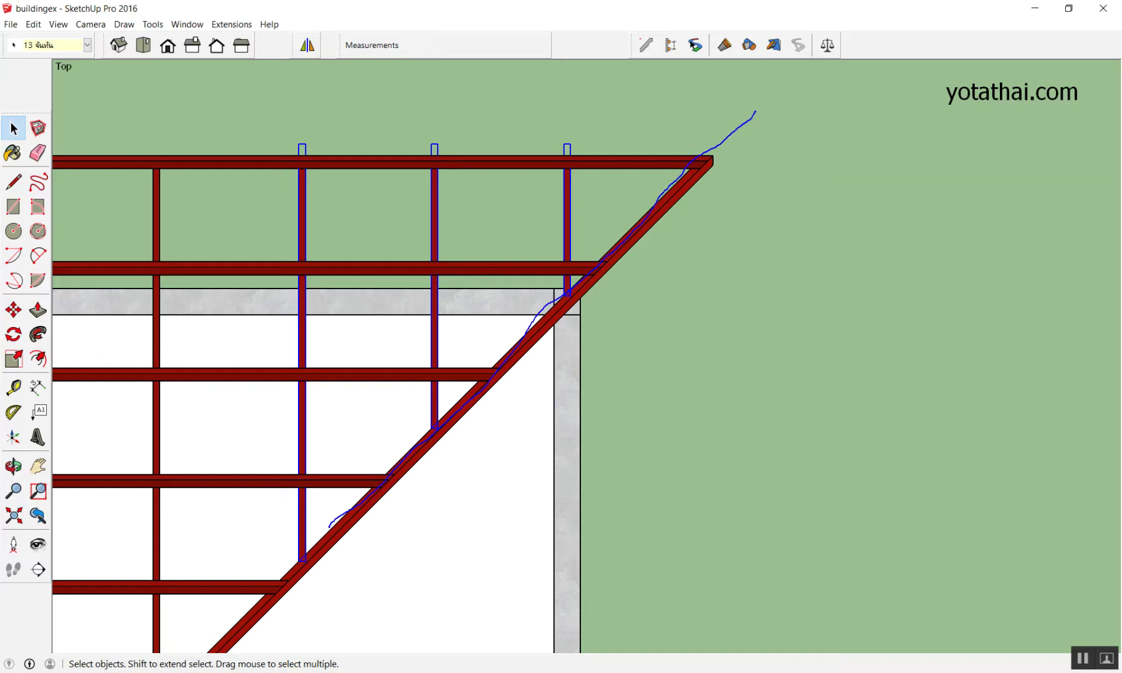
mouse_move(594, 294)
left_mouse_down()
mouse_move(726, 287)
mouse_move(572, 305)
left_mouse_up()
mouse_move(452, 438)
left_mouse_down()
mouse_move(643, 449)
mouse_move(731, 433)
mouse_move(482, 429)
left_mouse_up()
mouse_move(302, 564)
left_mouse_down()
mouse_move(352, 586)
mouse_move(568, 602)
mouse_move(718, 572)
mouse_move(336, 556)
left_mouse_up()
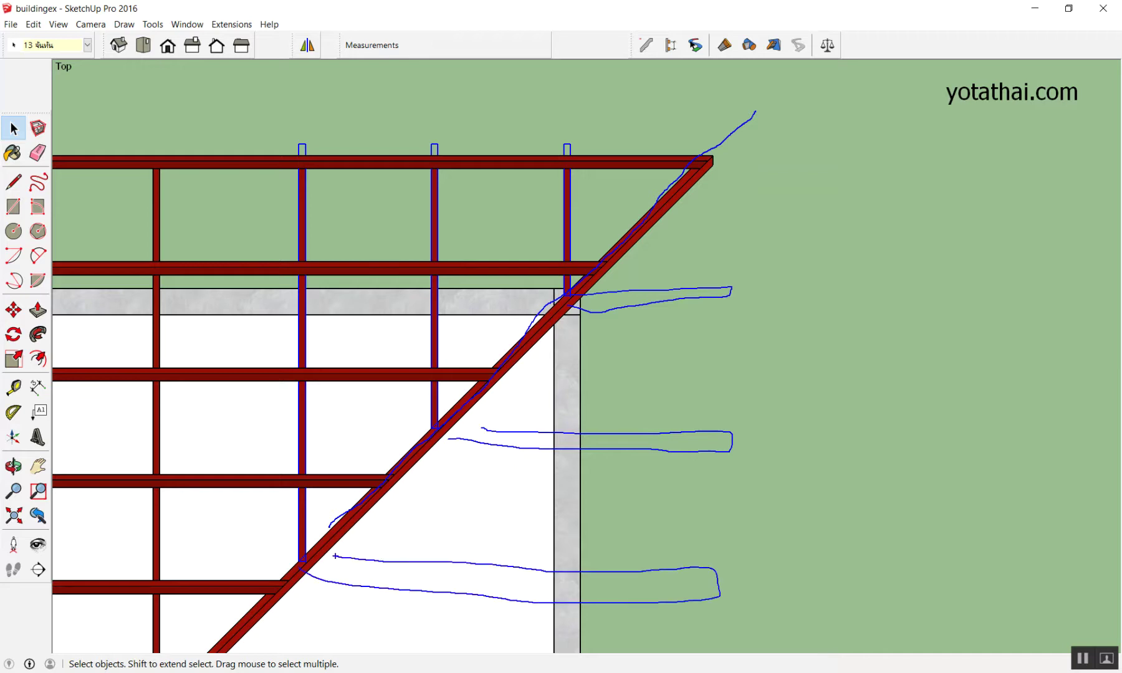
key("Escape")
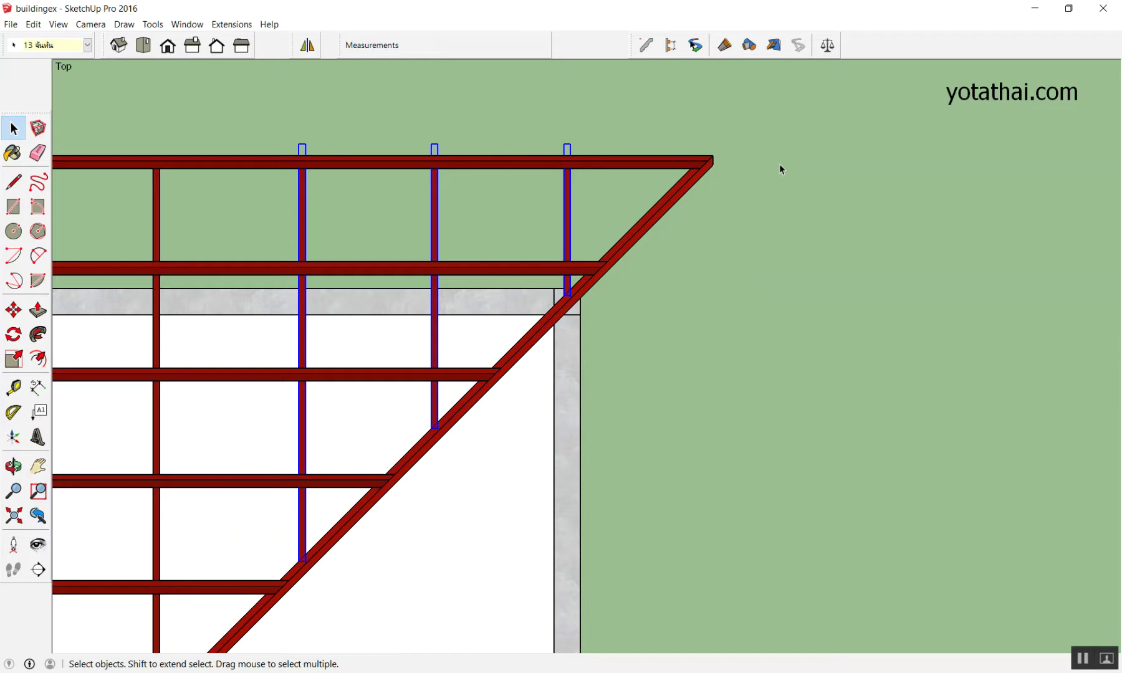
scroll(779, 164, "down", 3)
mouse_move(850, 171)
middle_mouse_down()
mouse_move(760, 321)
mouse_move(457, 397)
middle_mouse_up()
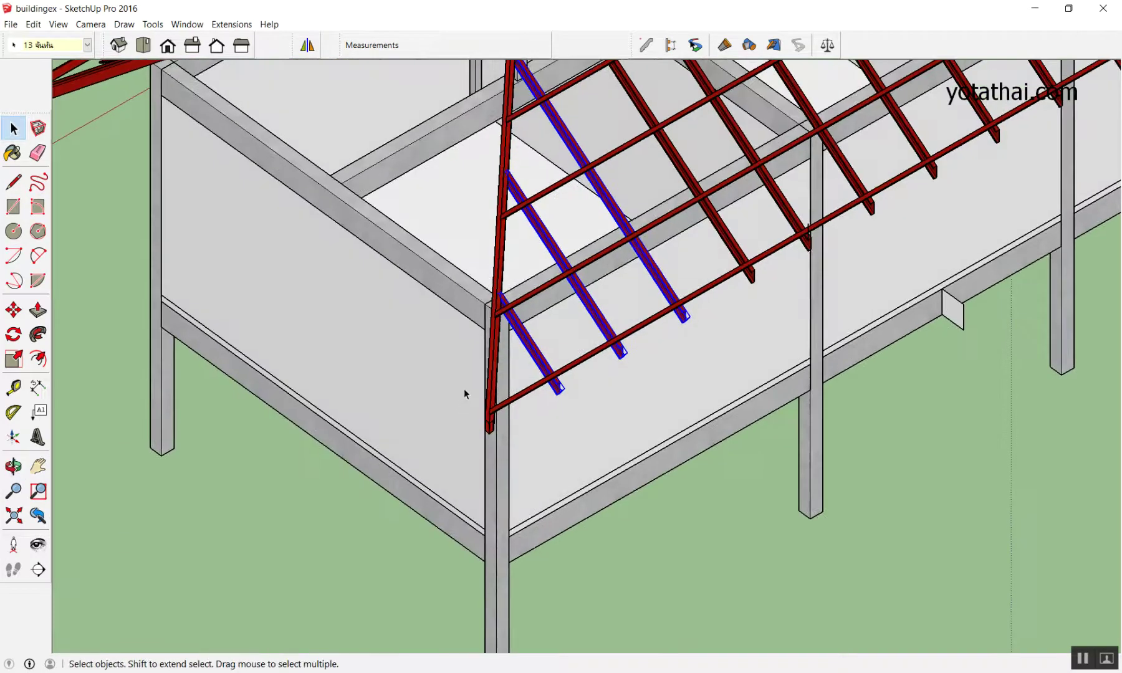
scroll(463, 389, "down", 3)
scroll(533, 393, "up", 2)
scroll(530, 396, "up", 3)
scroll(523, 399, "up", 2)
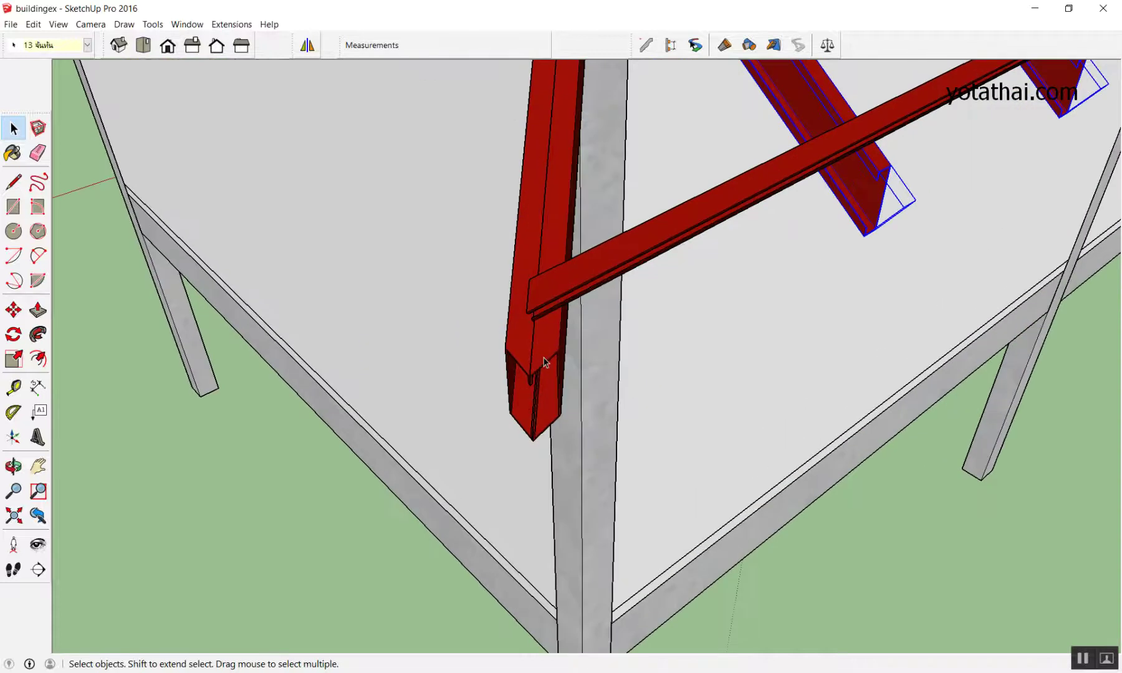
scroll(518, 401, "up", 2)
scroll(518, 400, "up", 2)
mouse_move(516, 401)
middle_mouse_down()
mouse_move(421, 305)
mouse_move(514, 408)
middle_mouse_up()
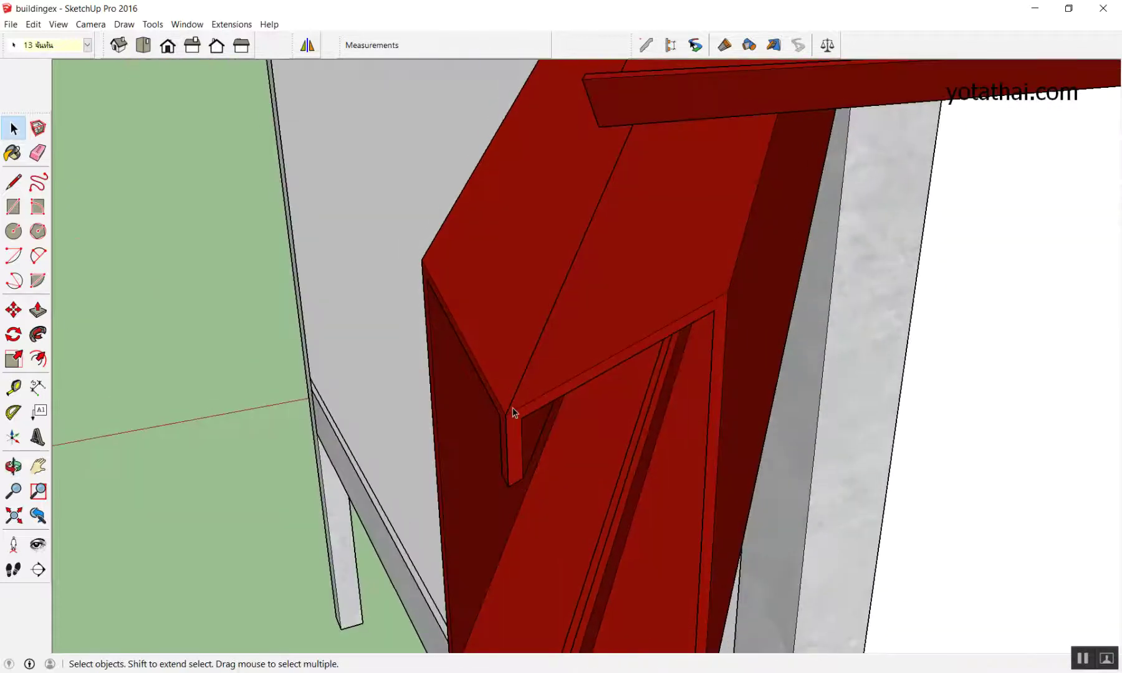
scroll(514, 410, "up", 2)
scroll(517, 449, "up", 2)
scroll(523, 477, "up", 2)
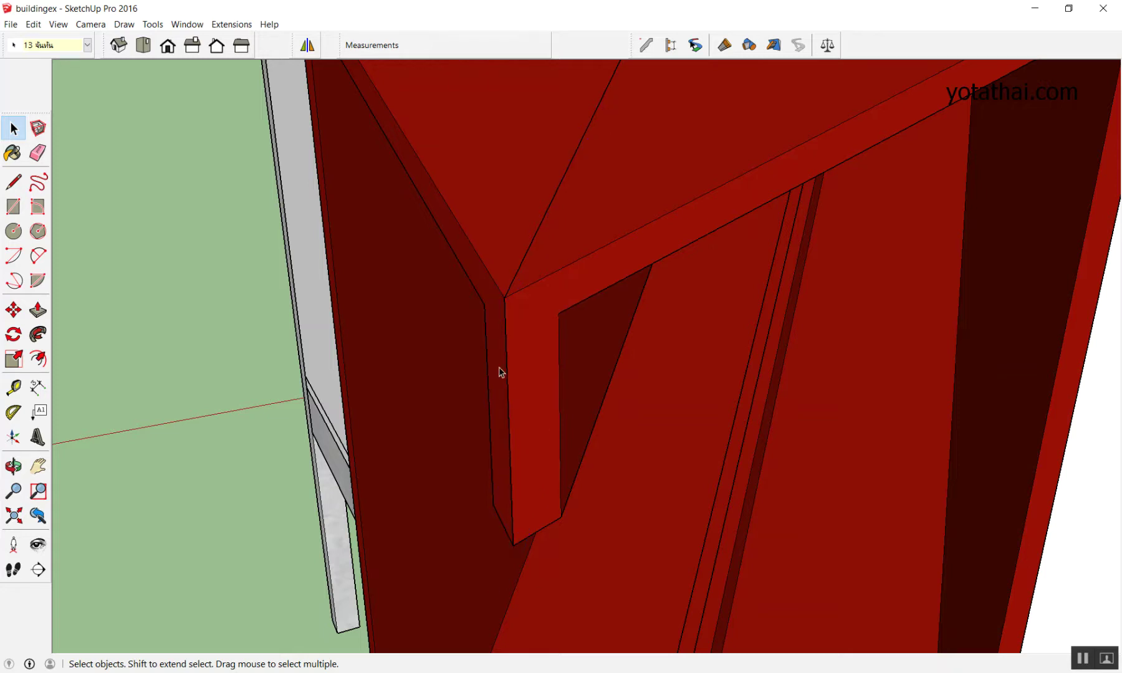
scroll(499, 373, "down", 2)
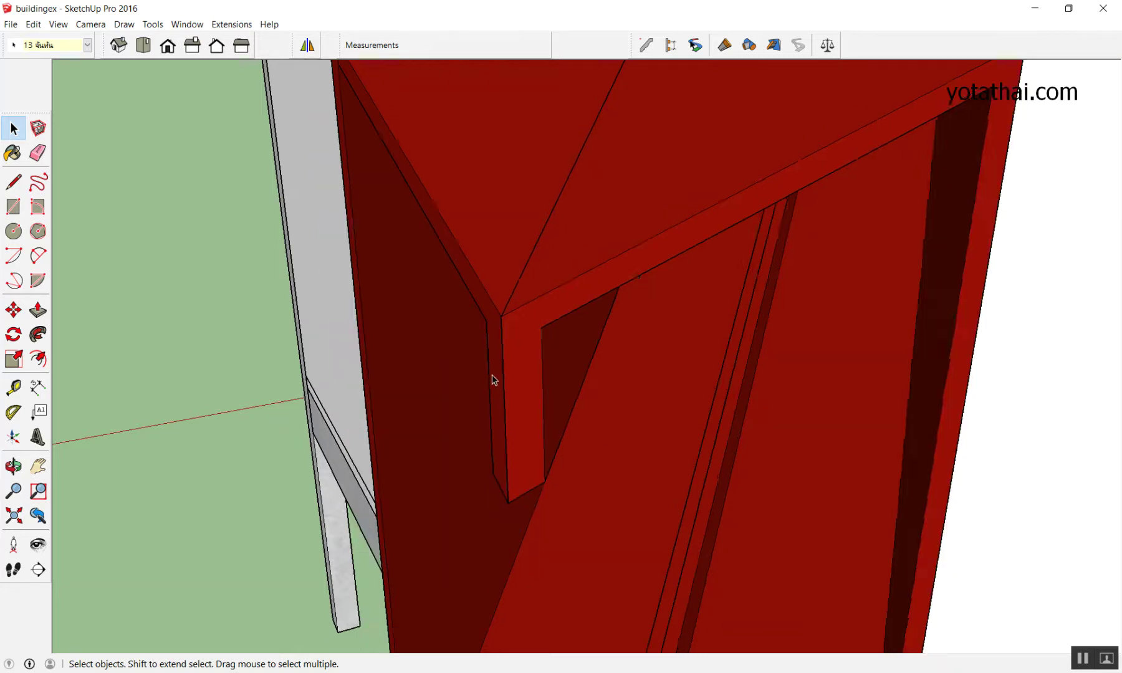
scroll(496, 377, "down", 3)
scroll(493, 368, "down", 3)
scroll(494, 390, "down", 3)
scroll(499, 391, "down", 3)
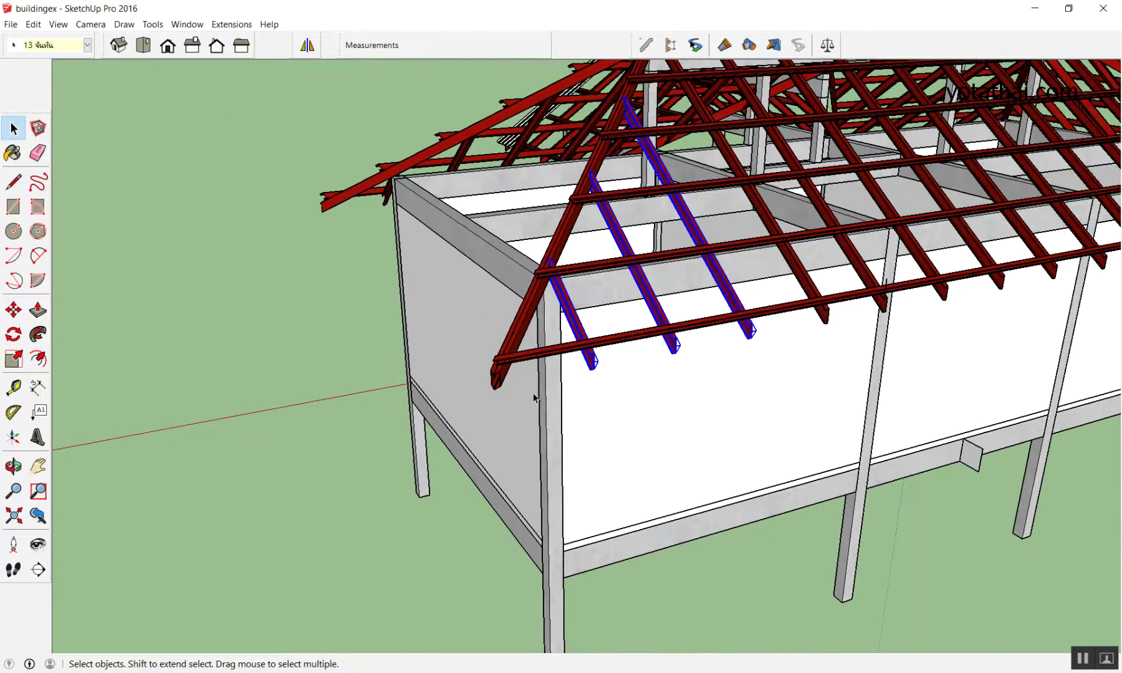
scroll(592, 390, "up", 3)
scroll(626, 358, "up", 1)
scroll(518, 364, "up", 1)
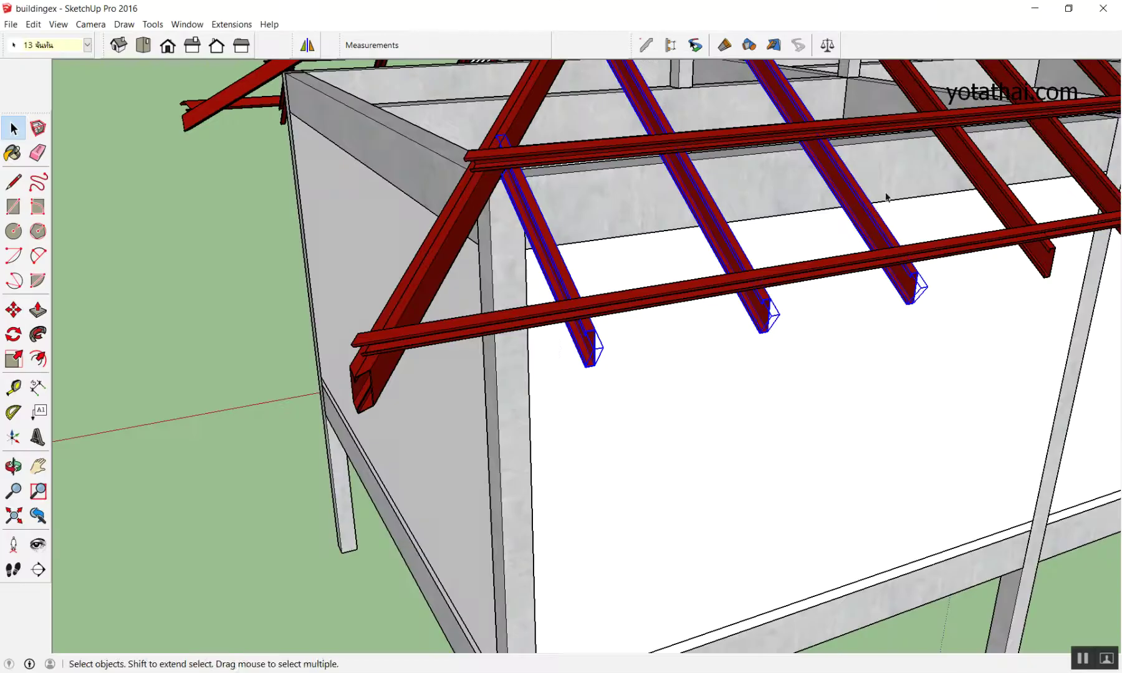
- Start Mirror on the three short purlins and pick two points along the hip rafter edge
mouse_move(888, 198)
middle_mouse_down()
mouse_move(882, 253)
mouse_move(862, 234)
middle_mouse_up()
left_click(308, 45)
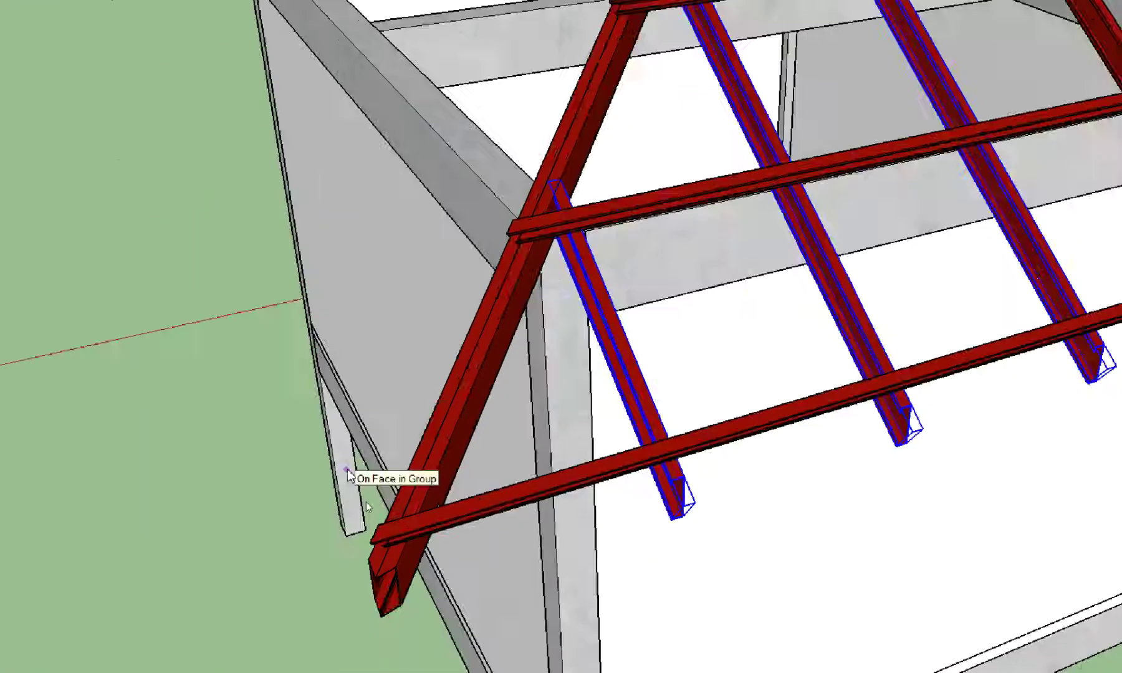
scroll(365, 549, "up", 2)
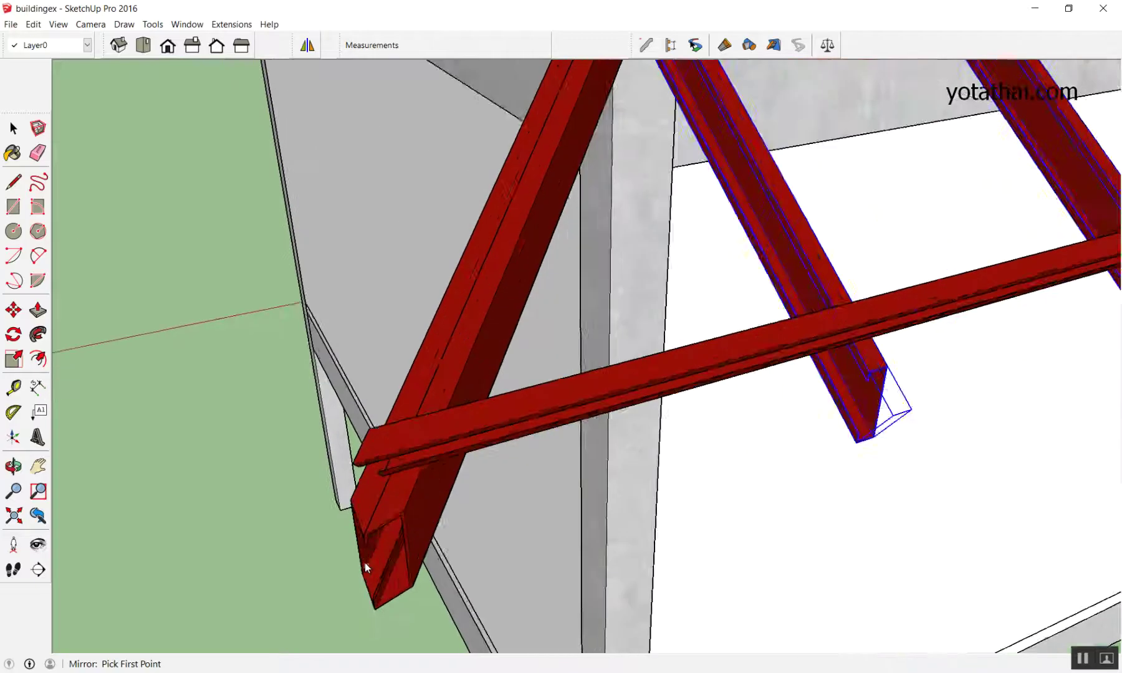
scroll(363, 548, "up", 3)
scroll(362, 546, "up", 3)
scroll(362, 546, "up", 1)
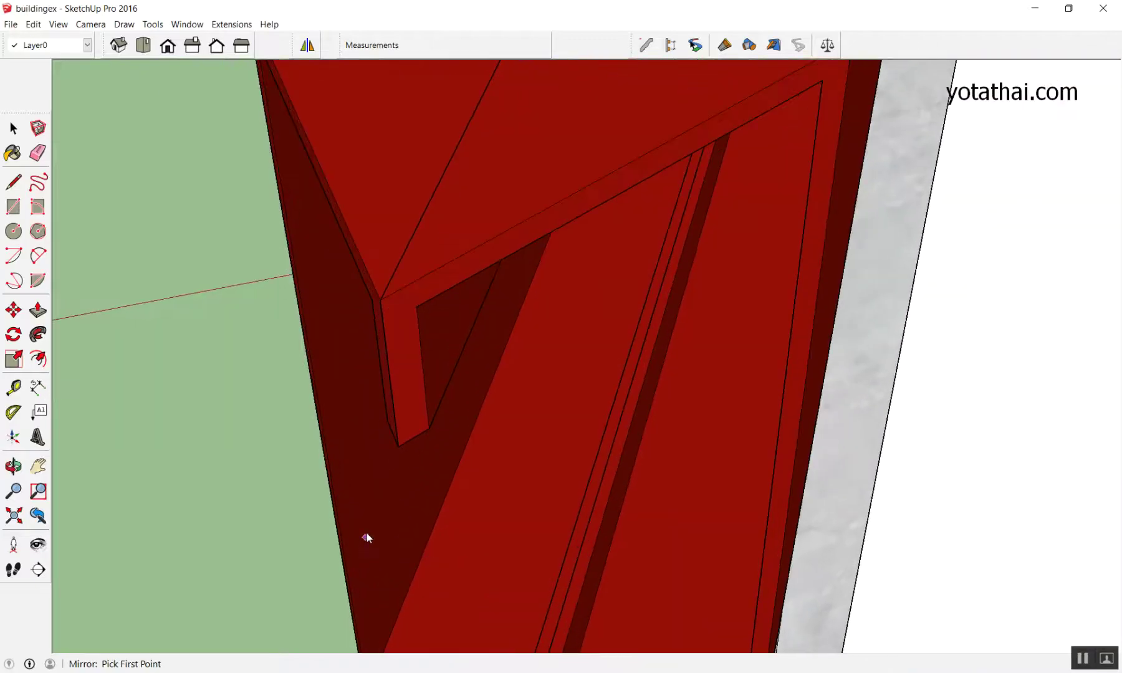
middle_click_drag(374, 370, 456, 343)
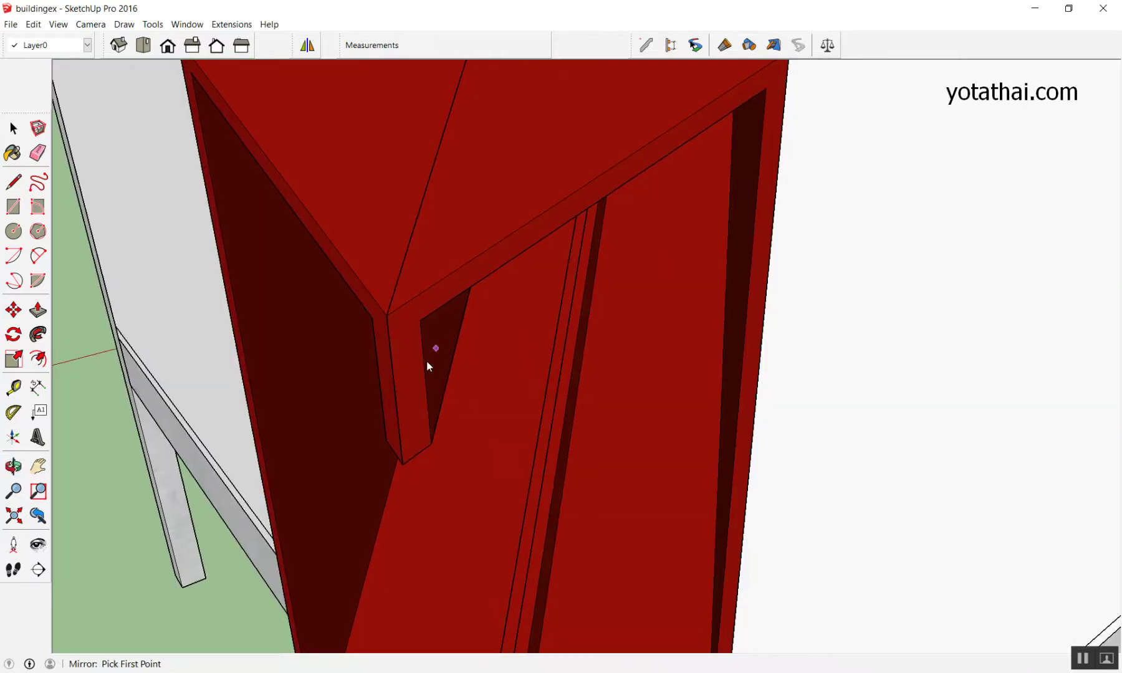
left_click(401, 442)
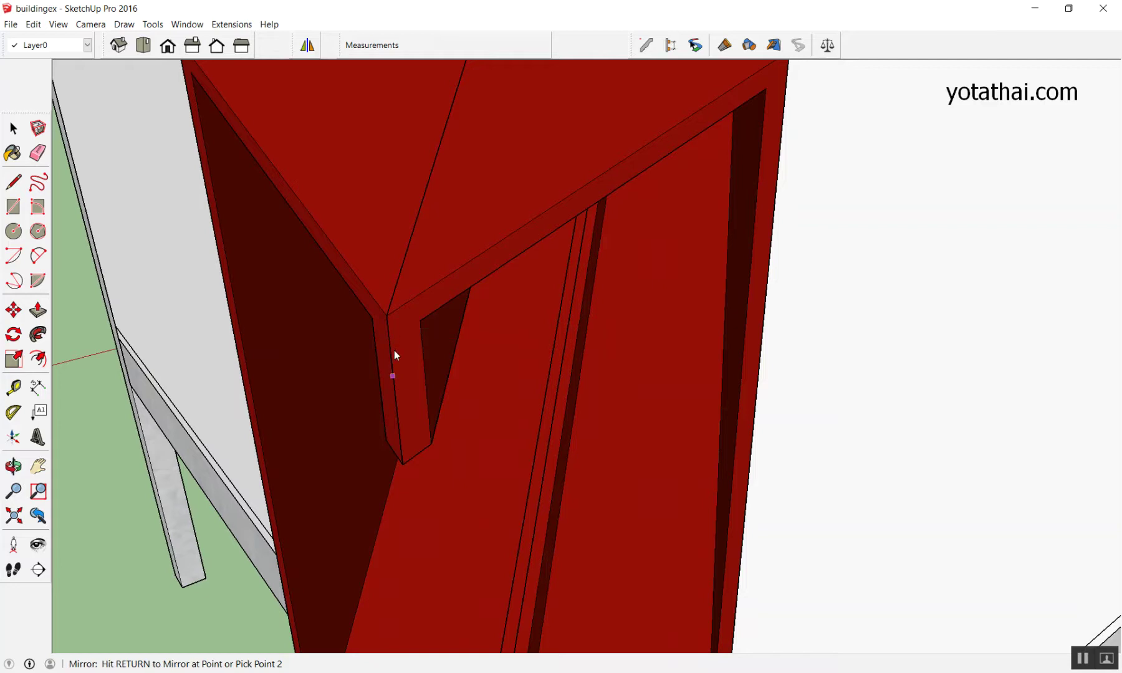
scroll(391, 324, "up", 2)
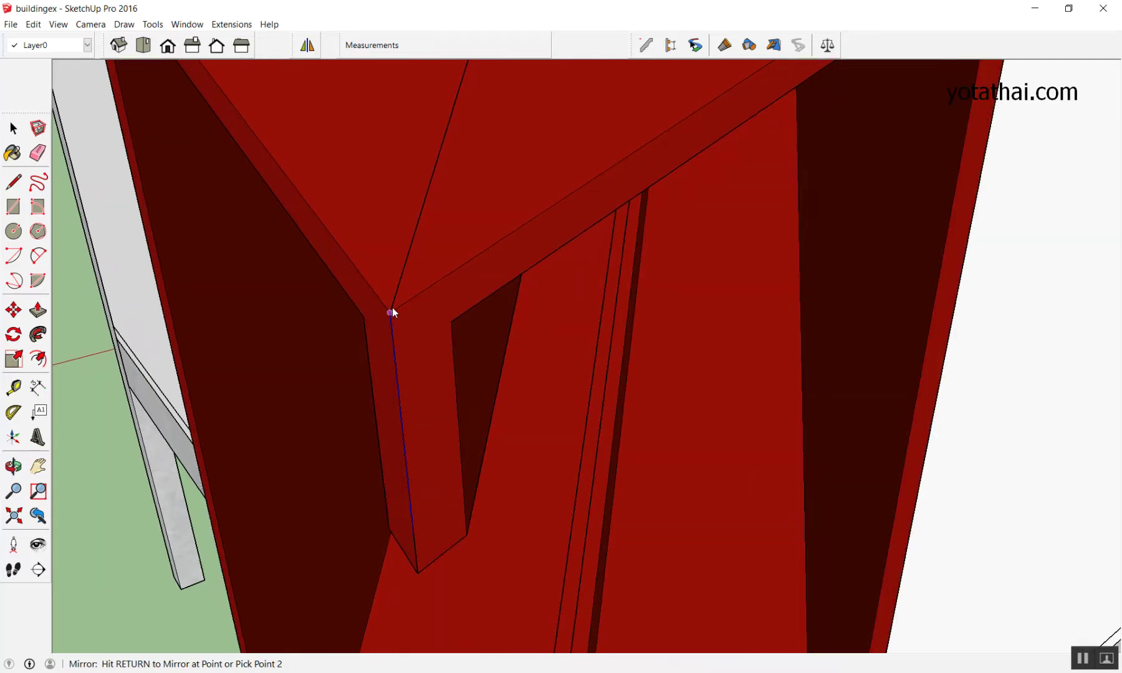
left_click(391, 312)
- Pick the third mirror point across the hip rafter and keep the original purlins
scroll(391, 314, "down", 2)
scroll(447, 133, "down", 2)
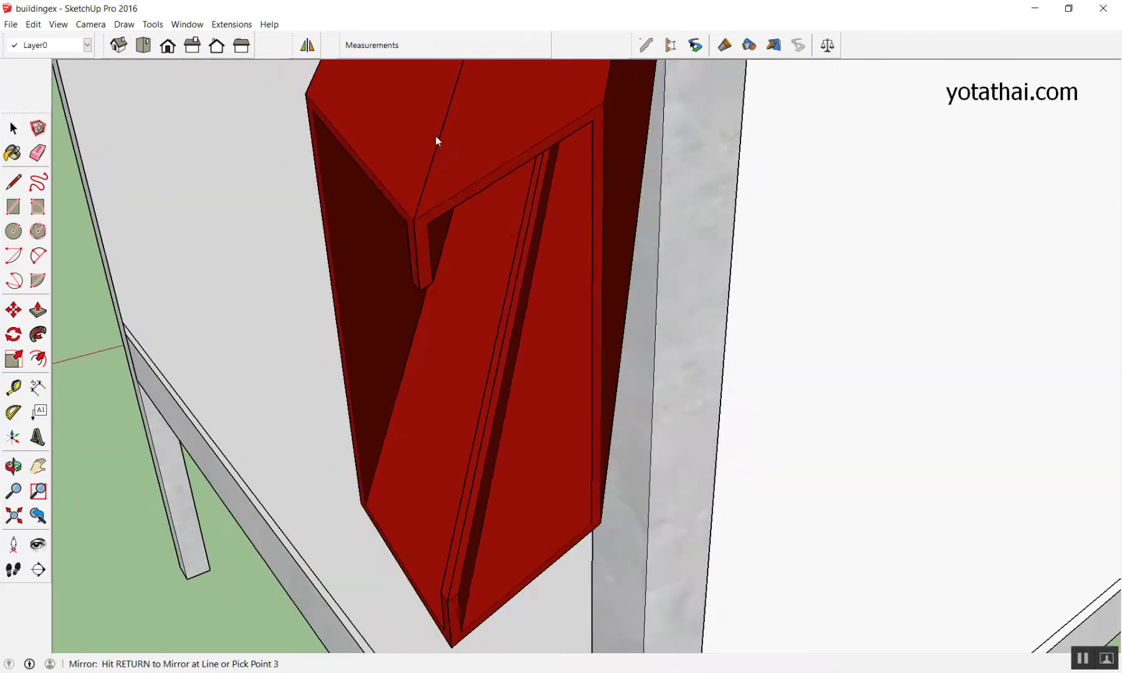
scroll(451, 119, "down", 2)
scroll(452, 108, "down", 2)
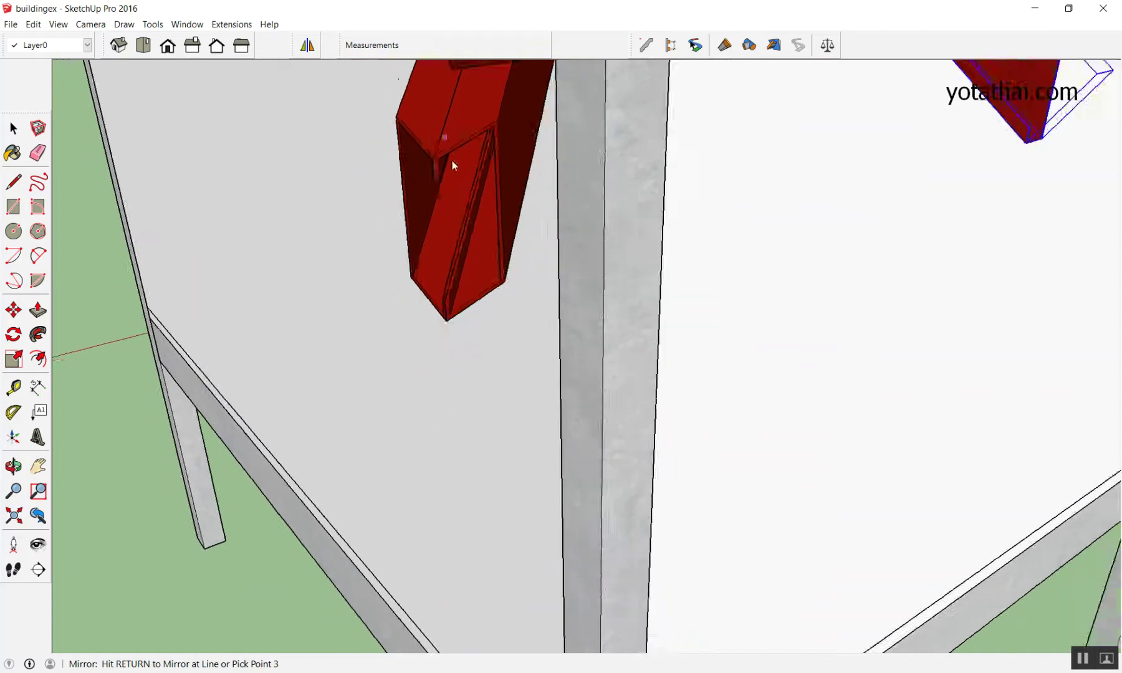
scroll(453, 163, "down", 2)
scroll(457, 331, "down", 3)
mouse_move(438, 358)
middle_mouse_down()
mouse_move(406, 237)
mouse_move(444, 149)
middle_mouse_up()
scroll(406, 227, "up", 3)
scroll(406, 227, "down", 3)
scroll(445, 149, "up", 3)
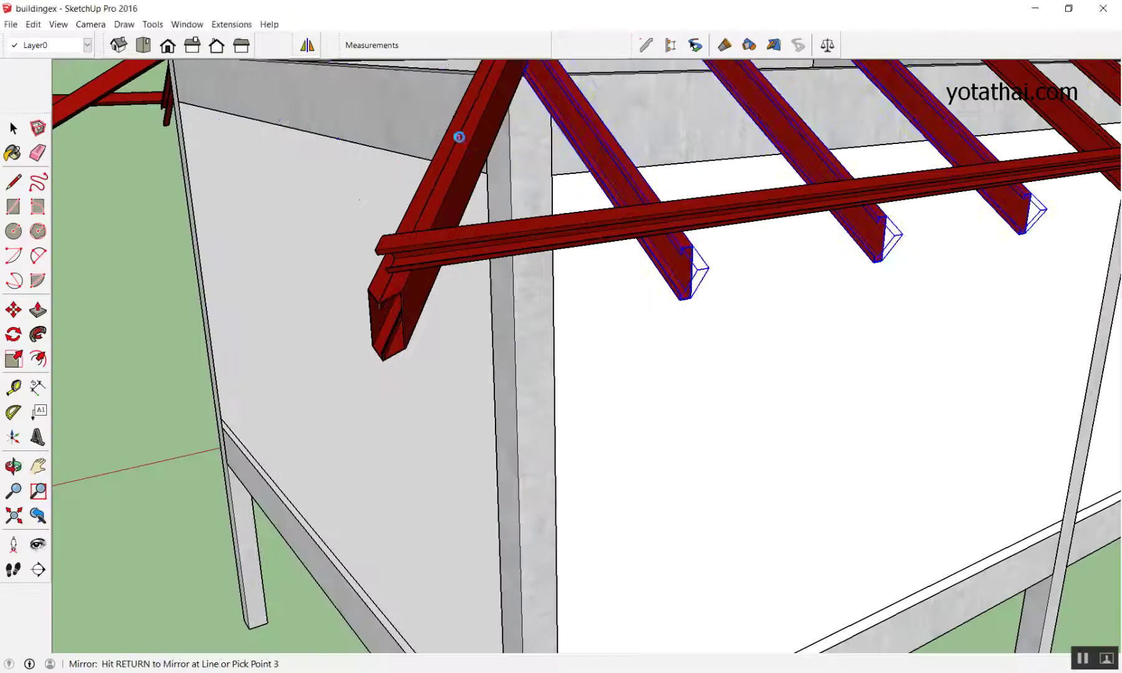
left_click(460, 136)
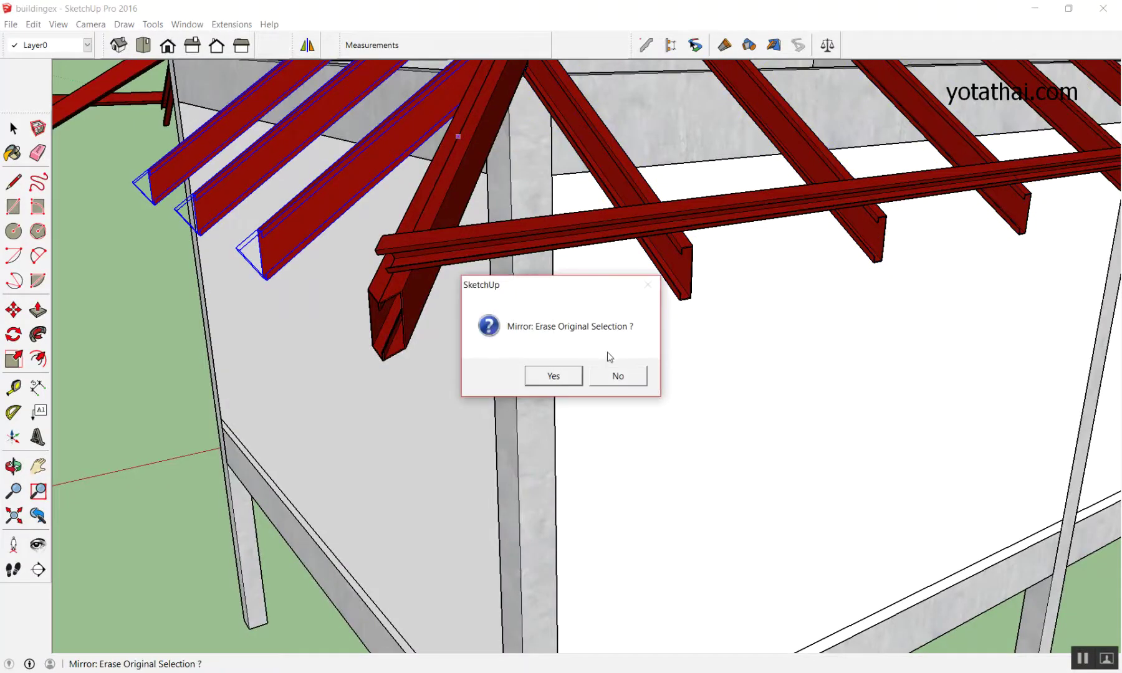
left_click(621, 376)
middle_click_drag(621, 376, 631, 464)
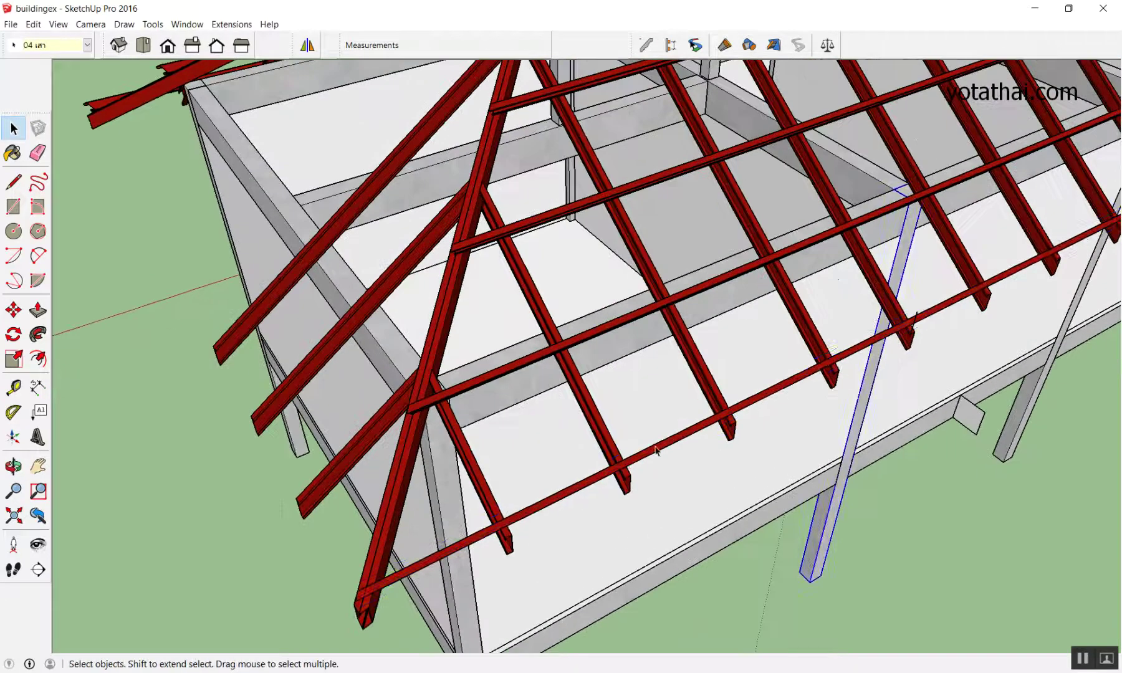
- Select the four long purlins from lowest to top
left_click(656, 450)
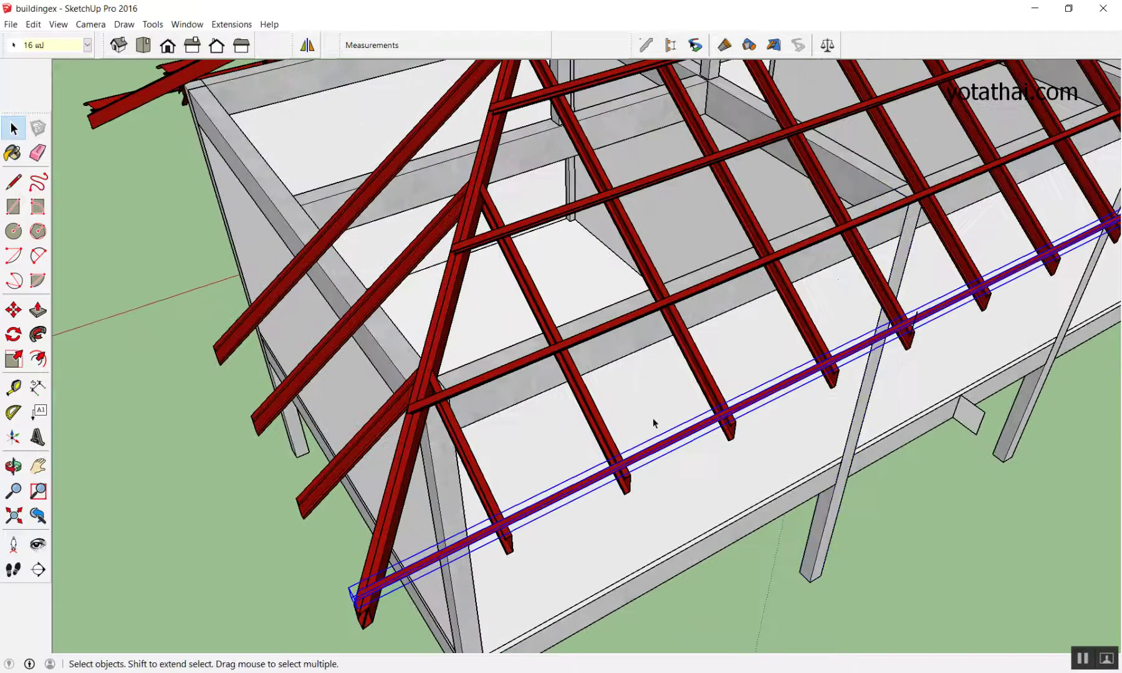
left_click(619, 326, "shift")
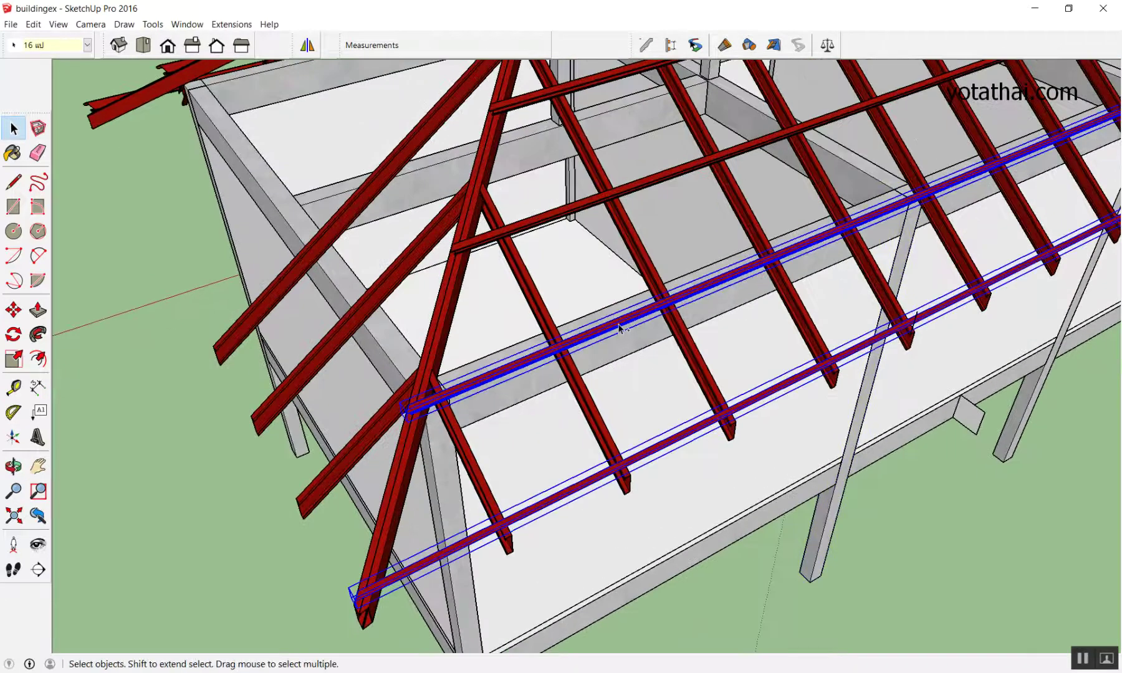
left_click(667, 185, "shift")
left_click(593, 87, "shift")
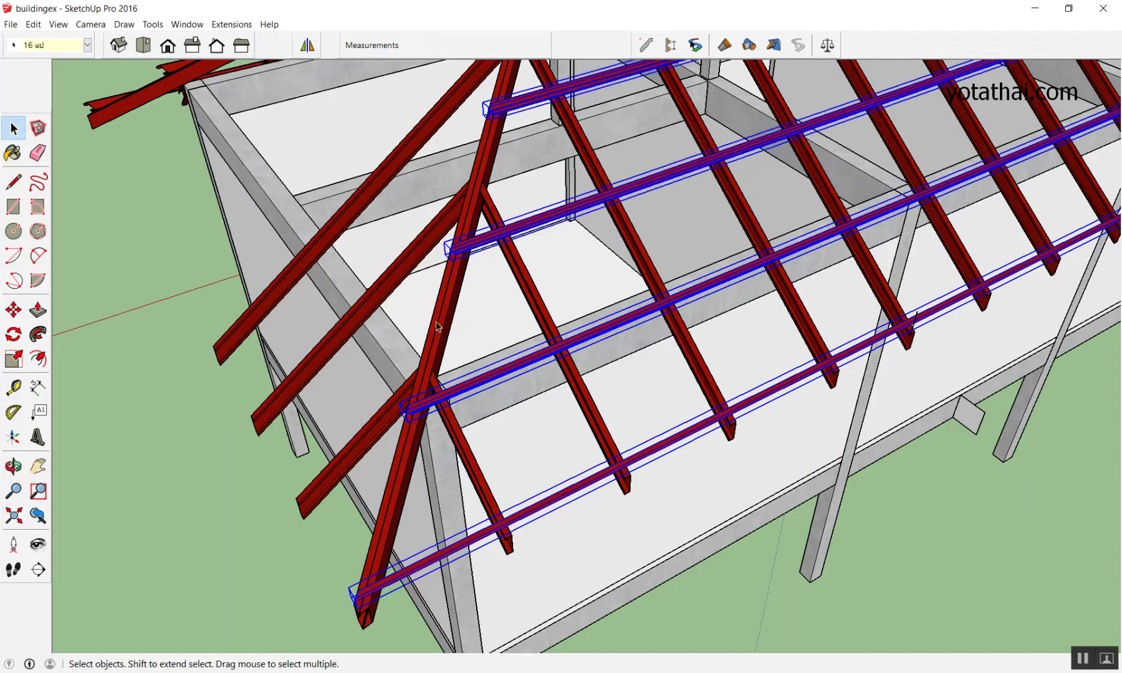
scroll(443, 324, "down", 3)
scroll(461, 230, "up", 3)
- Start Mirror and pick two points on the hip rafter edge as the mirror line
left_click(307, 45)
scroll(374, 383, "up", 2)
scroll(365, 390, "up", 2)
scroll(337, 356, "up", 2)
scroll(314, 327, "up", 2)
scroll(313, 327, "up", 2)
scroll(323, 346, "up", 2)
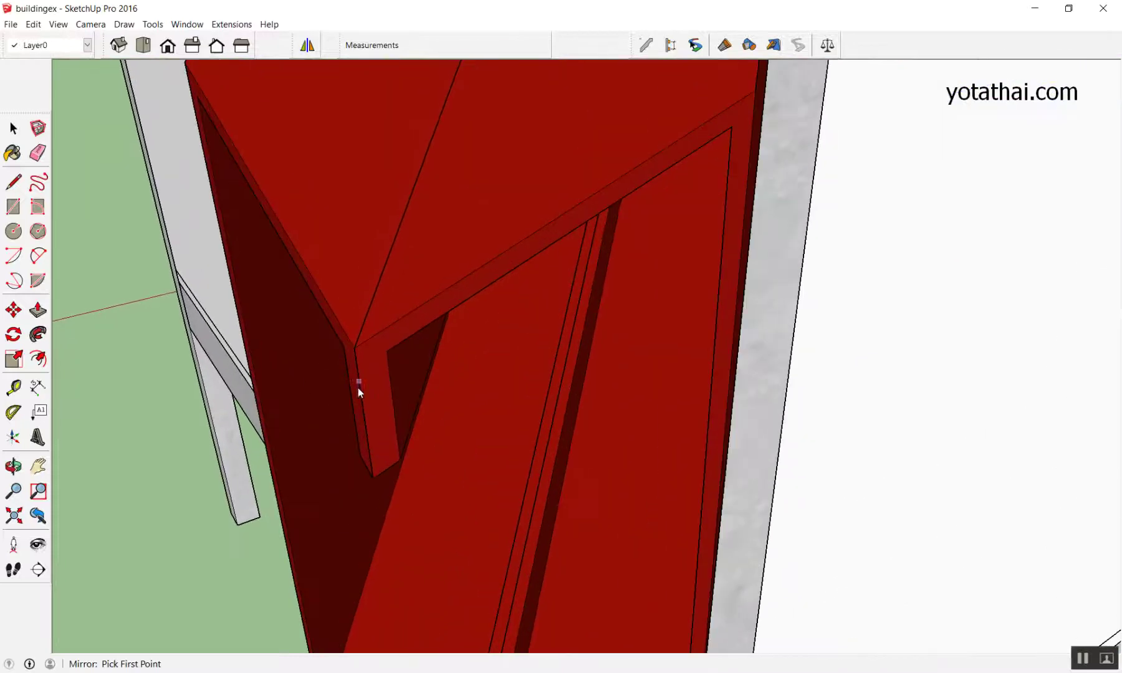
left_click(364, 413)
left_click(356, 364)
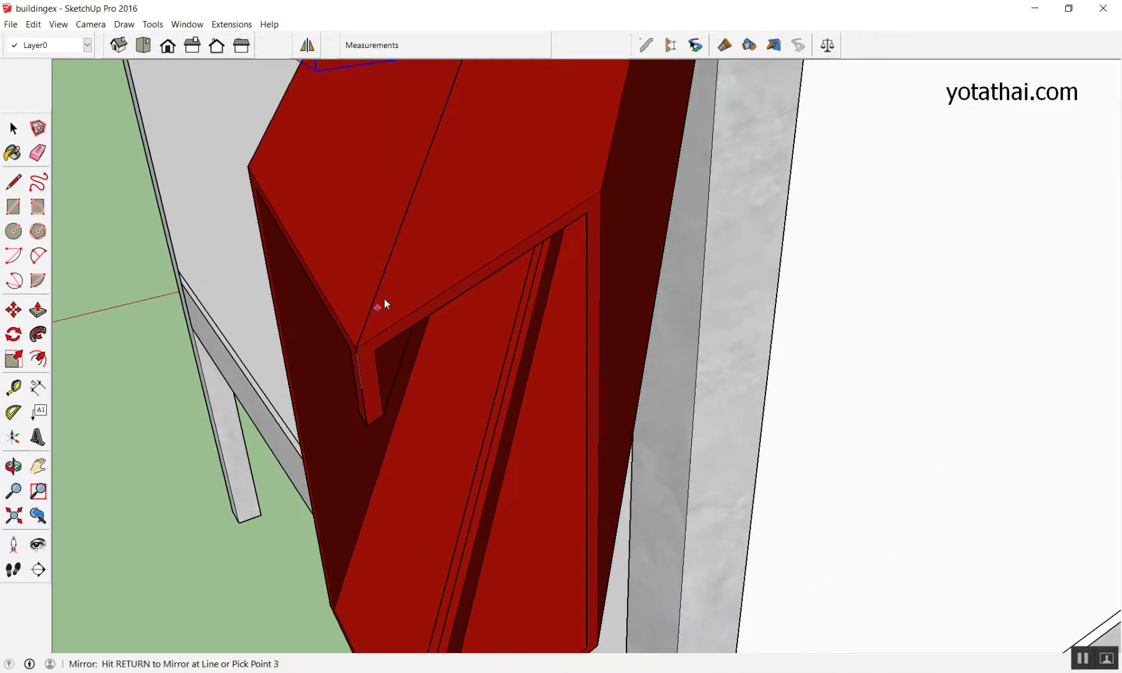
- Confirm the mirror with Enter, keep the original purlins, and deselect the copies
scroll(397, 242, "down", 2)
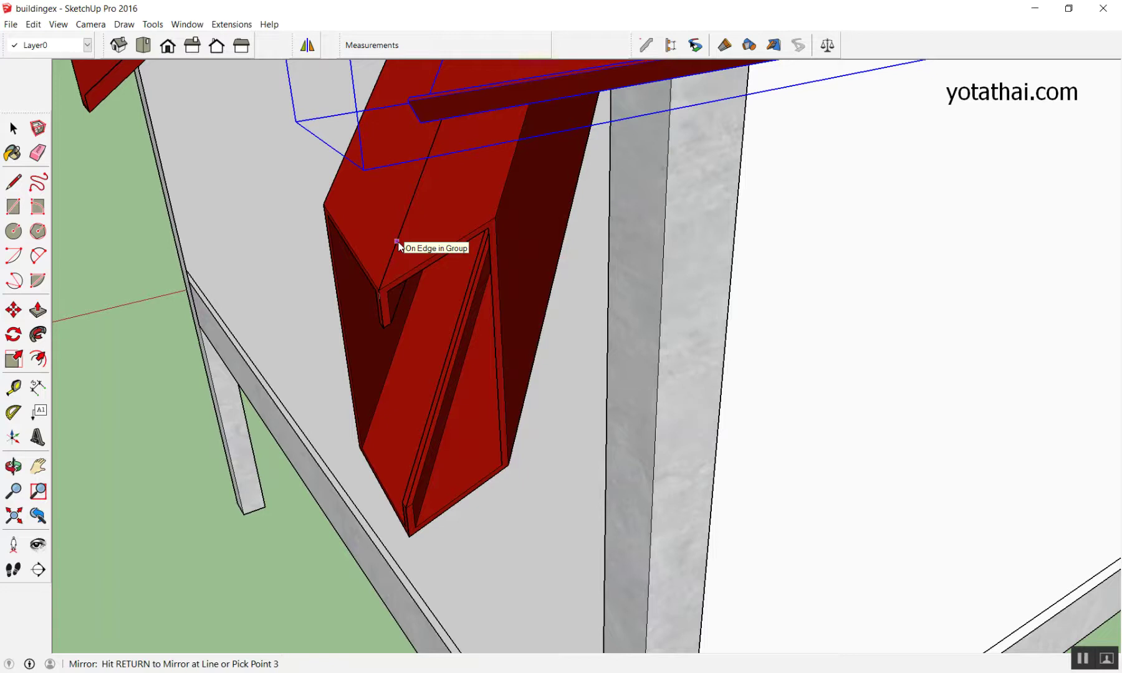
scroll(398, 242, "down", 2)
key("Return")
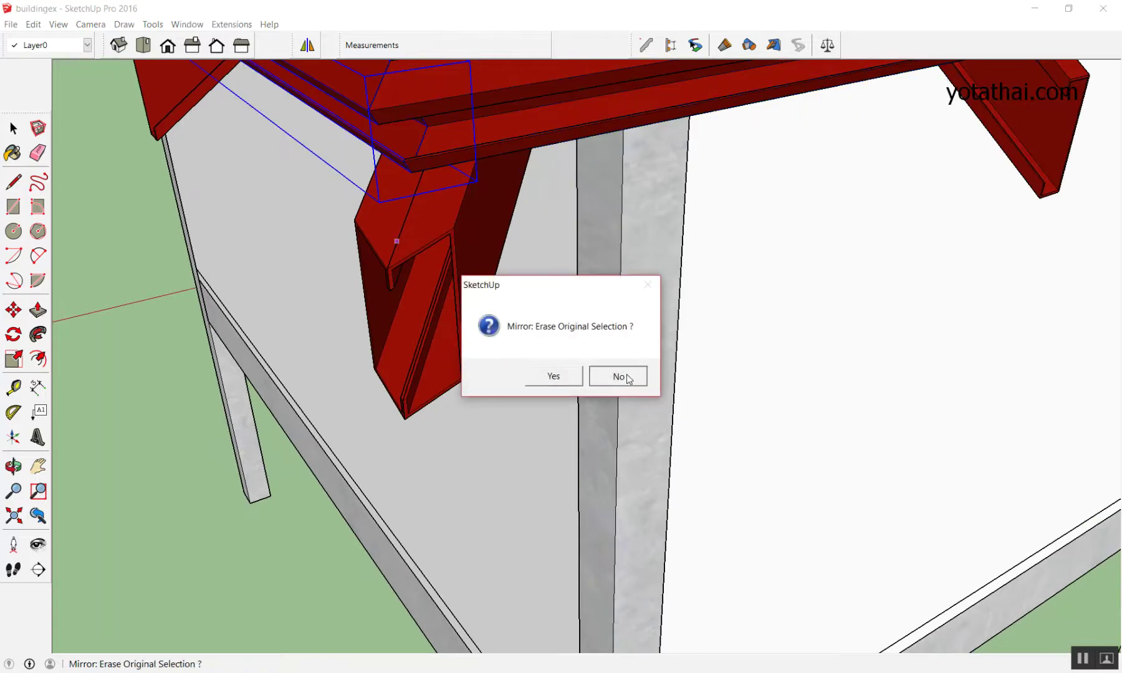
left_click(626, 381)
scroll(531, 425, "down", 5)
scroll(531, 425, "up", 2)
scroll(581, 439, "down", 3)
left_click(610, 419)
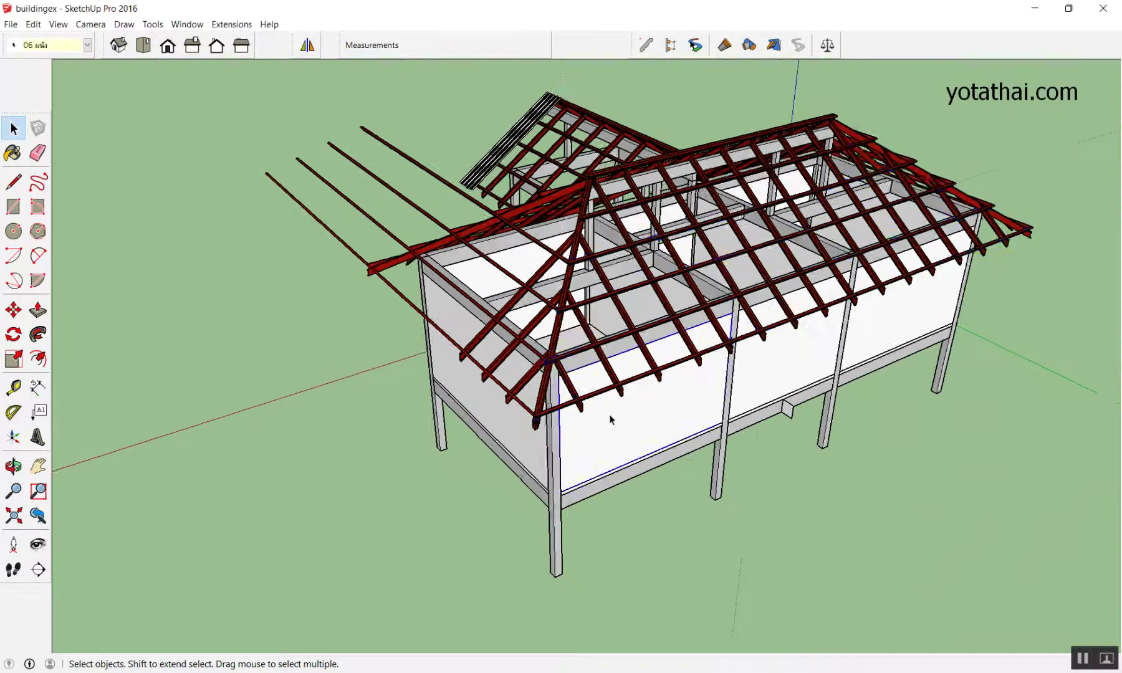
scroll(608, 374, "up", 3)
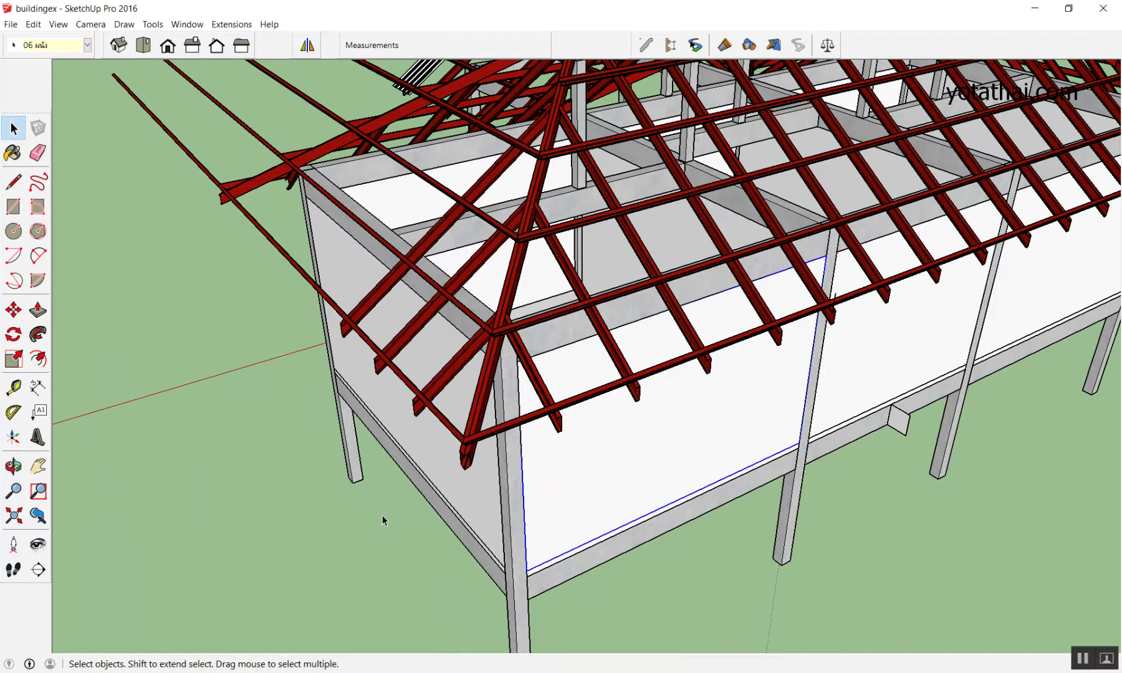
- Orbit around the roof to review the mirrored purlins from another side
mouse_move(370, 525)
middle_mouse_down()
mouse_move(388, 431)
mouse_move(409, 447)
middle_mouse_up()
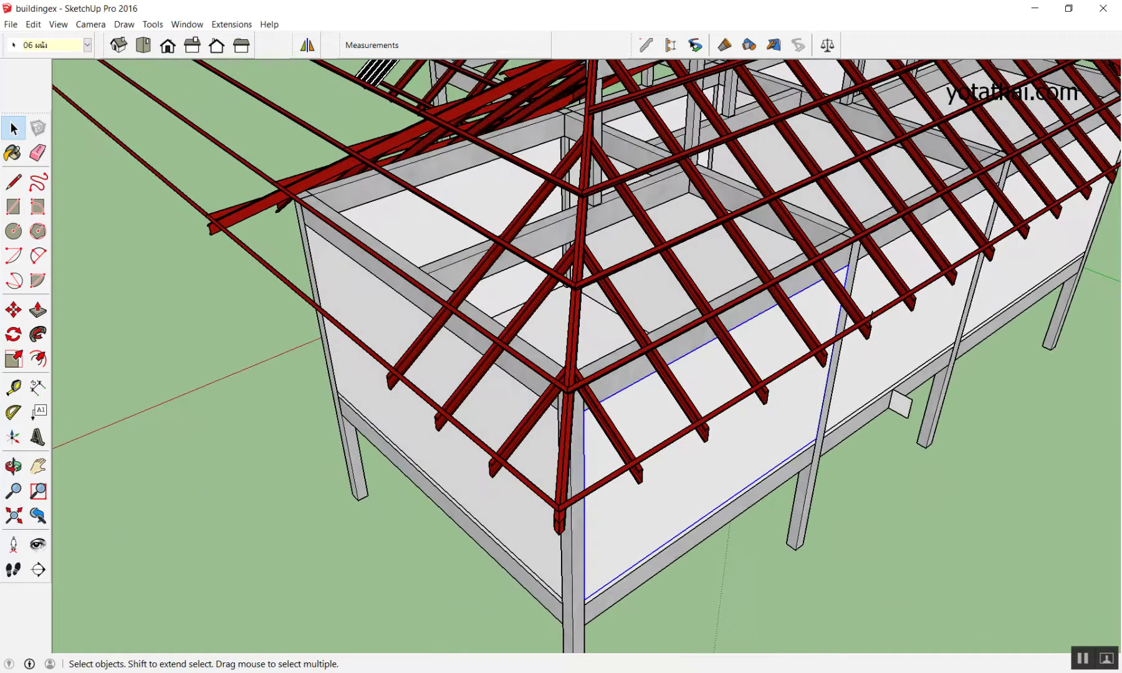
scroll(739, 642, "down", 3)
scroll(739, 642, "down", 3)
mouse_move(739, 642)
middle_mouse_down()
mouse_move(643, 418)
mouse_move(528, 448)
mouse_move(747, 355)
middle_mouse_up()
scroll(529, 448, "up", 3)
scroll(689, 388, "down", 3)
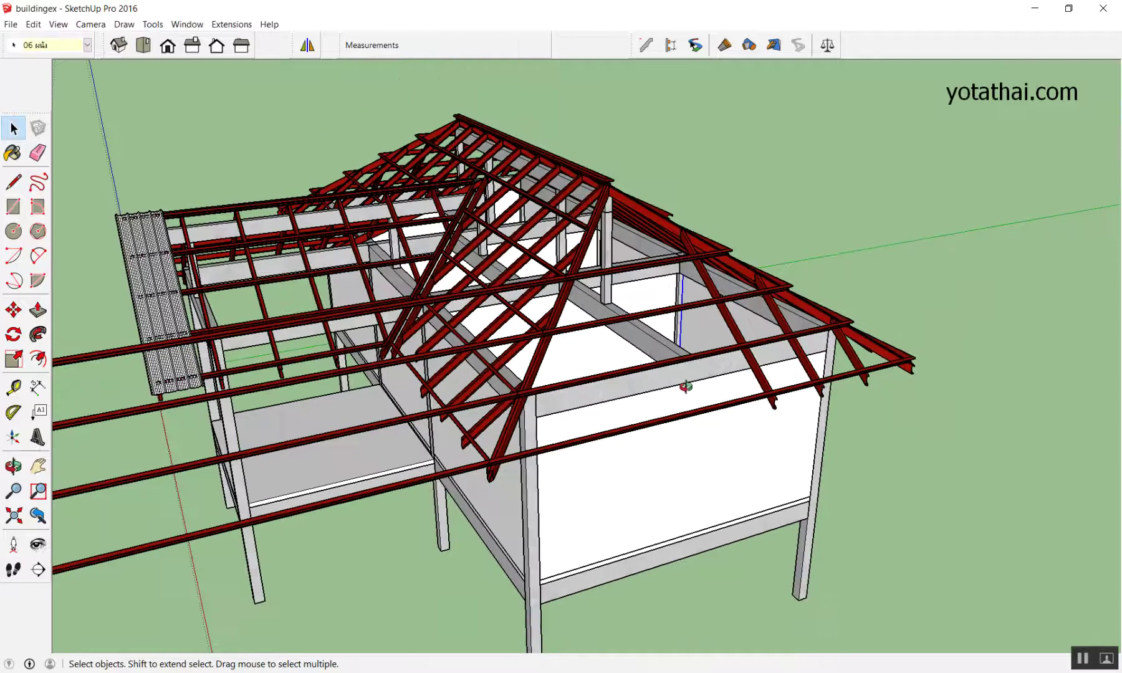
scroll(578, 435, "down", 2)
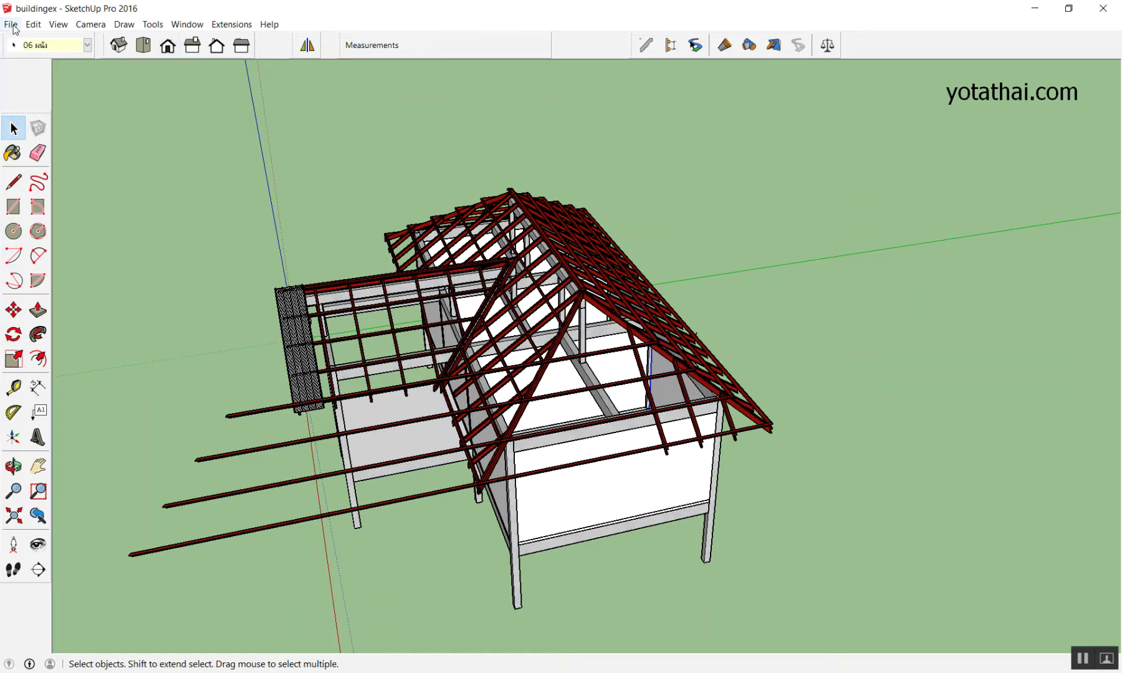
- Bring up the Open dialog from the File menu, showing the Work Shop2 models
scroll(170, 169, "down", 4)
scroll(146, 181, "up", 5)
scroll(141, 185, "up", 1)
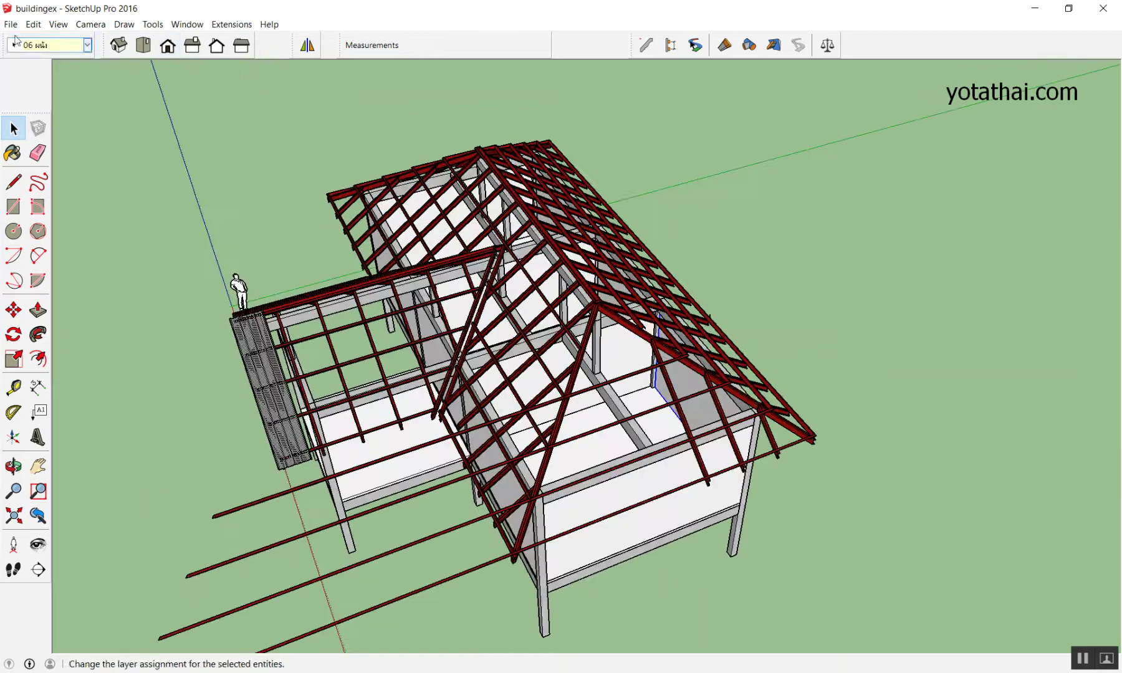
left_click(10, 24)
left_click(35, 54)
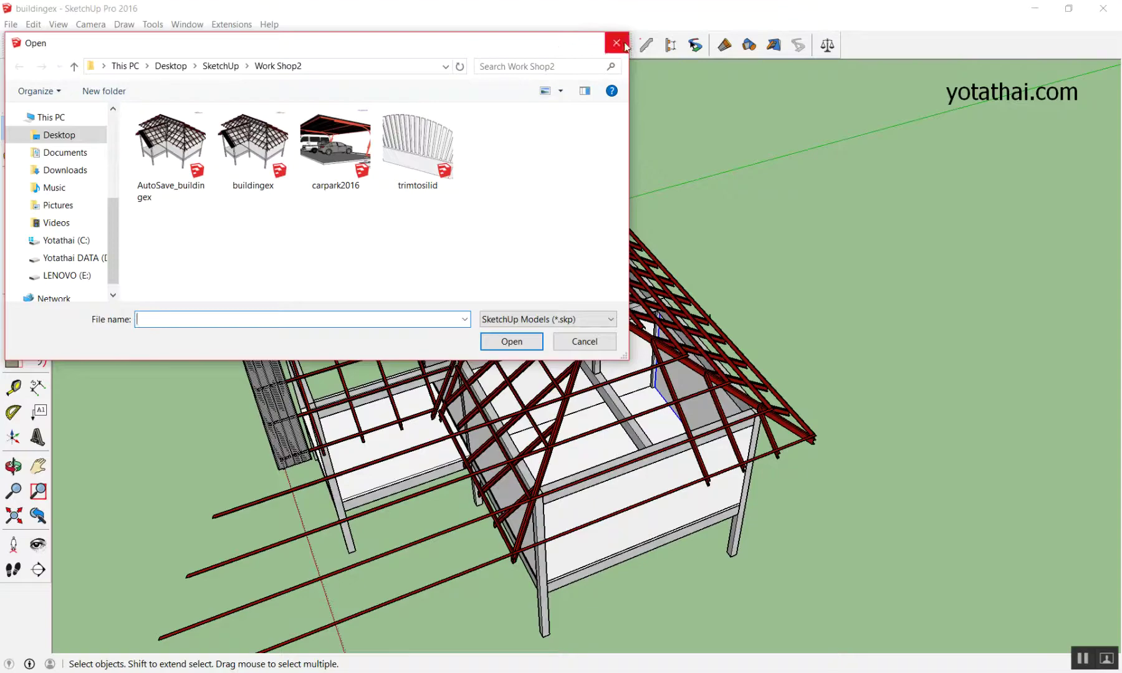
- Load sala2016 from the SketchUp > work shop3 folder, discarding the unsaved buildingex changes
left_click(625, 46)
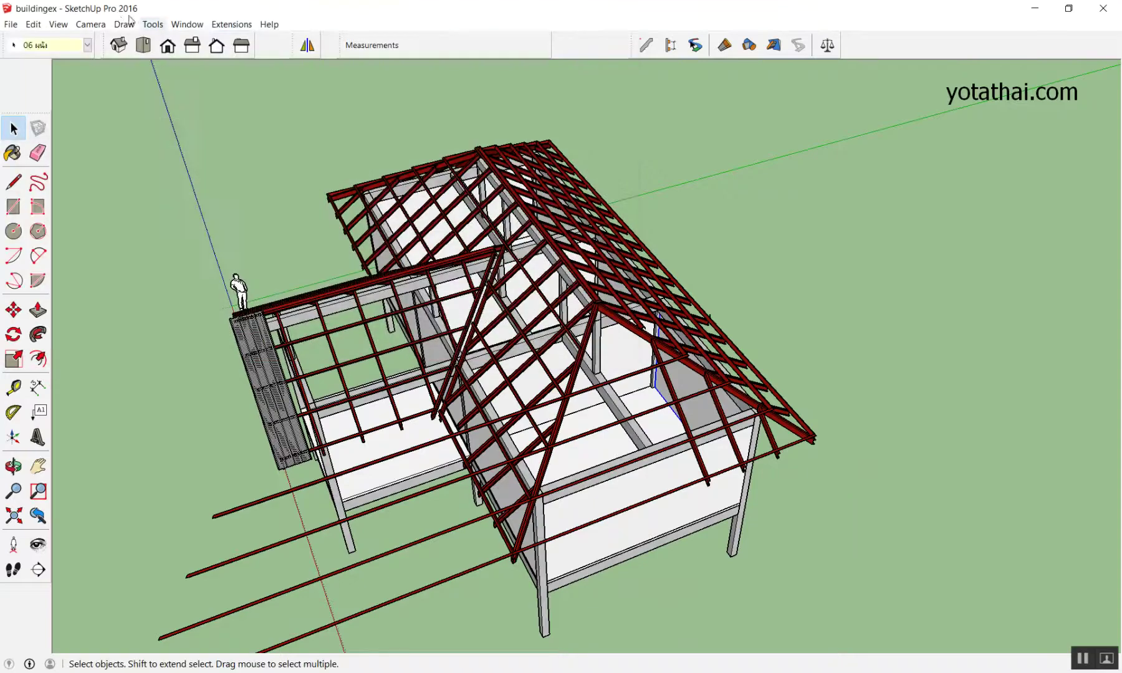
left_click(13, 25)
left_click(95, 220)
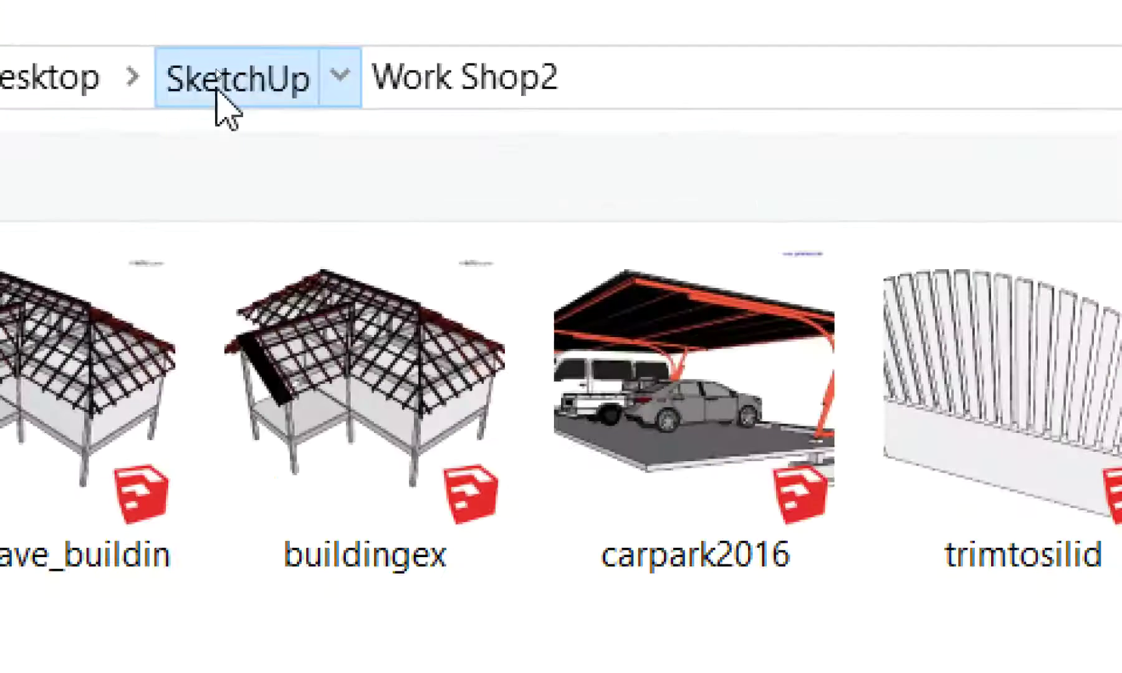
left_click(216, 67)
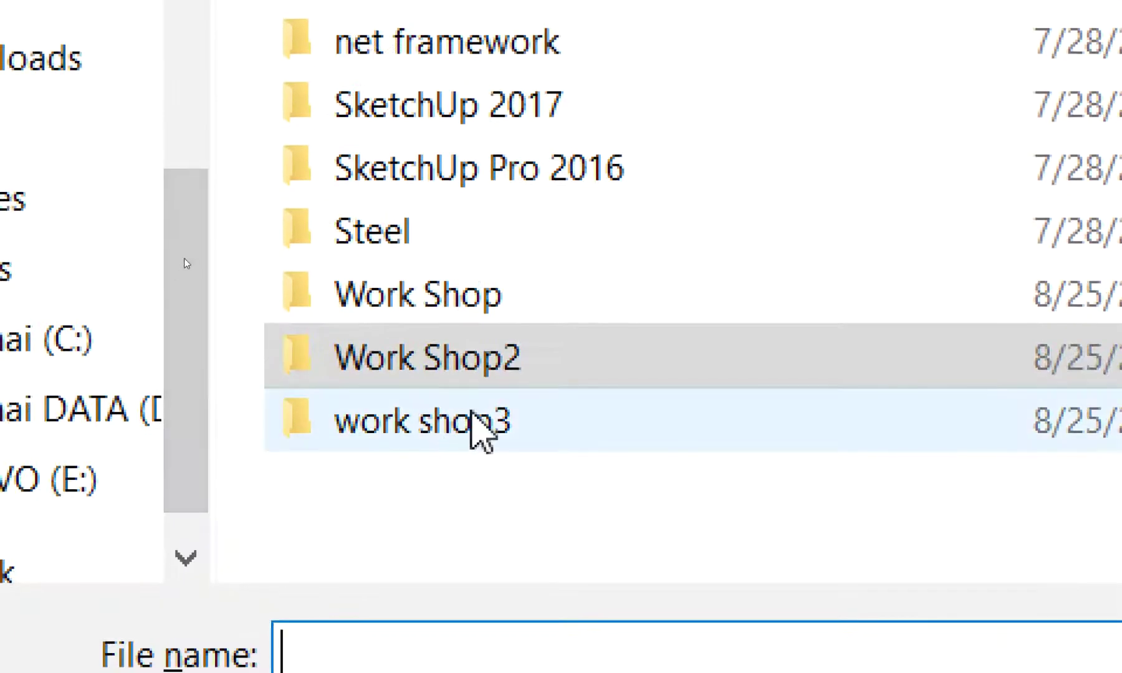
double_click(472, 414)
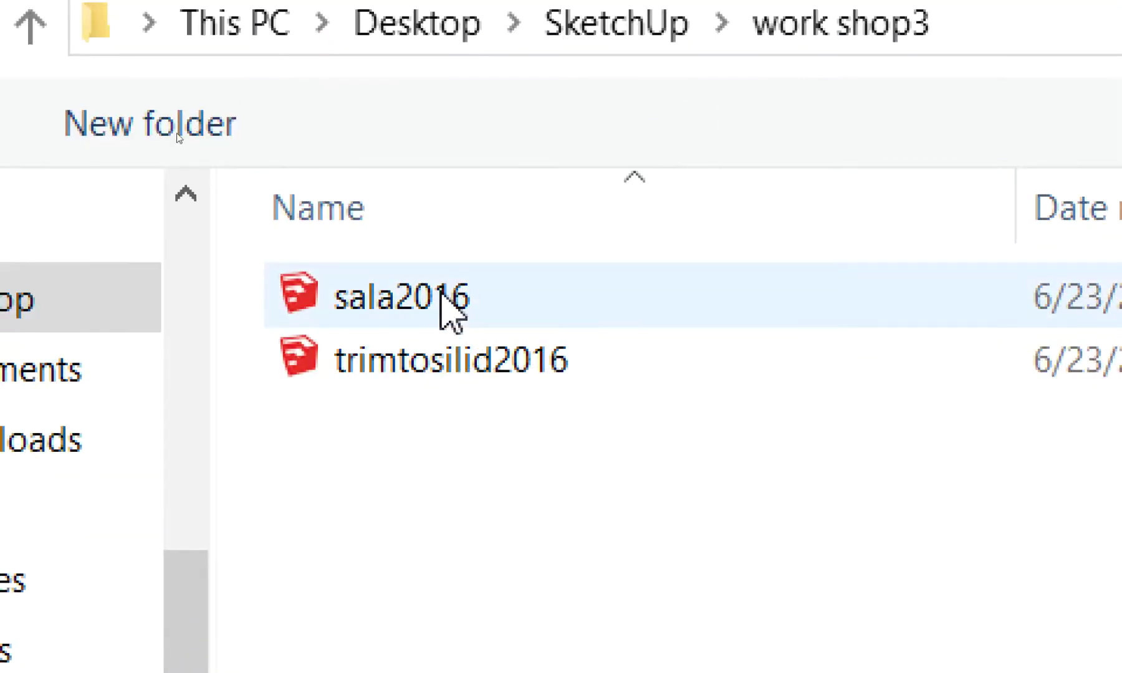
mouse_move(402, 298)
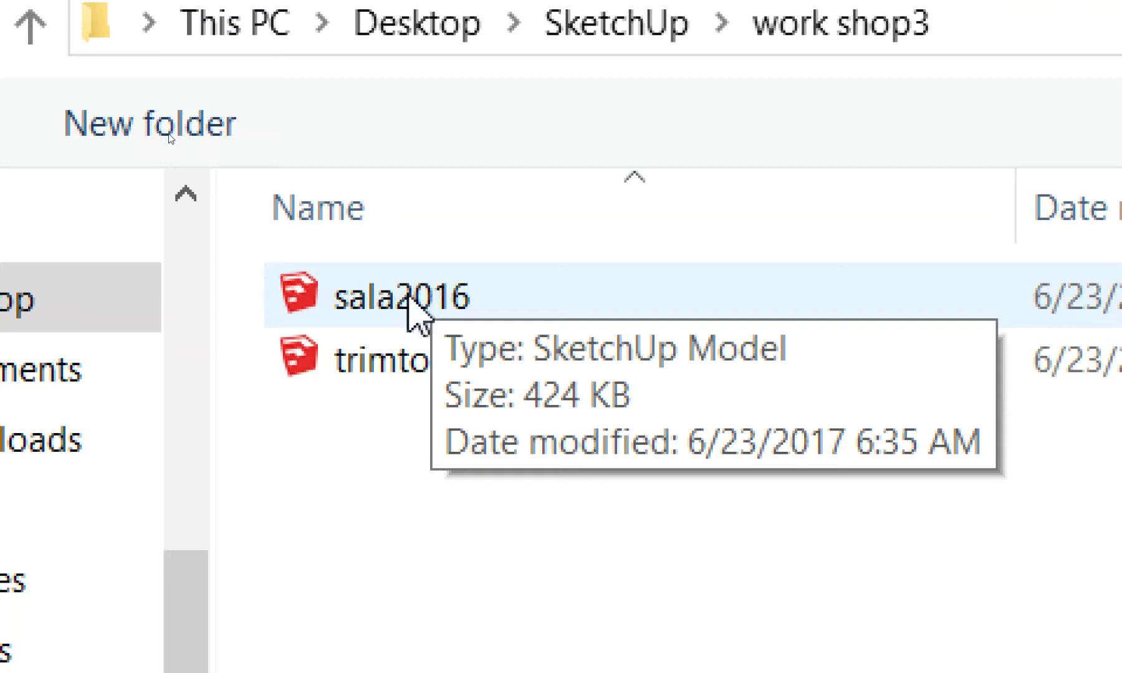
double_click(409, 298)
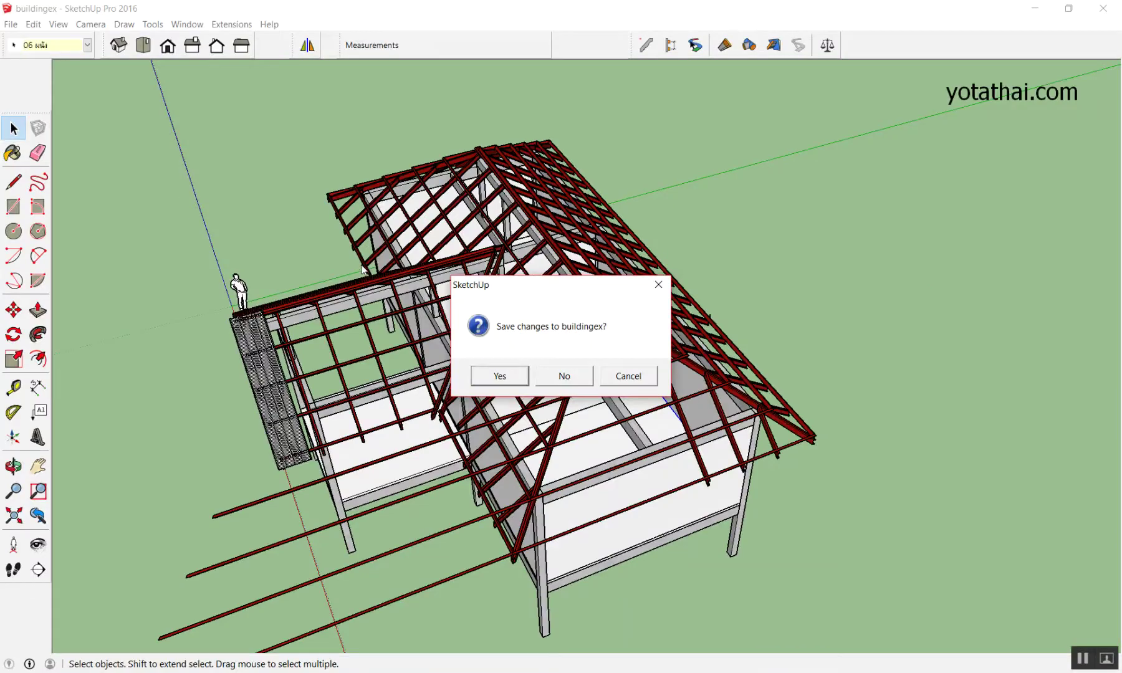
left_click(581, 384)
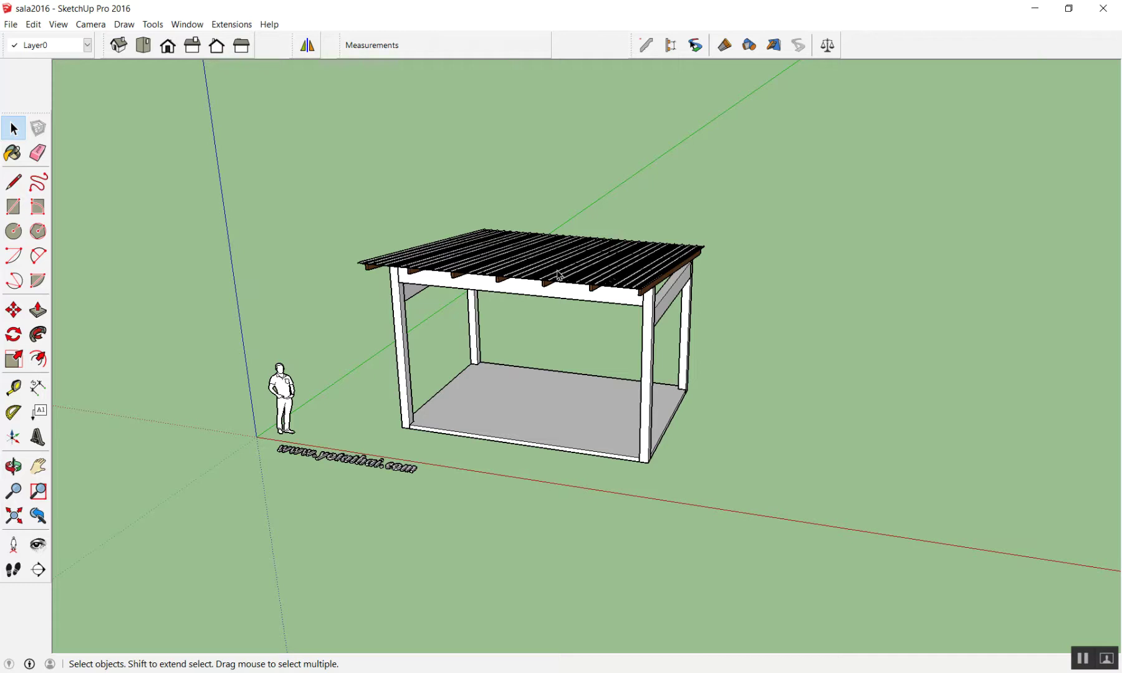
- Open the Profile Builder panel beside sala2016, showing the ไม้เนื้อแข็ง 2"x4" profile (0.05 m × 0.10 m)
scroll(558, 274, "down", 2)
scroll(645, 133, "up", 3)
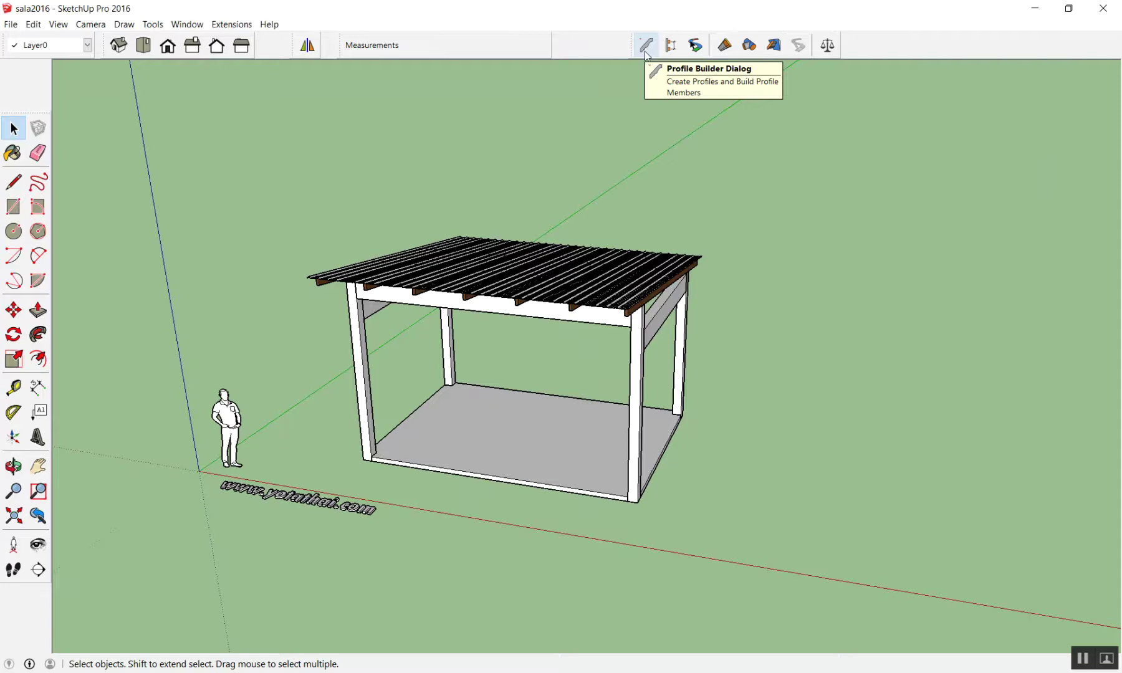
left_click(646, 54)
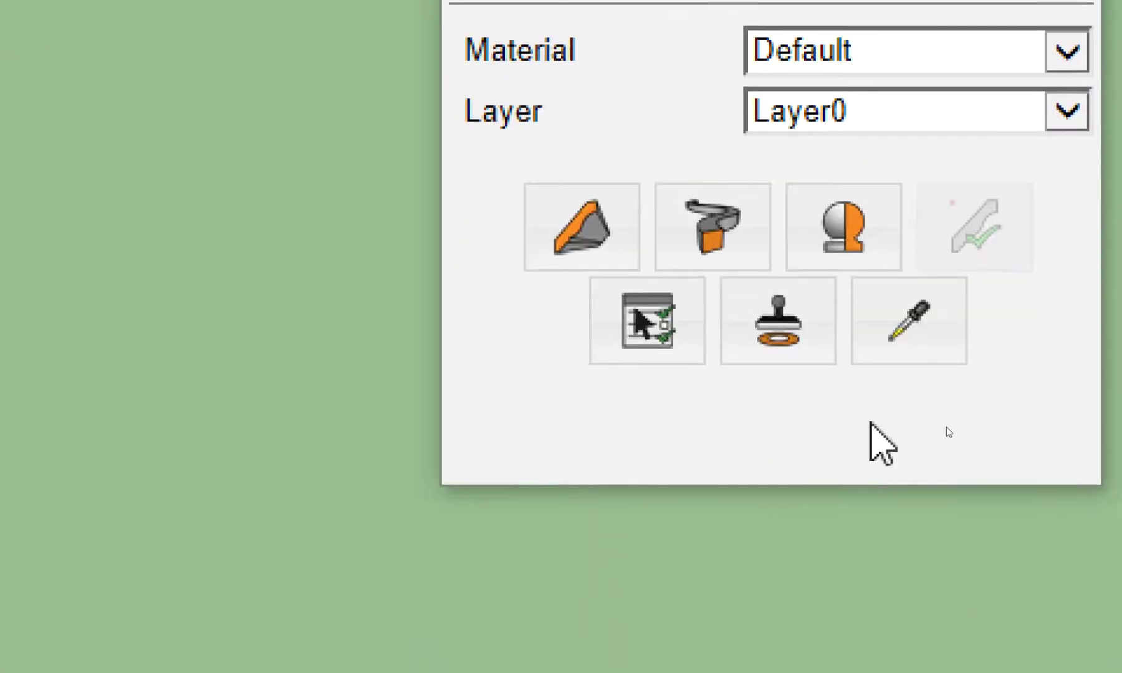
- Sample the metal roof sheet's profile into Profile Builder with the eyedropper
left_click(898, 349)
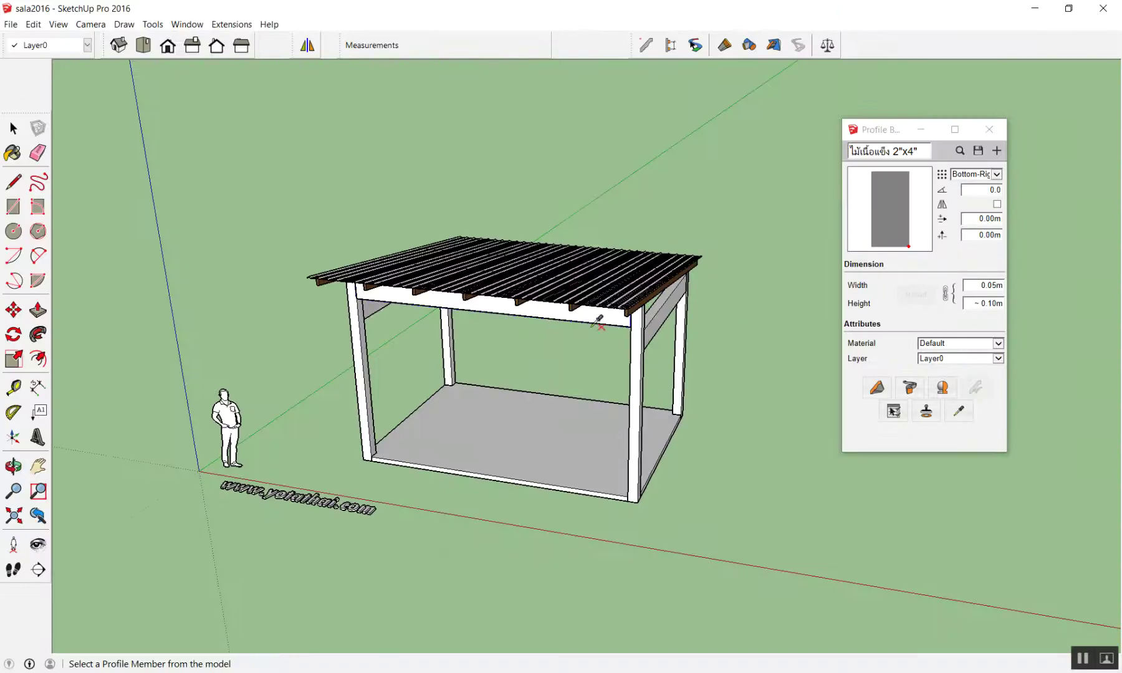
mouse_move(601, 325)
middle_mouse_down()
mouse_move(612, 413)
mouse_move(689, 450)
middle_mouse_up()
scroll(623, 386, "up", 5)
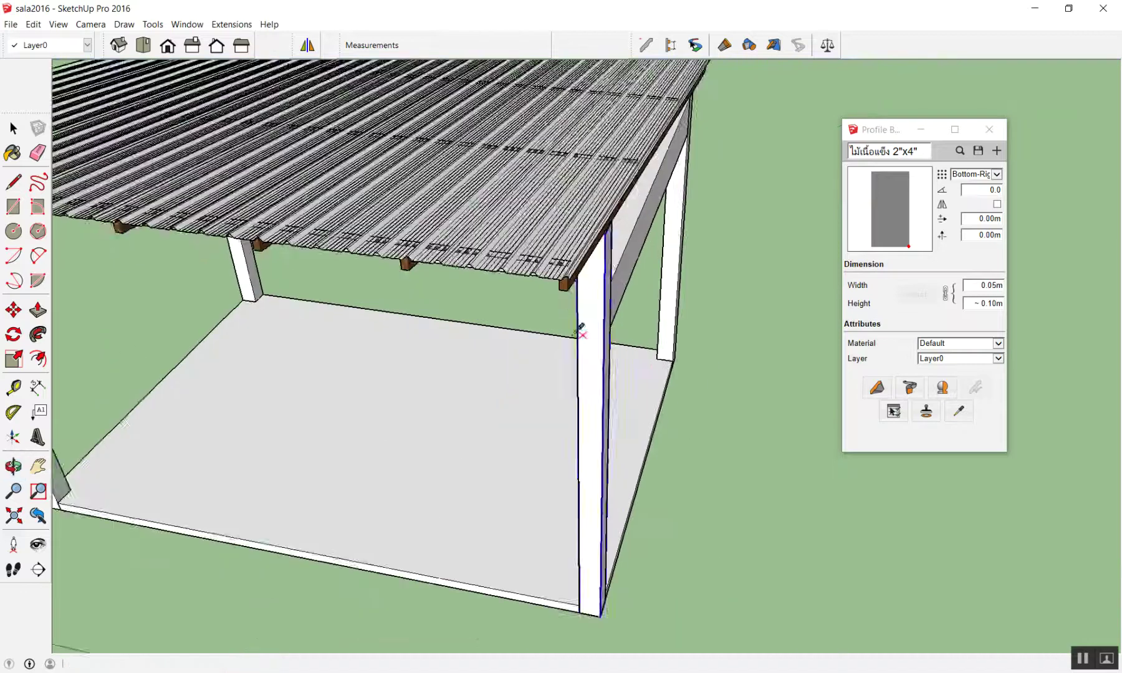
scroll(581, 325, "up", 3)
left_click(522, 190)
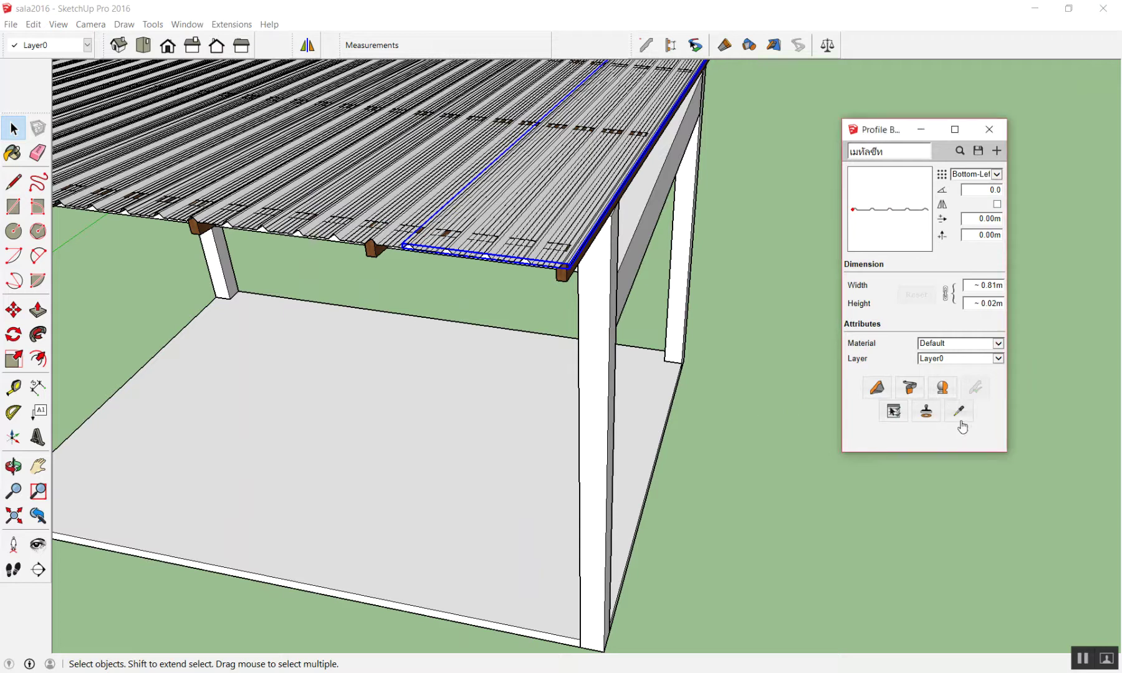
- Sample the concrete column and concrete beam profiles from the model
left_click(959, 410)
left_click(609, 374)
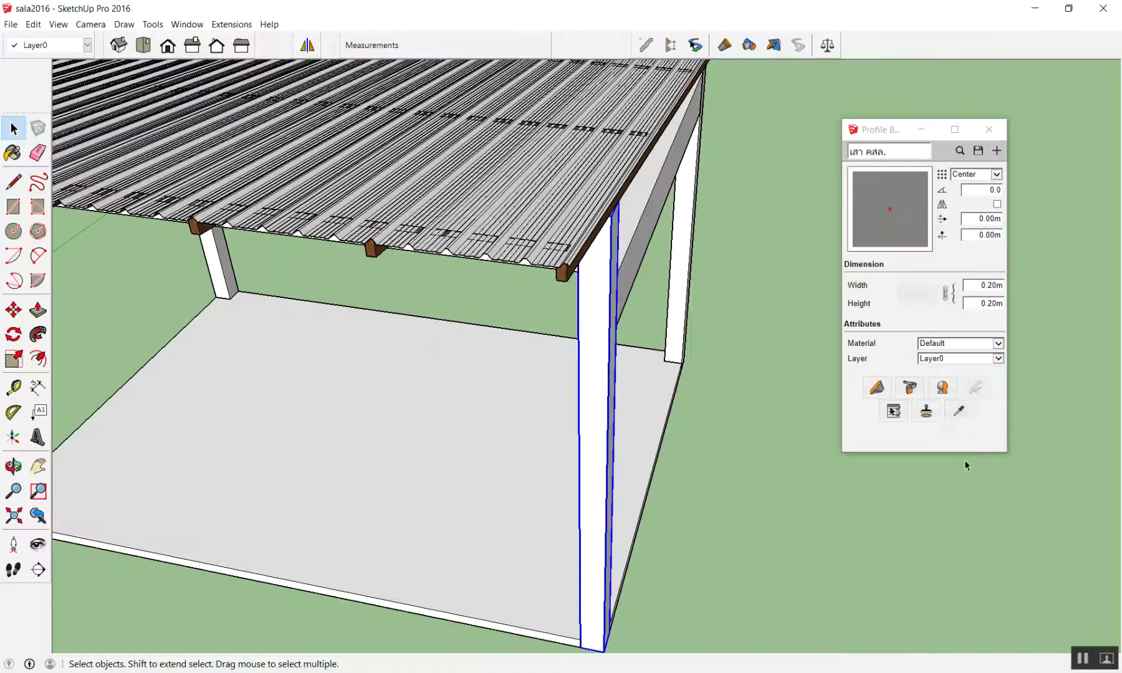
left_click(964, 422)
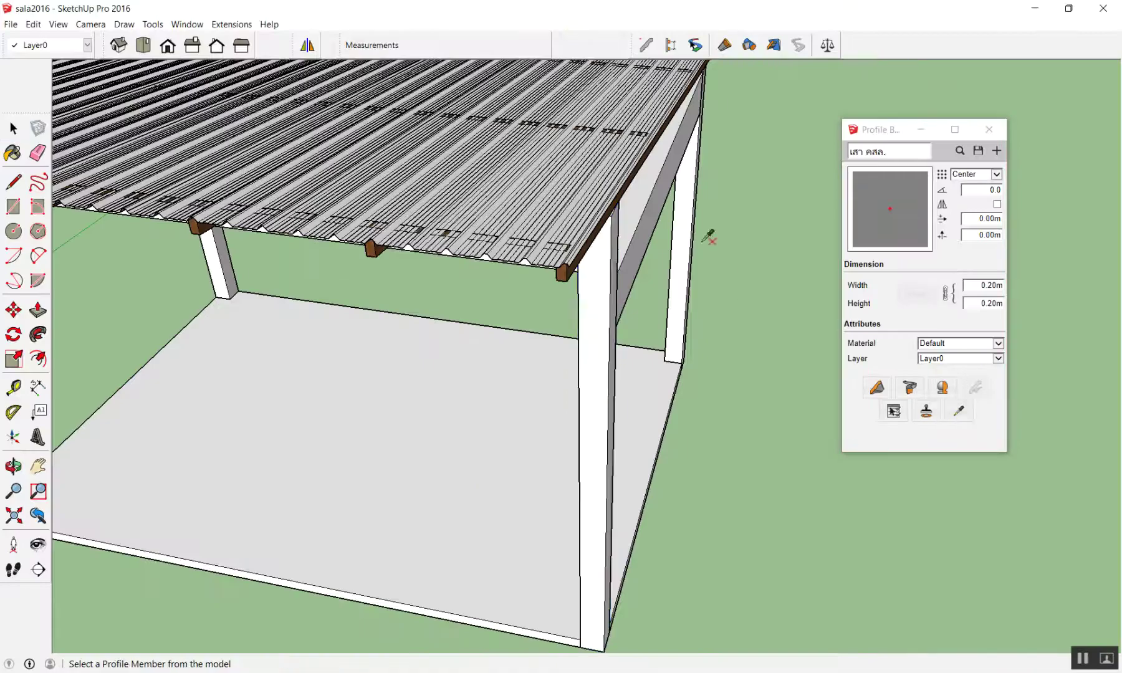
left_click(666, 199)
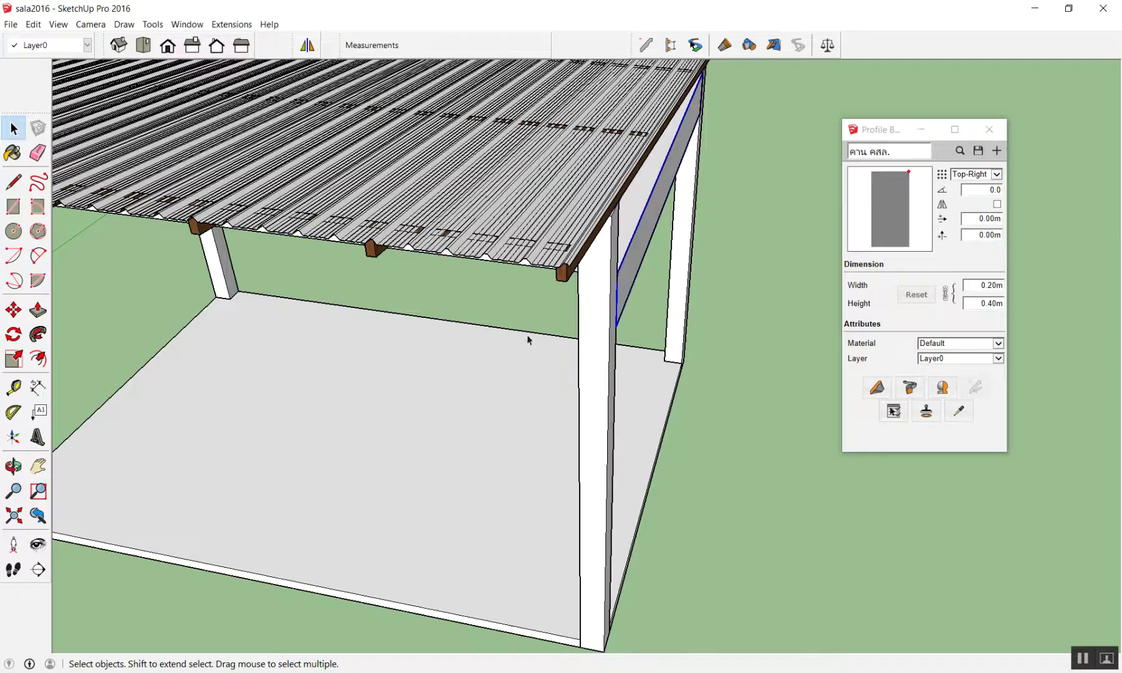
- Sample the long wooden beam's profile from beneath the roof
mouse_move(526, 340)
middle_mouse_down()
mouse_move(533, 278)
mouse_move(838, 375)
middle_mouse_up()
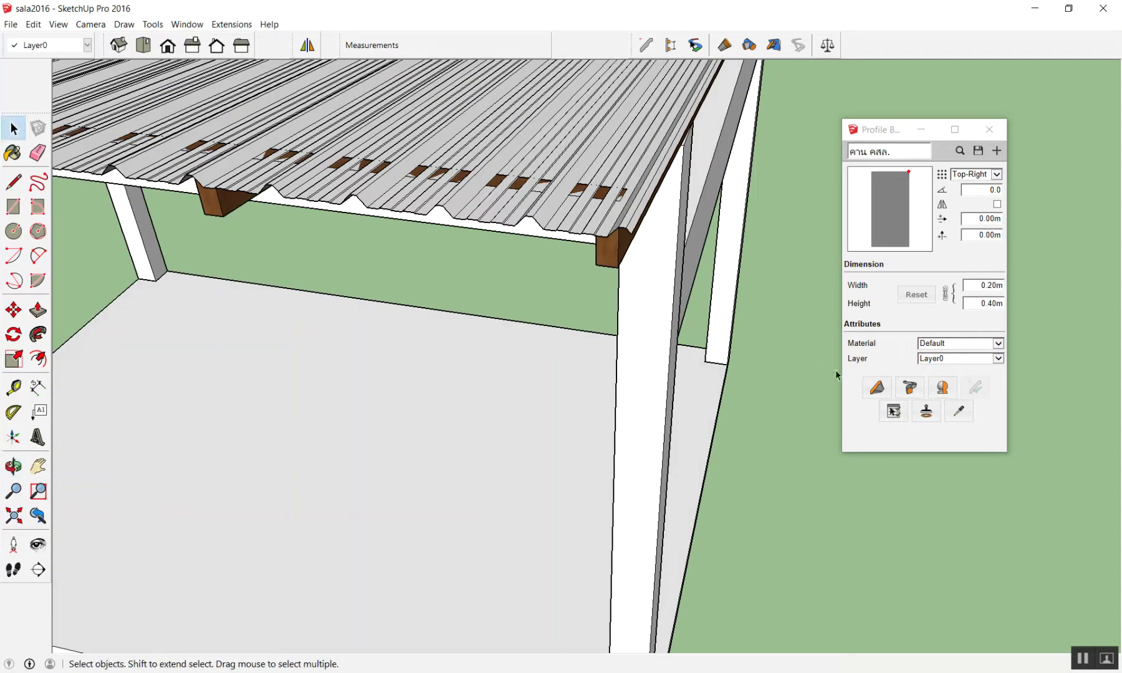
left_click(959, 412)
scroll(572, 227, "up", 3)
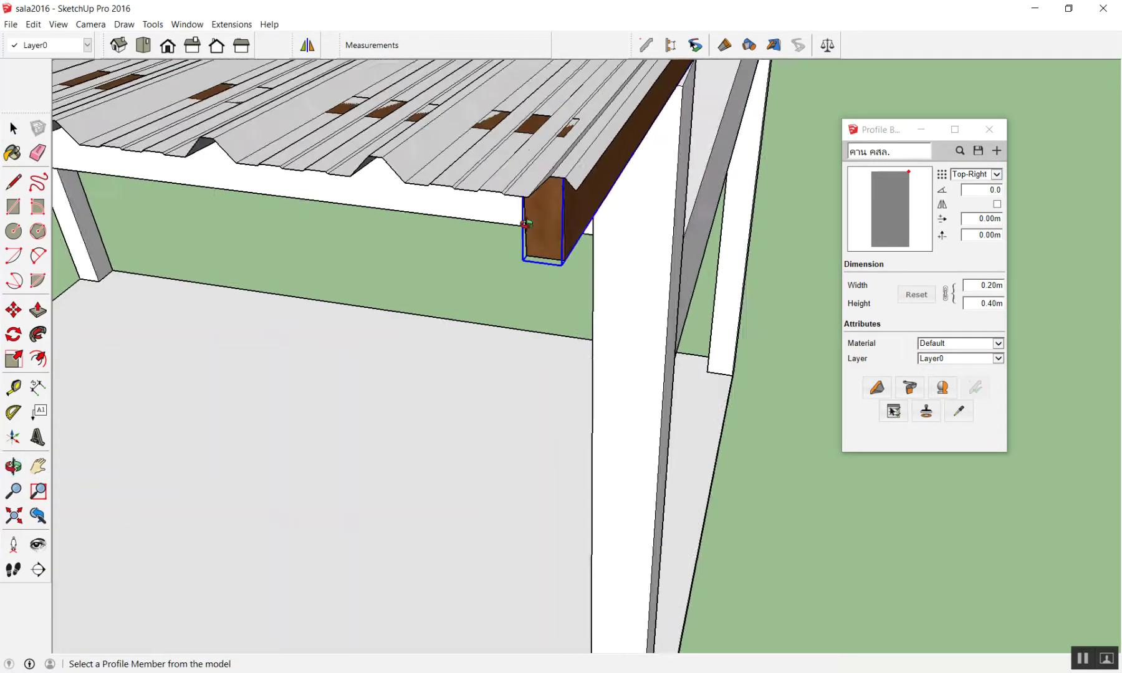
middle_click_drag(572, 220, 315, 240)
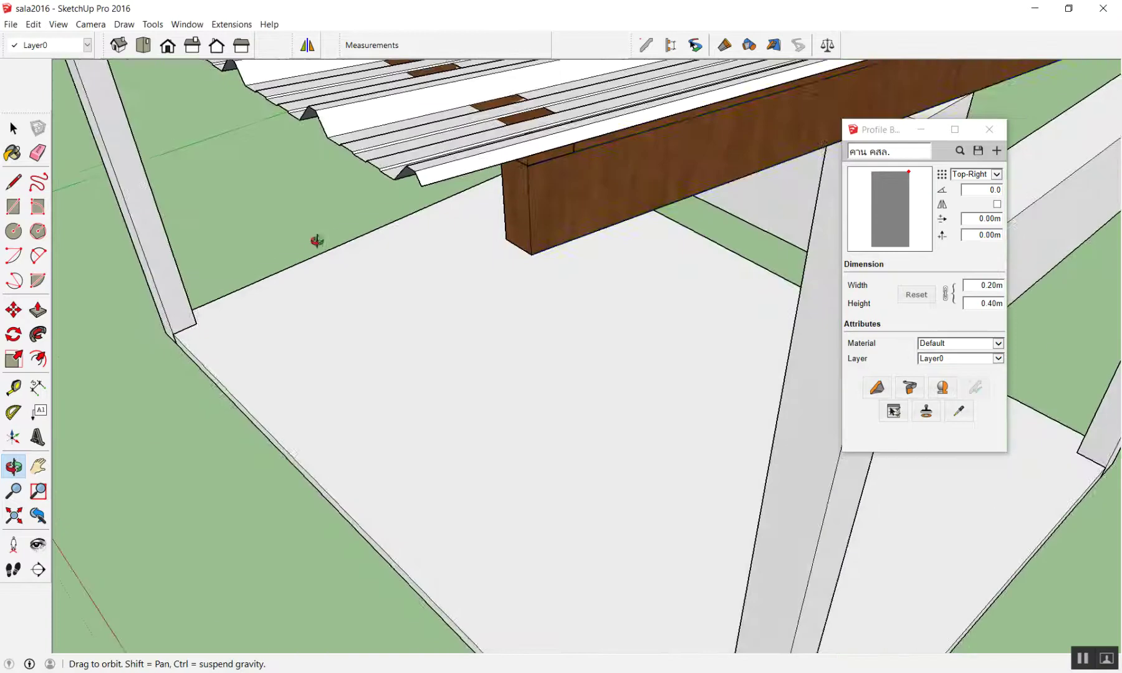
left_click(616, 174)
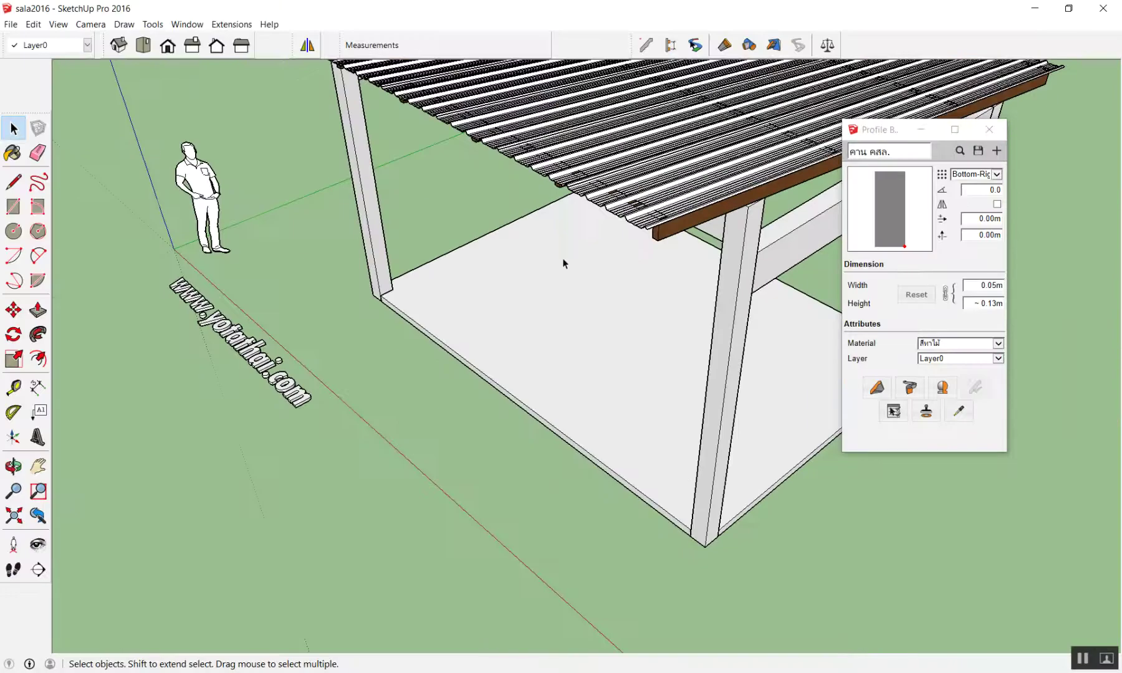
- Sample the small roof purlin's profile
middle_click_drag(564, 258, 682, 190)
scroll(681, 189, "down", 3)
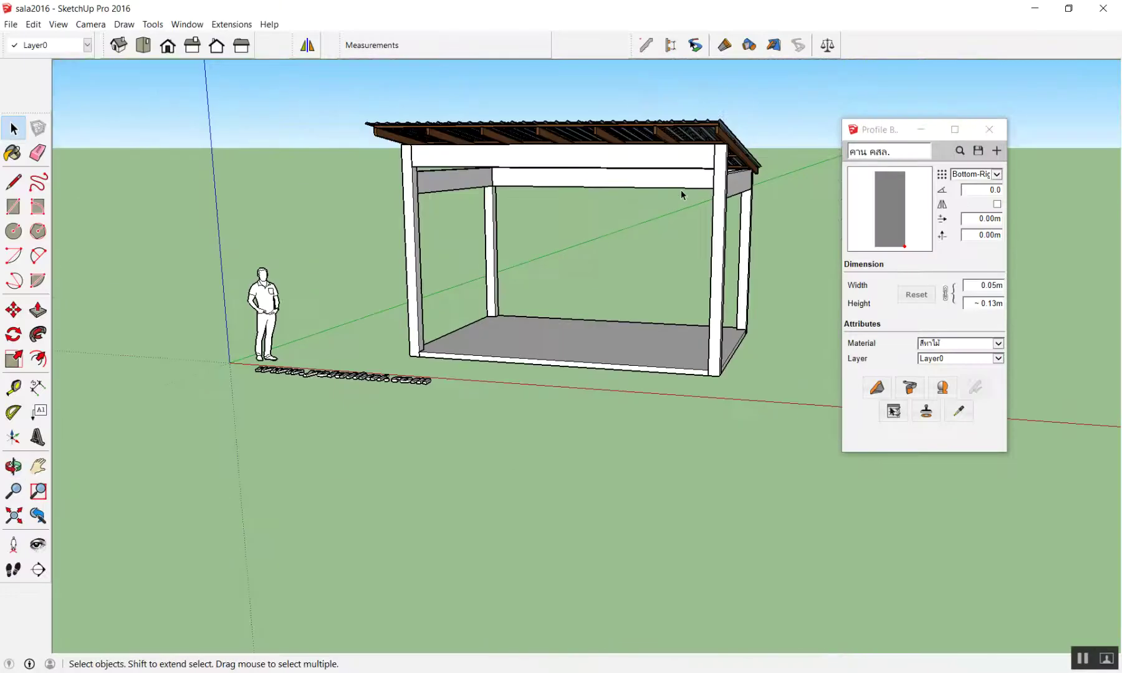
scroll(734, 93, "up", 3)
scroll(734, 93, "up", 3)
left_click(958, 411)
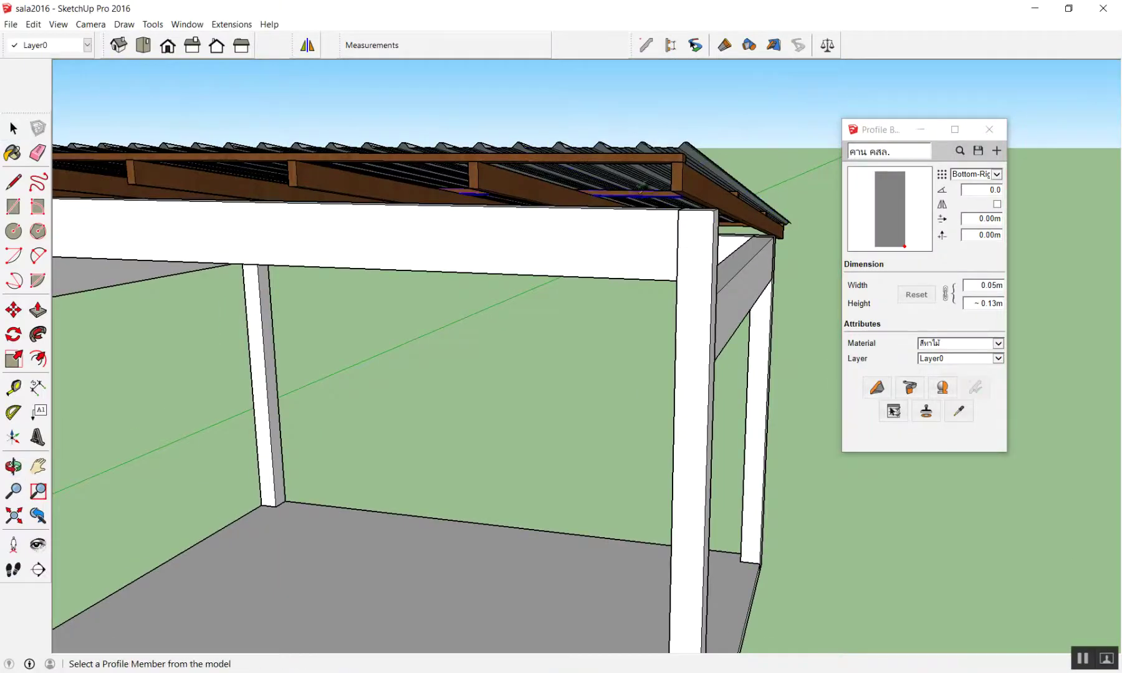
scroll(641, 186, "up", 3)
left_click(778, 120)
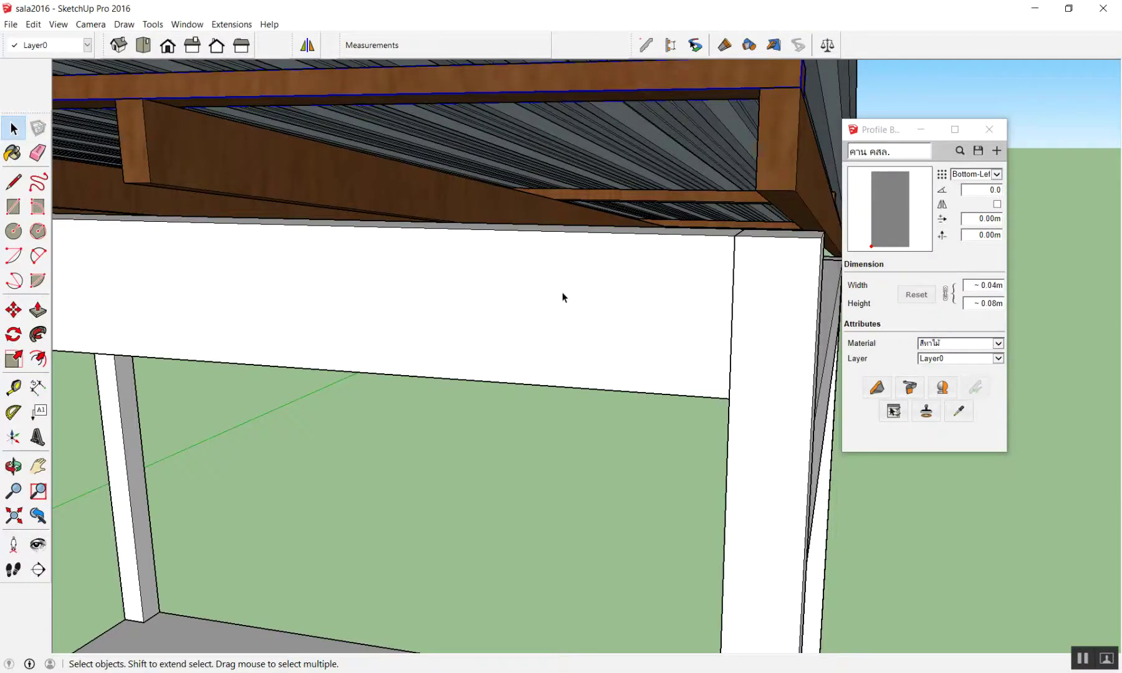
- Load the concrete post profile เสา คสล. (0.20 m × 0.20 m, Center) from the model
mouse_move(561, 296)
middle_mouse_down()
mouse_move(343, 300)
mouse_move(677, 328)
middle_mouse_up()
scroll(609, 316, "down", 5)
mouse_move(521, 394)
middle_mouse_down()
mouse_move(439, 408)
mouse_move(430, 381)
middle_mouse_up()
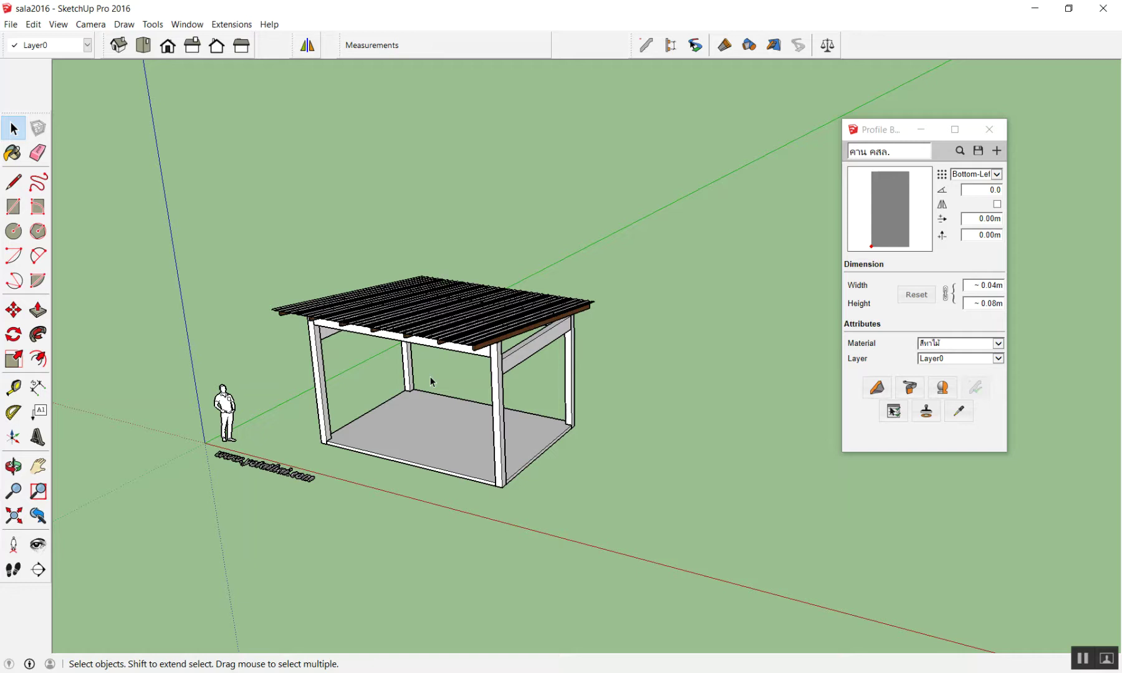
scroll(525, 397, "down", 3)
middle_click_drag(525, 397, 703, 422)
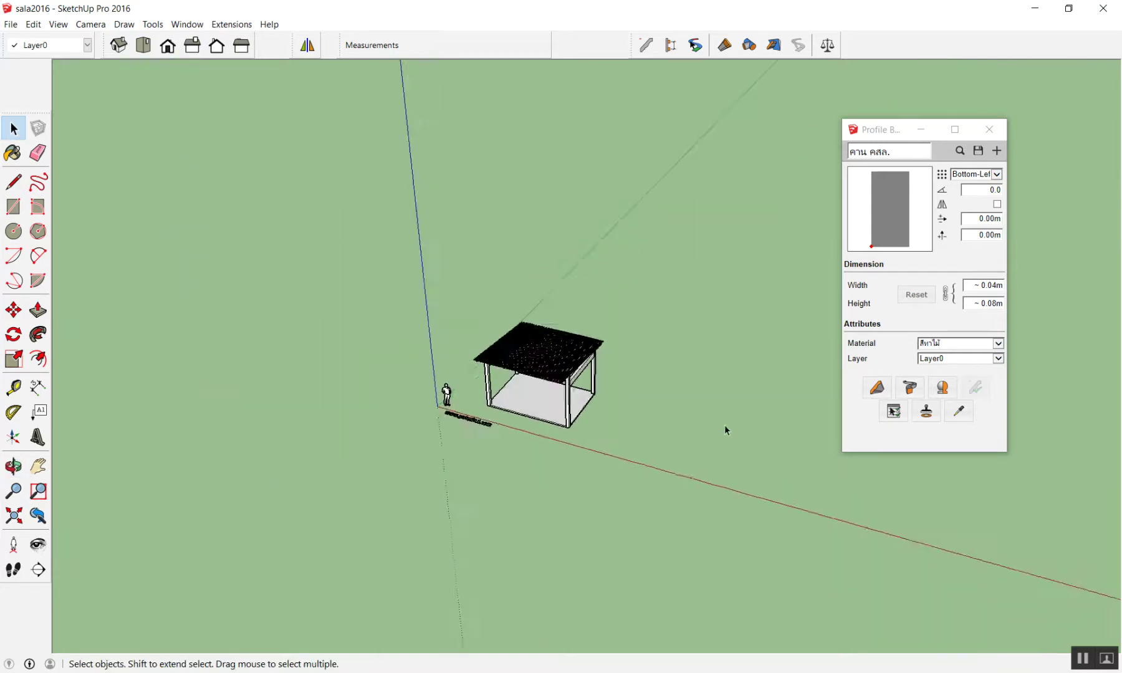
scroll(691, 418, "up", 3)
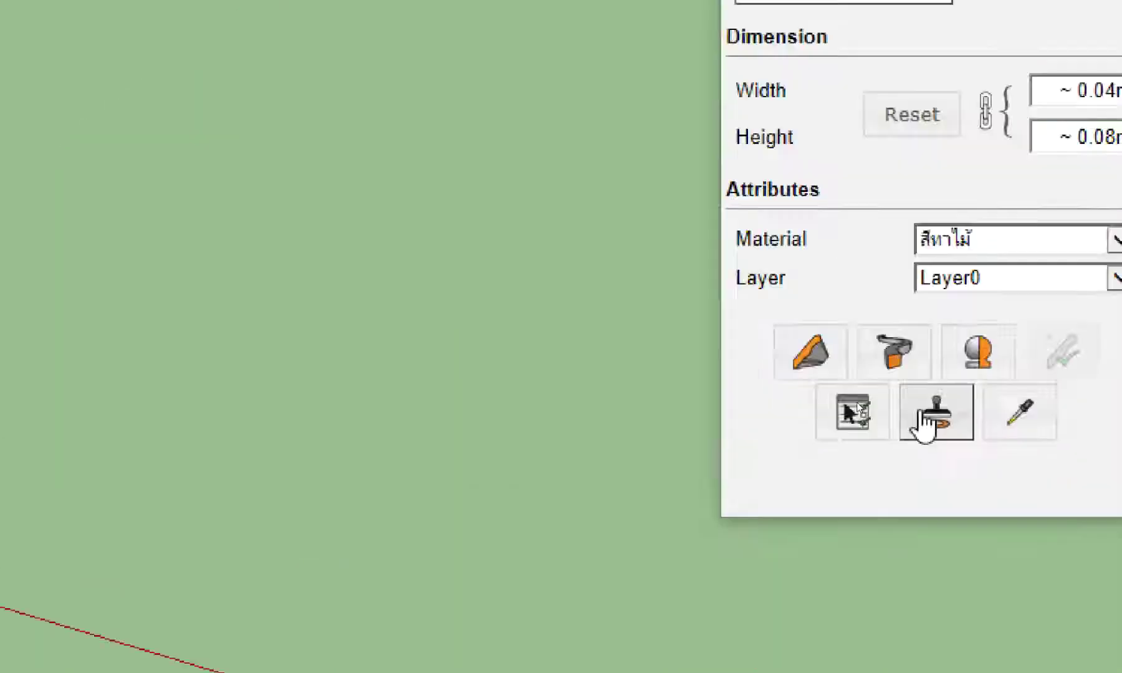
left_click(927, 421)
scroll(438, 381, "up", 2)
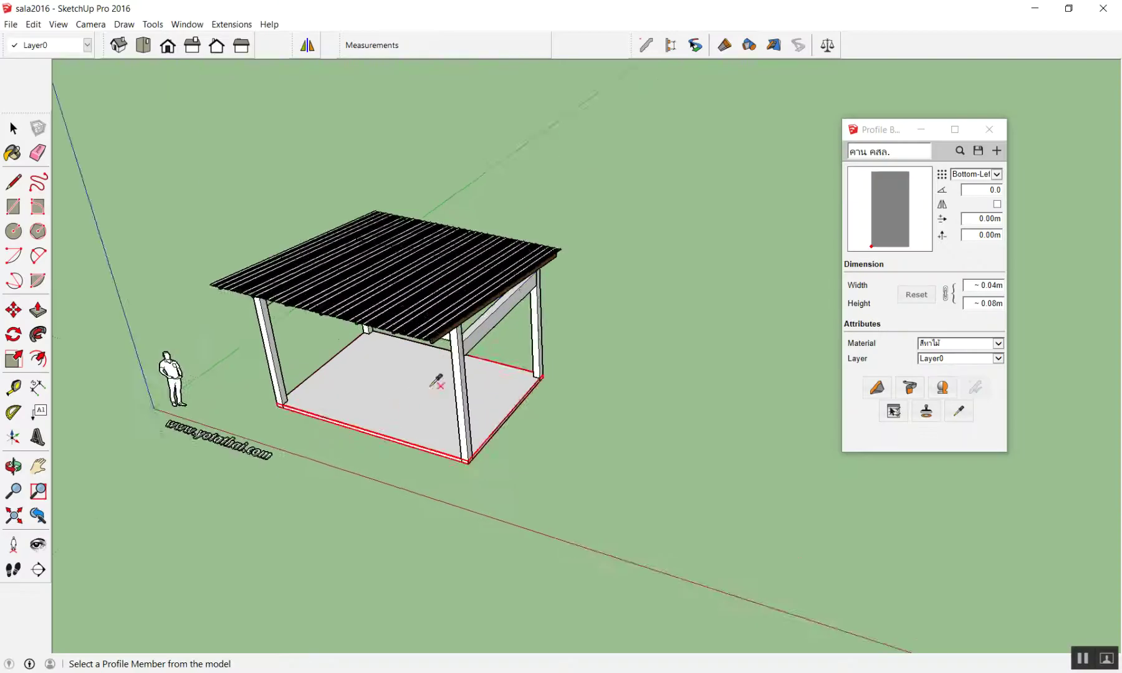
scroll(465, 343, "up", 2)
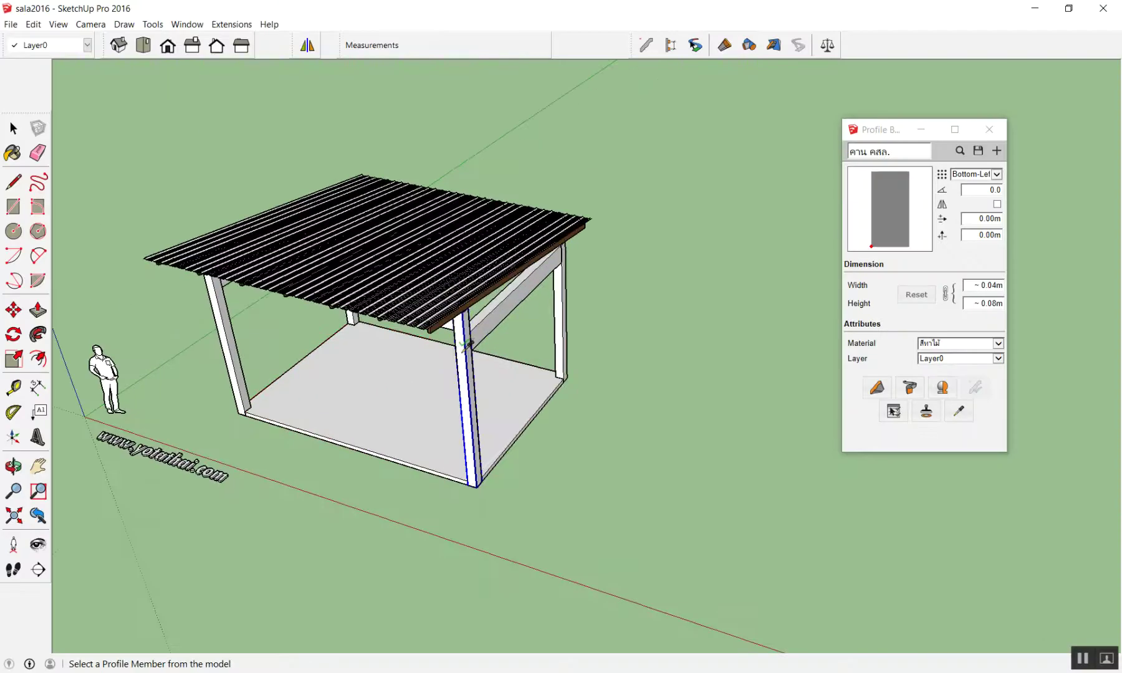
scroll(464, 342, "down", 3)
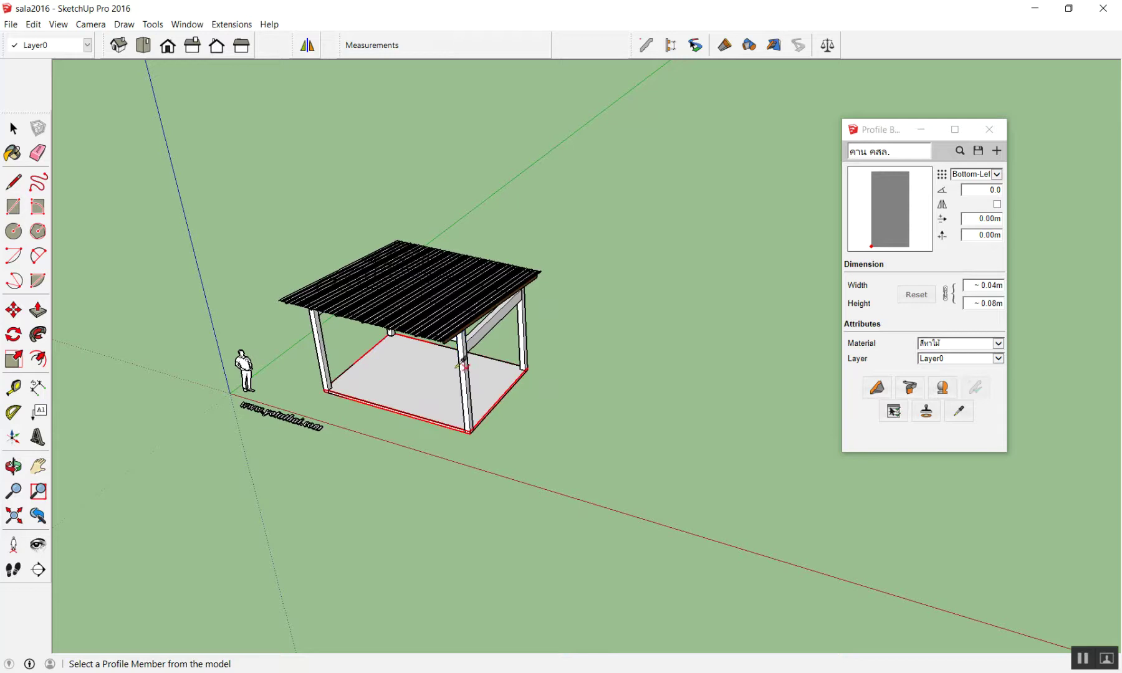
scroll(446, 457, "up", 5)
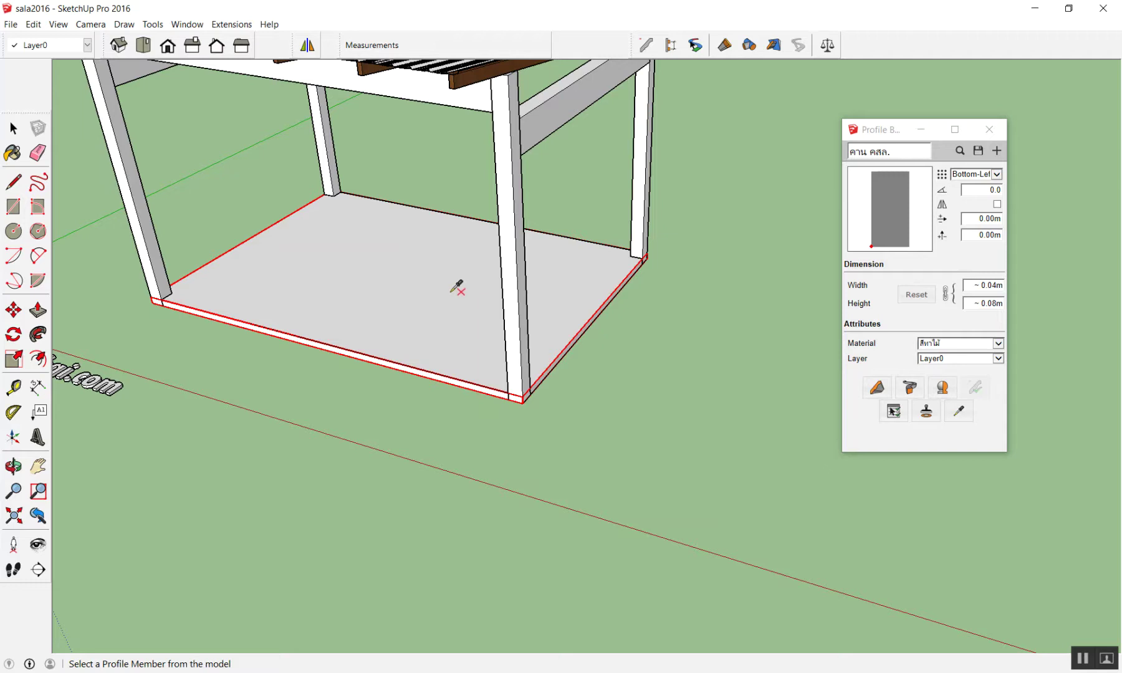
scroll(461, 285, "down", 5)
scroll(524, 290, "down", 2)
left_click(487, 258)
scroll(669, 364, "down", 2)
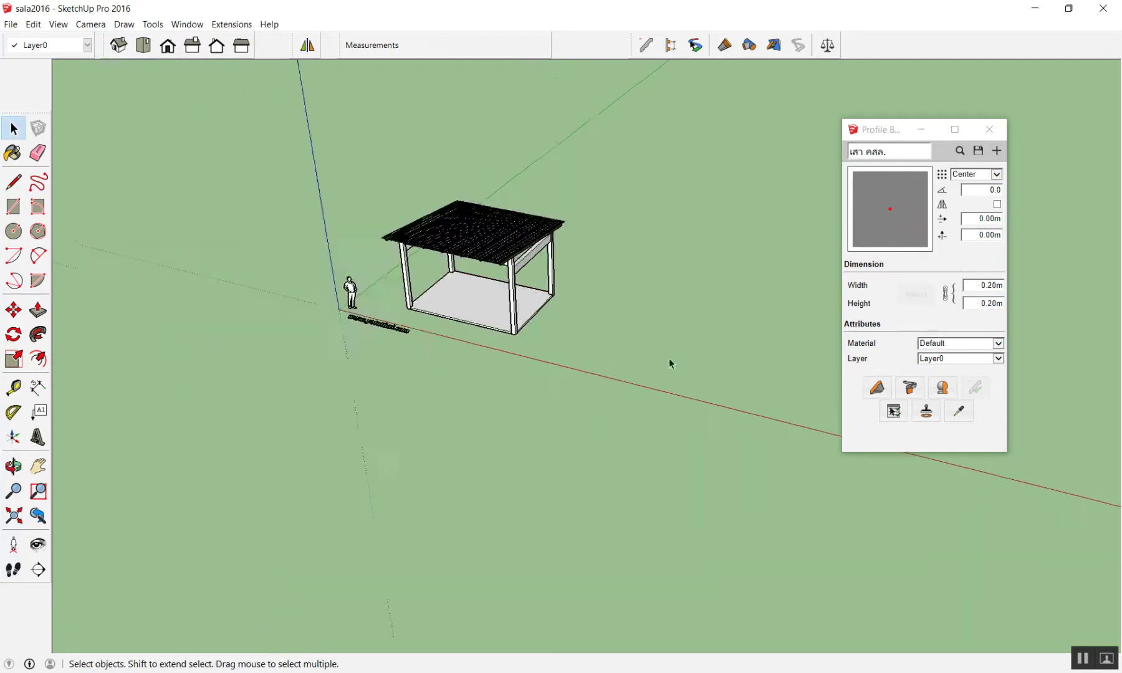
- Keep Layer0 for new members and make two trial member placements, cancelling each
scroll(717, 374, "down", 1)
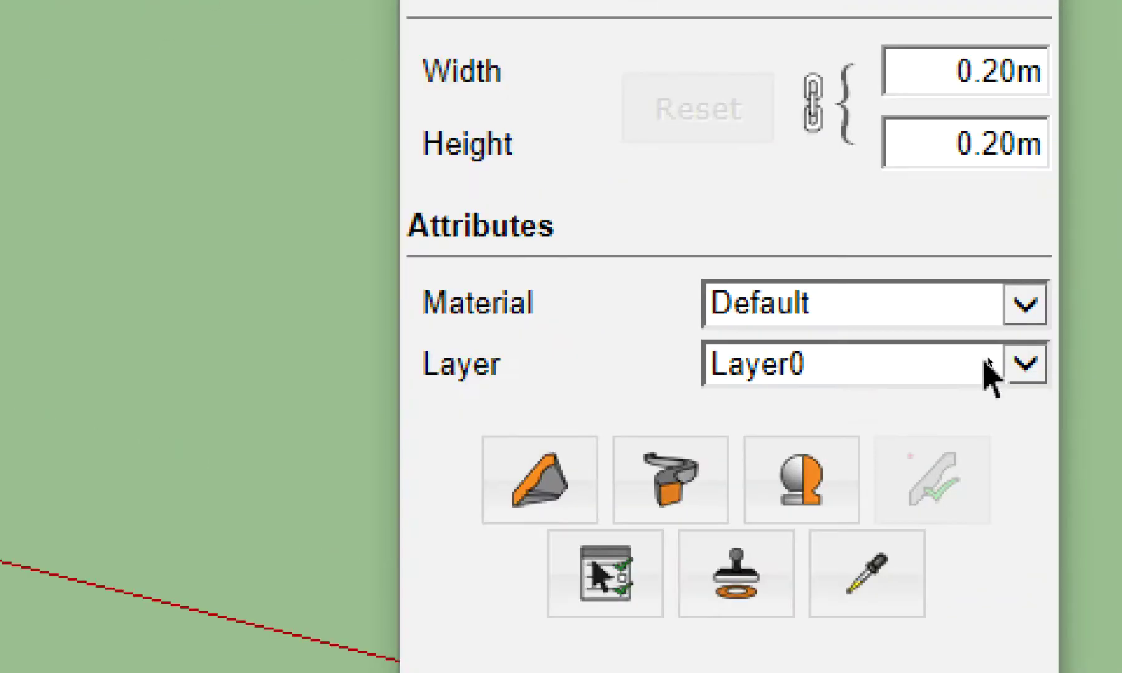
left_click(986, 360)
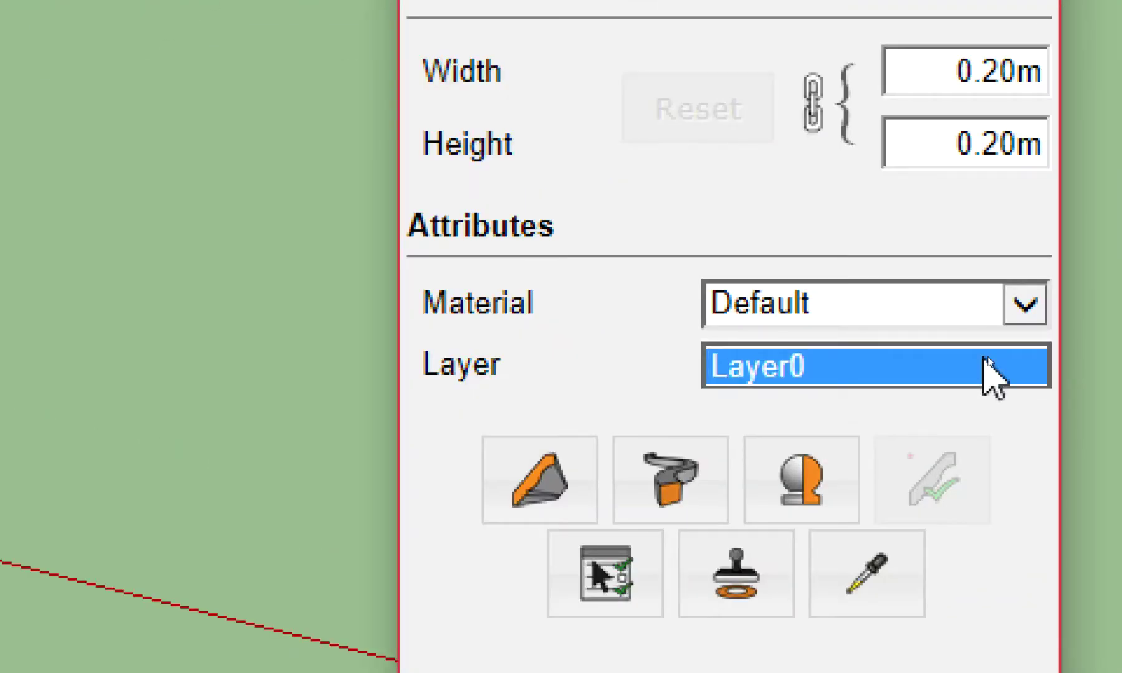
left_click(985, 361)
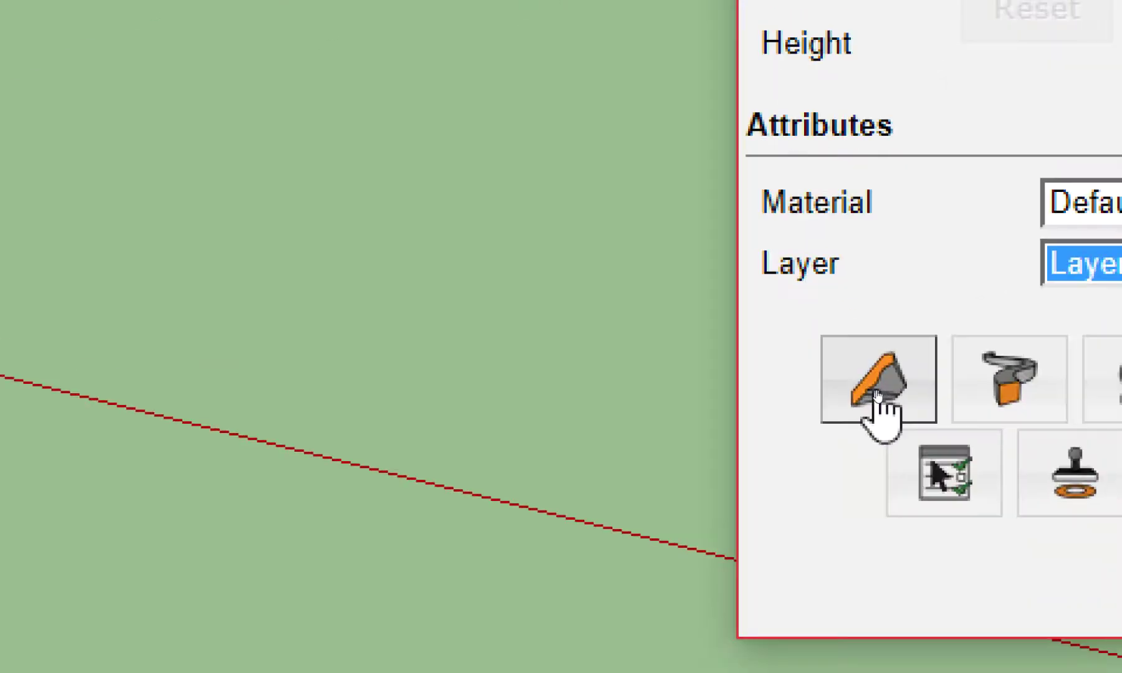
left_click(878, 399)
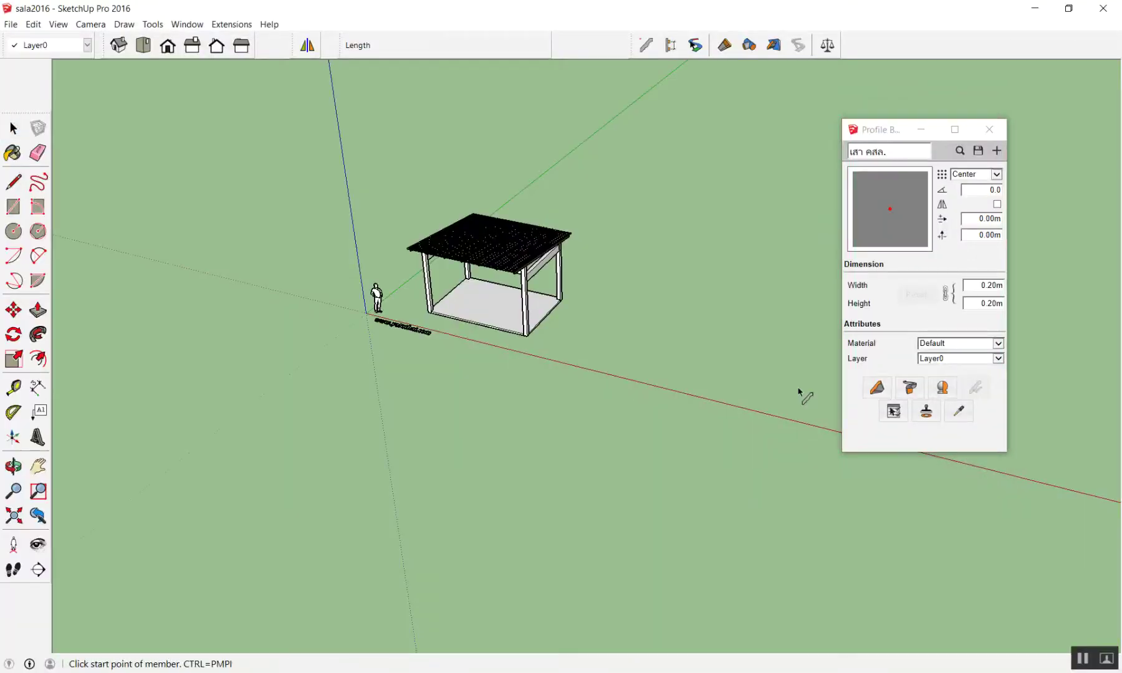
scroll(802, 394, "up", 3)
left_click(617, 343)
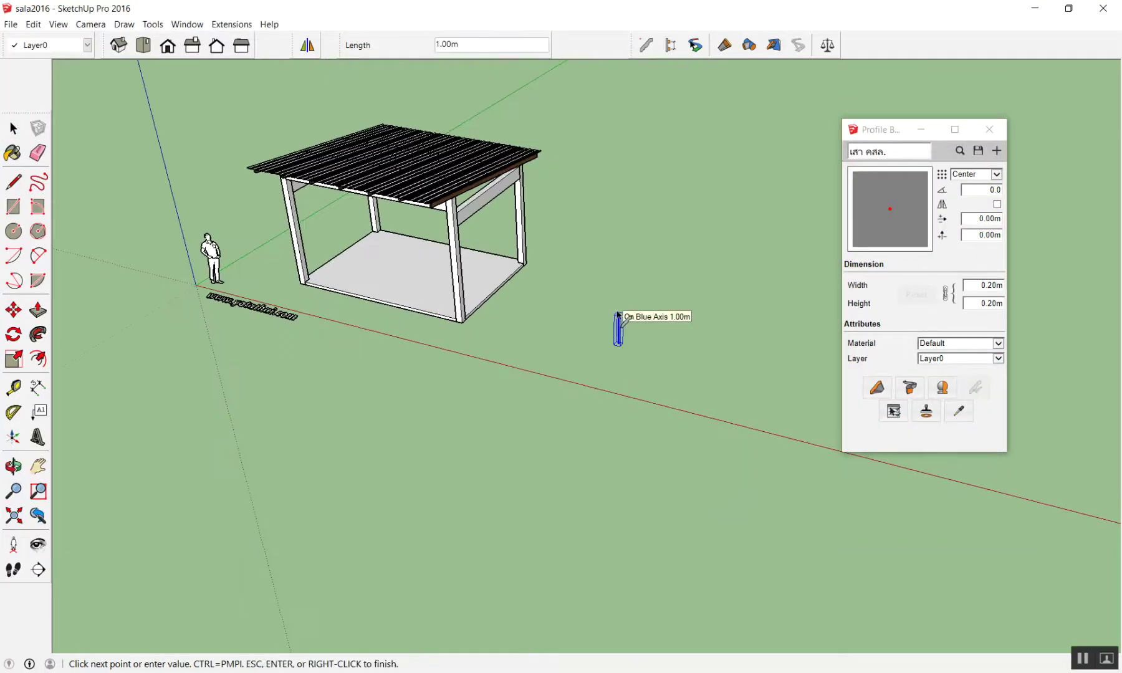
key("Escape")
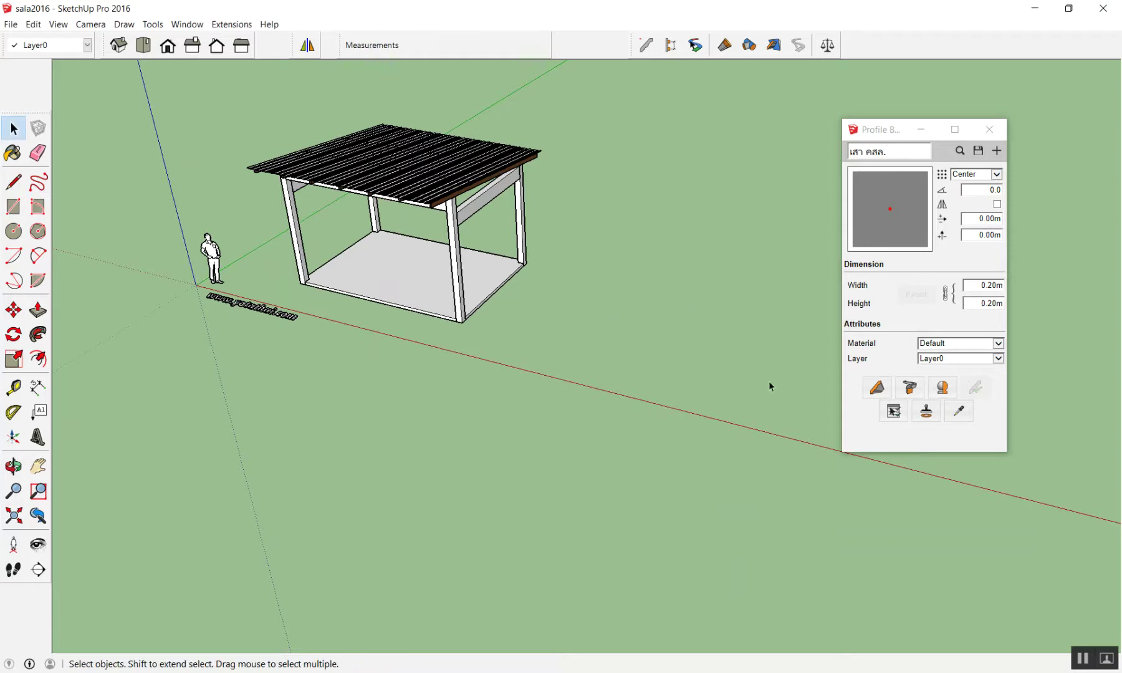
left_click(878, 388)
left_click(608, 339)
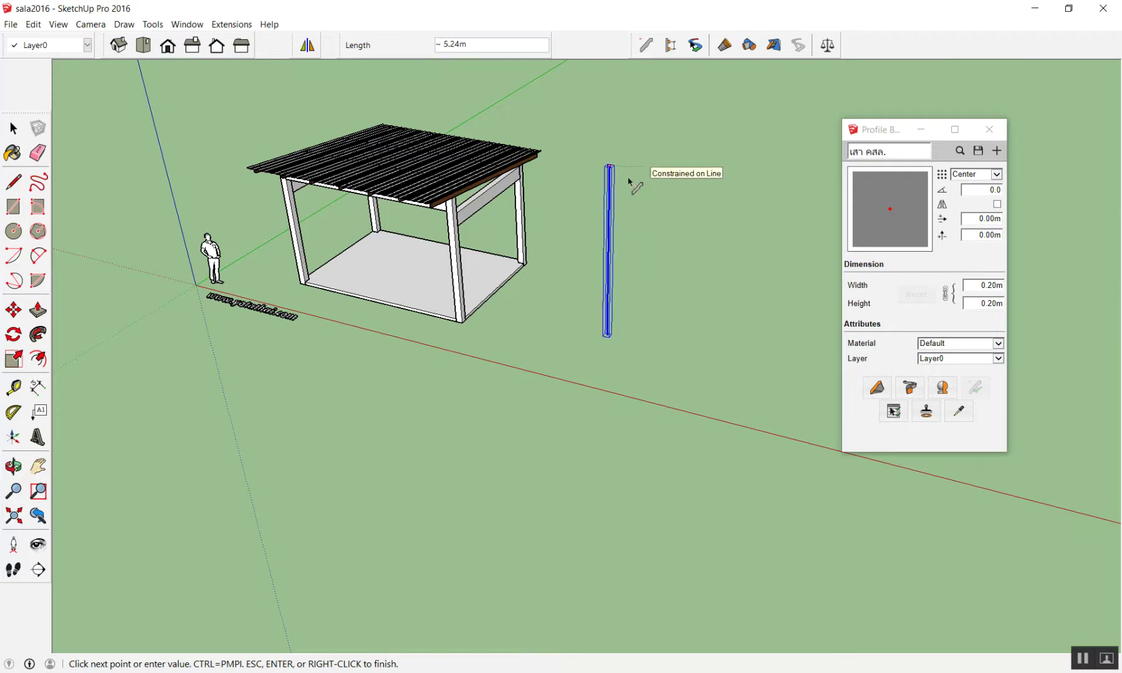
key("Escape")
- Make two more trial column start points on the ground, cancelling each
left_click(876, 387)
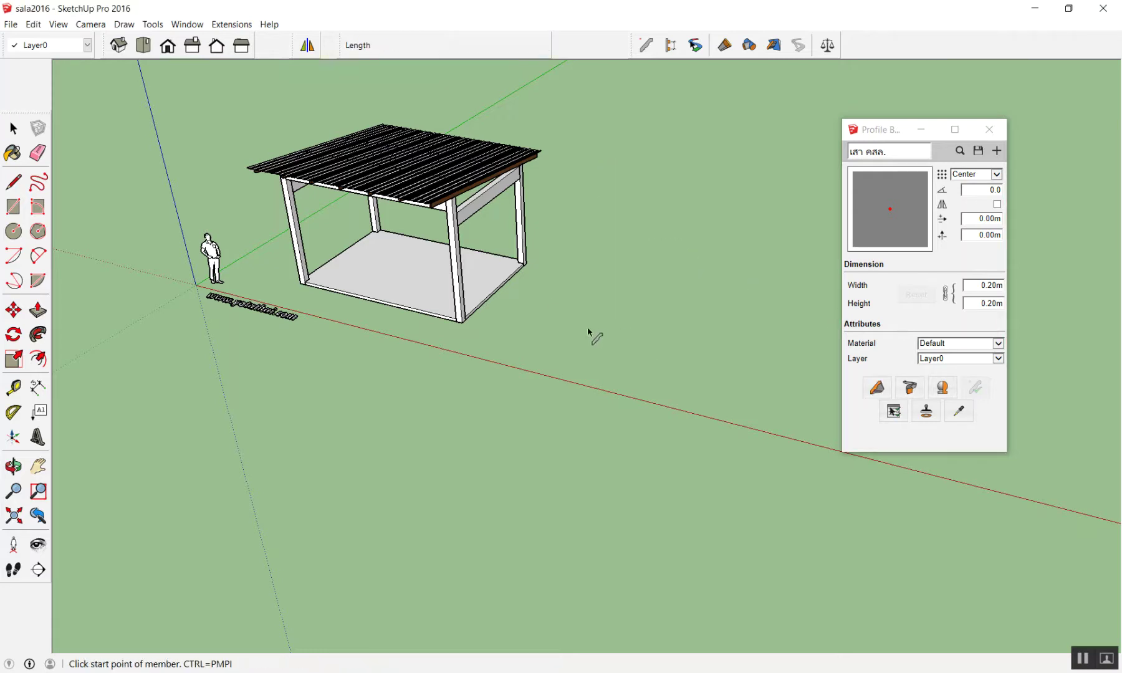
left_click(588, 330)
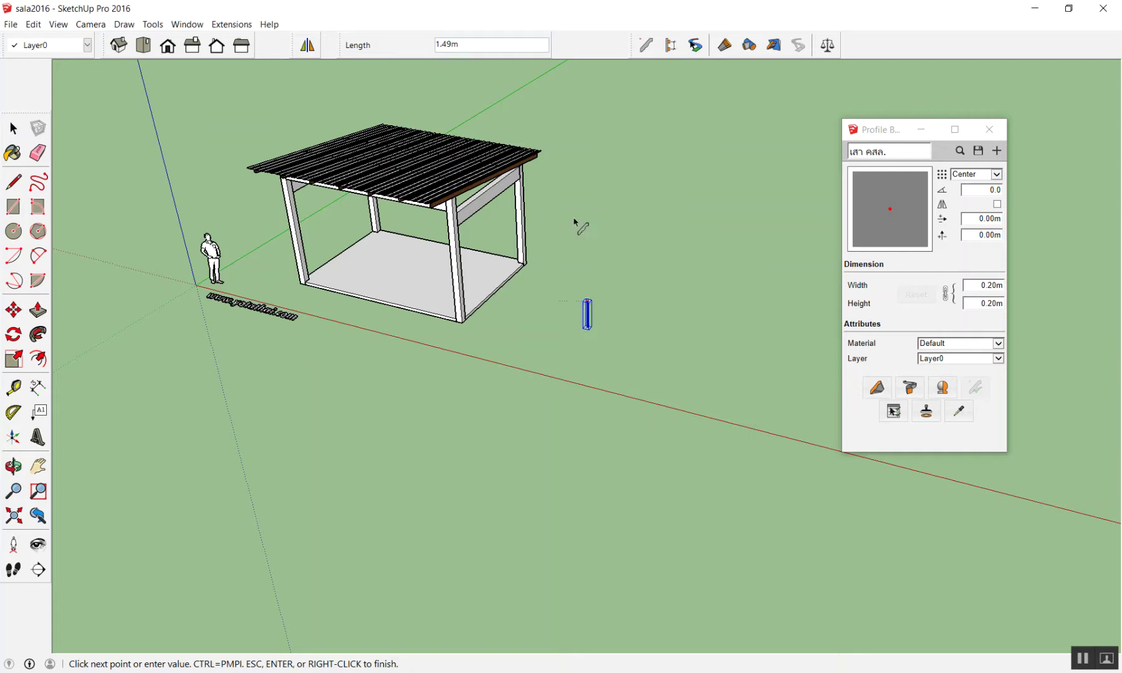
key("Escape")
left_click(876, 387)
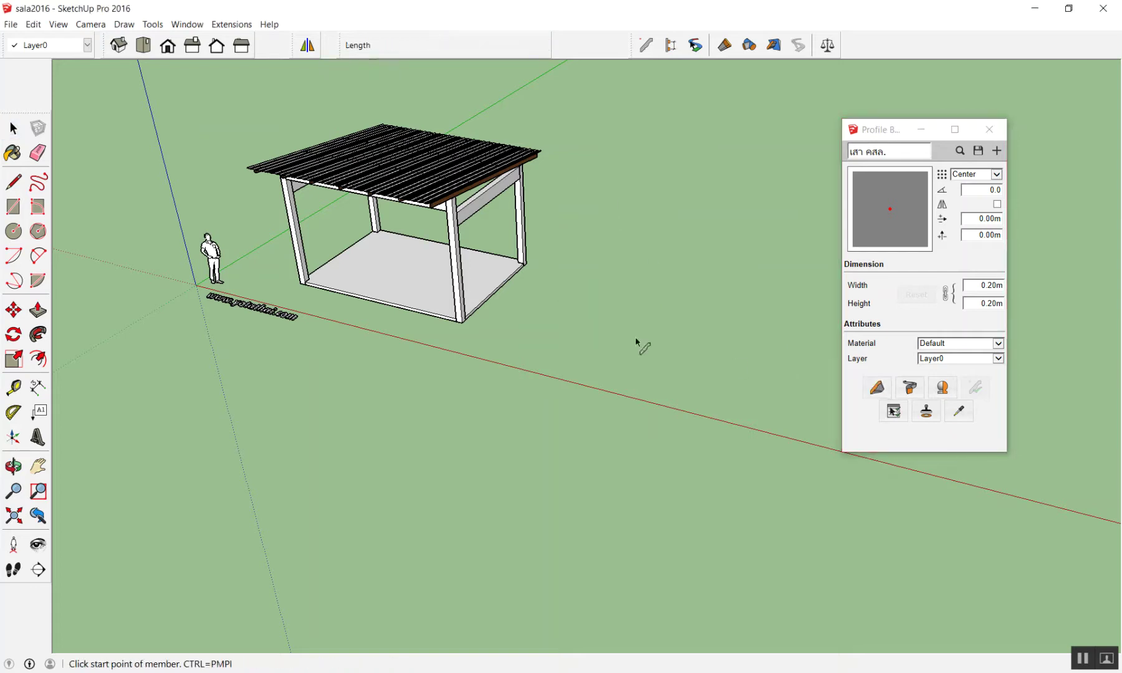
scroll(636, 339, "up", 2)
left_click(572, 343)
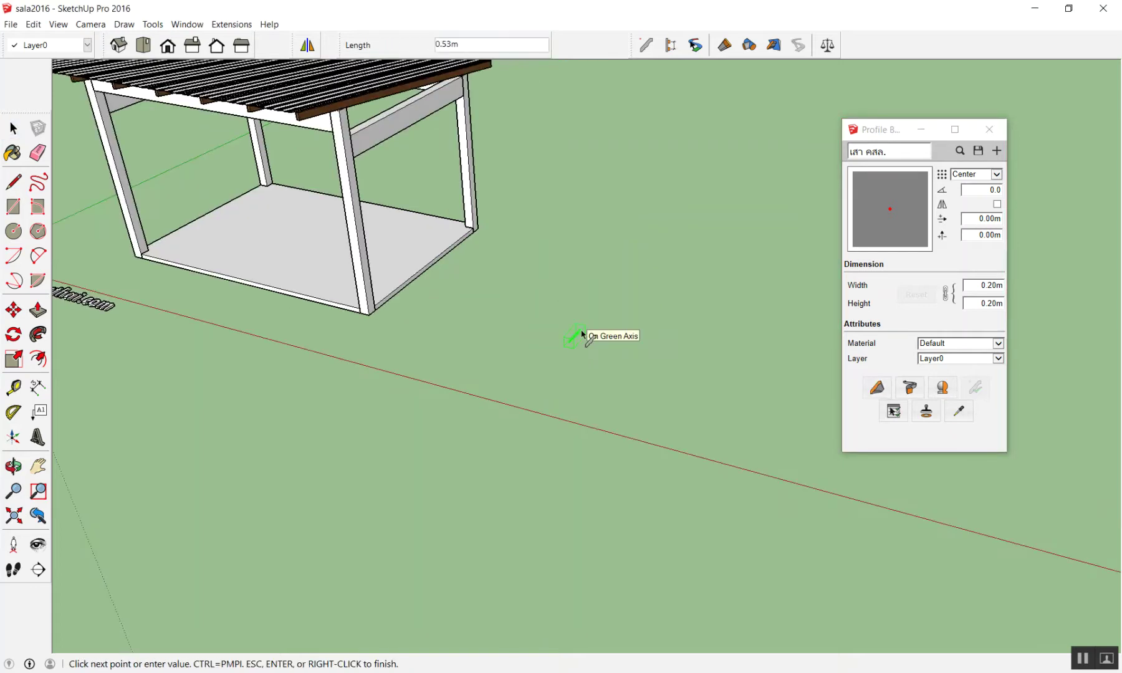
key("Escape")
scroll(700, 413, "down", 2)
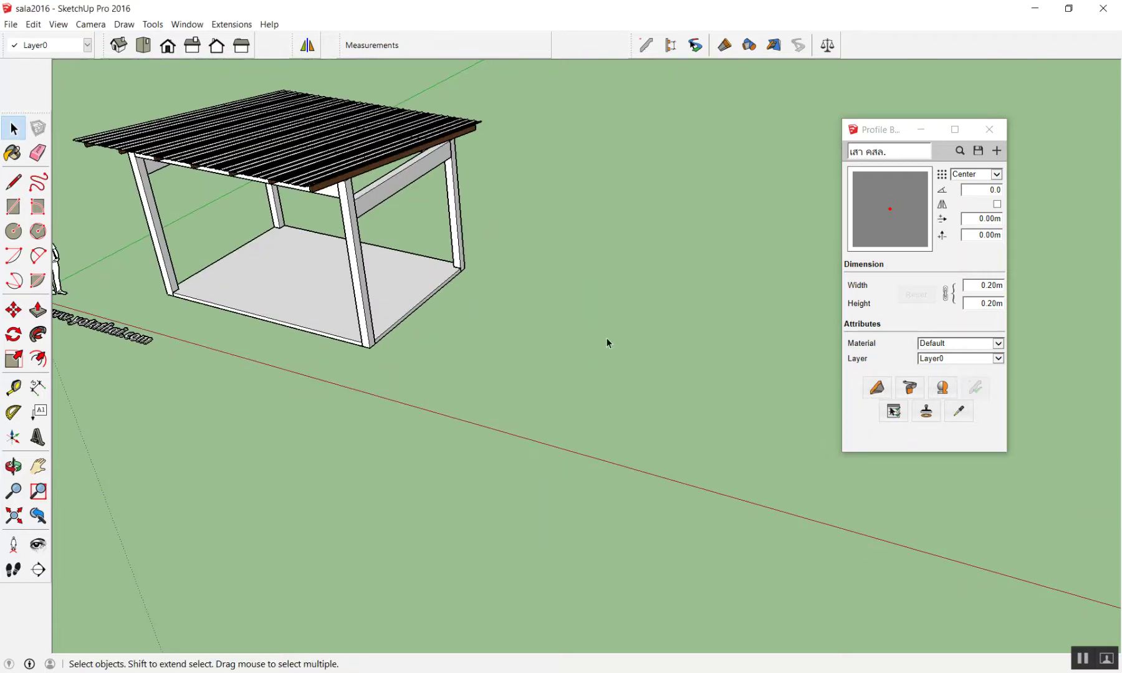
- Draw a 4 m tall 0.20 m square concrete column beside the shelter
left_click(877, 387)
left_click(574, 375)
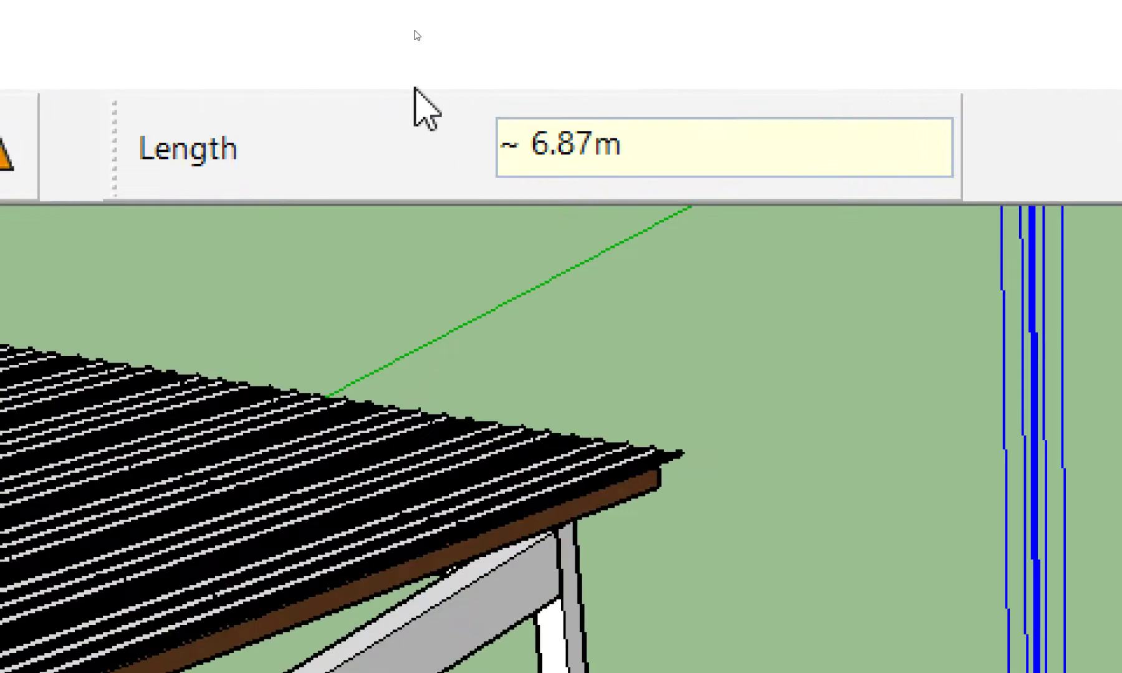
type("3")
key("BackSpace")
type("4")
key("Return")
key("Escape")
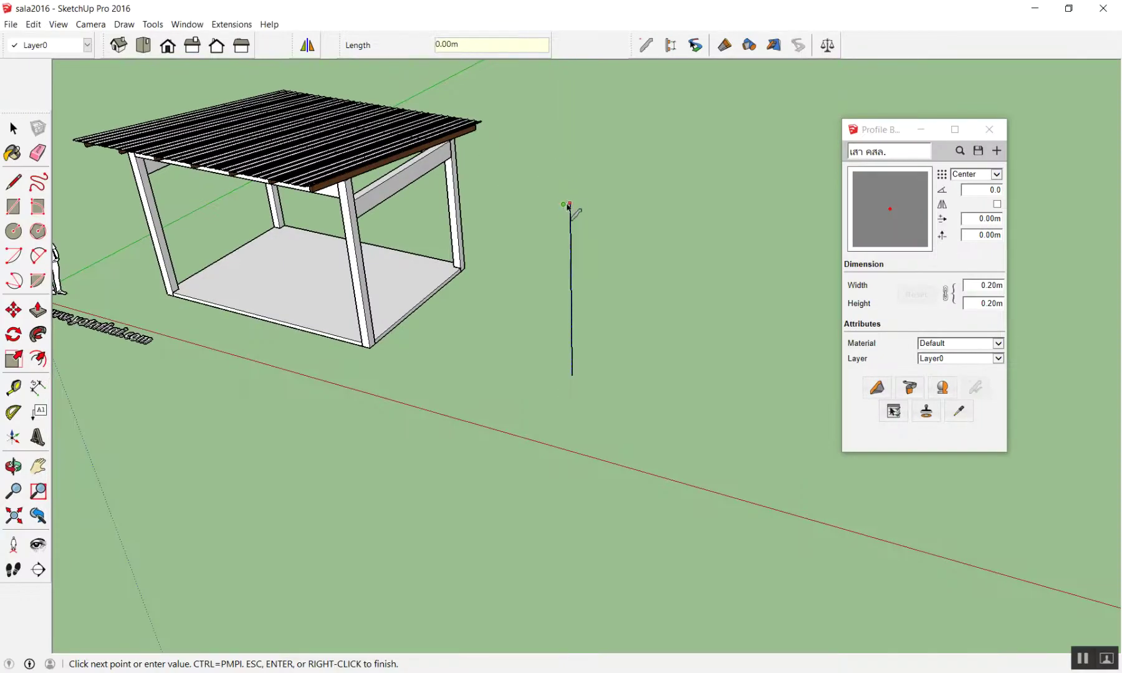
key("space")
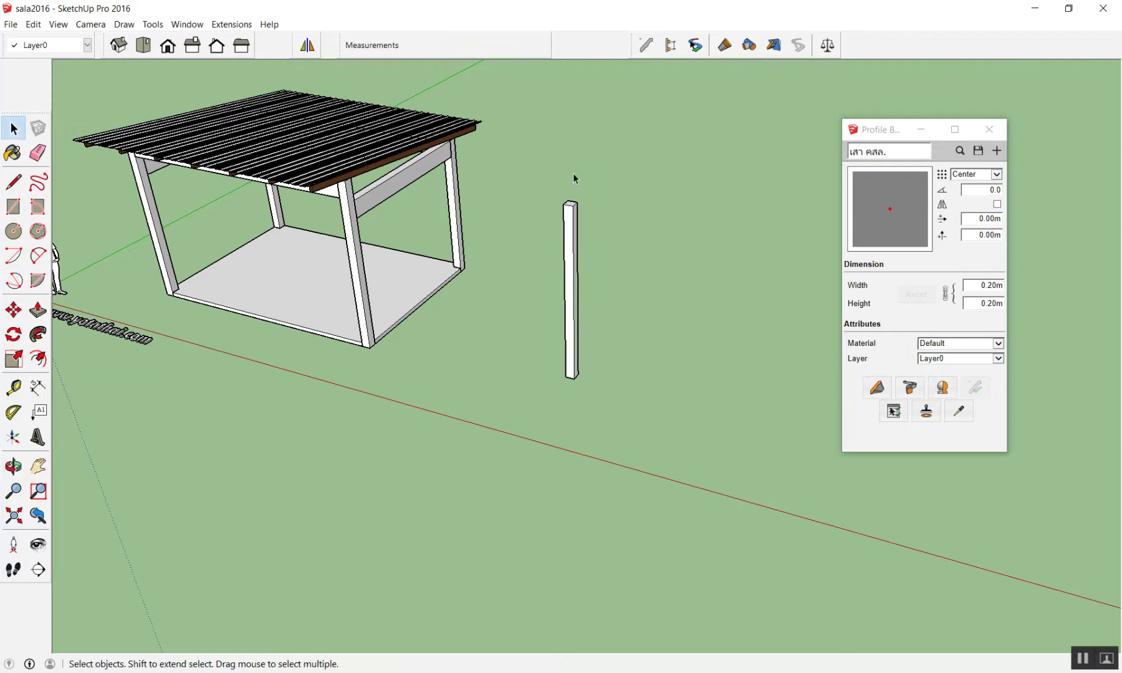
scroll(574, 200, "up", 2)
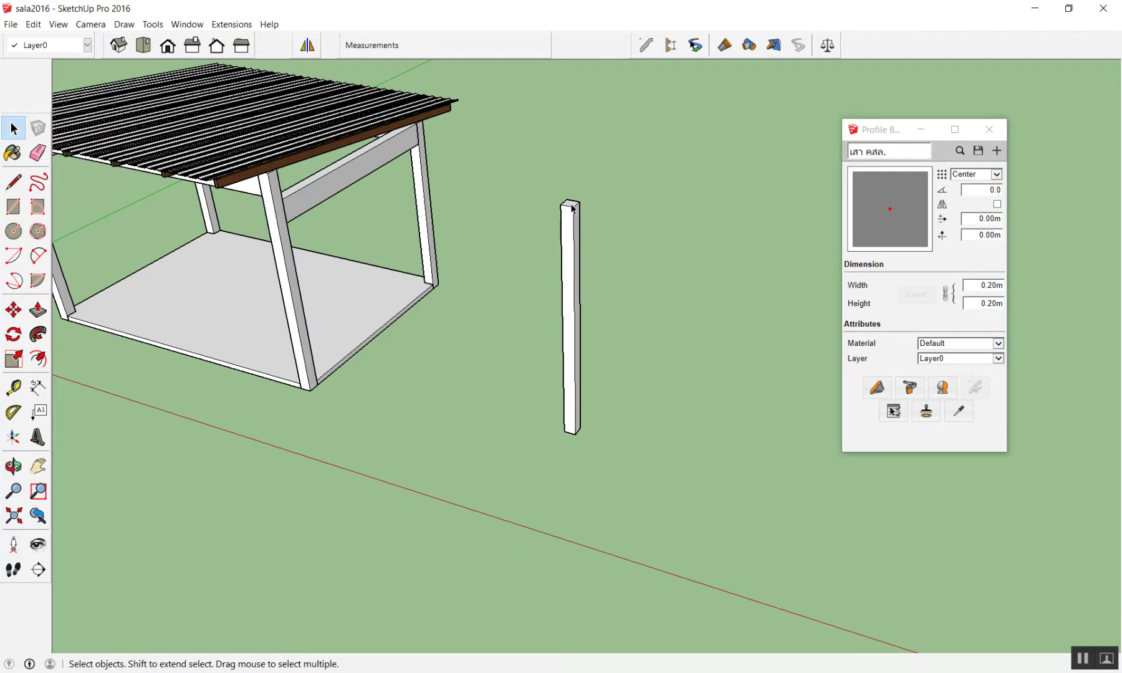
middle_click_drag(572, 208, 519, 311)
scroll(535, 269, "up", 3)
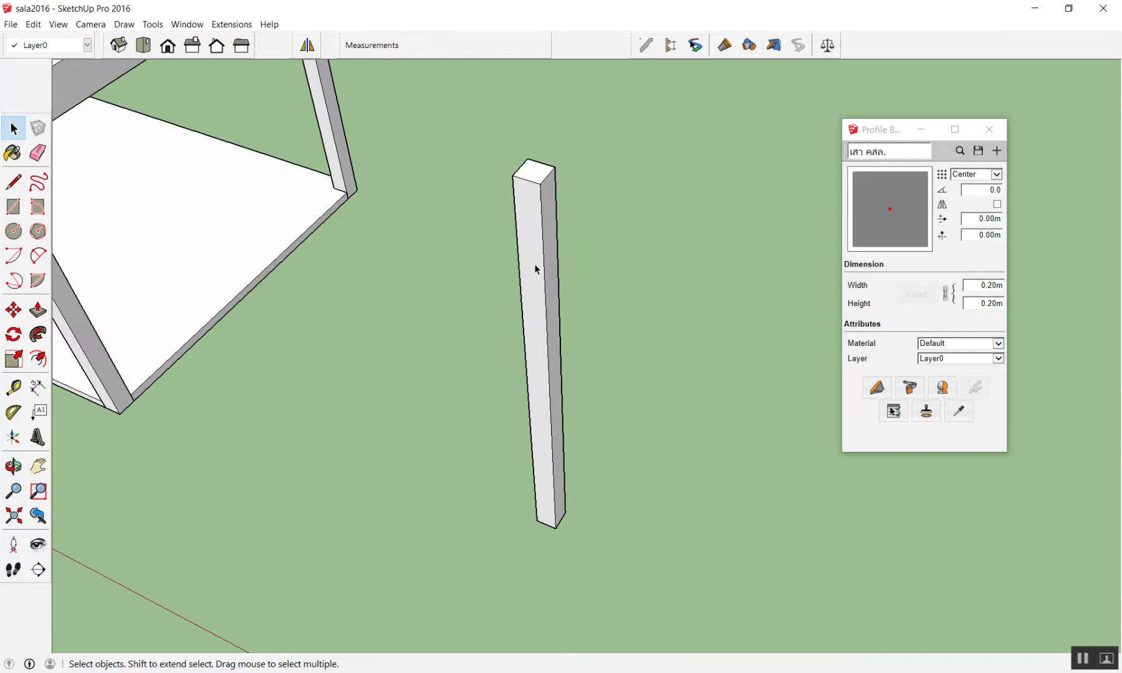
scroll(535, 265, "down", 3)
scroll(550, 245, "up", 2)
- Select the new column and pick its base as the Move start point
left_click(585, 319)
scroll(493, 247, "down", 2)
scroll(498, 299, "up", 3)
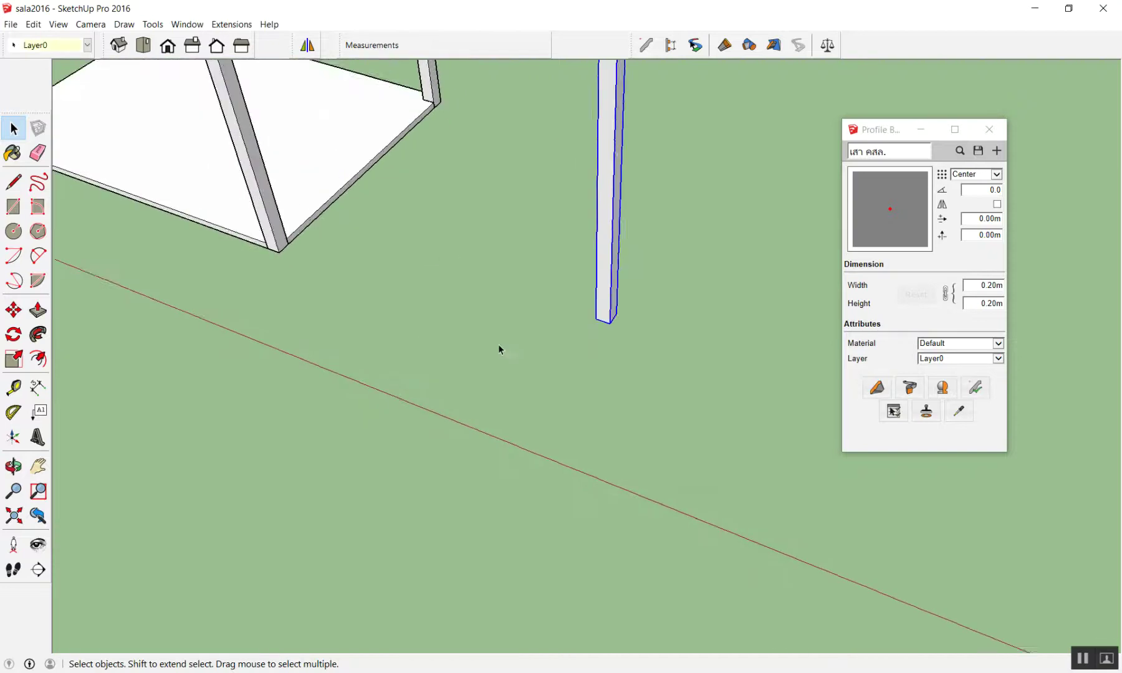
scroll(518, 324, "up", 2)
scroll(580, 303, "up", 1)
key("m")
scroll(624, 315, "up", 2)
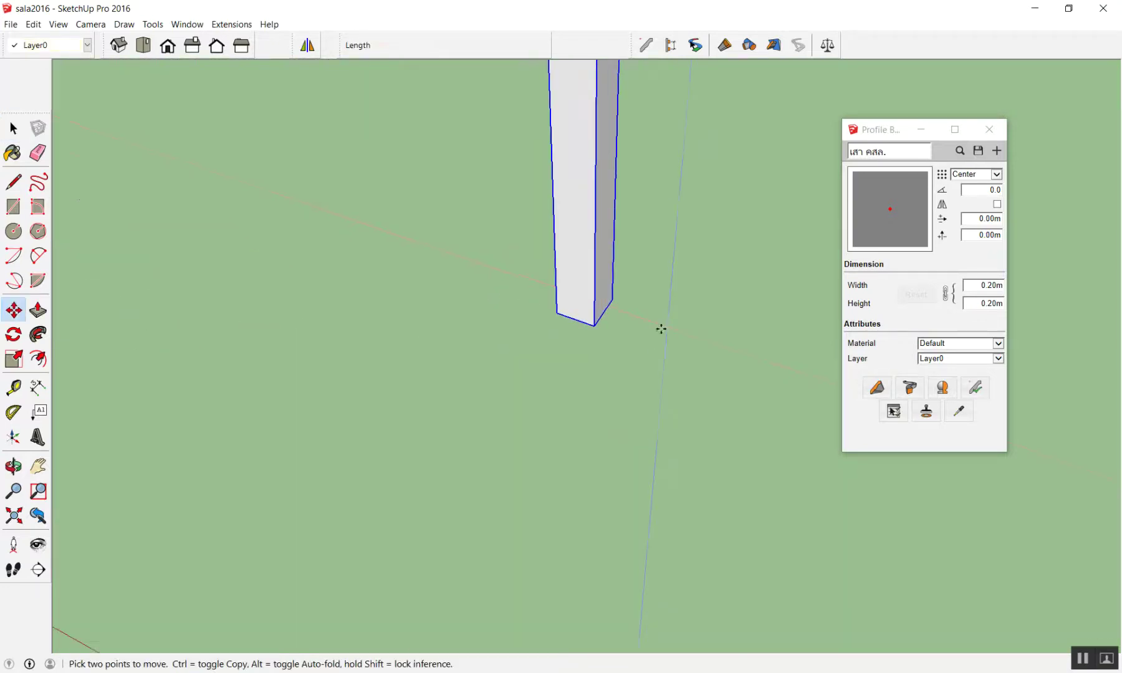
scroll(667, 326, "up", 2)
scroll(513, 308, "up", 2)
scroll(440, 288, "down", 1)
scroll(439, 291, "down", 2)
scroll(591, 273, "down", 2)
scroll(526, 283, "down", 1)
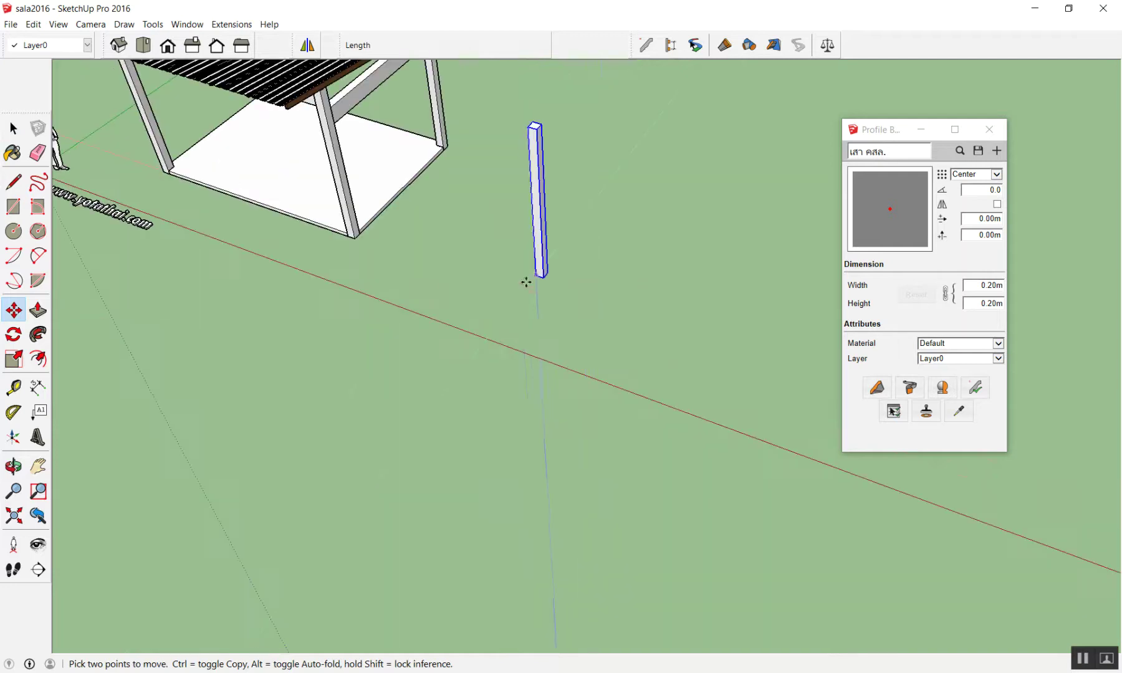
left_click(506, 311)
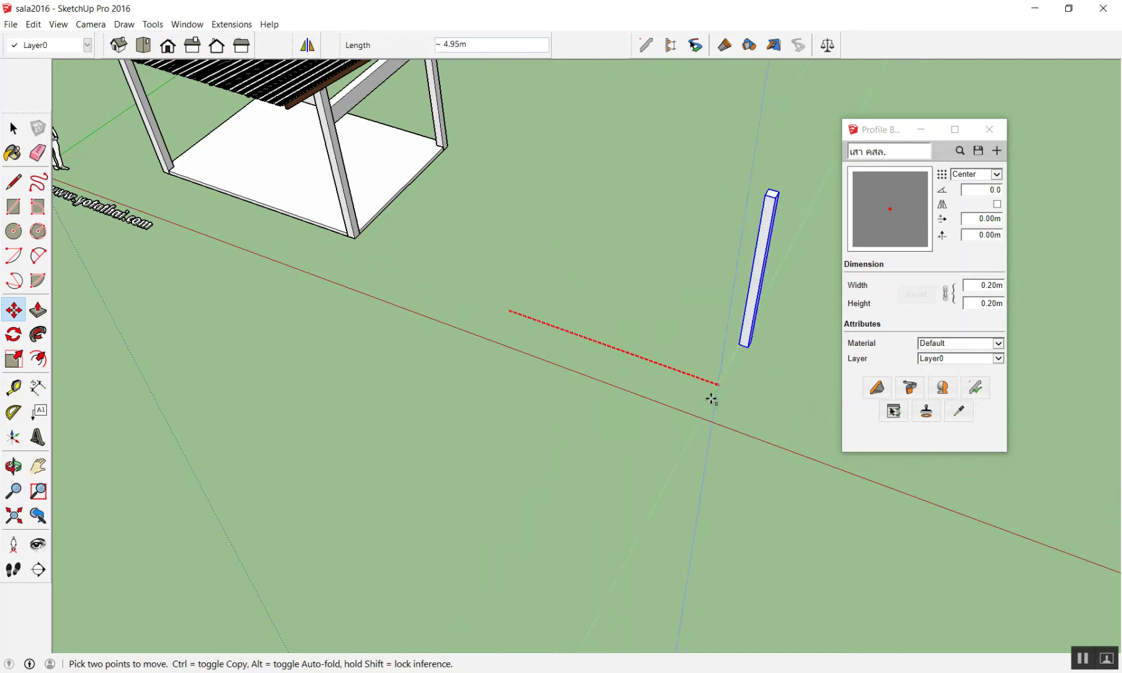
- Copy the column 6 along the red axis
key("ctrl")
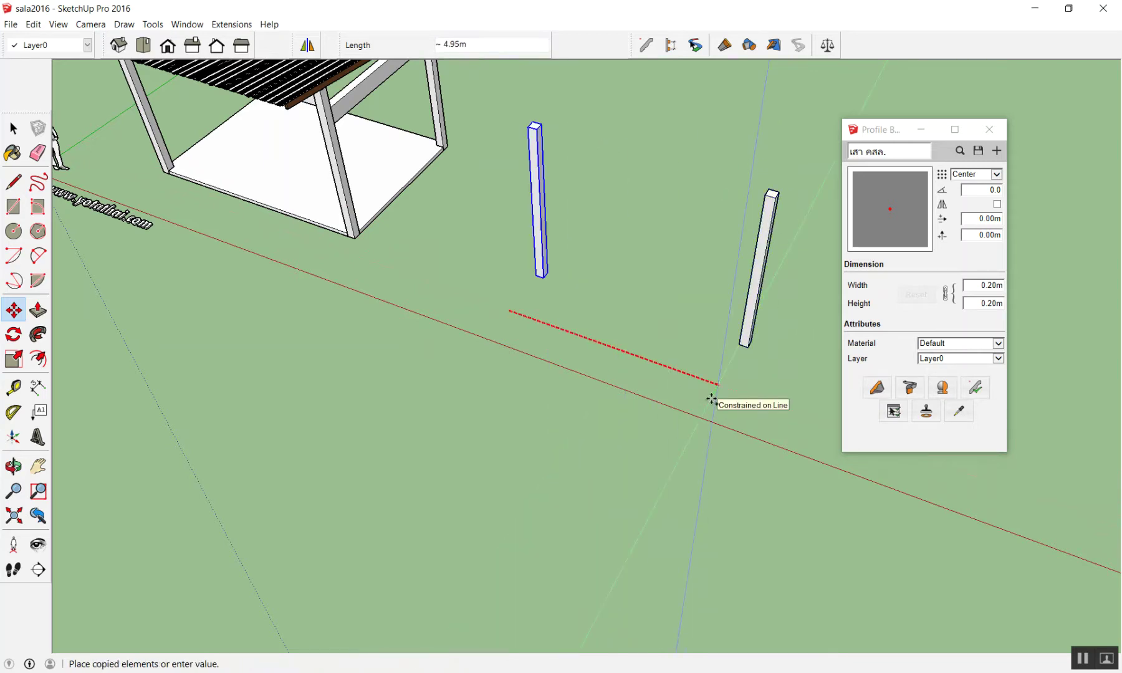
type("6")
key("Return")
key("space")
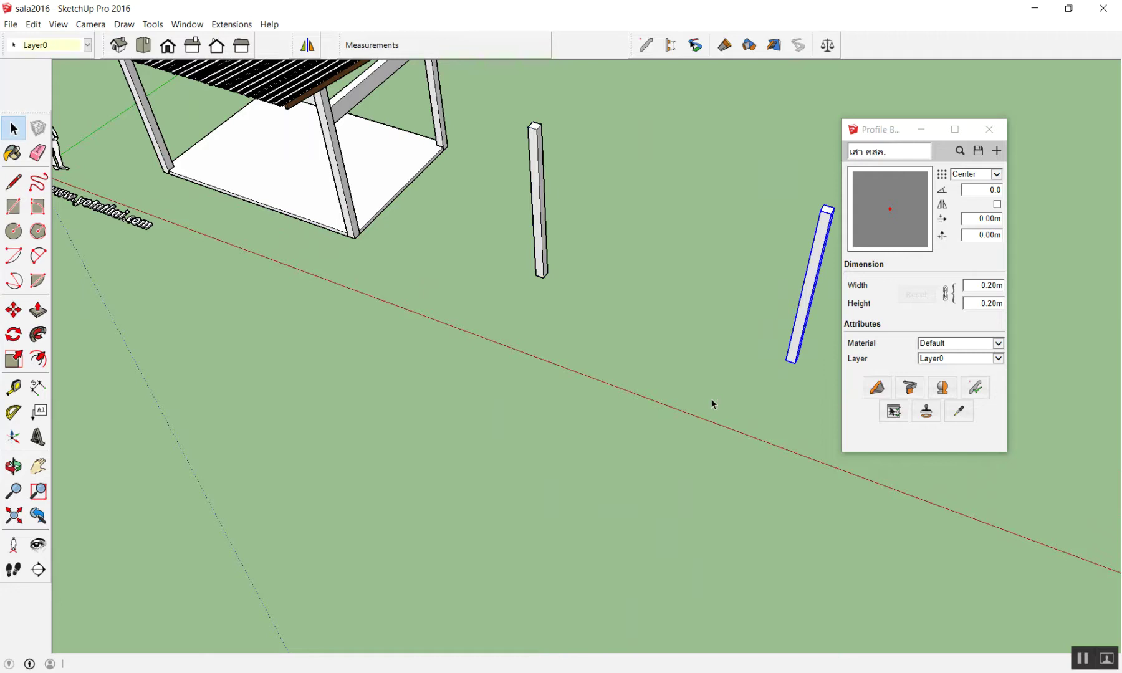
scroll(602, 416, "down", 4)
middle_click_drag(506, 461, 492, 445)
left_click(480, 445)
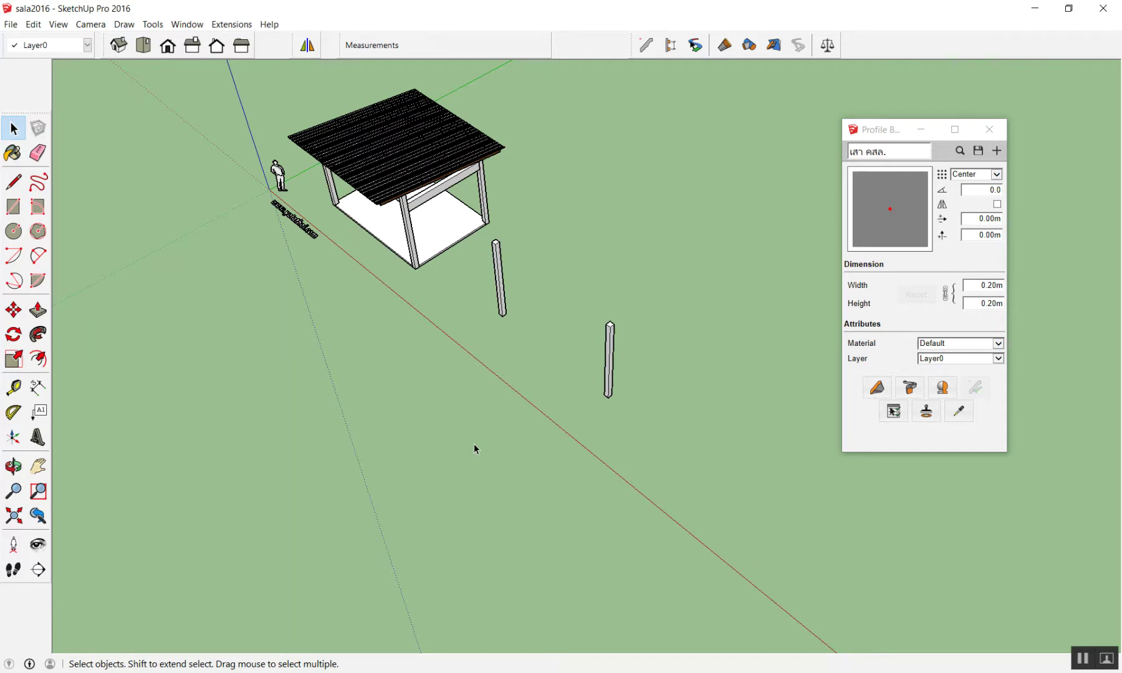
- Copy both loose square posts 4 m across the ground
scroll(488, 247, "up", 2)
scroll(511, 212, "up", 1)
scroll(644, 285, "down", 3)
scroll(644, 288, "up", 2)
left_click_drag(447, 427, 446, 426)
scroll(504, 407, "down", 2)
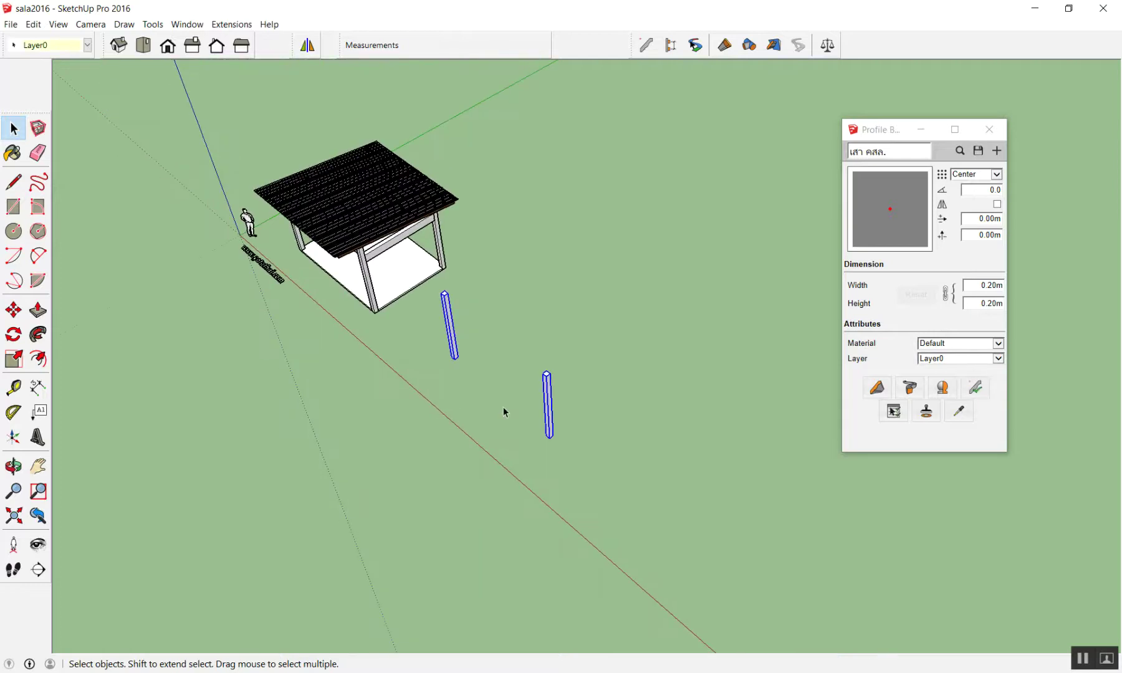
scroll(574, 417, "up", 1)
scroll(561, 424, "down", 1)
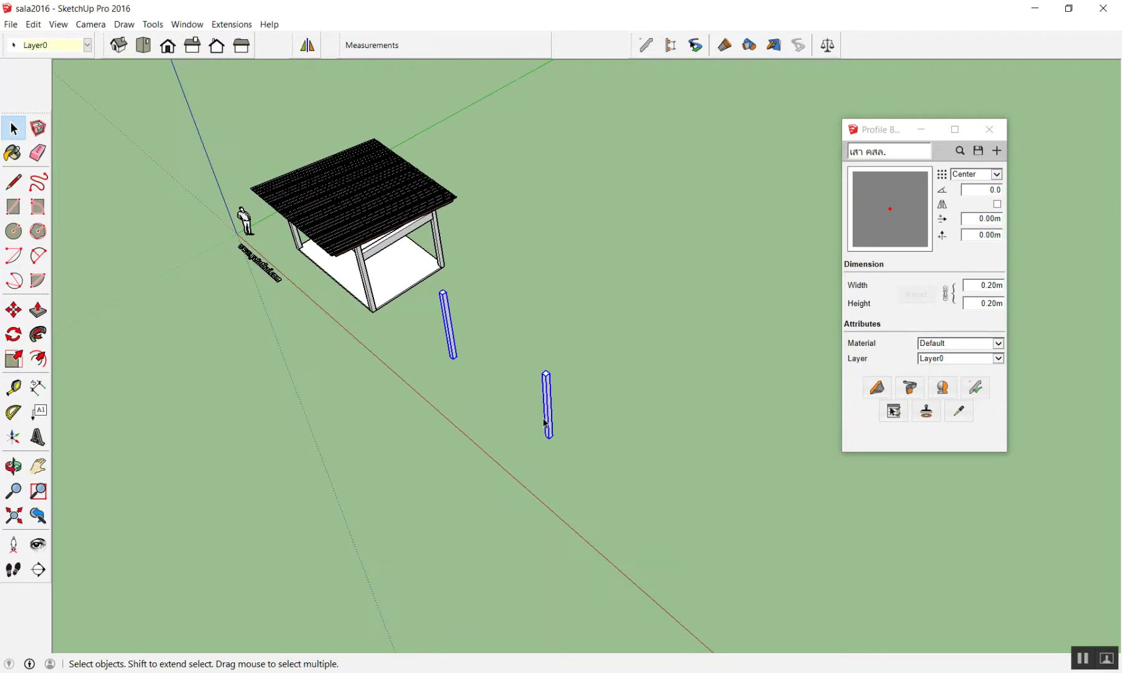
key("m")
scroll(539, 444, "up", 3)
left_click(539, 444)
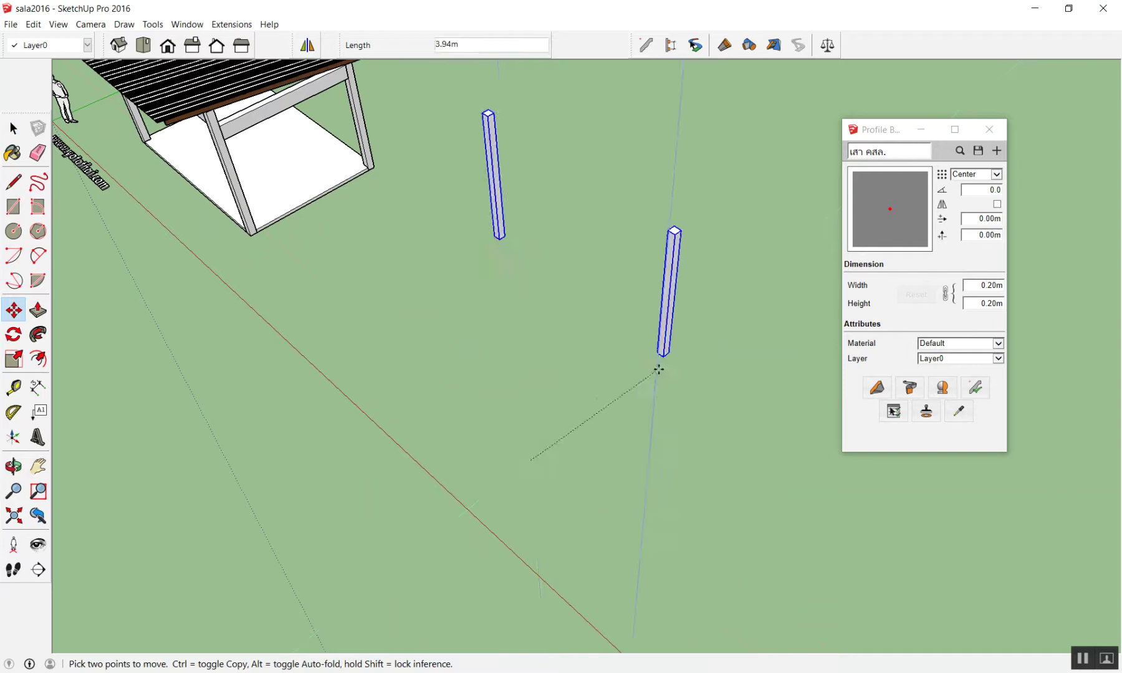
key("ctrl")
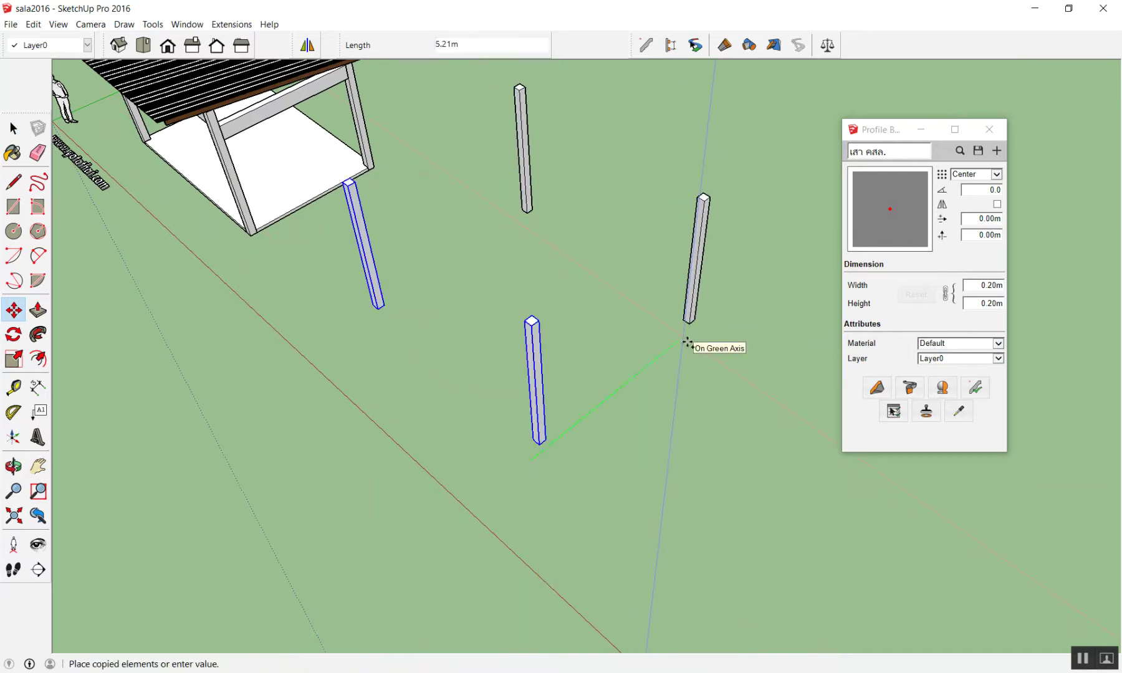
scroll(686, 341, "down", 1)
scroll(686, 342, "up", 1)
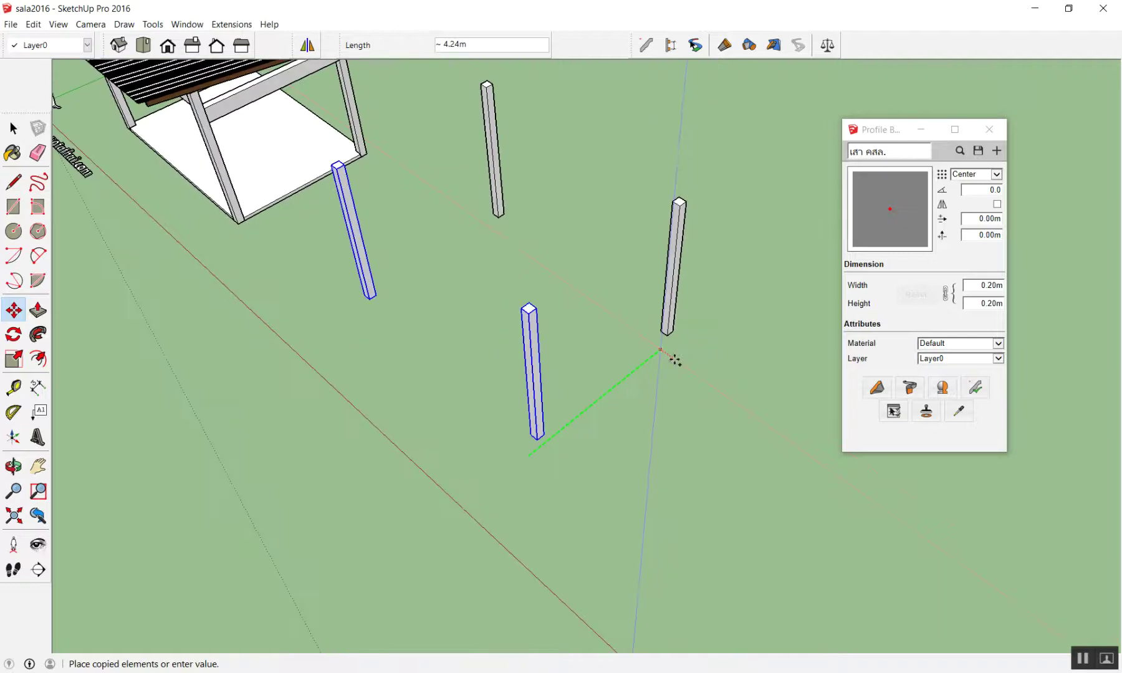
type("4")
key("Return")
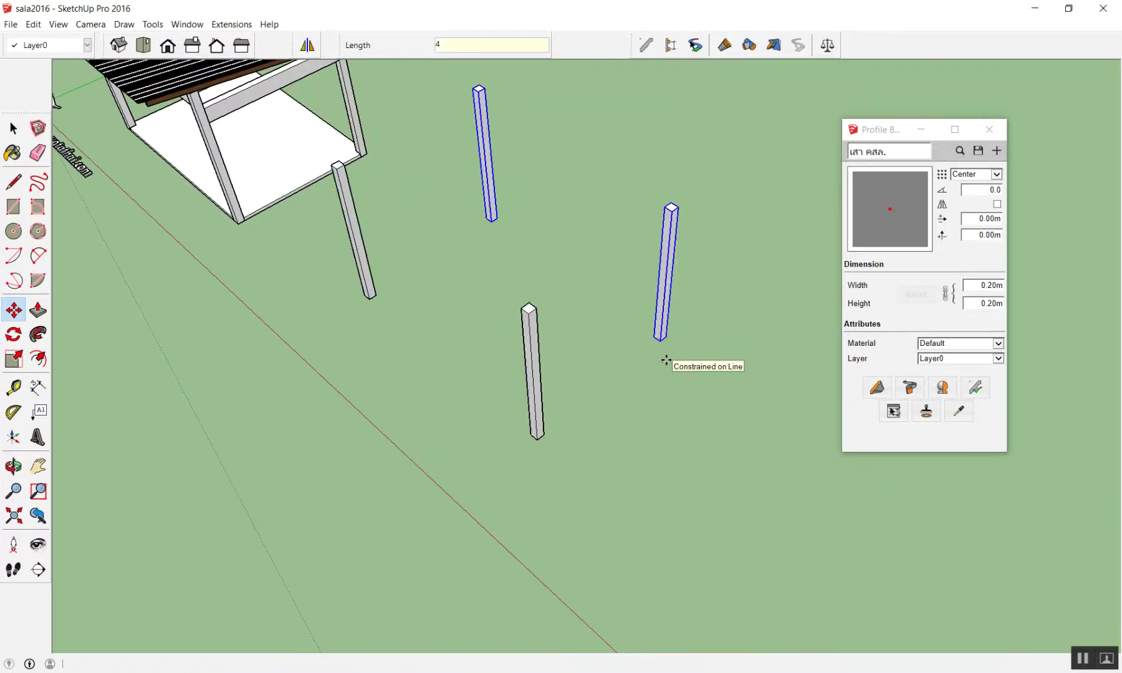
- Select all four freestanding posts and delete them, leaving only the pavilion
scroll(666, 361, "down", 3)
mouse_move(665, 360)
middle_mouse_down()
mouse_move(477, 294)
mouse_move(368, 331)
mouse_move(621, 172)
mouse_move(668, 203)
middle_mouse_up()
key("space")
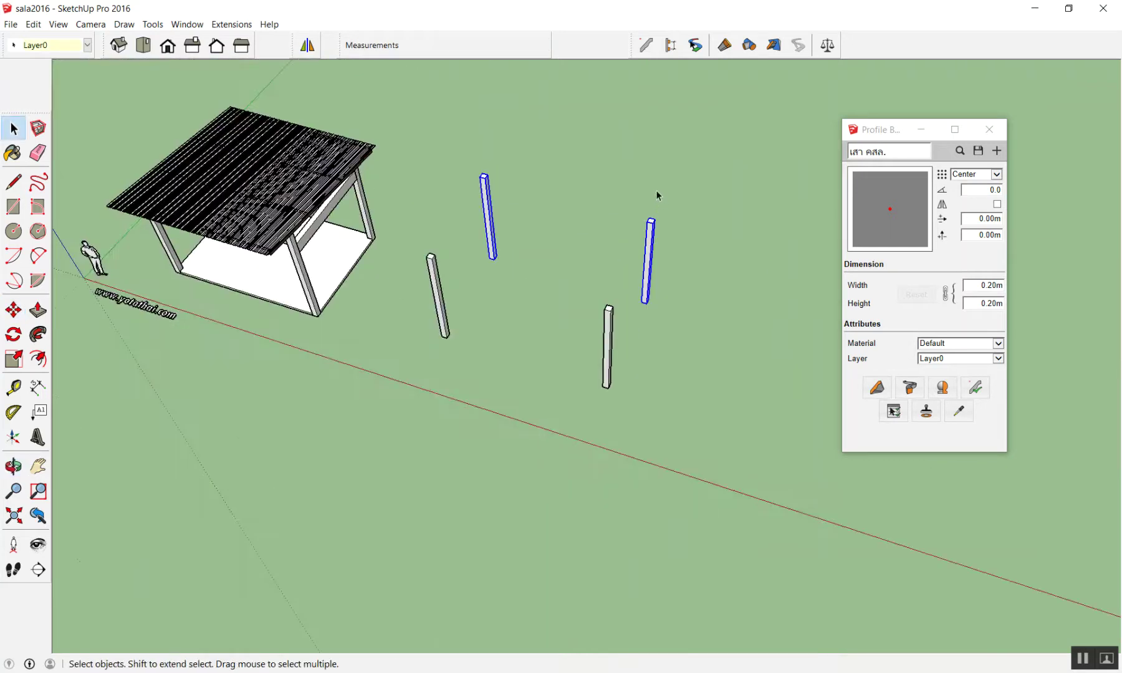
scroll(661, 195, "down", 1)
scroll(664, 194, "up", 1)
scroll(664, 196, "up", 1)
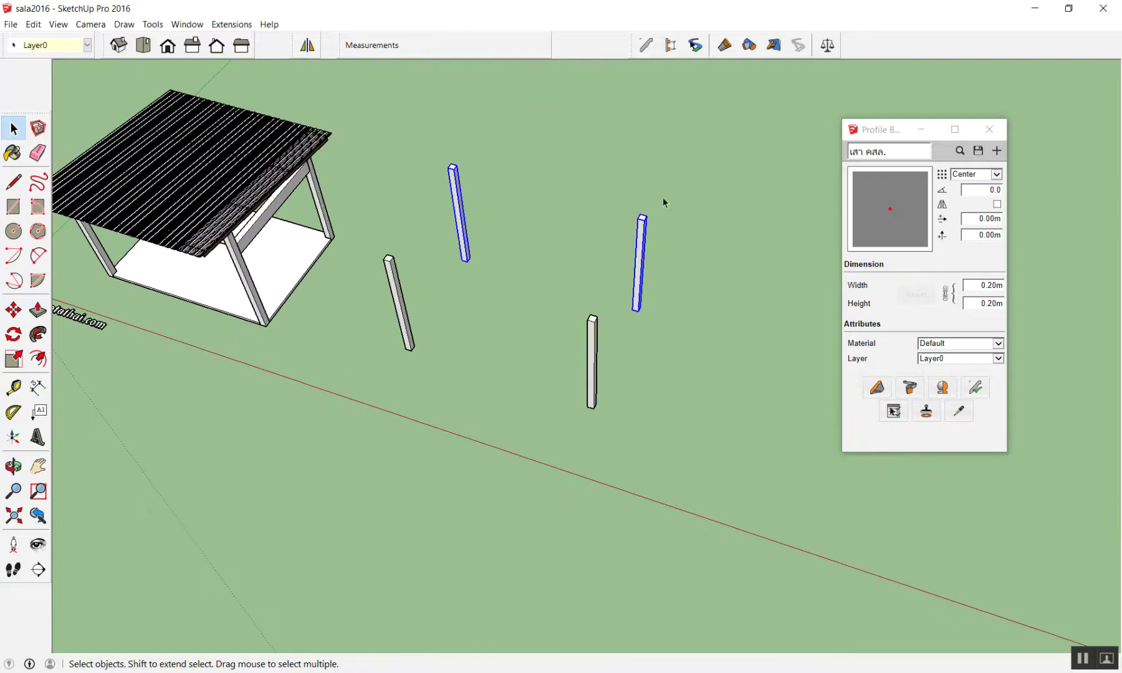
left_click_drag(389, 410, 390, 408)
key("Delete")
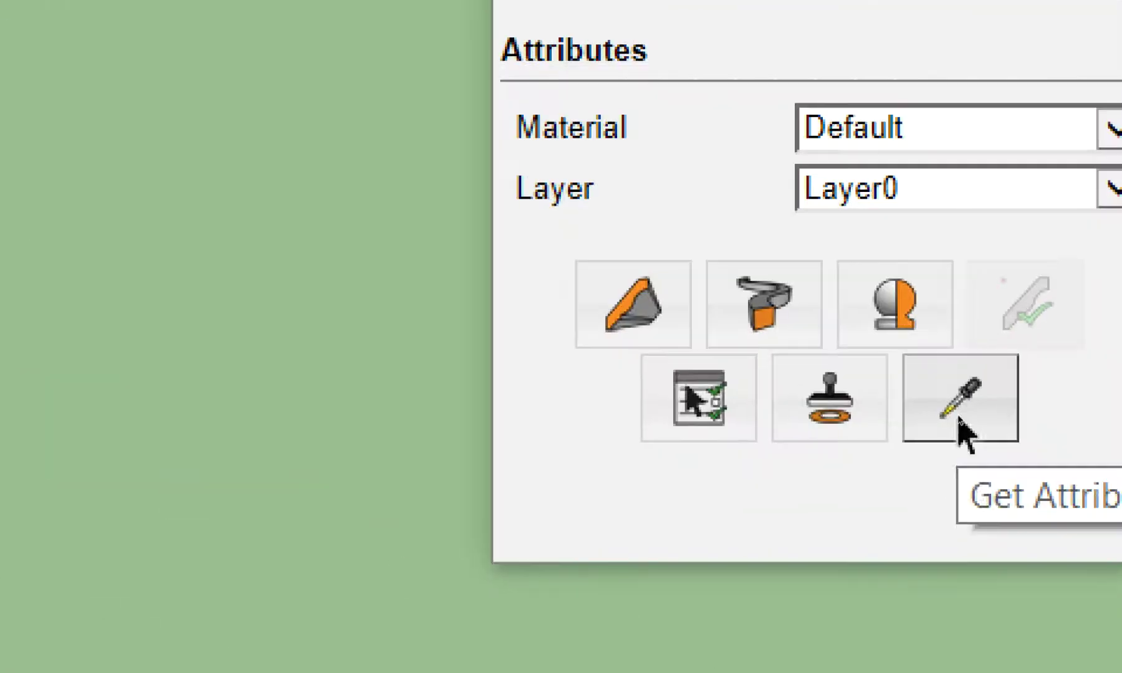
- Build a 4 m upright column beside the pavilion using the pavilion post's 0.20 m profile
left_click(959, 416)
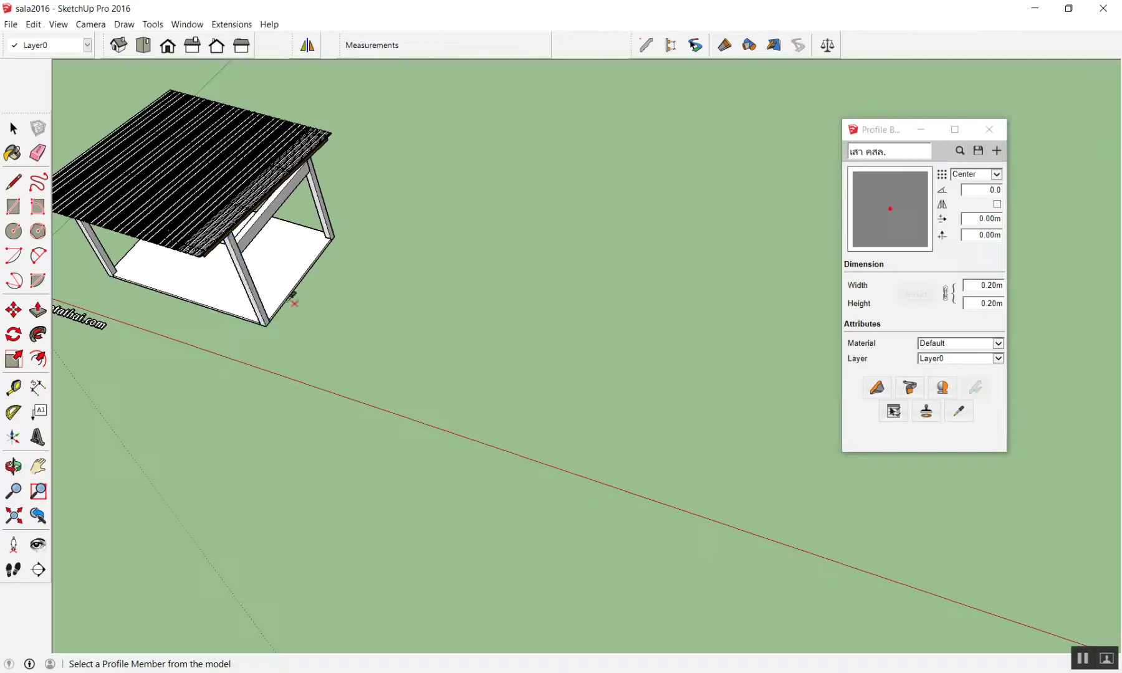
left_click(265, 294)
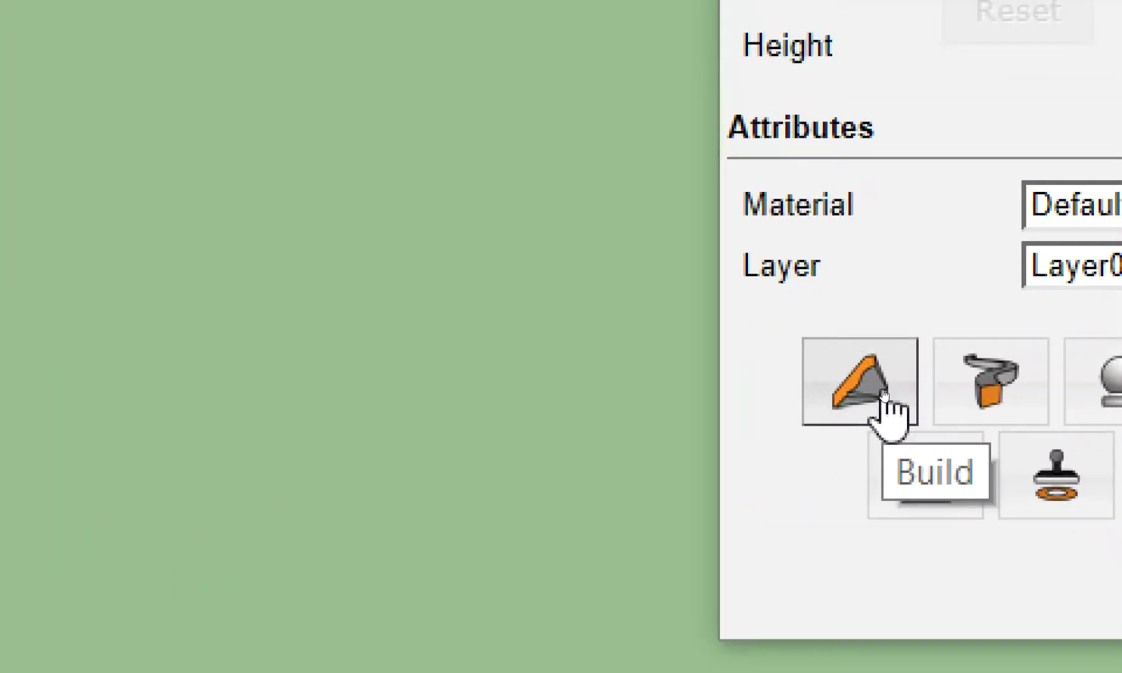
left_click(873, 387)
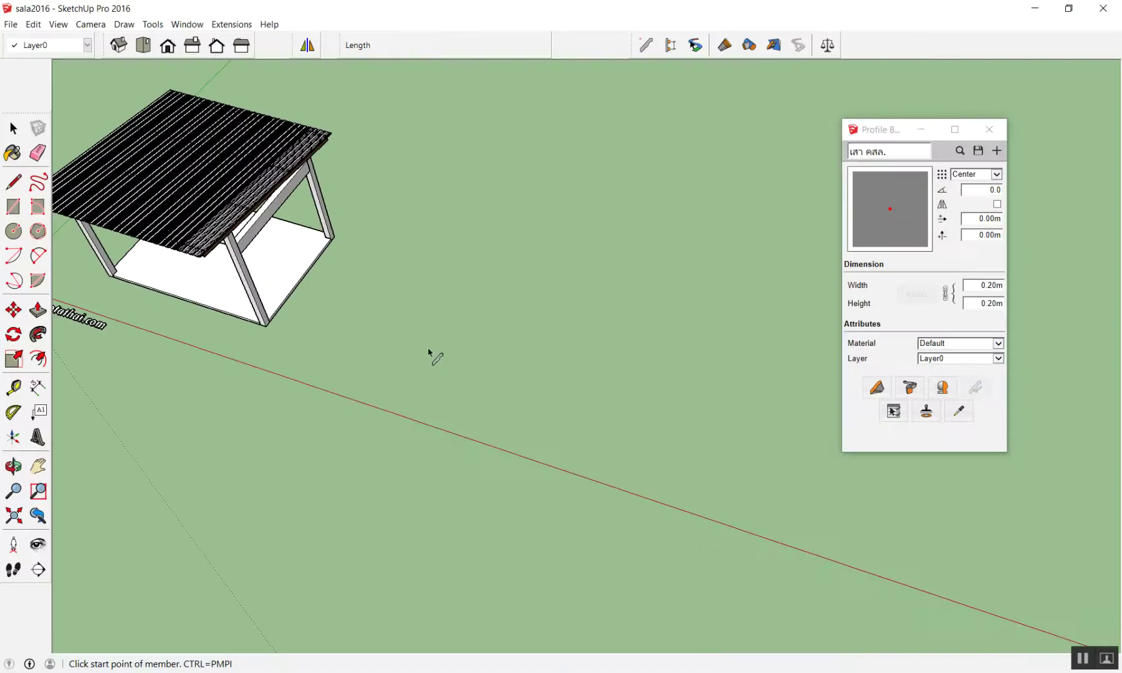
left_click(443, 353)
type("4")
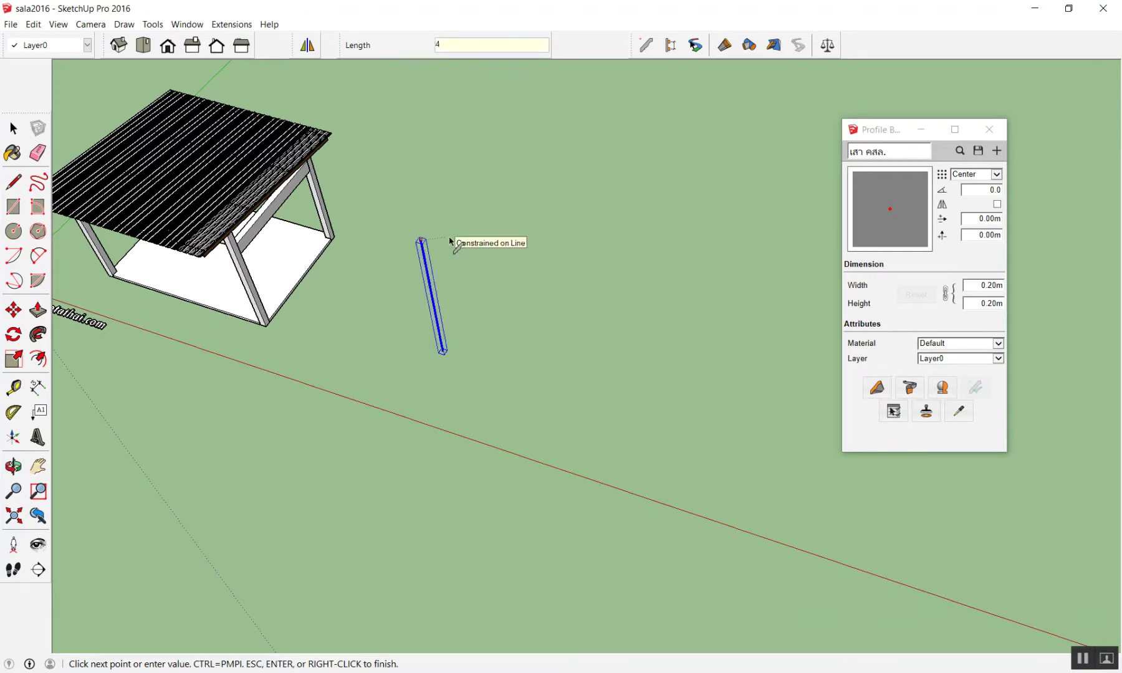
key("Return")
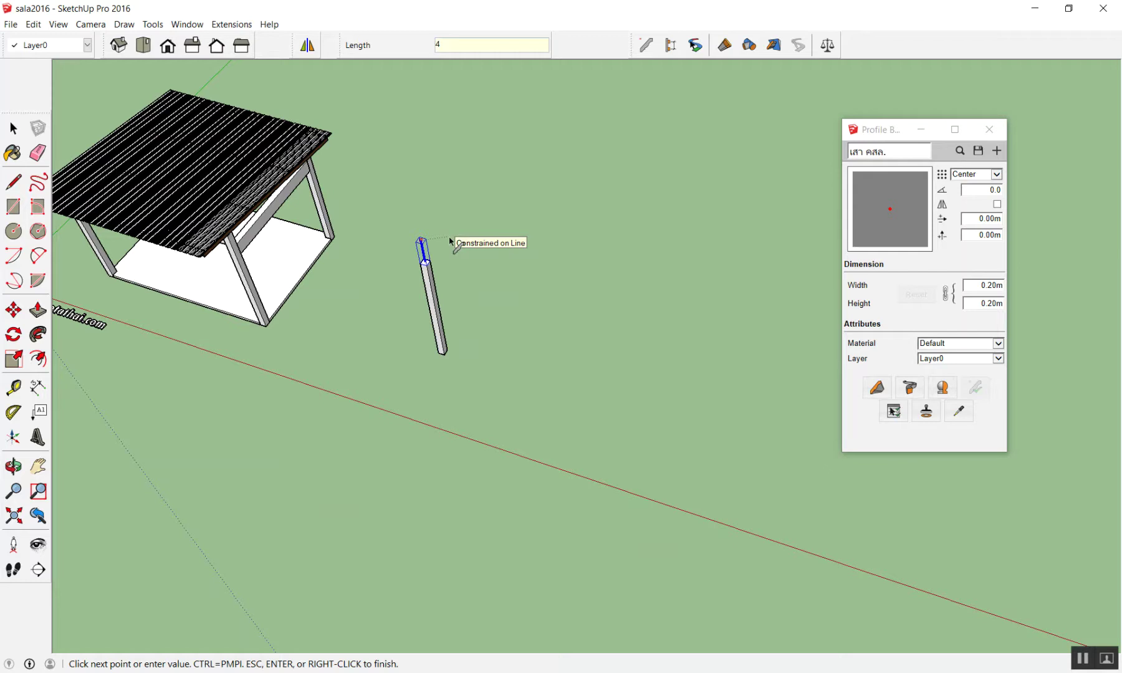
key("space")
mouse_move(449, 237)
middle_mouse_down()
mouse_move(463, 279)
mouse_move(454, 262)
mouse_move(439, 298)
middle_mouse_up()
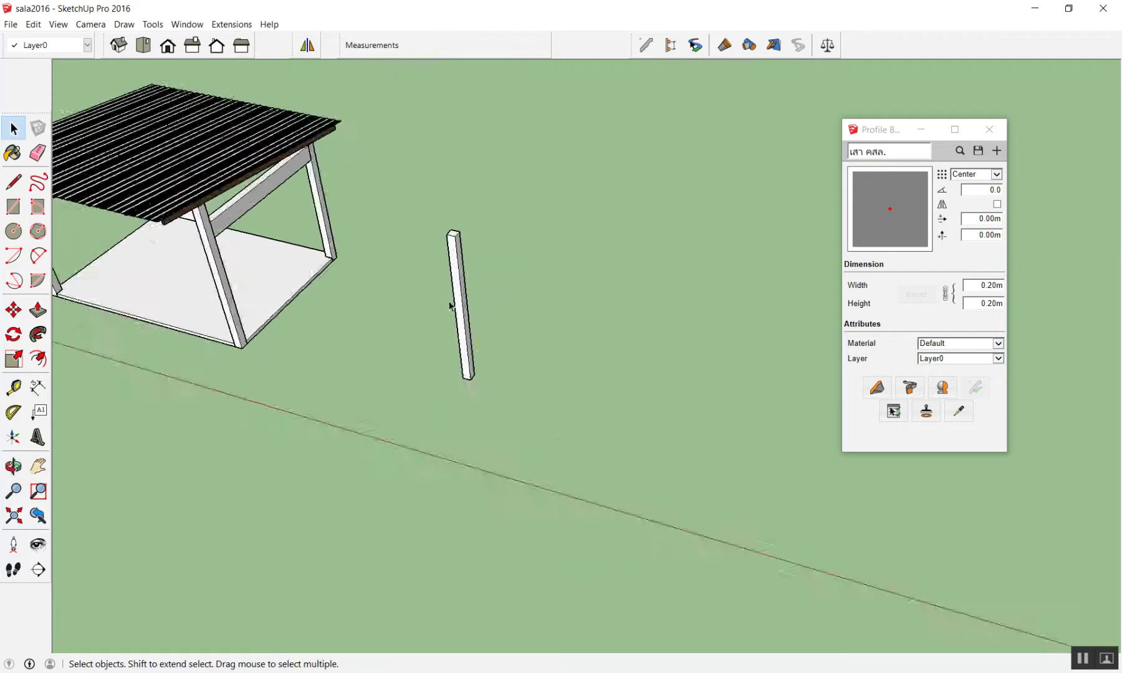
scroll(472, 328, "up", 3)
left_click(449, 319)
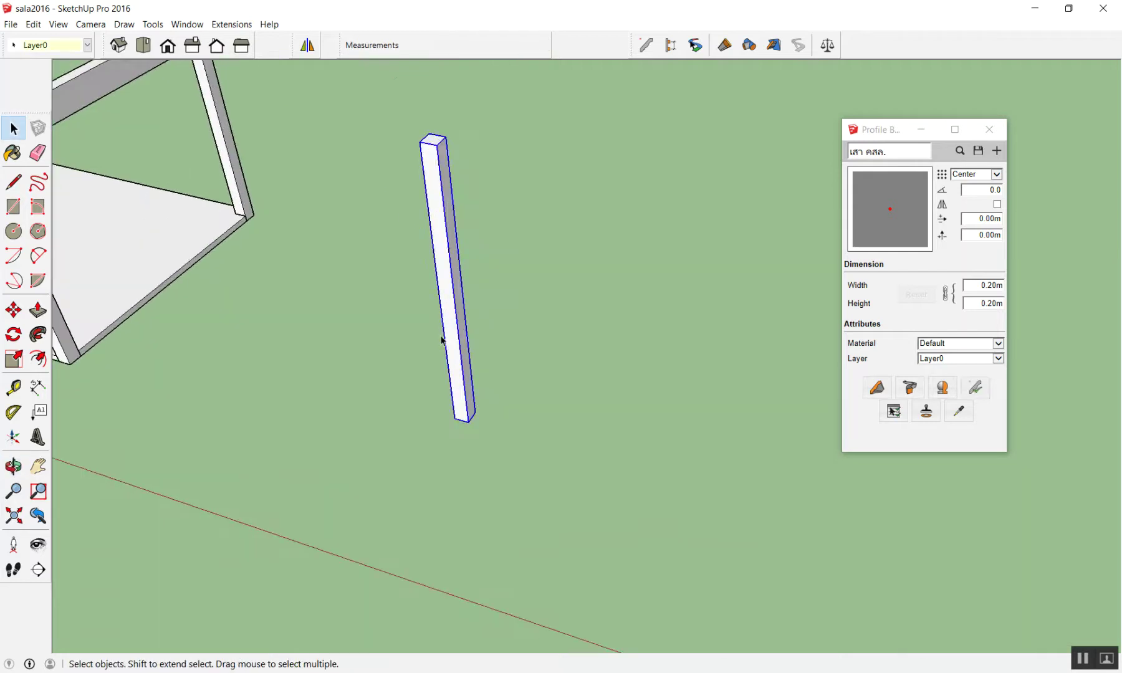
- Copy the new column 6 m away
key("m")
middle_click_drag(443, 337, 379, 451)
scroll(379, 450, "down", 4)
scroll(426, 338, "down", 2)
left_click(404, 394)
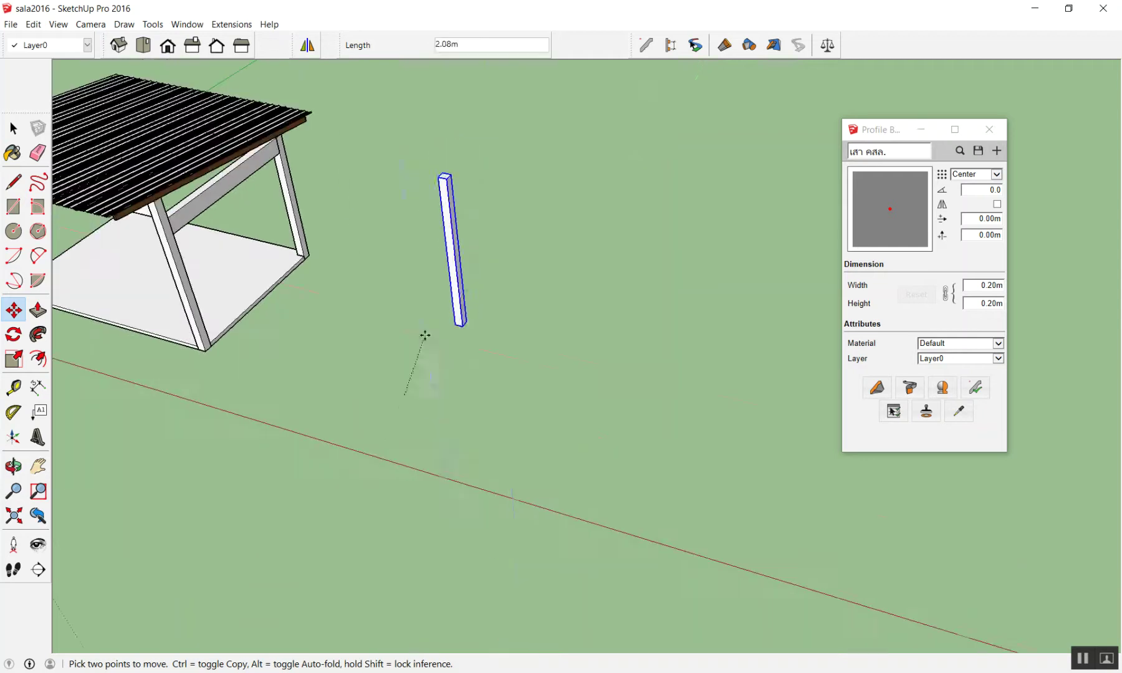
key("ctrl")
type("6")
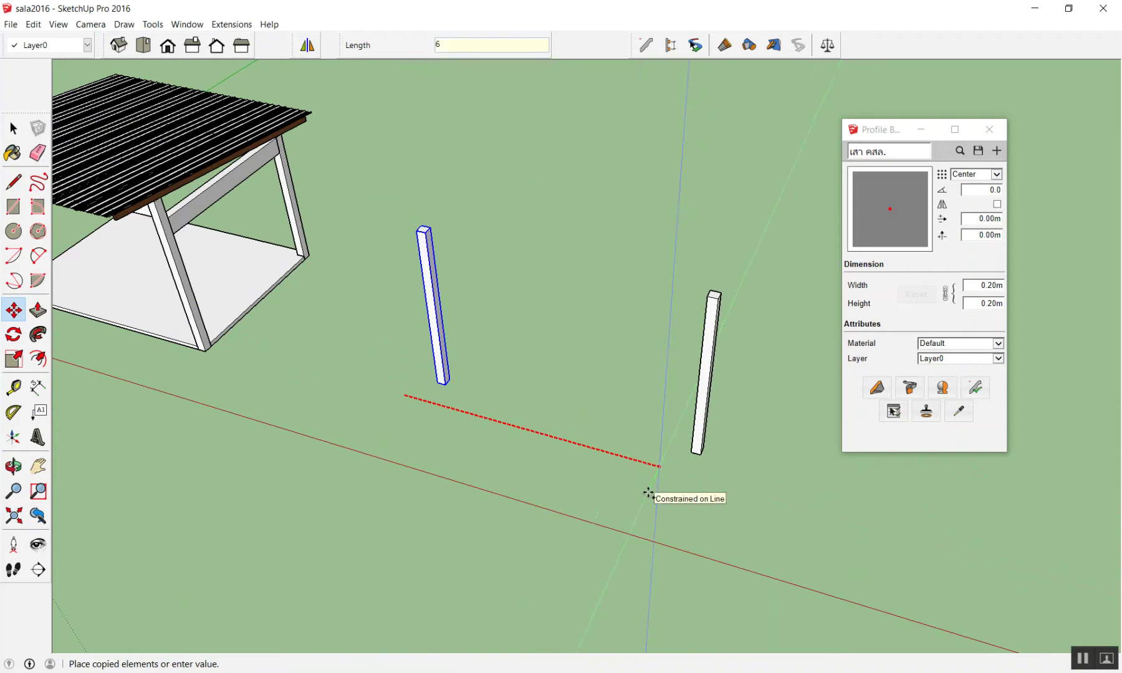
key("Return")
key("space")
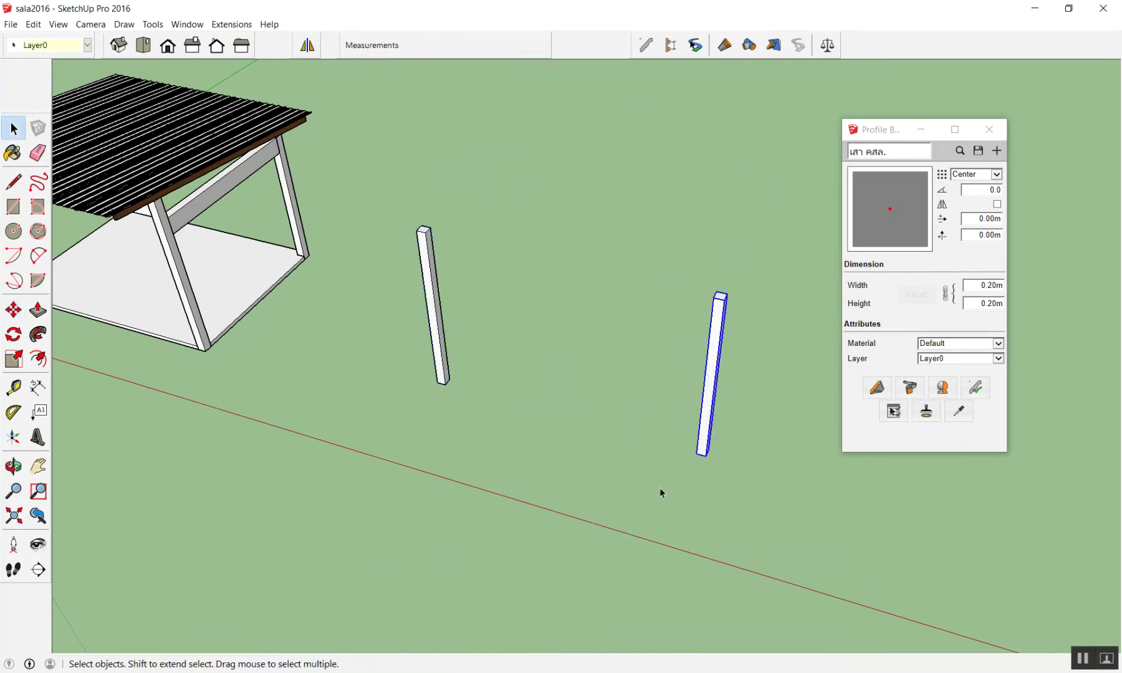
- Copy both columns 4 m along the green axis to complete the rectangle
scroll(605, 384, "down", 5)
scroll(678, 388, "up", 2)
left_click_drag(469, 480, 471, 474)
left_click_drag(726, 332, 497, 431)
left_click_drag(411, 483, 411, 481)
scroll(524, 449, "down", 2)
scroll(494, 469, "down", 1)
key("m")
scroll(543, 467, "up", 1)
scroll(520, 444, "up", 4)
left_click(493, 457)
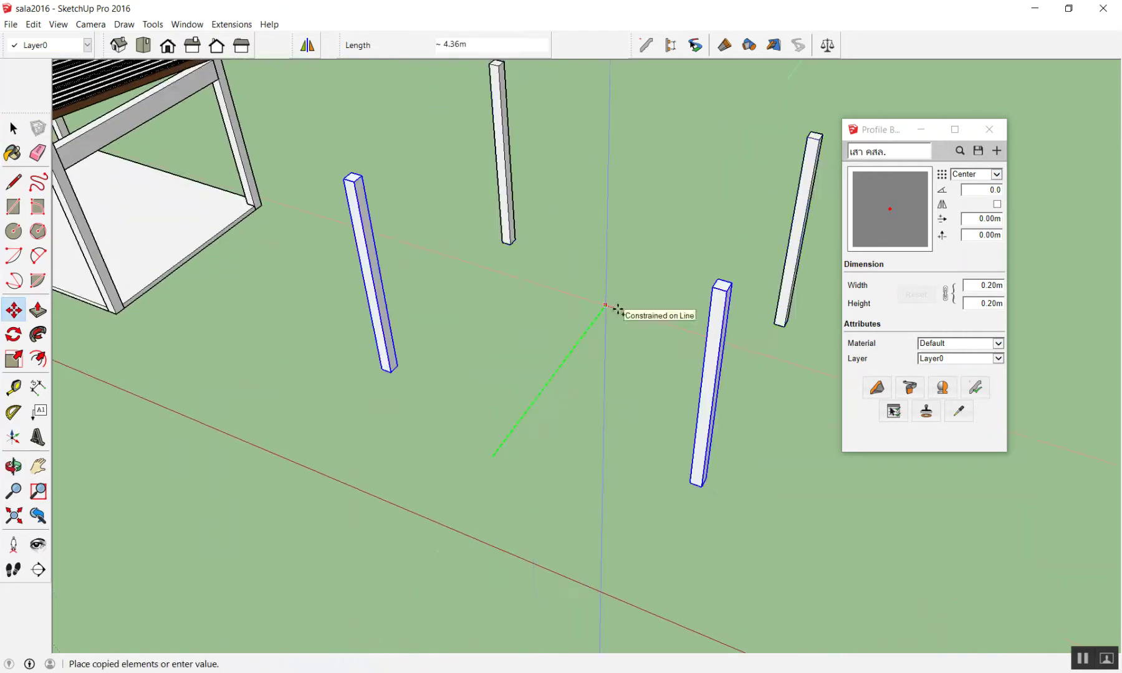
key("ctrl")
scroll(558, 399, "down", 2)
scroll(560, 399, "down", 2)
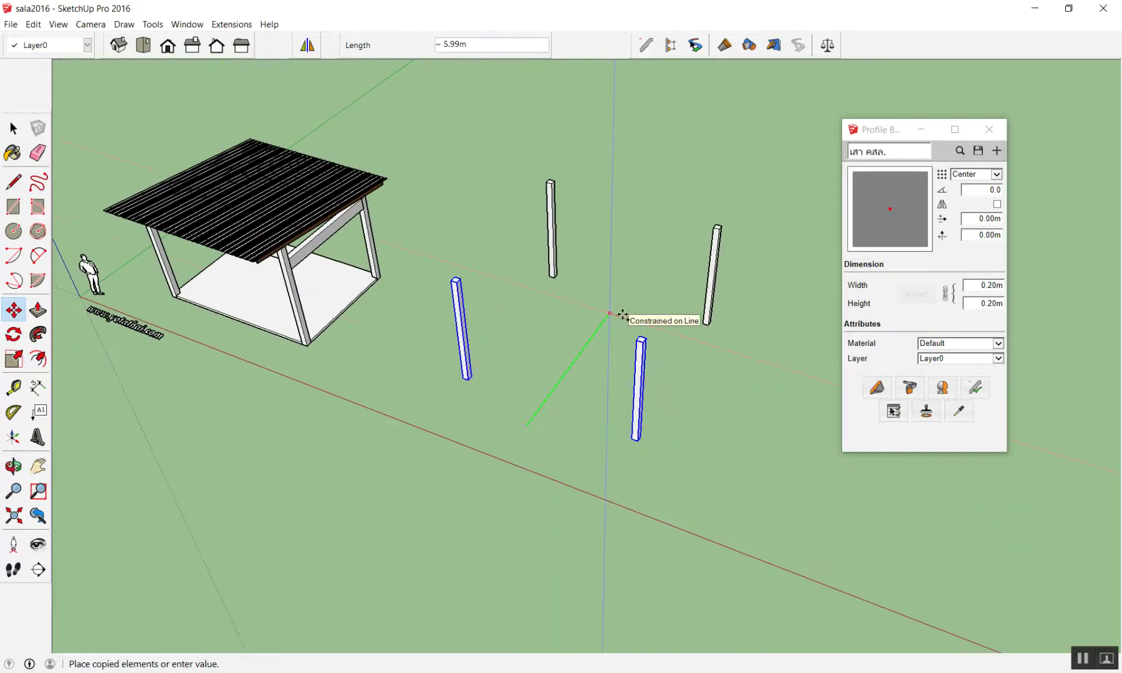
key("Return")
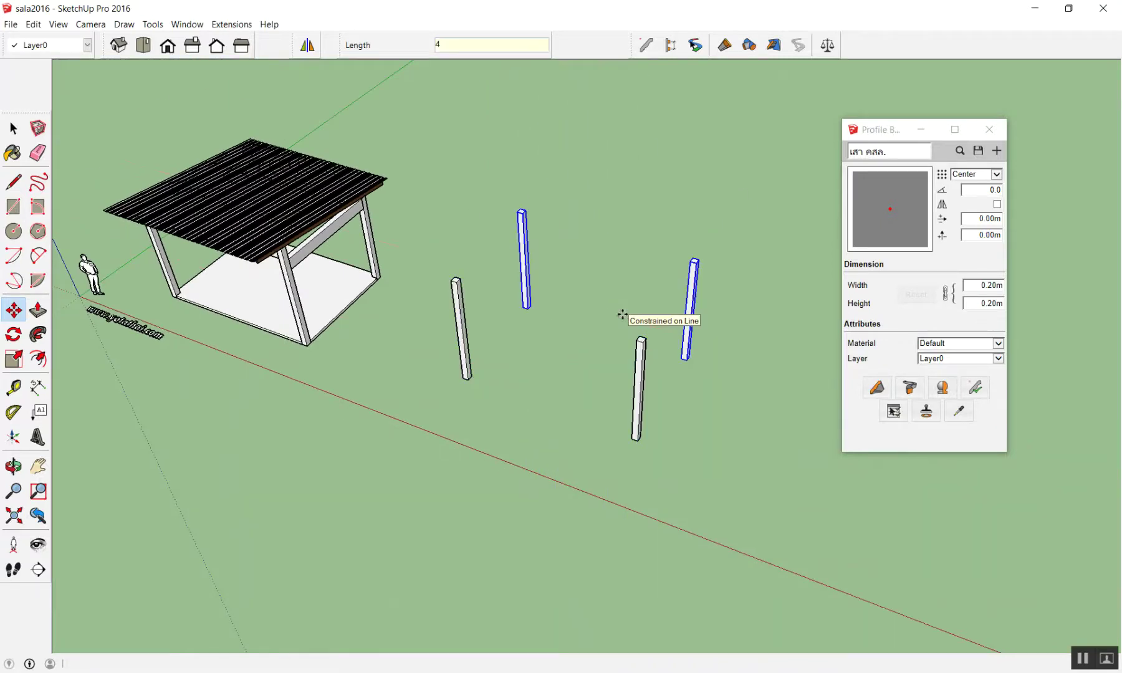
key("space")
- Deselect and orbit around to inspect the four columns
left_click(628, 318)
mouse_move(629, 318)
middle_mouse_down()
mouse_move(569, 260)
mouse_move(463, 283)
mouse_move(531, 195)
middle_mouse_up()
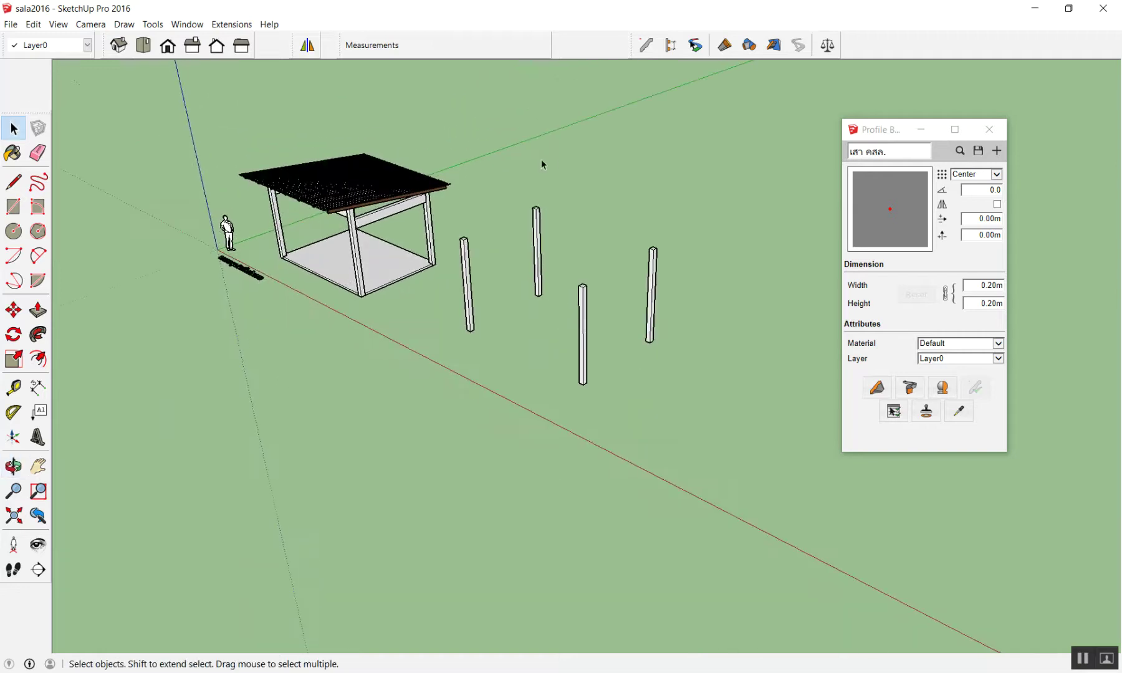
scroll(387, 207, "up", 3)
scroll(387, 207, "up", 2)
middle_click_drag(478, 215, 467, 236)
scroll(463, 234, "down", 2)
scroll(649, 244, "up", 1)
scroll(721, 284, "down", 1)
scroll(786, 330, "down", 1)
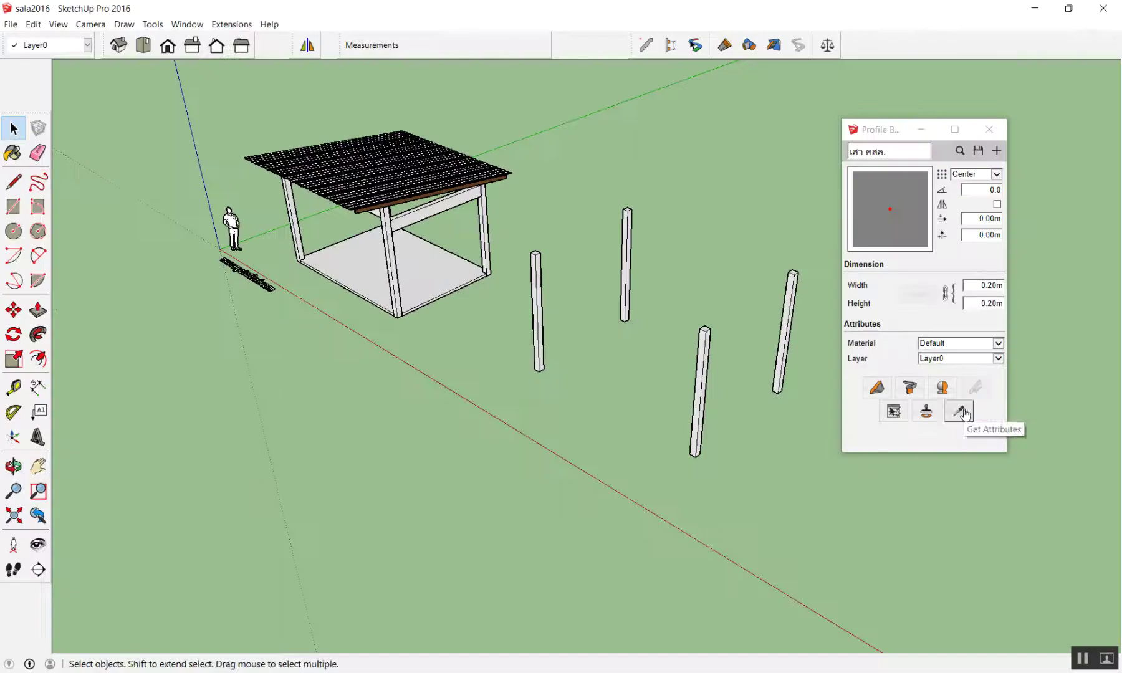
- Load the pavilion beam's 0.20 x 0.40 m Top-Right profile via Get Attributes
left_click(960, 412)
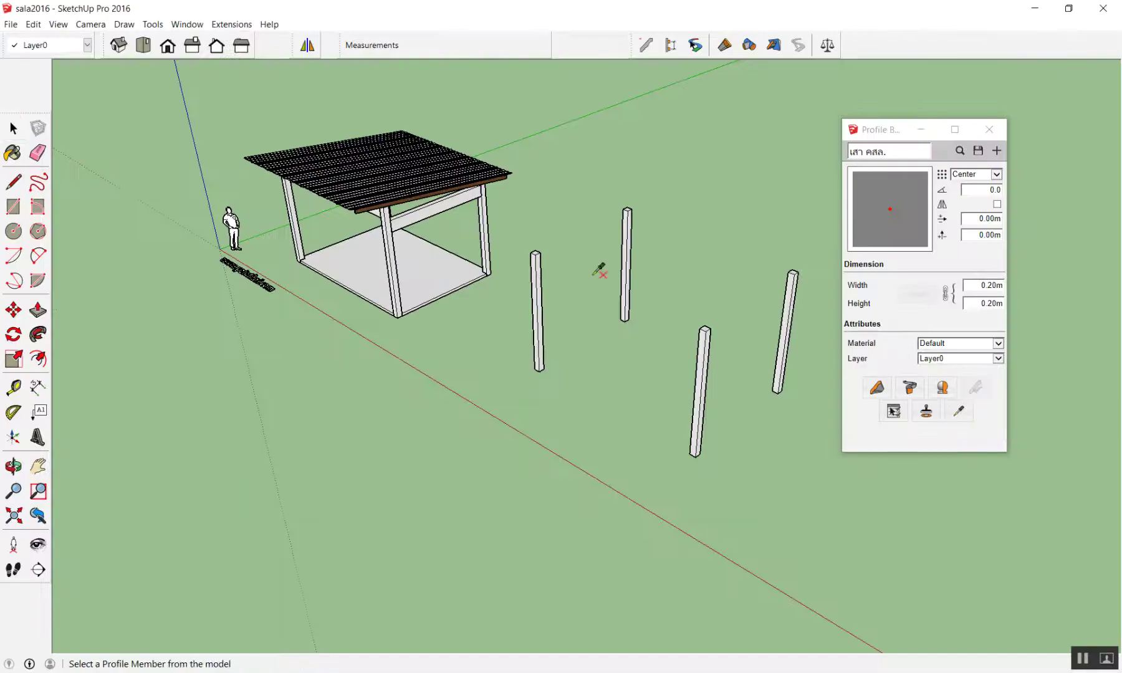
scroll(404, 215, "up", 1)
scroll(404, 215, "up", 1)
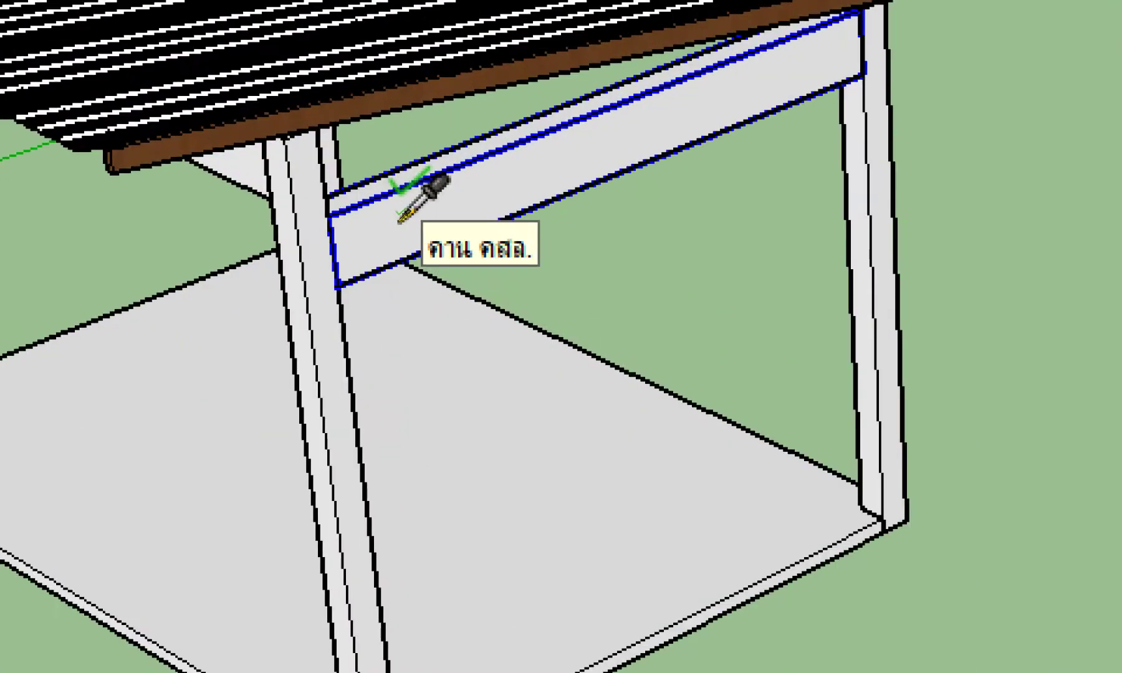
left_click(402, 218)
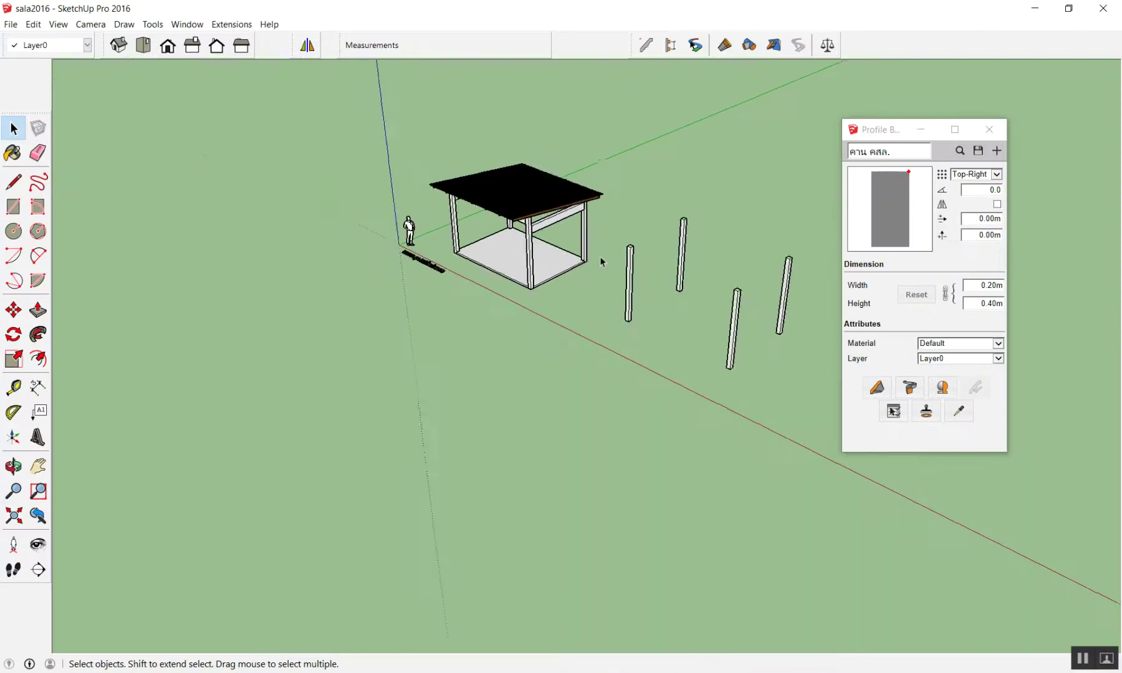
scroll(598, 253, "up", 5)
scroll(624, 268, "down", 3)
scroll(624, 268, "up", 2)
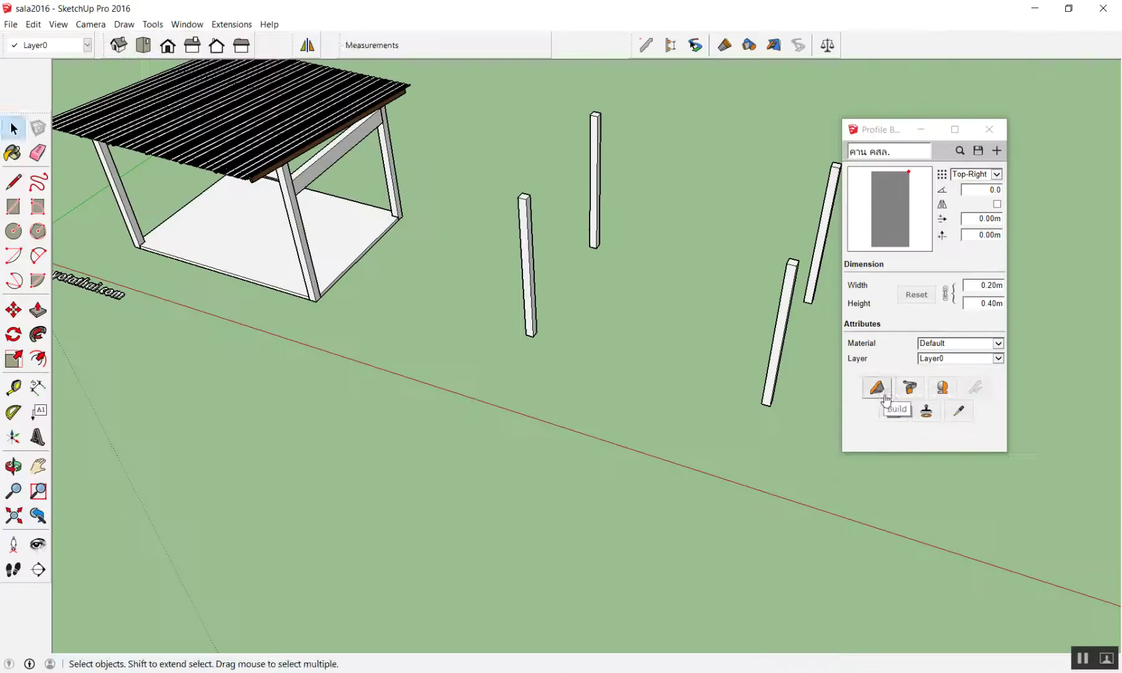
- Try a beam member between two column tops, then undo it
left_click(879, 389)
scroll(376, 191, "down", 5)
middle_click_drag(376, 191, 721, 283)
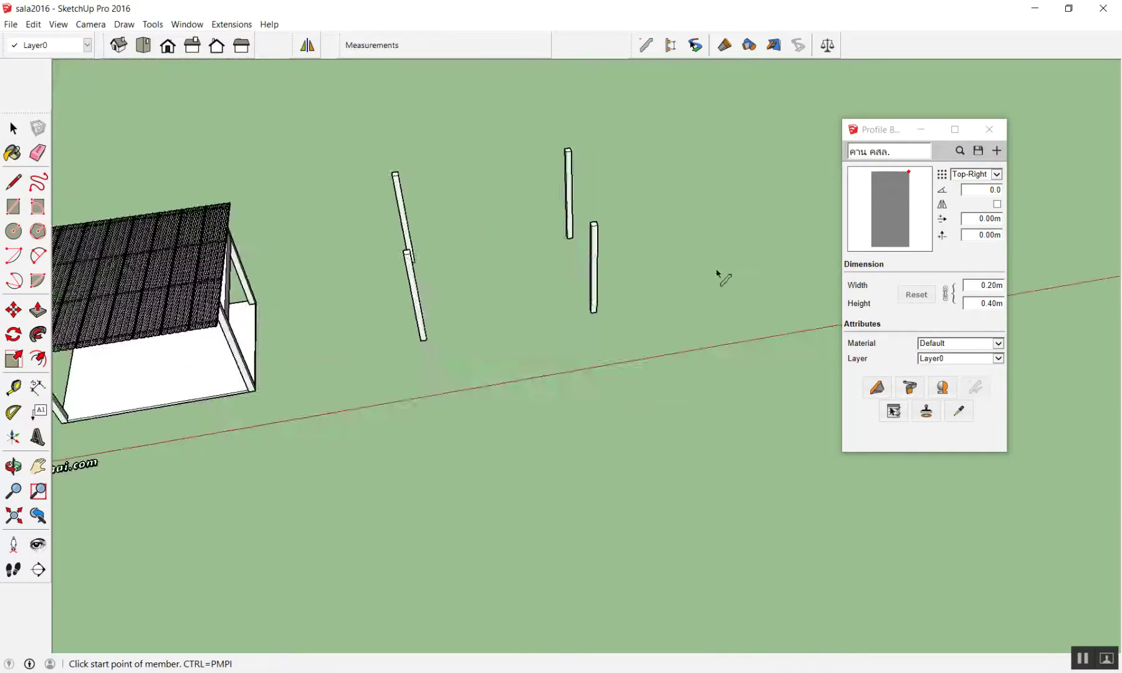
scroll(677, 240, "up", 3)
scroll(211, 268, "up", 1)
scroll(243, 266, "up", 2)
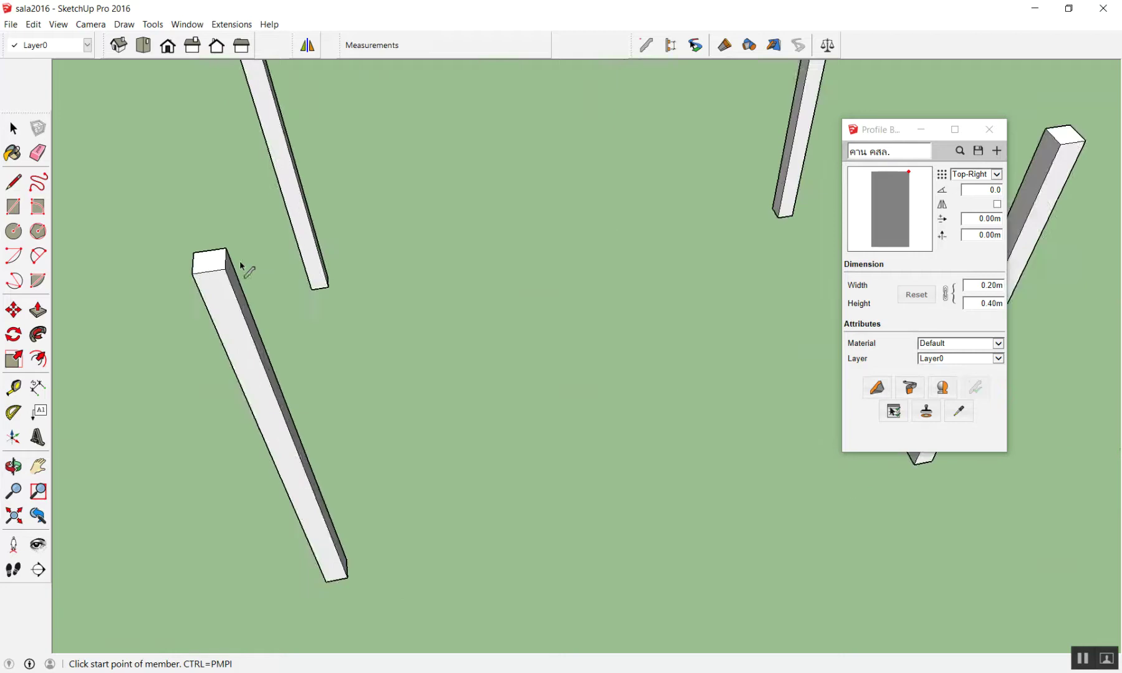
scroll(220, 265, "up", 2)
scroll(210, 287, "up", 2)
left_click(210, 288)
scroll(209, 287, "down", 1)
scroll(210, 288, "down", 2)
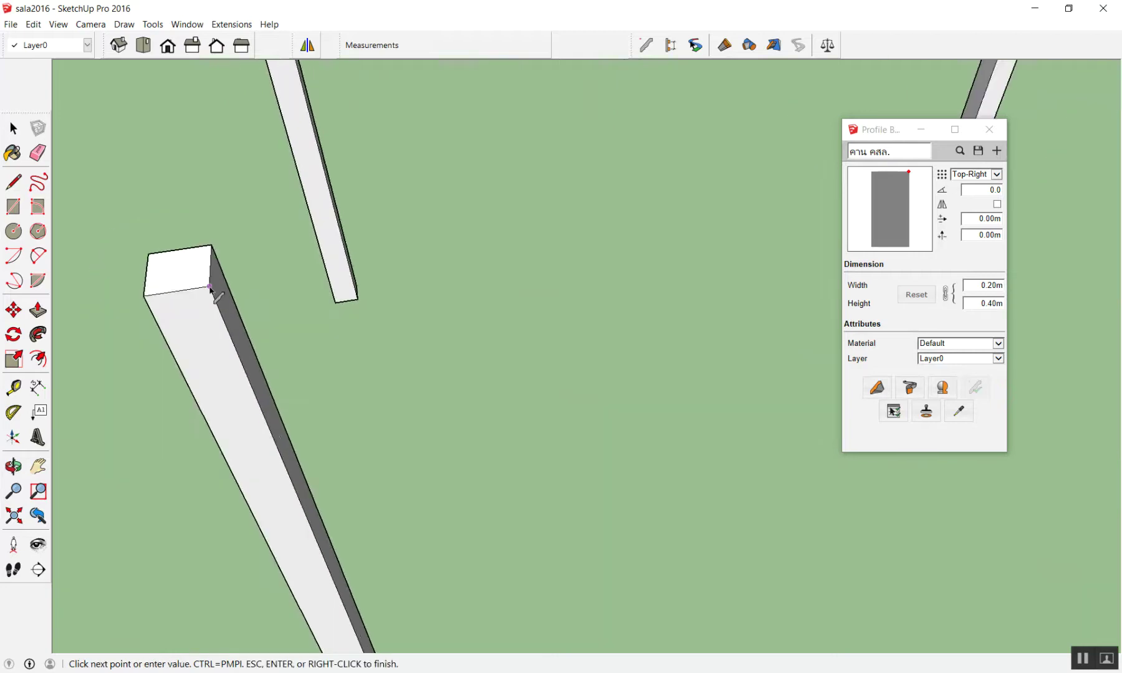
scroll(210, 288, "down", 1)
scroll(555, 246, "down", 3)
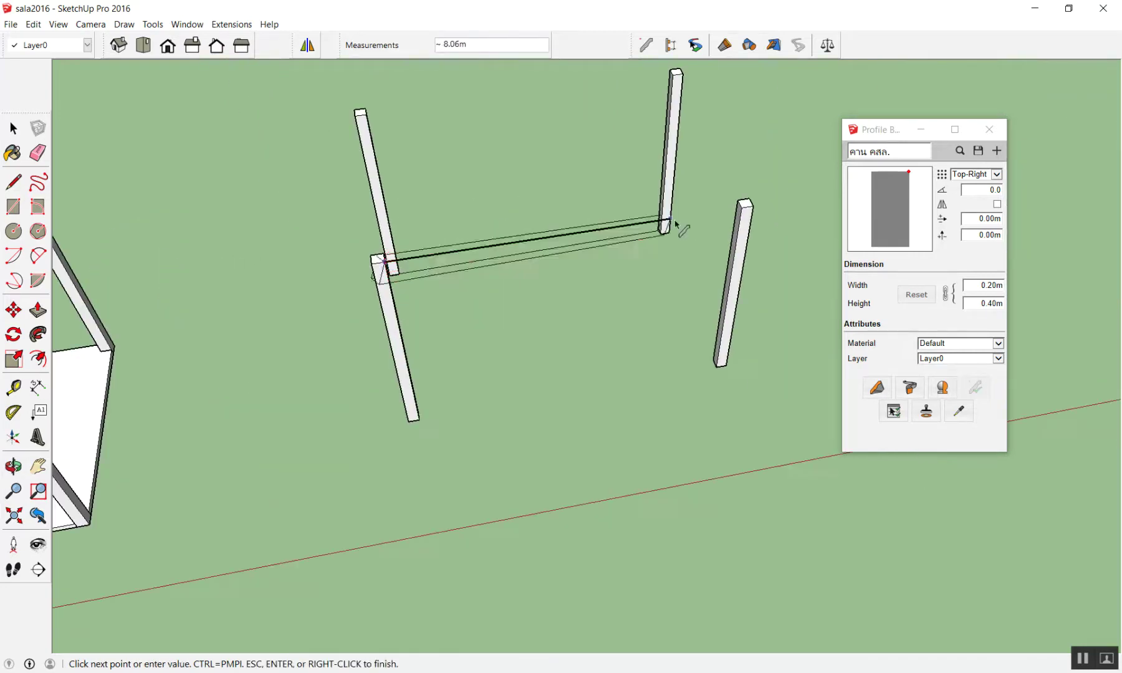
scroll(686, 225, "up", 1)
scroll(708, 218, "up", 2)
scroll(706, 214, "down", 2)
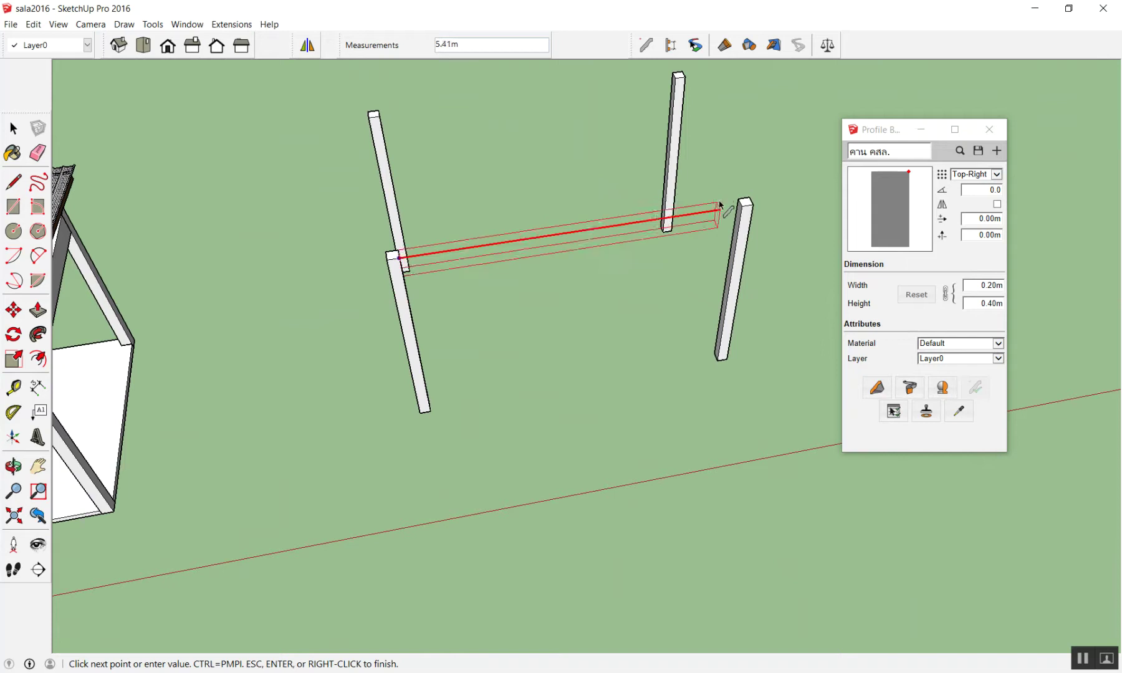
scroll(736, 206, "up", 2)
scroll(741, 207, "up", 1)
left_click(741, 208)
scroll(742, 212, "down", 3)
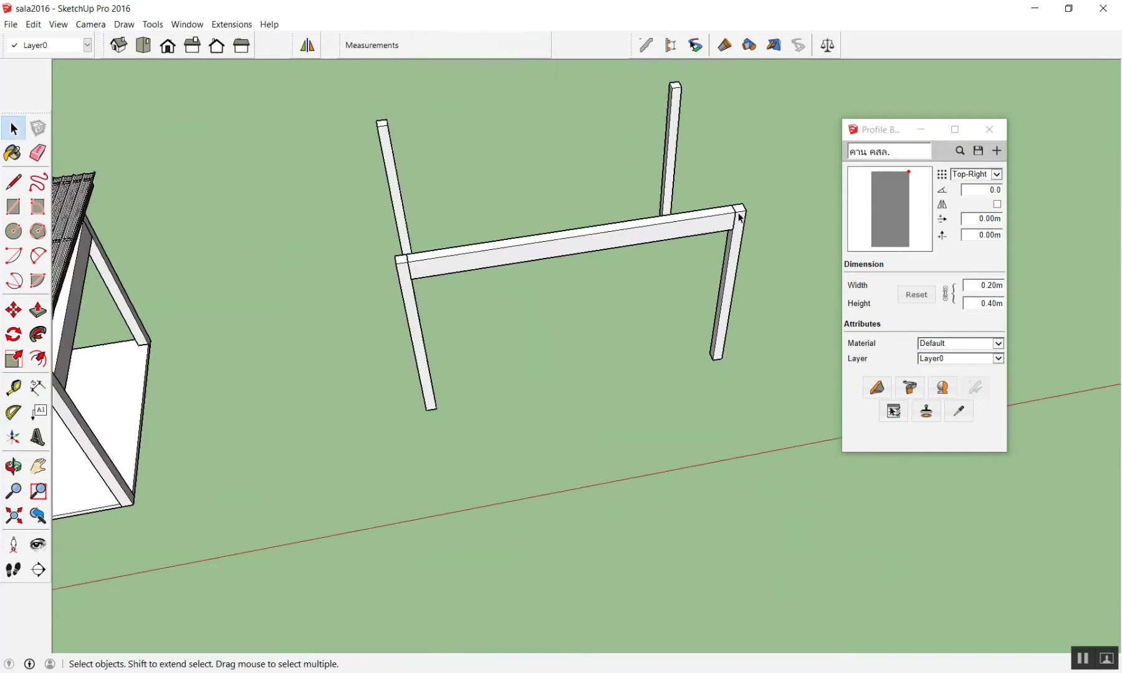
scroll(742, 215, "up", 2)
key("ctrl+z")
- Draw a beam from the left column top to the right column corner, then undo it
left_click(877, 387)
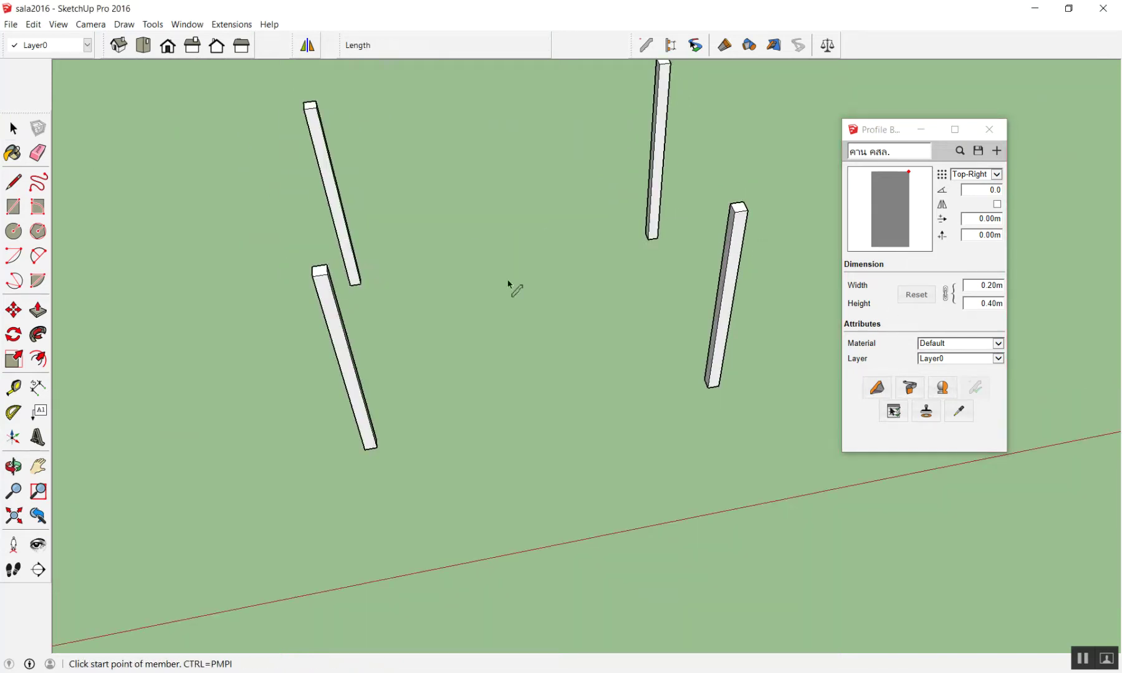
left_click(328, 275)
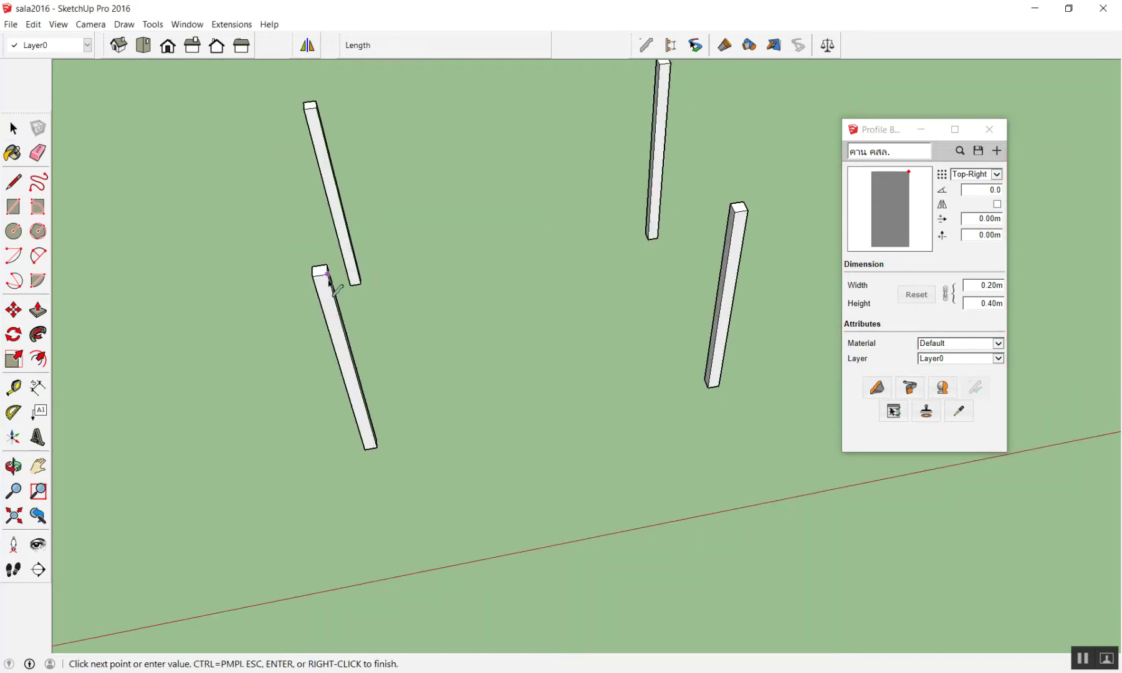
left_click(735, 212)
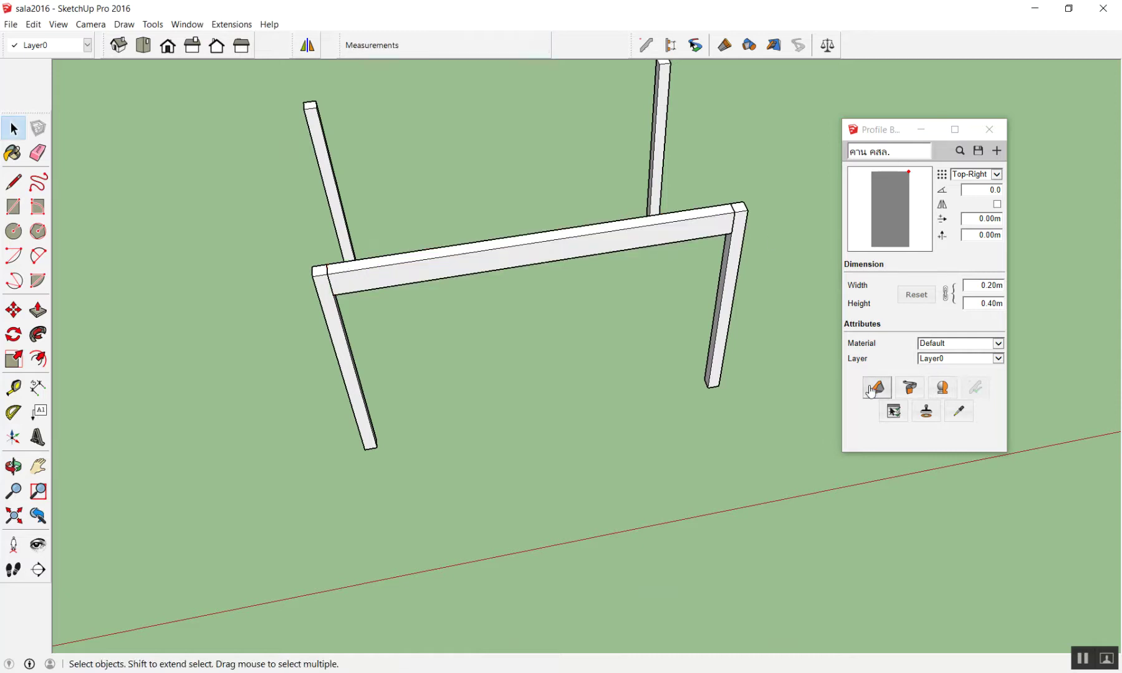
key("ctrl+z")
- Delete an accidental U-shaped member drawn across the column tops
left_click(877, 387)
left_click(328, 275)
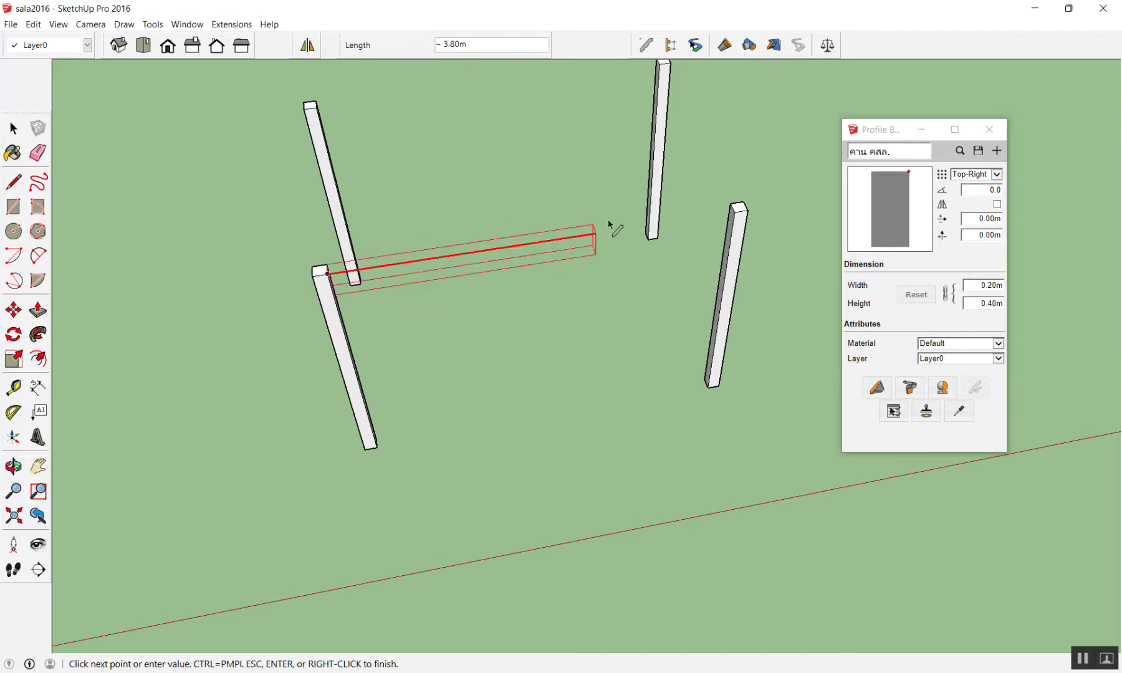
left_click(737, 208)
left_click(743, 373)
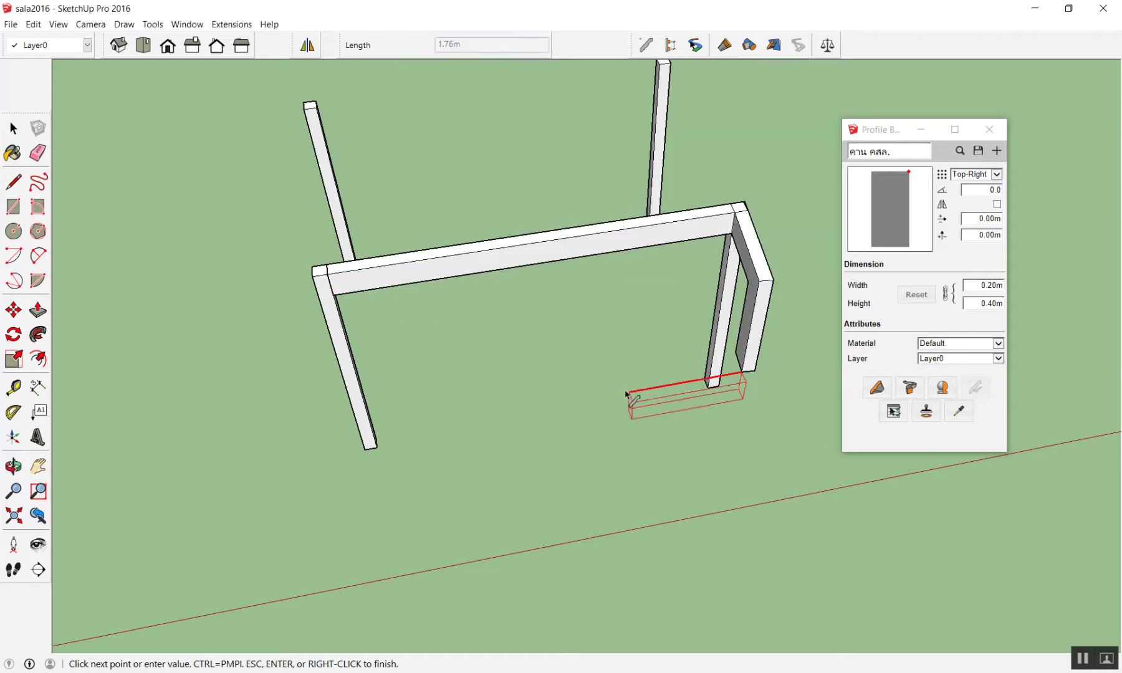
left_click(626, 394)
double_click(501, 312)
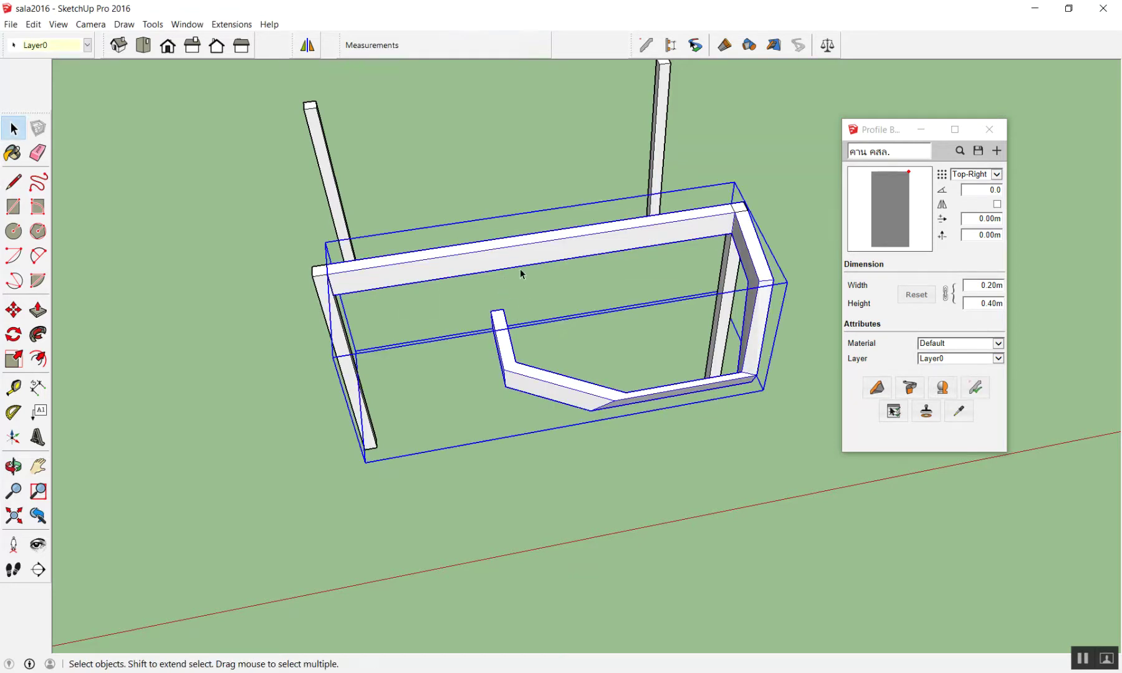
key("Delete")
- Build the first 0.20m × 0.40m beam between two column-top corners
left_click(877, 387)
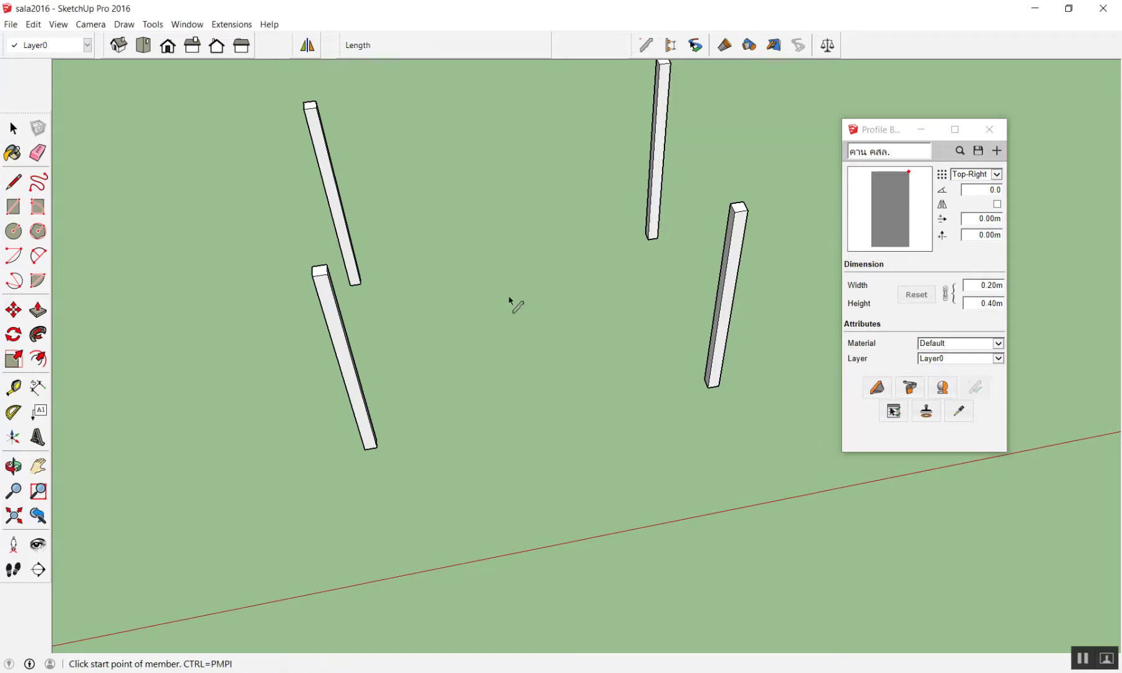
scroll(346, 284, "up", 3)
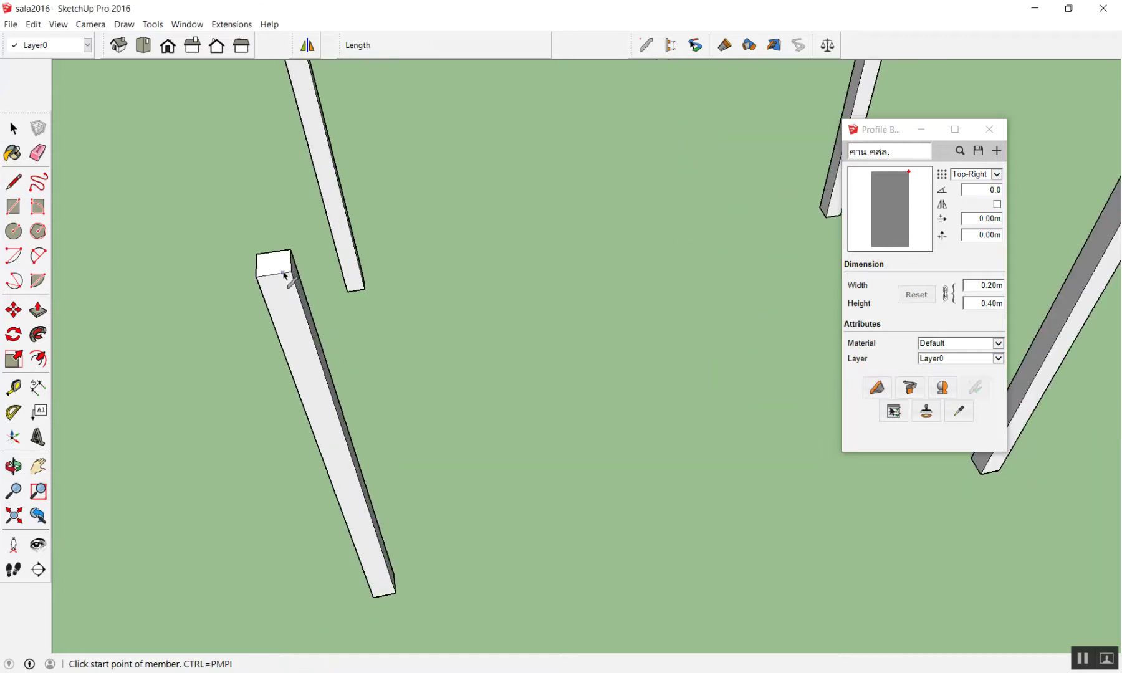
scroll(281, 275, "up", 1)
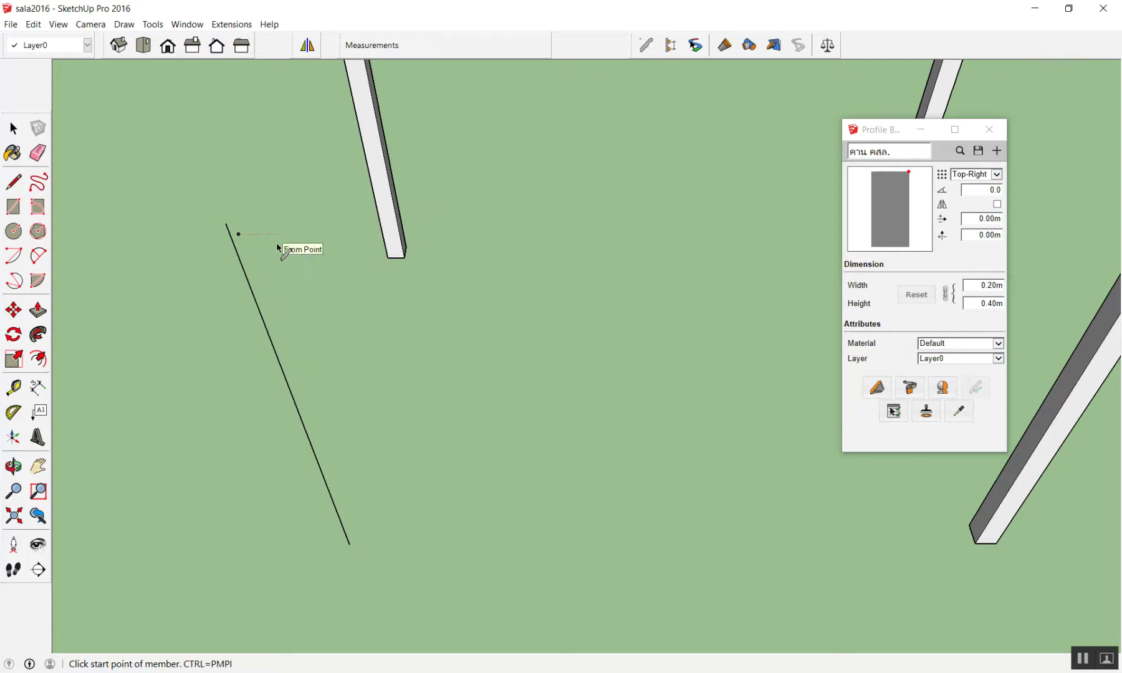
key("space")
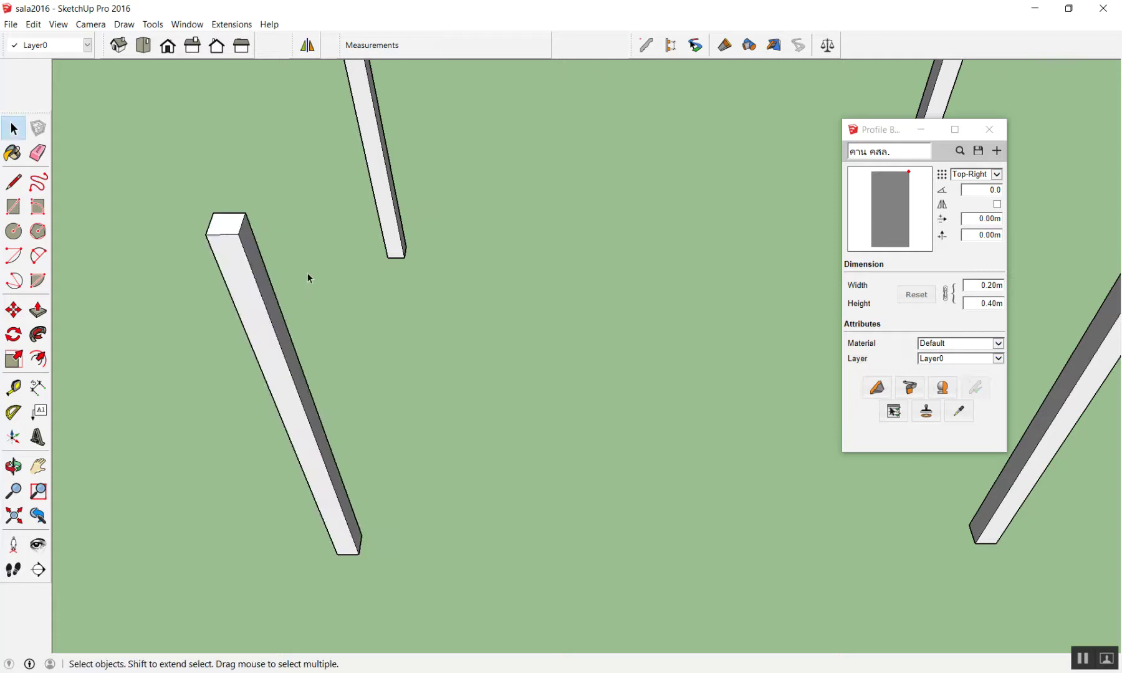
left_click(877, 388)
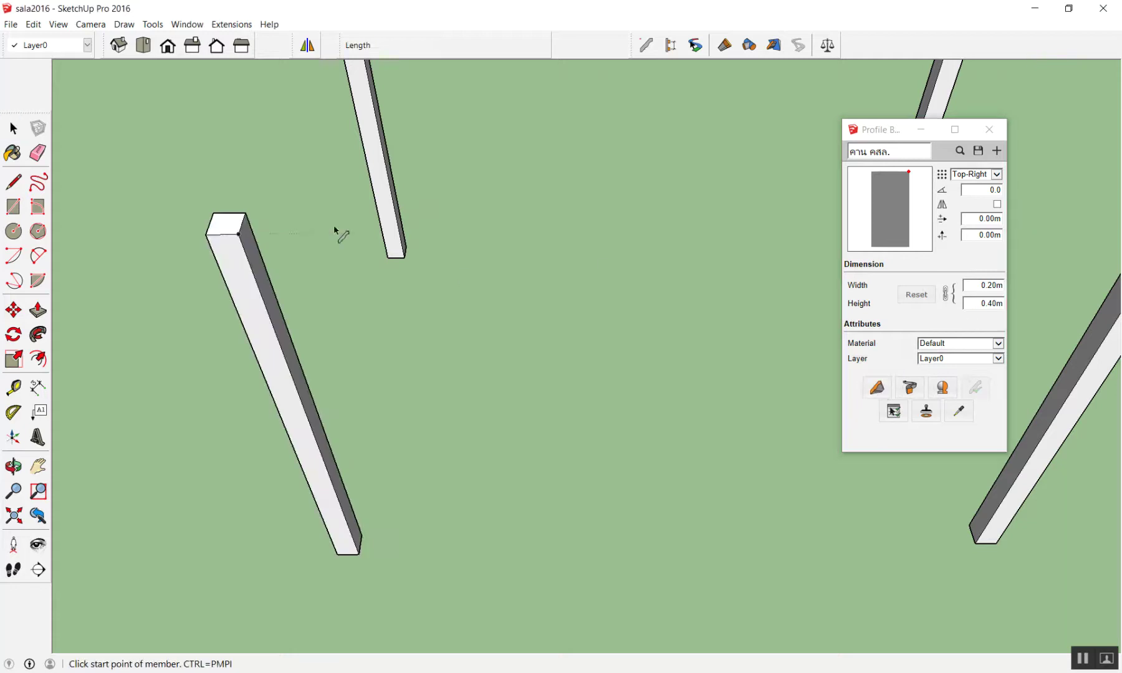
left_click(242, 238)
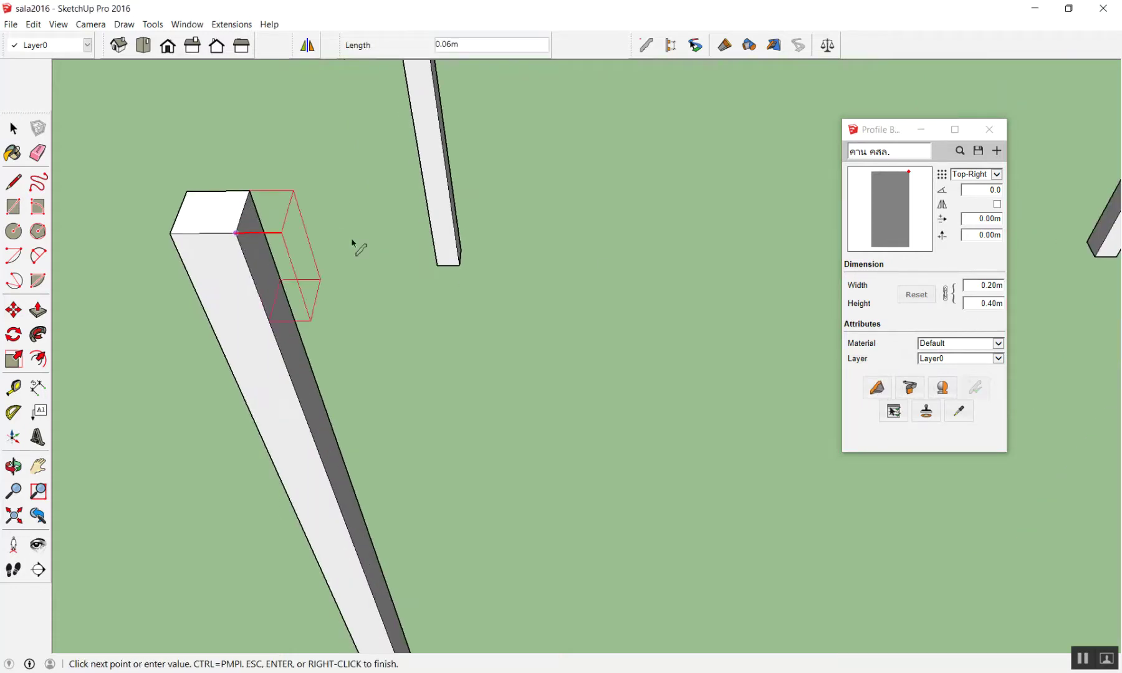
scroll(229, 201, "down", 3)
scroll(229, 201, "down", 2)
scroll(424, 252, "up", 3)
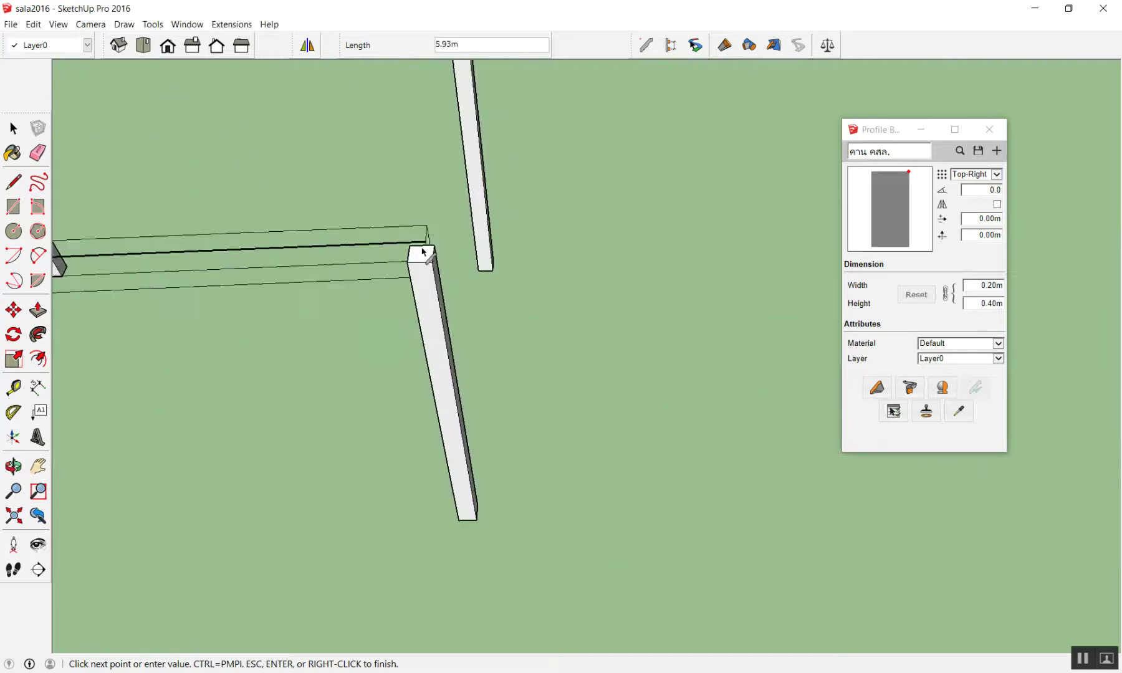
scroll(409, 281, "up", 3)
left_click(396, 277)
key("space")
scroll(598, 215, "down", 2)
mouse_move(598, 216)
middle_mouse_down()
mouse_move(601, 240)
mouse_move(616, 108)
mouse_move(515, 184)
mouse_move(530, 193)
middle_mouse_up()
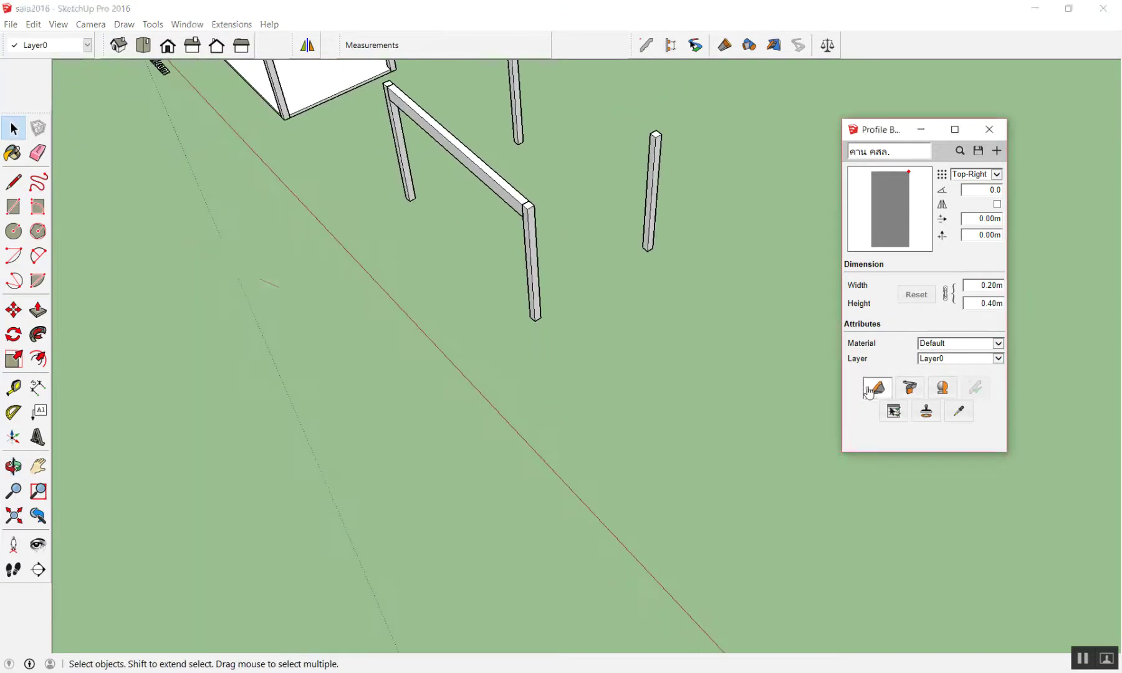
scroll(592, 147, "up", 3)
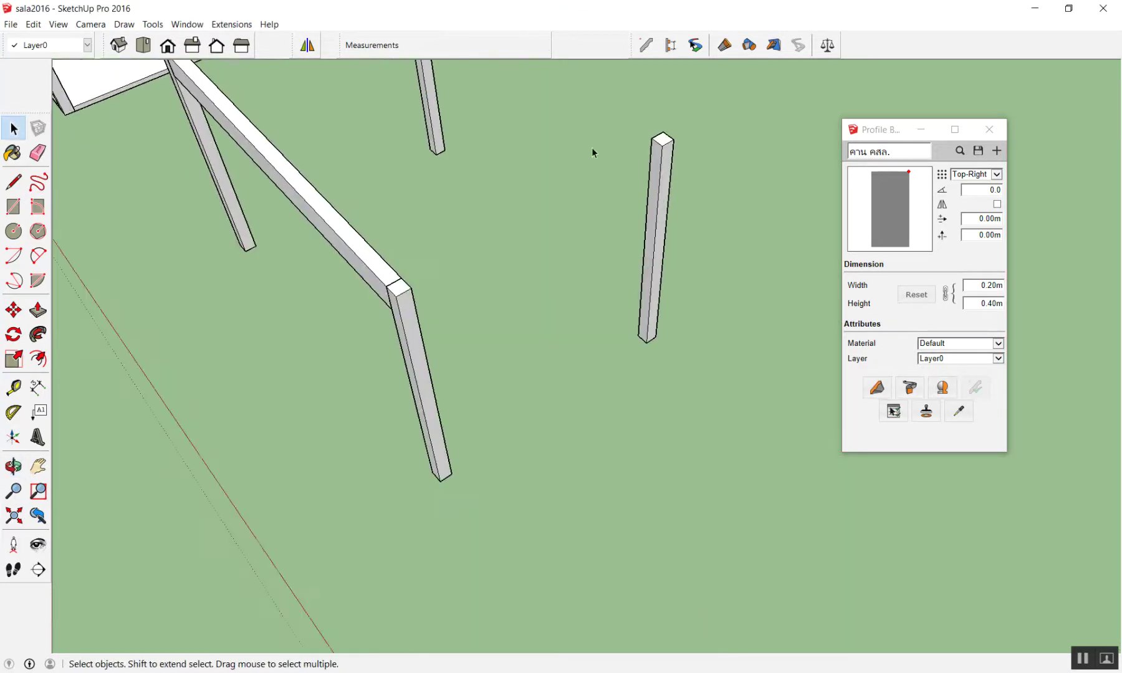
- Add a second beam from the corner post top to the right column top
left_click(864, 389)
left_click(411, 289)
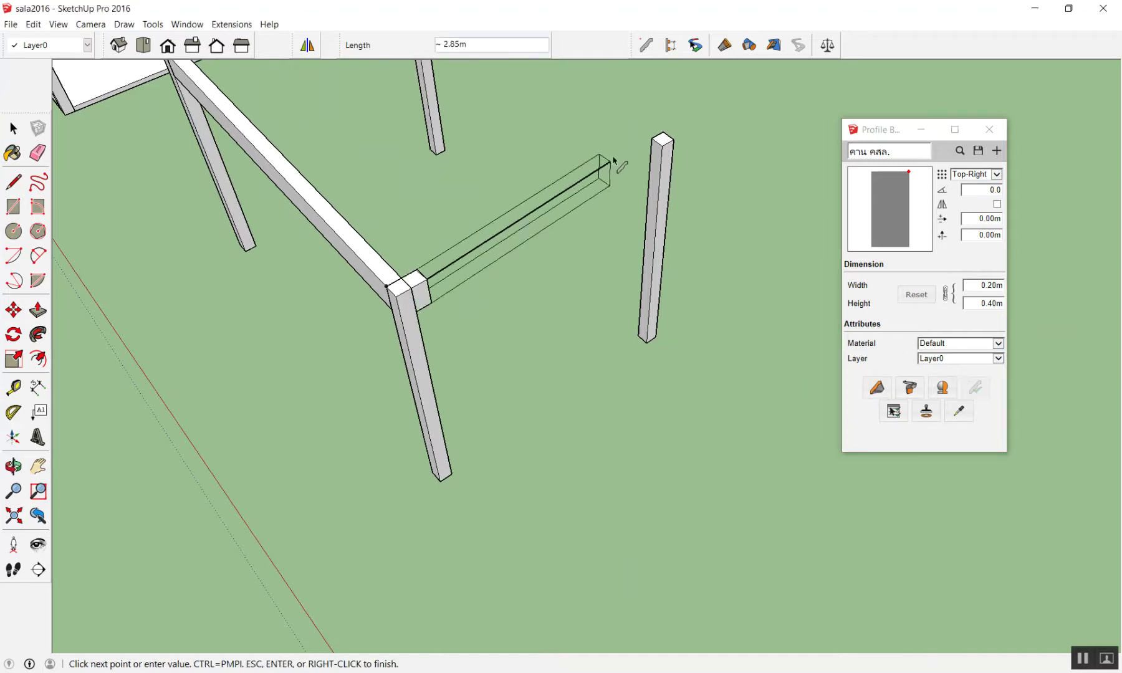
left_click(663, 138)
key("space")
scroll(614, 156, "down", 2)
mouse_move(615, 156)
middle_mouse_down()
mouse_move(501, 156)
mouse_move(519, 148)
mouse_move(726, 207)
middle_mouse_up()
scroll(598, 332, "up", 3)
scroll(642, 337, "down", 1)
scroll(561, 343, "down", 2)
scroll(466, 344, "up", 2)
- Add a third beam from the front-right corner to the right post top
left_click(876, 388)
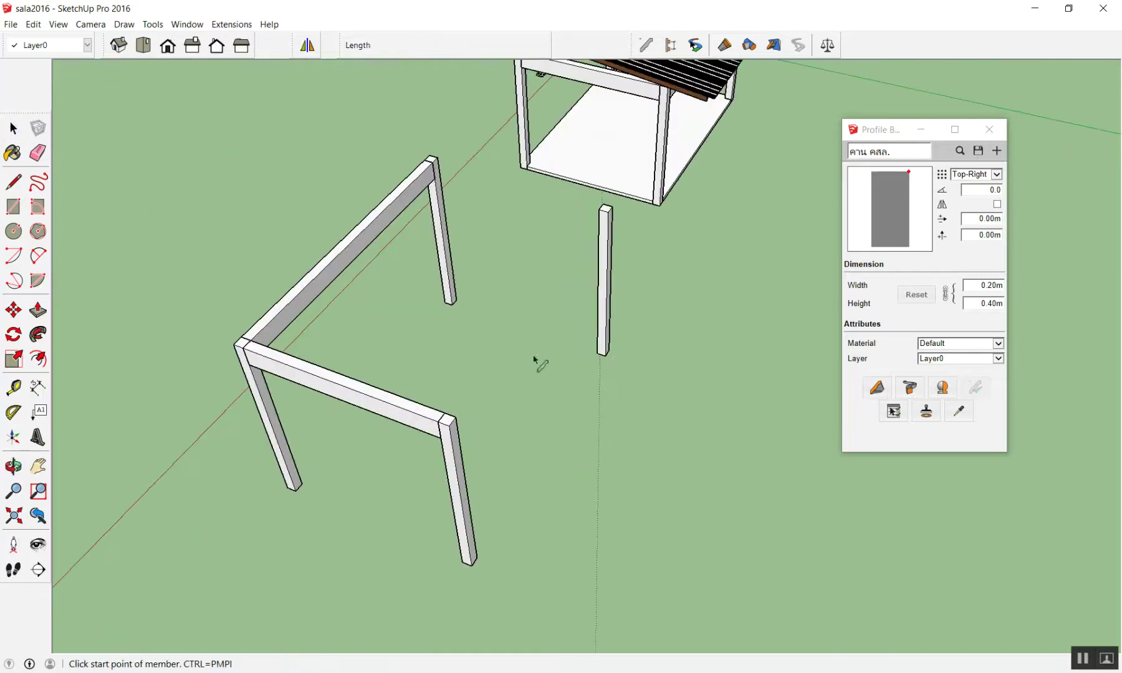
left_click(457, 417)
left_click(605, 214)
key("space")
scroll(606, 221, "down", 3)
mouse_move(606, 222)
middle_mouse_down()
mouse_move(190, 283)
mouse_move(631, 248)
middle_mouse_up()
- Close the rectangular frame with the last beam on its open side
left_click(876, 388)
scroll(543, 291, "up", 3)
scroll(439, 321, "down", 2)
middle_click_drag(438, 320, 483, 236)
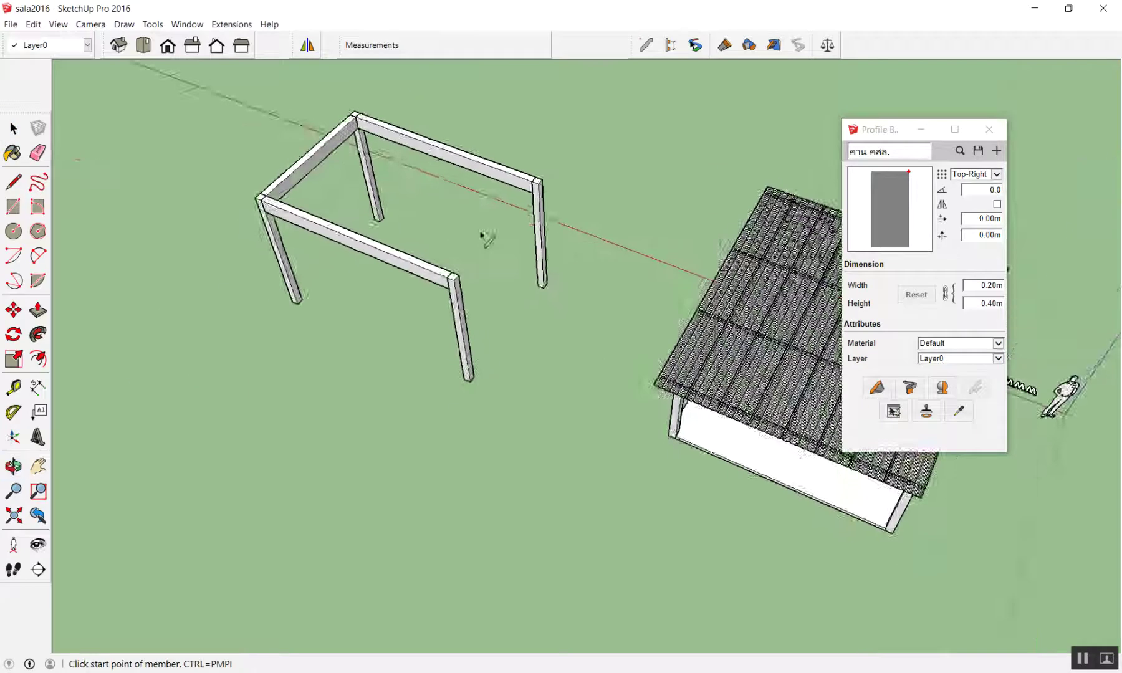
scroll(483, 236, "up", 3)
left_click(439, 308)
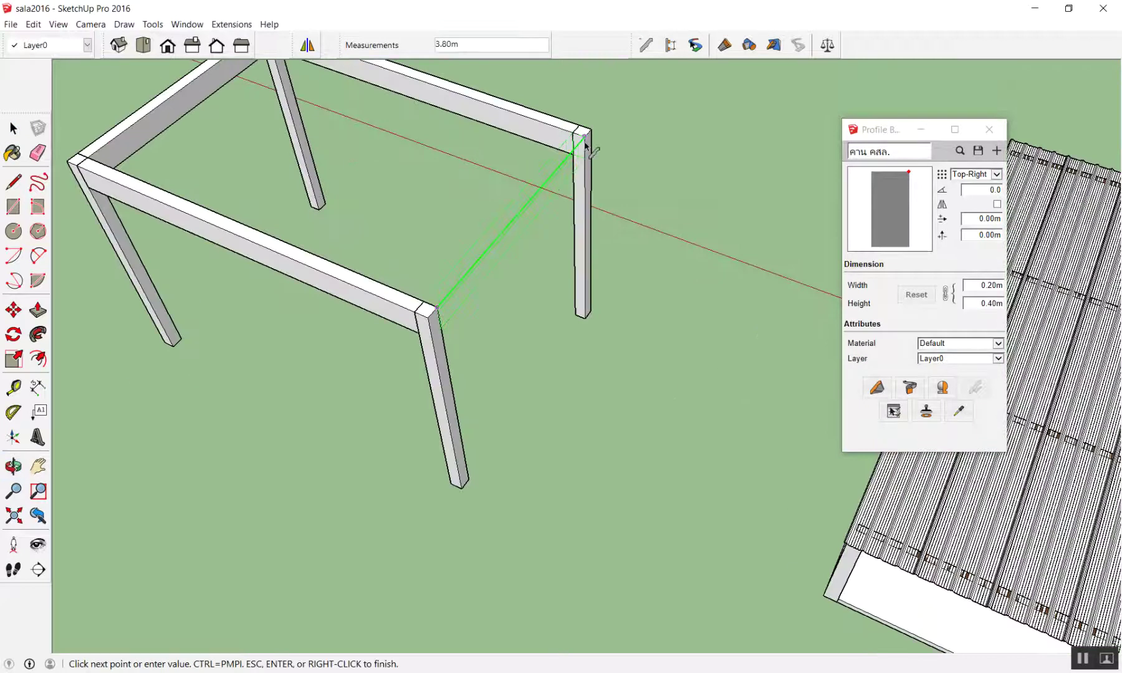
left_click(585, 144)
key("space")
scroll(463, 260, "down", 3)
mouse_move(463, 261)
middle_mouse_down()
mouse_move(564, 211)
mouse_move(502, 333)
mouse_move(675, 231)
mouse_move(652, 322)
mouse_move(762, 318)
middle_mouse_up()
scroll(676, 231, "down", 2)
scroll(666, 406, "up", 3)
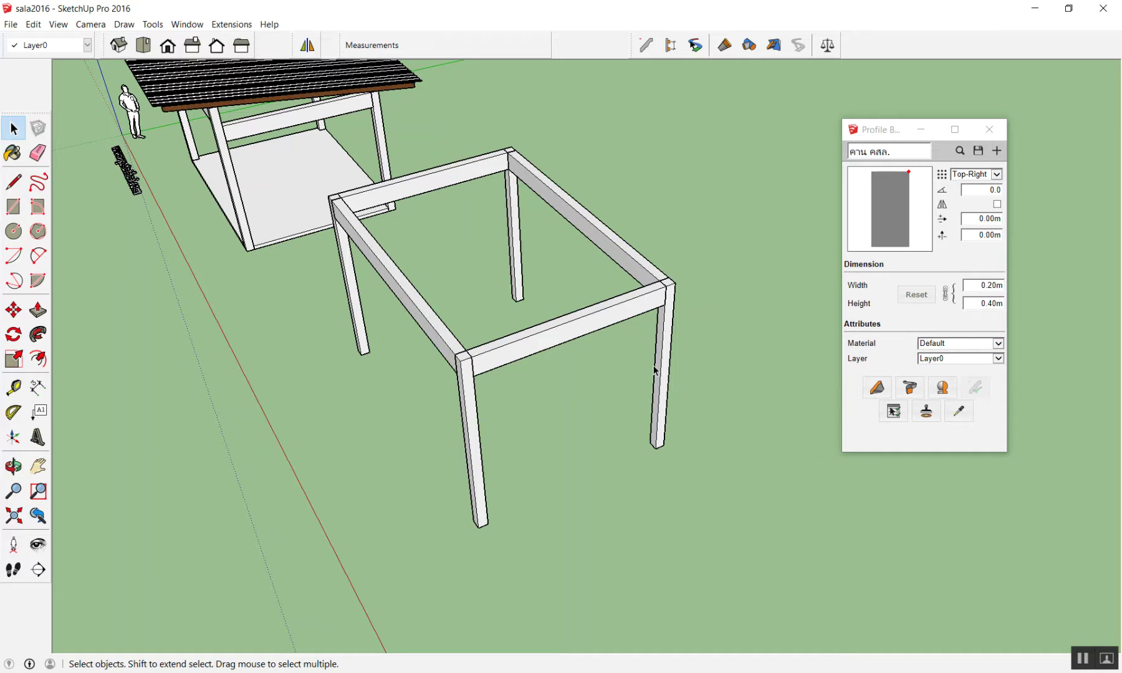
mouse_move(654, 370)
middle_mouse_down()
mouse_move(521, 310)
mouse_move(601, 110)
mouse_move(633, 93)
mouse_move(511, 116)
mouse_move(621, 130)
mouse_move(633, 236)
mouse_move(655, 243)
mouse_move(636, 335)
middle_mouse_up()
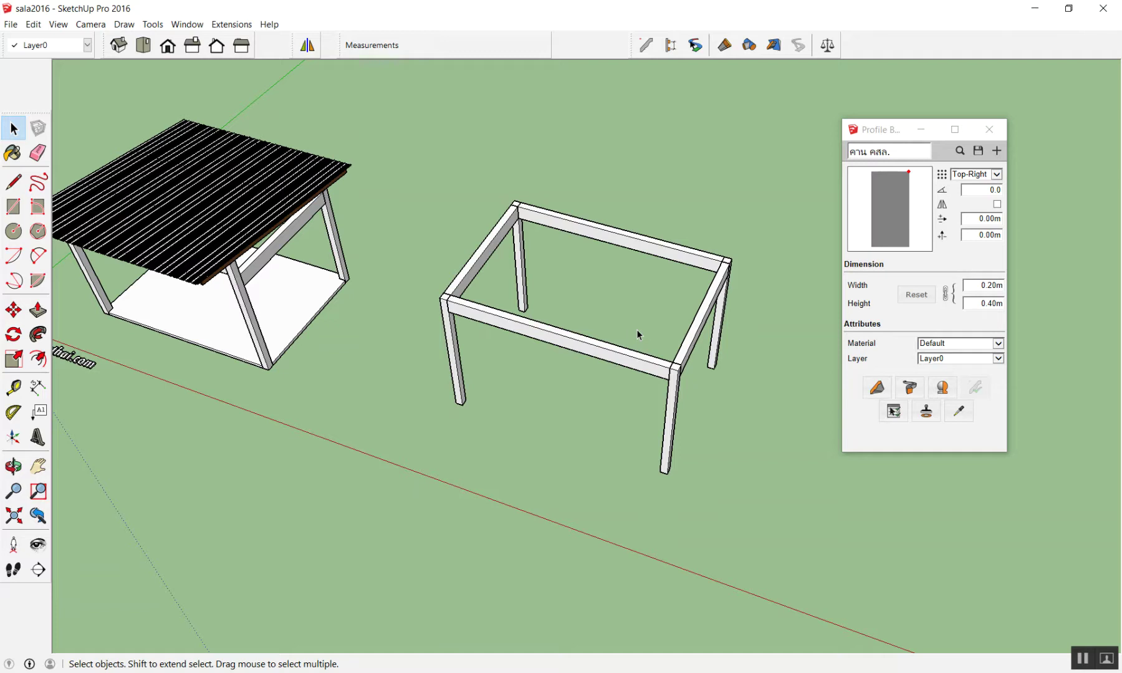
middle_click_drag(637, 329, 539, 293)
scroll(542, 249, "up", 3)
scroll(676, 318, "down", 3)
scroll(661, 299, "up", 3)
scroll(643, 277, "down", 2)
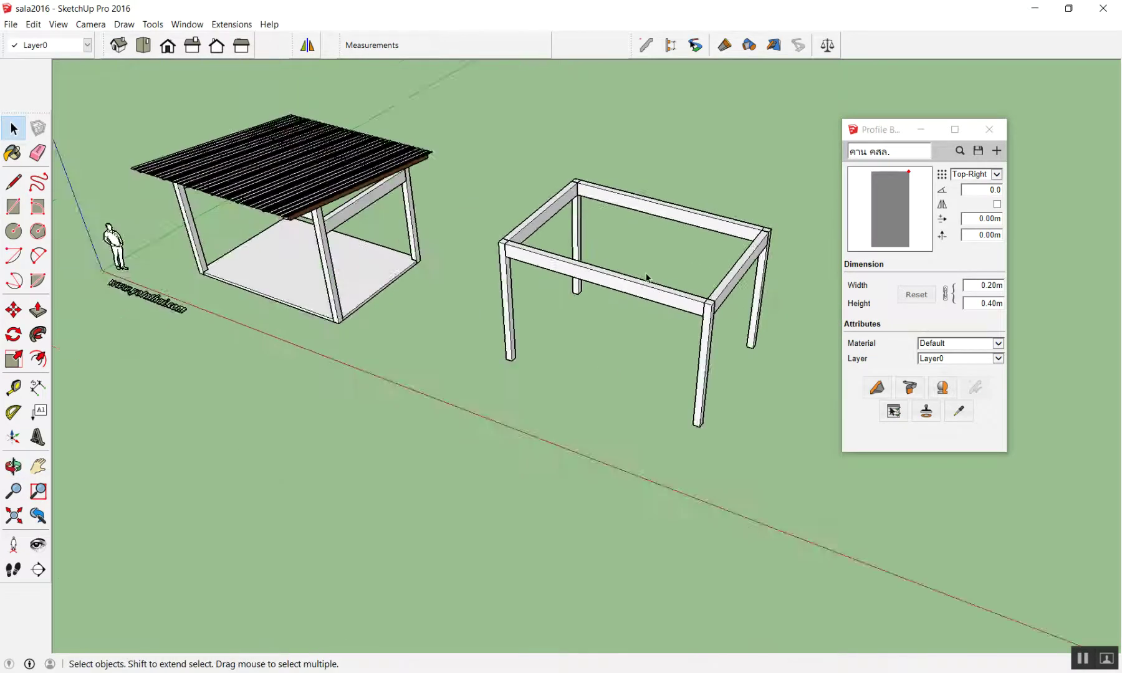
middle_click_drag(643, 277, 706, 150)
scroll(706, 149, "up", 1)
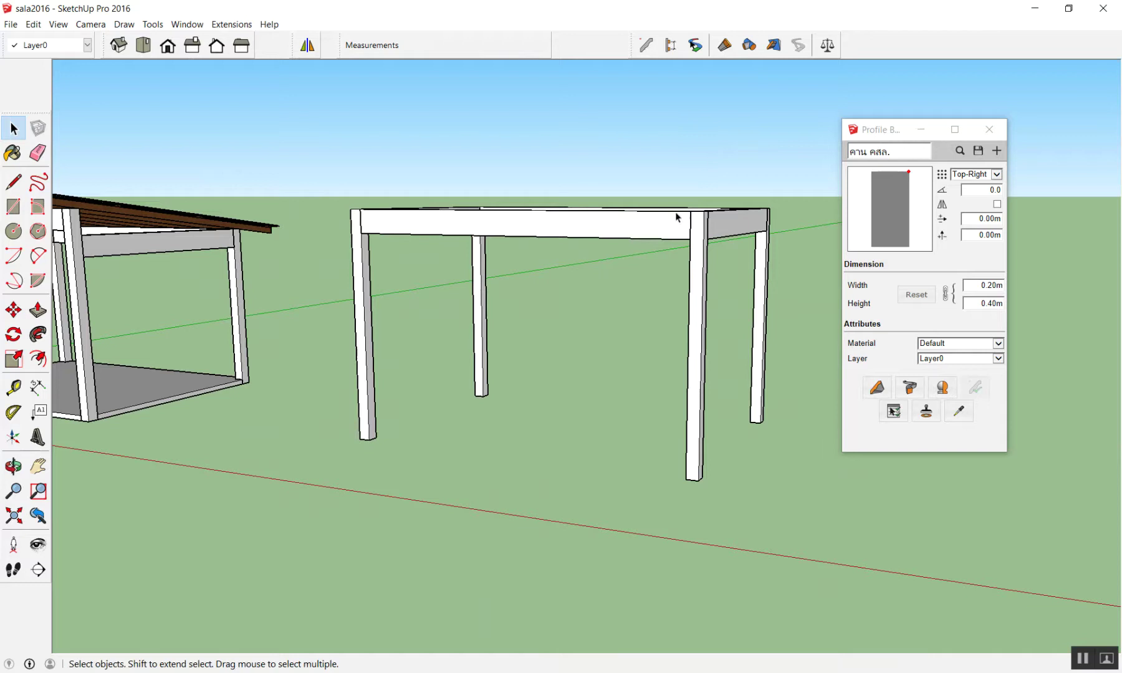
scroll(502, 237, "up", 1)
left_click(322, 256)
left_click(769, 280, "shift")
left_click(573, 325)
scroll(574, 325, "down", 4)
mouse_move(574, 324)
middle_mouse_down()
mouse_move(678, 350)
mouse_move(659, 283)
middle_mouse_up()
scroll(386, 276, "up", 3)
left_click(383, 264)
left_click(819, 272, "shift")
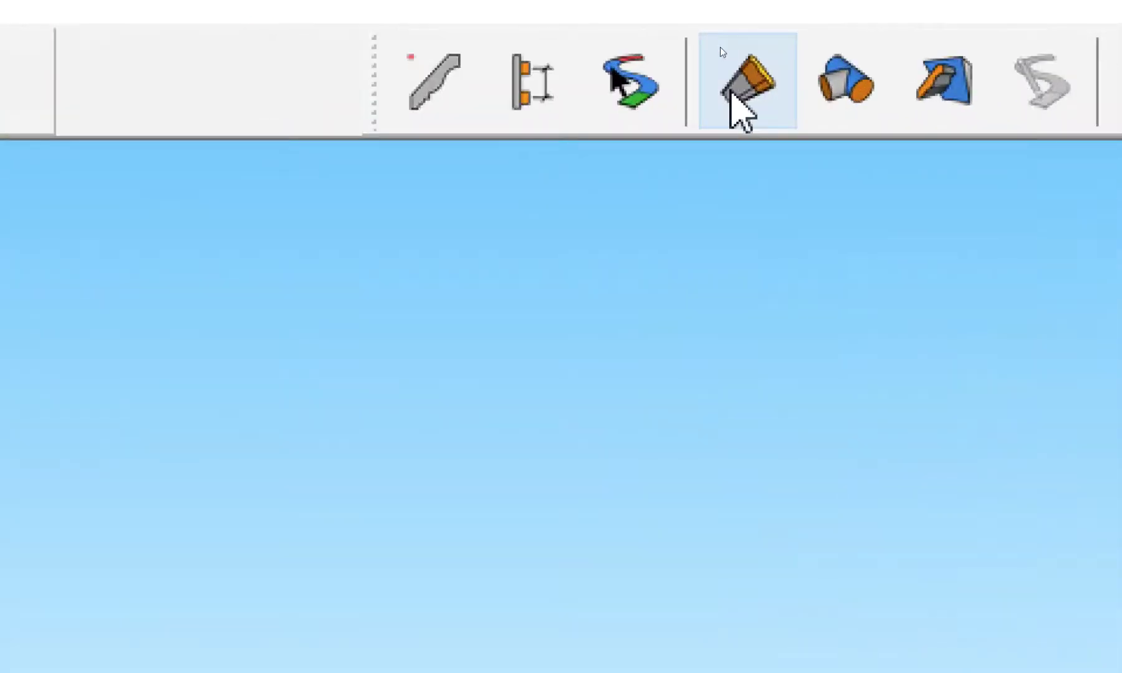
- Lengthen the leg 0.5 m upward from its top end with the Extend Tool
left_click(742, 88)
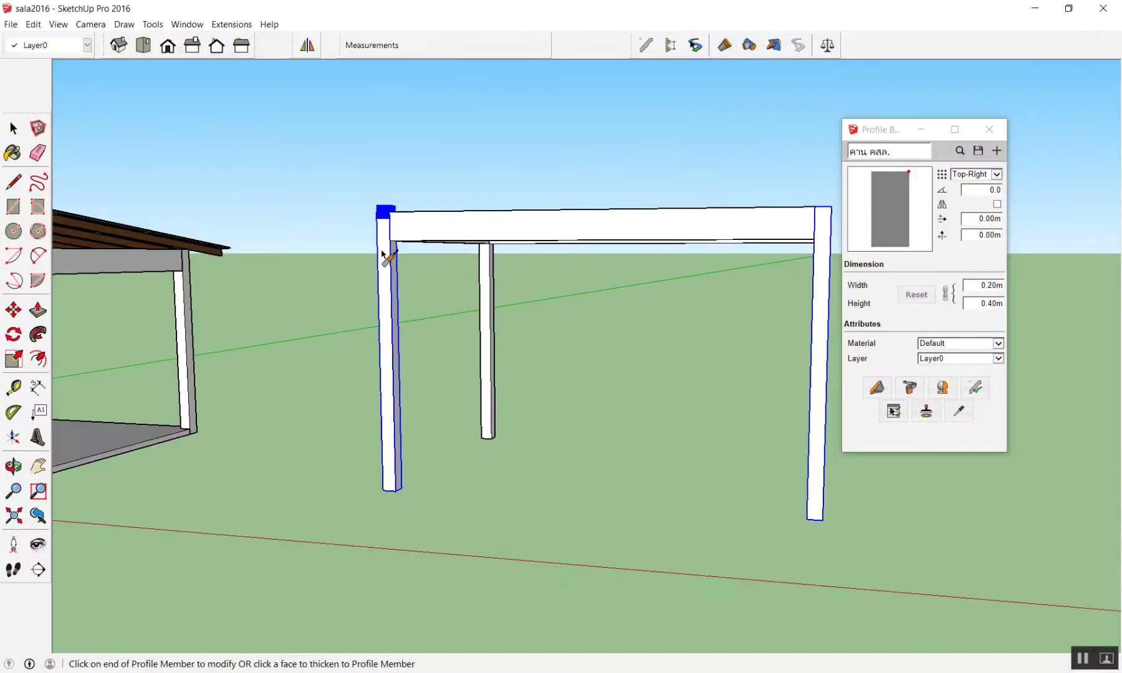
left_click(382, 250)
type(".5")
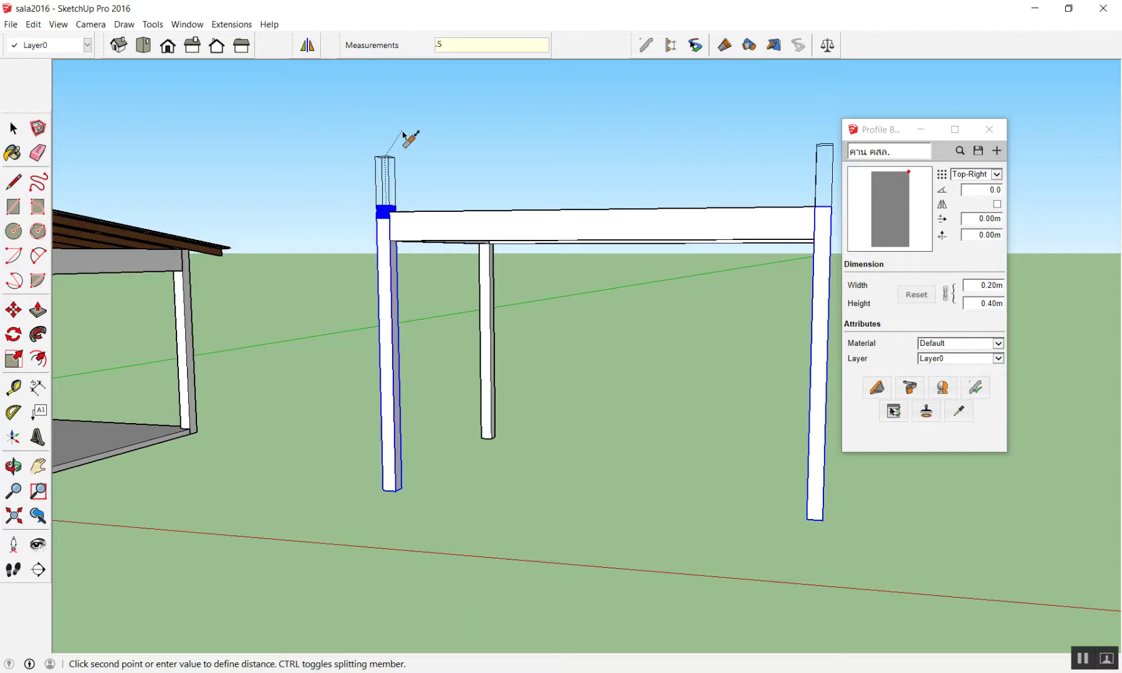
key("Return")
key("space")
mouse_move(402, 177)
middle_mouse_down()
mouse_move(284, 392)
mouse_move(265, 475)
middle_mouse_up()
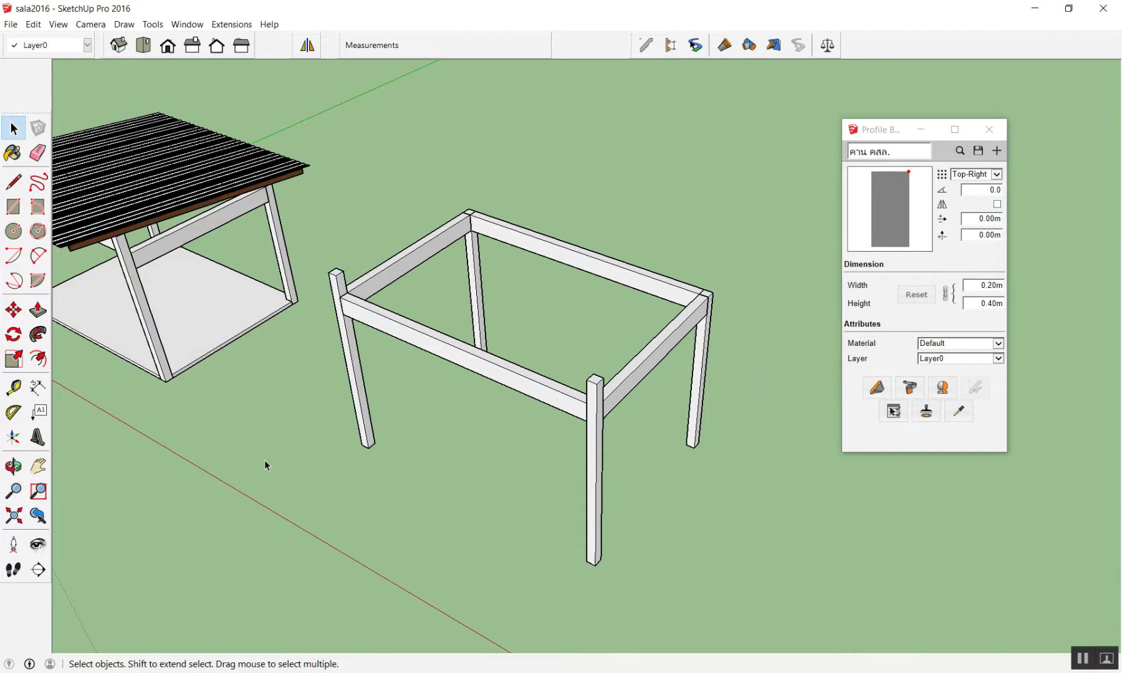
scroll(300, 321, "up", 3)
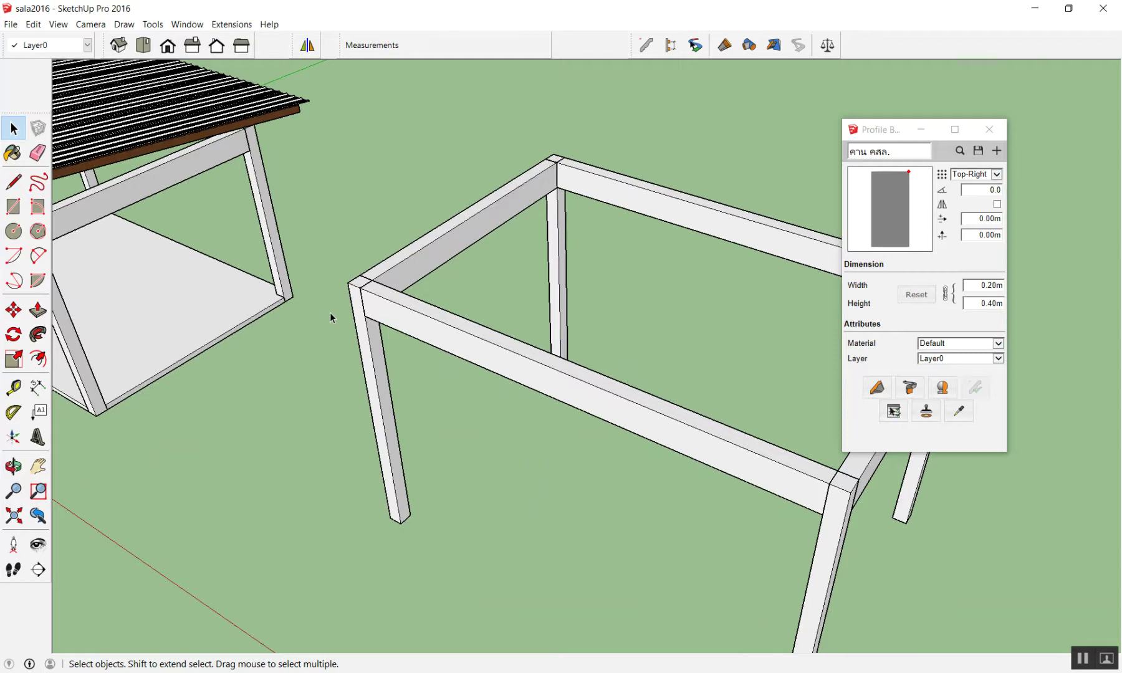
- Undo the leg extension, trial-move the front beam up to the post top, and undo that
key("ctrl+z")
scroll(317, 318, "up", 1)
scroll(317, 319, "up", 2)
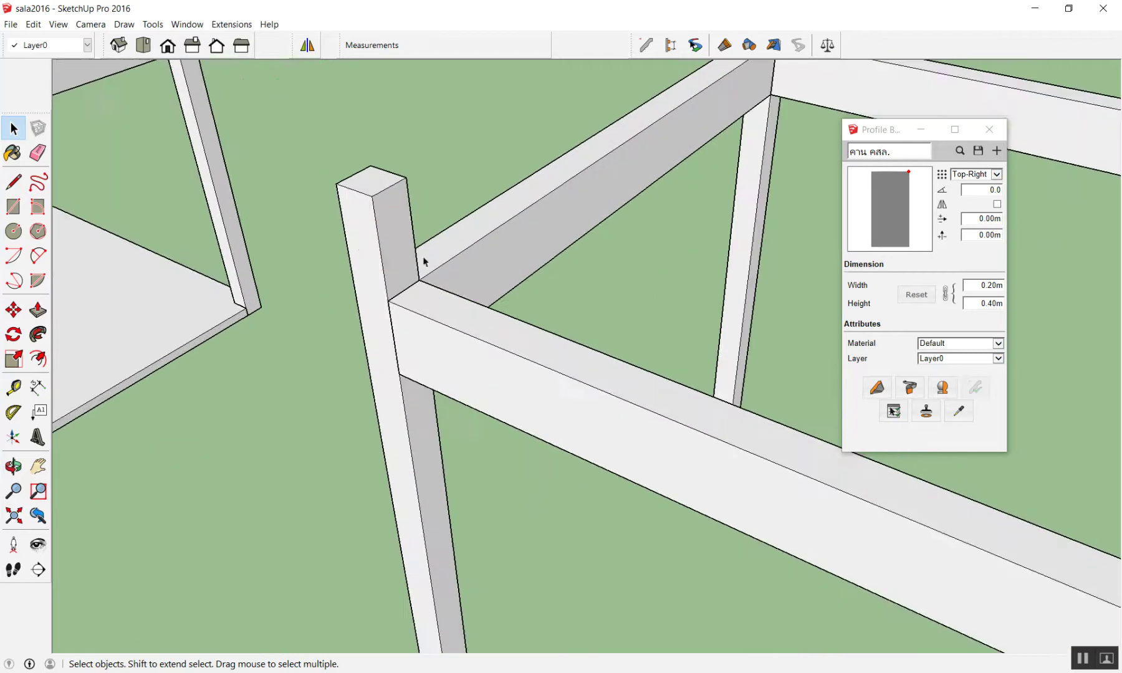
left_click(427, 322)
key("m")
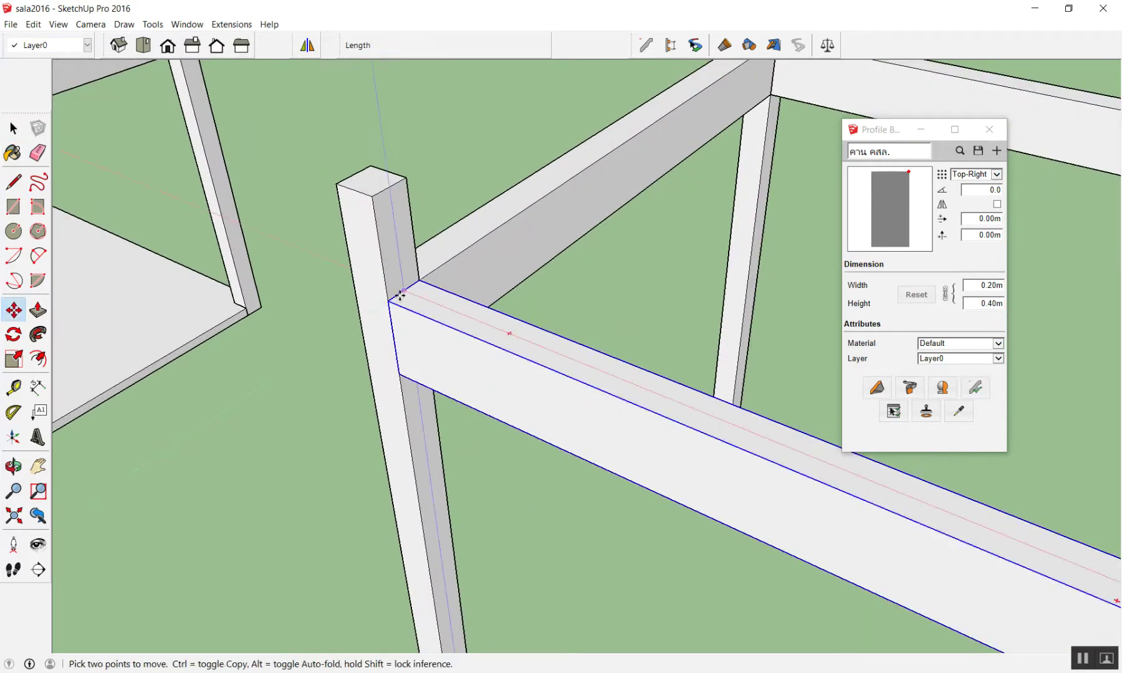
left_click(389, 302)
left_click(370, 209)
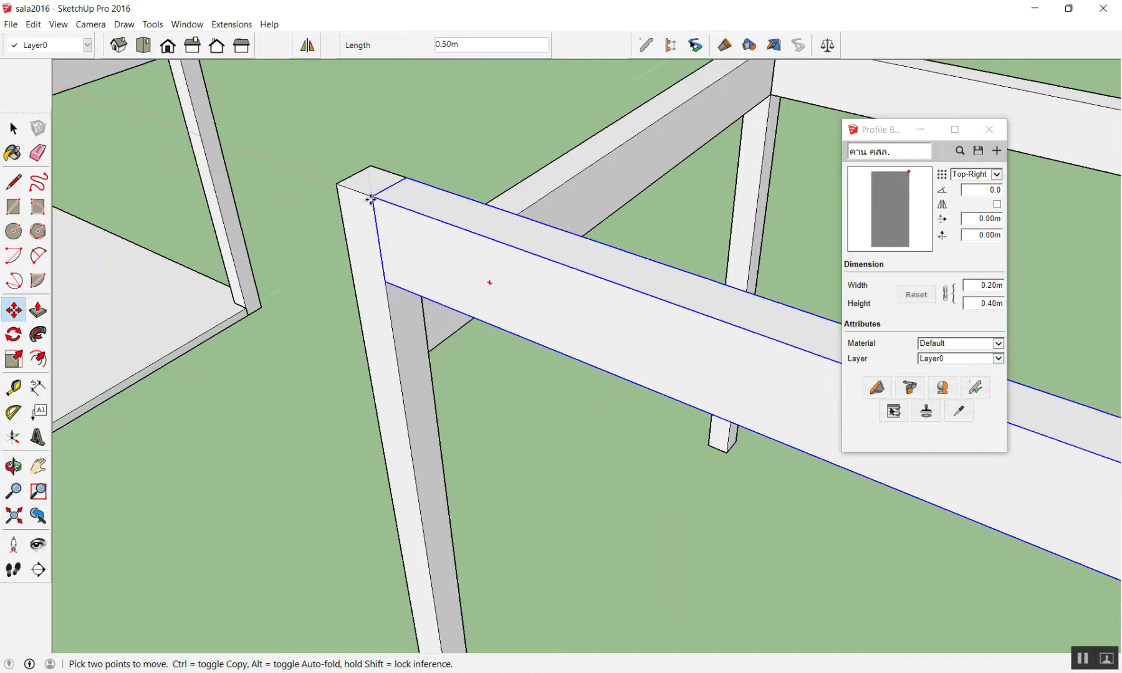
key("space")
scroll(367, 275, "down", 2)
scroll(388, 333, "down", 4)
key("ctrl+z")
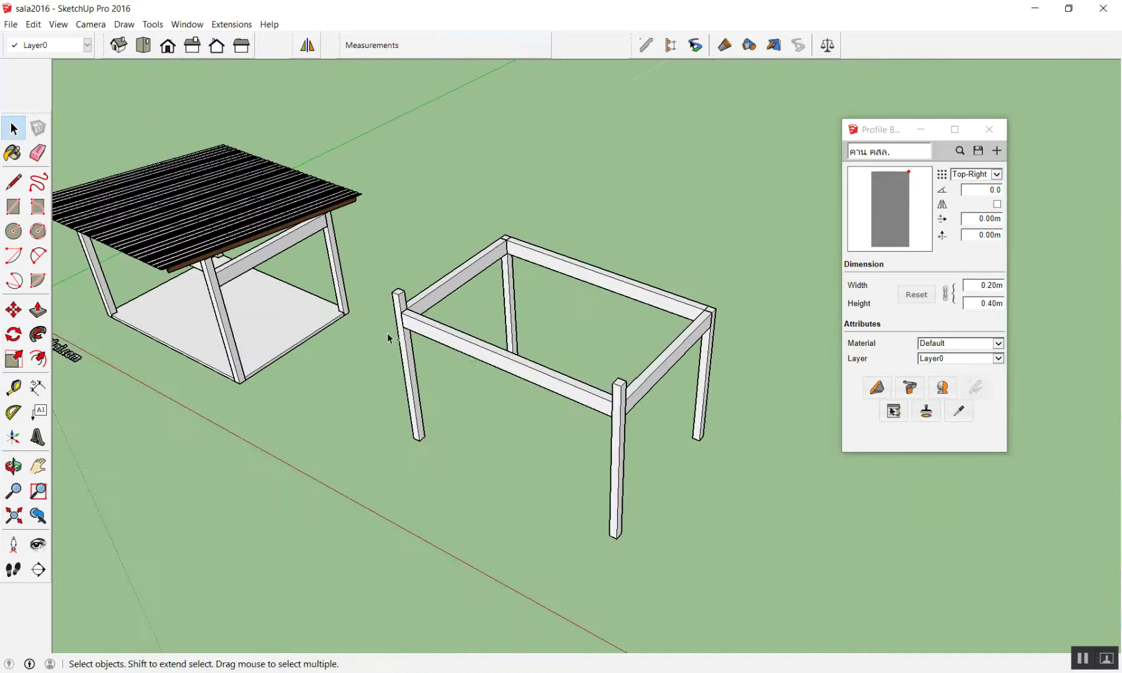
scroll(467, 320, "up", 3)
scroll(391, 330, "up", 2)
scroll(386, 331, "up", 2)
middle_click_drag(386, 330, 368, 210)
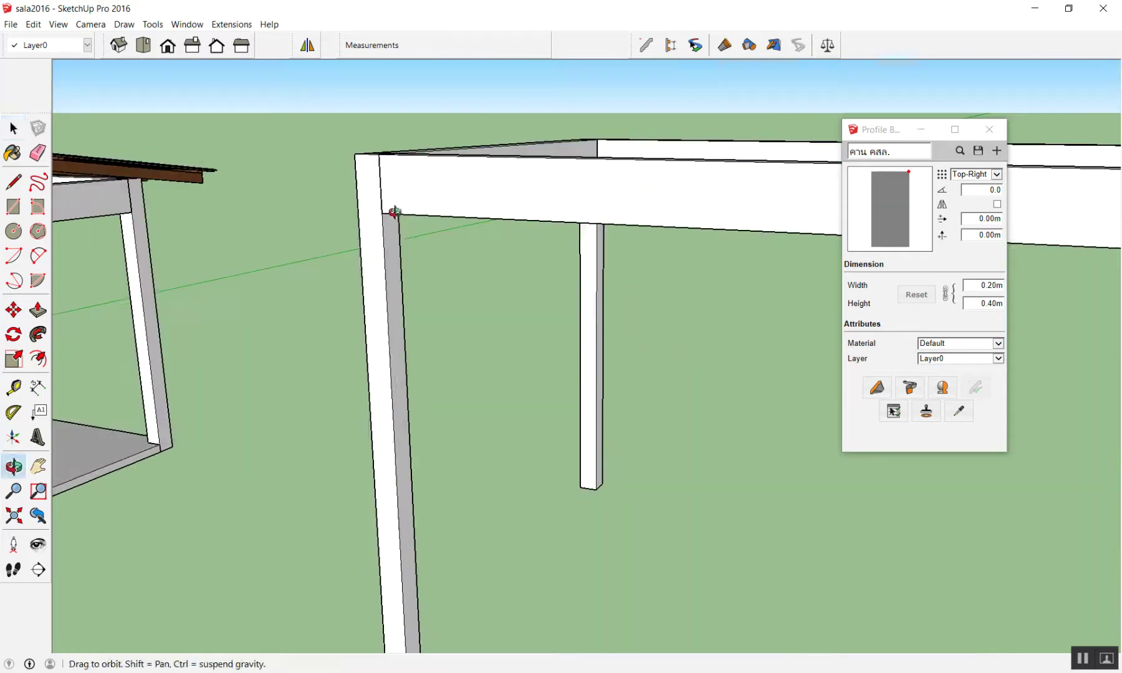
- Select both front legs and adjust the front-right leg's top with a negative Extend length
left_click(367, 210)
scroll(260, 243, "down", 1)
scroll(262, 244, "down", 3)
scroll(449, 256, "up", 2)
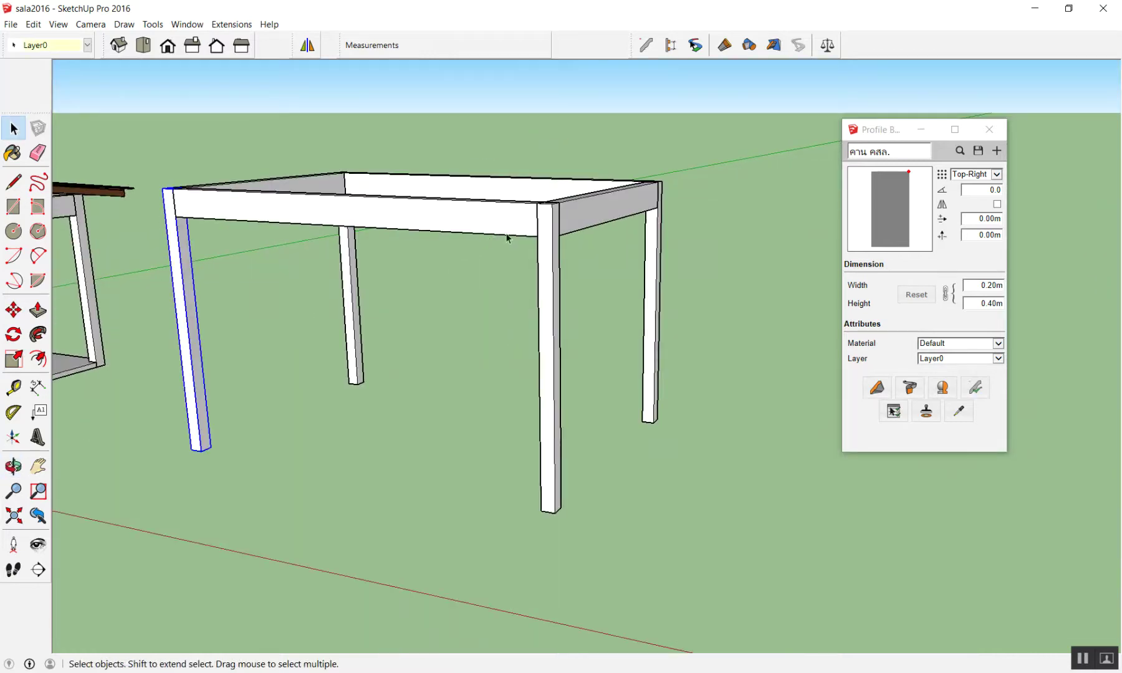
left_click(547, 232, "shift")
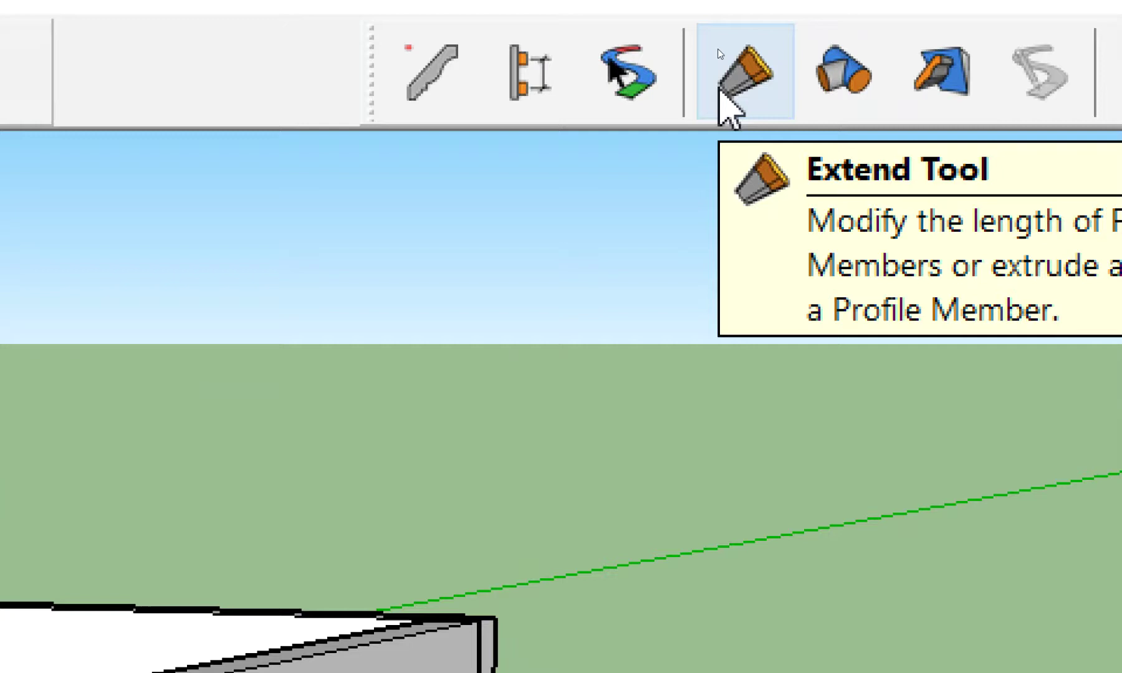
left_click(720, 91)
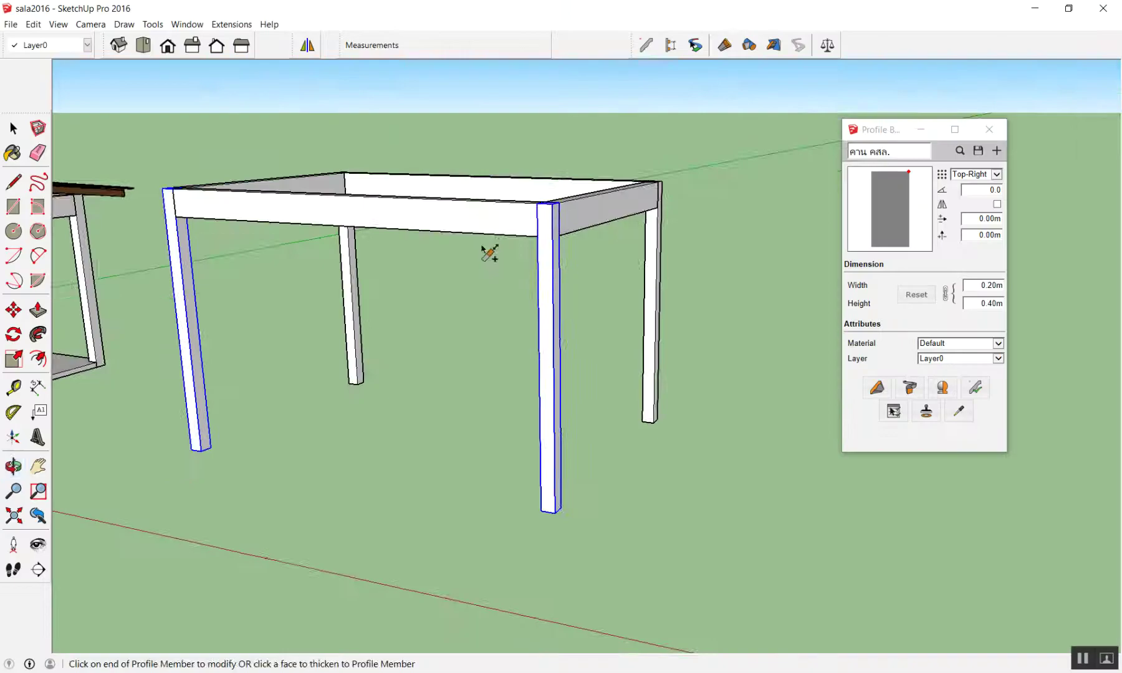
middle_click_drag(525, 225, 518, 175)
scroll(546, 187, "up", 2)
scroll(551, 185, "up", 1)
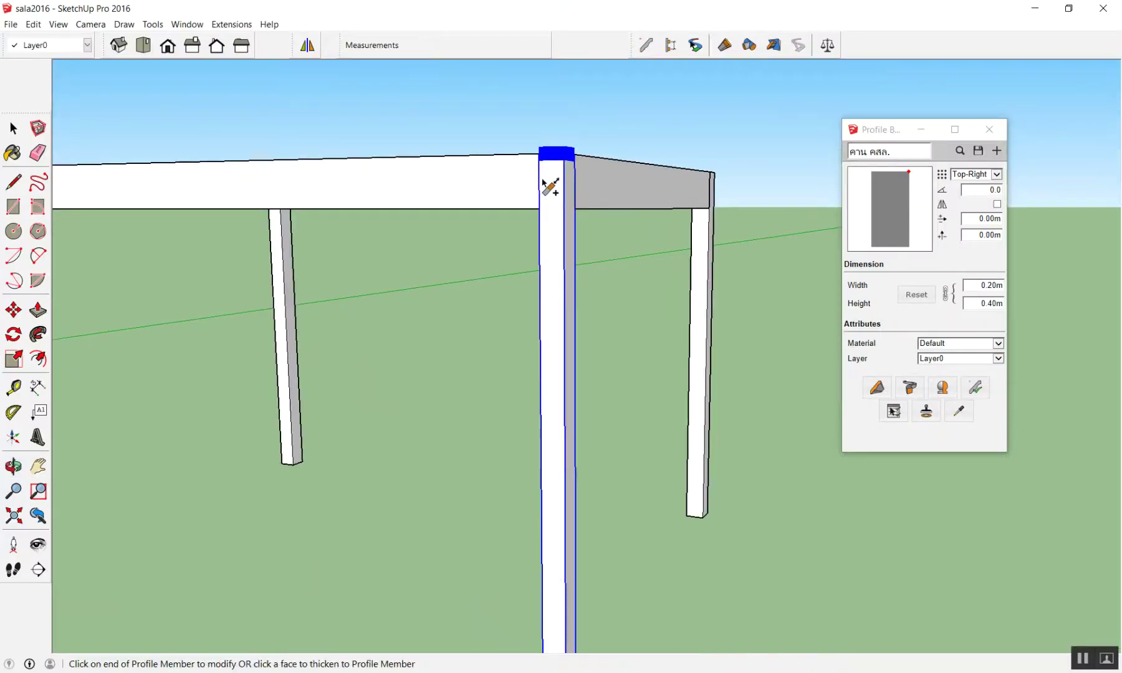
left_click(548, 199)
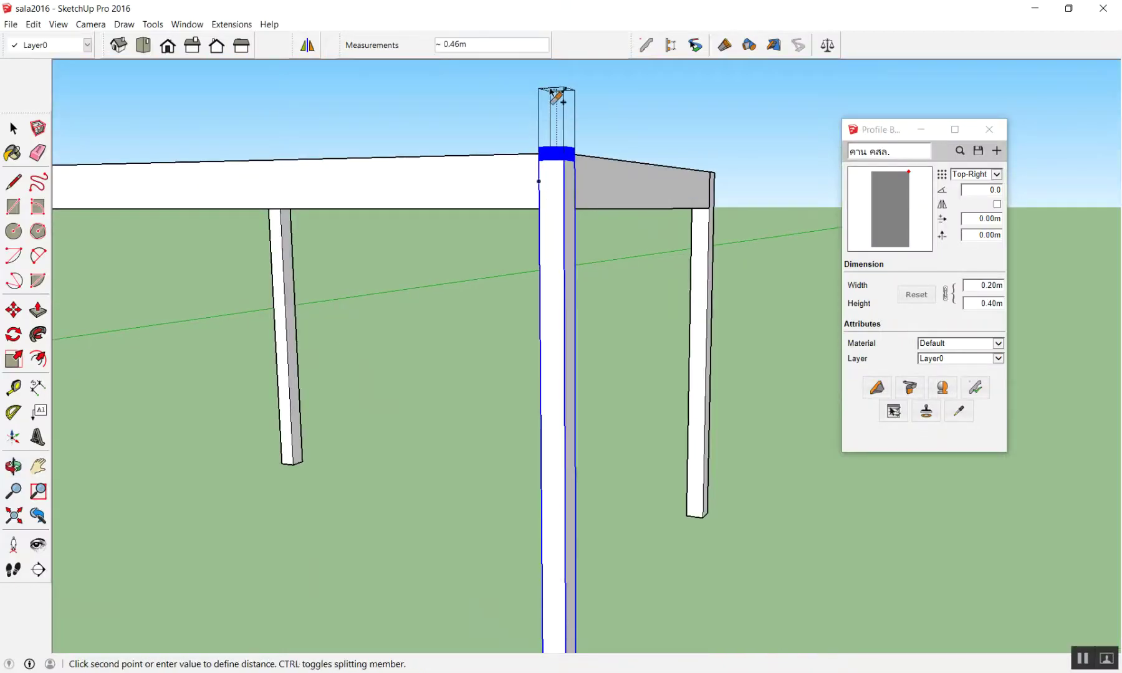
type("-5")
key("Return")
key("space")
scroll(624, 152, "down", 3)
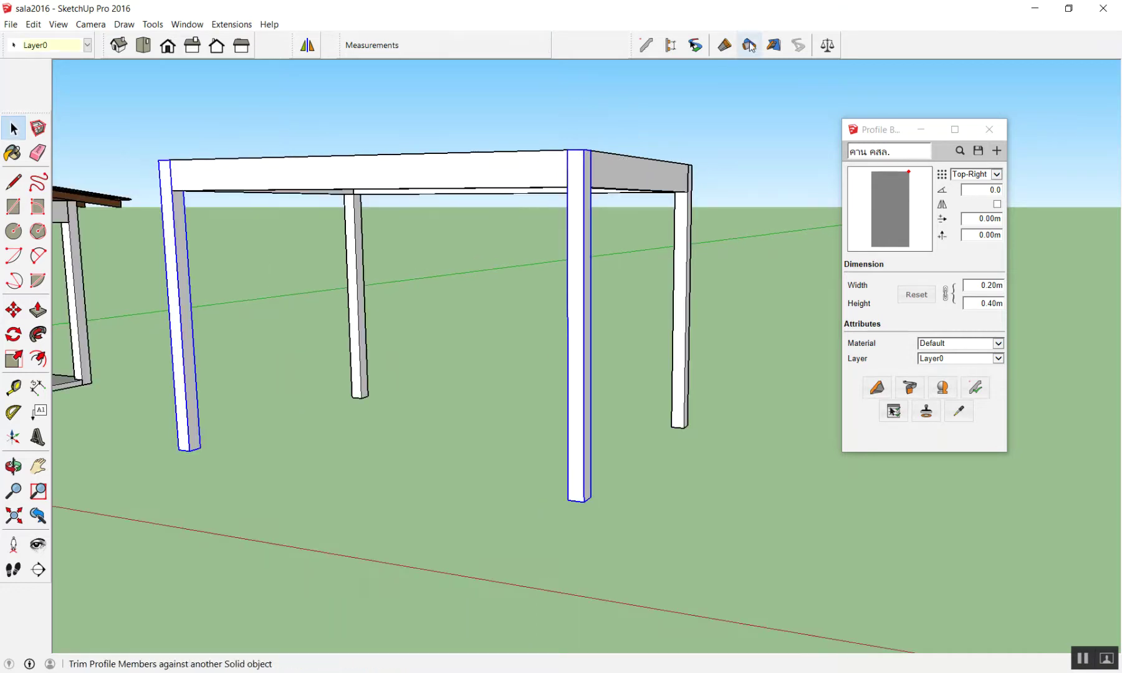
- Adjust the front-left leg's top the same way so it sits flush with the beams
left_click(725, 45)
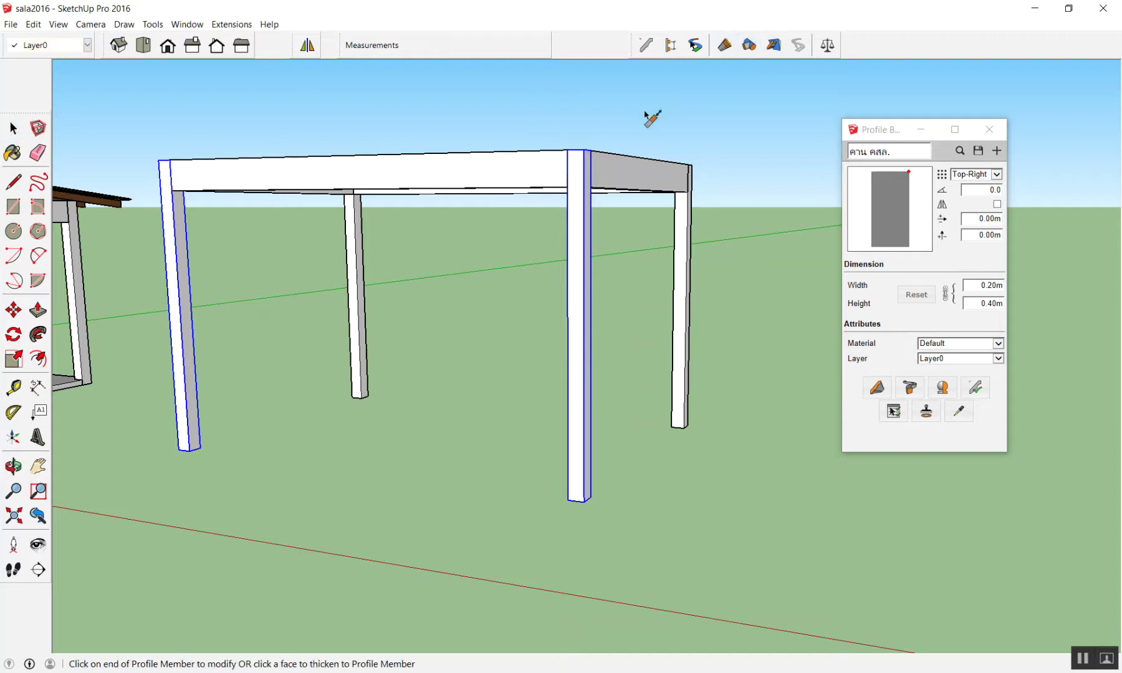
left_click(581, 181)
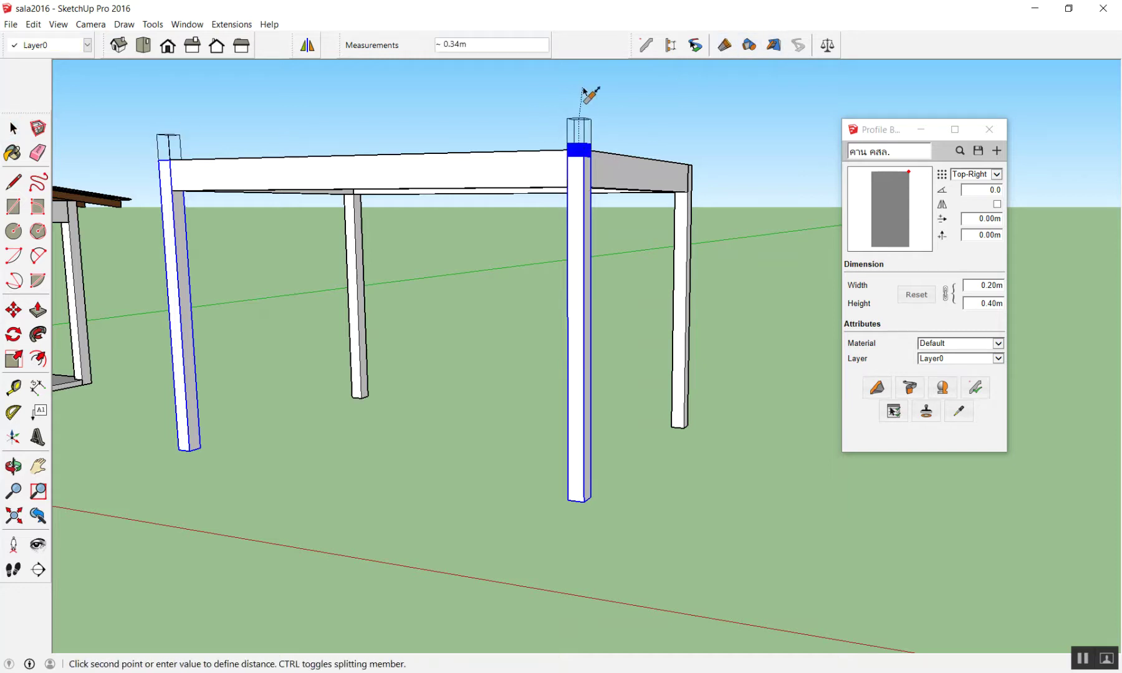
type("-")
key("Return")
key("space")
mouse_move(589, 94)
middle_mouse_down()
mouse_move(546, 239)
mouse_move(622, 273)
mouse_move(562, 281)
middle_mouse_up()
scroll(464, 303, "down", 3)
scroll(462, 300, "up", 2)
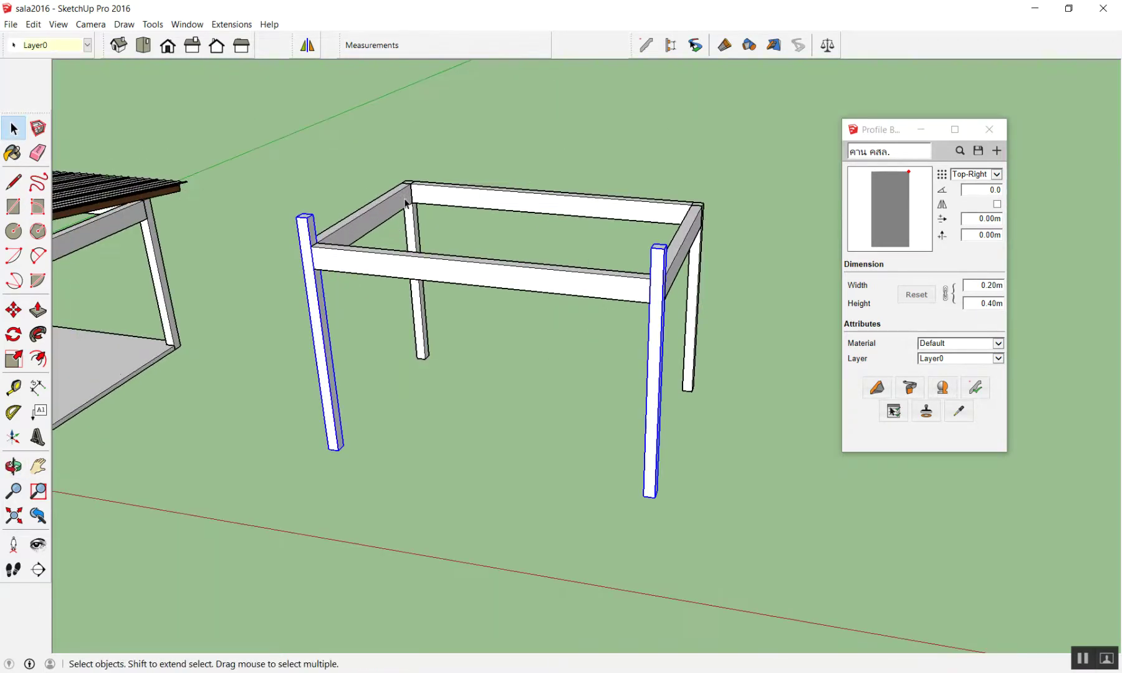
- Ctrl-copy the front beam from its end corner up to the top corner of a front post
scroll(443, 275, "up", 3)
middle_click_drag(443, 275, 334, 193)
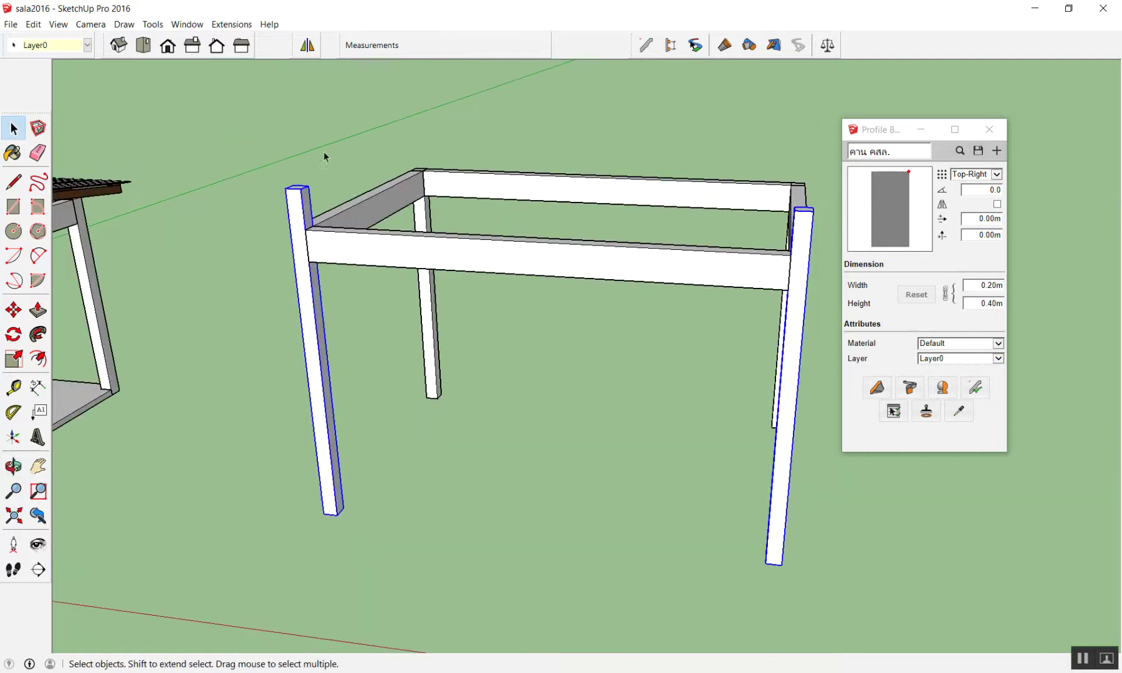
scroll(350, 190, "up", 2)
scroll(343, 255, "up", 2)
left_click(365, 282)
left_click(391, 185)
scroll(386, 206, "down", 3)
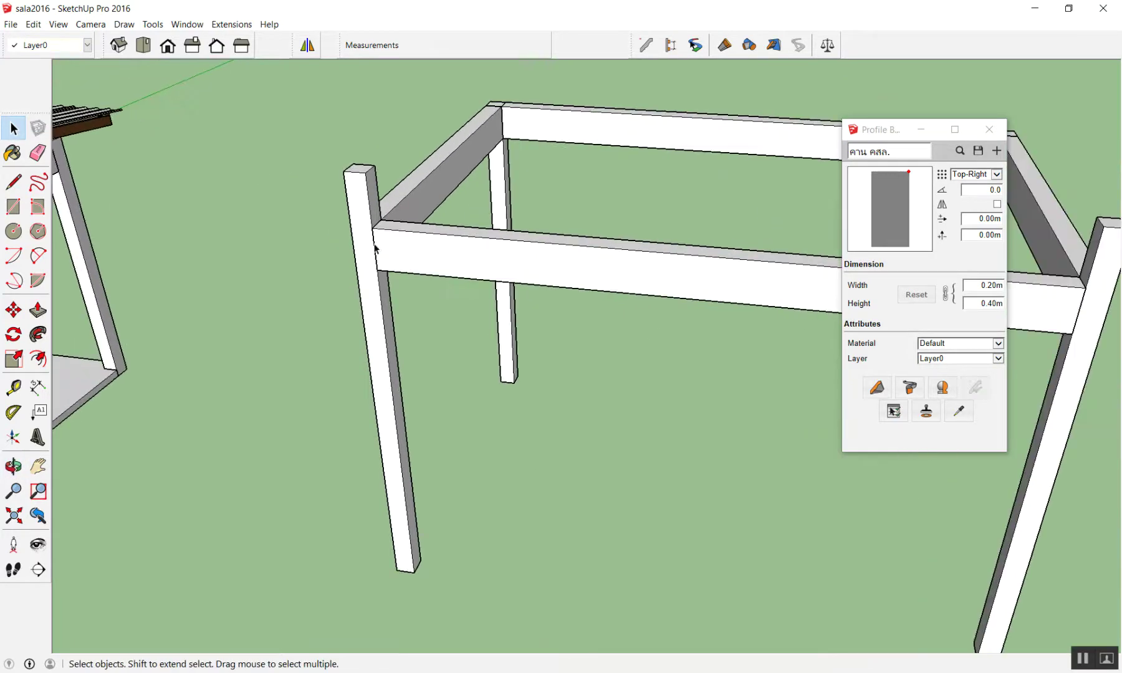
scroll(373, 234, "up", 2)
scroll(373, 234, "up", 1)
left_click(381, 251)
middle_click_drag(381, 250, 267, 123)
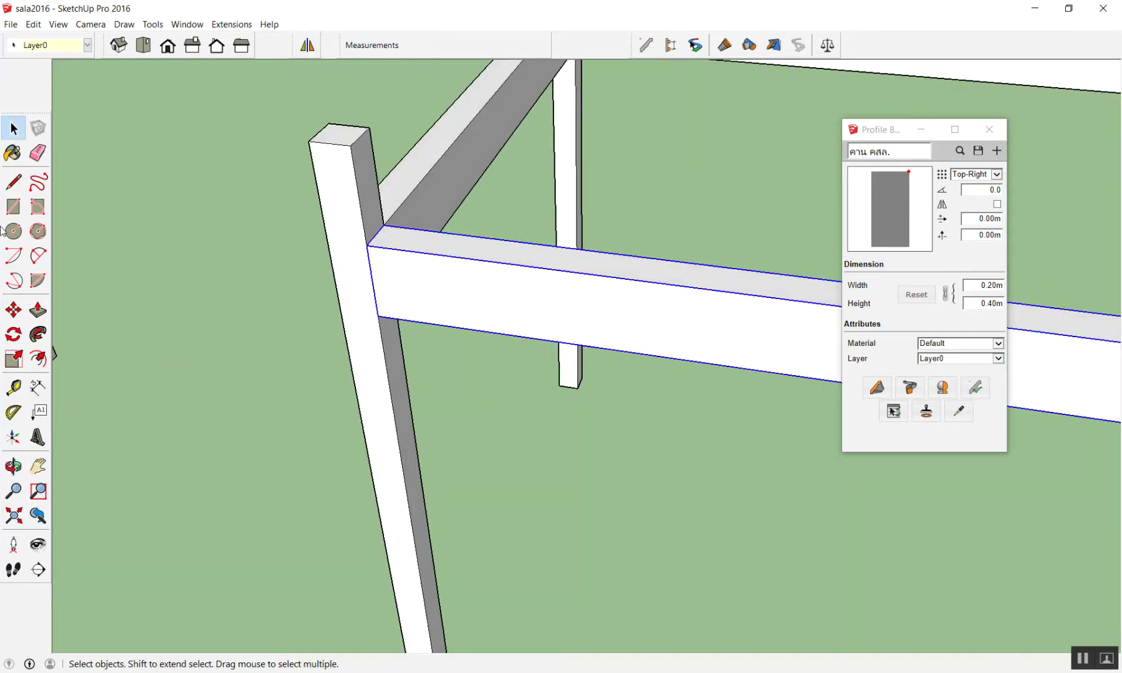
left_click(13, 310)
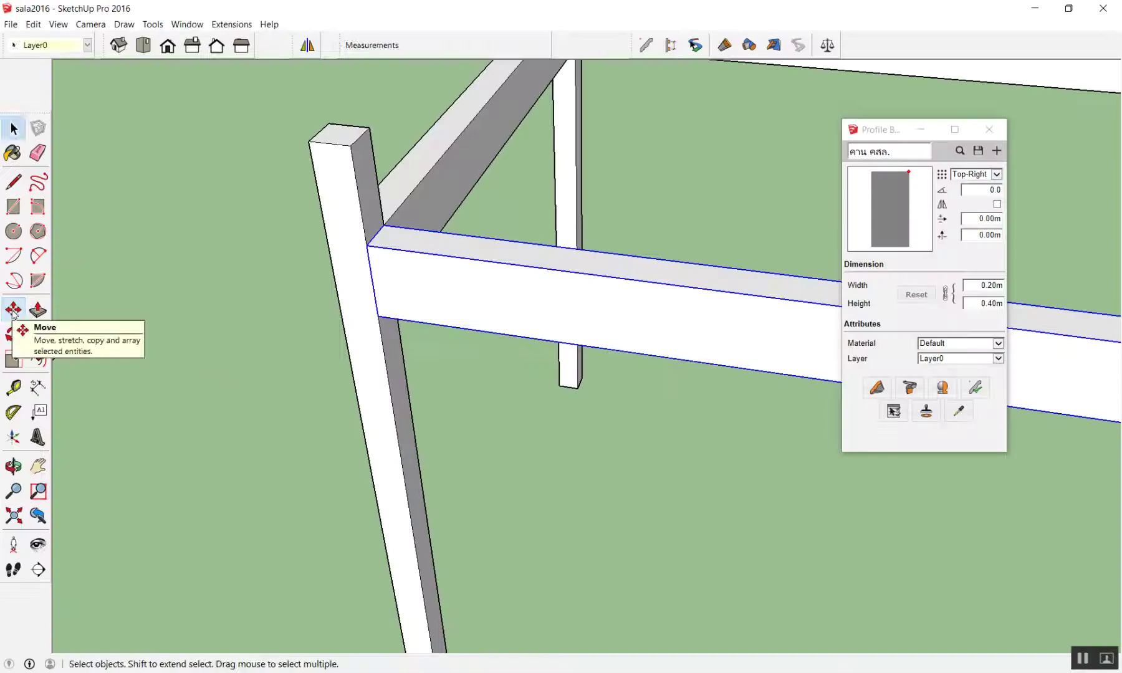
scroll(365, 246, "up", 2)
scroll(372, 248, "up", 1)
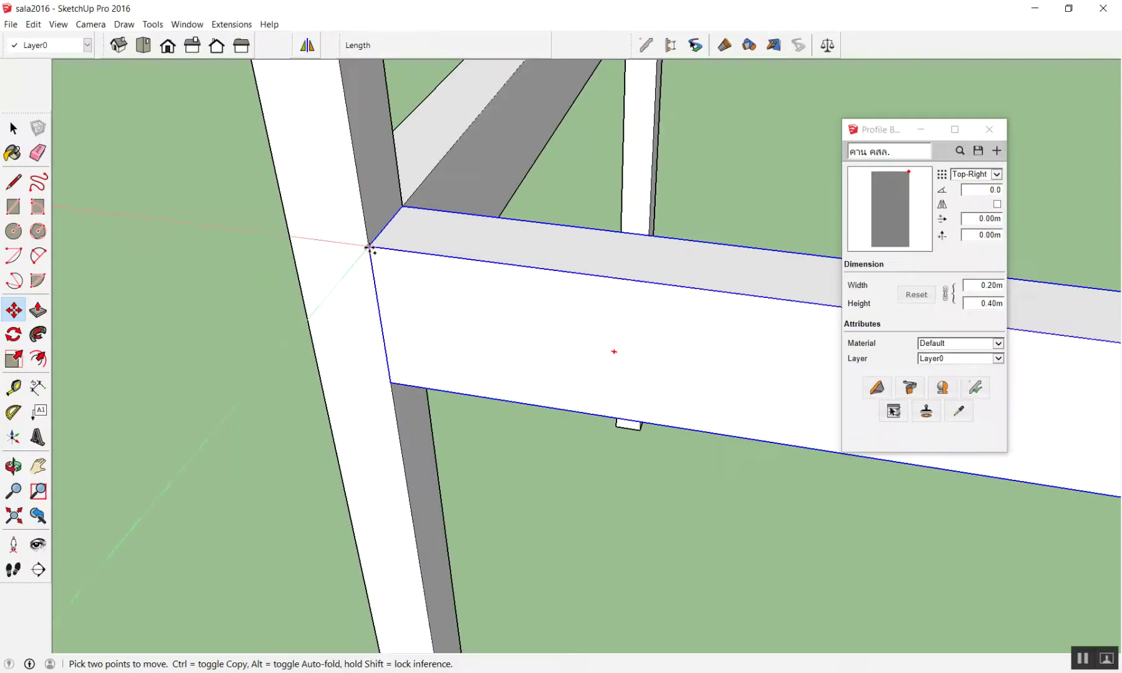
left_click(370, 249)
key("ctrl")
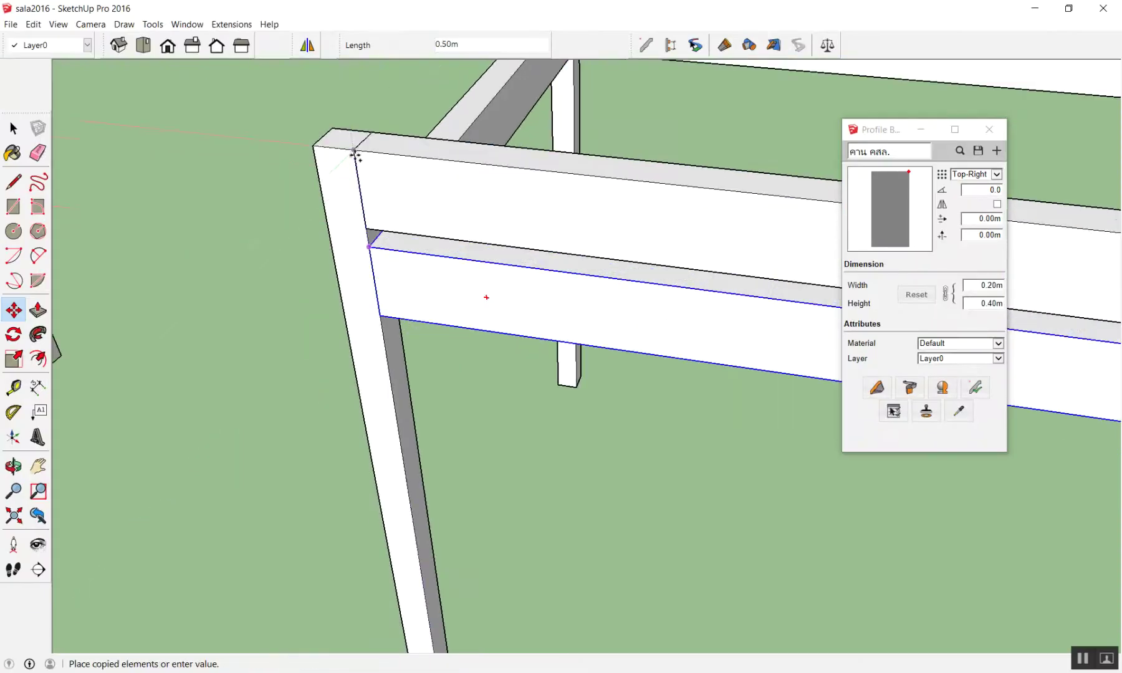
left_click(352, 151)
key("space")
scroll(268, 196, "down", 5)
left_click(366, 218)
- Move the front beam up onto the tops of the front posts and orbit to a higher view
mouse_move(366, 218)
middle_mouse_down()
mouse_move(180, 129)
mouse_move(422, 217)
mouse_move(335, 270)
middle_mouse_up()
scroll(335, 269, "up", 3)
left_click(342, 274)
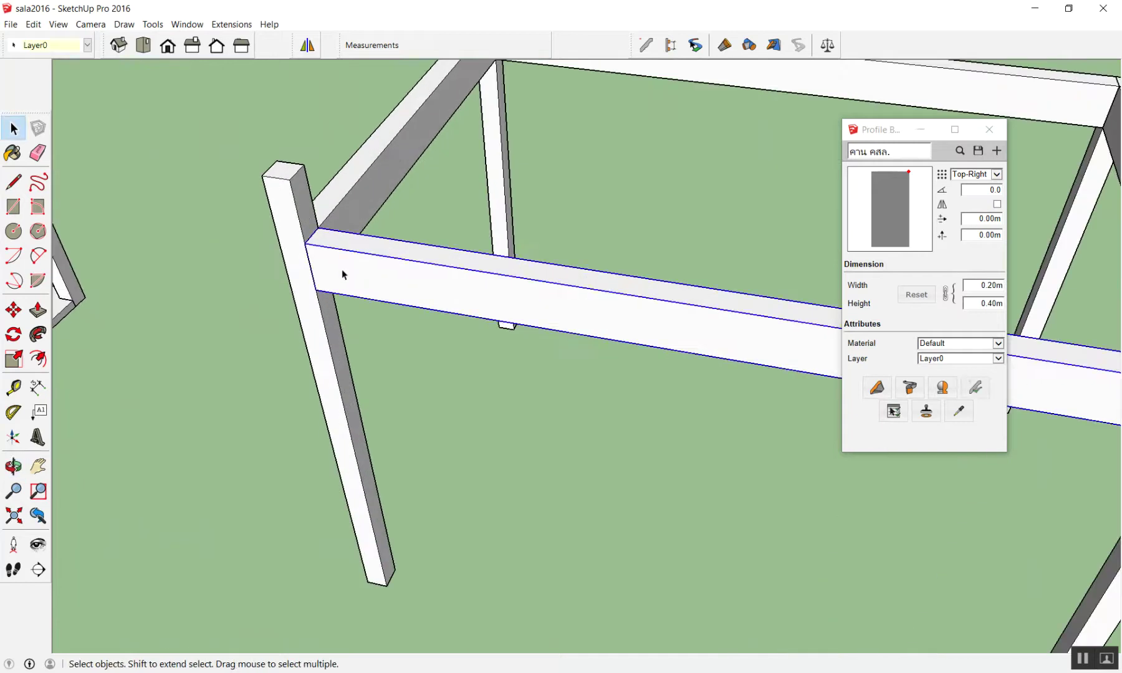
key("m")
left_click(306, 242)
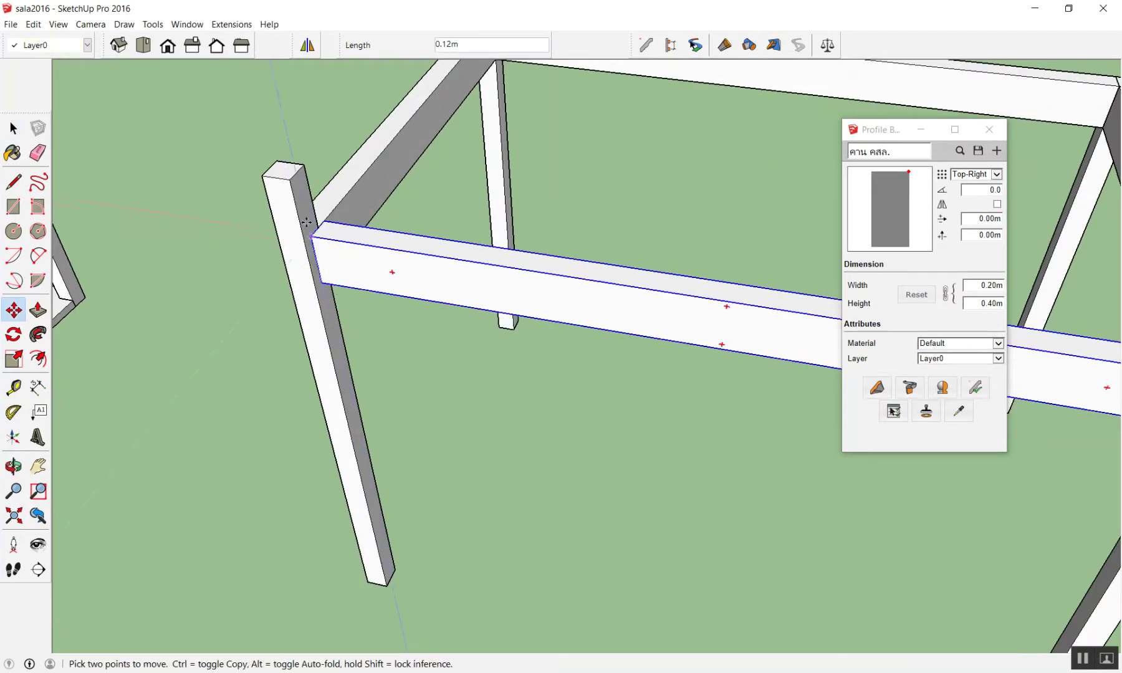
left_click(291, 183)
key("space")
scroll(293, 187, "down", 3)
scroll(449, 265, "down", 3)
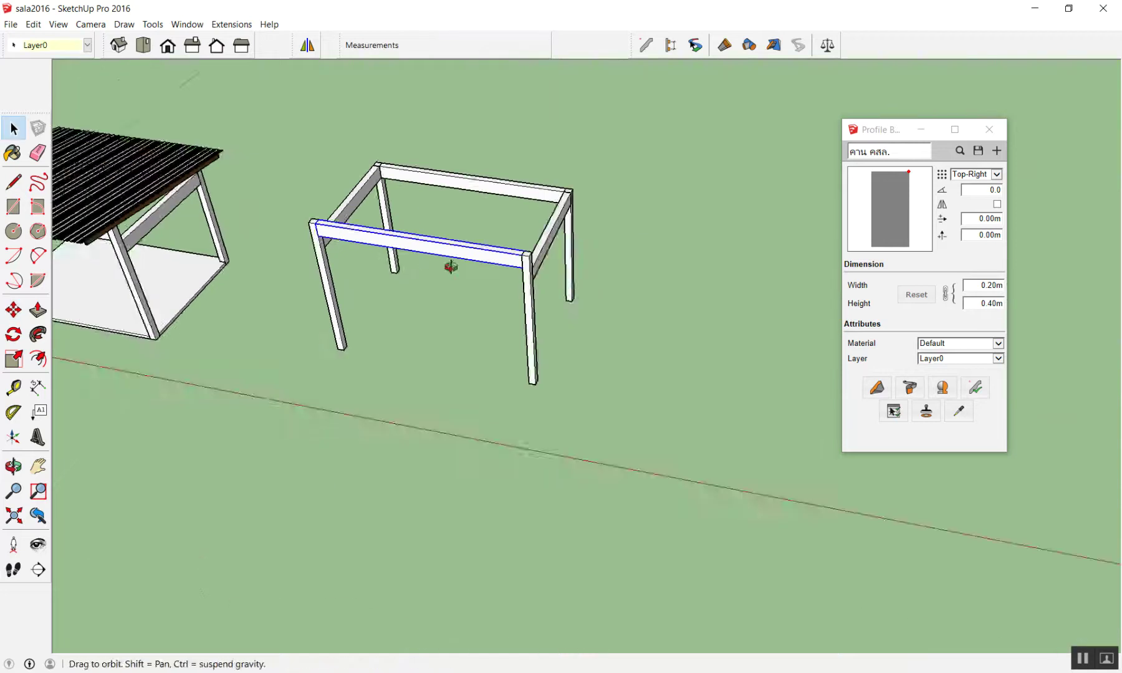
scroll(449, 349, "down", 2)
left_click(557, 381)
mouse_move(557, 382)
middle_mouse_down()
mouse_move(330, 238)
mouse_move(330, 344)
middle_mouse_up()
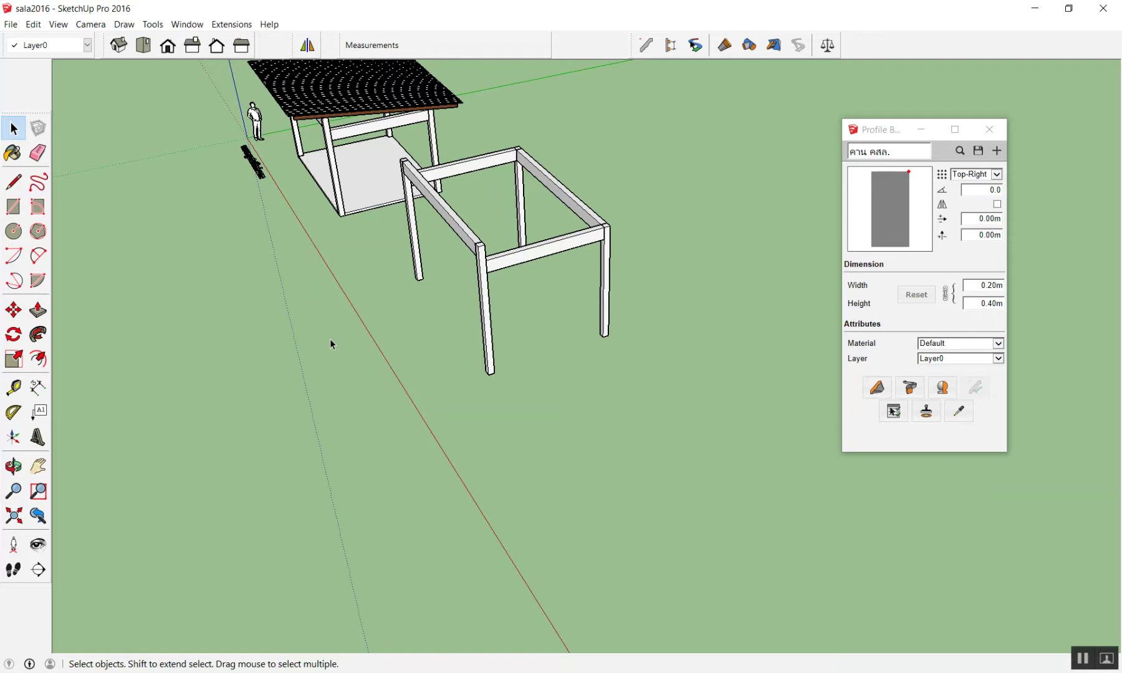
key("l")
scroll(452, 236, "up", 3)
scroll(451, 236, "up", 2)
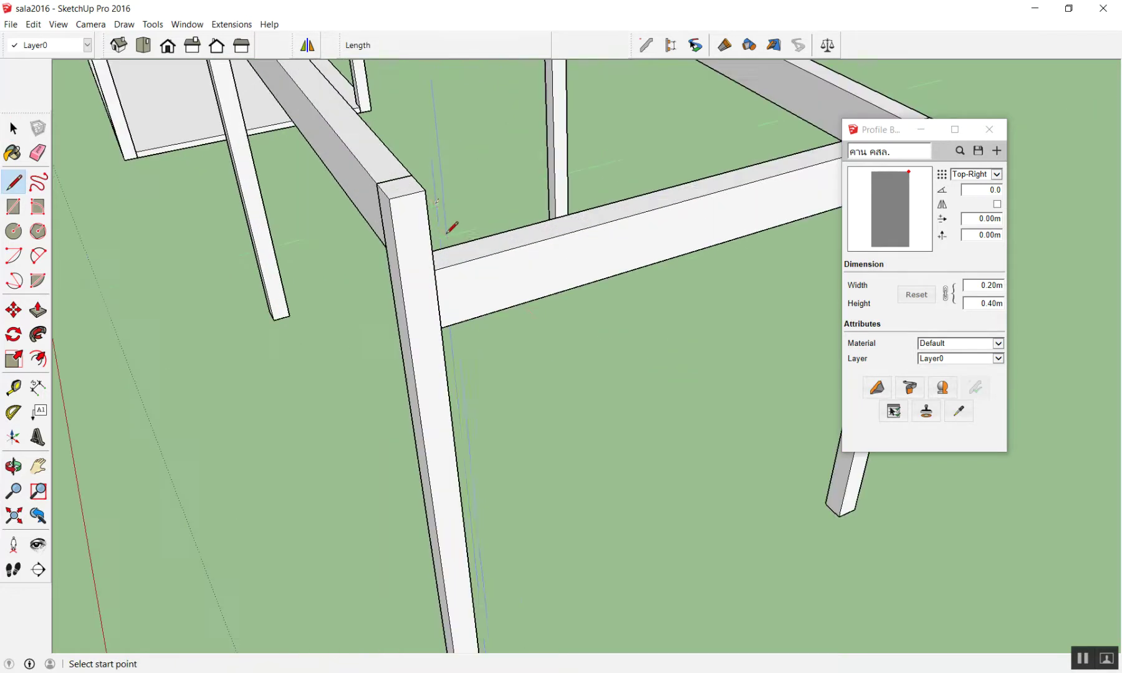
left_click(428, 182)
scroll(401, 211, "down", 2)
scroll(429, 182, "up", 2)
scroll(580, 182, "down", 3)
left_click(608, 169)
key("space")
scroll(661, 220, "down", 2)
middle_click_drag(661, 220, 649, 386)
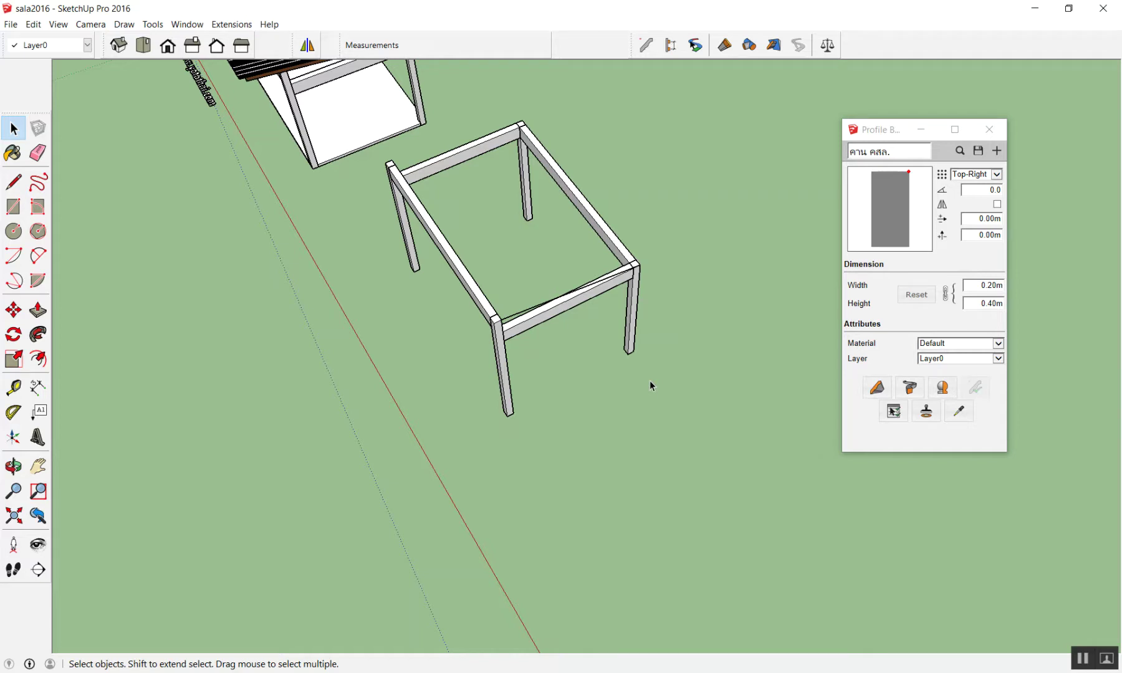
middle_click_drag(672, 175, 645, 107)
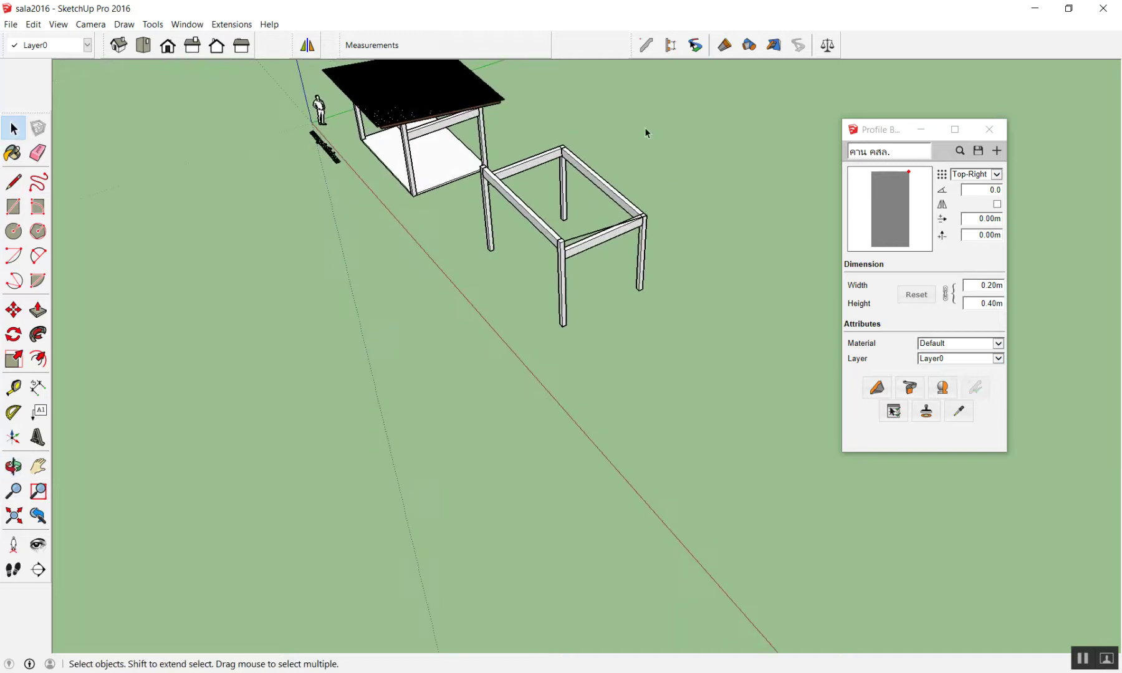
scroll(488, 168, "up", 3)
middle_click_drag(488, 167, 365, 167)
scroll(288, 175, "up", 3)
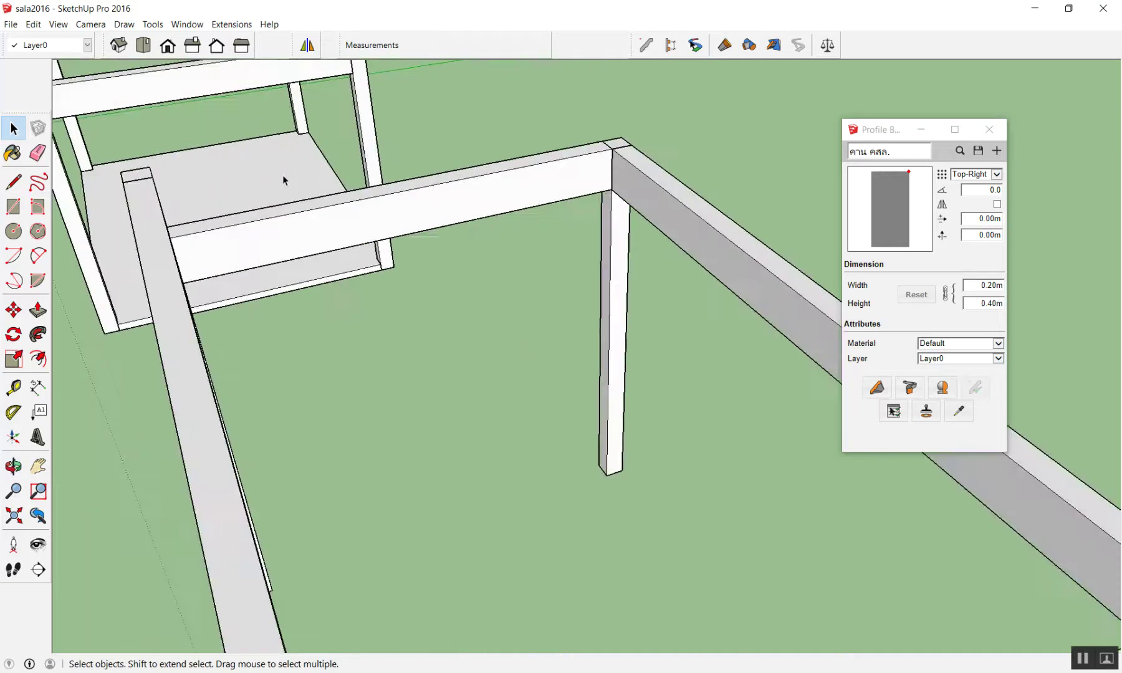
scroll(225, 195, "down", 2)
scroll(225, 195, "down", 2)
scroll(239, 283, "up", 3)
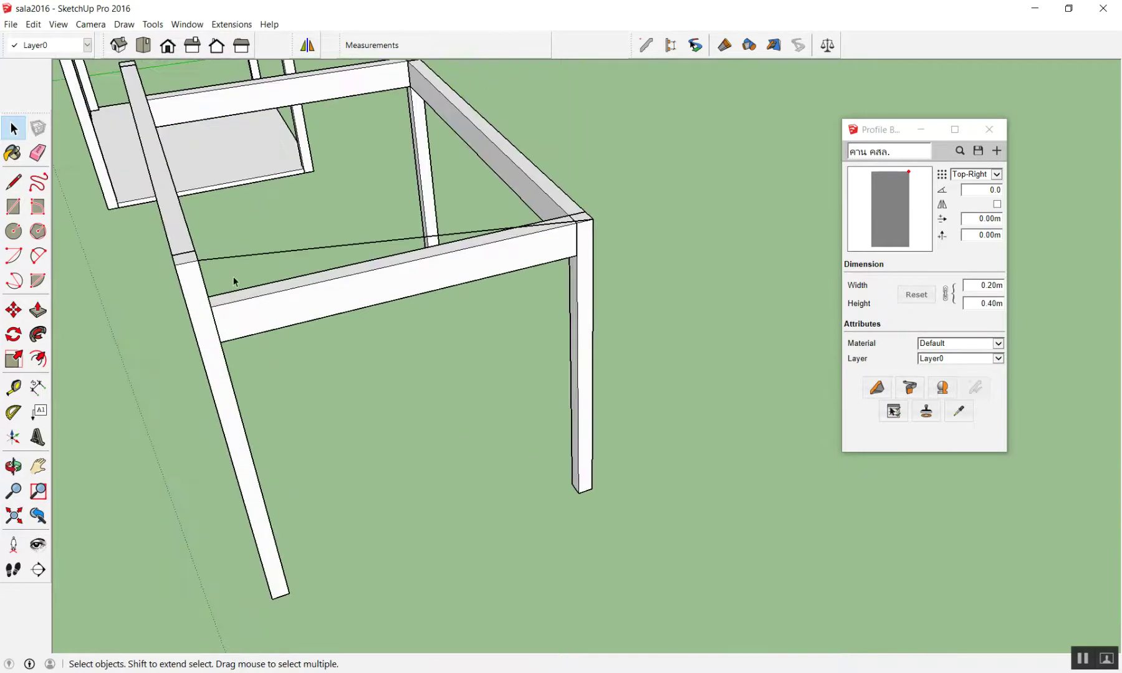
middle_click_drag(234, 282, 371, 265)
scroll(310, 221, "down", 2)
scroll(312, 233, "down", 1)
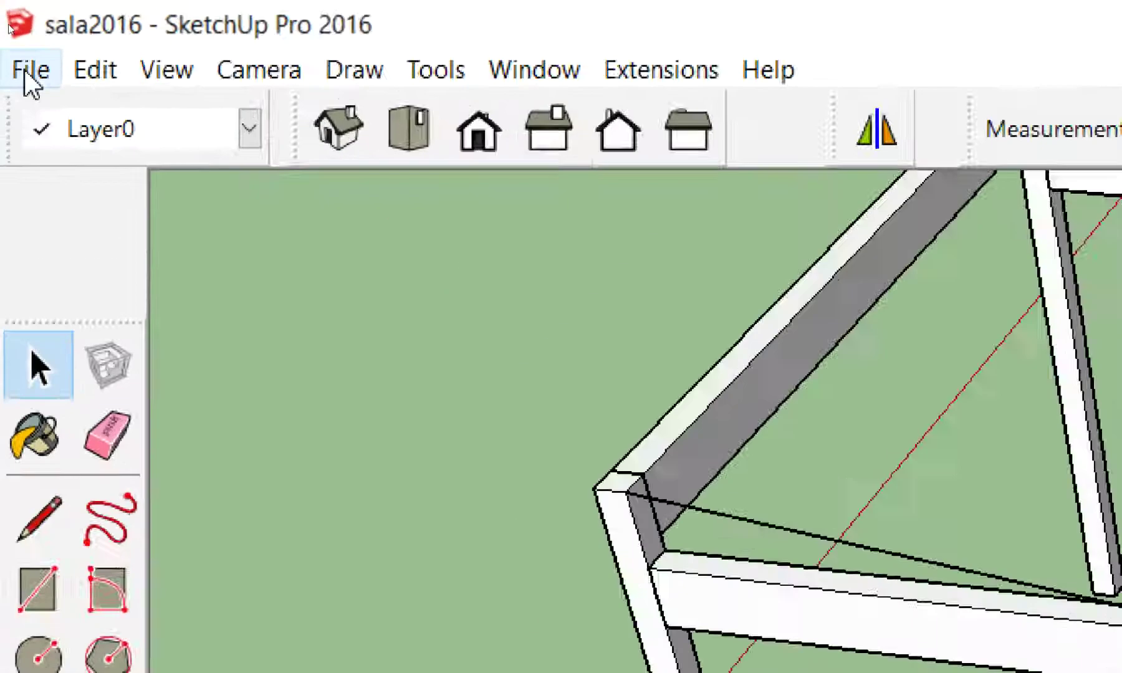
left_click(10, 24)
- Open prapa02-su2016 from SketchUp > Work Shop without saving changes to sala2016
left_click(98, 199)
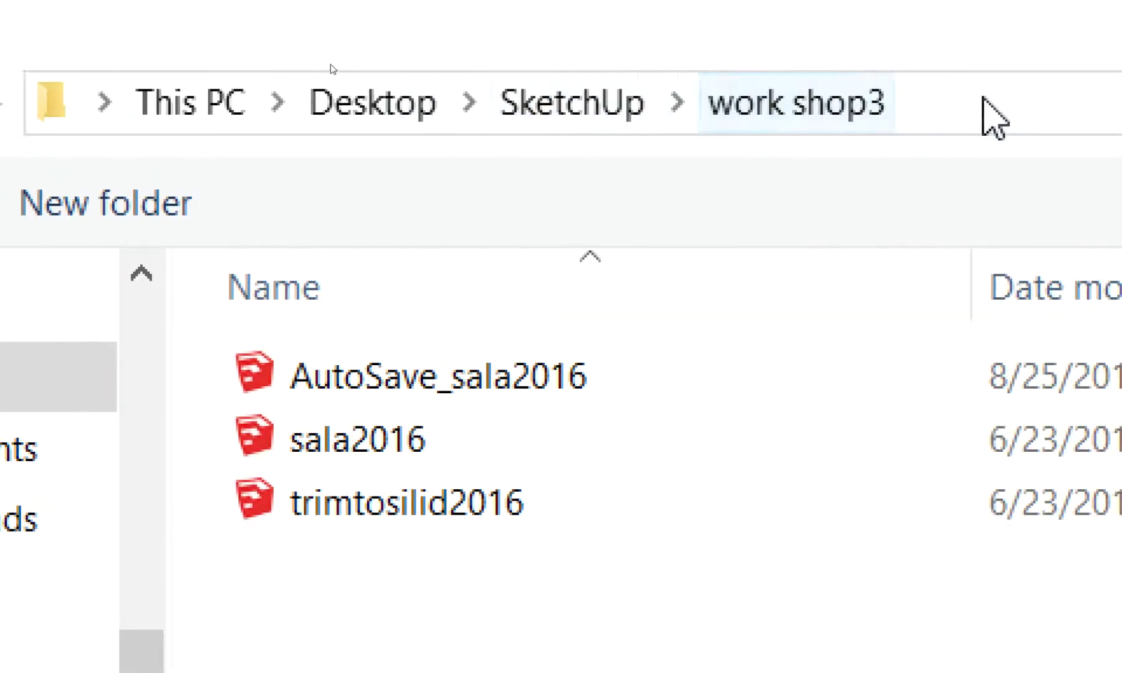
left_click(630, 100)
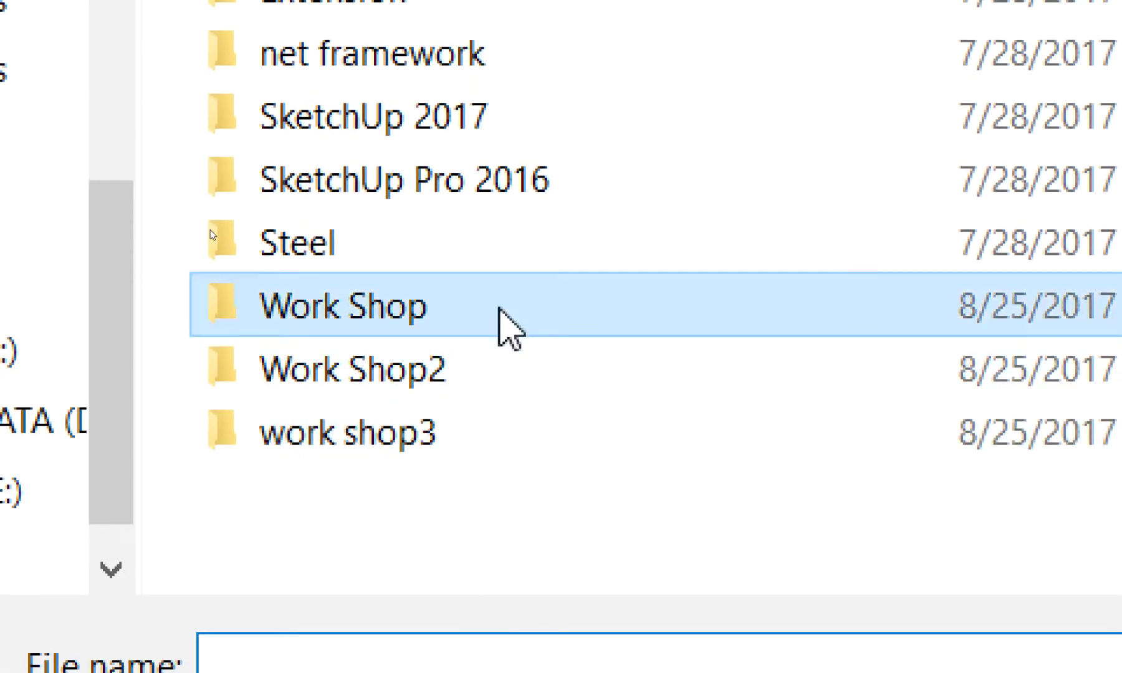
double_click(507, 326)
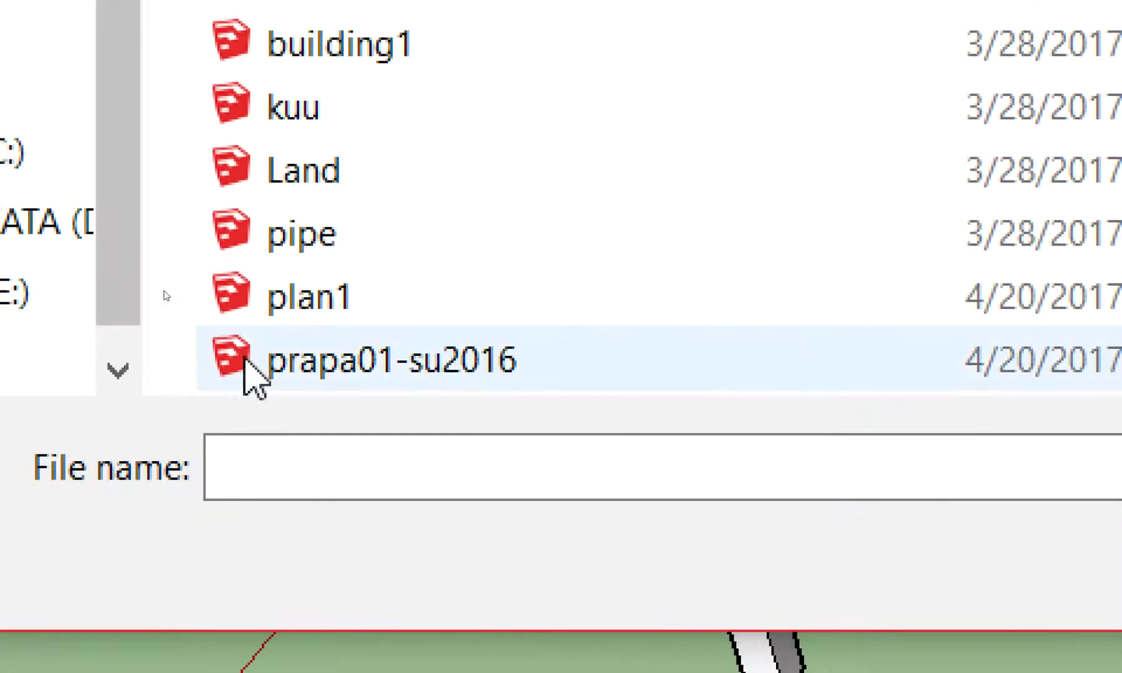
scroll(361, 315, "down", 1)
scroll(439, 236, "up", 1)
scroll(480, 292, "down", 1)
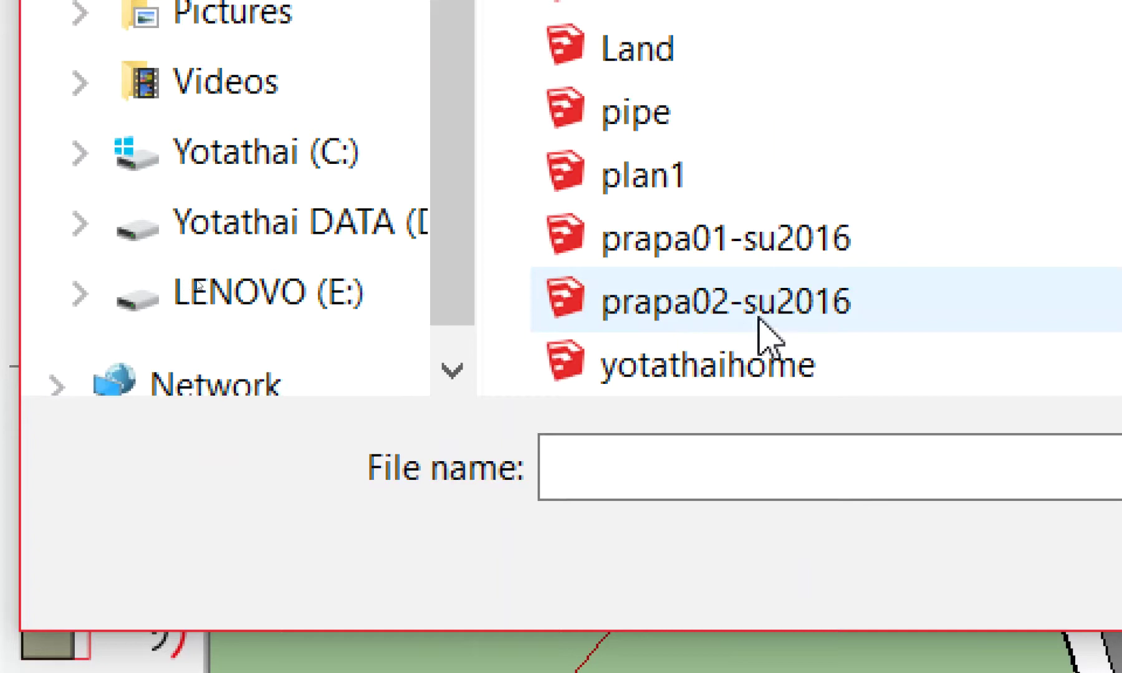
double_click(805, 304)
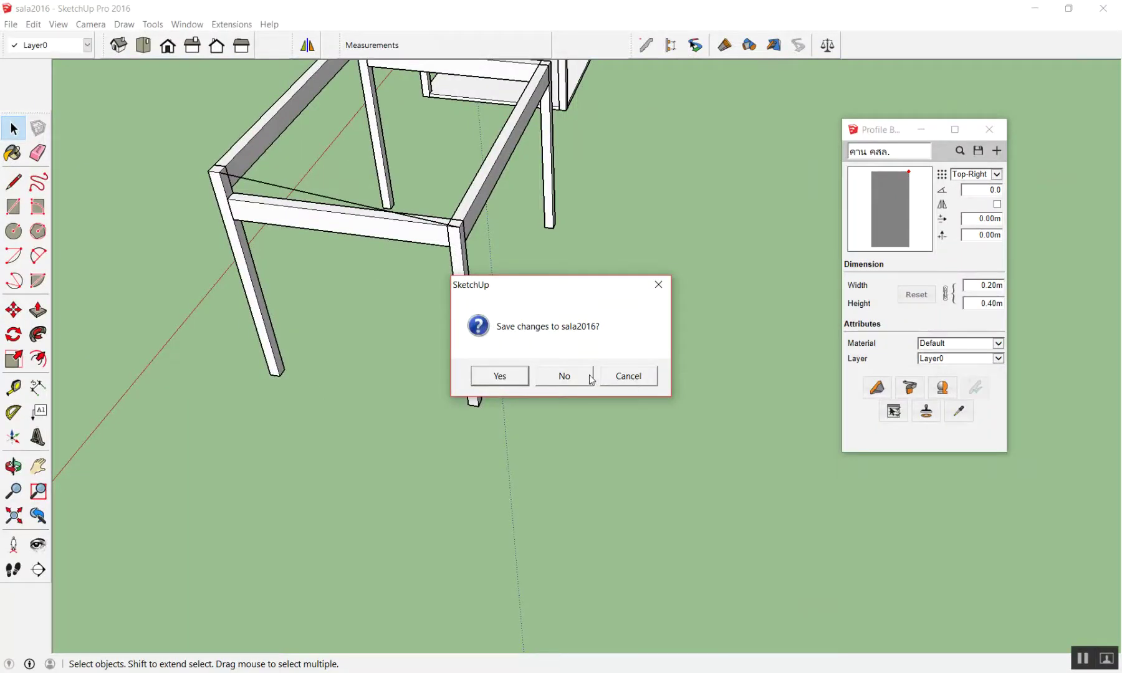
left_click(586, 378)
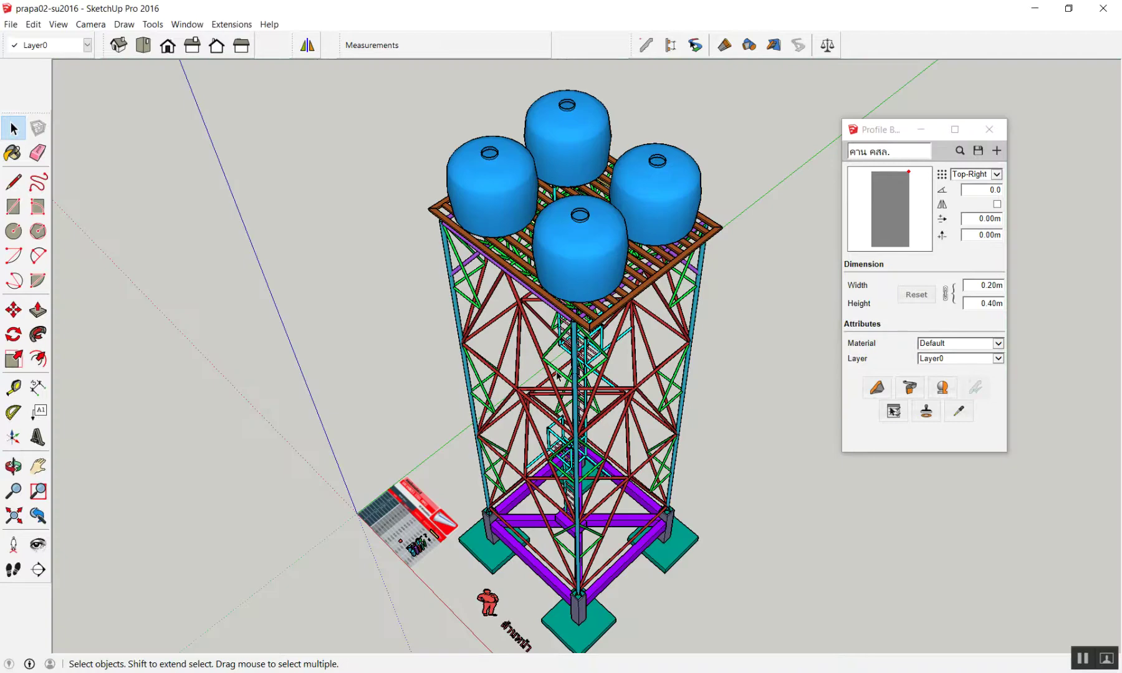
- Orbit and zoom in close on the prapa02-su2016 tower's ladder
scroll(599, 299, "up", 3)
scroll(598, 300, "up", 3)
middle_click_drag(661, 287, 661, 202)
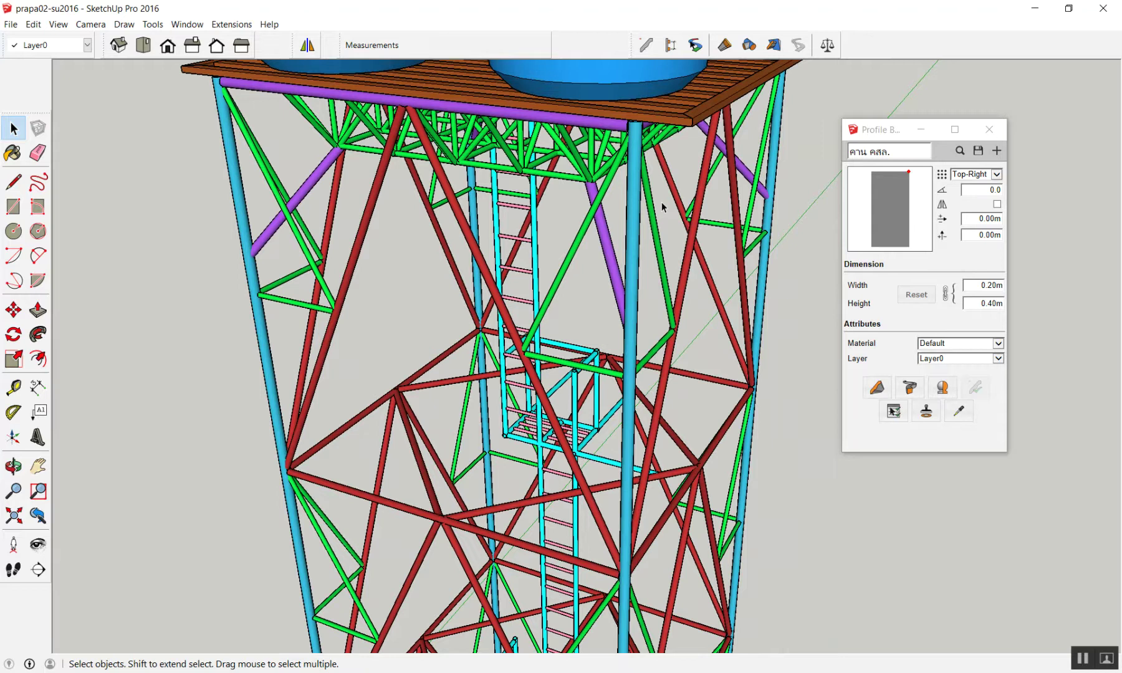
scroll(660, 201, "up", 5)
mouse_move(661, 201)
middle_mouse_down()
mouse_move(743, 113)
mouse_move(608, 140)
middle_mouse_up()
scroll(608, 140, "down", 2)
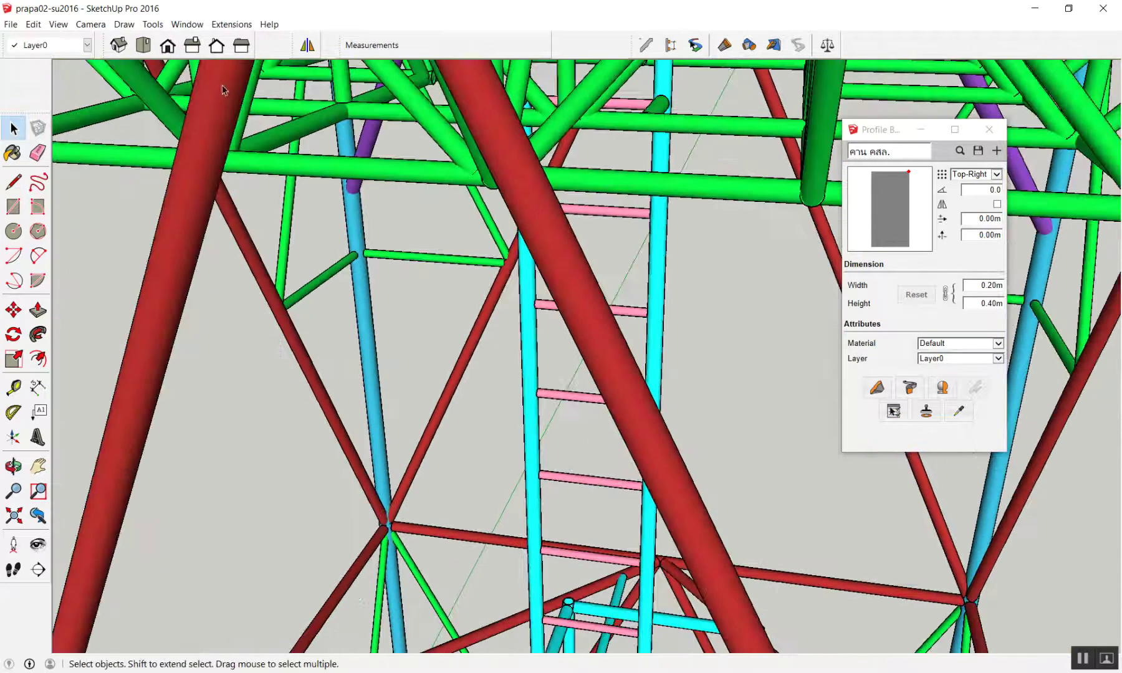
- Bring up File > Open and scroll the Work Shop file list
left_click(11, 25)
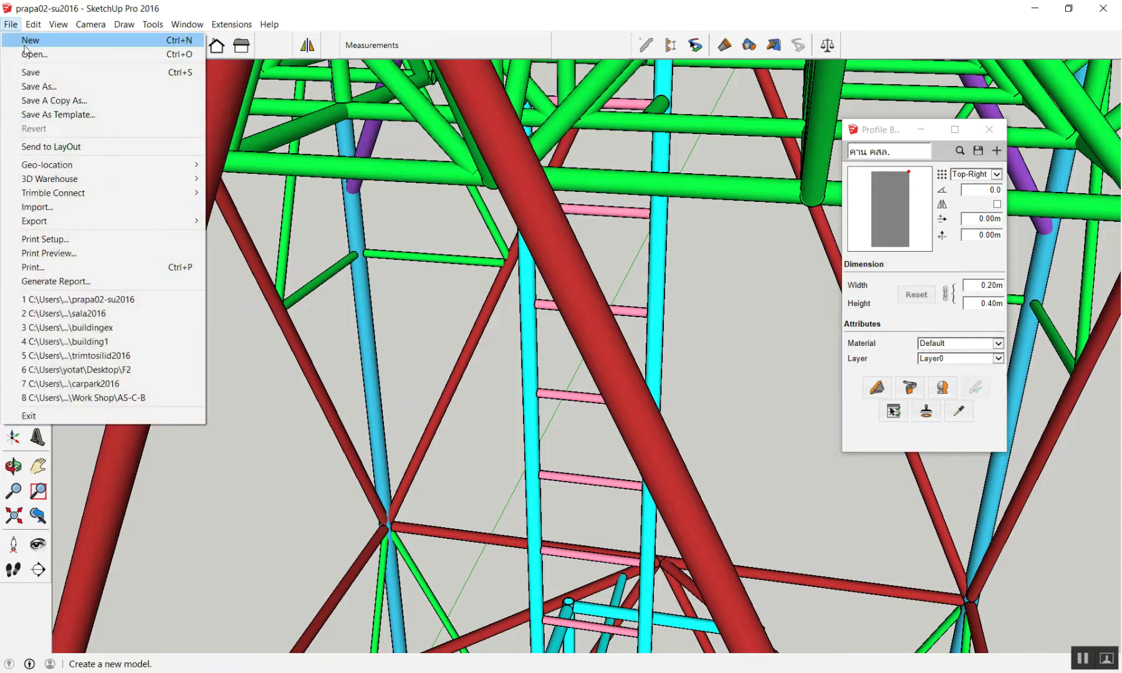
left_click(25, 52)
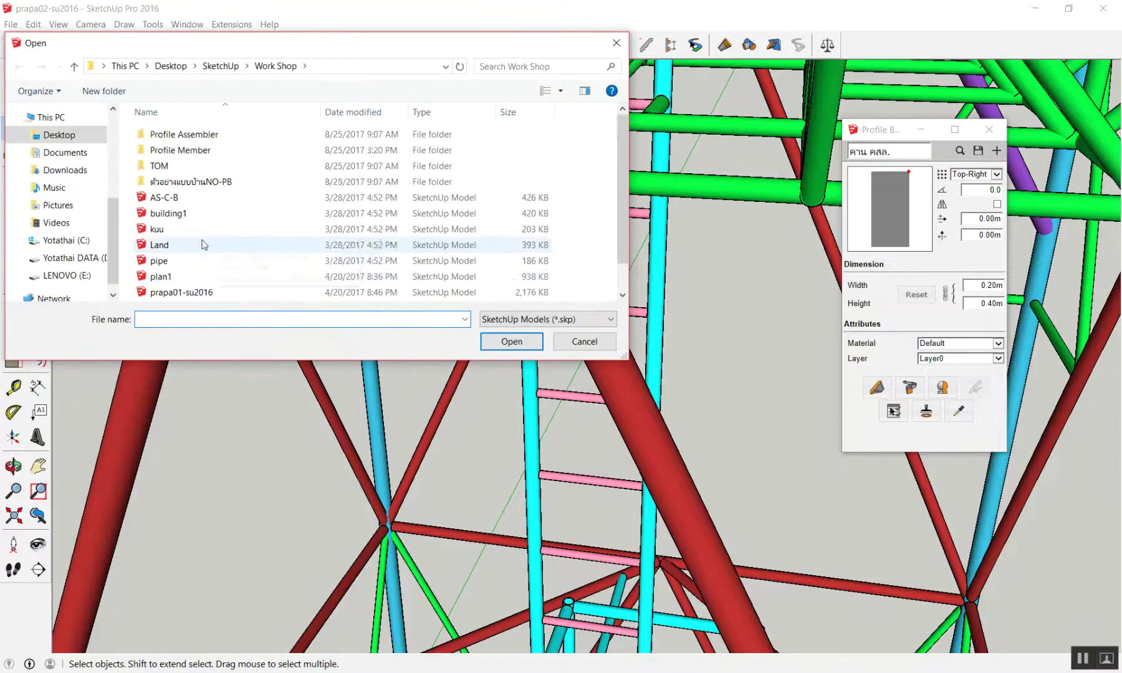
scroll(163, 249, "down", 1)
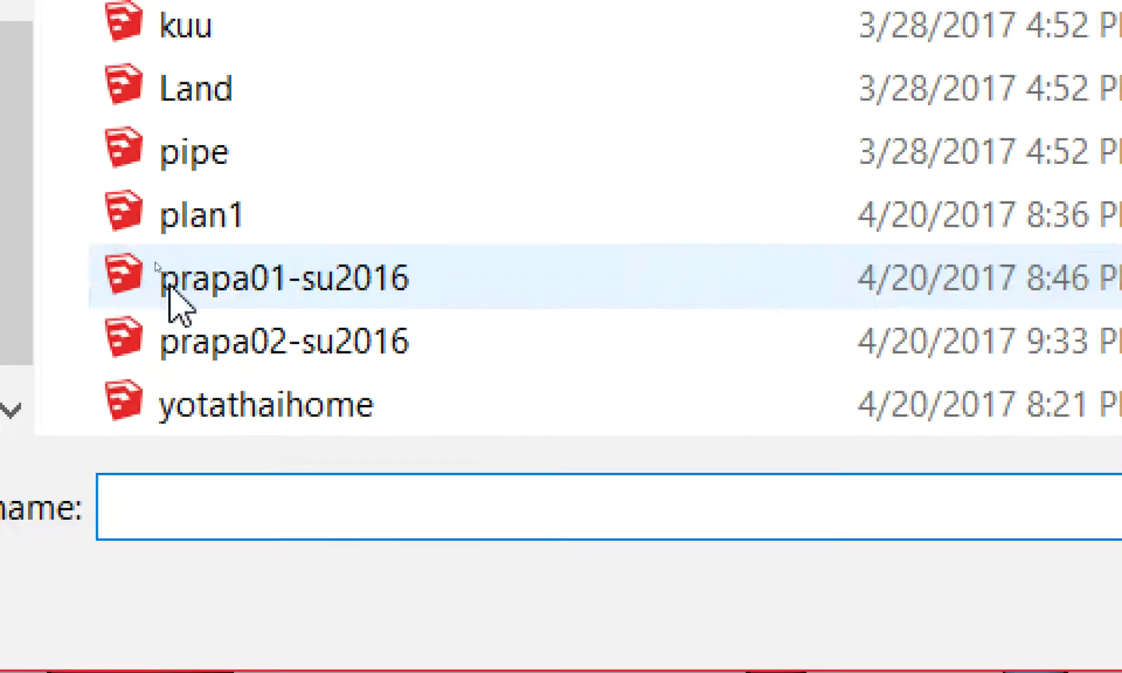
- Open the square-tube prapa01-su2016 tower and zoom in and out to inspect it
left_click(161, 257)
double_click(160, 257)
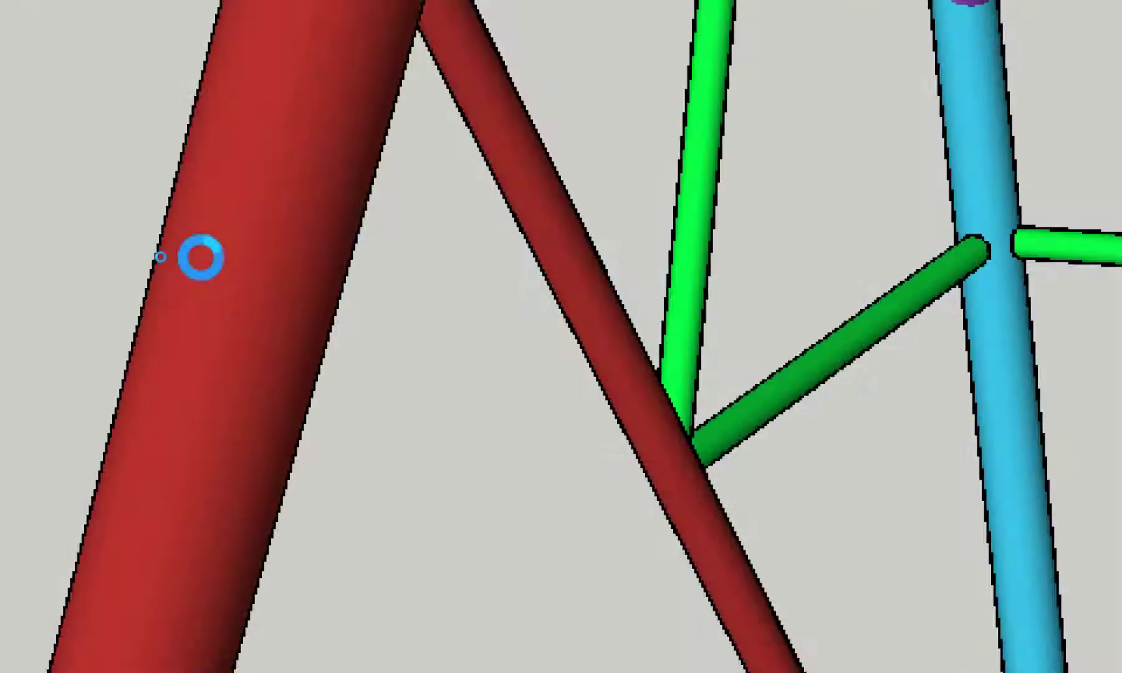
scroll(530, 283, "down", 5)
scroll(642, 283, "down", 1)
scroll(646, 283, "up", 2)
scroll(647, 284, "up", 3)
scroll(649, 284, "up", 3)
scroll(647, 284, "down", 2)
scroll(645, 283, "up", 2)
scroll(642, 282, "down", 3)
scroll(633, 280, "up", 1)
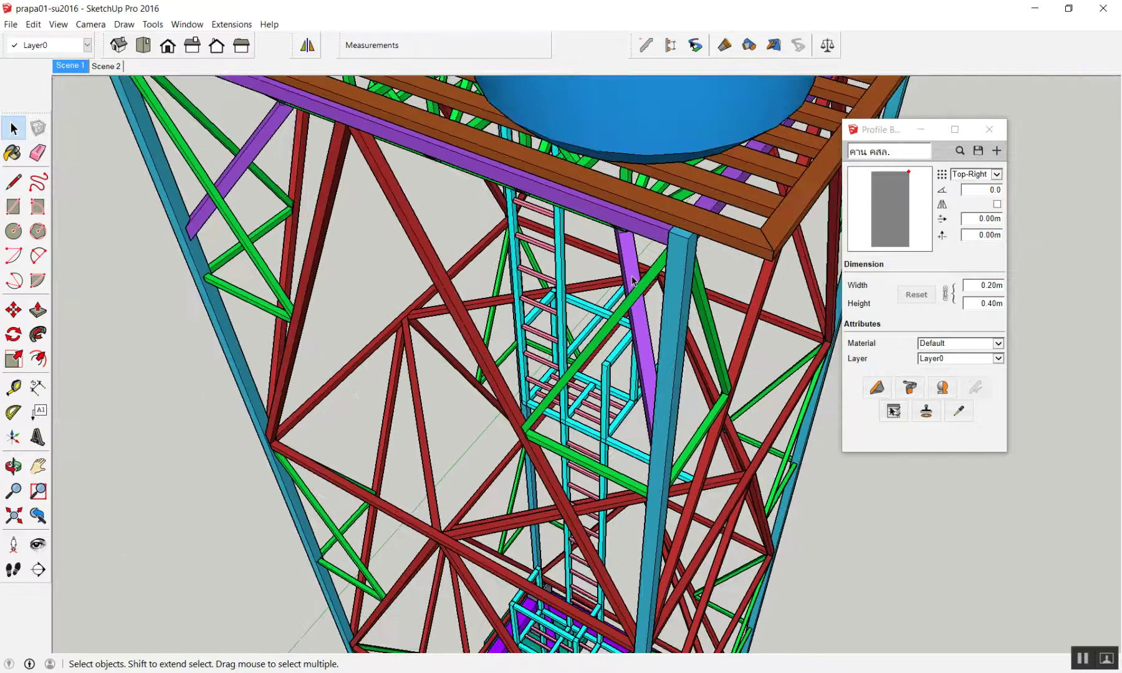
scroll(633, 281, "down", 2)
scroll(631, 282, "down", 2)
scroll(589, 305, "up", 4)
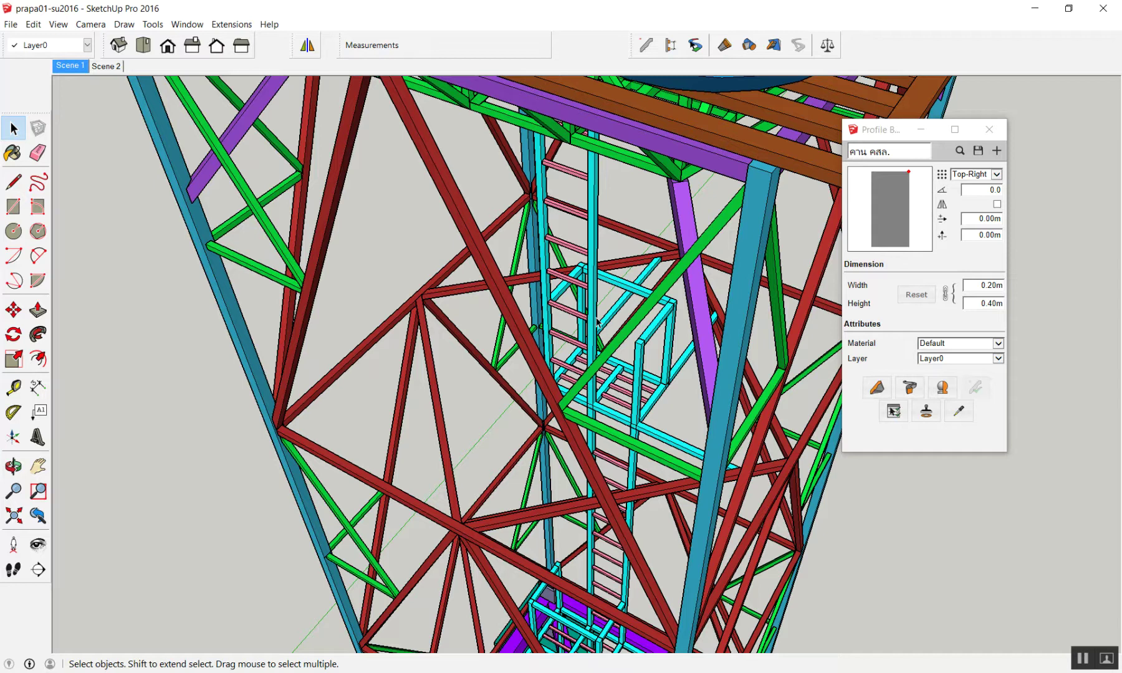
scroll(527, 362, "down", 5)
scroll(526, 362, "down", 5)
scroll(623, 360, "up", 3)
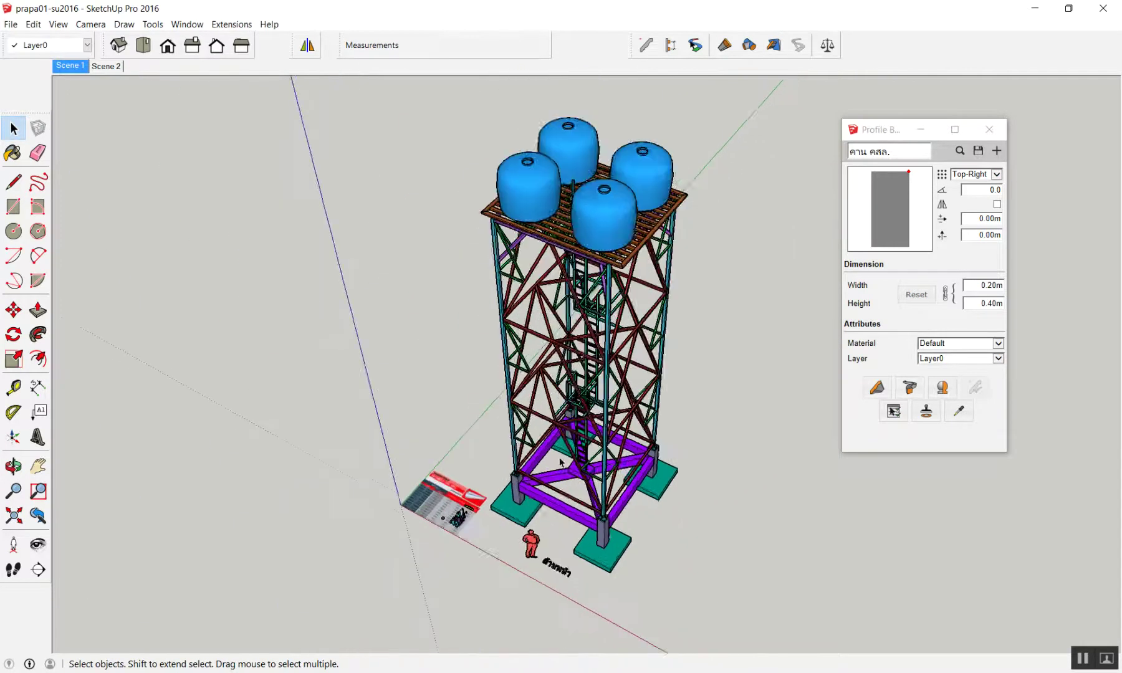
scroll(623, 360, "up", 3)
scroll(623, 361, "down", 2)
scroll(436, 511, "up", 5)
scroll(431, 527, "down", 2)
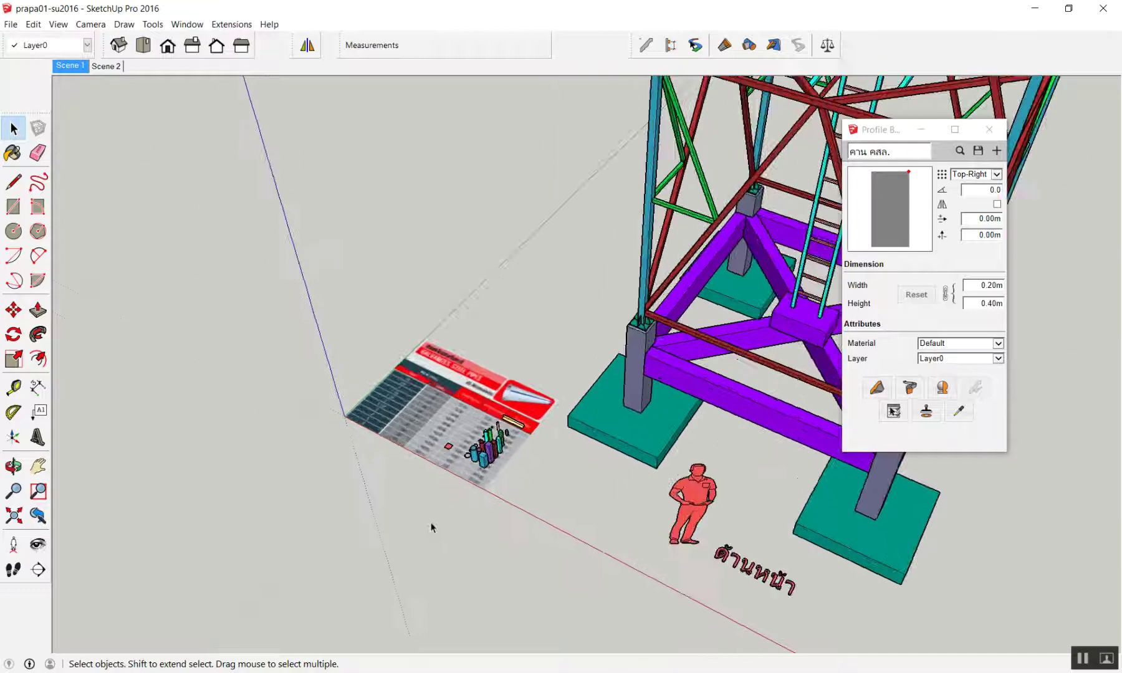
scroll(469, 456, "up", 4)
scroll(469, 455, "up", 5)
- Orbit over the pipe-size chart and the whole tower, then close the Profile Builder panel
middle_click_drag(469, 456, 618, 477)
scroll(619, 479, "up", 3)
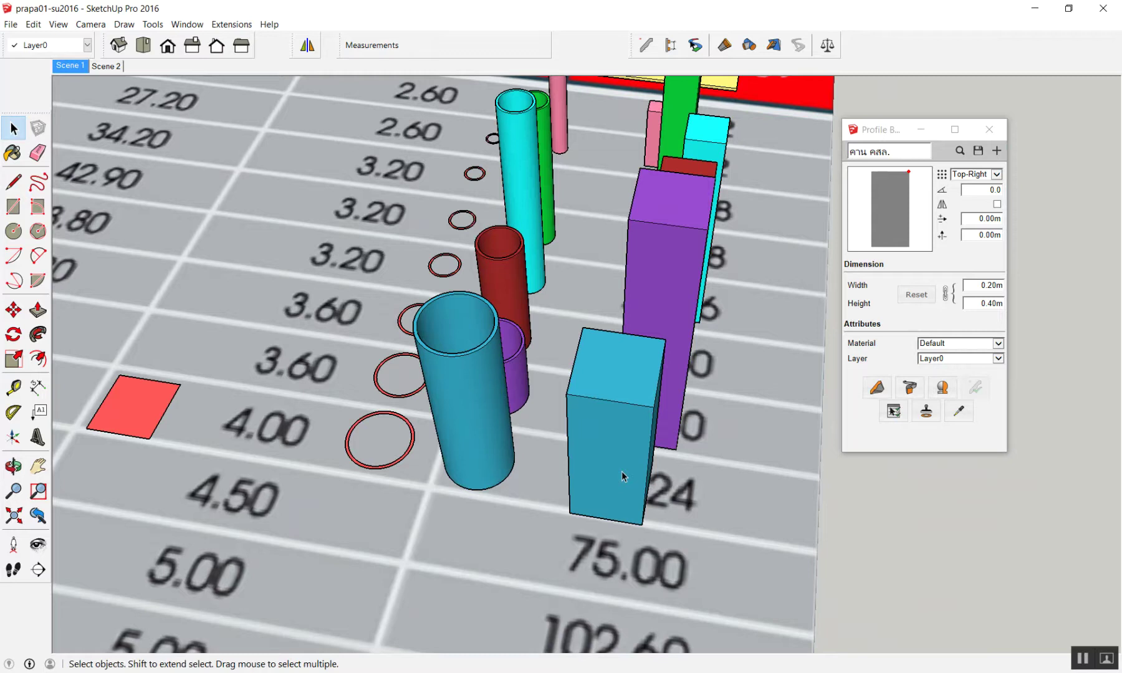
scroll(622, 472, "down", 3)
scroll(625, 498, "down", 1)
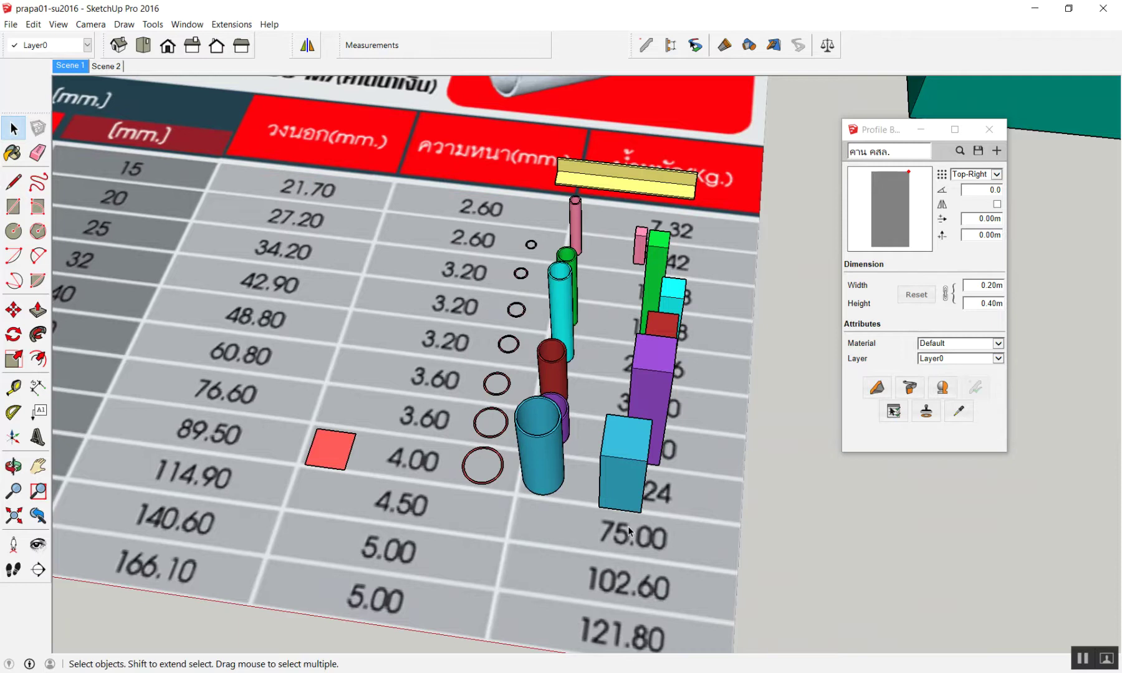
scroll(626, 529, "down", 3)
scroll(625, 528, "down", 2)
scroll(626, 529, "down", 2)
mouse_move(628, 430)
middle_mouse_down()
mouse_move(643, 433)
mouse_move(160, 253)
mouse_move(391, 333)
mouse_move(421, 601)
middle_mouse_up()
scroll(465, 272, "up", 3)
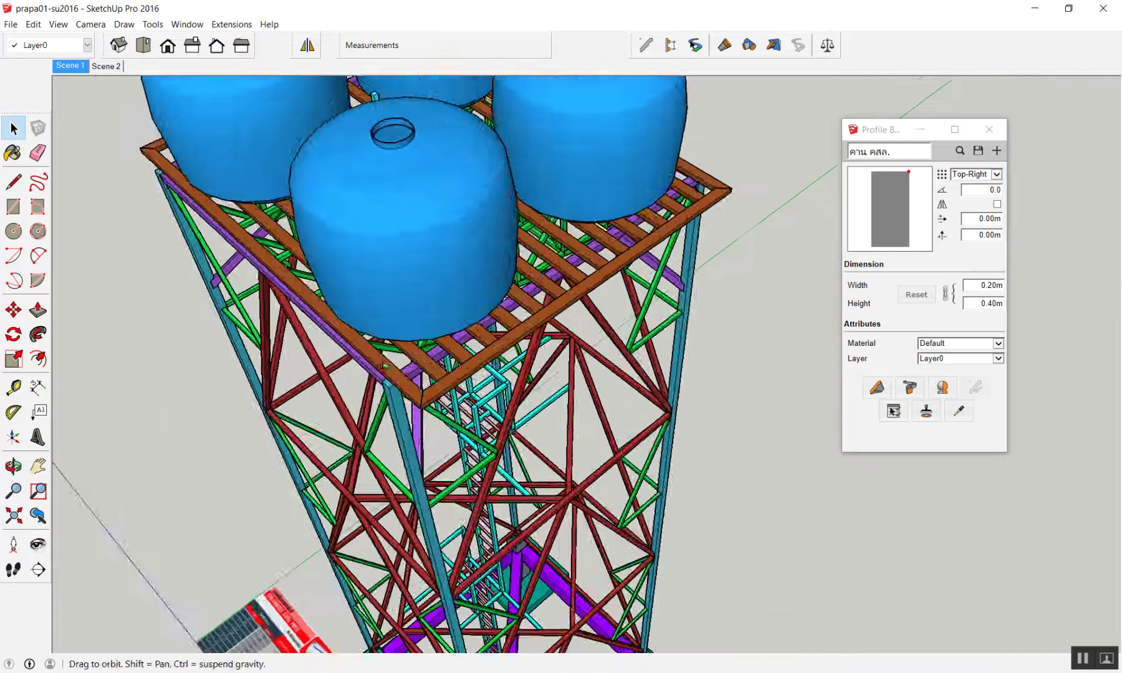
scroll(465, 273, "up", 3)
scroll(466, 273, "up", 2)
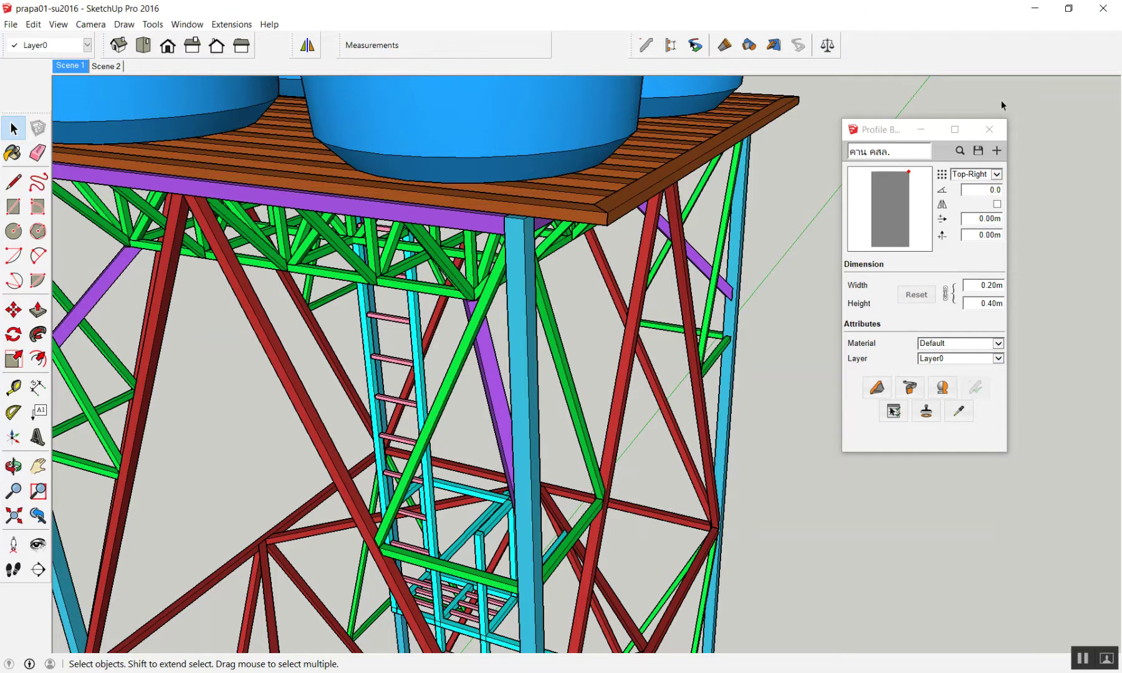
left_click(993, 128)
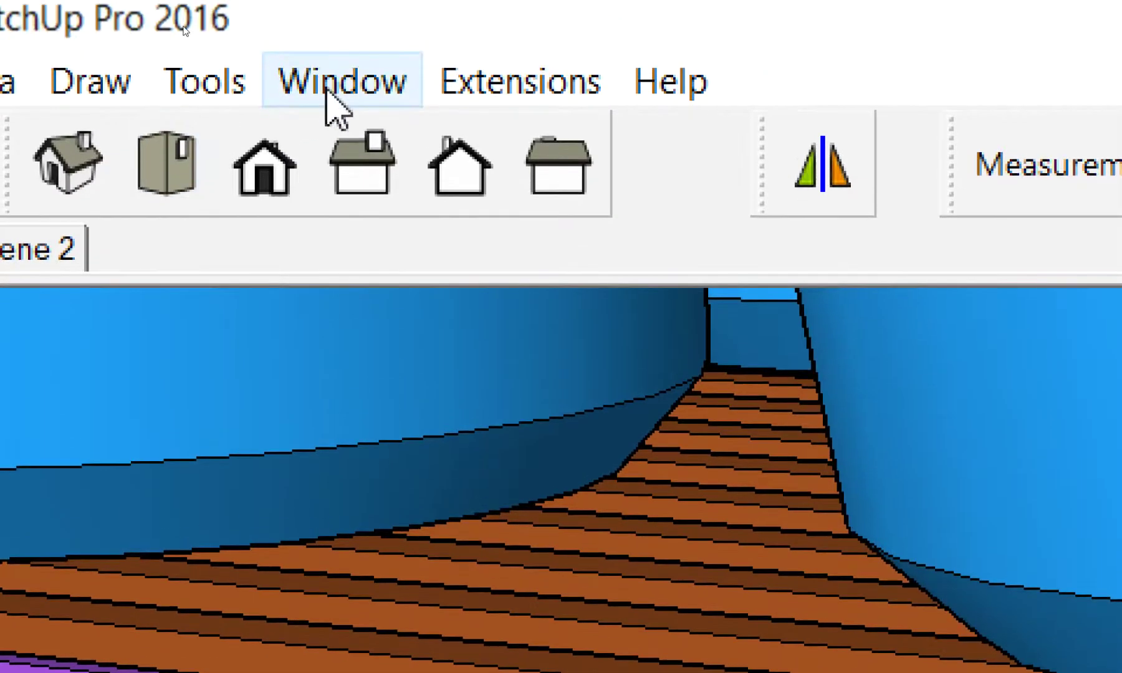
- Delete the existing เลเยอร์ layers tray, then bring up the New Tray dialog
left_click(329, 93)
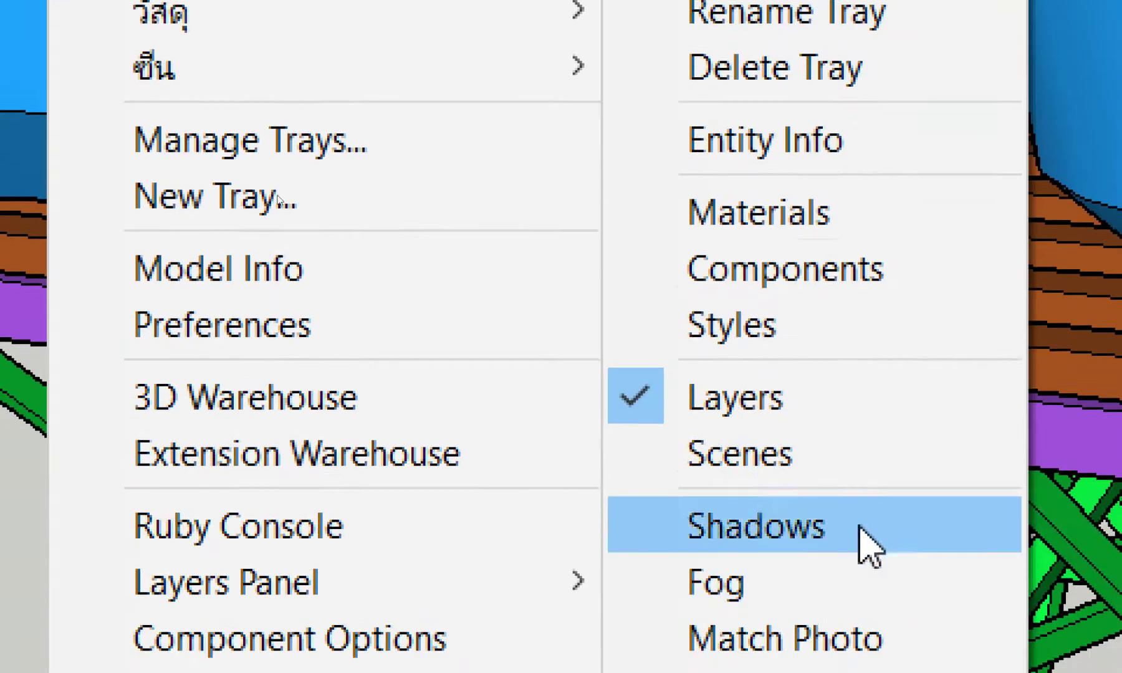
left_click(929, 84)
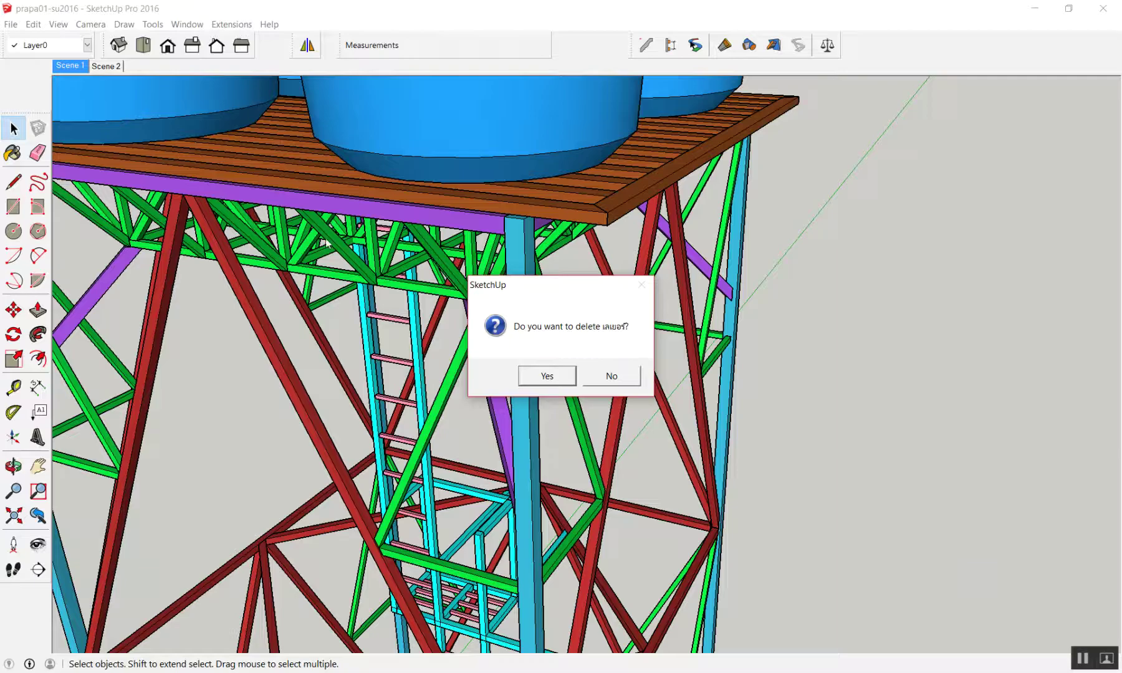
left_click(536, 377)
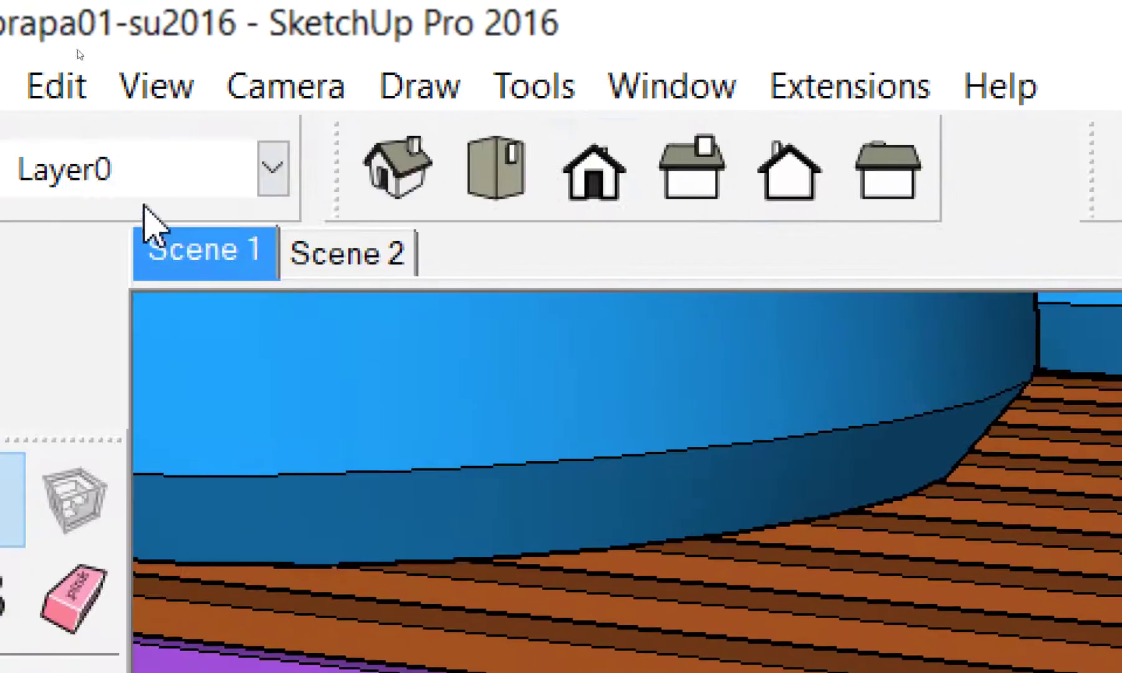
left_click(657, 90)
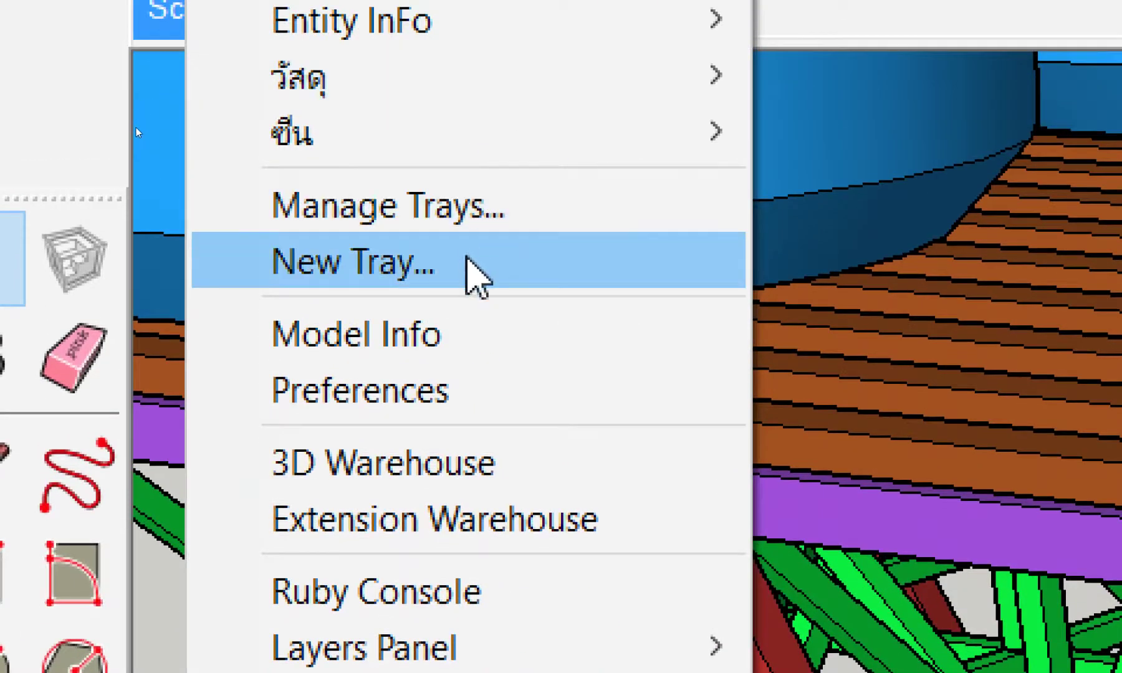
left_click(477, 274)
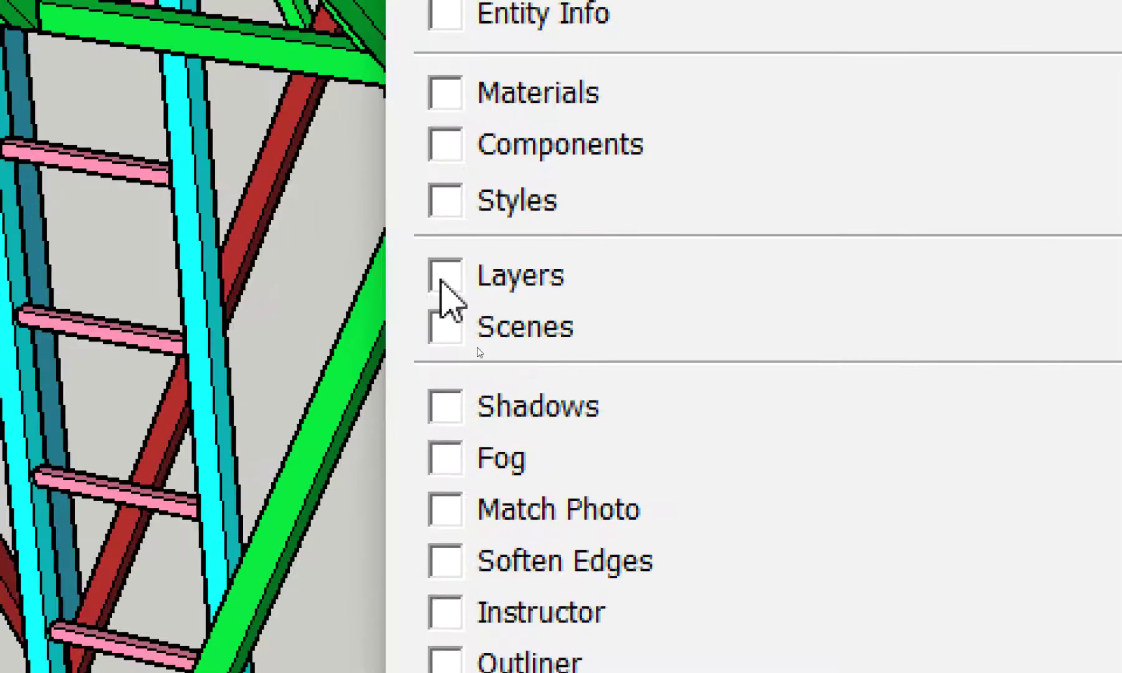
- Add a new tray named เลเยอร์ with the Layers panel checked
left_click(440, 280)
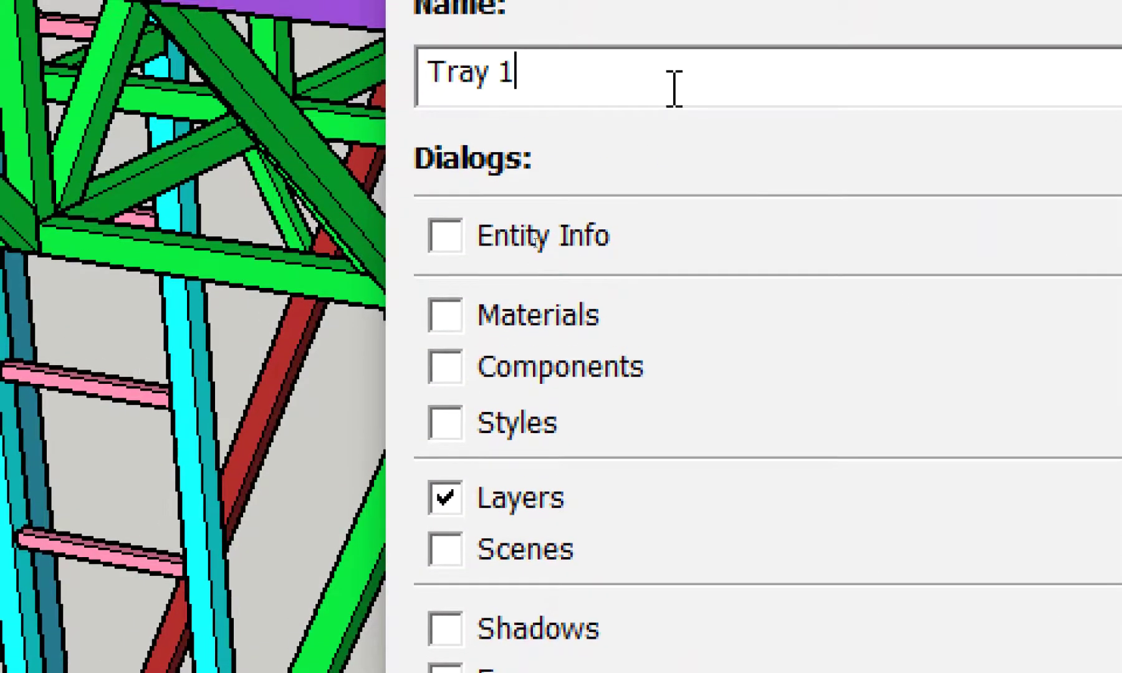
left_click_drag(674, 89, 340, 68)
type("g")
key("BackSpace")
type("เลเ")
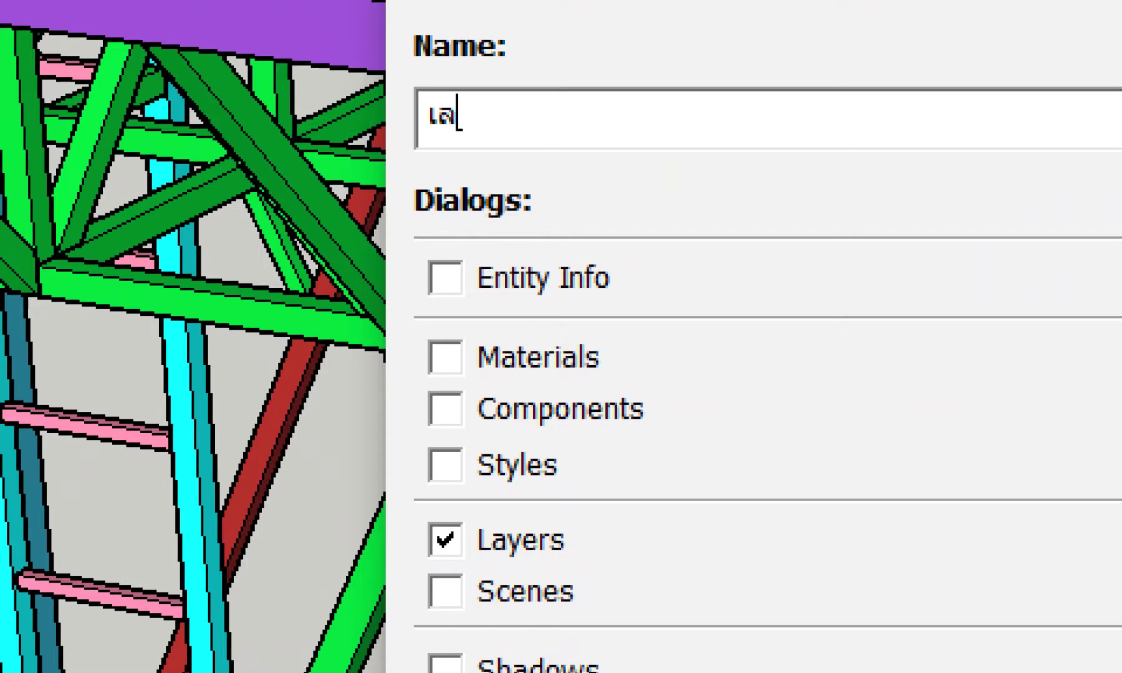
type("ยอร")
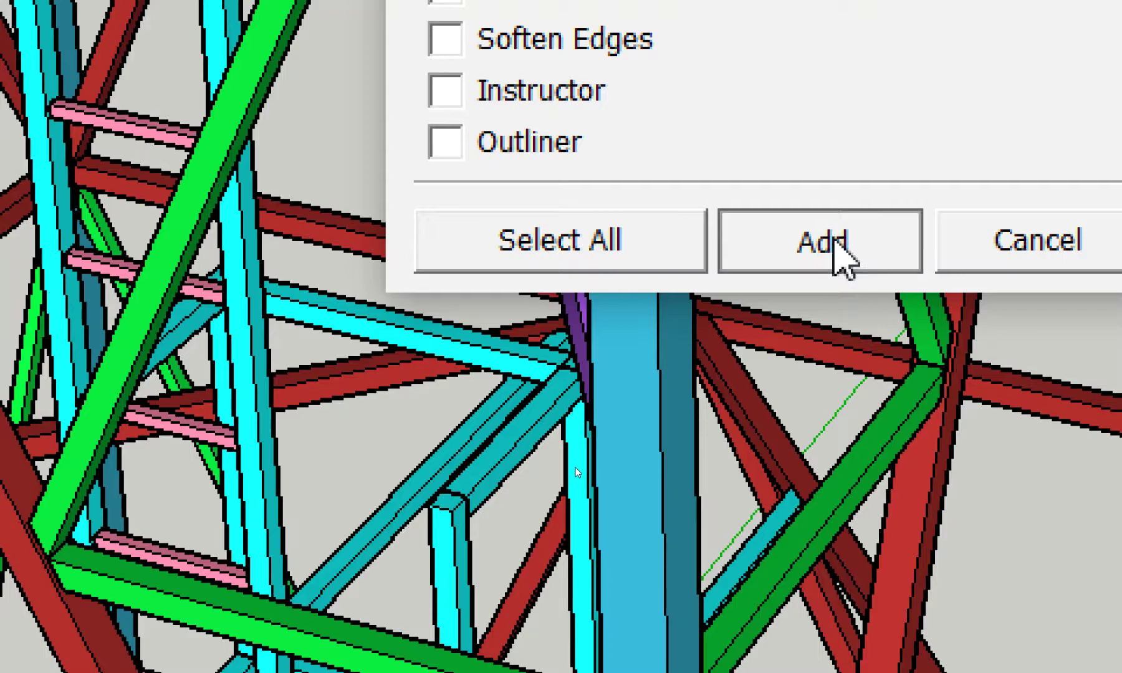
left_click(834, 237)
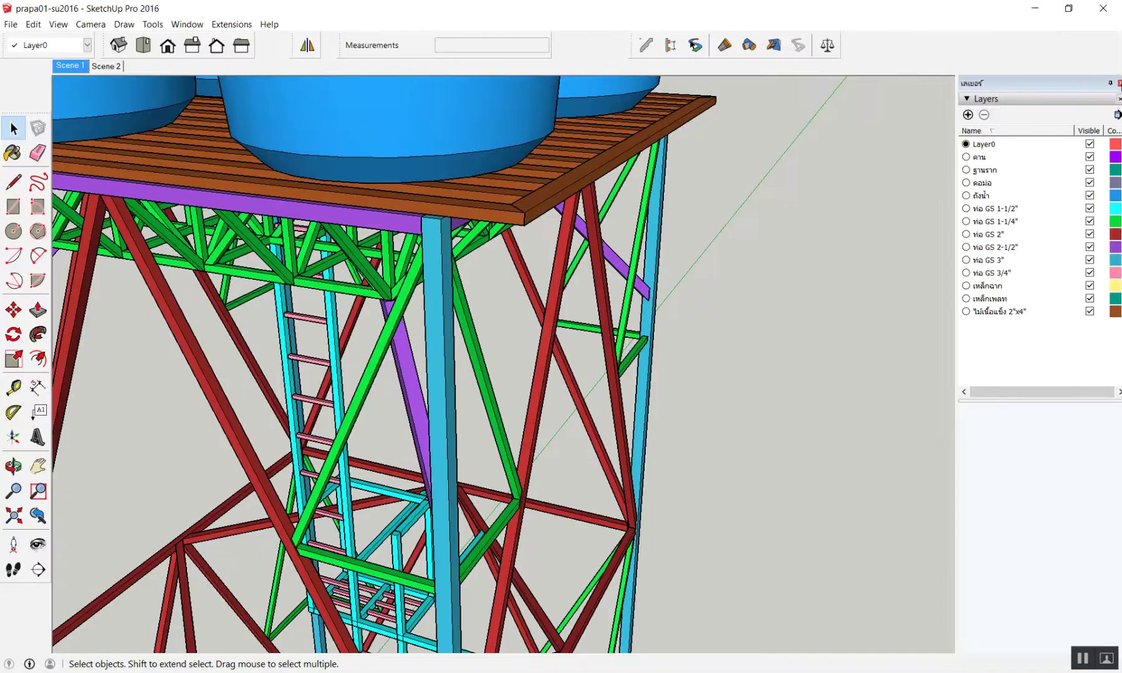
- Close and delete the เลเยอร์ tray, then start a fresh New Tray
left_click(1119, 83)
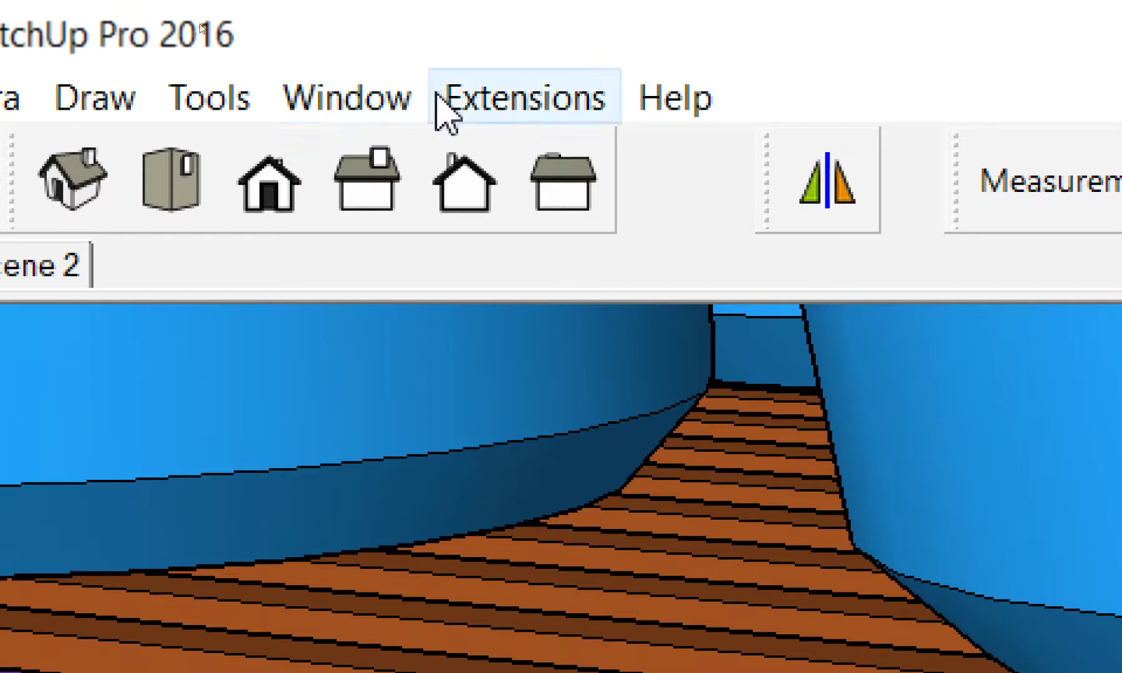
left_click(347, 98)
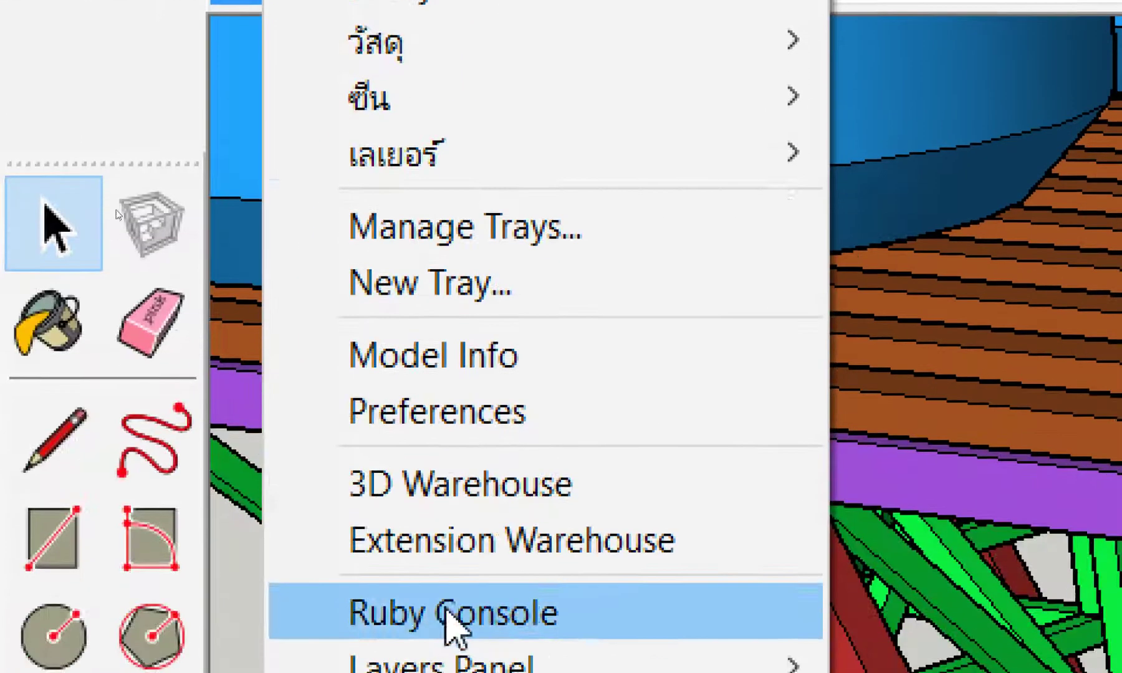
mouse_move(438, 45)
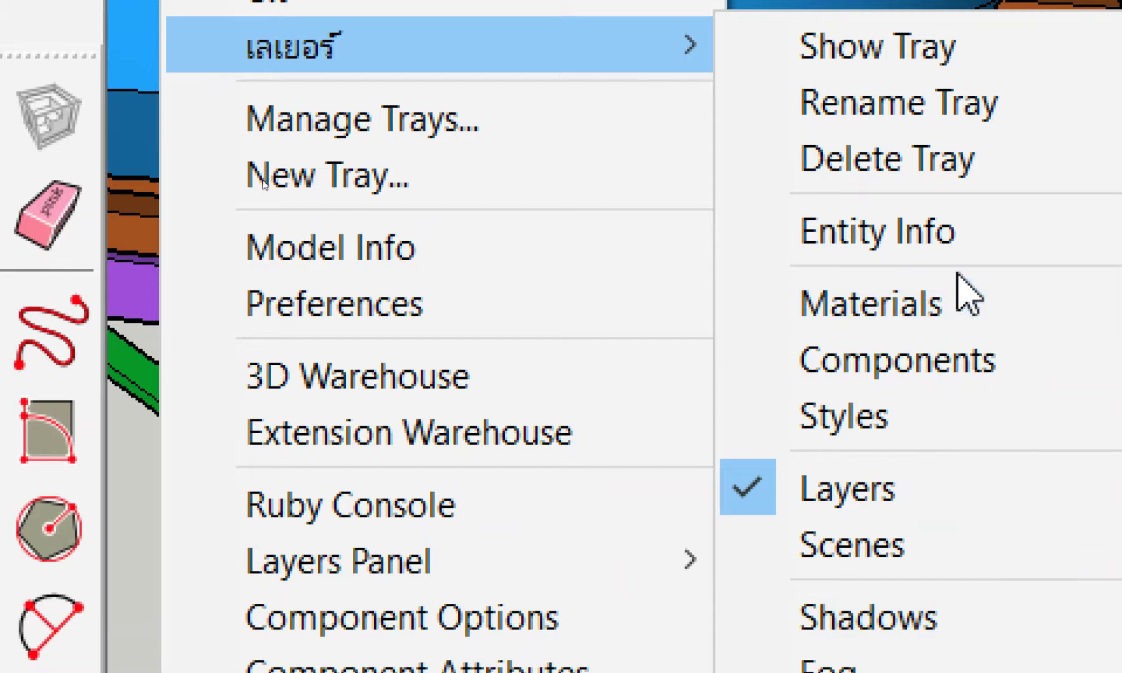
left_click(996, 164)
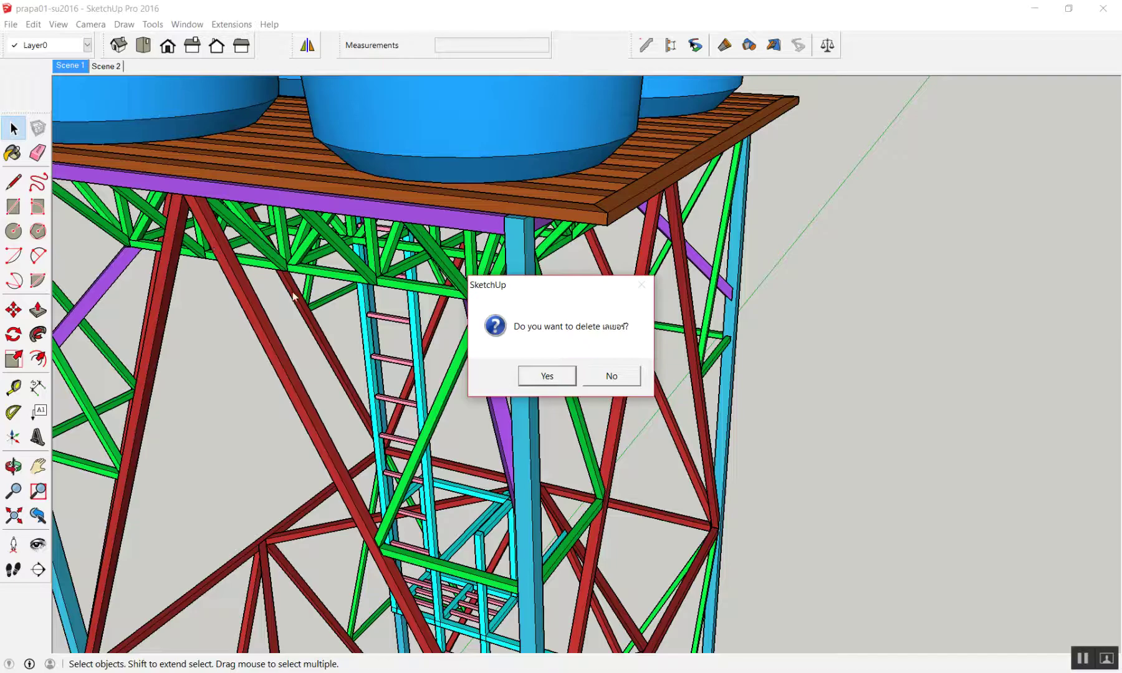
left_click(552, 375)
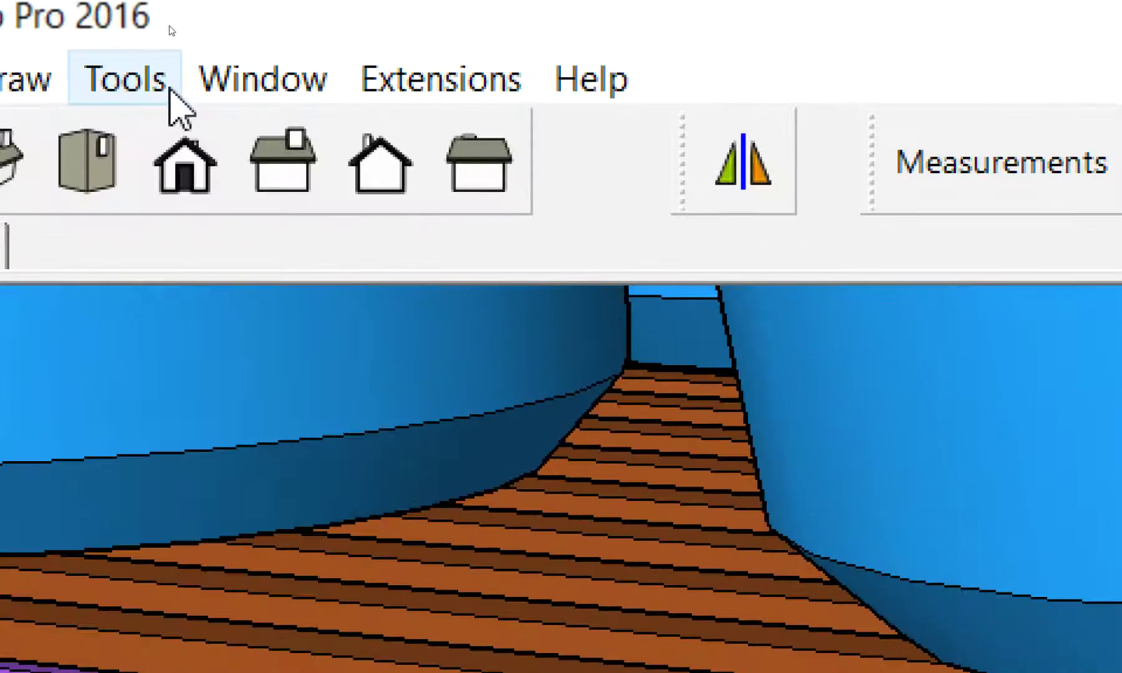
left_click(262, 79)
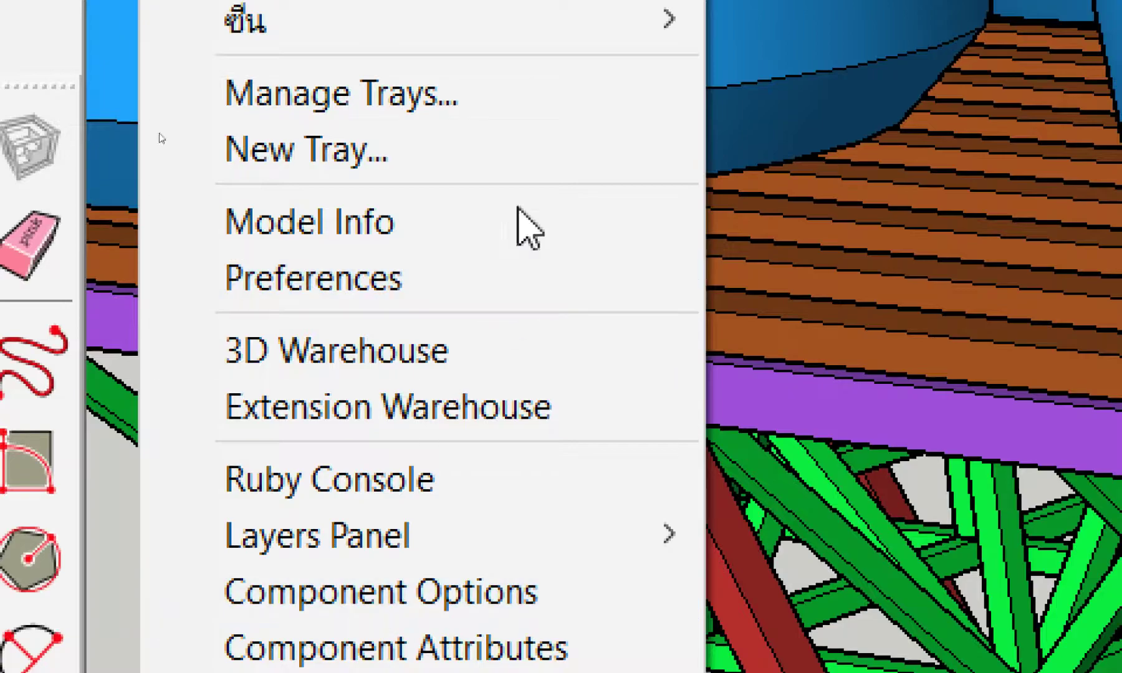
left_click(513, 166)
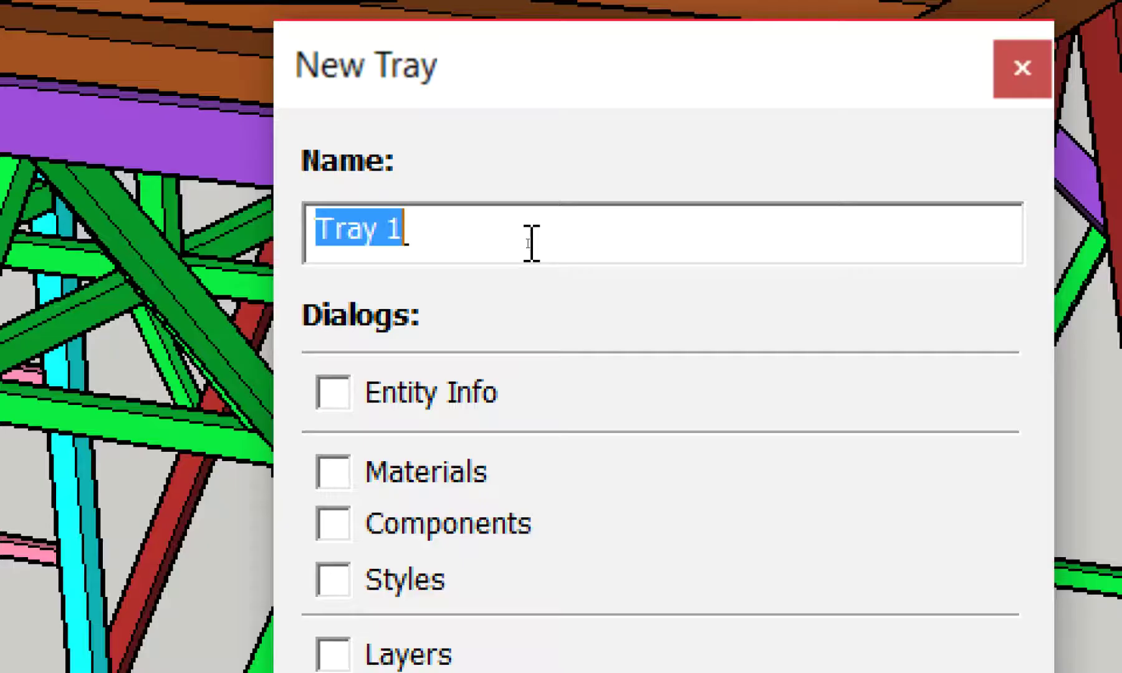
- Recreate the เลเยอร์ tray with the Layers panel, then close it with its X
left_click(531, 243)
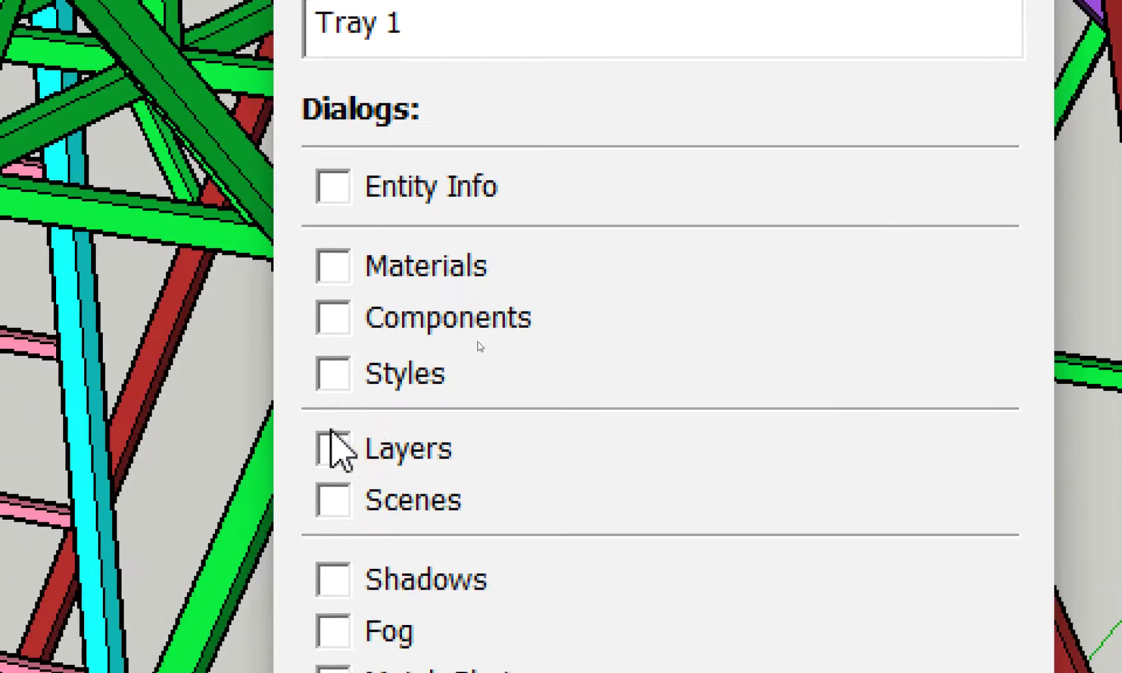
left_click(325, 446)
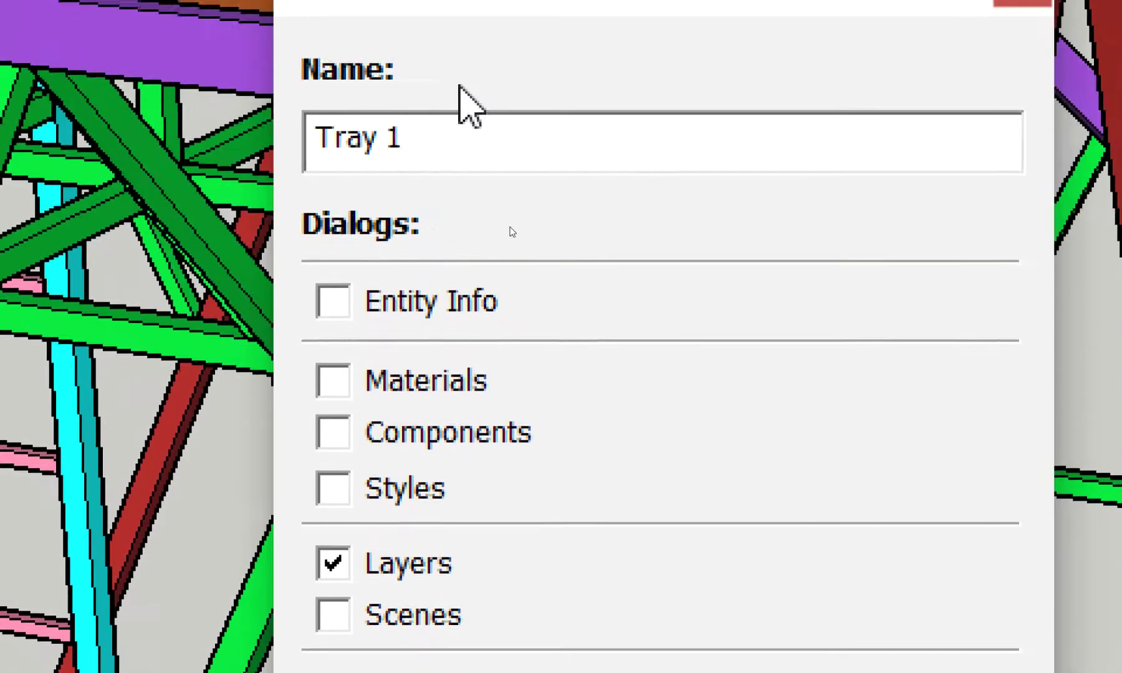
key("ctrl+a")
type("เล")
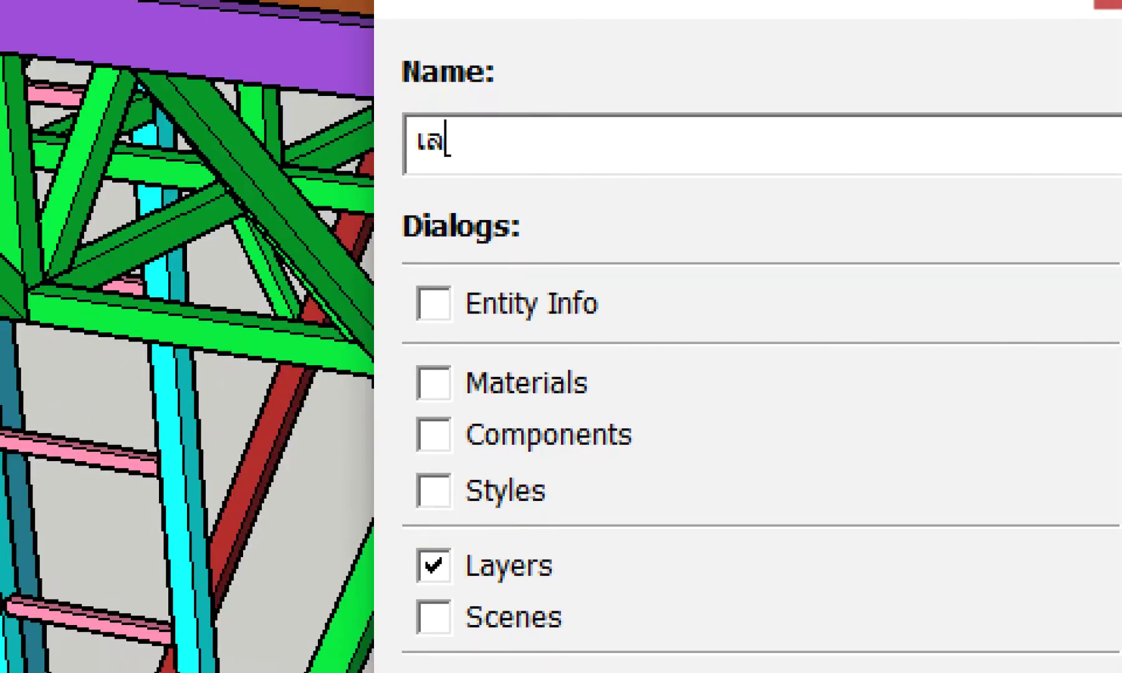
type("เยอ")
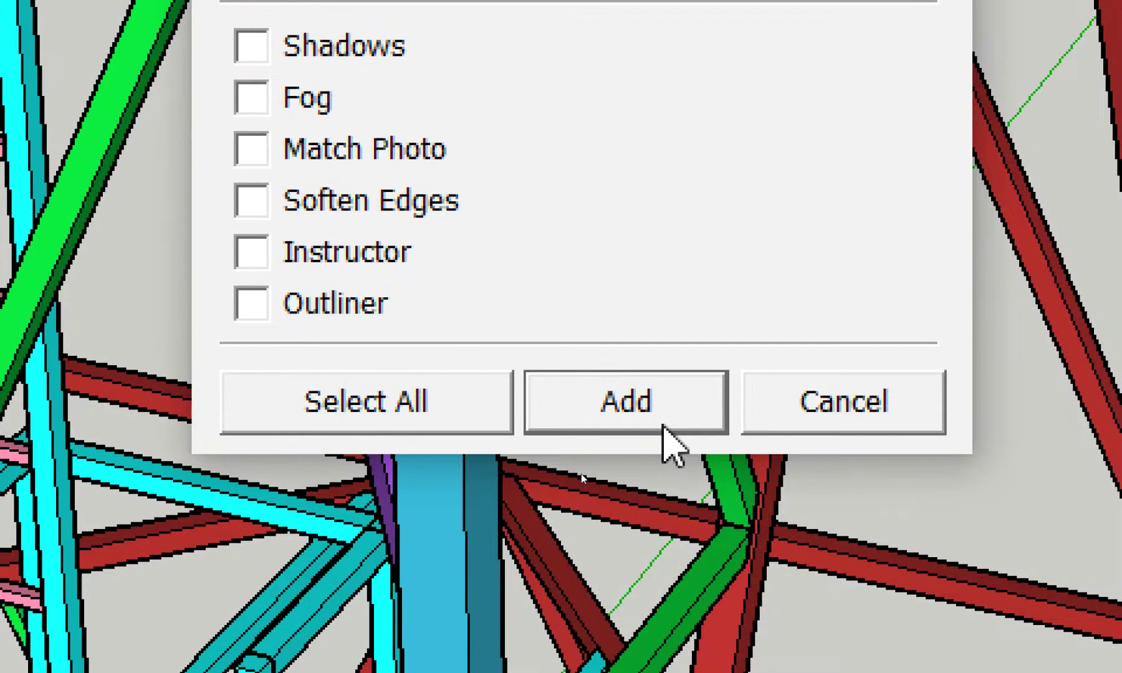
left_click(665, 428)
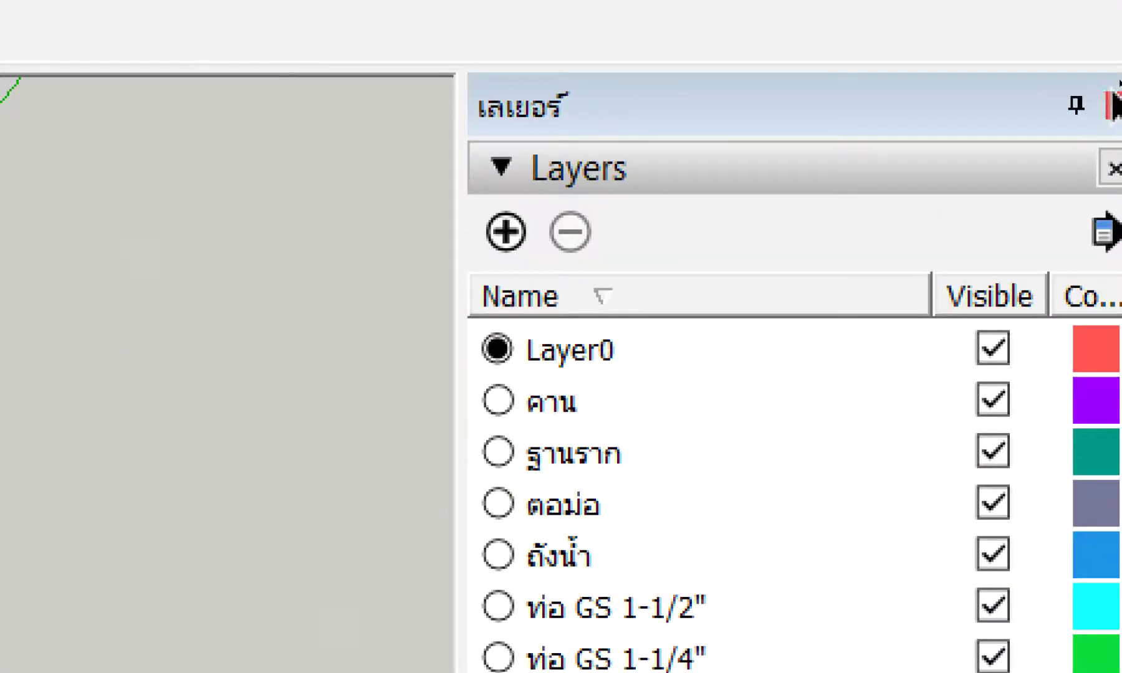
left_click(1113, 105)
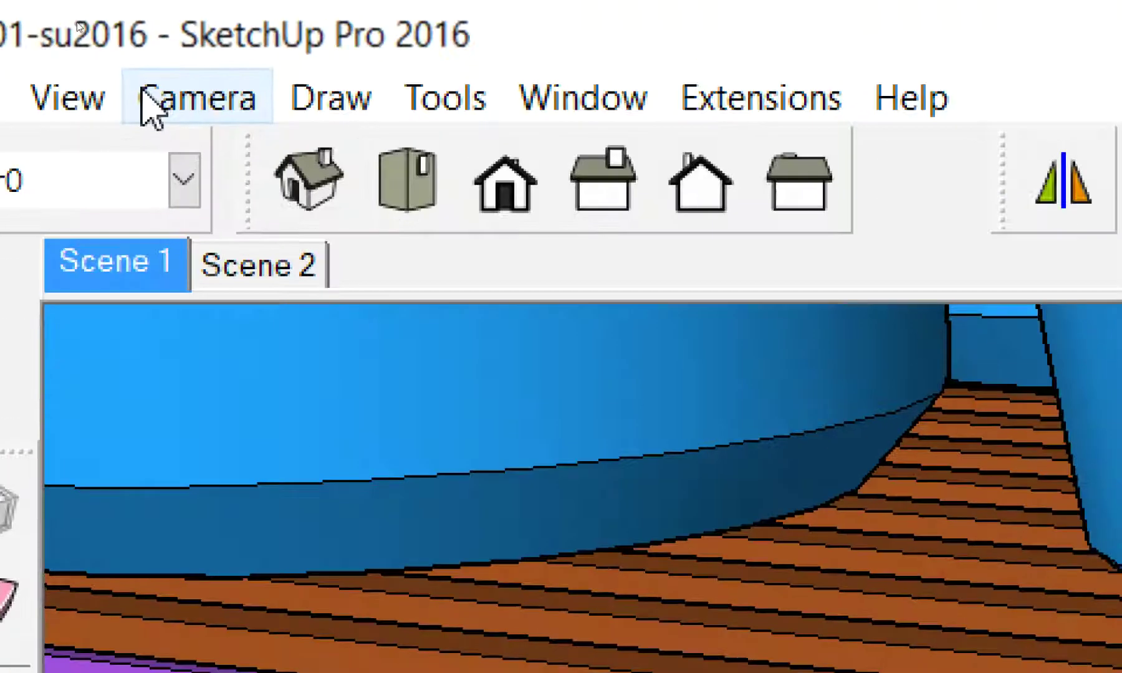
- Assign Shift+L to Window/Show Layers in Preferences > Shortcuts and confirm with OK
left_click(575, 103)
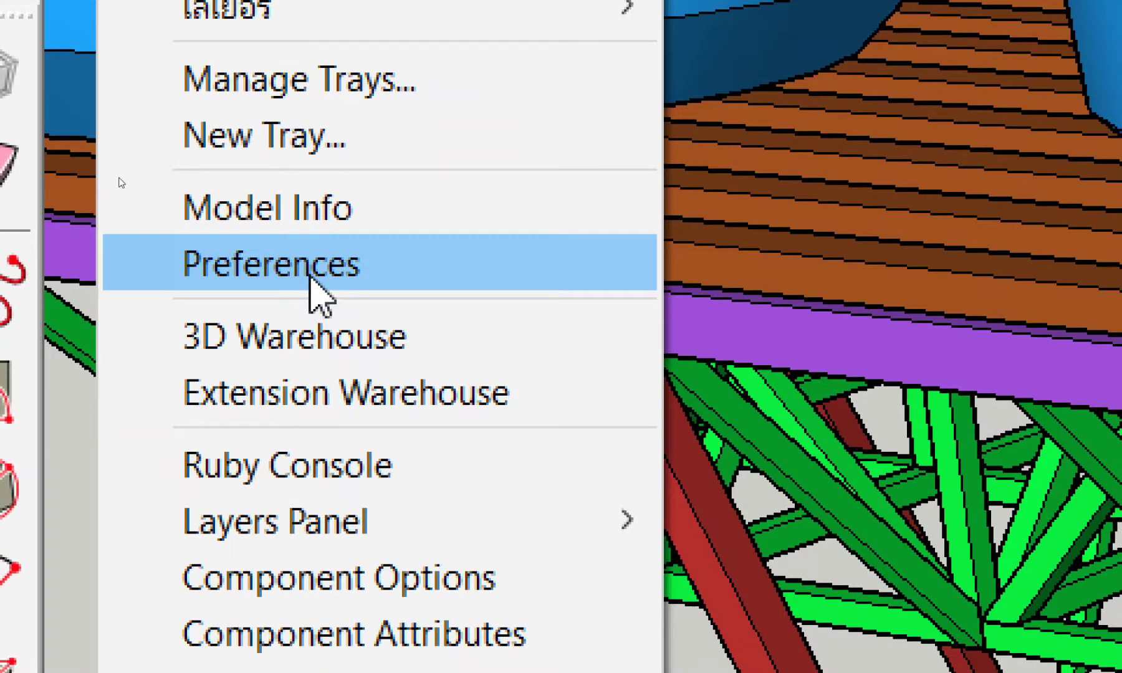
left_click(310, 279)
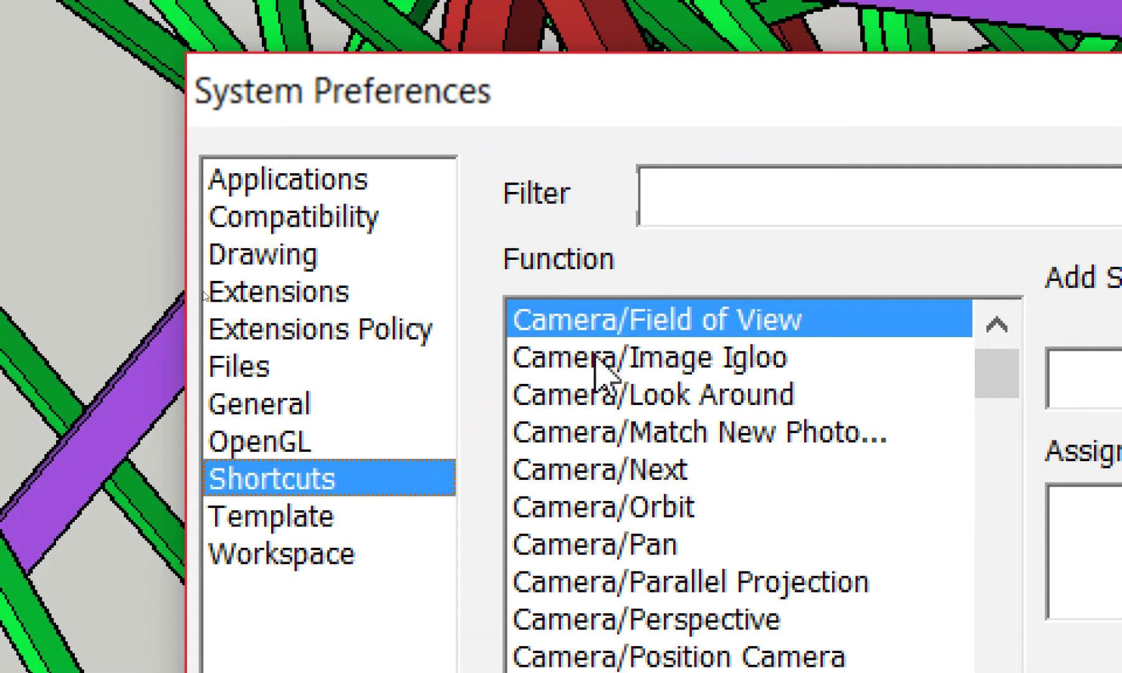
left_click(757, 199)
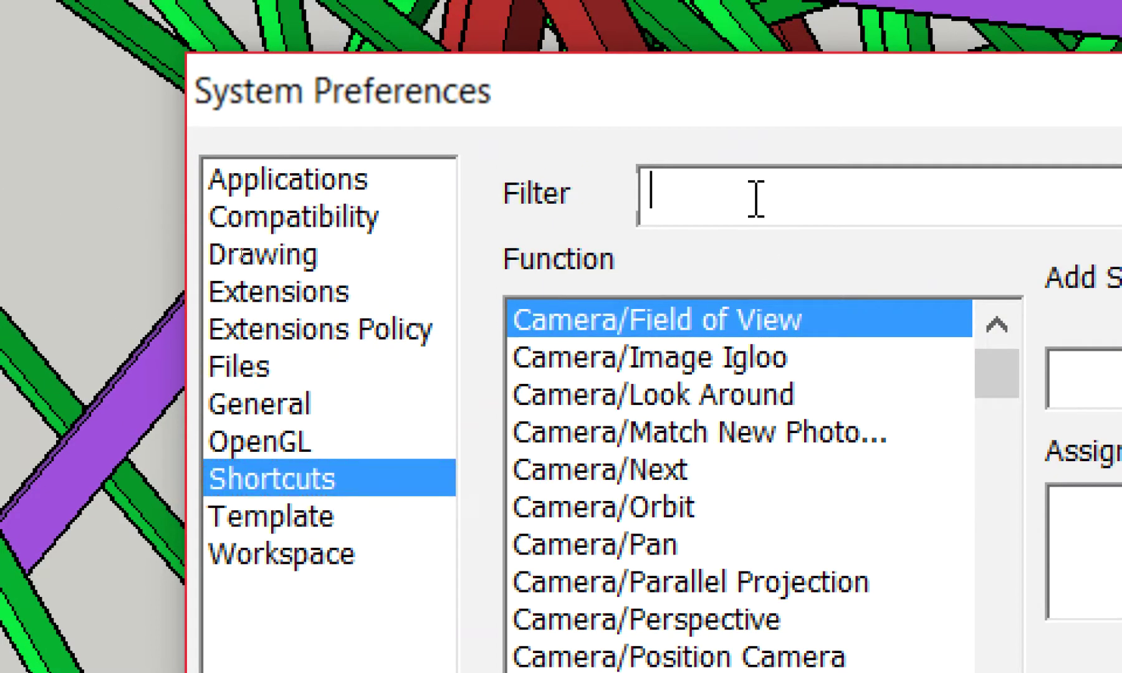
type("layer")
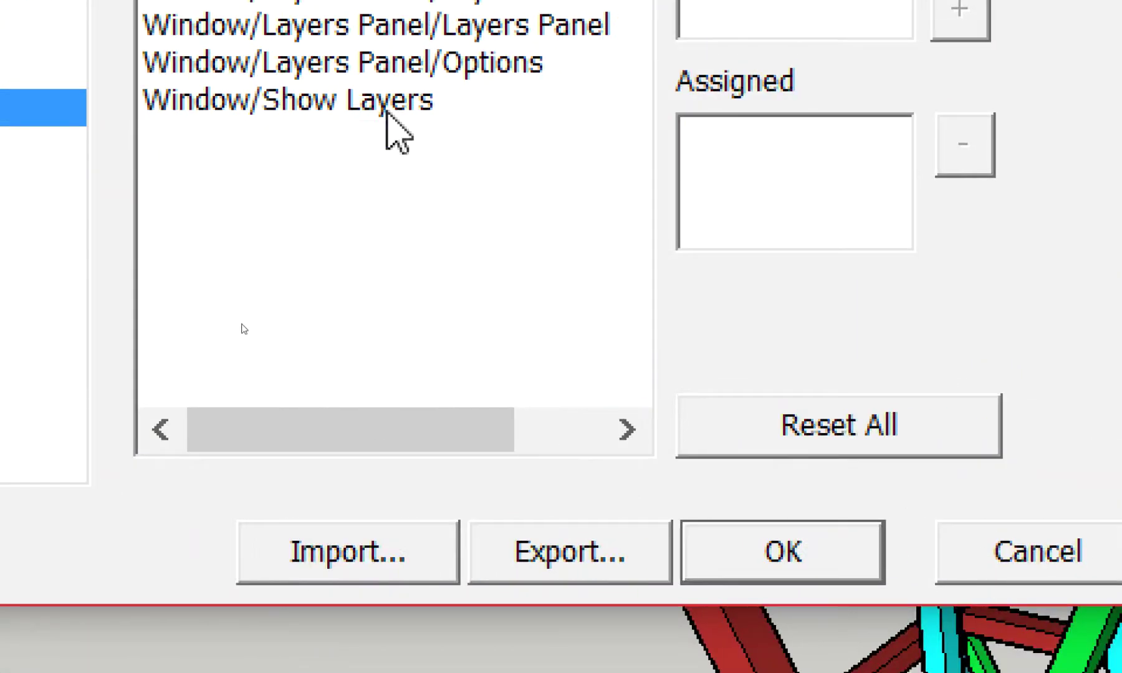
left_click(387, 110)
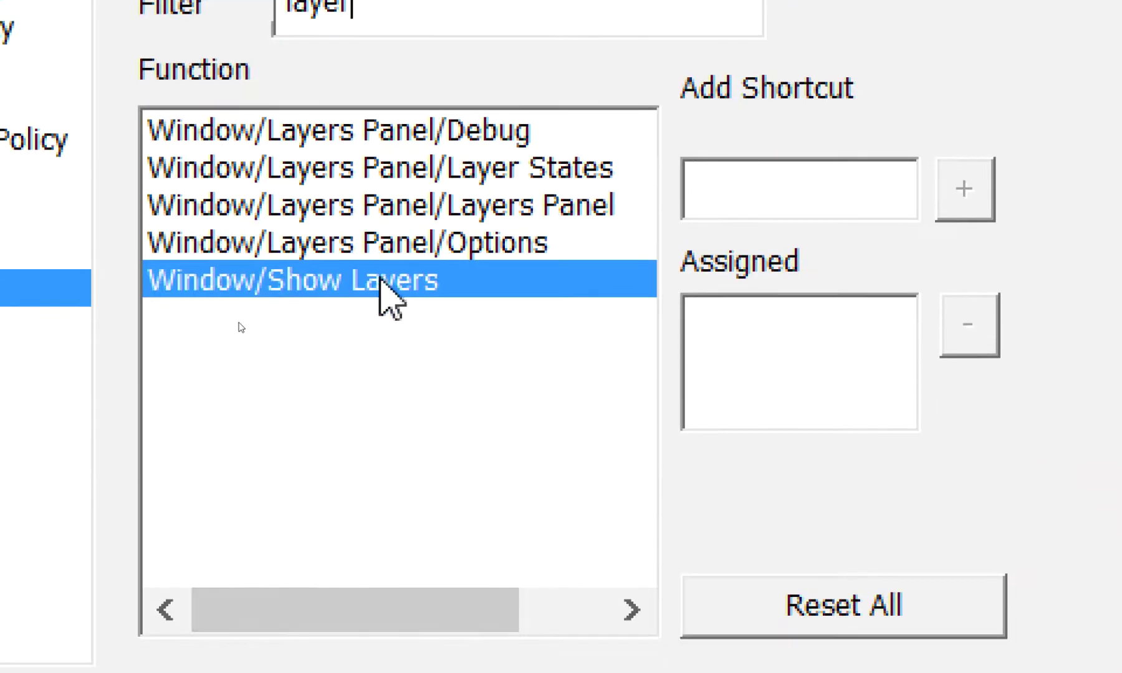
left_click(378, 454)
left_click(857, 189)
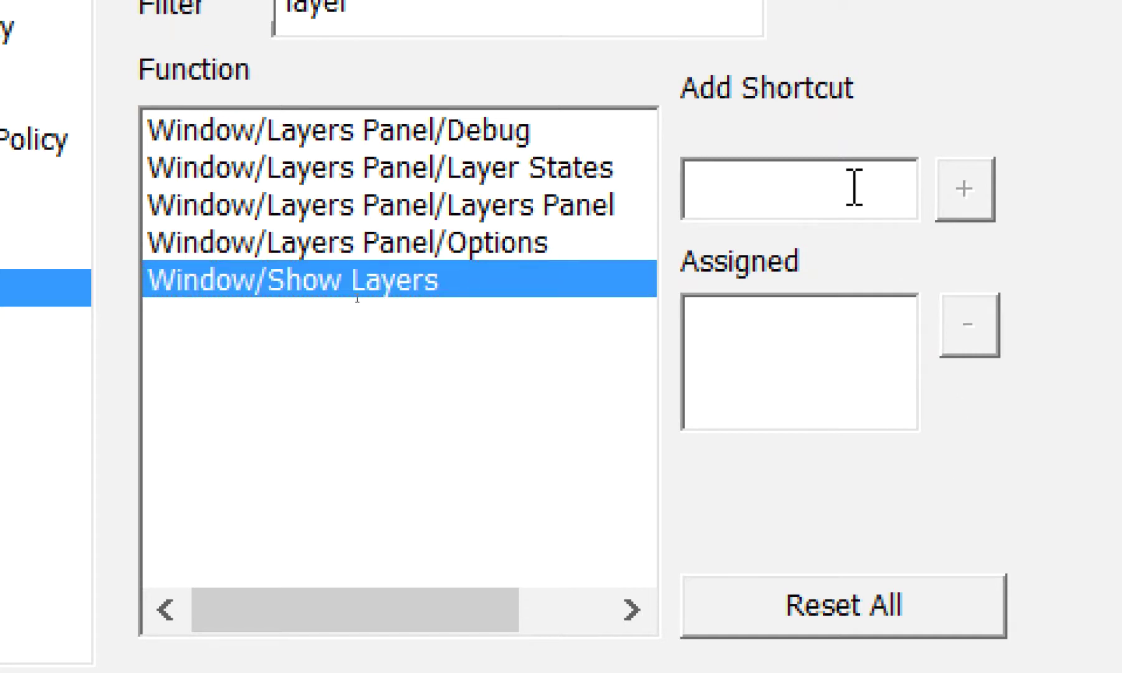
key("shift")
key("shift+l")
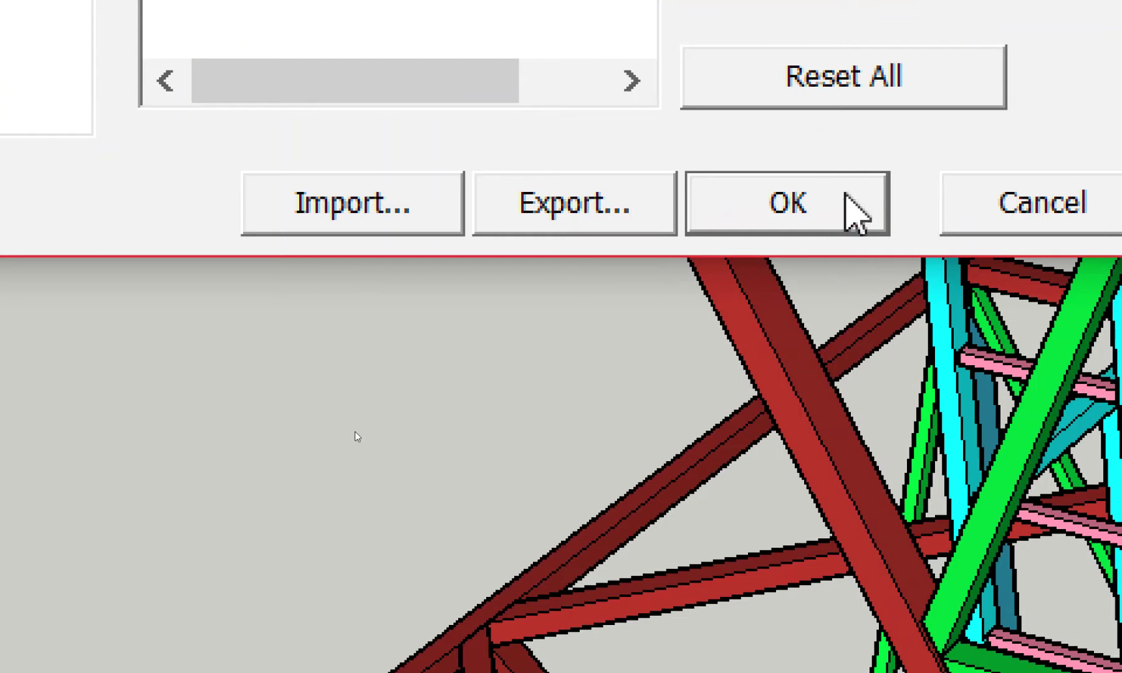
left_click(848, 196)
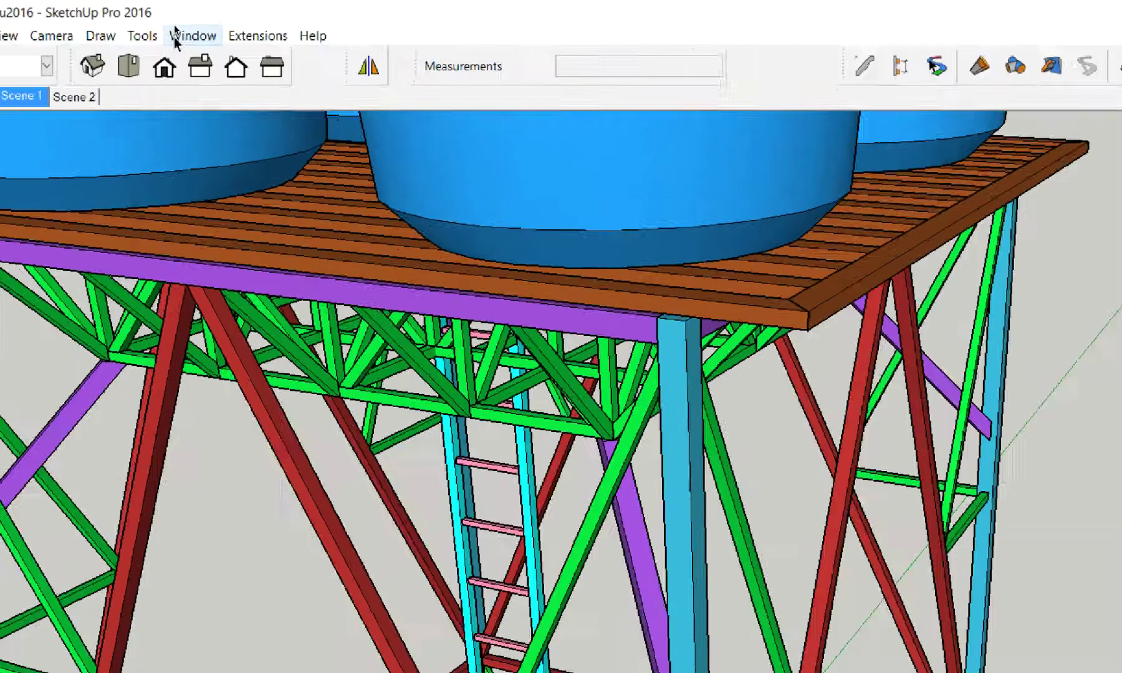
- Open the Preferences dialog from the Window menu
left_click(177, 24)
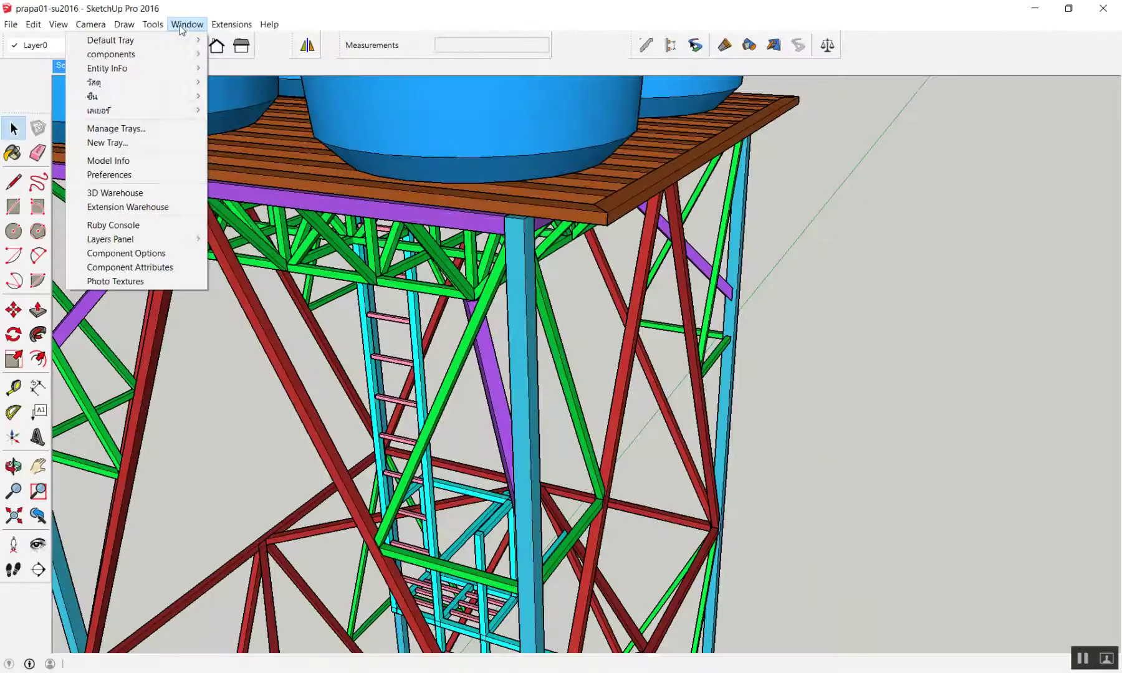
left_click(187, 24)
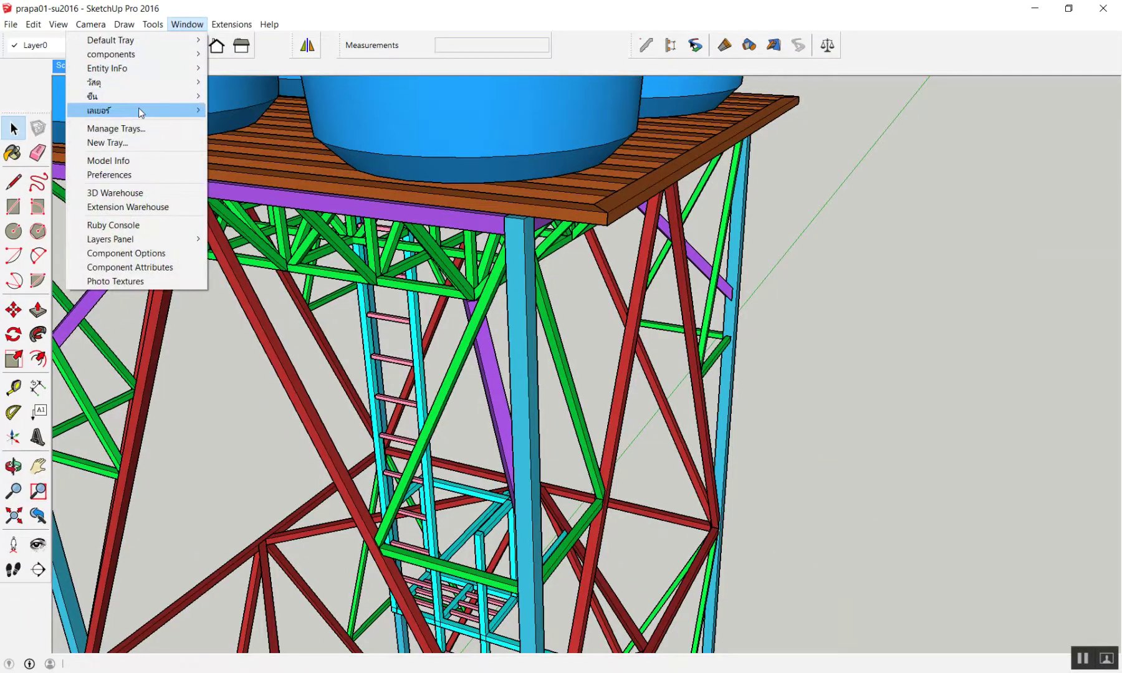
left_click(175, 27)
left_click(192, 23)
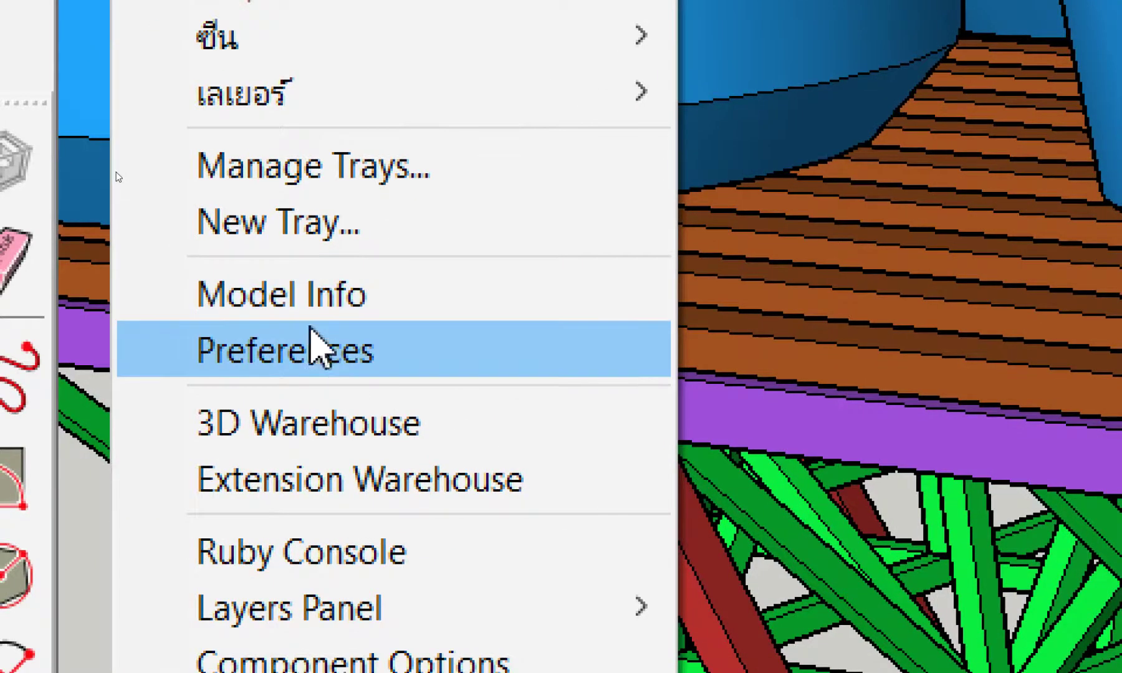
left_click(314, 347)
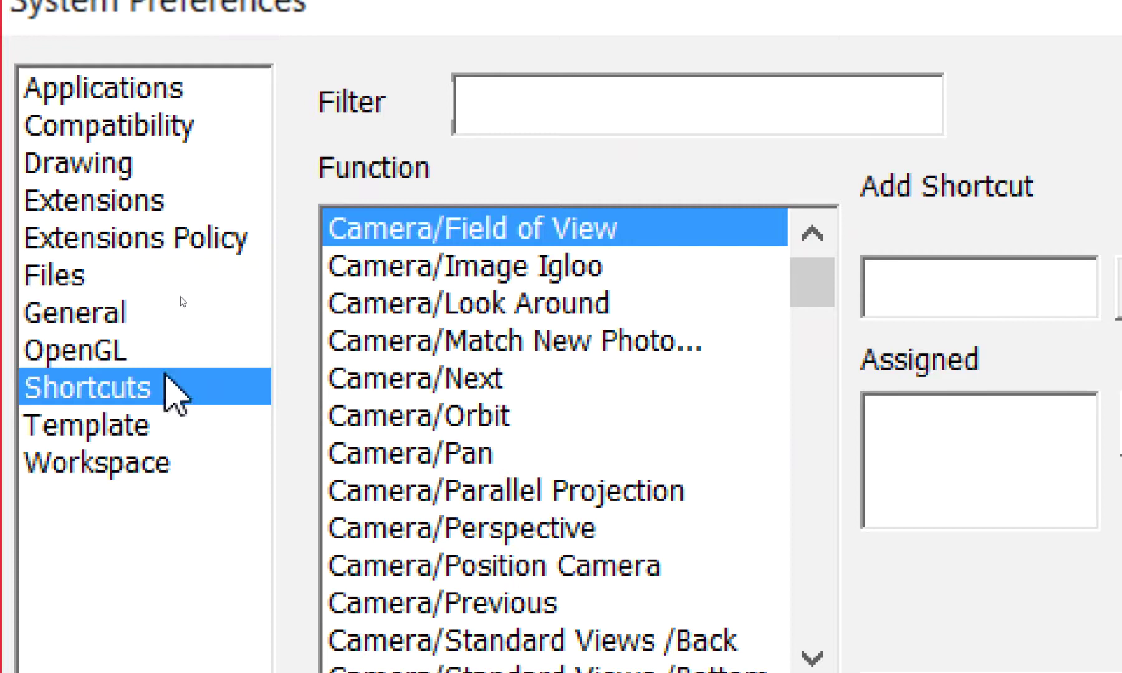
- Bind Shift+L to Window/Show Layers under the 'layer' filter, then use it to show Layers
left_click(534, 113)
type("l")
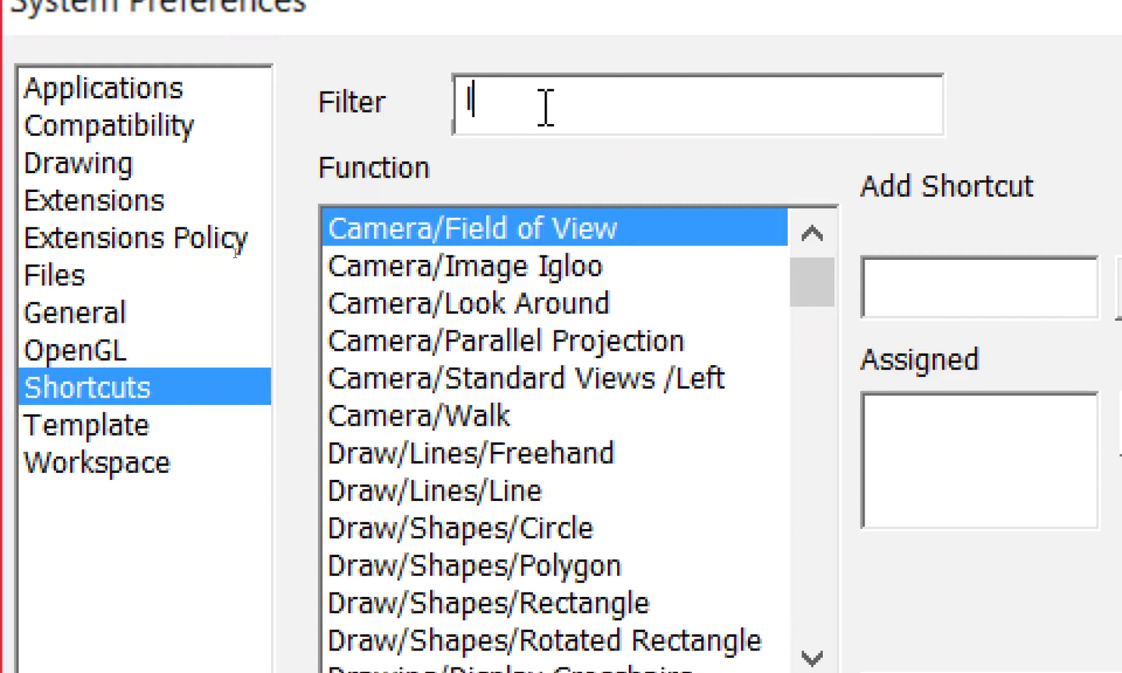
type("a")
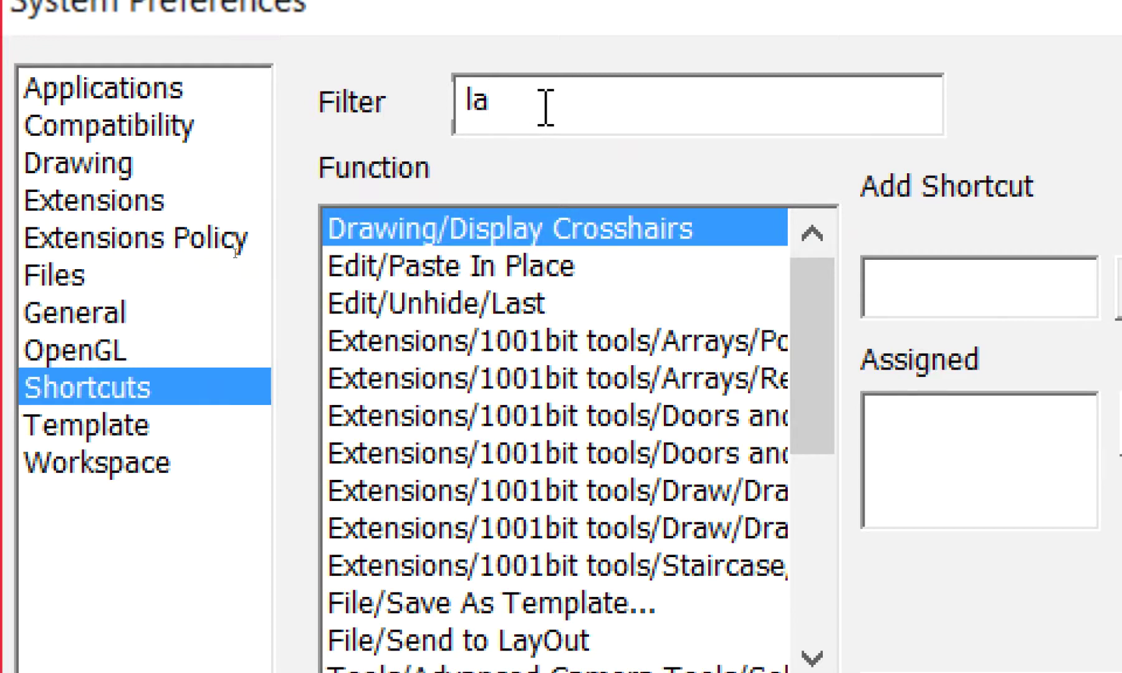
type("yer")
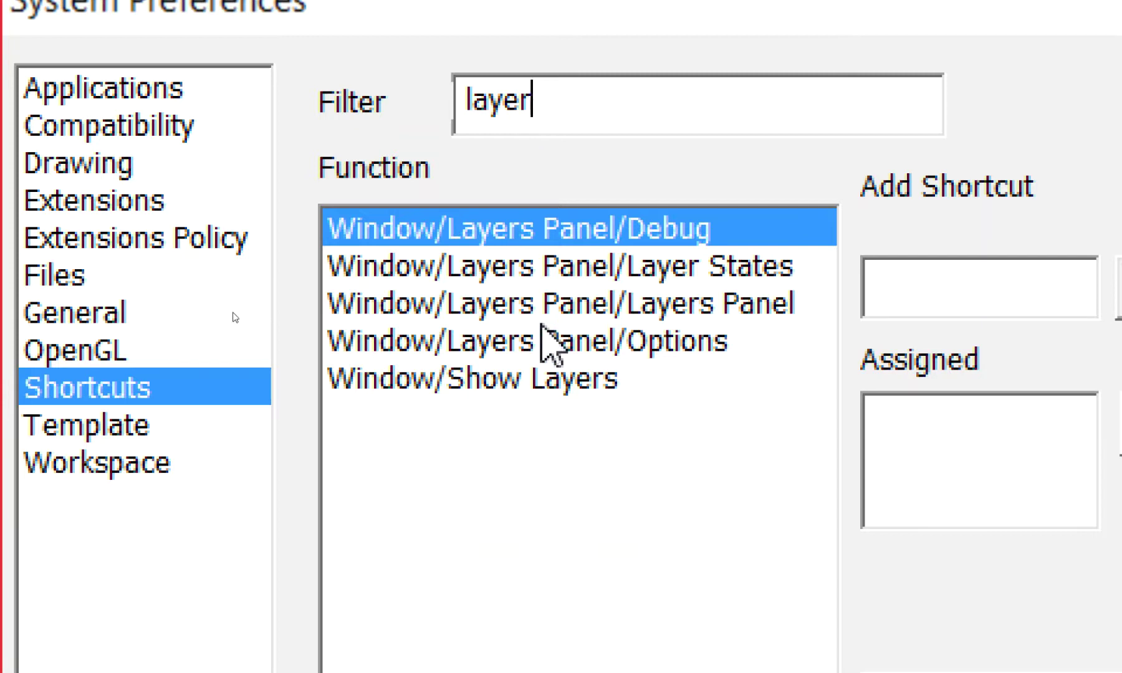
left_click(530, 378)
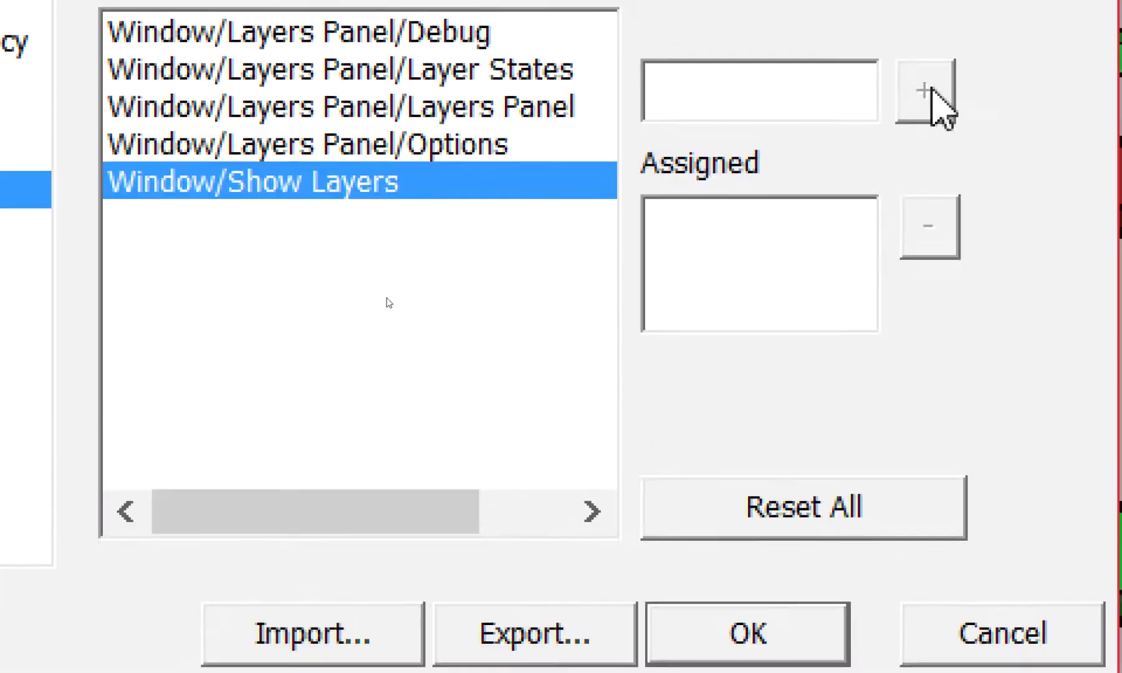
left_click(781, 109)
key("shift")
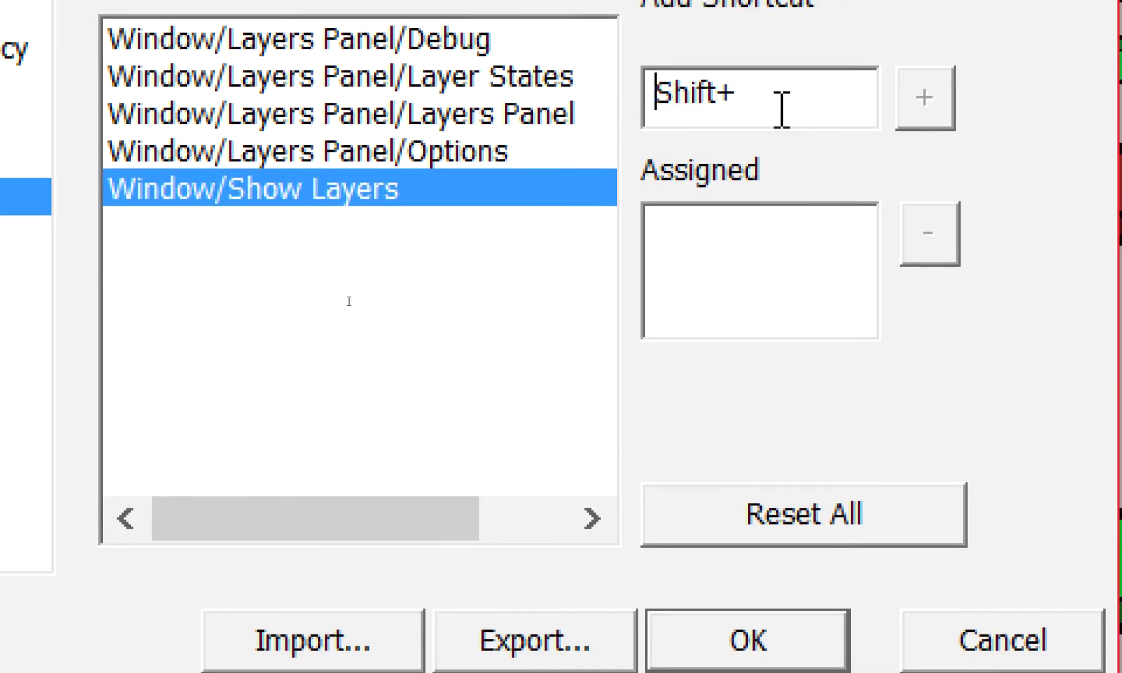
key("shift+l")
left_click(921, 100)
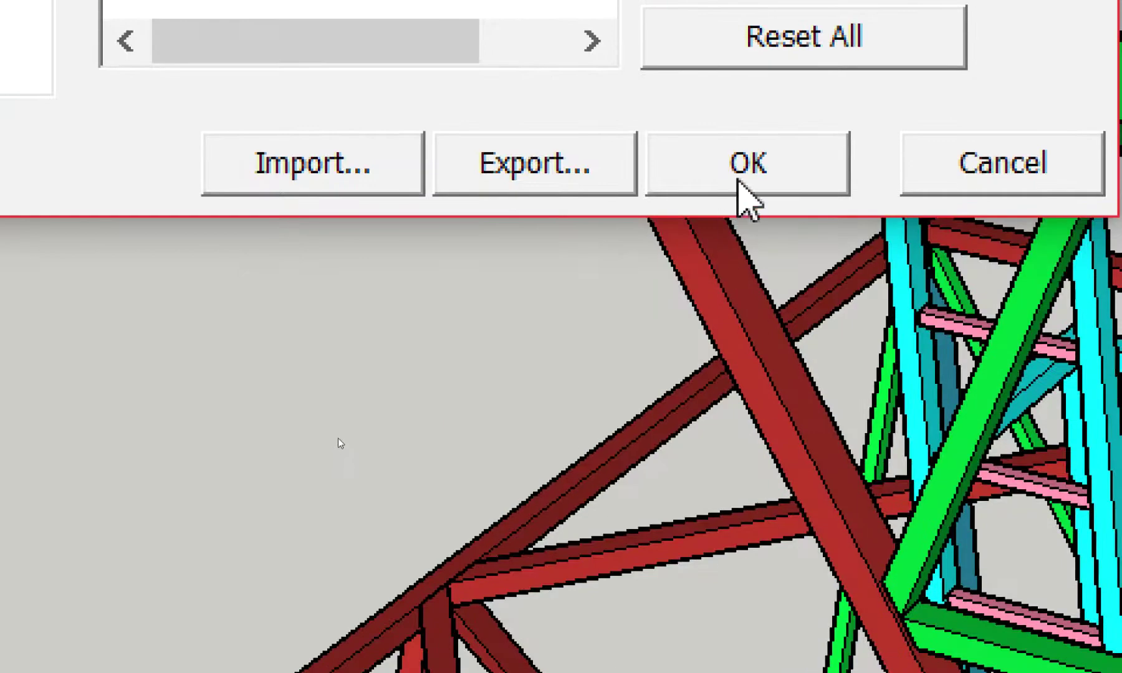
left_click(745, 167)
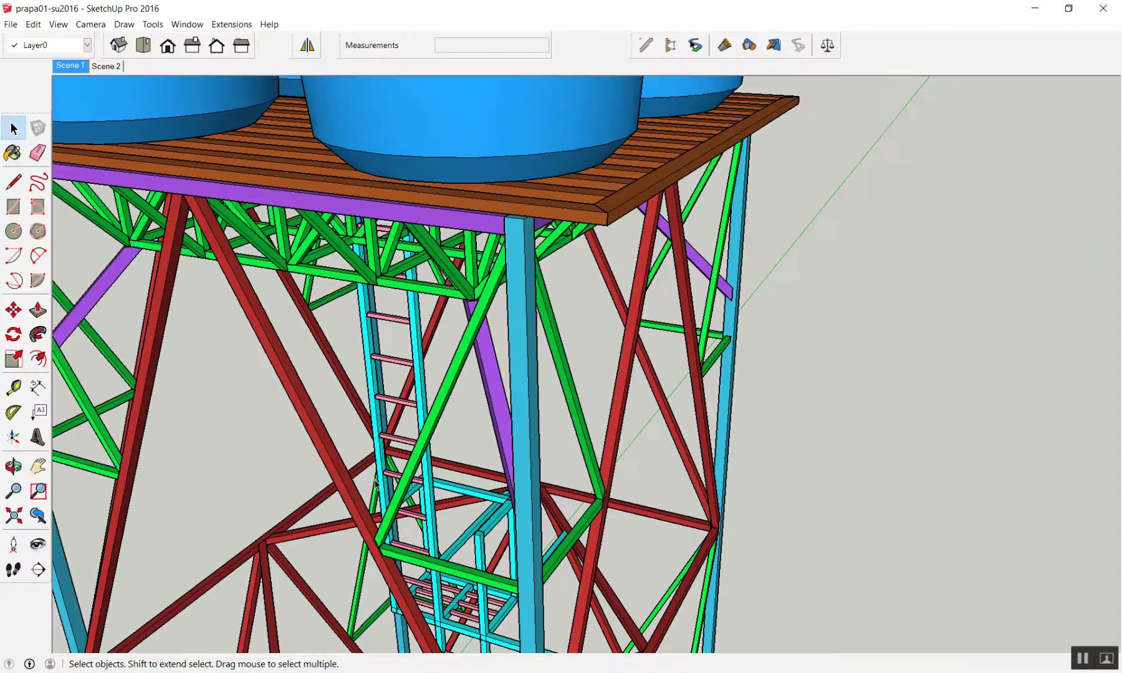
key("shift+l")
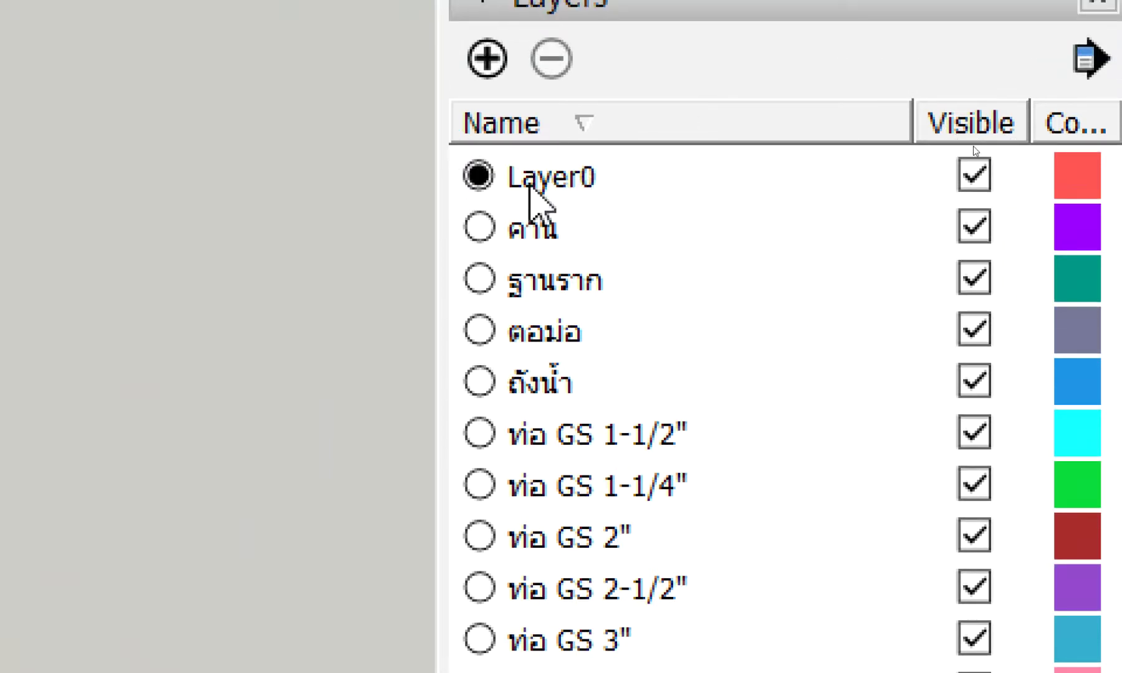
- Hide the คาน, ฐานราก, ตอม่อ and ถังน้ำ water-tank layers
left_click(973, 226)
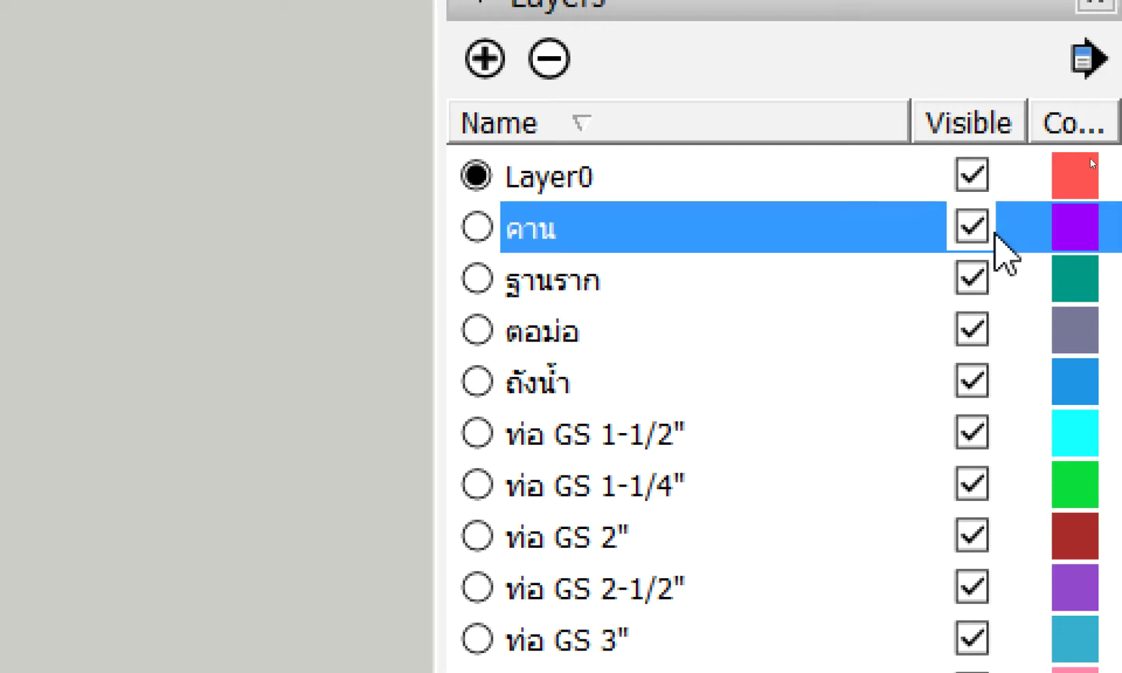
left_click(971, 278)
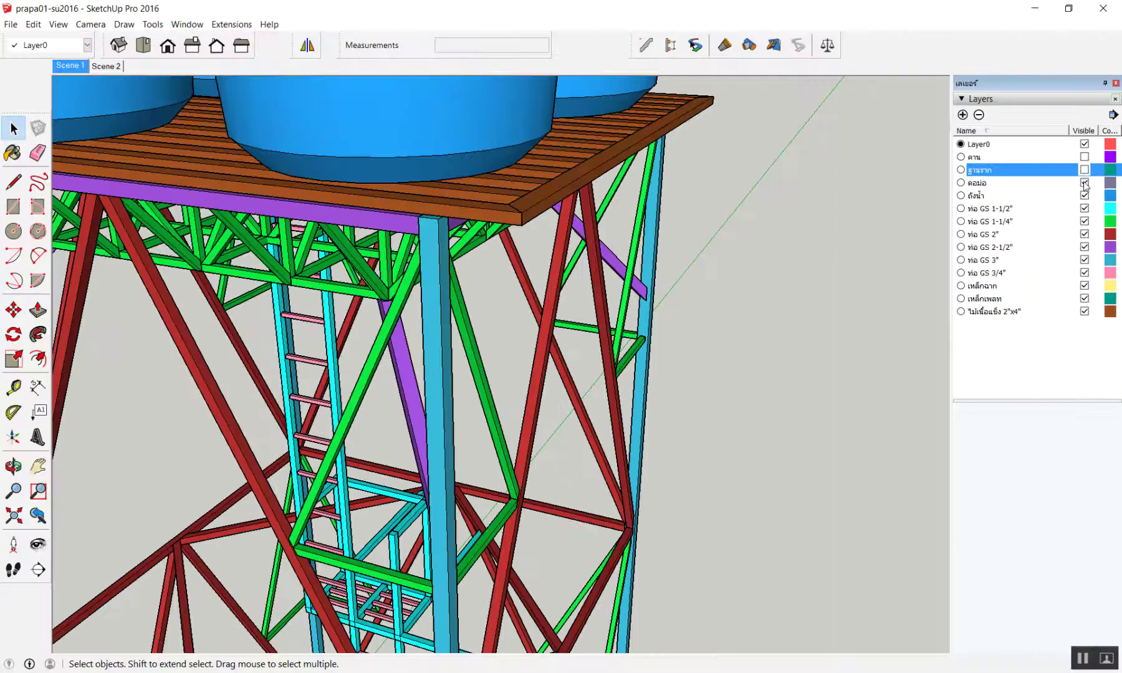
left_click(1085, 182)
scroll(704, 308, "down", 3)
scroll(702, 321, "down", 3)
scroll(674, 453, "up", 3)
scroll(653, 511, "down", 1)
scroll(653, 510, "down", 2)
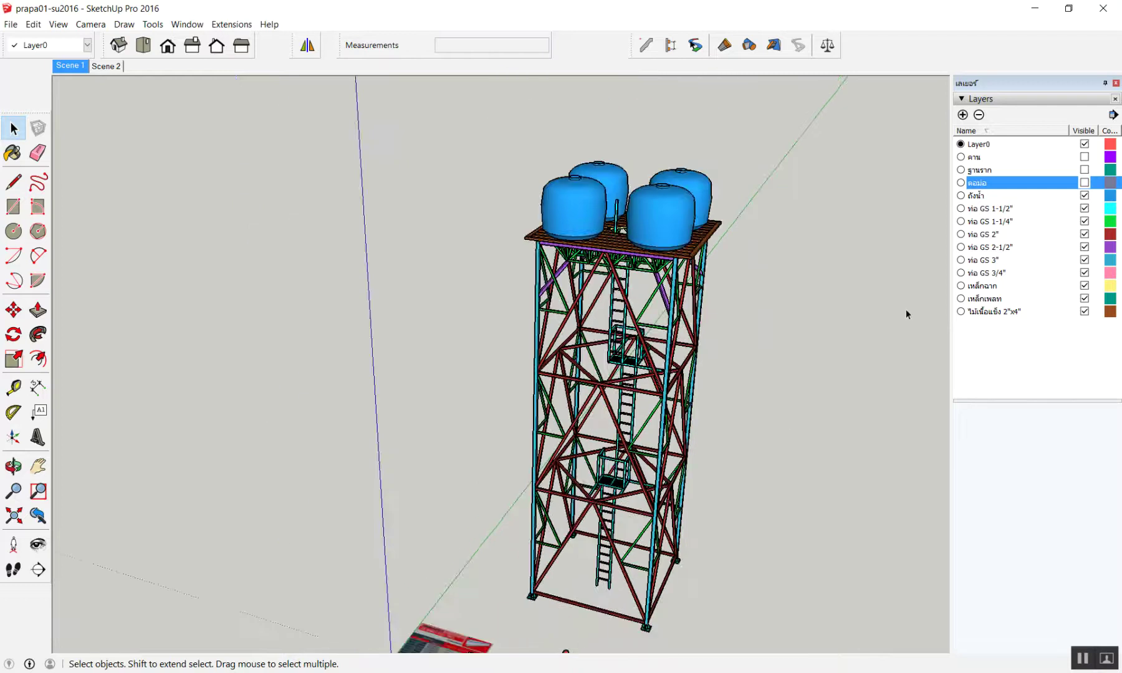
left_click(1085, 195)
- Hide the GS pipe layers (1-1/4" through 3") and the remaining steel and timber layers
left_click(1085, 221)
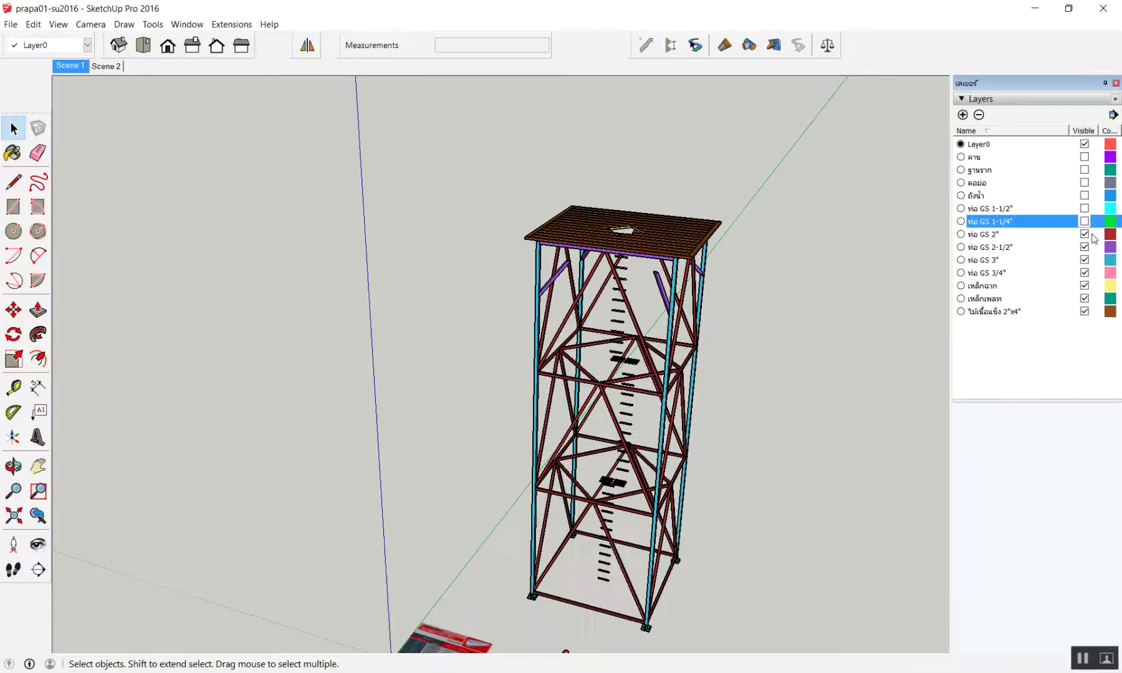
left_click(1085, 234)
left_click(1085, 247)
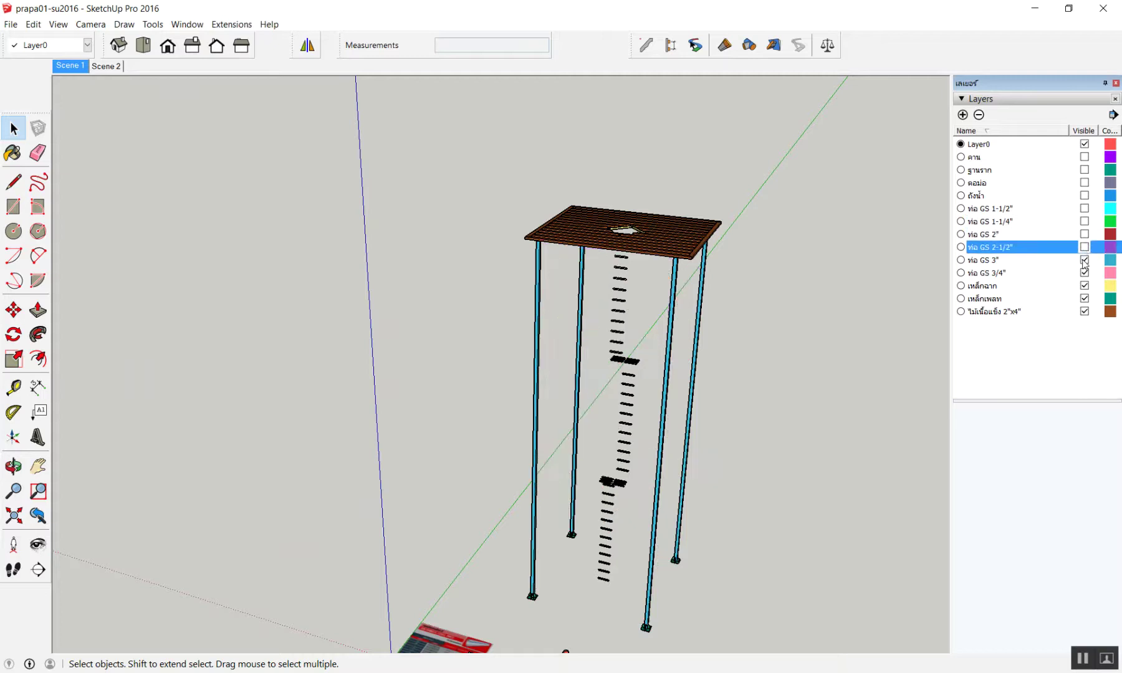
left_click(1085, 273)
left_click(1085, 285)
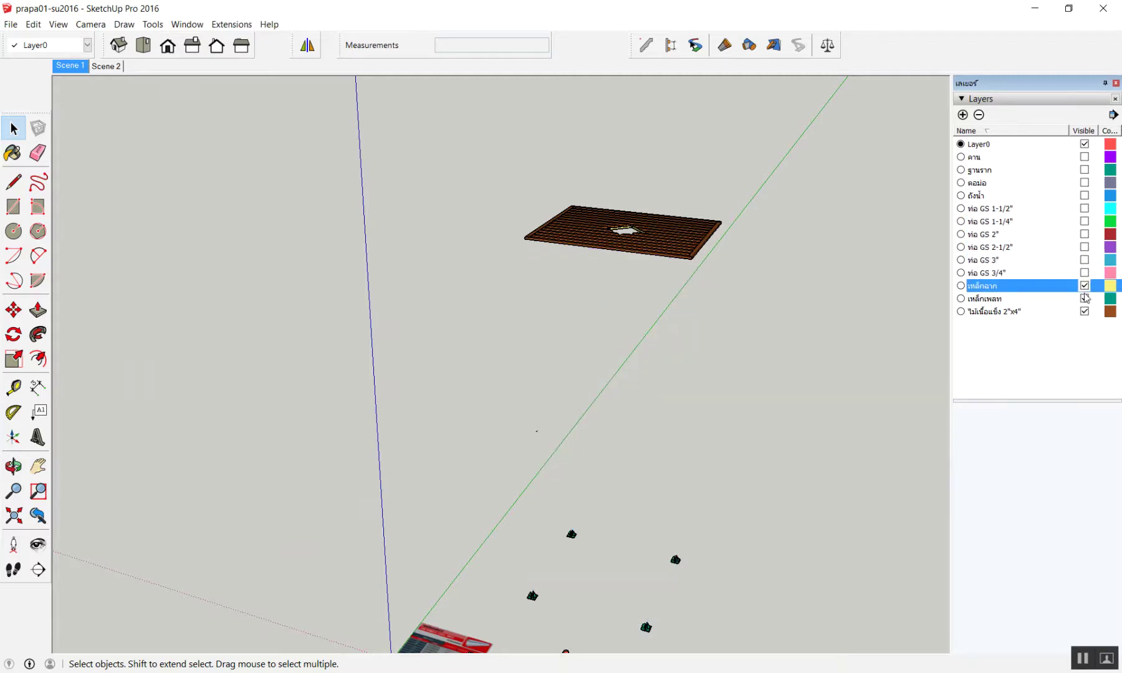
left_click(1085, 311)
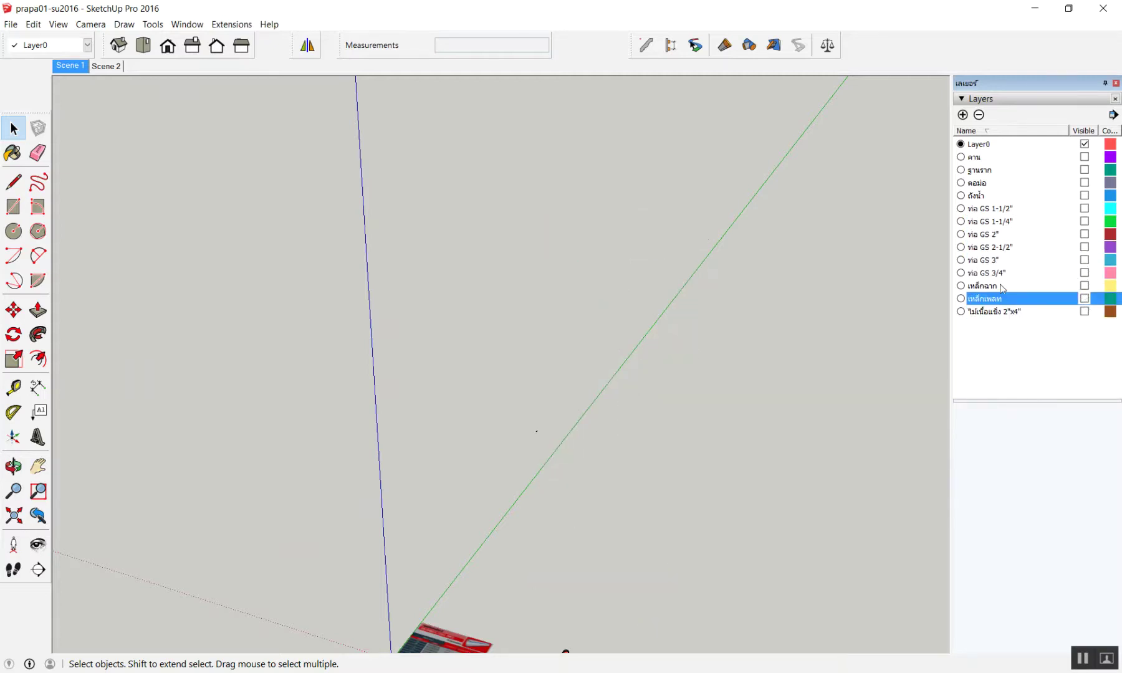
scroll(863, 312, "down", 3)
scroll(891, 354, "up", 2)
scroll(641, 337, "up", 2)
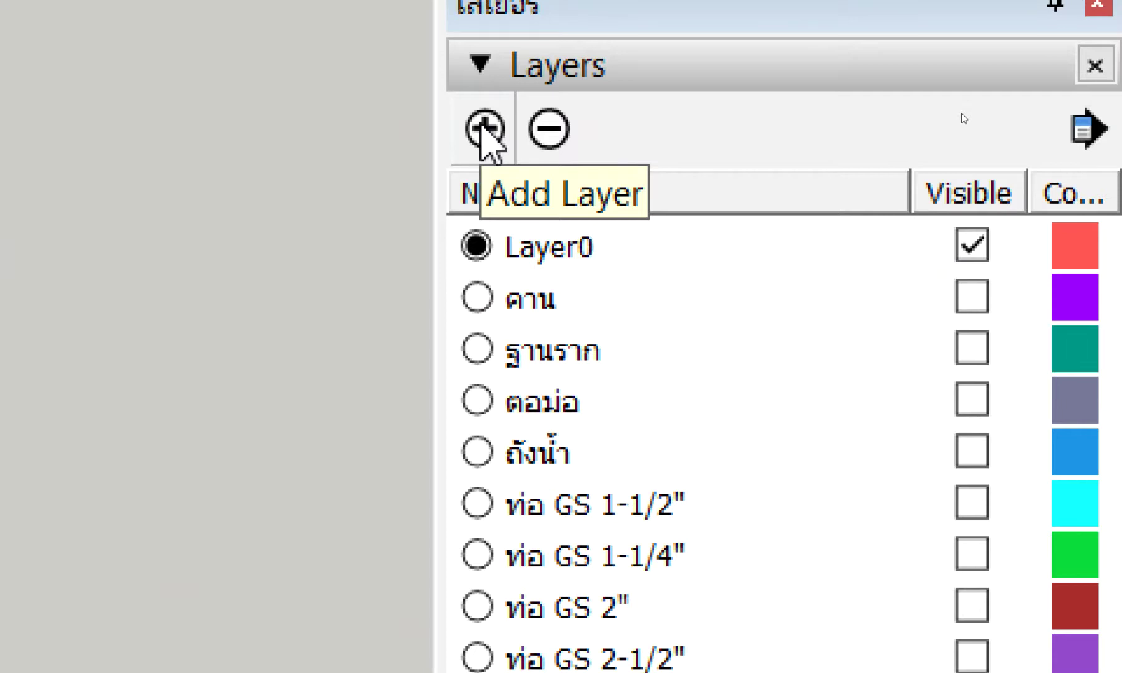
- Add a layer named ไม้แบบ, then delete it again
left_click(484, 128)
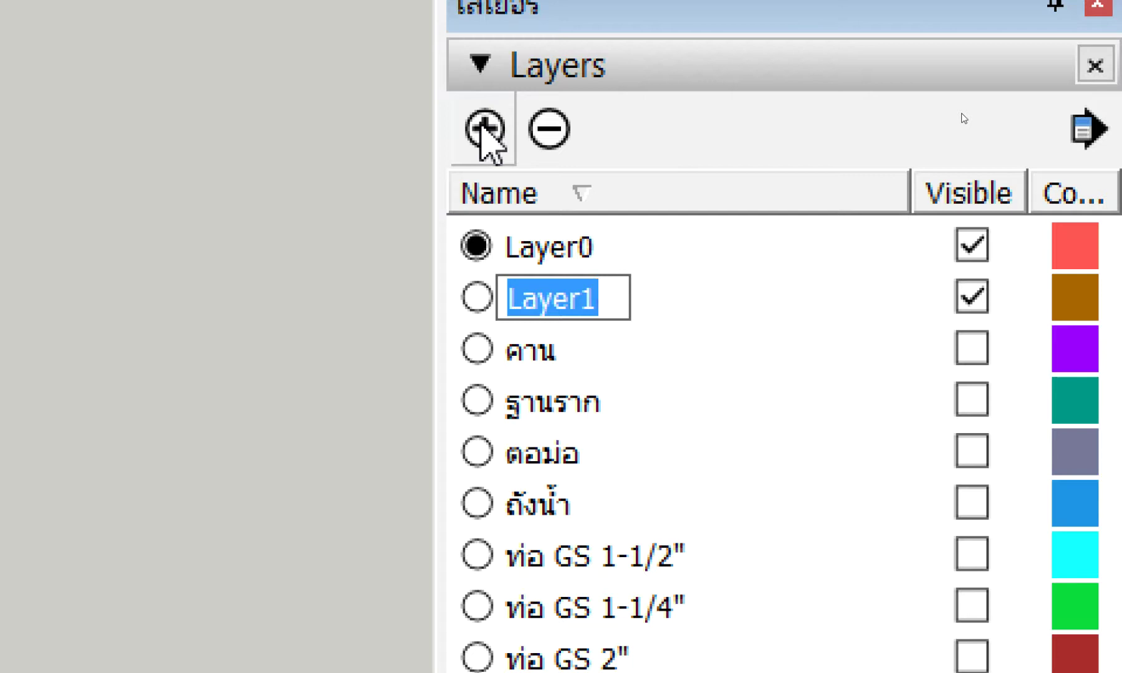
type("w")
key("BackSpace")
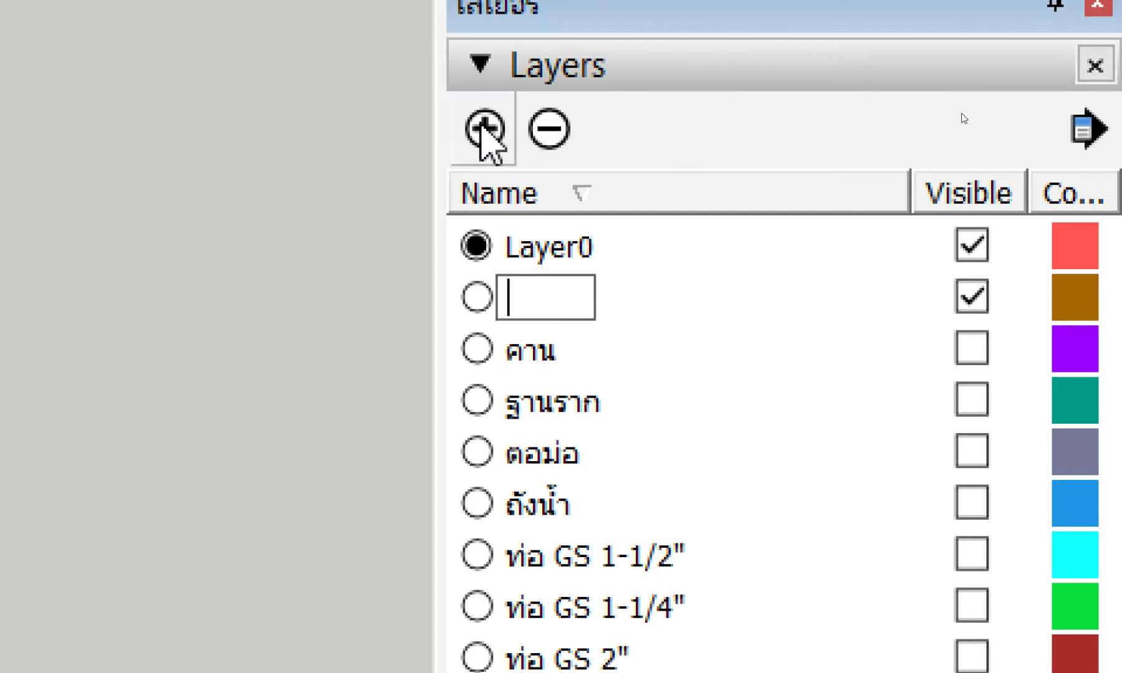
type("ไม้แ")
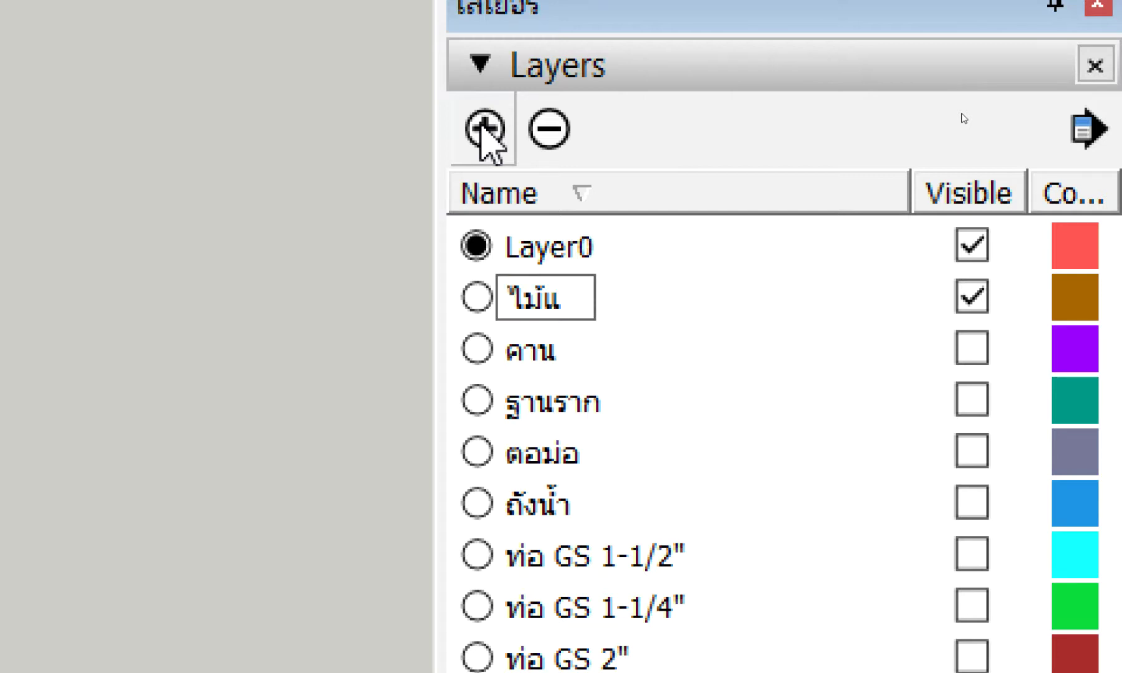
type("บบ")
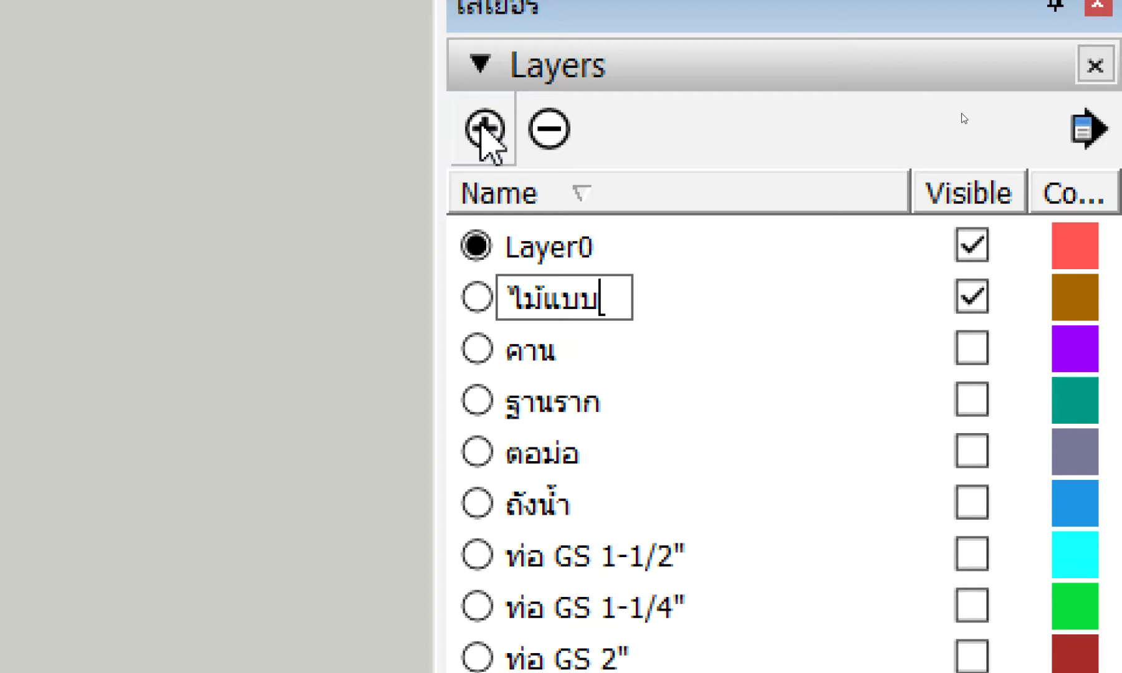
key("Return")
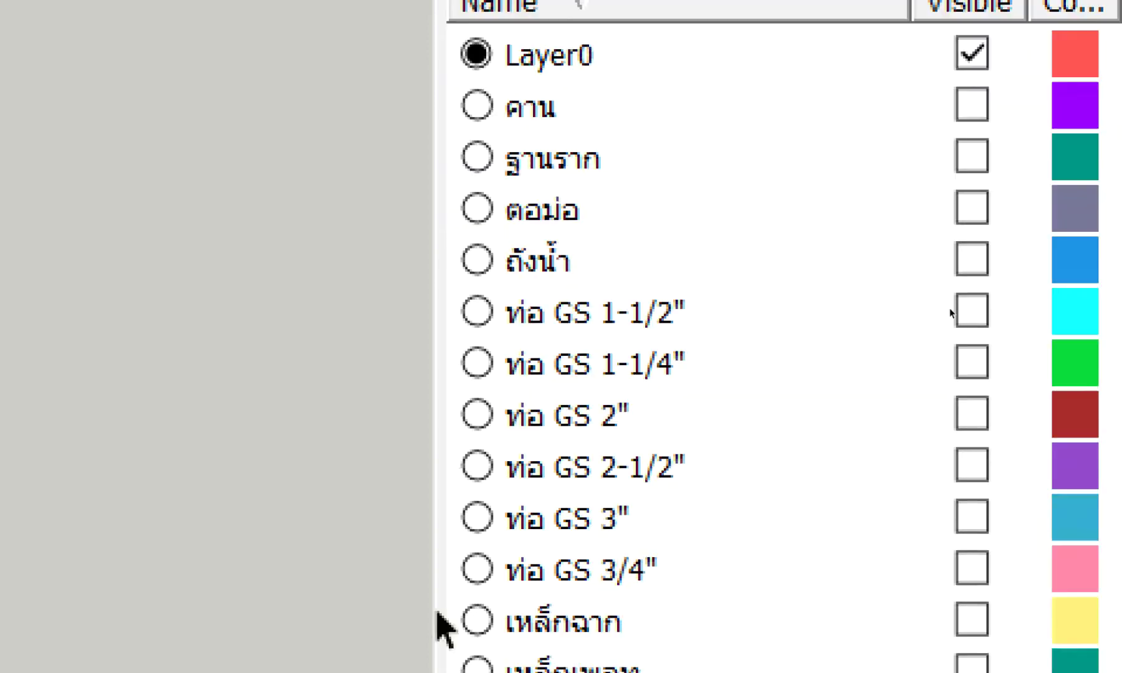
left_click(602, 494)
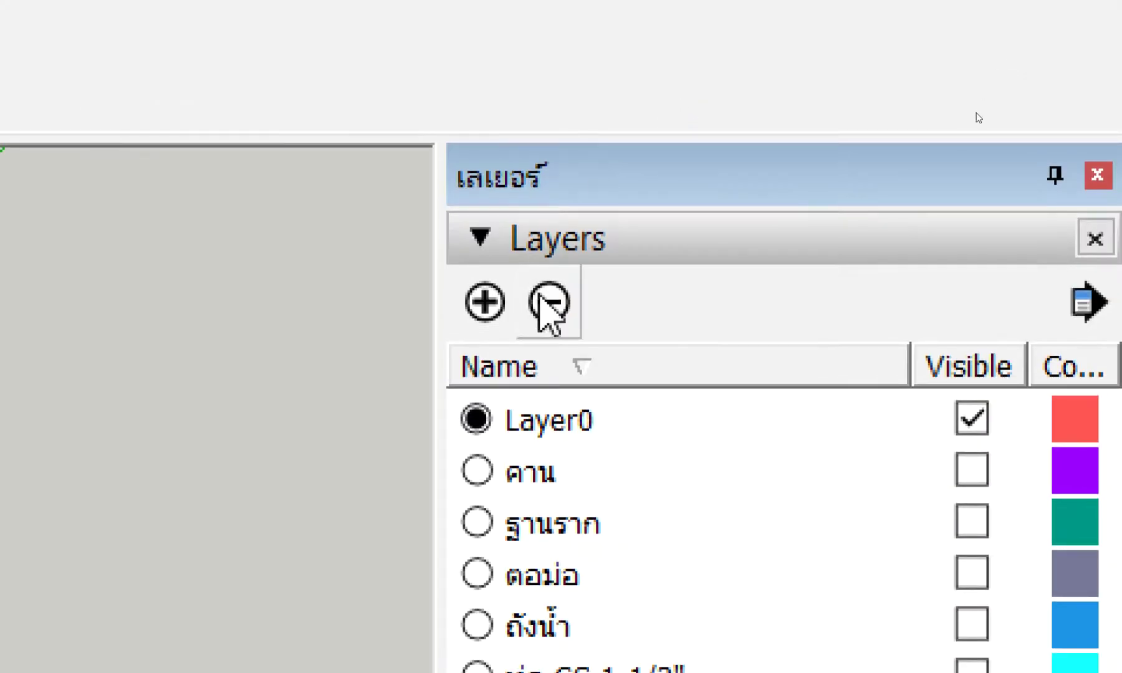
left_click(542, 300)
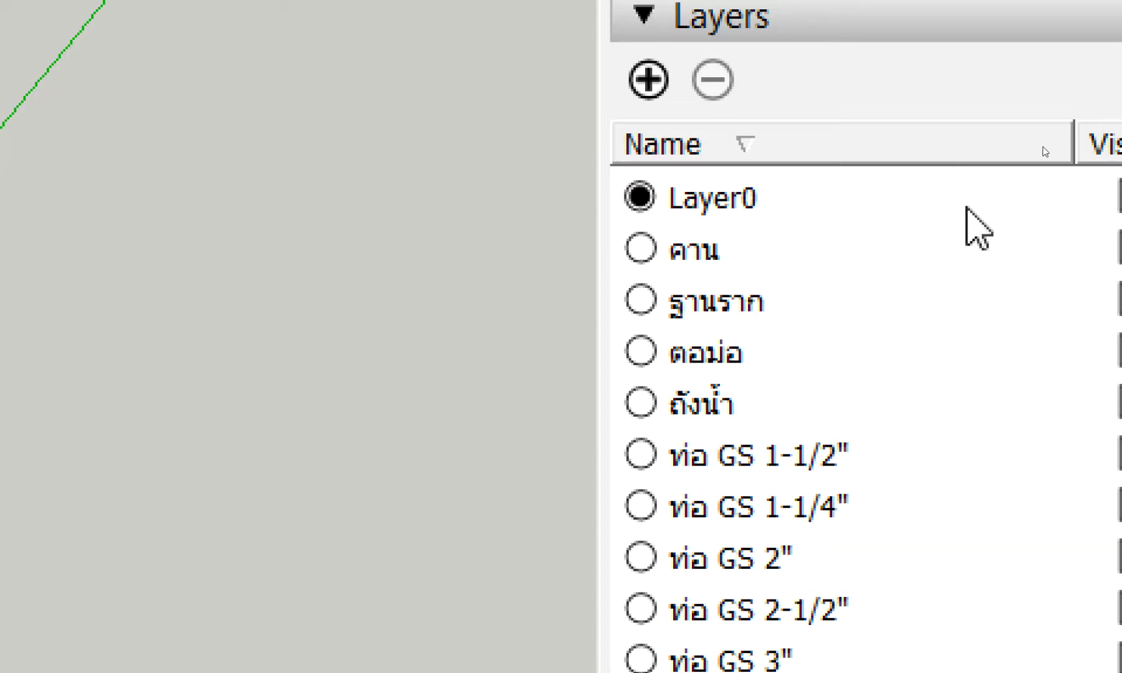
- Select Layer0 and make the ท่อ GS 3" pipe layer visible to view its vertical pipes
left_click(796, 200)
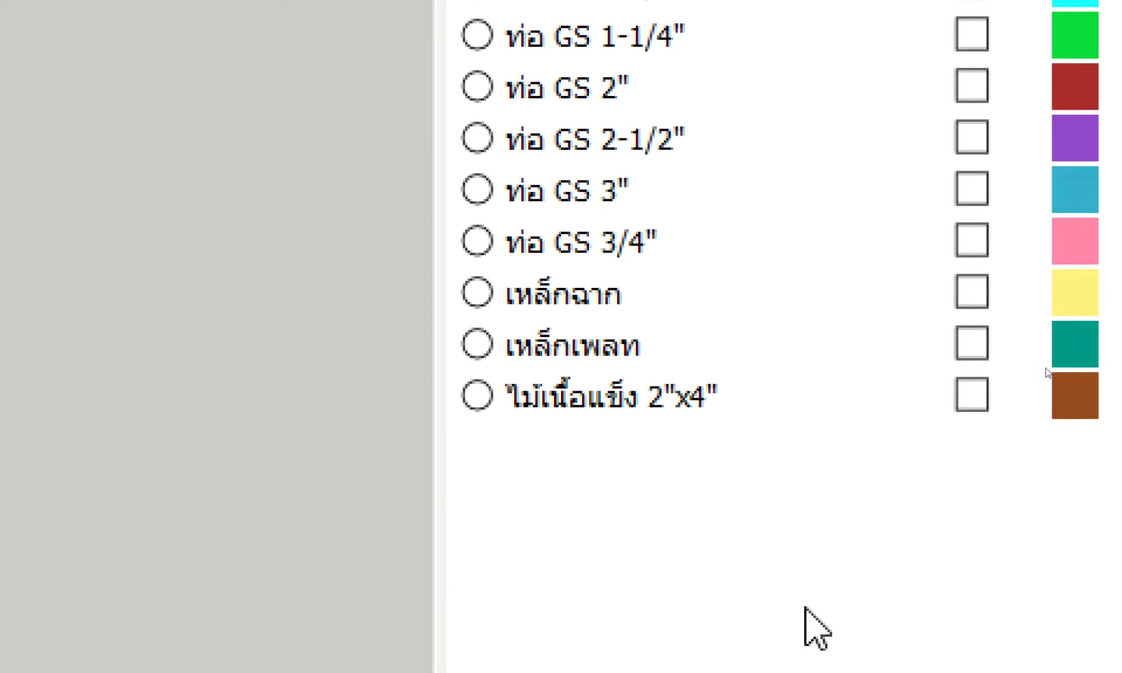
left_click(967, 151)
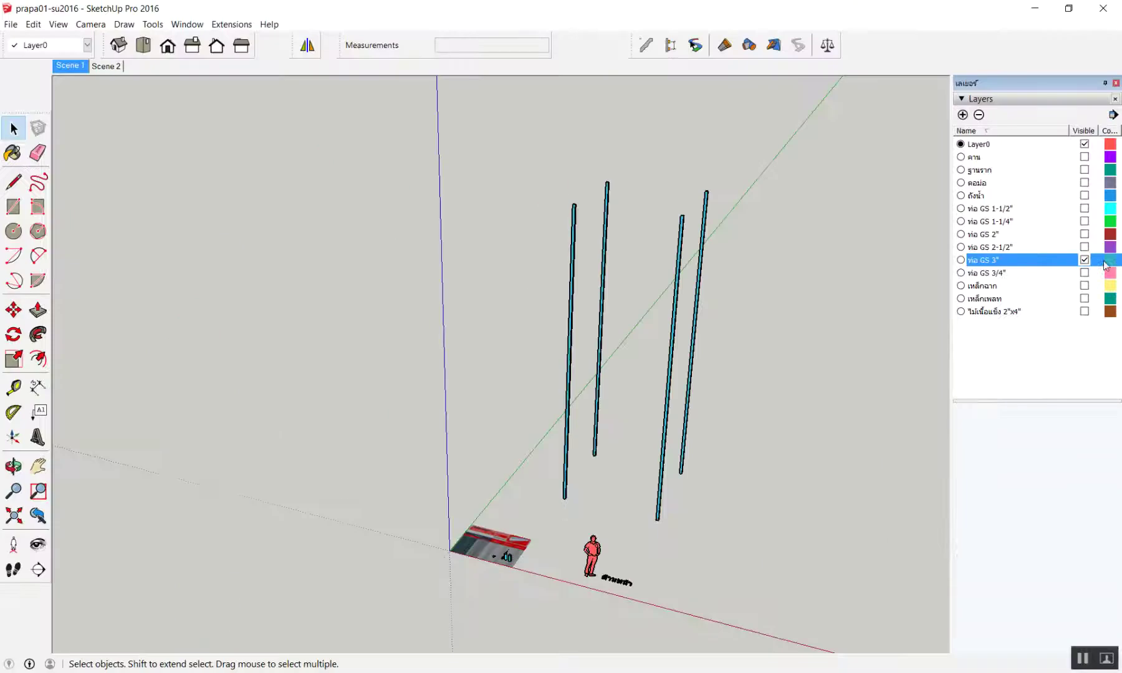
scroll(697, 206, "up", 3)
middle_click_drag(697, 206, 706, 320)
- Orbit and zoom down onto the galvanized steel pipe size chart
scroll(654, 306, "up", 3)
scroll(608, 341, "up", 2)
scroll(677, 326, "up", 2)
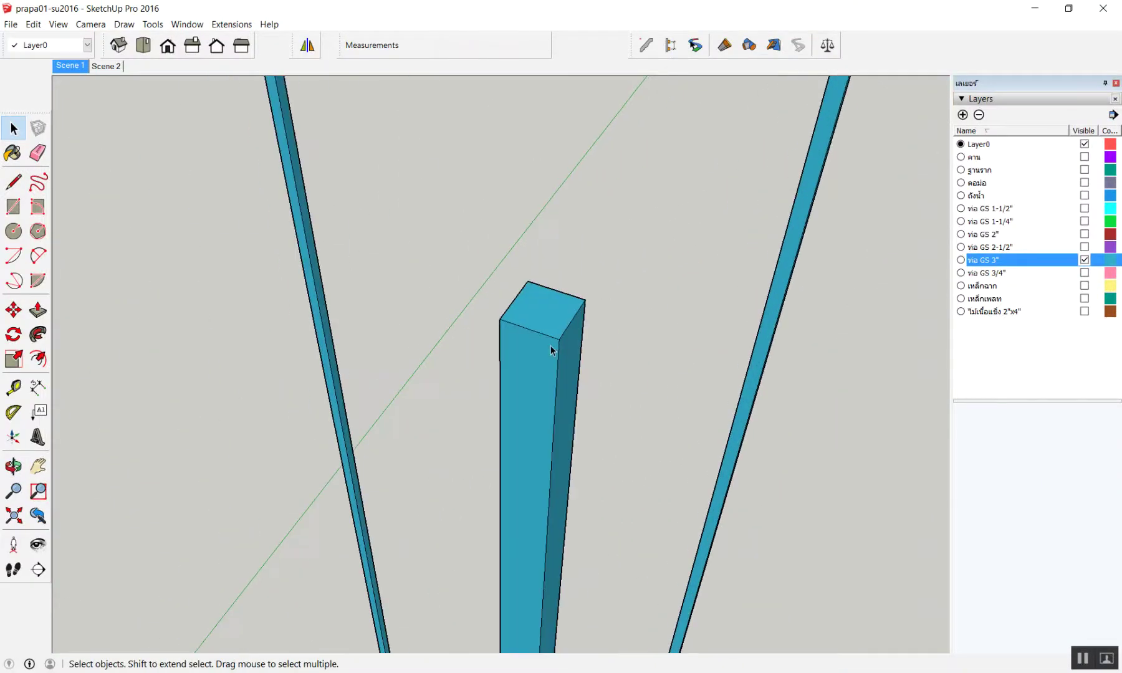
scroll(551, 348, "down", 2)
scroll(608, 247, "down", 3)
scroll(623, 237, "down", 2)
scroll(586, 325, "up", 2)
scroll(490, 443, "up", 2)
scroll(507, 449, "up", 3)
middle_click_drag(508, 443, 536, 436)
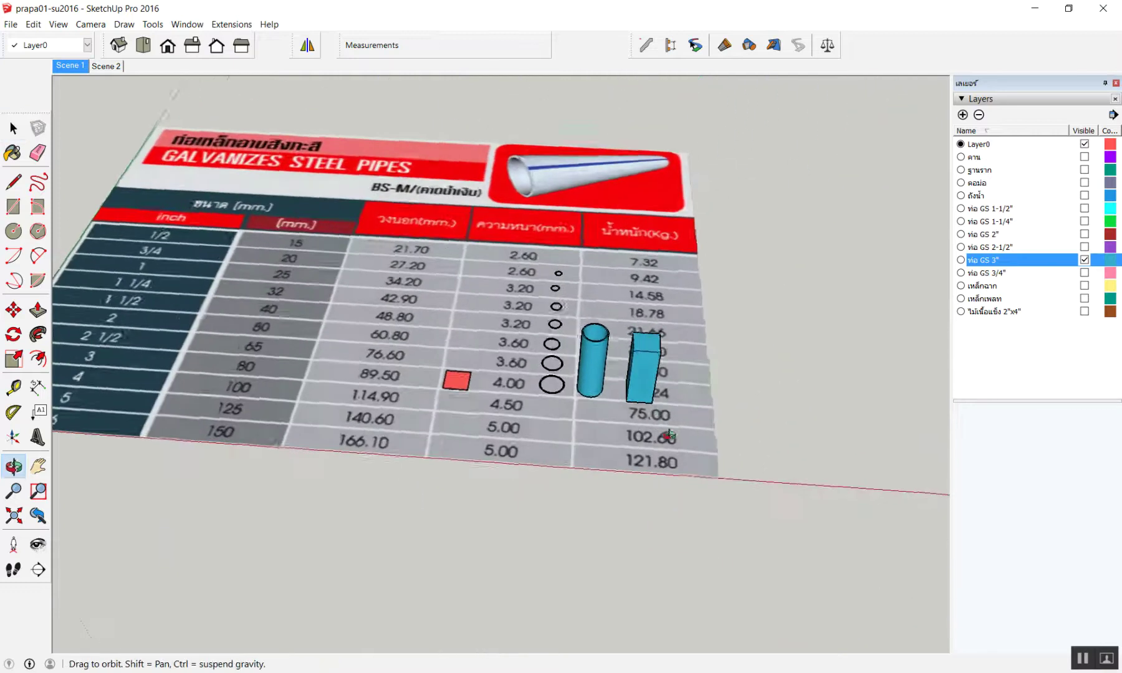
scroll(553, 439, "up", 3)
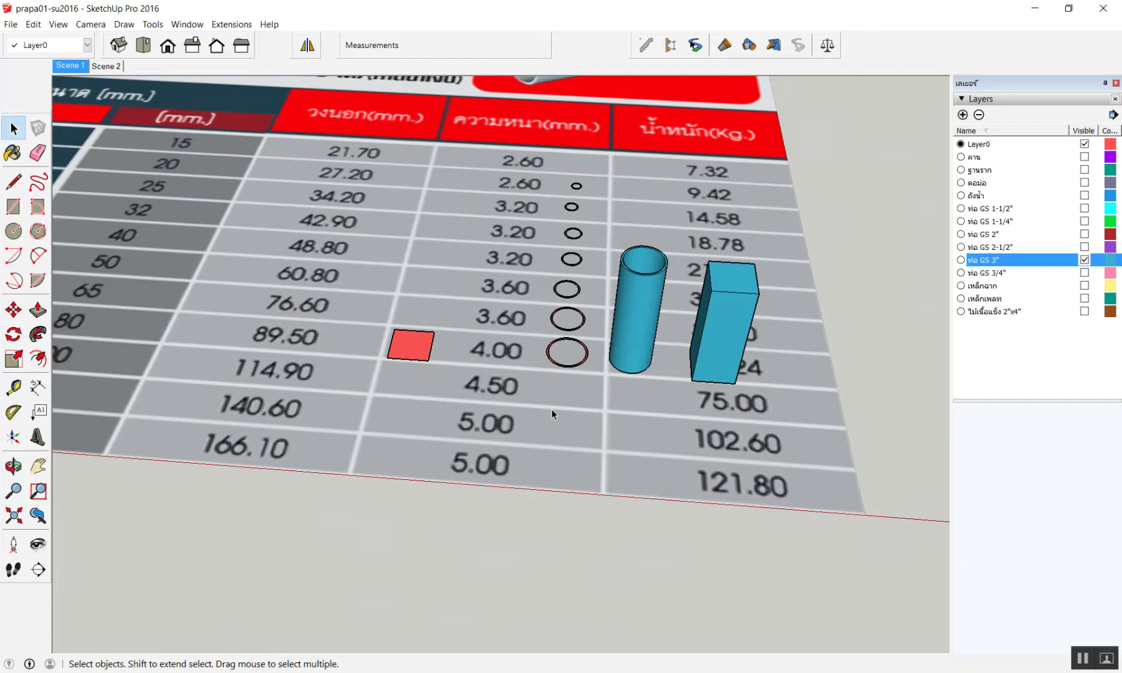
scroll(551, 409, "down", 2)
scroll(545, 399, "down", 1)
- Return to the Select tool and zoom in on the round pipe and square tube samples
key("space")
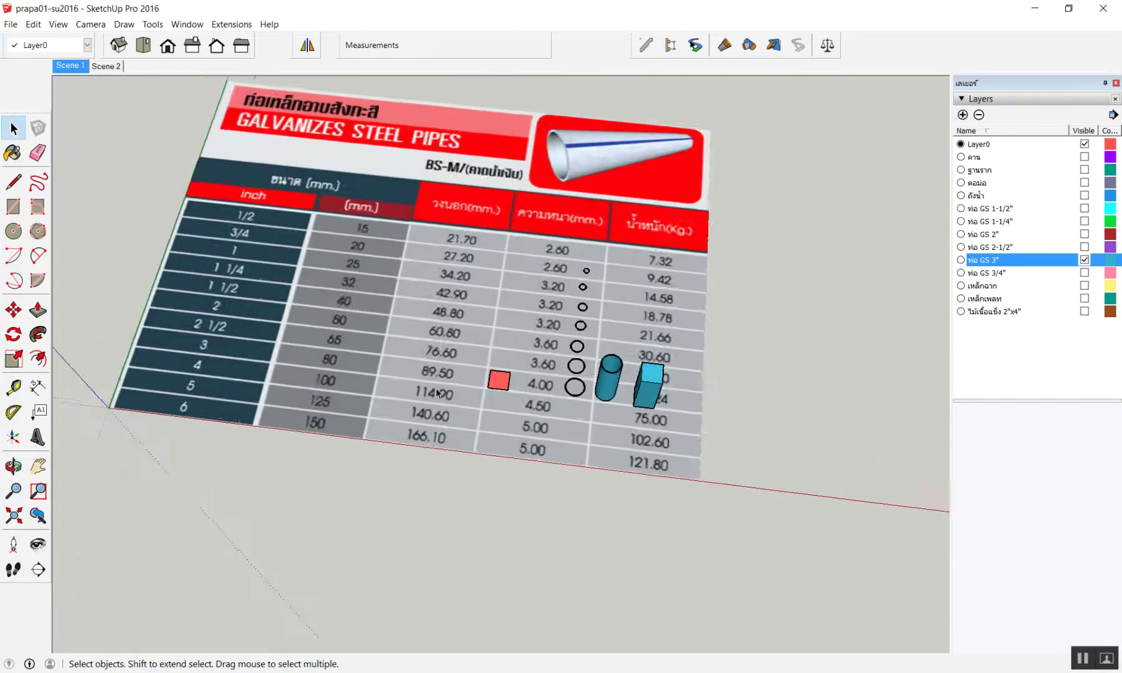
scroll(416, 353, "up", 3)
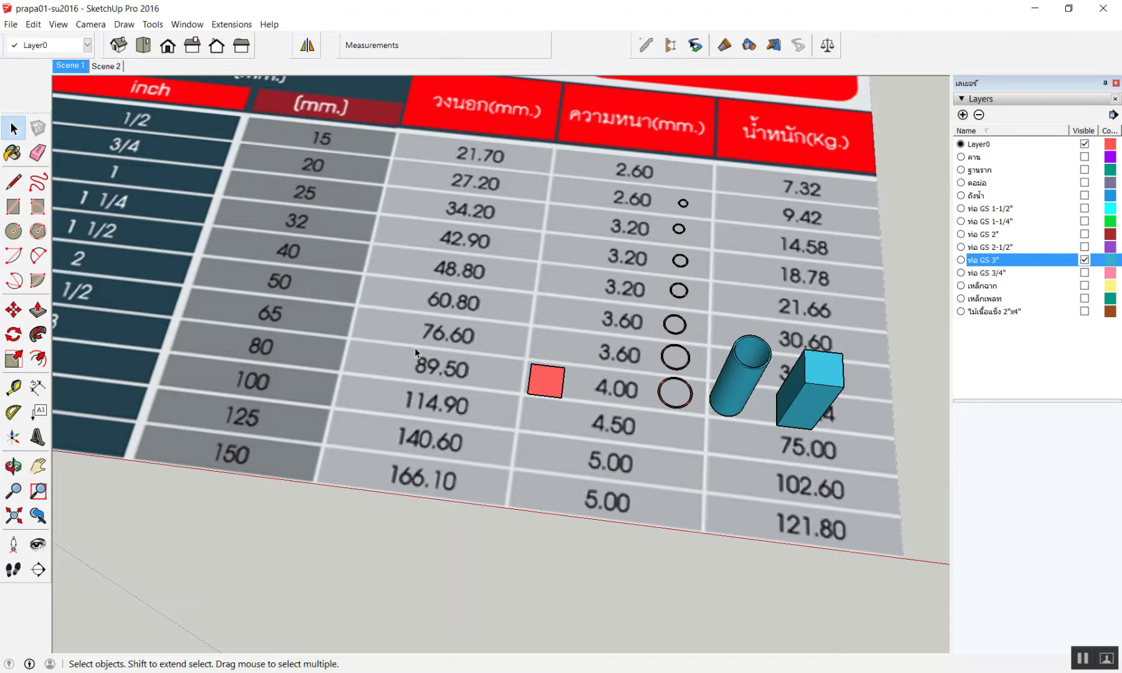
scroll(387, 293, "down", 3)
scroll(600, 207, "up", 2)
scroll(623, 268, "up", 2)
scroll(645, 324, "up", 2)
scroll(673, 337, "up", 2)
scroll(393, 381, "down", 2)
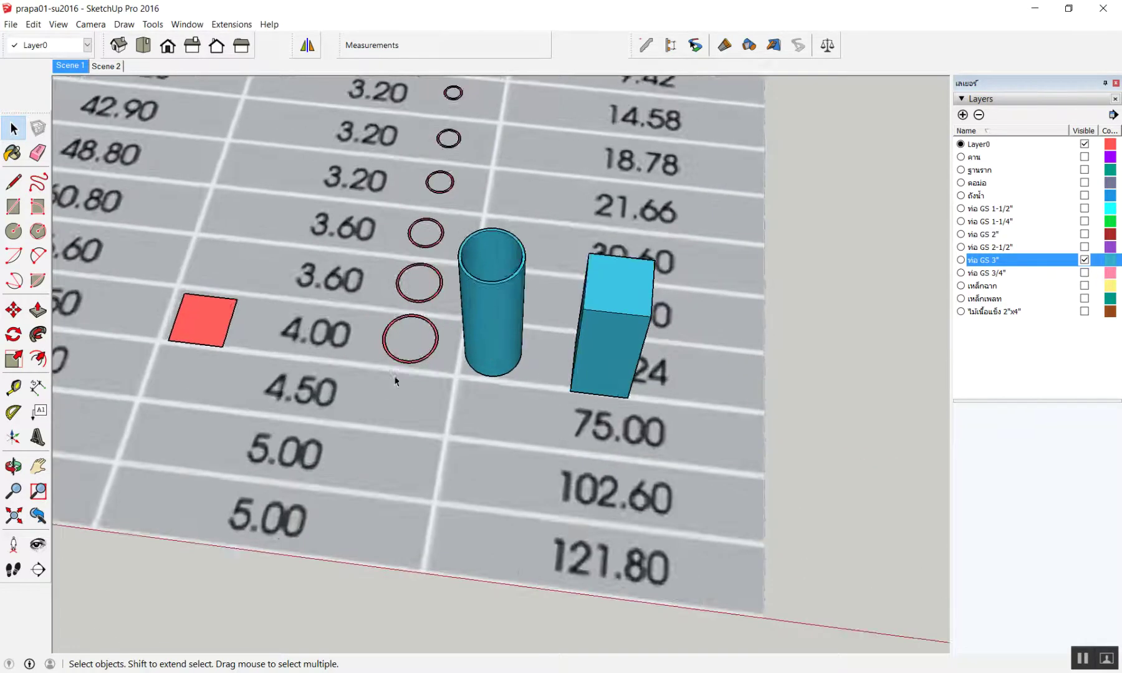
scroll(215, 380, "down", 2)
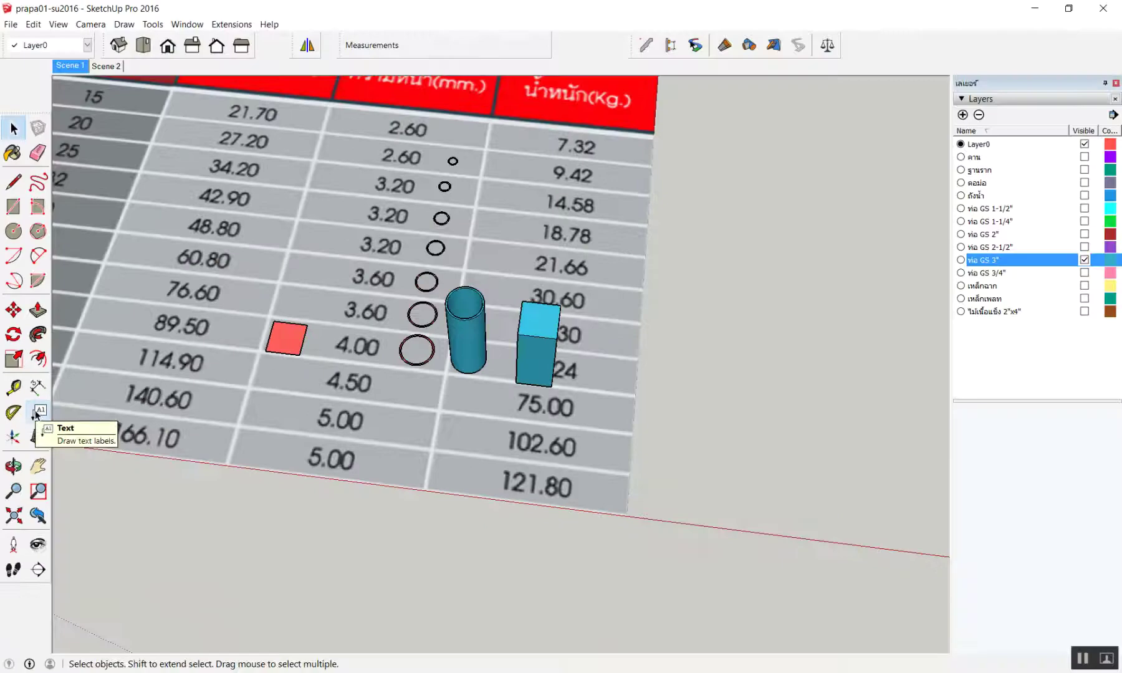
left_click(36, 414)
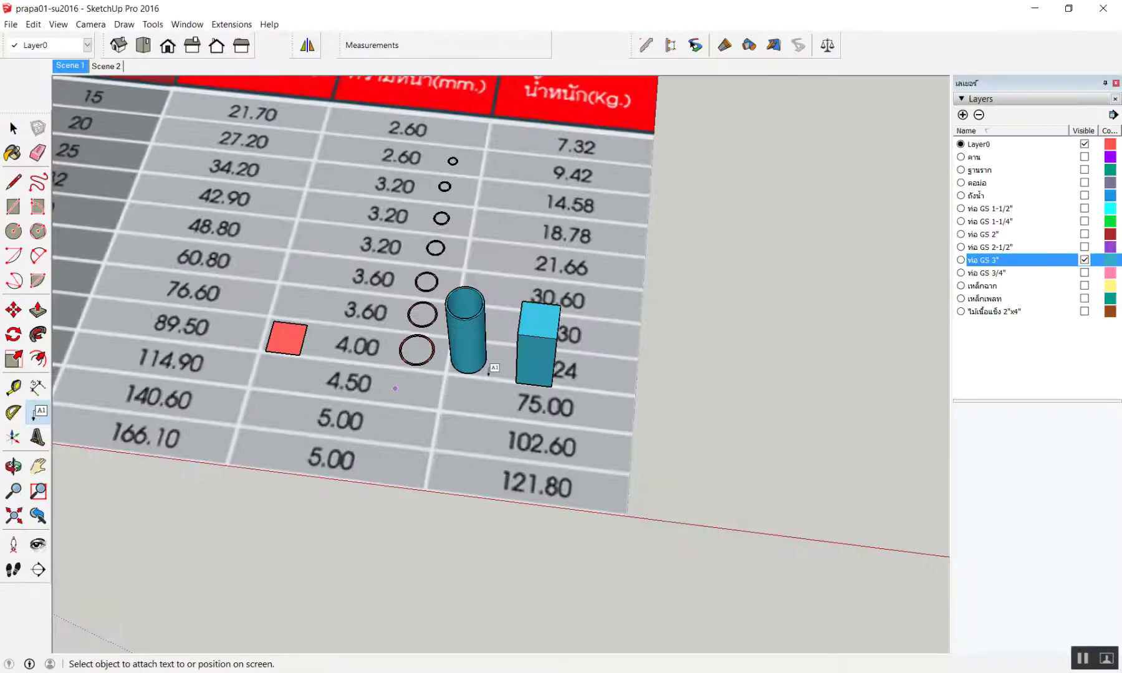
left_click(542, 346)
left_click(752, 268)
left_click(467, 336)
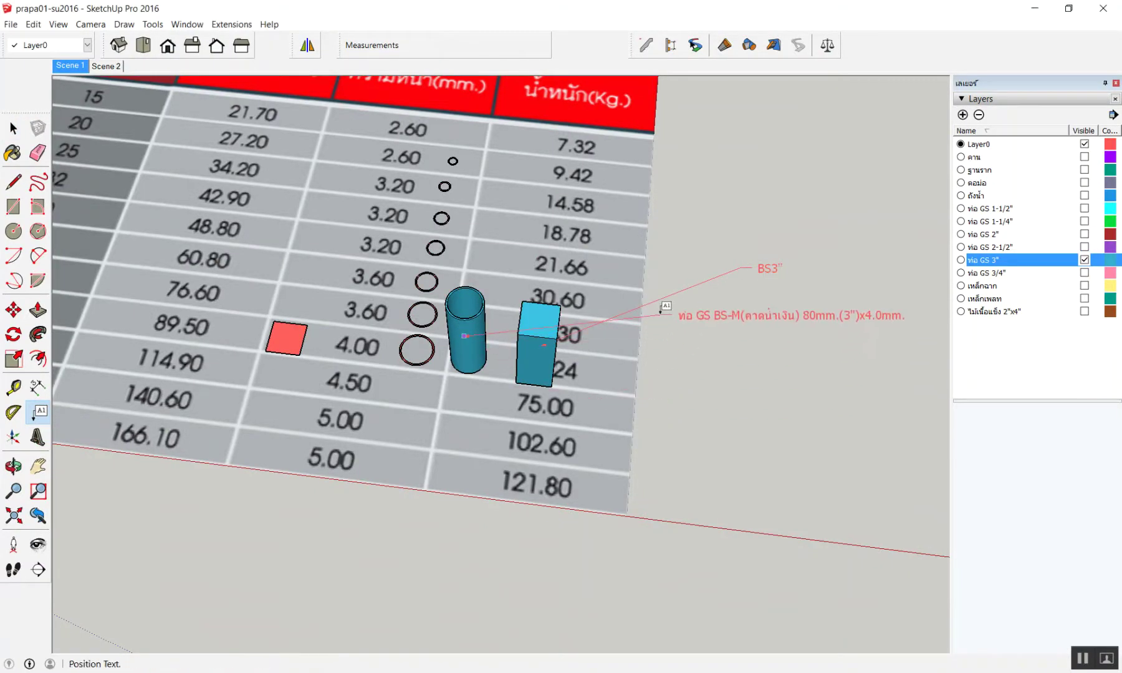
left_click(670, 315)
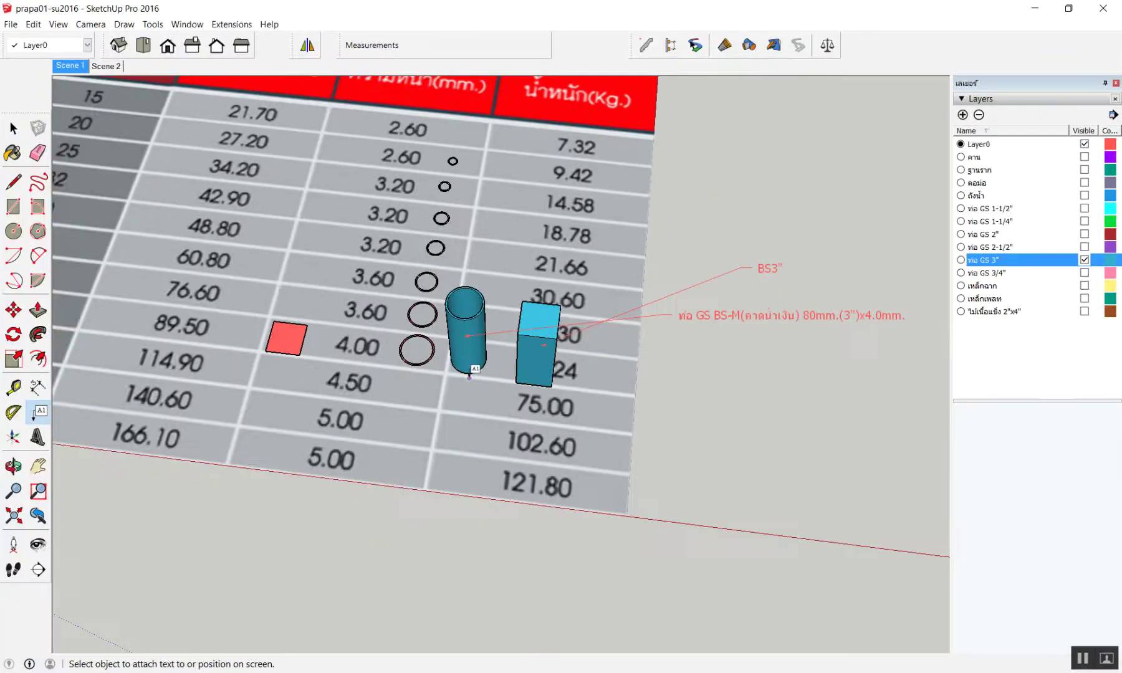
left_click(469, 359)
left_click(666, 423)
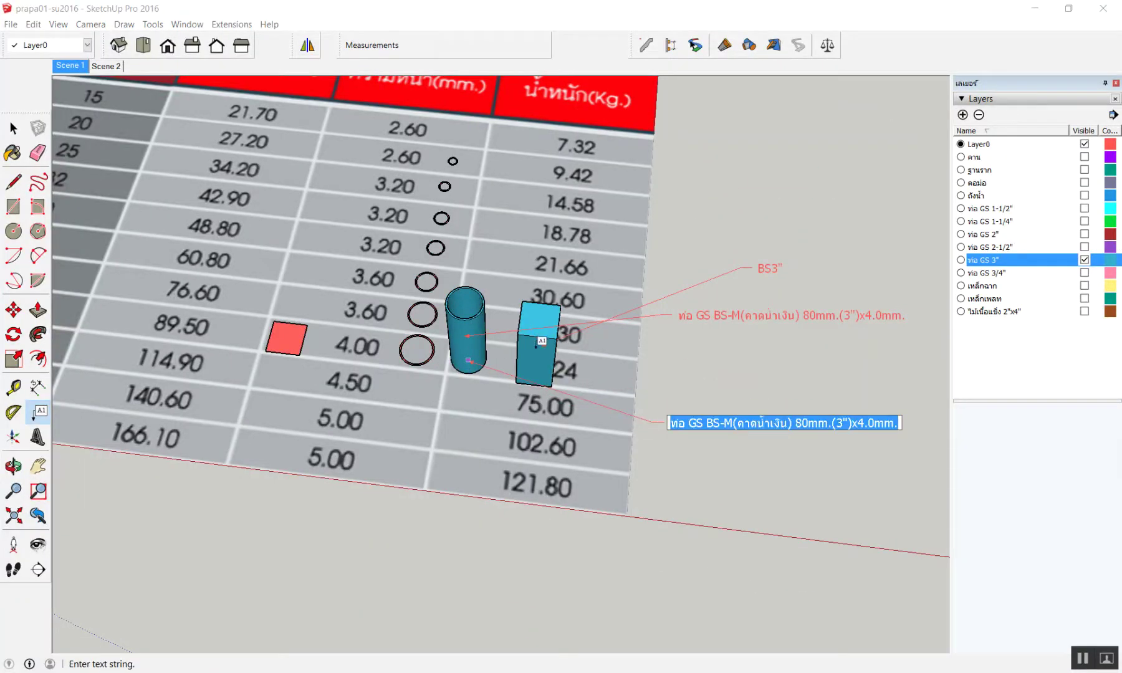
left_click(542, 341)
left_click(535, 359)
left_click(706, 371)
left_click(779, 386)
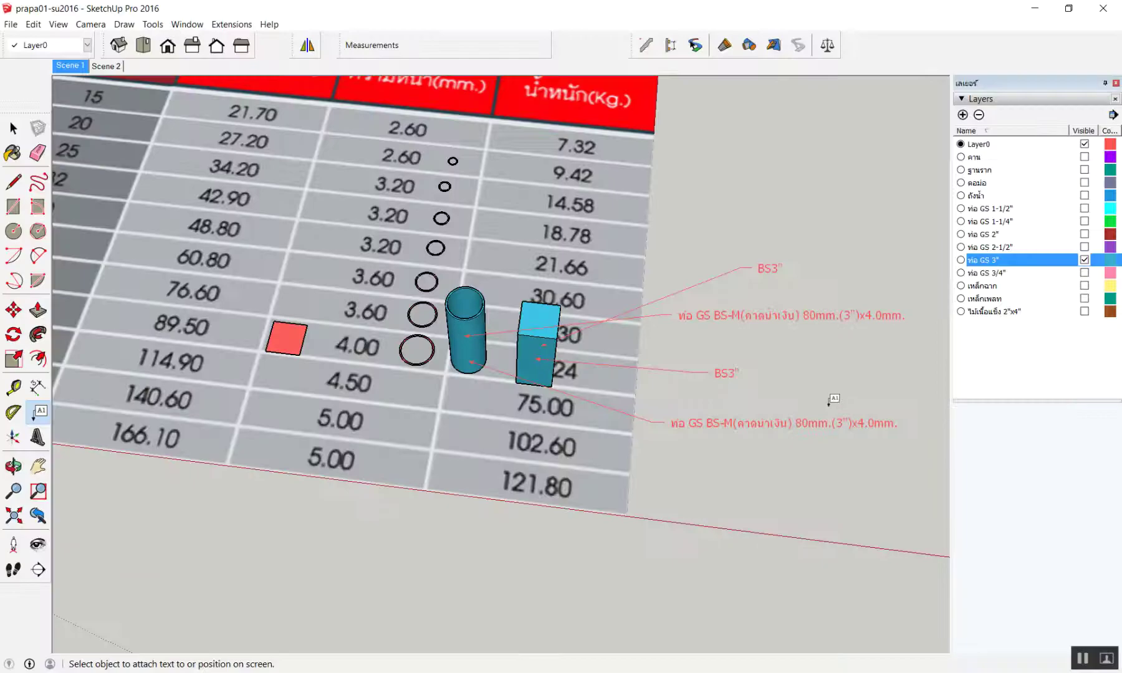
key("space")
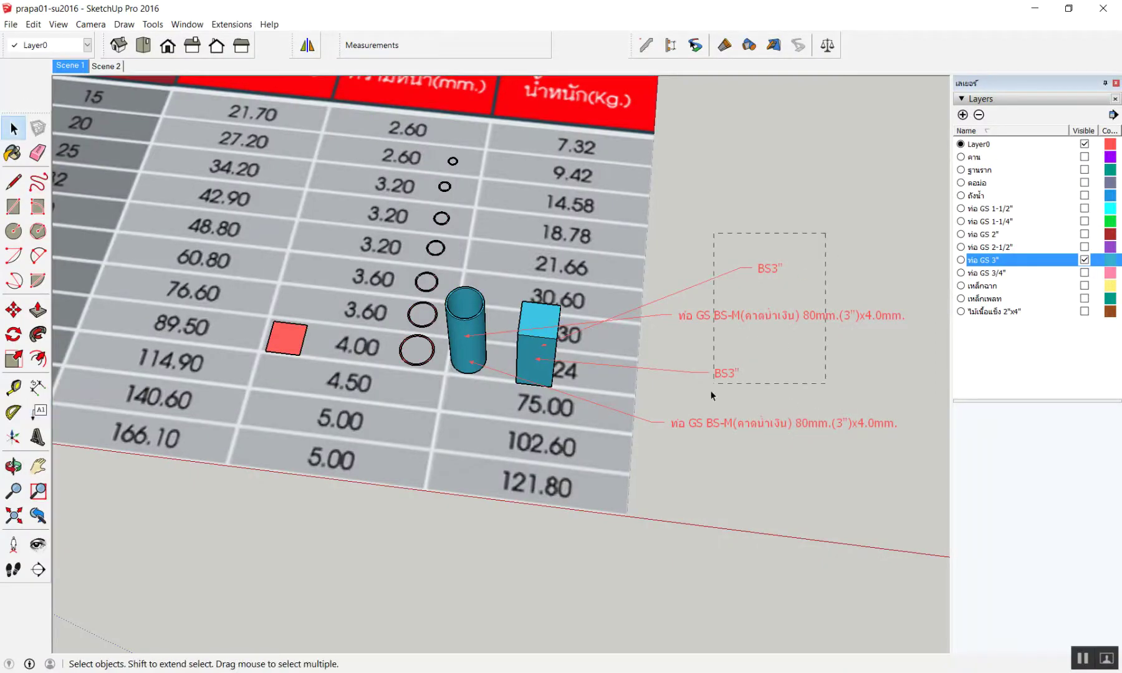
left_click_drag(676, 463, 669, 457)
key("Delete")
scroll(579, 376, "up", 3)
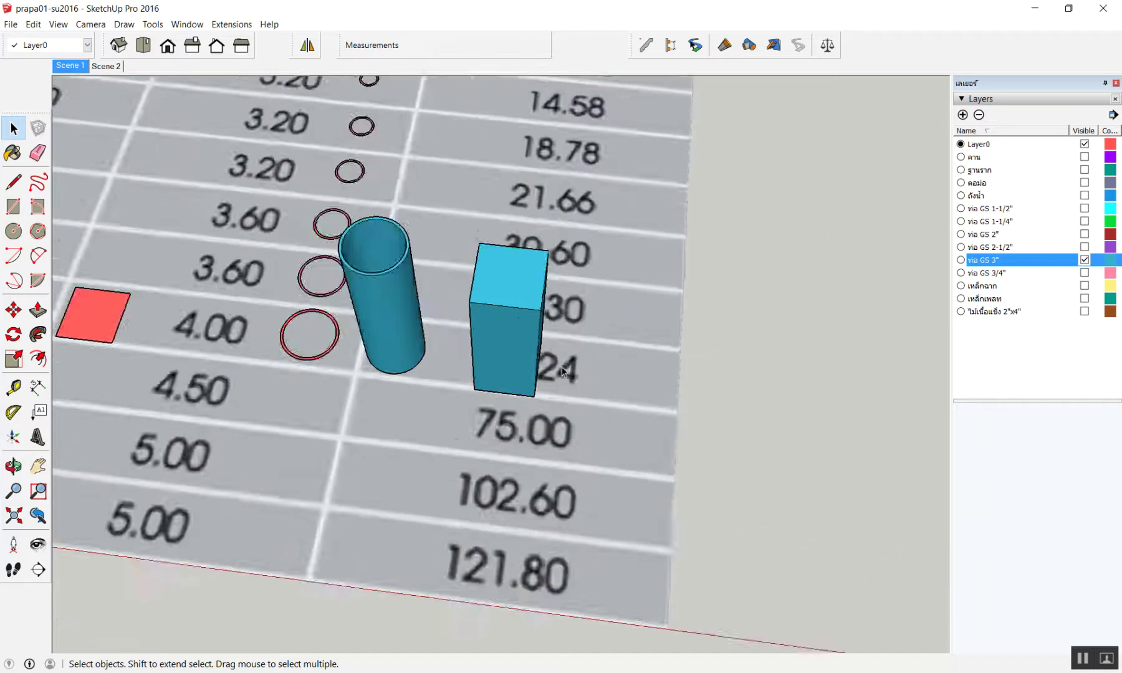
scroll(579, 376, "up", 2)
left_click(489, 272)
scroll(441, 339, "down", 3)
scroll(438, 413, "down", 3)
scroll(456, 463, "down", 2)
scroll(455, 462, "down", 2)
middle_click_drag(455, 462, 496, 248)
scroll(497, 247, "up", 3)
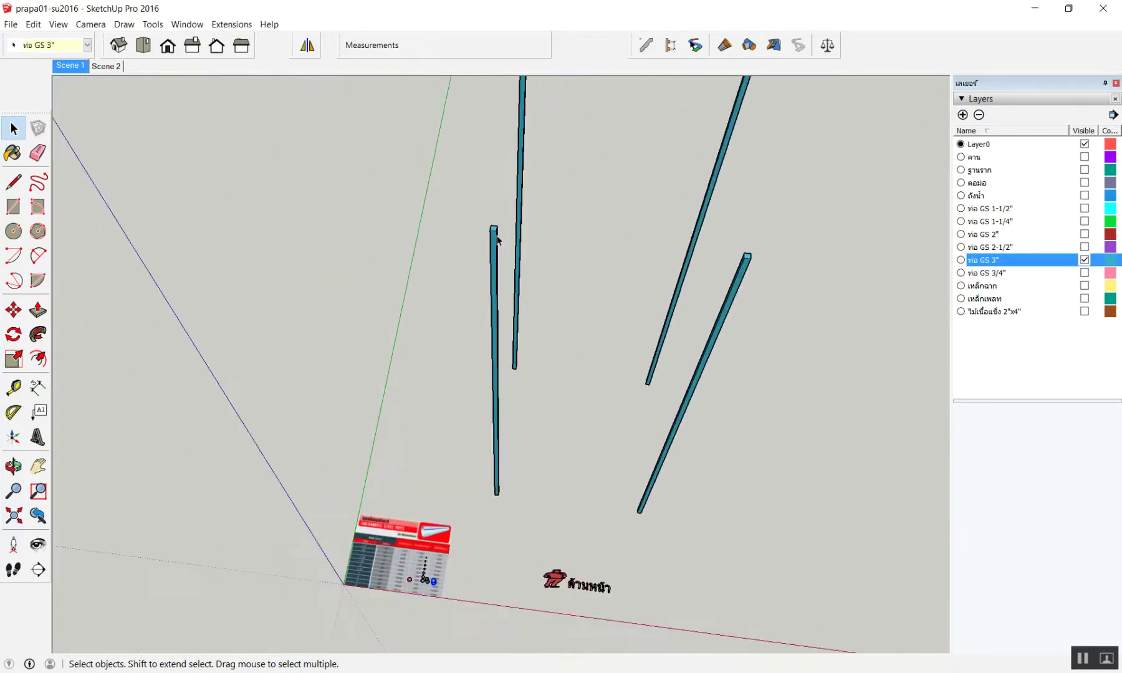
scroll(497, 248, "up", 3)
scroll(497, 248, "down", 1)
scroll(451, 229, "down", 3)
scroll(445, 303, "down", 2)
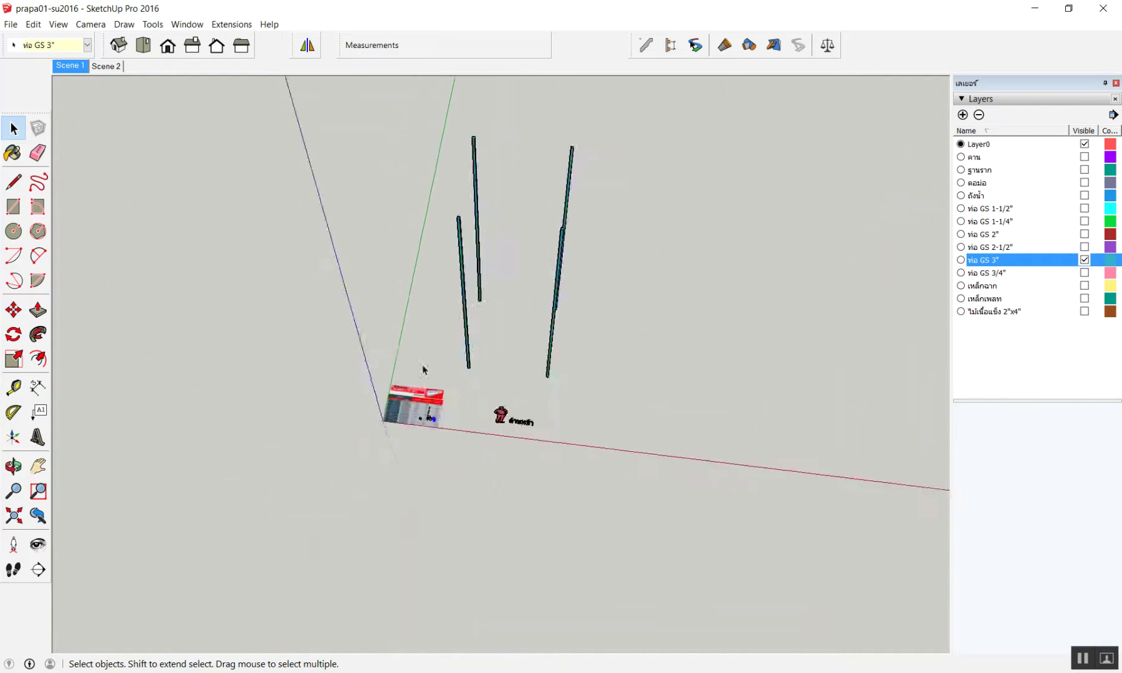
scroll(402, 449, "up", 2)
scroll(457, 439, "up", 3)
scroll(466, 426, "up", 5)
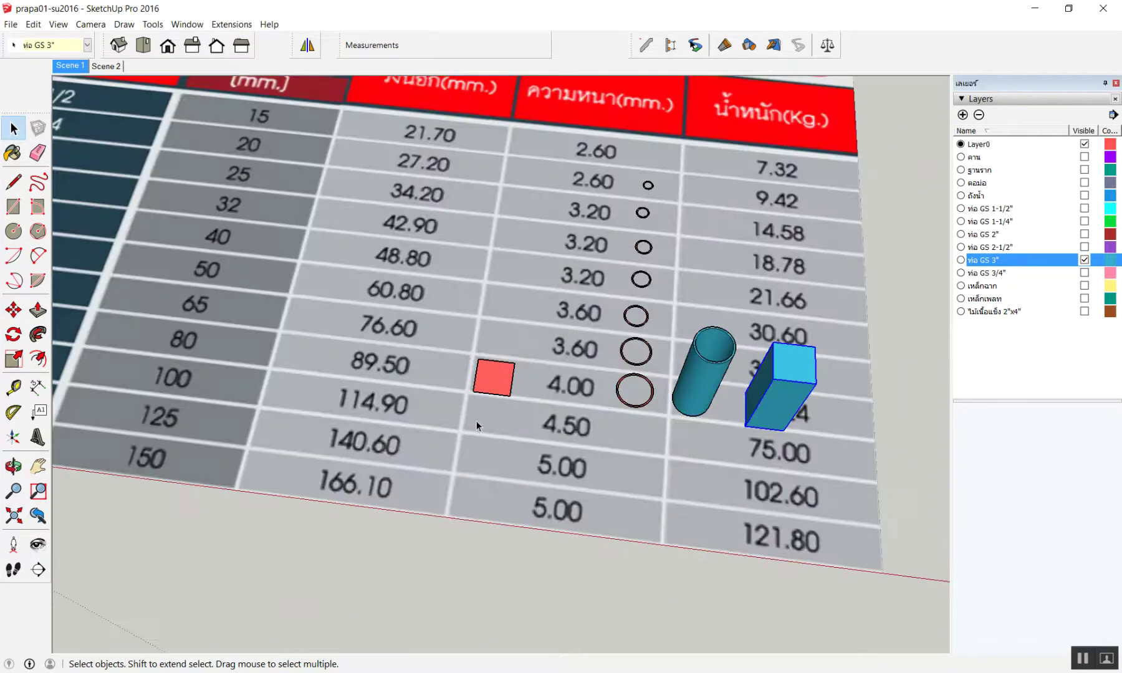
middle_click_drag(477, 420, 523, 432)
scroll(522, 432, "down", 3)
scroll(354, 414, "up", 2)
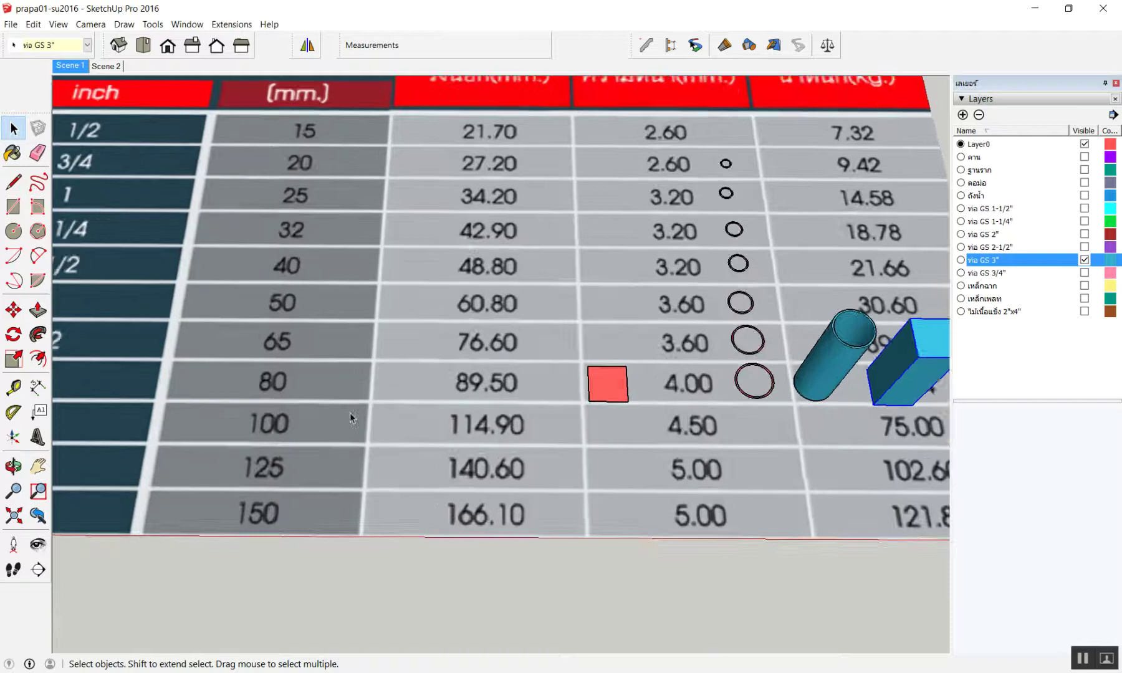
scroll(416, 405, "down", 2)
scroll(415, 406, "up", 2)
scroll(418, 397, "down", 1)
scroll(426, 234, "up", 2)
scroll(411, 156, "up", 3)
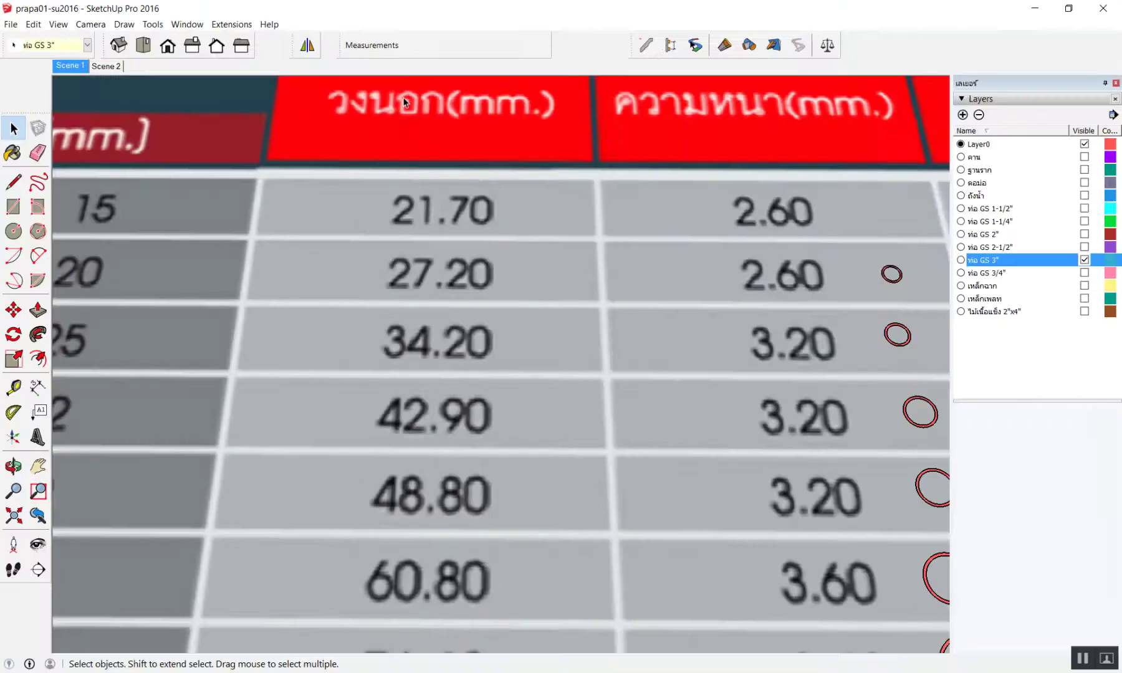
scroll(400, 145, "down", 3)
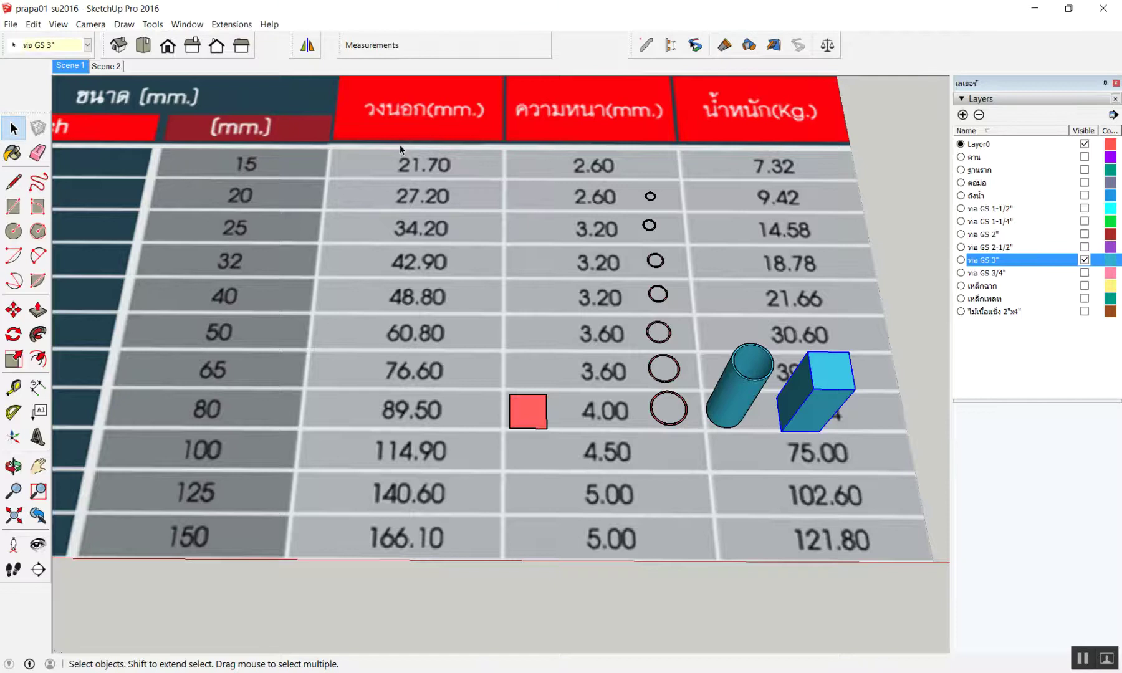
scroll(491, 290, "down", 1)
scroll(492, 396, "up", 3)
scroll(492, 395, "up", 2)
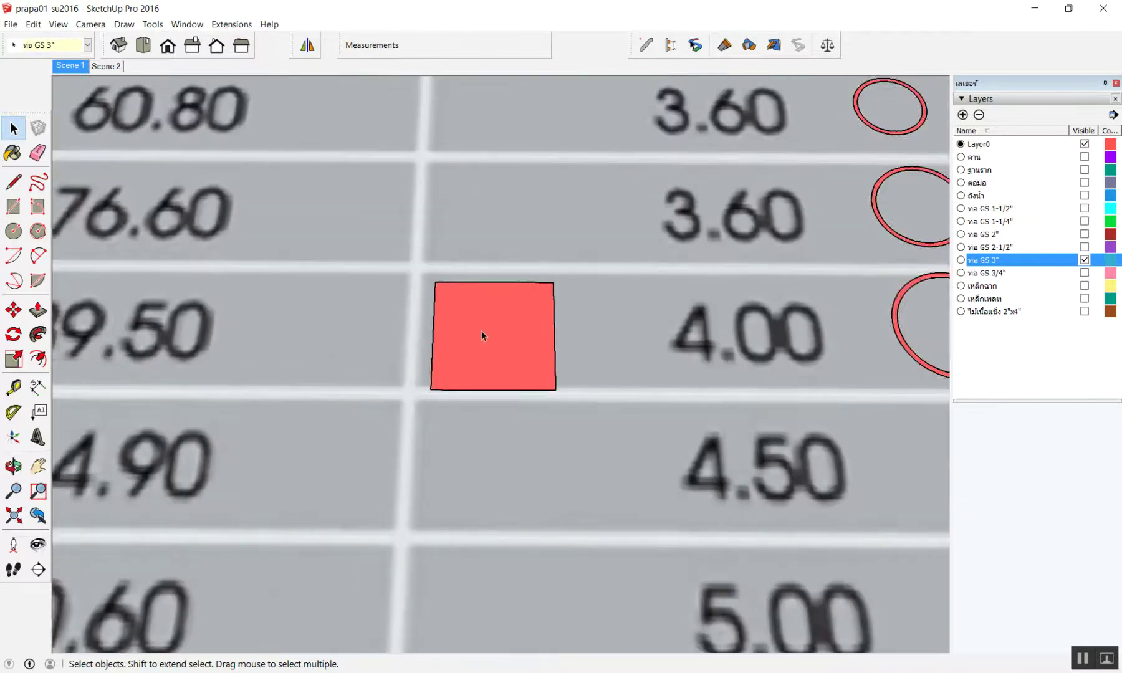
scroll(482, 331, "down", 2)
scroll(276, 333, "up", 2)
scroll(276, 333, "down", 1)
scroll(672, 265, "up", 2)
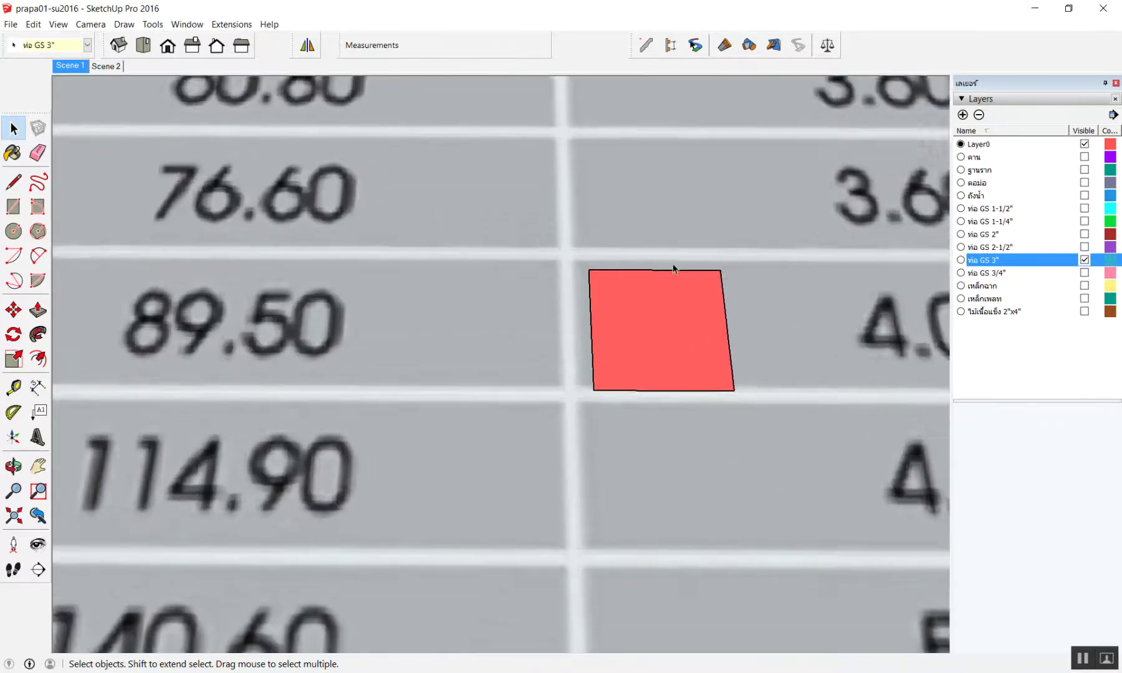
scroll(679, 267, "up", 2)
scroll(679, 266, "up", 2)
key("d")
- Dimension the red square's top edge and side, both 0.0895m
left_click(669, 275)
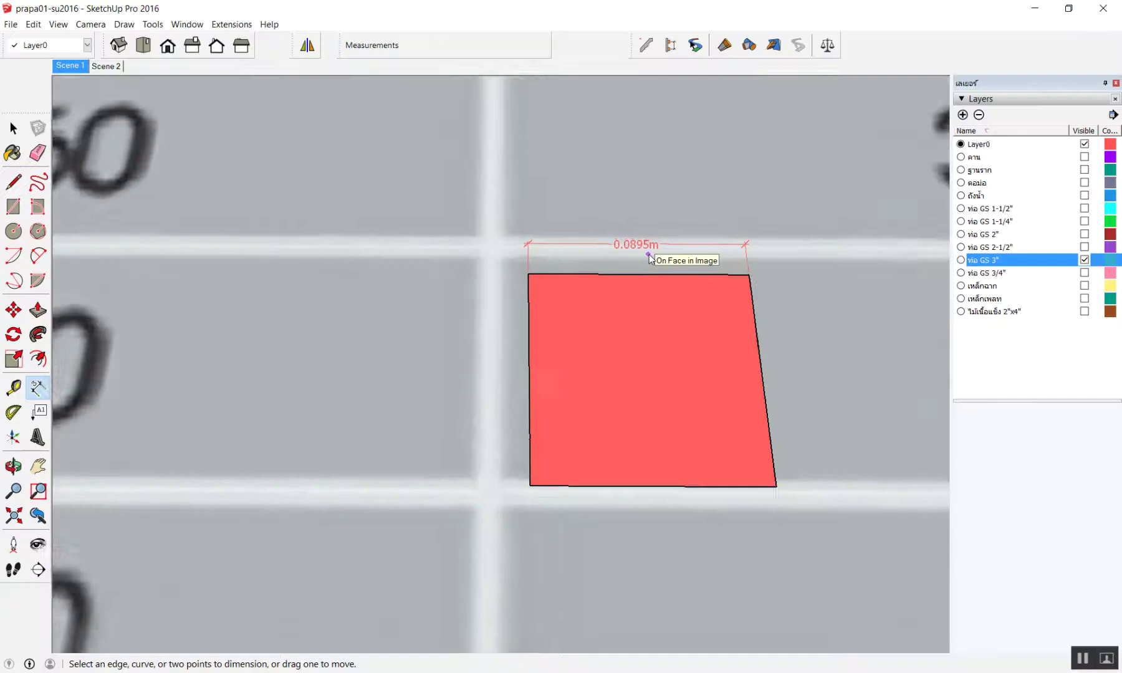
left_click(649, 256)
left_click(590, 332)
scroll(545, 343, "down", 3)
left_click(434, 316)
scroll(665, 312, "down", 3)
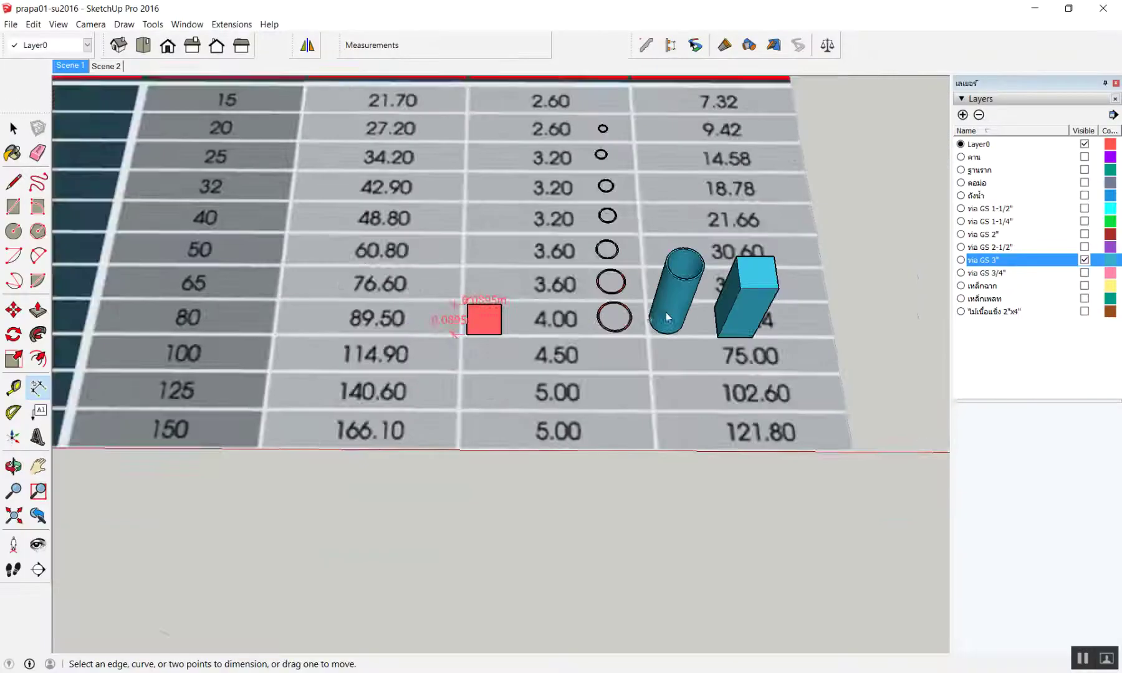
scroll(627, 308, "up", 3)
scroll(592, 300, "up", 5)
scroll(546, 285, "up", 3)
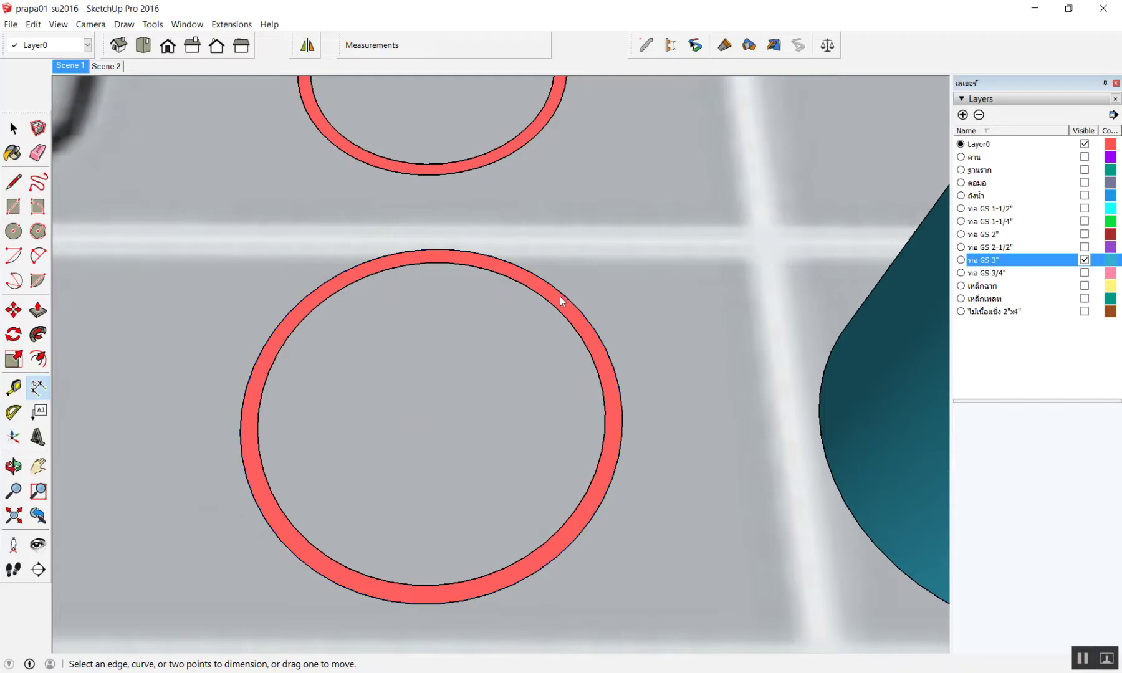
- Add a DIA 0.0895m diameter dimension to the 4.00-row circle
left_click(565, 296)
left_click(599, 278)
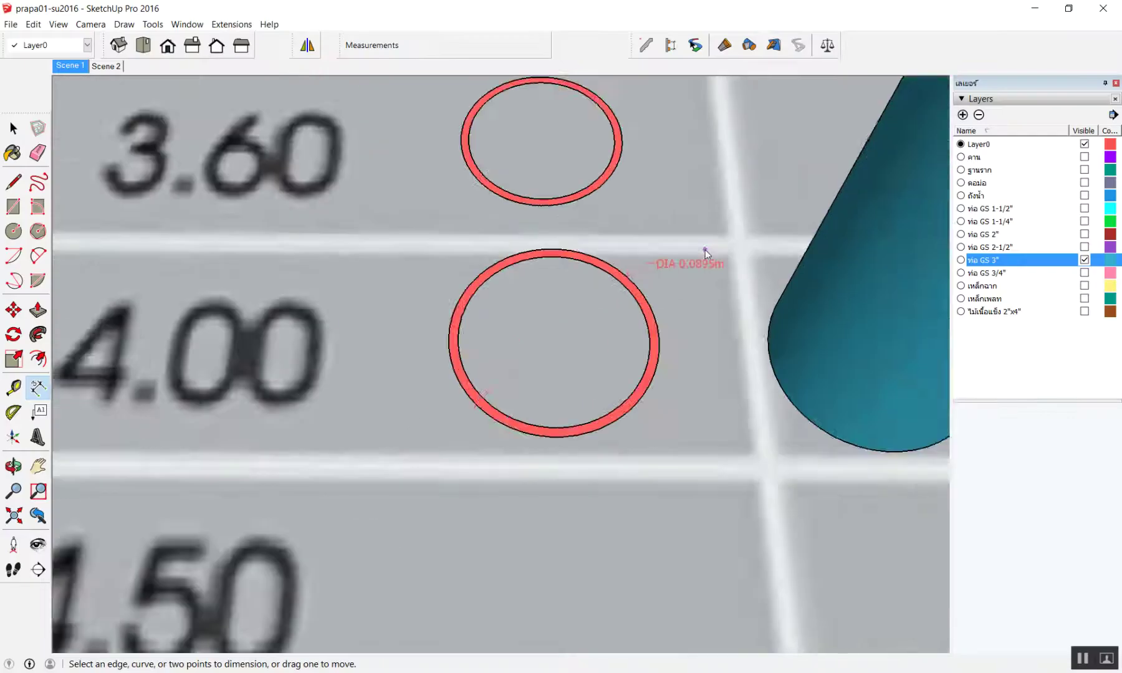
scroll(705, 249, "down", 3)
scroll(713, 294, "down", 3)
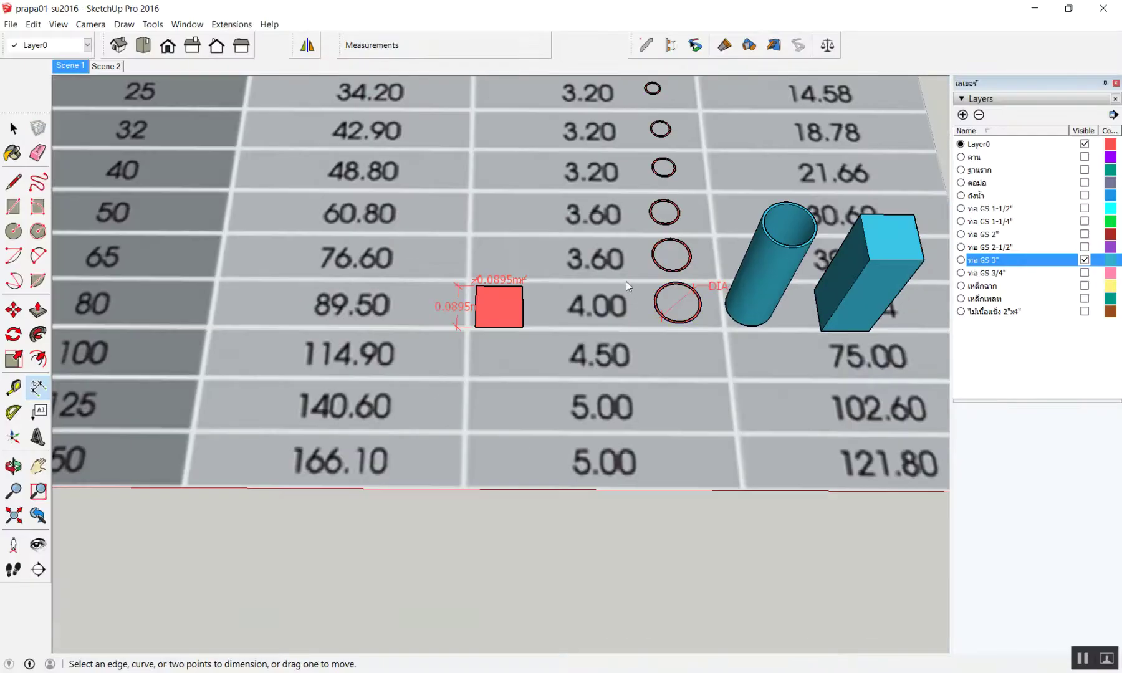
scroll(626, 281, "down", 2)
scroll(521, 132, "up", 2)
scroll(556, 111, "down", 1)
scroll(663, 109, "down", 2)
scroll(663, 110, "down", 2)
scroll(662, 110, "up", 1)
scroll(658, 91, "up", 2)
scroll(649, 140, "up", 2)
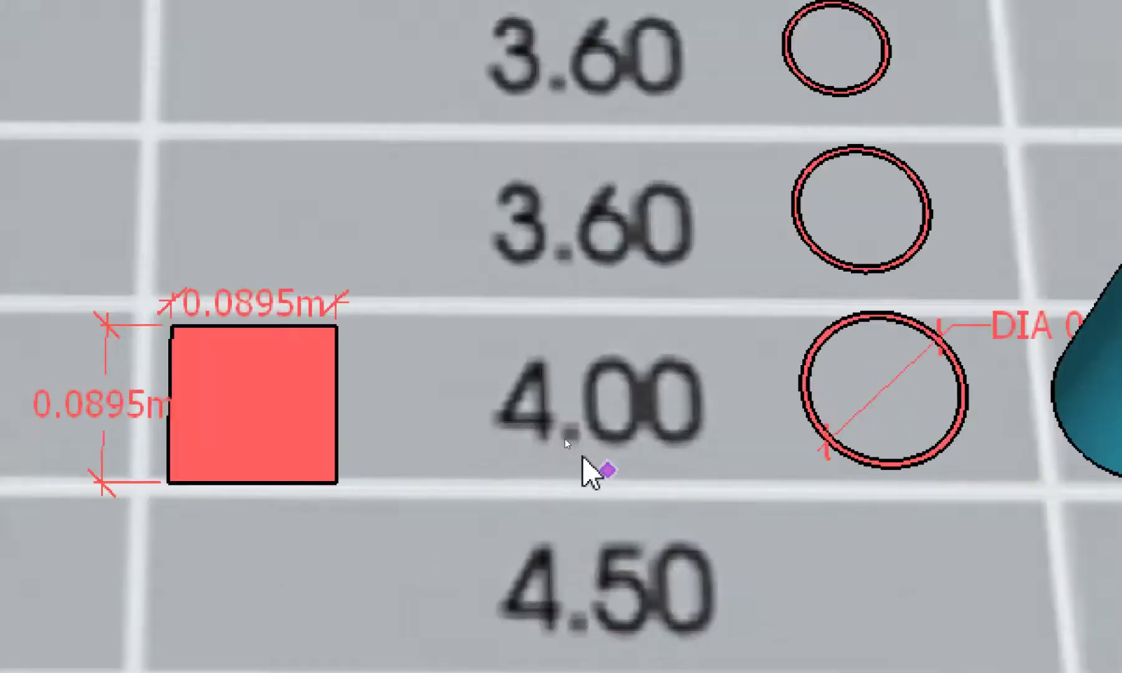
scroll(729, 426, "up", 2)
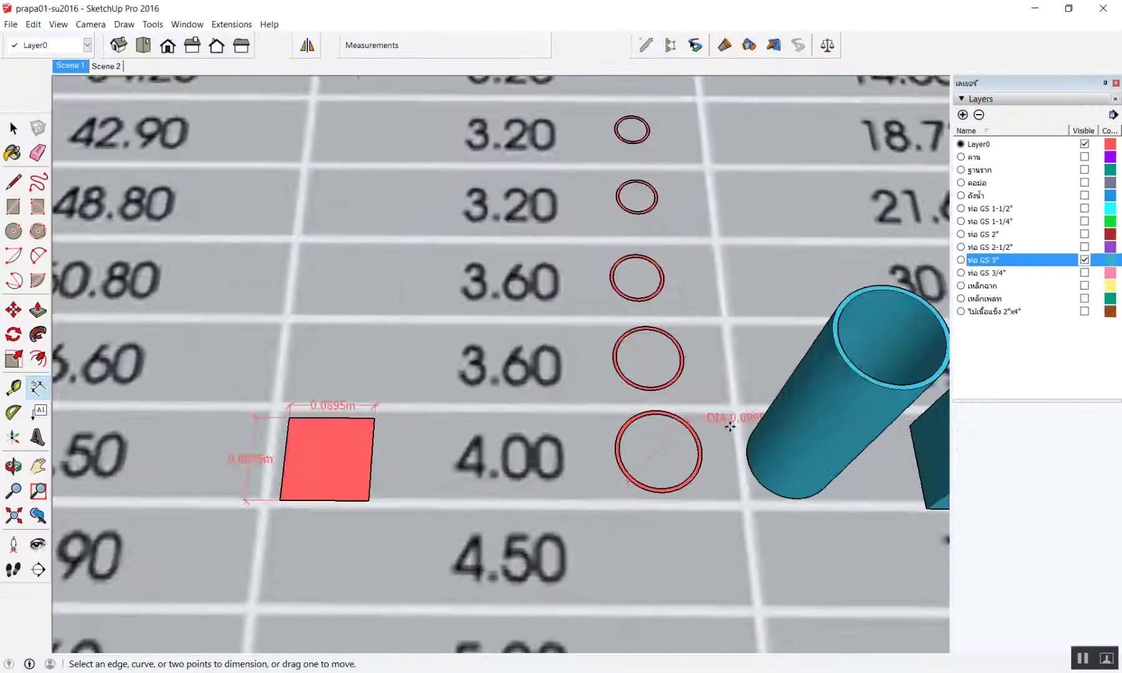
scroll(673, 427, "up", 2)
scroll(658, 428, "up", 2)
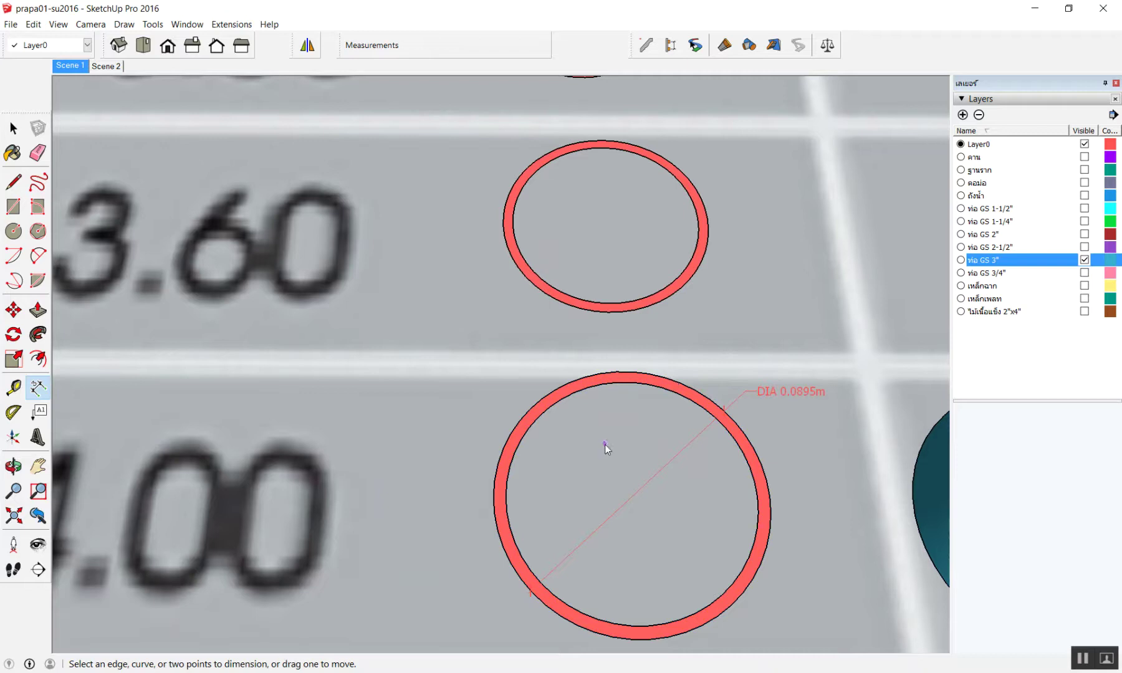
scroll(596, 428, "down", 2)
scroll(568, 410, "down", 2)
scroll(568, 412, "down", 3)
scroll(549, 430, "down", 1)
scroll(561, 436, "up", 1)
scroll(561, 436, "down", 2)
scroll(476, 444, "up", 2)
scroll(476, 443, "up", 1)
scroll(885, 374, "up", 3)
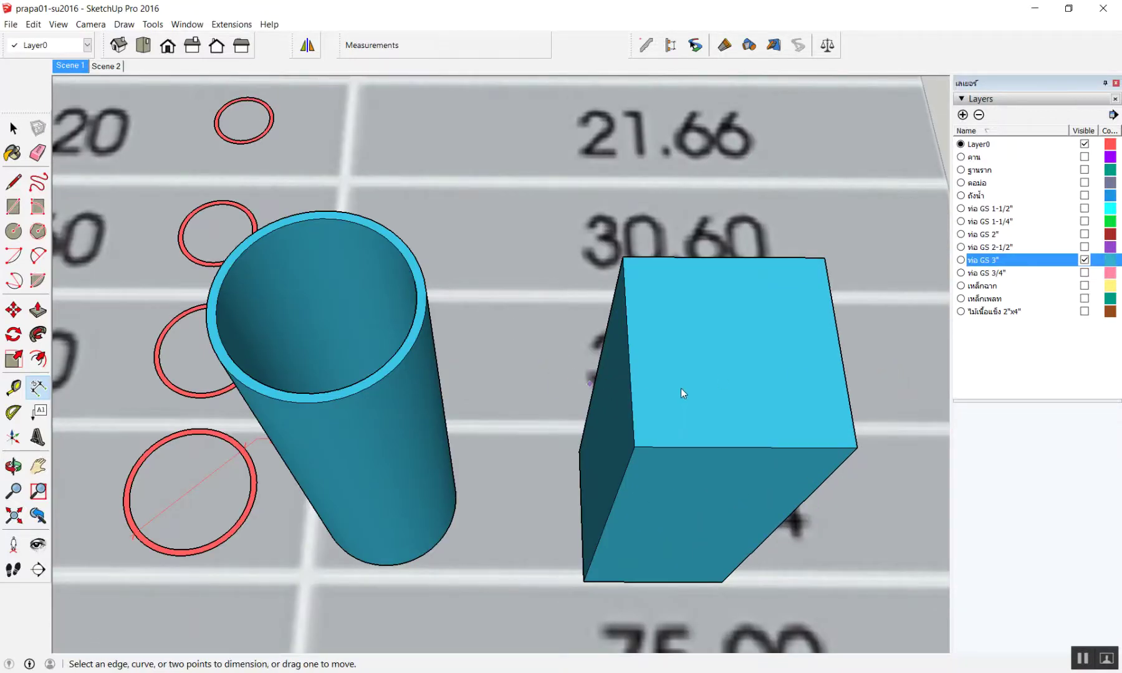
- With the Select tool, select the square box and the round pipe
key("space")
left_click(697, 378)
left_click(401, 365)
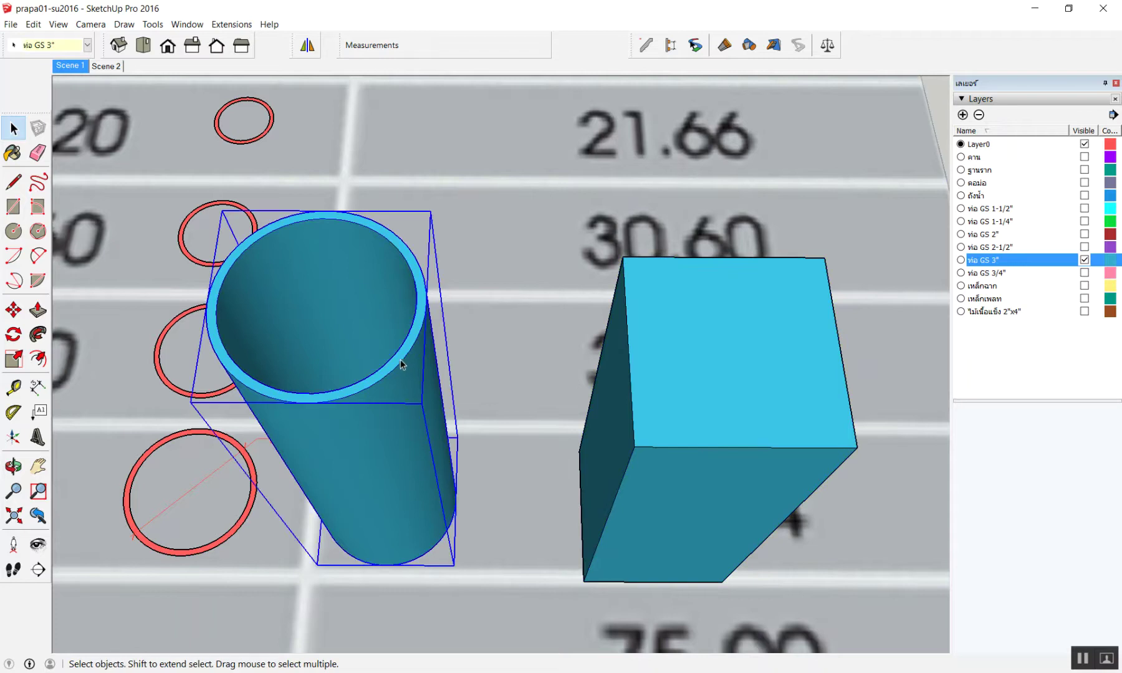
- Load the round pipe profile in Profile Builder and build a 0.25 m pipe run
scroll(401, 365, "down", 5)
mouse_move(400, 365)
middle_mouse_down()
mouse_move(524, 393)
mouse_move(499, 360)
mouse_move(469, 356)
middle_mouse_up()
scroll(549, 268, "down", 3)
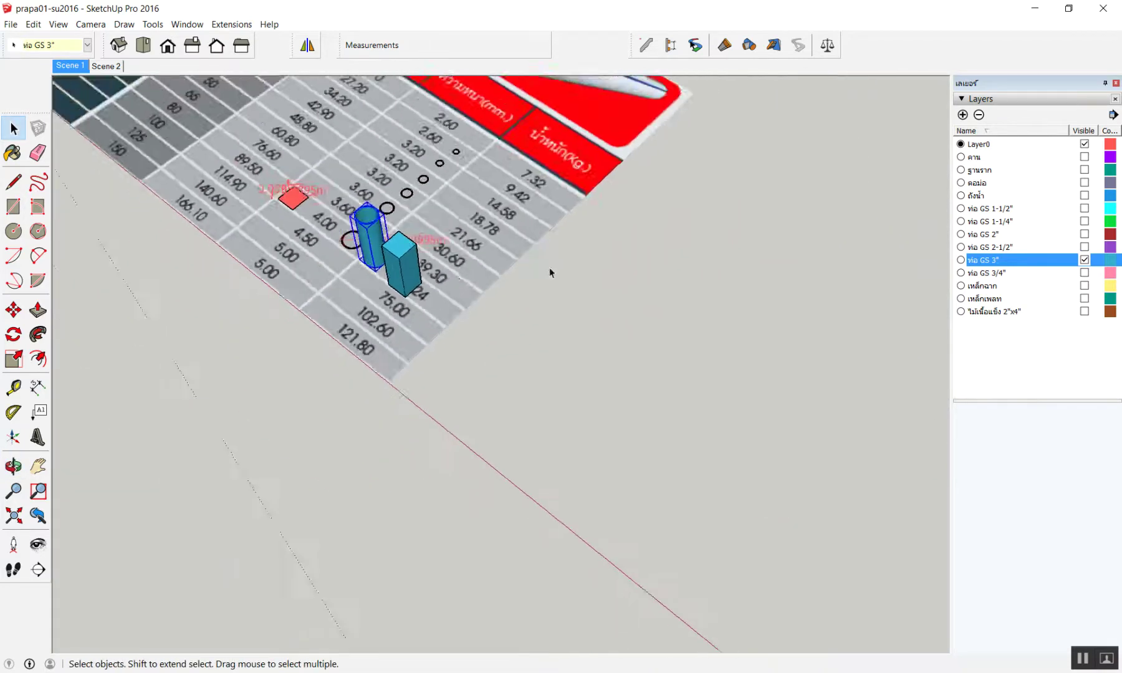
scroll(408, 246, "up", 3)
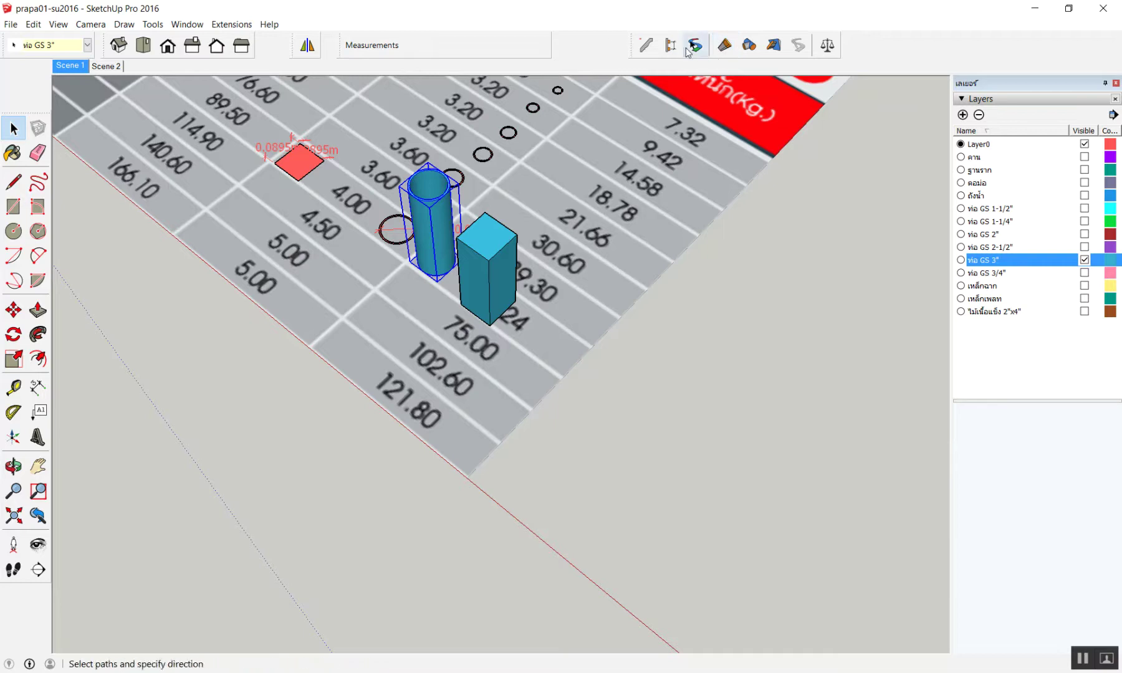
left_click(648, 46)
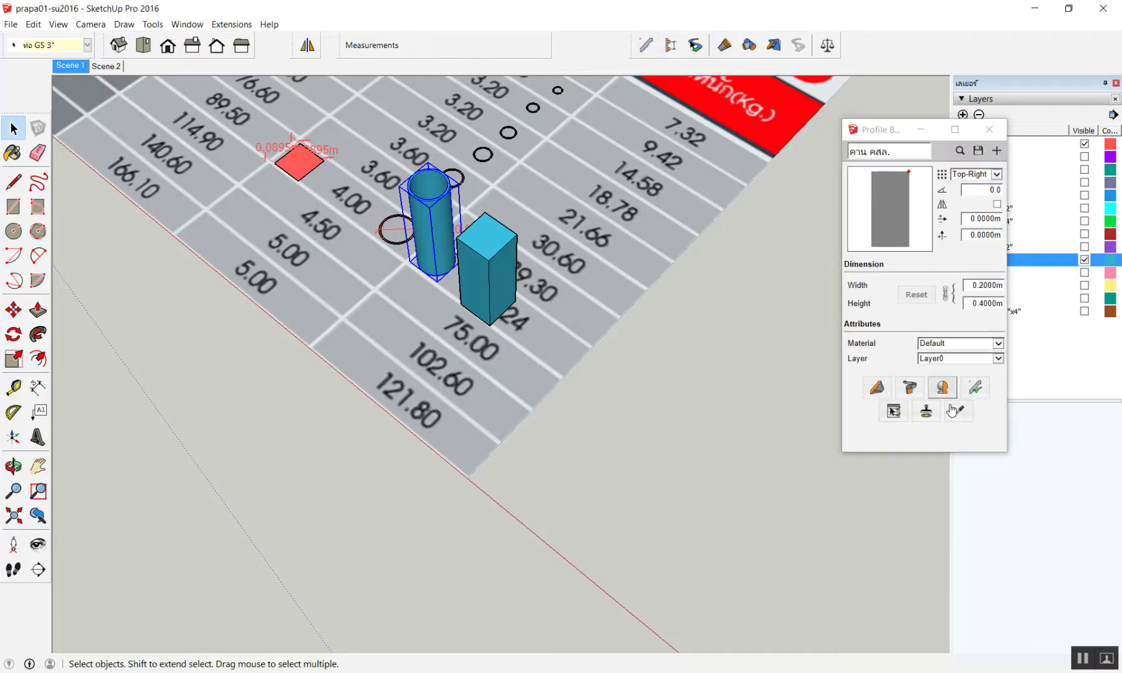
left_click(941, 380)
left_click(425, 224)
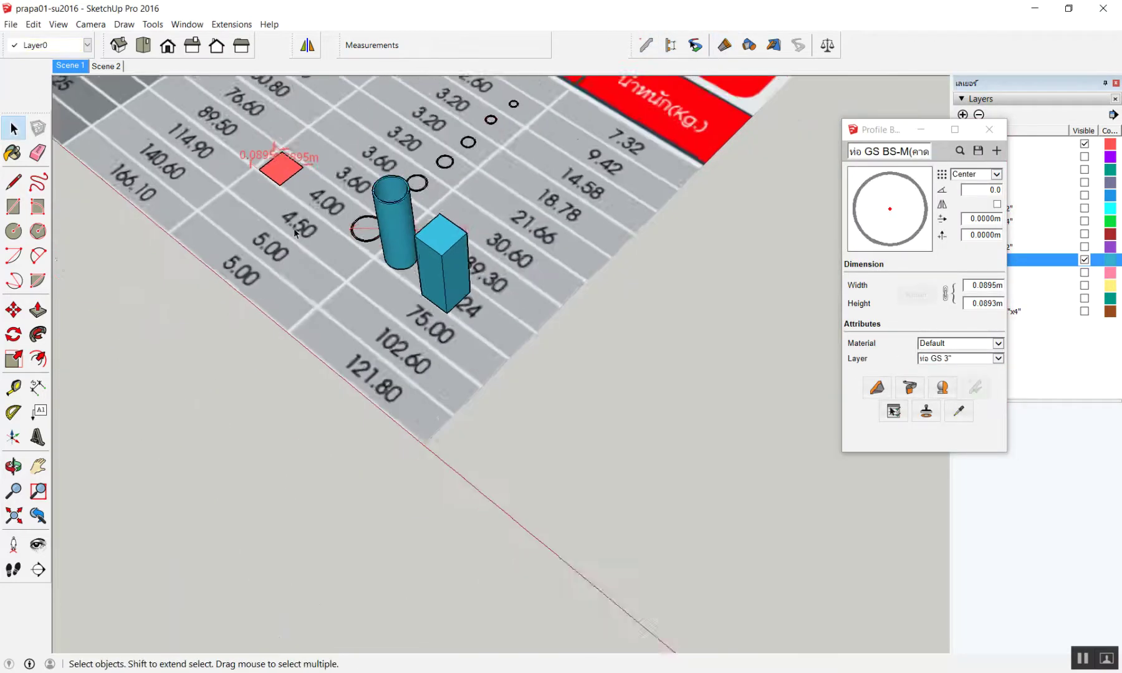
left_click(877, 387)
left_click(577, 377)
double_click(649, 425)
- Build a second round pipe with the same profile and select it
left_click(878, 387)
left_click(700, 391)
double_click(726, 332)
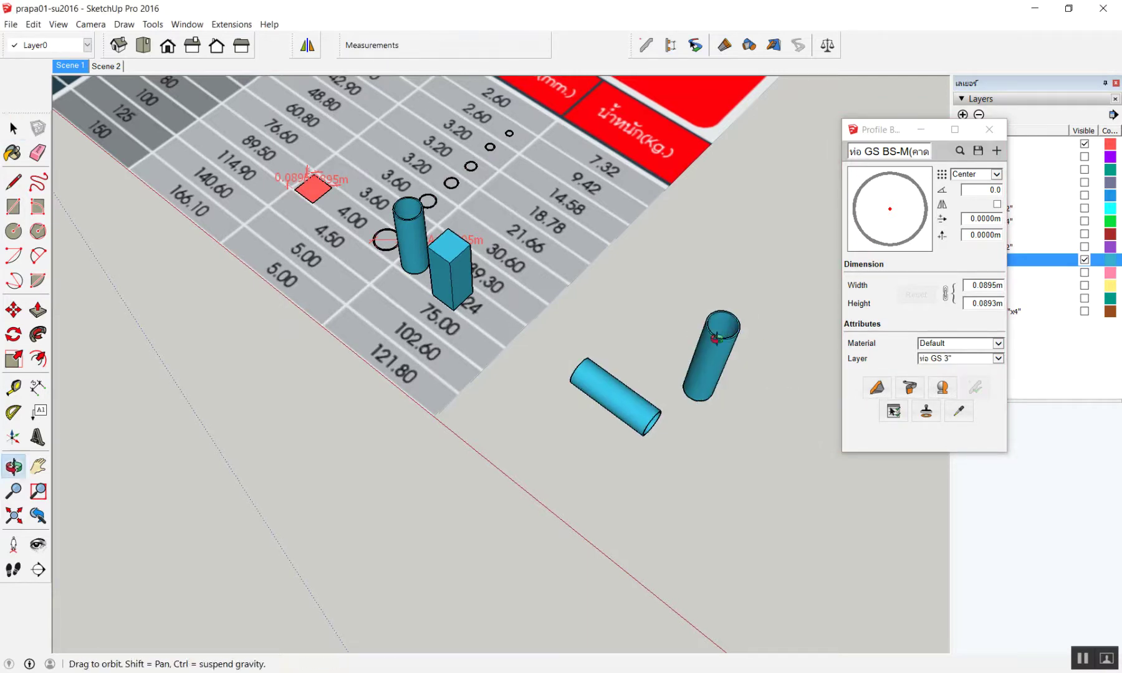
middle_click_drag(720, 327, 628, 276)
left_click(684, 386)
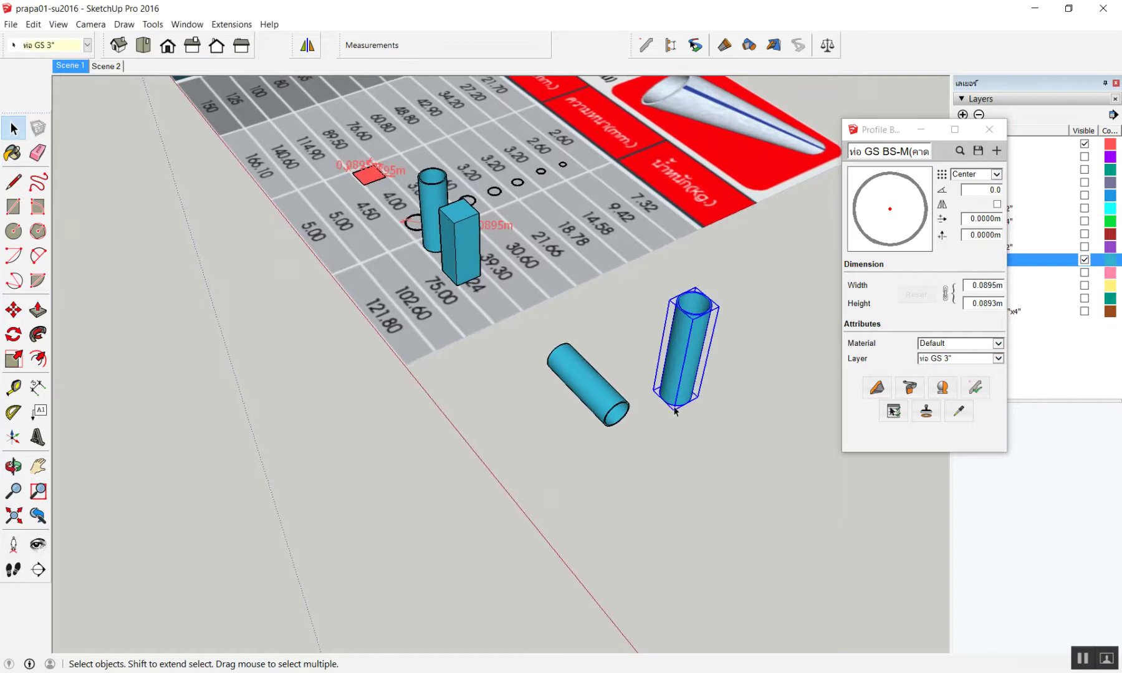
scroll(591, 409, "up", 4)
scroll(566, 388, "down", 2)
scroll(603, 398, "down", 2)
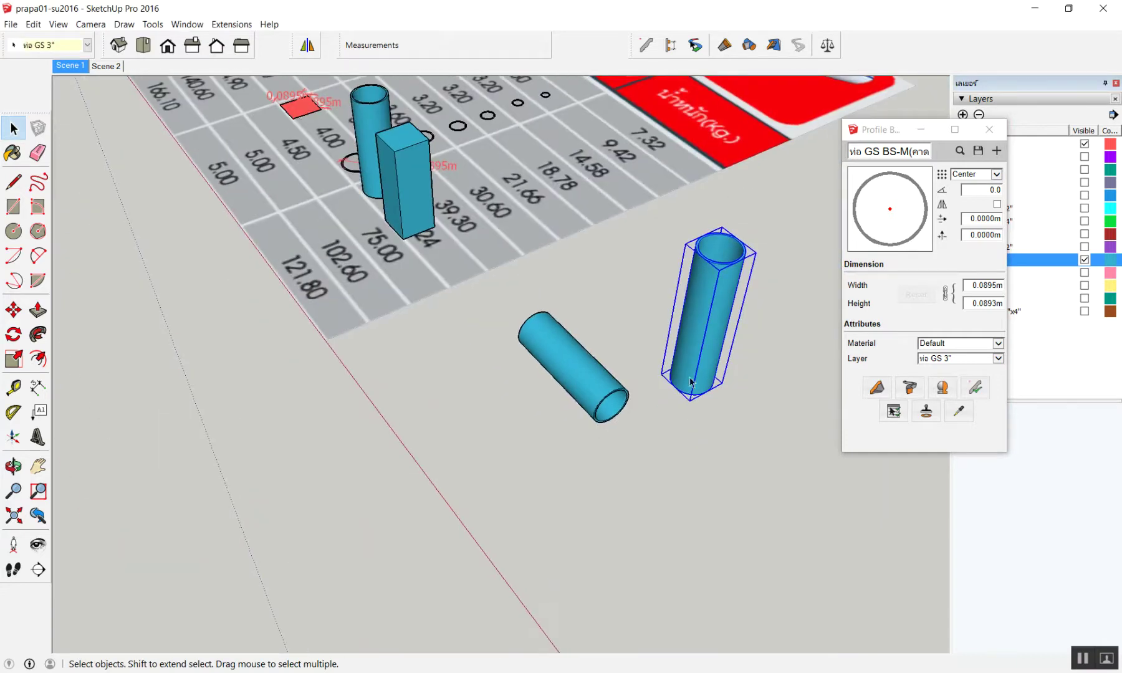
scroll(785, 386, "down", 2)
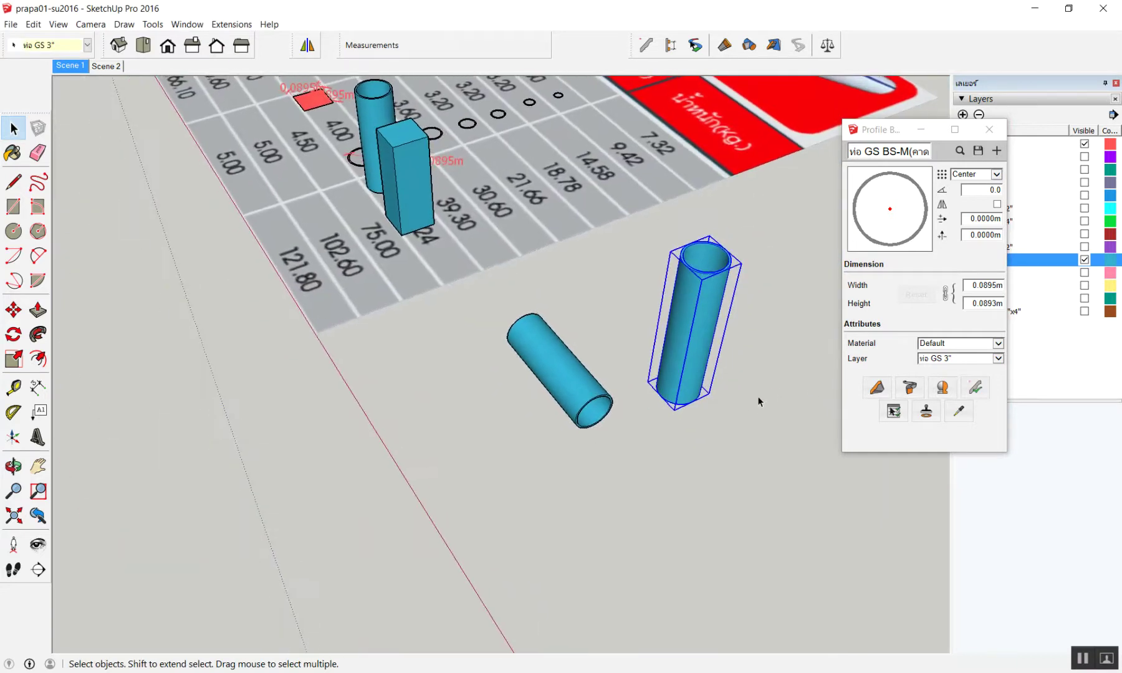
- Move the new pipe by its base onto the other pipe's open end, then check the joint
key("m")
scroll(693, 399, "up", 3)
scroll(693, 399, "up", 1)
scroll(692, 402, "up", 1)
scroll(691, 405, "up", 1)
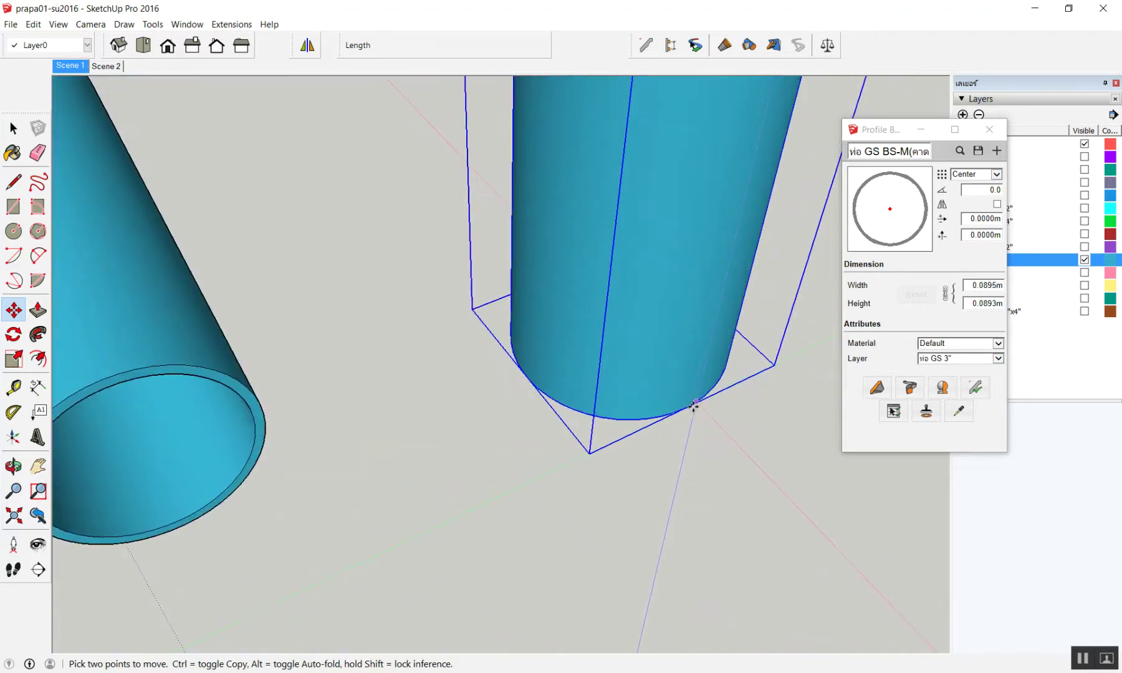
left_click(694, 405)
scroll(624, 374, "down", 1)
scroll(436, 387, "up", 2)
scroll(402, 382, "up", 1)
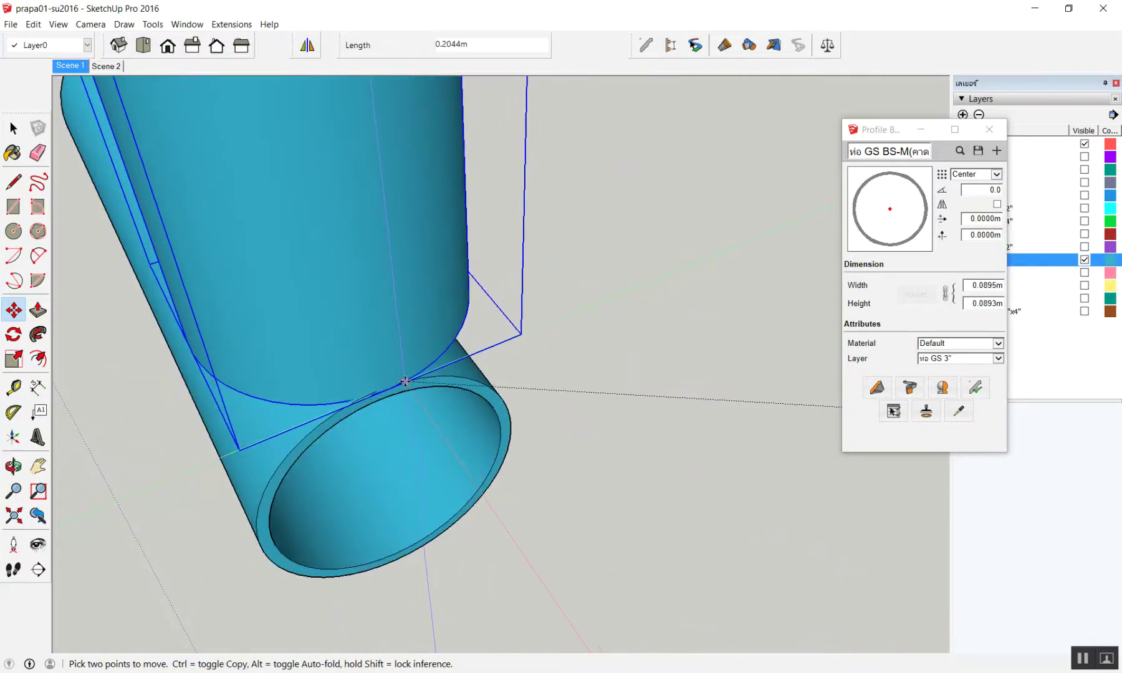
left_click(406, 382)
mouse_move(405, 381)
middle_mouse_down()
mouse_move(479, 297)
mouse_move(220, 110)
mouse_move(254, 200)
mouse_move(365, 284)
mouse_move(416, 253)
mouse_move(389, 321)
mouse_move(387, 287)
mouse_move(522, 337)
mouse_move(584, 388)
mouse_move(686, 381)
middle_mouse_up()
scroll(368, 287, "up", 3)
scroll(374, 288, "up", 2)
scroll(383, 291, "up", 3)
scroll(388, 287, "down", 5)
scroll(388, 287, "down", 3)
key("space")
- Sample the BS3" square box profile and build a lying square member
left_click(959, 411)
left_click(396, 198)
scroll(399, 194, "down", 3)
left_click(877, 387)
left_click(408, 408)
left_click(462, 483)
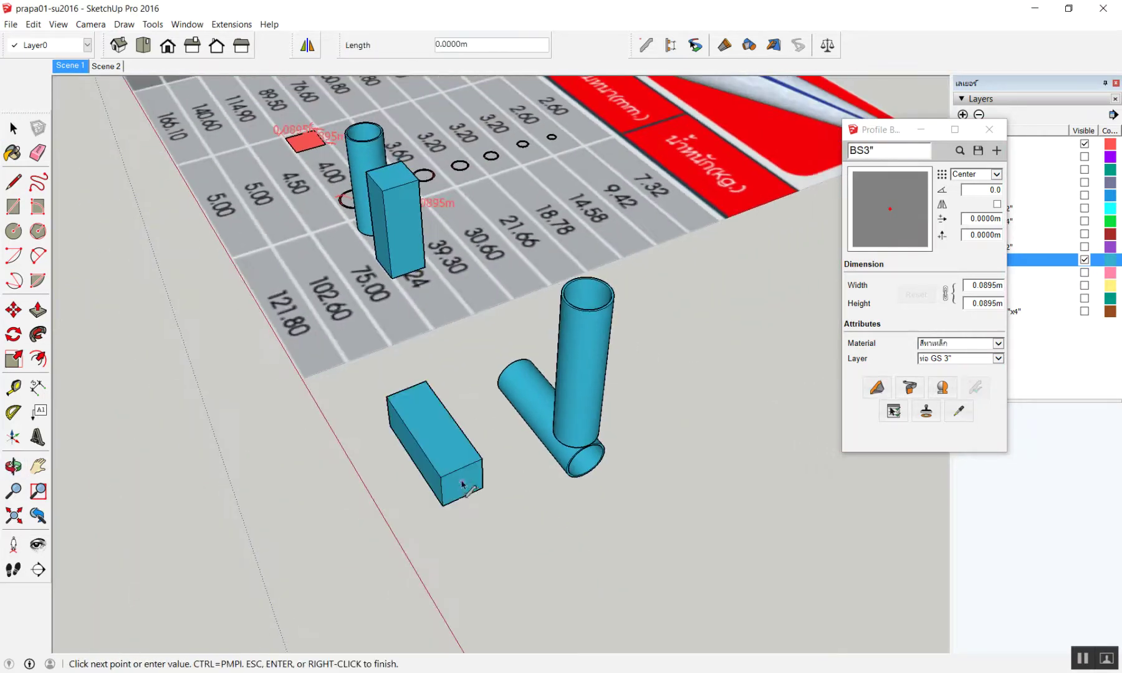
key("space")
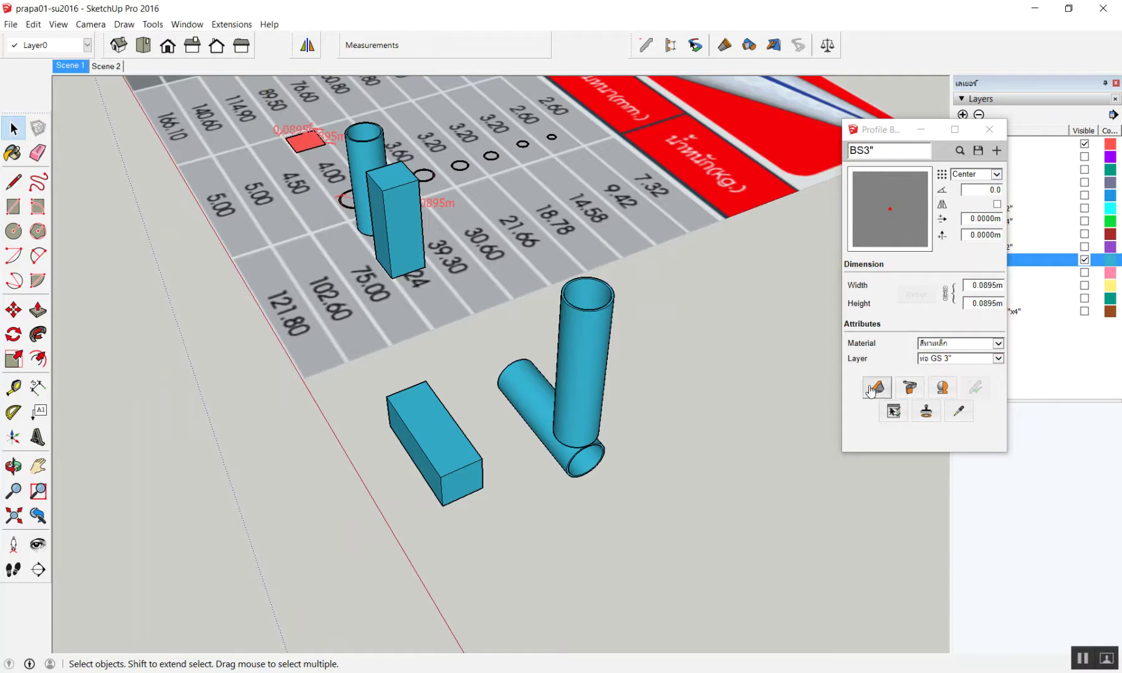
- Build an upright BS3" square column and clear the selection
left_click(877, 387)
left_click(373, 504)
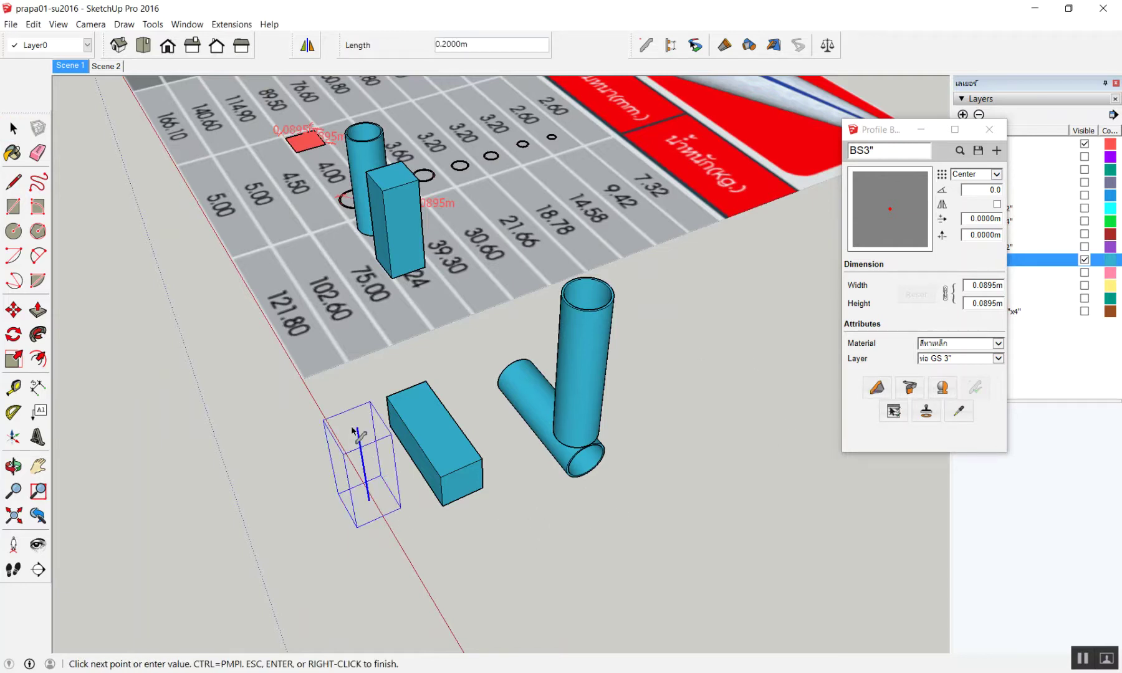
left_click(350, 411)
key("space")
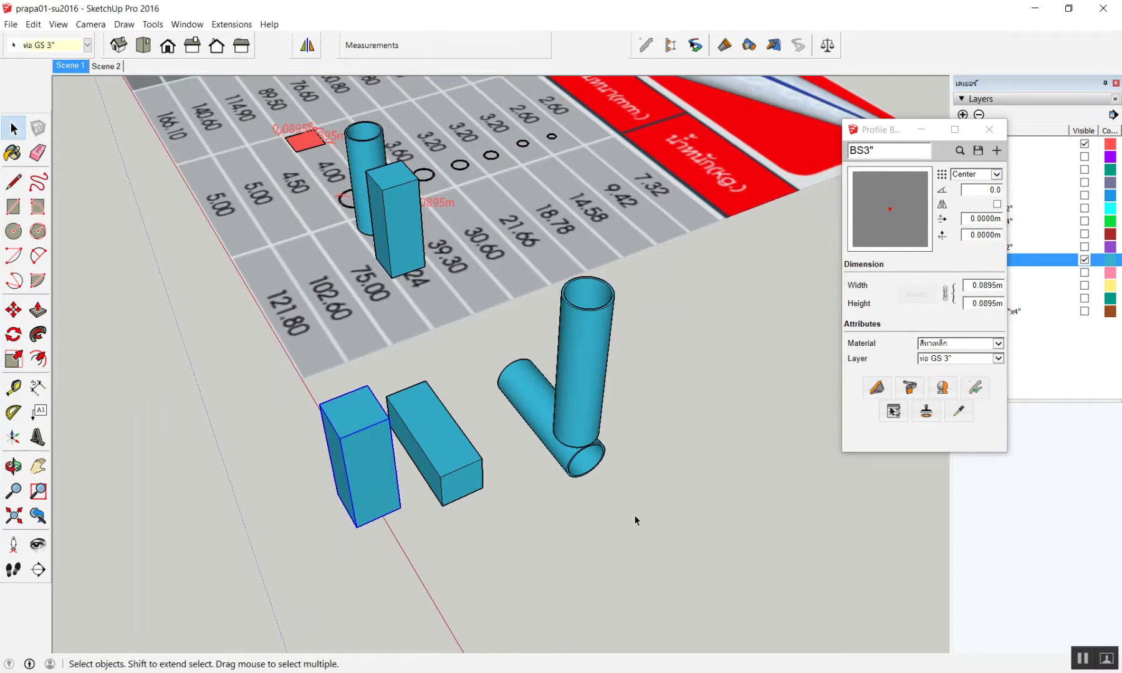
left_click(478, 547)
scroll(383, 512, "up", 2)
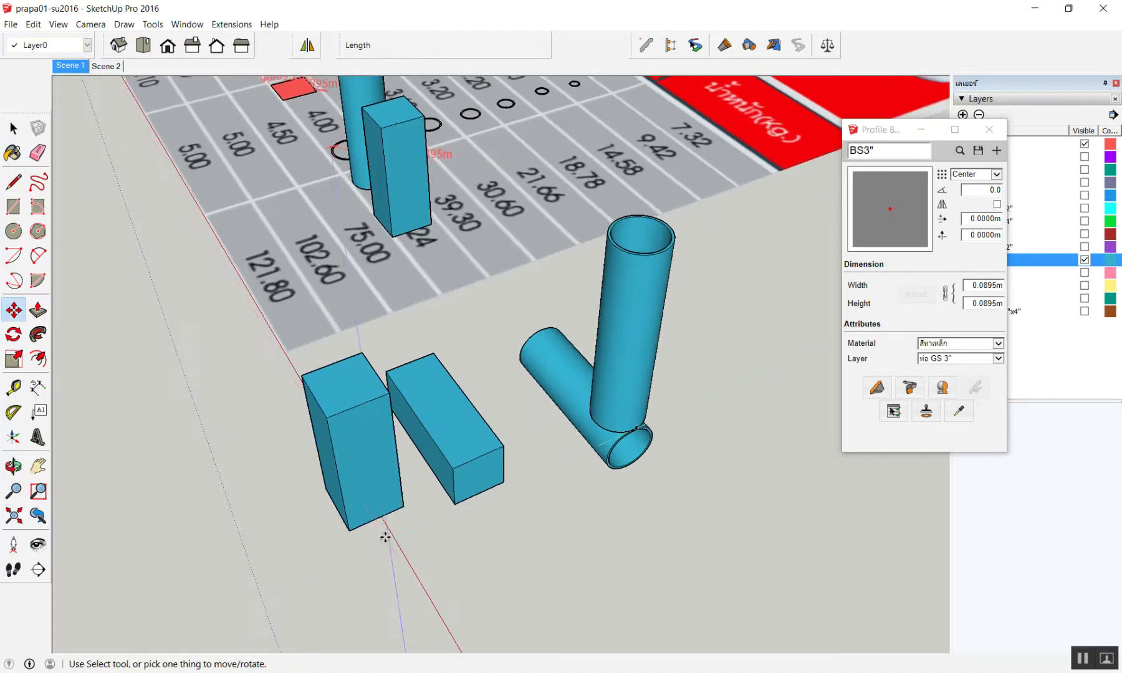
- Move the column by its bottom edge midpoint onto the lower square beam
key("m")
scroll(374, 521, "up", 3)
scroll(369, 522, "up", 2)
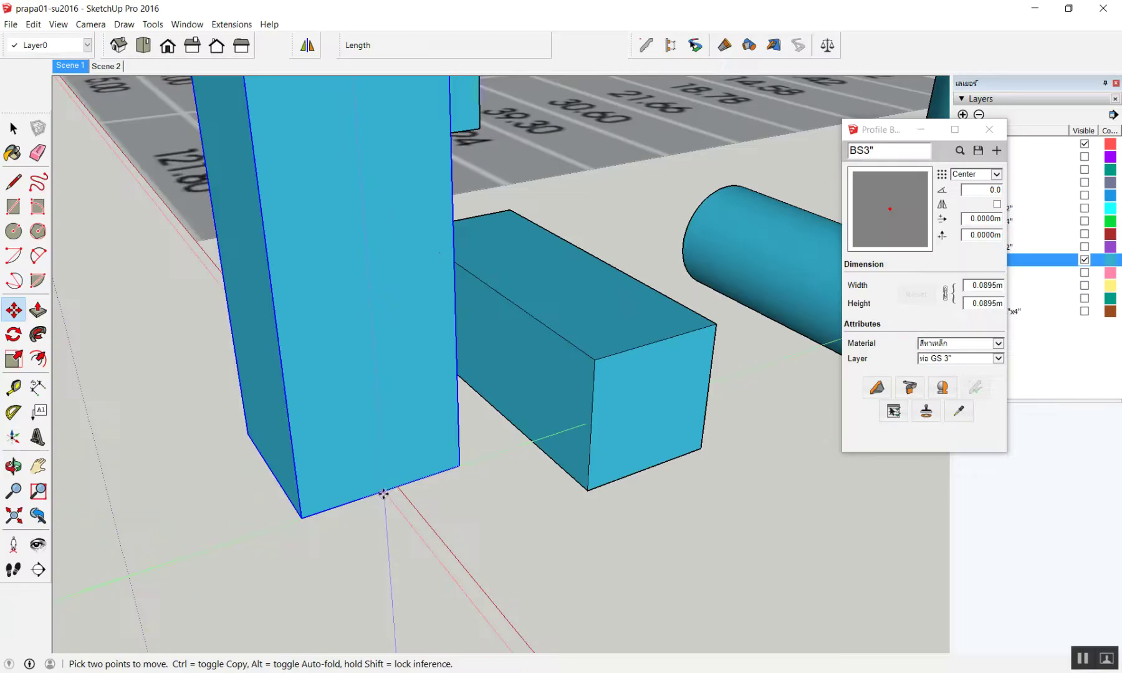
left_click(386, 491)
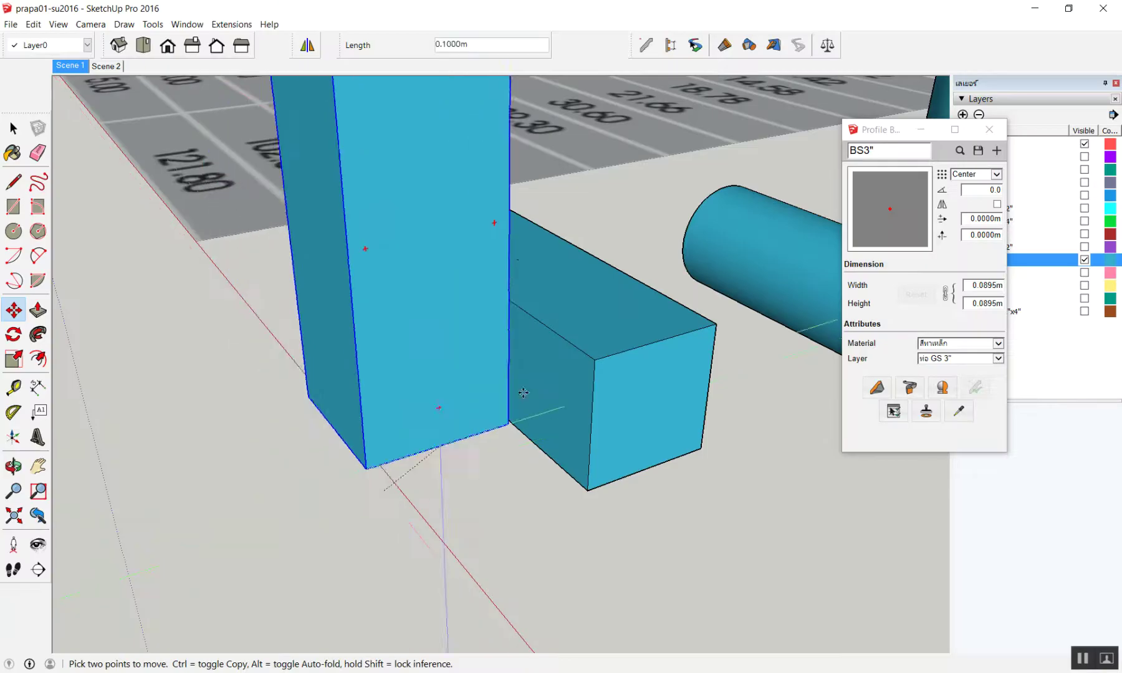
left_click(650, 341)
key("space")
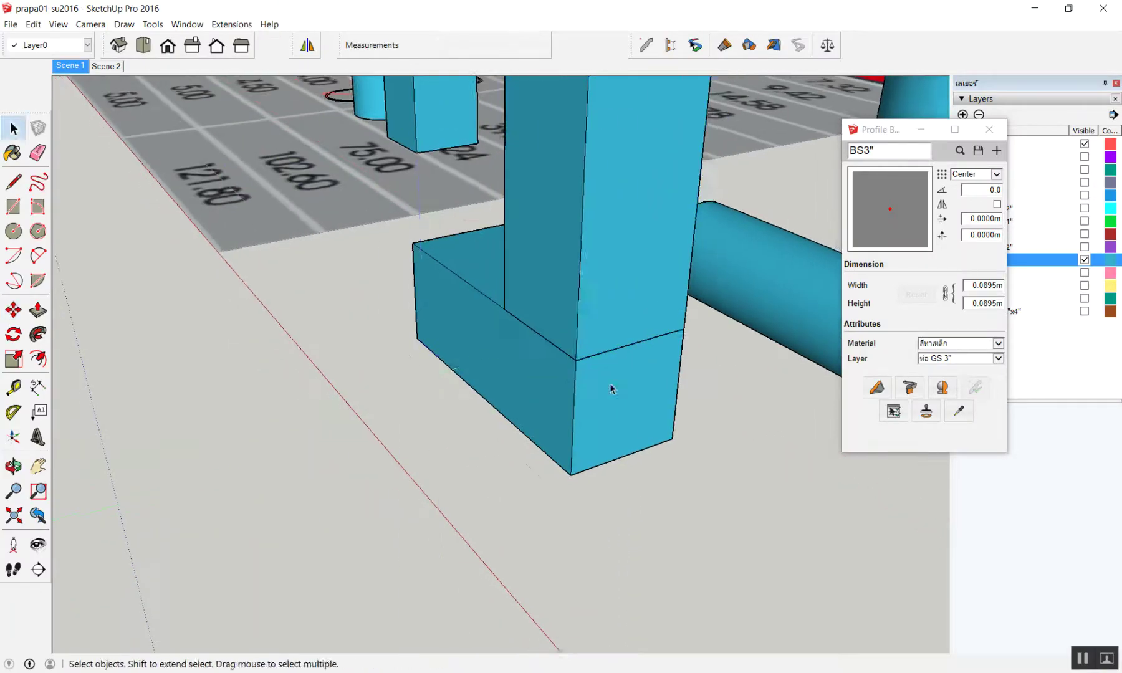
middle_click_drag(611, 388, 551, 393)
scroll(558, 381, "down", 2)
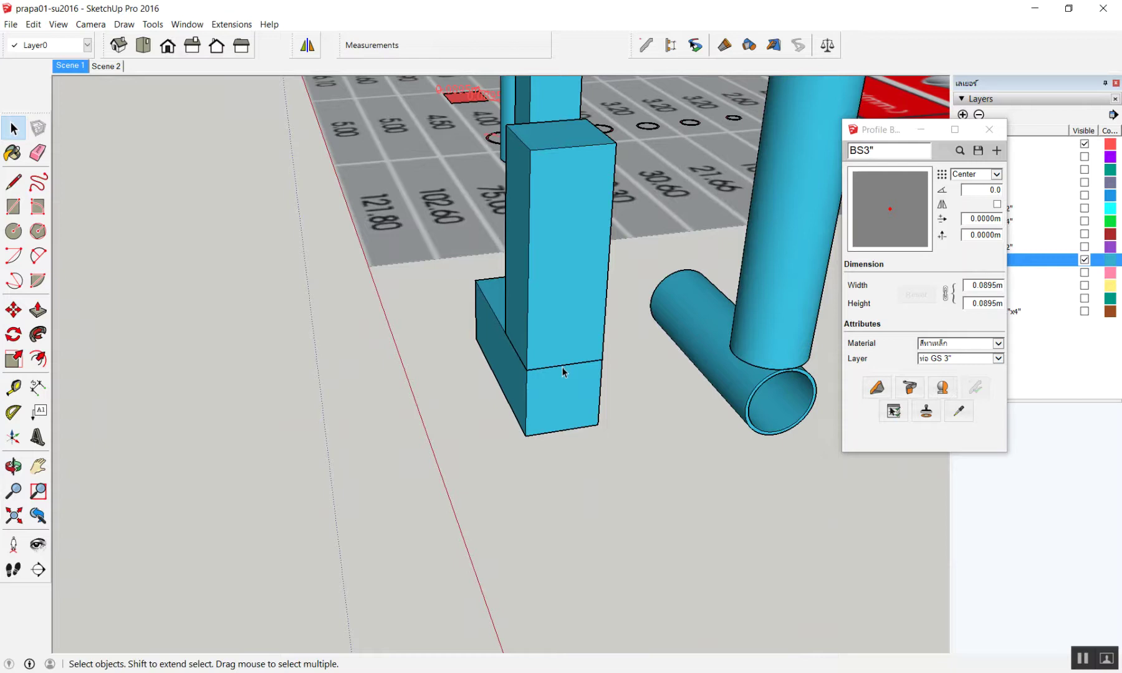
scroll(669, 418, "down", 3)
scroll(672, 320, "down", 1)
scroll(710, 302, "down", 2)
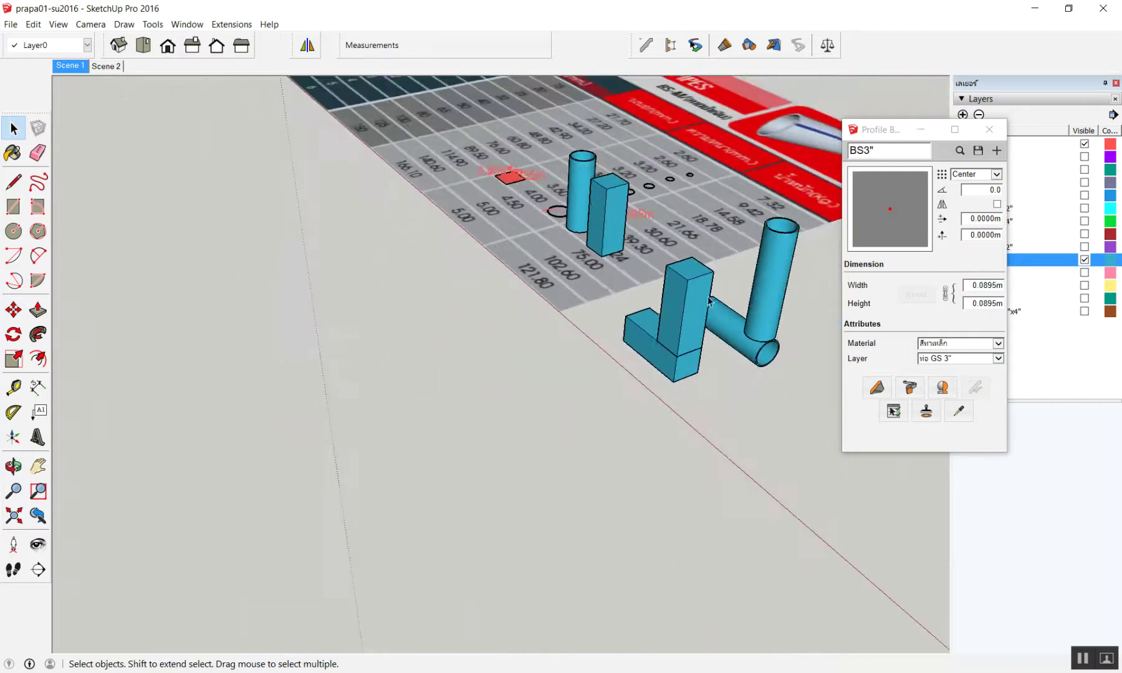
scroll(748, 303, "up", 2)
middle_click_drag(779, 303, 556, 296)
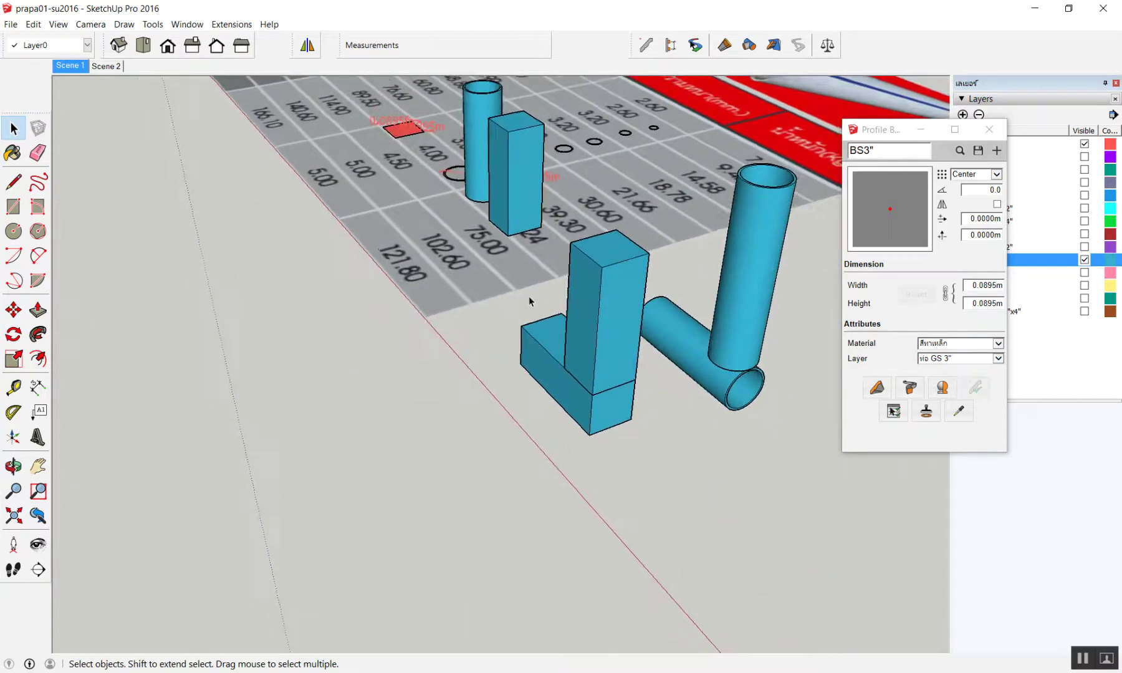
scroll(529, 302, "up", 2)
scroll(576, 353, "down", 2)
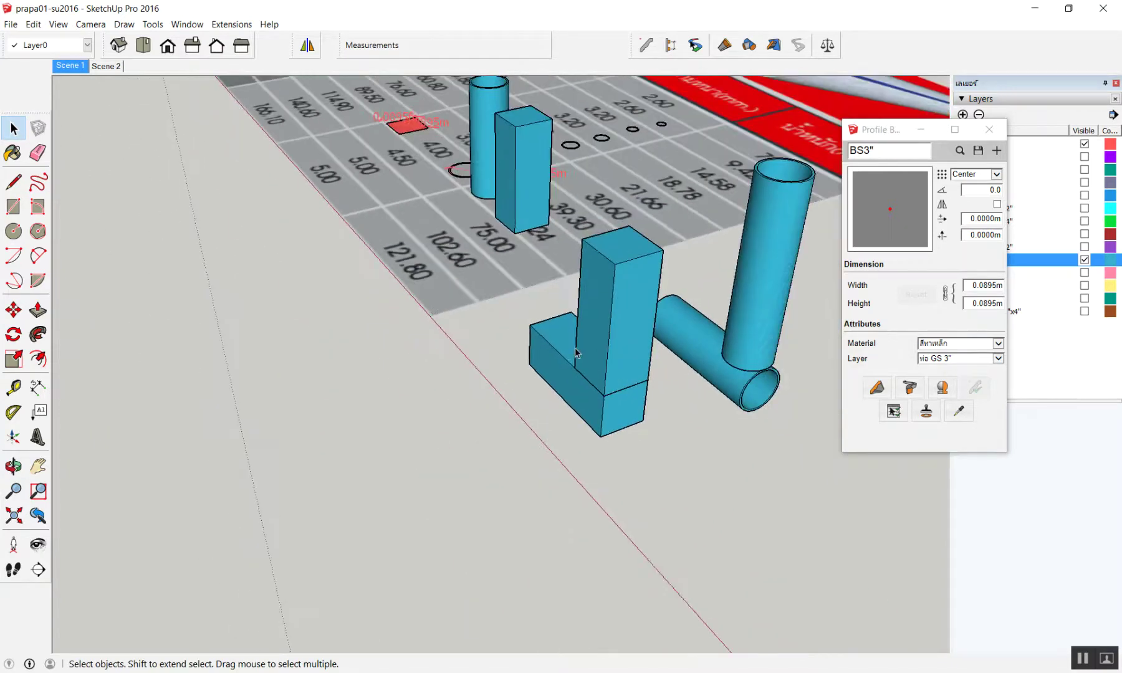
- Leave the column in place and orbit around to inspect the pipe joint
key("m")
left_click(605, 392)
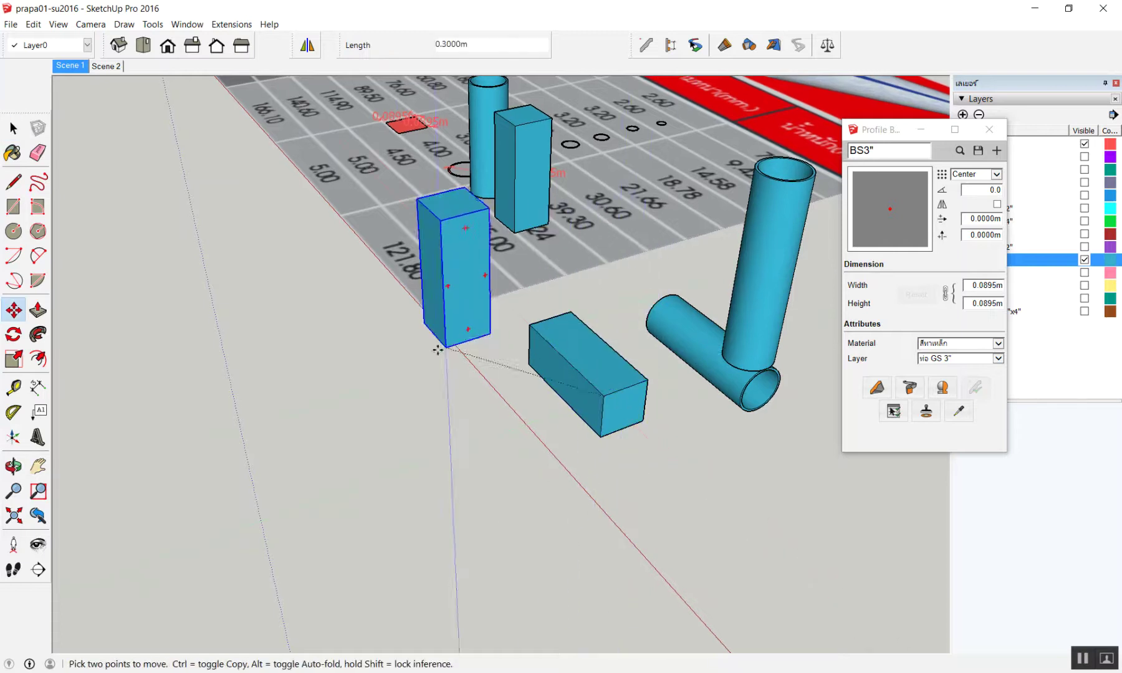
key("space")
scroll(773, 358, "up", 3)
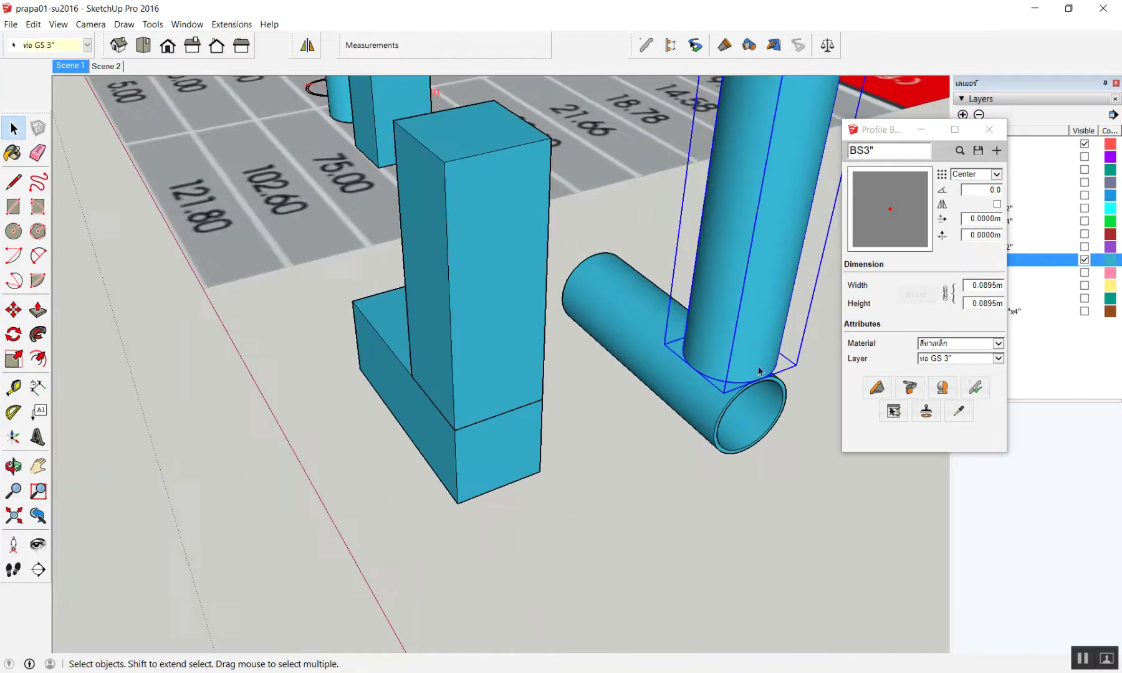
key("m")
scroll(723, 393, "up", 2)
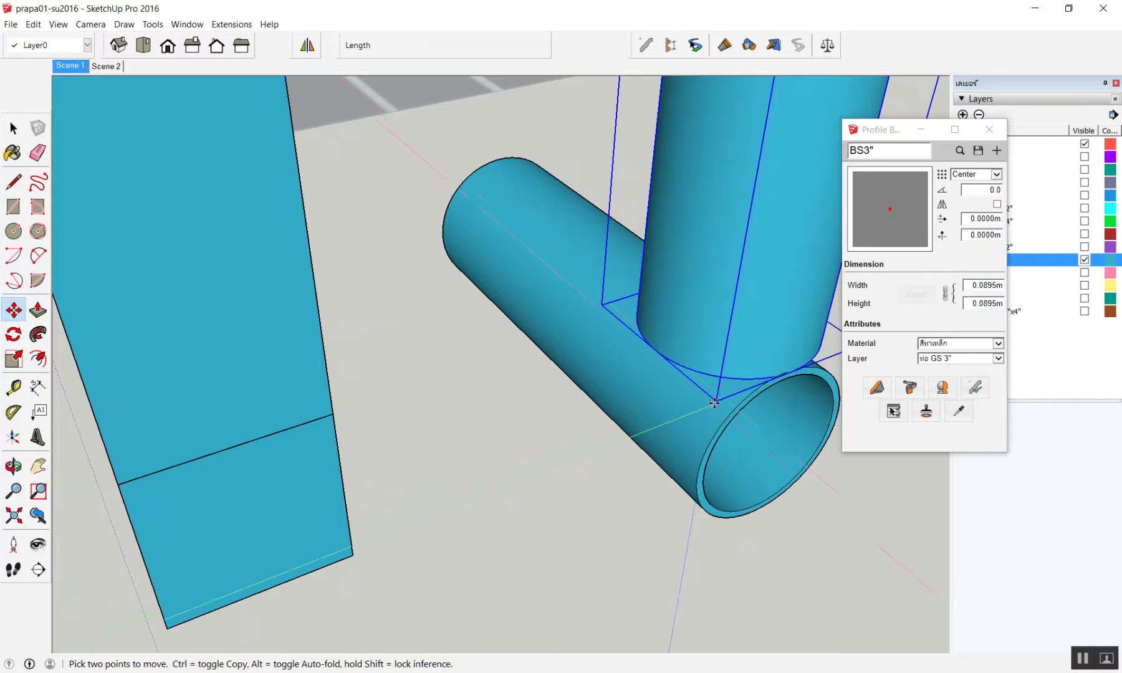
scroll(717, 396, "up", 3)
mouse_move(717, 396)
middle_mouse_down()
mouse_move(506, 413)
mouse_move(353, 405)
middle_mouse_up()
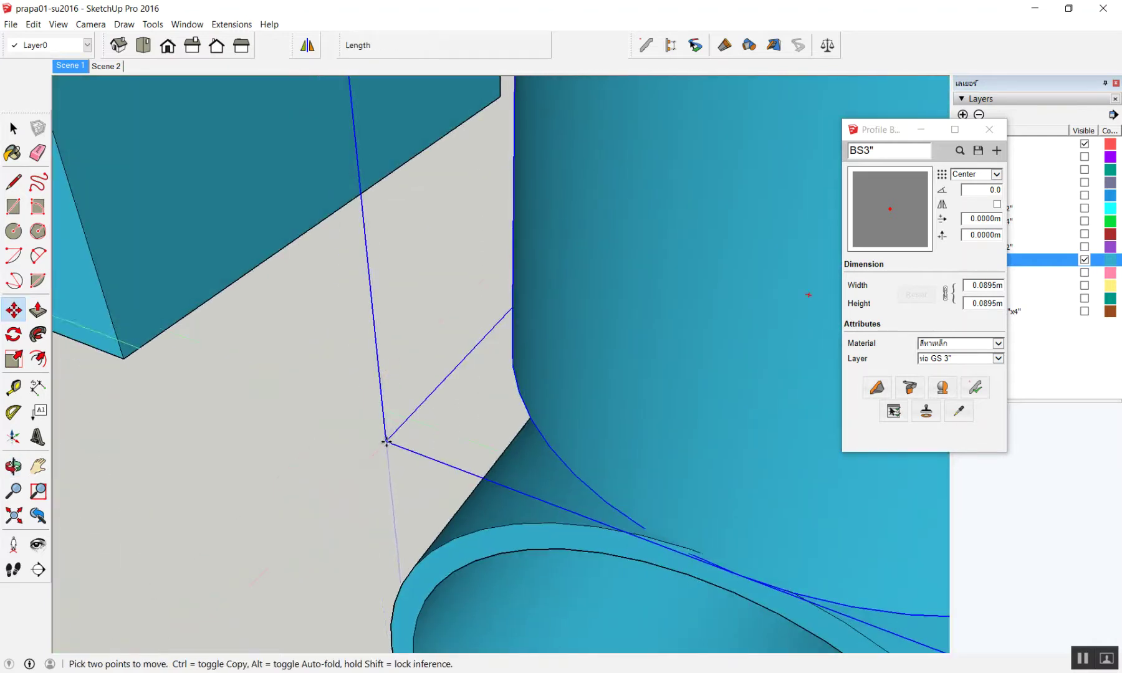
scroll(726, 323, "down", 2)
scroll(590, 374, "down", 3)
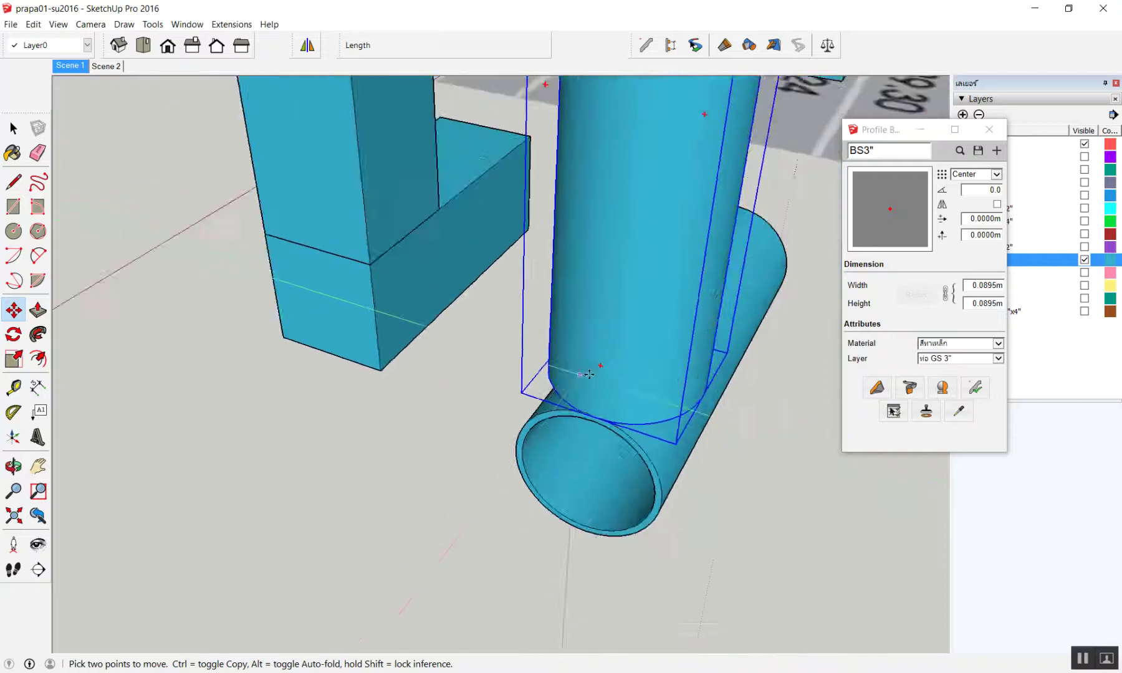
scroll(589, 374, "down", 3)
middle_click_drag(589, 374, 741, 370)
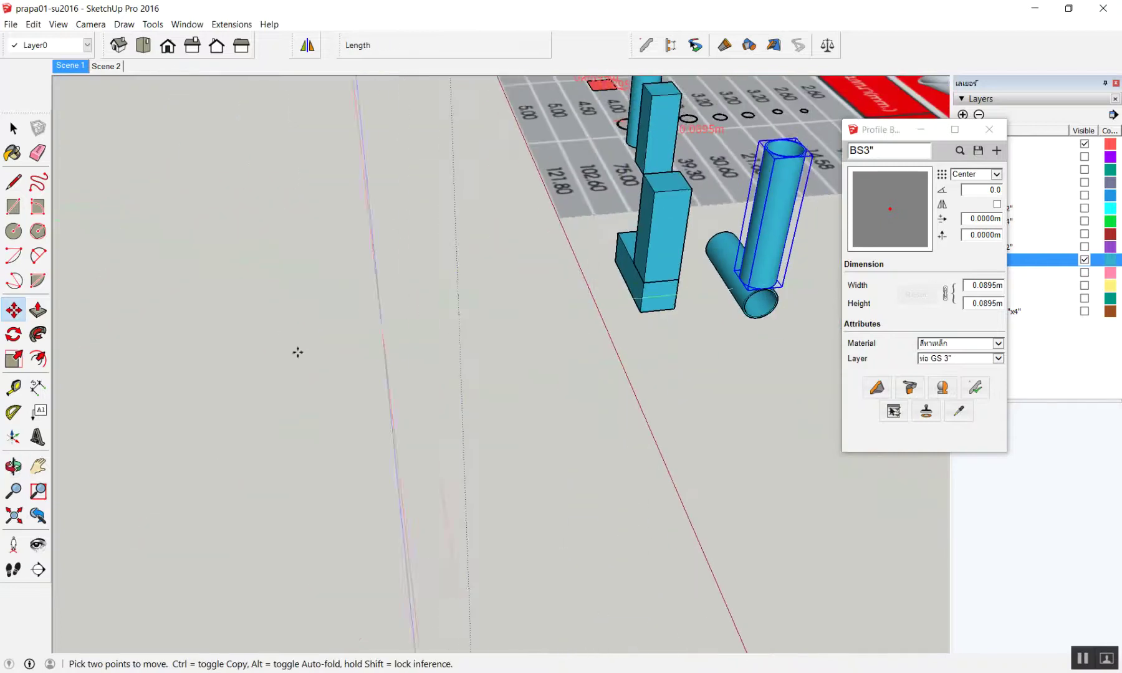
mouse_move(75, 496)
middle_mouse_down()
mouse_move(474, 493)
mouse_move(493, 357)
mouse_move(645, 324)
mouse_move(812, 215)
mouse_move(647, 130)
mouse_move(604, 262)
mouse_move(571, 308)
mouse_move(584, 183)
middle_mouse_up()
scroll(645, 325, "down", 3)
scroll(604, 262, "down", 3)
scroll(540, 338, "up", 2)
scroll(583, 183, "up", 3)
key("space")
scroll(579, 276, "up", 3)
middle_click_drag(579, 276, 335, 283)
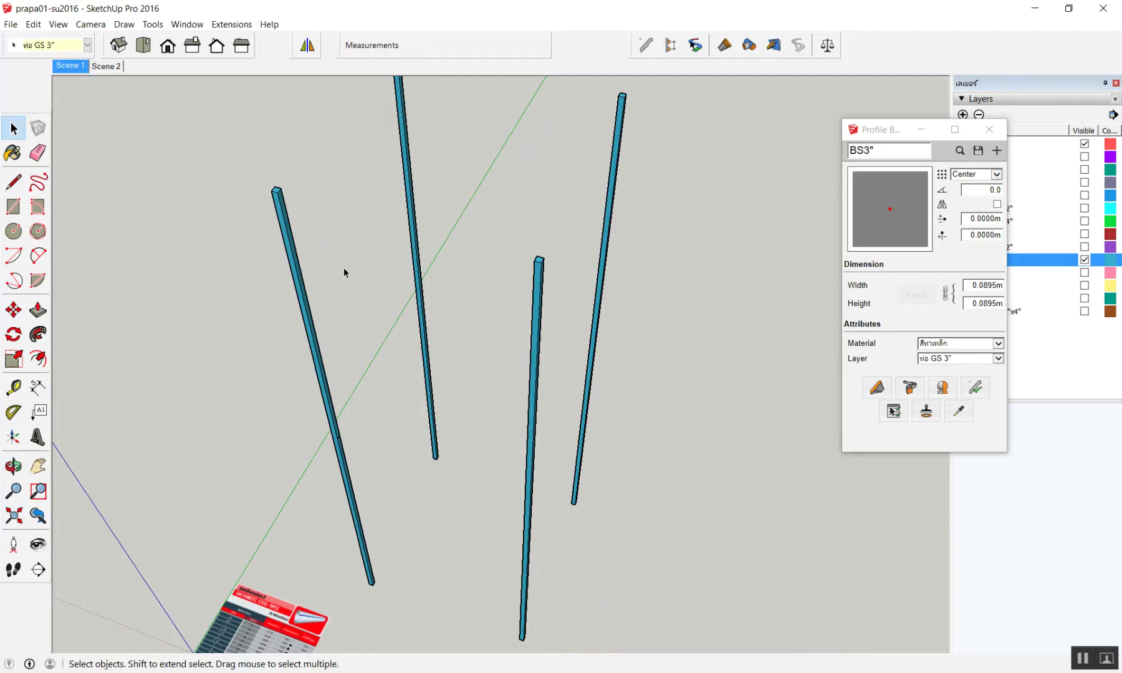
scroll(344, 272, "down", 3)
scroll(436, 241, "down", 2)
left_click_drag(591, 250, 180, 342)
mouse_move(588, 276)
middle_mouse_down()
mouse_move(773, 275)
mouse_move(873, 349)
middle_mouse_up()
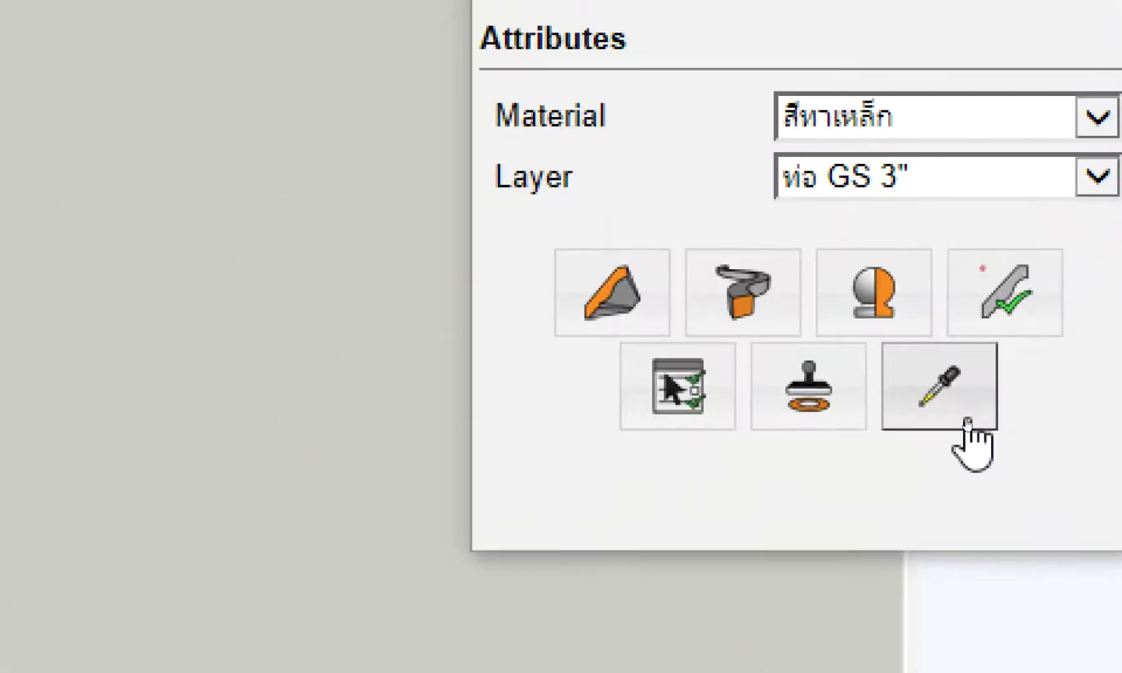
left_click(958, 412)
scroll(424, 452, "up", 2)
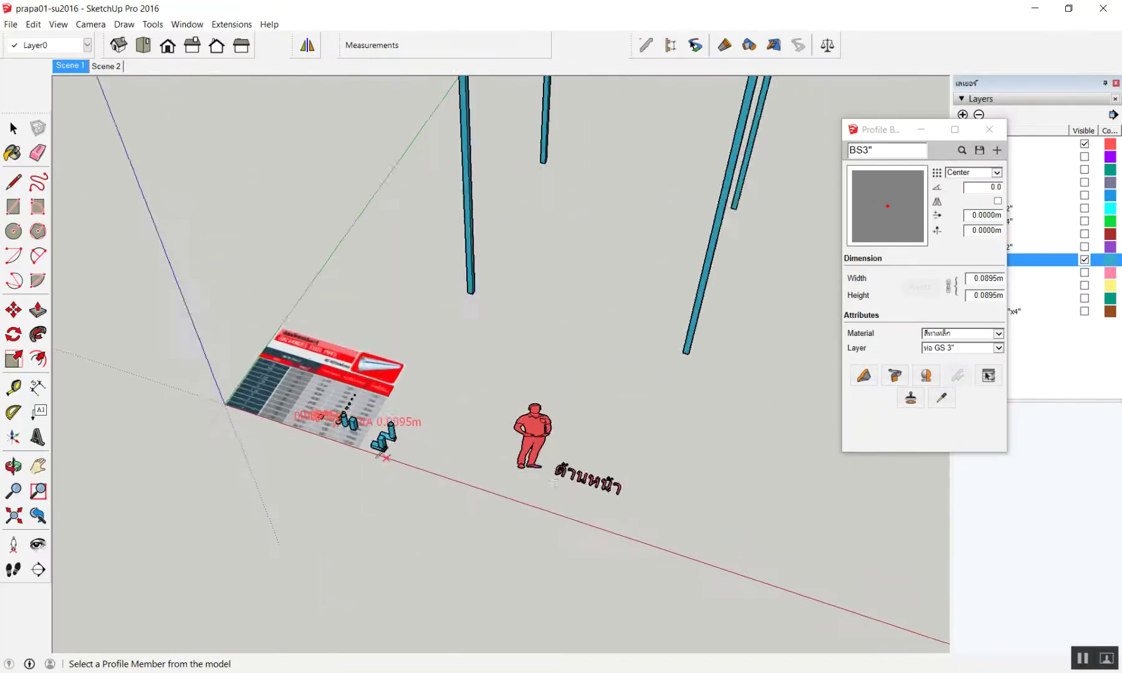
scroll(374, 411, "up", 3)
scroll(336, 368, "up", 3)
scroll(325, 329, "up", 3)
scroll(325, 329, "up", 1)
left_click(326, 334)
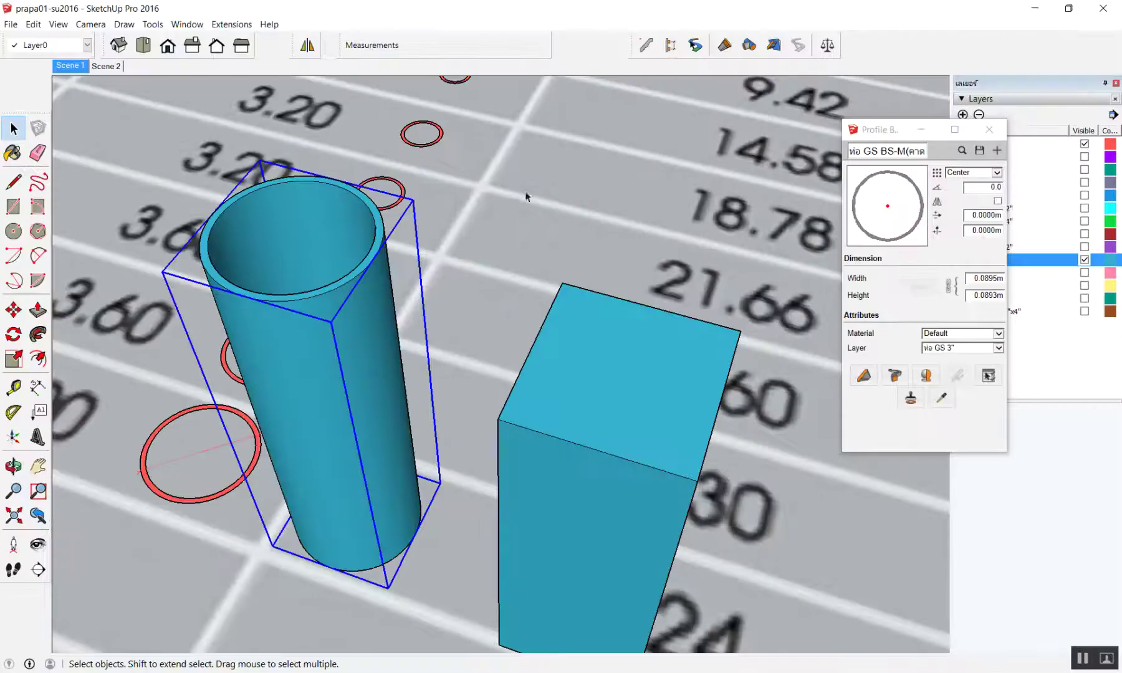
scroll(382, 374, "down", 4)
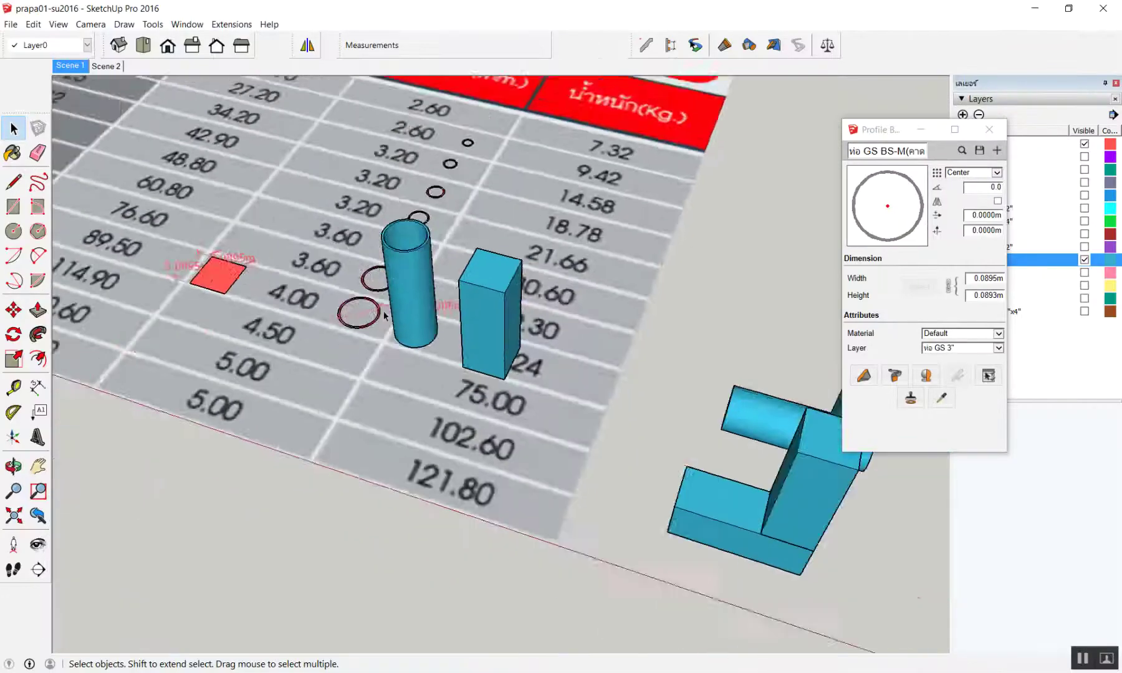
scroll(381, 379, "down", 3)
scroll(377, 406, "down", 3)
scroll(370, 441, "down", 3)
mouse_move(365, 312)
middle_mouse_down()
mouse_move(393, 252)
mouse_move(508, 157)
middle_mouse_up()
left_click(348, 250)
scroll(462, 228, "down", 3)
scroll(408, 203, "up", 4)
scroll(409, 203, "up", 3)
scroll(421, 227, "up", 2)
scroll(423, 218, "up", 2)
mouse_move(423, 218)
middle_mouse_down()
mouse_move(425, 286)
mouse_move(433, 257)
middle_mouse_up()
scroll(433, 258, "down", 1)
scroll(486, 275, "down", 3)
scroll(519, 295, "up", 2)
scroll(566, 318, "up", 2)
scroll(568, 321, "up", 2)
scroll(571, 318, "down", 2)
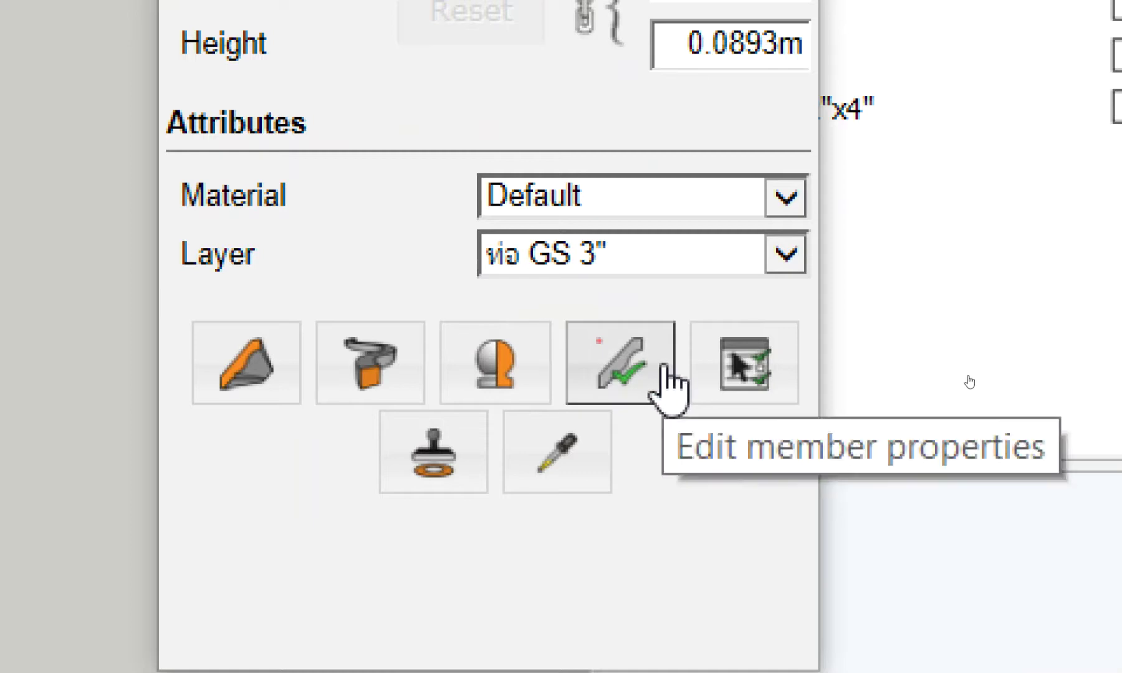
- In Edit member properties, uncheck Layer and Material, keeping the material Default
left_click(662, 367)
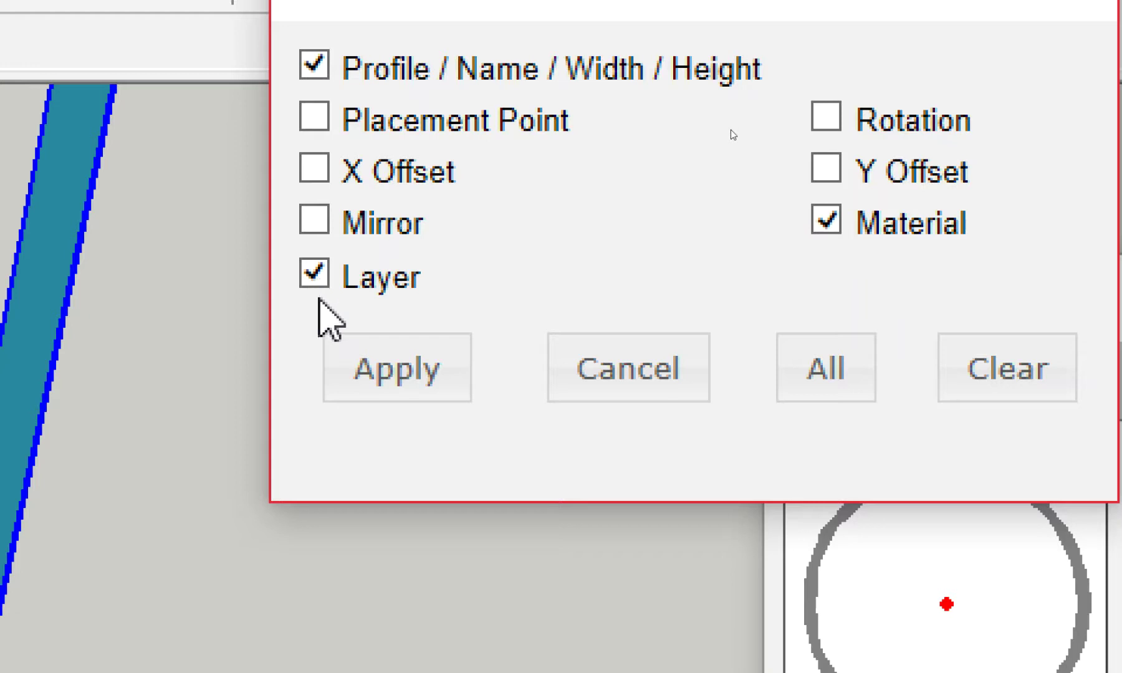
left_click(316, 275)
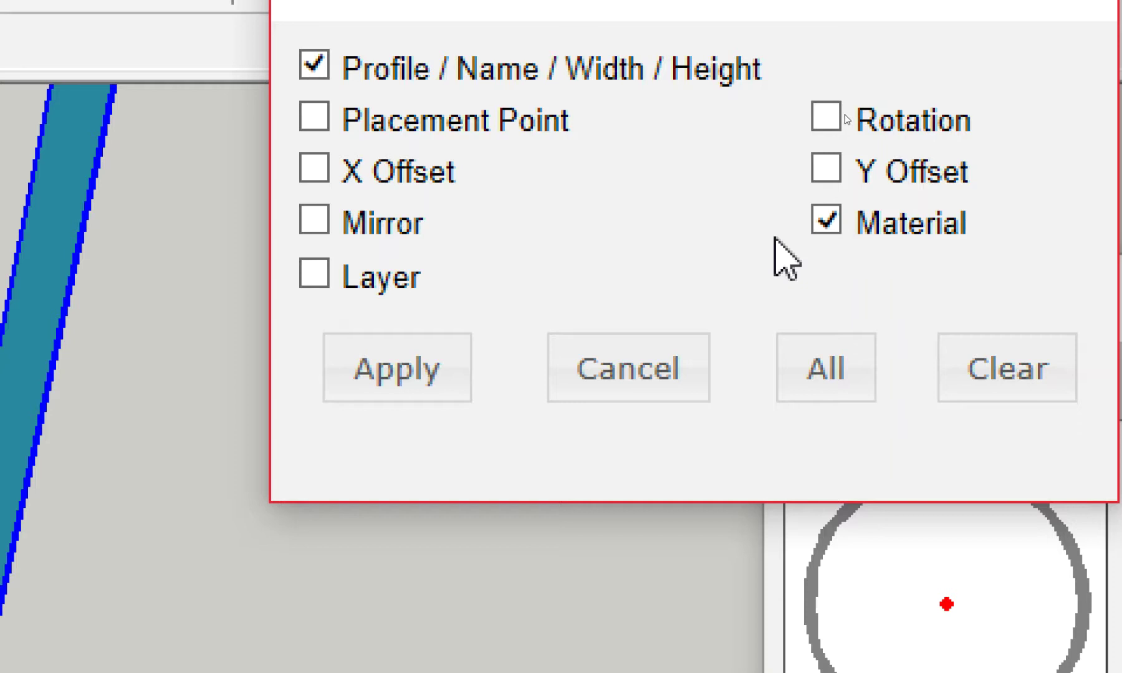
left_click(823, 226)
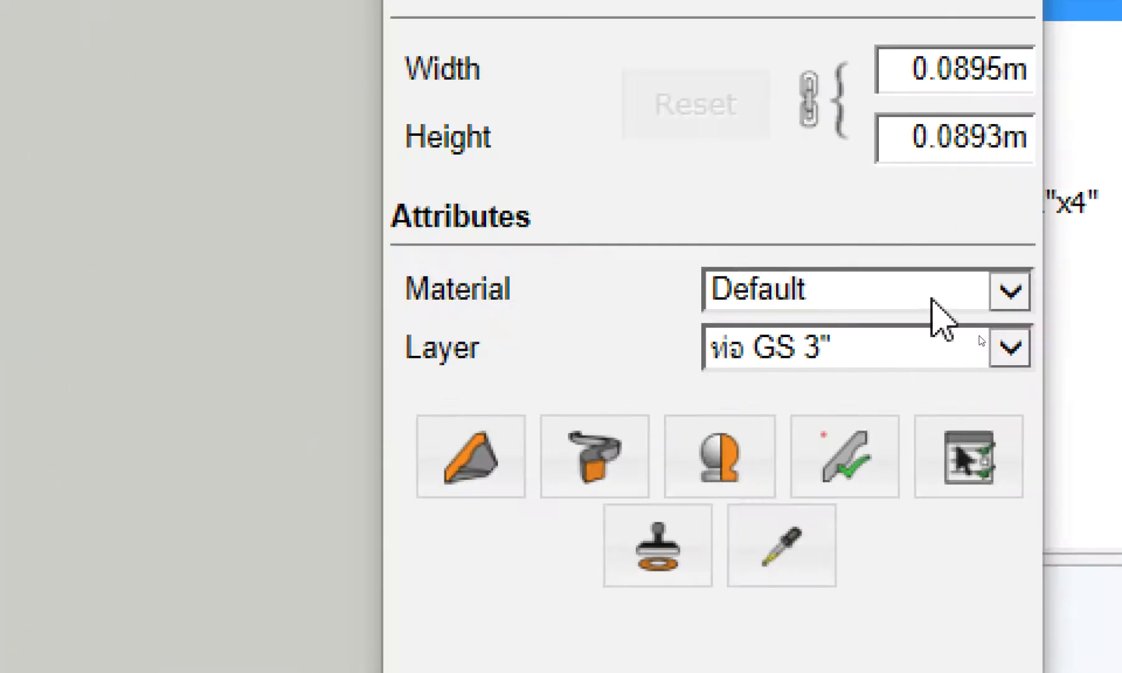
left_click(979, 334)
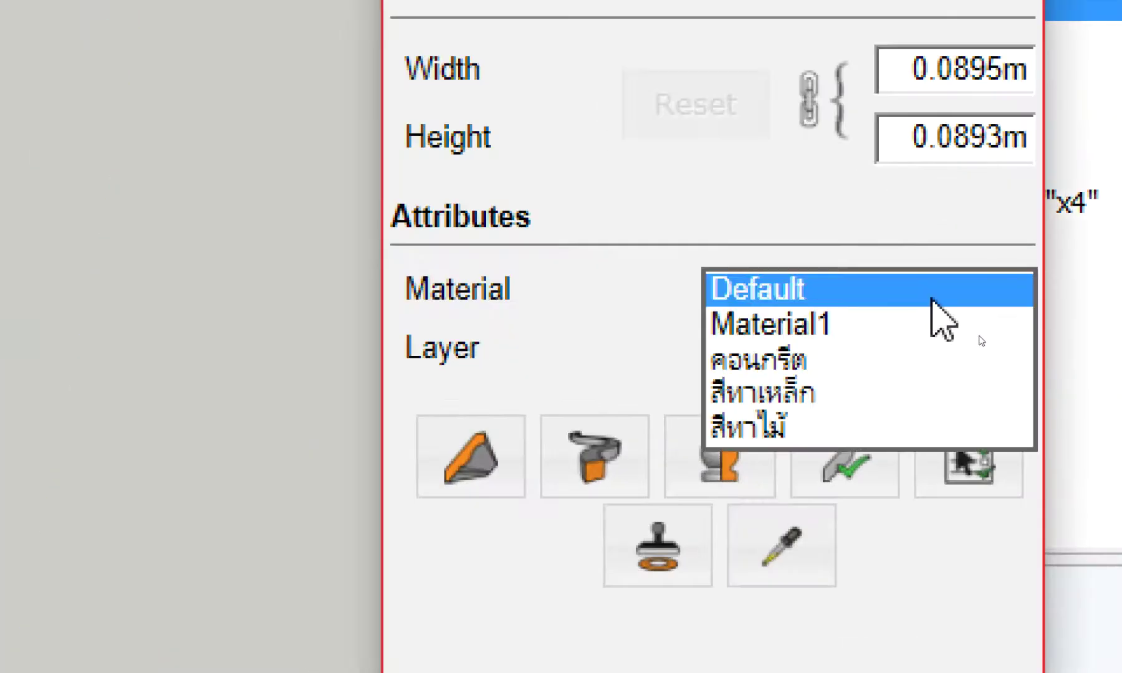
left_click(932, 299)
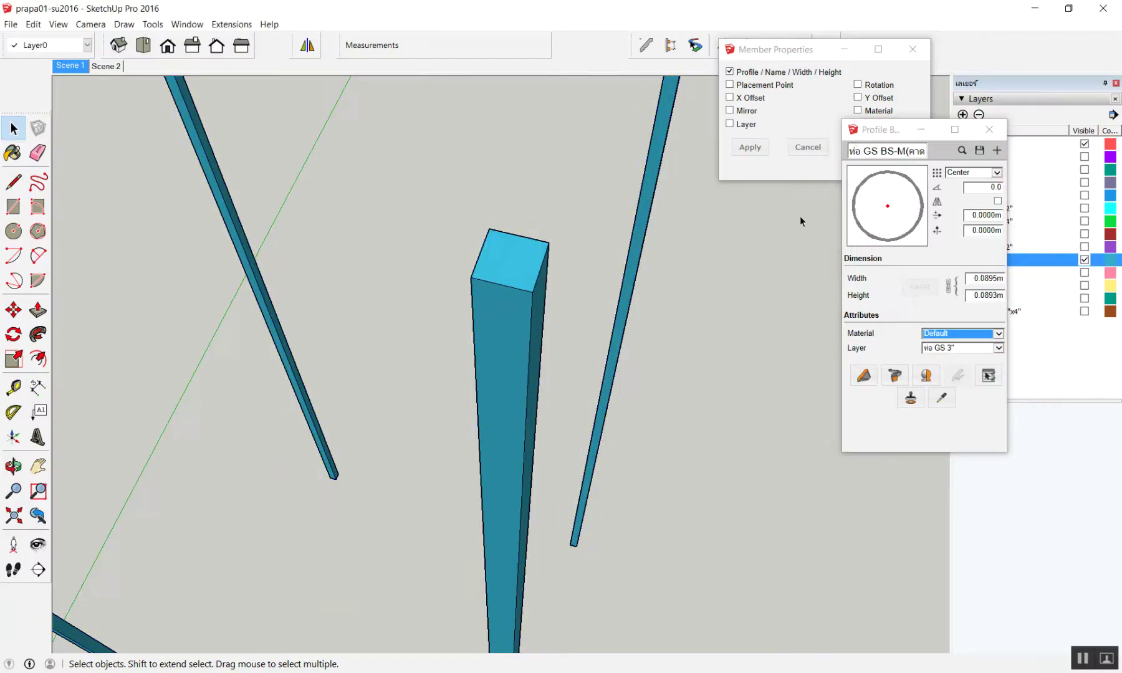
left_click_drag(778, 51, 623, 57)
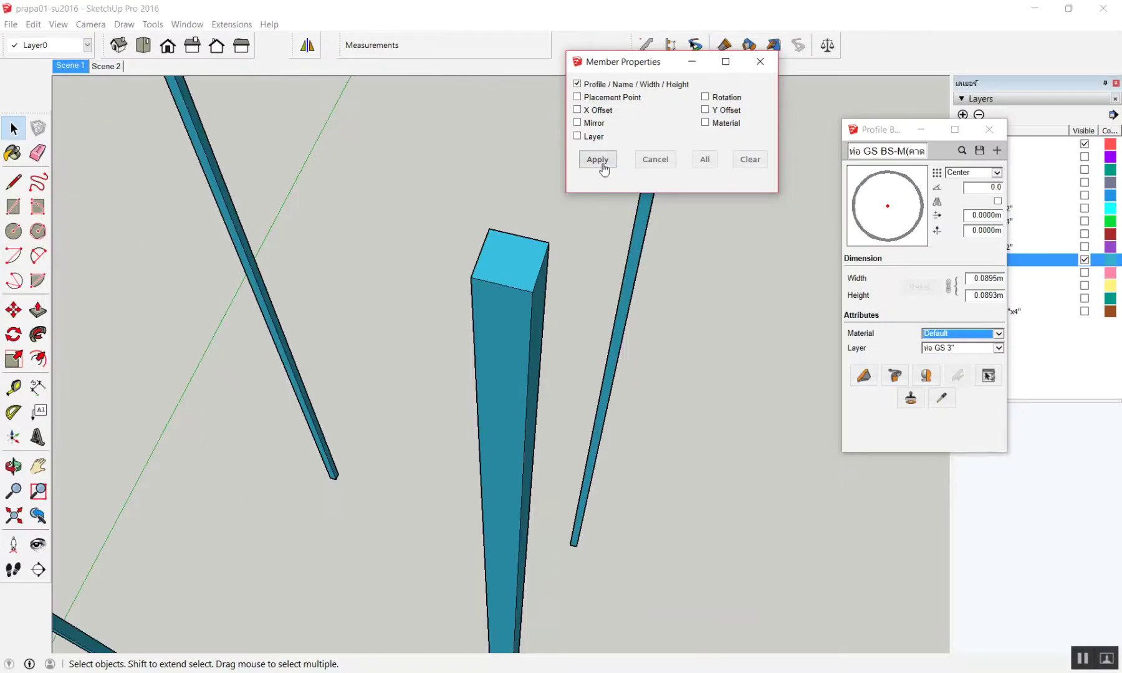
- Box-select the four square tube poles and apply the round ท่อ GS BS-M pipe profile
scroll(594, 444, "down", 2)
scroll(593, 443, "down", 2)
scroll(593, 444, "up", 2)
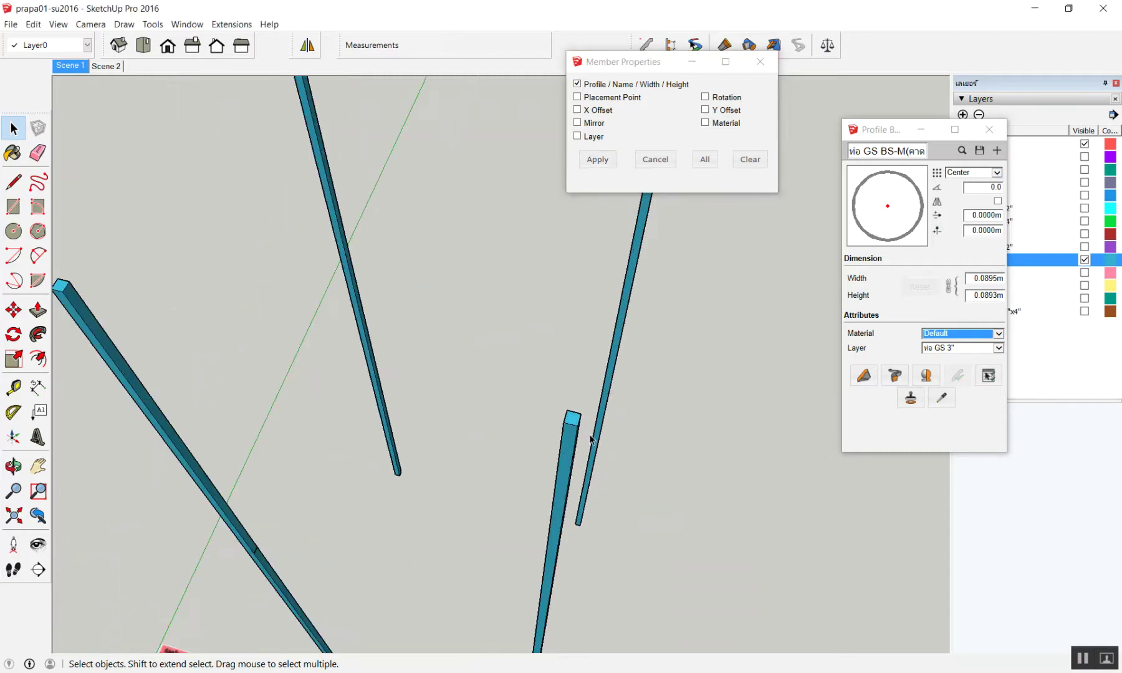
scroll(605, 399, "up", 2)
left_click_drag(285, 397, 166, 436)
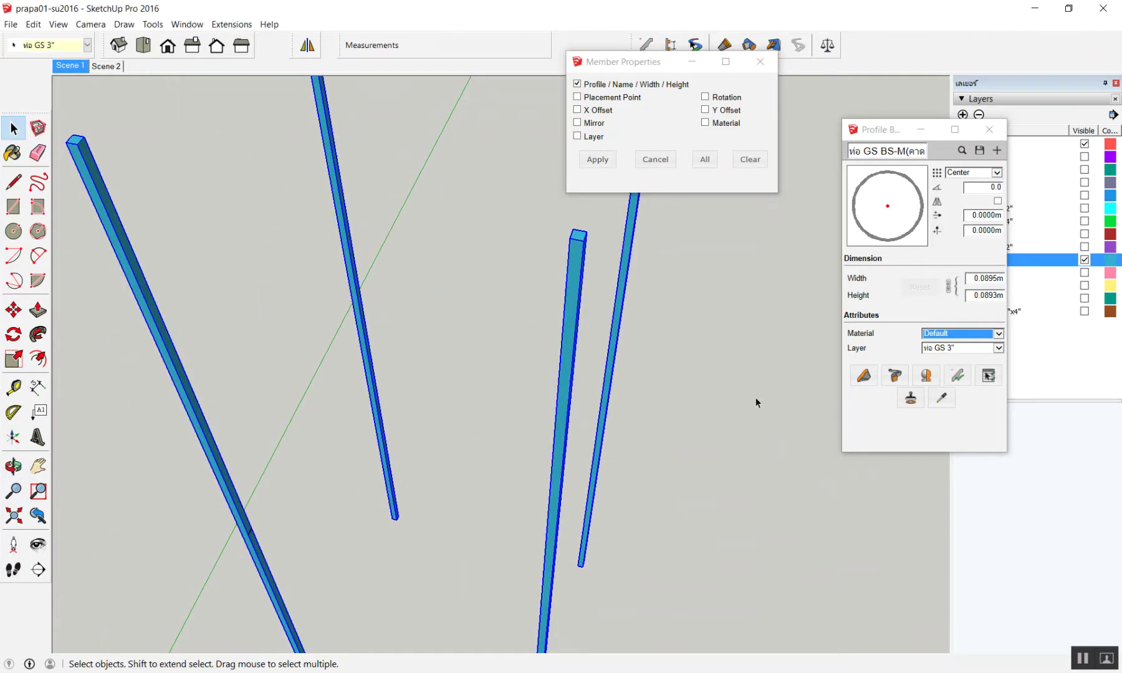
left_click(601, 165)
scroll(592, 205, "up", 2)
scroll(548, 256, "up", 2)
scroll(524, 271, "down", 3)
scroll(561, 270, "up", 1)
scroll(571, 269, "up", 1)
scroll(571, 268, "down", 2)
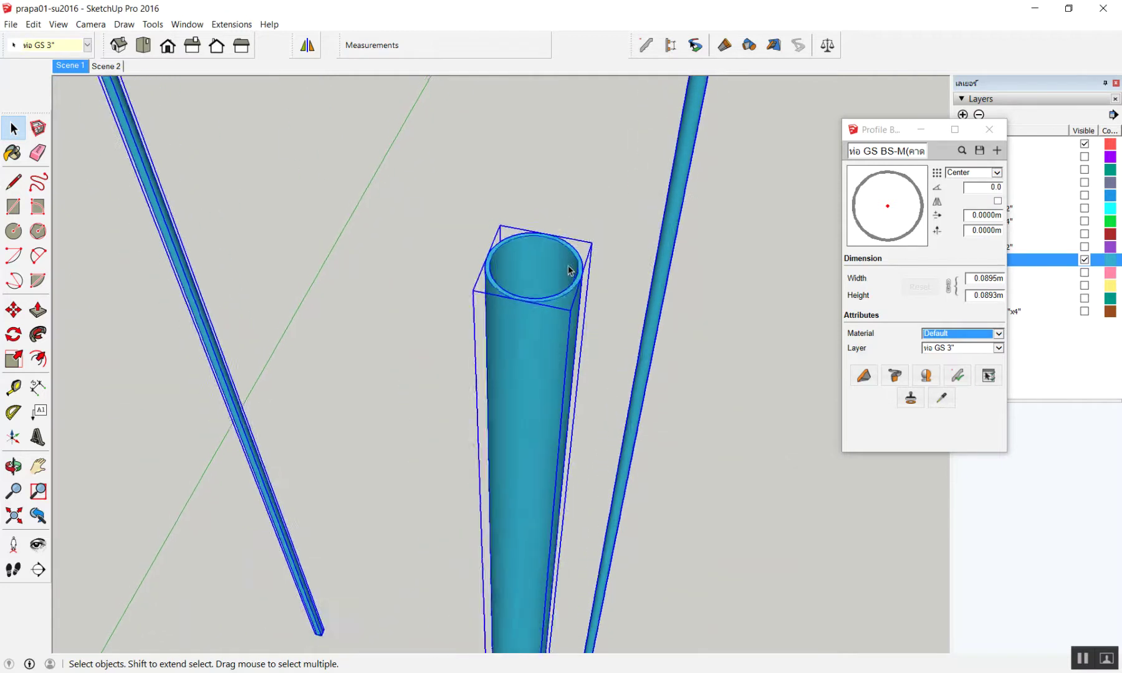
scroll(577, 275, "down", 3)
scroll(583, 281, "down", 3)
- Clear the pipe selection and restart the Profile Builder window
left_click(669, 276)
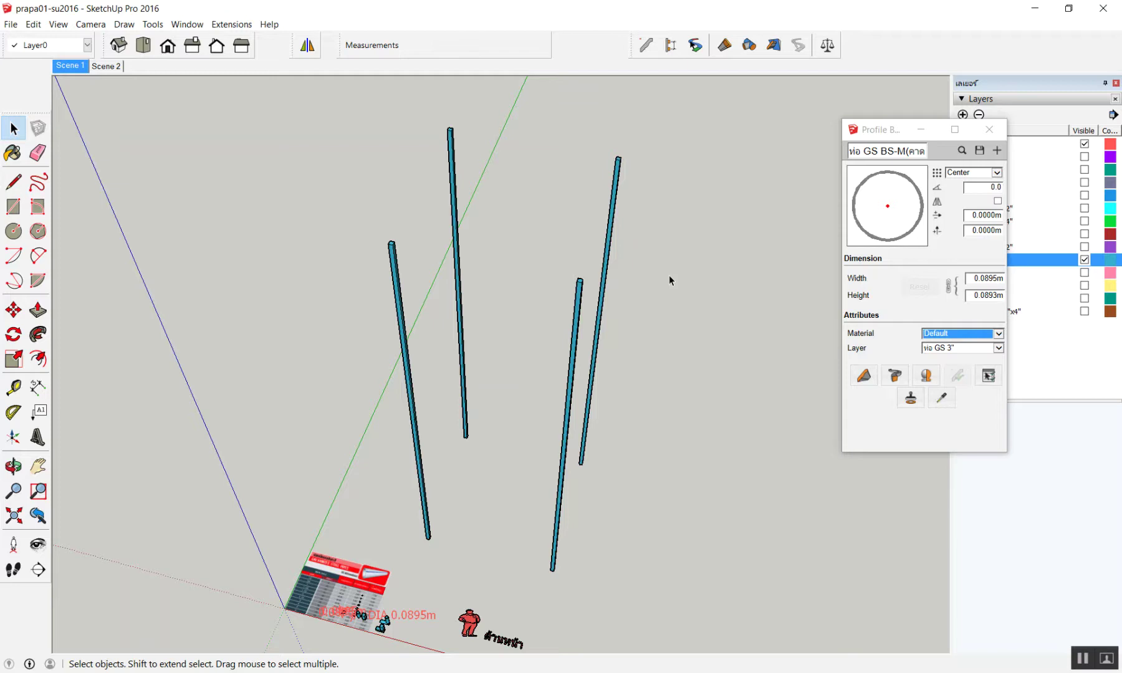
scroll(553, 305, "up", 4)
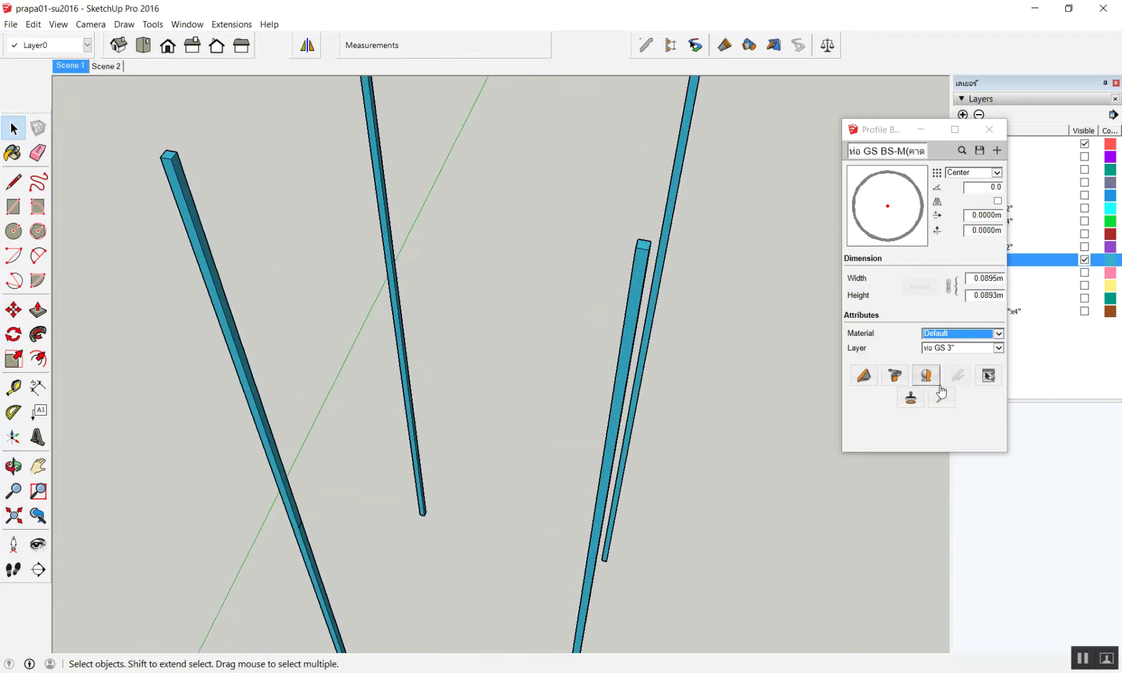
left_click(989, 129)
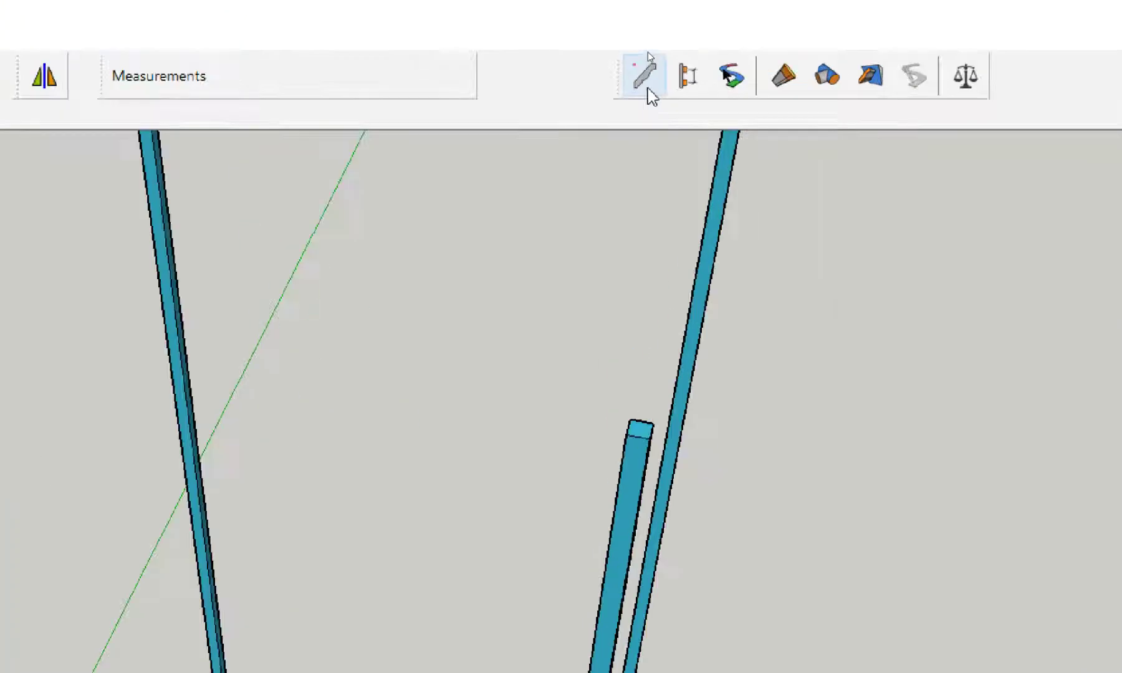
left_click(649, 56)
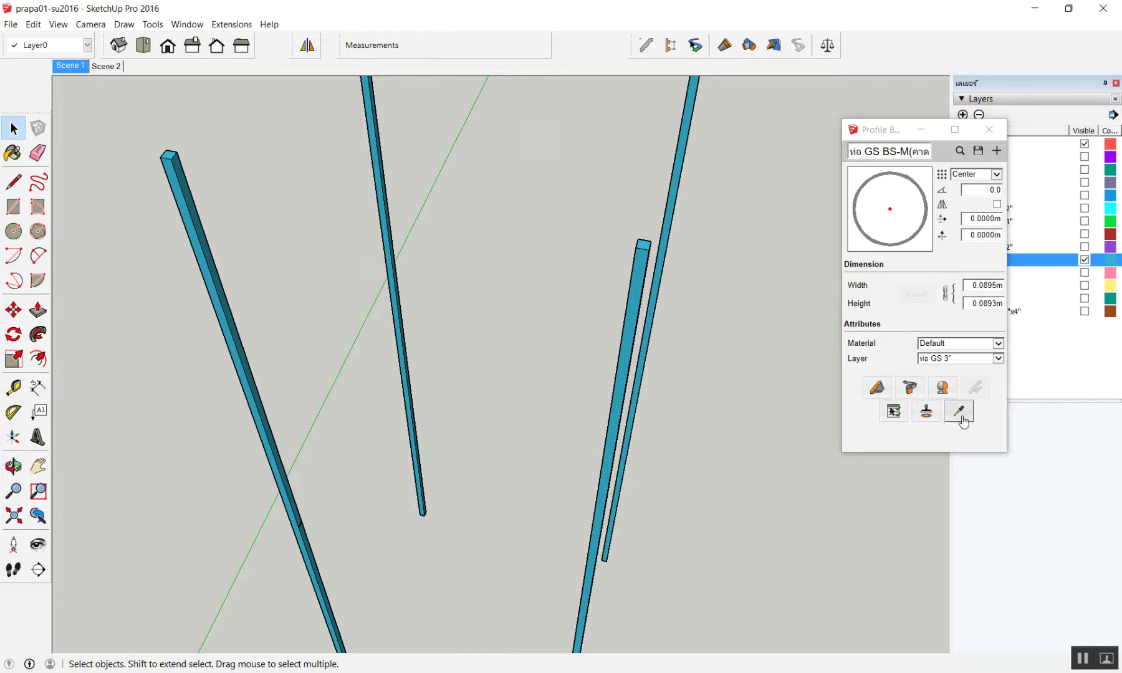
- Eyedrop the profile from the sample round pipe on the table
left_click(962, 422)
scroll(561, 245, "down", 5)
scroll(436, 468, "up", 5)
scroll(376, 498, "up", 3)
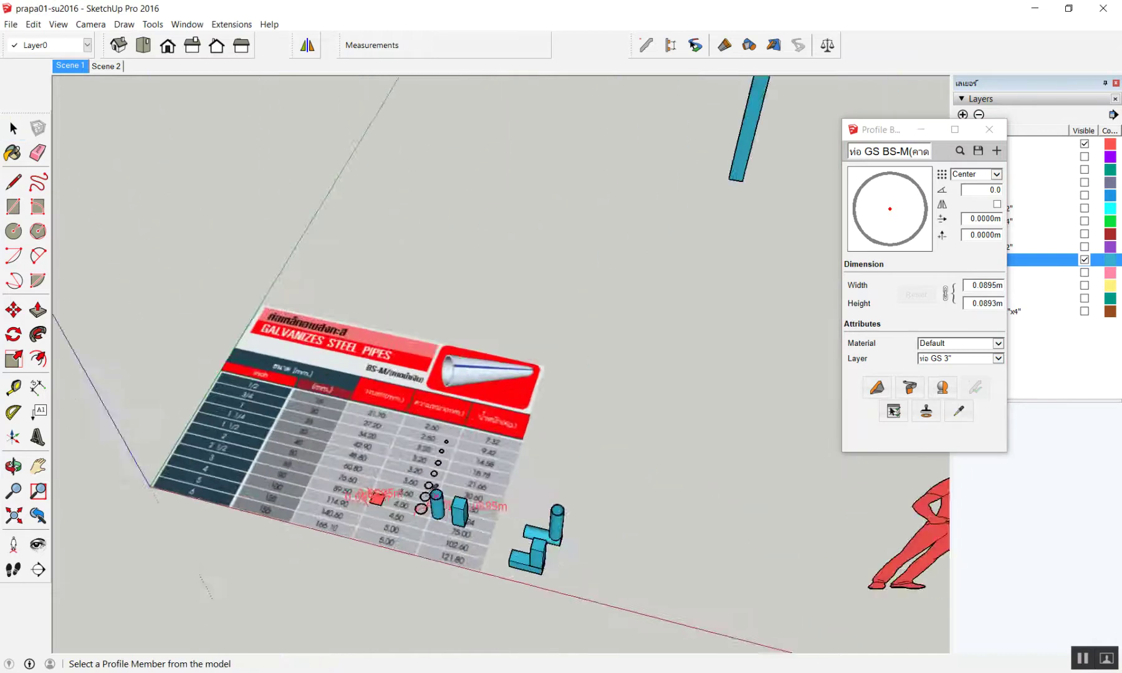
left_click(440, 502)
scroll(439, 502, "up", 4)
scroll(444, 503, "up", 3)
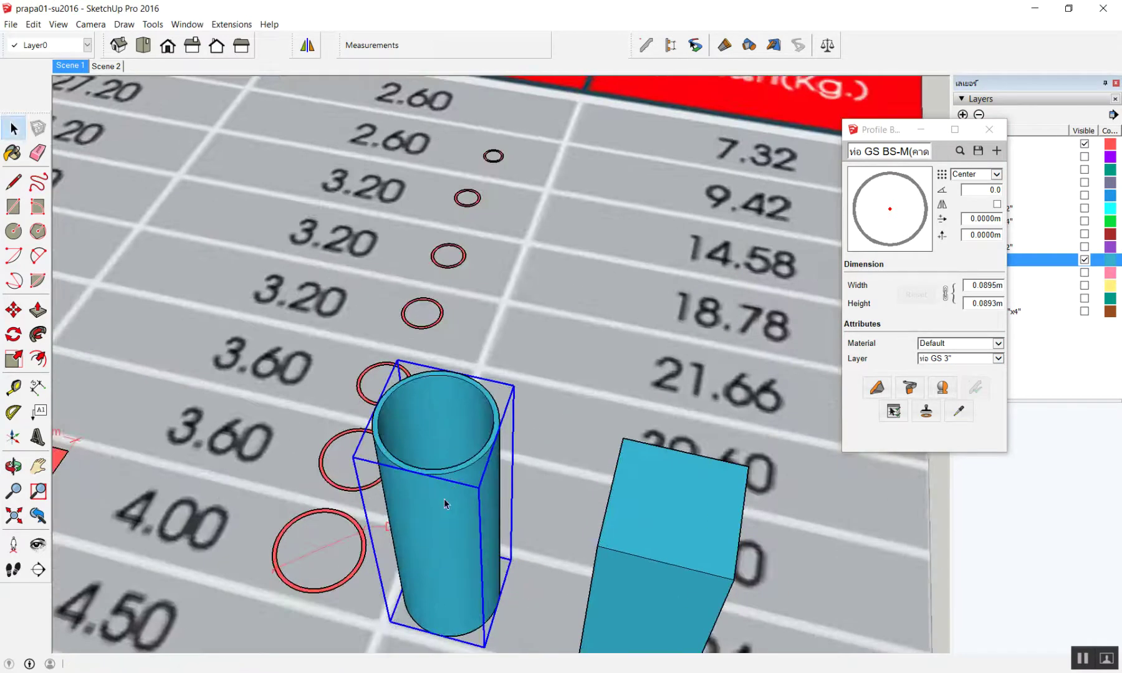
scroll(445, 504, "down", 5)
scroll(445, 504, "down", 5)
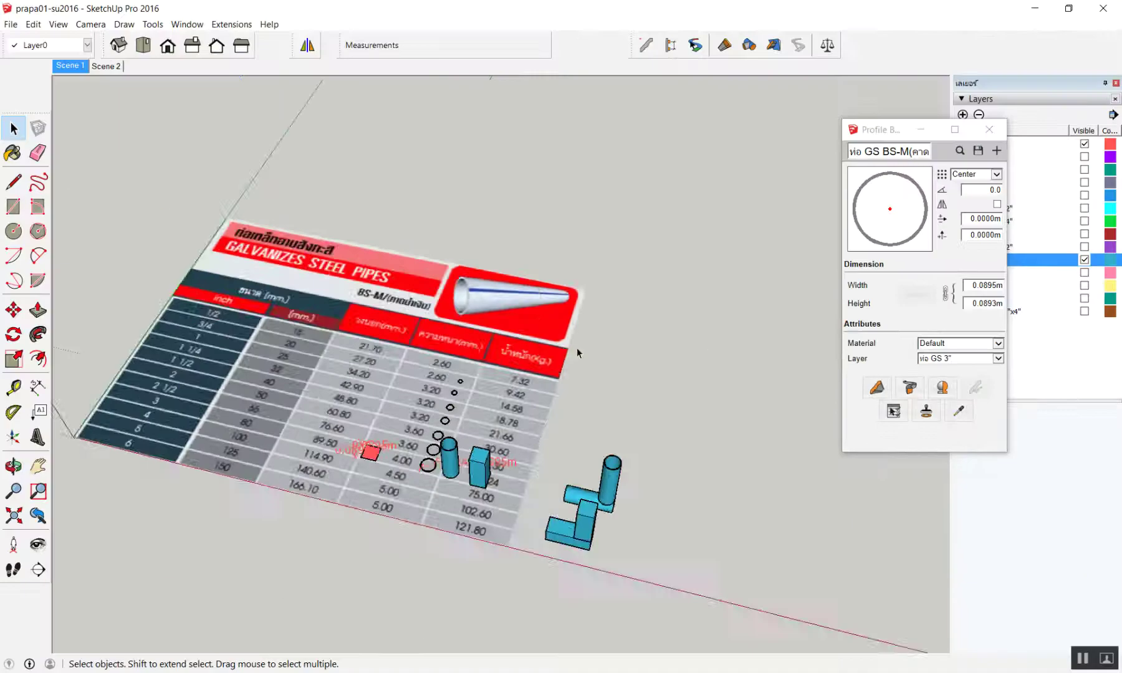
scroll(577, 347, "down", 3)
scroll(538, 401, "down", 3)
- Reselect the four tall tube members, then close Profile Builder
middle_click_drag(538, 401, 644, 180)
scroll(720, 149, "up", 4)
scroll(689, 264, "down", 3)
scroll(688, 264, "up", 2)
left_click_drag(686, 263, 295, 304)
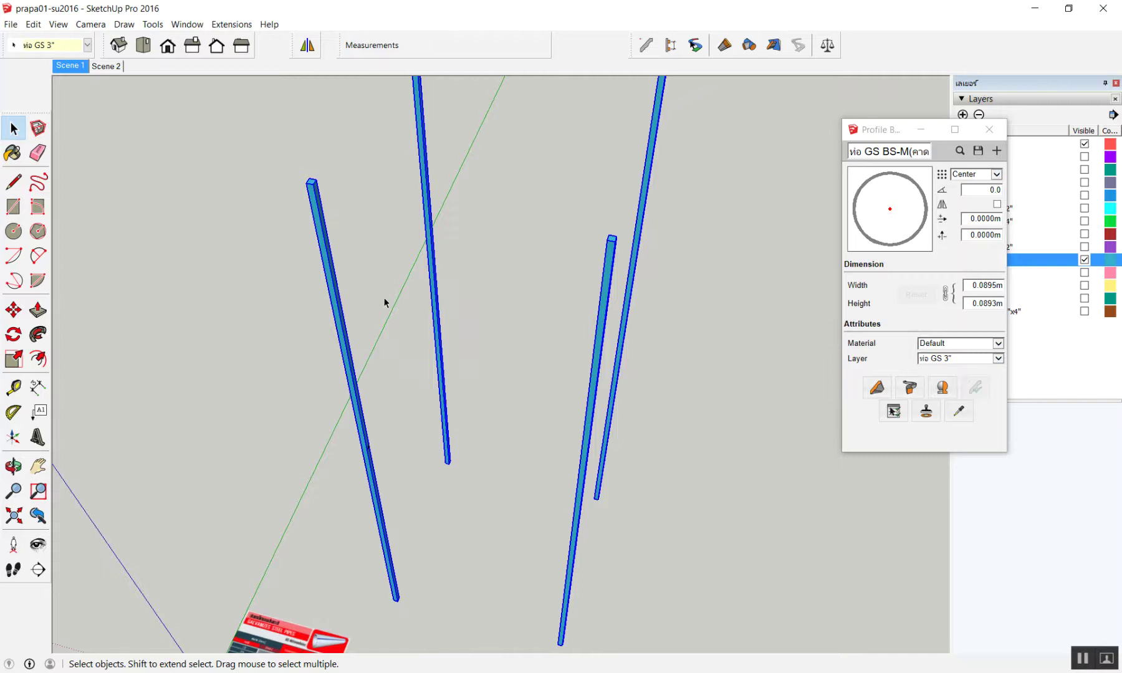
scroll(573, 301, "up", 3)
scroll(680, 261, "down", 1)
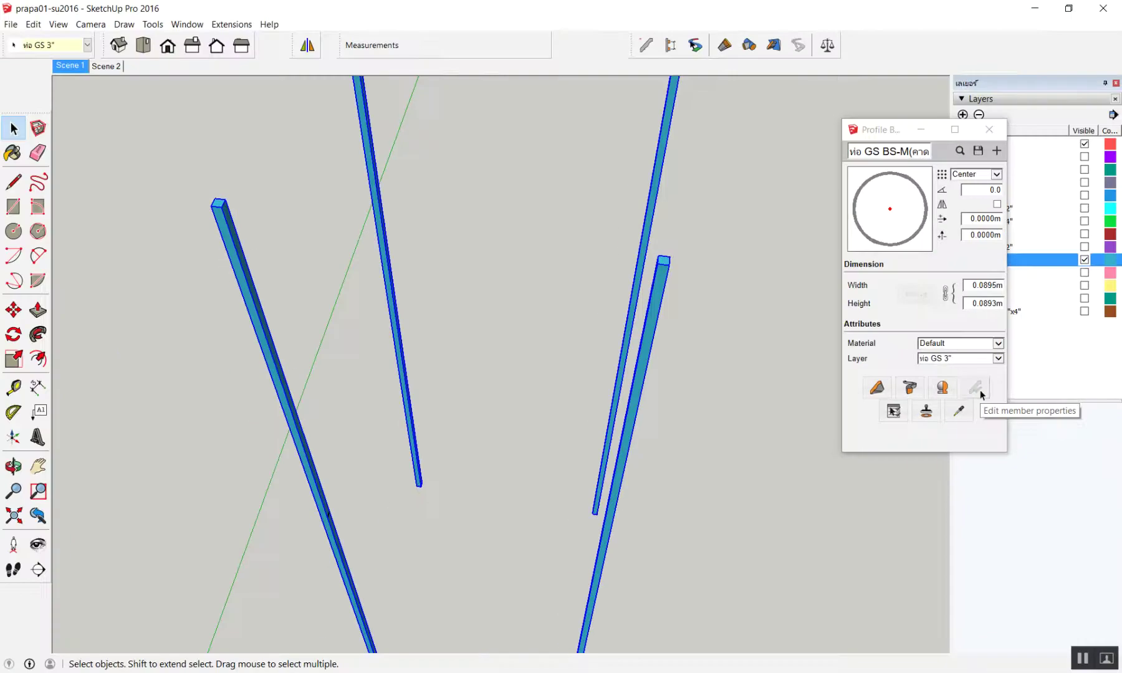
left_click_drag(769, 293, 501, 325)
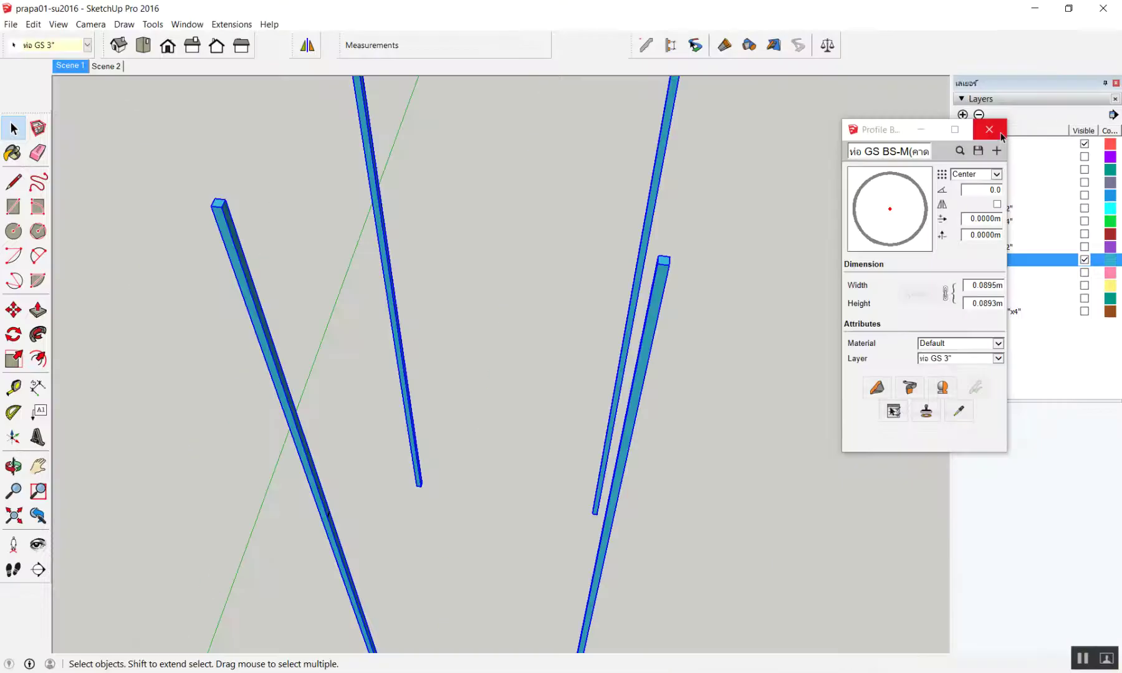
left_click(989, 129)
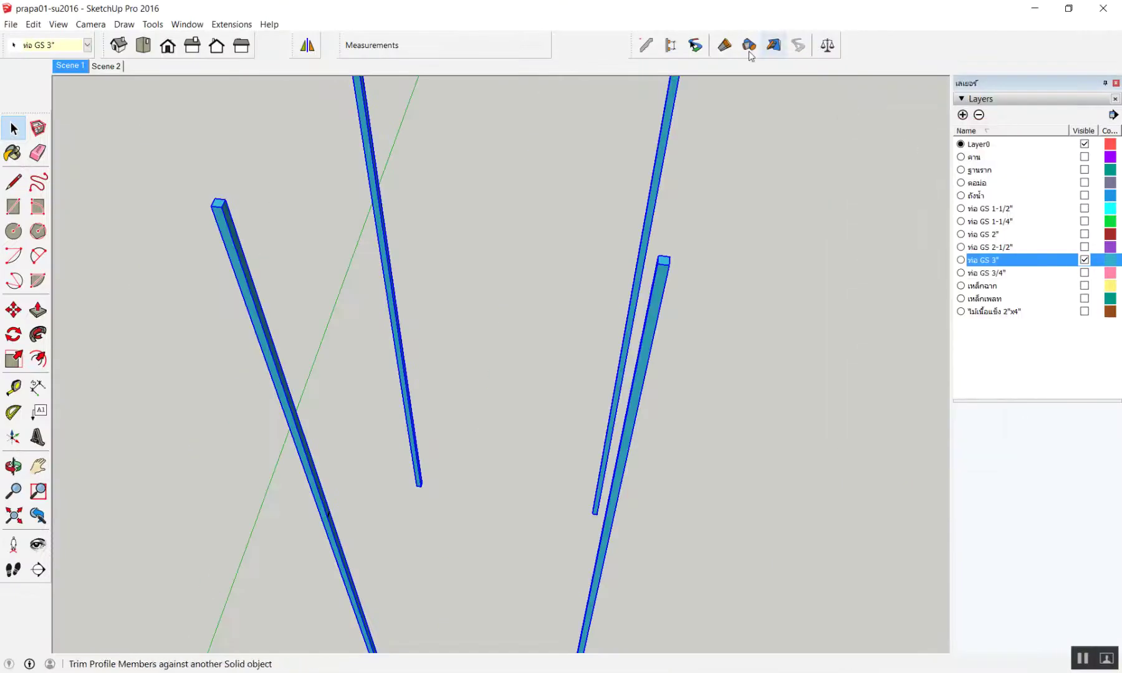
- Box-select the tube members and apply the round pipe profile to them via Profile Builder
left_click(643, 89)
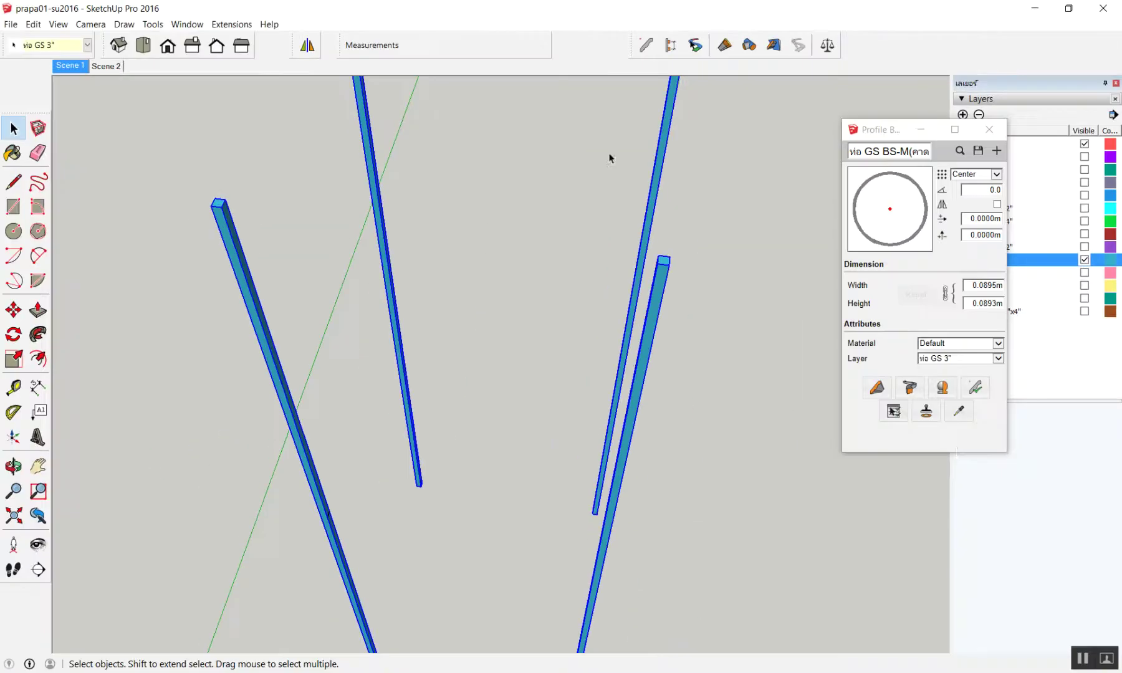
left_click(693, 362)
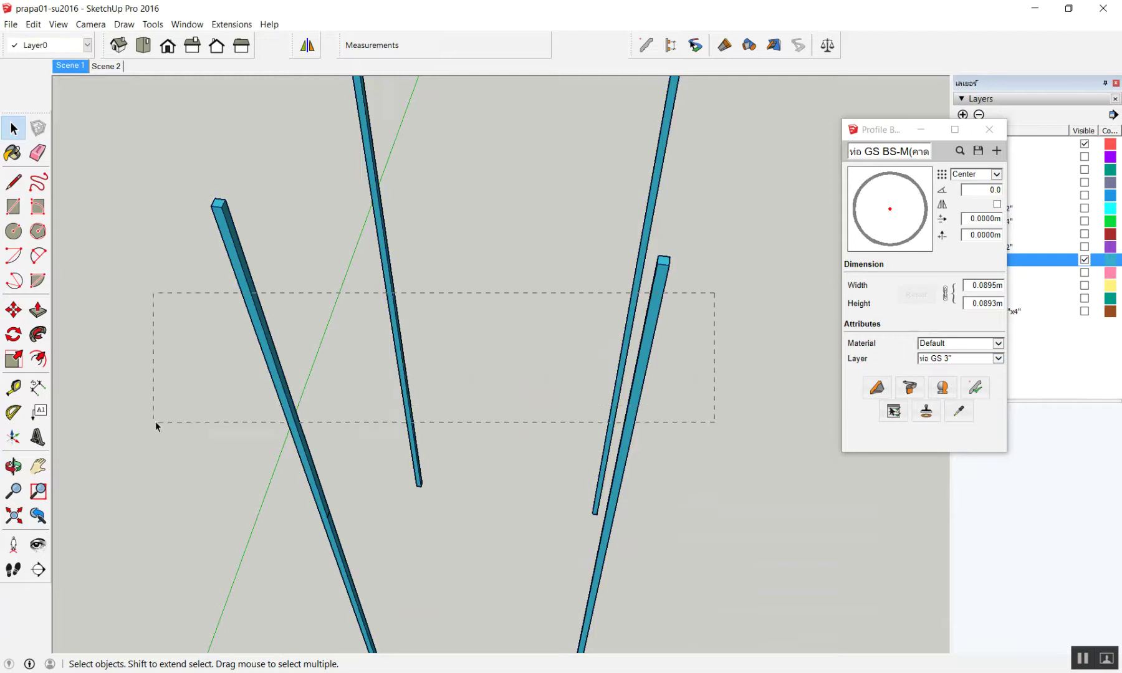
left_click_drag(156, 427, 156, 427)
left_click(985, 392)
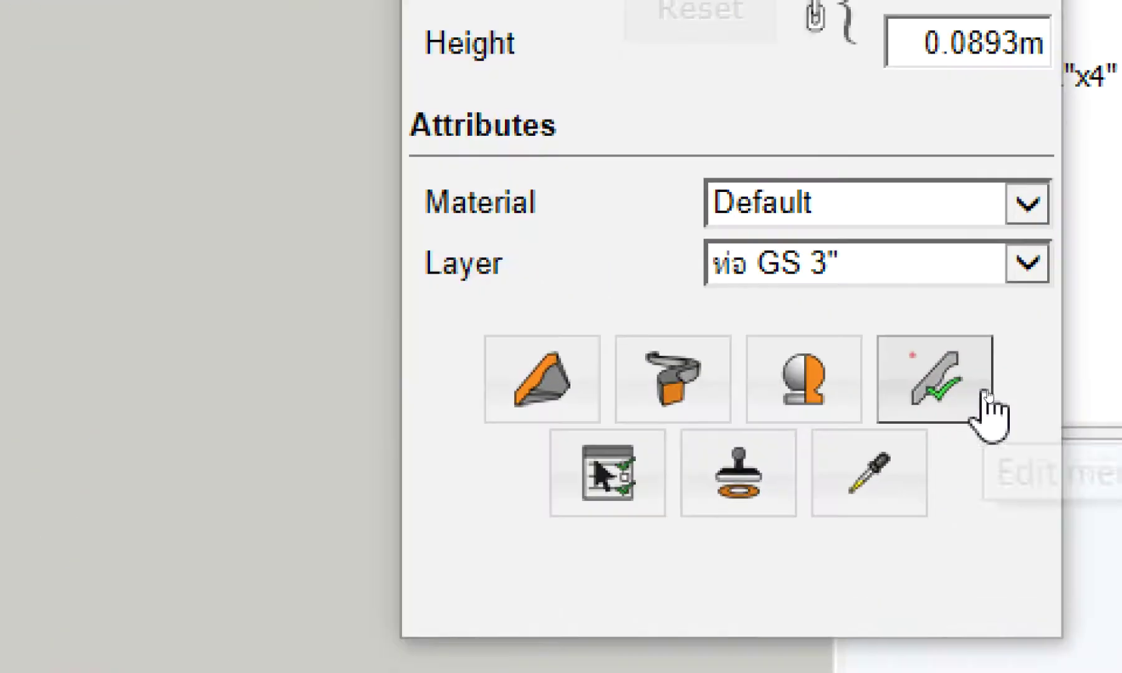
left_click(987, 392)
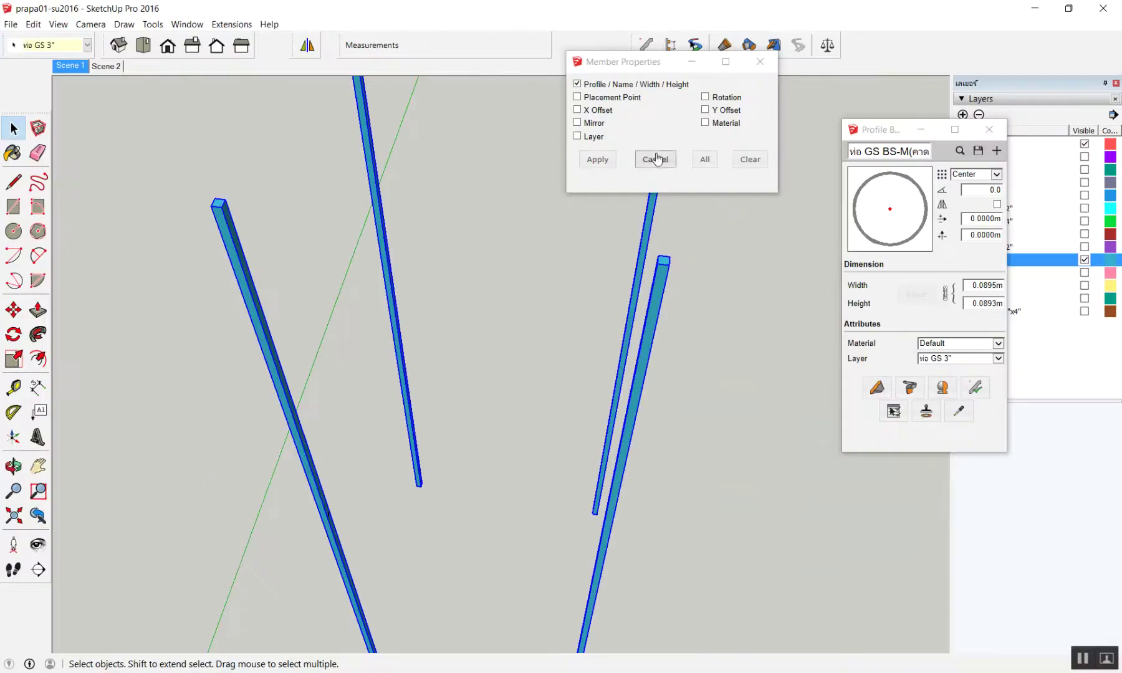
left_click(598, 160)
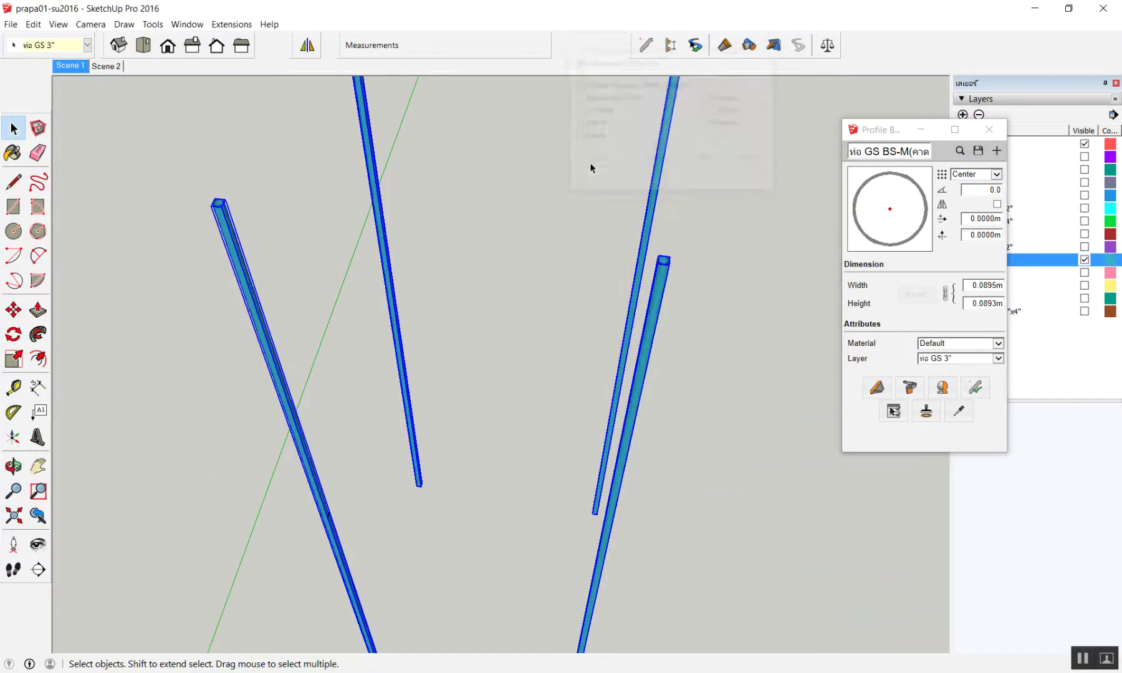
- Hide the ท่อ GS 3" layer and show the ท่อ GS 1-1/4" layer
scroll(653, 289, "up", 2)
scroll(649, 294, "up", 1)
scroll(649, 294, "up", 3)
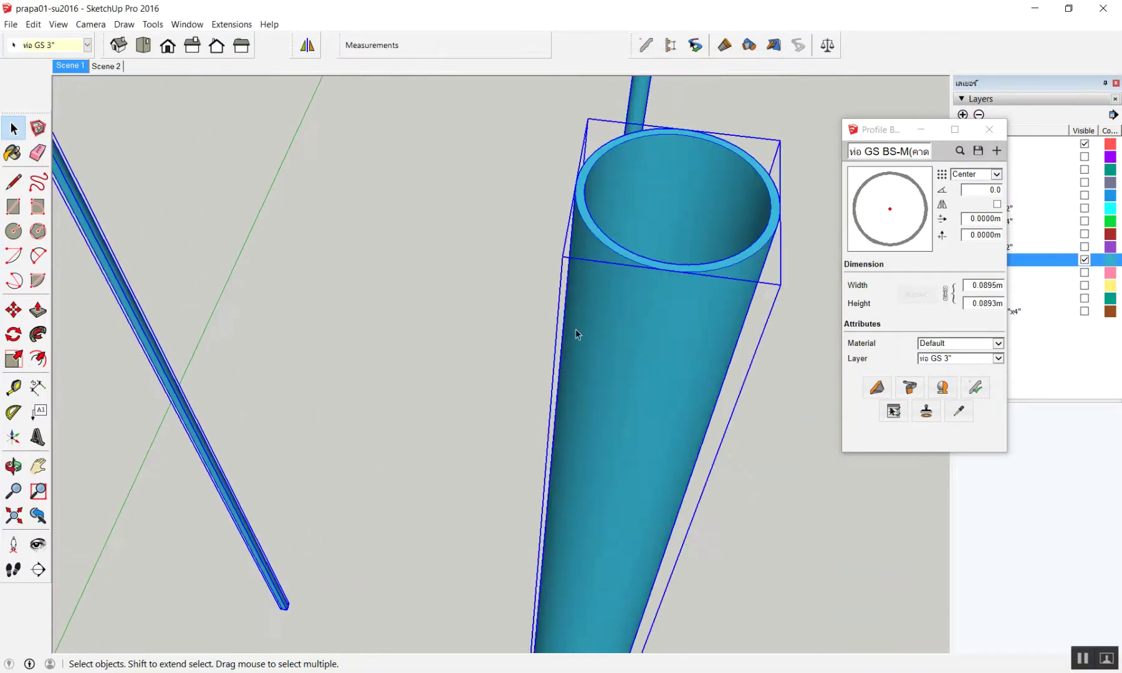
scroll(517, 341, "down", 5)
scroll(516, 341, "down", 2)
left_click_drag(887, 129, 721, 145)
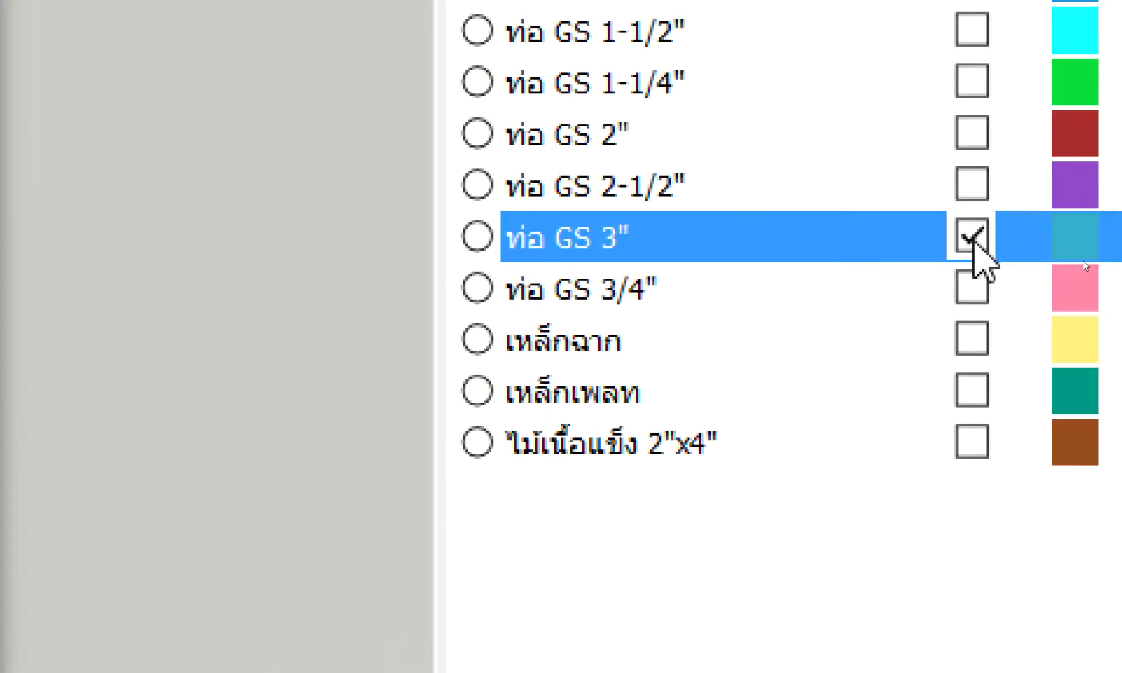
left_click(1085, 260)
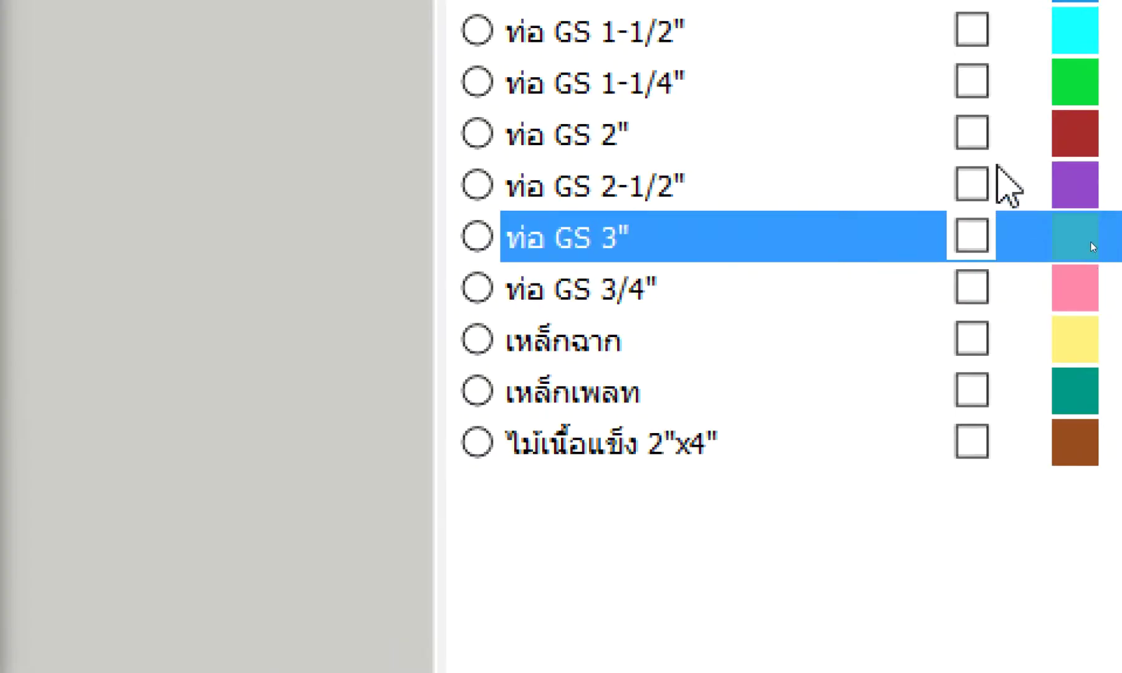
left_click(968, 92)
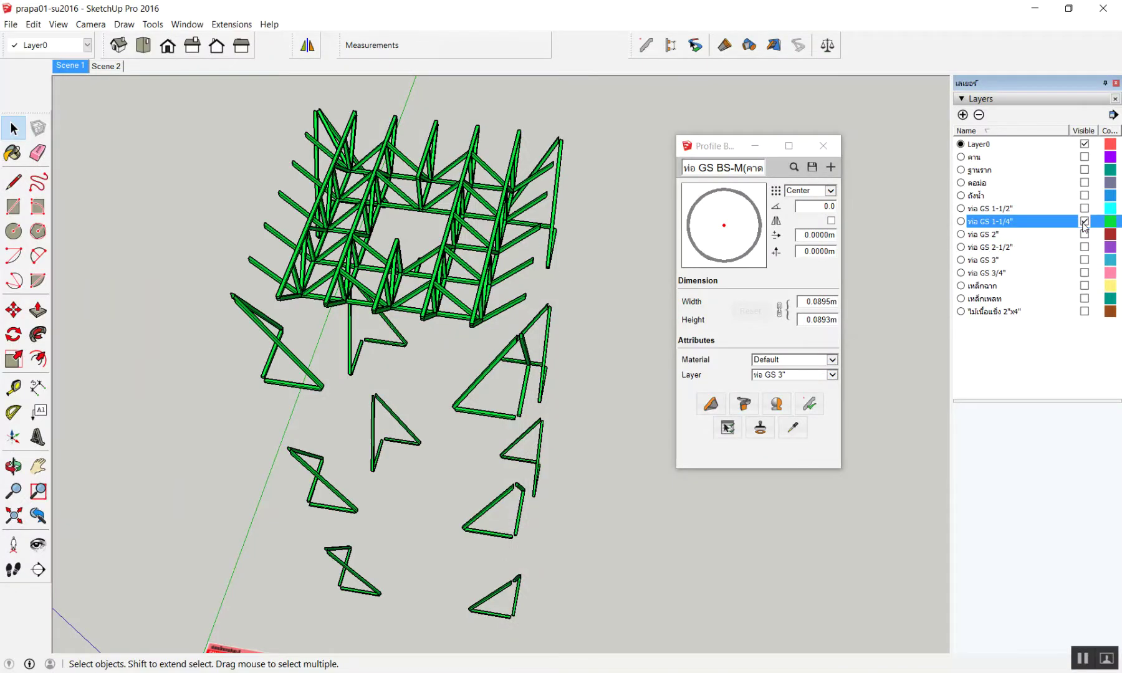
- Zoom into the pipe reference table and pick out the small round pipe
scroll(495, 323, "down", 5)
scroll(404, 475, "up", 2)
scroll(404, 476, "up", 5)
scroll(404, 475, "up", 3)
scroll(404, 476, "up", 4)
scroll(412, 493, "up", 2)
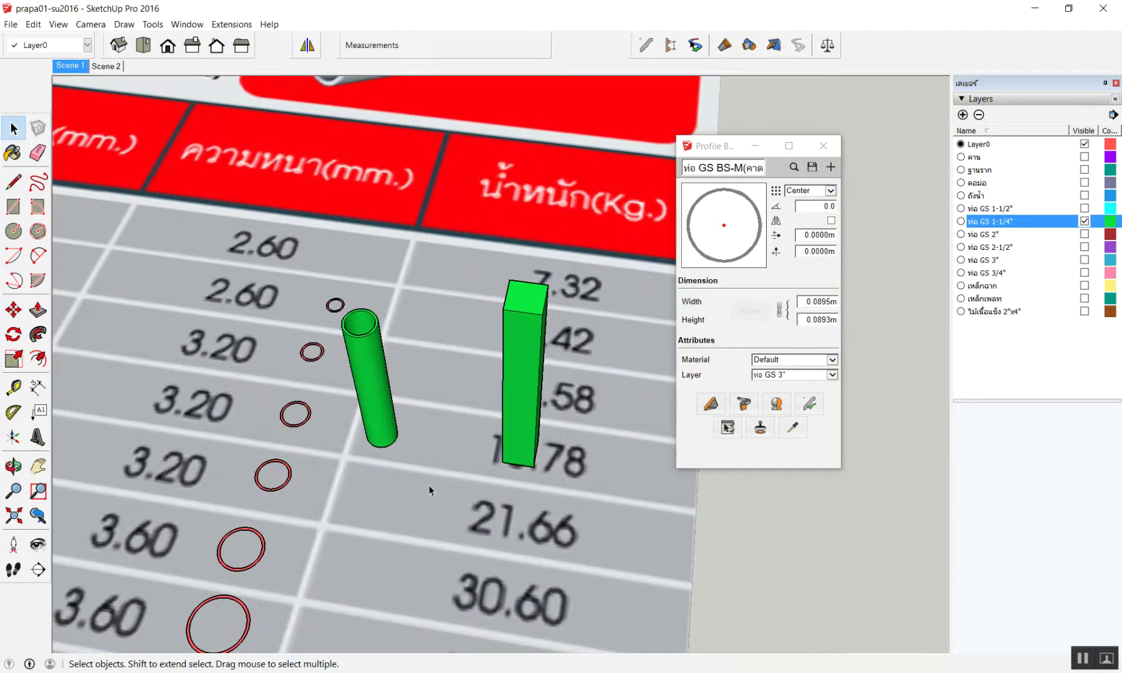
left_click(793, 428)
scroll(365, 353, "up", 3)
scroll(364, 352, "up", 3)
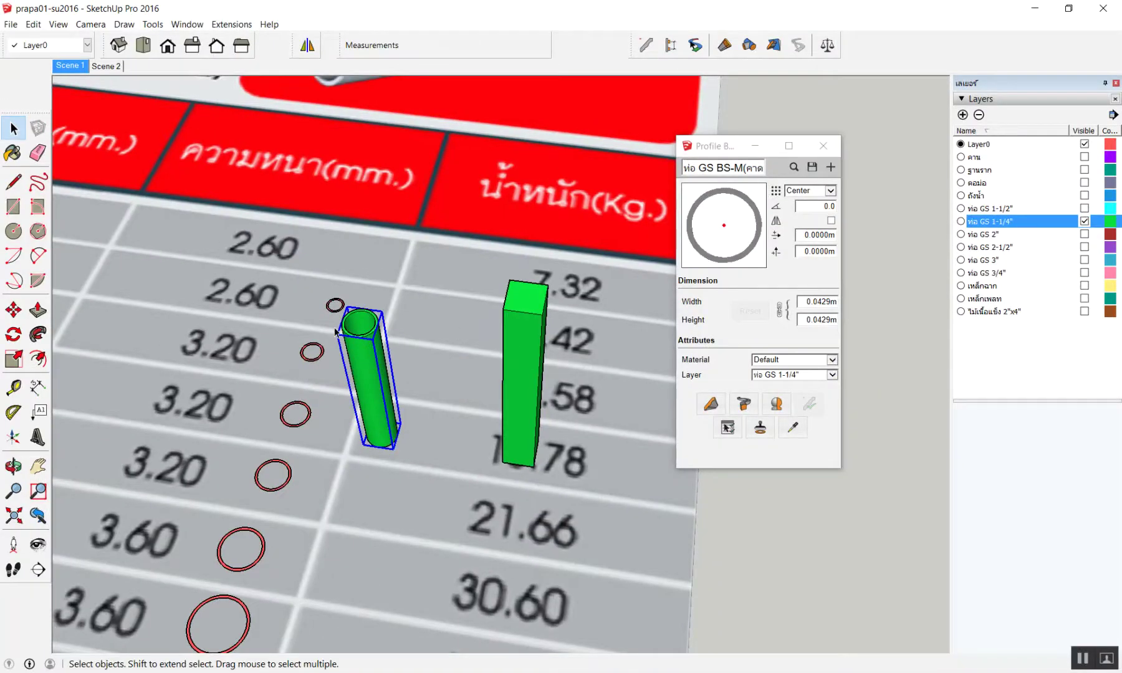
scroll(436, 357, "down", 3)
scroll(497, 370, "down", 2)
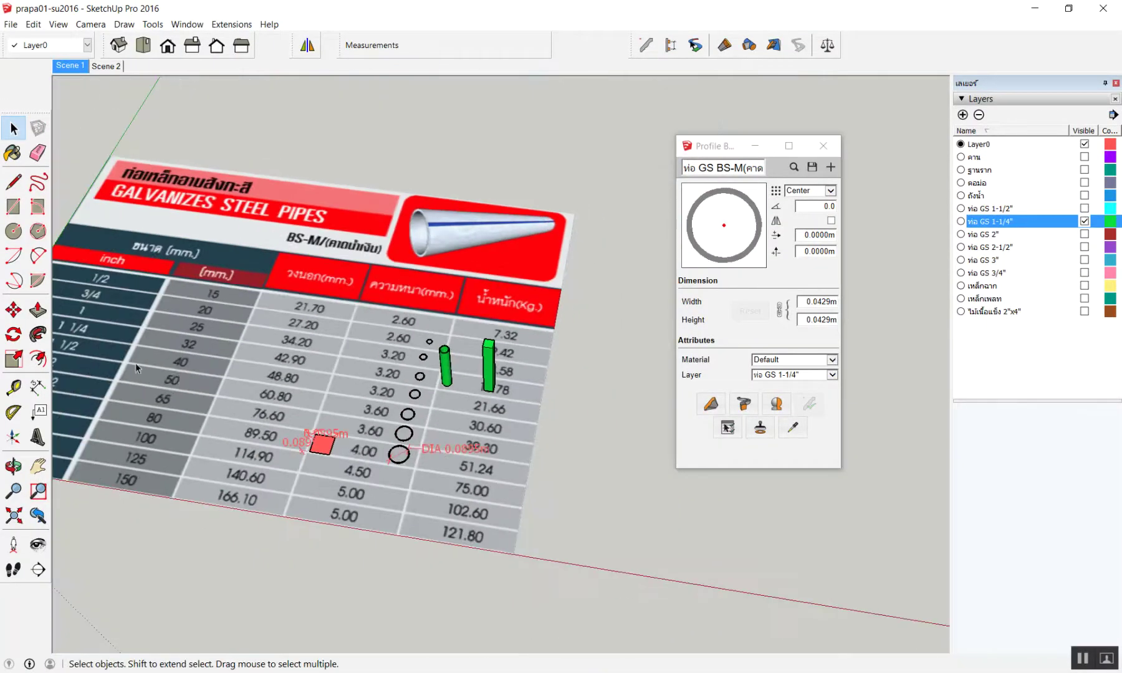
scroll(155, 345, "down", 2)
scroll(160, 324, "up", 2)
scroll(160, 324, "up", 3)
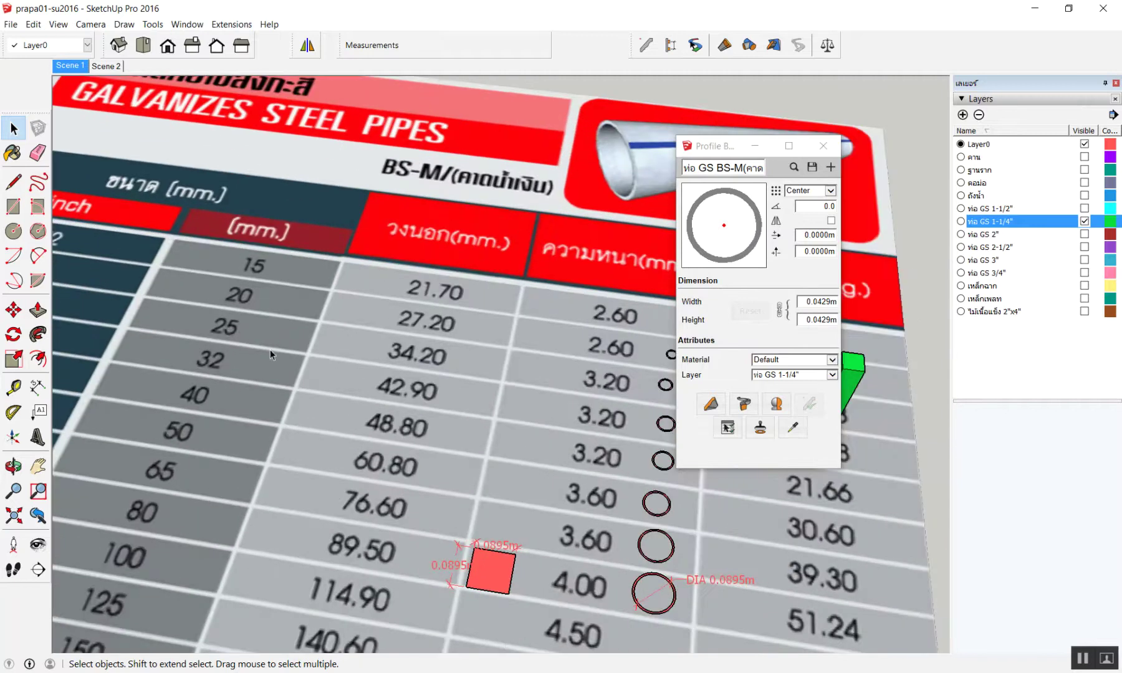
scroll(211, 336, "down", 2)
scroll(211, 337, "up", 2)
scroll(340, 376, "down", 2)
scroll(340, 376, "up", 3)
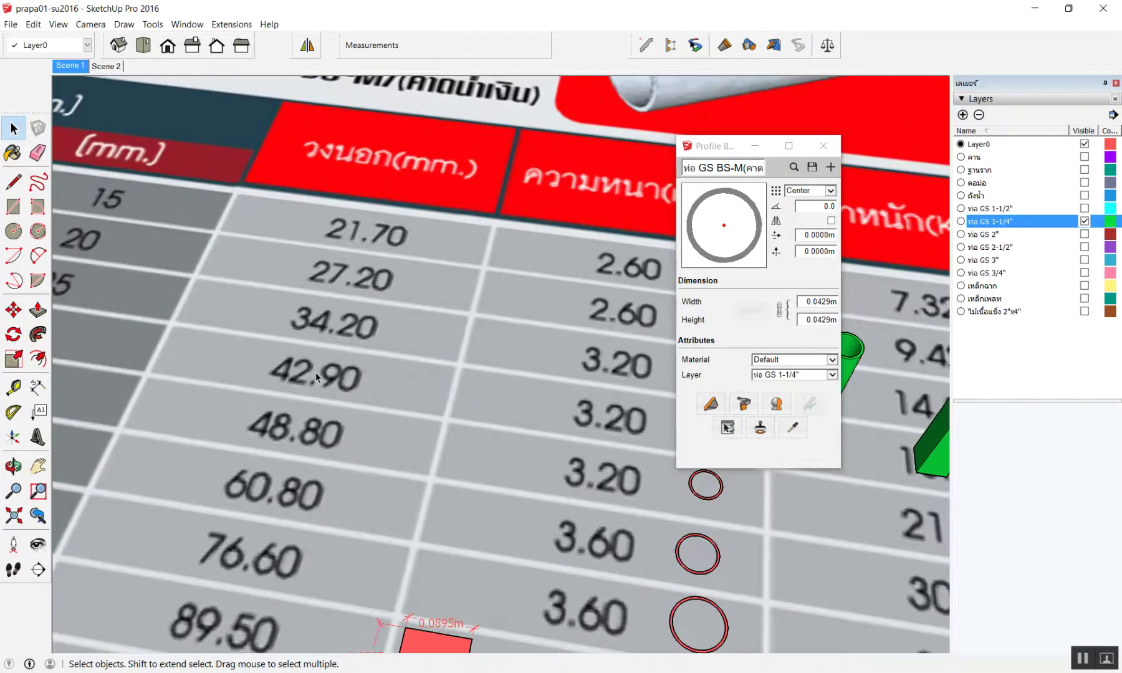
scroll(315, 373, "down", 3)
scroll(630, 406, "up", 1)
scroll(472, 428, "up", 1)
scroll(395, 441, "down", 2)
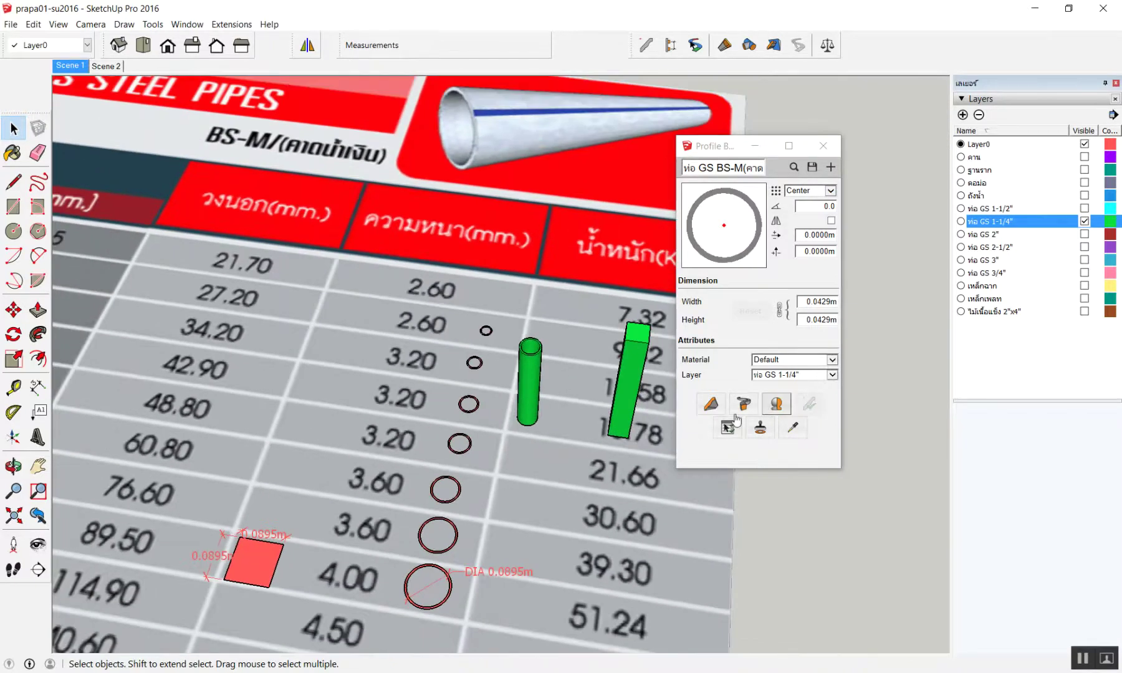
- Eyedrop the 32 mm (1-1/4") round pipe to load its 0.0429 m profile
left_click(772, 437)
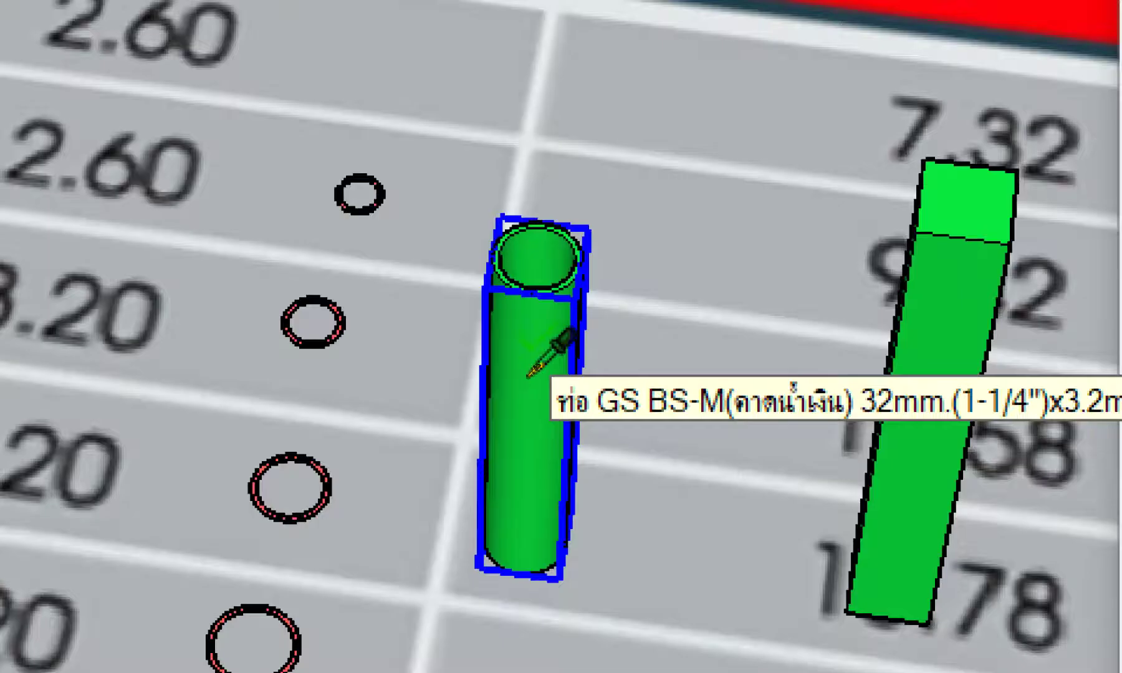
left_click(528, 376)
scroll(445, 387, "down", 3)
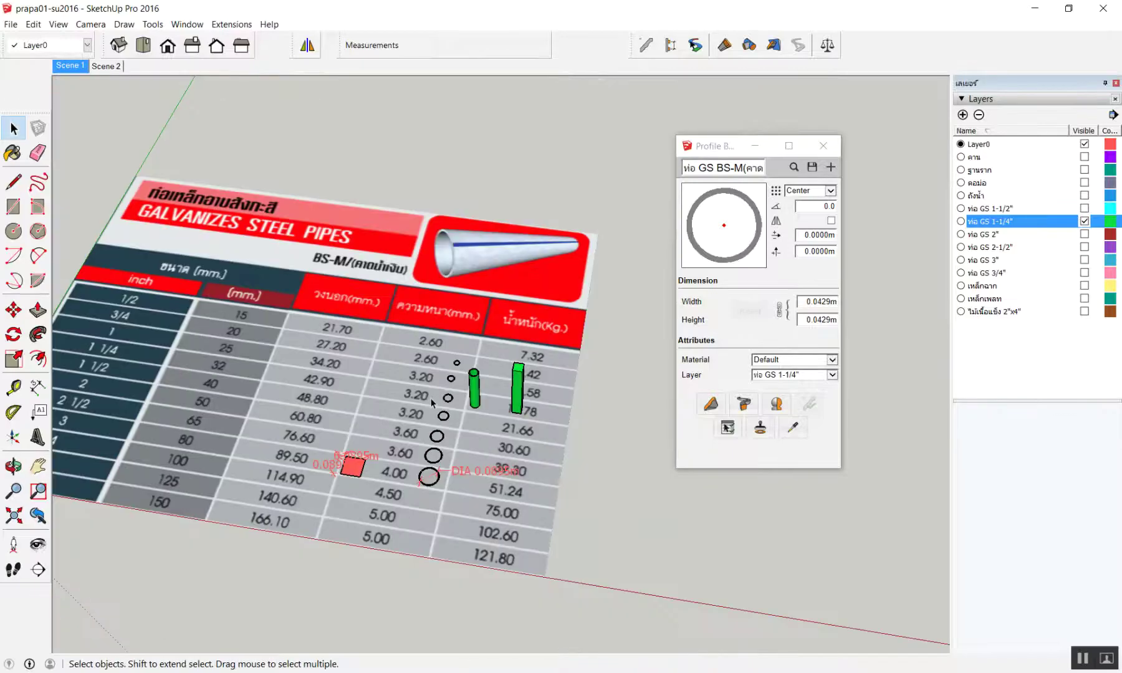
scroll(430, 398, "down", 2)
scroll(437, 404, "down", 2)
scroll(430, 399, "down", 1)
scroll(557, 200, "up", 3)
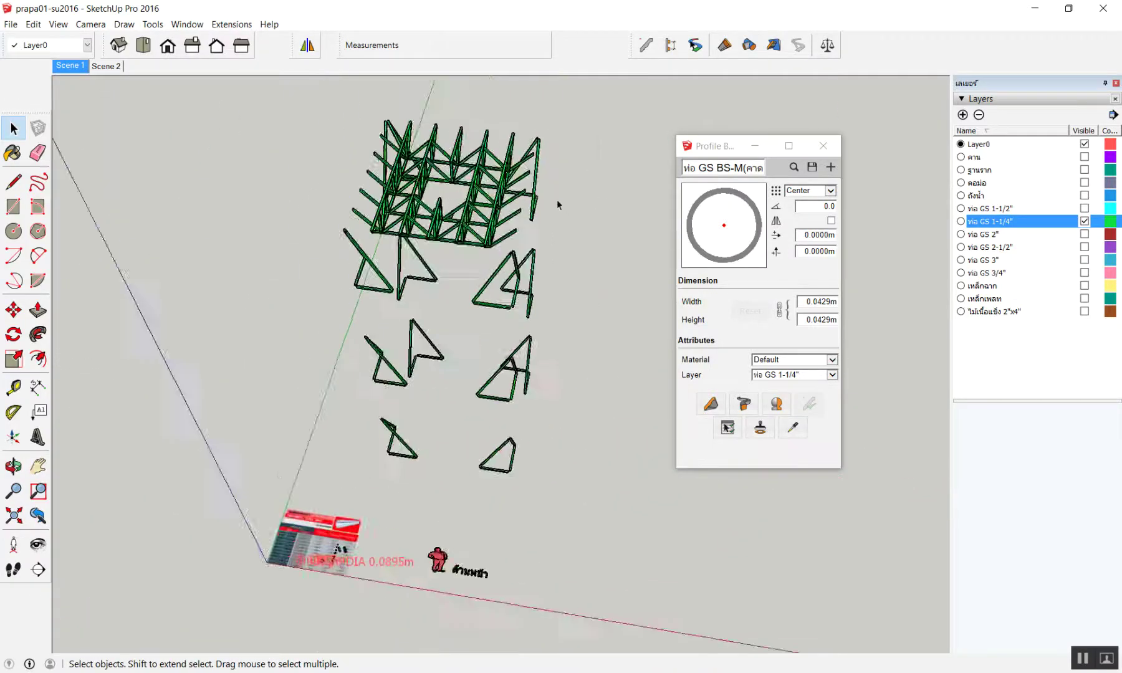
scroll(543, 204, "up", 2)
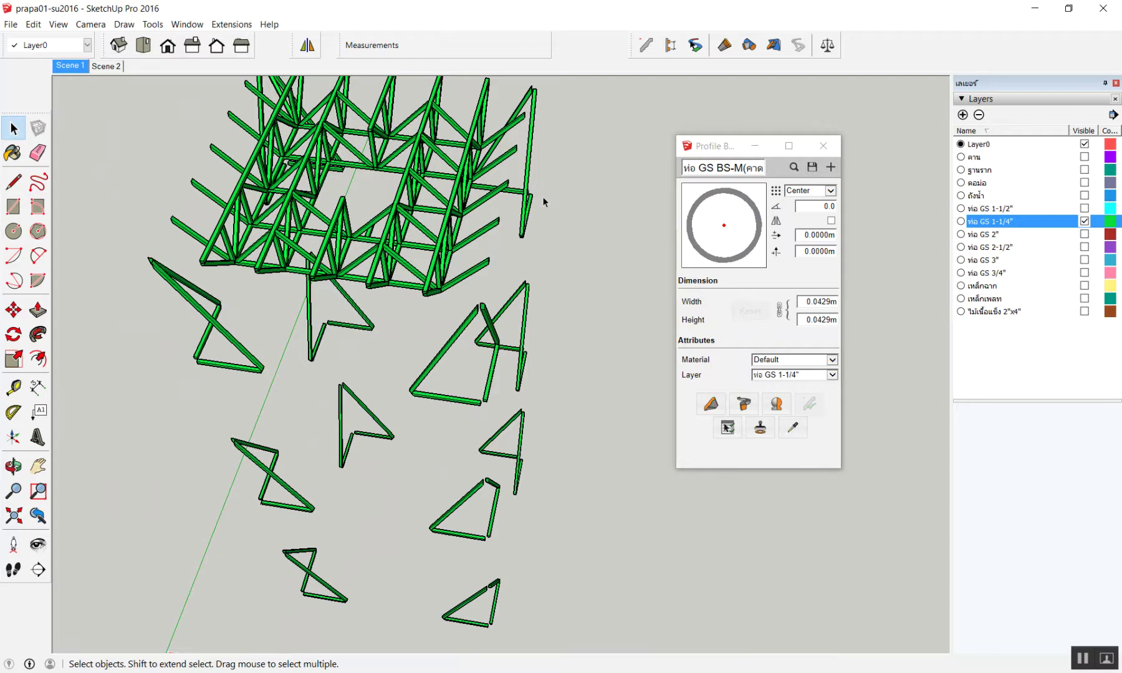
scroll(543, 204, "down", 2)
scroll(548, 187, "down", 2)
mouse_move(580, 103)
left_mouse_down()
mouse_move(384, 350)
mouse_move(270, 466)
left_mouse_up()
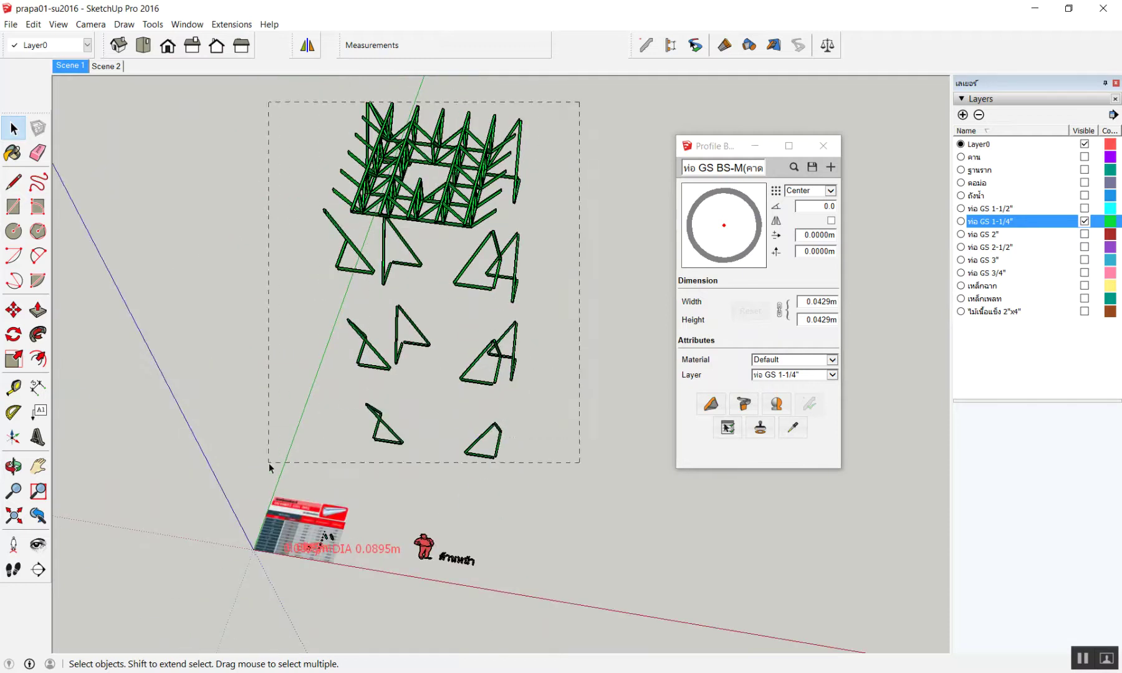
mouse_move(605, 85)
left_mouse_down()
mouse_move(236, 479)
mouse_move(208, 460)
left_mouse_up()
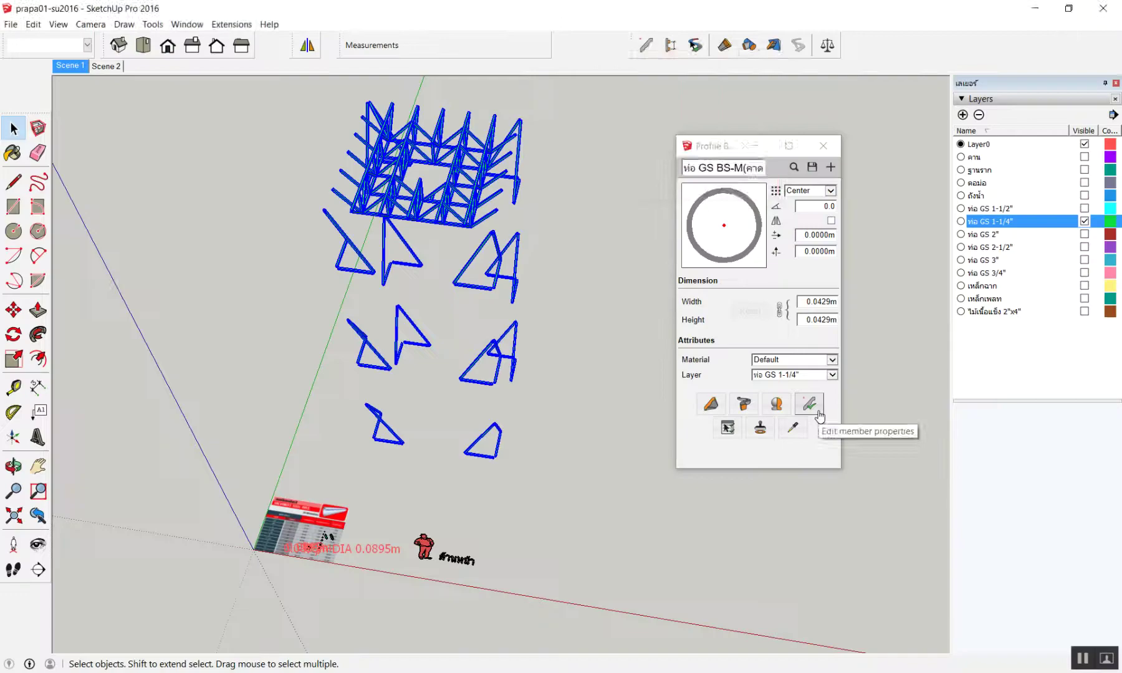
left_click(820, 415)
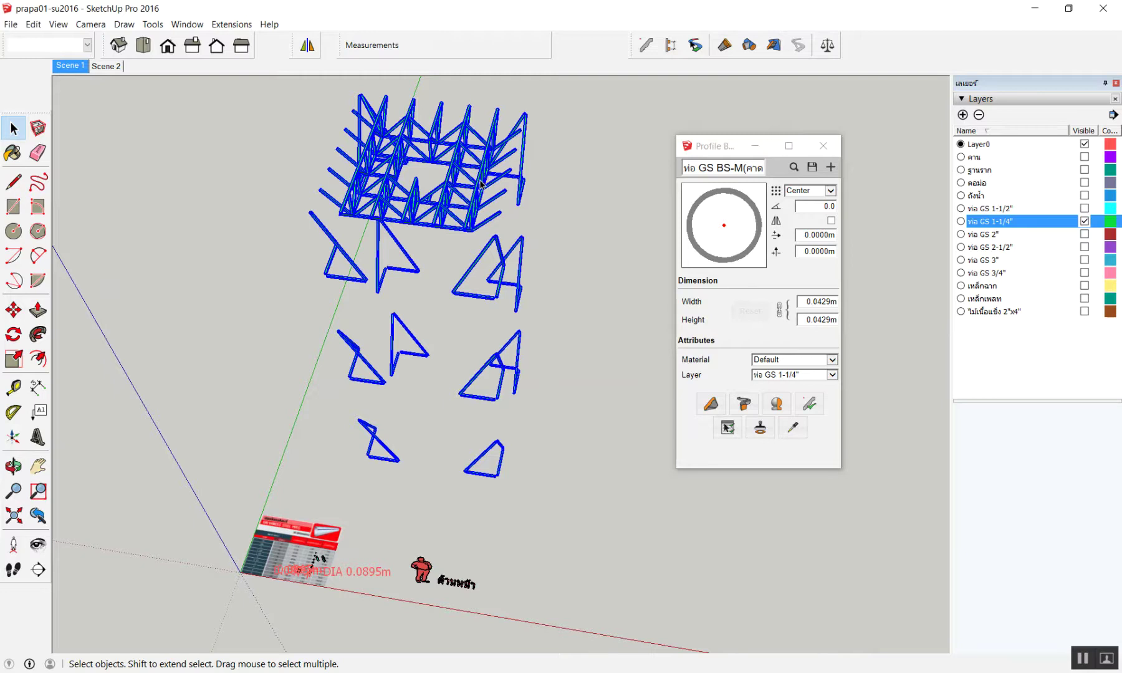
scroll(483, 184, "up", 2)
scroll(480, 200, "up", 3)
scroll(474, 224, "up", 3)
scroll(472, 229, "down", 2)
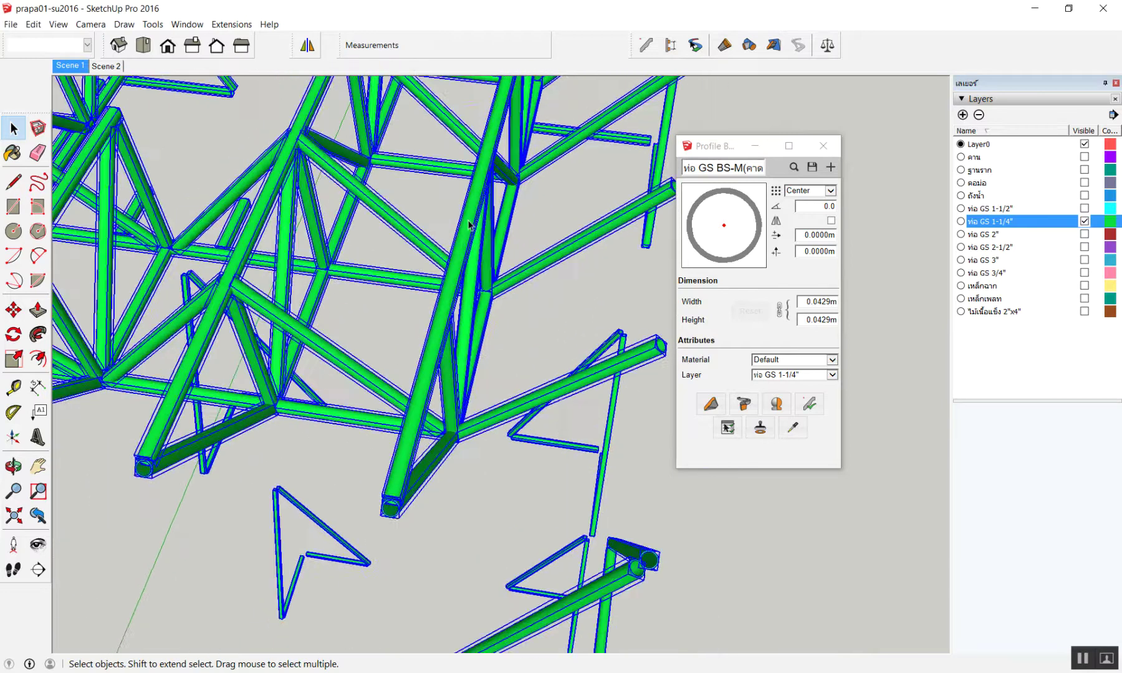
scroll(445, 206, "down", 3)
scroll(503, 269, "down", 3)
scroll(558, 277, "down", 2)
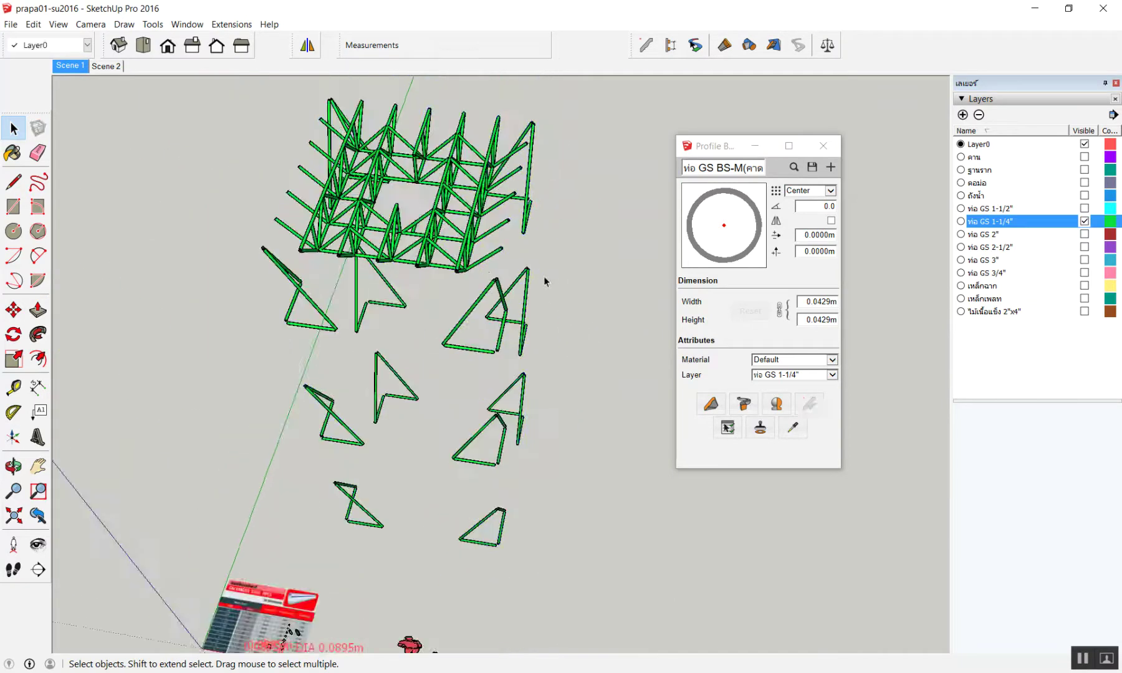
scroll(498, 268, "up", 1)
scroll(474, 311, "up", 2)
scroll(406, 405, "down", 3)
scroll(368, 449, "down", 2)
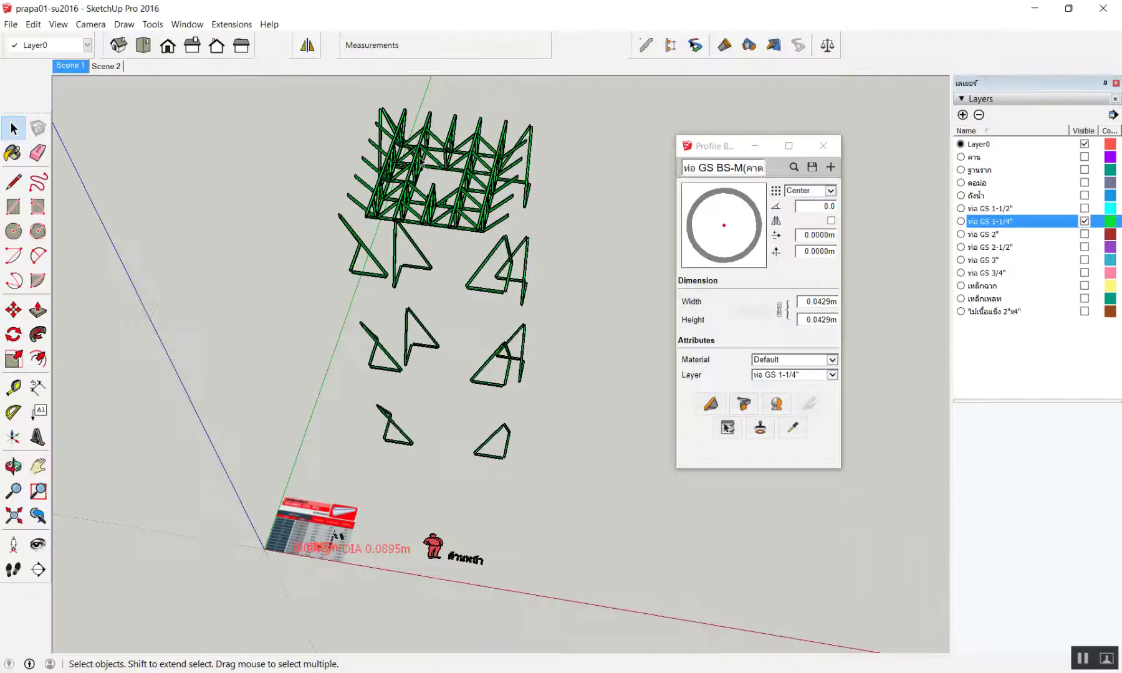
scroll(460, 226, "up", 2)
scroll(460, 226, "up", 2)
scroll(461, 226, "up", 2)
scroll(460, 226, "down", 2)
scroll(460, 225, "down", 3)
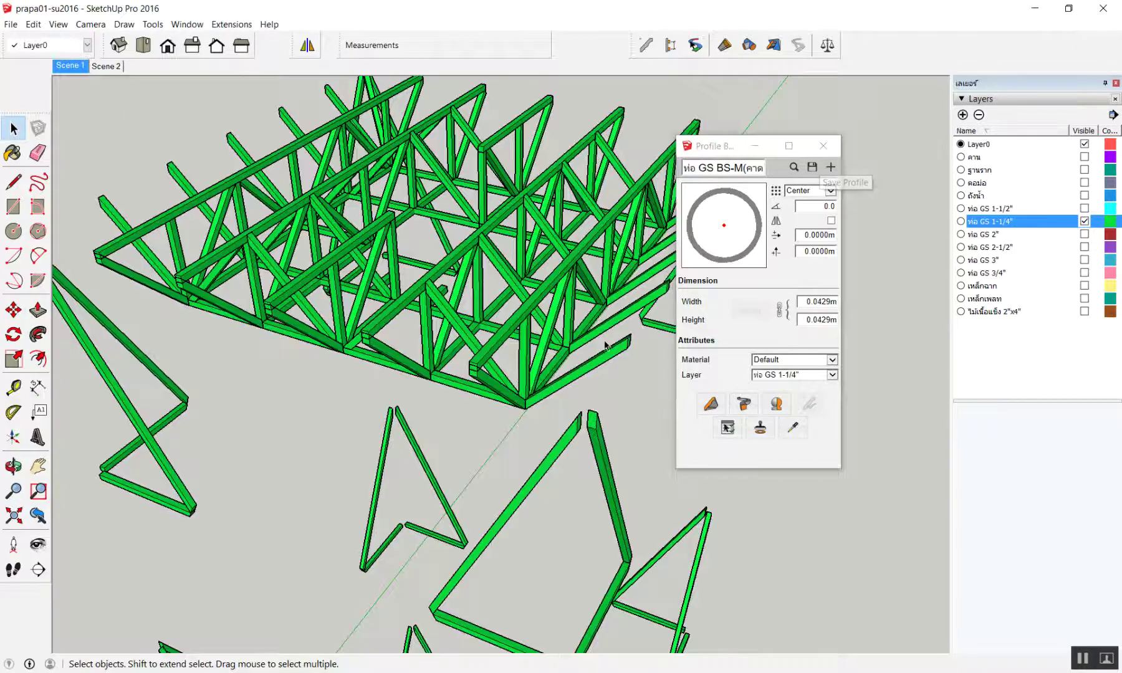
scroll(658, 370, "up", 3)
scroll(551, 320, "down", 3)
scroll(551, 320, "down", 2)
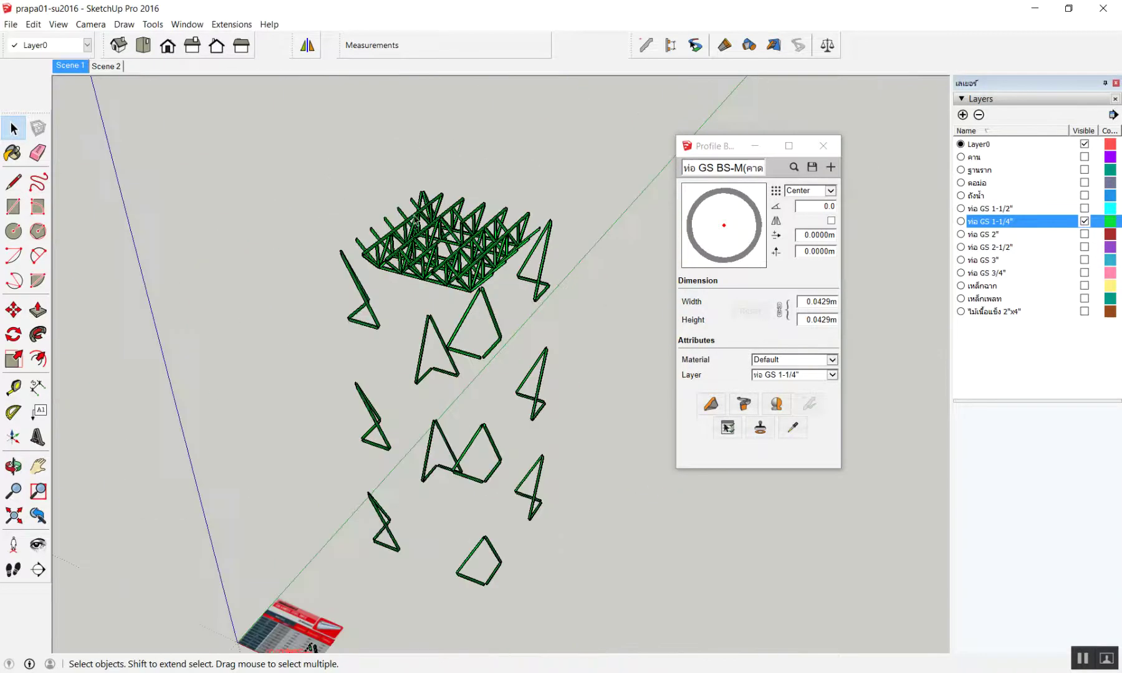
scroll(551, 320, "down", 1)
- Apply the 0.0429 m round pipe profile, name and size to the whole selected truss
left_click_drag(593, 177, 334, 554)
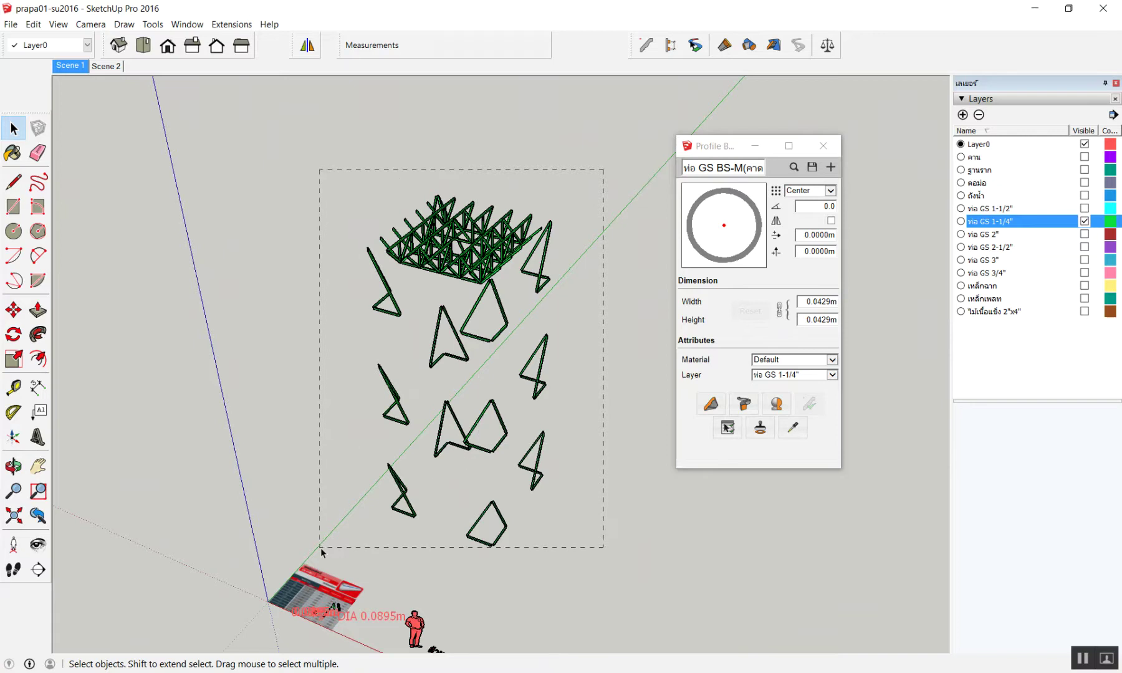
scroll(405, 349, "up", 1)
scroll(394, 323, "up", 2)
scroll(394, 323, "up", 2)
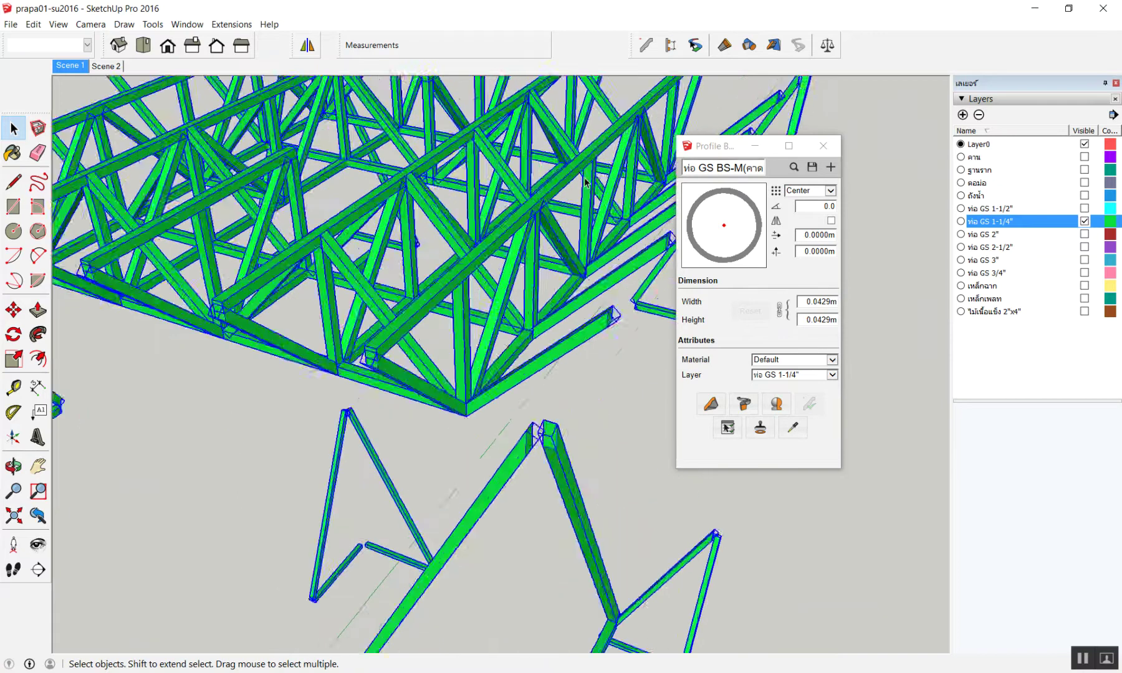
scroll(394, 322, "up", 2)
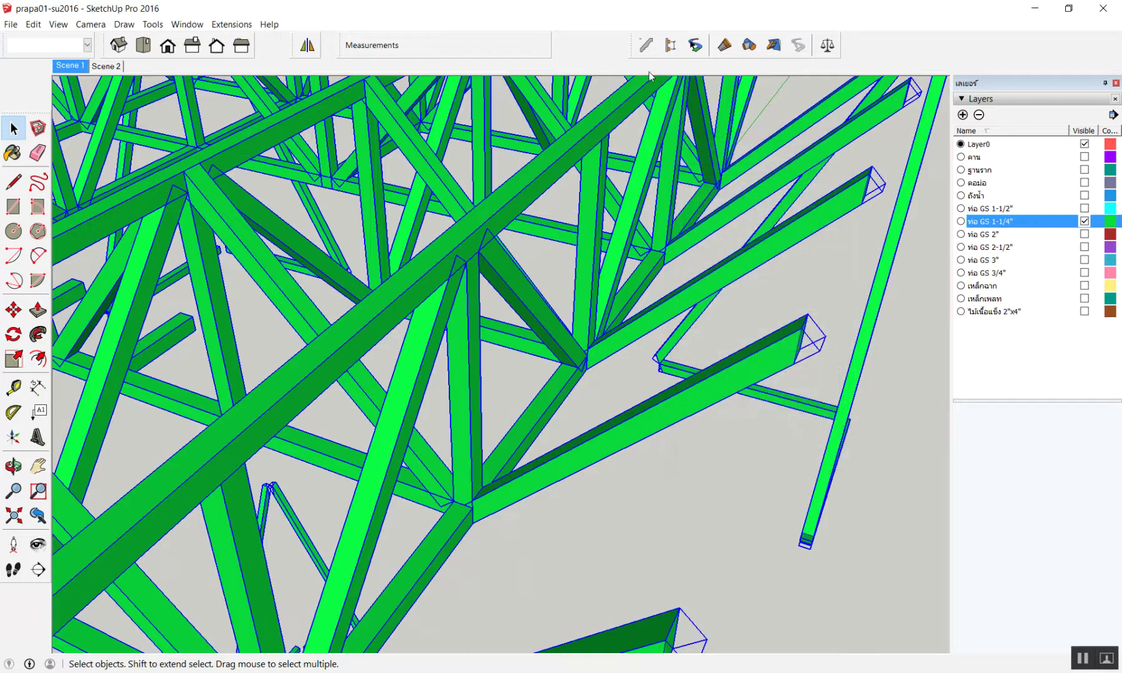
left_click(646, 45)
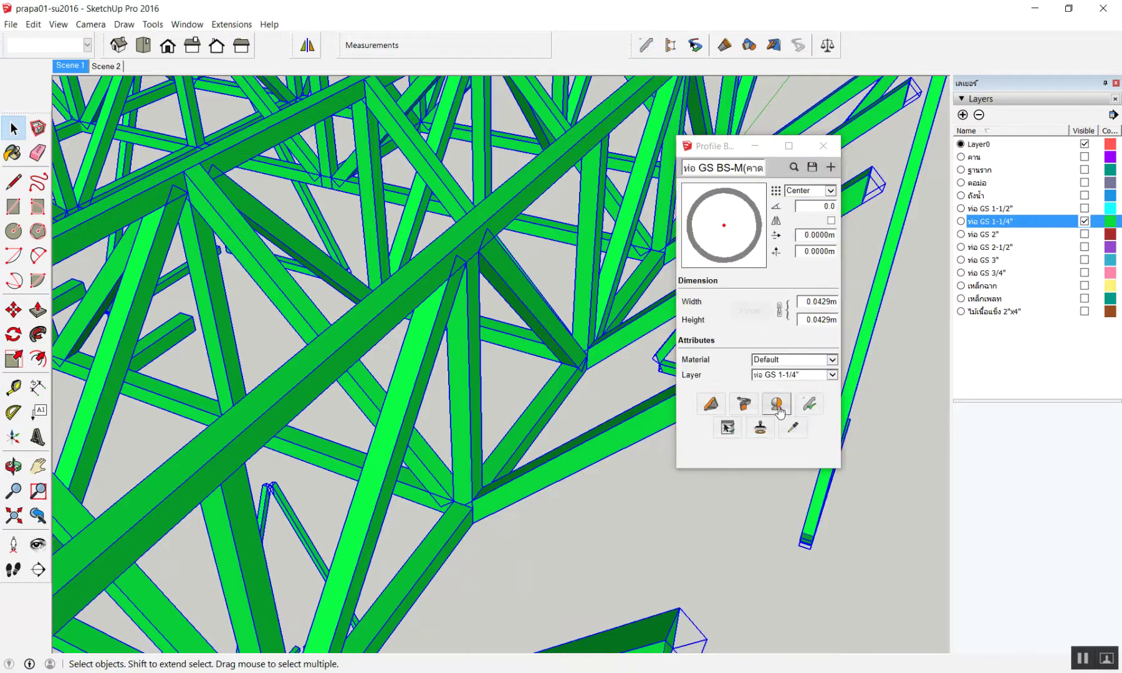
left_click(809, 404)
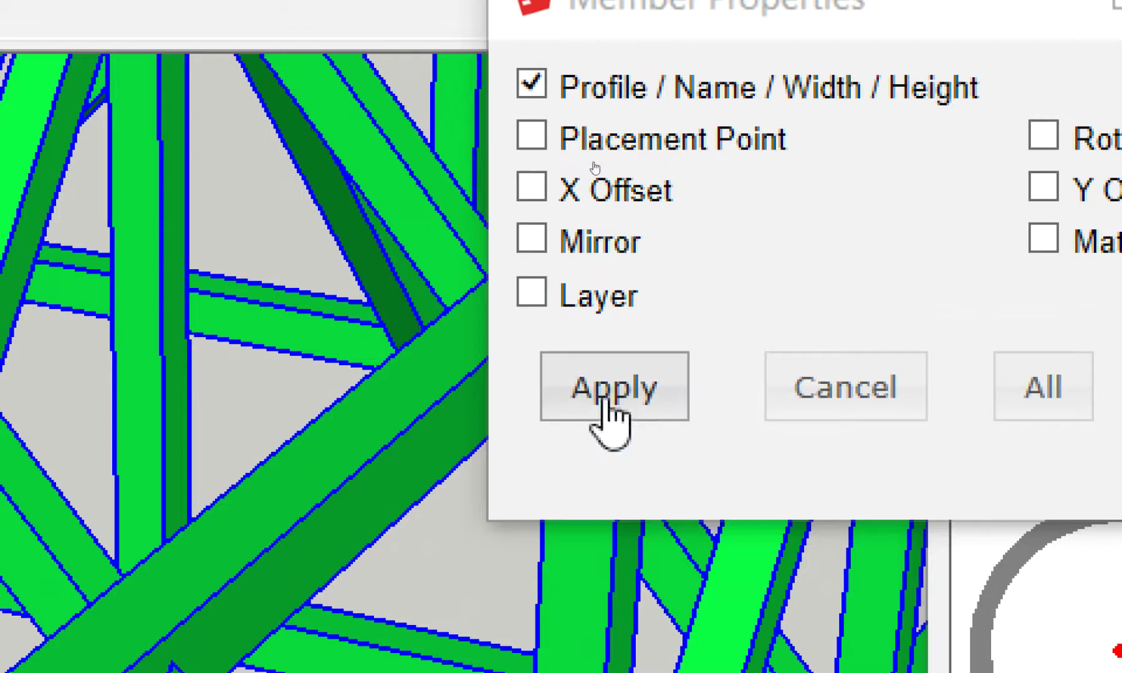
left_click(604, 399)
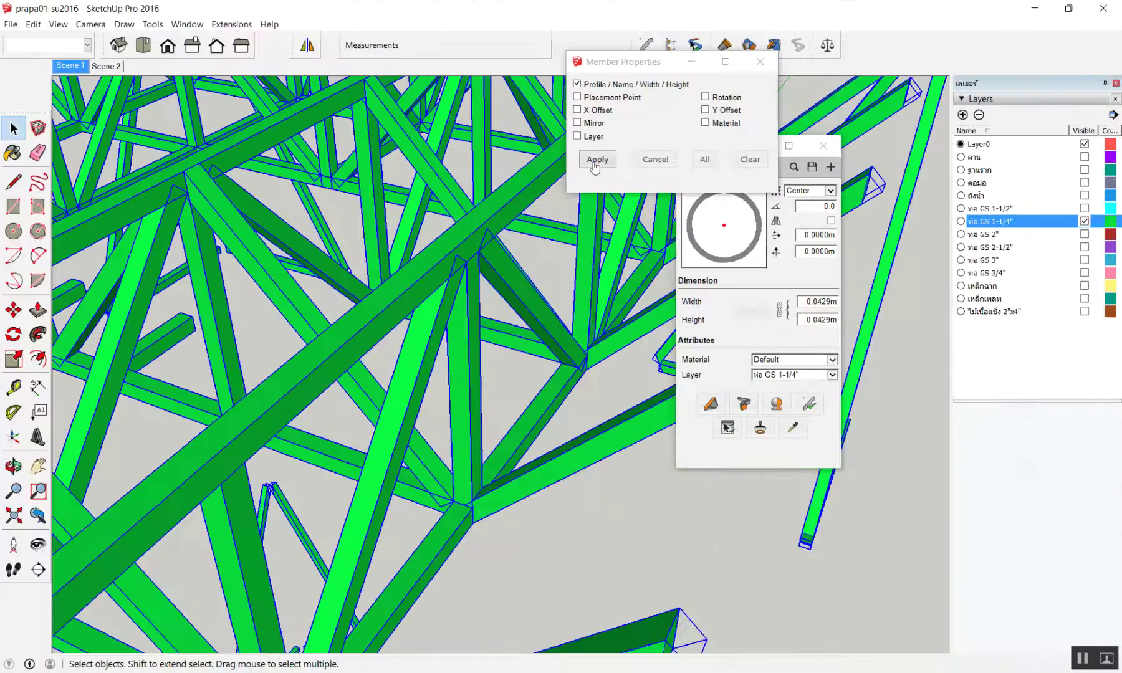
left_click(601, 163)
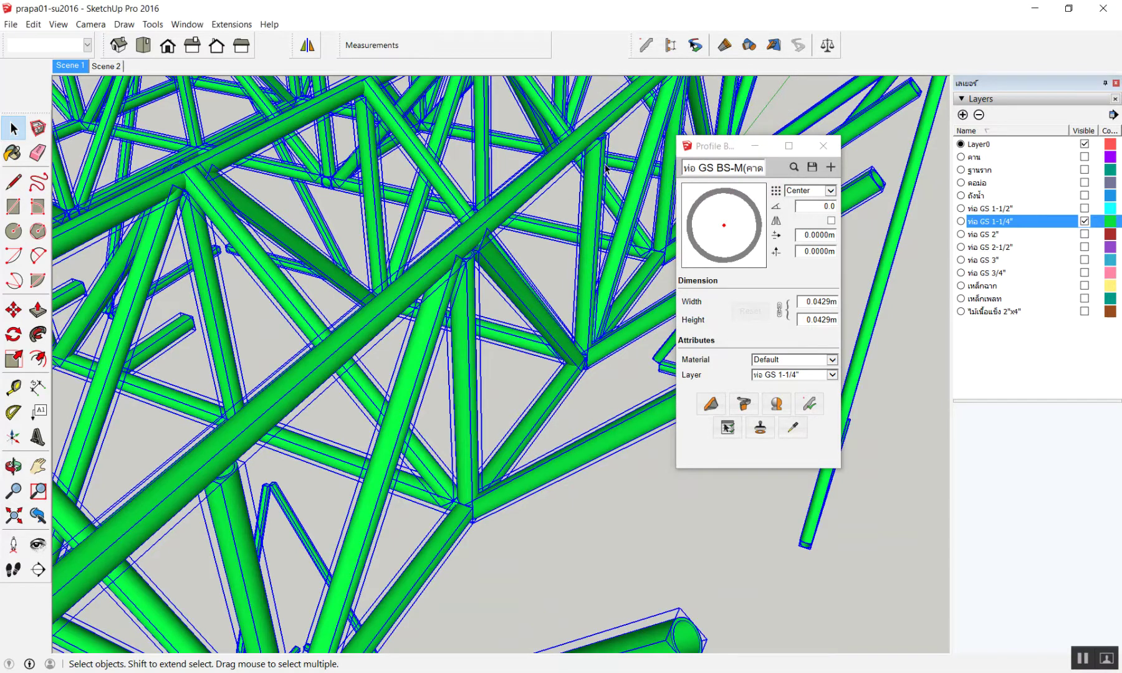
- Orbit and zoom to inspect the converted round-pipe bracing
scroll(598, 175, "down", 3)
scroll(448, 227, "down", 3)
scroll(438, 230, "down", 2)
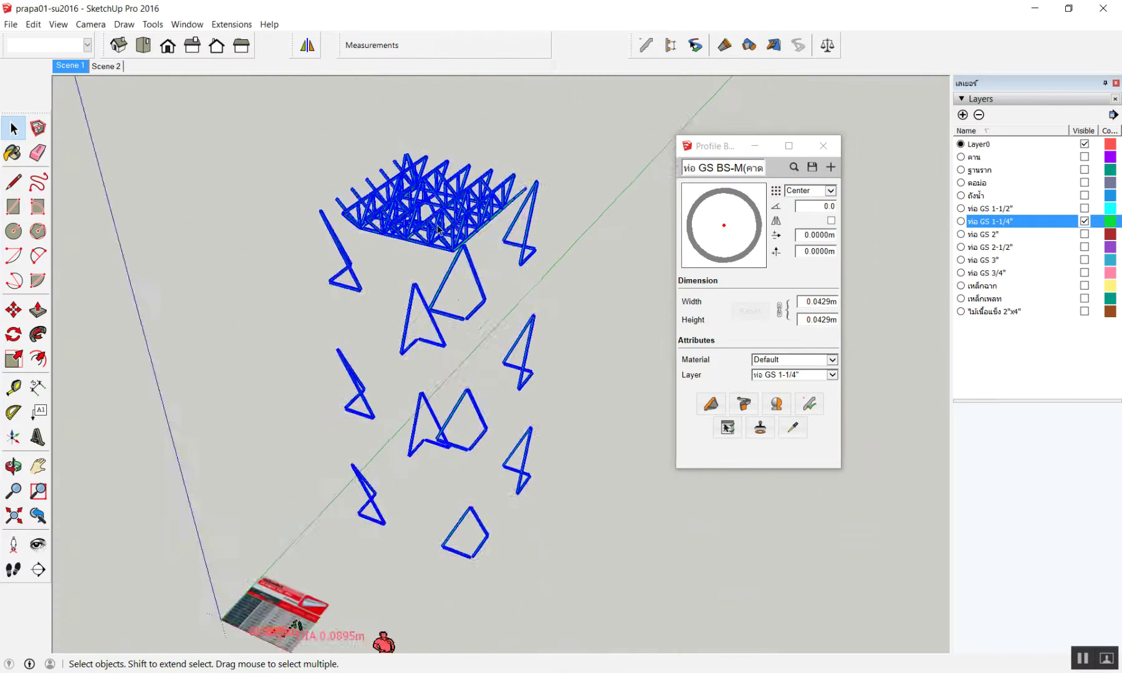
middle_click_drag(438, 229, 492, 367)
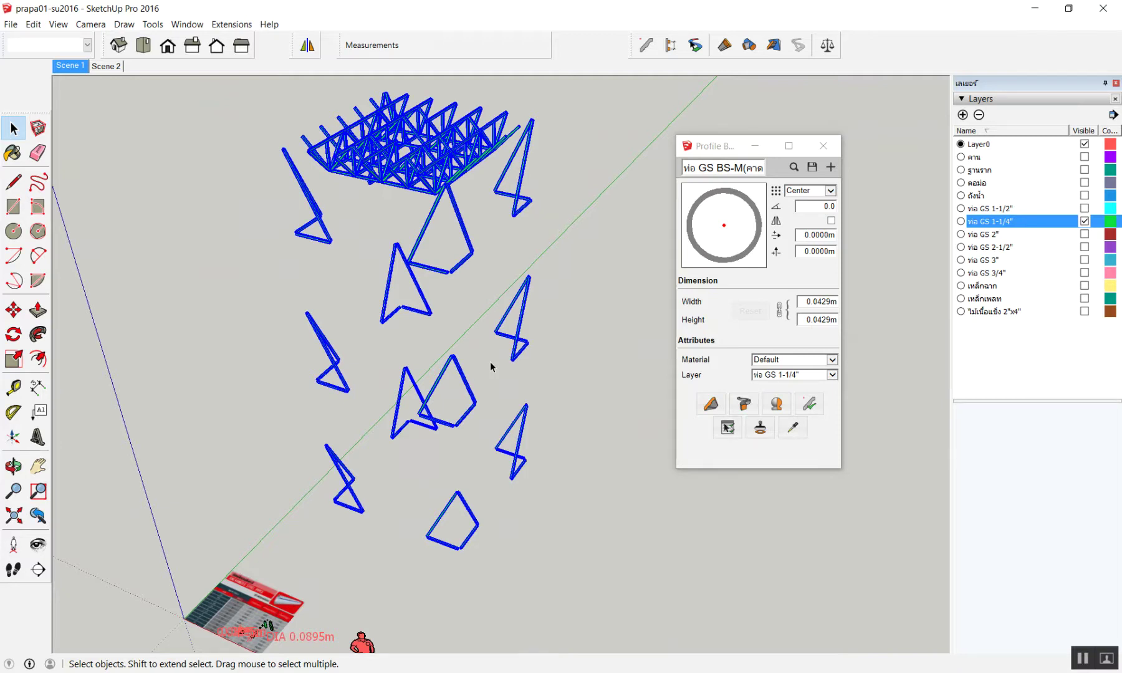
scroll(453, 139, "up", 2)
scroll(453, 138, "up", 2)
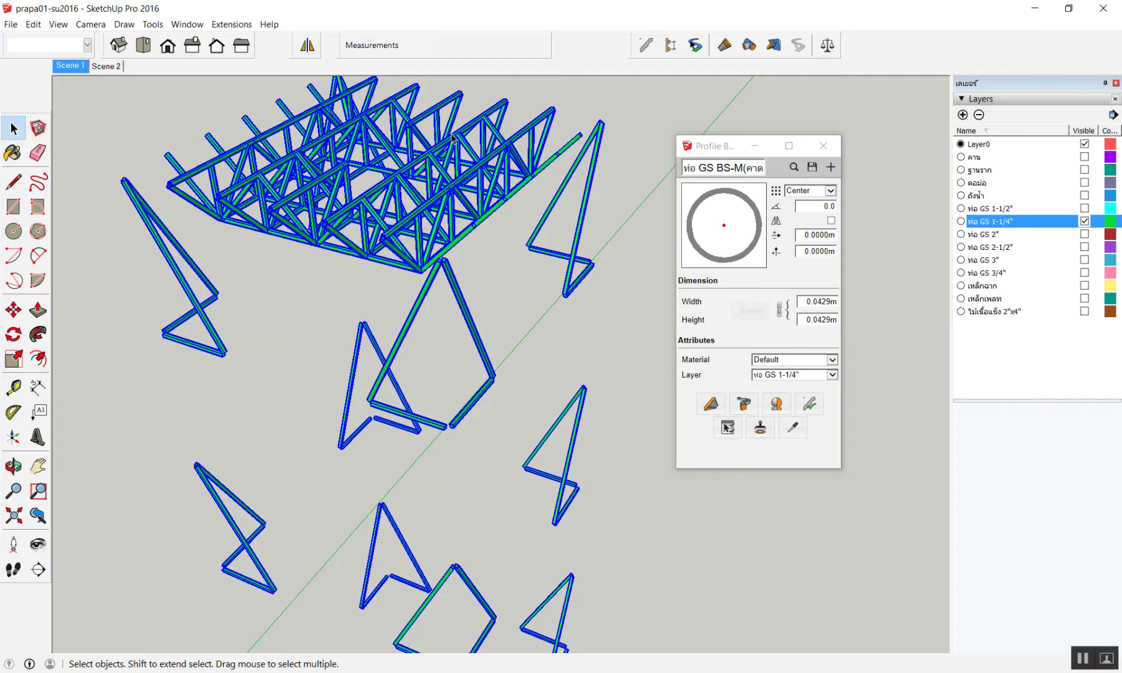
- Deselect the green pipe trusses and close the Profile Builder window
left_click(827, 45)
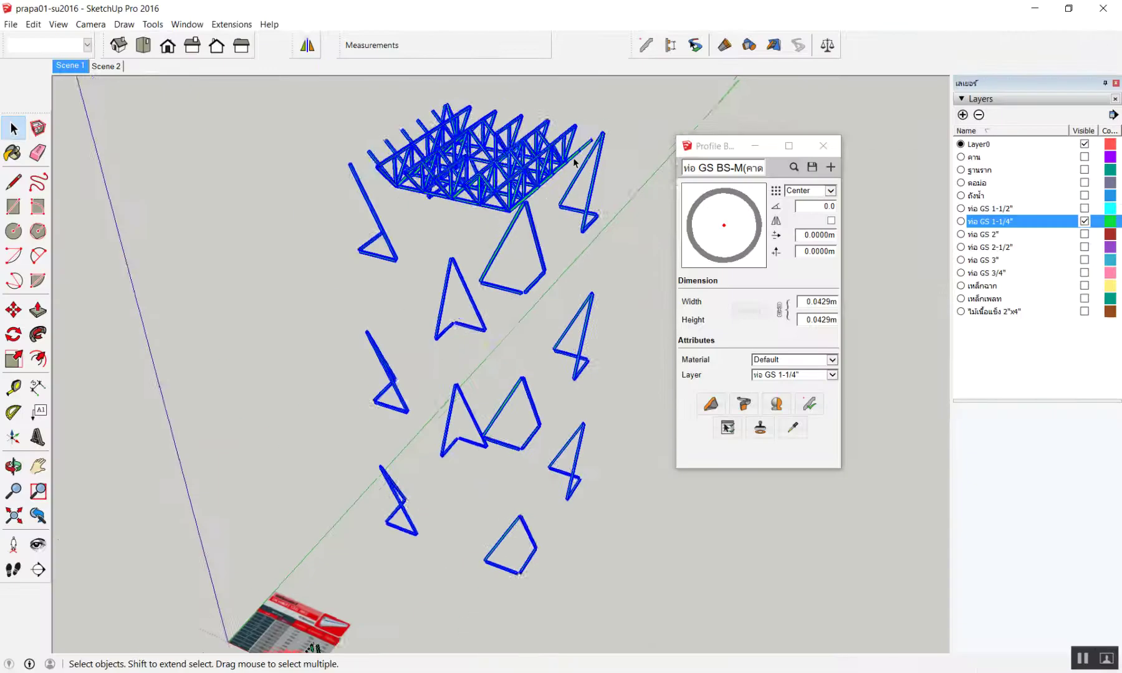
scroll(538, 186, "down", 5)
scroll(539, 177, "down", 2)
middle_click_drag(539, 177, 572, 131)
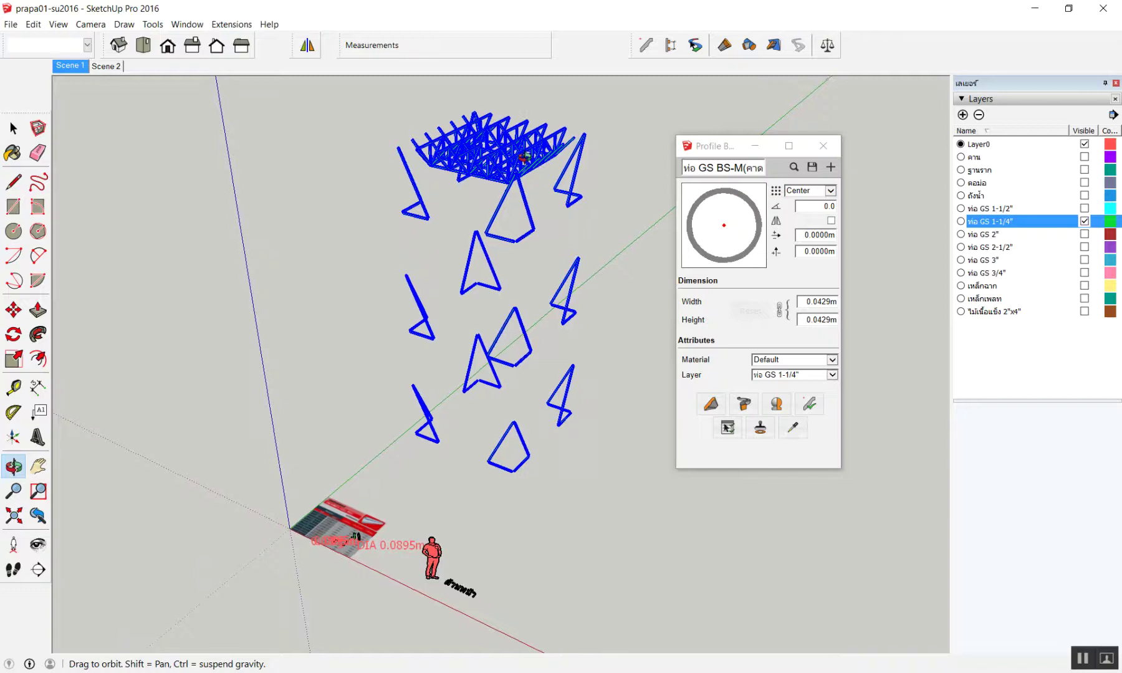
left_click(798, 99)
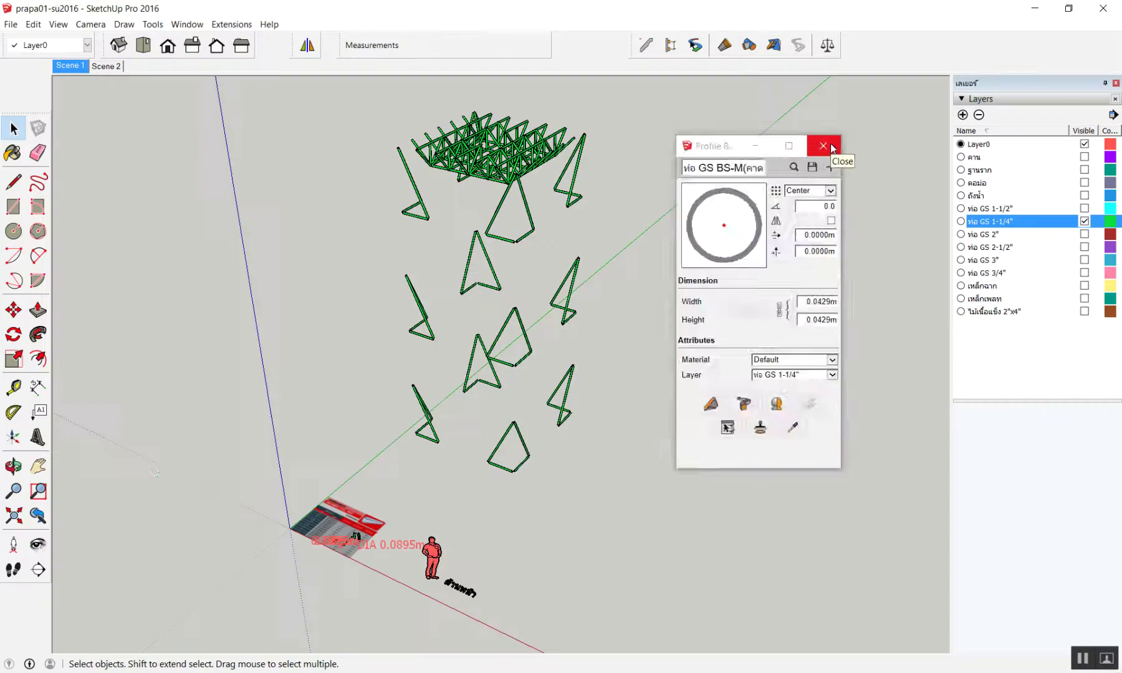
left_click(831, 147)
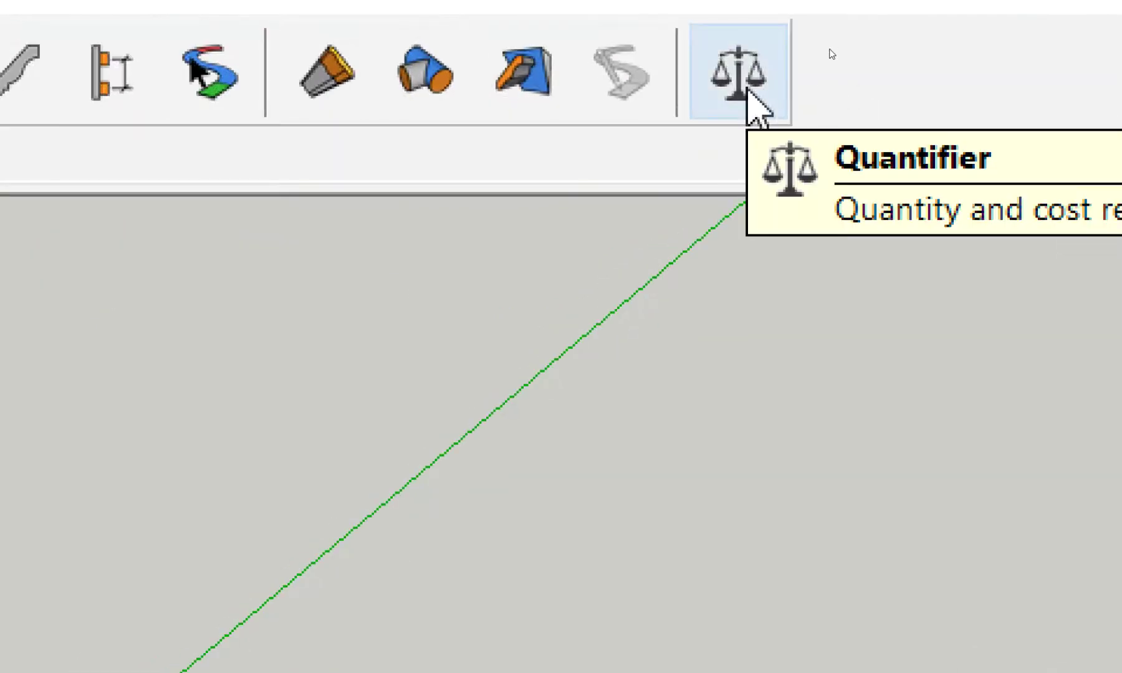
- Open PB Quantifier on the Component Report and place it beside the Layers list
left_click(748, 92)
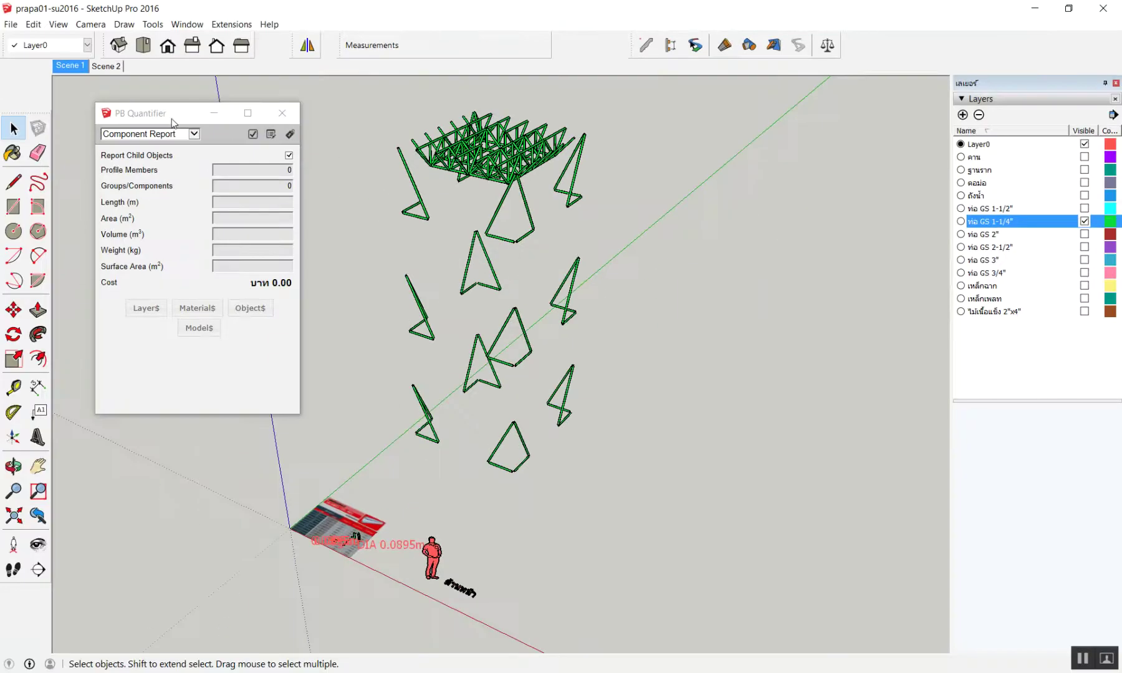
left_click_drag(172, 119, 800, 109)
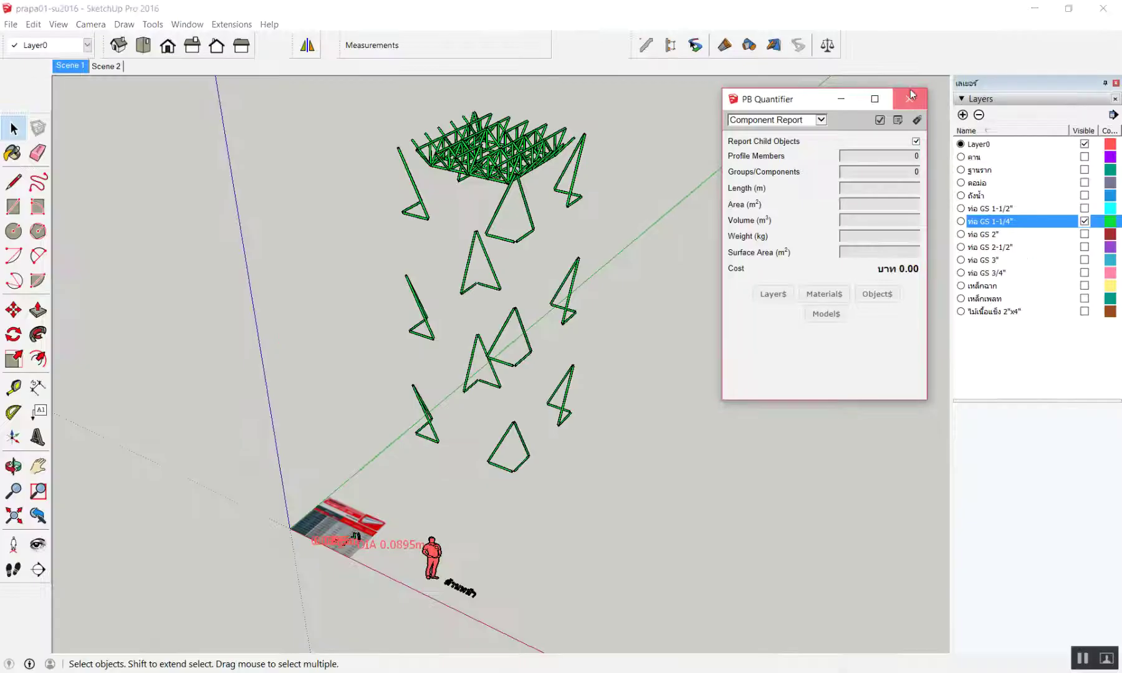
left_click(910, 94)
left_click(825, 46)
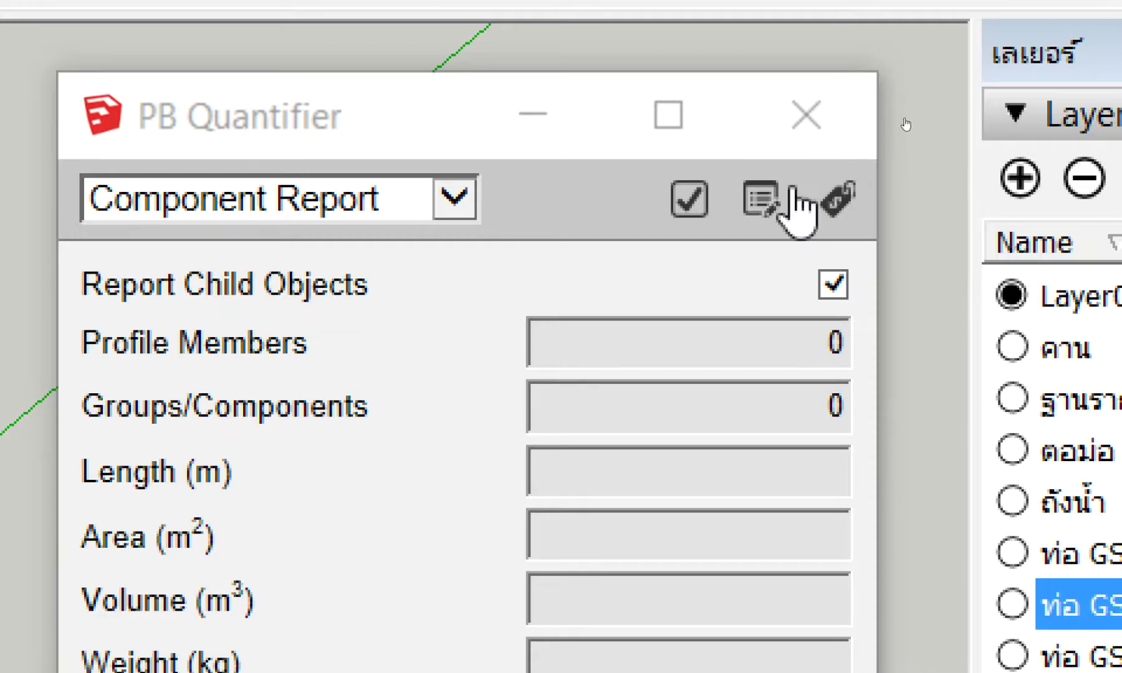
- In the Component Report setup, clear the บาท currency symbol so it is blank
left_click(779, 203)
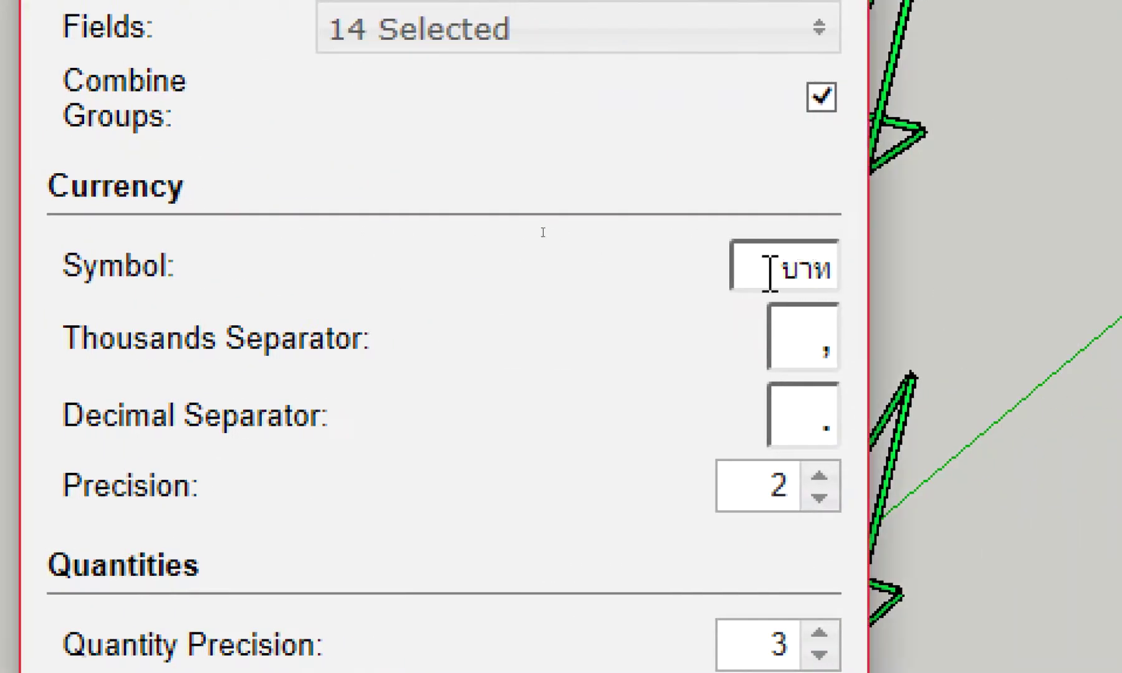
left_click_drag(770, 270, 864, 268)
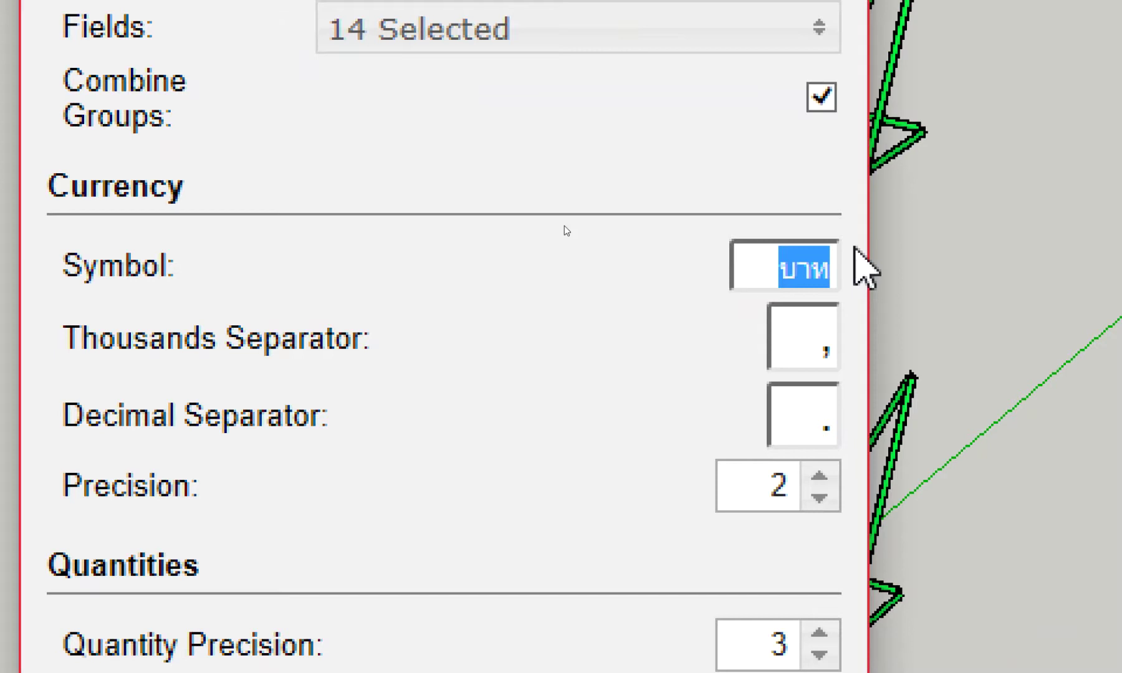
key("BackSpace")
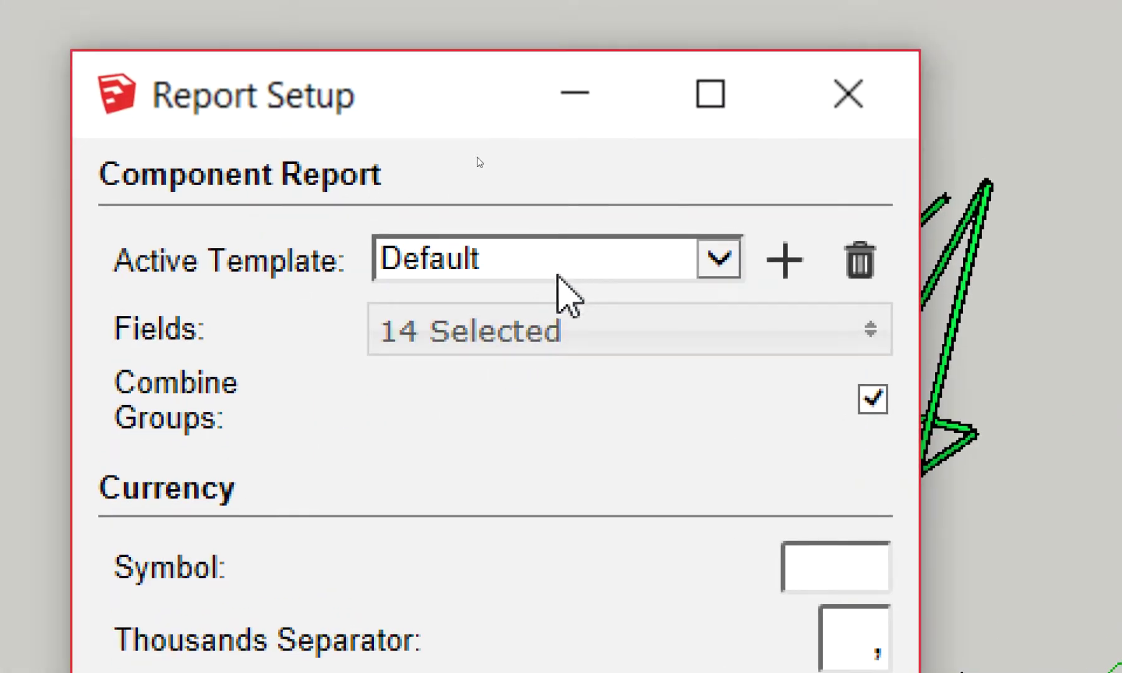
left_click(610, 253)
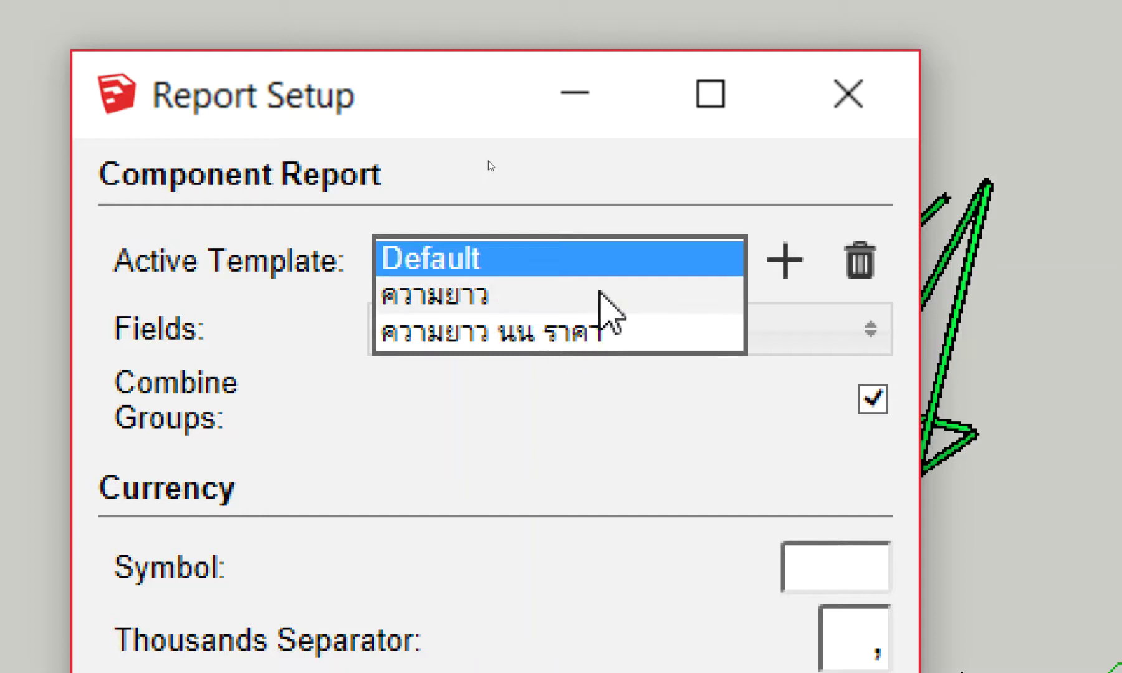
- Delete the ความยาว and ความยาว นน ราคา report templates, leaving Default active
left_click(601, 296)
left_click(860, 261)
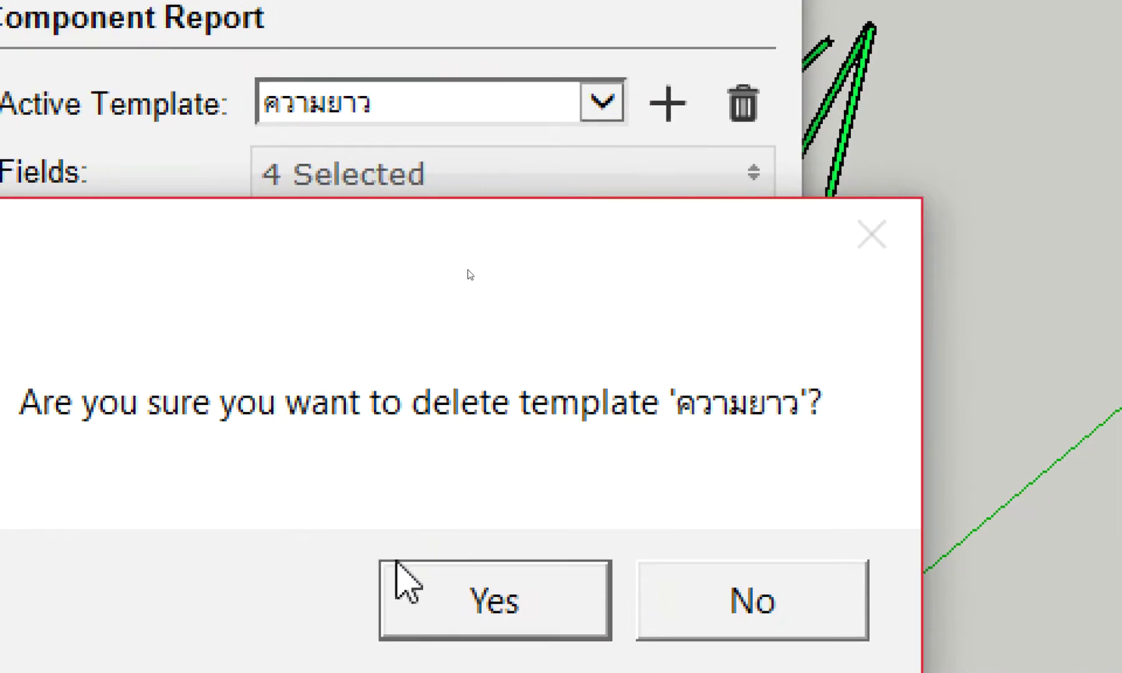
left_click(437, 586)
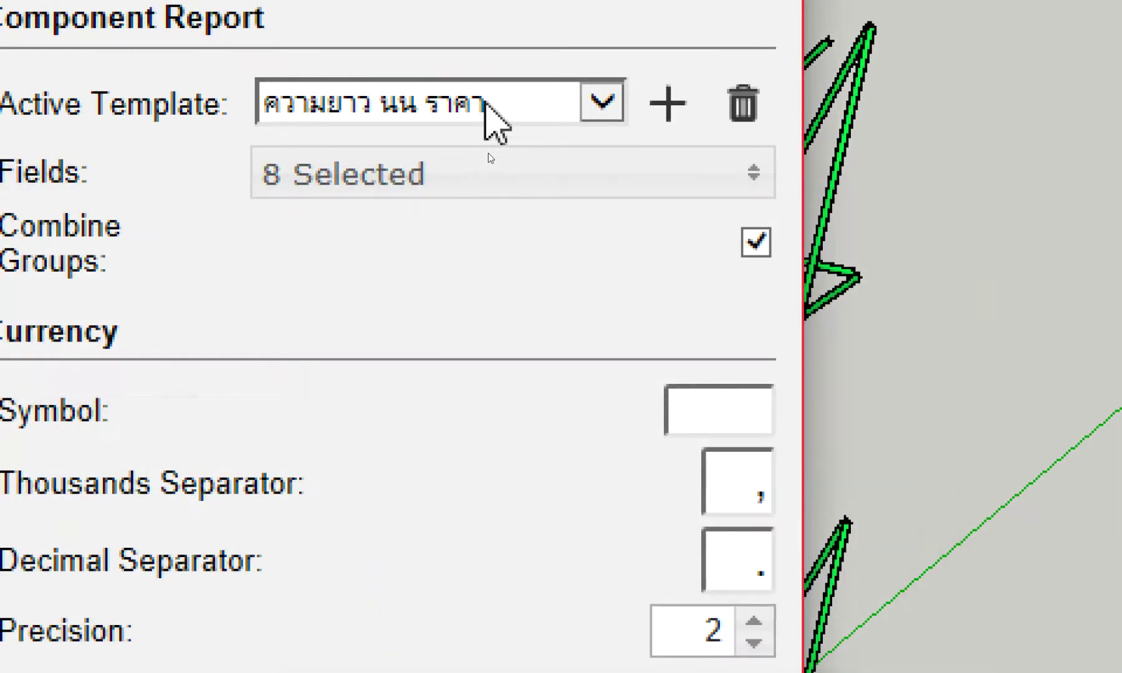
left_click(485, 102)
left_click(517, 103)
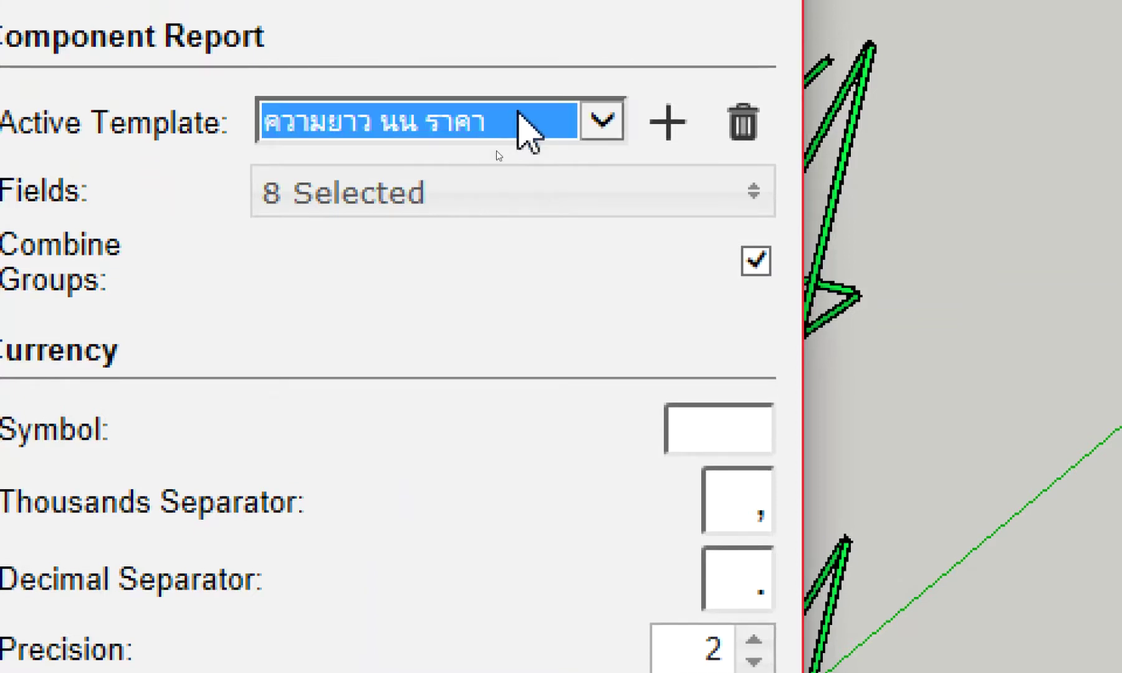
left_click(729, 122)
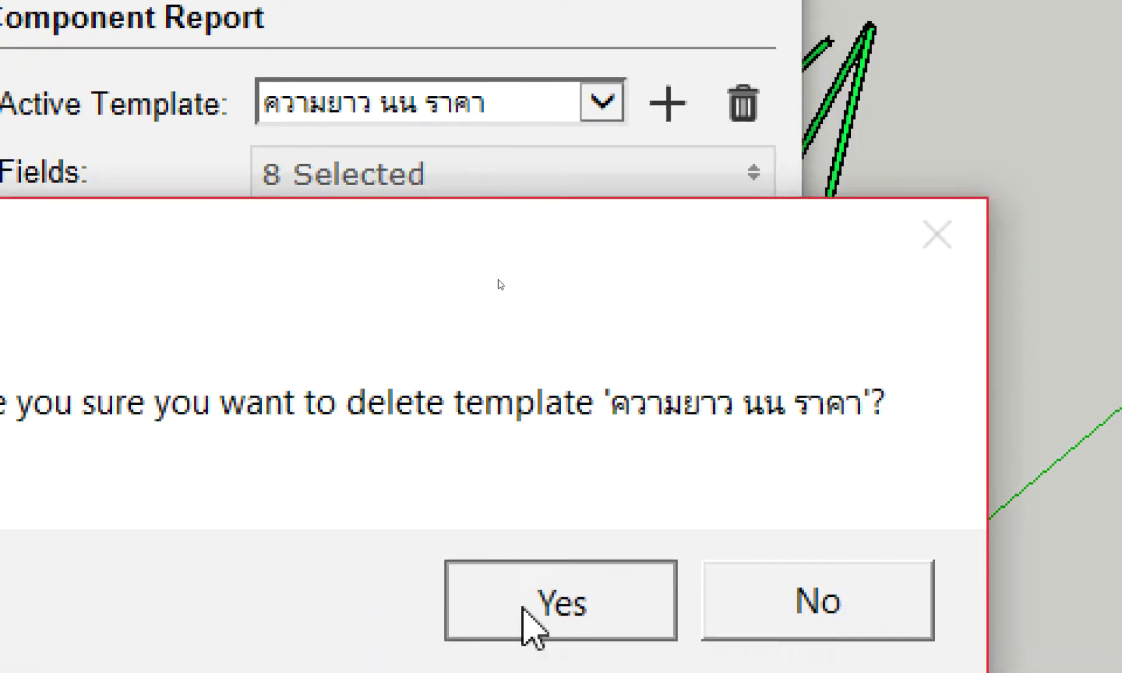
left_click(533, 621)
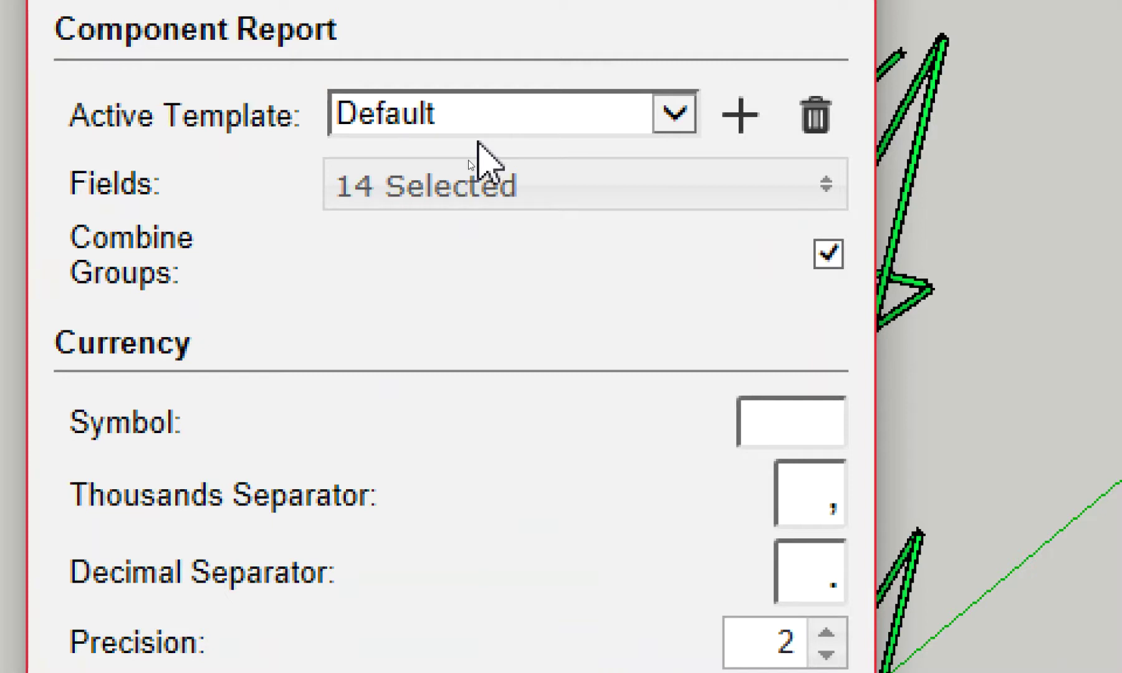
- Create a new Component Report template named ความยาว
left_click(731, 119)
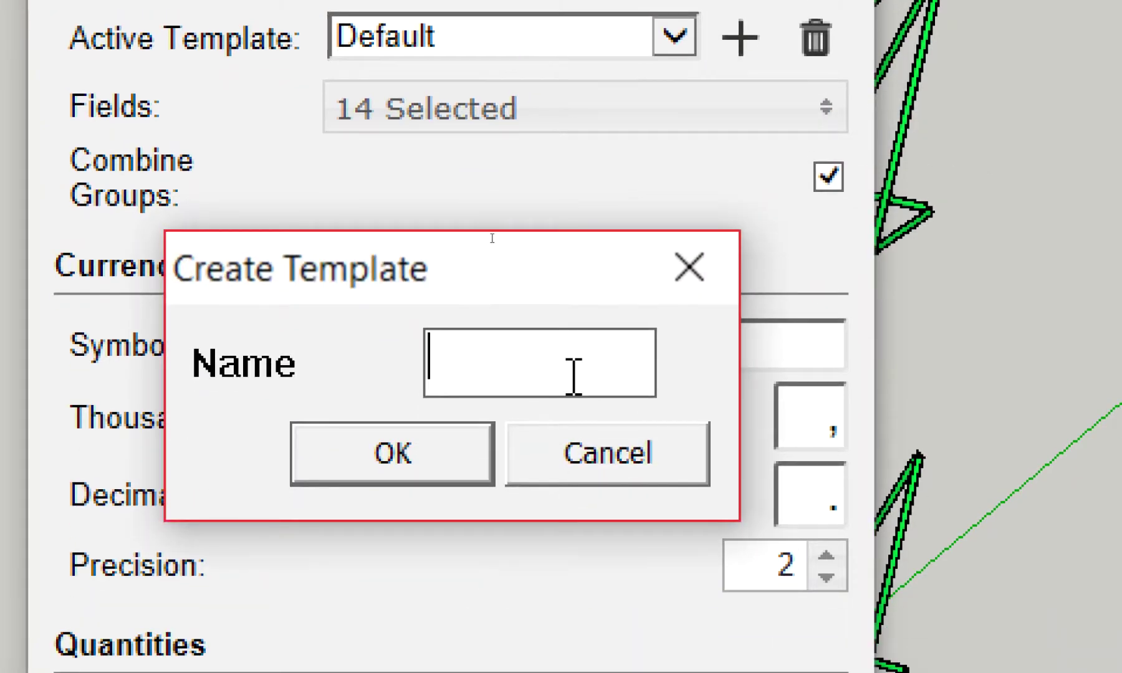
type("5vf")
key("BackSpace")
key("BackSpace")
key("BackSpace")
type("ความยาว")
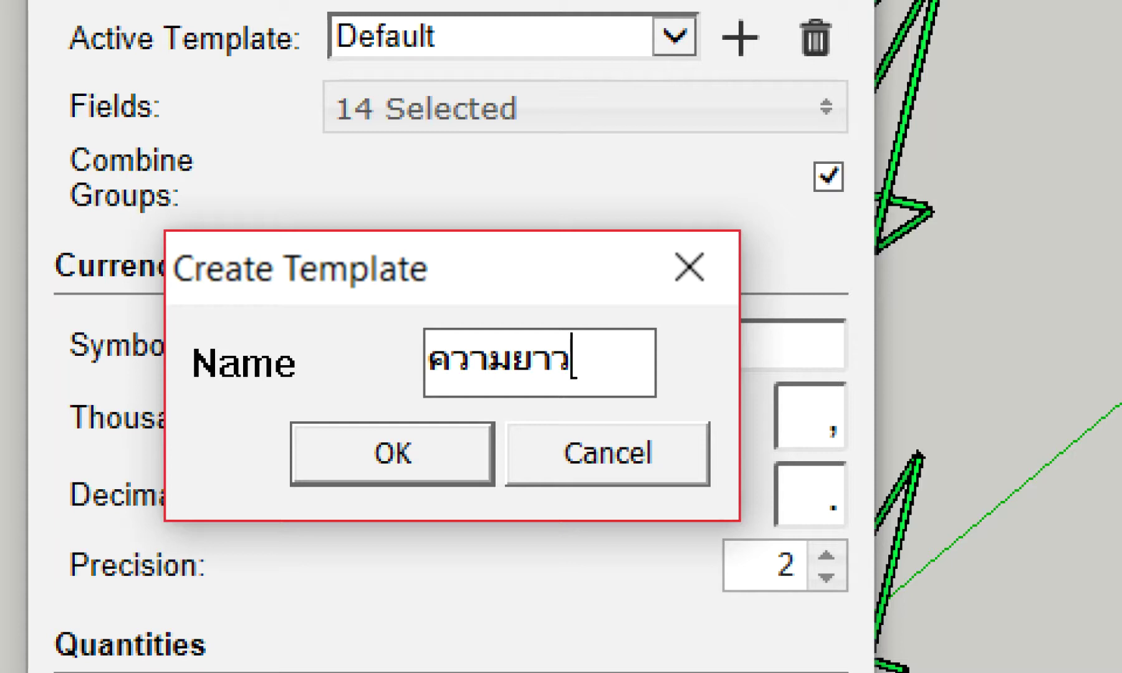
left_click(399, 458)
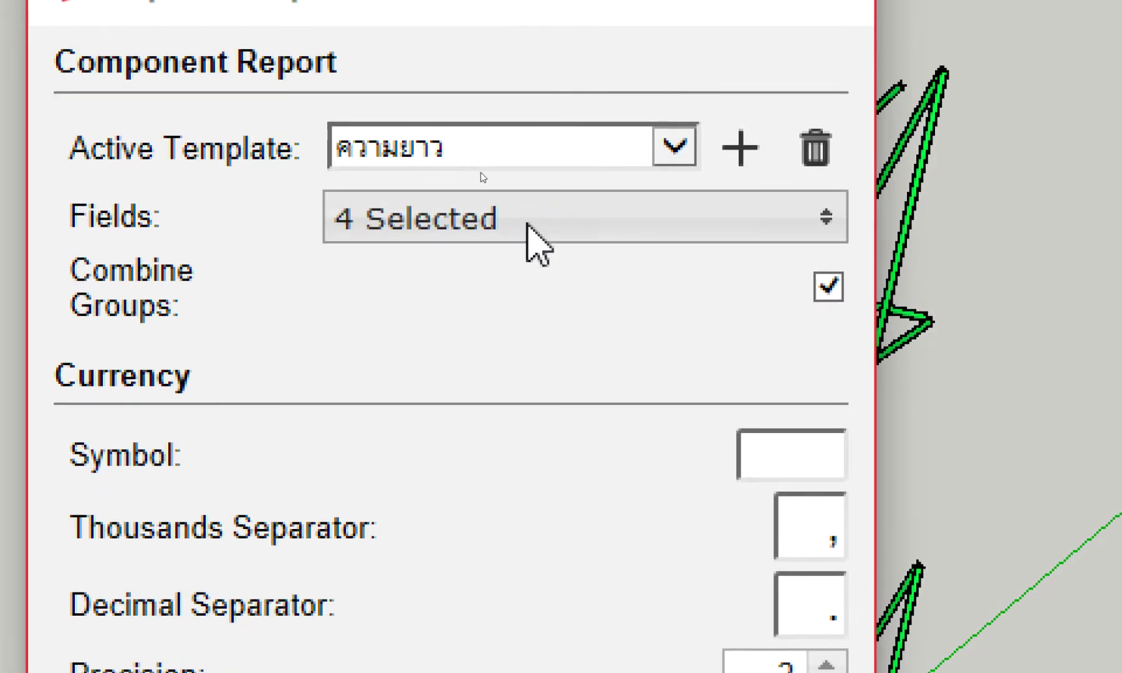
- Clear all selected fields from the ความยาว report template
left_click(527, 224)
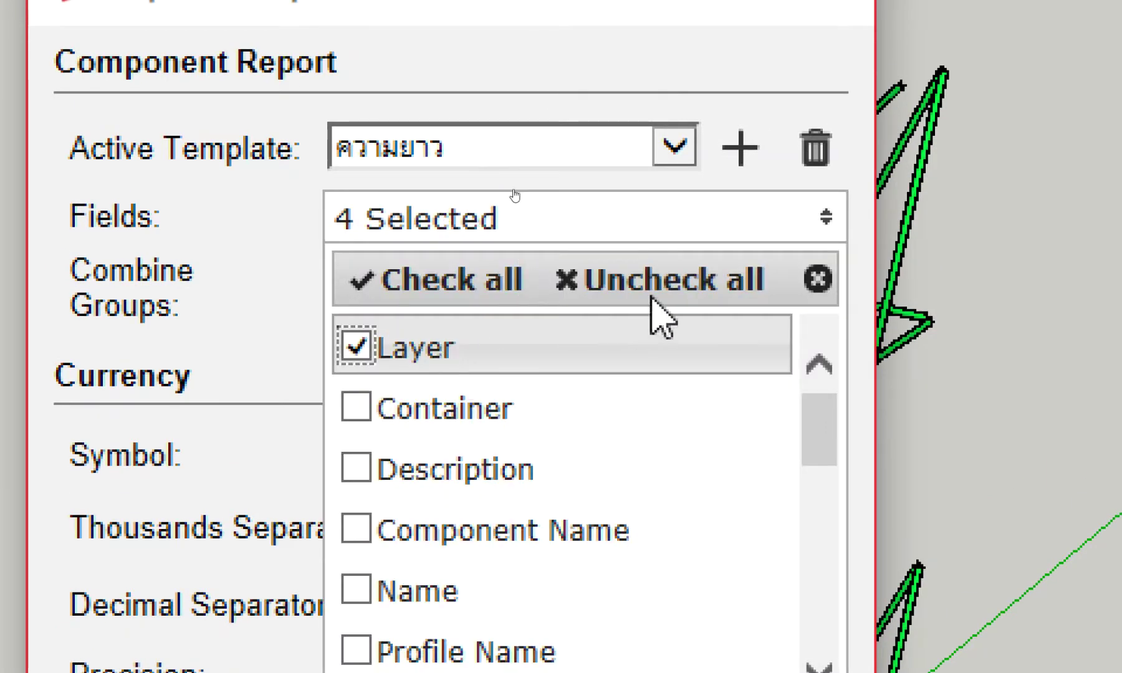
left_click(662, 290)
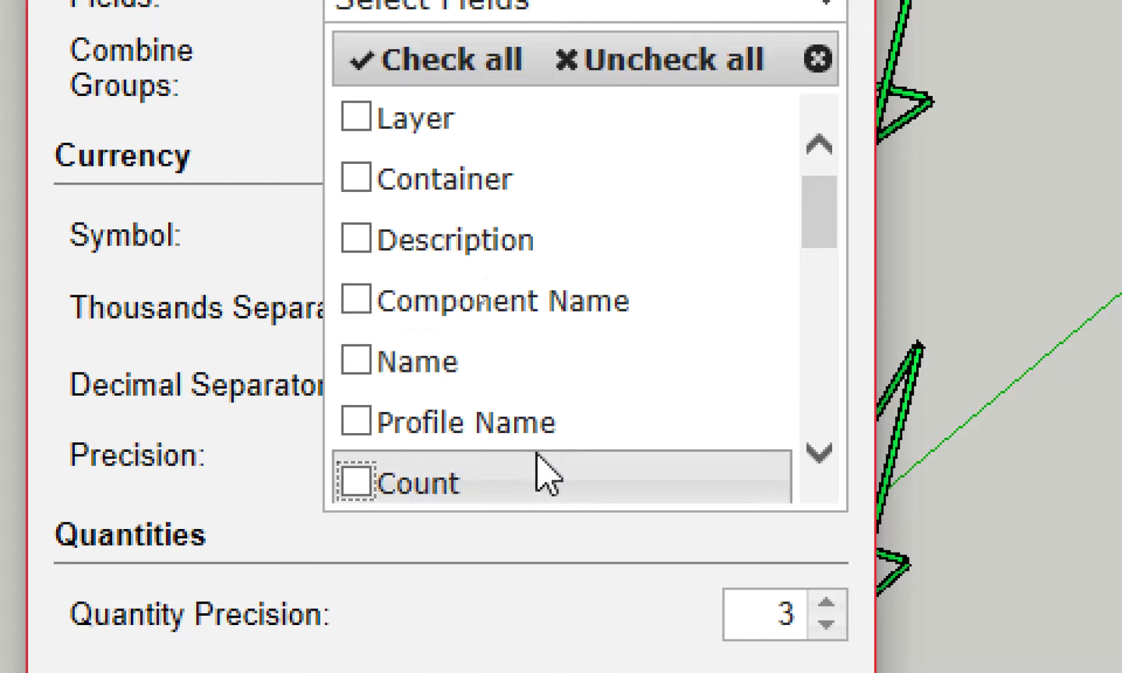
left_click(509, 586)
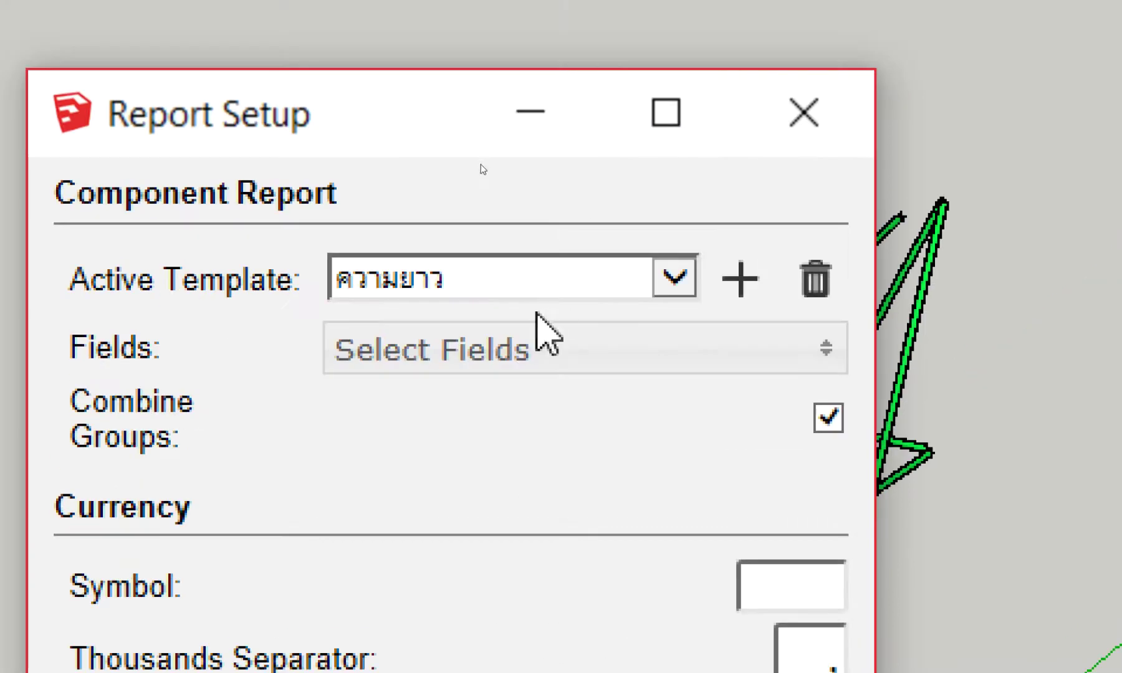
- Tick the Layer, Count, Length and Total Length report fields
left_click(496, 354)
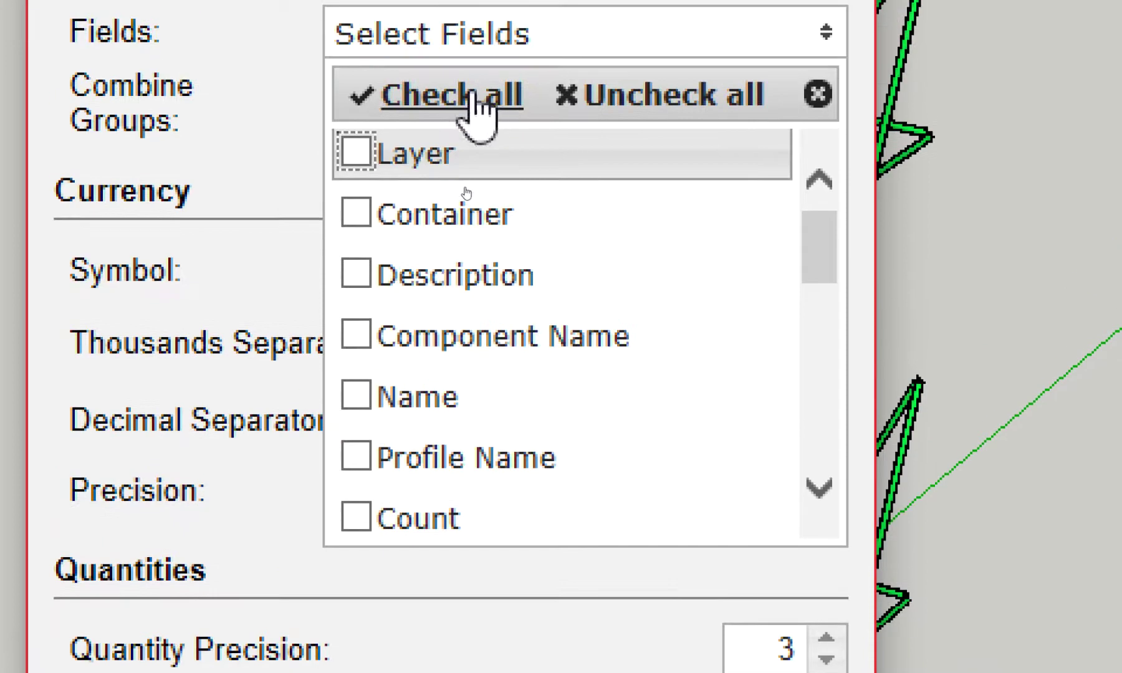
left_click(355, 159)
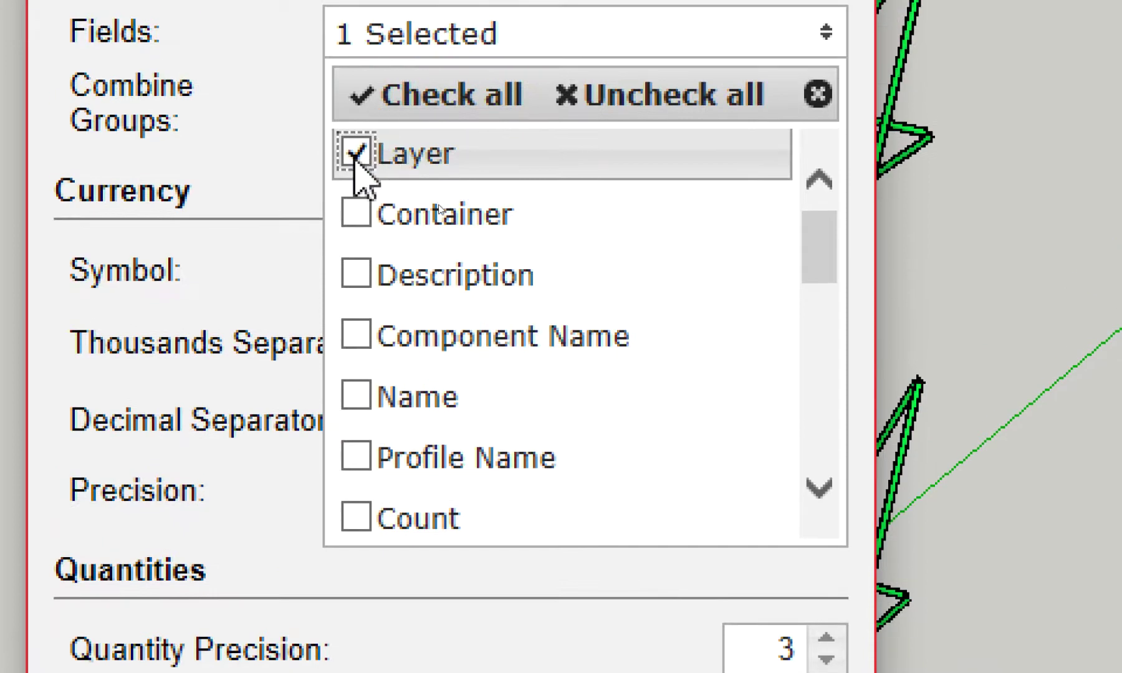
scroll(378, 216, "down", 1)
scroll(377, 215, "down", 2)
scroll(378, 215, "down", 2)
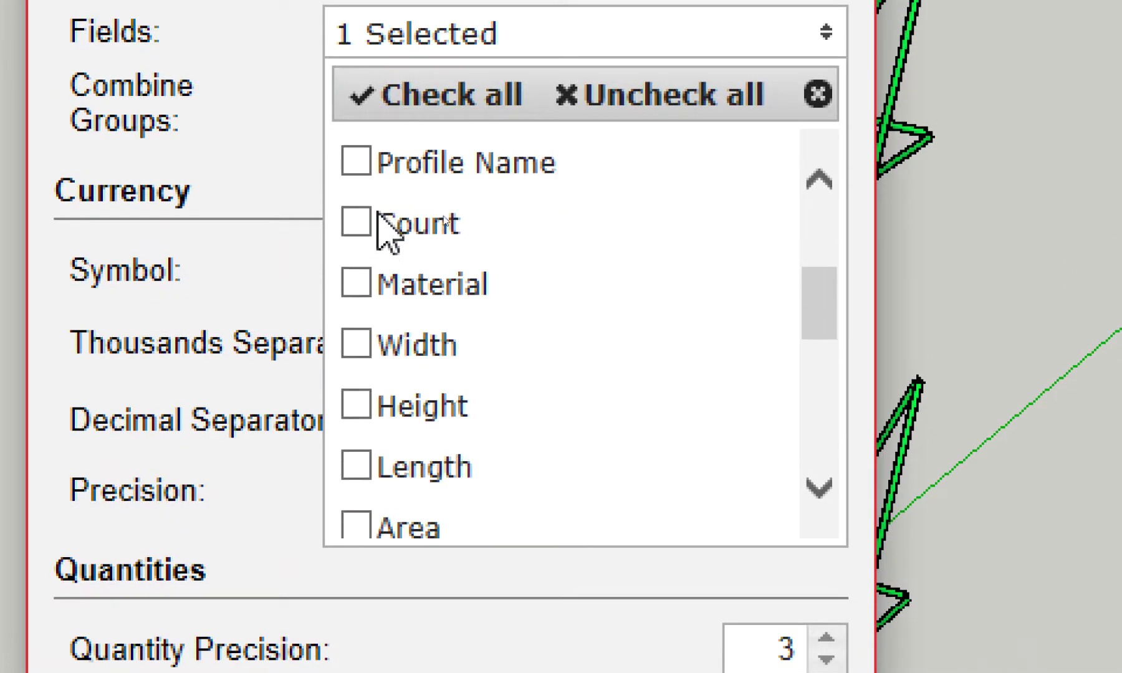
left_click(364, 215)
scroll(364, 216, "down", 2)
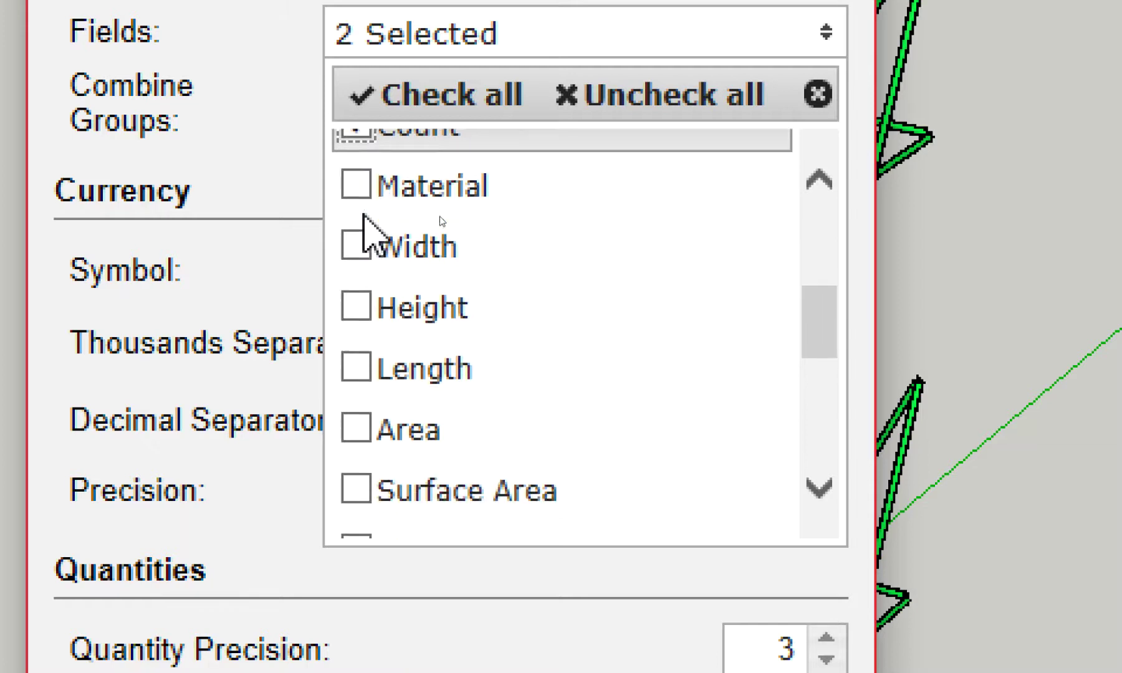
scroll(364, 221, "down", 1)
left_click(356, 271)
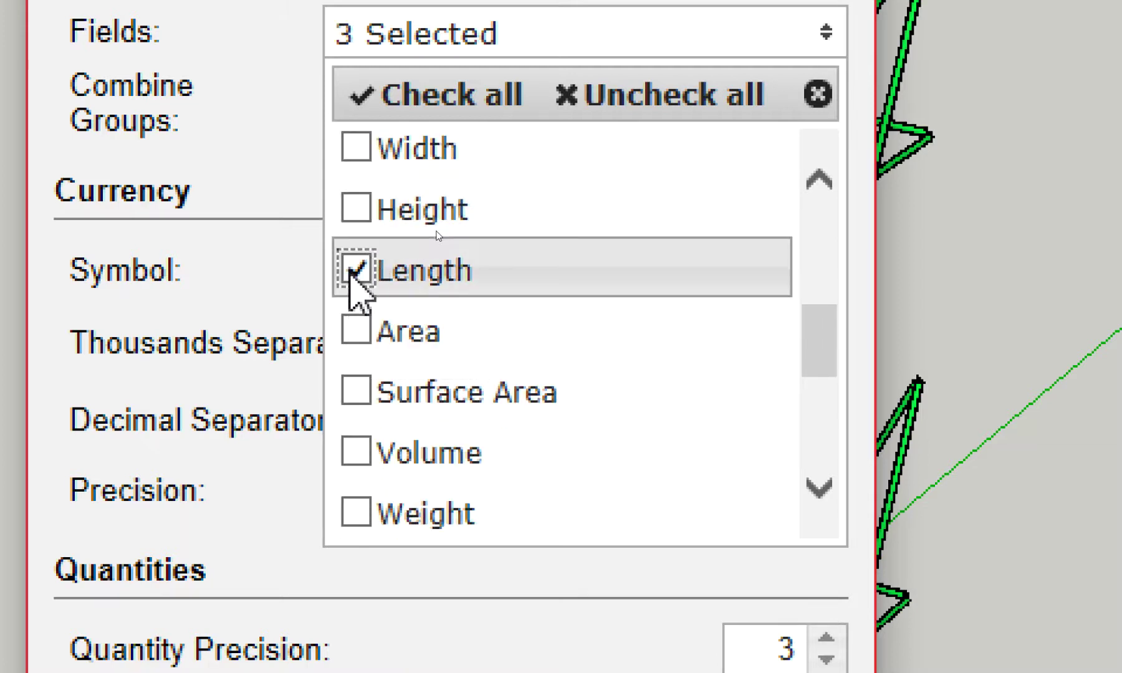
scroll(353, 281, "down", 2)
scroll(356, 293, "down", 4)
left_click(357, 268)
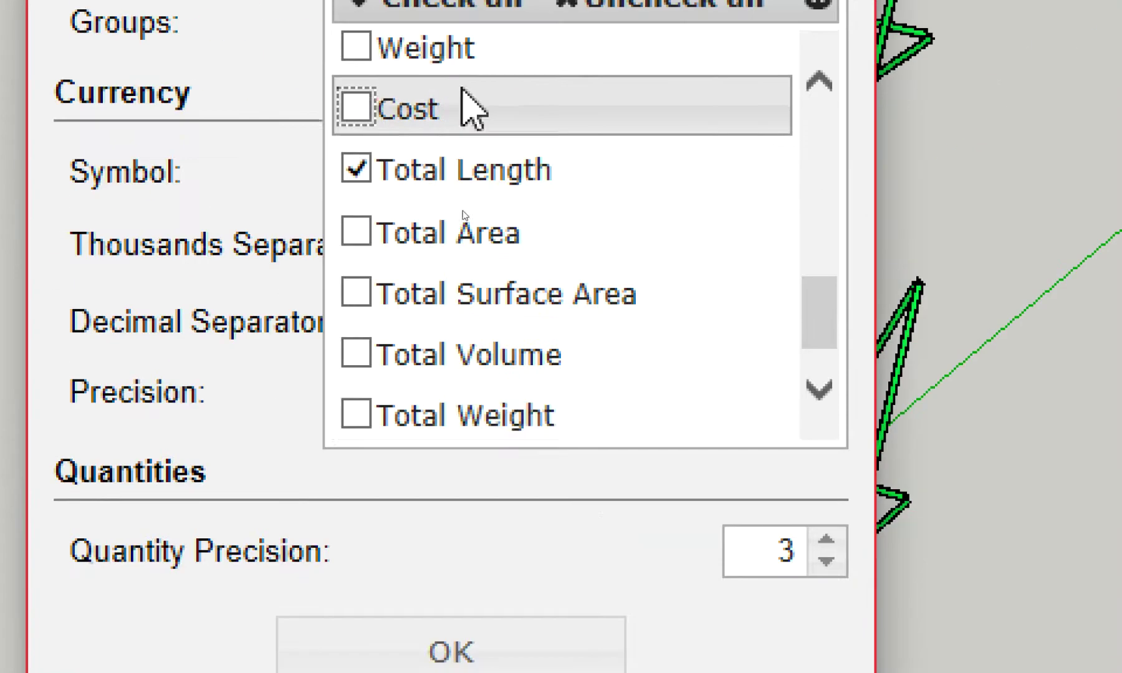
left_click(577, 489)
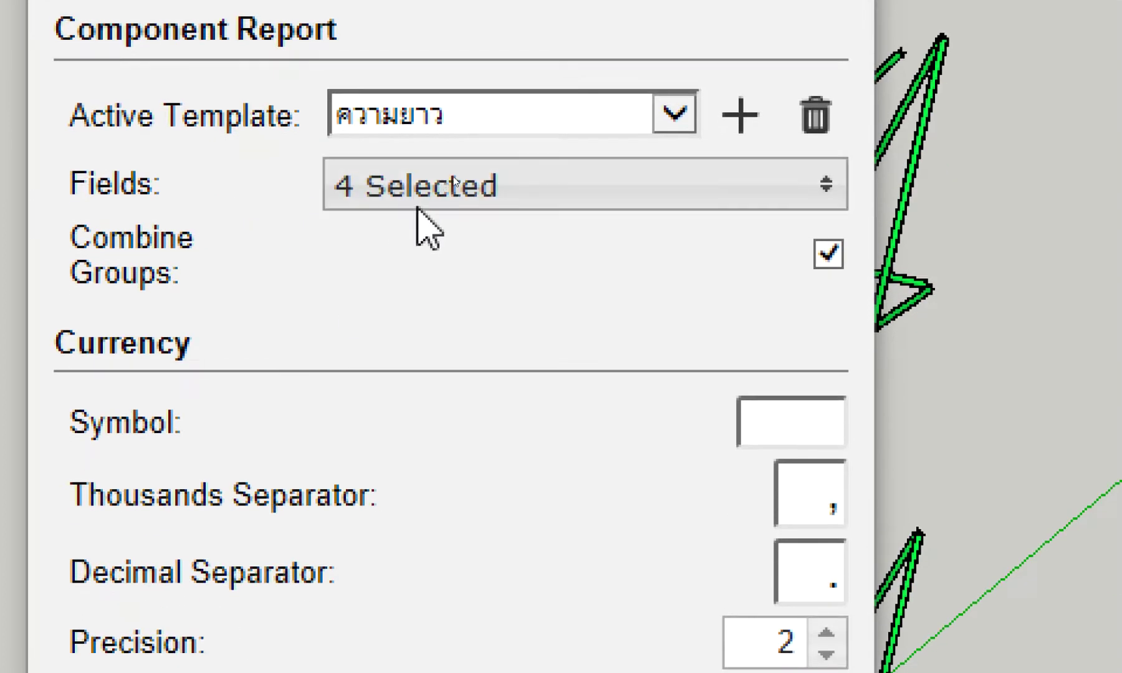
- Review the four chosen fields in the checklist, then close it
left_click(426, 196)
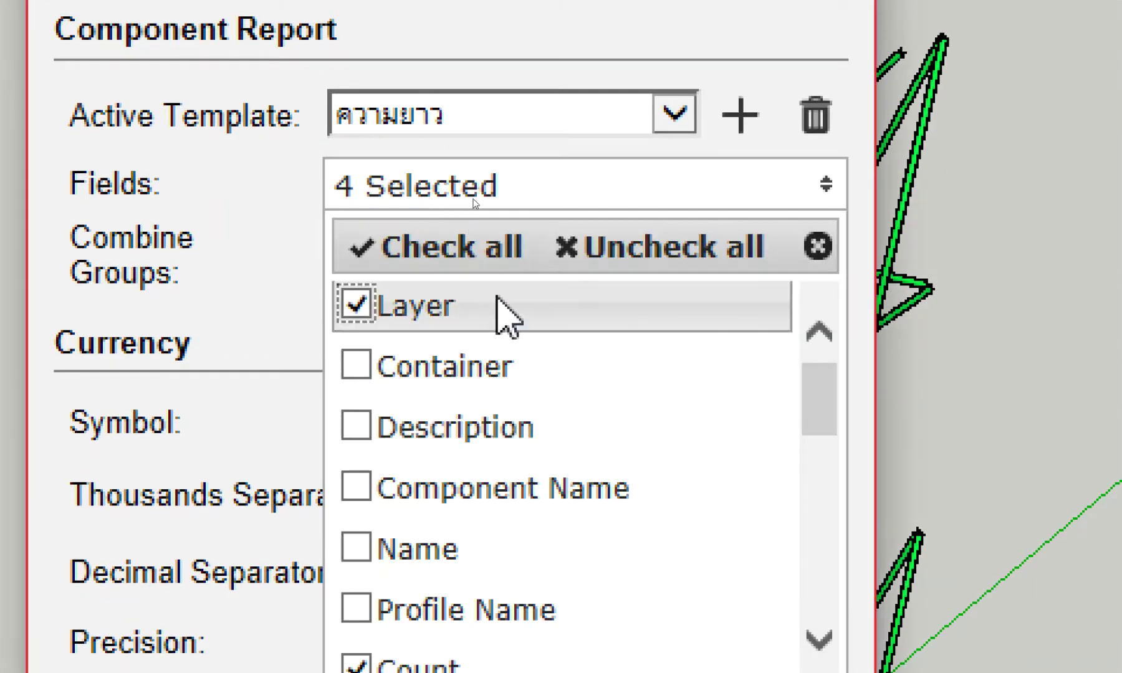
scroll(502, 337, "down", 3)
scroll(504, 338, "down", 2)
scroll(506, 337, "down", 4)
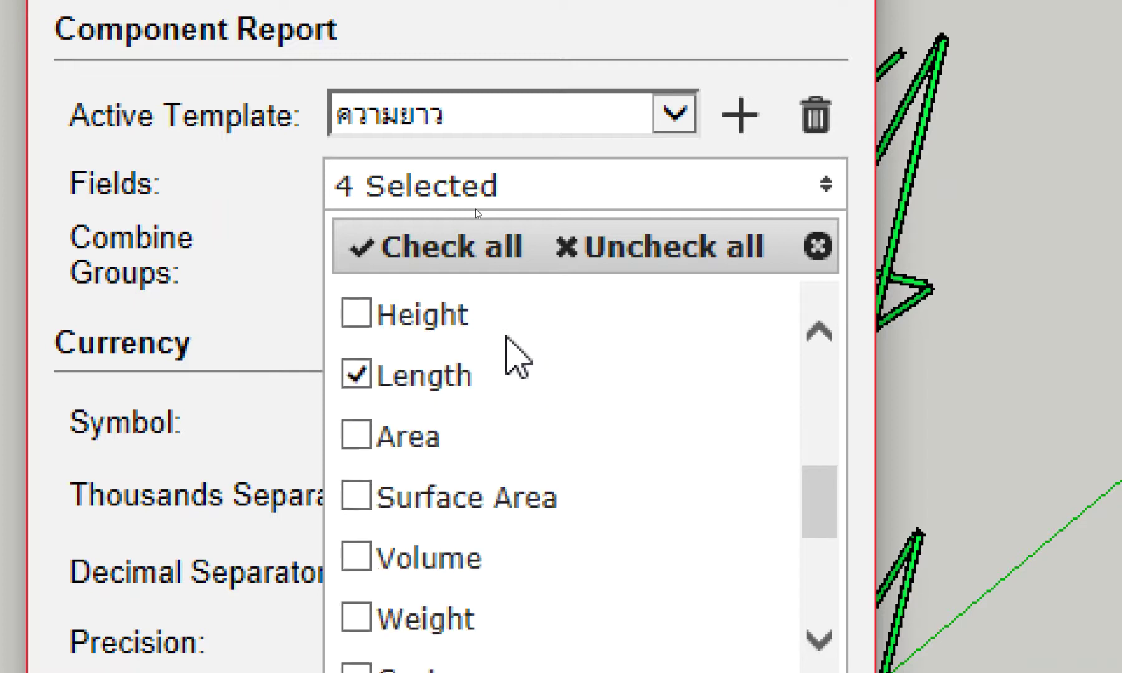
scroll(506, 337, "down", 1)
scroll(507, 338, "down", 3)
scroll(508, 349, "down", 2)
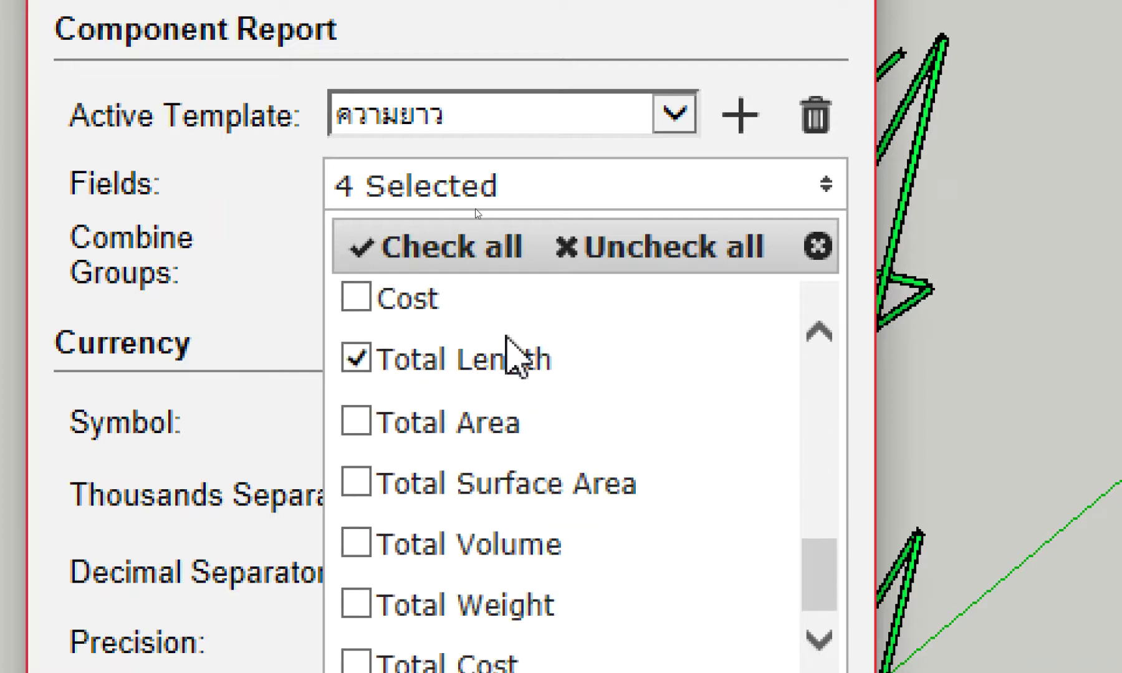
left_click(244, 268)
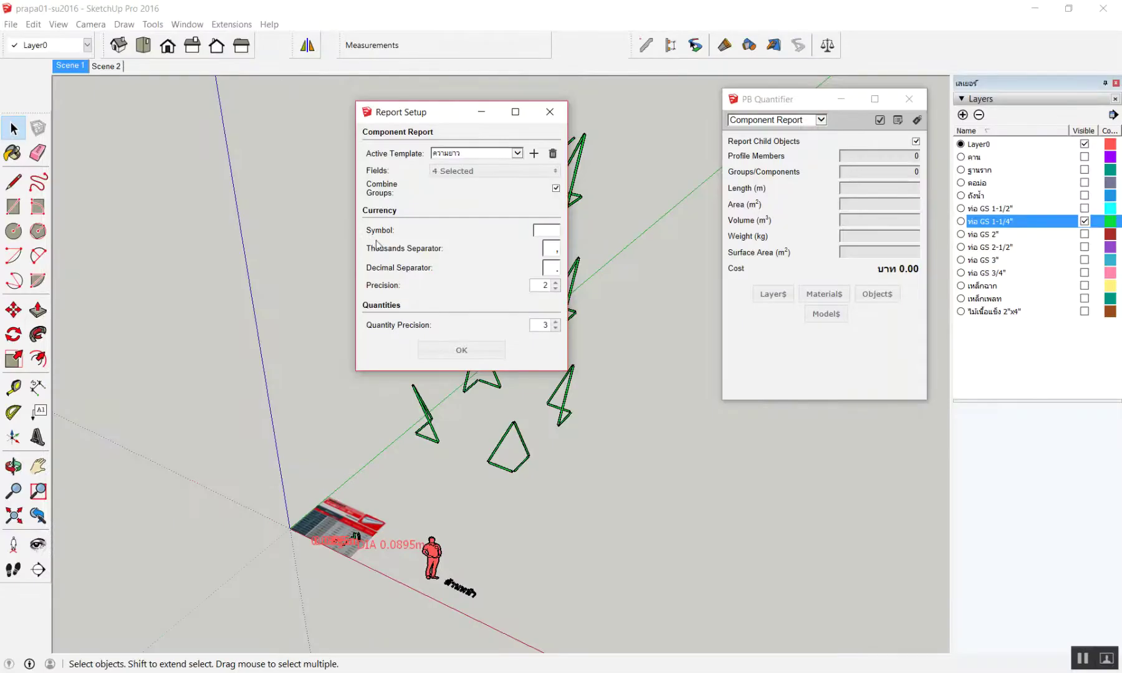
- Move Report Setup aside and select the green truss: 149 members totalling 165.845 m
left_click(656, 160)
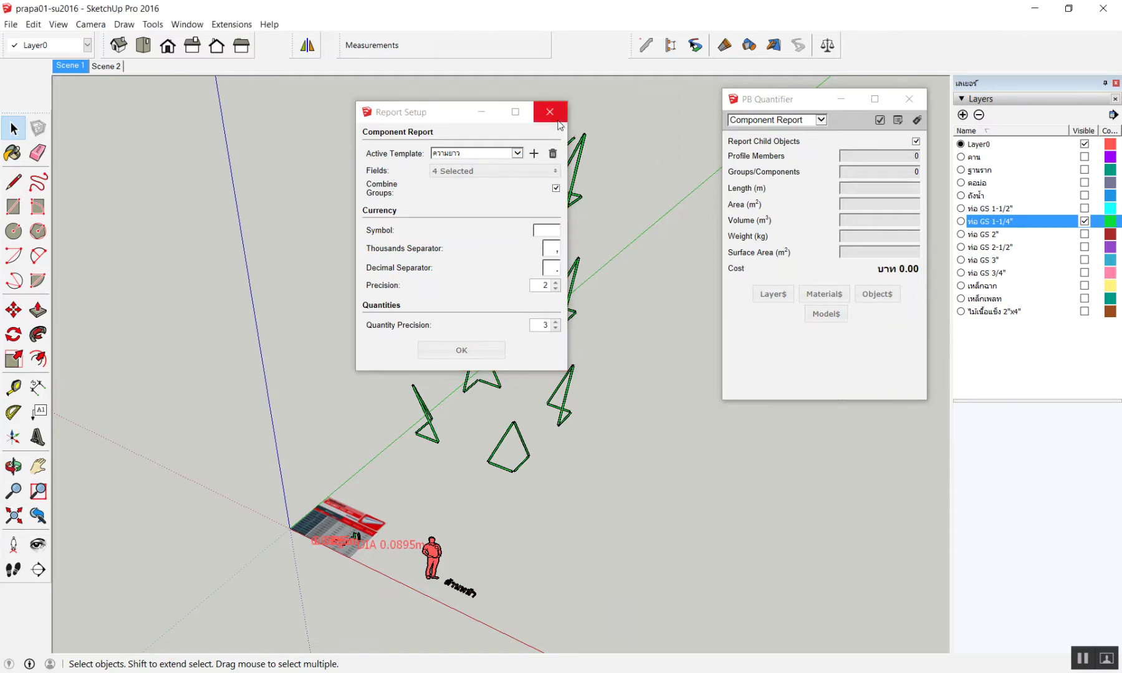
left_click_drag(424, 120, 140, 145)
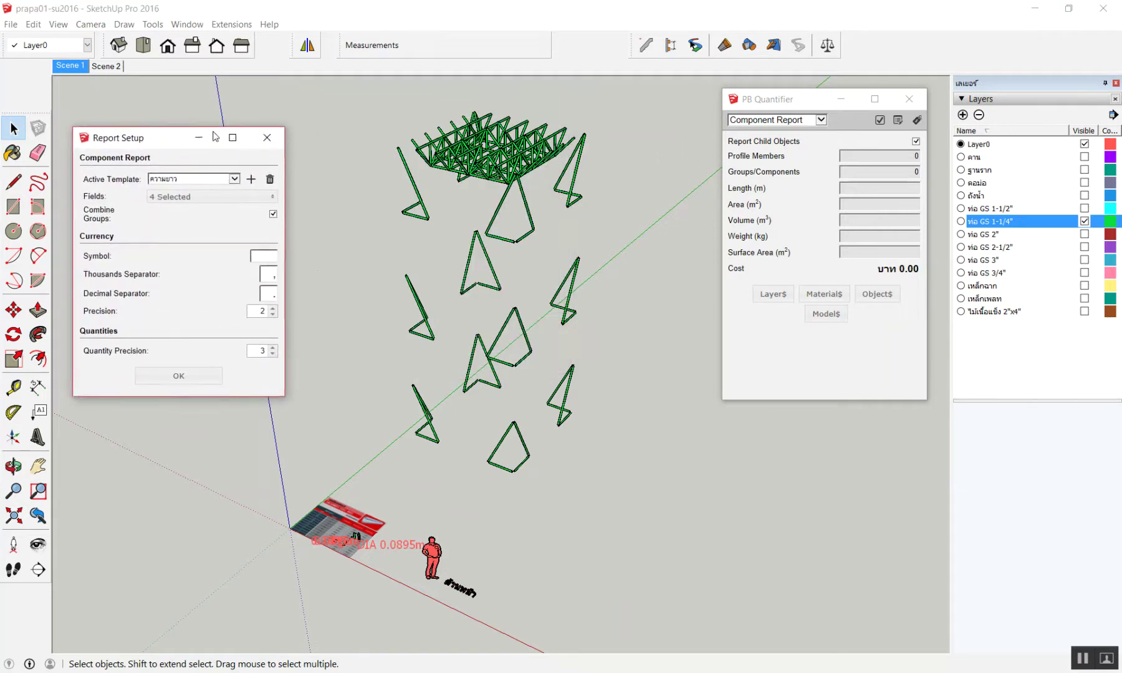
mouse_move(353, 86)
left_mouse_down()
mouse_move(422, 138)
mouse_move(665, 490)
left_mouse_up()
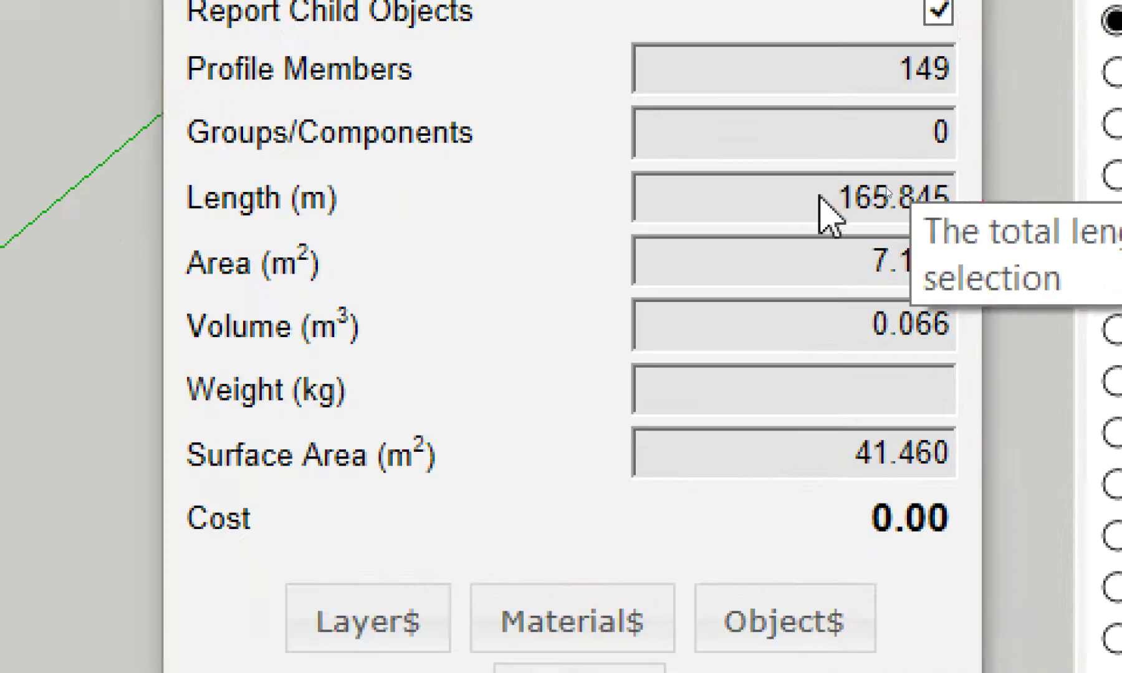
left_click_drag(888, 188, 922, 188)
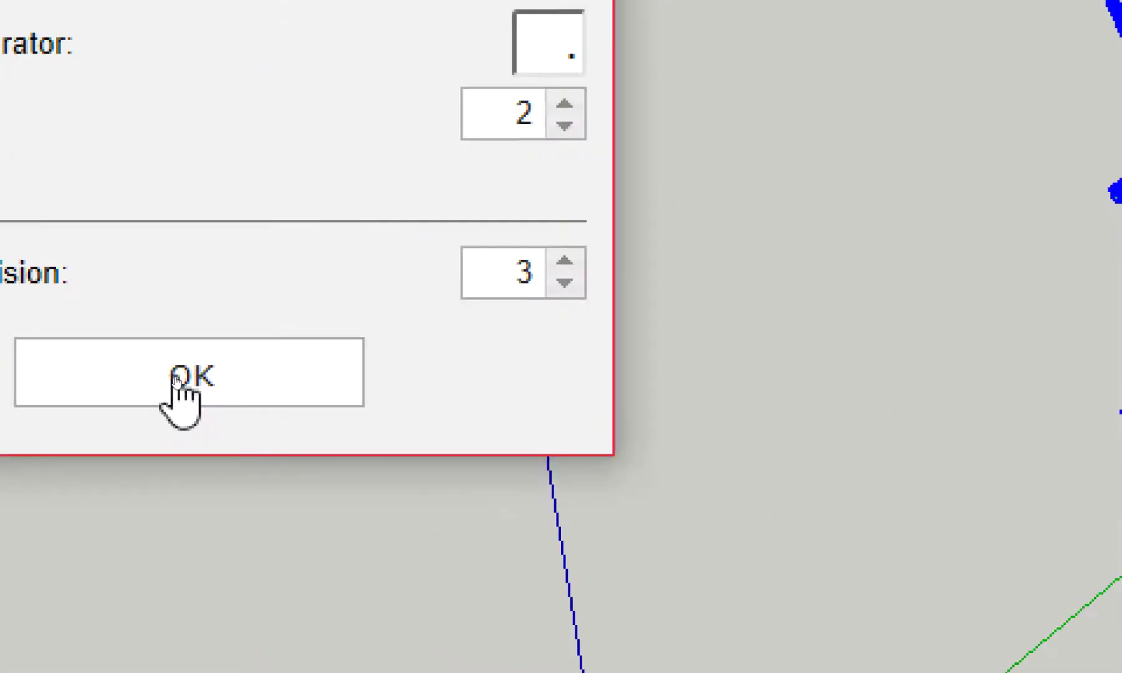
- Confirm Report Setup and generate the Component Report for layer ท่อ GS 1-1/4"
left_click(176, 377)
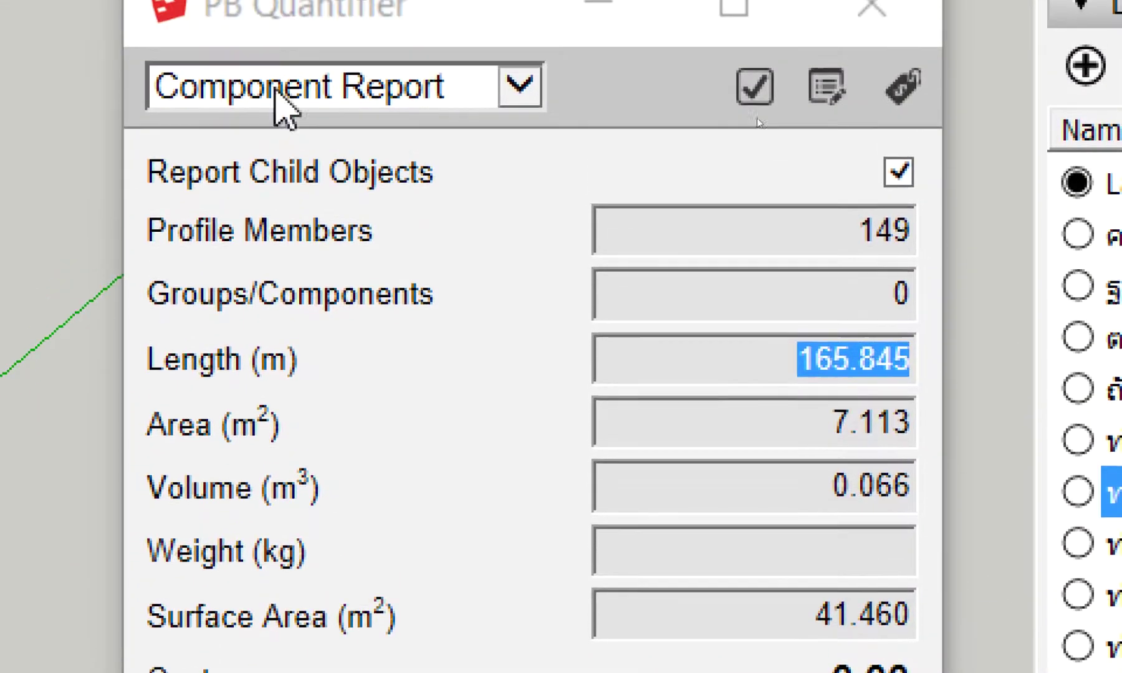
left_click(259, 90)
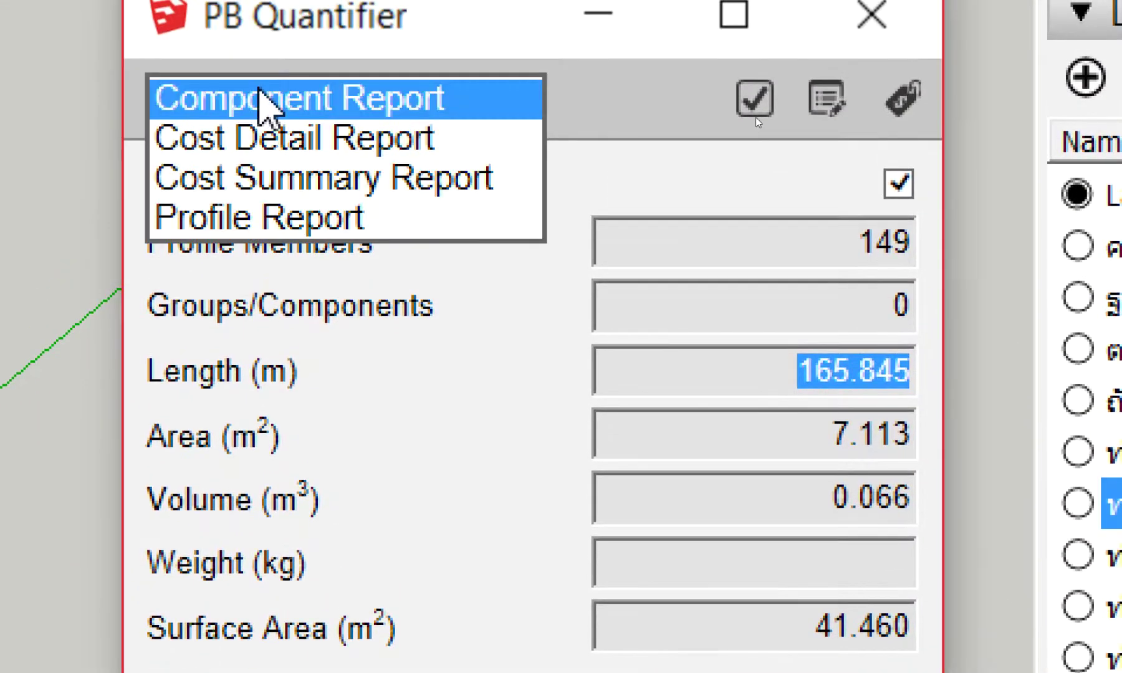
left_click(259, 94)
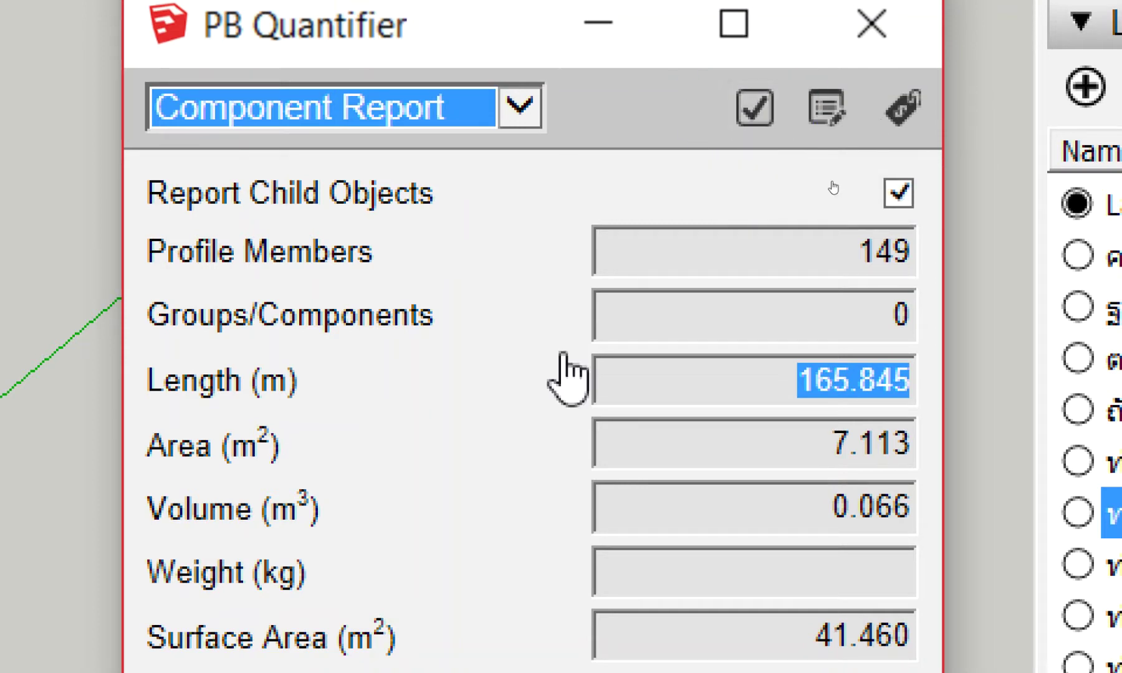
left_click(754, 109)
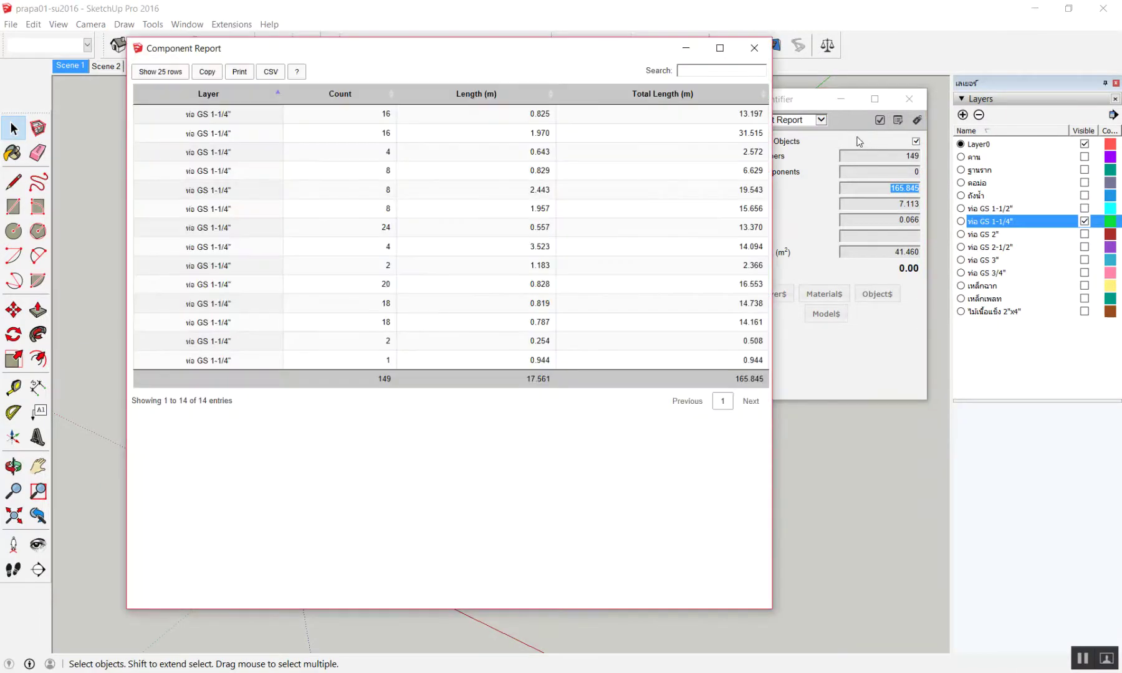
- Review the 14-row pipe length Component Report, then close it
left_click(1013, 109)
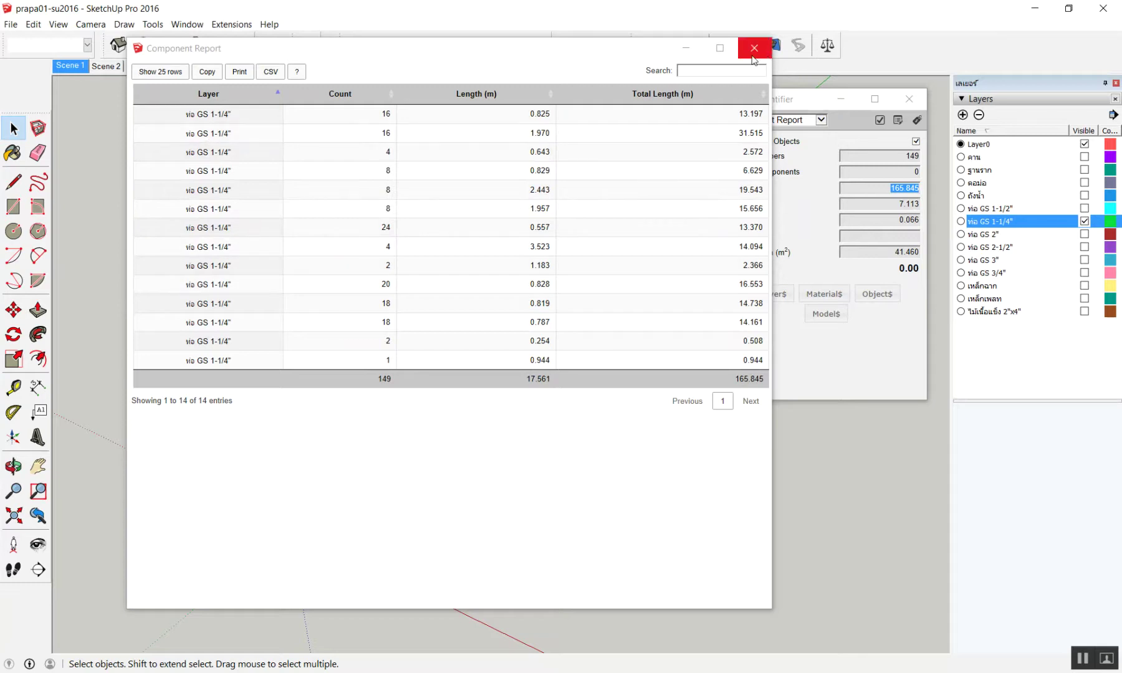
left_click(754, 48)
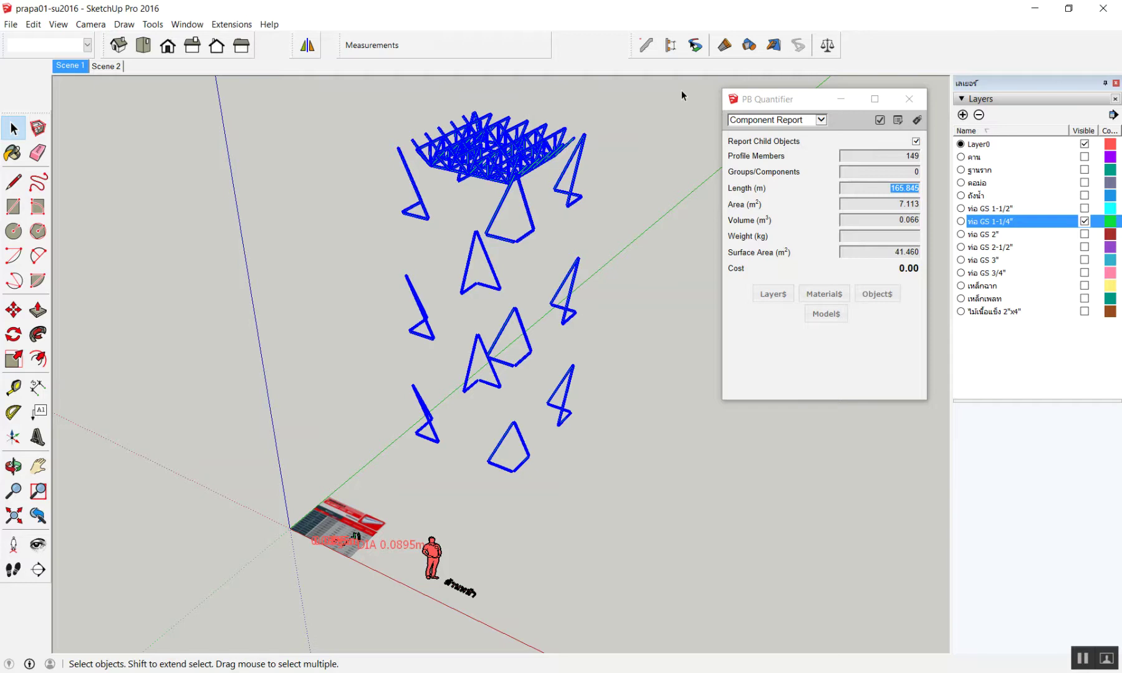
- Orbit and zoom the view in on the pipe table
middle_click_drag(681, 90, 525, 412)
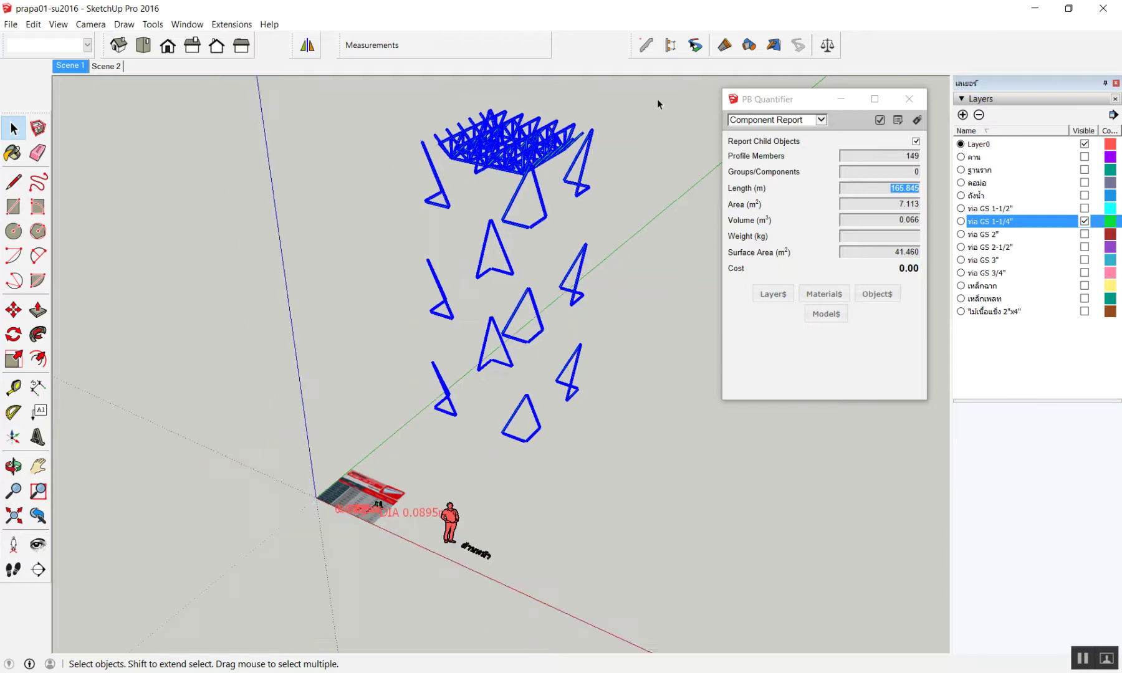
scroll(441, 418, "up", 2)
scroll(424, 386, "up", 3)
scroll(391, 342, "up", 3)
scroll(384, 344, "up", 2)
scroll(386, 345, "down", 1)
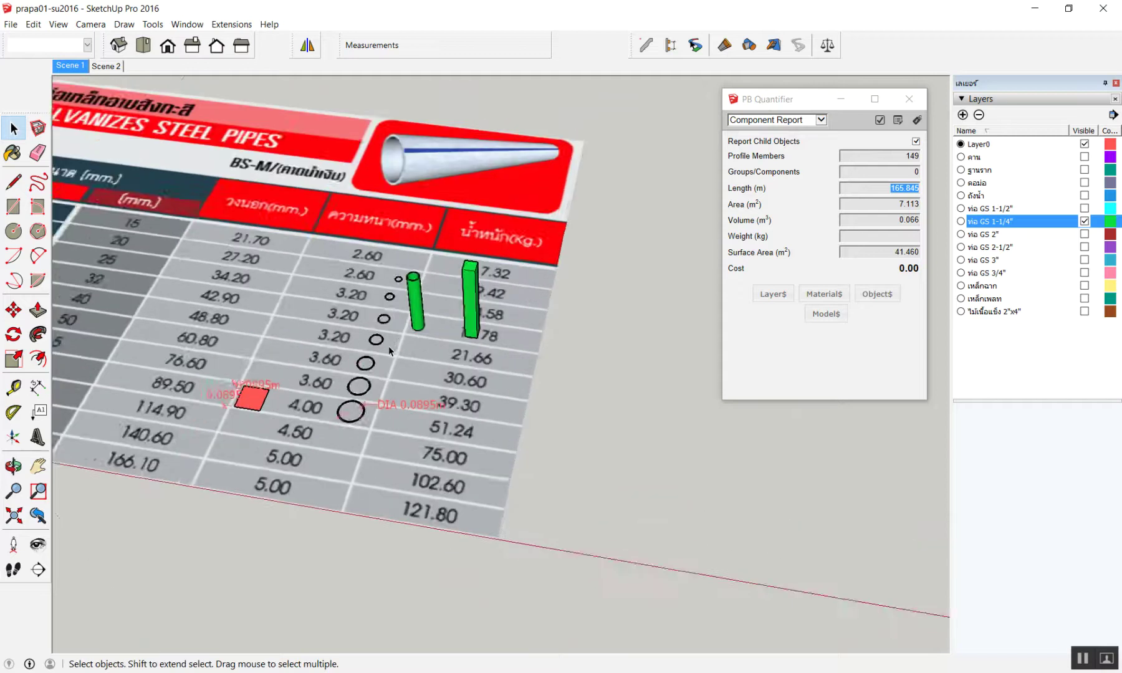
scroll(388, 346, "down", 1)
scroll(388, 346, "down", 1)
scroll(388, 346, "down", 1)
middle_click_drag(541, 341, 530, 374)
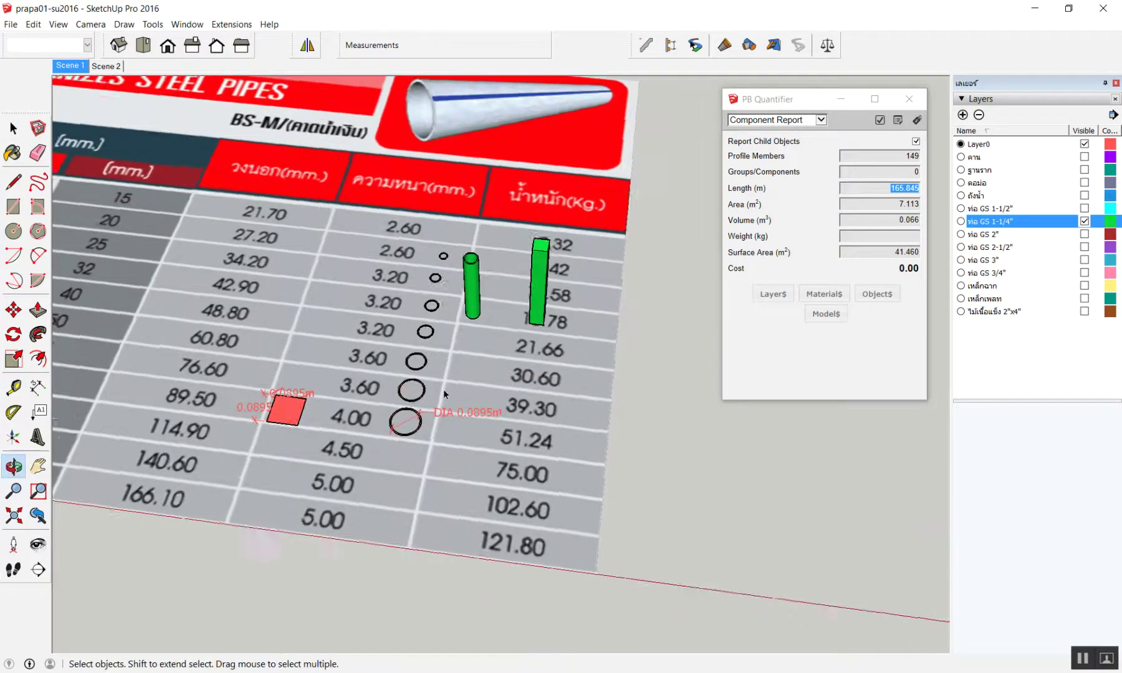
scroll(529, 379, "up", 3)
scroll(528, 379, "down", 1)
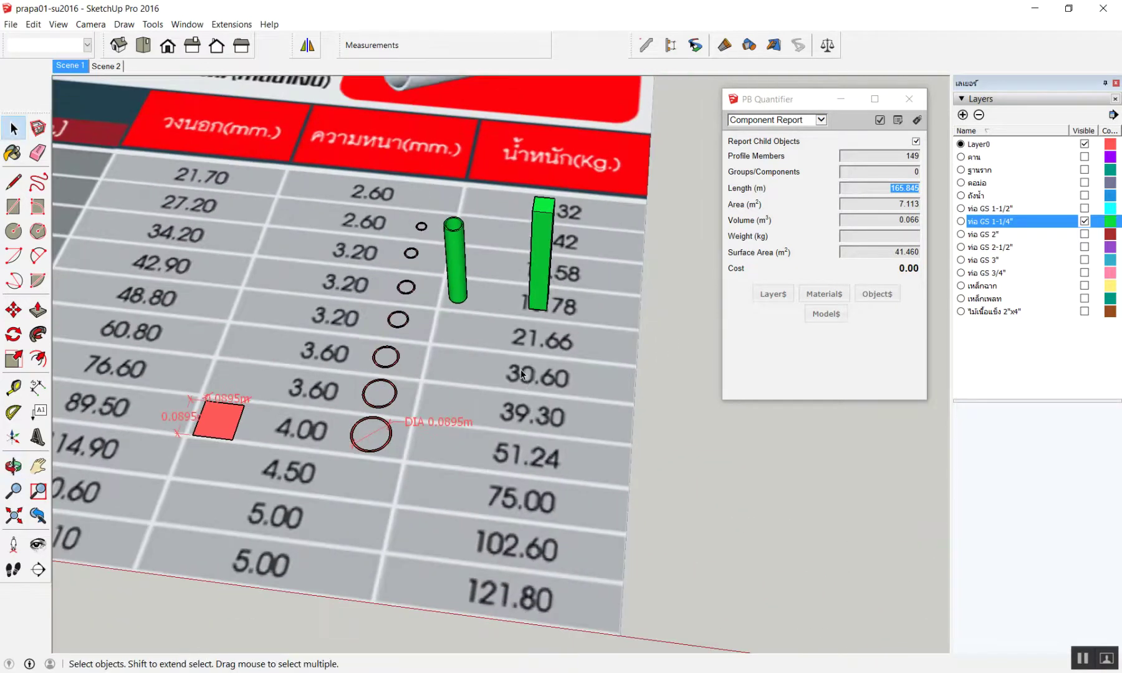
scroll(579, 305, "down", 2)
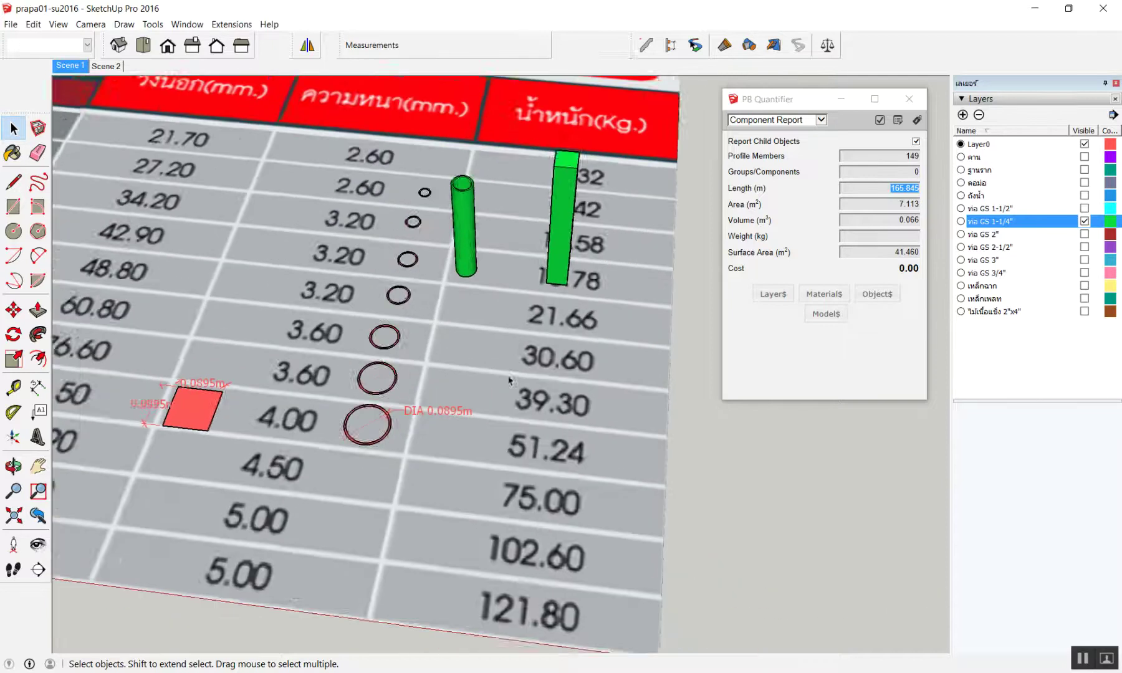
scroll(579, 305, "up", 3)
- Pick up the tall green square pipe with Move, then close PB Quantifier
left_click(508, 304)
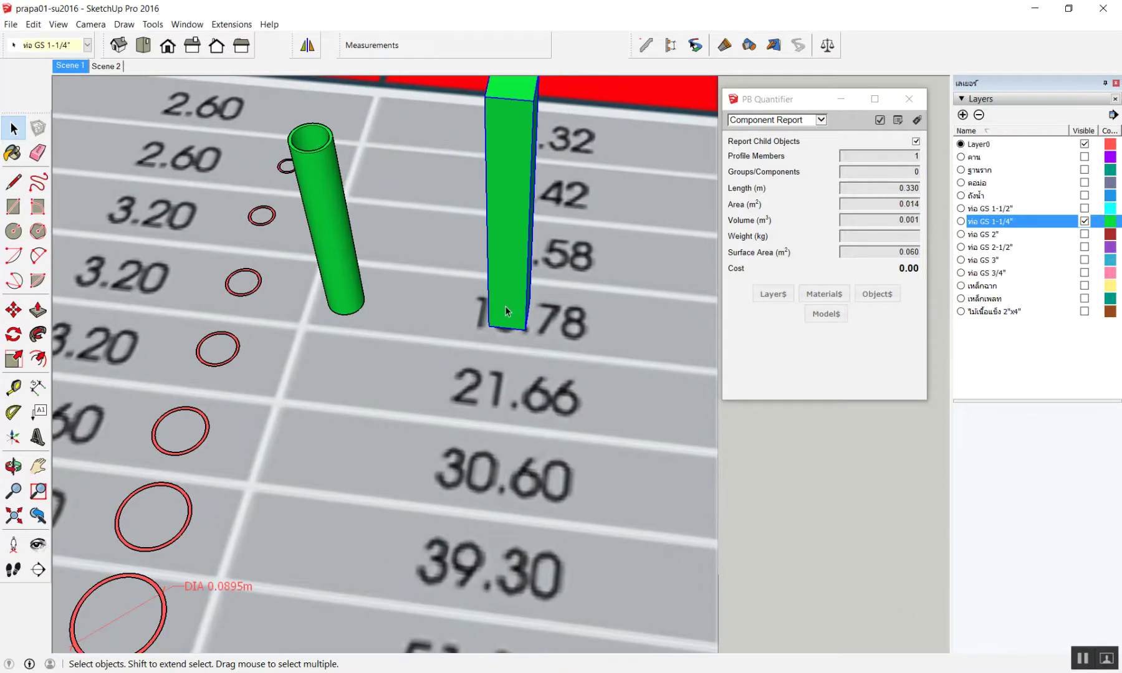
key("m")
left_click(505, 306)
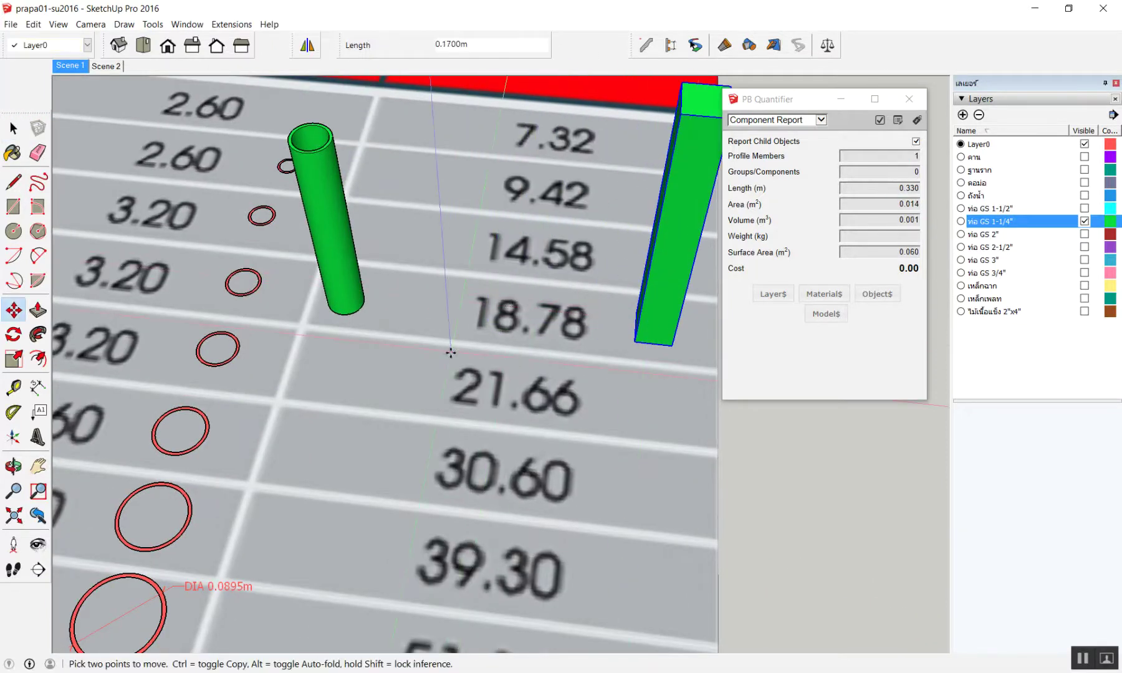
scroll(448, 356, "down", 2)
scroll(447, 356, "down", 1)
scroll(448, 355, "up", 1)
scroll(563, 161, "down", 2)
scroll(562, 161, "up", 3)
scroll(562, 161, "down", 1)
scroll(586, 143, "down", 1)
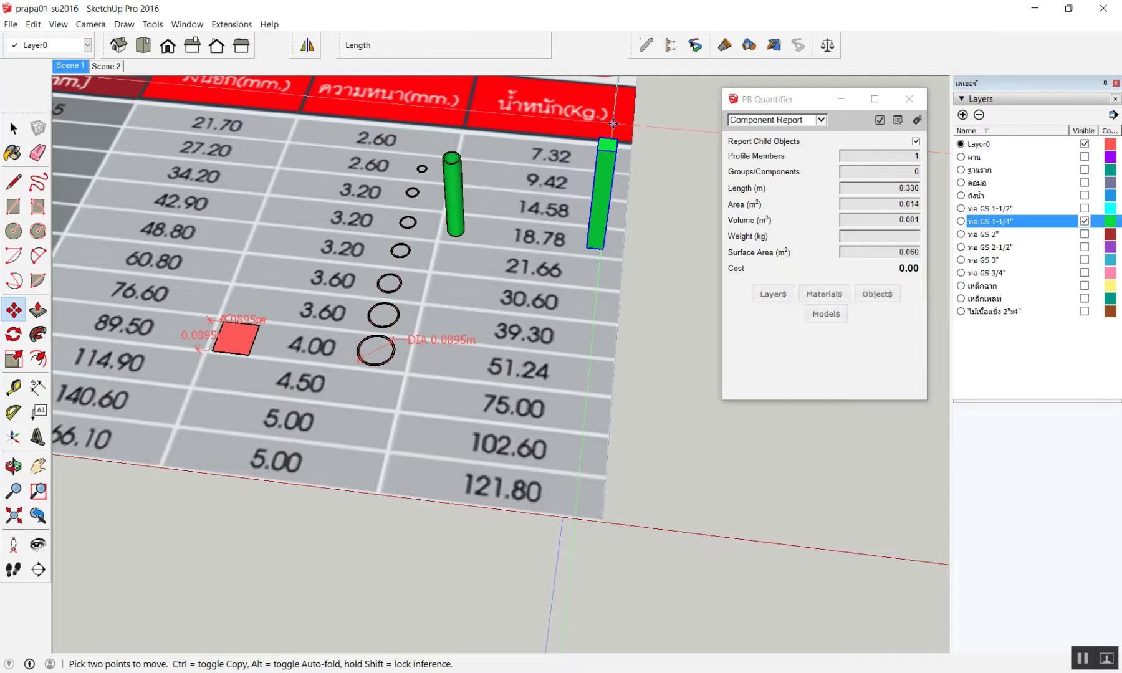
scroll(613, 123, "down", 2)
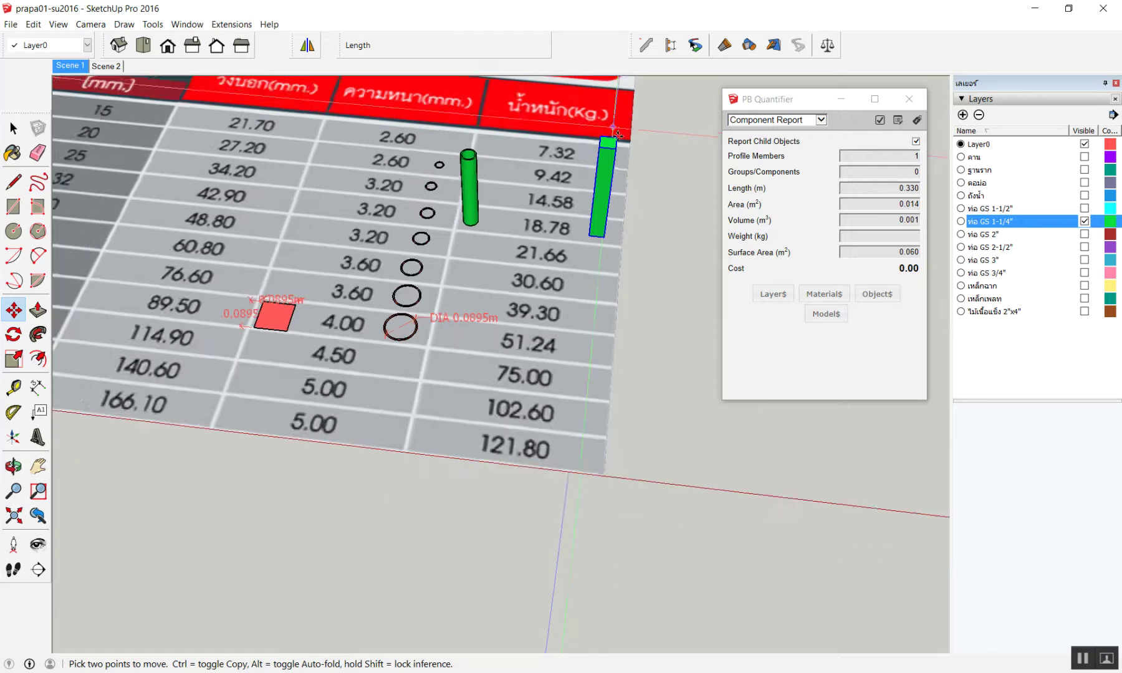
scroll(598, 143, "down", 2)
scroll(561, 200, "down", 3)
scroll(544, 216, "down", 2)
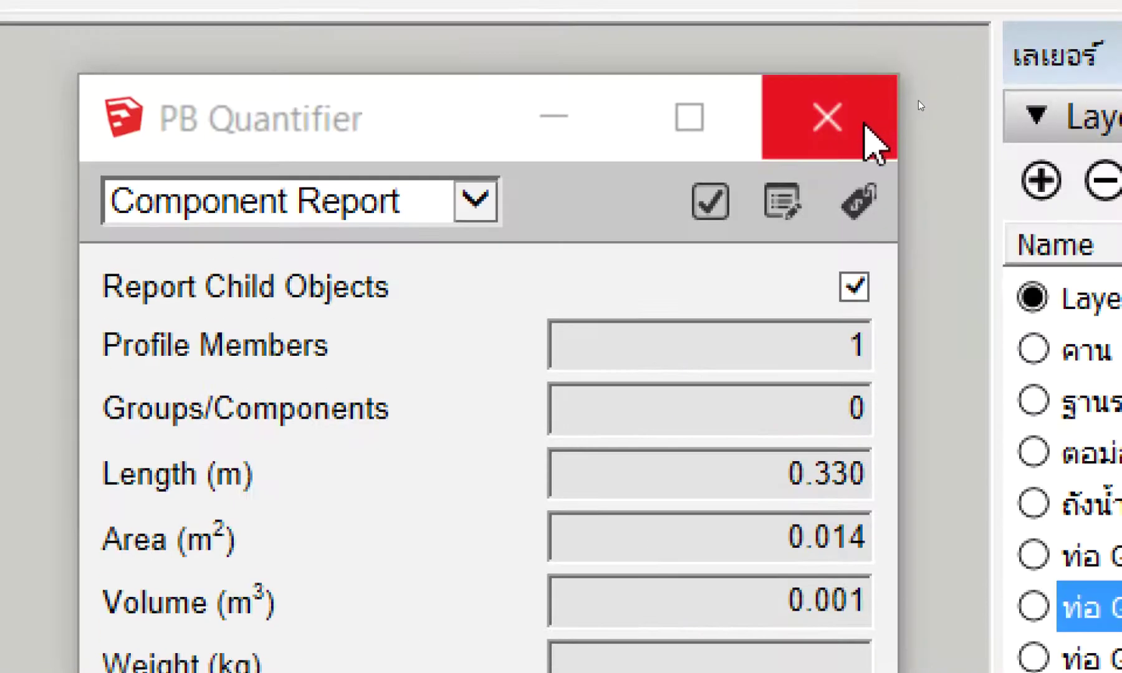
left_click(866, 117)
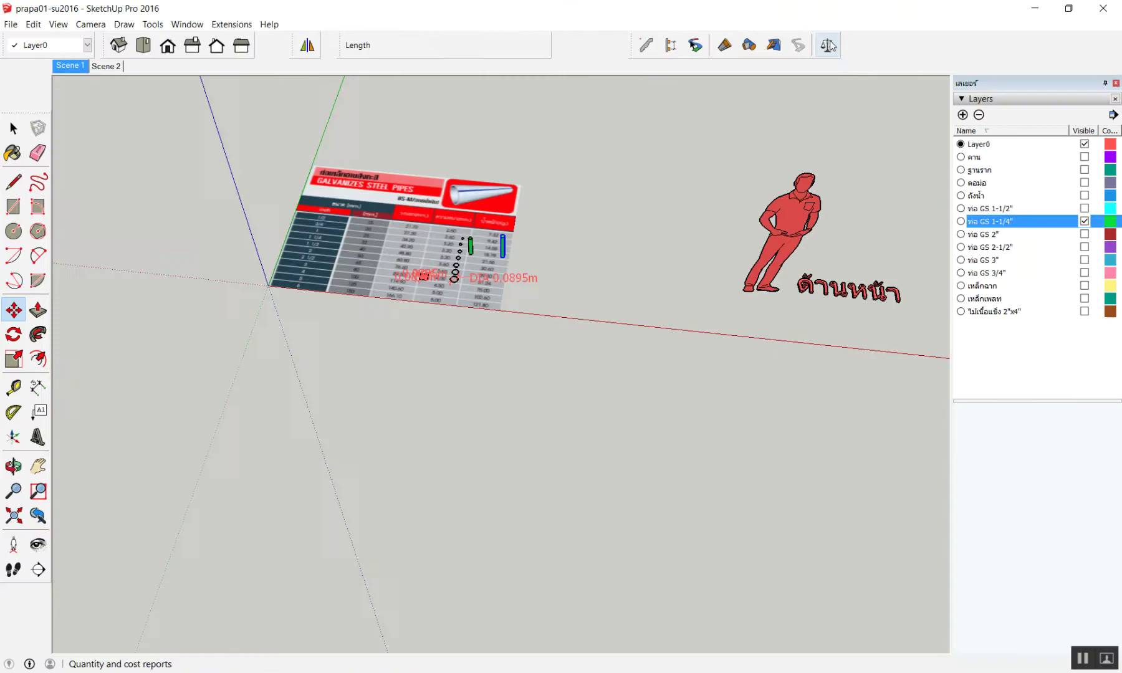
- Open Layer Cost Data in PB Quantifier for the ท่อ GS 1-1/4" pipe layer
left_click(827, 45)
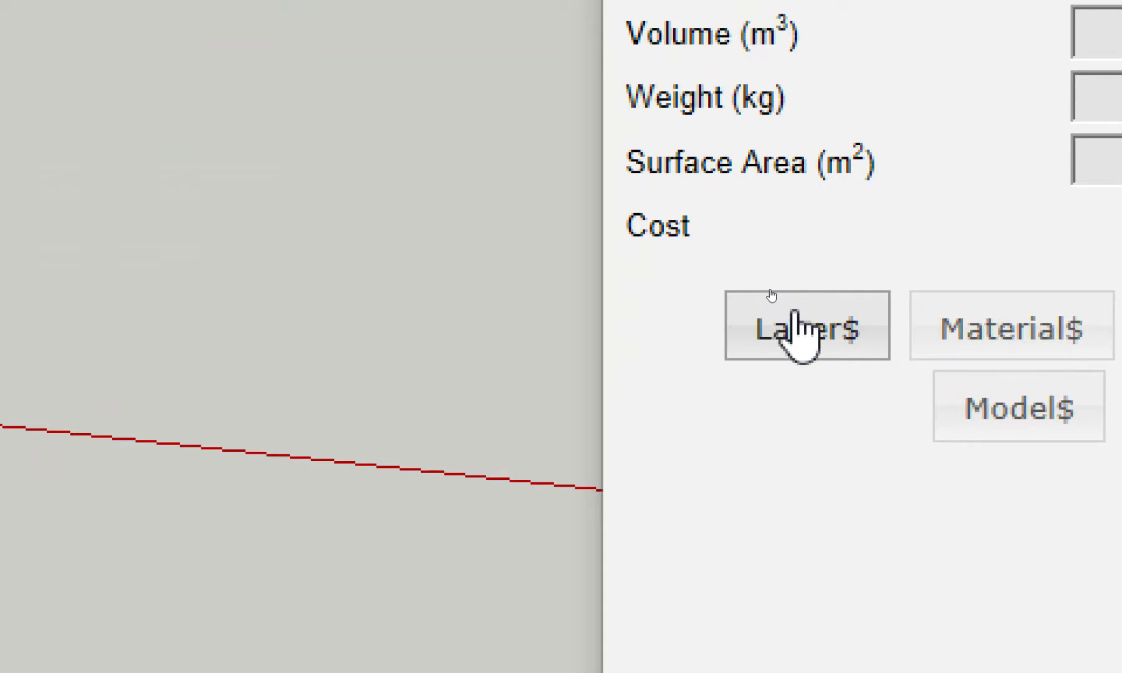
left_click(797, 317)
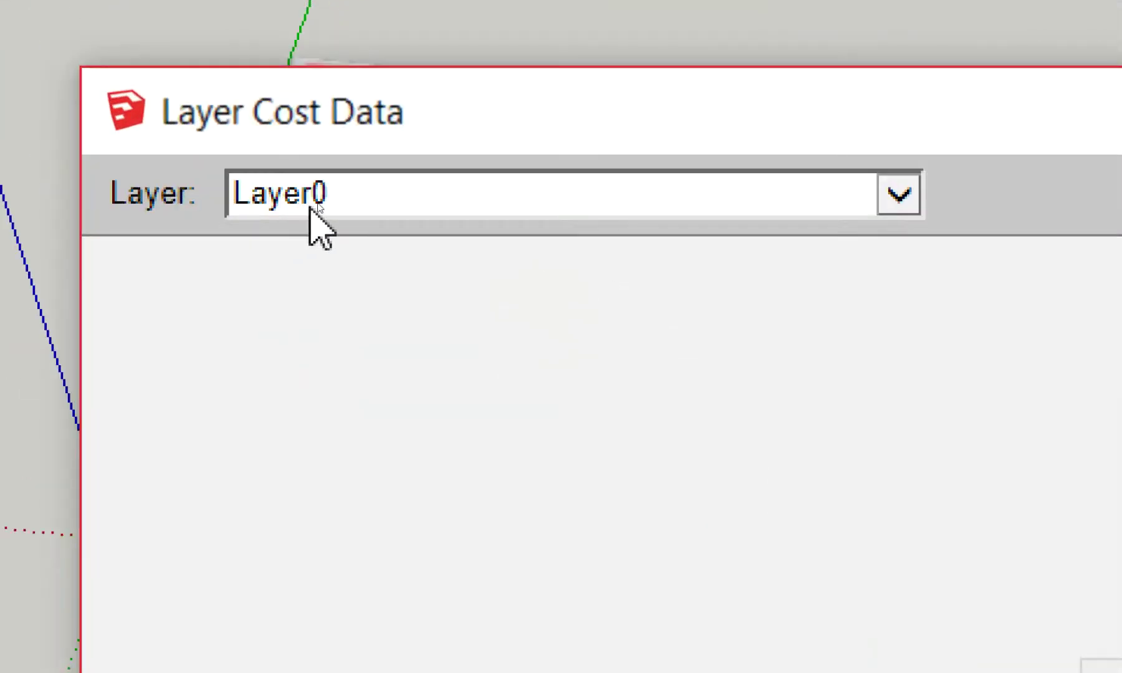
left_click(318, 201)
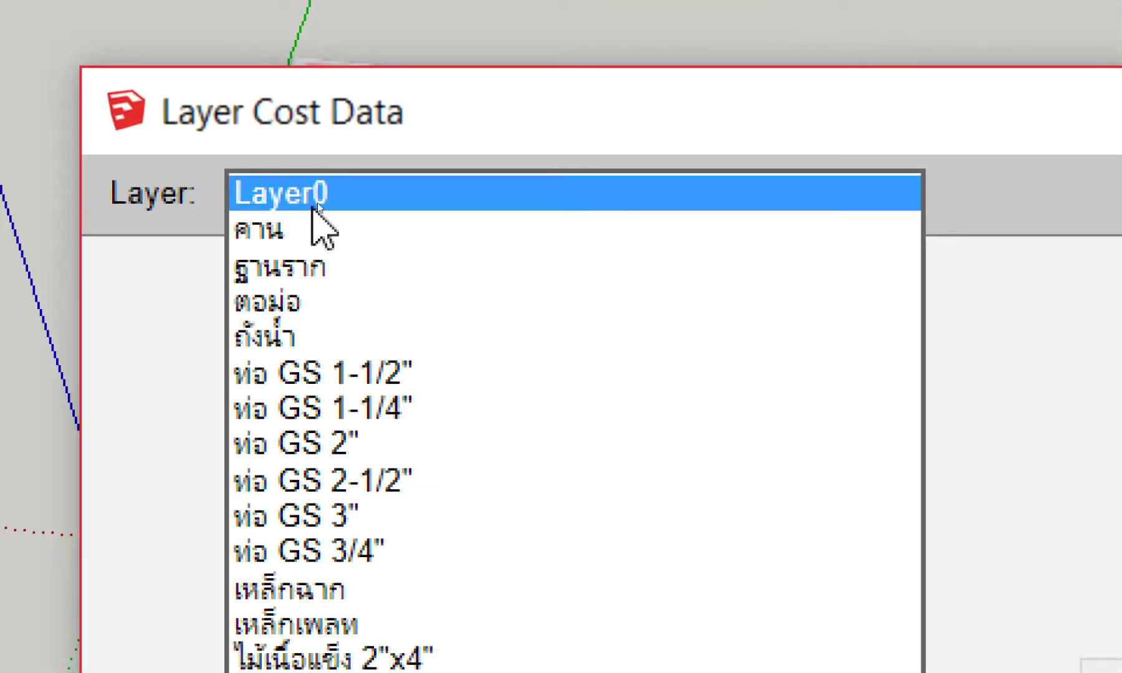
left_click(361, 599)
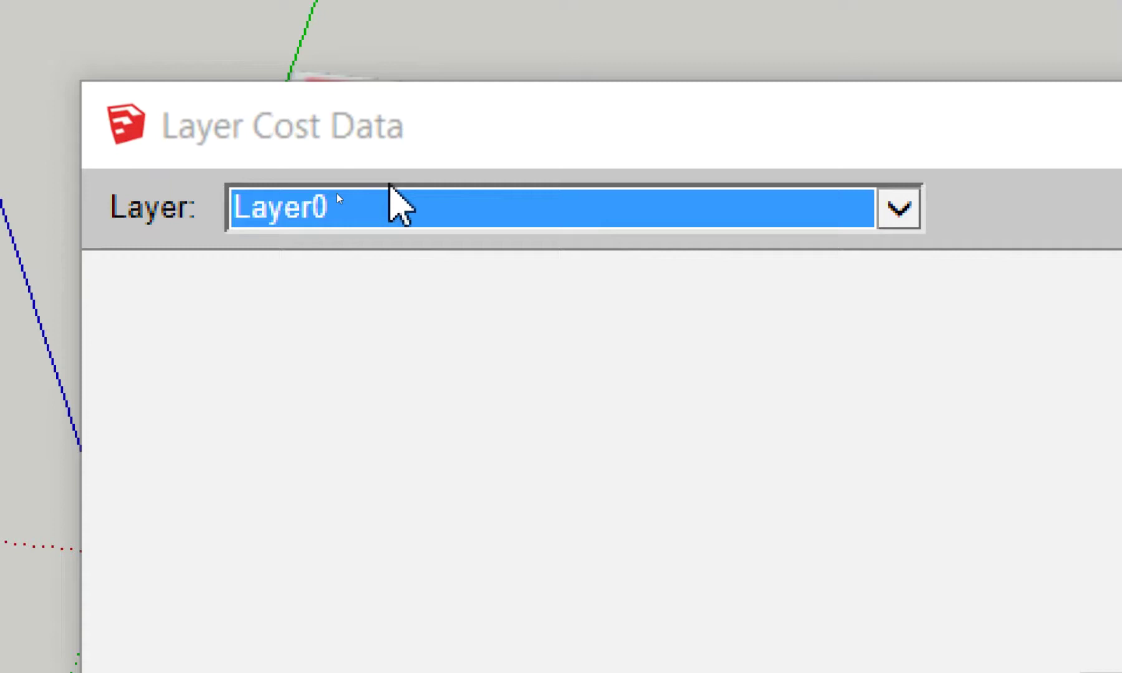
left_click(337, 196)
left_click(364, 631)
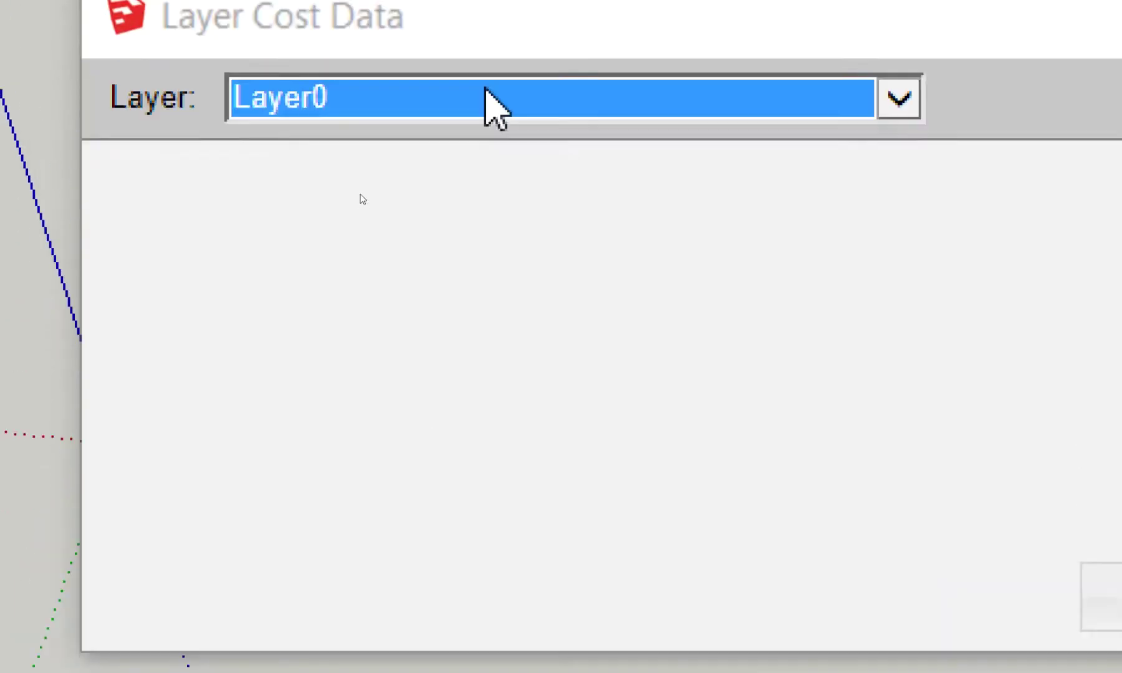
left_click(464, 105)
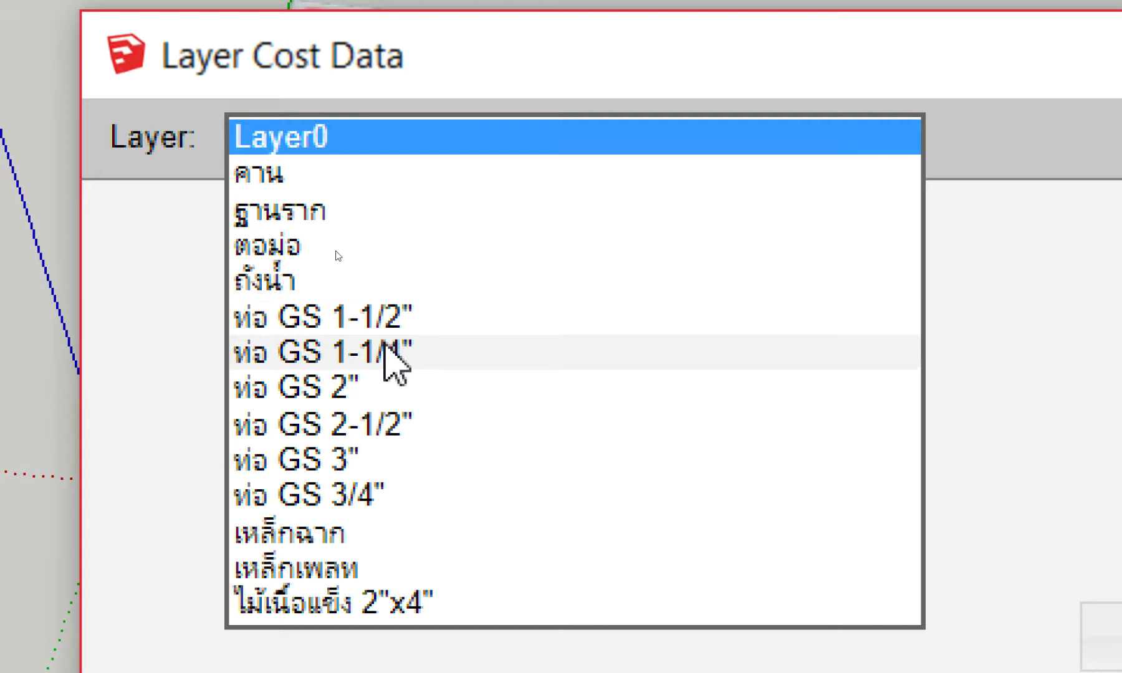
left_click(387, 343)
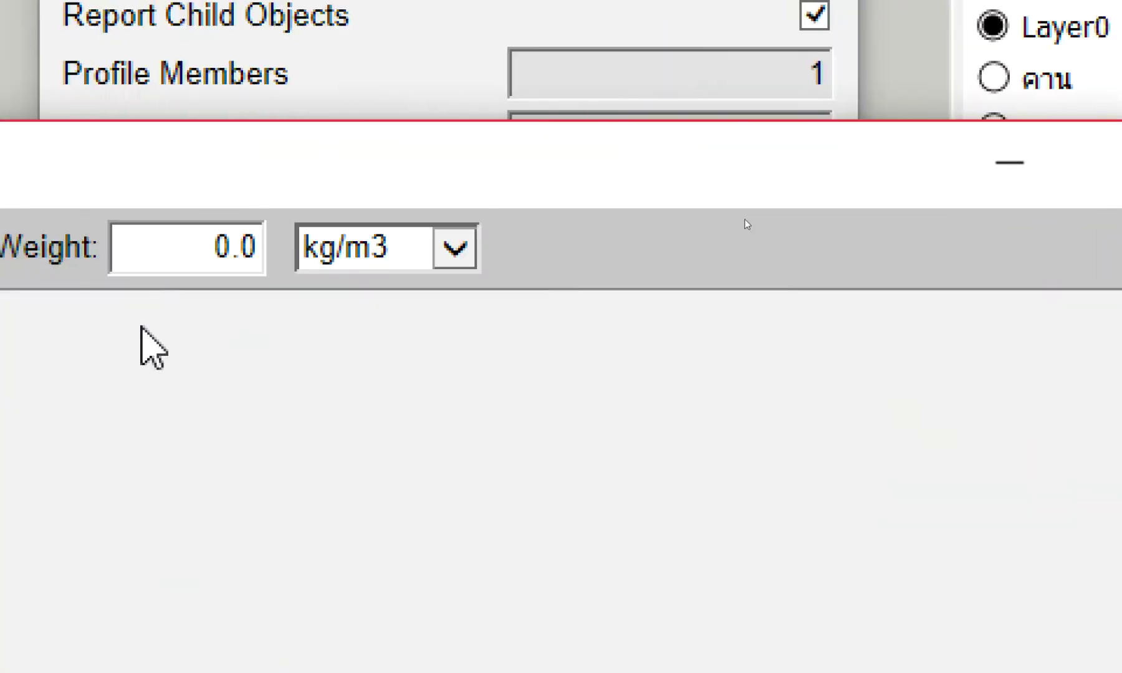
- Set the layer's weight to 3.11 kg/m
left_click_drag(320, 252, 464, 250)
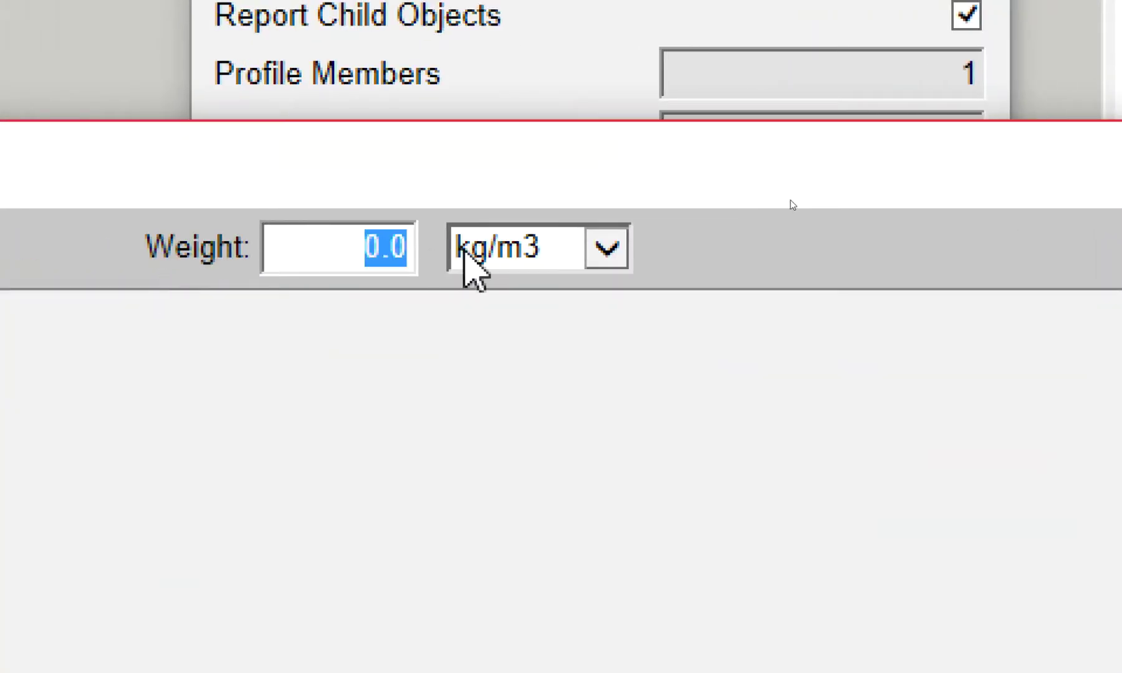
type("3.11")
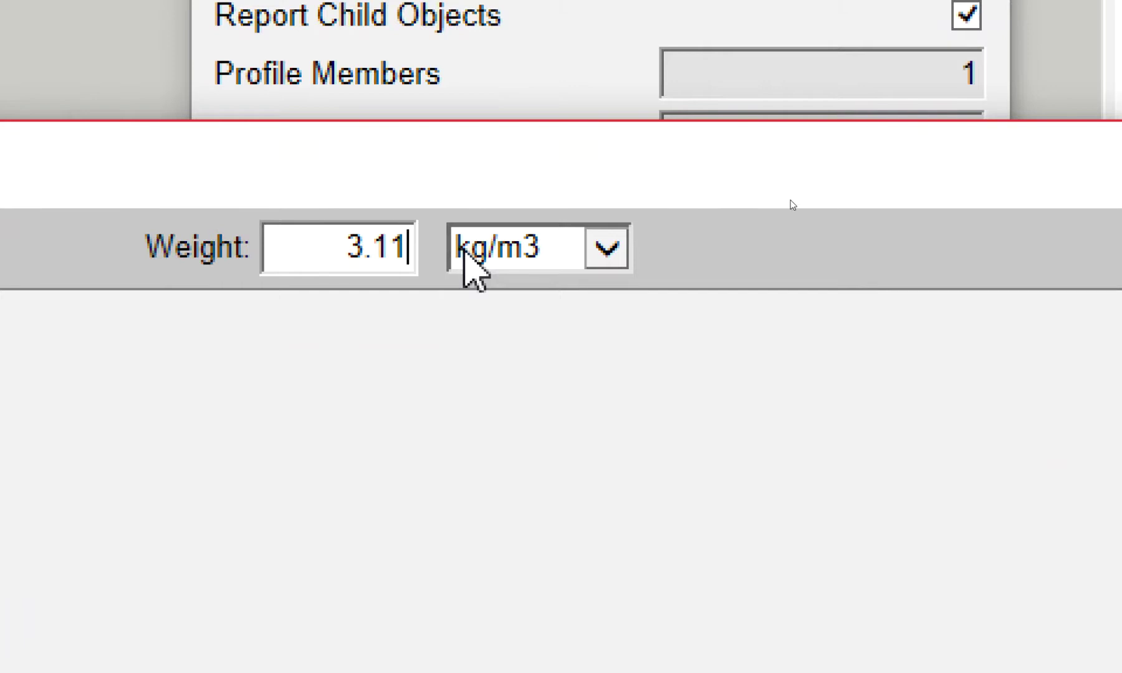
left_click(468, 253)
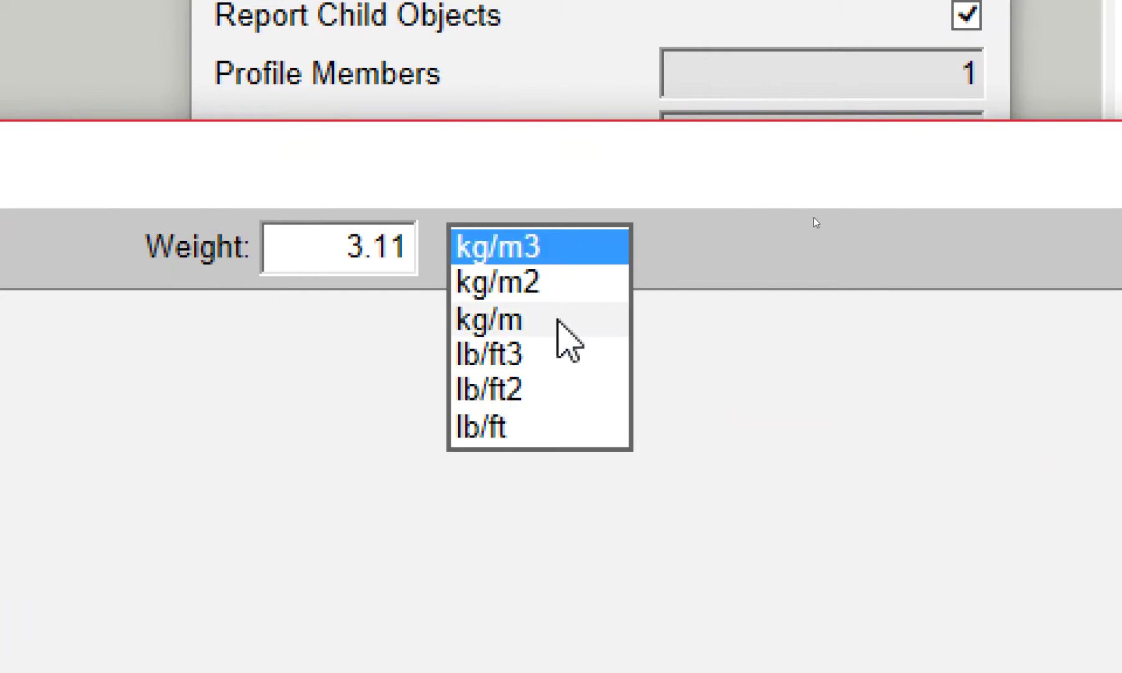
left_click(558, 321)
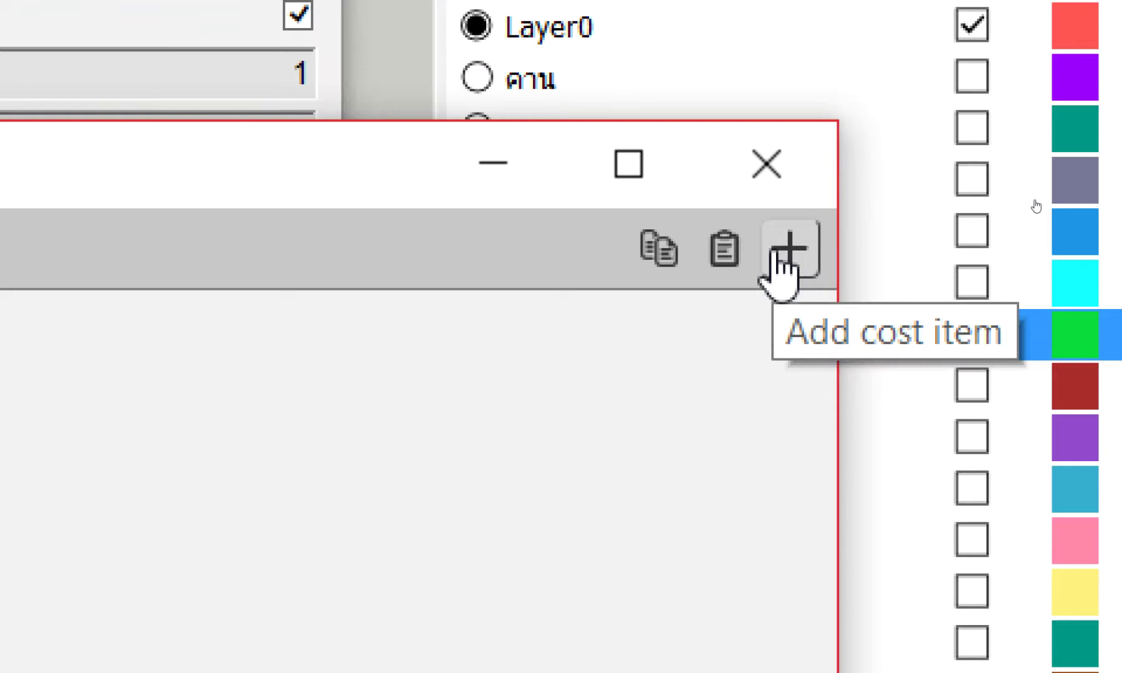
- Add a new pipe cost item measured in metres
left_click(783, 249)
left_click(786, 249)
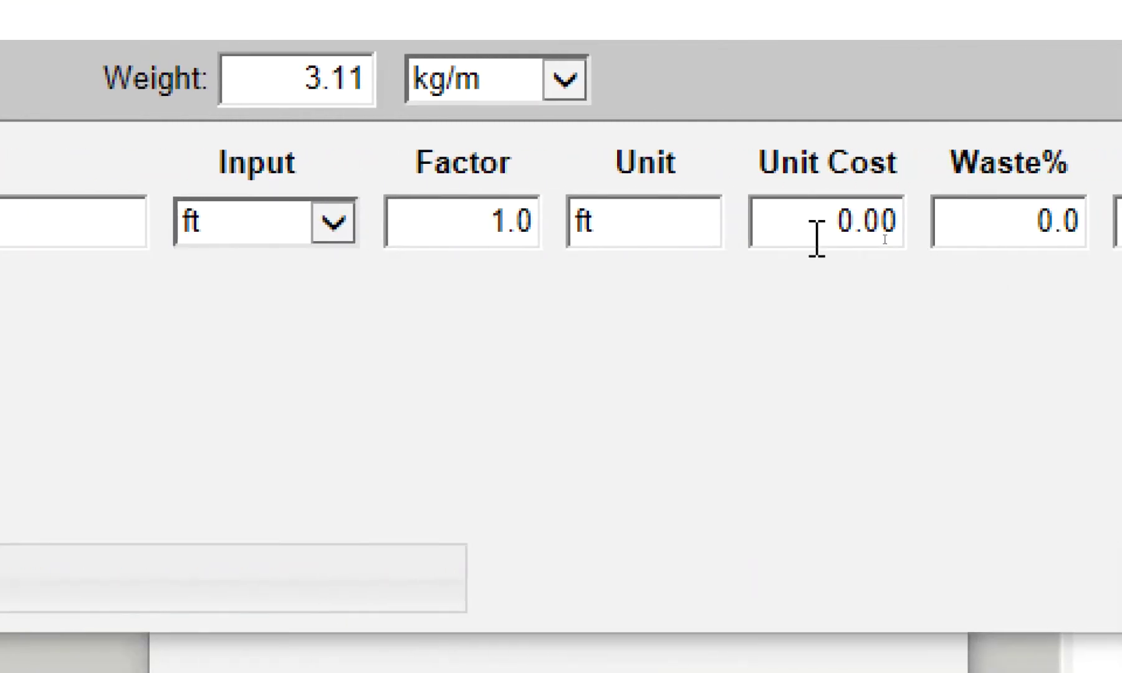
left_click(292, 230)
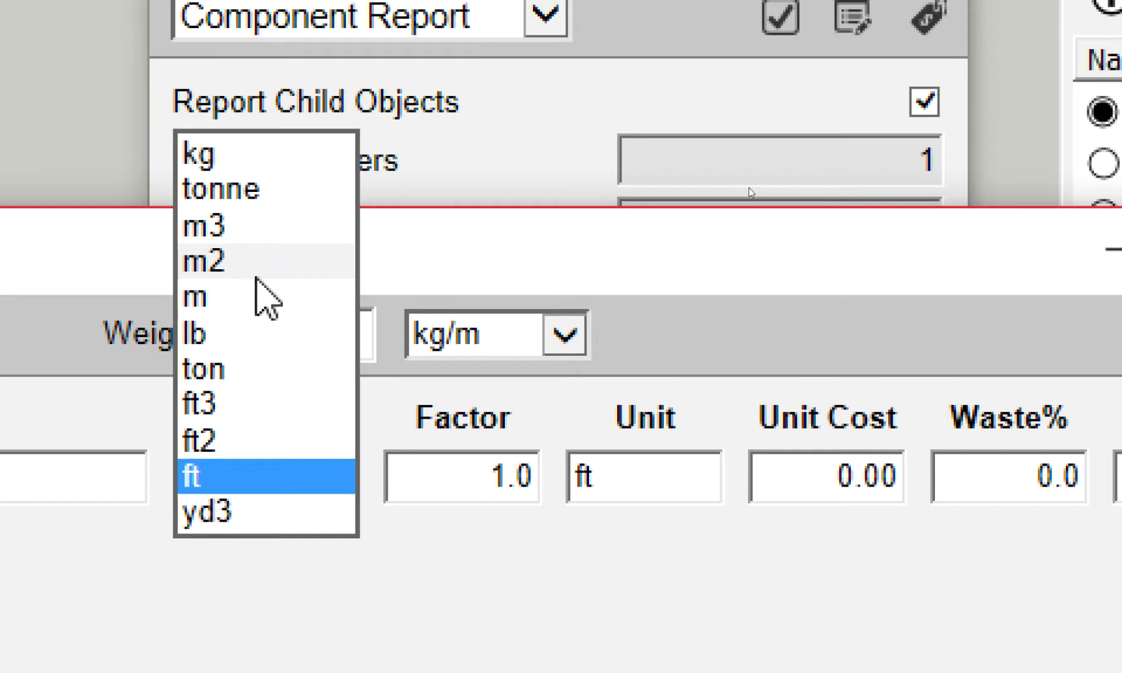
left_click(261, 297)
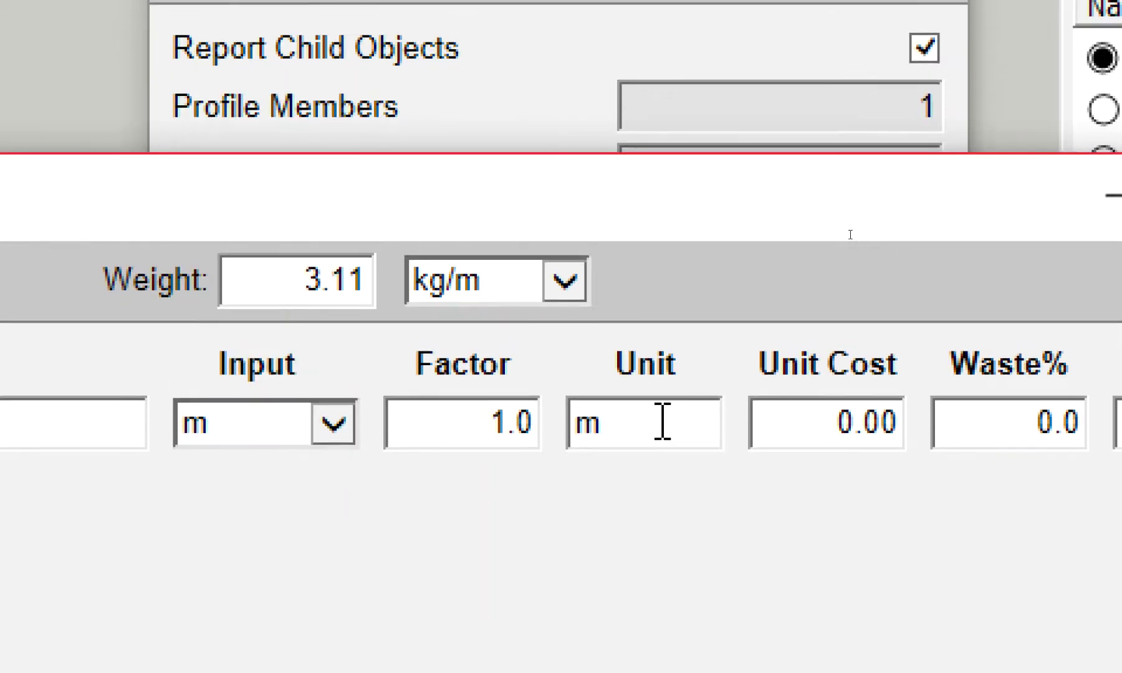
- Replace the cost item's unit with กก
left_click_drag(663, 422, 538, 430)
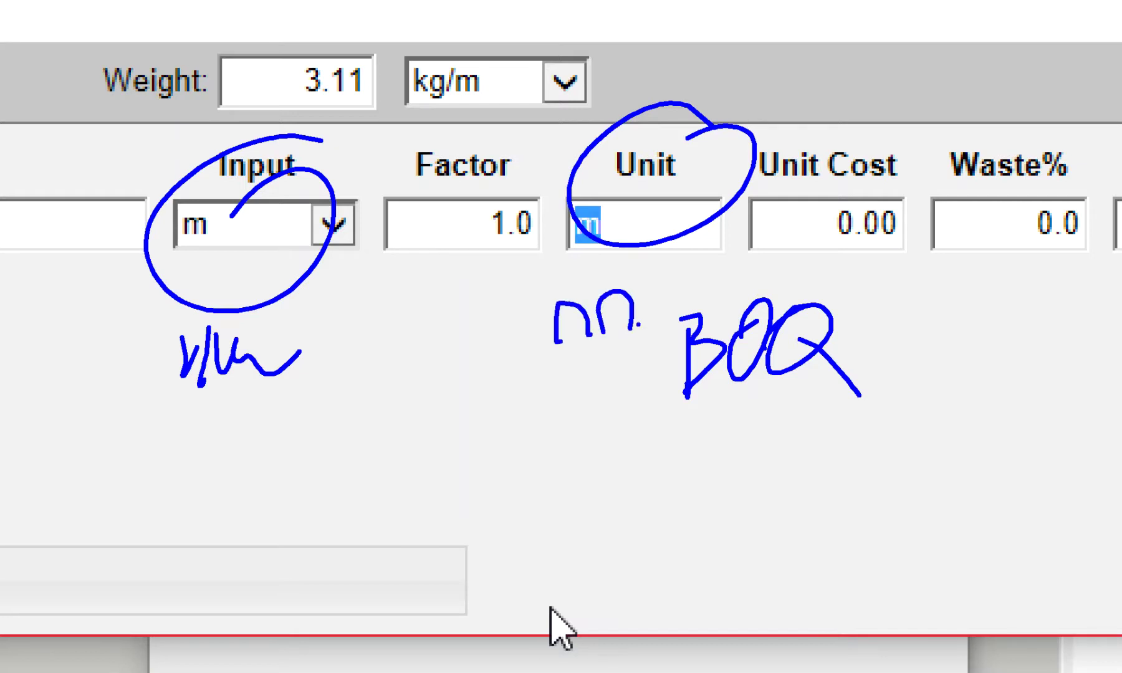
left_click(633, 226)
double_click(633, 225)
key("BackSpace")
type("dd")
key("BackSpace")
key("BackSpace")
type("กก.")
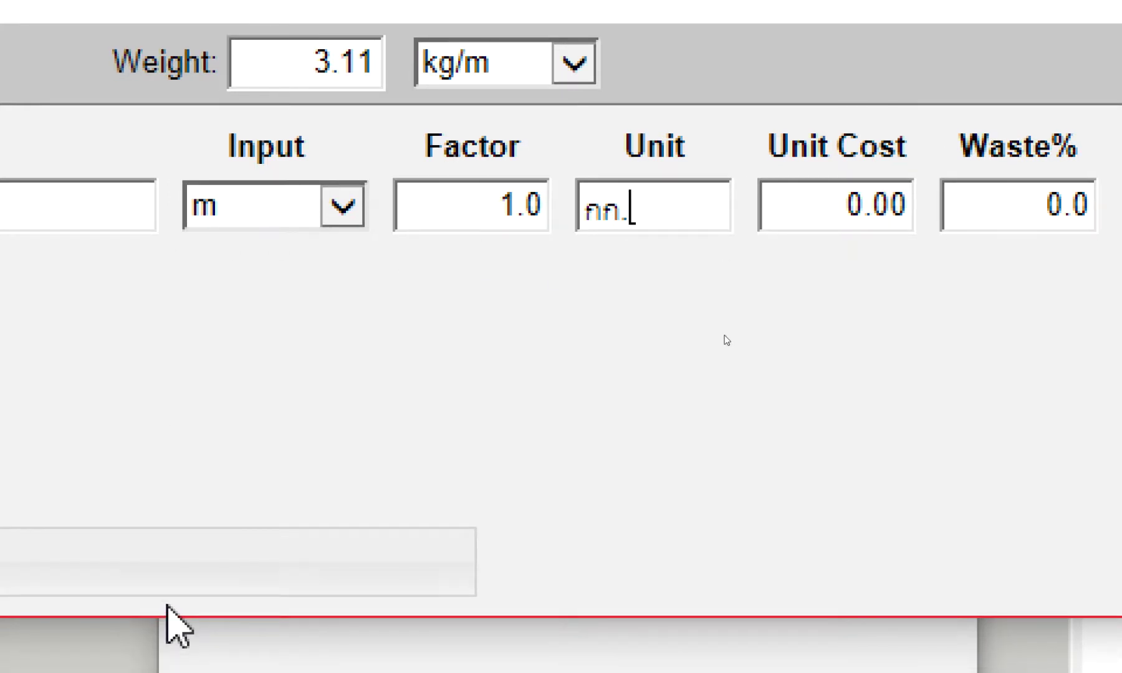
- Undo stray drags made in the window and dismiss them with Escape
mouse_move(210, 316)
left_mouse_down()
mouse_move(240, 263)
mouse_move(246, 403)
left_mouse_up()
mouse_move(286, 226)
left_mouse_down()
mouse_move(230, 220)
mouse_move(350, 313)
mouse_move(285, 228)
left_mouse_up()
left_click_drag(728, 165, 784, 320)
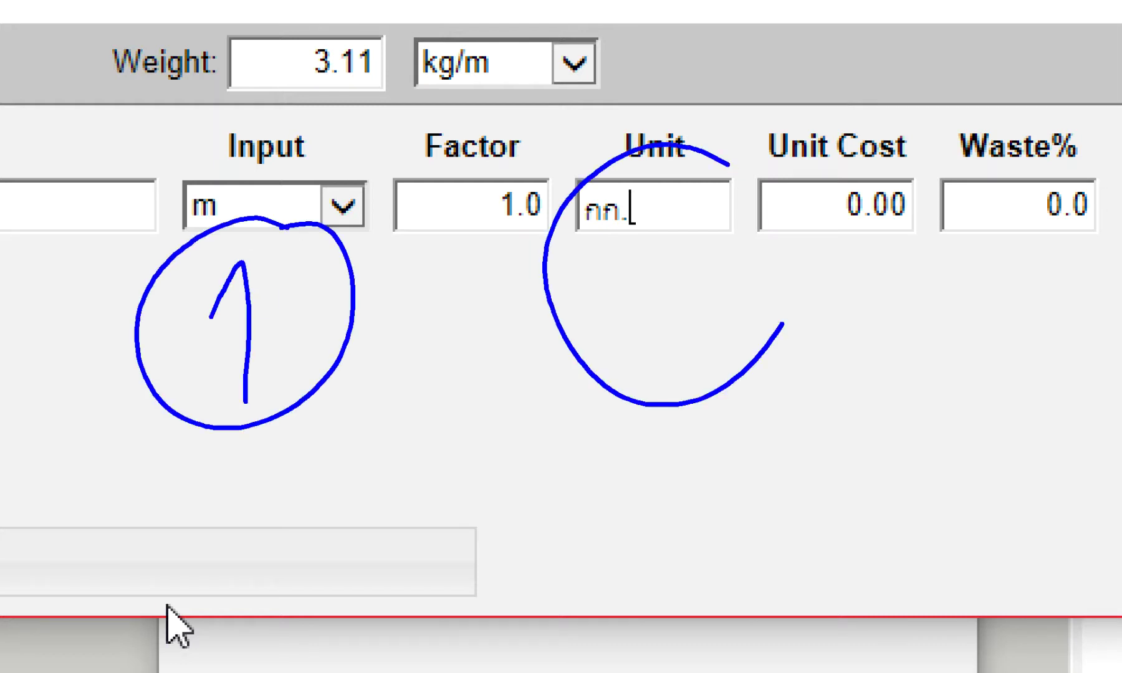
left_click_drag(758, 196, 785, 320)
left_click_drag(642, 368, 737, 321)
left_click(711, 343)
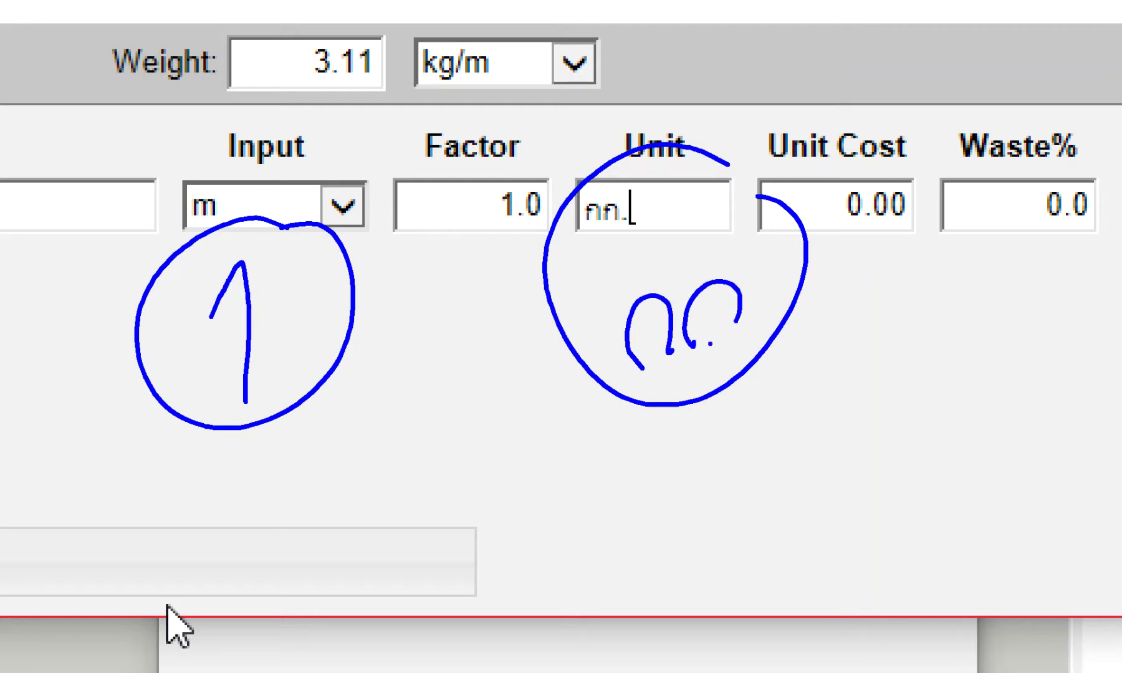
key("ctrl+z")
left_click_drag(426, 190, 427, 268)
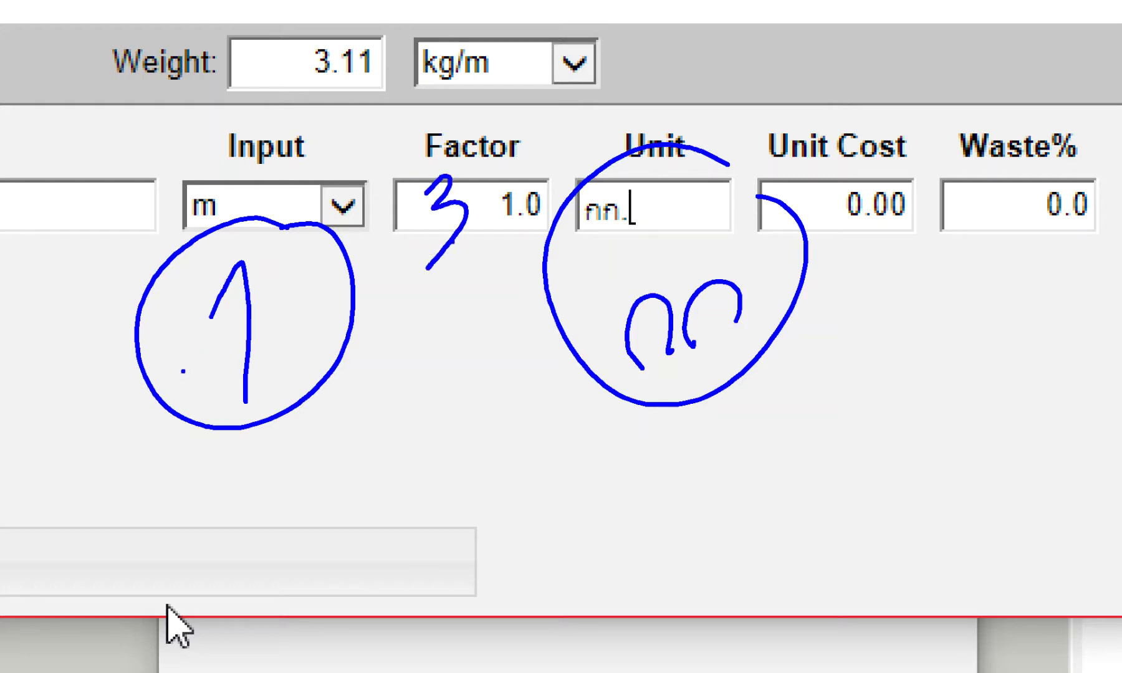
left_click(475, 242)
left_click_drag(499, 175, 492, 257)
left_click(517, 318)
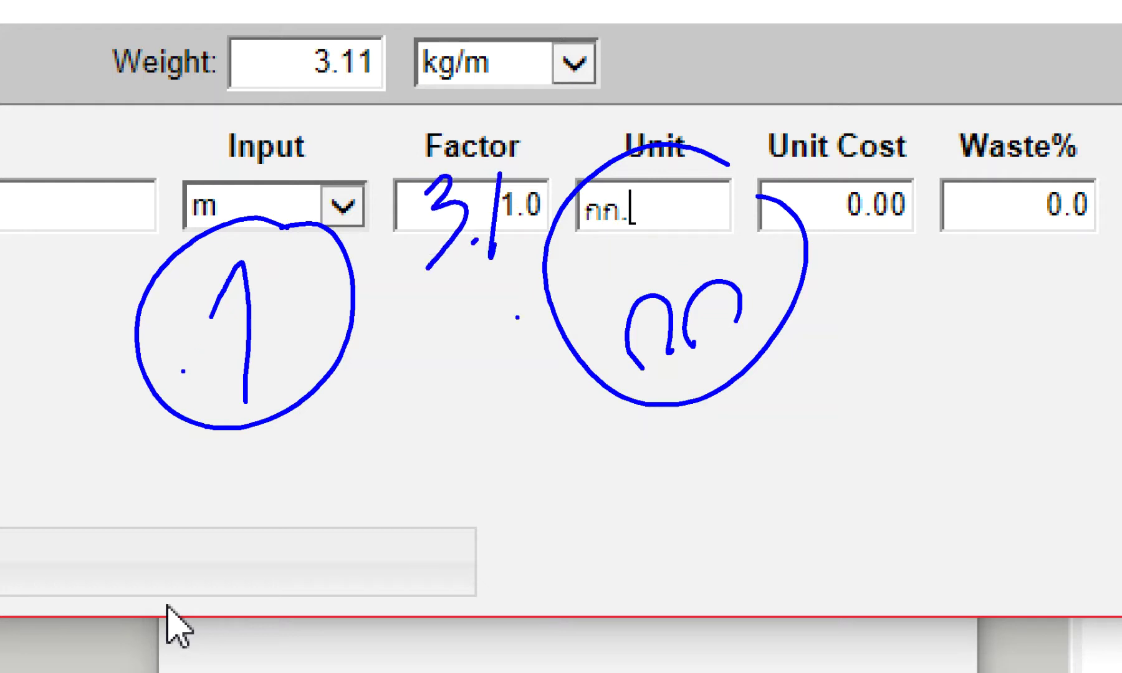
key("ctrl+z")
left_click(473, 288)
left_click_drag(513, 149, 507, 287)
key("Escape")
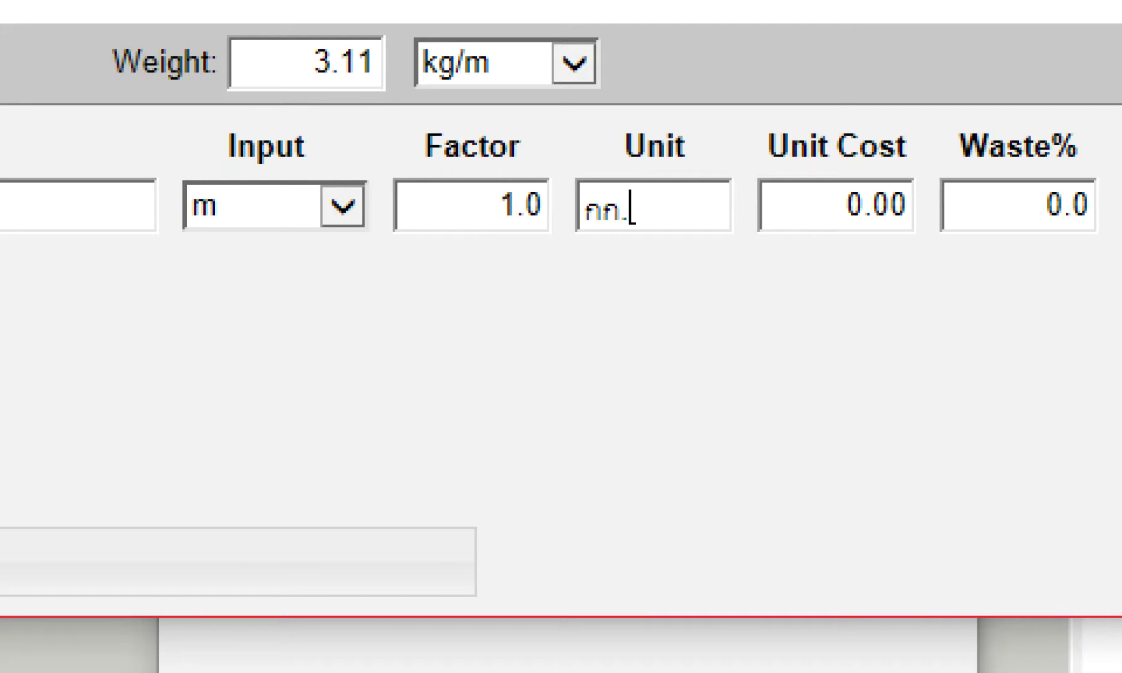
- Give the cost item factor 3.11, unit cost 25 and 5% waste, adding a second row
left_click(441, 187)
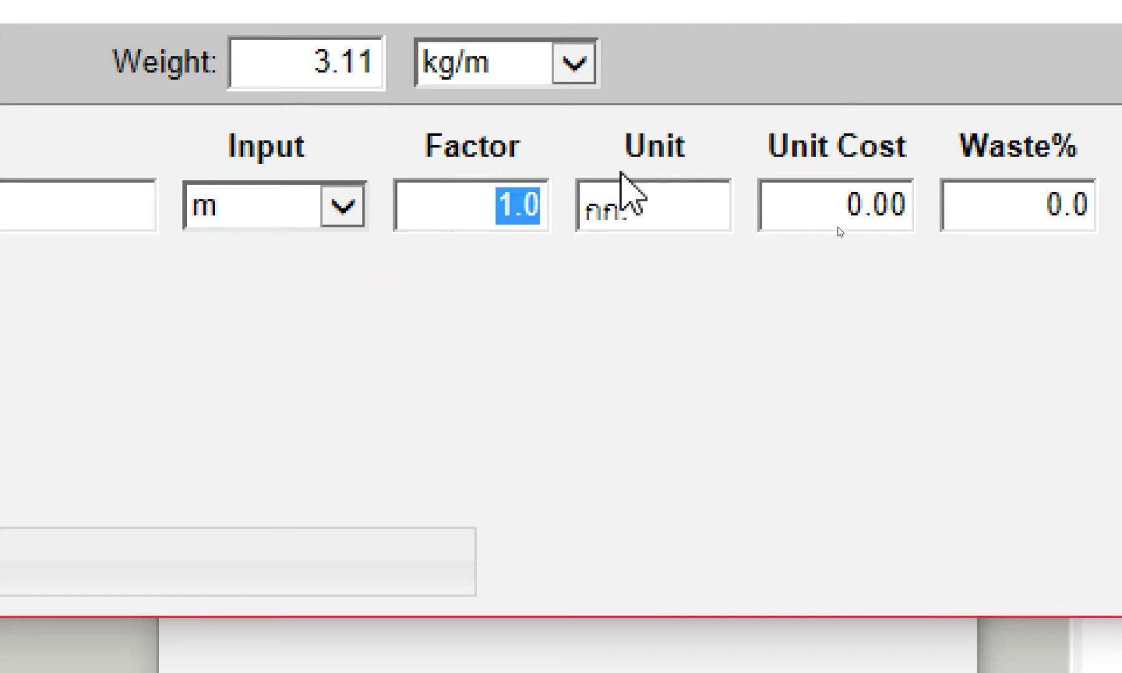
type("-1")
key("BackSpace")
key("BackSpace")
type("3.11")
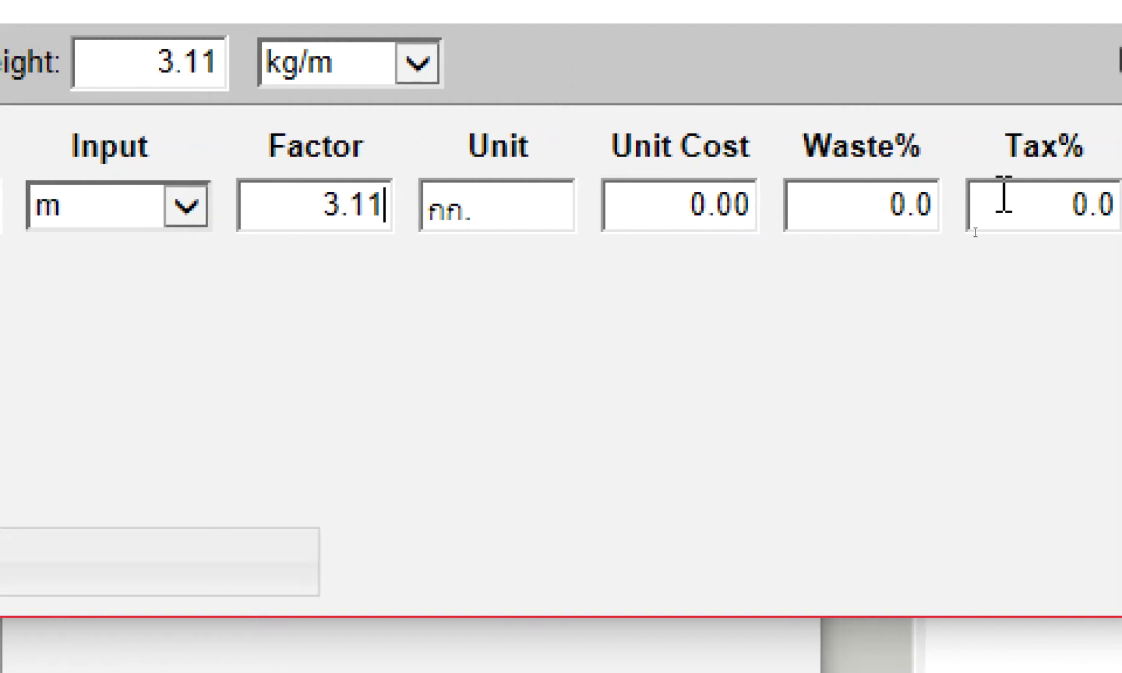
left_click(672, 203)
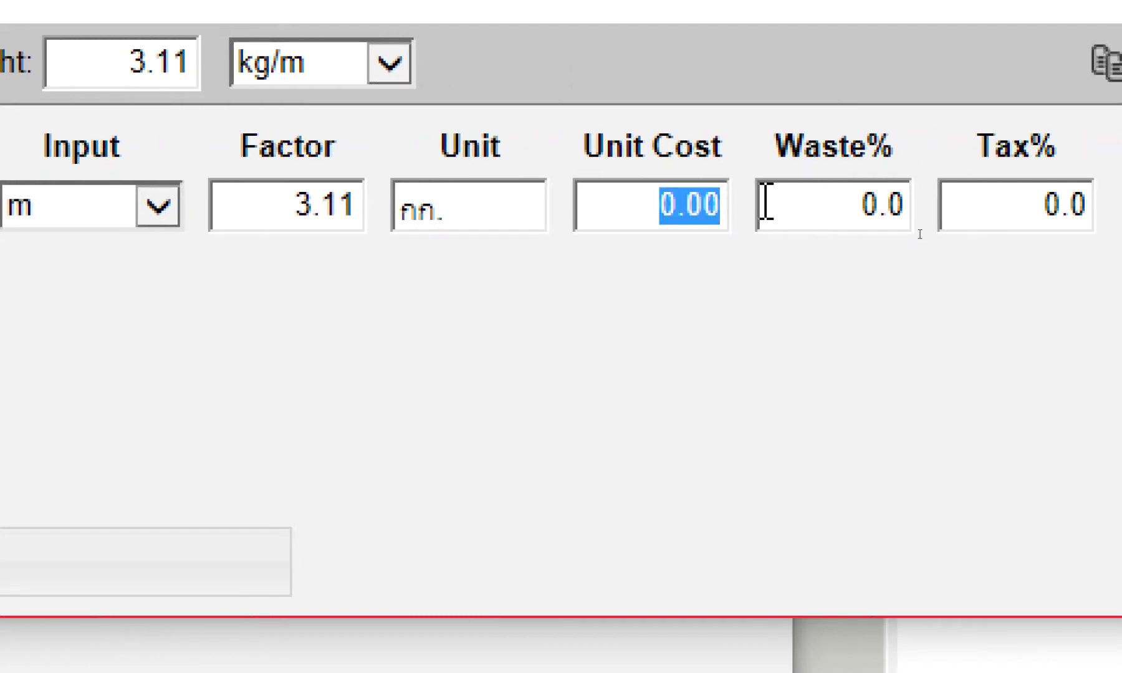
type("/ถ")
key("BackSpace")
key("BackSpace")
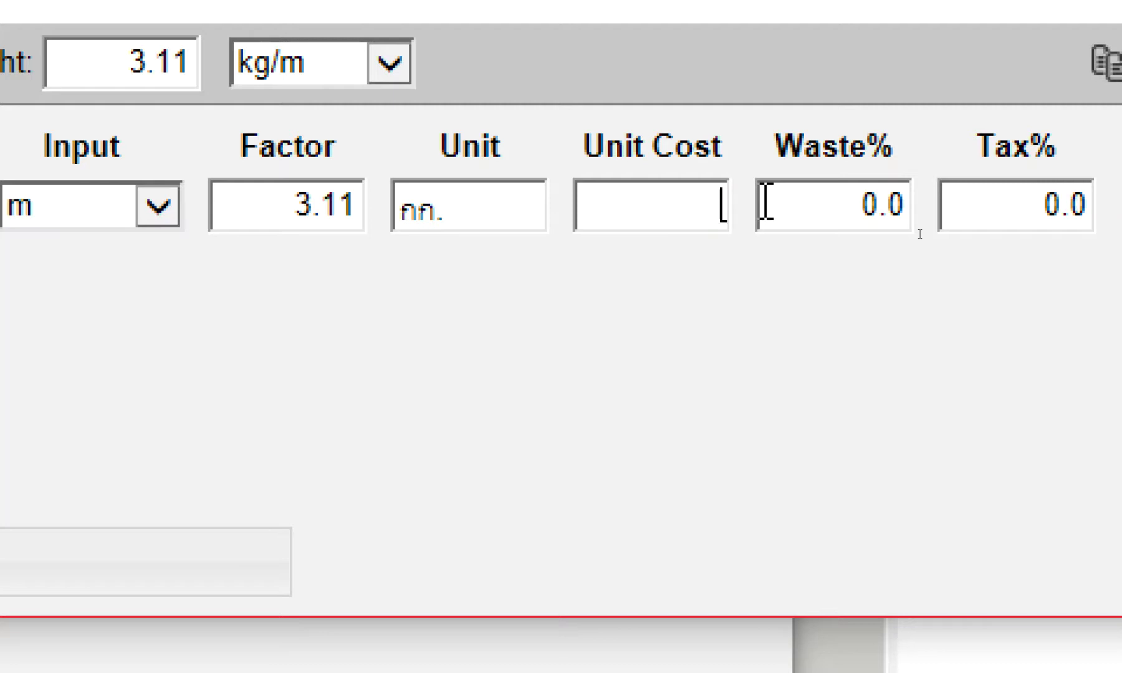
type("25")
left_click_drag(864, 206, 959, 211)
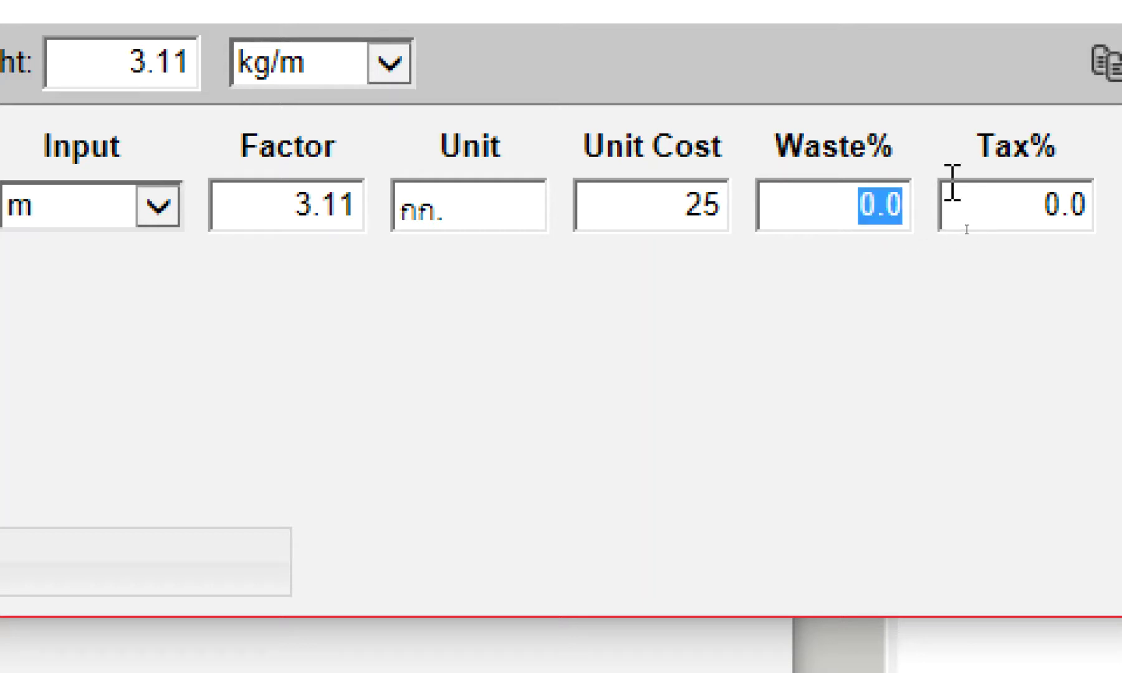
type("ถ")
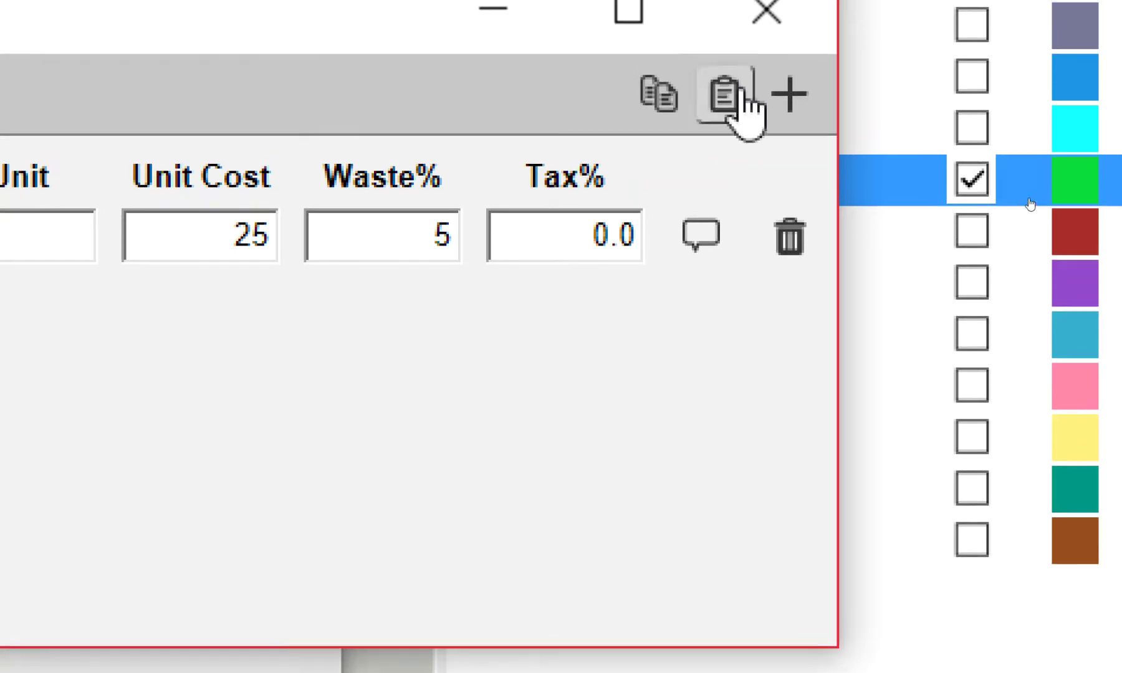
left_click(790, 63)
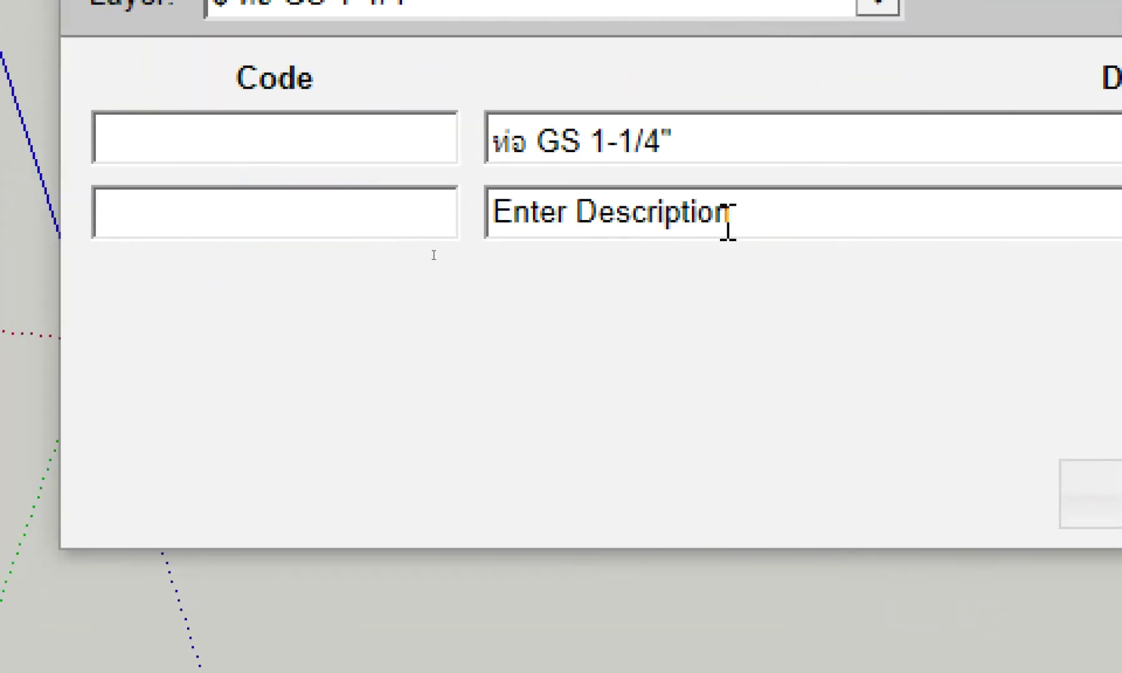
- Enter a Thai description for the second cost row
left_click_drag(794, 206, 361, 217)
type("8")
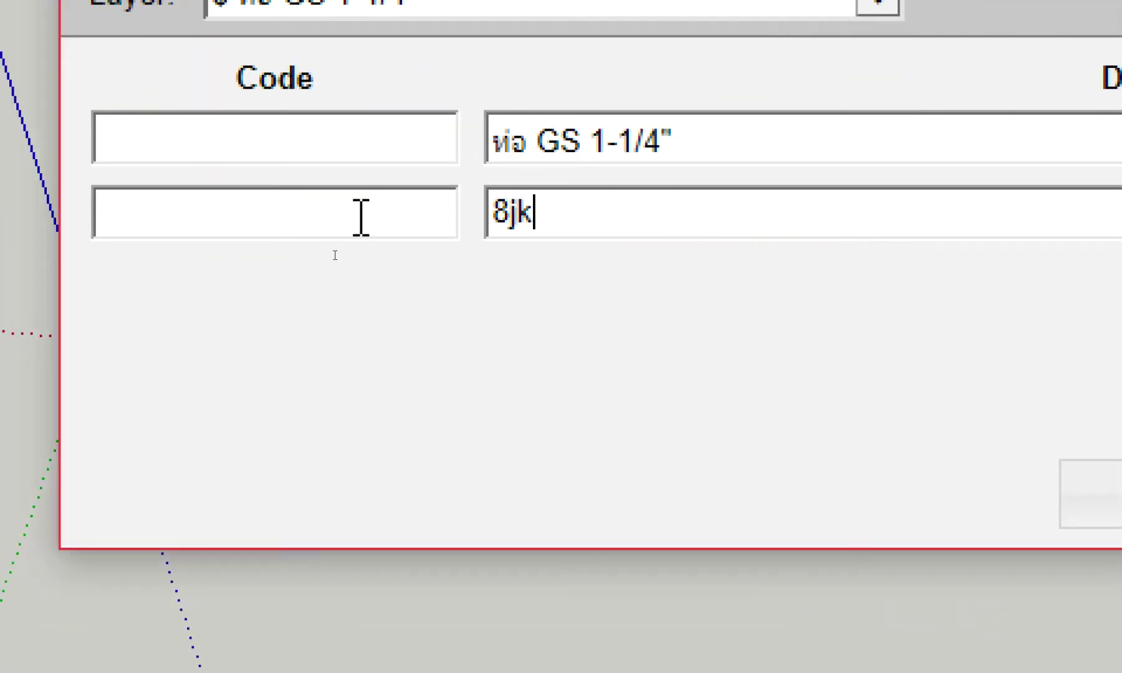
key("BackSpace")
type("ค่าแรง (รวมล")
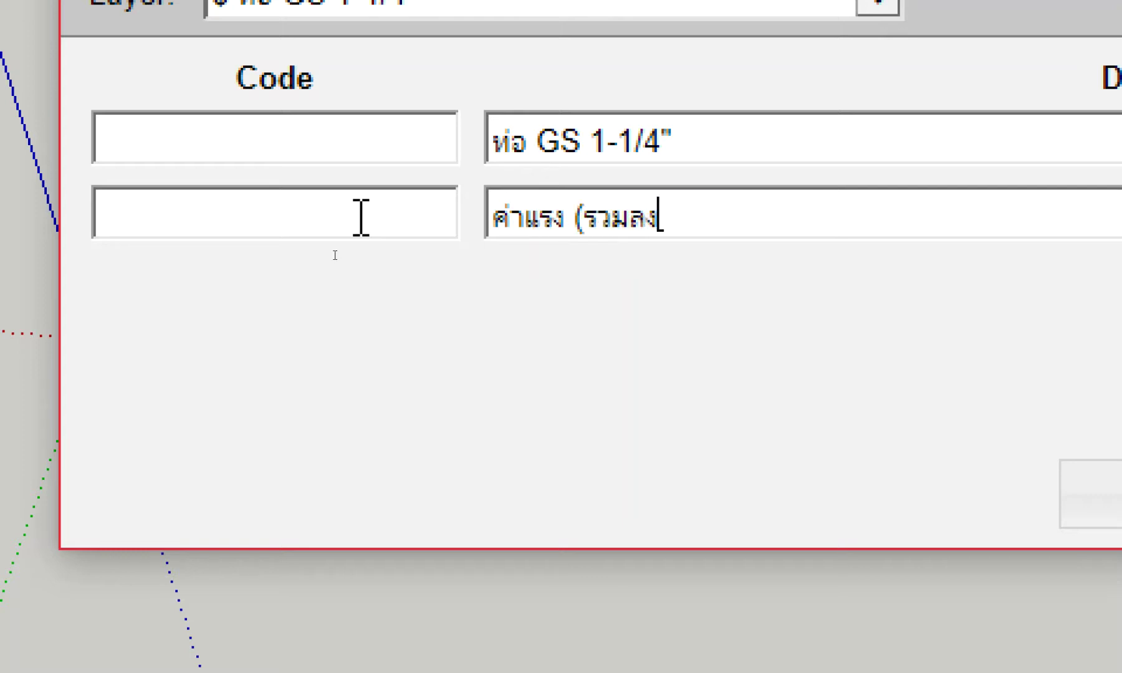
type("วด")
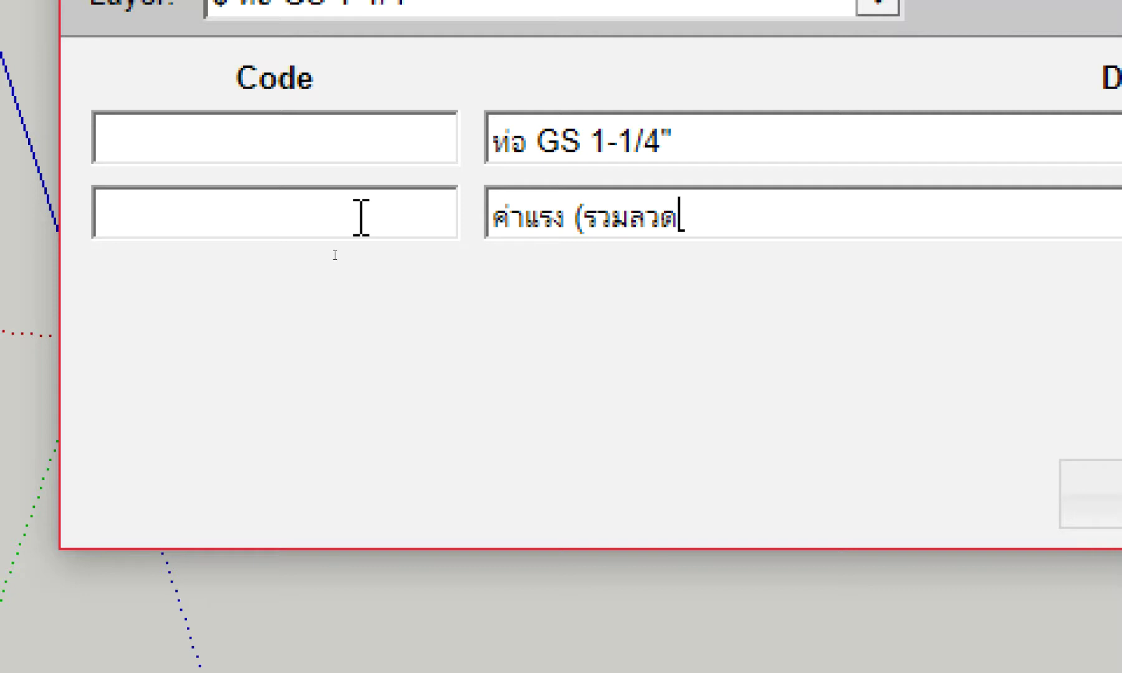
type("เซ")
key("BackSpace")
type("เซ่อม")
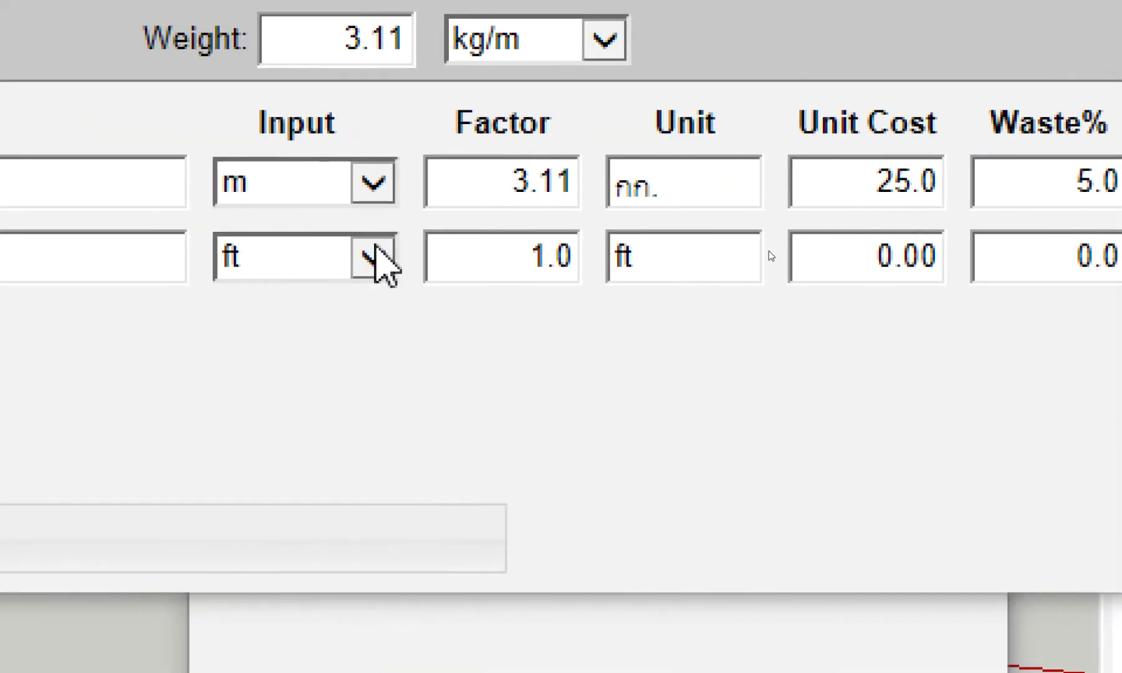
- Set the second row to input m, unit กก., factor 3.11 and unit cost 10
left_click(379, 256)
left_click(337, 78)
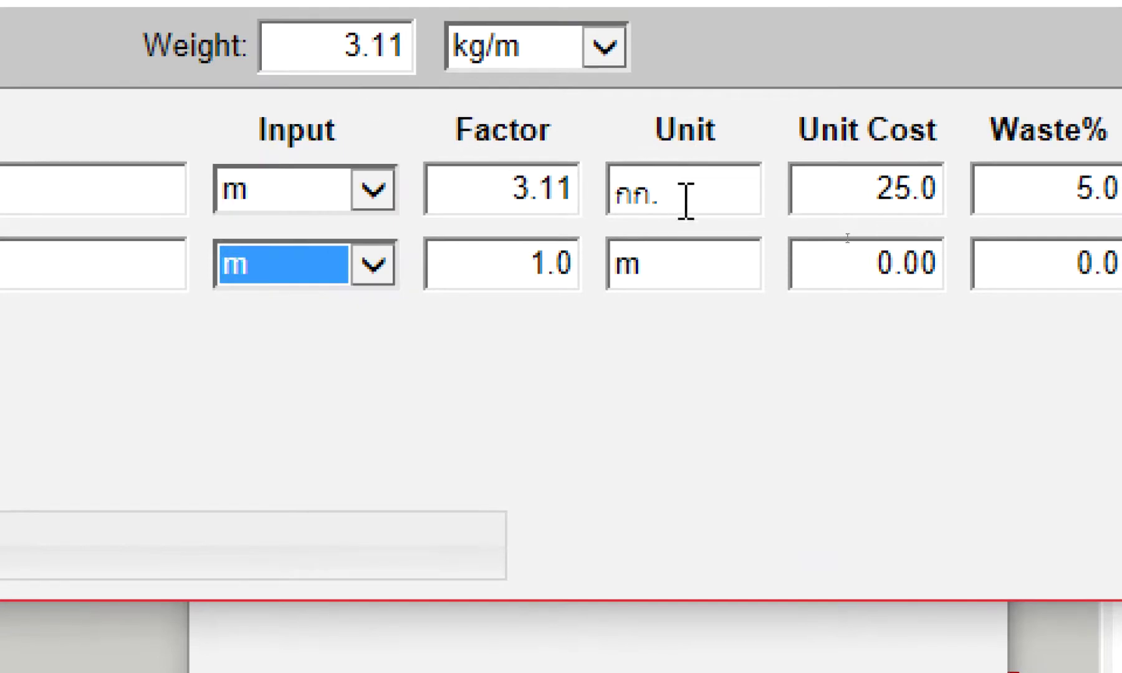
left_click_drag(697, 200, 612, 191)
key("ctrl+c")
double_click(719, 258)
key("ctrl+v")
left_click_drag(513, 183, 614, 205)
key("ctrl+c")
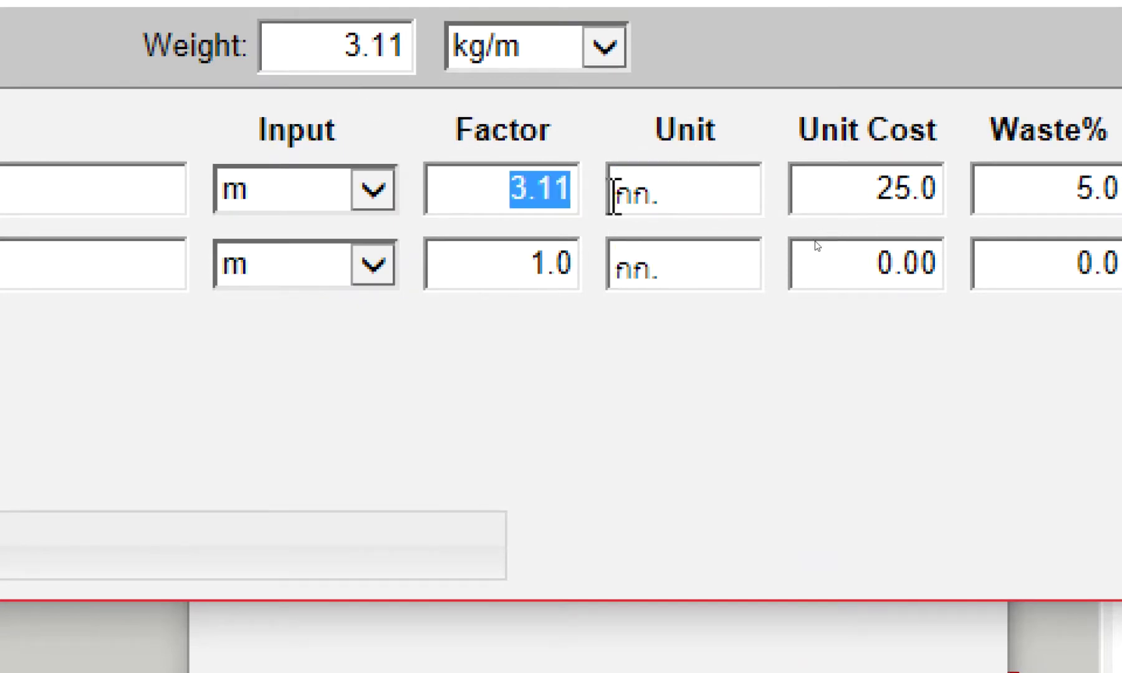
left_click(495, 267)
key("shift+End")
key("ctrl+v")
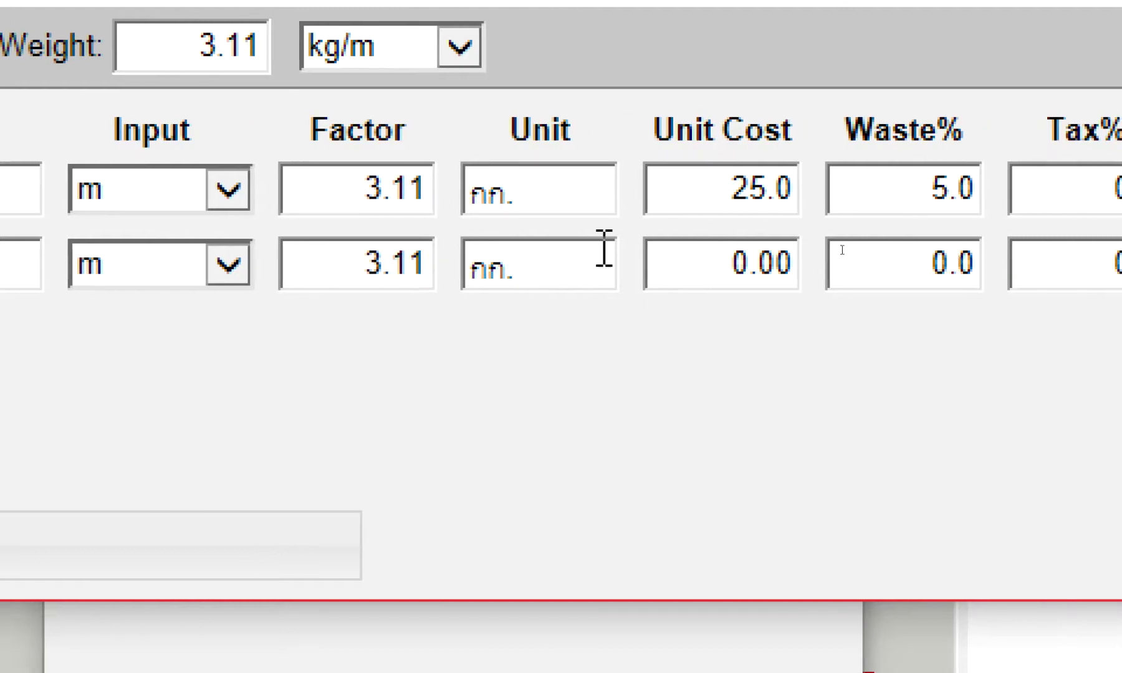
left_click_drag(729, 261, 846, 264)
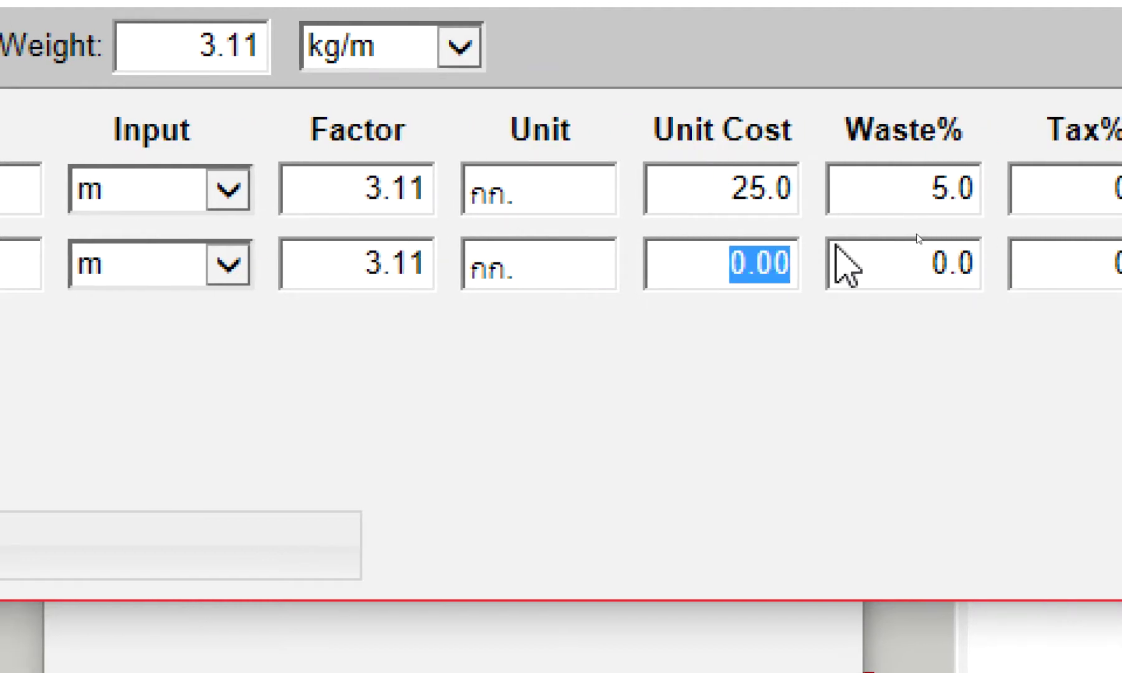
type("10")
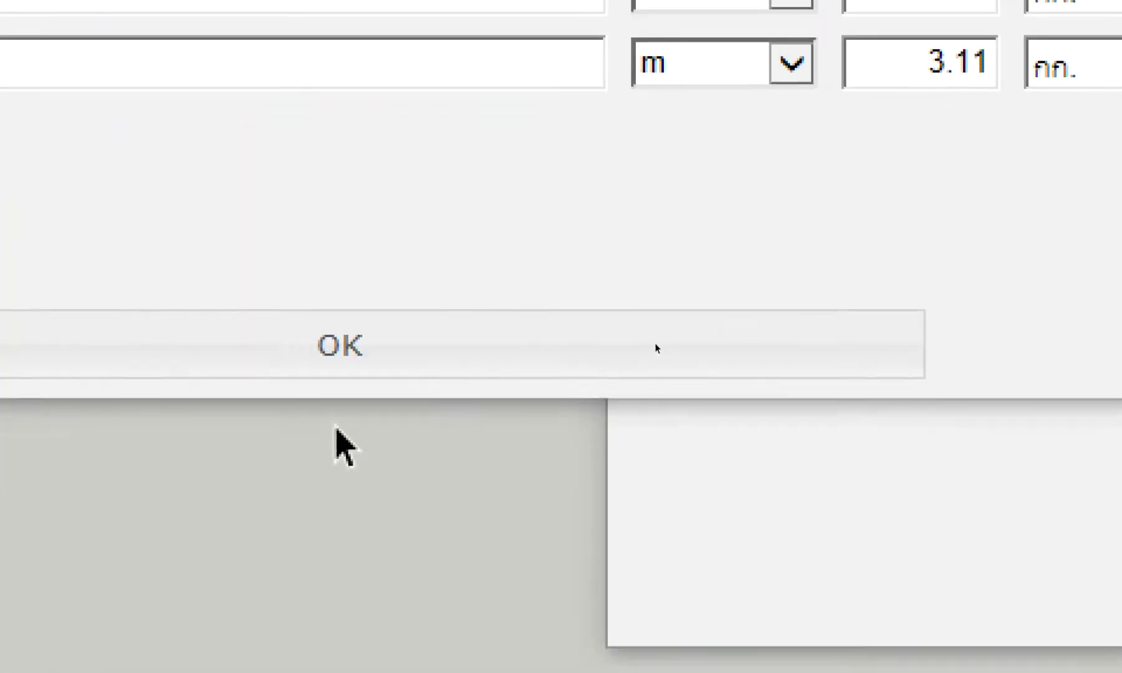
- Confirm the cost settings and zoom in on the pipe table
left_click(415, 360)
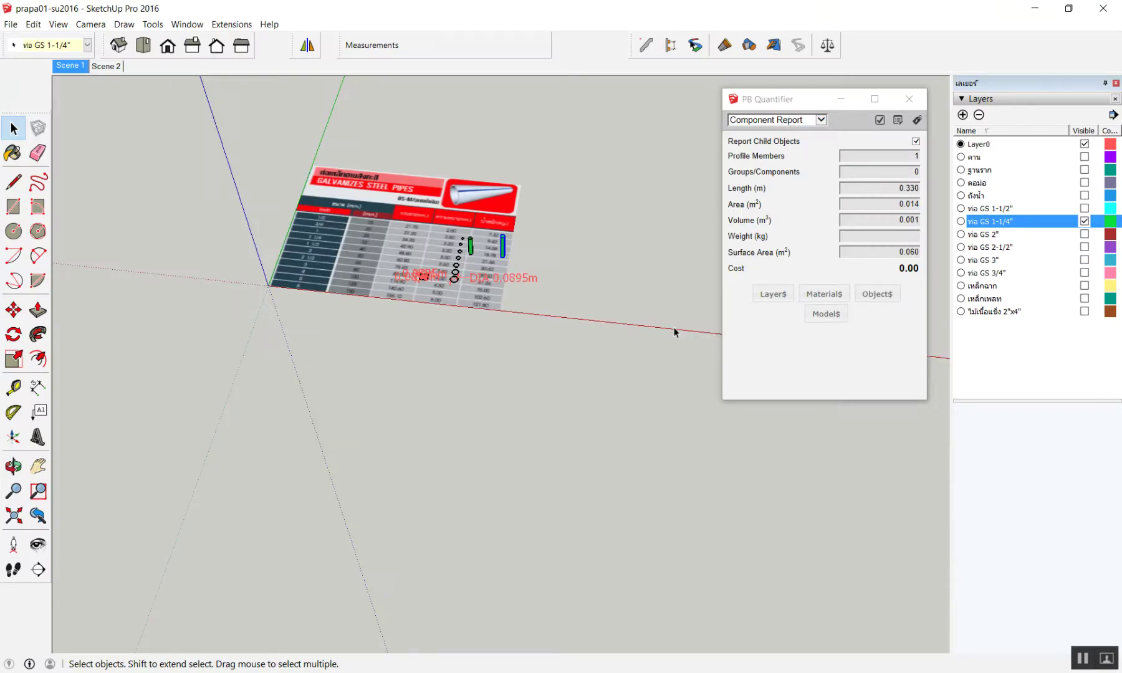
scroll(549, 193, "up", 2)
scroll(555, 205, "up", 2)
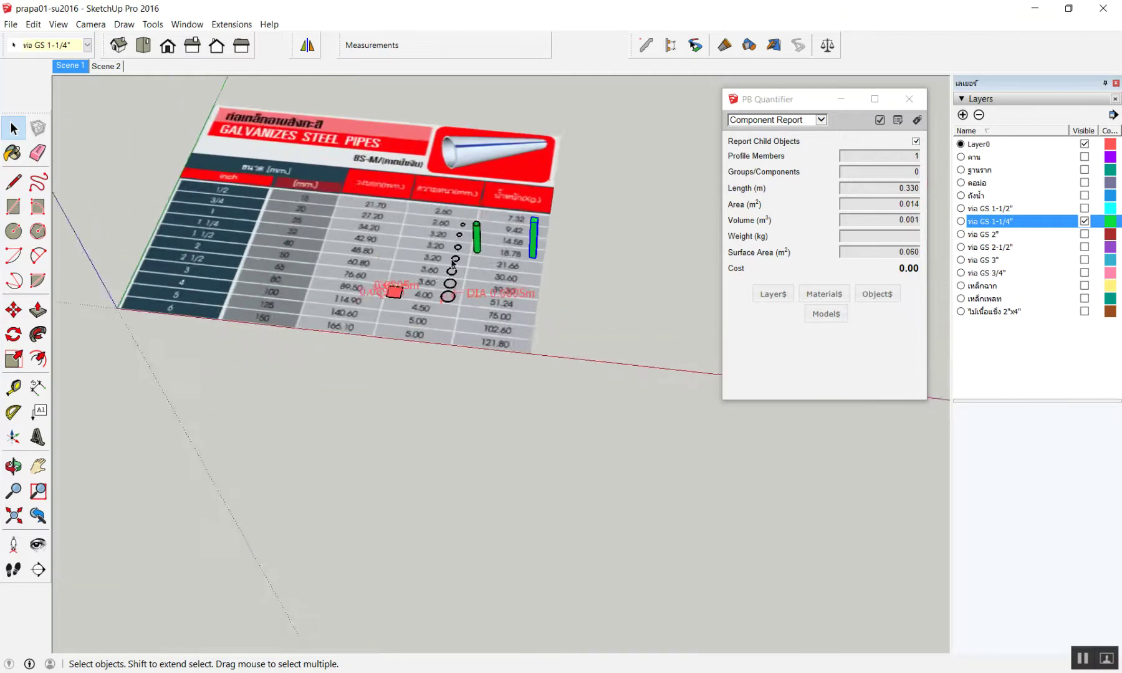
scroll(510, 220, "up", 3)
scroll(463, 233, "up", 3)
scroll(463, 234, "up", 3)
- Select the left and right green pipes, the right reading 0.330 m and 1.026 kg
left_click(321, 271)
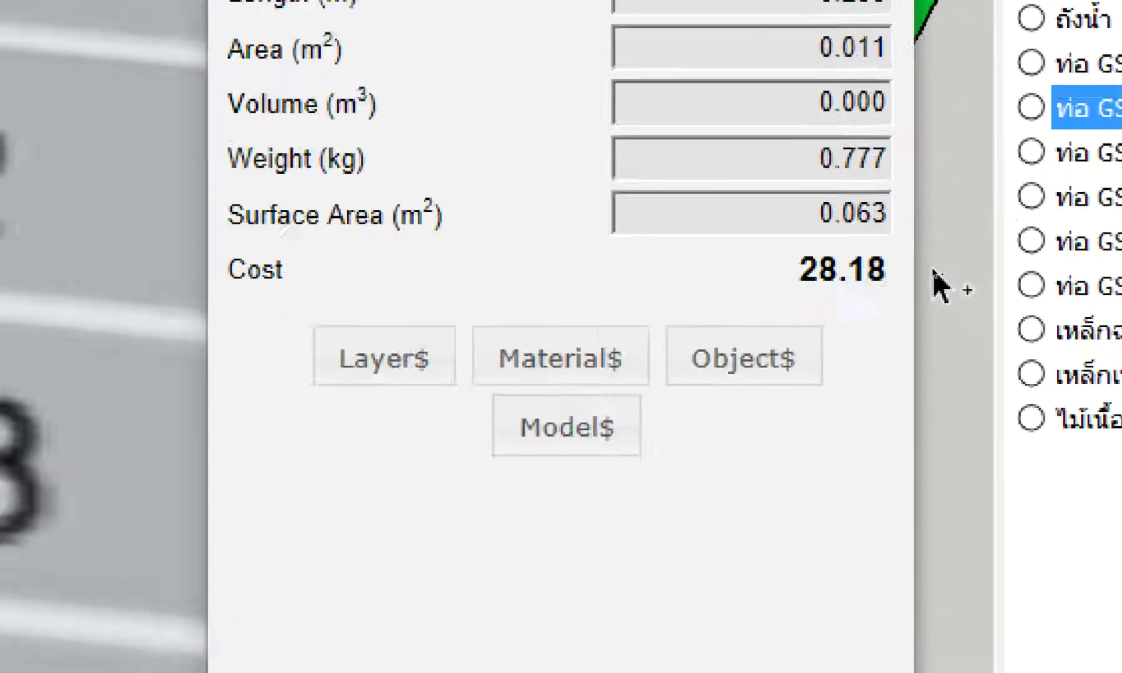
scroll(542, 268, "down", 3)
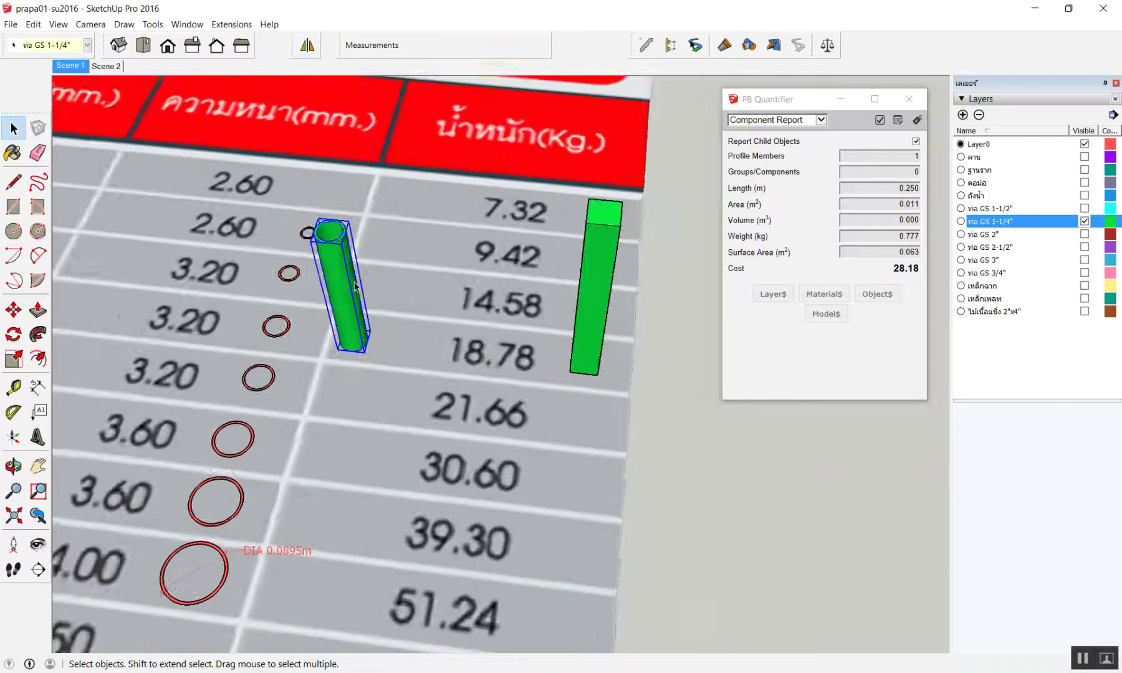
scroll(341, 289, "down", 2)
scroll(340, 289, "up", 1)
left_click(496, 251)
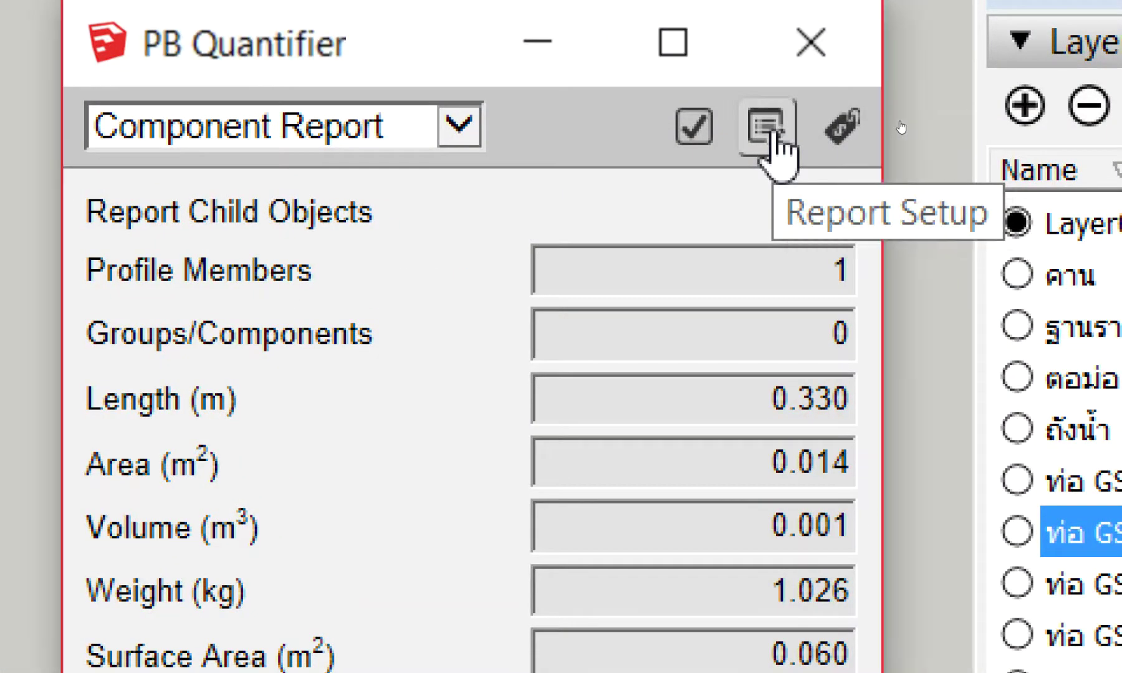
left_click(768, 131)
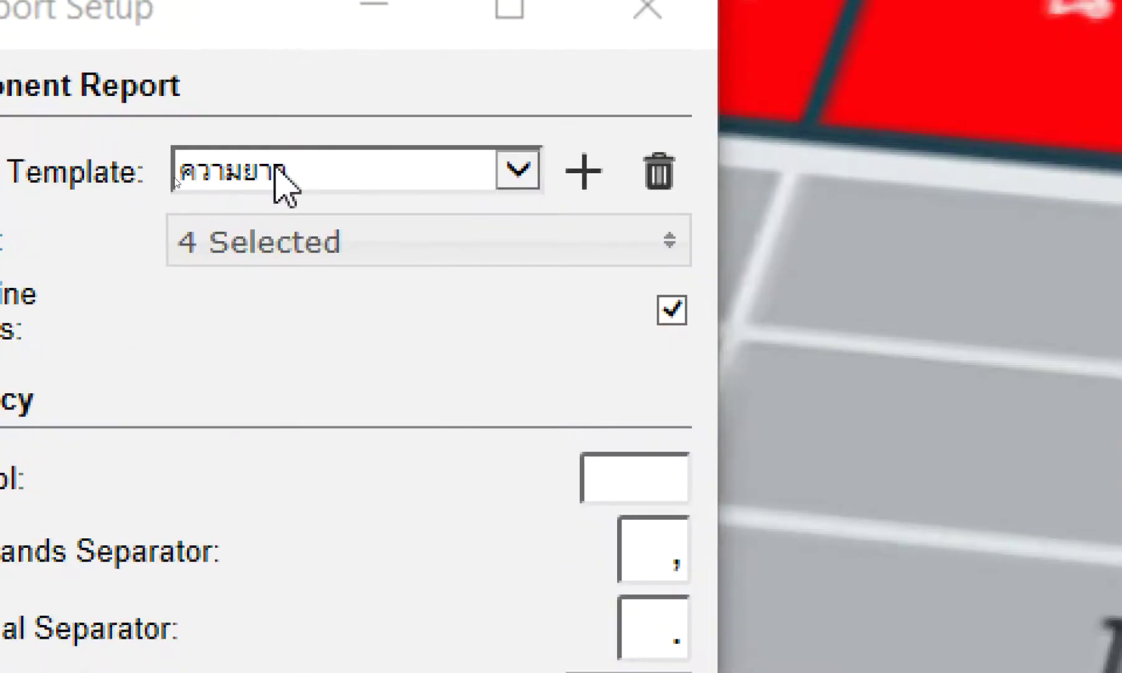
- Review the report template list, then add a new template named ข้อมูลรวม
left_click(324, 181)
left_click(327, 182)
left_click(326, 182)
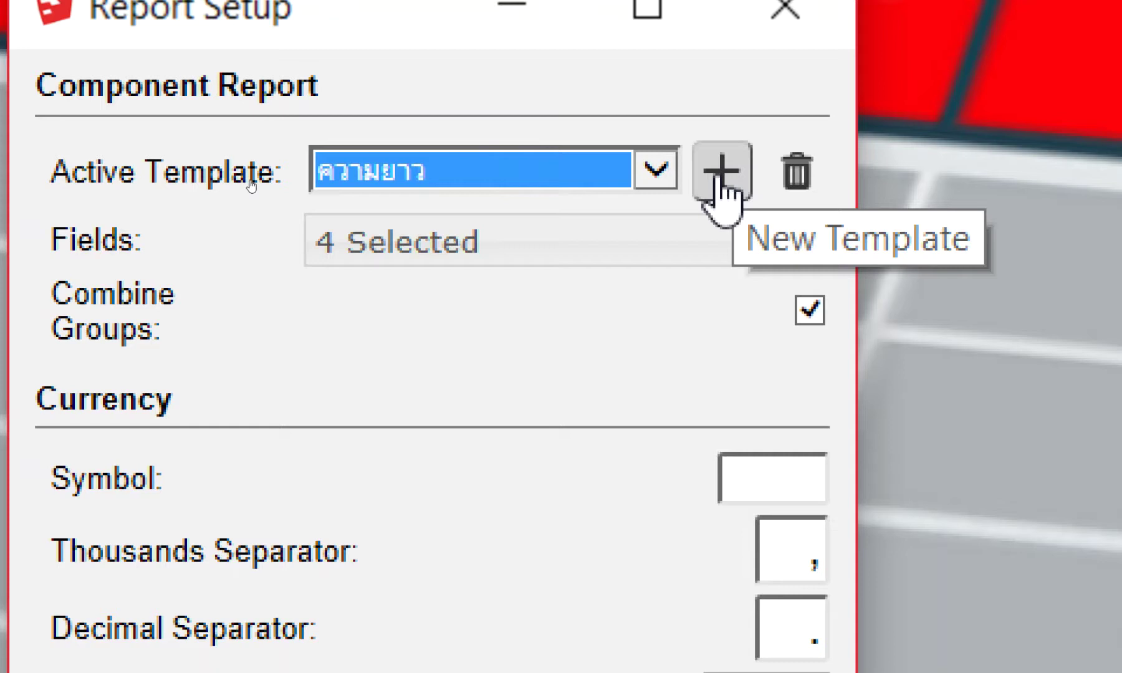
left_click(720, 177)
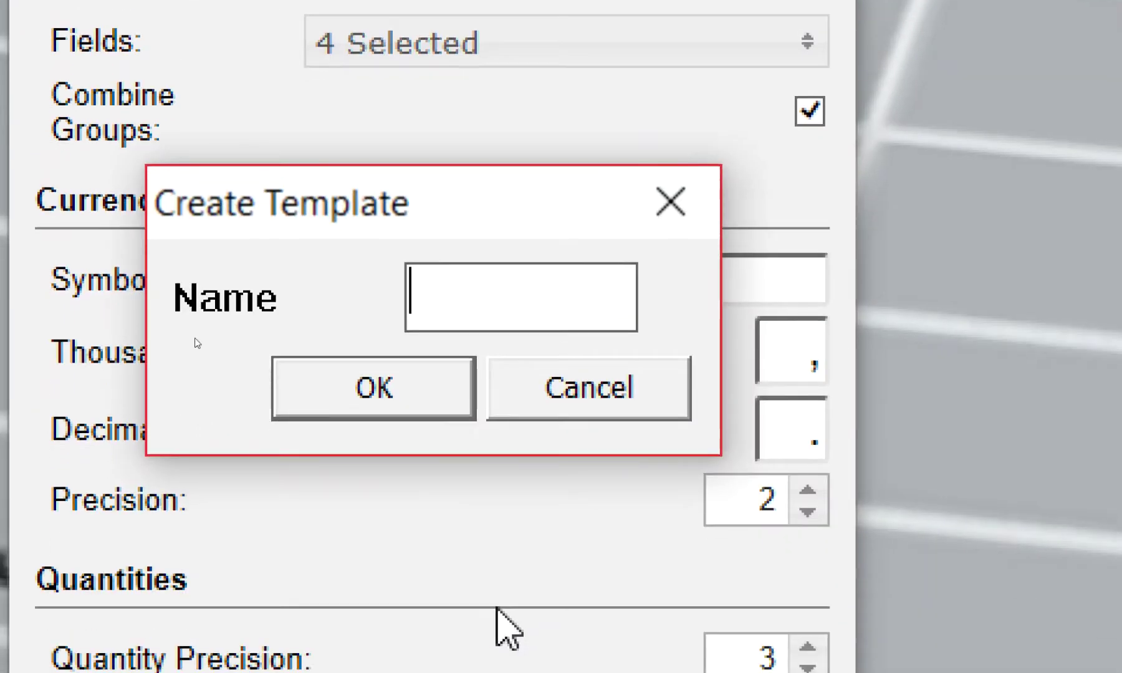
type("h")
key("BackSpace")
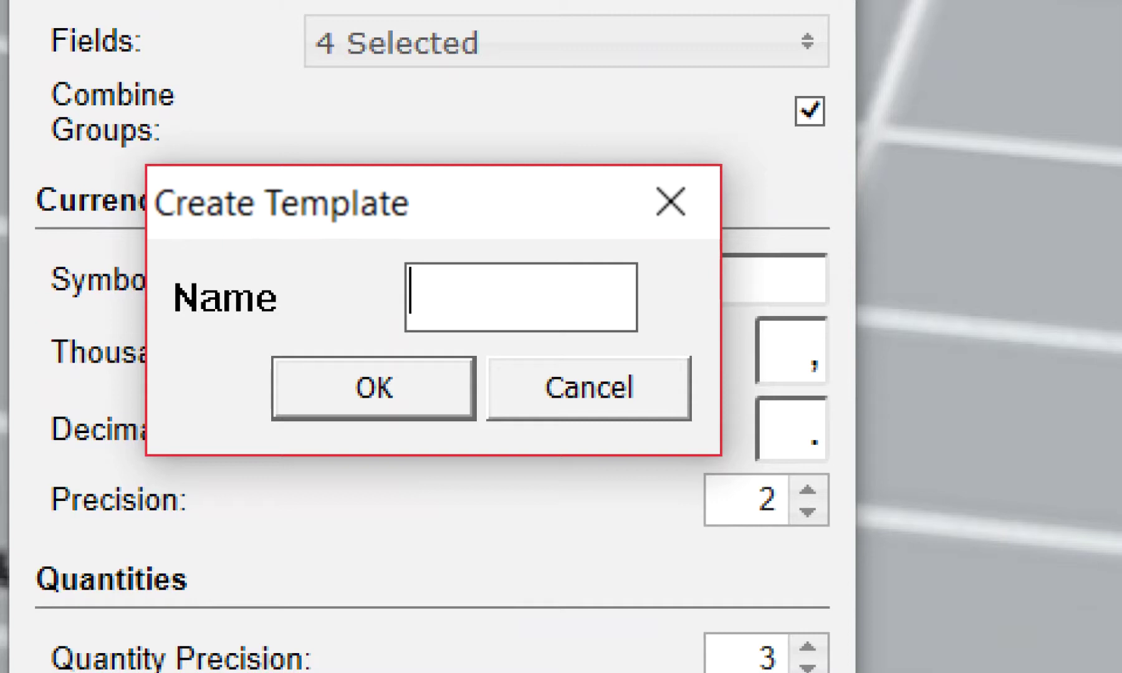
type("ข้อมูลรวม")
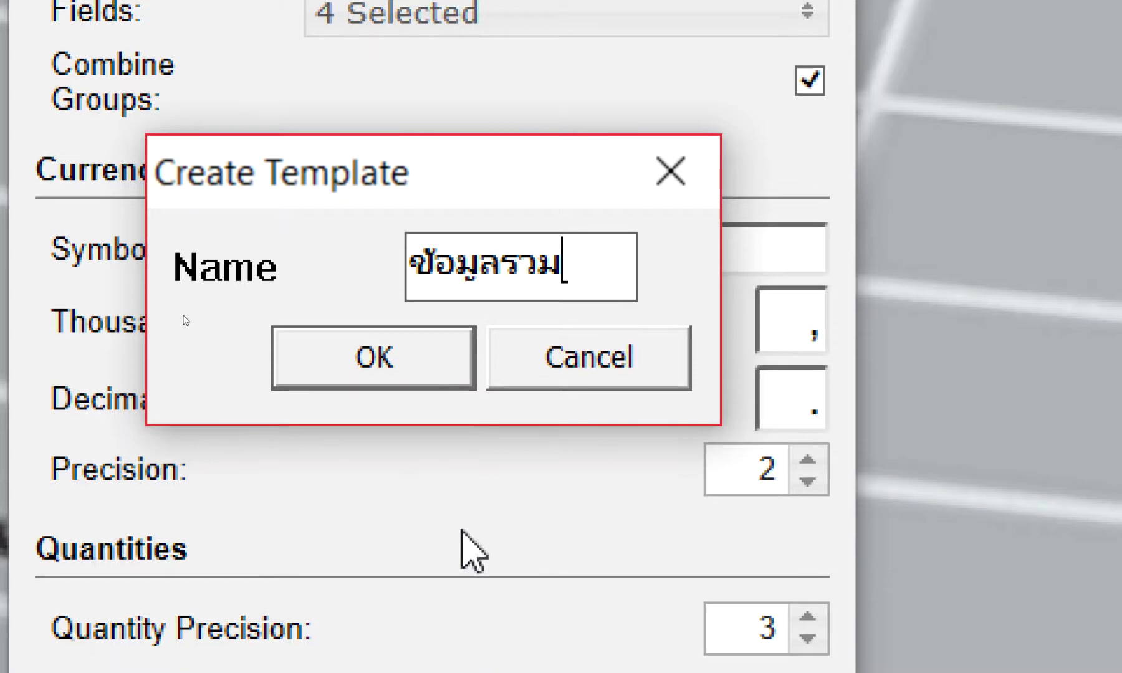
left_click(416, 377)
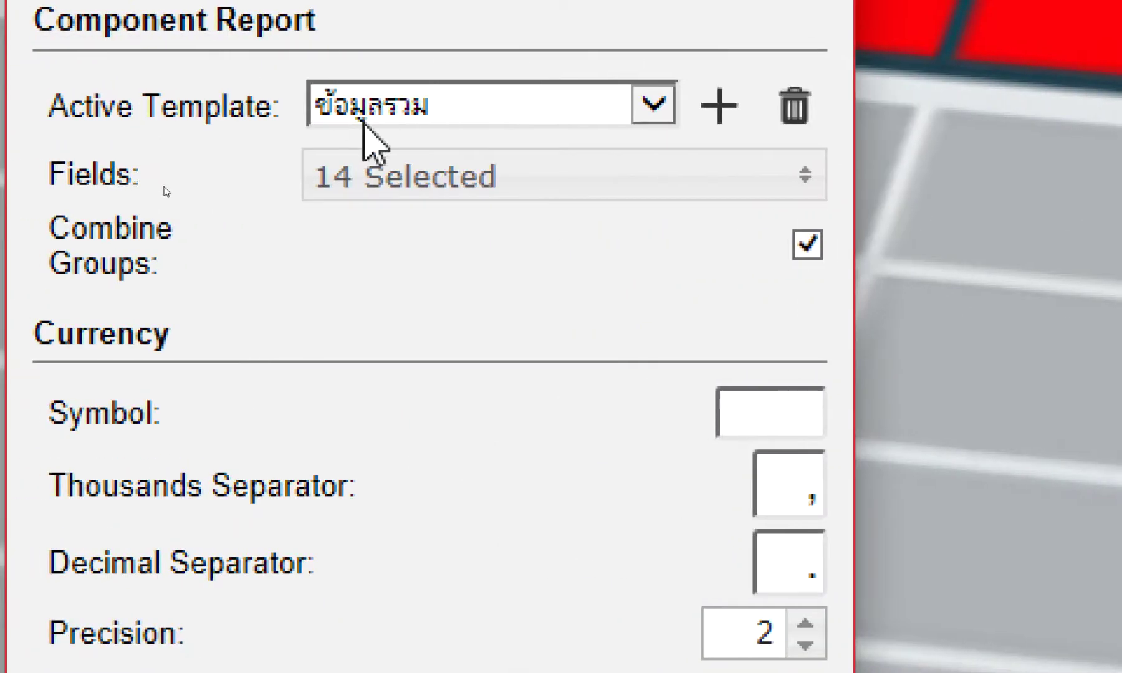
- Uncheck all report fields, then tick Layer, Count, Length and Weight
left_click(379, 163)
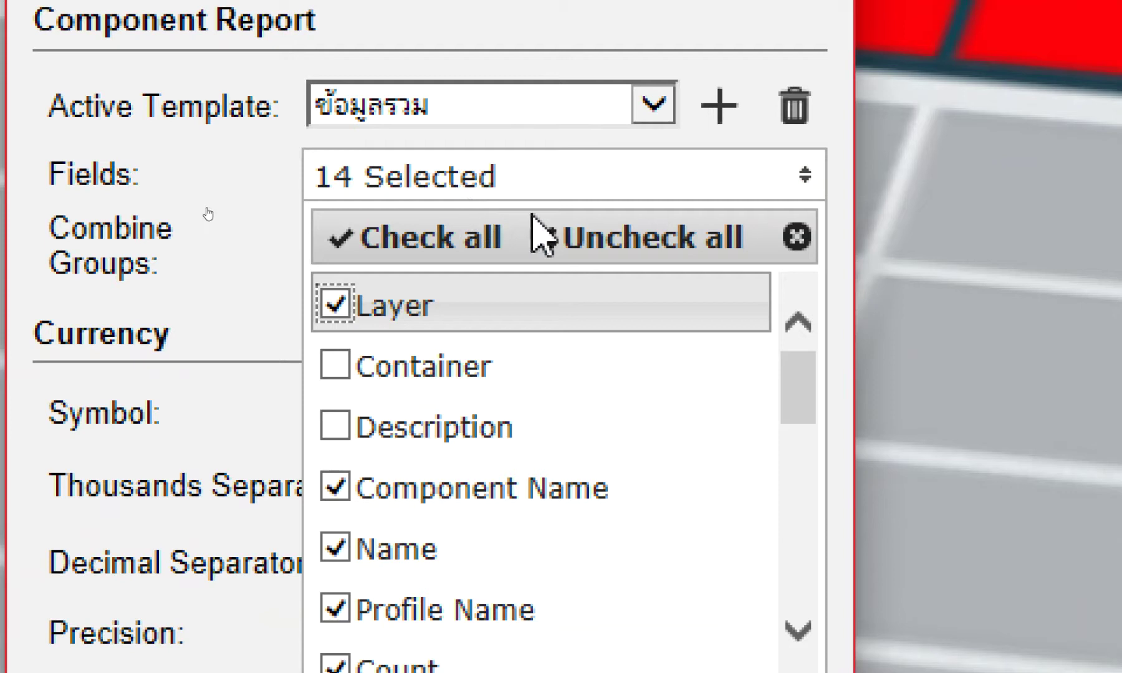
left_click(580, 249)
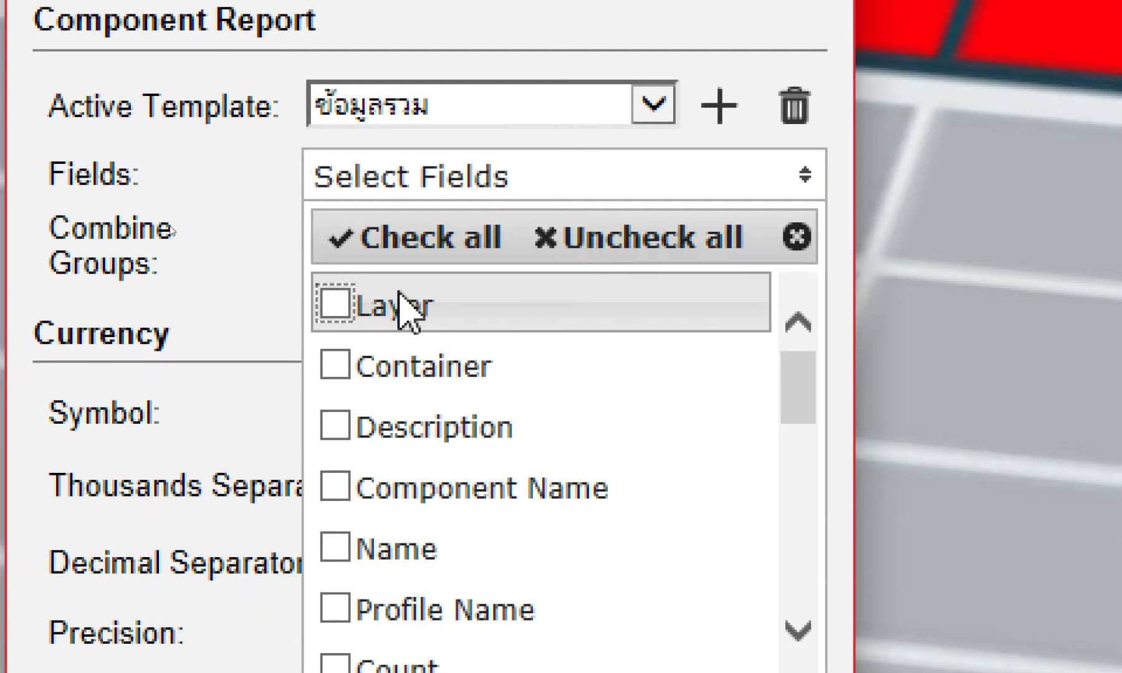
left_click(334, 305)
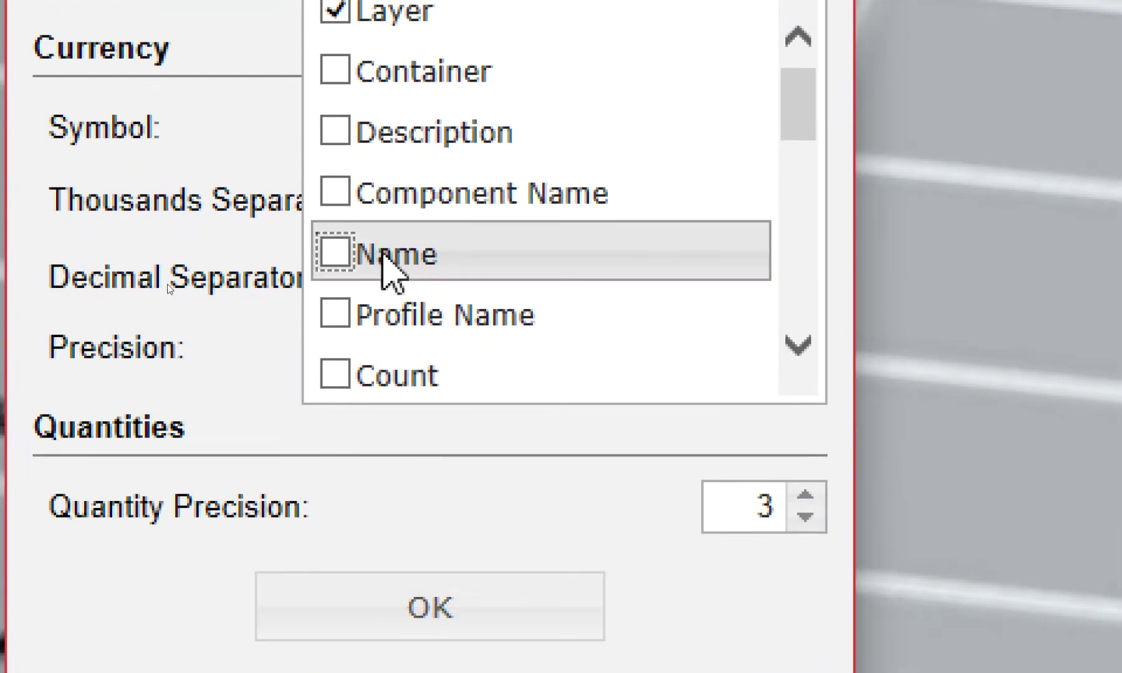
scroll(381, 246, "down", 1)
left_click(342, 315)
scroll(431, 231, "down", 1)
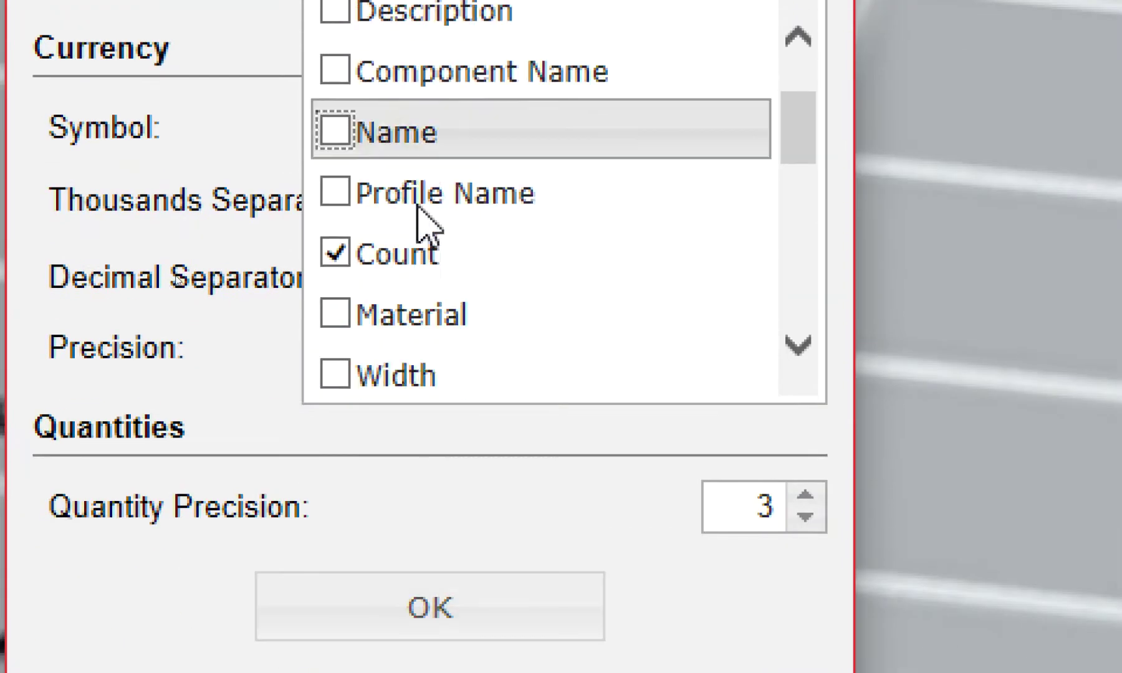
scroll(426, 231, "down", 3)
scroll(421, 238, "down", 1)
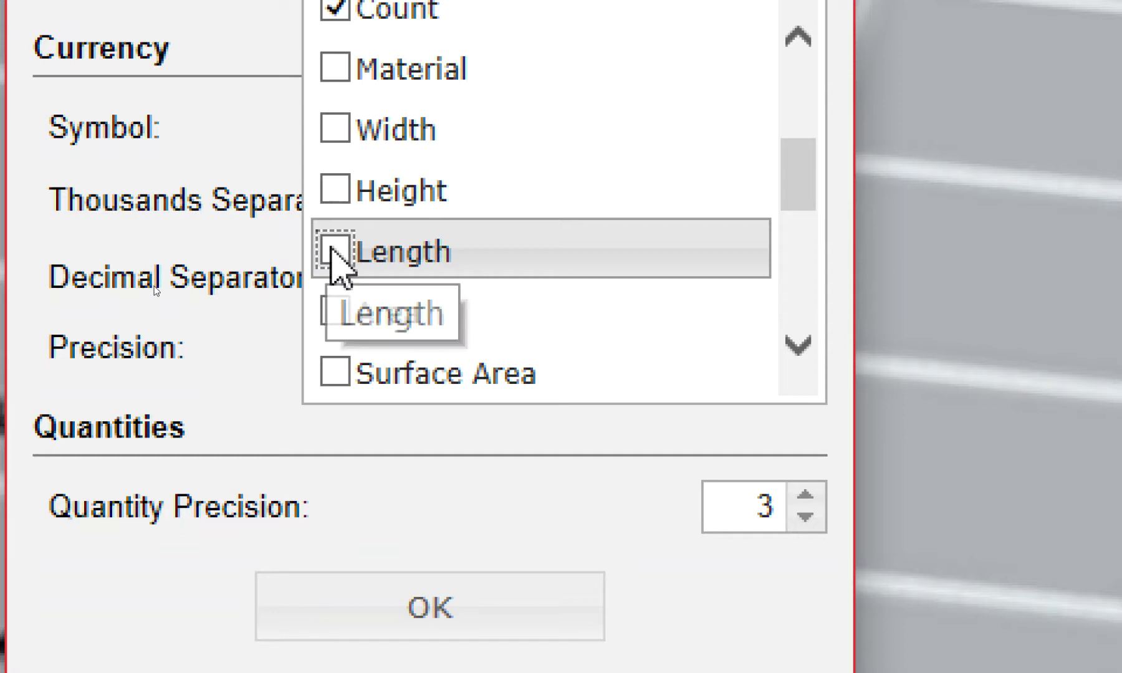
left_click(331, 252)
scroll(369, 153, "down", 1)
scroll(364, 131, "down", 2)
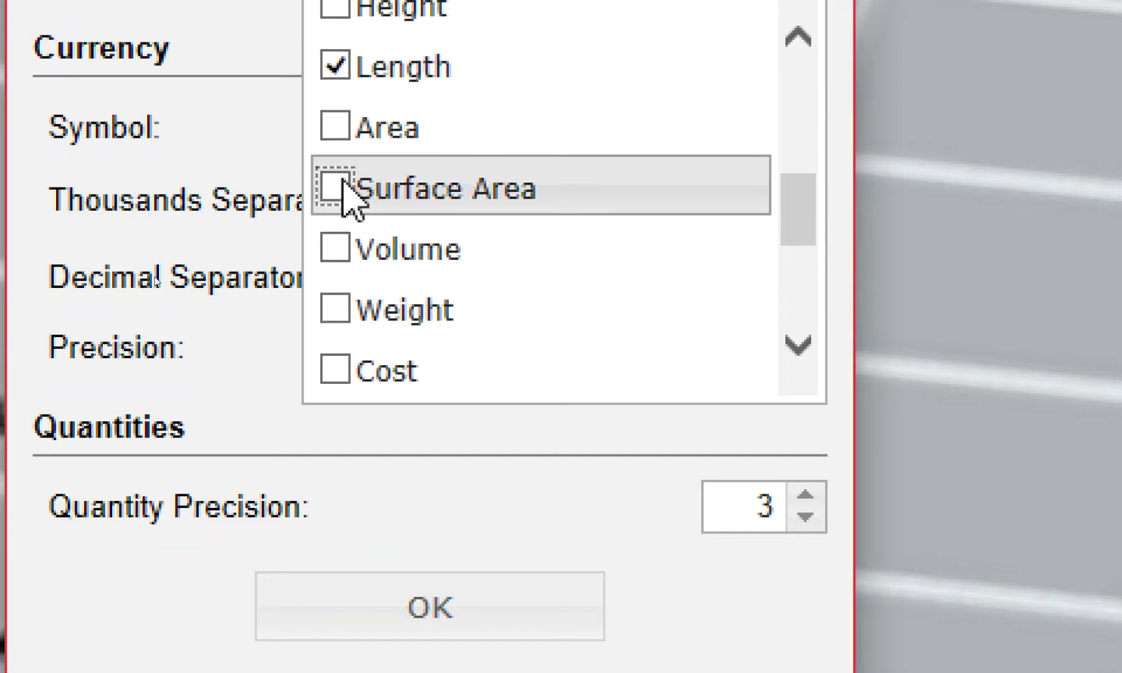
left_click(337, 307)
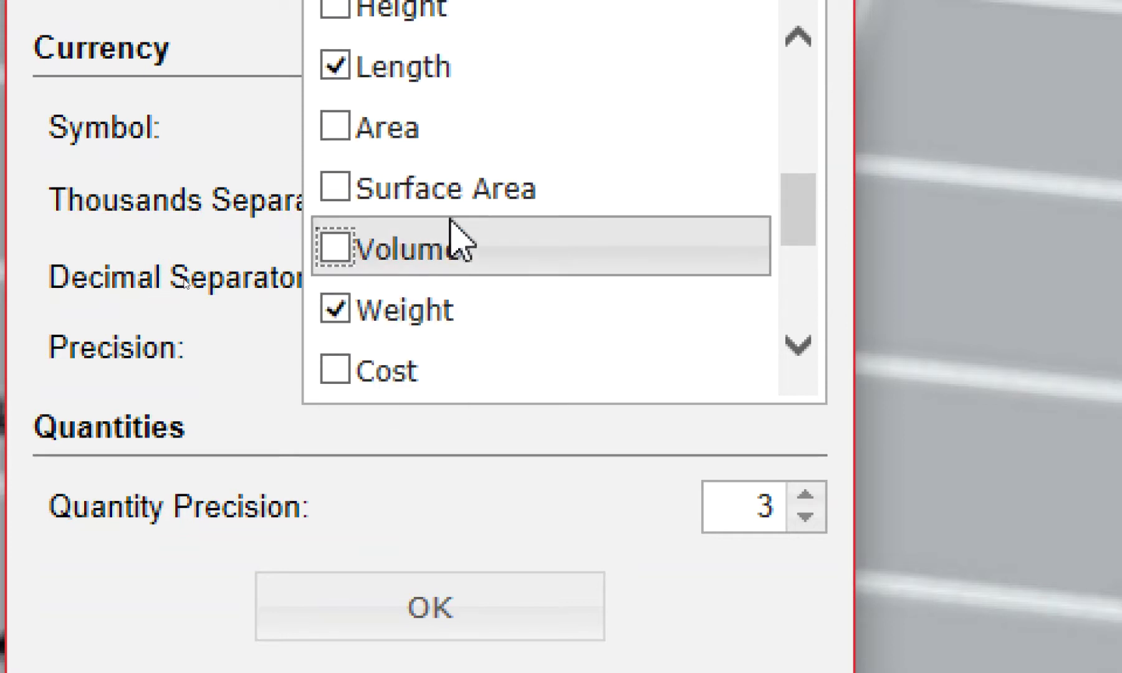
- Add Total Length, Total Weight and Total Cost fields and confirm the report setup
scroll(451, 232, "down", 3)
scroll(451, 230, "down", 1)
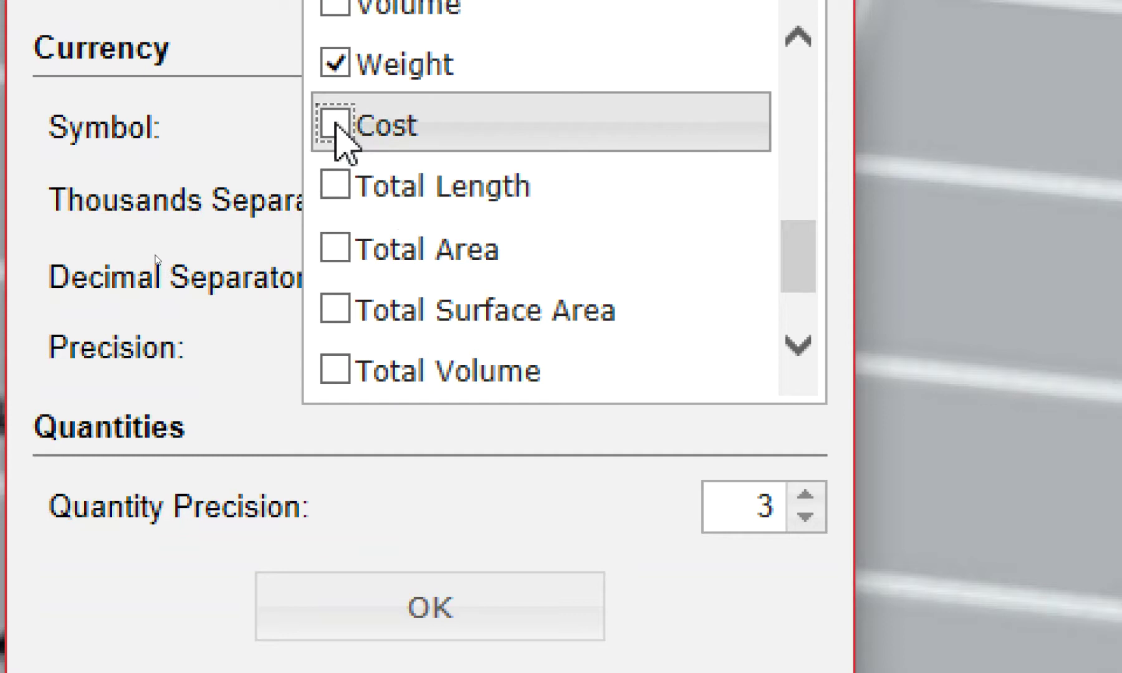
scroll(409, 181, "down", 2)
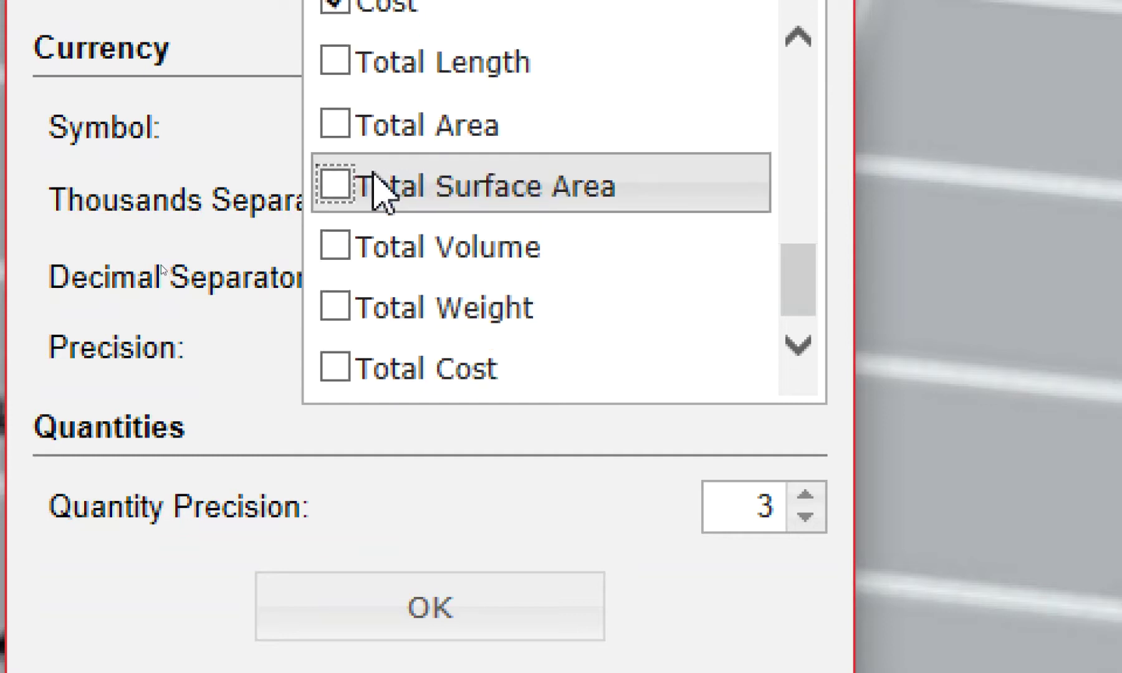
left_click(335, 67)
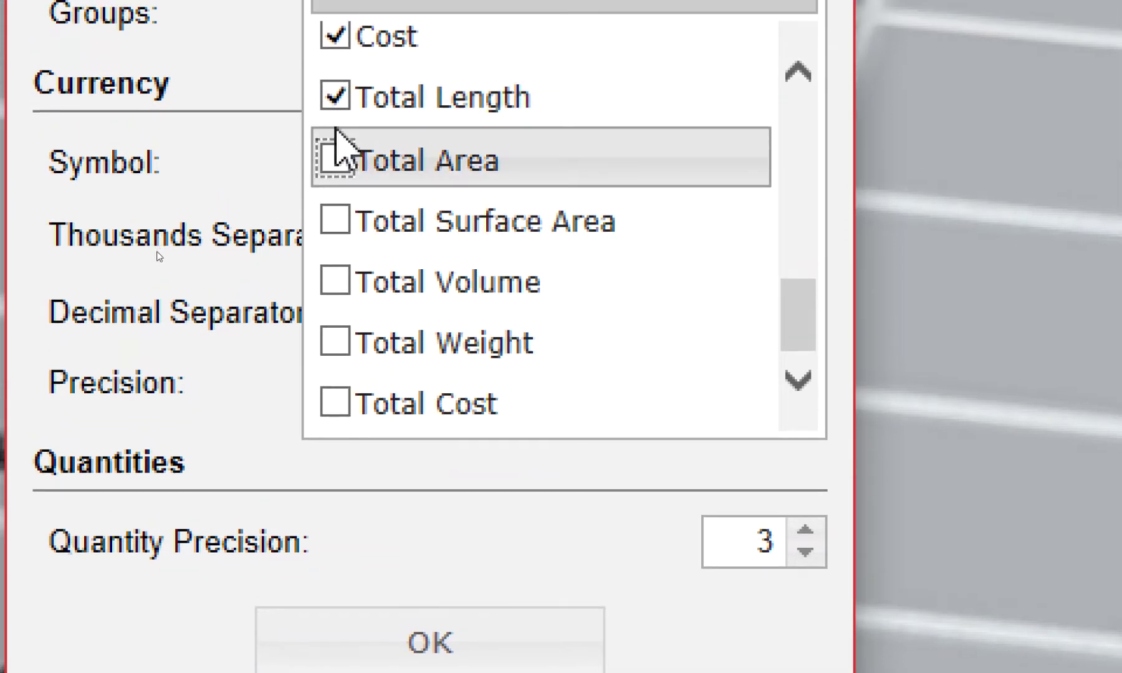
left_click(330, 347)
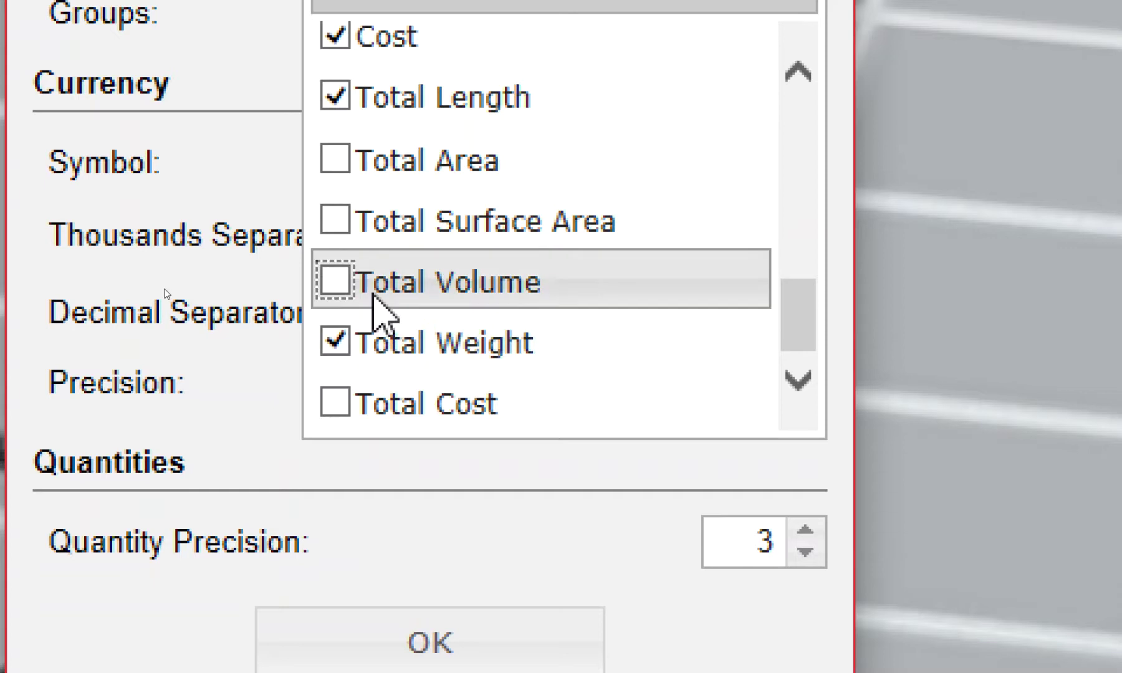
left_click(335, 405)
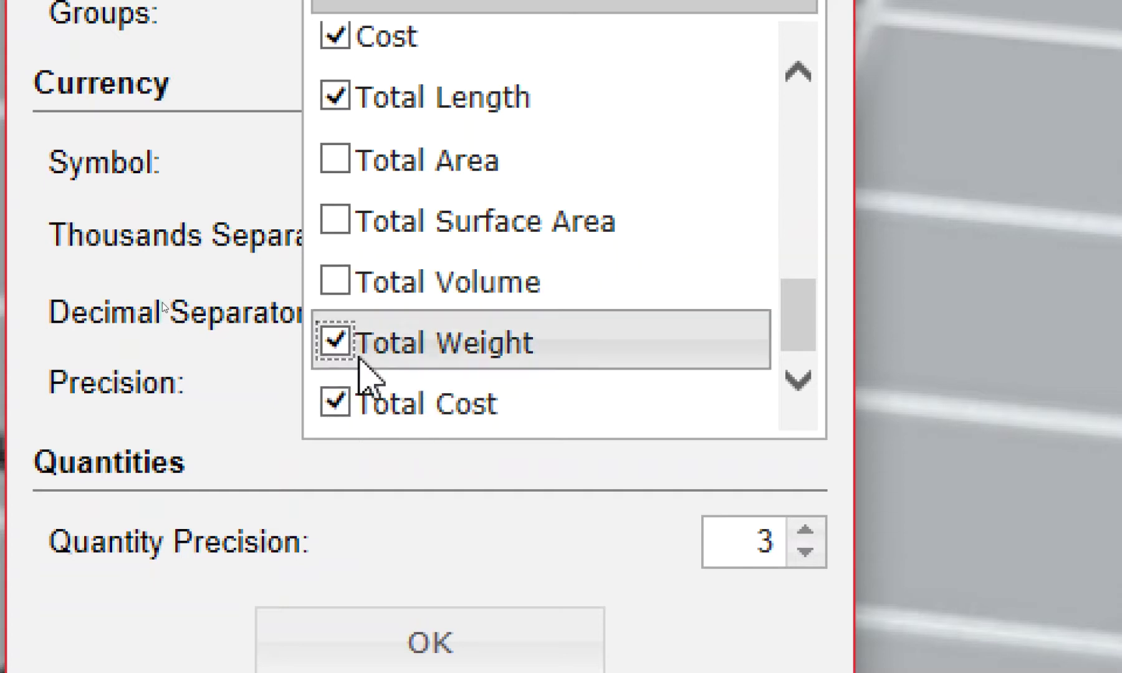
scroll(375, 316, "up", 1)
scroll(375, 315, "up", 2)
scroll(376, 315, "up", 2)
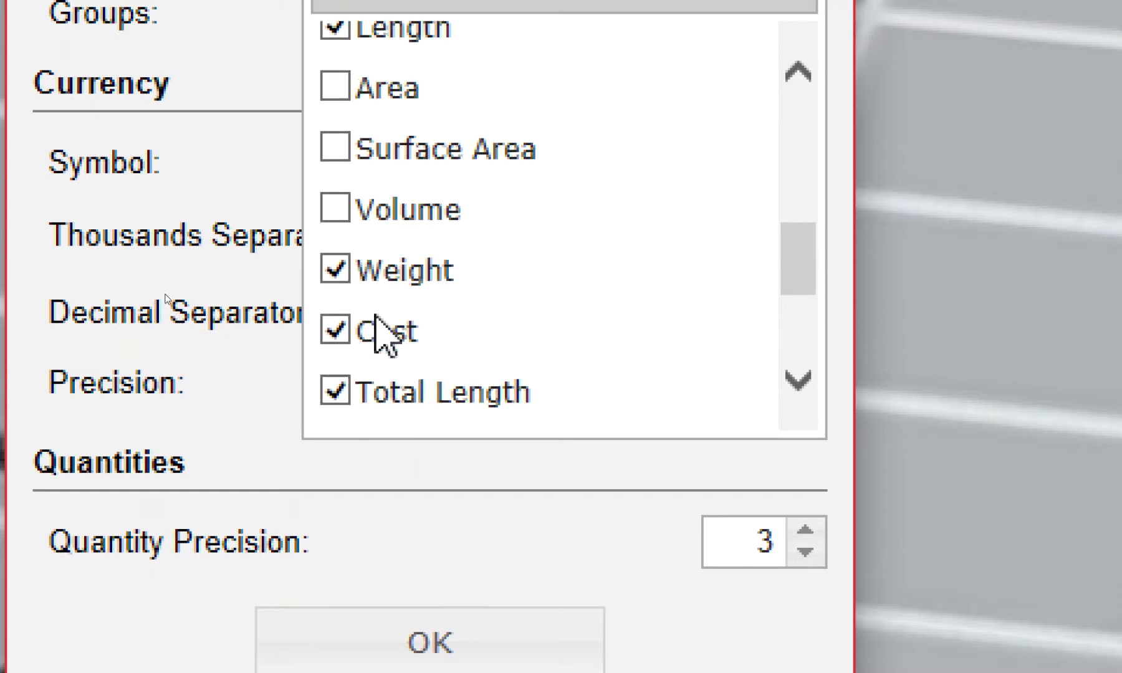
scroll(375, 315, "up", 3)
scroll(380, 325, "up", 5)
scroll(383, 326, "up", 2)
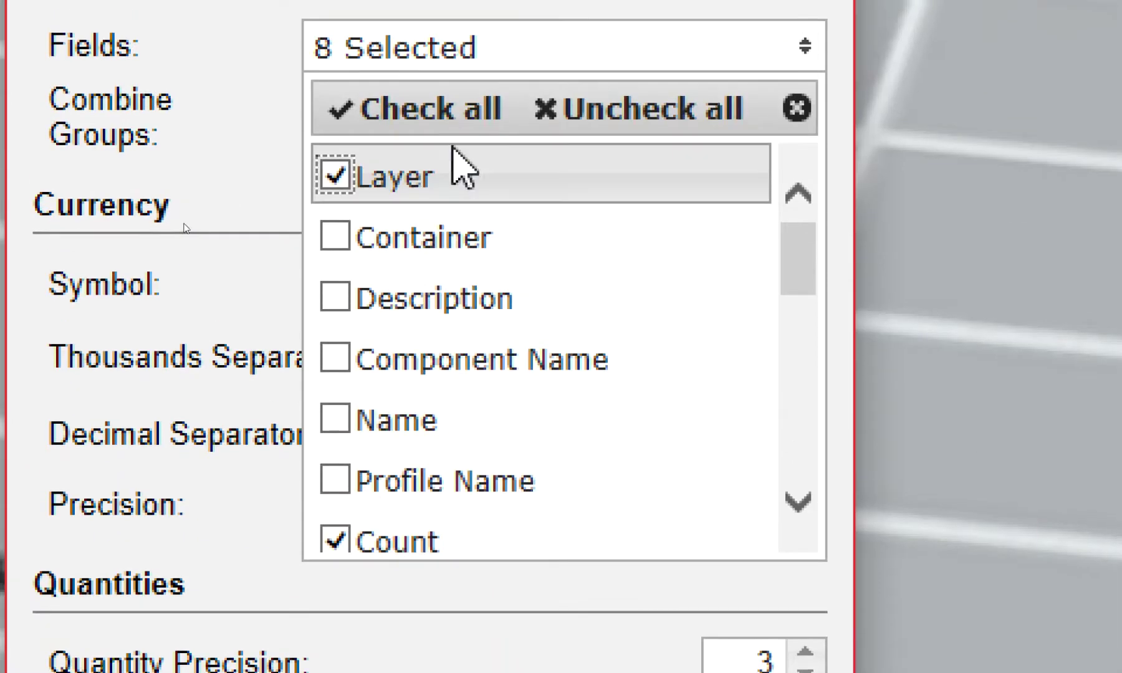
scroll(452, 302, "down", 4)
scroll(450, 304, "down", 2)
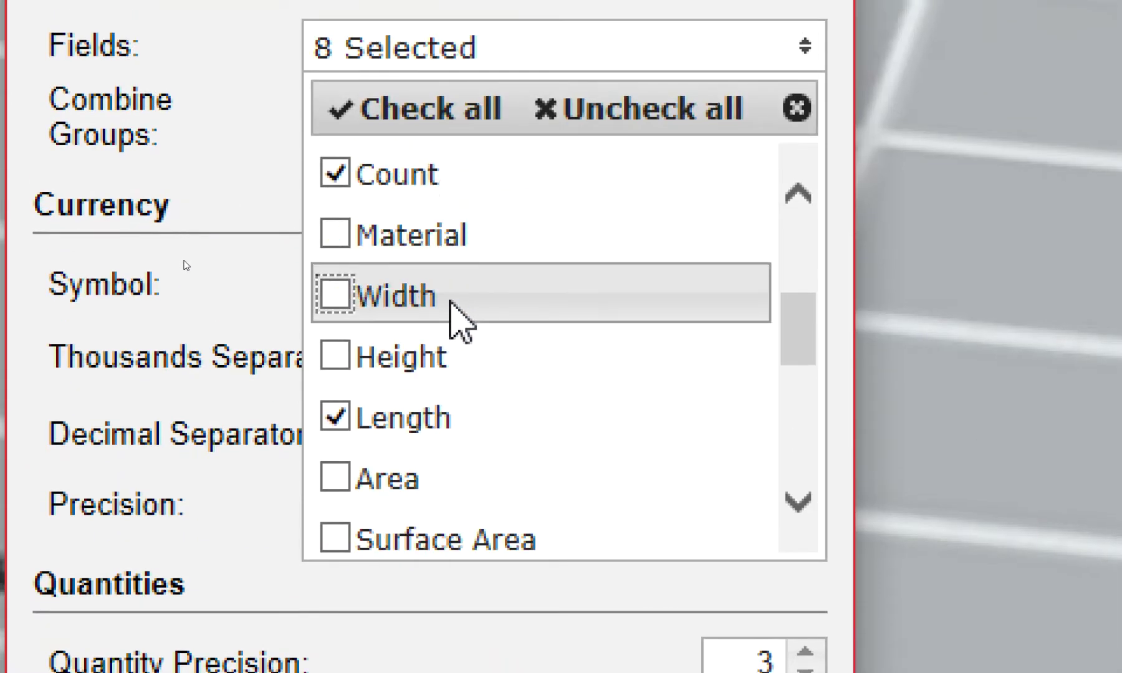
scroll(450, 304, "down", 4)
scroll(450, 304, "down", 1)
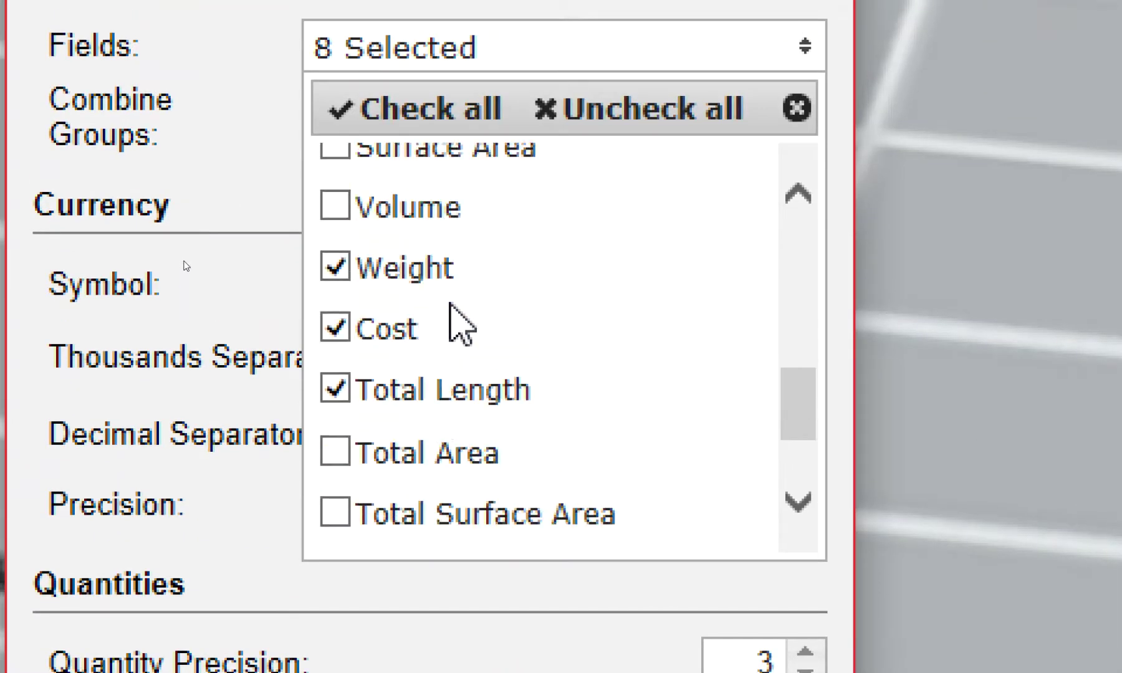
scroll(450, 303, "down", 3)
scroll(451, 303, "down", 1)
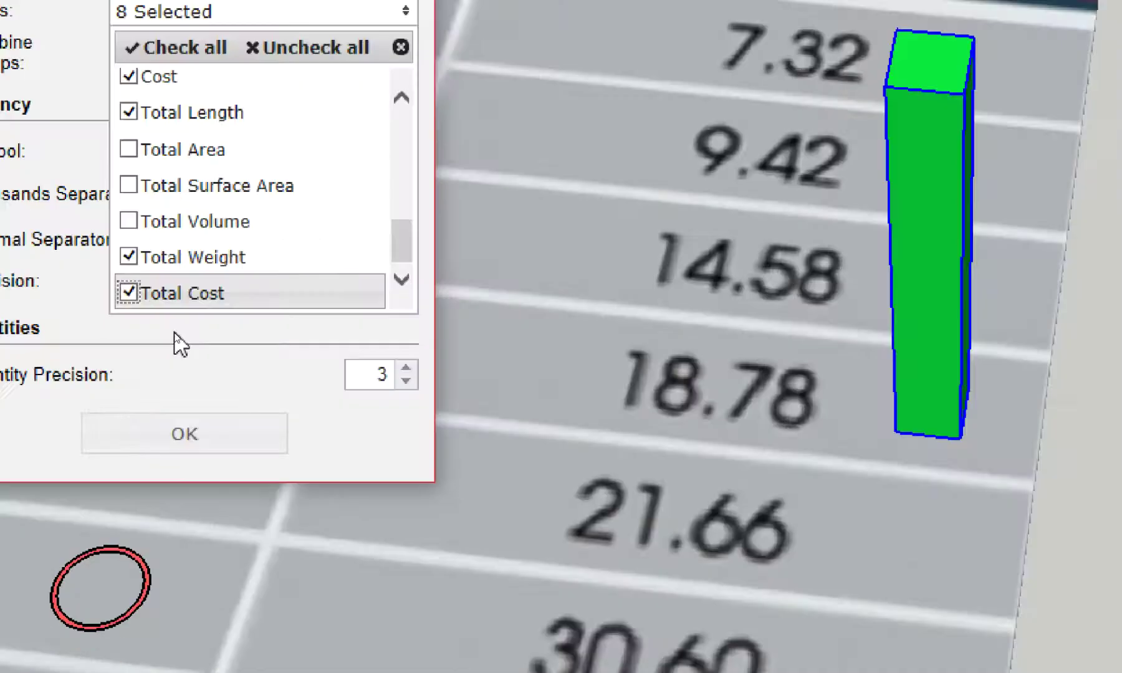
left_click(175, 337)
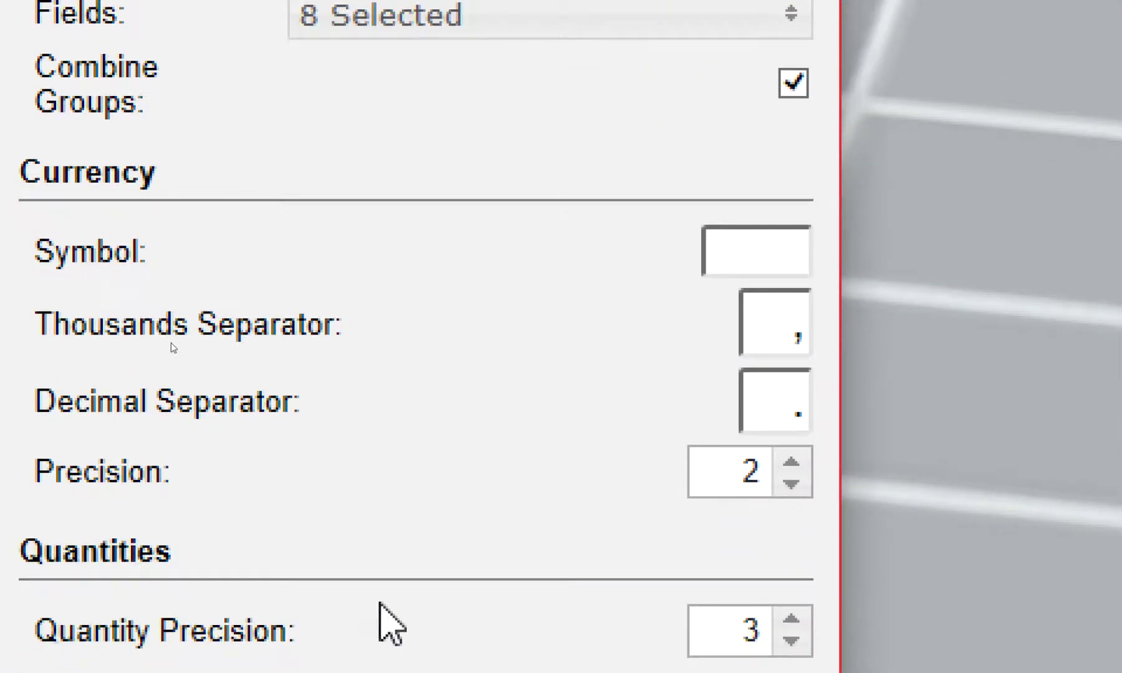
left_click(416, 575)
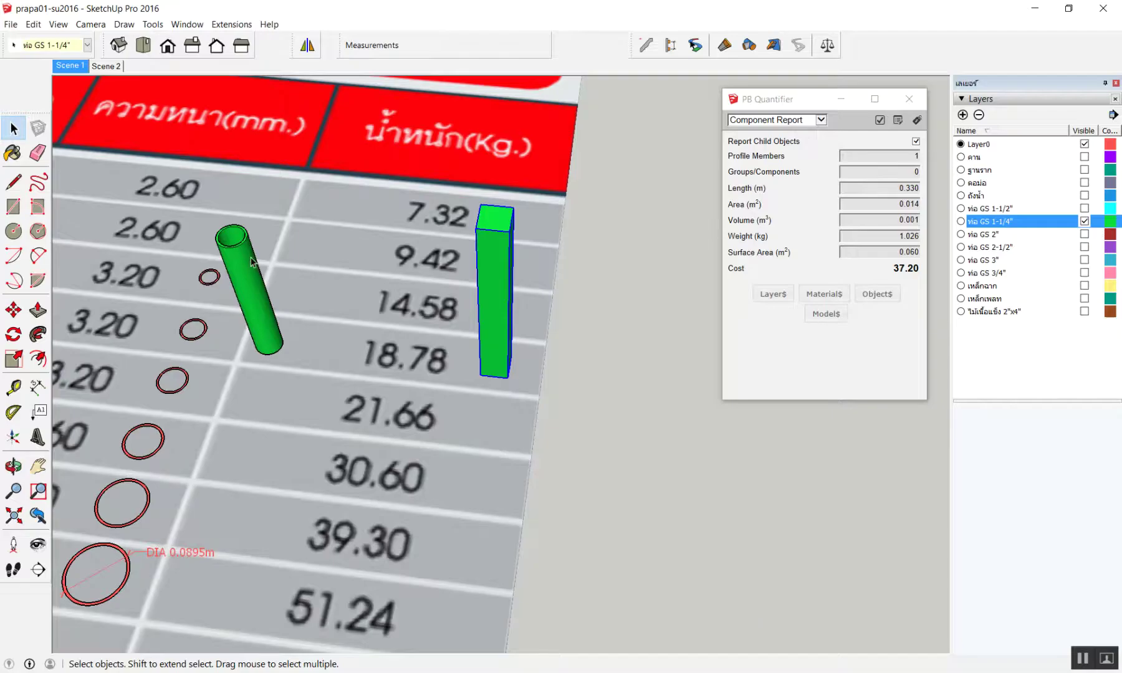
- Marquee-select all green pipe frames and keep Component Report as the report type
scroll(179, 249, "down", 3)
scroll(329, 309, "down", 2)
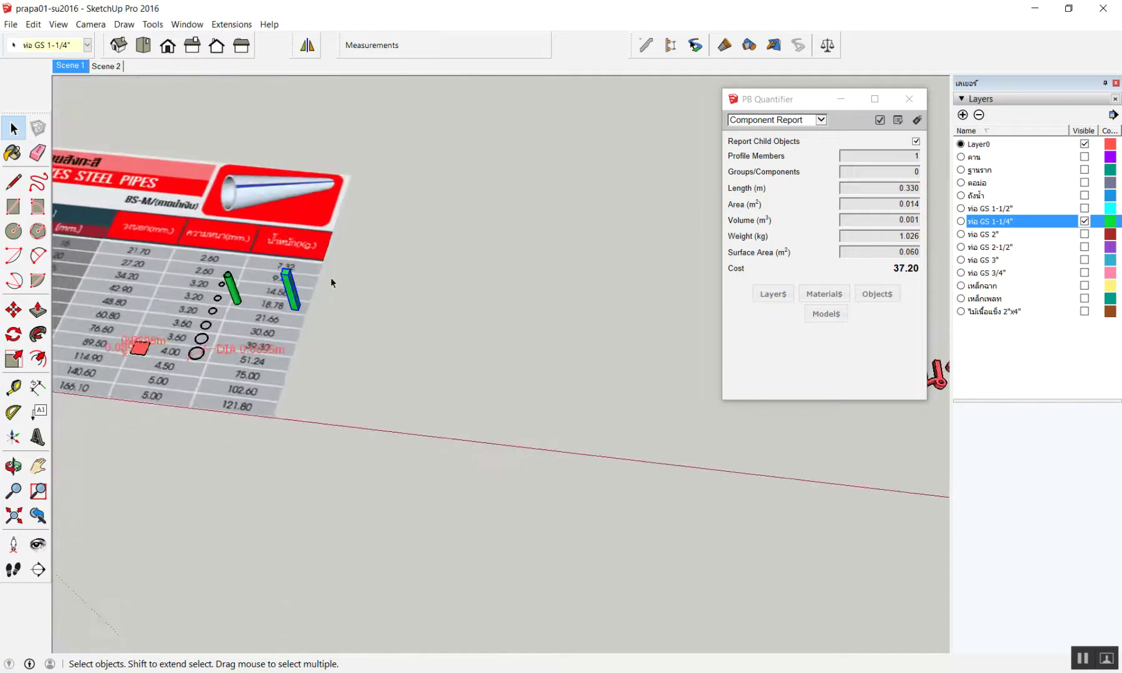
scroll(330, 277, "down", 1)
scroll(365, 265, "down", 3)
scroll(382, 315, "down", 2)
scroll(399, 257, "down", 1)
scroll(351, 194, "up", 2)
scroll(351, 194, "up", 2)
scroll(299, 137, "up", 1)
left_click_drag(255, 87, 445, 326)
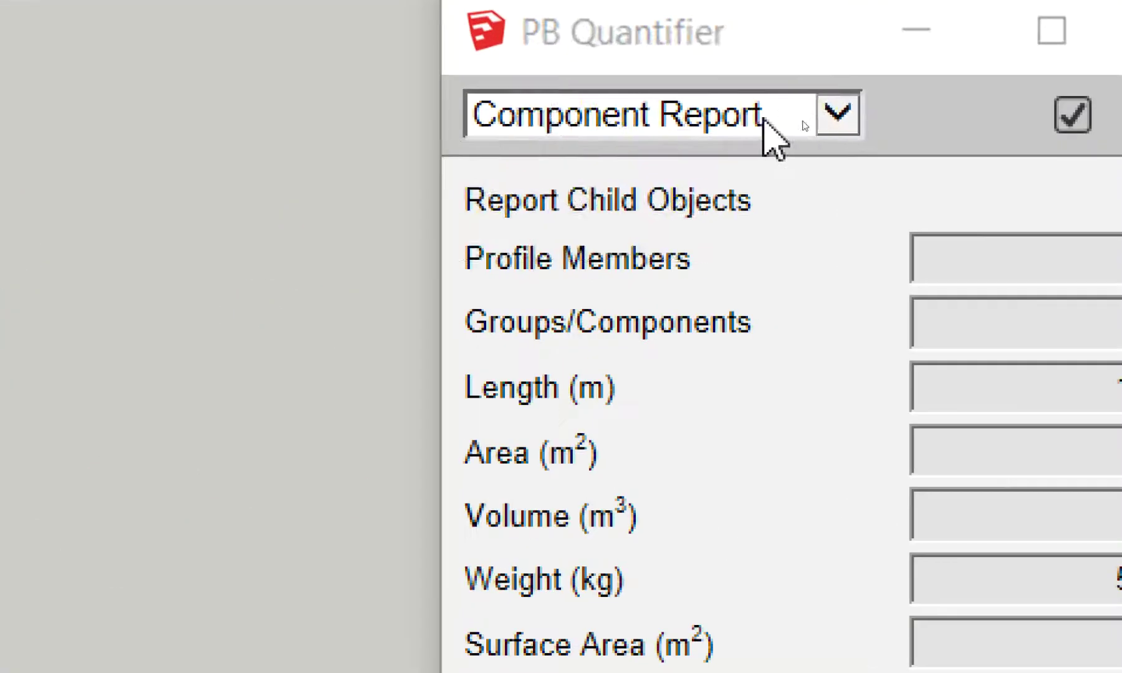
left_click(804, 120)
left_click(801, 121)
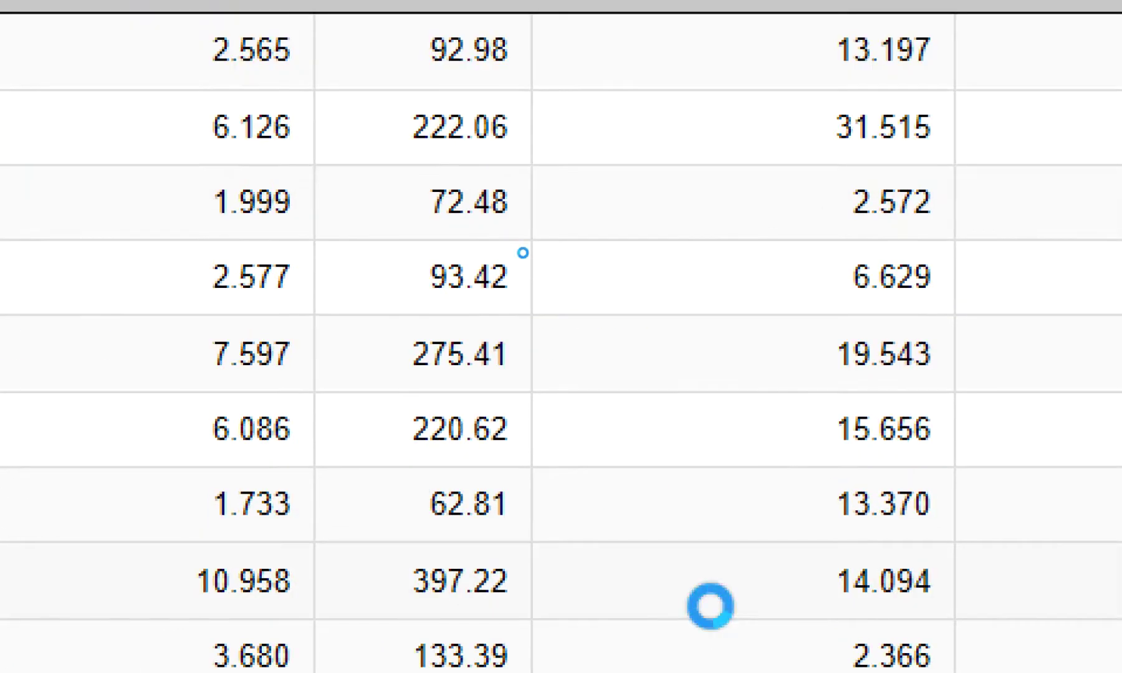
- Scroll through the 149-member component report totalling 18,696.99, then close it
scroll(714, 626, "down", 1)
scroll(677, 643, "down", 3)
scroll(638, 651, "down", 3)
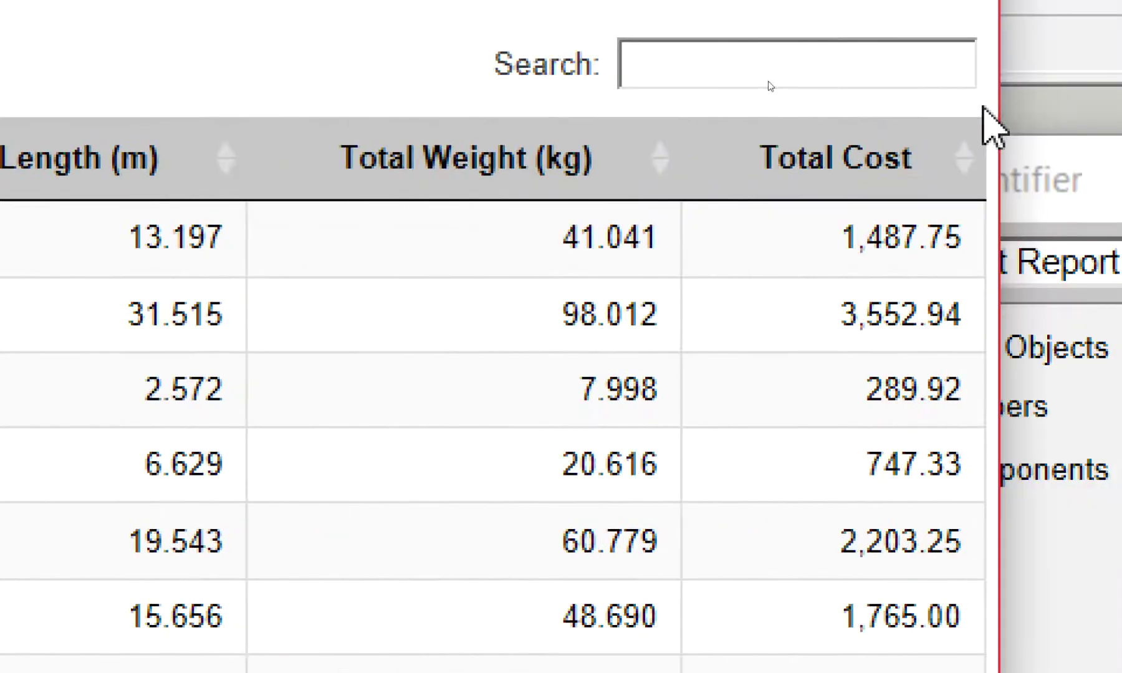
scroll(966, 617, "down", 3)
scroll(901, 610, "down", 3)
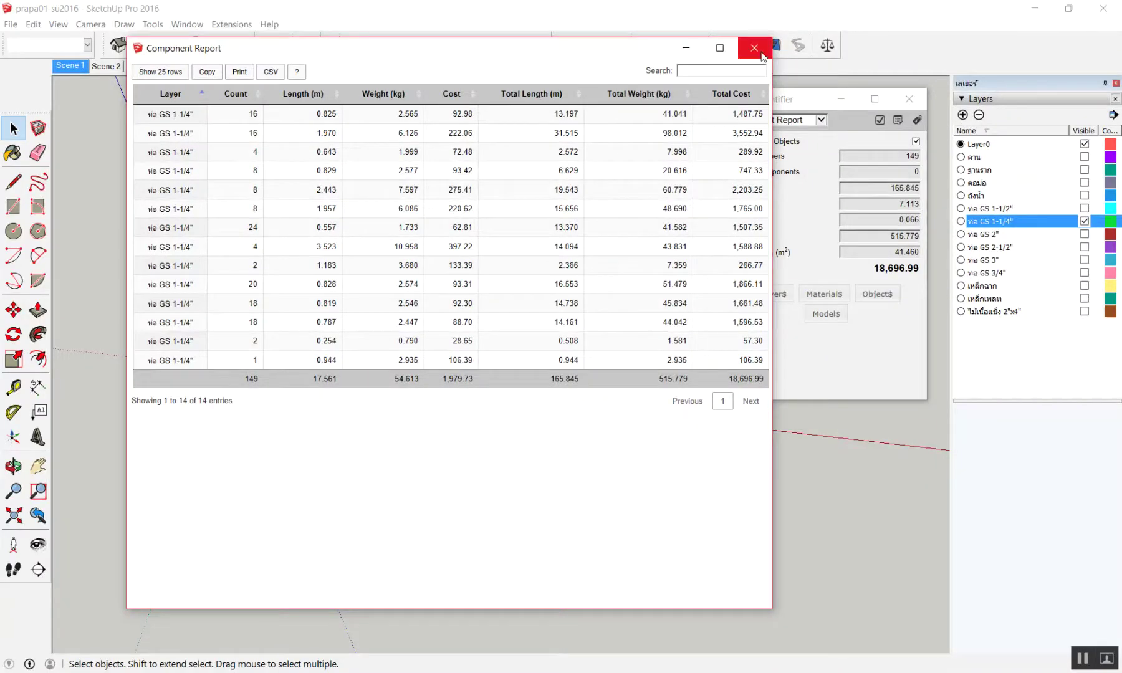
left_click(761, 54)
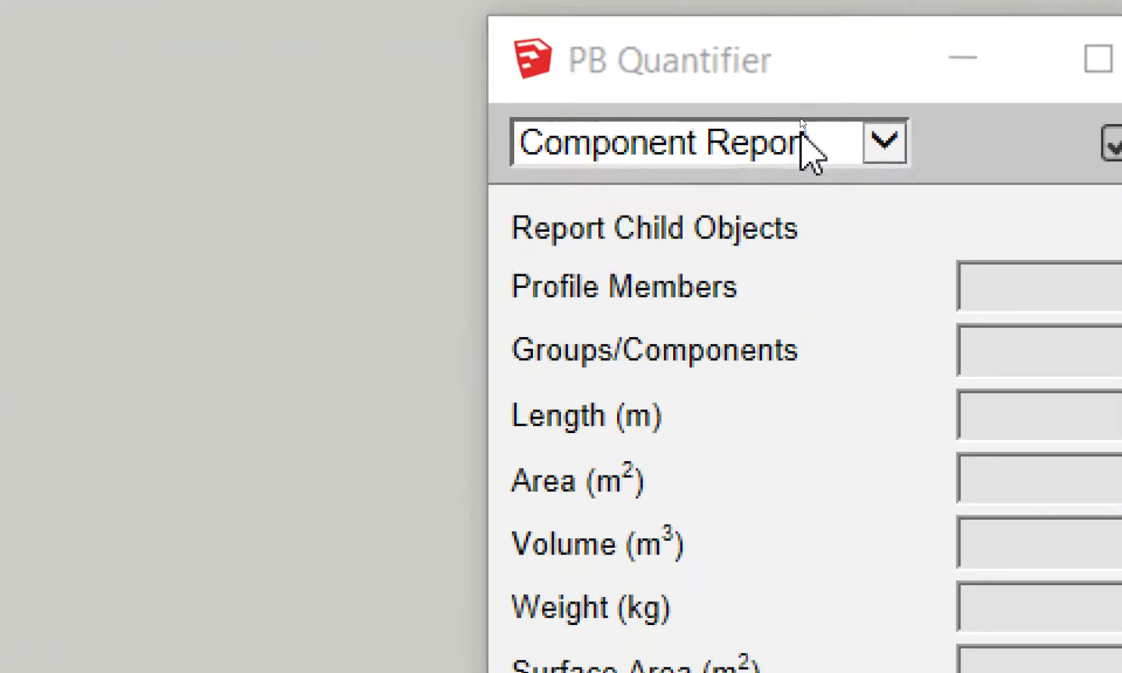
- Generate the Cost Detail Report (13,539.20 pipe plus 5,157.79 labour, 18,696.99 total) and close it
left_click(802, 134)
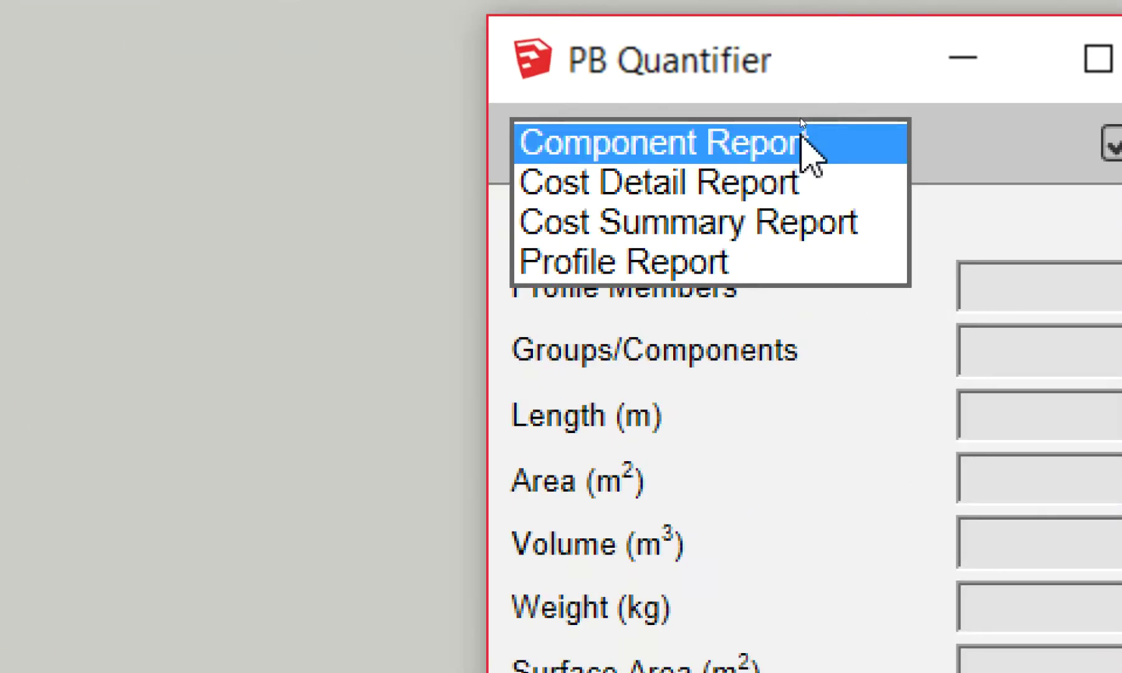
left_click(676, 187)
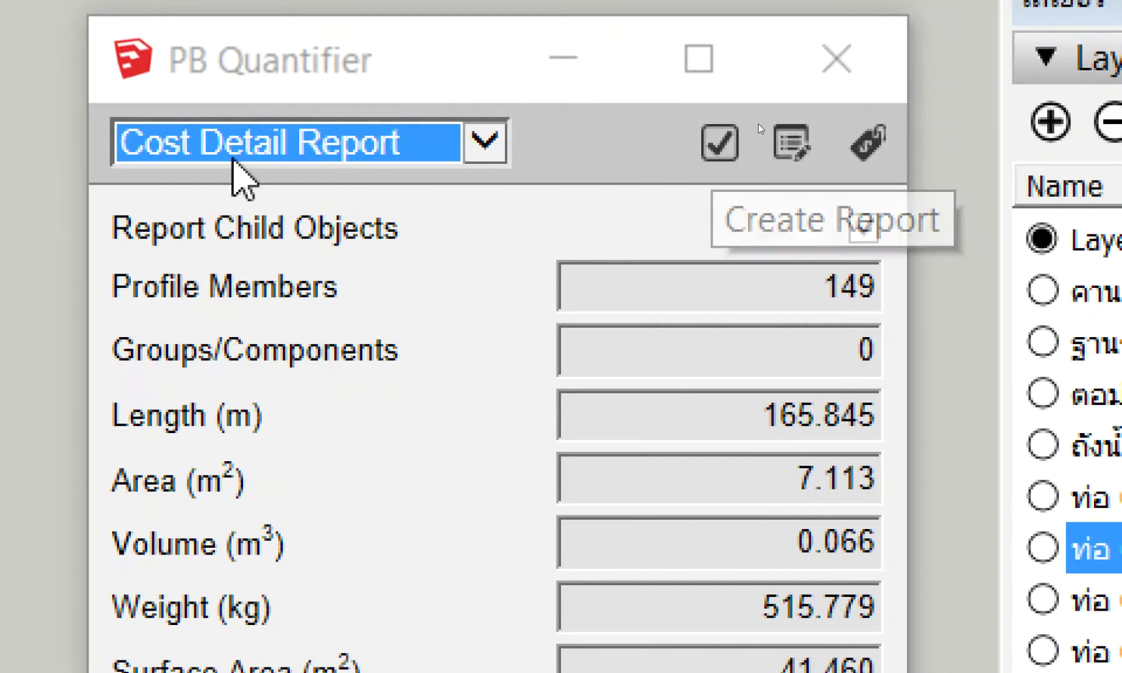
left_click(237, 156)
left_click(249, 150)
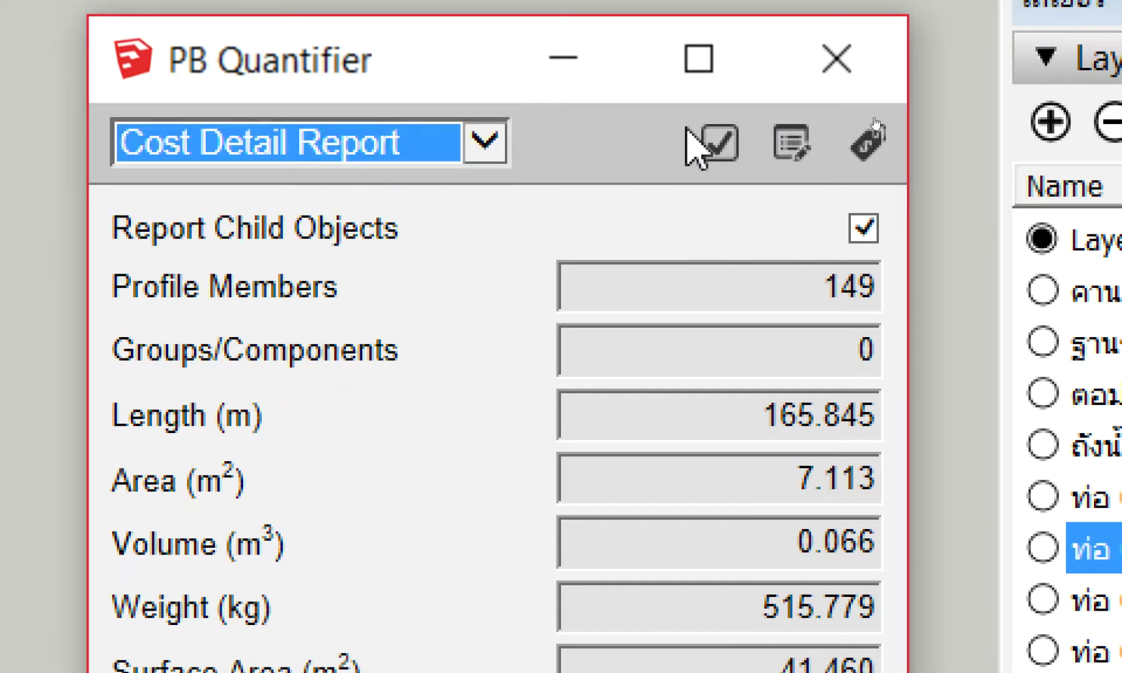
left_click(720, 144)
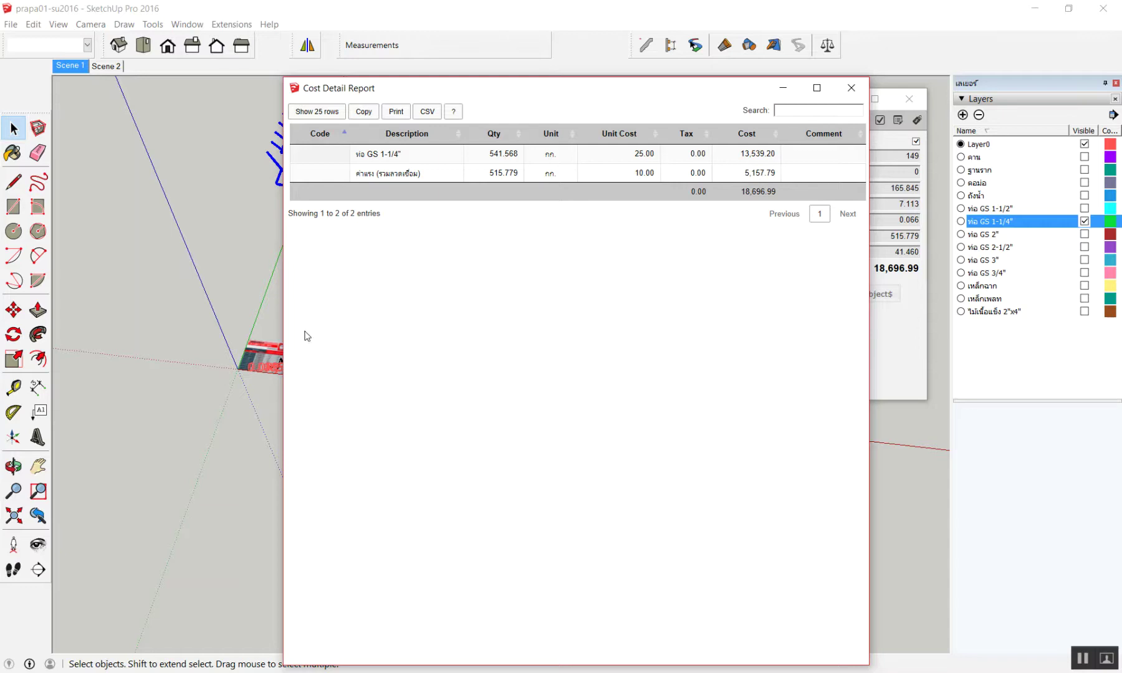
left_click(851, 88)
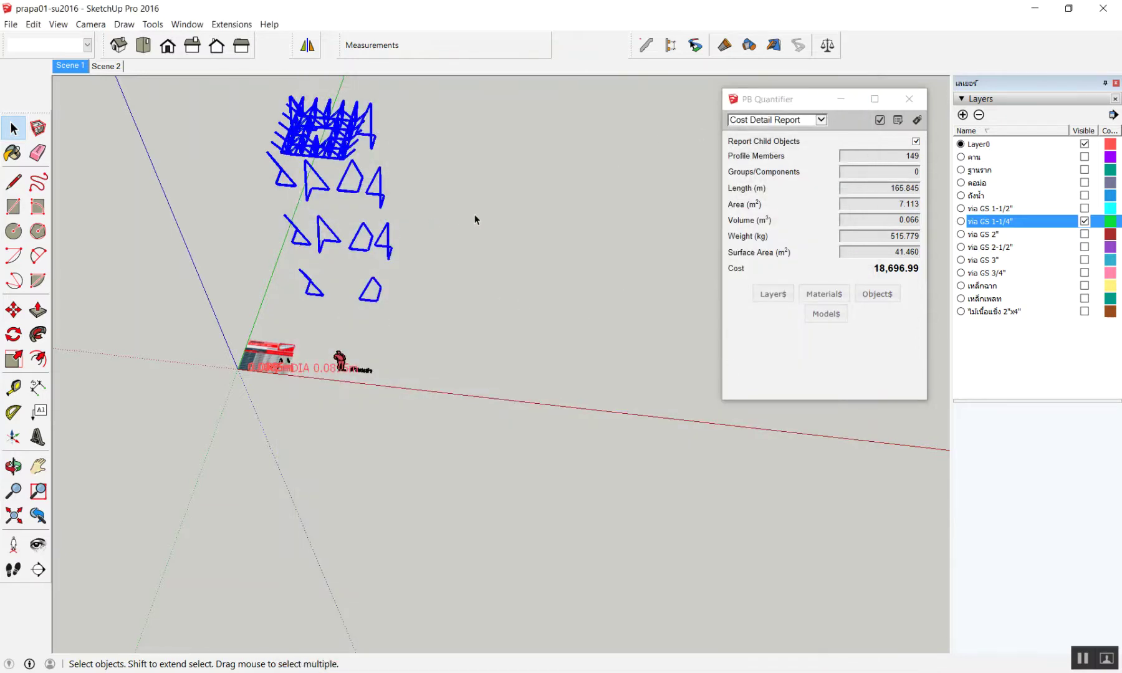
- Clear the selection and start Profile Builder's Build Member tool with the pipe profile
left_click(399, 247)
scroll(391, 251, "up", 1)
scroll(384, 274, "up", 2)
scroll(480, 300, "down", 1)
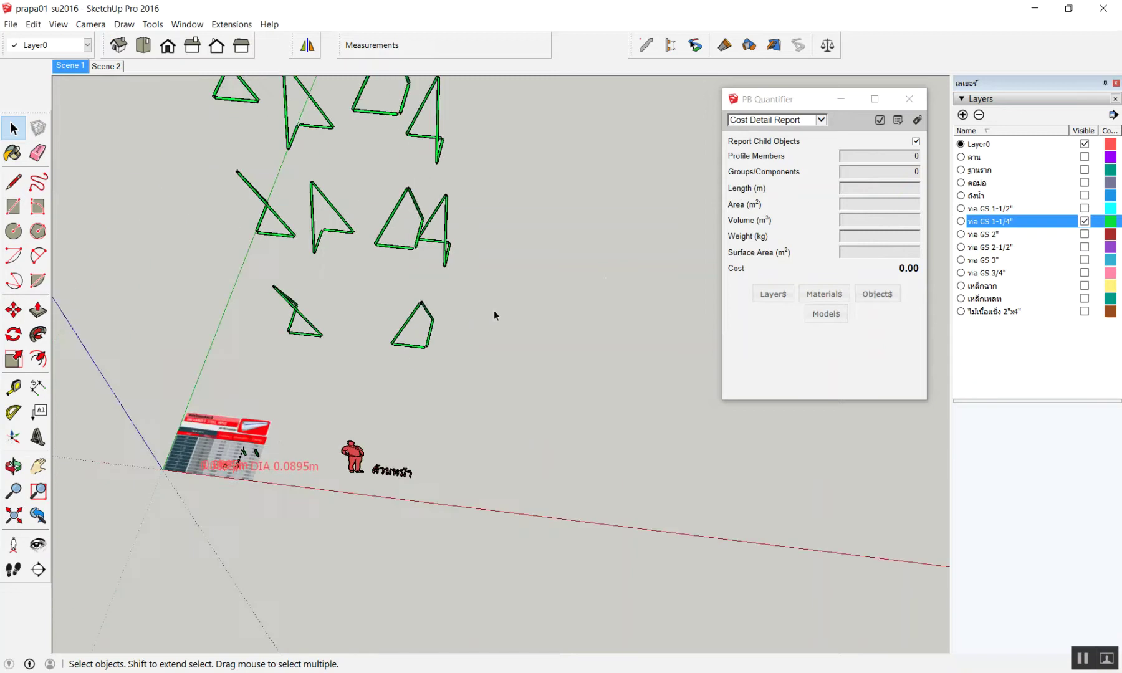
left_click(646, 45)
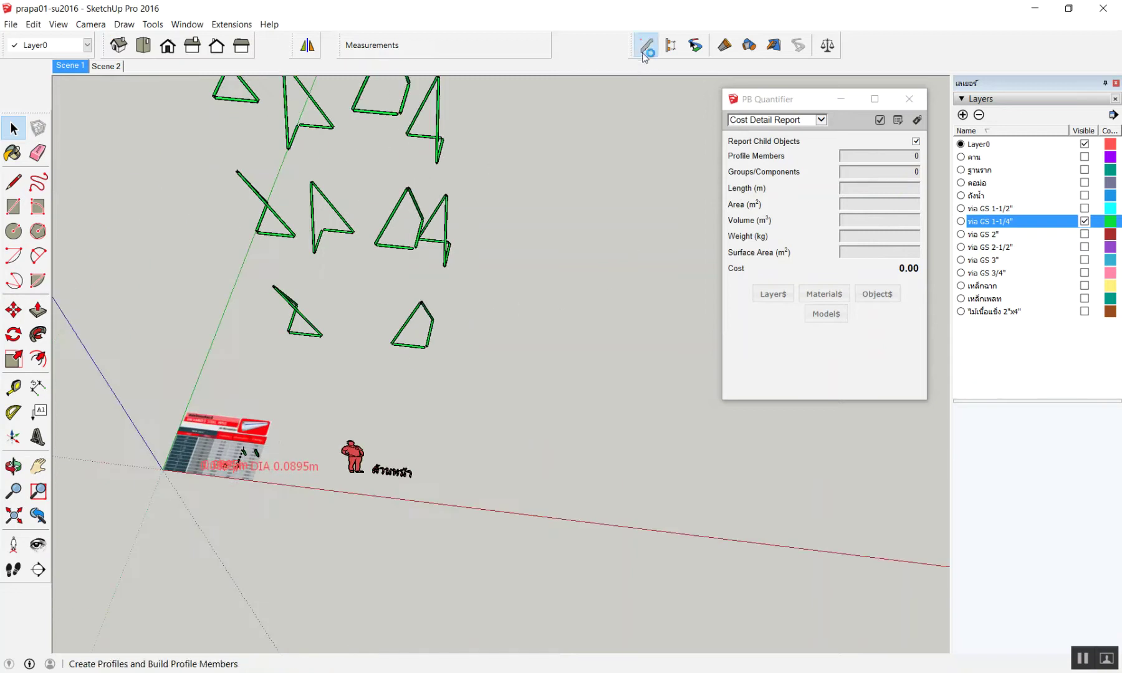
left_click(711, 404)
- Draw an upright 1 m green pipe member near the price board
middle_click_drag(430, 384, 397, 317)
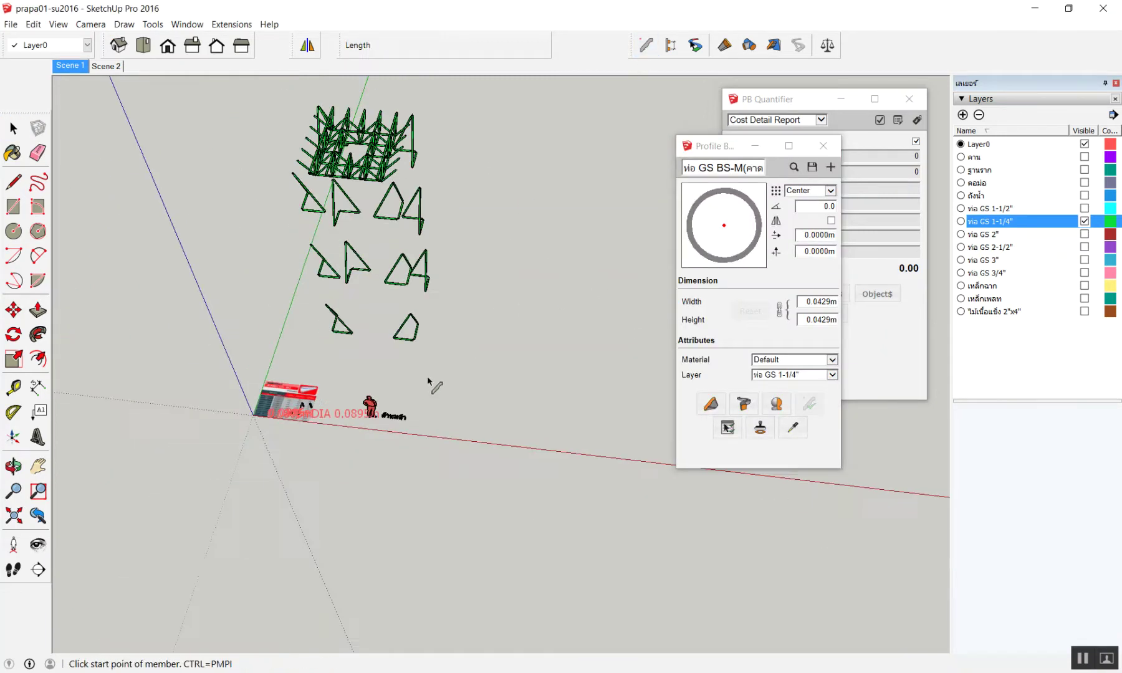
scroll(374, 387, "down", 2)
scroll(281, 418, "up", 1)
scroll(256, 430, "up", 2)
scroll(254, 431, "up", 2)
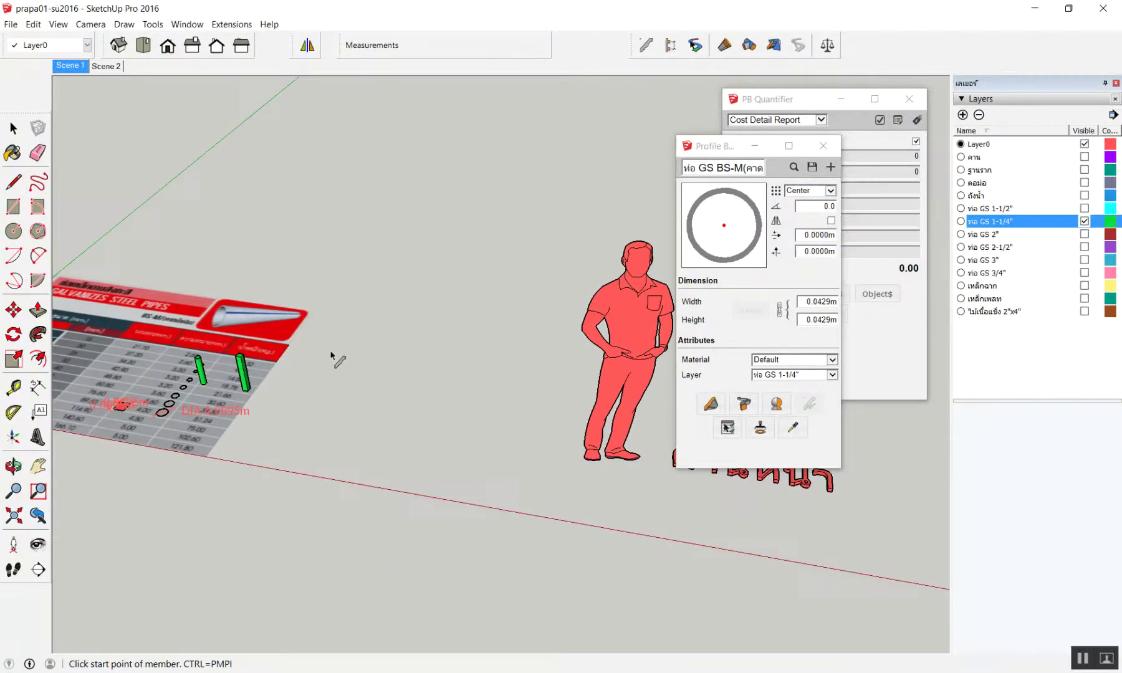
left_click(347, 334)
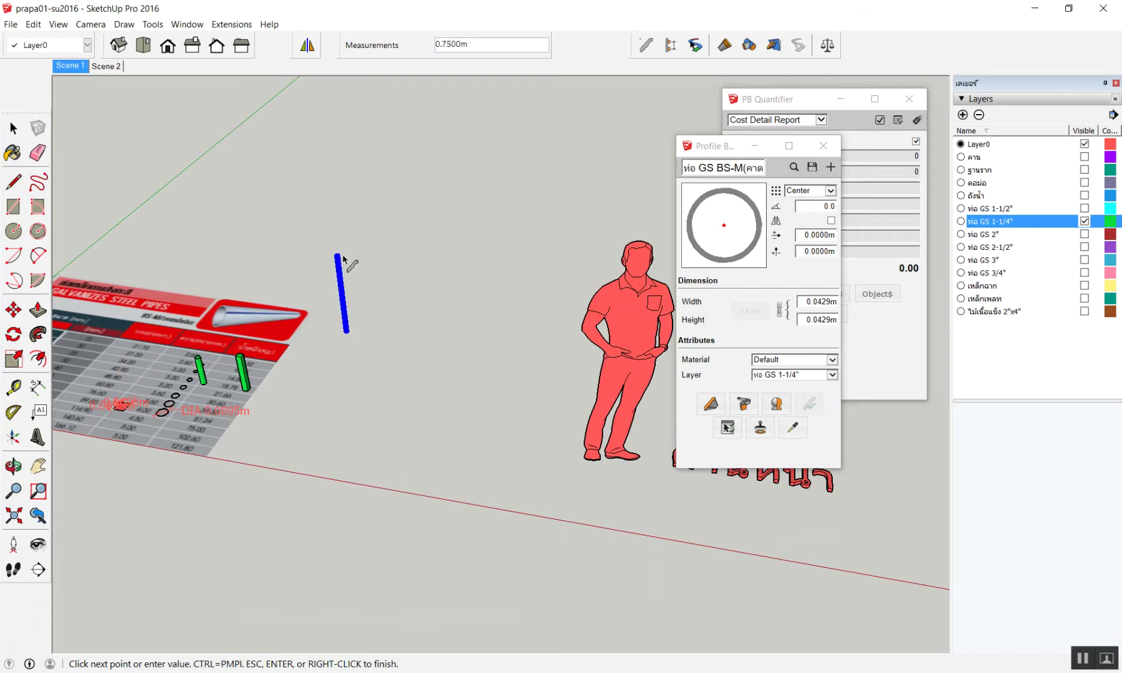
type("1")
key("Return")
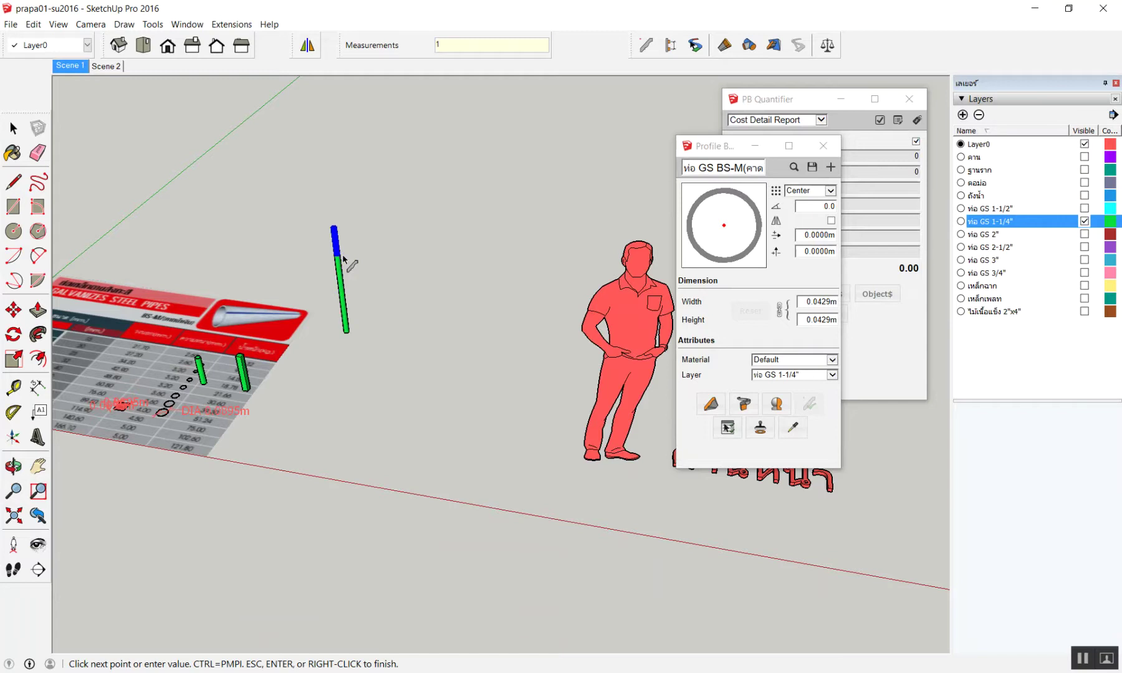
key("space")
- Select the new 1 m pipe member and close Profile Builder
scroll(505, 226, "up", 1)
scroll(280, 262, "up", 2)
scroll(348, 311, "up", 2)
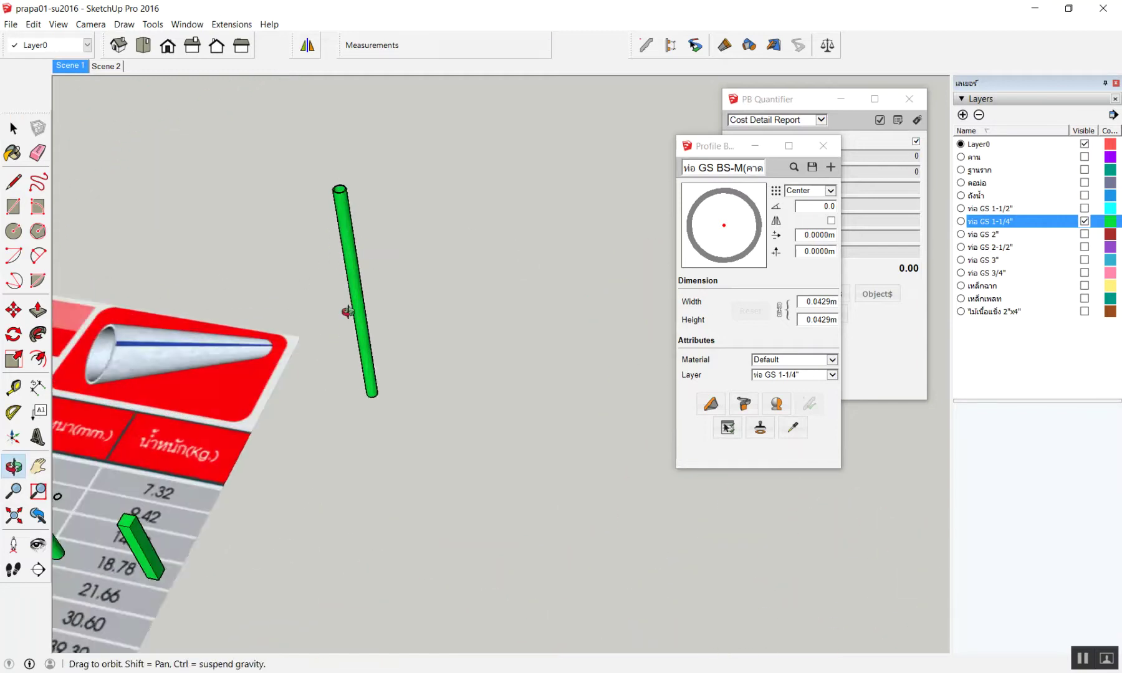
scroll(343, 249, "up", 2)
scroll(339, 198, "down", 2)
left_click(336, 206)
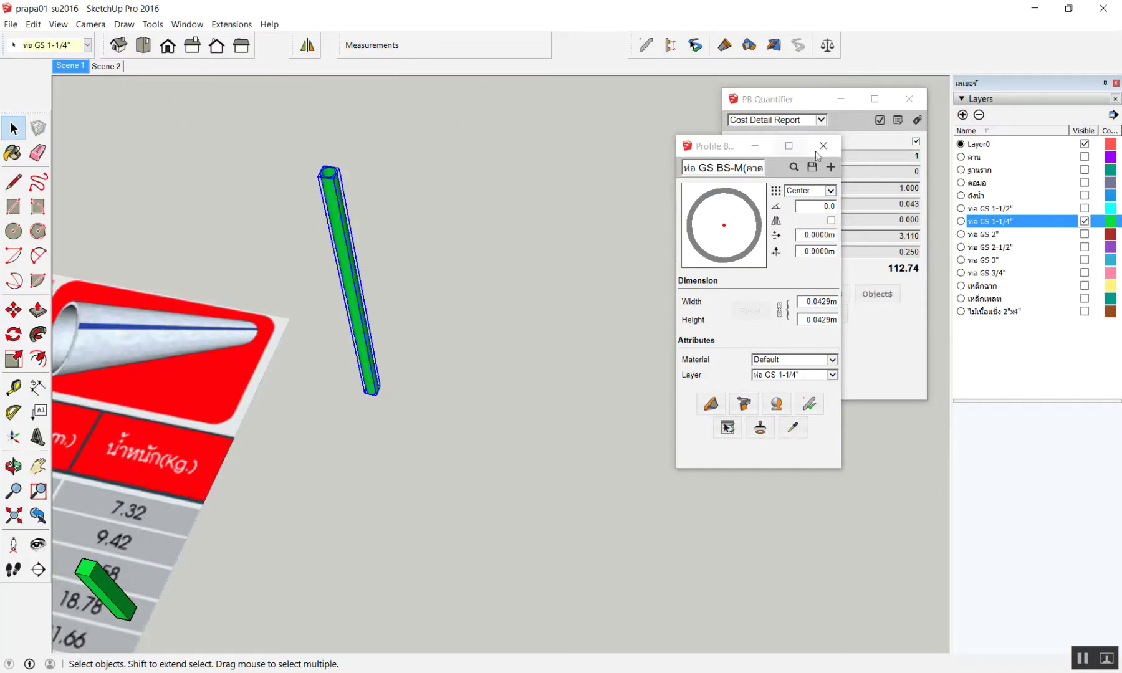
left_click(828, 150)
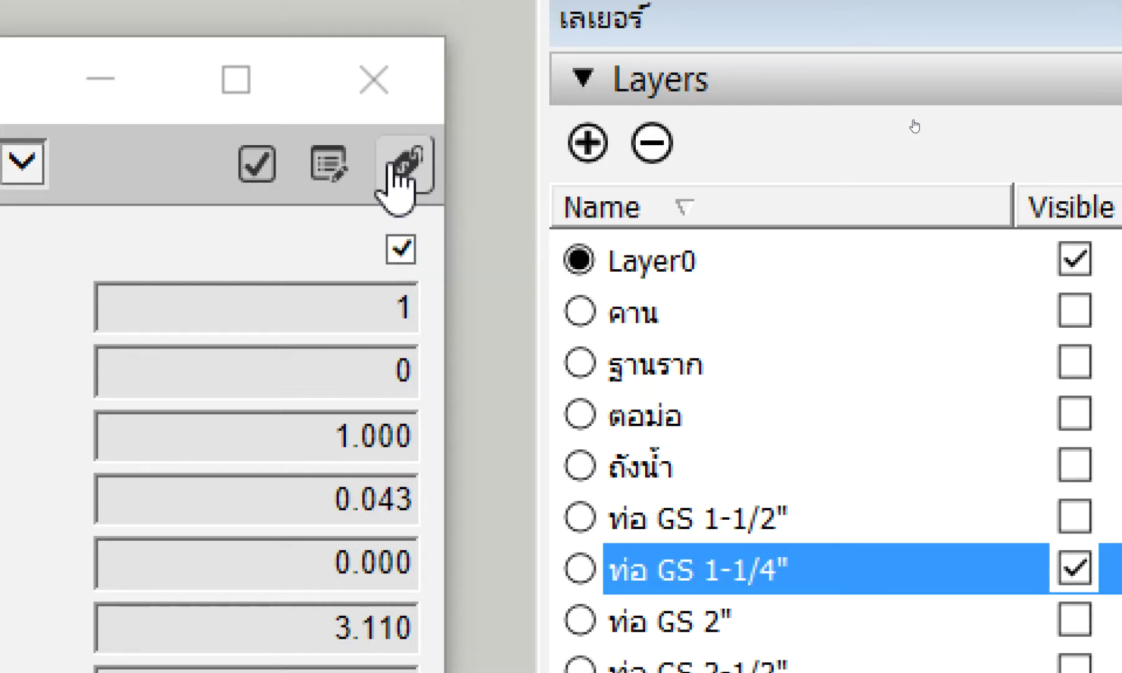
- Inspect the new pipe's costs in Cost Inspector: 81.64 pipe, 31.10 labour, 112.74 total
left_click(392, 165)
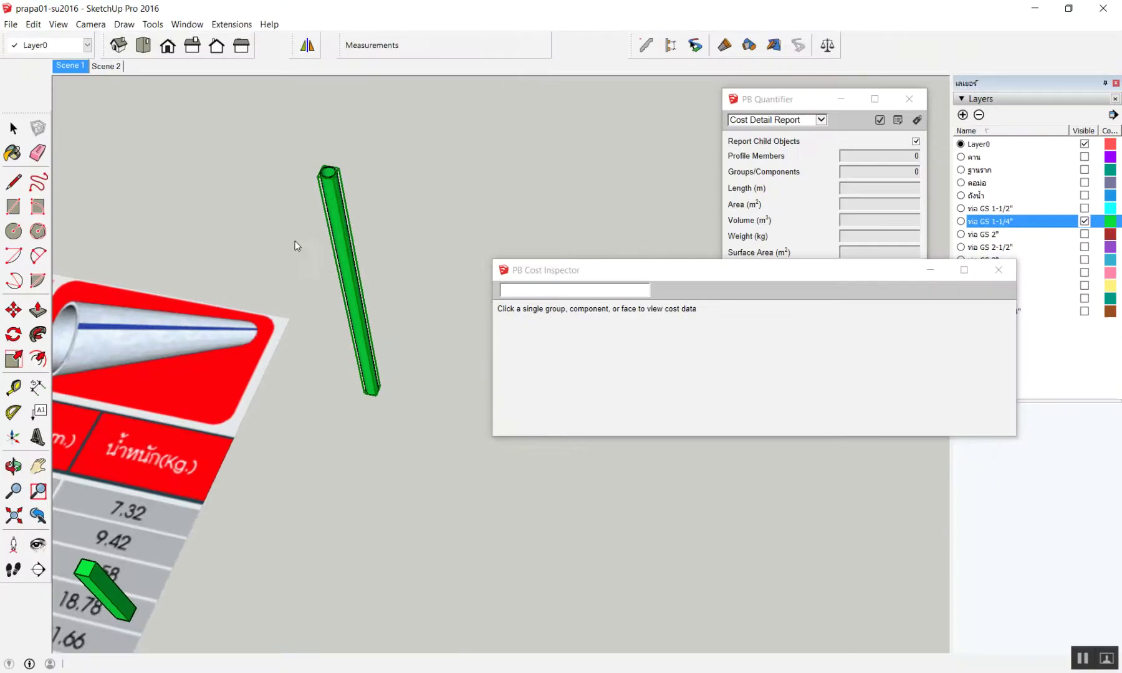
left_click(337, 201)
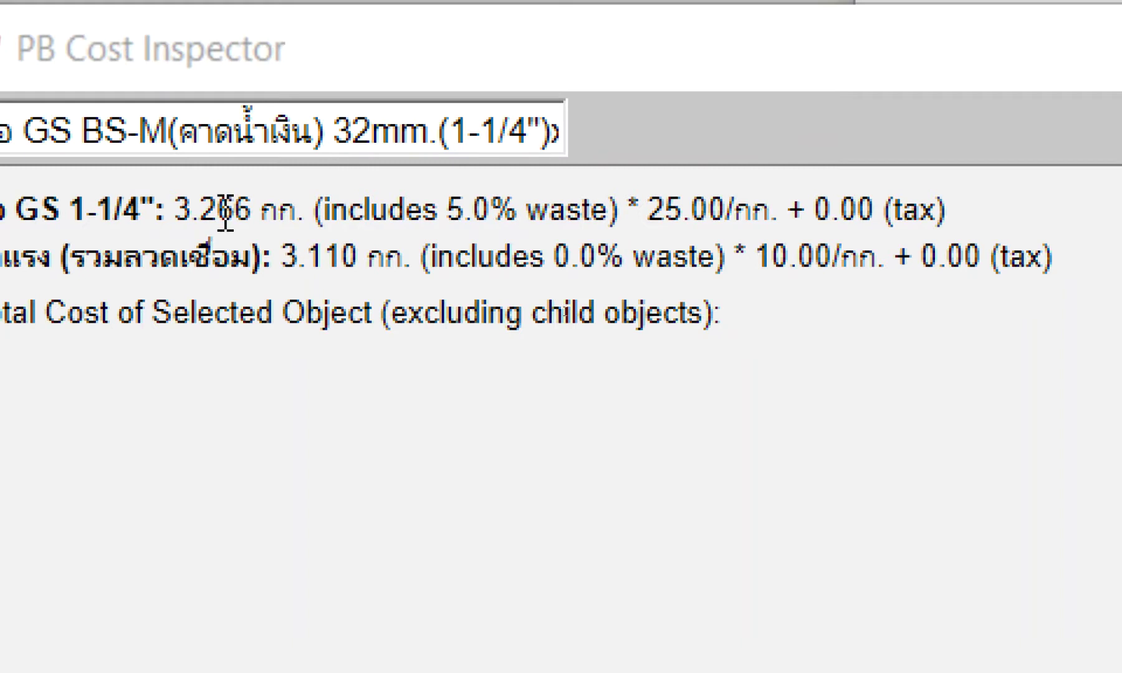
left_click_drag(321, 210, 608, 210)
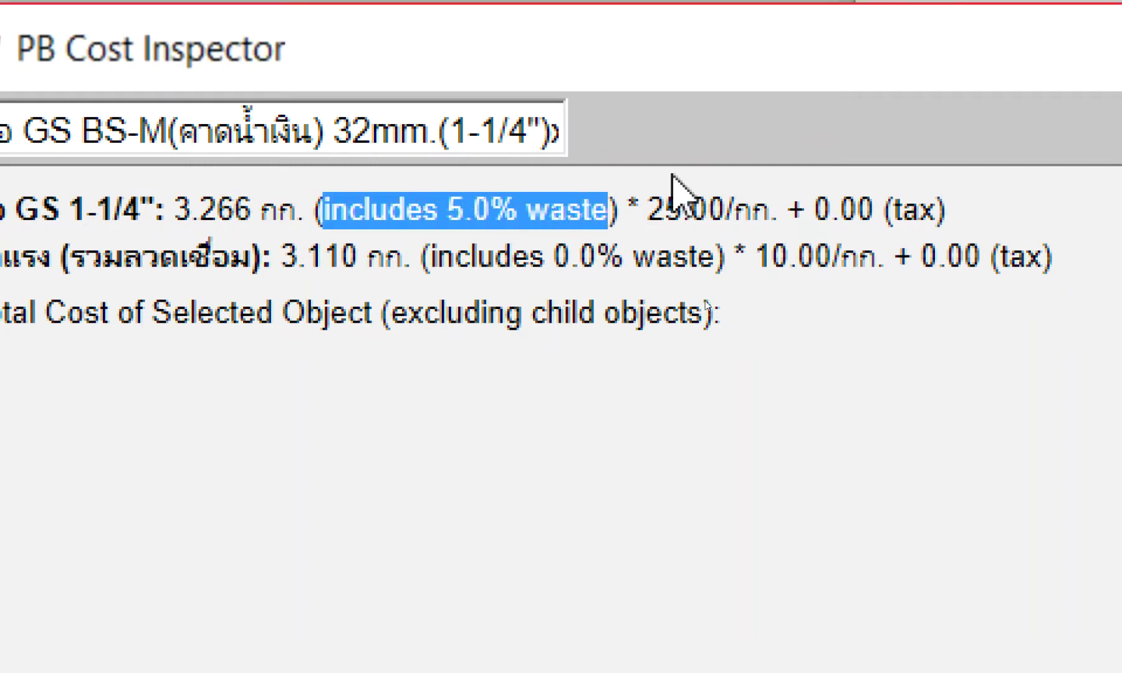
left_click_drag(436, 209, 567, 218)
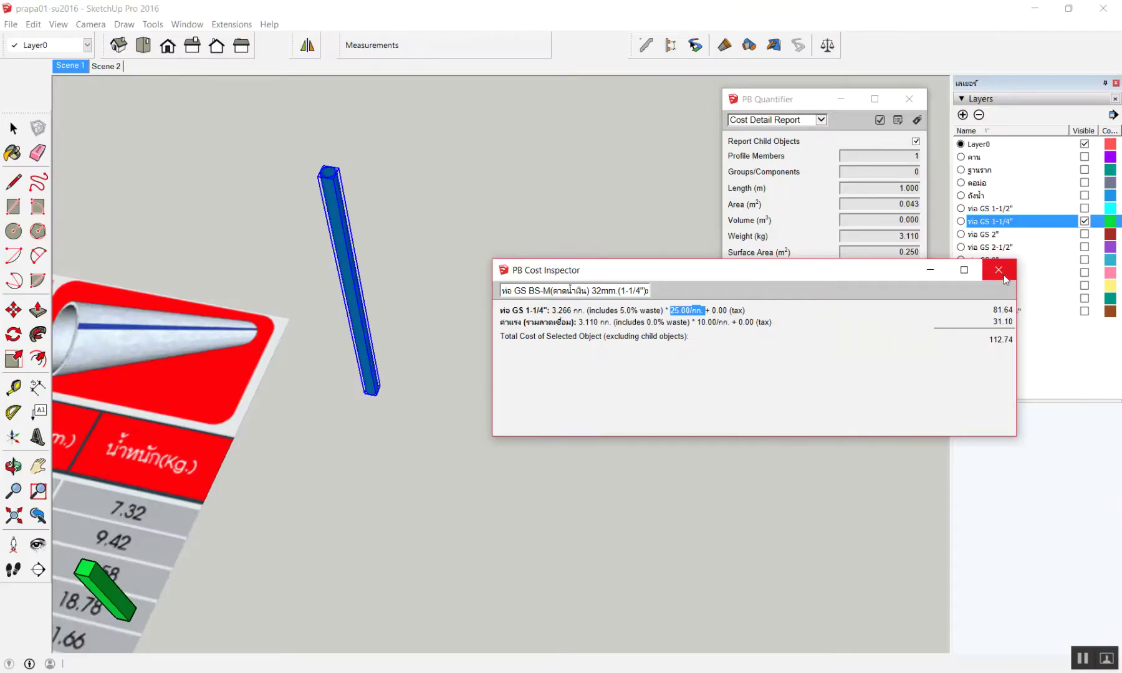
left_click(1004, 278)
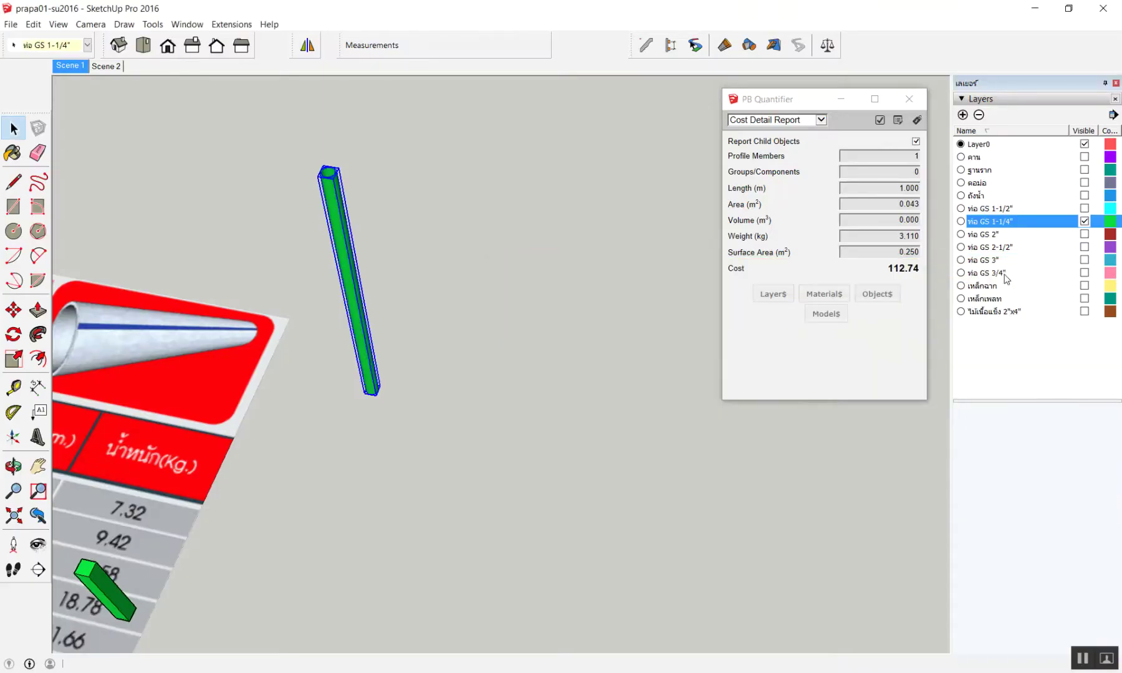